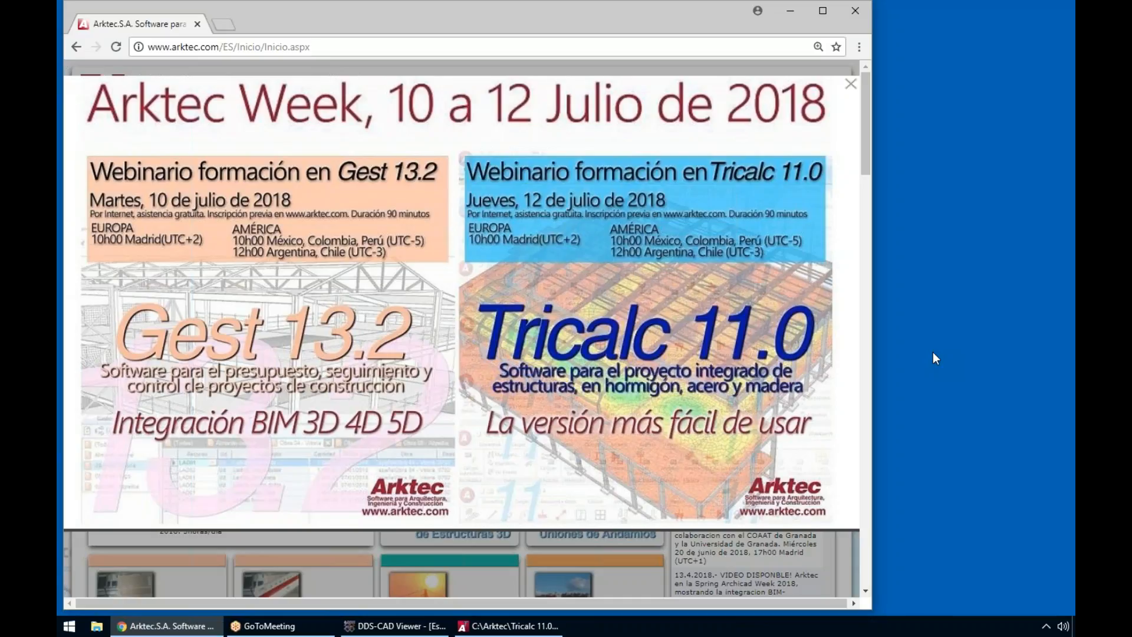
Step: Switch to Tricalc and look through the Geometría, Cargas, Cálculo and Gráficas commands, including the Sismo options
click(511, 628)
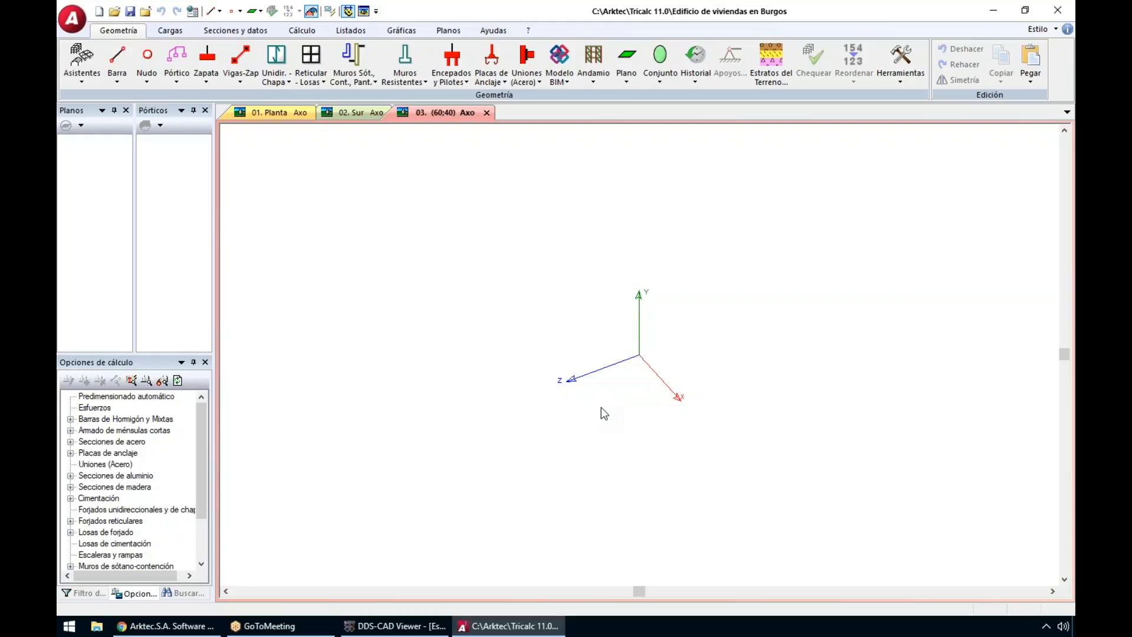
click(171, 33)
click(115, 33)
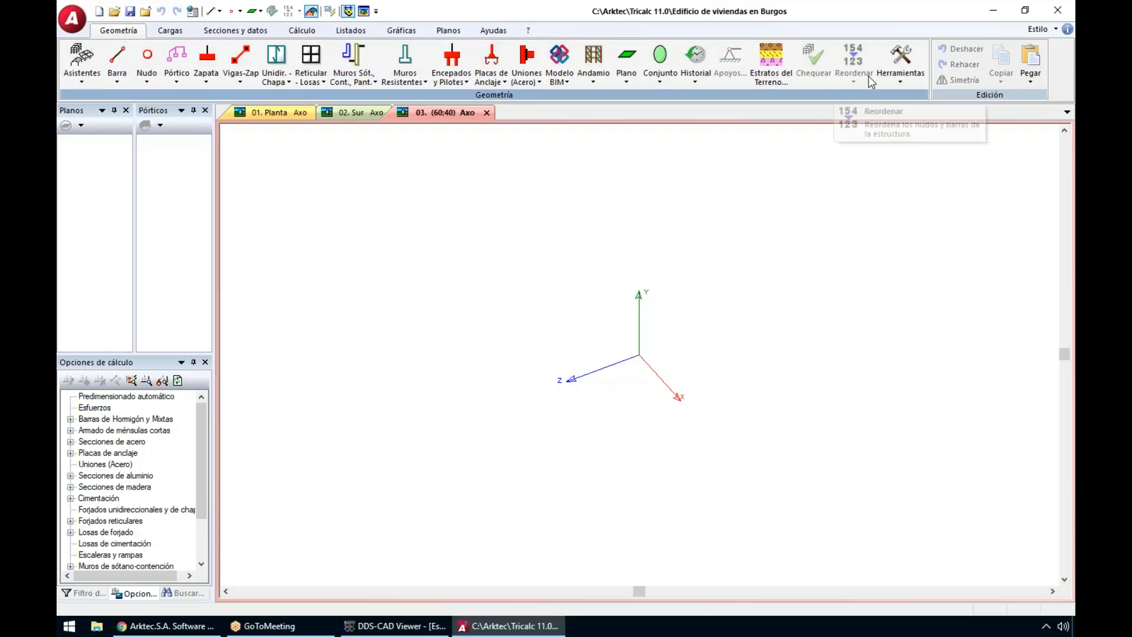
click(318, 33)
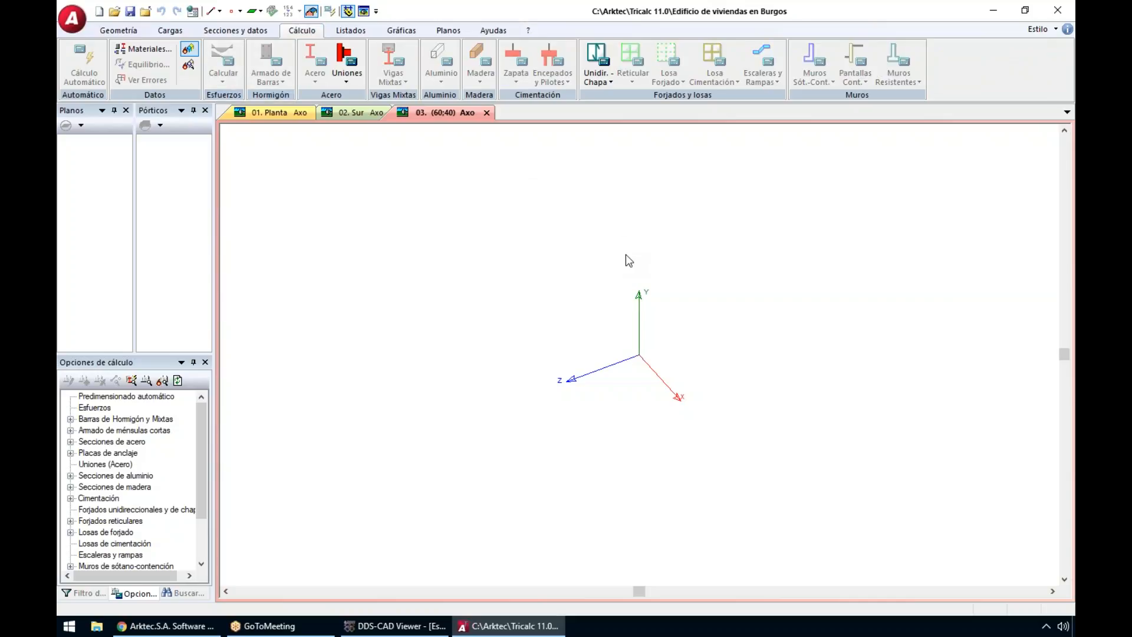
click(403, 32)
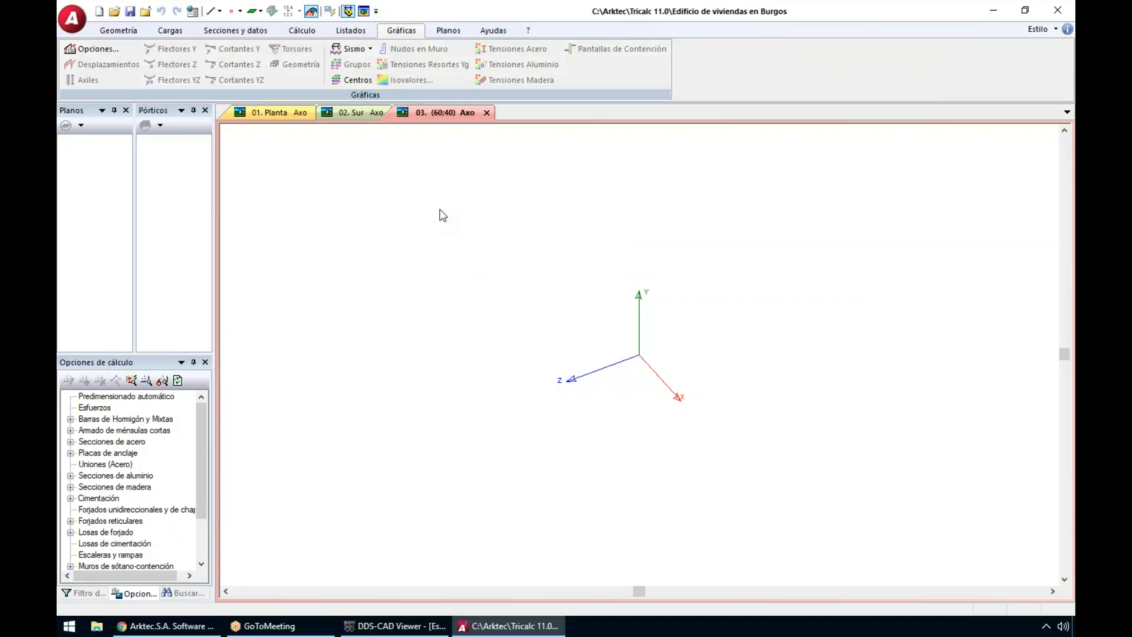
click(357, 50)
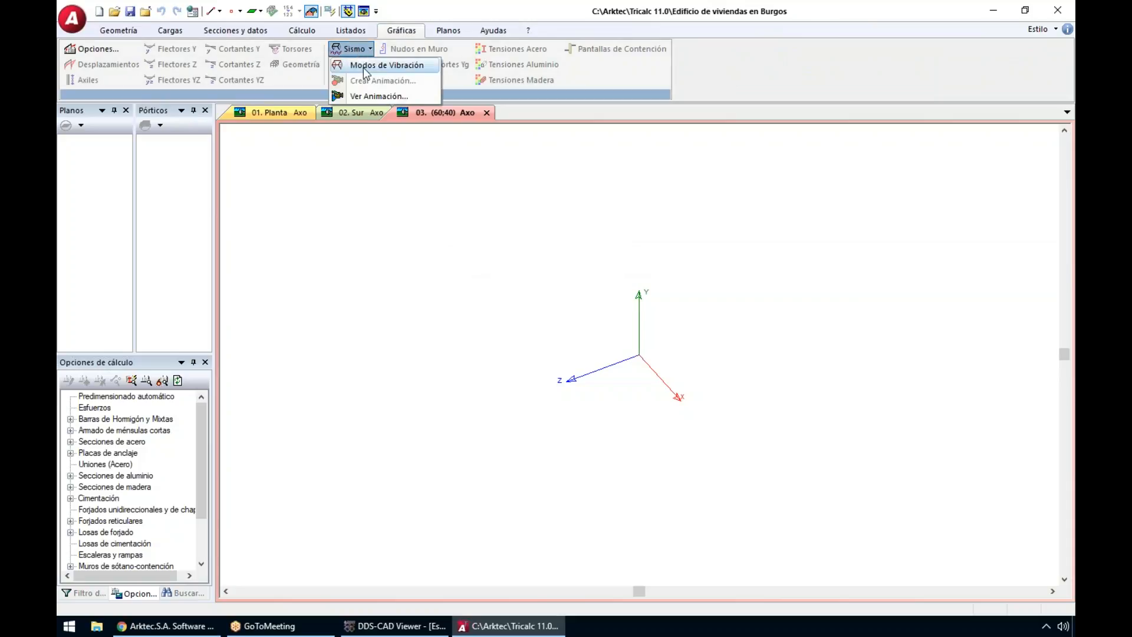
click(364, 67)
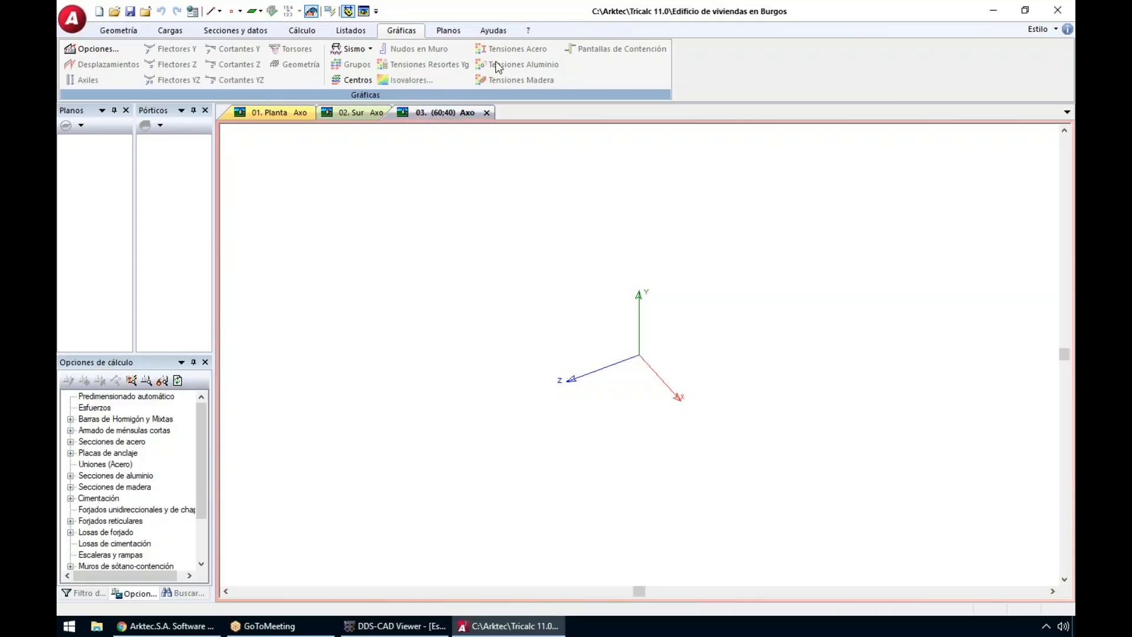
Step: Hide the Pórticos and Planos docking windows
click(494, 31)
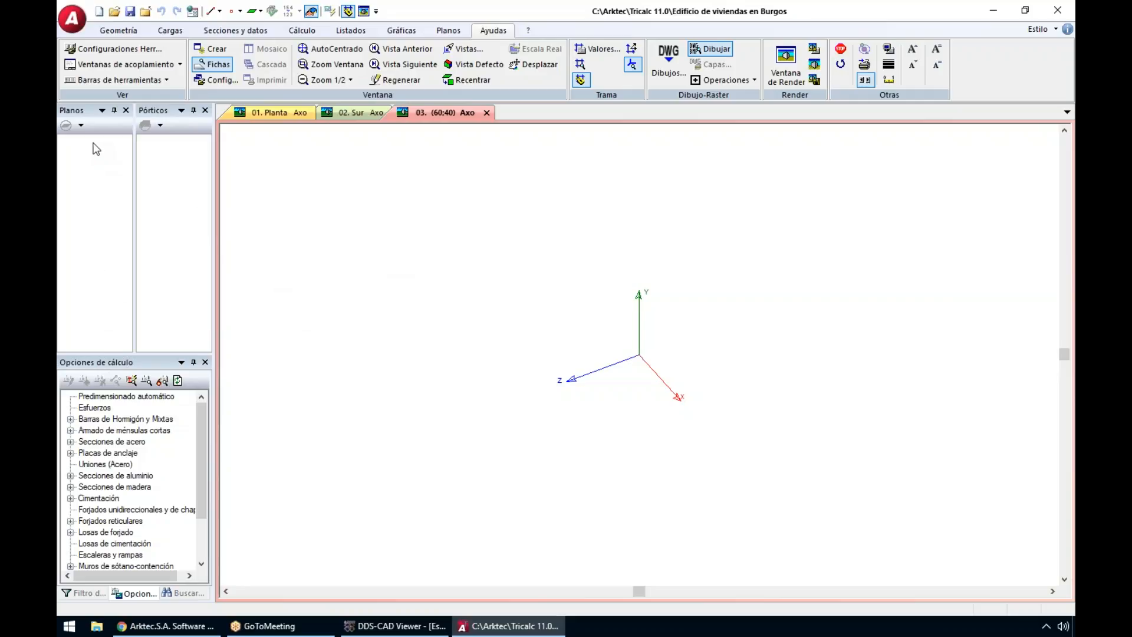
click(141, 66)
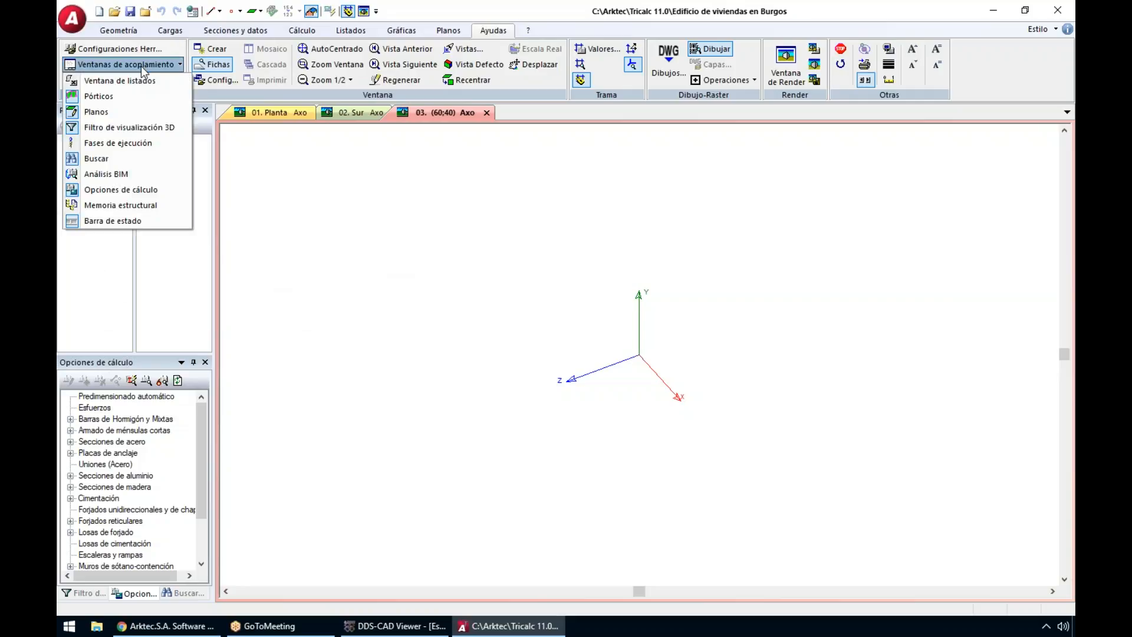
click(106, 112)
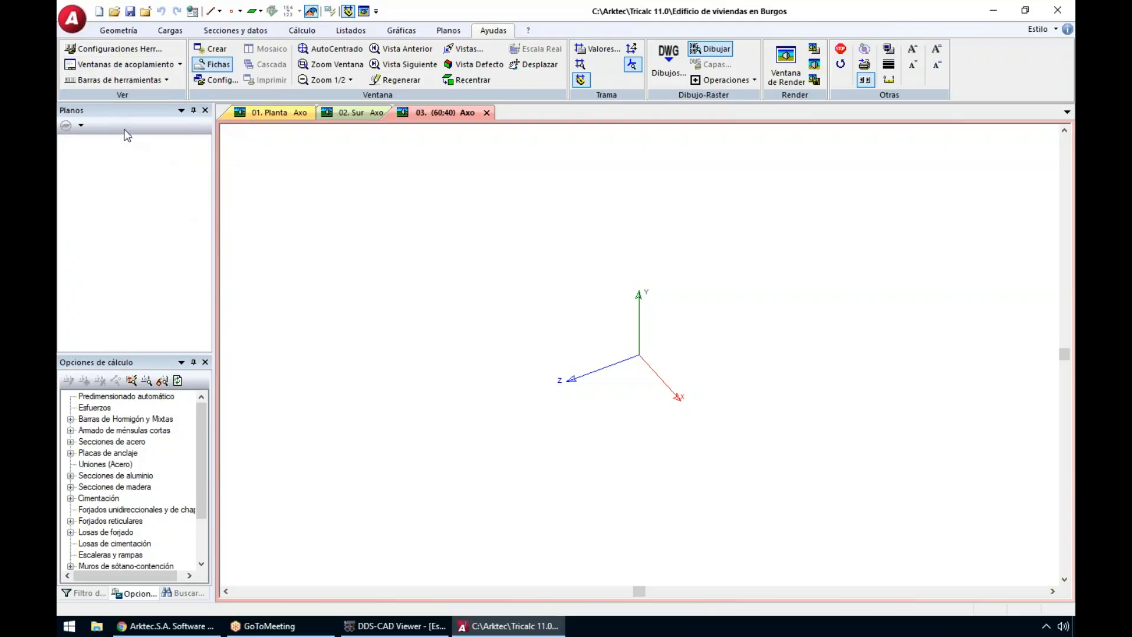
click(129, 65)
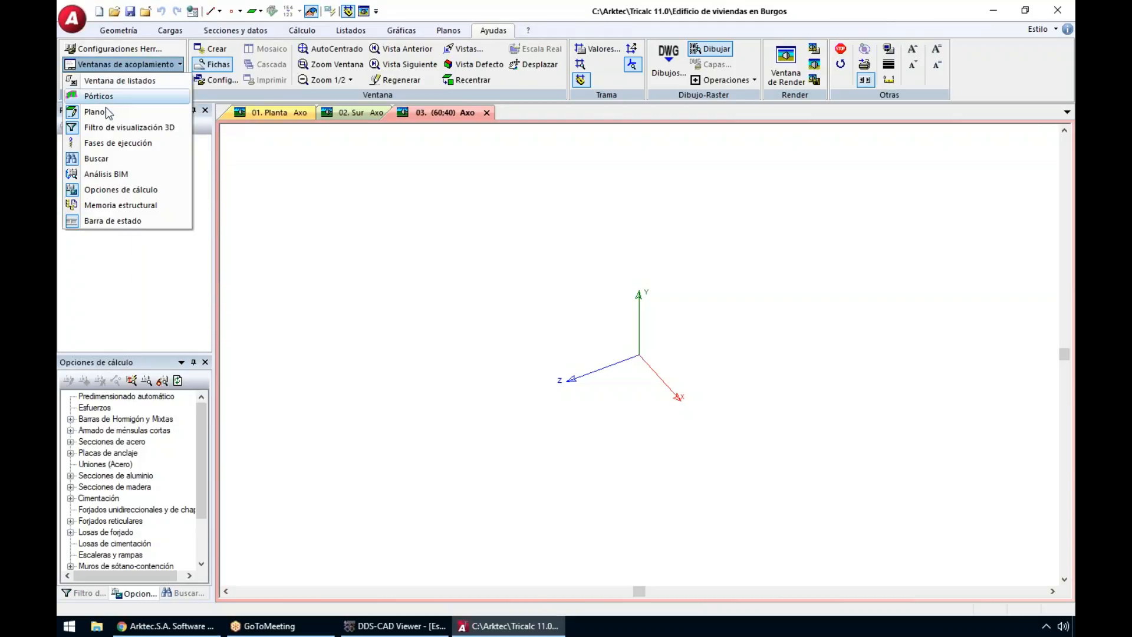
click(105, 112)
Step: Show the Pórticos and Planos docking windows again
click(128, 63)
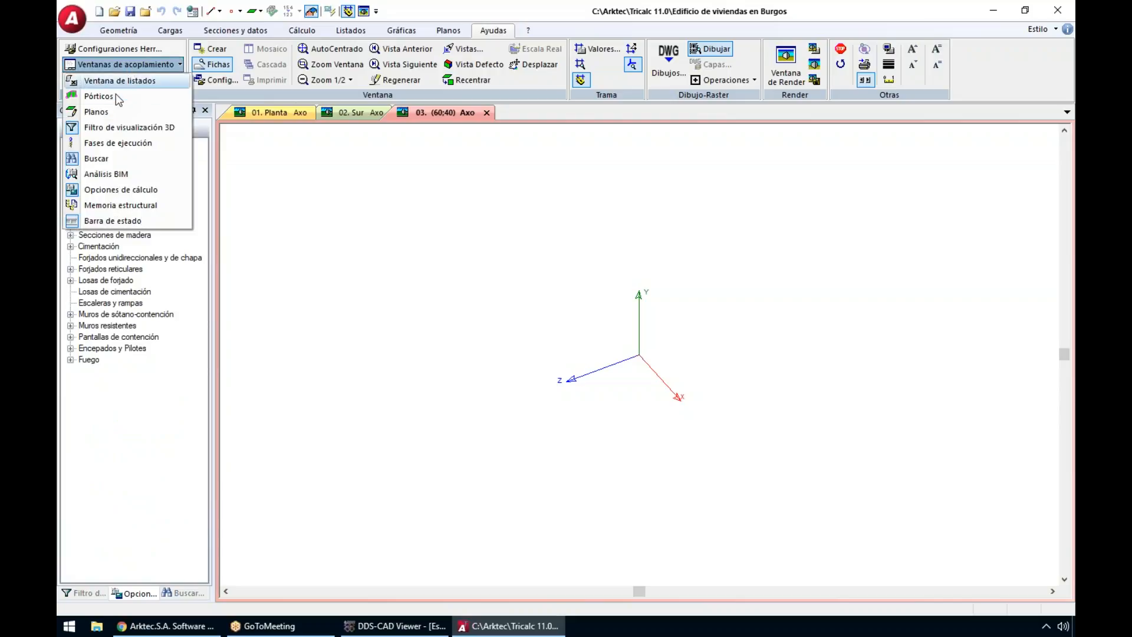
click(116, 93)
click(129, 65)
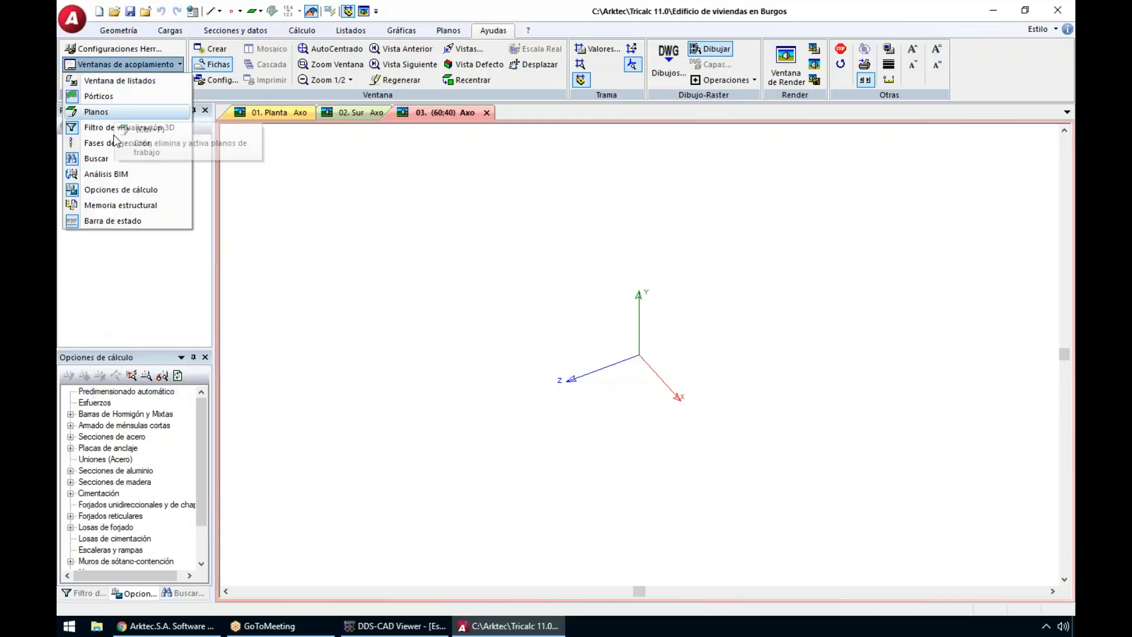
click(114, 111)
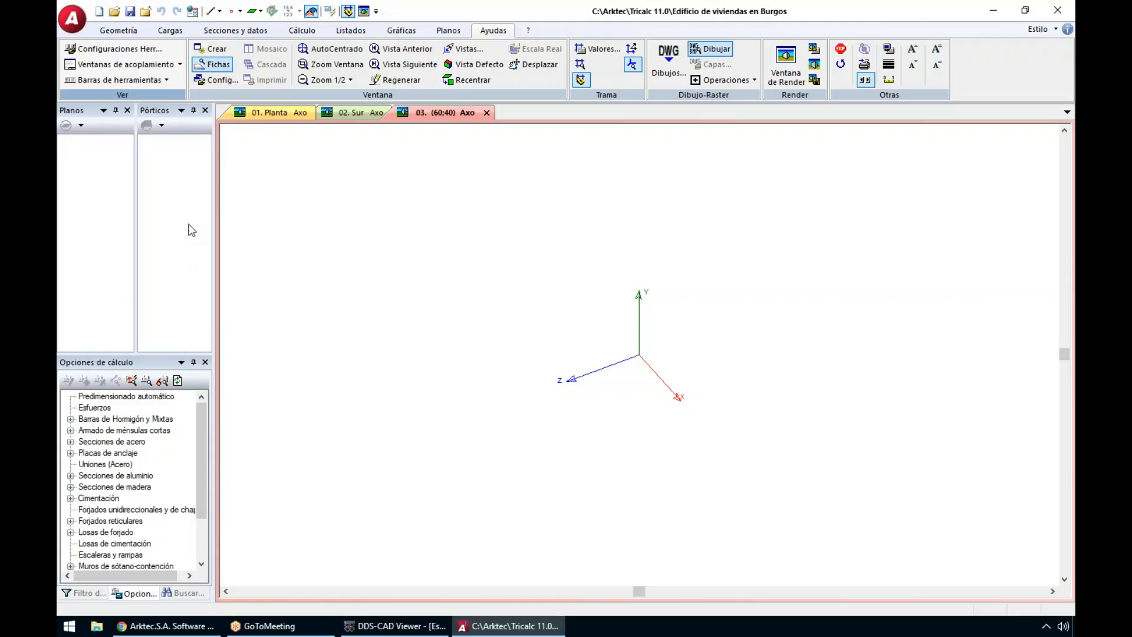
click(143, 64)
click(143, 64)
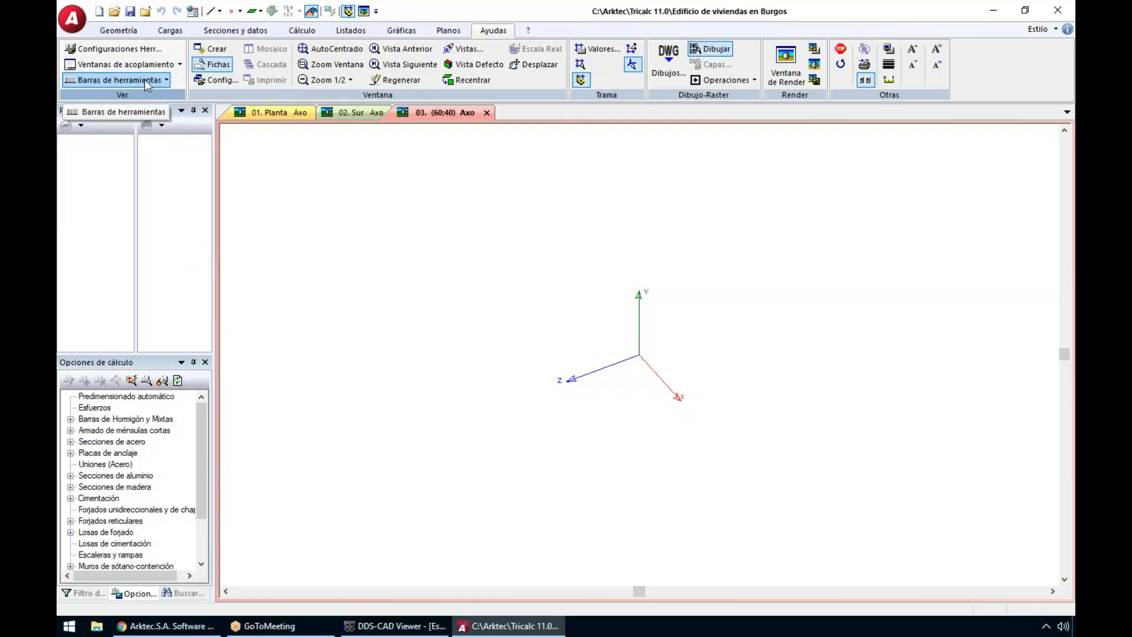
Step: Display the Estándar 1 and Estándar 2 toolbars
click(144, 79)
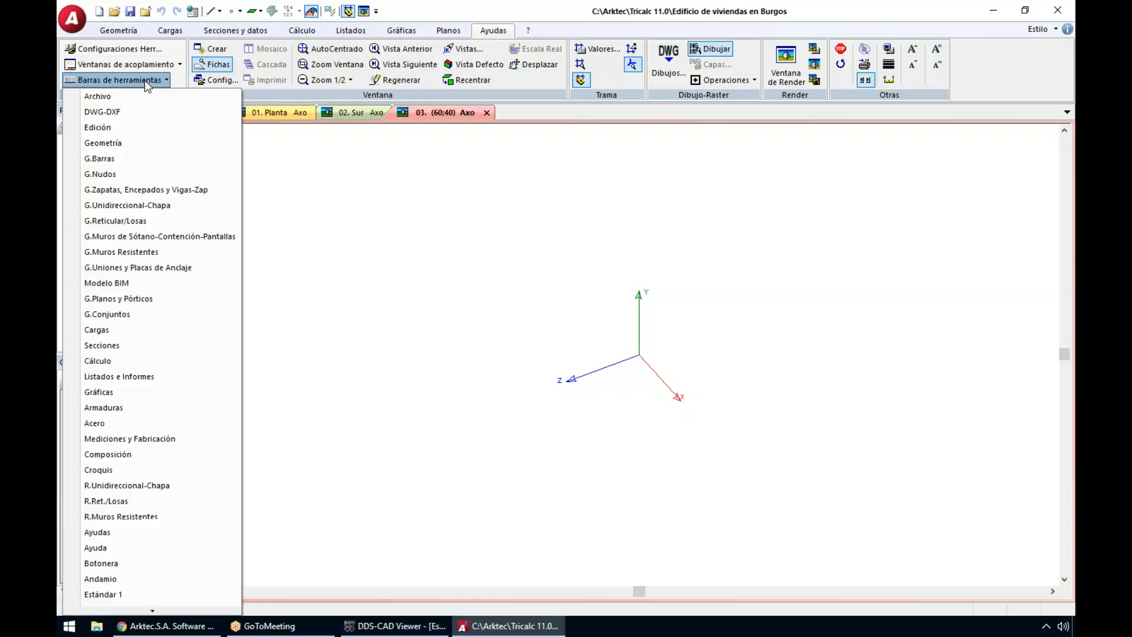
click(130, 595)
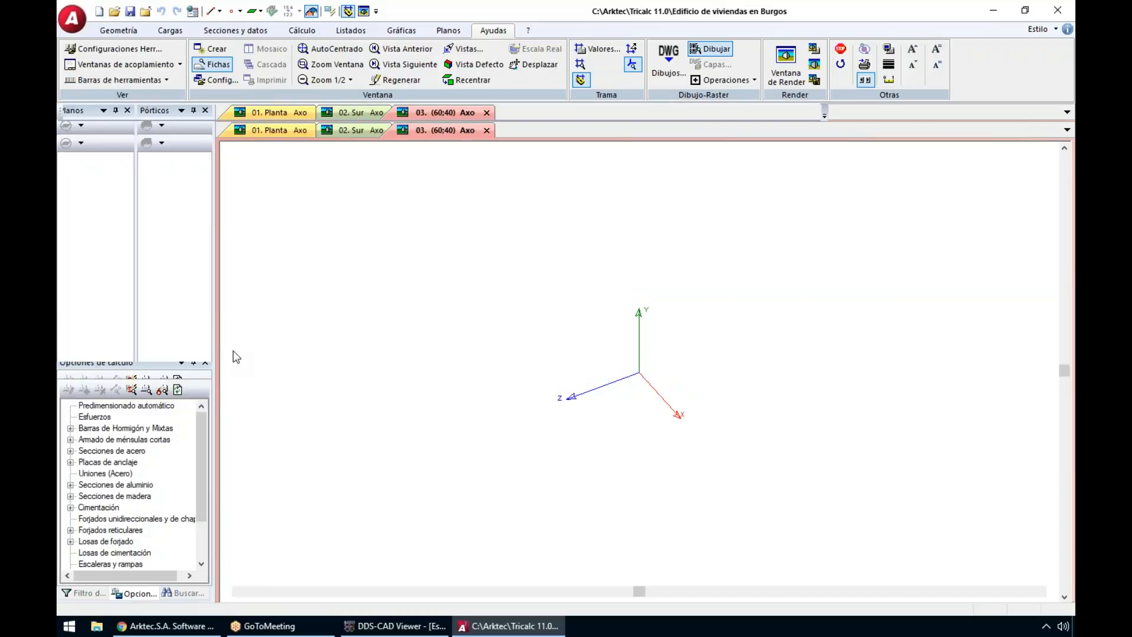
click(122, 80)
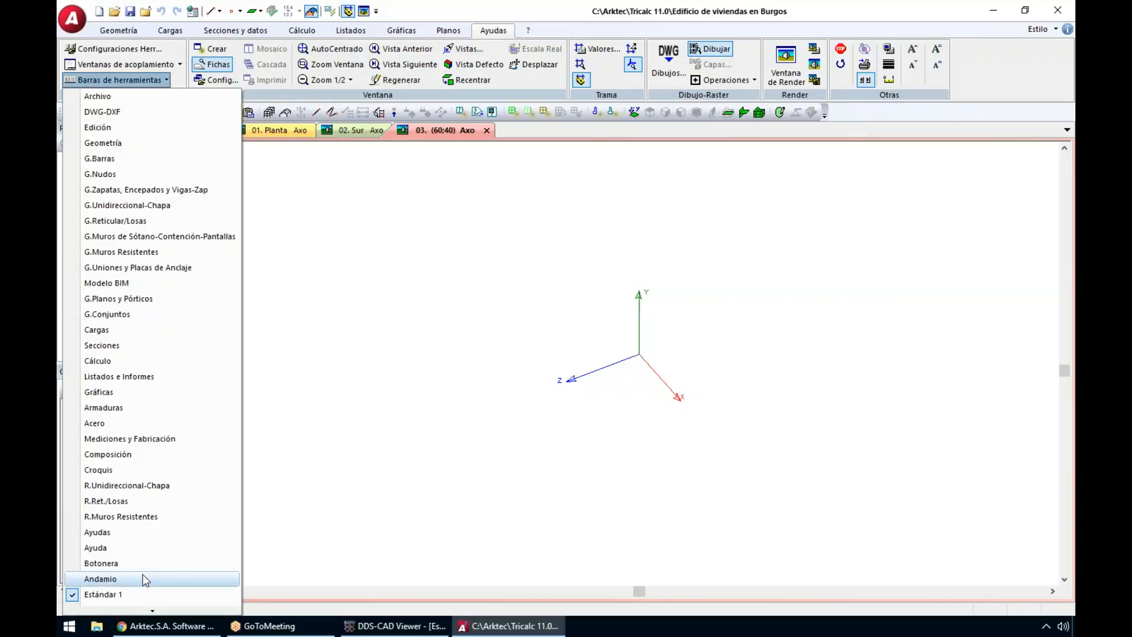
click(142, 602)
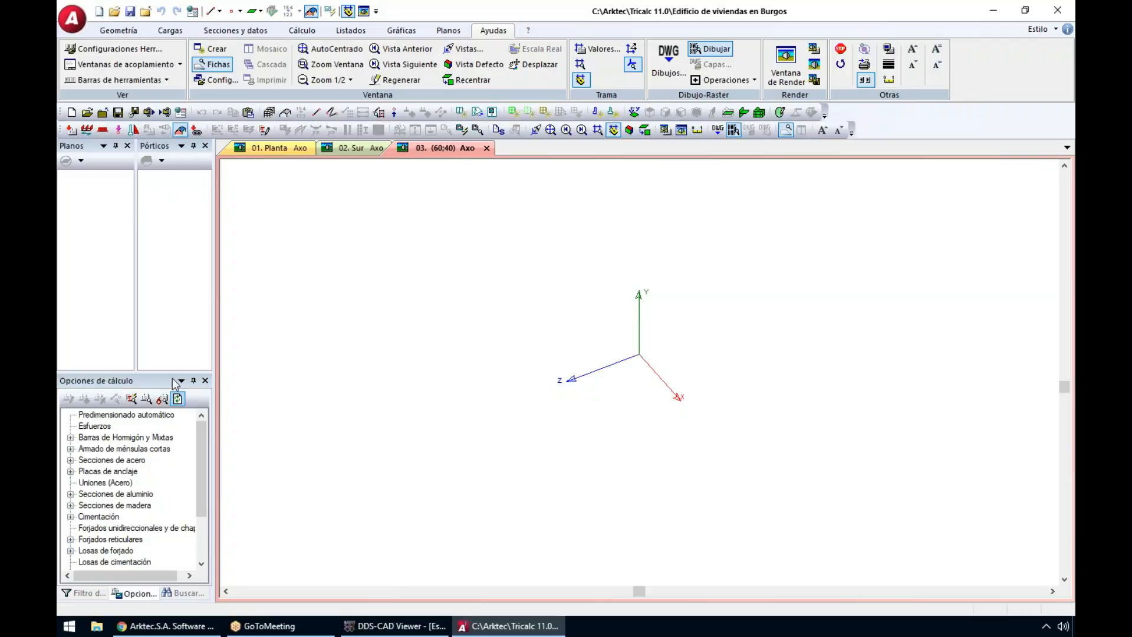
Step: Undock the Estándar 2 toolbar and dock it vertically along the side of the drawing area
drag(60, 130, 530, 194)
drag(536, 220, 523, 283)
drag(802, 191, 1067, 210)
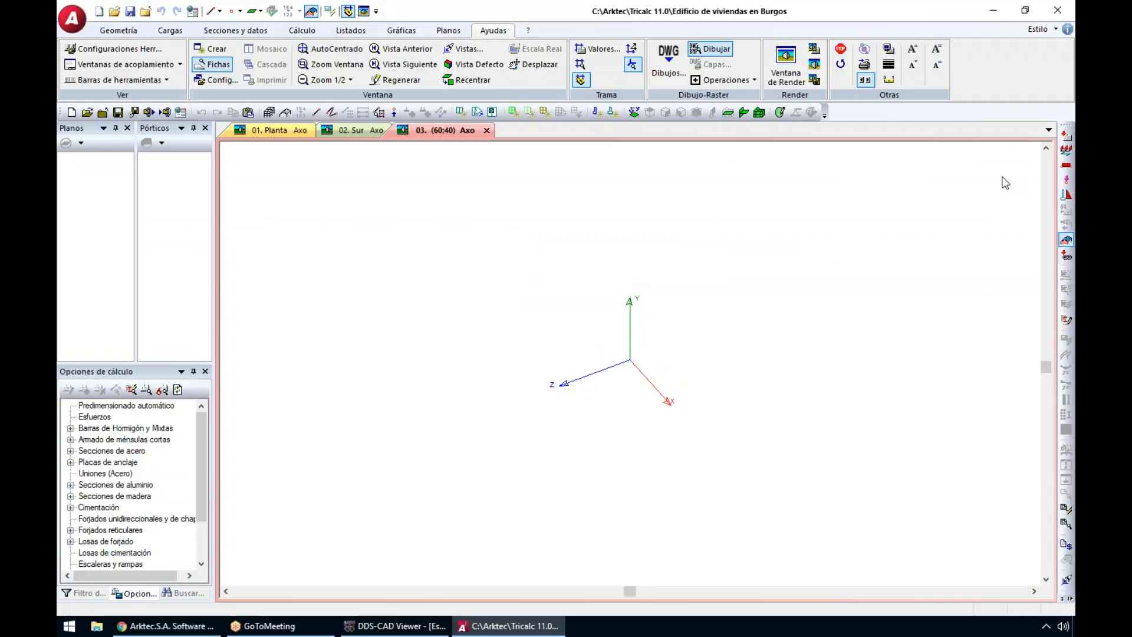
Step: Float the Estándar 2 and Estándar 1 toolbars and close both
drag(1066, 126, 534, 197)
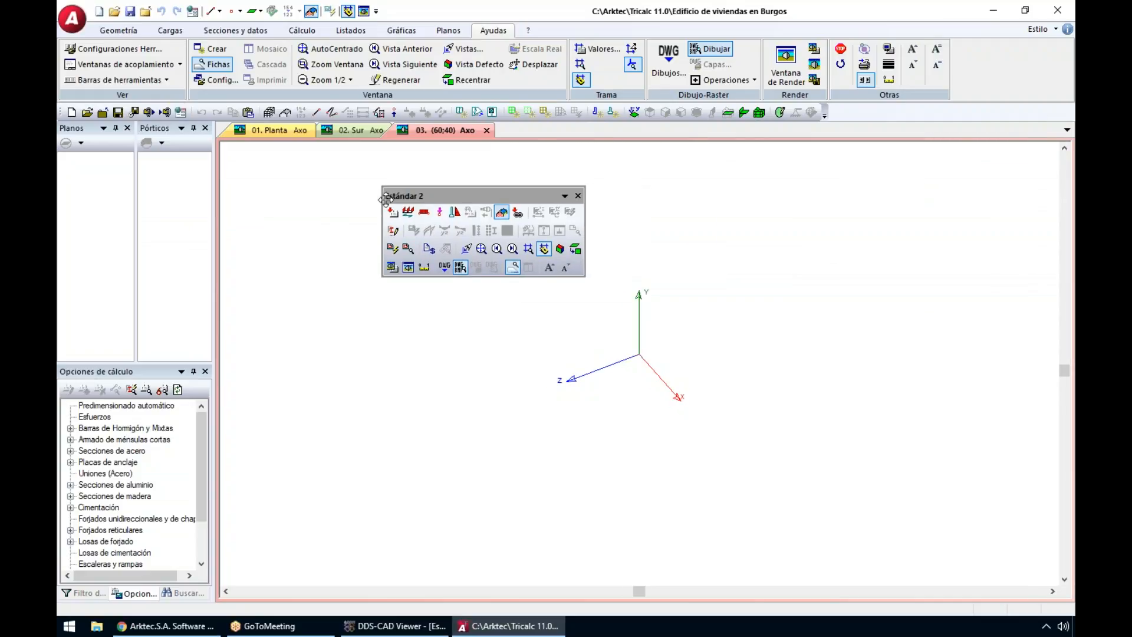
click(575, 195)
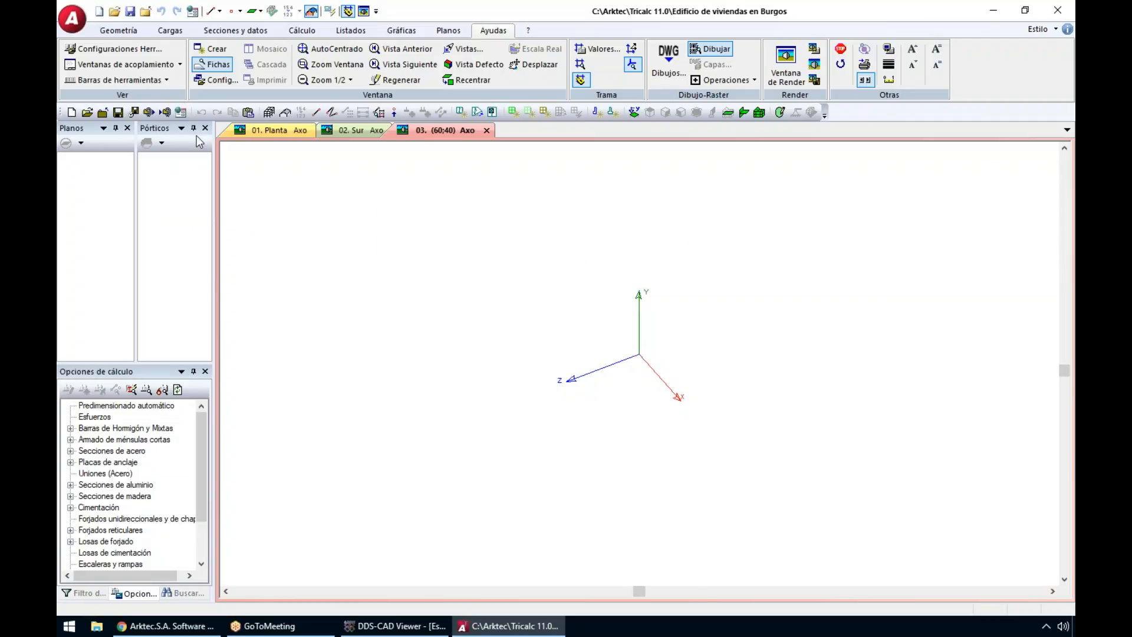
drag(61, 111, 103, 189)
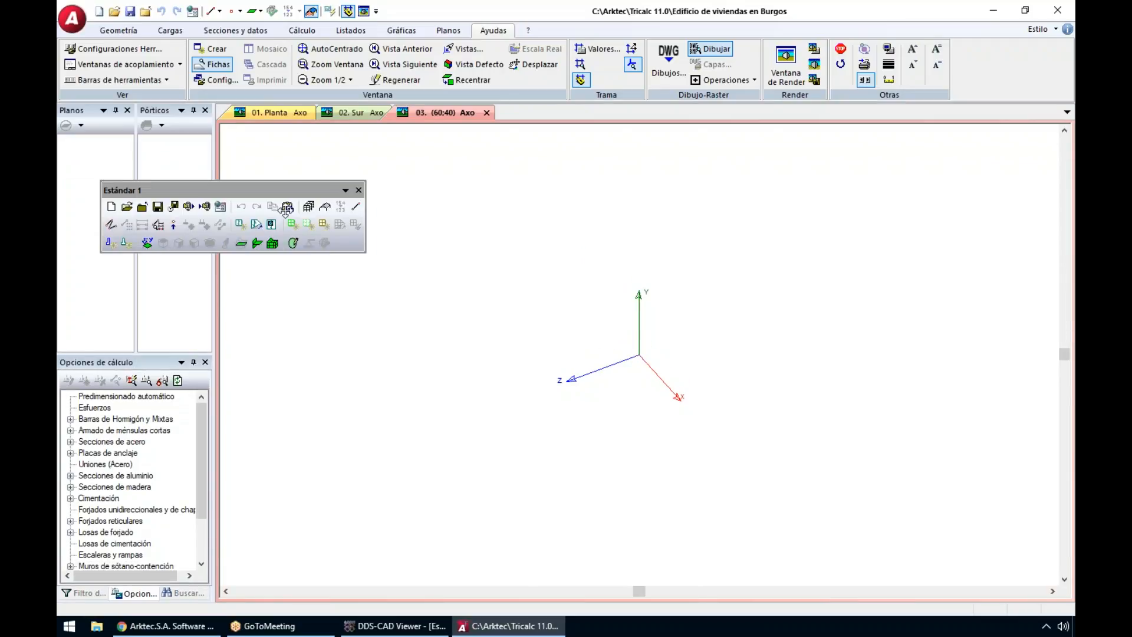
click(407, 192)
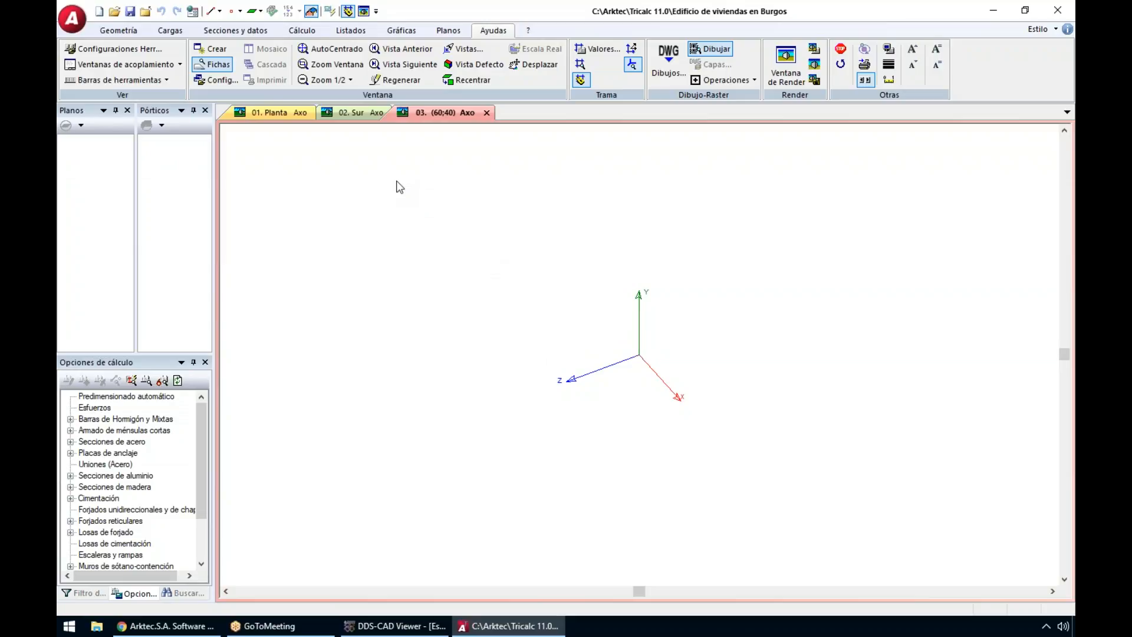
Step: Create a geometric mesh with separations of 500 500 500 cm in X, 300 300 cm in Y and 300 600 700 cm in Z
click(128, 30)
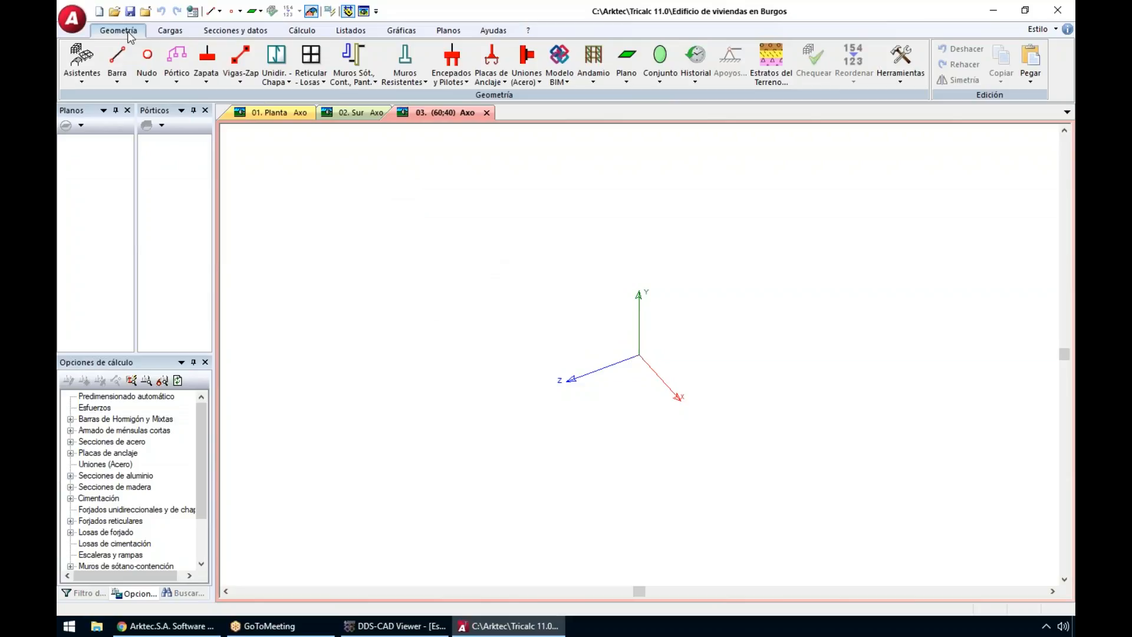
click(83, 74)
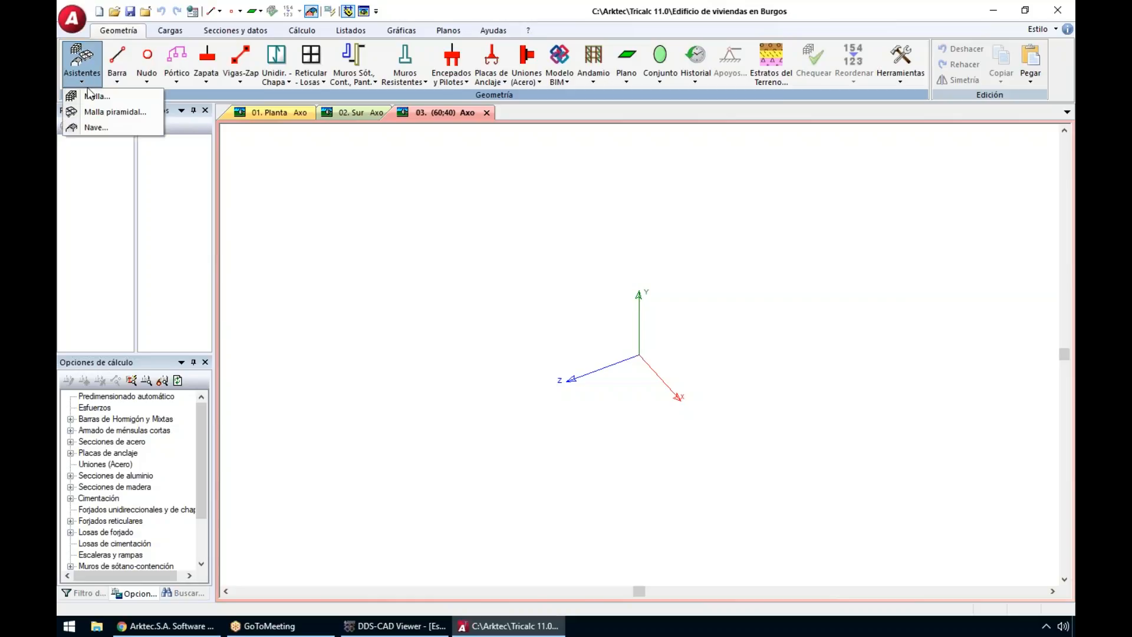
click(105, 98)
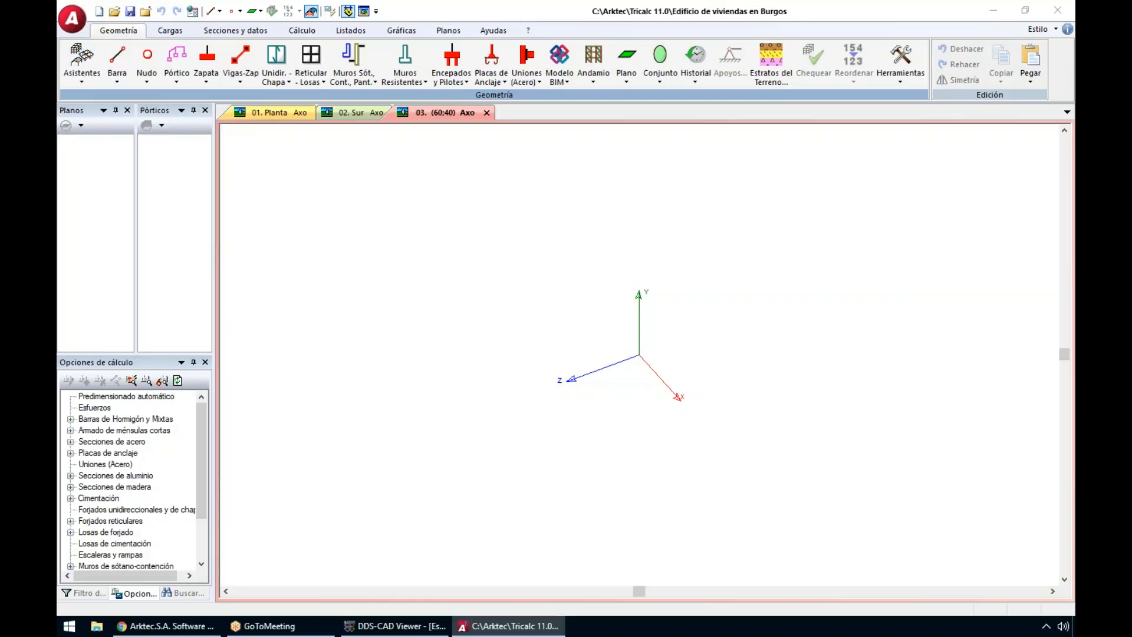
text(500 500 500)
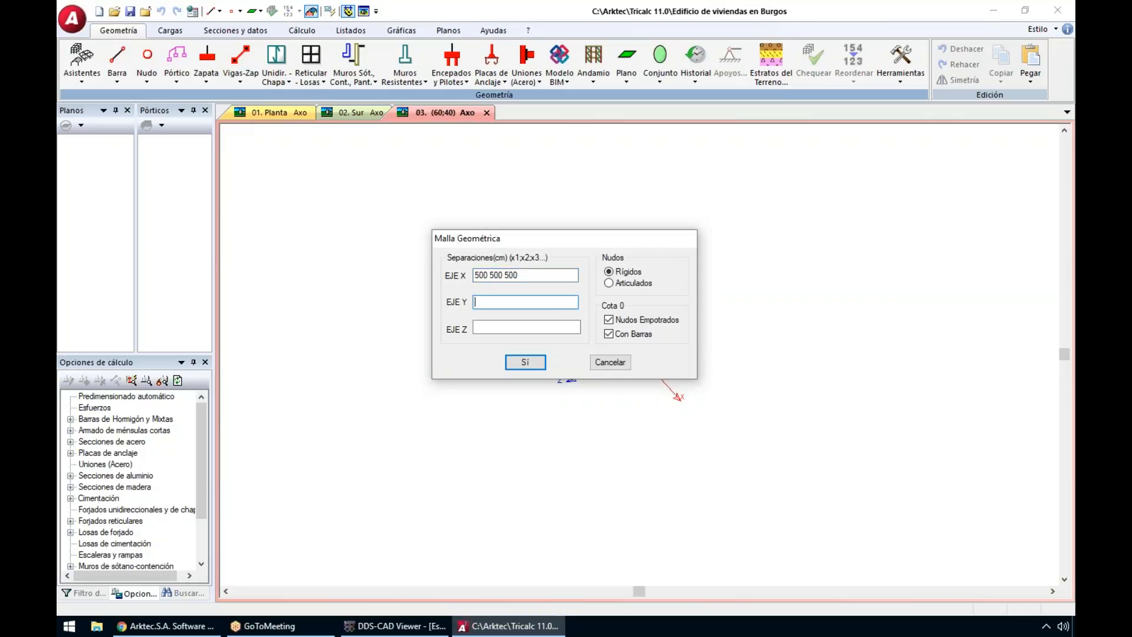
text(300 300)
key(Tab)
text(300)
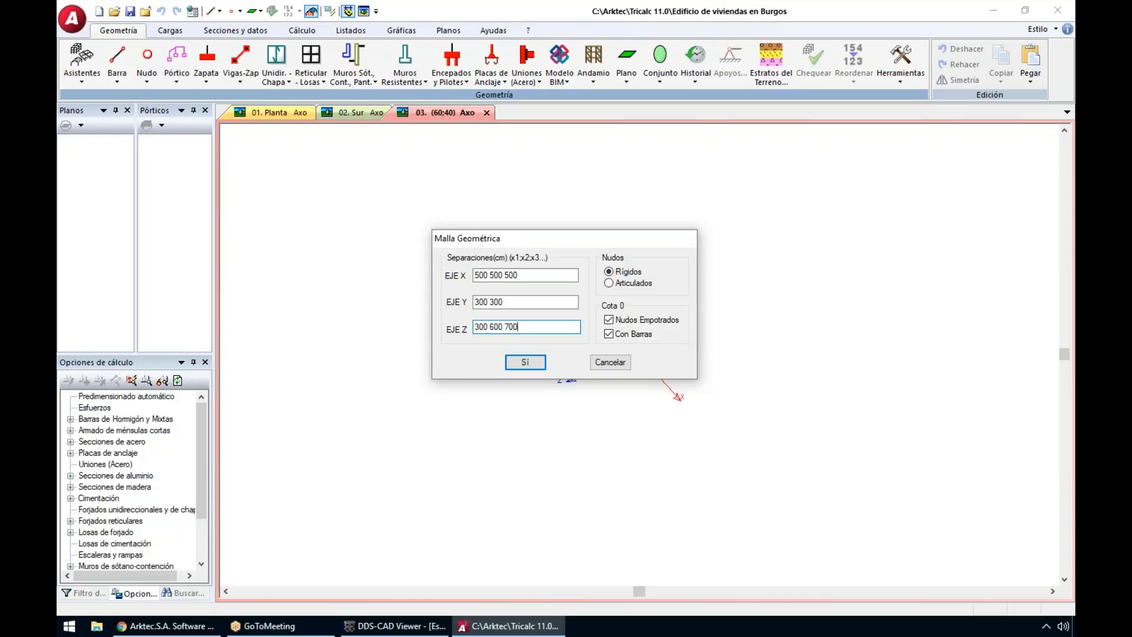
click(525, 362)
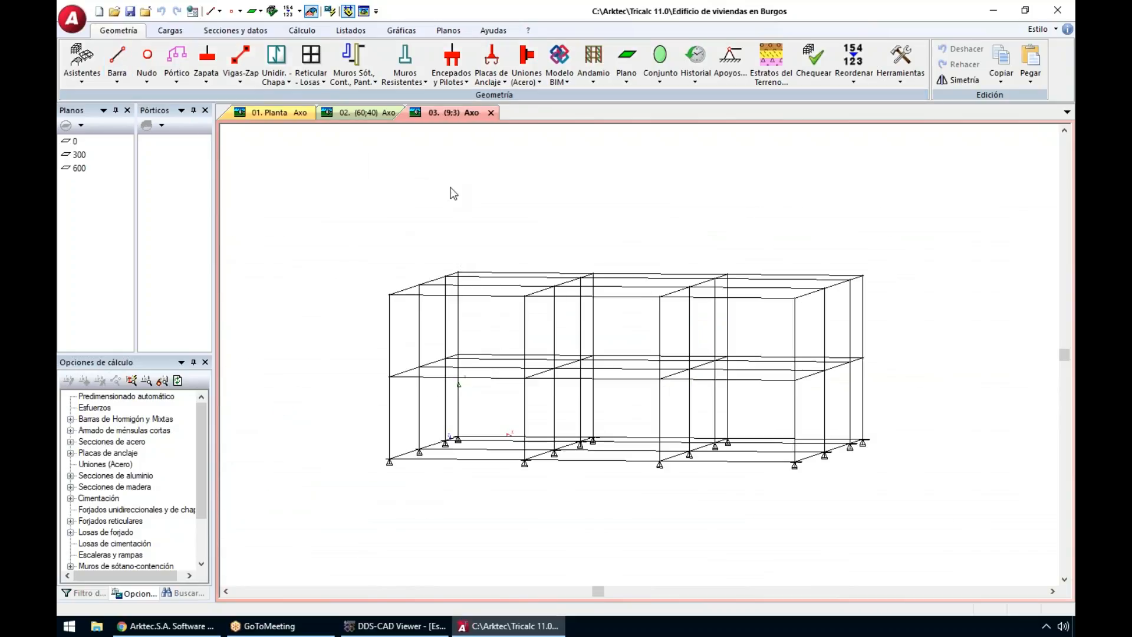
Step: Reopen the geometric mesh settings, check the X, Y and Z separations against the frame, and cancel
key(Return)
drag(547, 238, 309, 133)
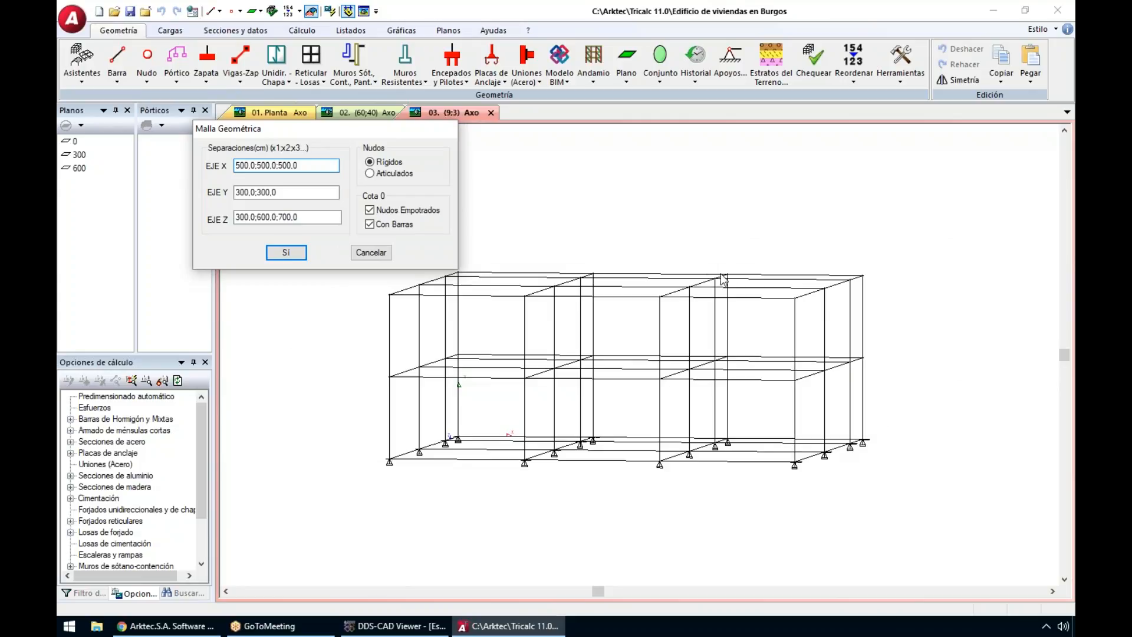
click(326, 192)
key(ctrl+a)
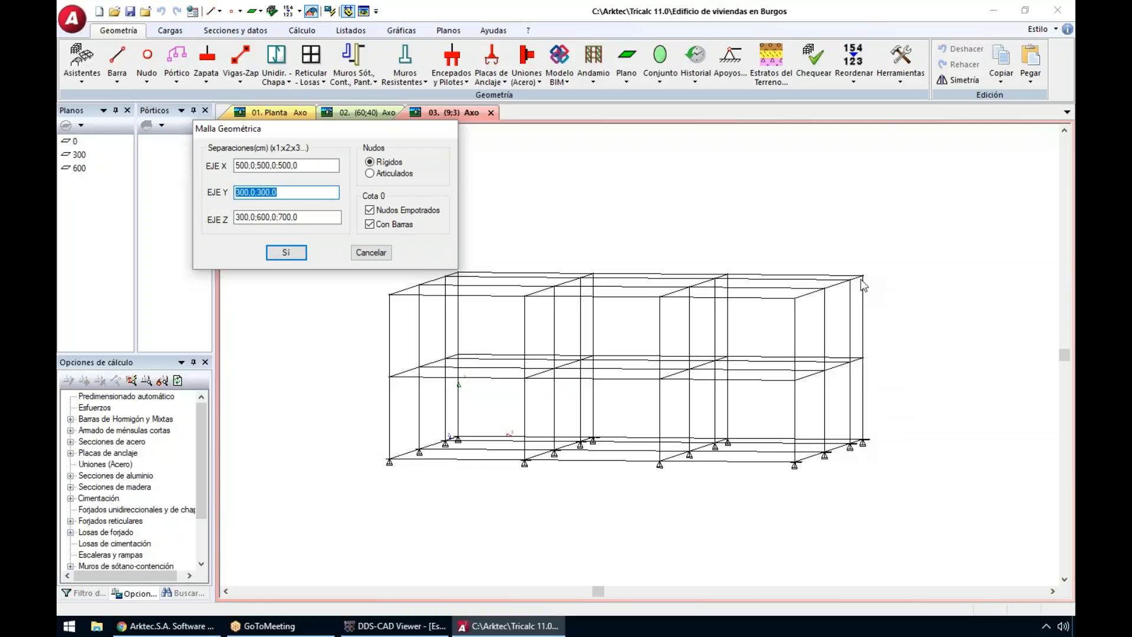
key(Tab)
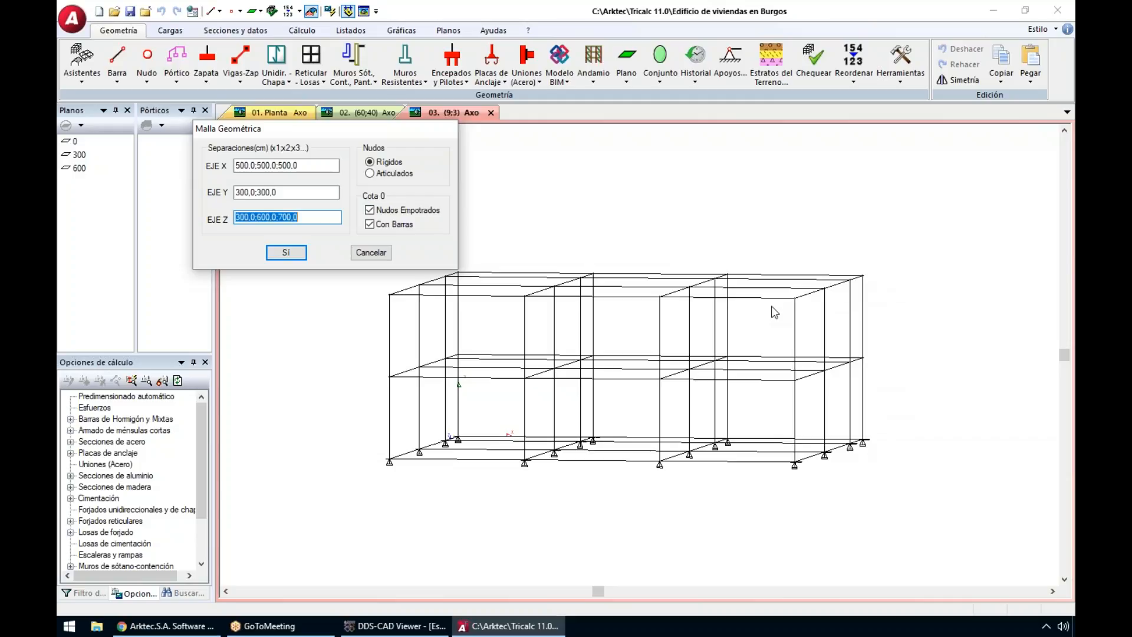
click(368, 255)
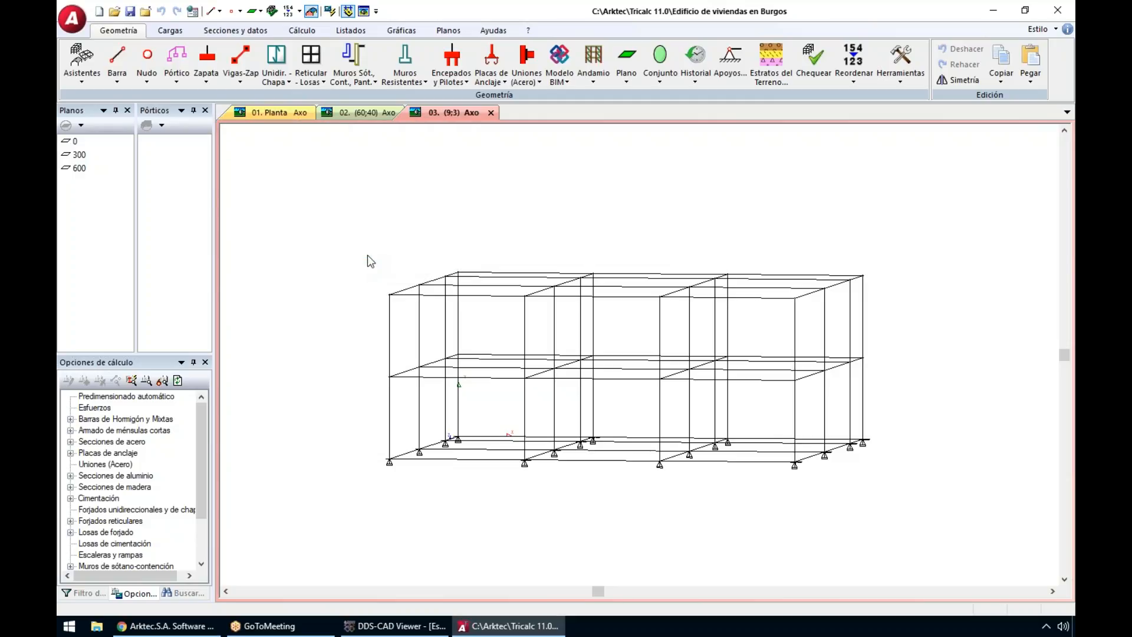
Step: Delete the upper-floor nodes at the X+ end of the frame so the last bay's second storey is removed
key(ctrl+Up)
key(ctrl+Up)
key(ctrl+Down)
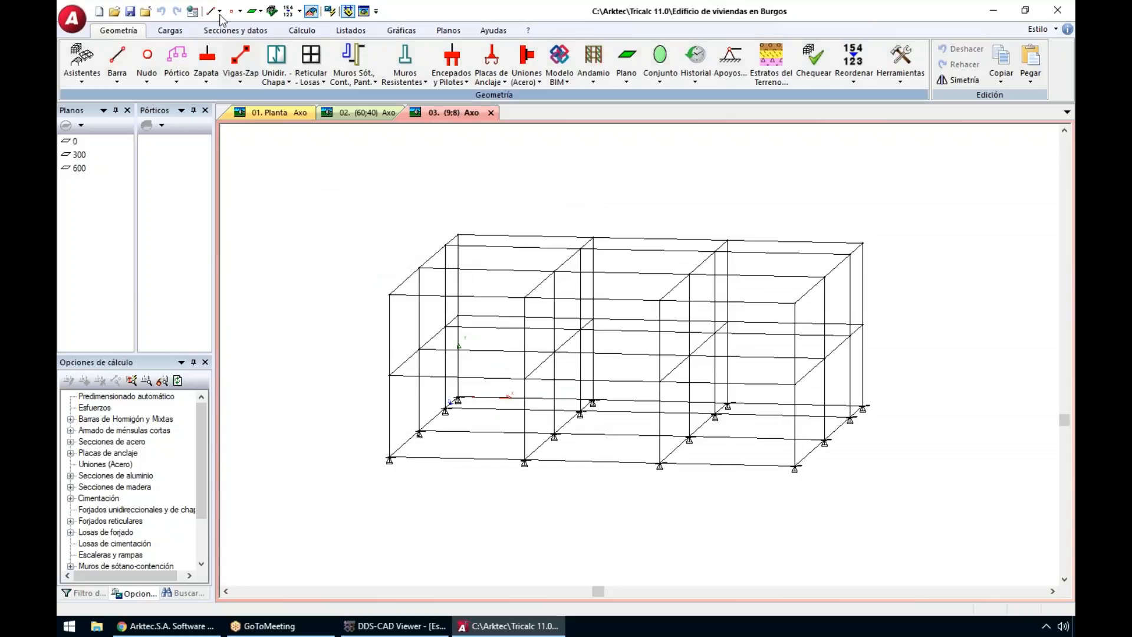
click(237, 13)
click(260, 58)
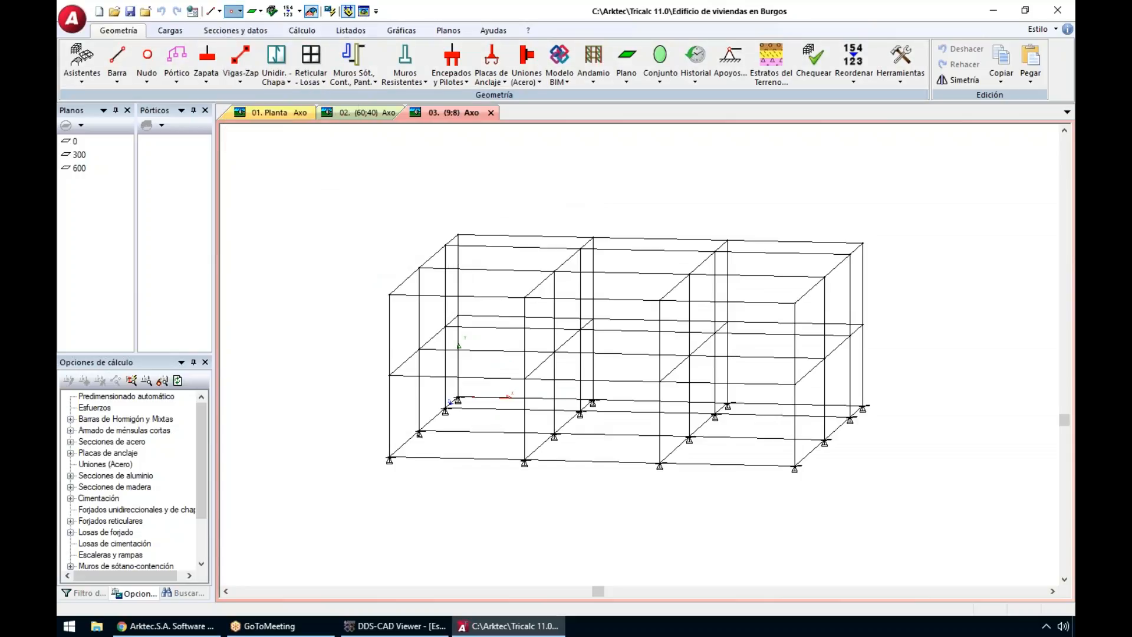
click(790, 198)
click(898, 308)
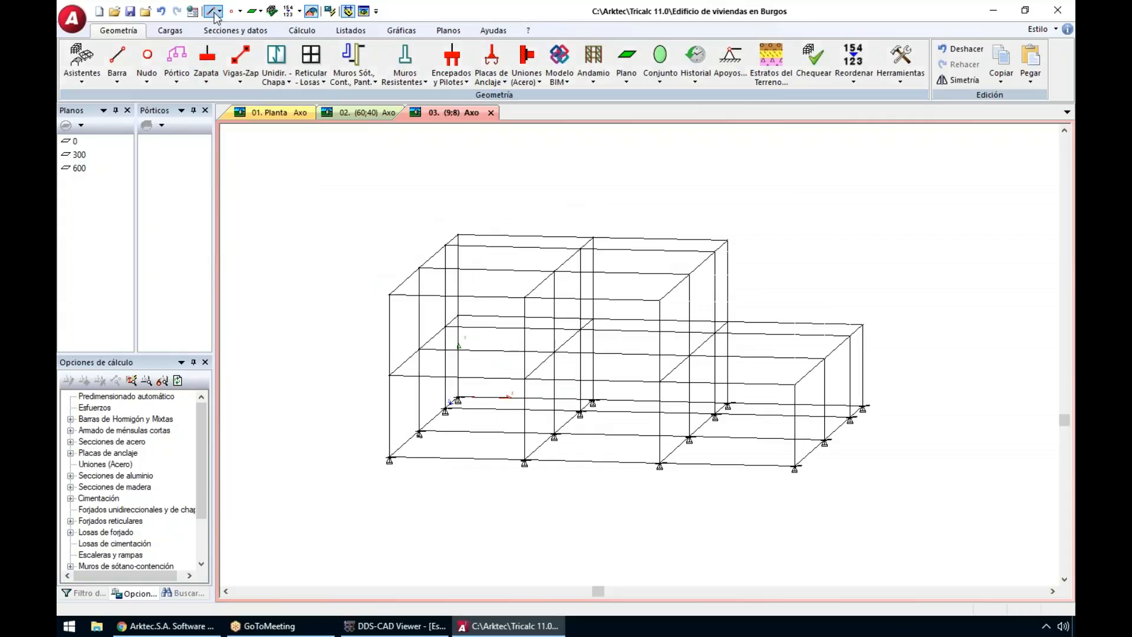
Step: Draw a sloping bar in the rear frame from the upper roof corner down to the end node of the lower bay
click(123, 69)
click(144, 106)
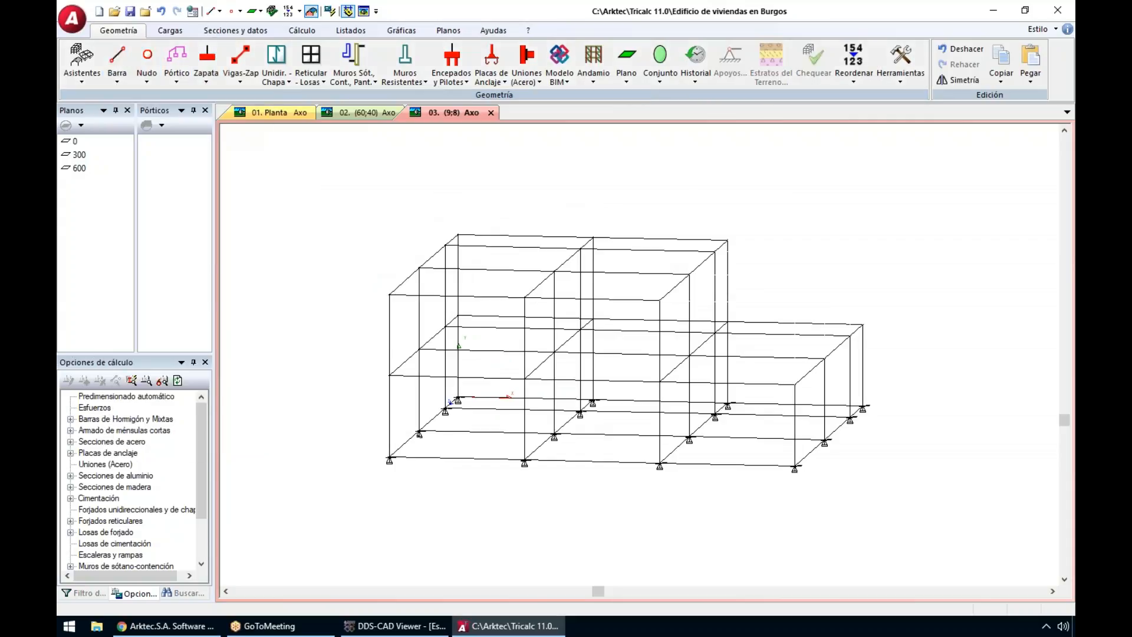
click(725, 239)
click(863, 324)
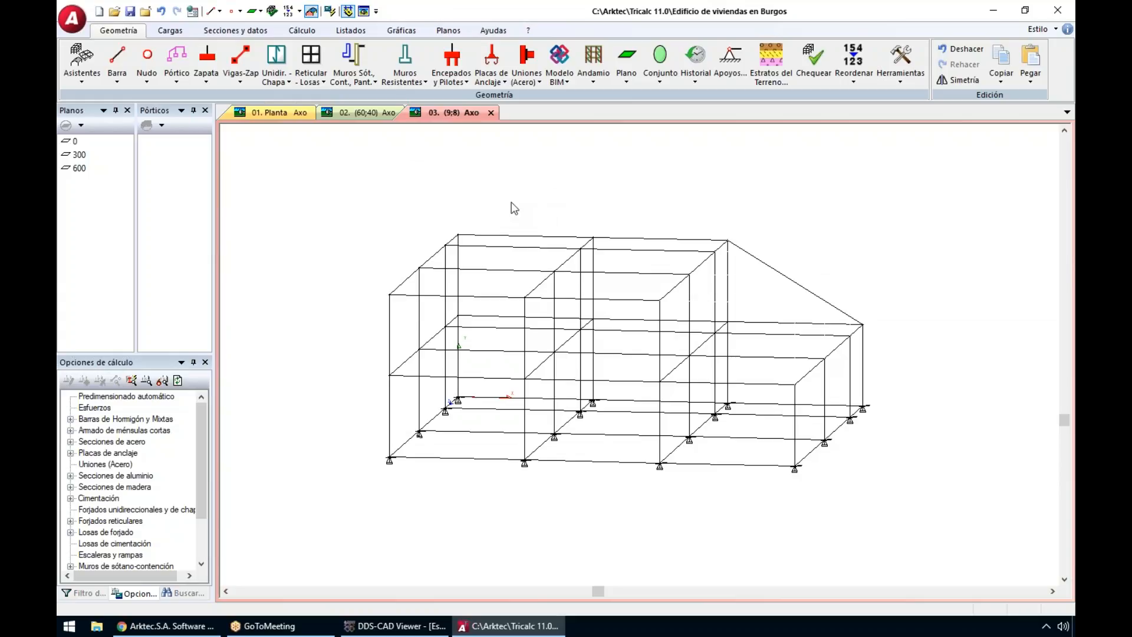
Step: Add the Apoyos command to the quick access toolbar and switch the ribbon to the Gráficas commands
right_click(734, 67)
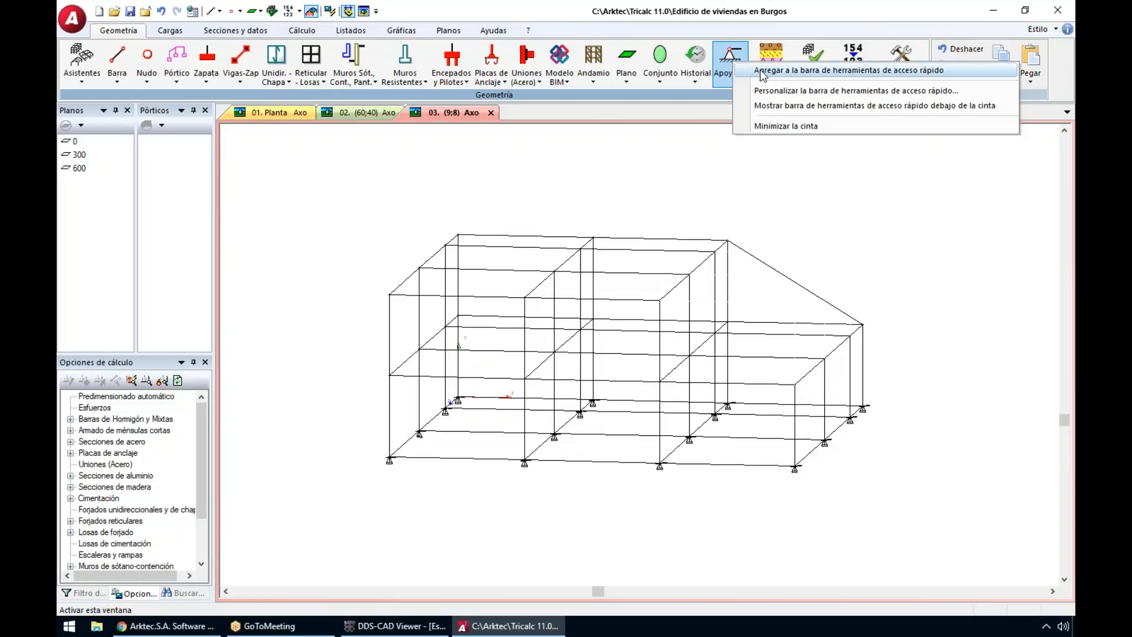
click(759, 69)
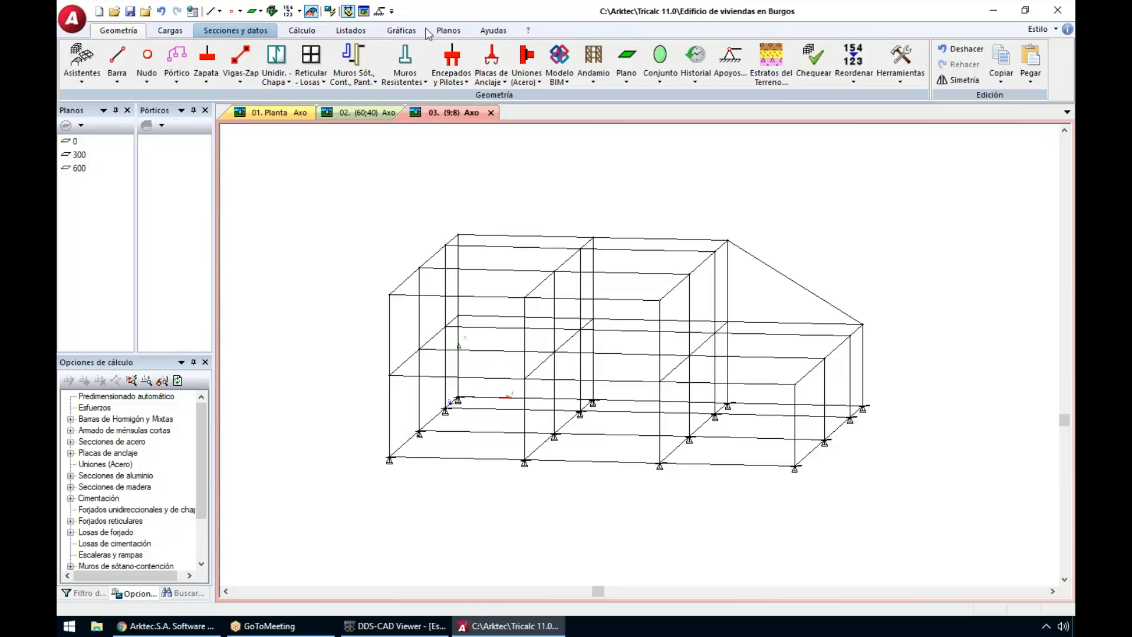
scroll(389, 33, down, 2)
click(400, 32)
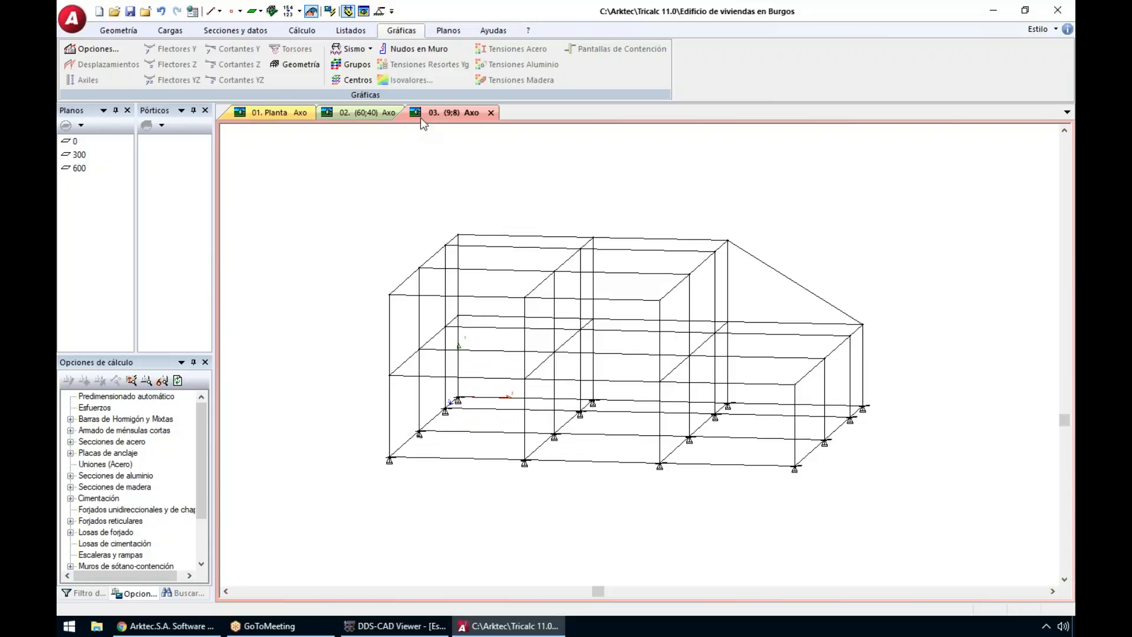
Step: Assign an EMPOTRADO XYZ external restraint to the front-left corner node on the 300 cm level
click(379, 11)
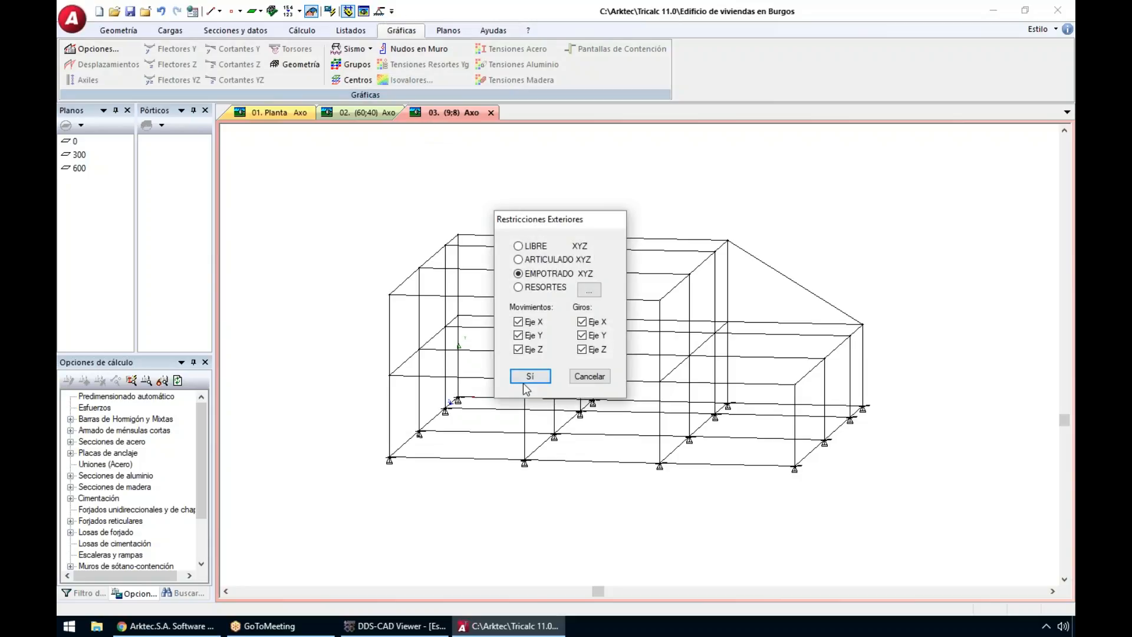
click(527, 378)
click(389, 375)
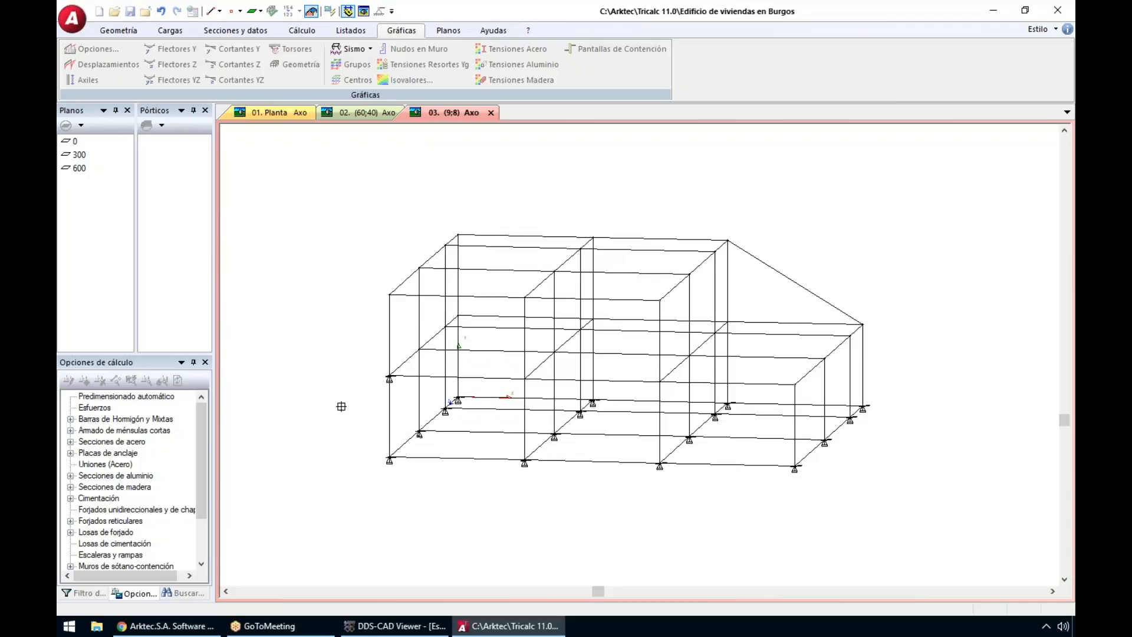
right_click(353, 399)
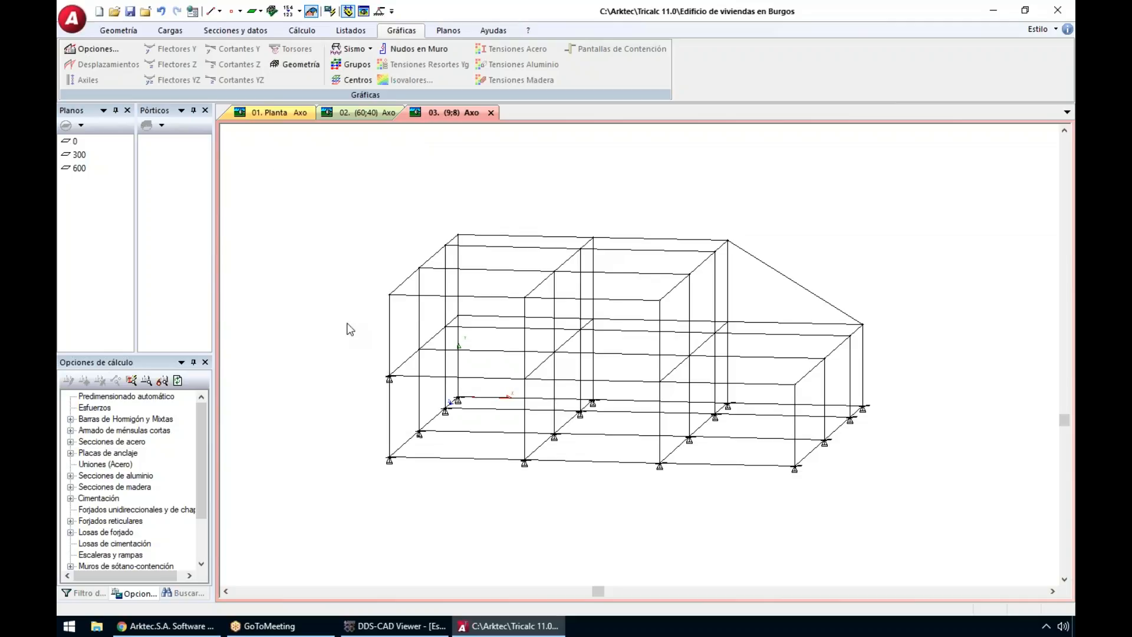
Step: Start the Nave assistant with the roof type Nave con cubierta a dos aguas and set the number of frames to 3
click(118, 31)
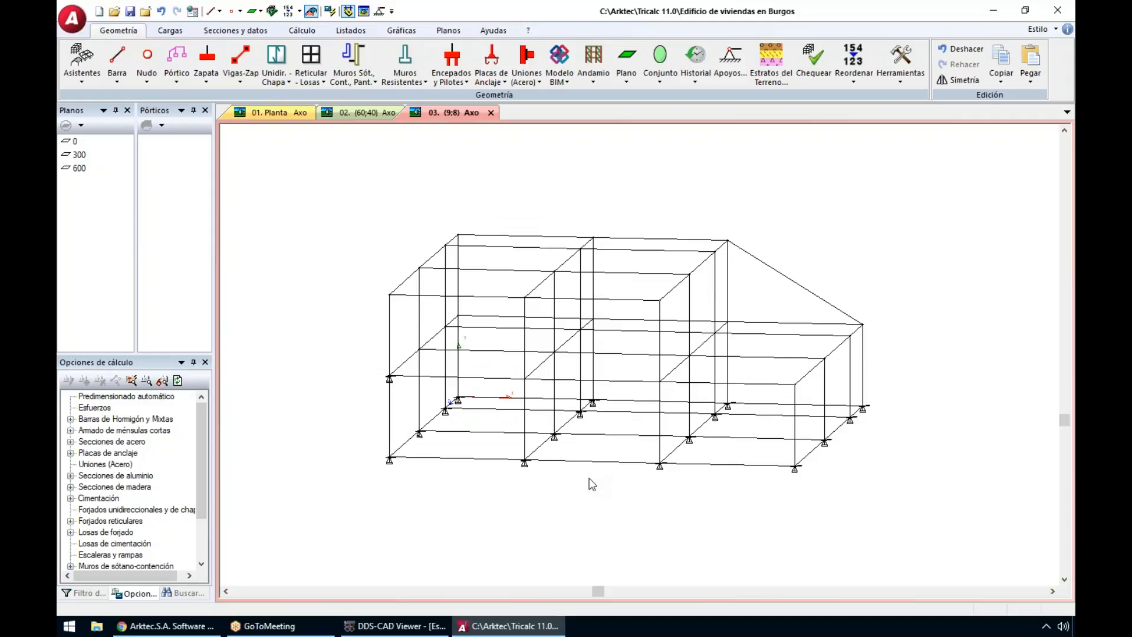
click(81, 73)
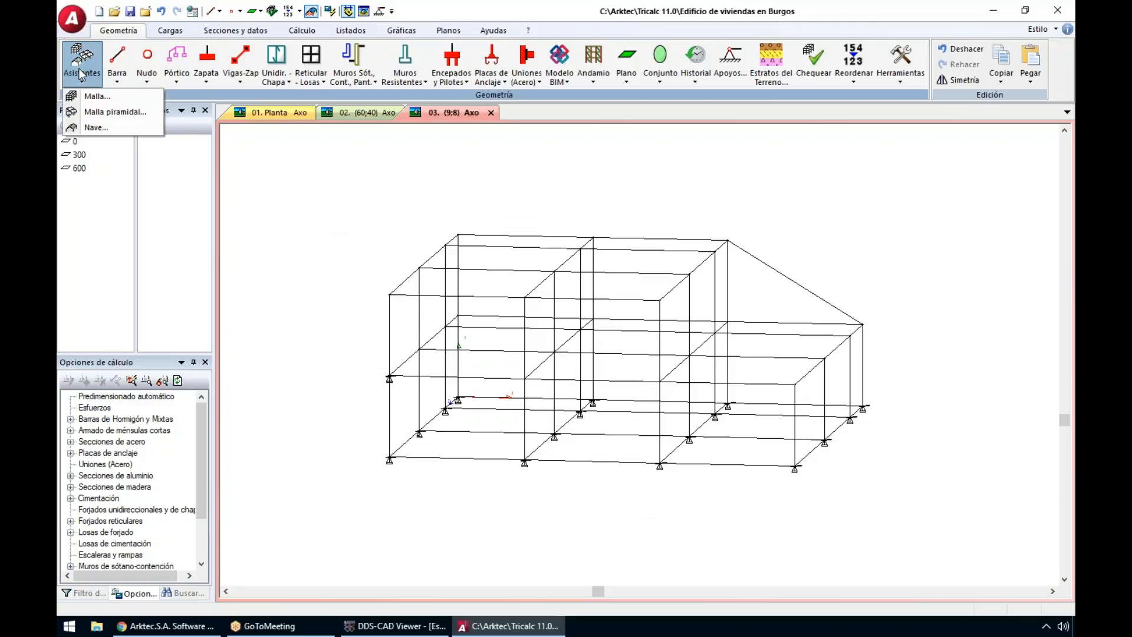
click(97, 127)
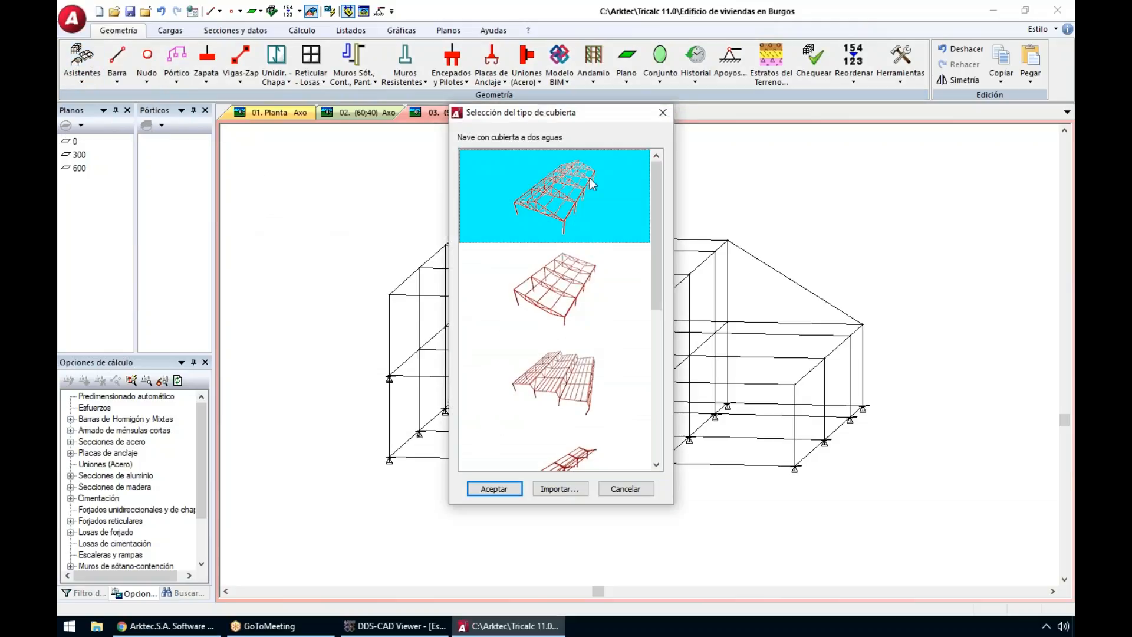
click(567, 290)
click(570, 388)
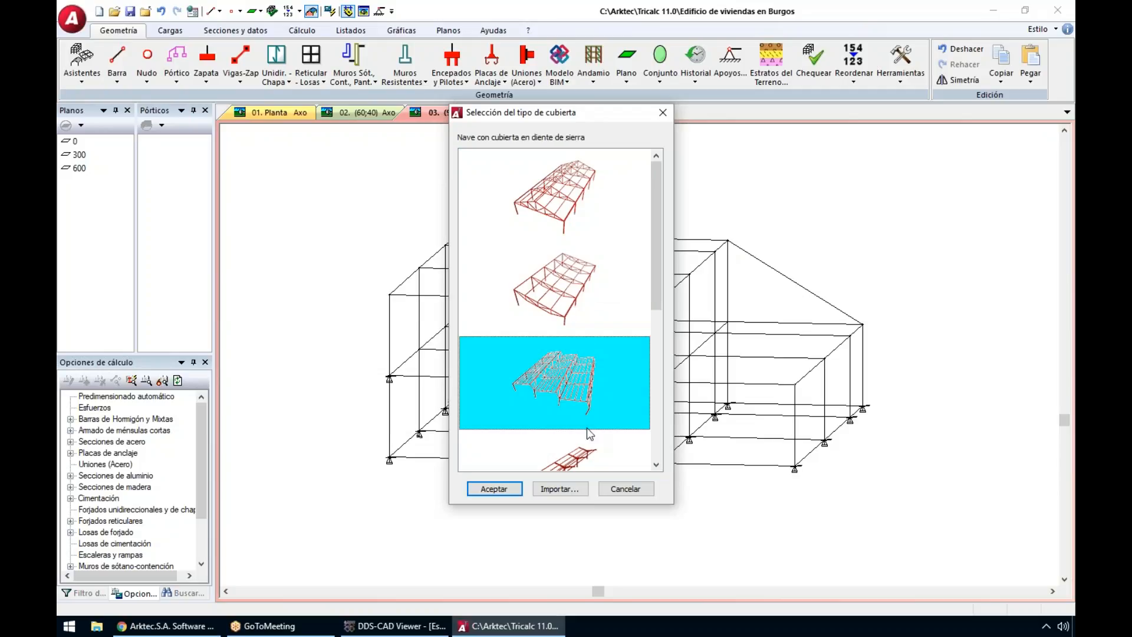
click(589, 459)
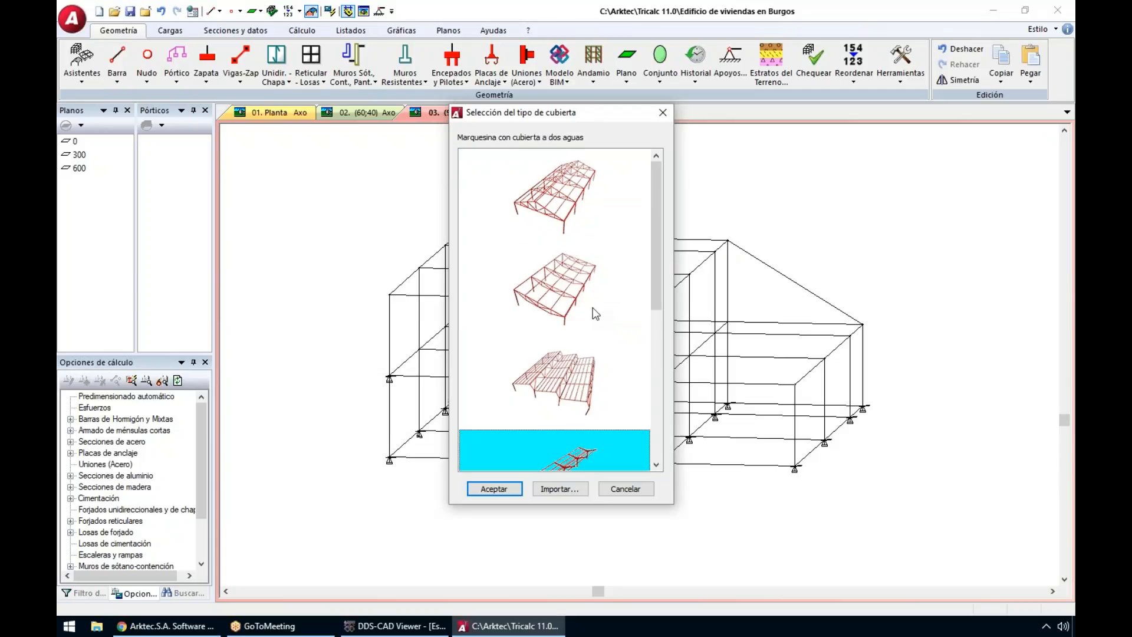
click(578, 213)
click(508, 492)
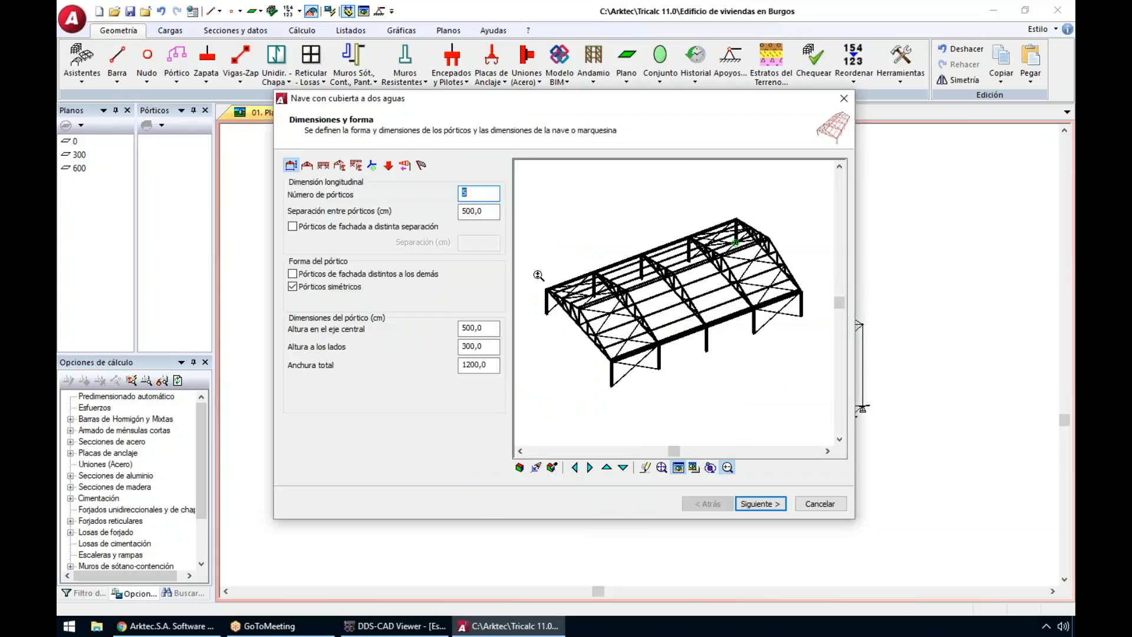
text(3)
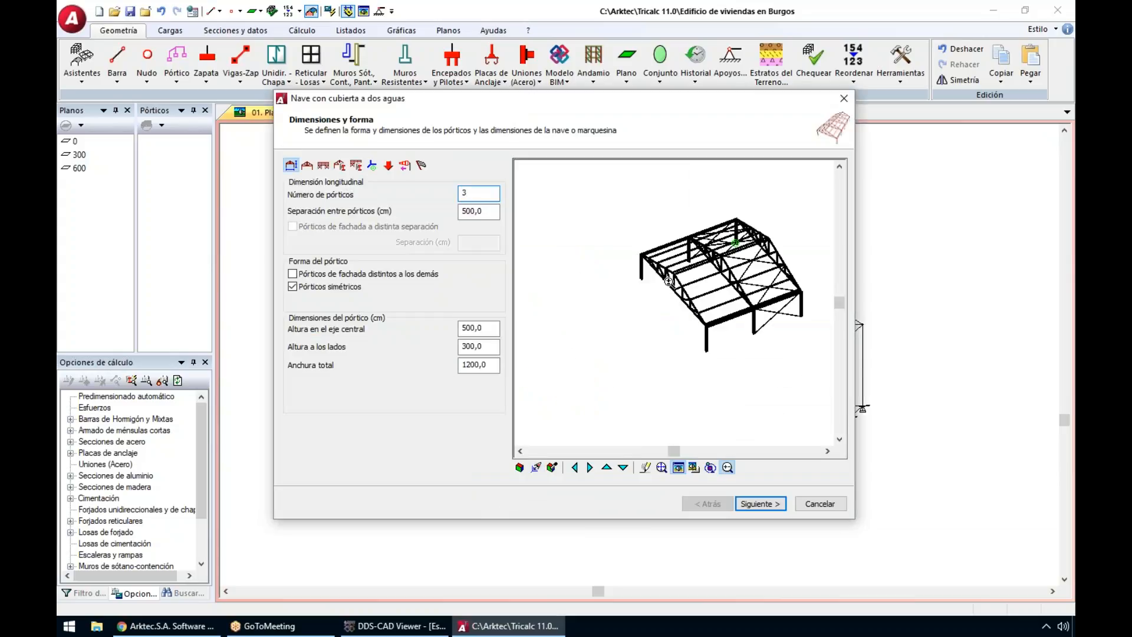
click(759, 504)
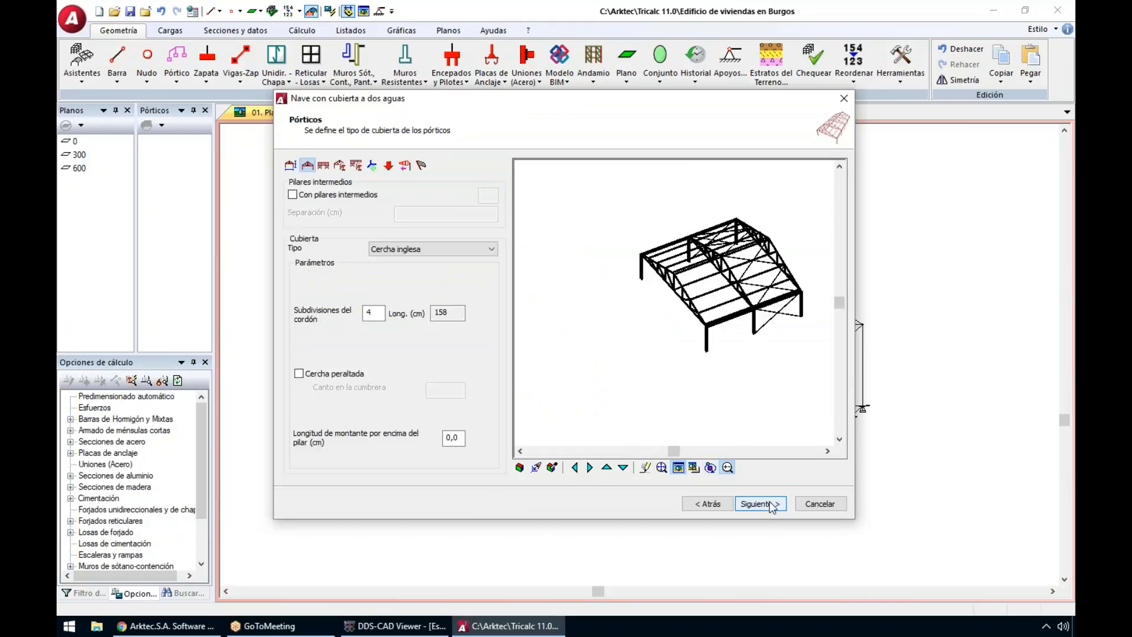
Step: Try the Pórtico simple and Cercha inglesa roof types and compare them in the preview
click(451, 249)
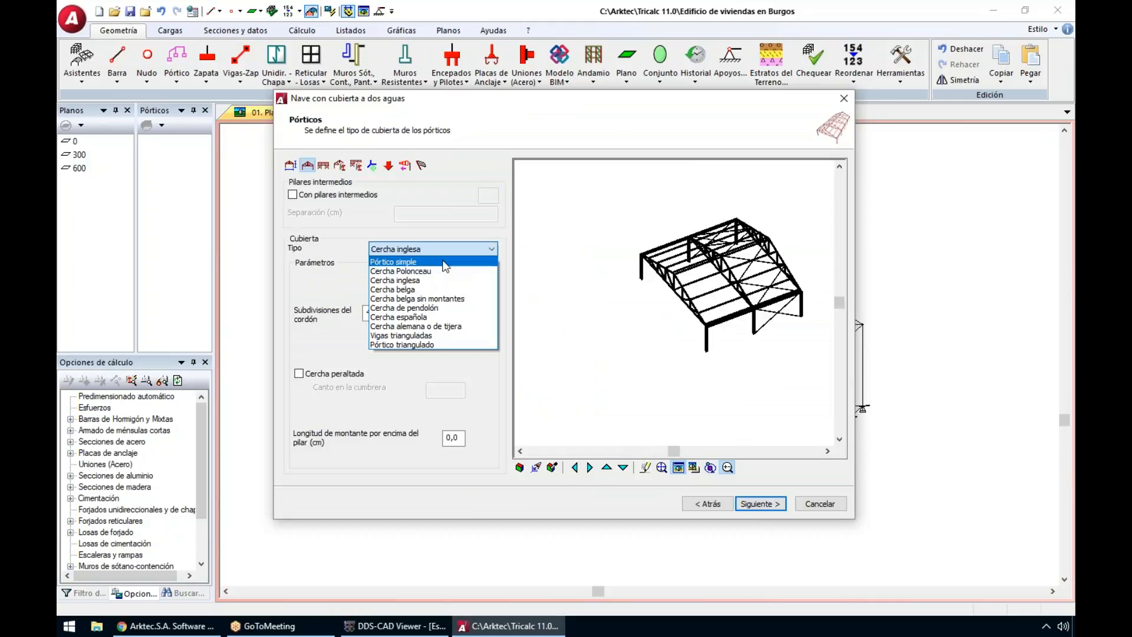
click(445, 267)
scroll(729, 358, up, 3)
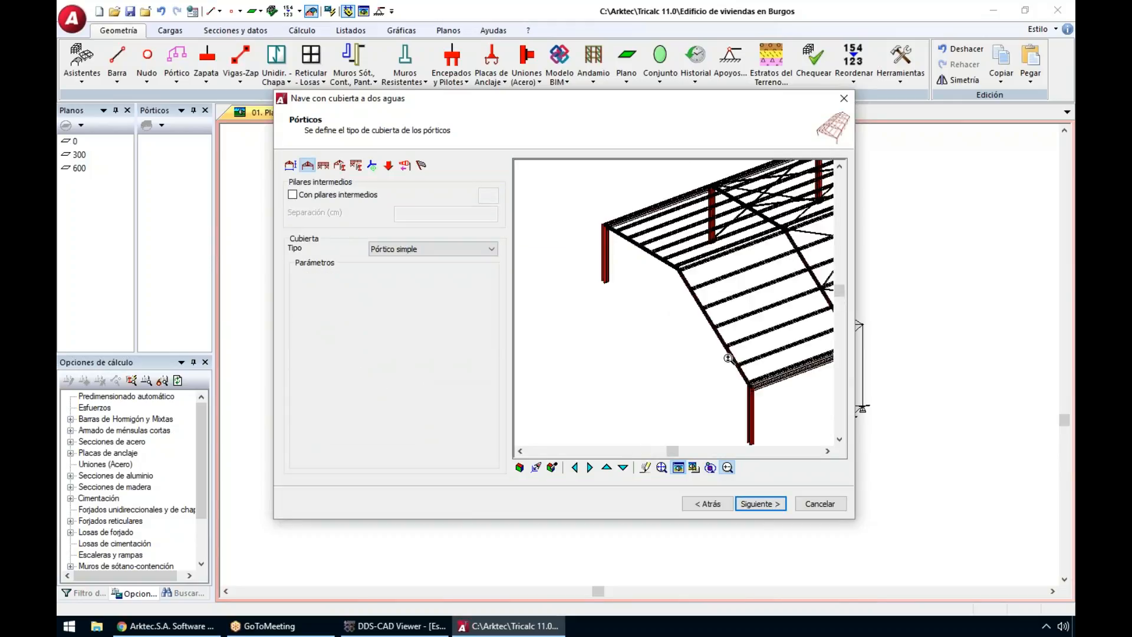
click(428, 250)
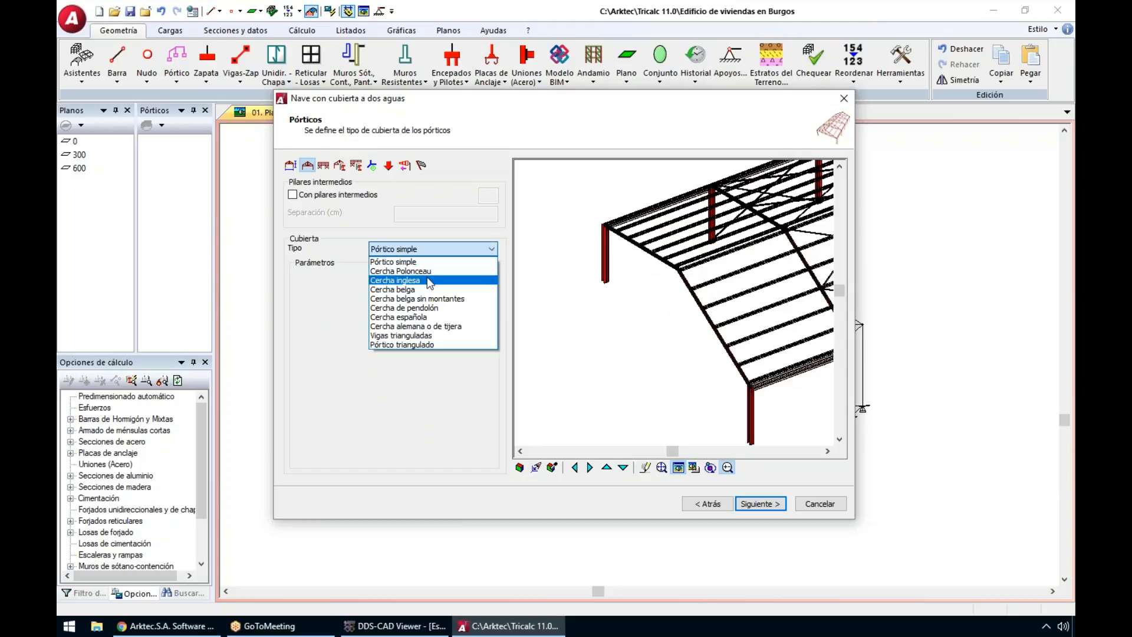
click(429, 281)
Step: Set the roof type to Cercha Polonceau with 6 chord subdivisions and accept the frame definition
click(454, 249)
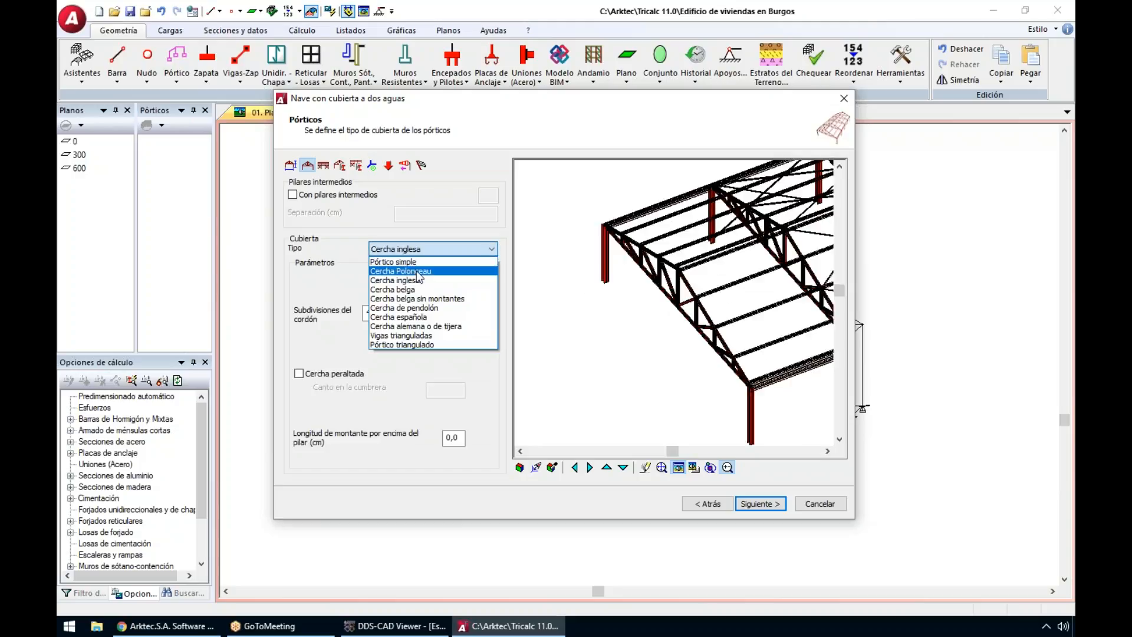
click(416, 271)
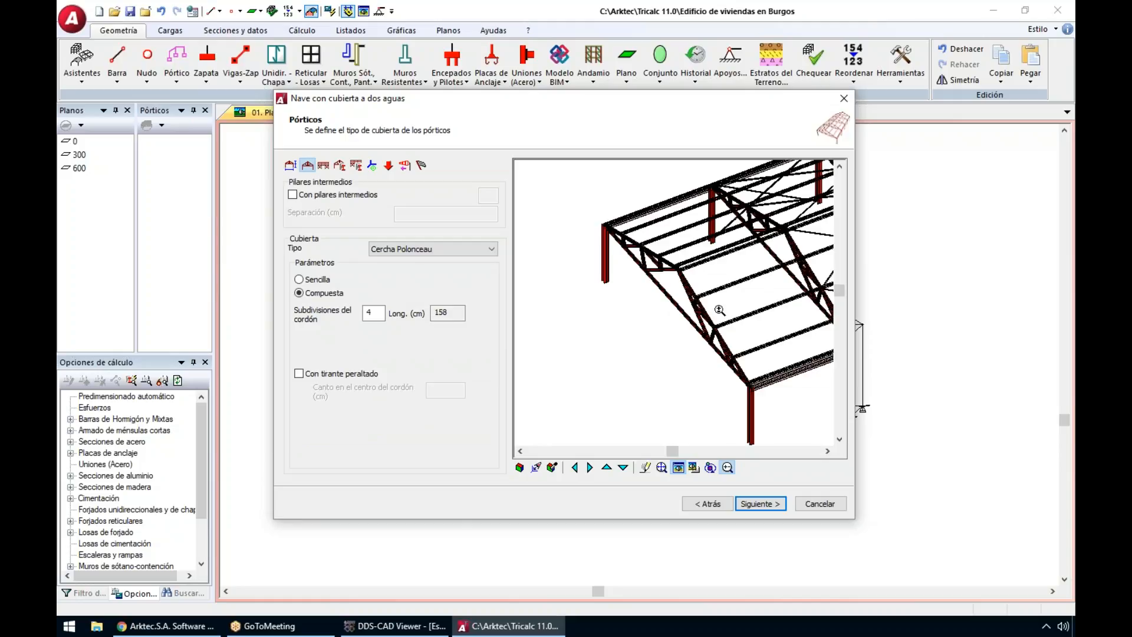
double_click(372, 312)
text(6)
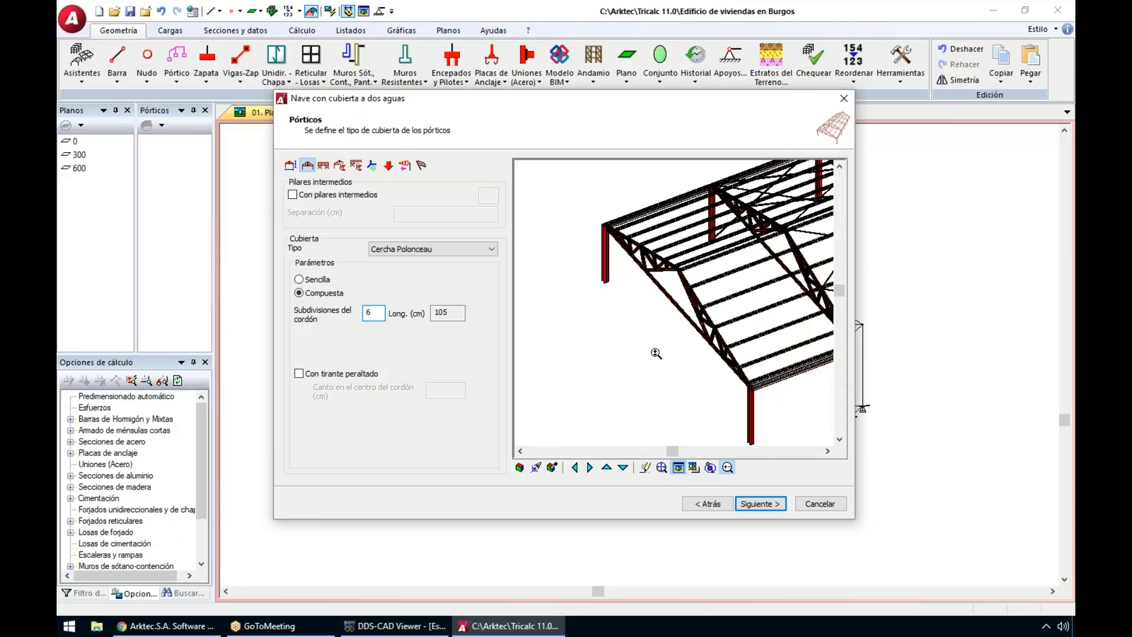
click(759, 504)
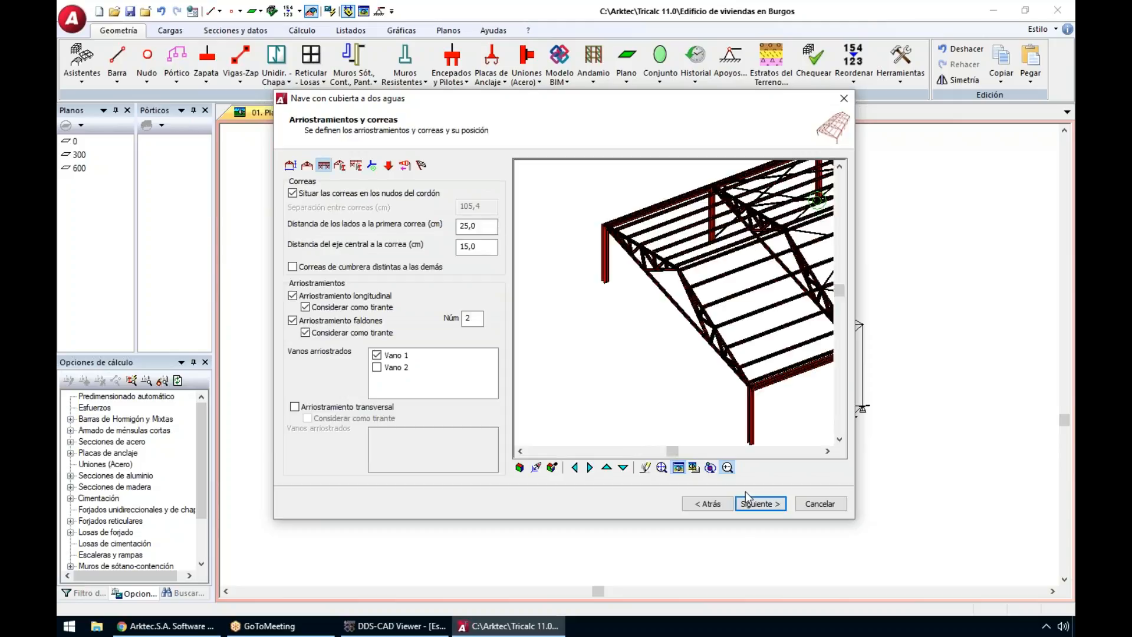
Step: Accept the proposed purlins, bracing, member sections and position for the nave, reviewing the upper chord section and the whole model
click(752, 504)
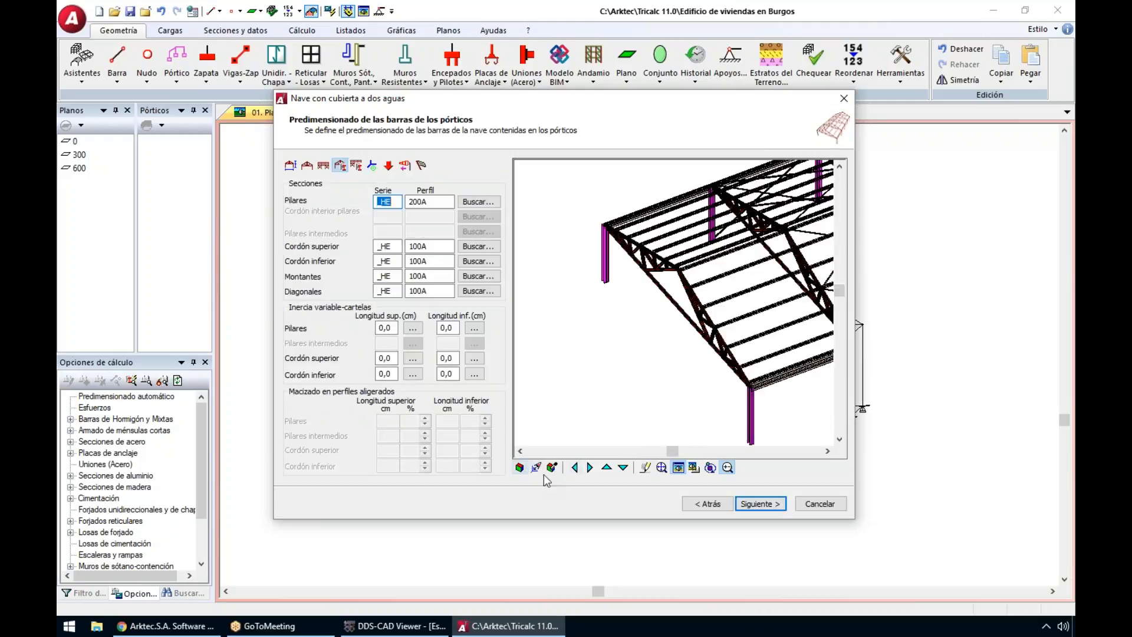
click(661, 468)
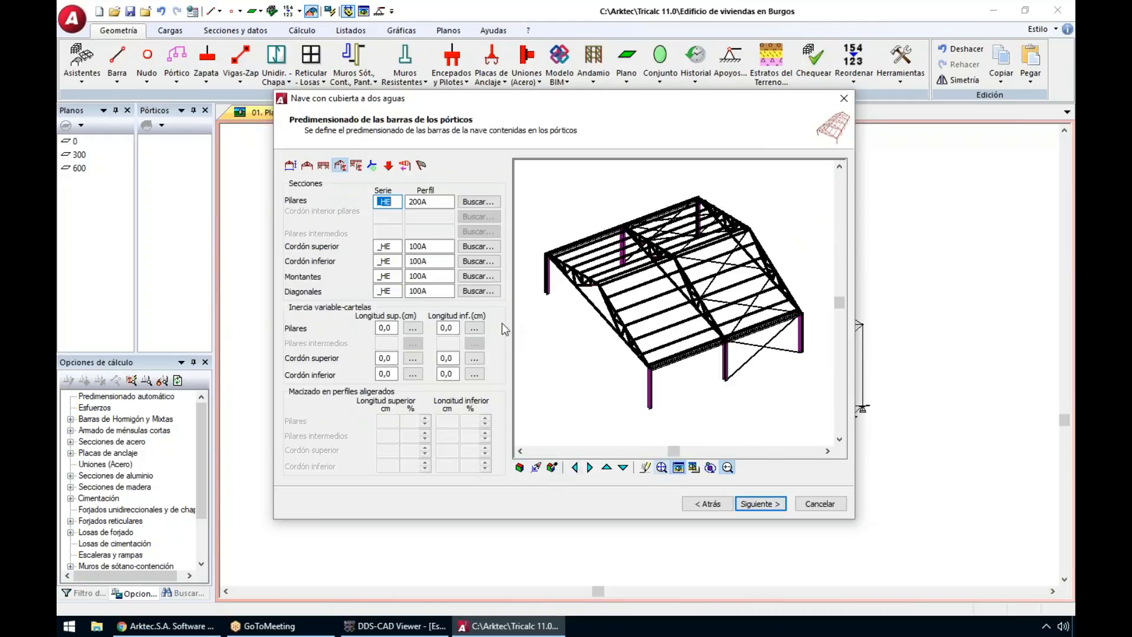
click(400, 246)
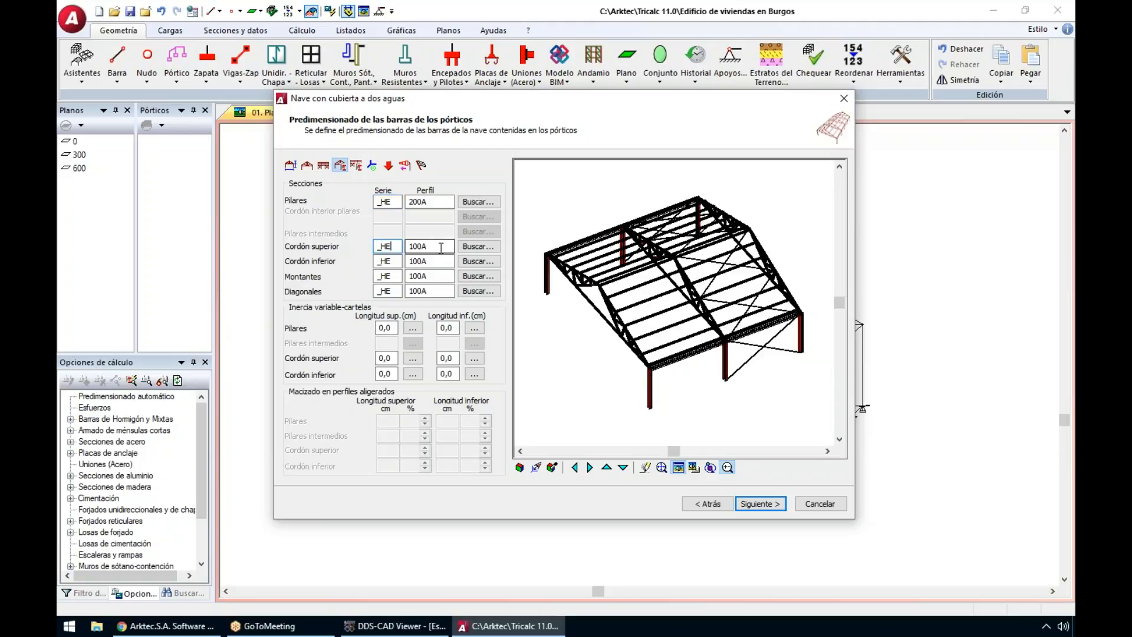
click(441, 248)
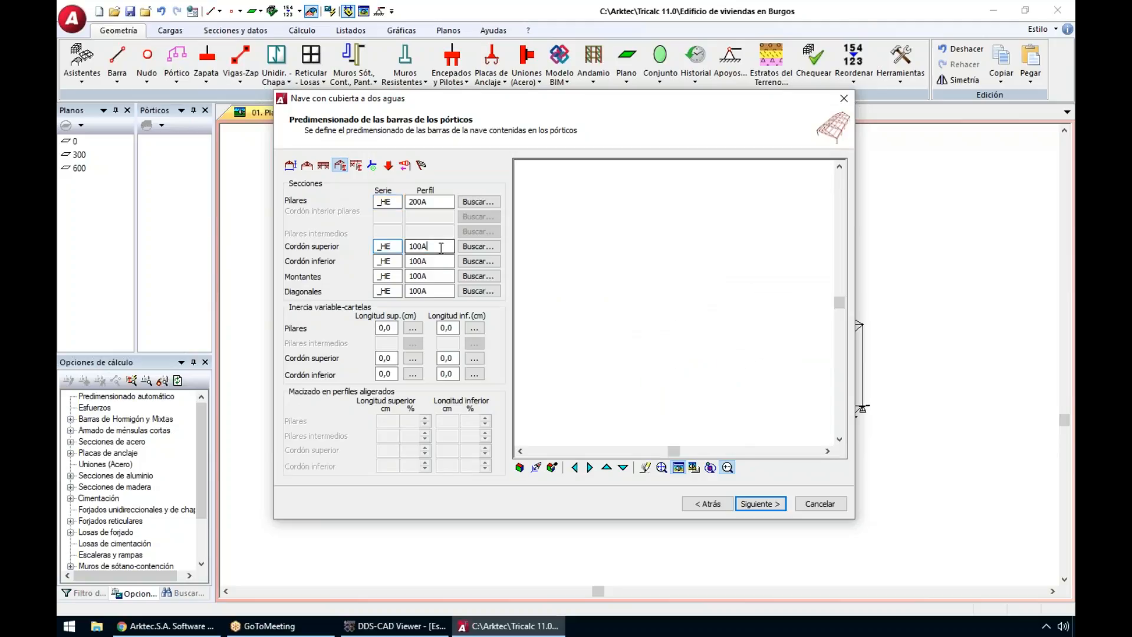
click(759, 504)
click(759, 505)
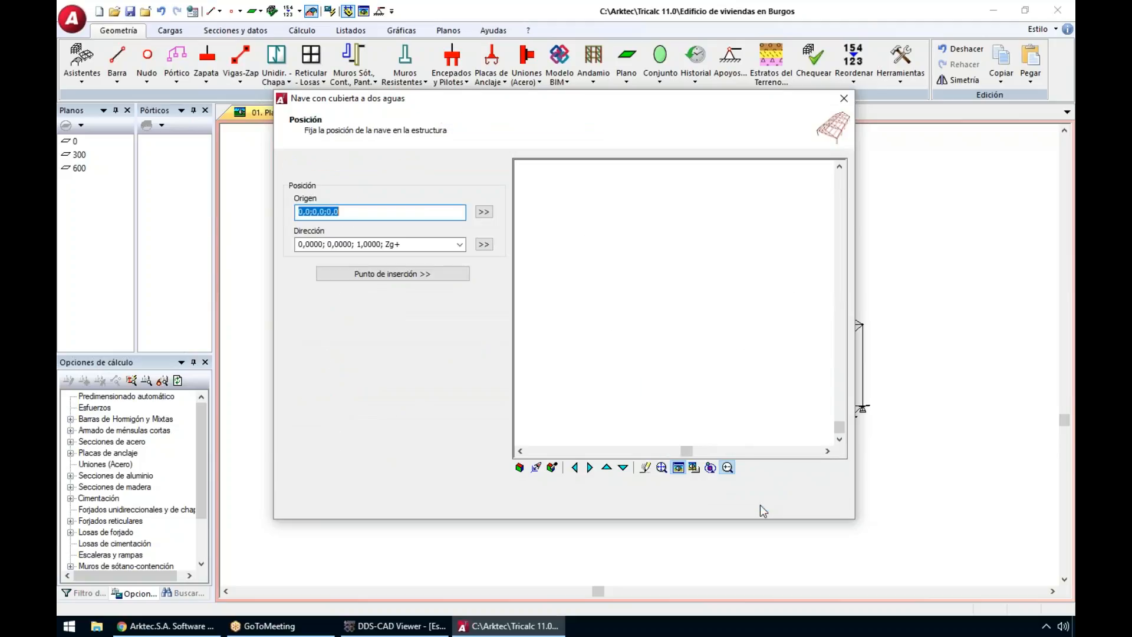
click(759, 505)
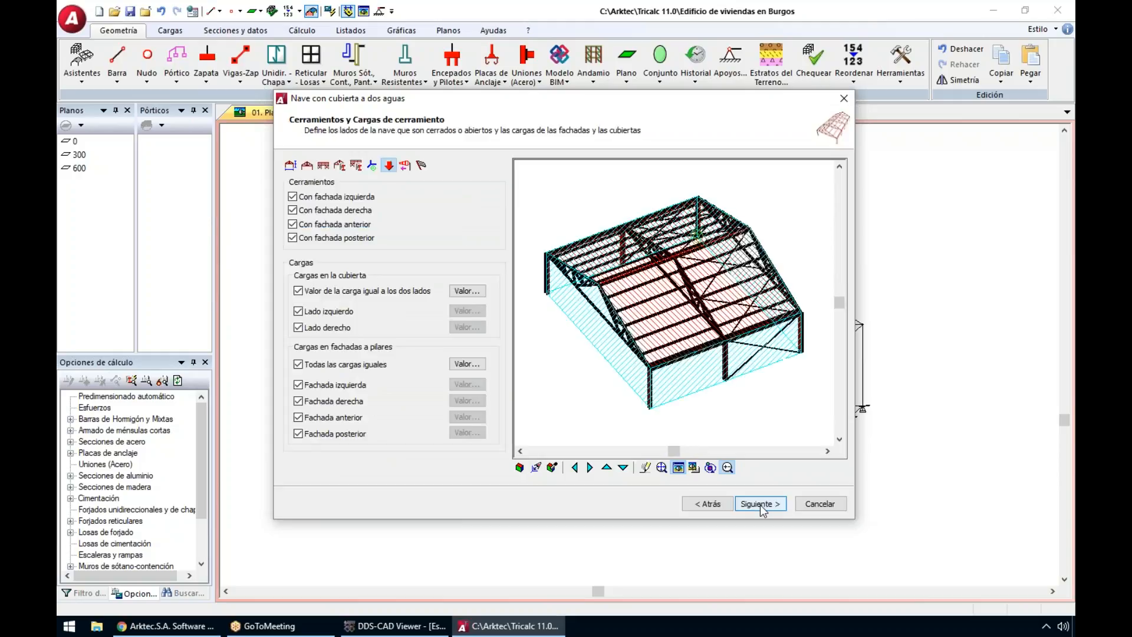
Step: Accept the enclosure loads and enable the creation of wind panels for the nave
click(759, 505)
click(312, 184)
click(565, 342)
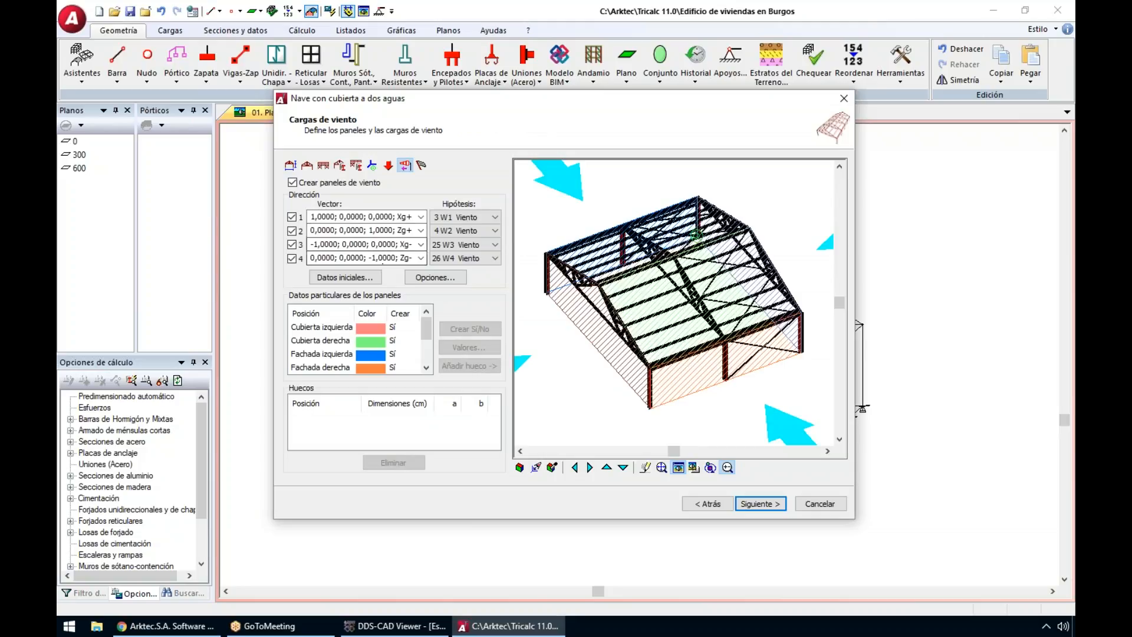
Step: Finish creating the nave with grouped bars, execution phases and footings, deleting the current structure
click(759, 504)
click(759, 504)
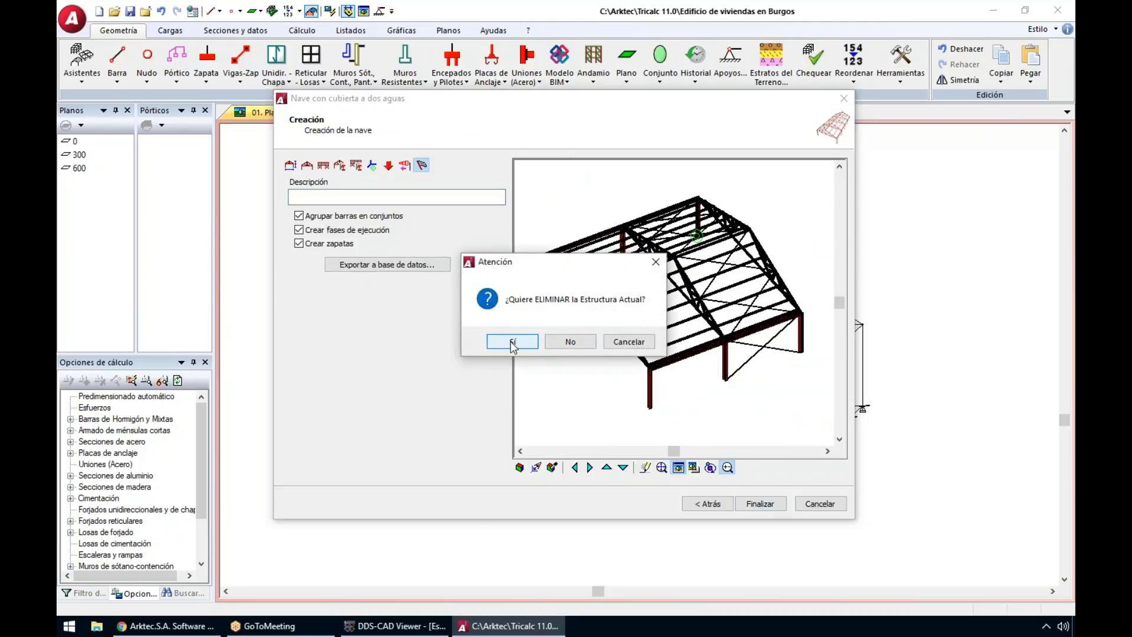
click(512, 342)
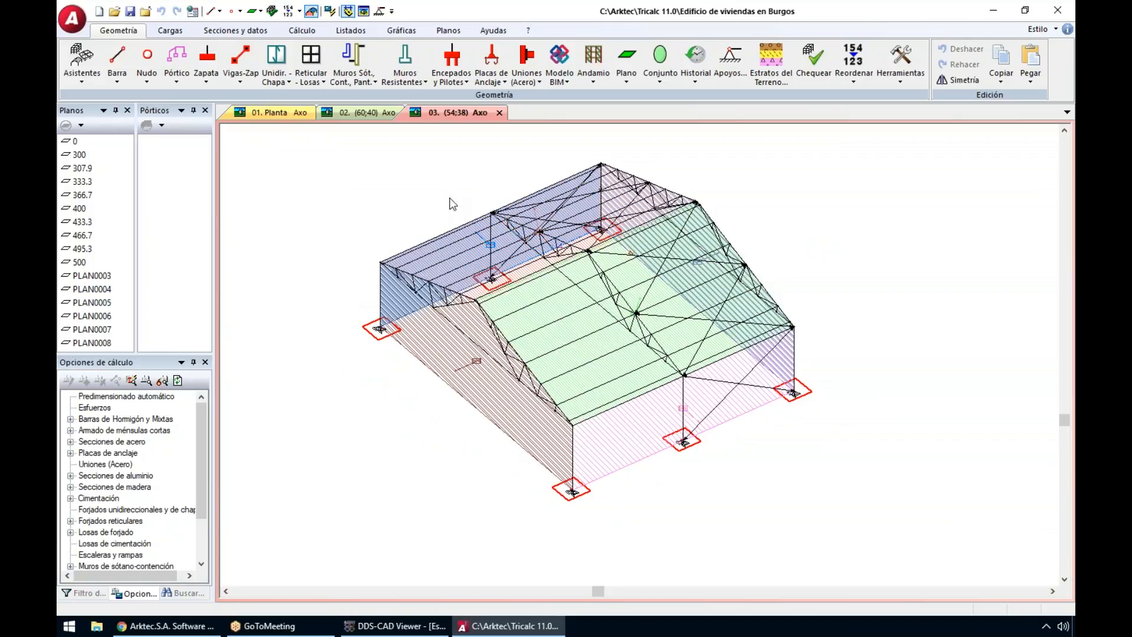
Step: Hide the wind load panels so only the bars and footings of the nave are drawn
click(170, 31)
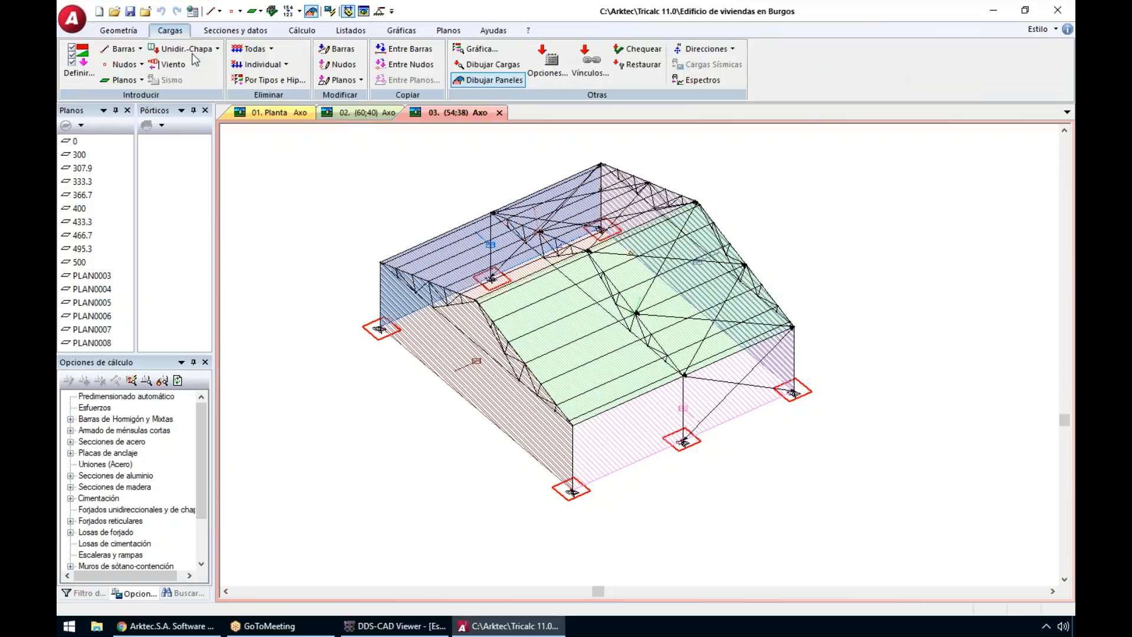
mouse_move(542, 383)
middle_down()
mouse_move(576, 377)
mouse_move(542, 373)
middle_up()
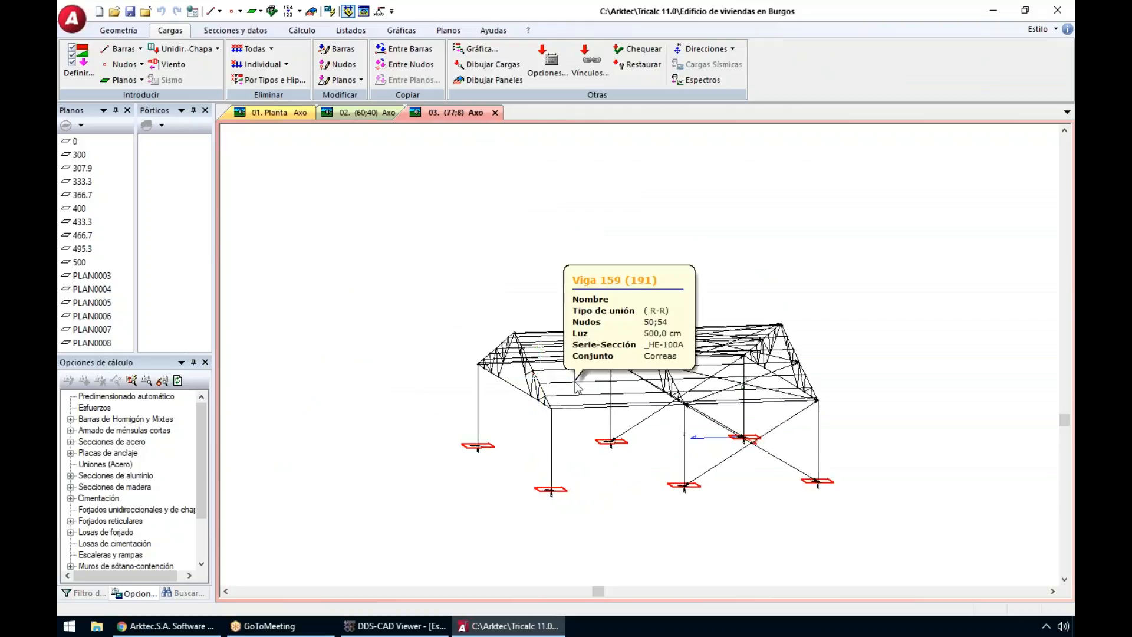
scroll(642, 563, up, 3)
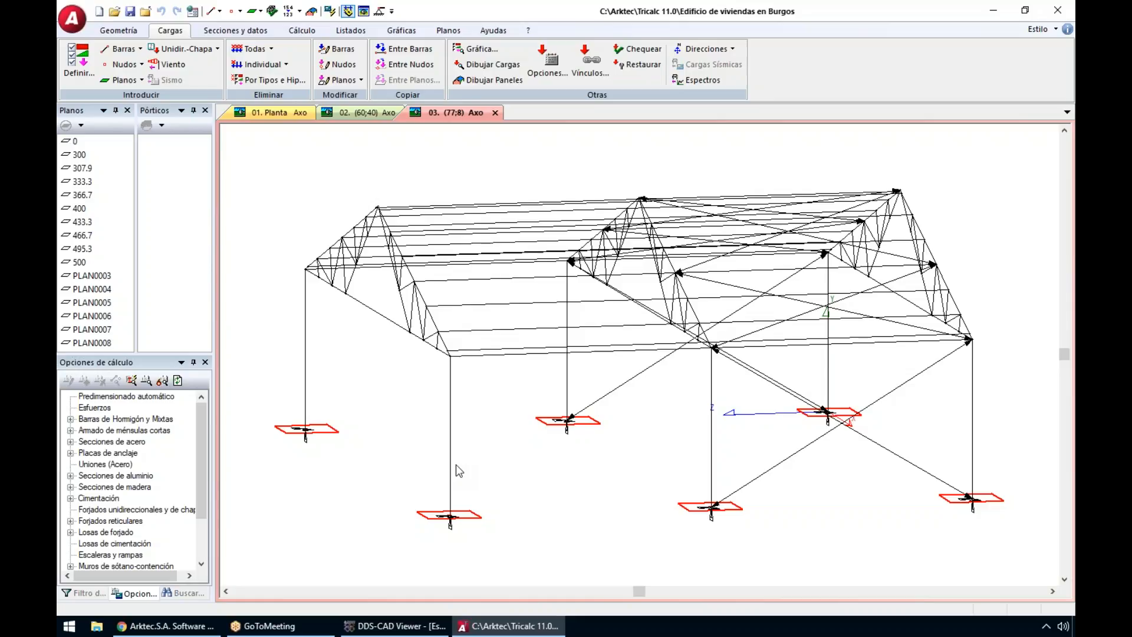
Step: Divide the four columns of the front and middle frames into equal segments
click(121, 30)
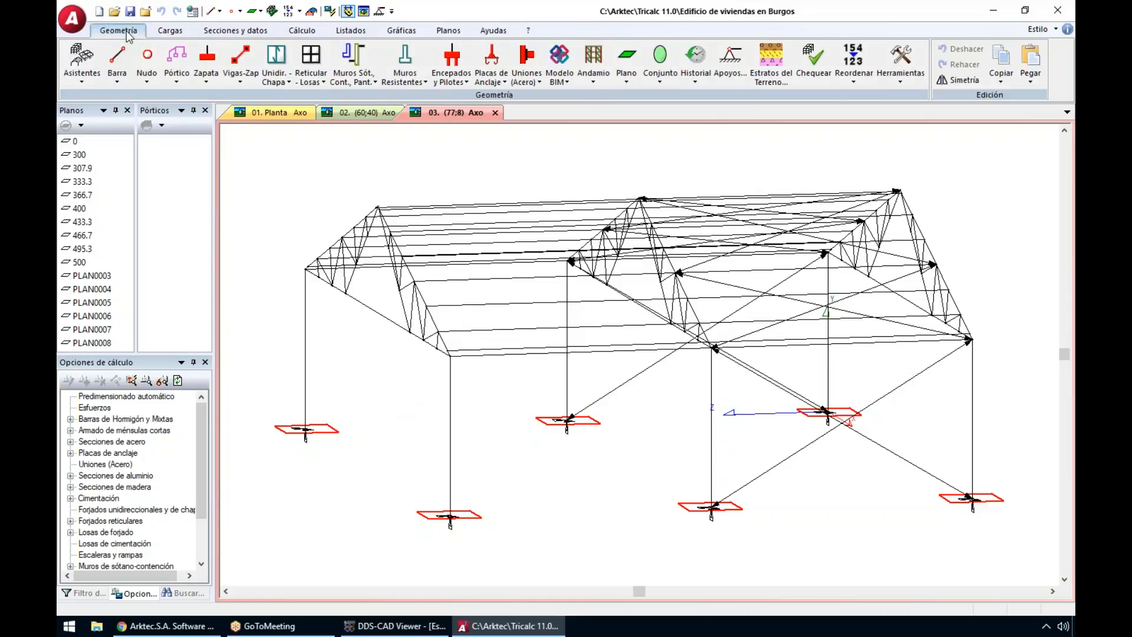
click(117, 74)
click(163, 174)
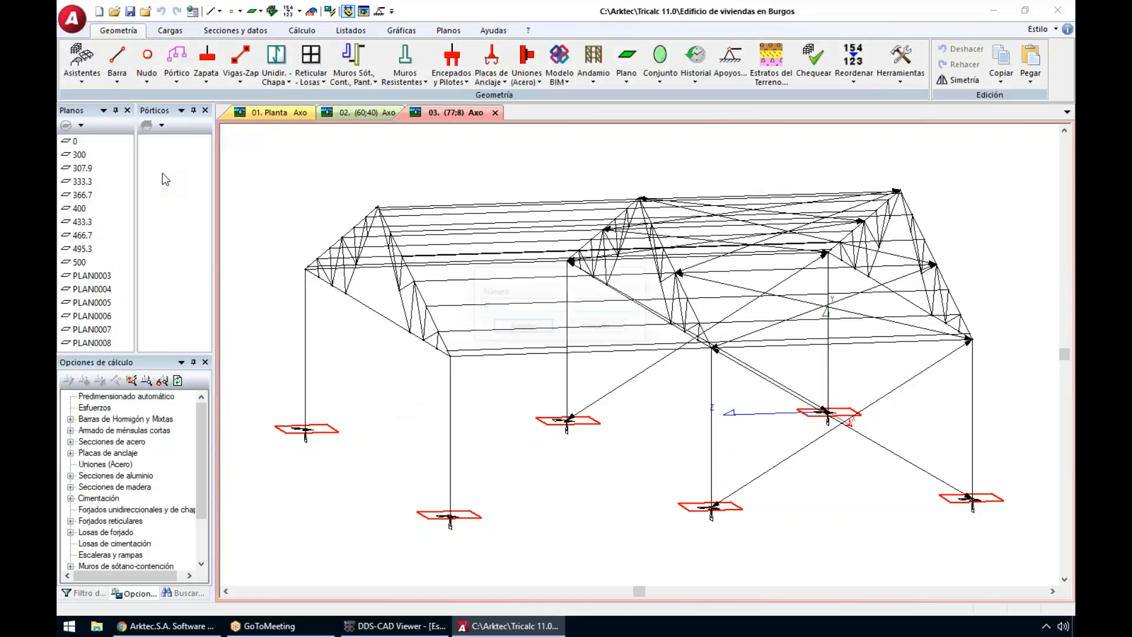
click(522, 327)
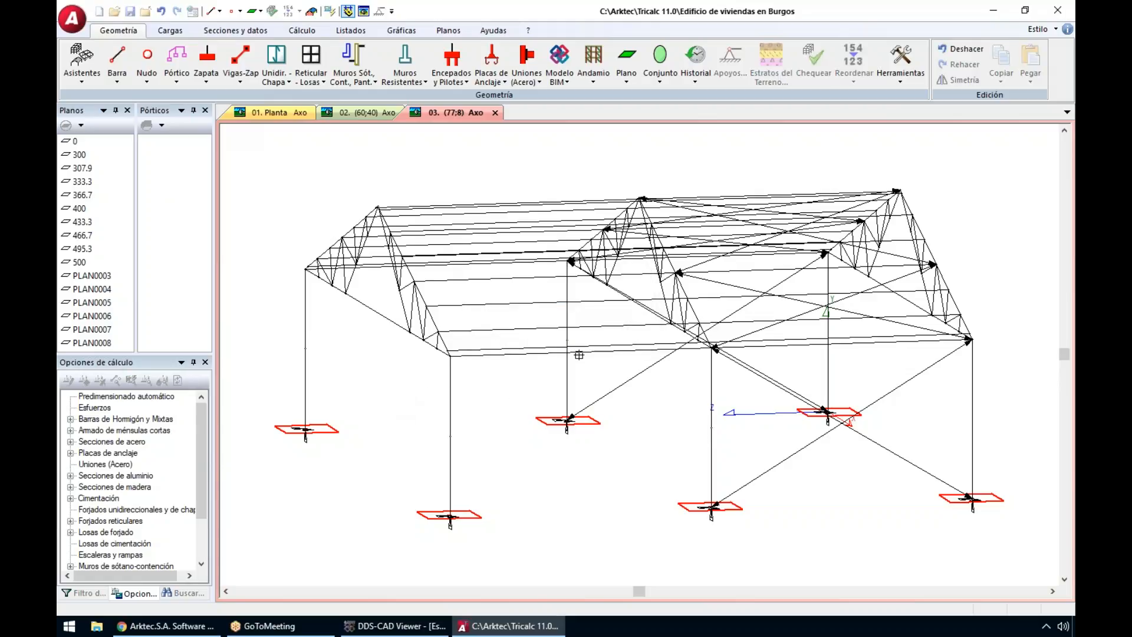
Step: Draw a closed rectangle of beams joining the mid-height nodes of the four columns in the front and middle frames
click(117, 63)
click(290, 254)
click(306, 349)
click(451, 435)
click(711, 427)
click(567, 341)
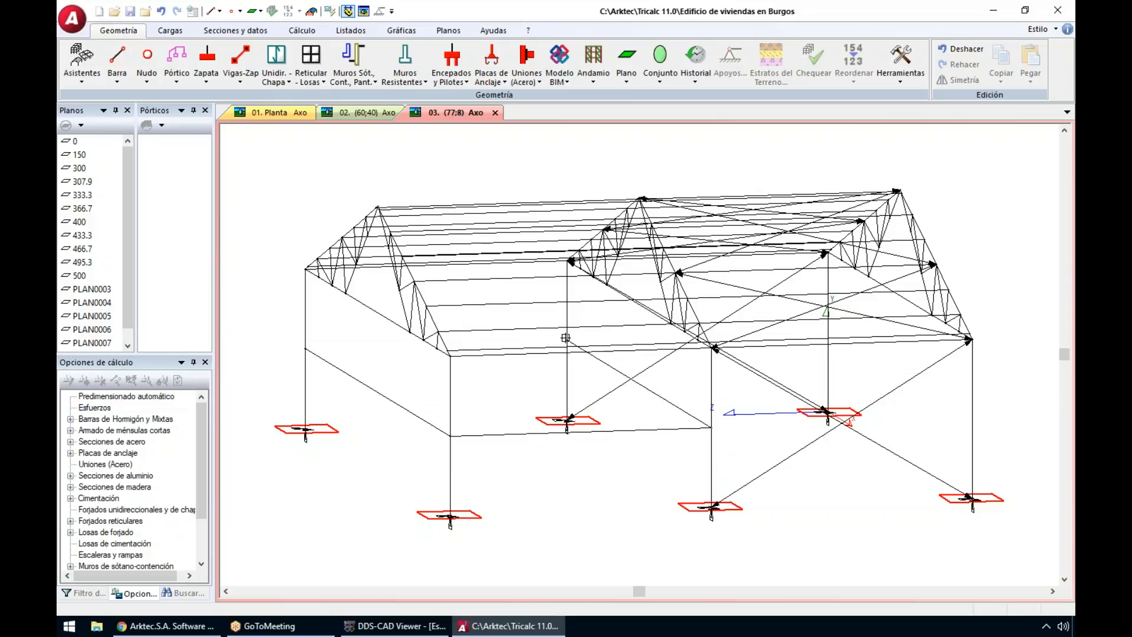
click(305, 349)
key(Escape)
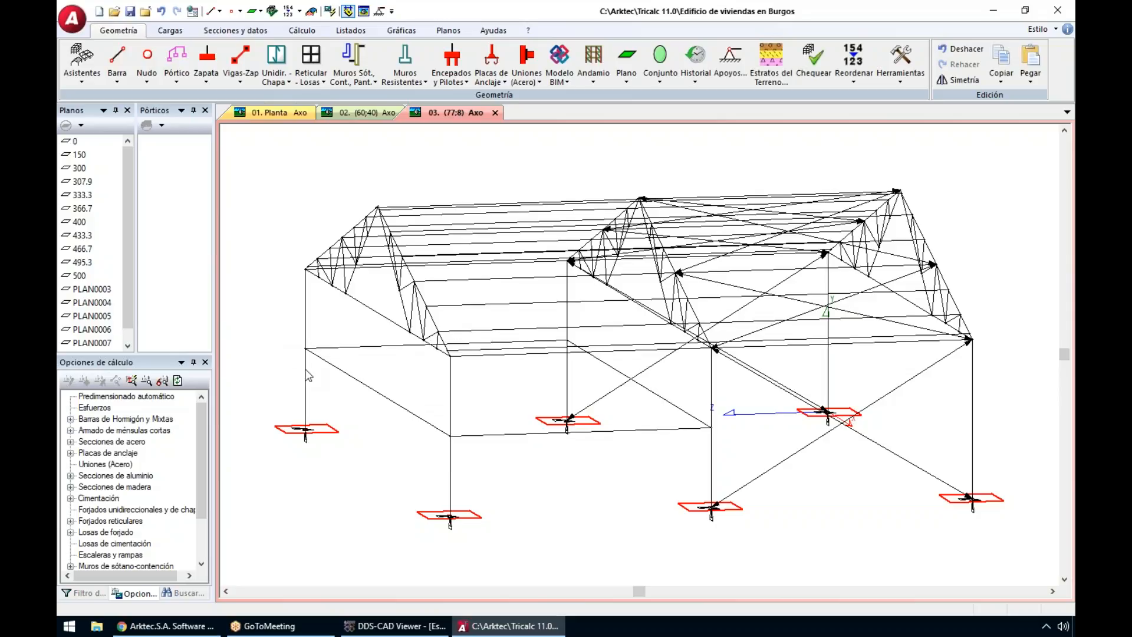
Step: Divide the two long mid-height beams at 400 cm from their first end nodes
middle_drag(412, 424, 531, 423)
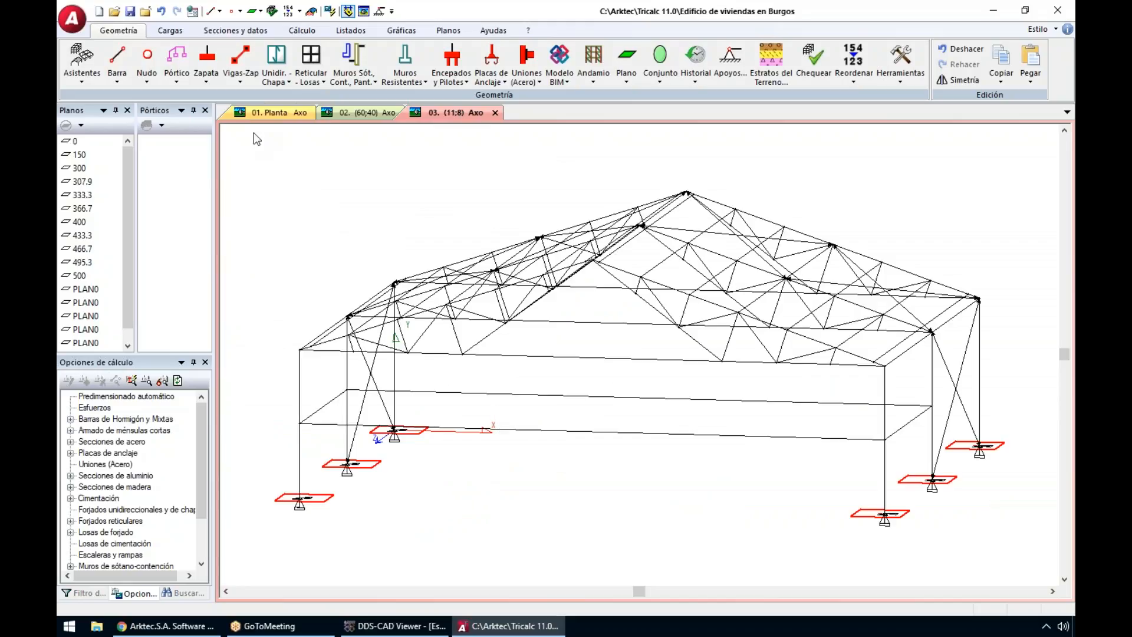
click(124, 75)
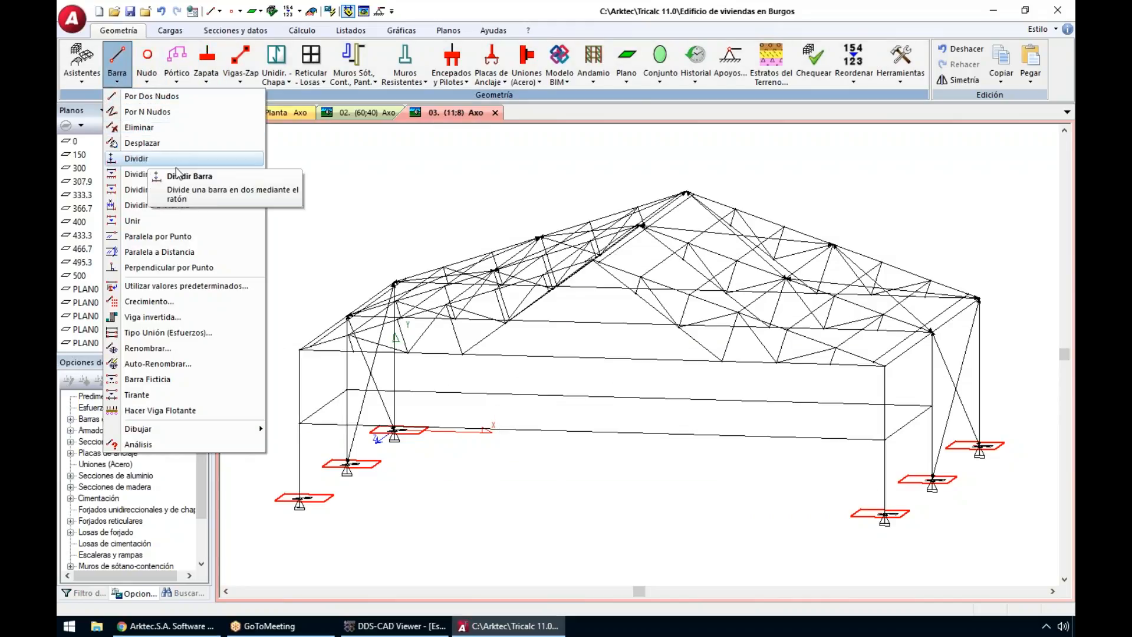
click(215, 205)
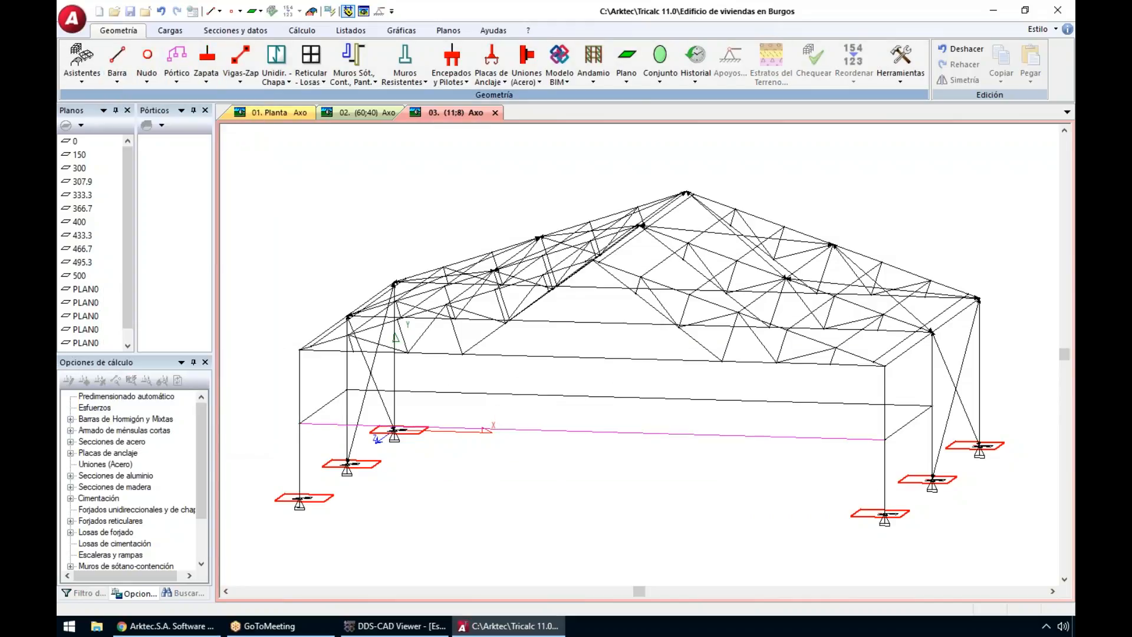
click(566, 431)
text(400)
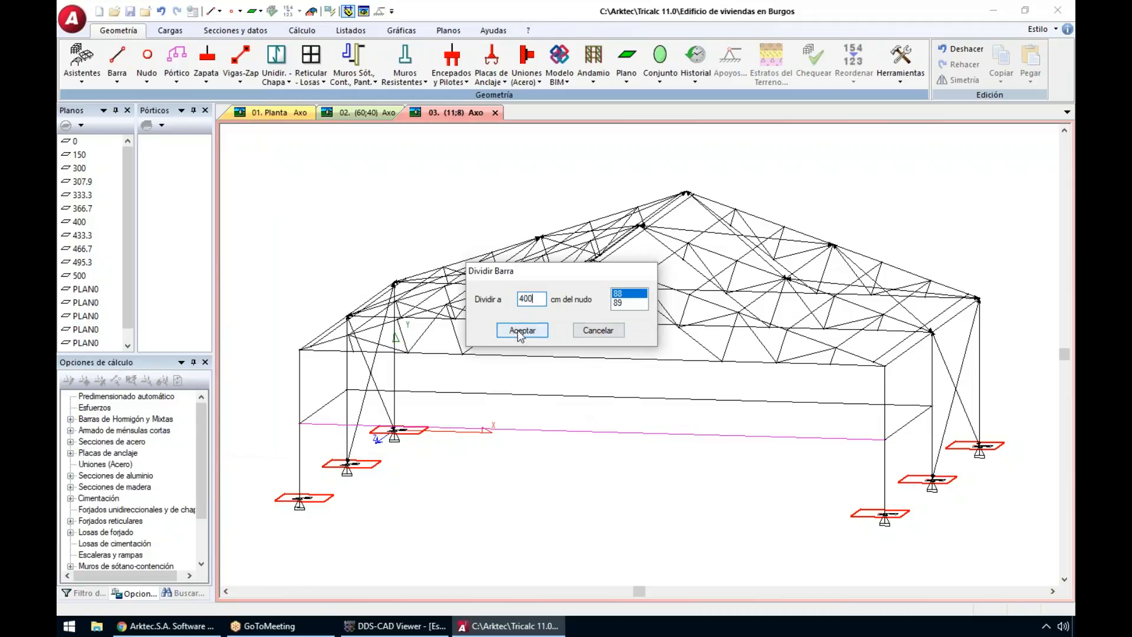
click(521, 331)
click(558, 395)
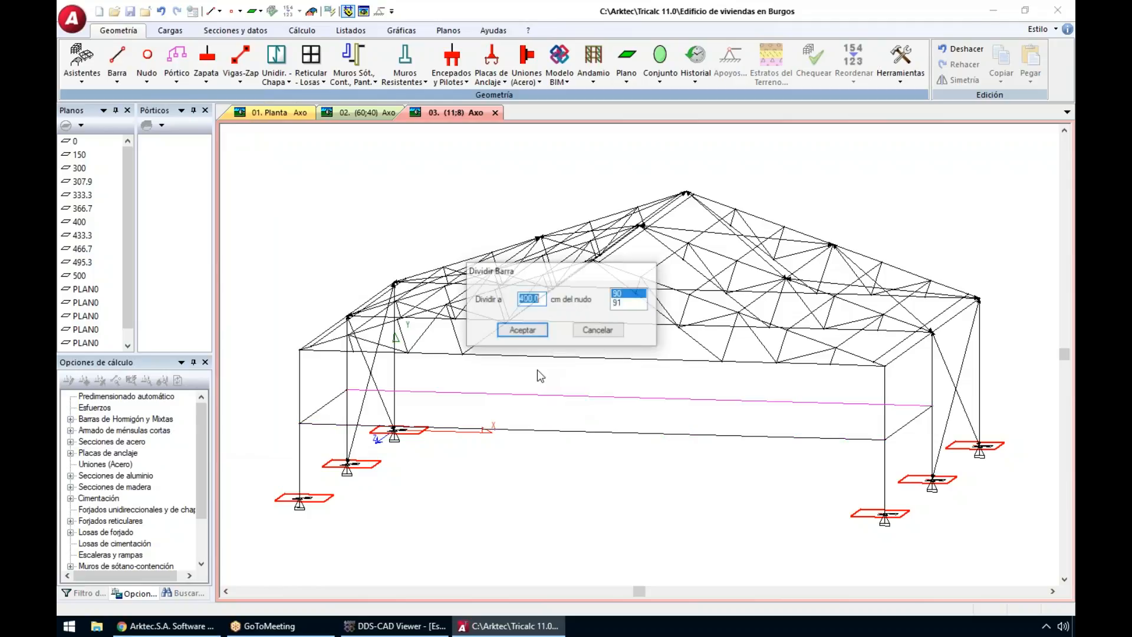
click(521, 329)
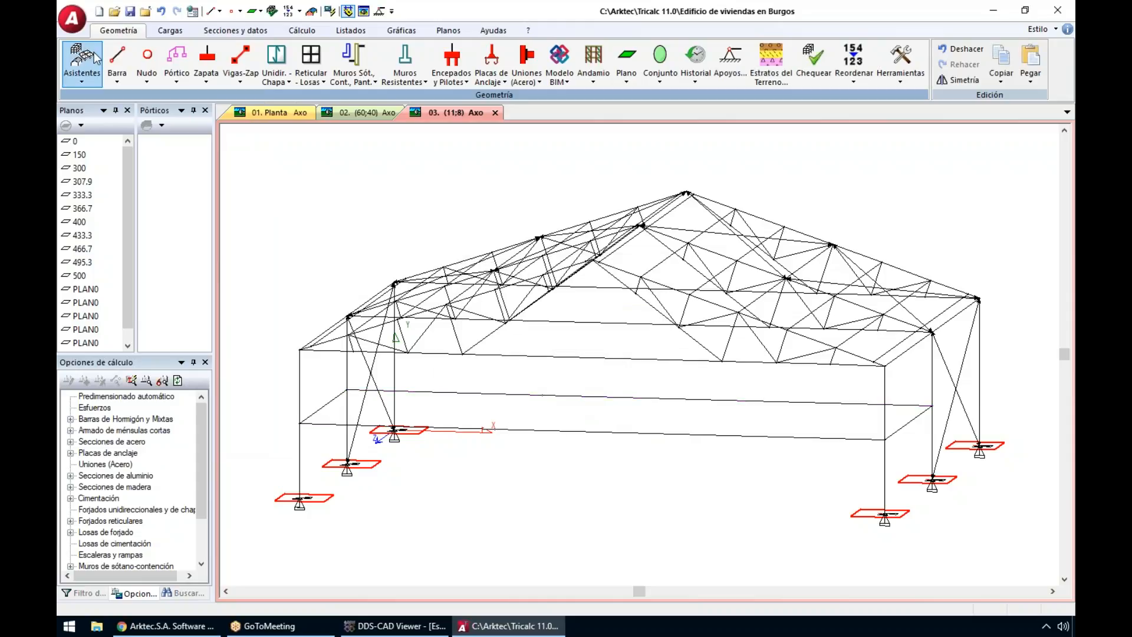
click(117, 70)
click(154, 145)
key(Escape)
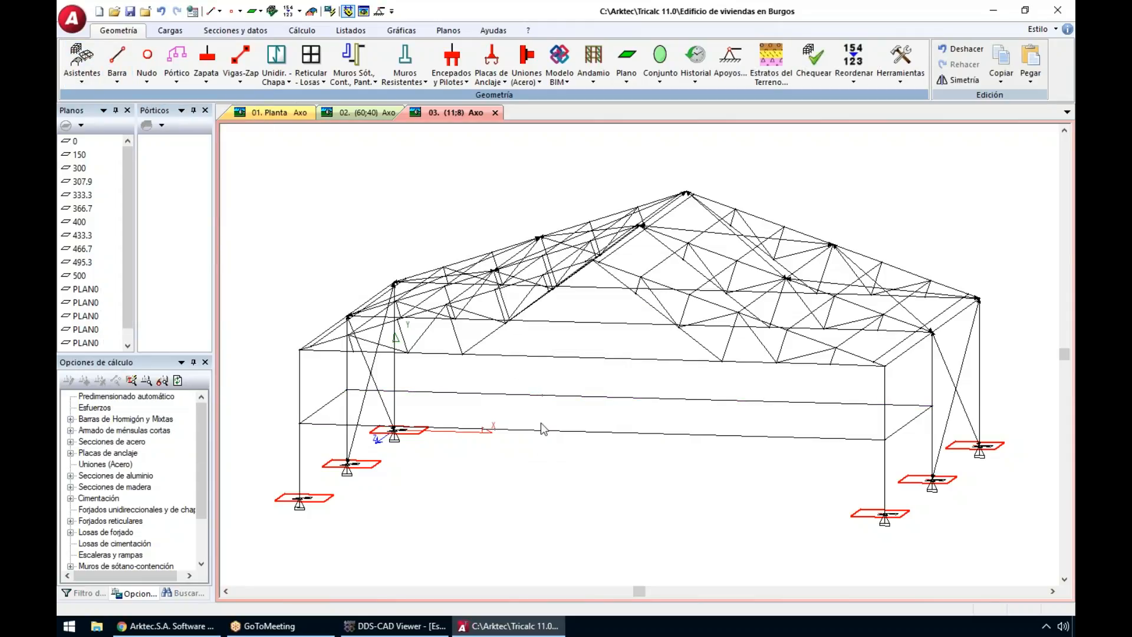
Step: Show the node numbers and draw a cross beam between division nodes 93 and 92 of the long beams
mouse_move(503, 465)
middle_down()
mouse_move(517, 501)
mouse_move(513, 463)
middle_up()
scroll(515, 422, up, 6)
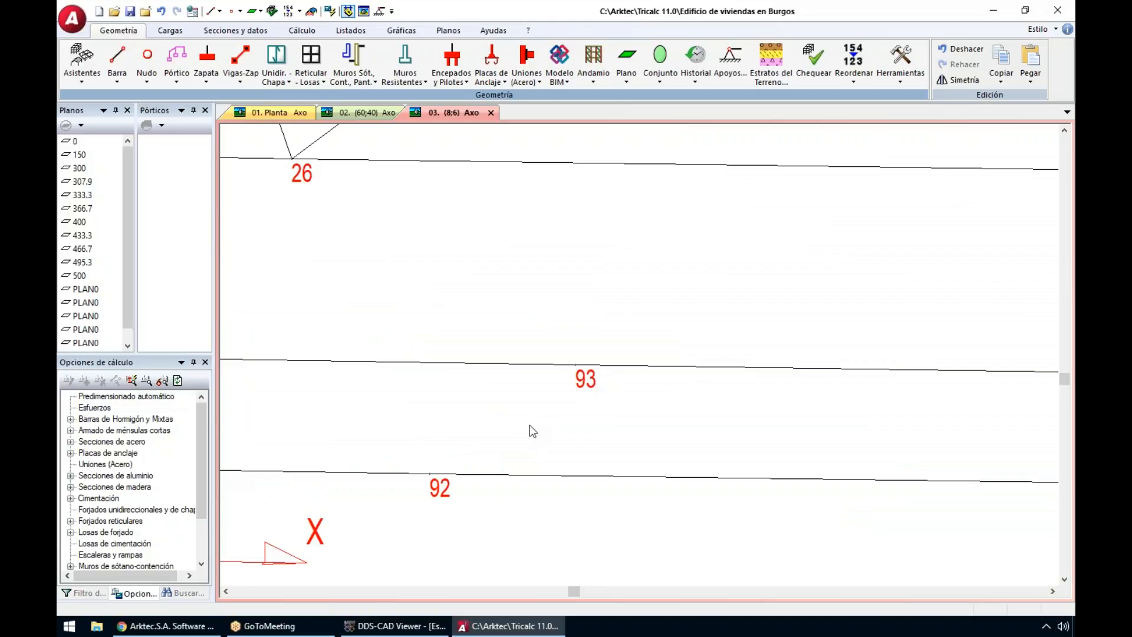
click(121, 80)
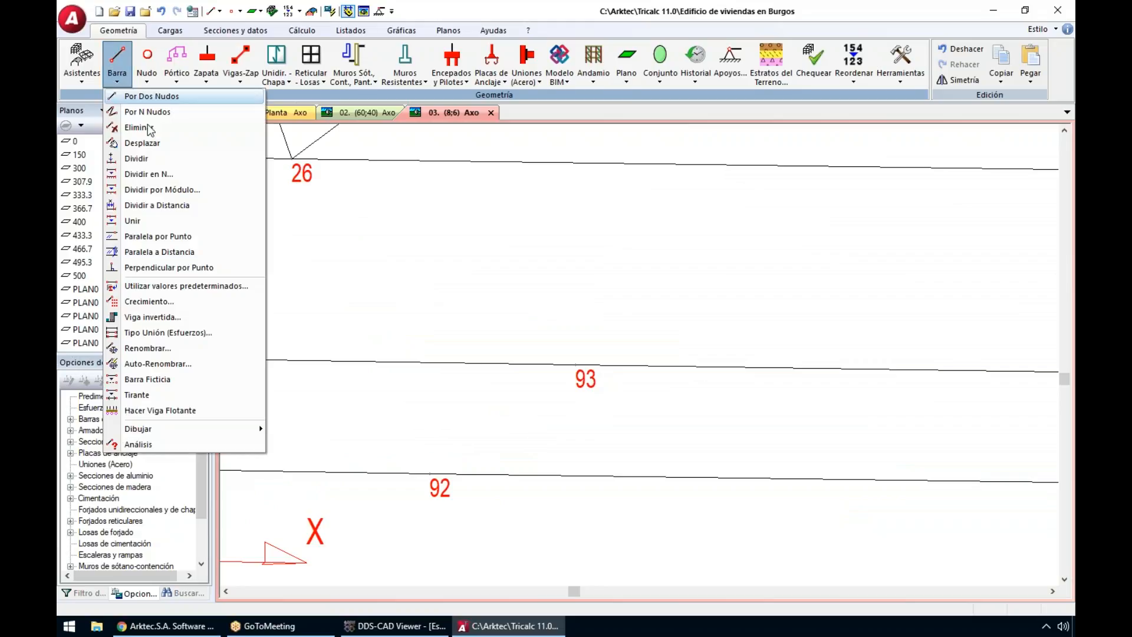
click(167, 97)
click(576, 363)
click(430, 473)
scroll(513, 418, down, 4)
right_click(545, 485)
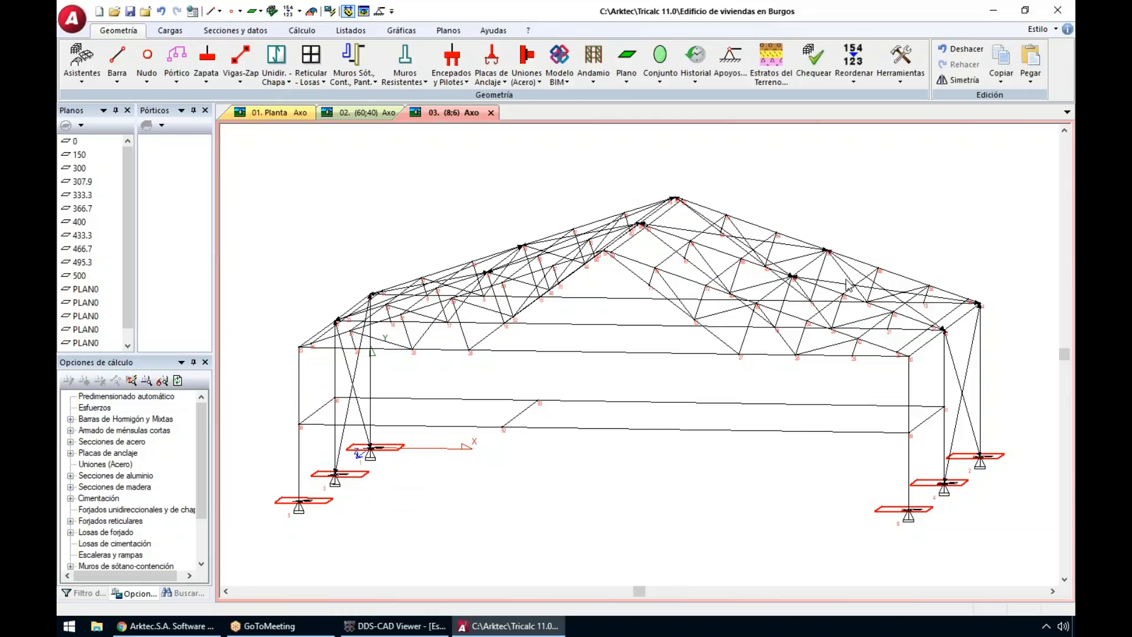
Step: Copy the front corner's lower column with its footing under both ends of the cross beam, including the new elements in the existing phases
click(1000, 59)
right_click(310, 520)
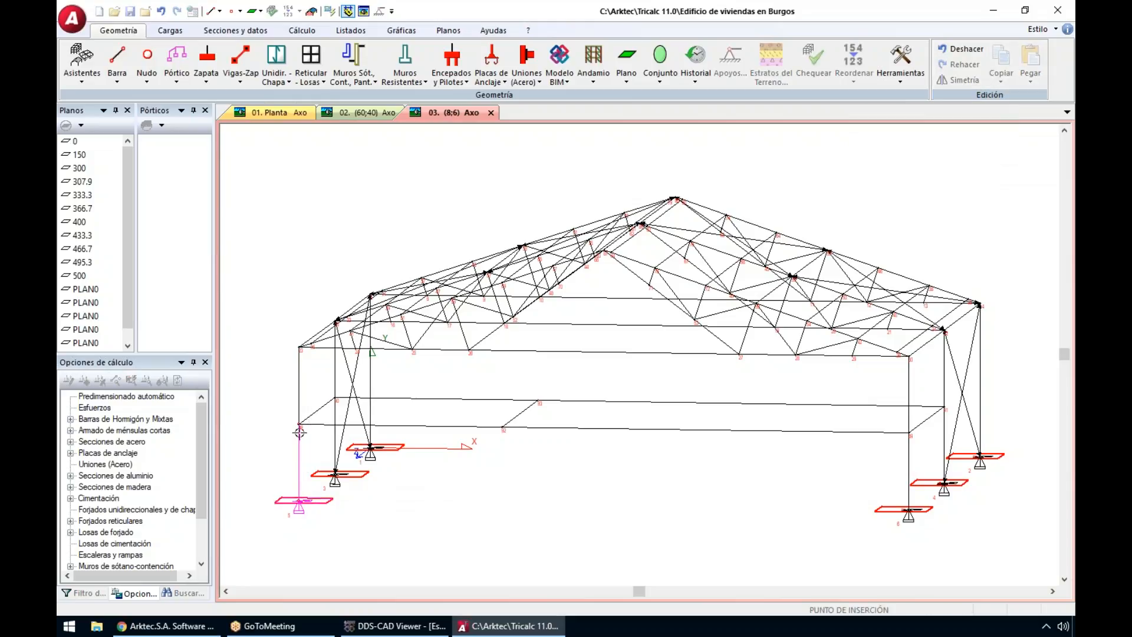
click(507, 434)
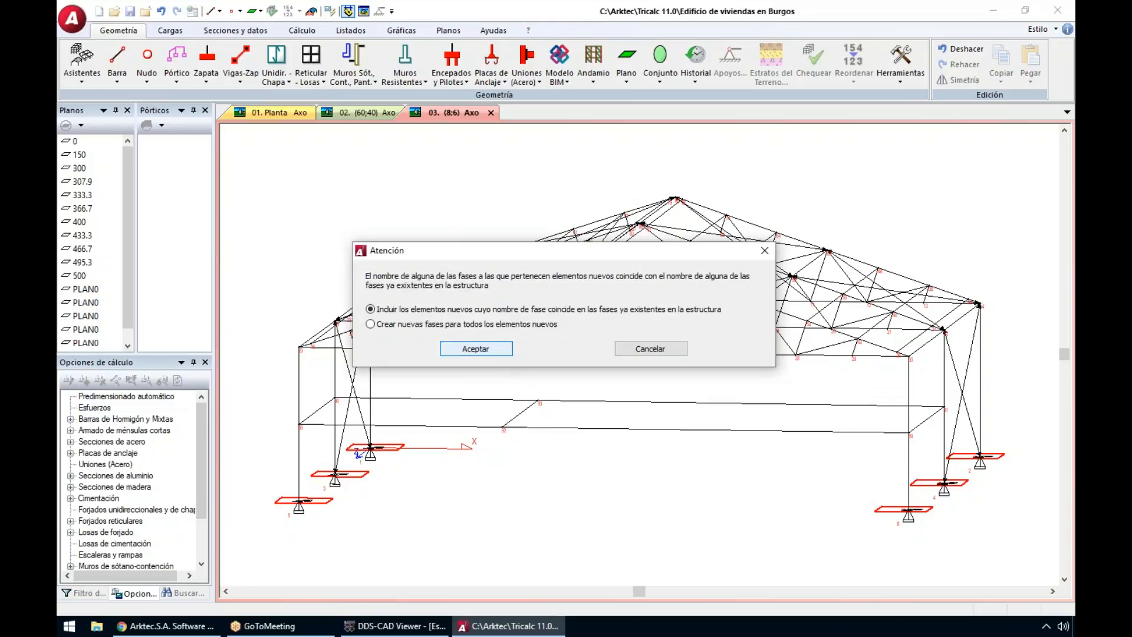
click(500, 350)
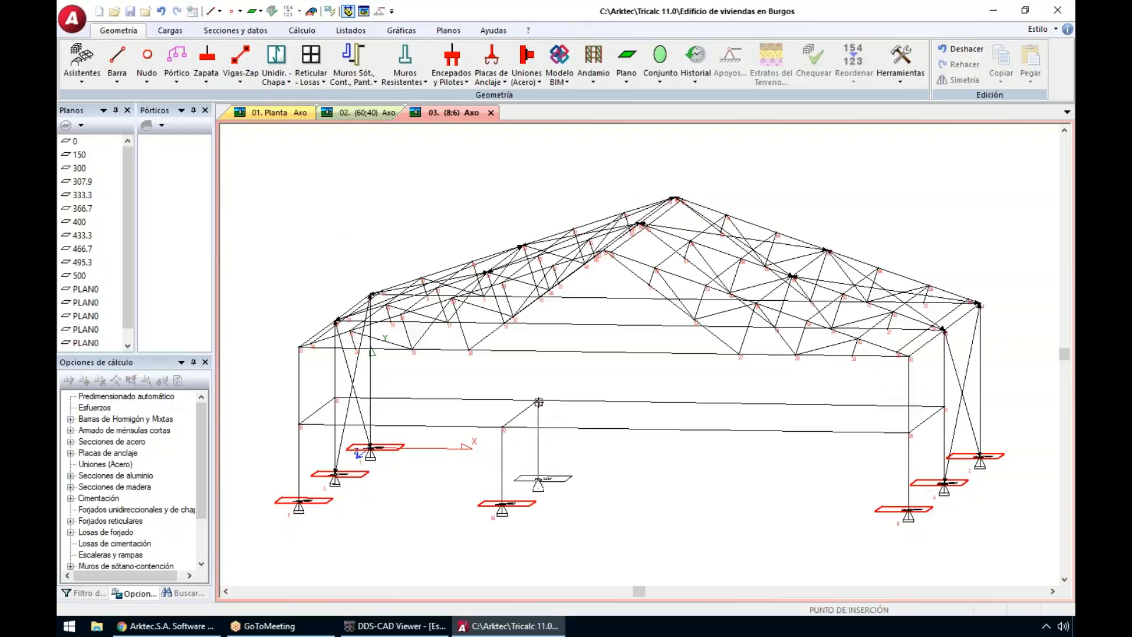
click(536, 403)
click(500, 350)
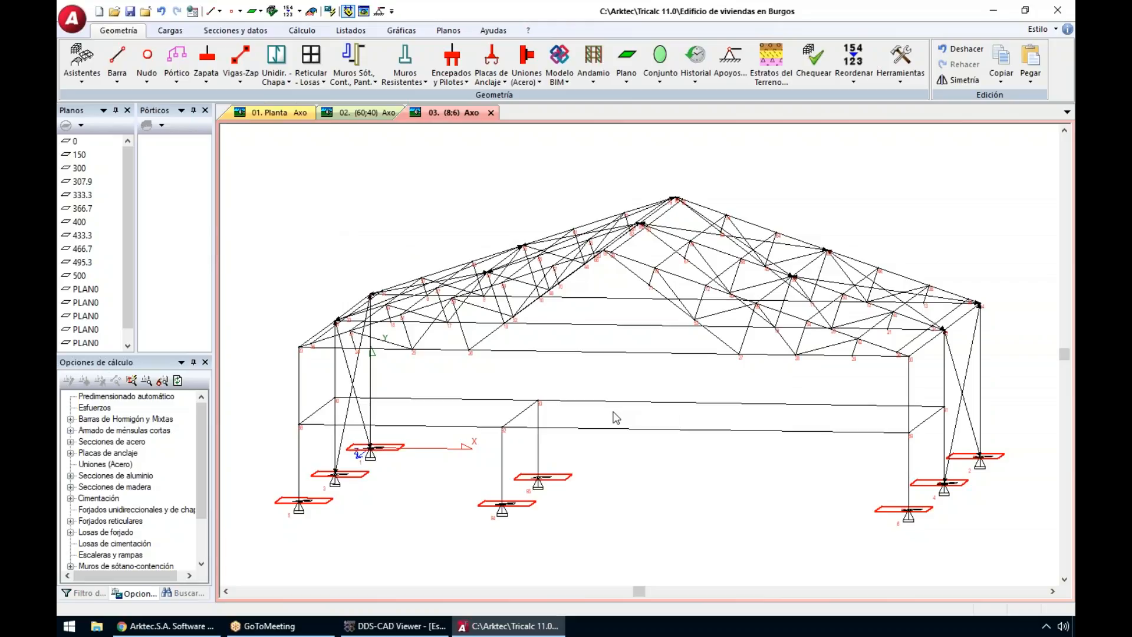
Step: Set up a new one-way slab using the composite (Mixto) series Imsa.tr5 with data sheet S4-18
click(312, 82)
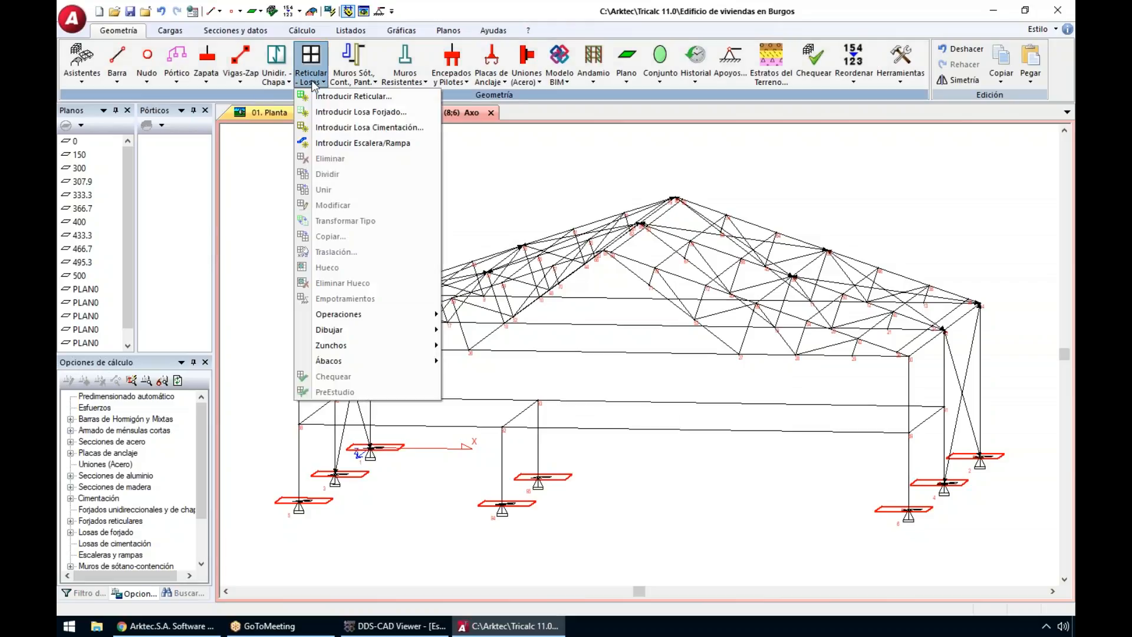
click(282, 82)
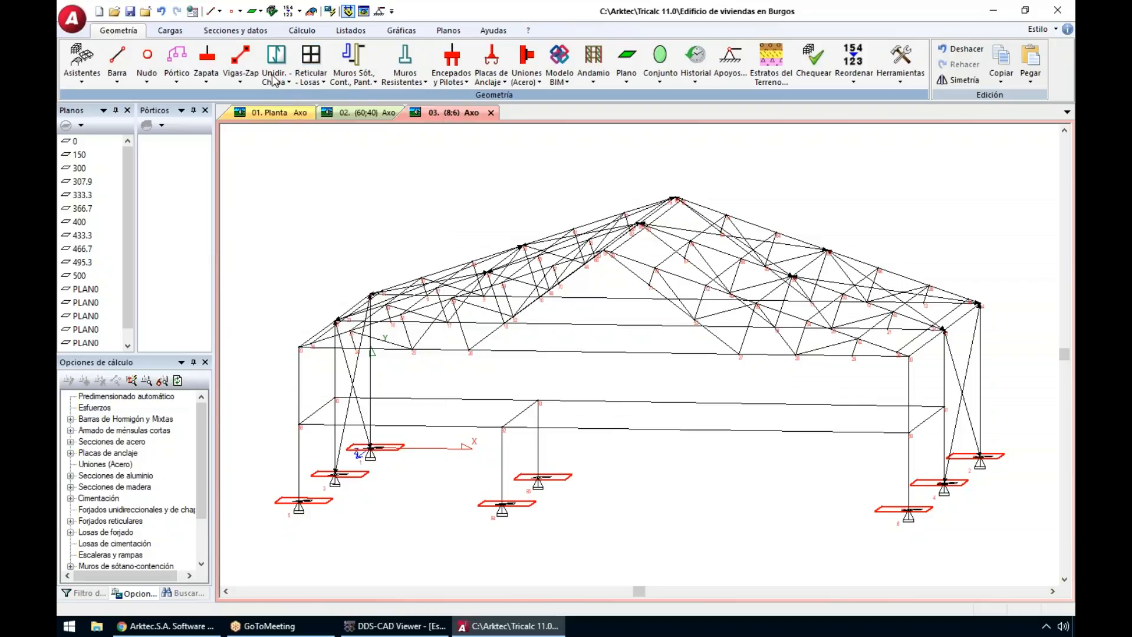
click(282, 82)
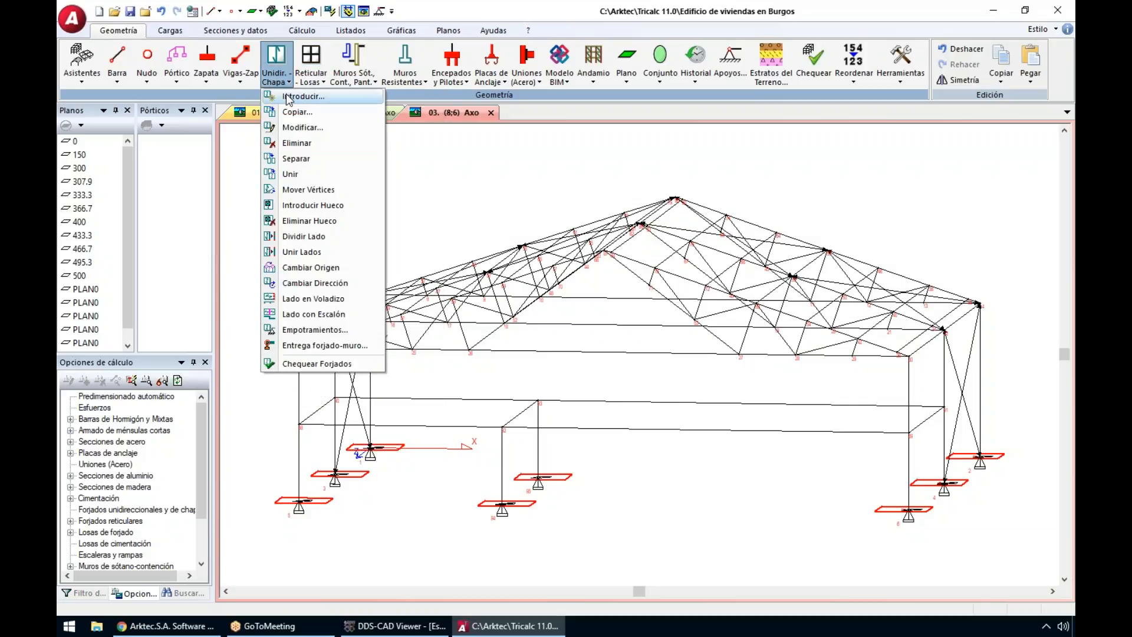
click(288, 97)
click(629, 232)
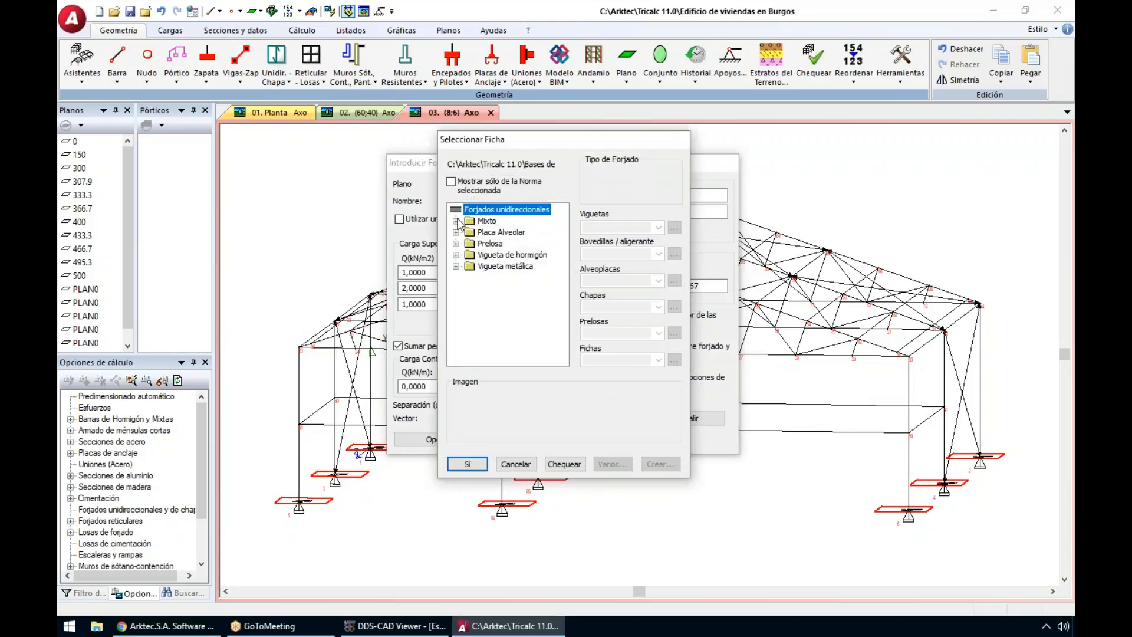
click(457, 222)
click(510, 277)
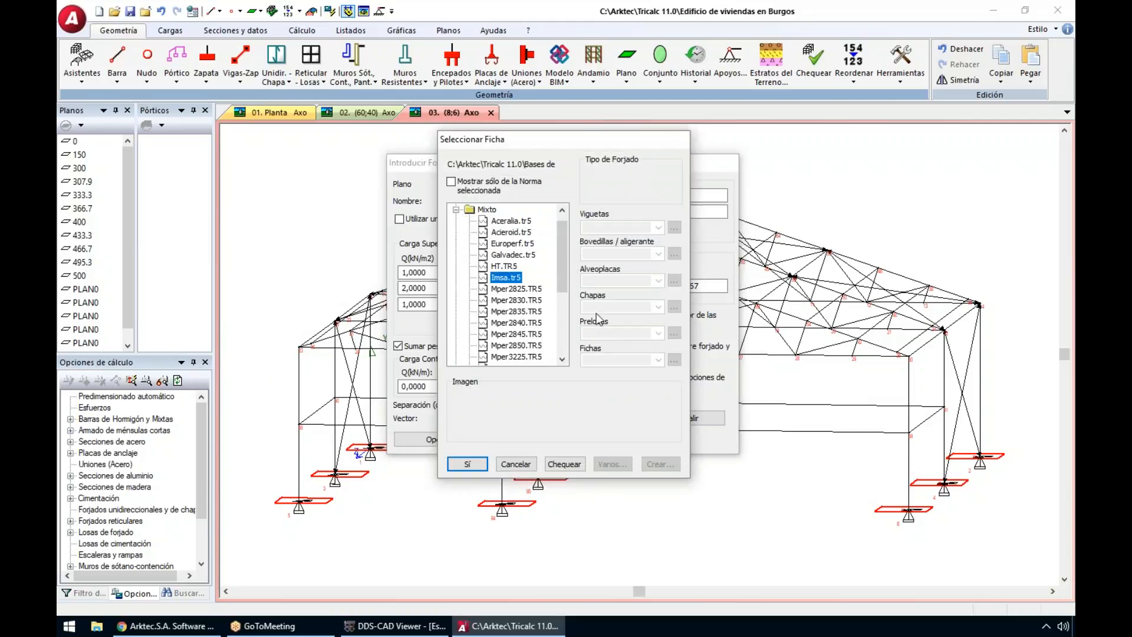
click(658, 360)
click(614, 409)
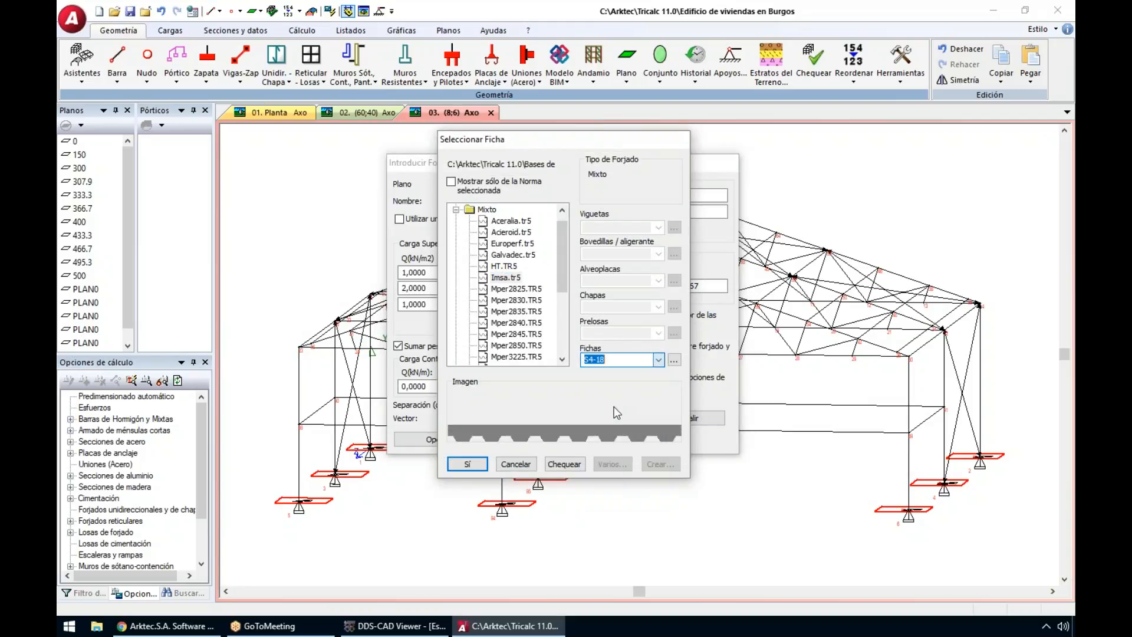
click(466, 464)
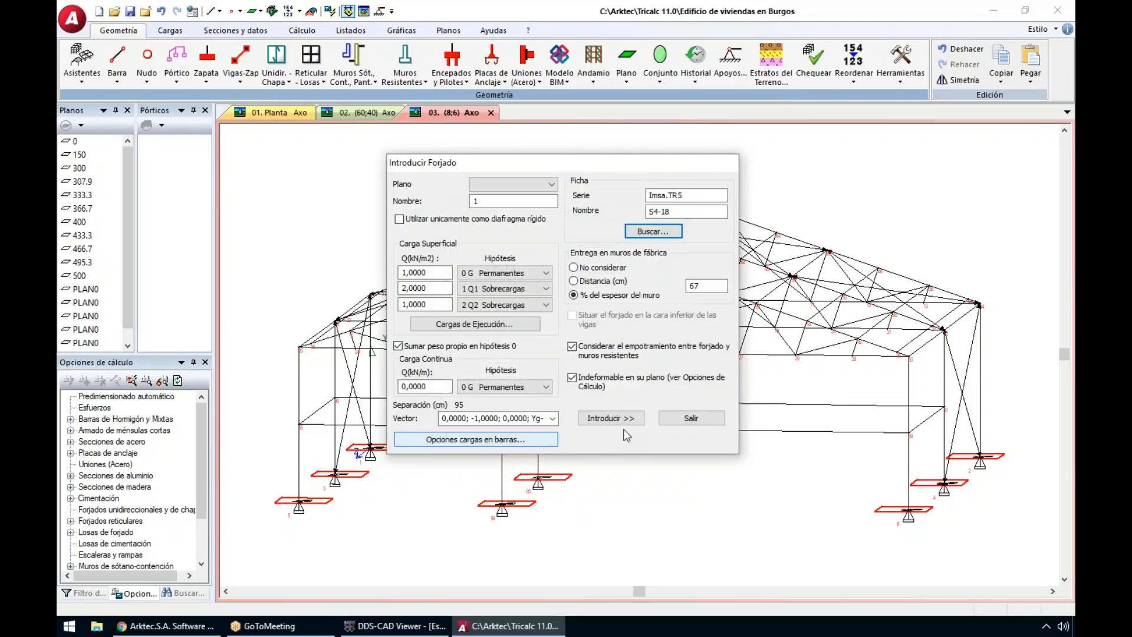
Step: Place the slab over the whole beam rectangle on plane 150, calculating its associated bar loads, and render the model
click(611, 418)
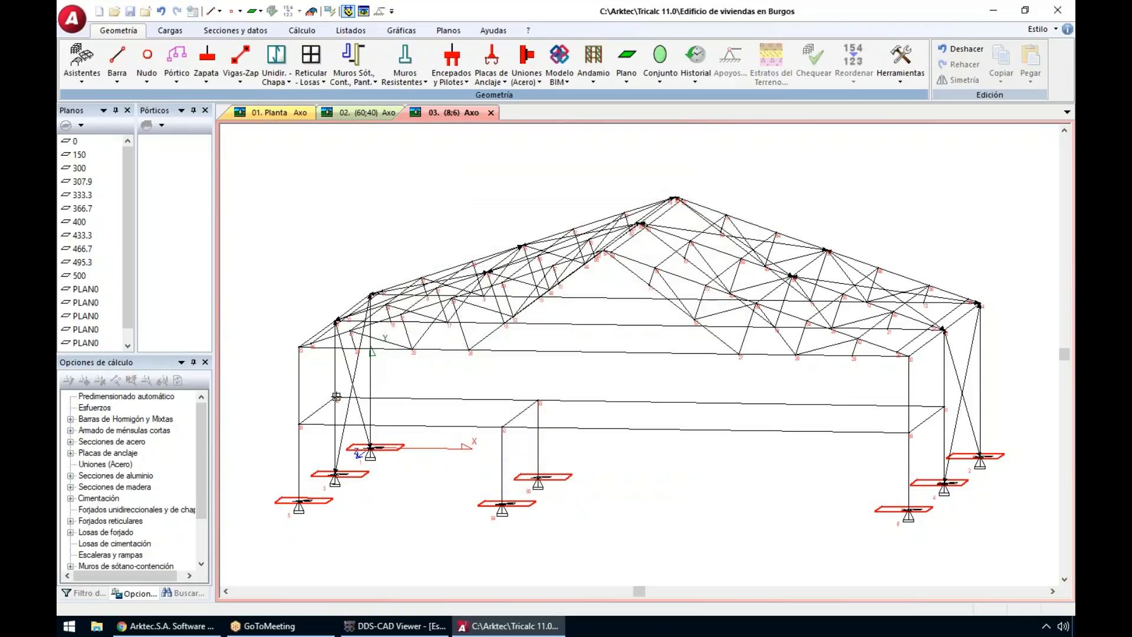
click(300, 422)
click(936, 415)
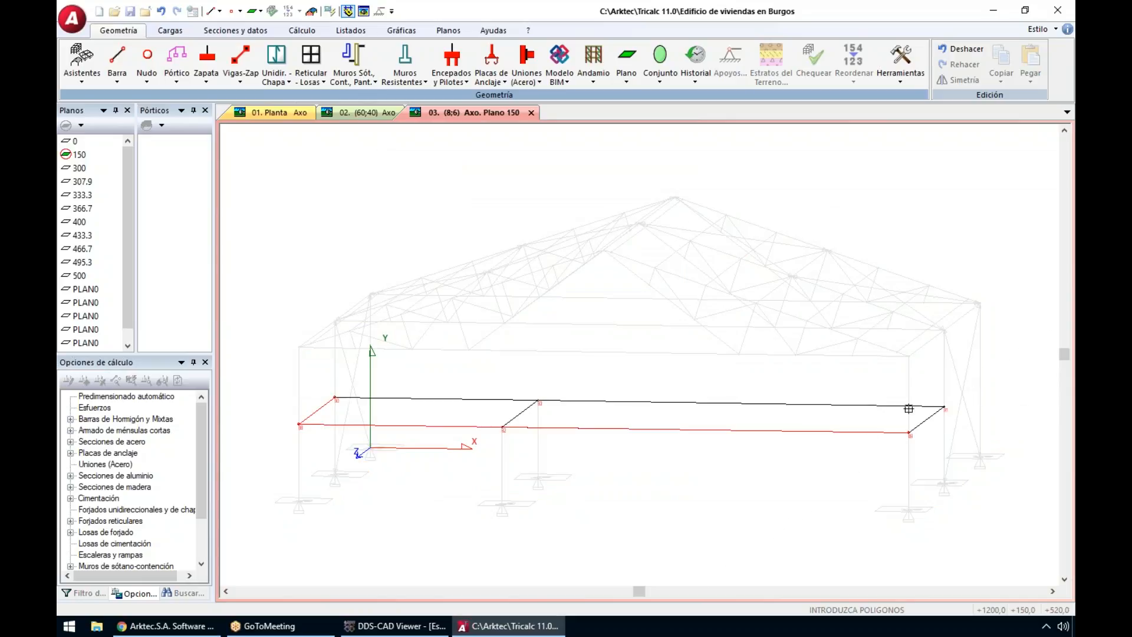
click(335, 399)
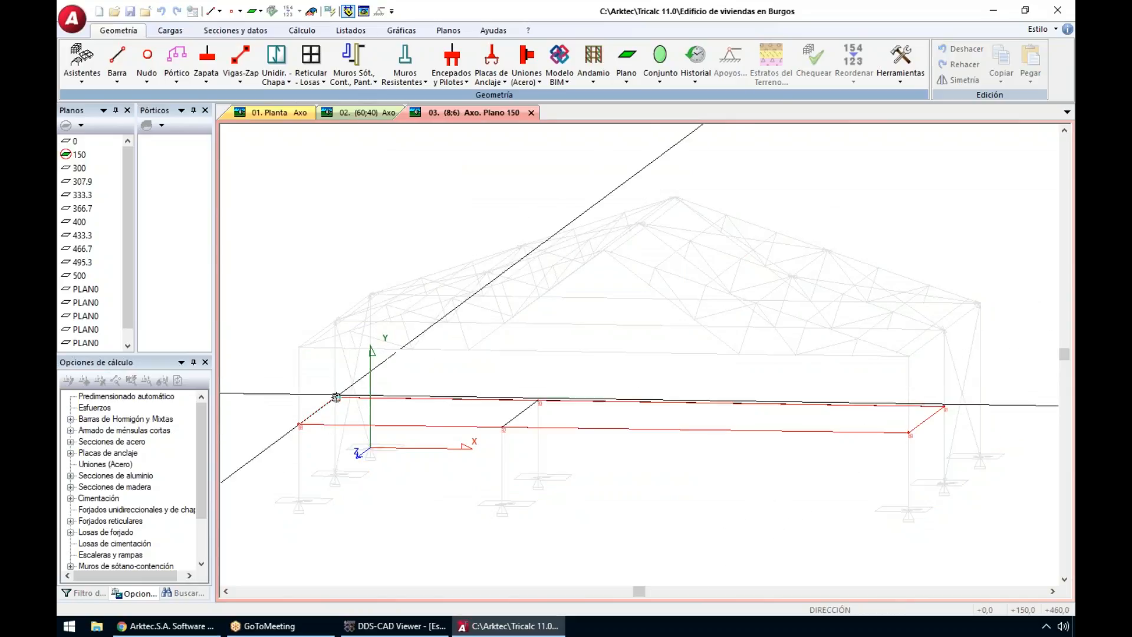
click(330, 399)
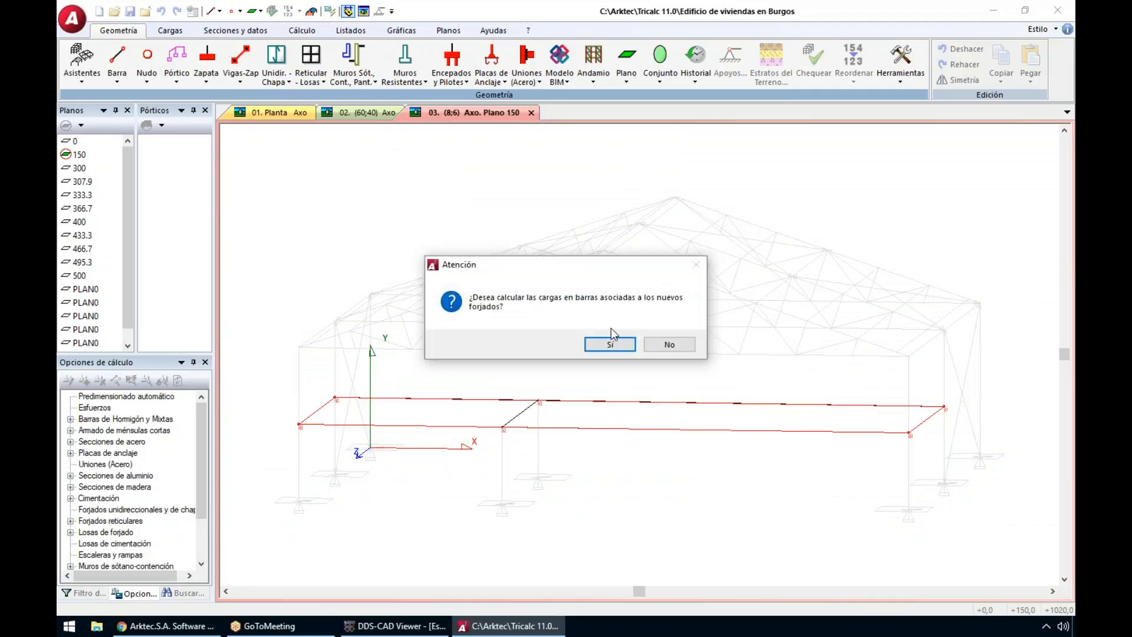
click(610, 344)
key(Escape)
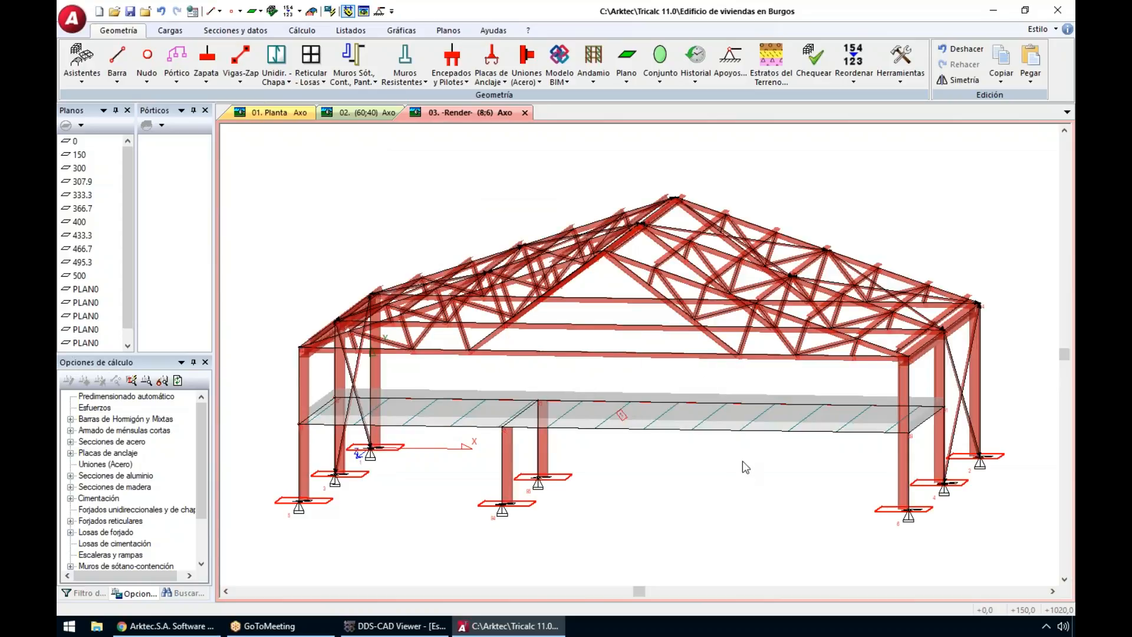
middle_drag(674, 492, 659, 498)
middle_drag(797, 519, 784, 522)
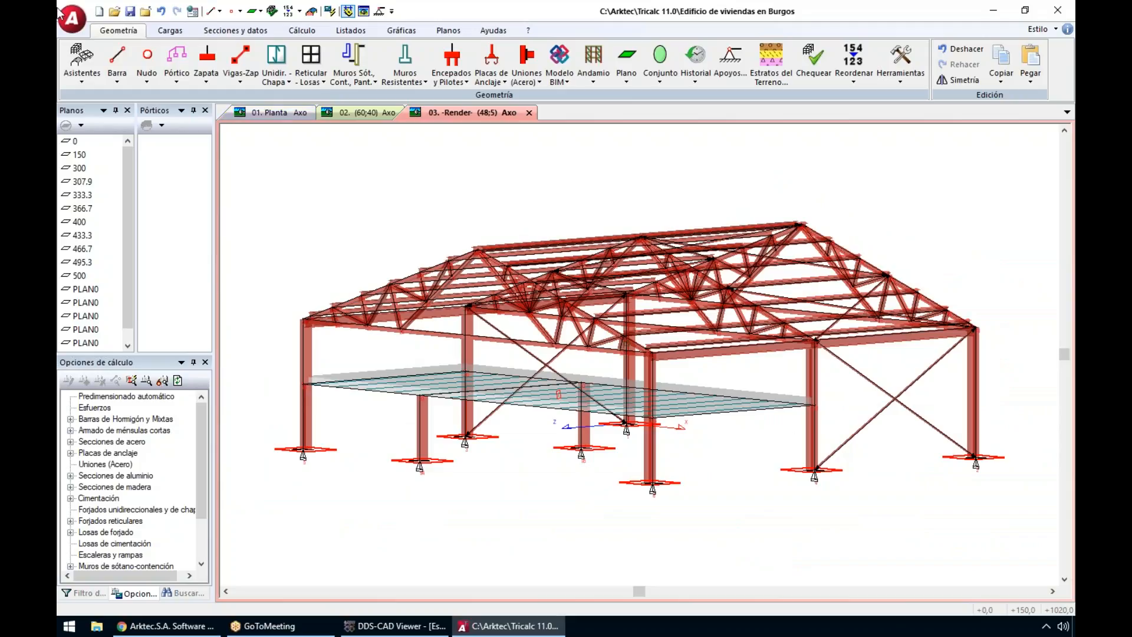
Step: Start a 3D DXF import and open the dome drawing from the Varios folder of C:\Arktec\Tricalc 11.0
click(72, 19)
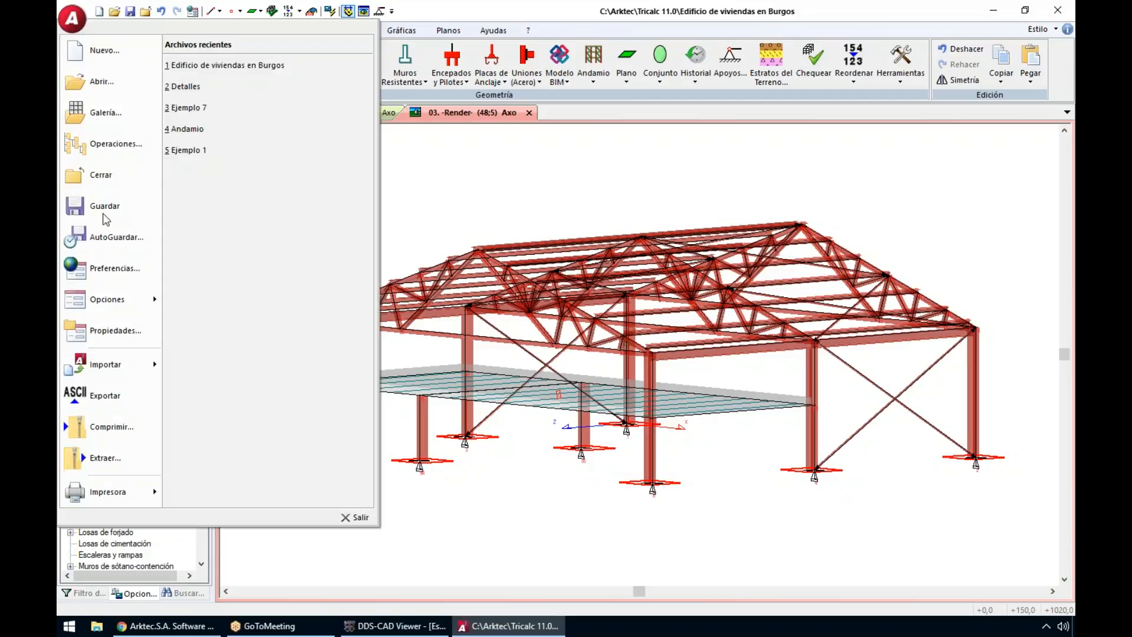
mouse_move(120, 368)
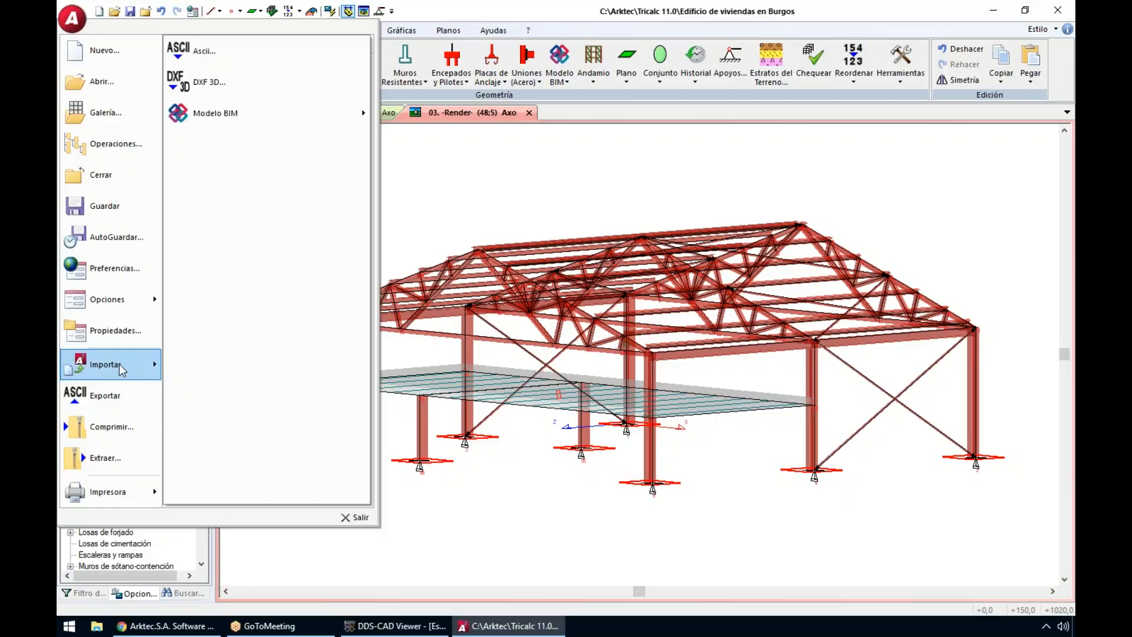
click(264, 89)
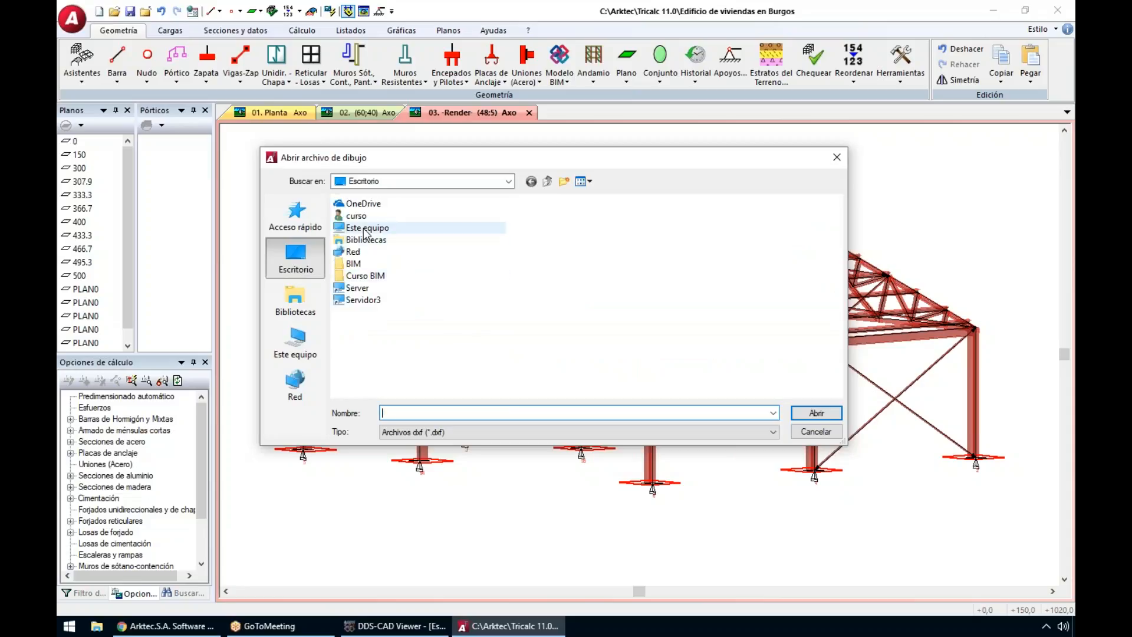
double_click(365, 229)
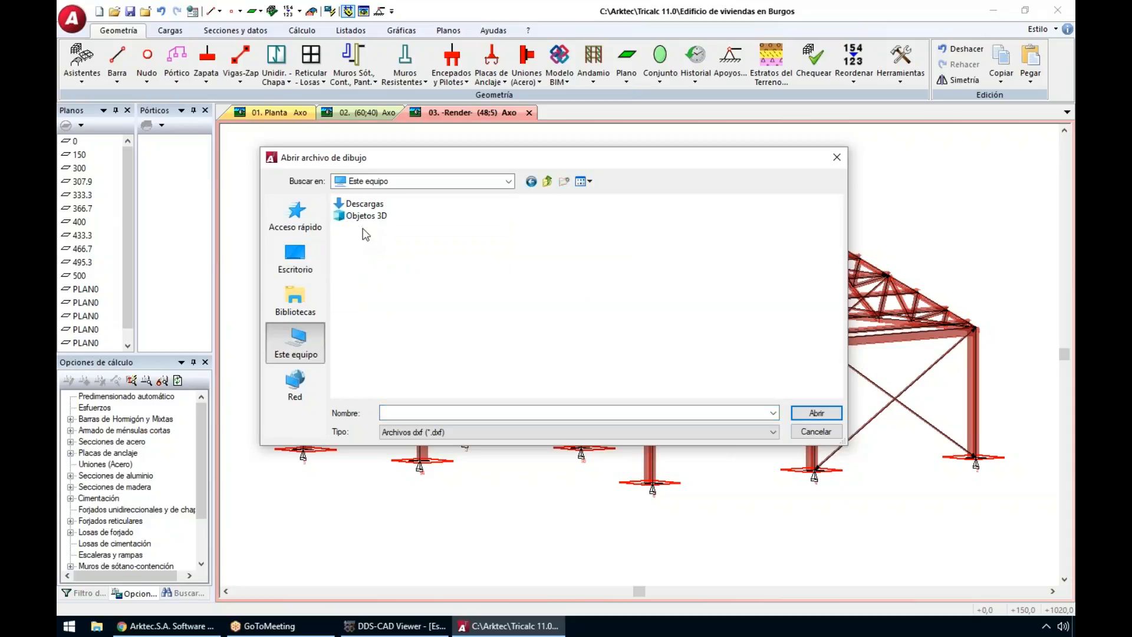
double_click(370, 289)
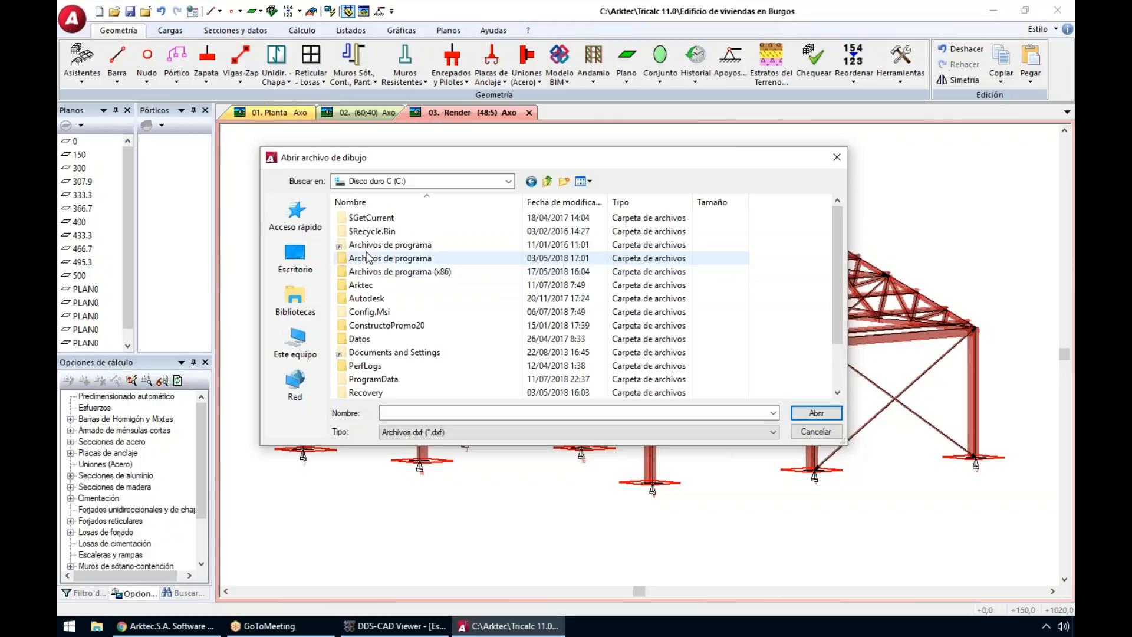
double_click(363, 287)
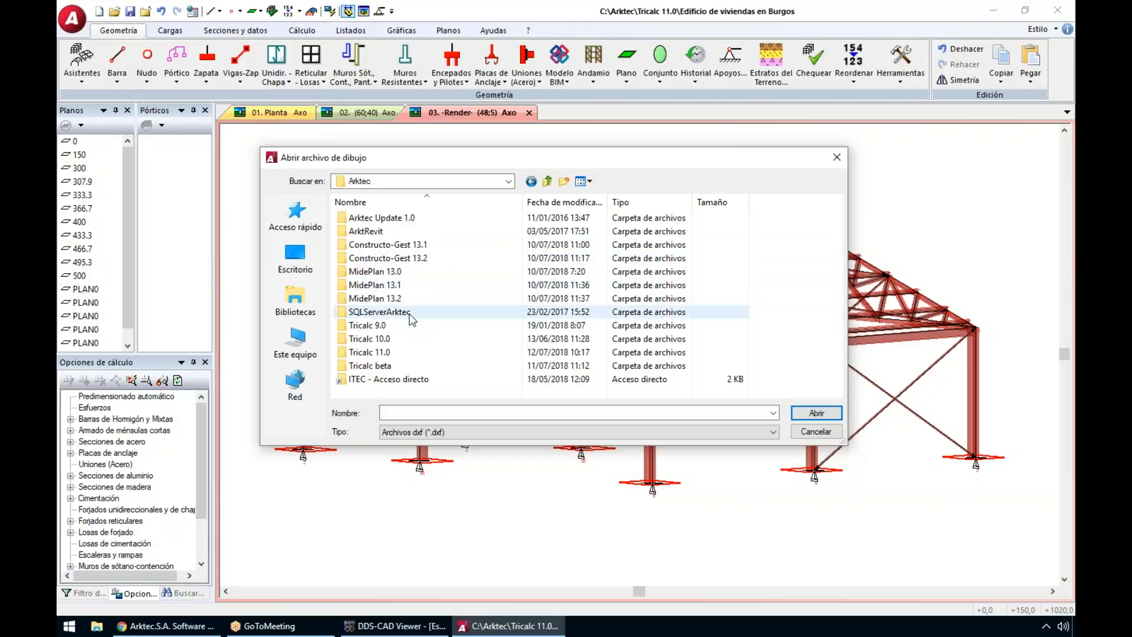
double_click(367, 351)
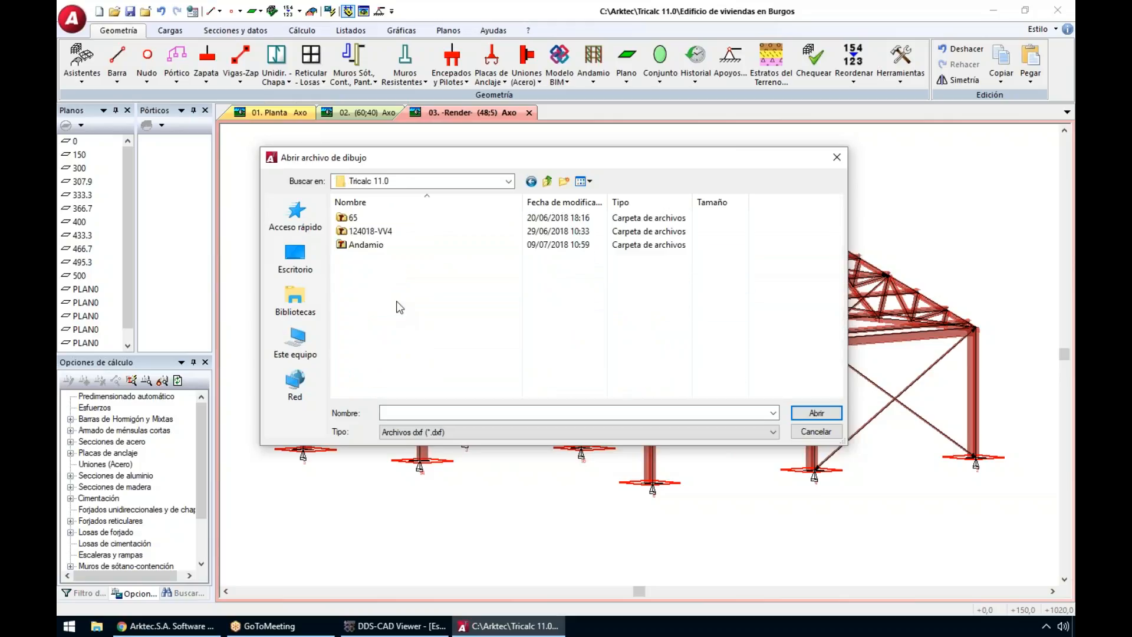
scroll(398, 306, down, 4)
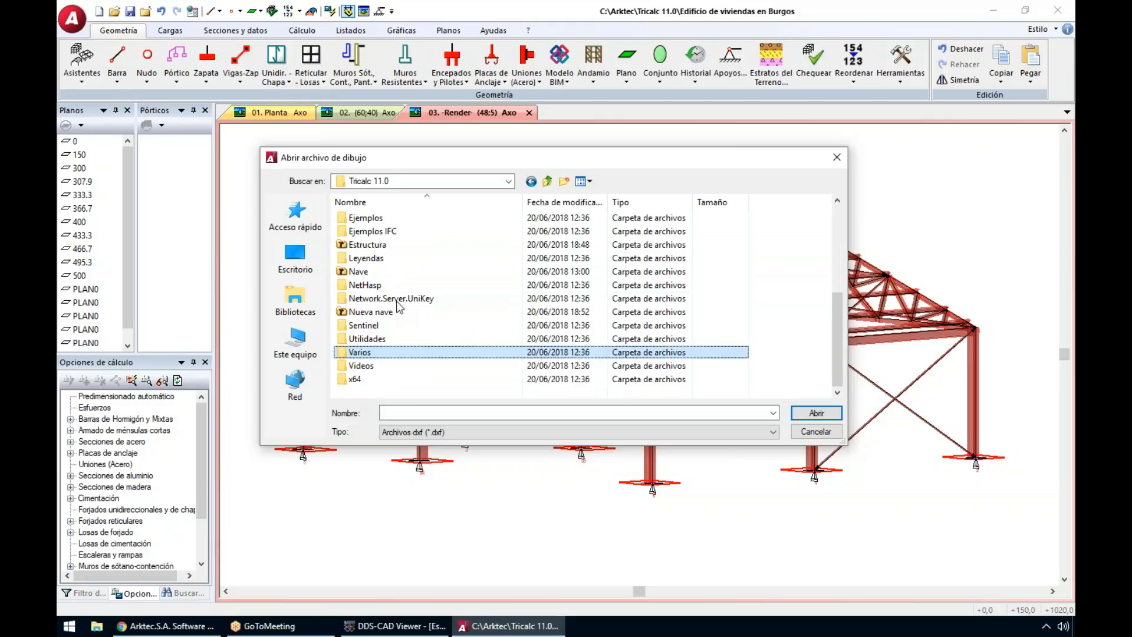
double_click(378, 352)
double_click(378, 218)
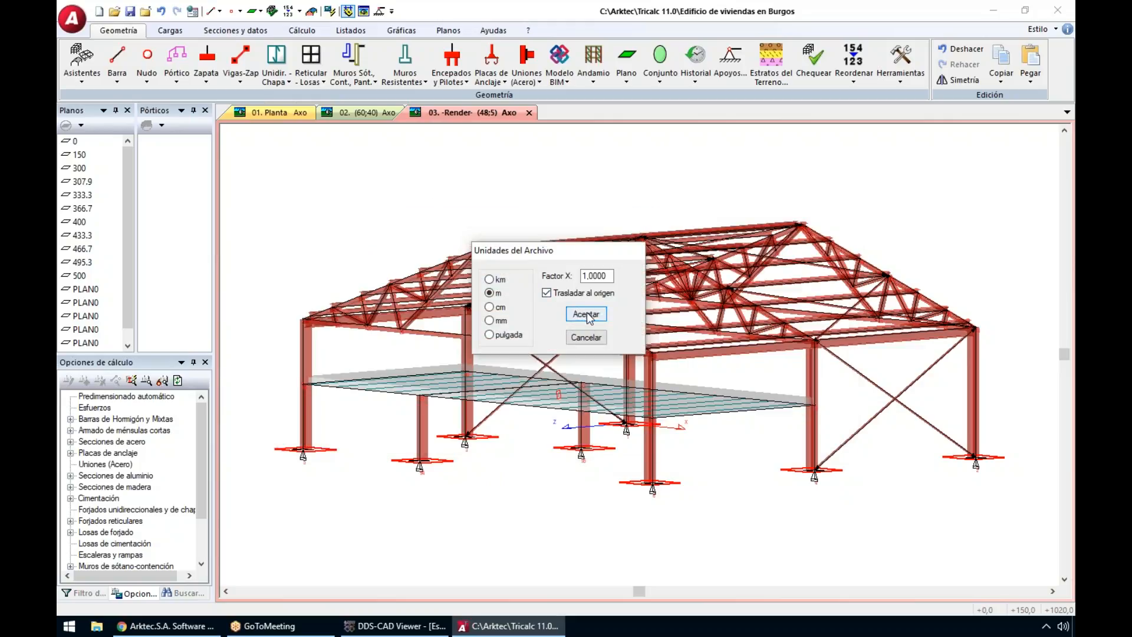
Step: Import the DXF in metres with factor 1.0000 and translation to the origin, placing the dome next to the gabled building
click(586, 314)
click(537, 328)
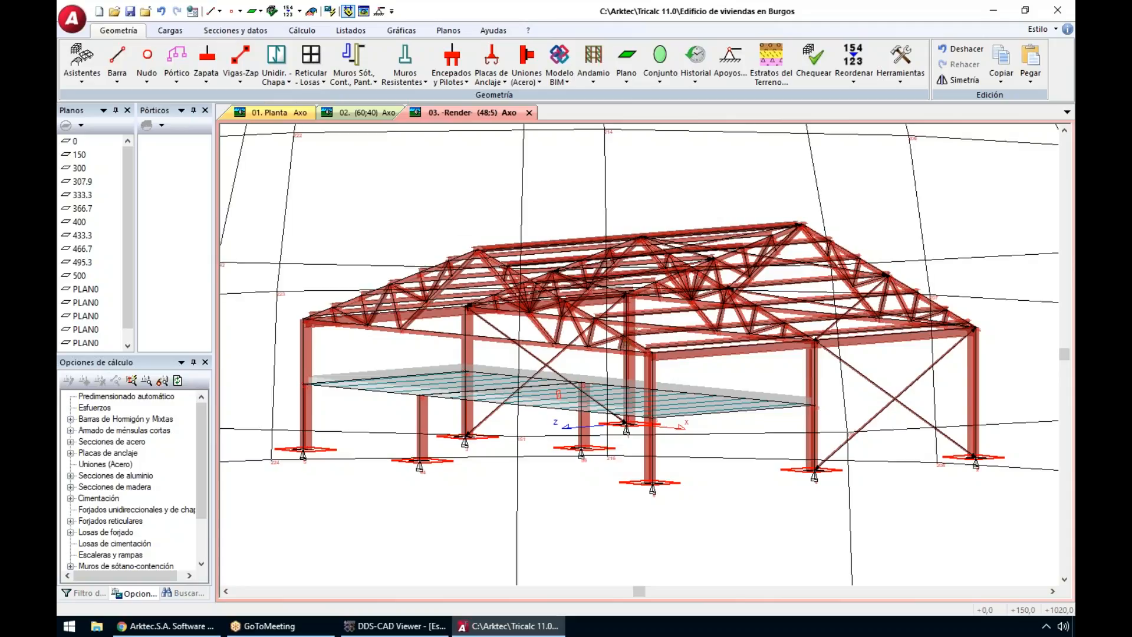
click(602, 348)
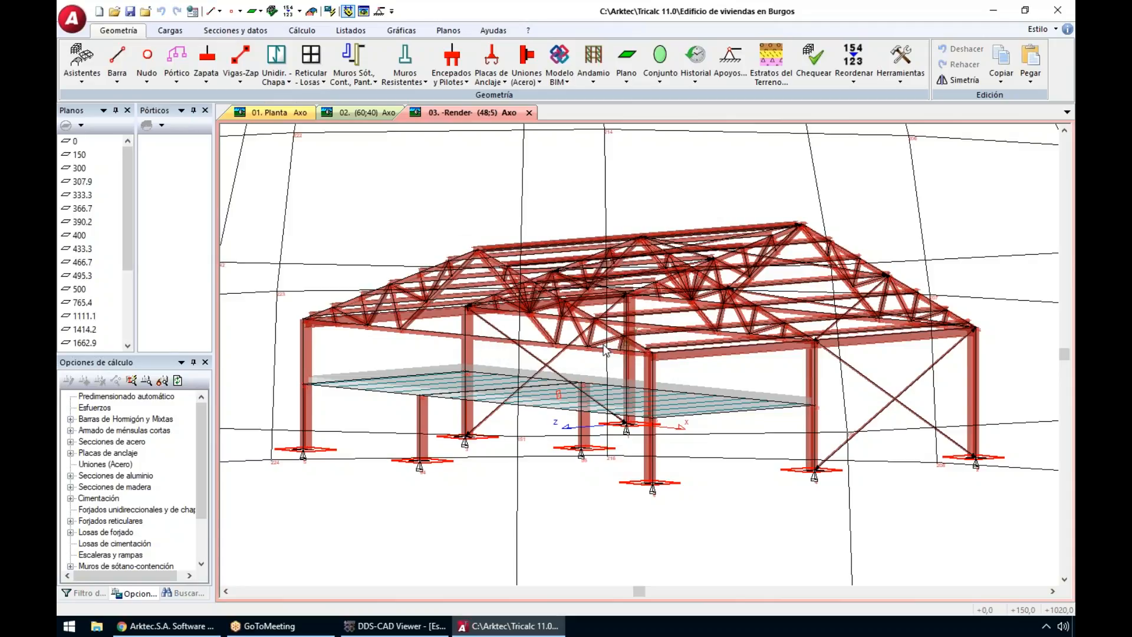
scroll(606, 350, down, 8)
middle_drag(605, 350, 665, 360)
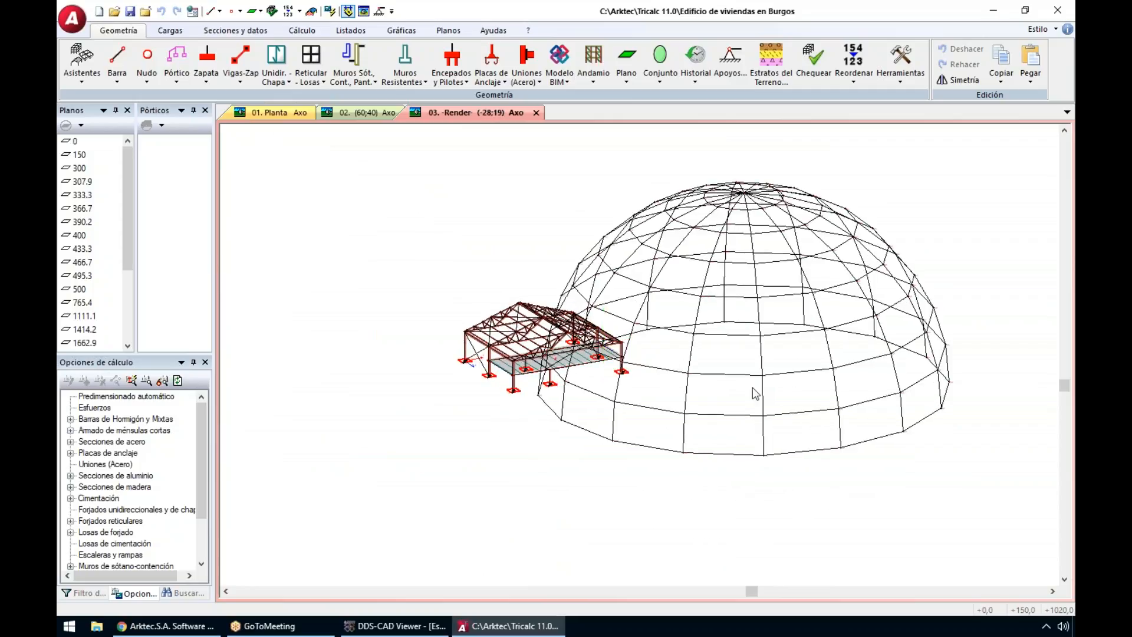
mouse_move(799, 419)
Step: Assign supports with the default settings to the base nodes along the right-hand half of the dome
click(730, 59)
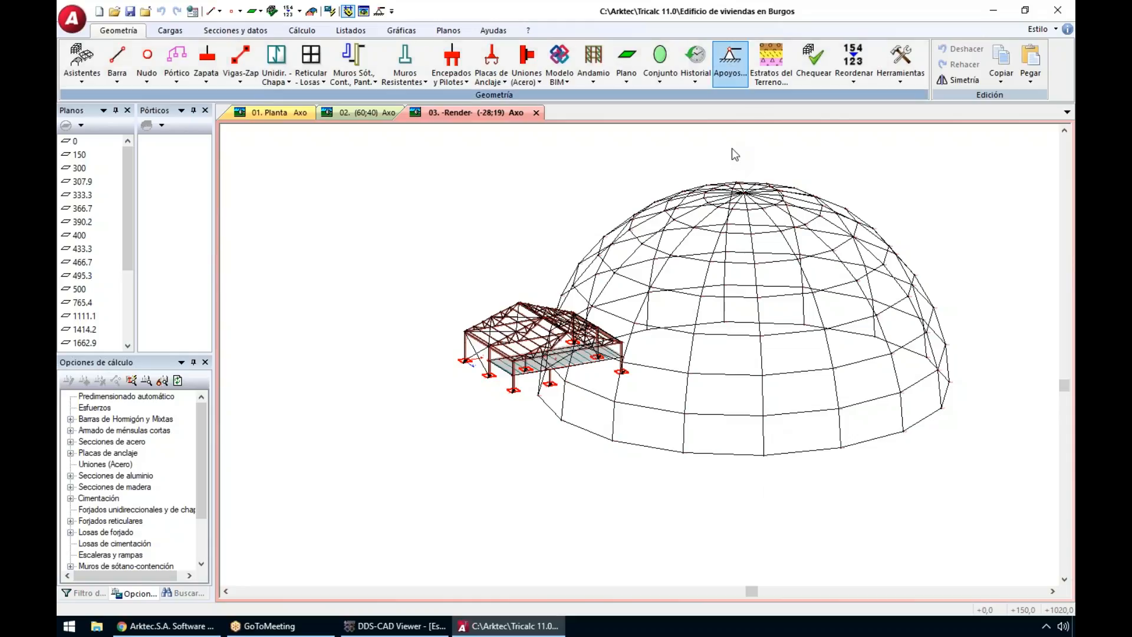
key(Return)
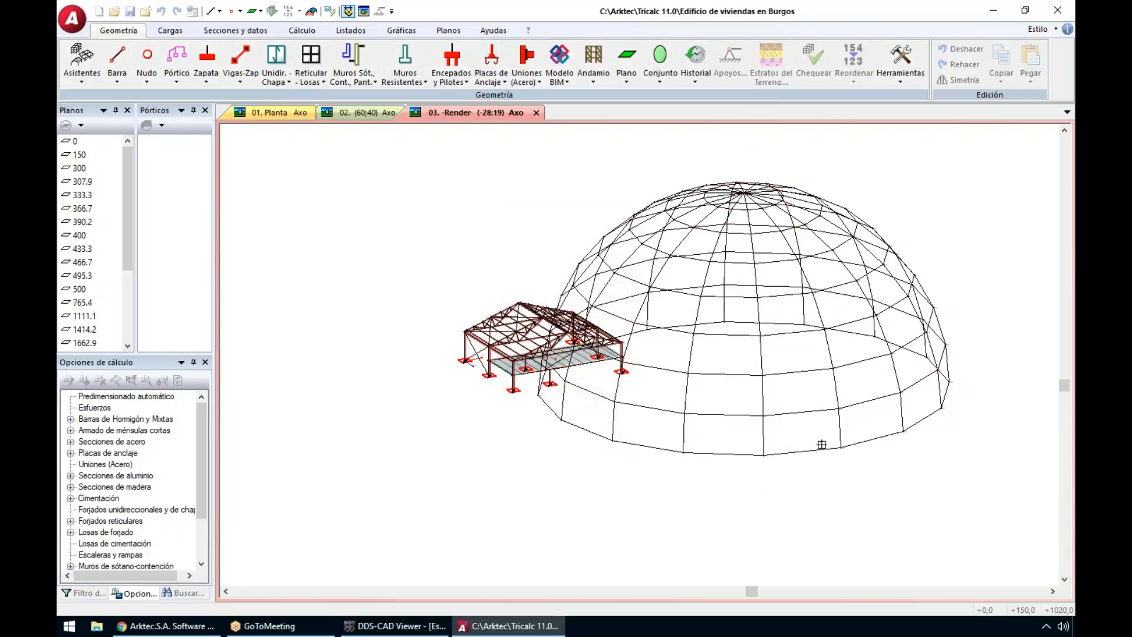
key(Down)
key(Down)
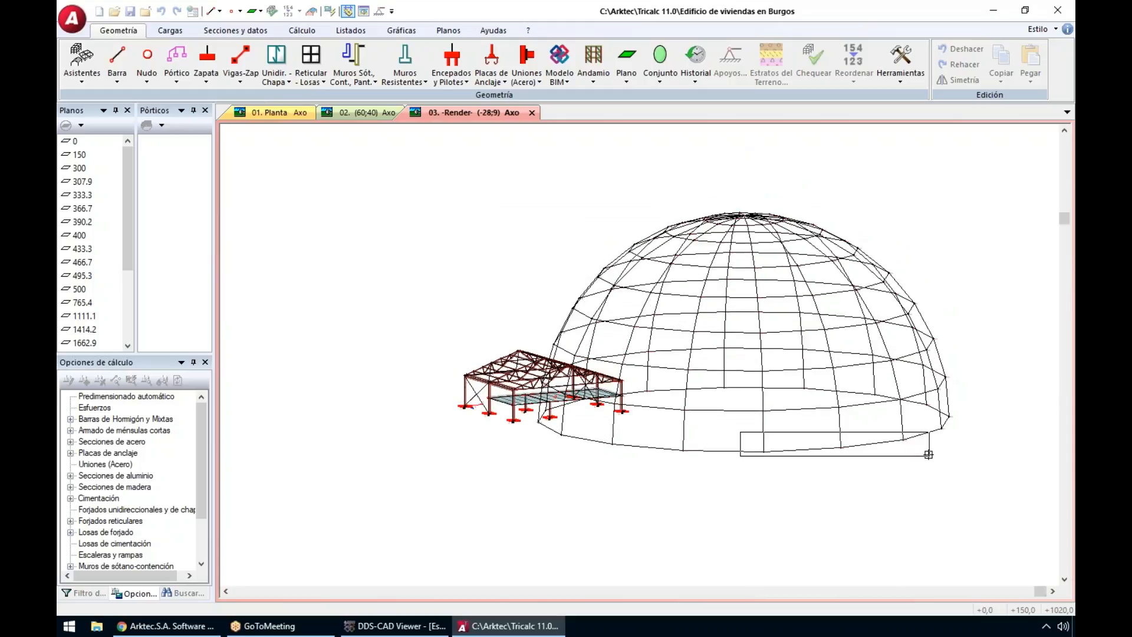
key(Down)
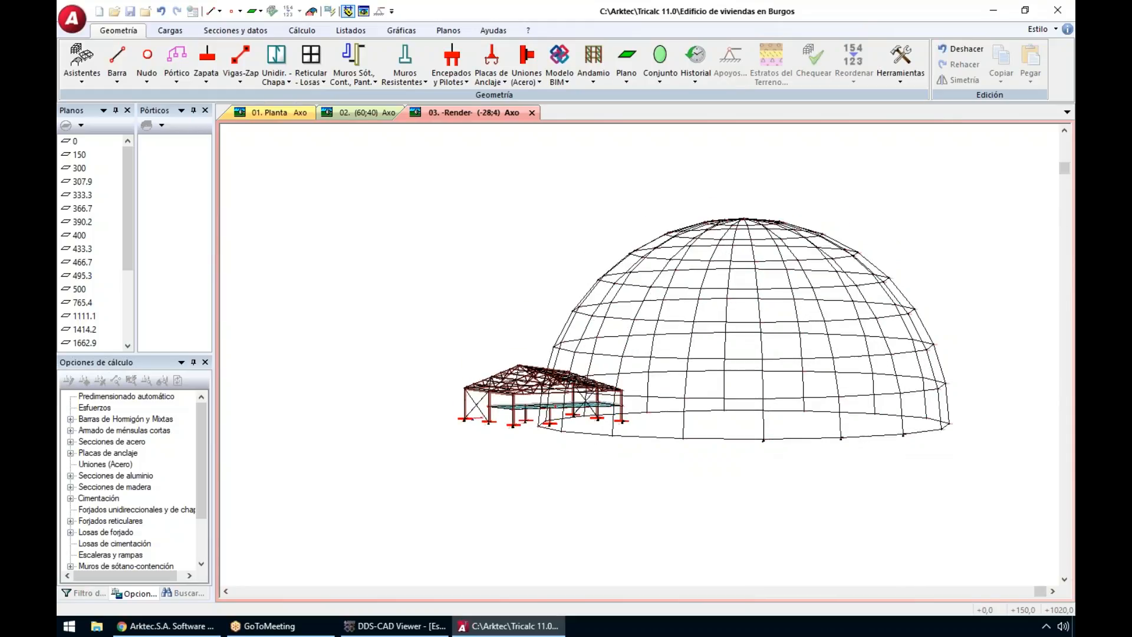
click(994, 459)
key(Escape)
key(Escape)
Step: Delete the front nodes in the dome's lowest ring so their connecting bars go too, leaving a doorway opening
click(147, 62)
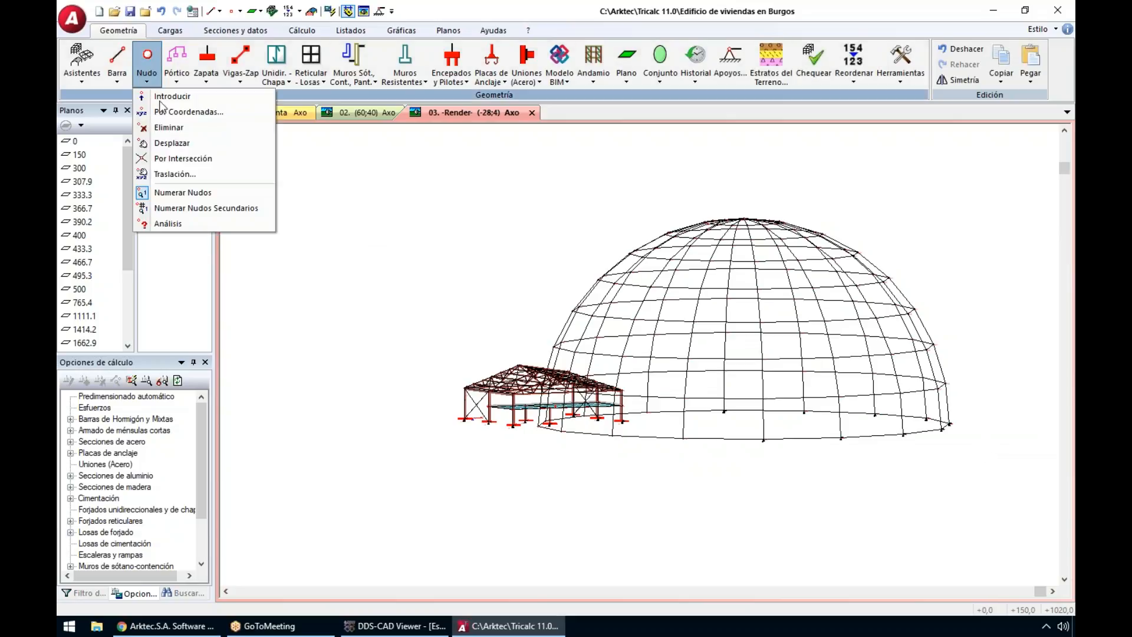
click(165, 130)
click(841, 437)
Step: Draw two crossed diagonal bars between opposite nodes of the bottom panel just left of the dome's opening
click(116, 59)
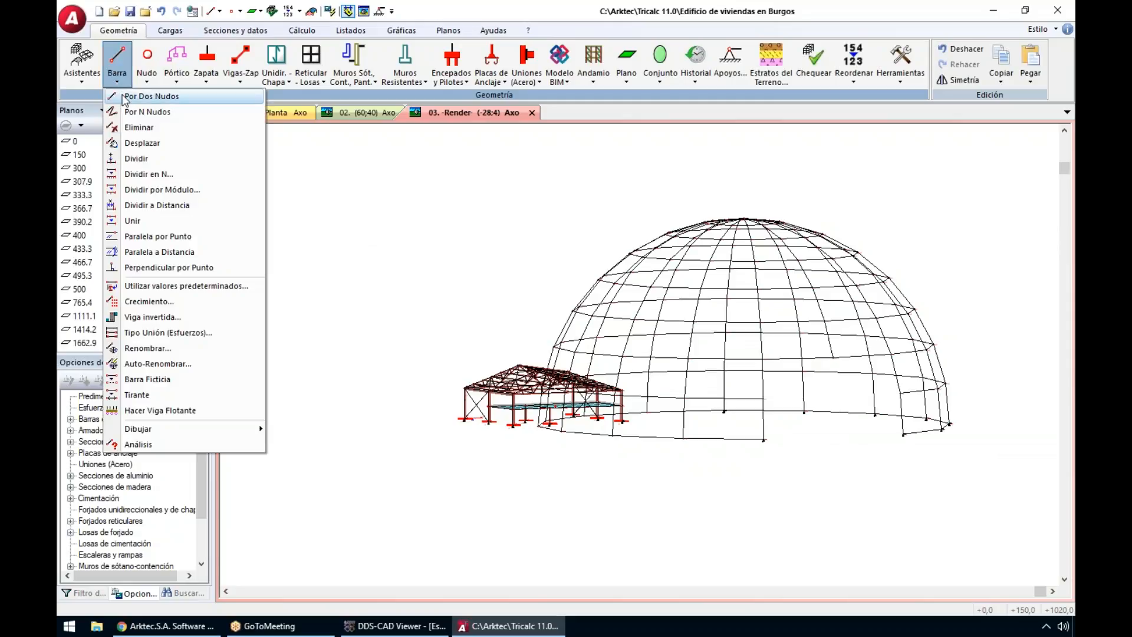
click(177, 252)
click(764, 399)
click(683, 438)
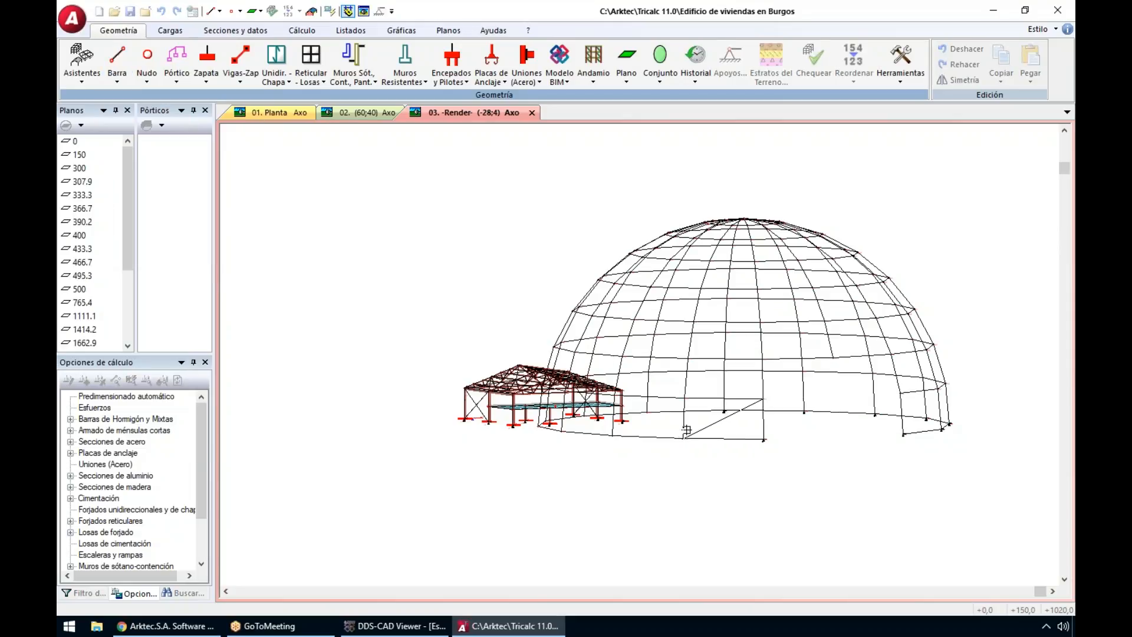
click(684, 396)
click(763, 439)
key(Escape)
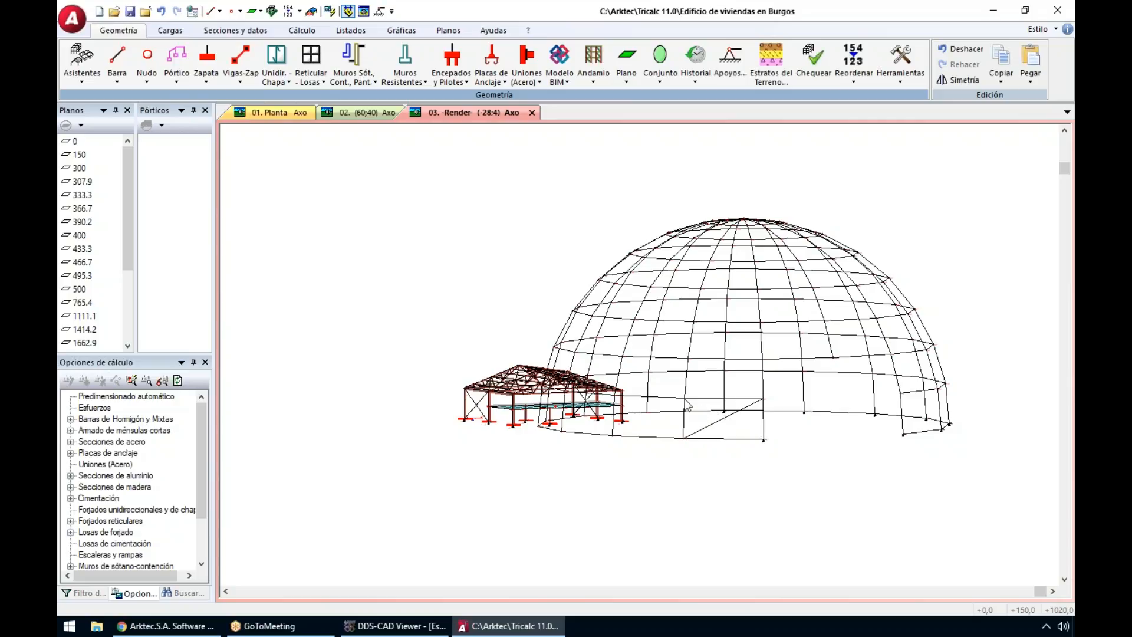
right_click(685, 400)
click(685, 399)
click(762, 439)
key(Escape)
Step: Capture the _HE.Prf 200A section from a bar of the gabled building and assign it to the bars of the dome's right half
click(243, 26)
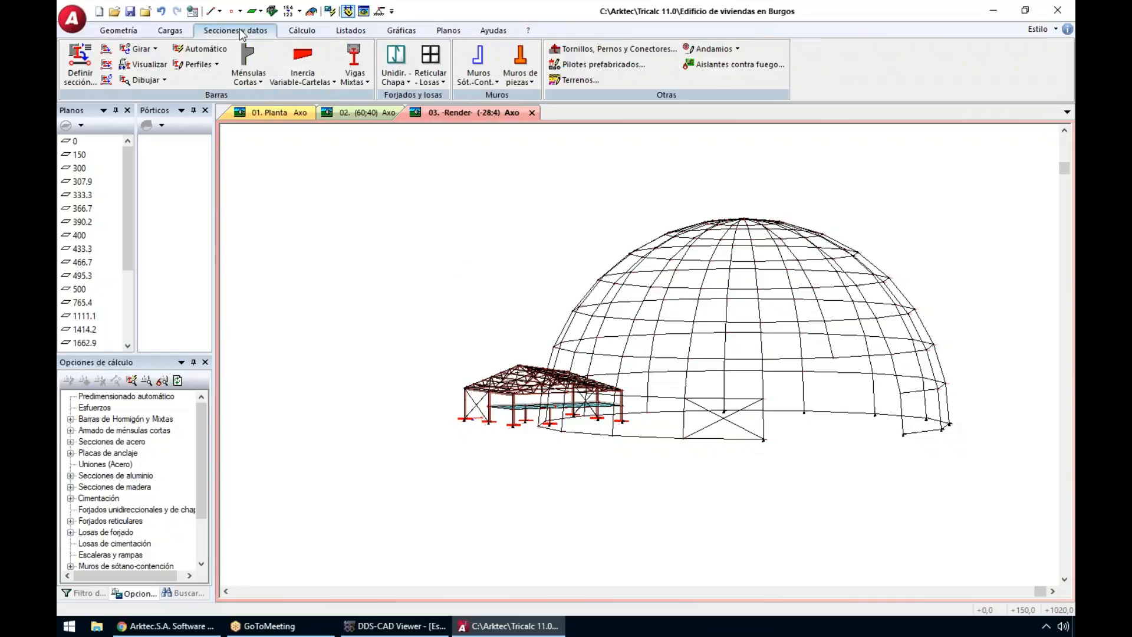
click(86, 73)
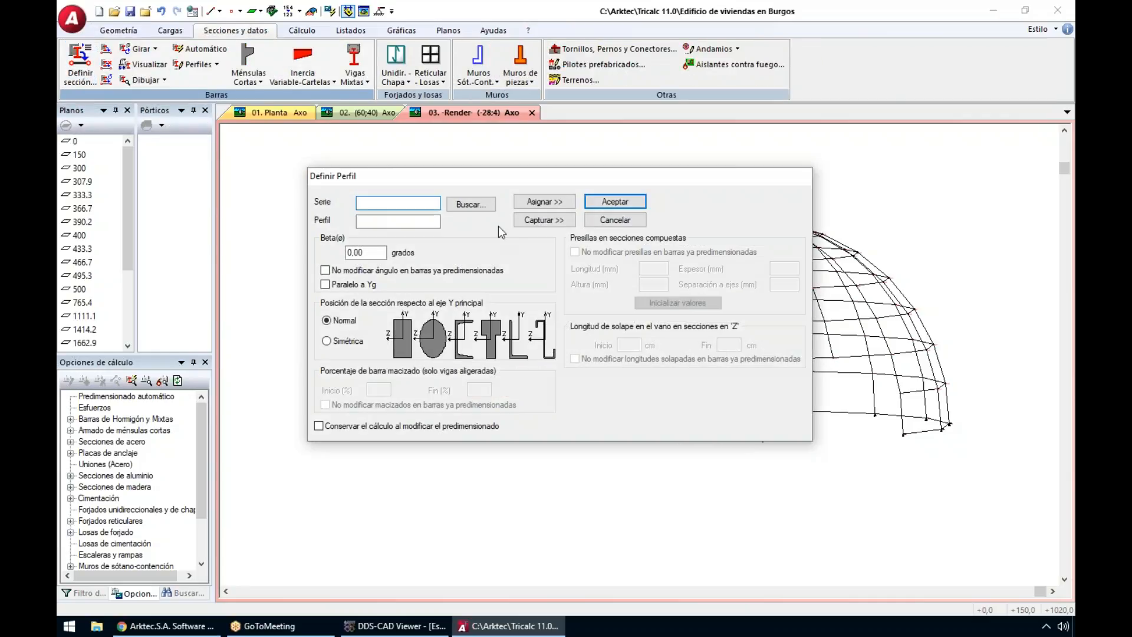
click(543, 219)
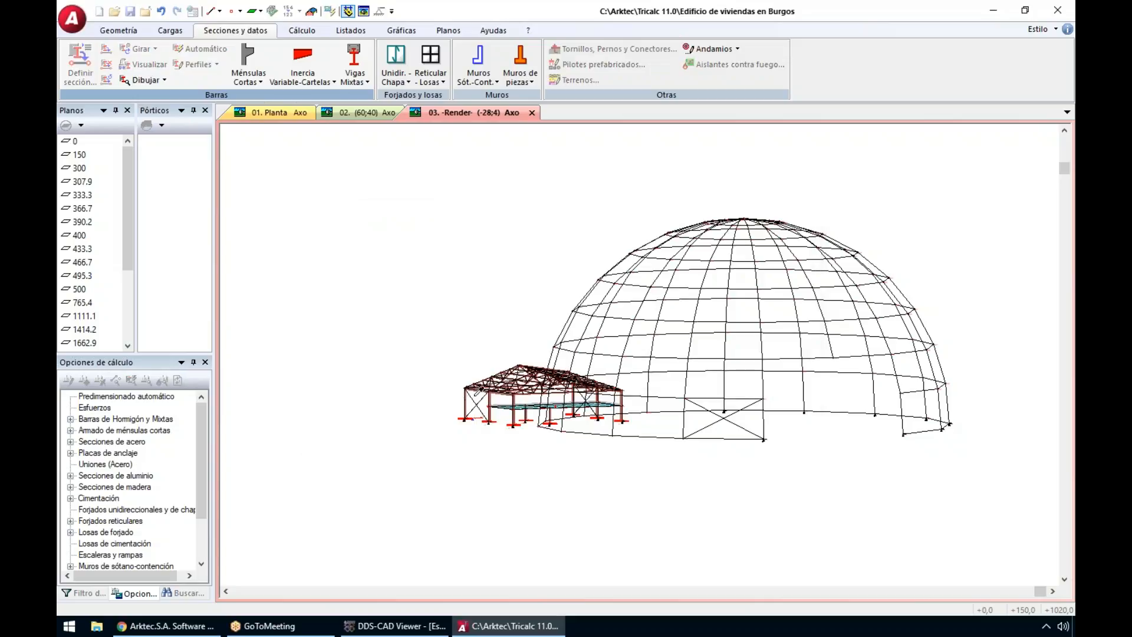
click(470, 394)
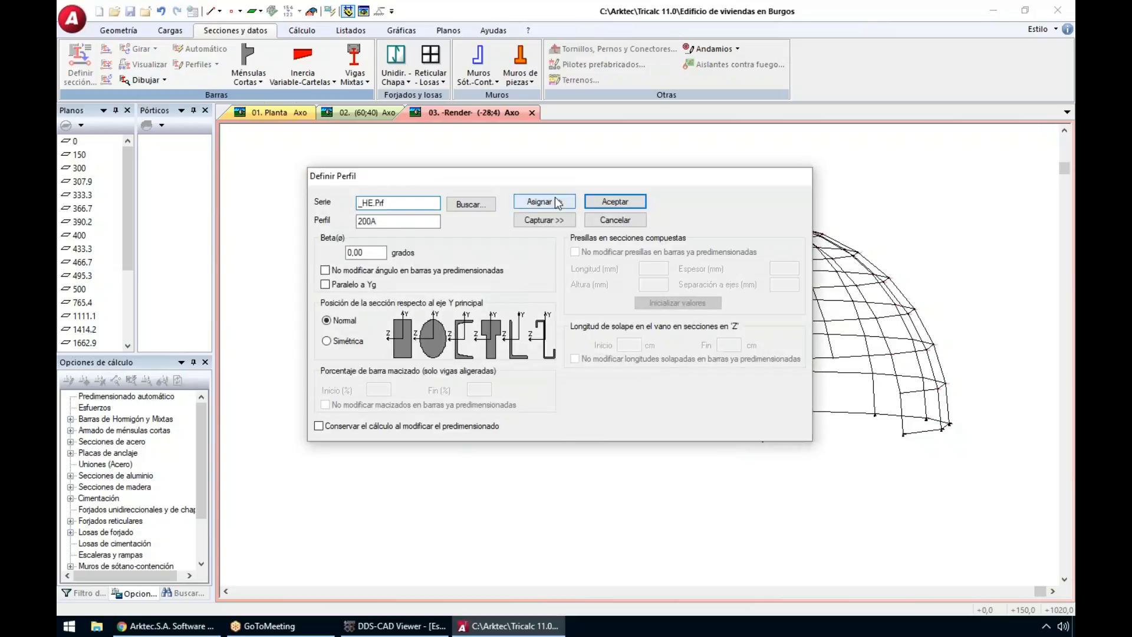
click(544, 201)
drag(732, 187, 986, 488)
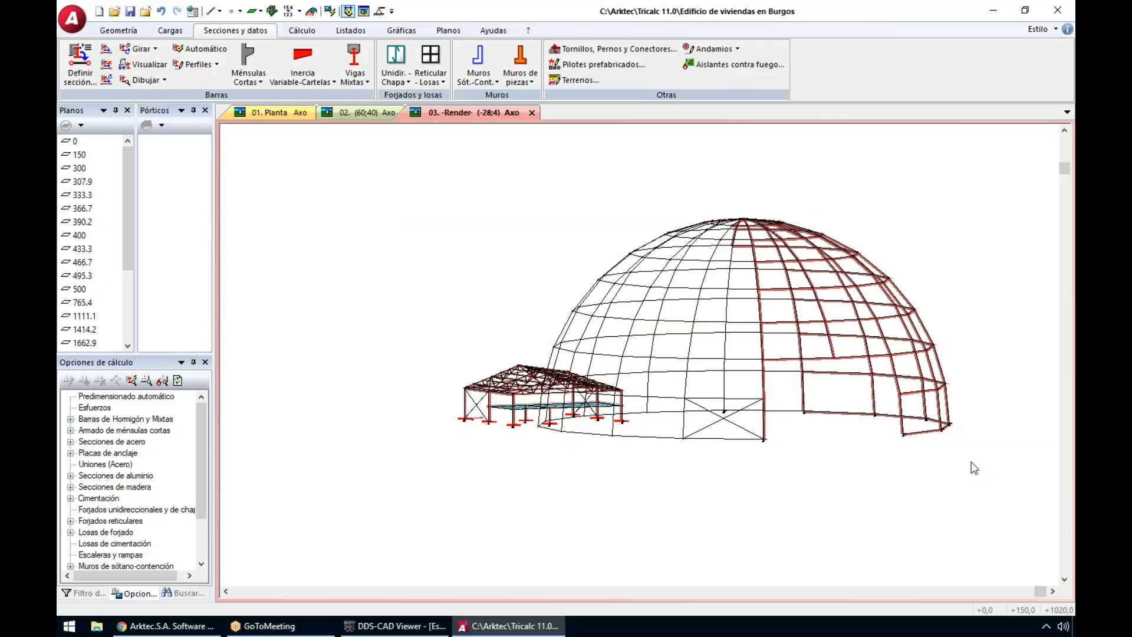
middle_drag(961, 425, 946, 430)
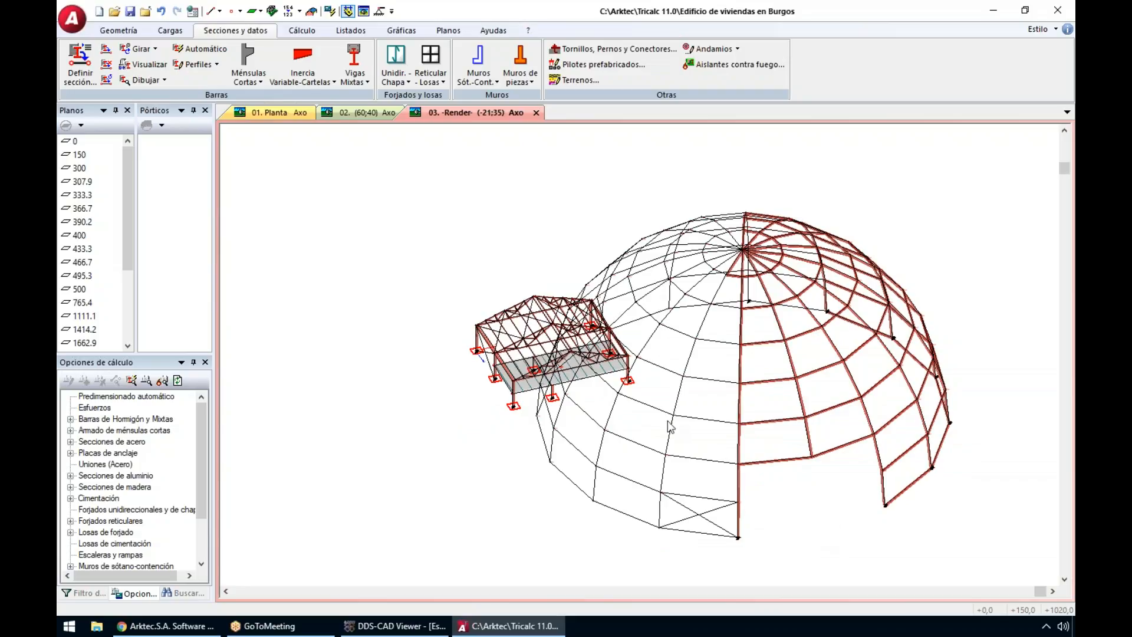
scroll(678, 421, up, 3)
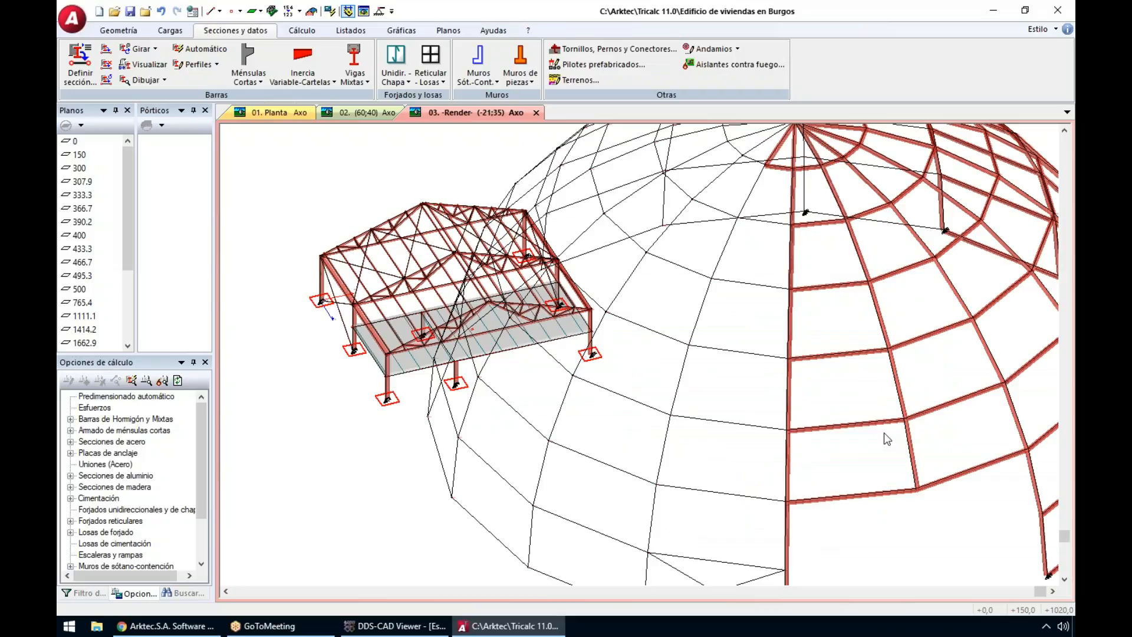
scroll(883, 432, down, 3)
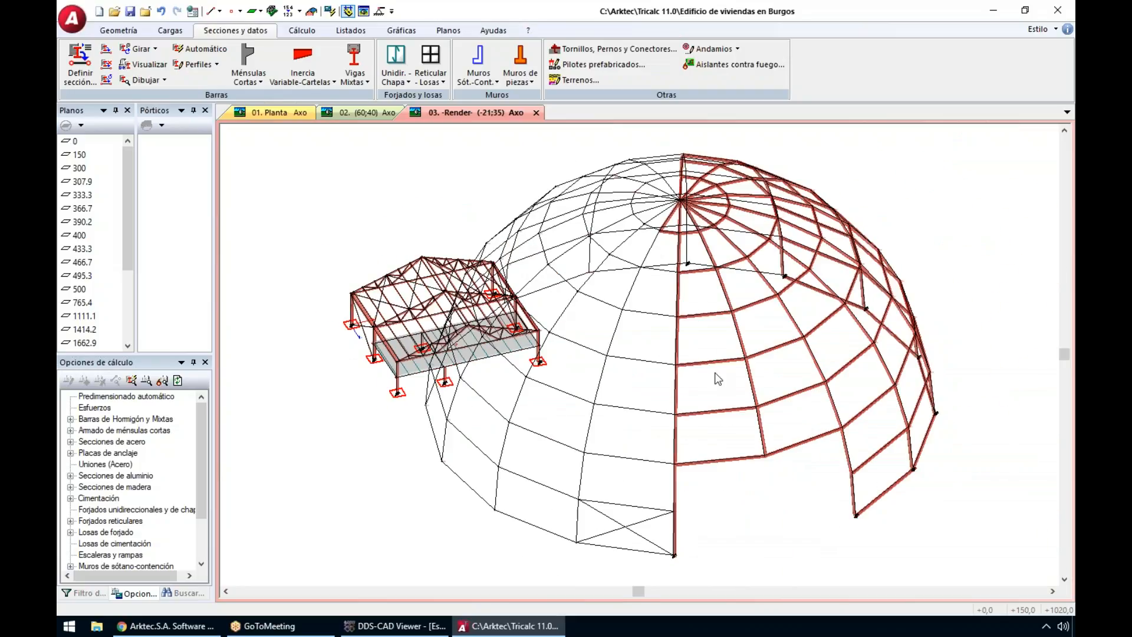
Step: Create a new structure named 0 in C:\Arktec\Tricalc 11.0 with 3D node coordinates precise to the millimetre
click(99, 12)
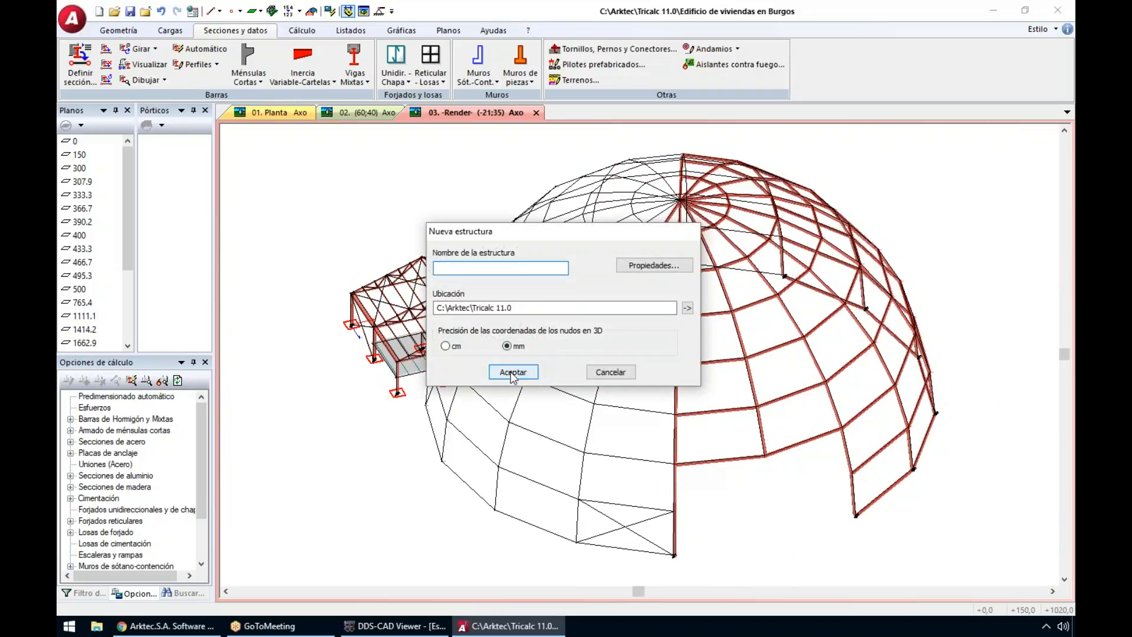
text(a)
click(513, 372)
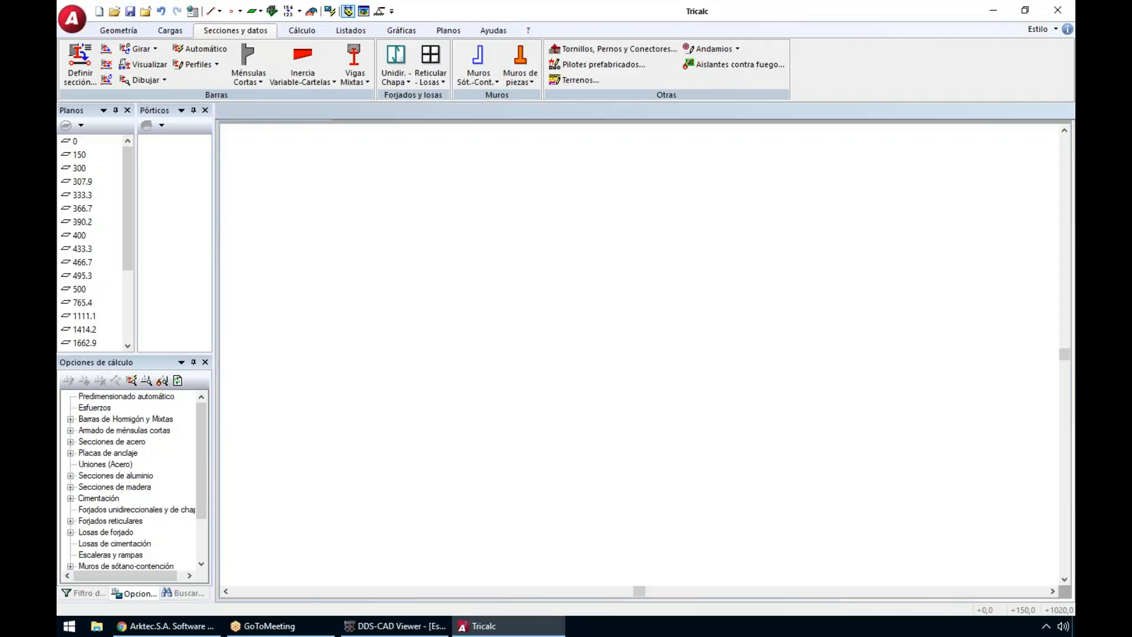
Step: Switch to DDS-CAD Viewer and examine the Estructura.ifc building from several sides, including the roof trusses up close
click(406, 626)
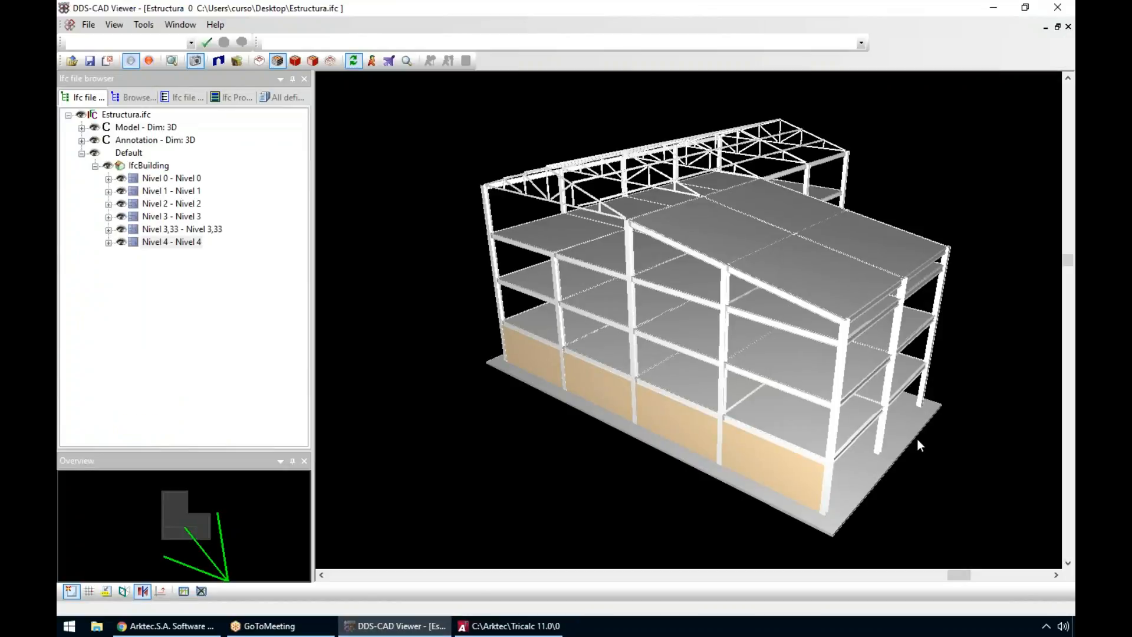
middle_drag(957, 459, 804, 434)
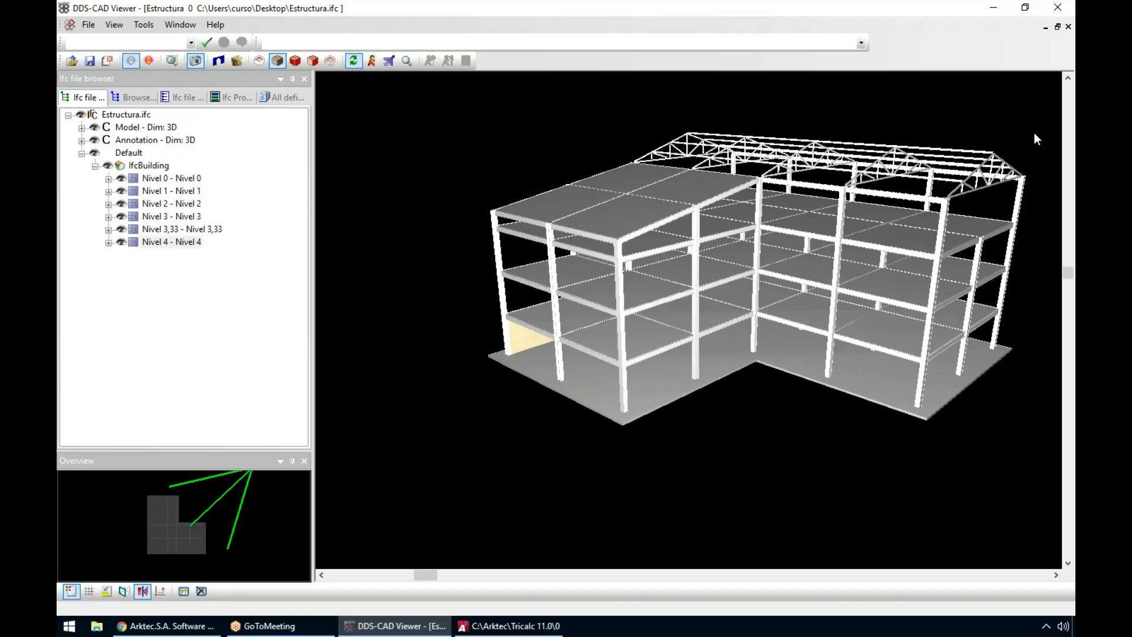
scroll(1028, 146, up, 5)
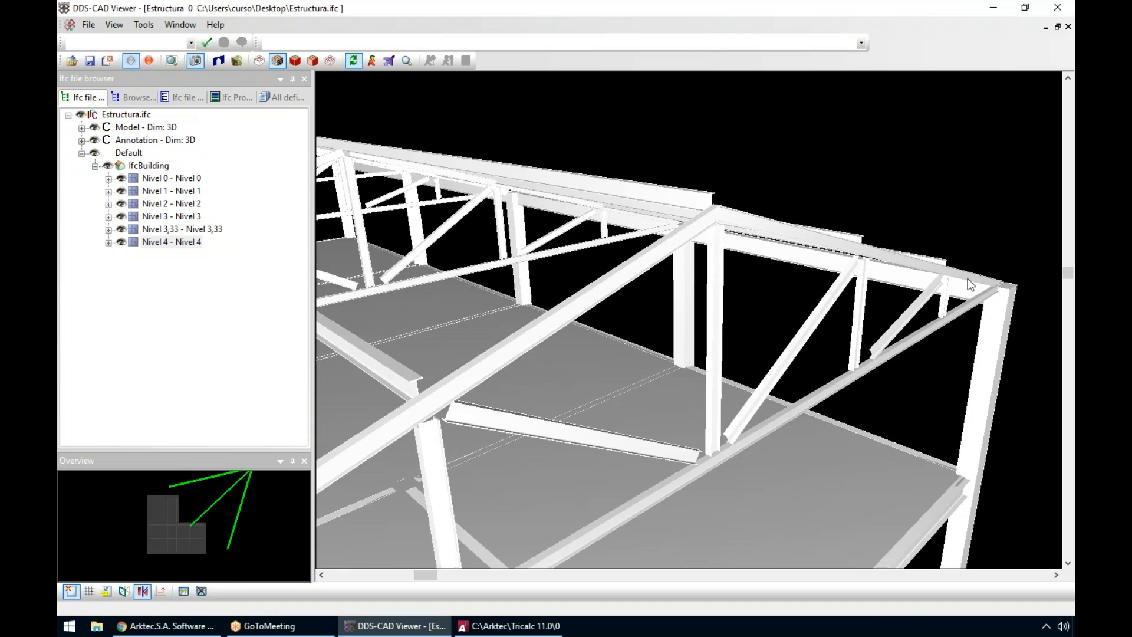
scroll(968, 279, down, 2)
scroll(899, 421, down, 2)
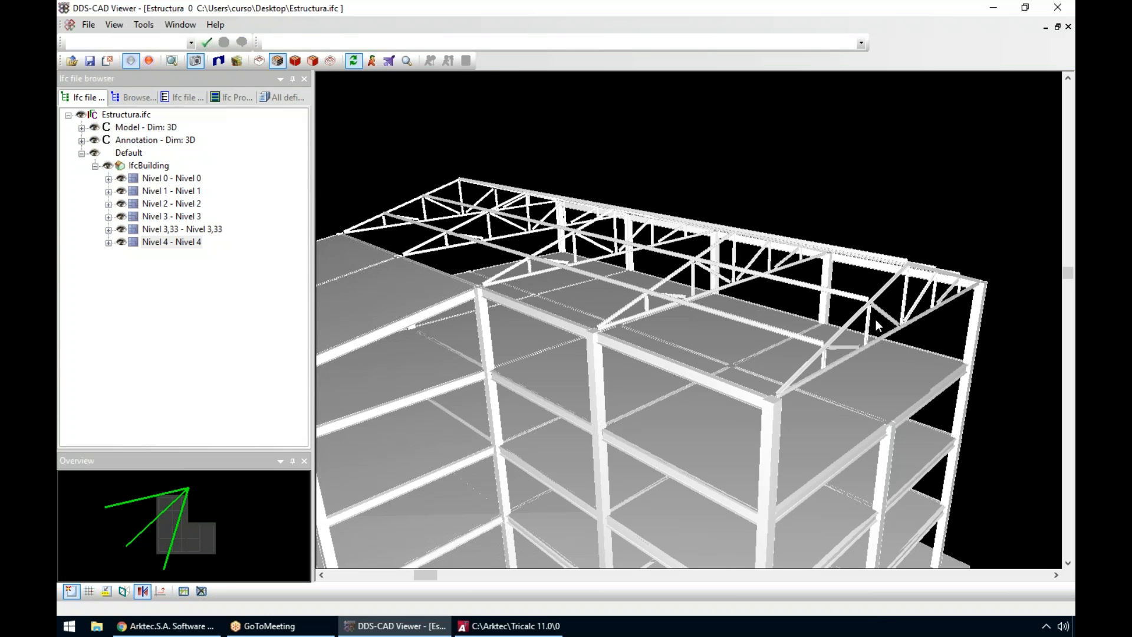
drag(875, 319, 964, 249)
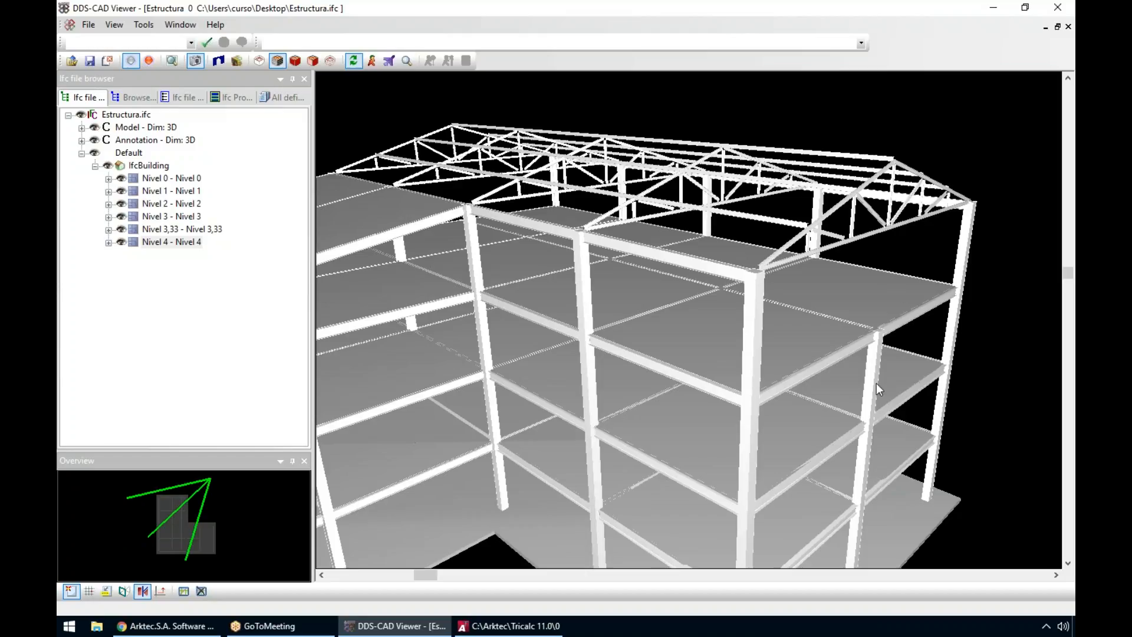
Step: Examine the ground-floor wall, the steel column bases and the whole Estructura.ifc building, and close DDS-CAD Viewer
drag(880, 333, 938, 425)
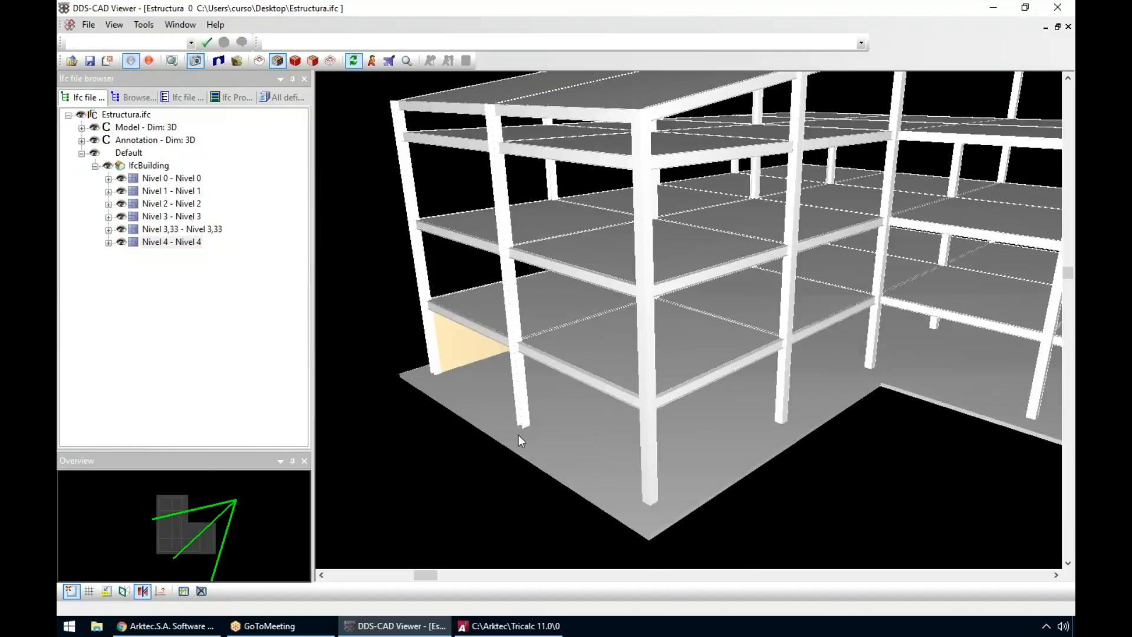
scroll(510, 426, up, 3)
scroll(508, 426, down, 3)
scroll(695, 303, up, 5)
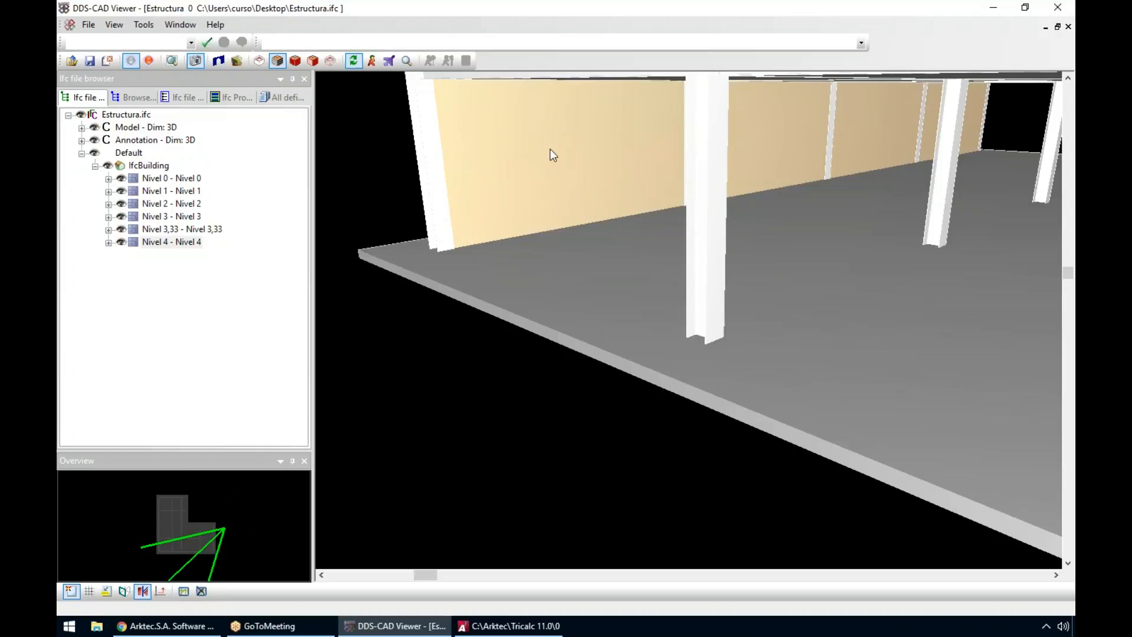
scroll(548, 149, down, 3)
drag(561, 302, 560, 371)
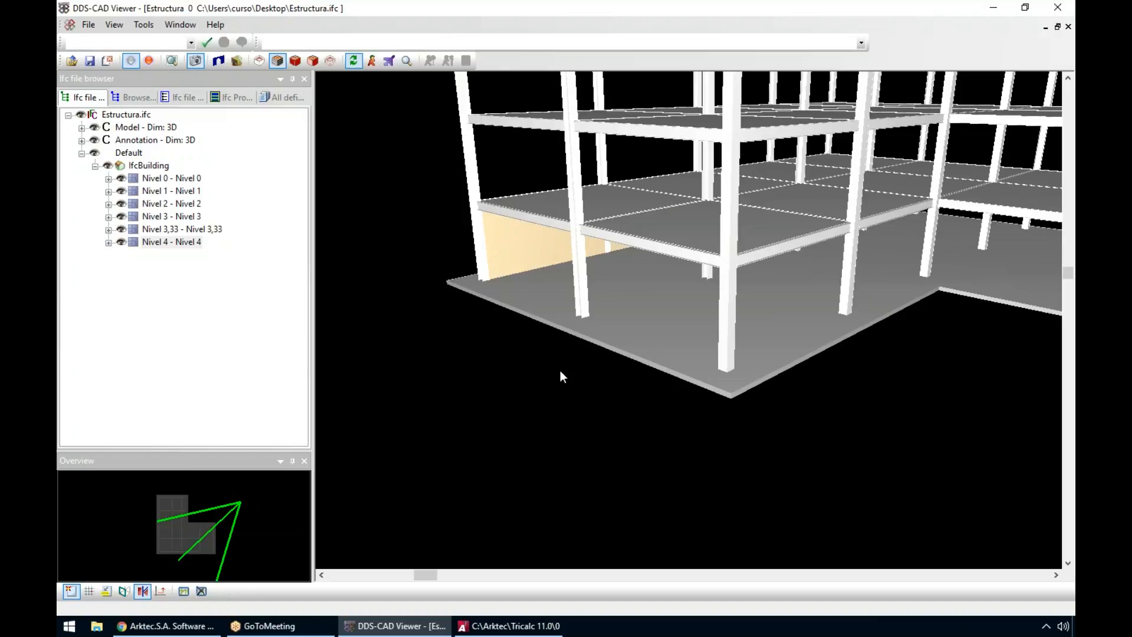
scroll(596, 348, down, 4)
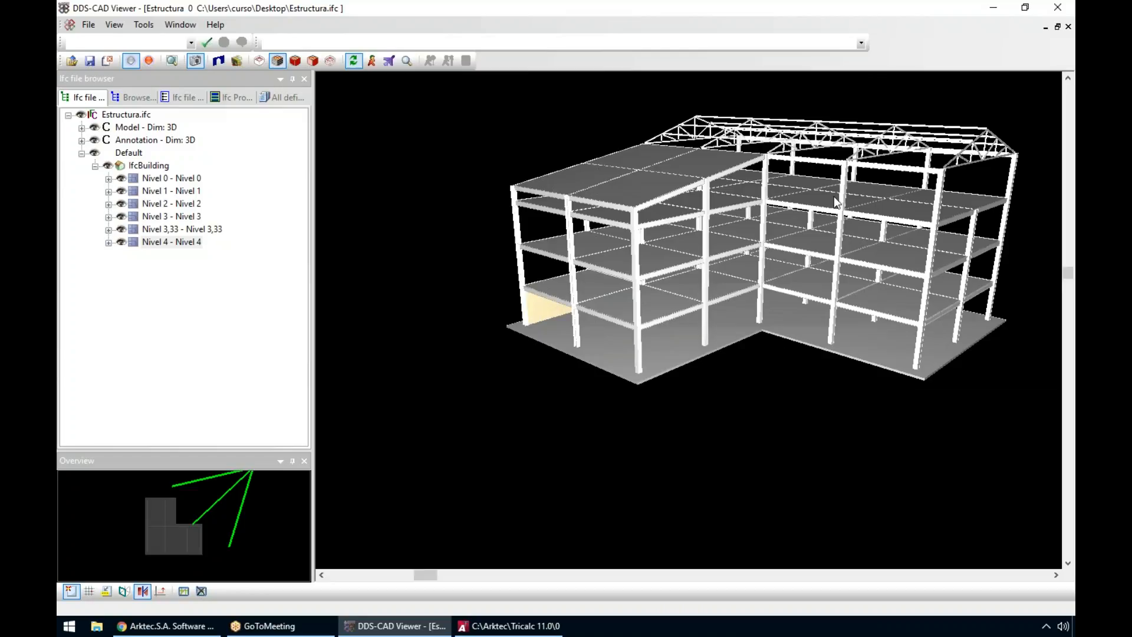
middle_drag(833, 197, 766, 240)
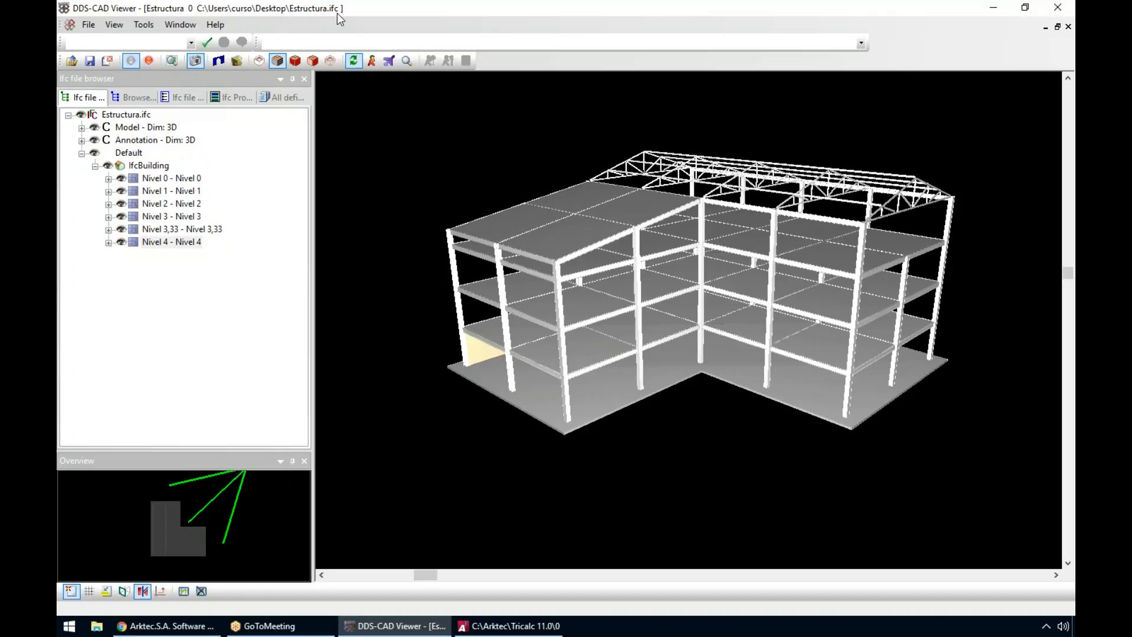
click(1061, 11)
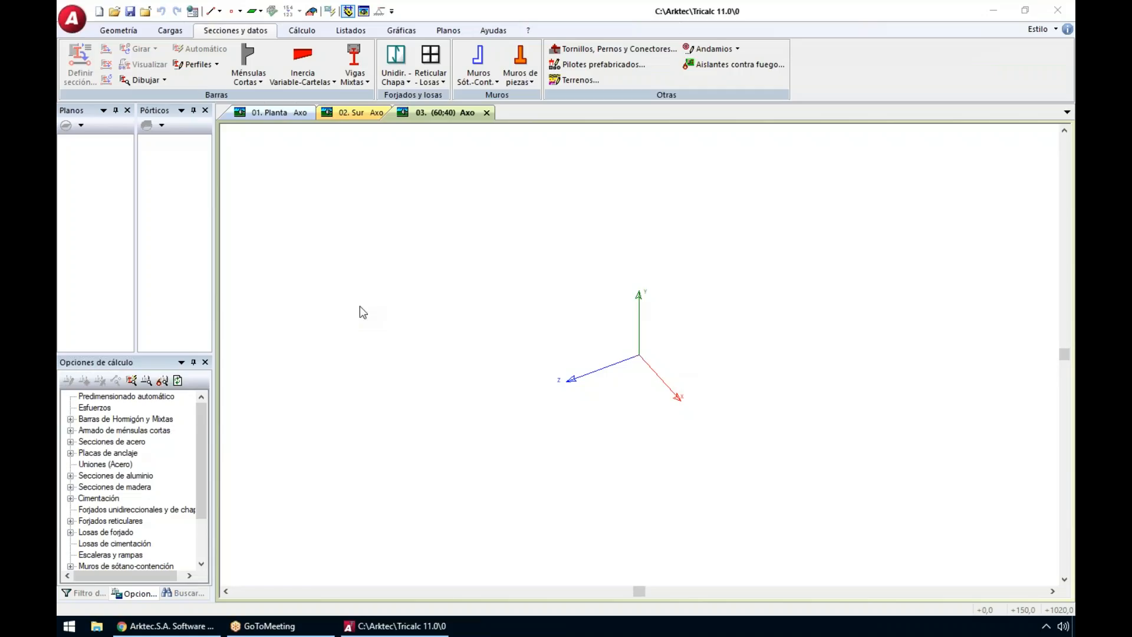
Step: Open Estructura.ifc from the desktop as a BIM model to import into the empty structure
click(72, 19)
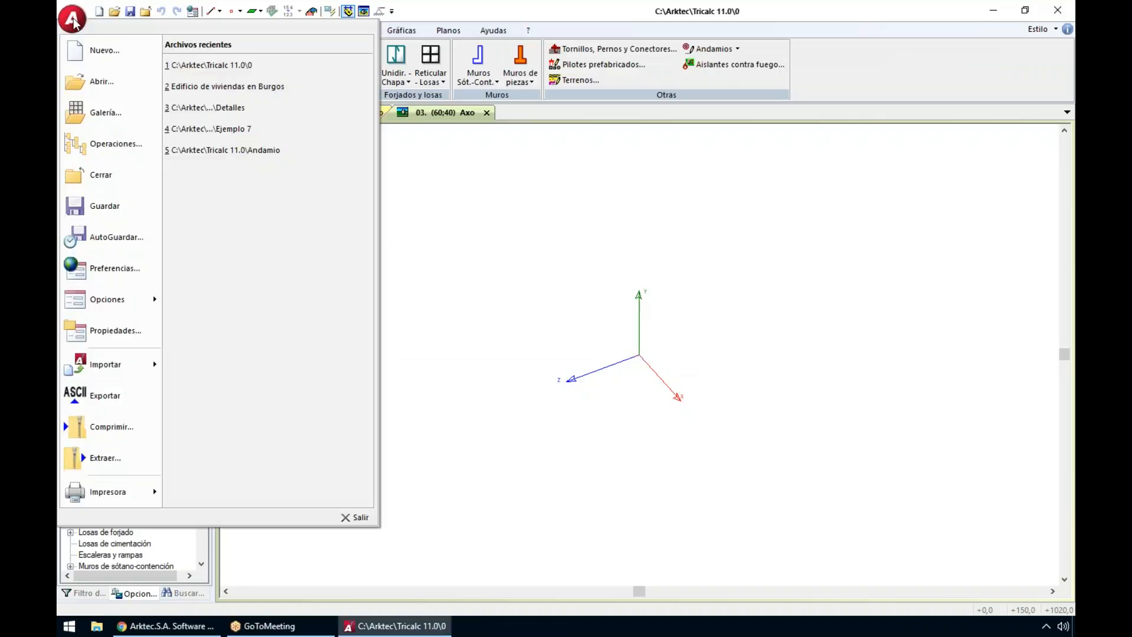
mouse_move(126, 362)
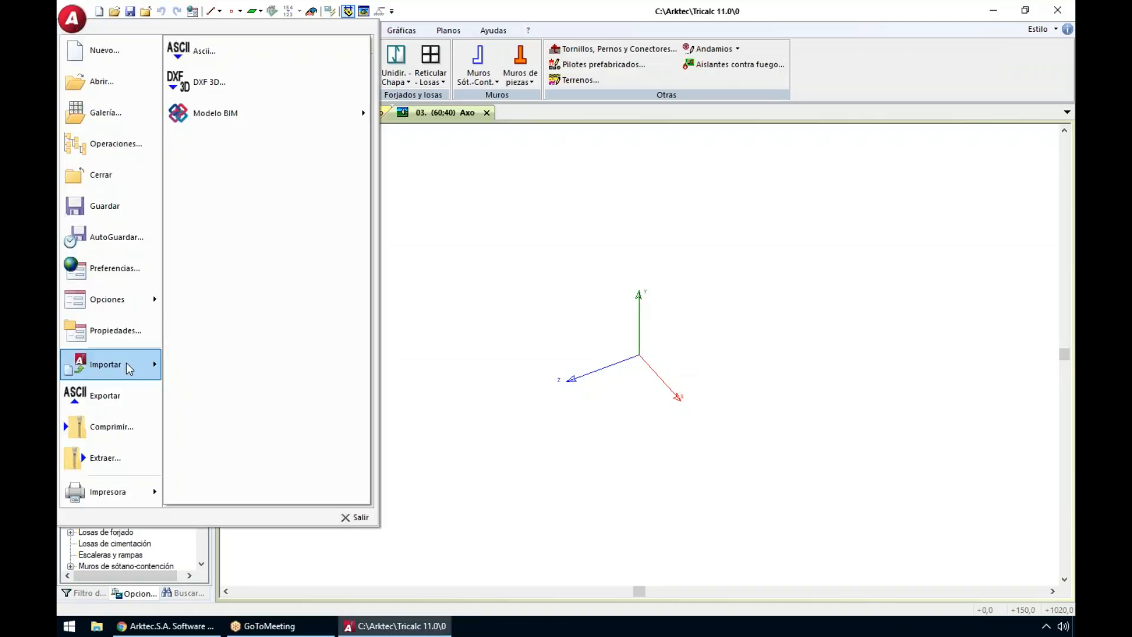
mouse_move(271, 114)
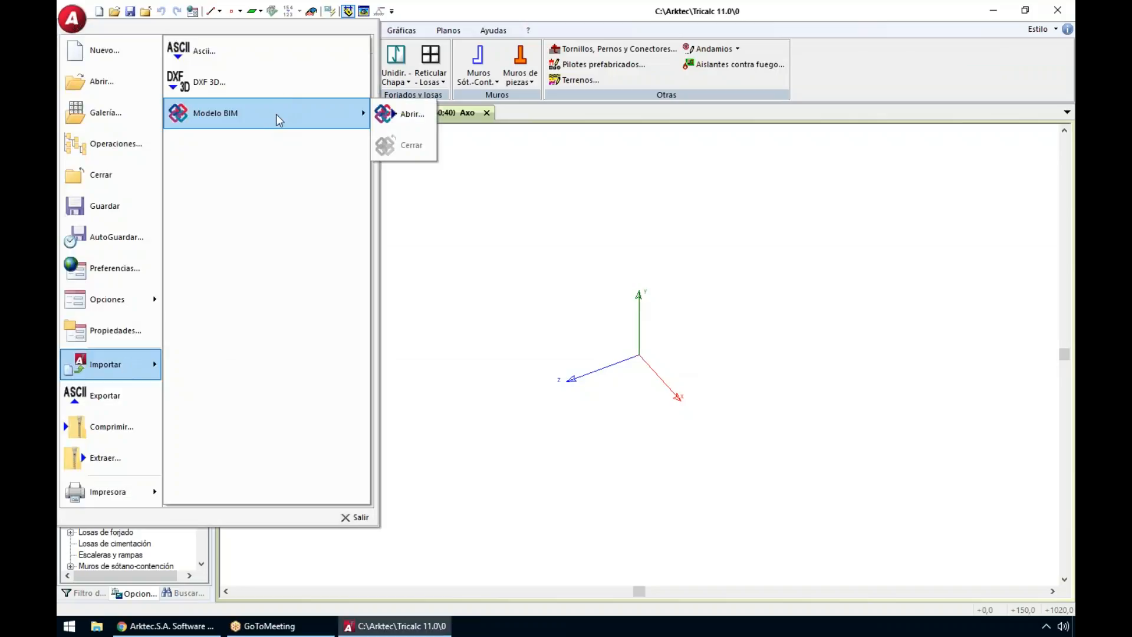
click(413, 114)
click(304, 261)
click(391, 289)
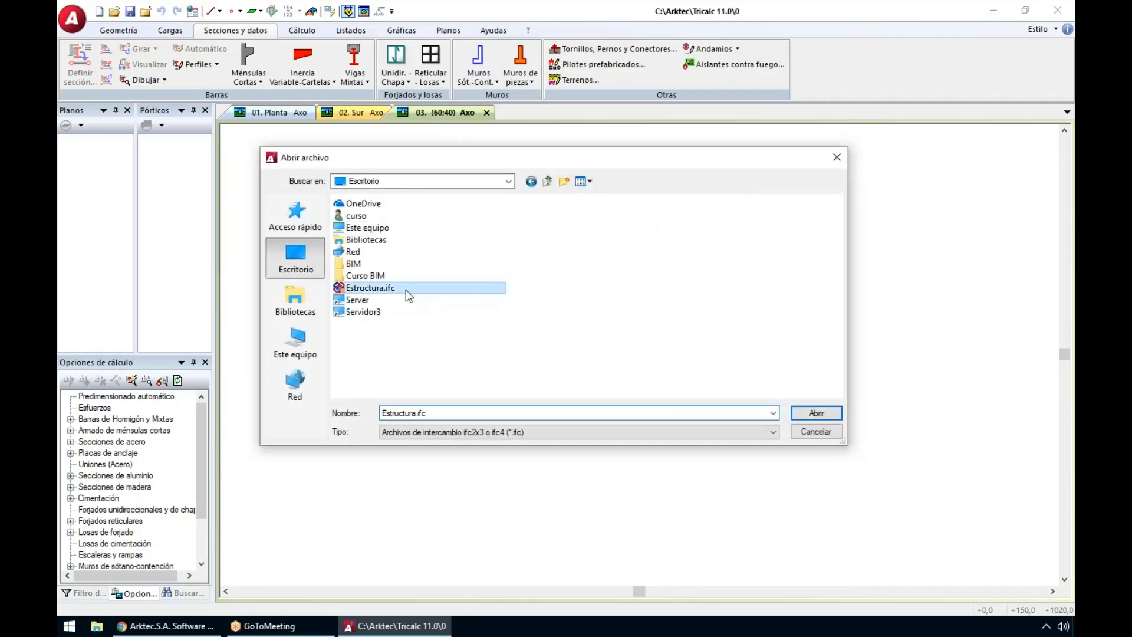
double_click(405, 288)
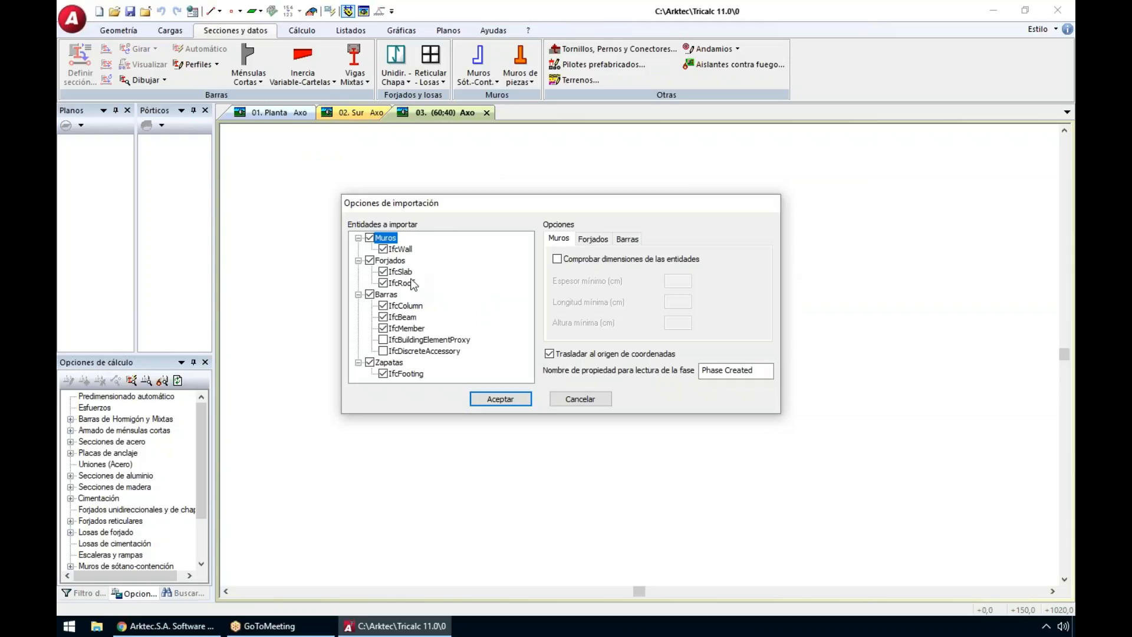
Step: Import the IFC model with IfcBuildingElementProxy and IfcDiscreteAccessory also included, without storing the Estructura.ntr file
click(383, 339)
click(383, 351)
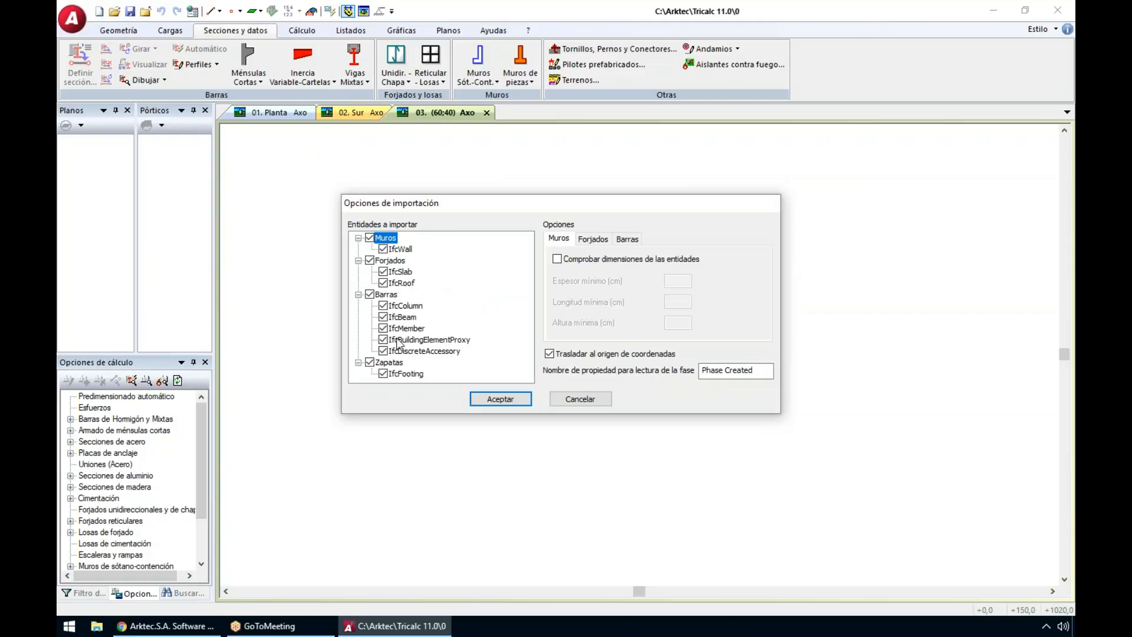
click(370, 238)
click(399, 272)
click(402, 283)
click(406, 305)
click(403, 316)
click(407, 328)
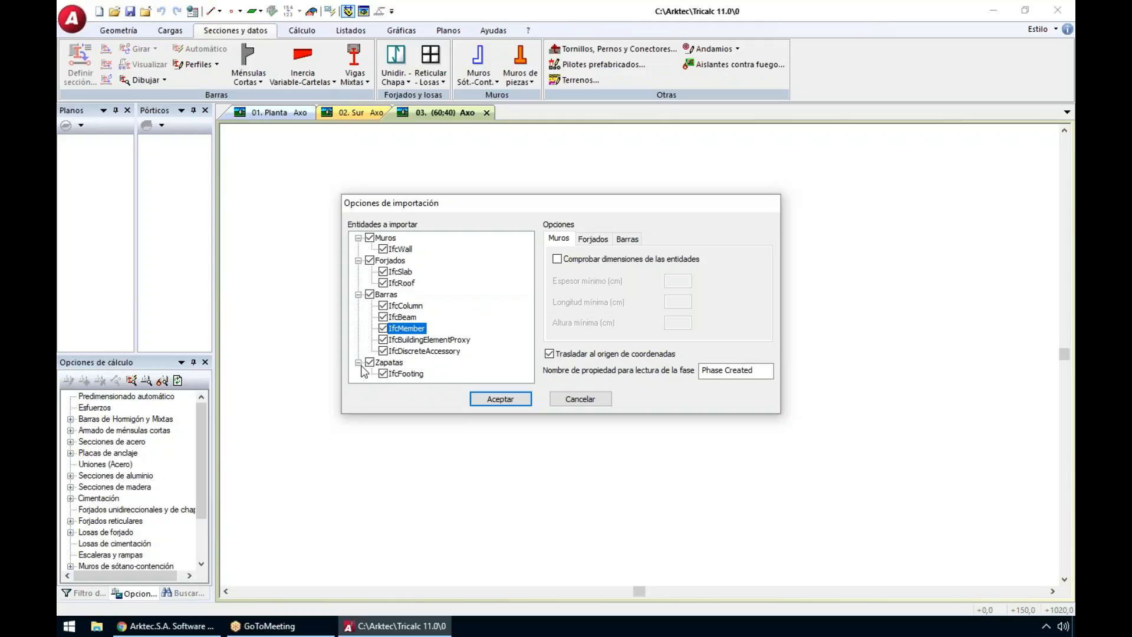
click(499, 400)
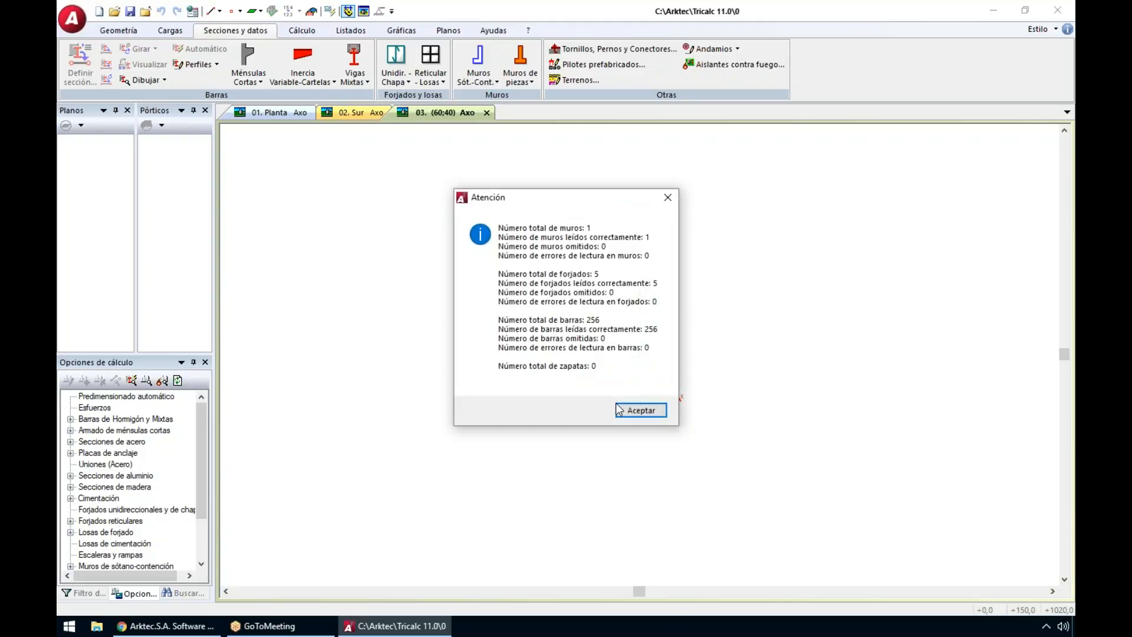
click(641, 410)
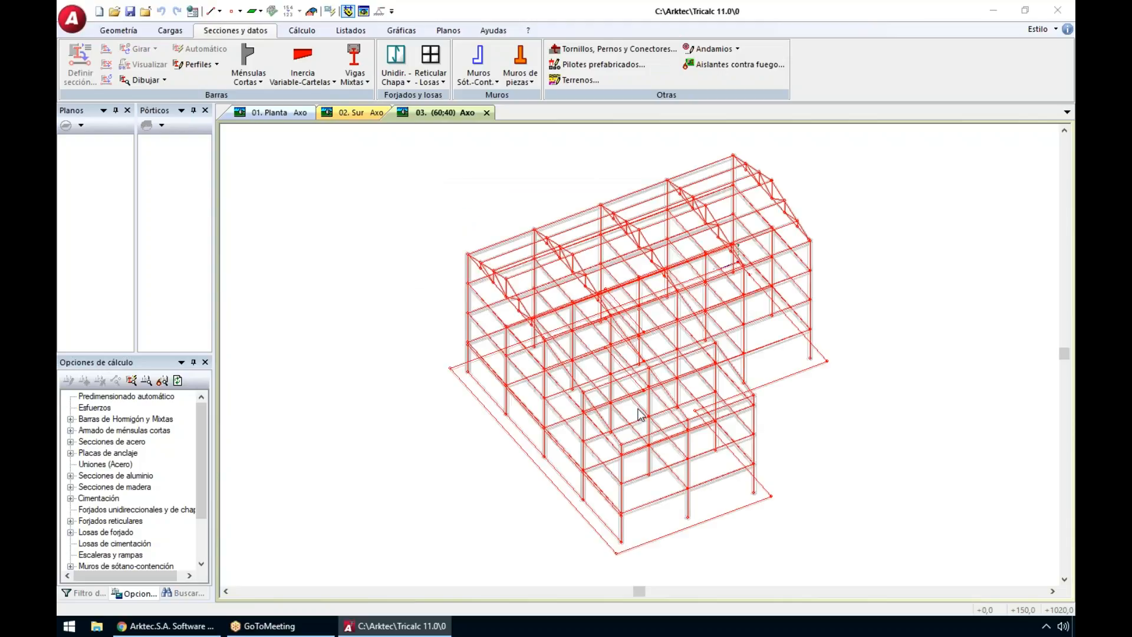
click(665, 345)
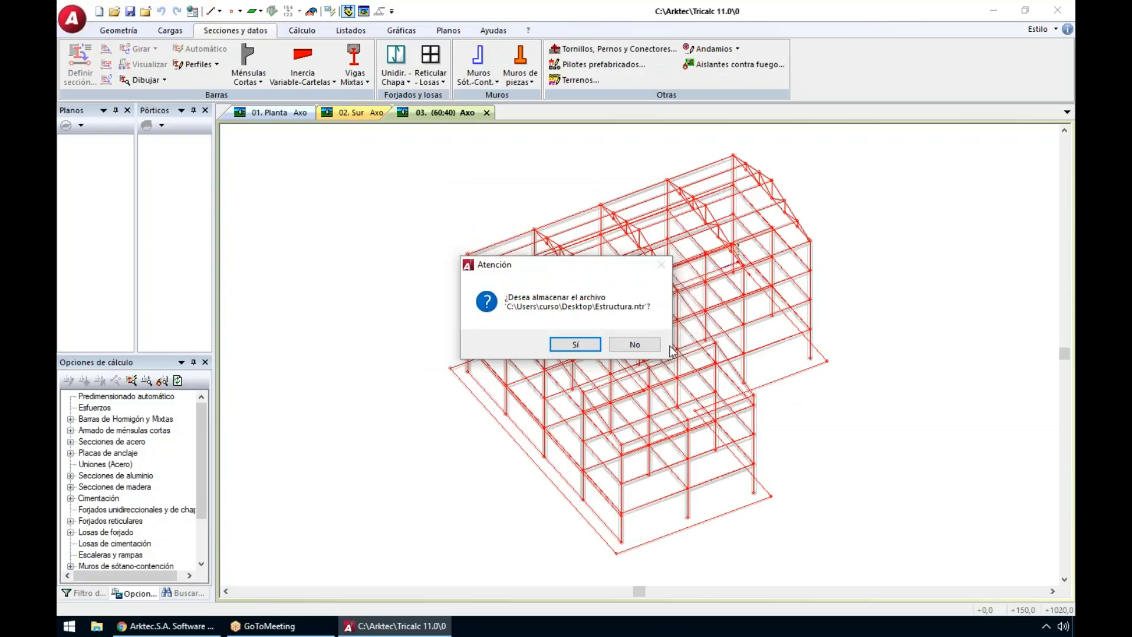
click(634, 345)
Step: Examine the imported wireframe model from several angles, including the ground-floor column bases and slab edge up close
middle_drag(731, 408, 761, 394)
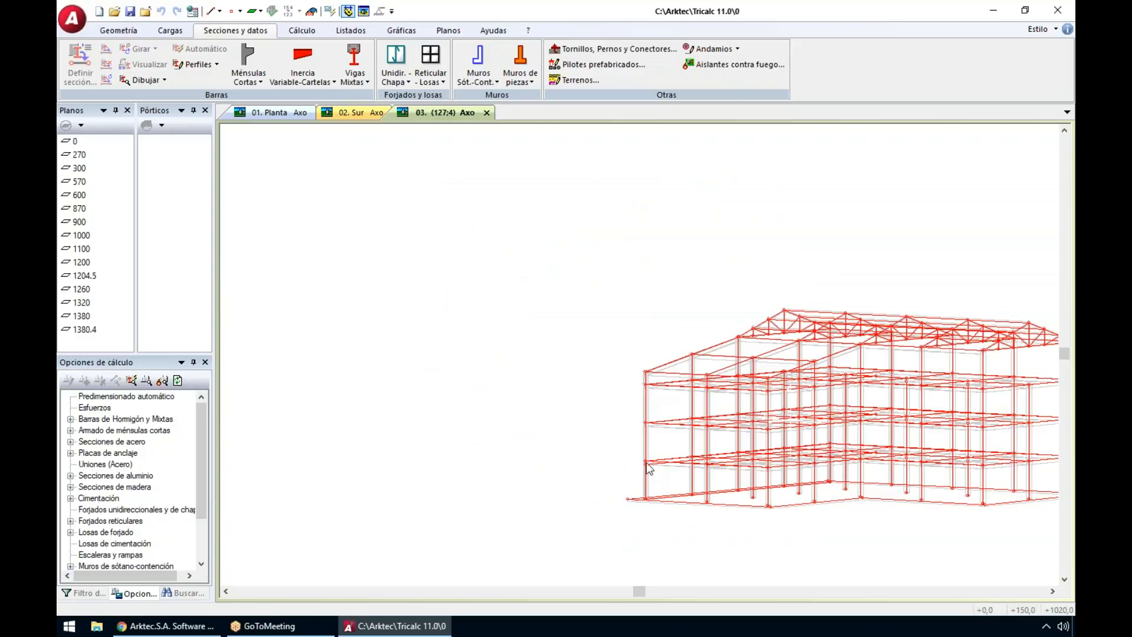
scroll(716, 513, up, 5)
scroll(698, 491, up, 4)
middle_drag(723, 483, 752, 483)
scroll(726, 464, up, 3)
scroll(750, 484, down, 4)
middle_drag(611, 407, 426, 359)
scroll(430, 360, down, 3)
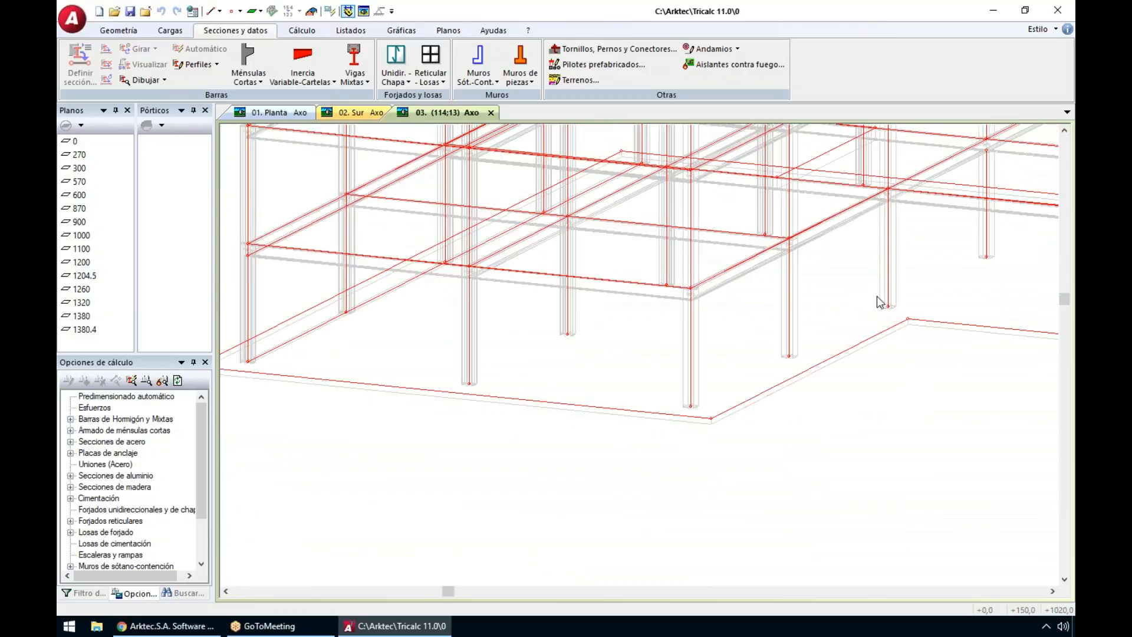
scroll(896, 313, up, 4)
scroll(897, 316, down, 3)
scroll(899, 317, down, 3)
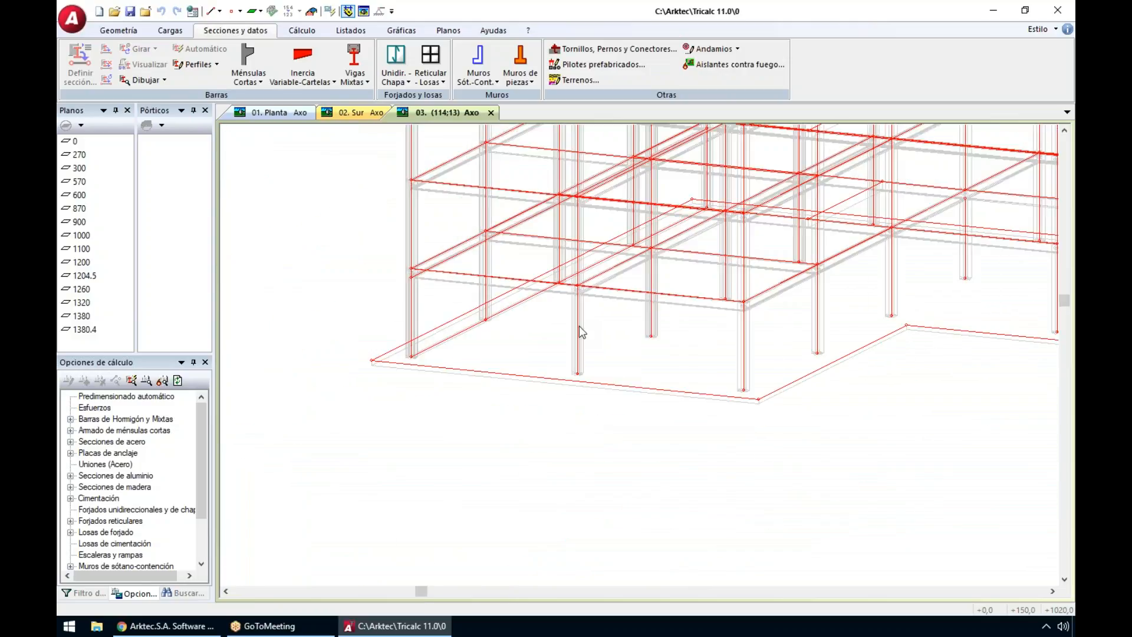
scroll(579, 375, up, 2)
scroll(569, 377, up, 3)
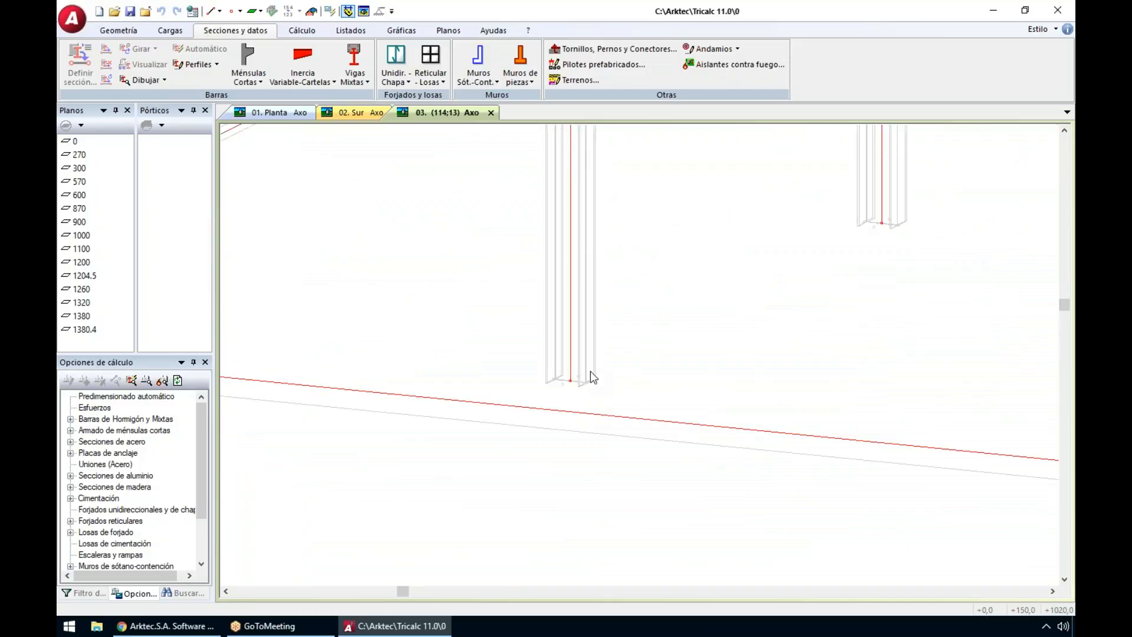
scroll(609, 373, down, 2)
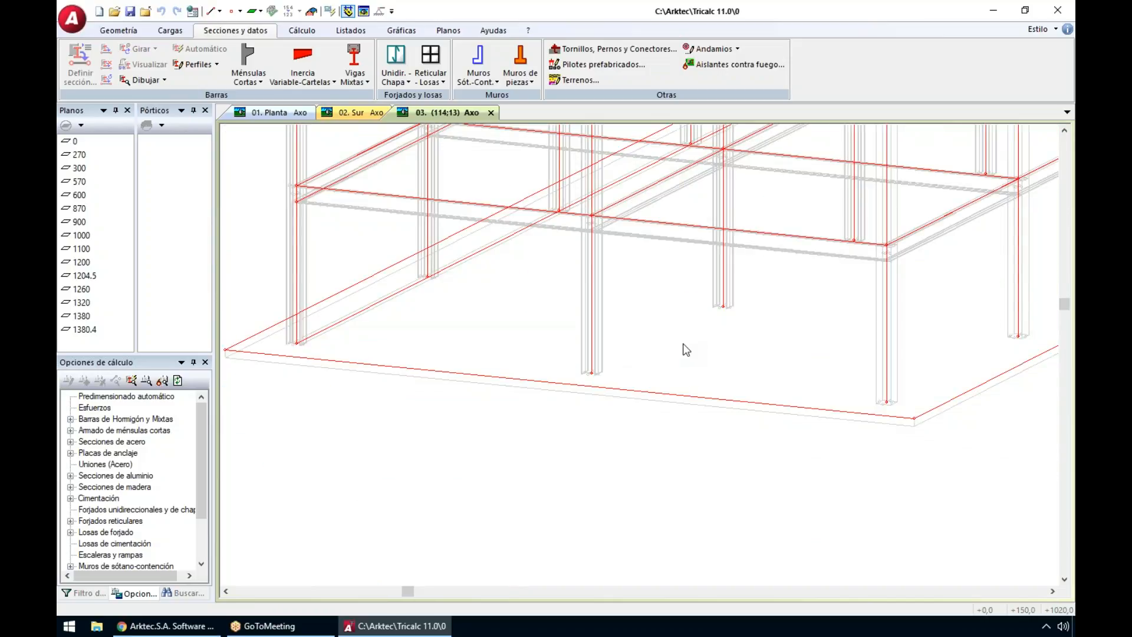
scroll(685, 346, down, 3)
Step: Show the model in the East elevation and examine how beams, columns and slabs meet at the floor levels
middle_drag(717, 285, 717, 273)
key(F3)
click(574, 273)
click(533, 428)
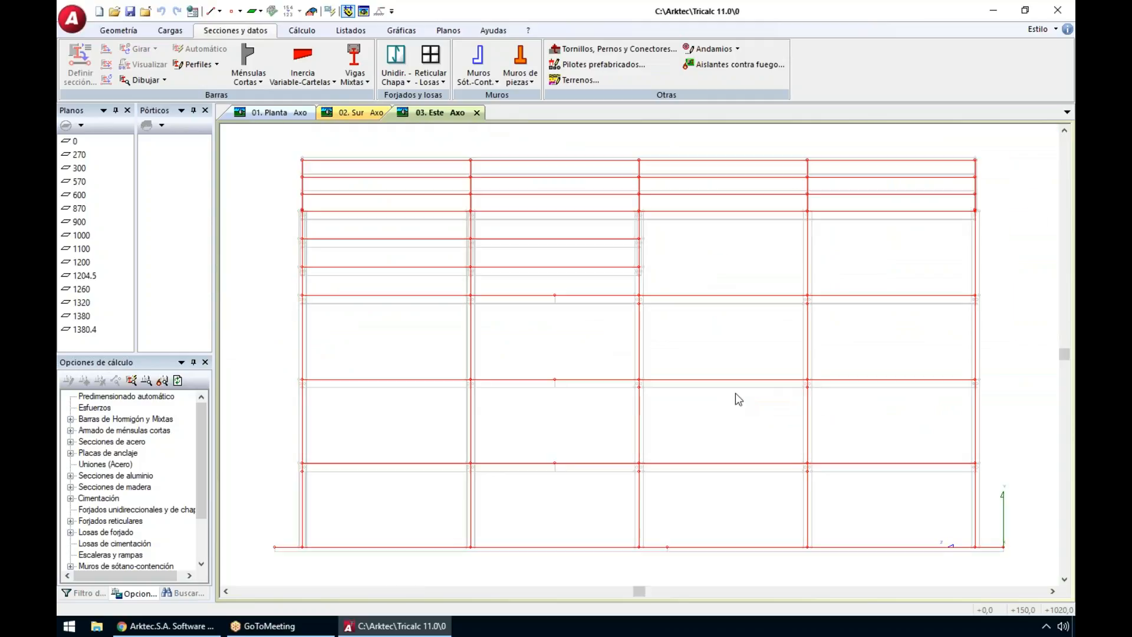
mouse_move(646, 391)
mouse_down()
mouse_move(635, 398)
mouse_move(662, 321)
mouse_up()
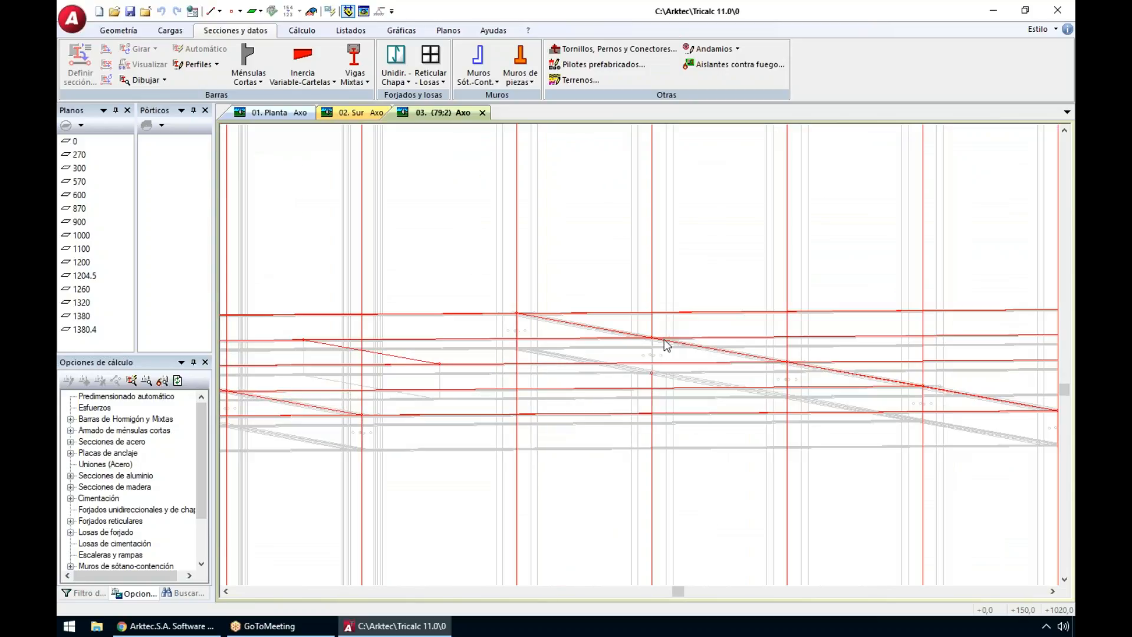
scroll(664, 338, down, 2)
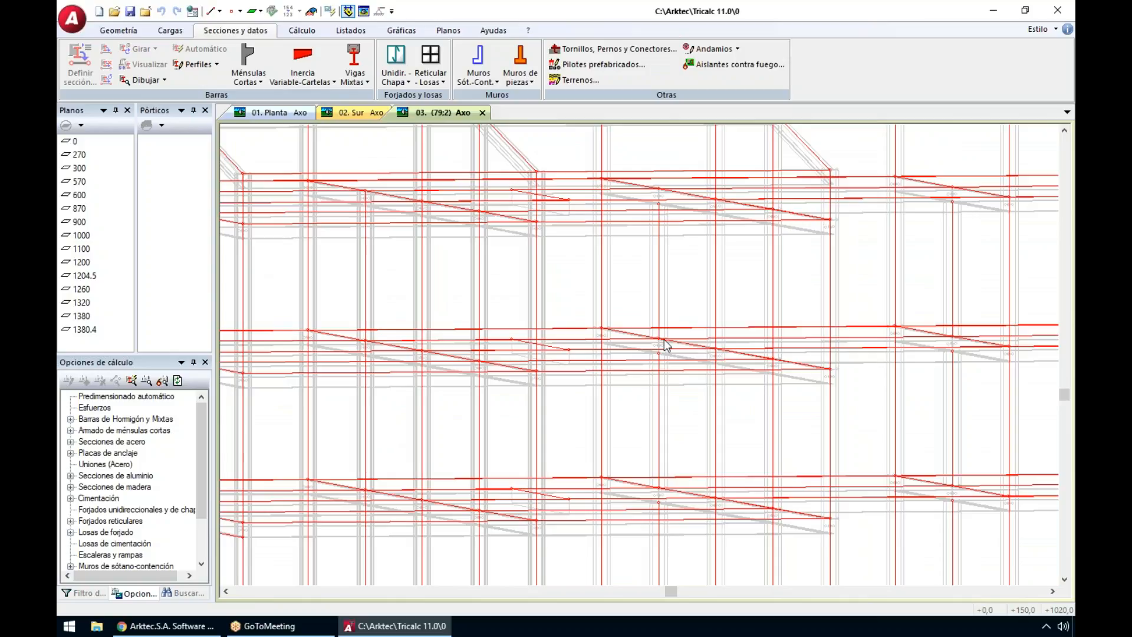
scroll(664, 338, down, 1)
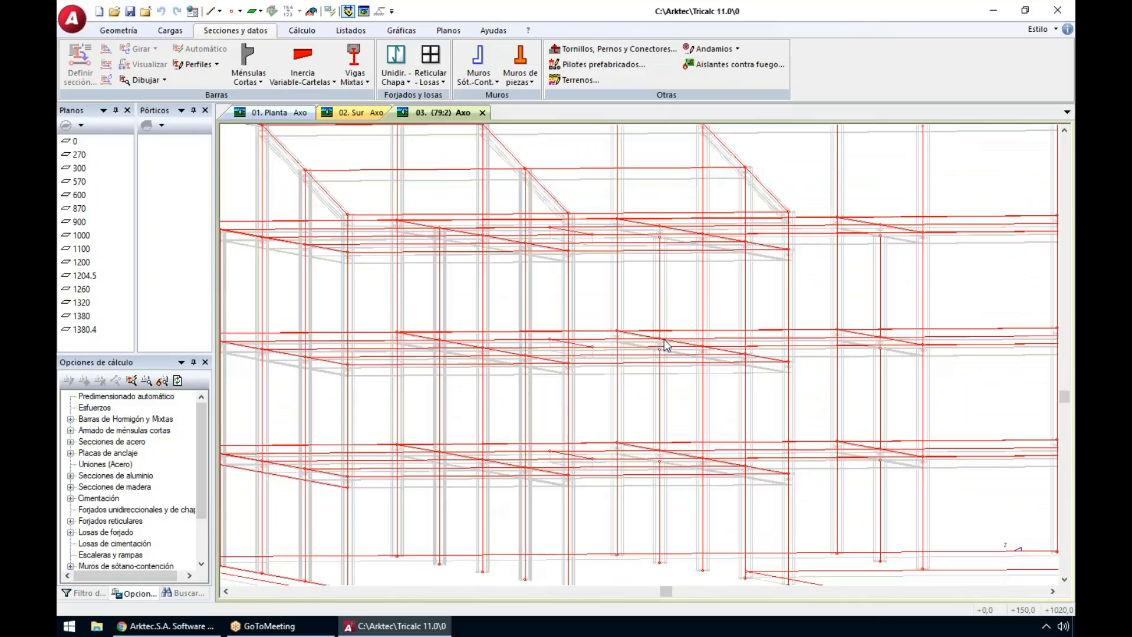
Step: Set up the automatic BIM model adjustment with only the option placing column ends on the slab's upper face enabled
click(119, 31)
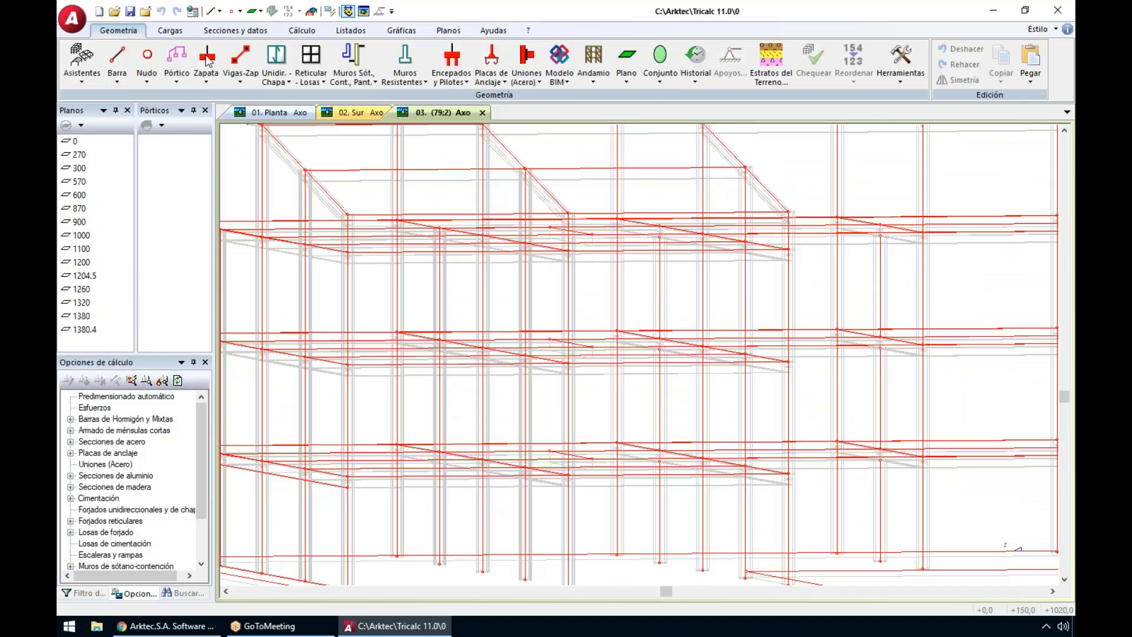
click(565, 78)
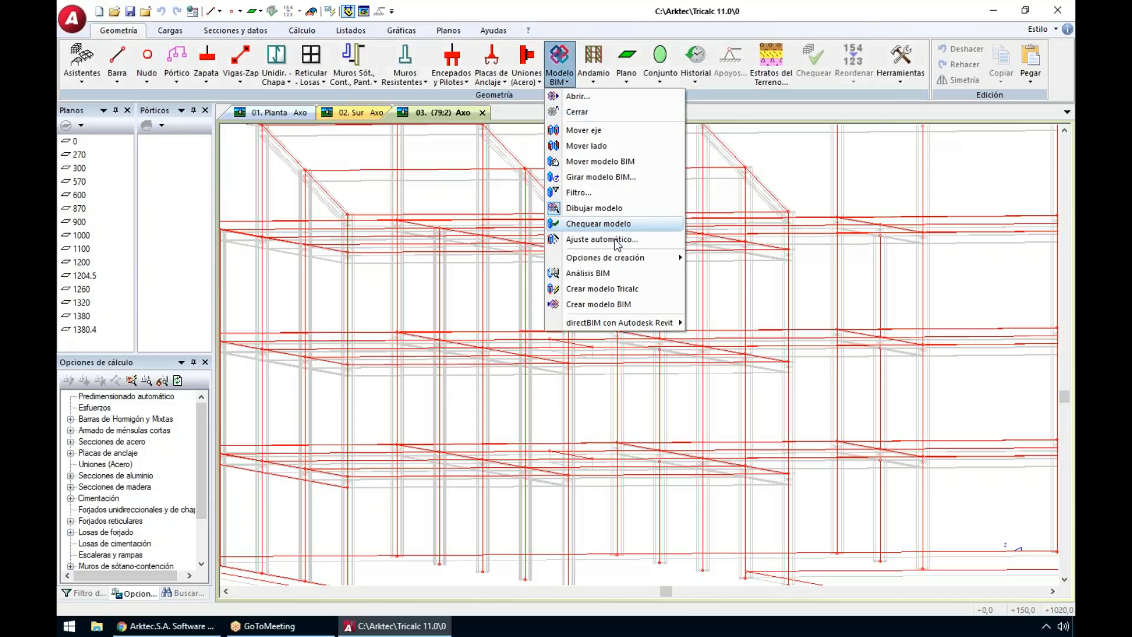
click(560, 239)
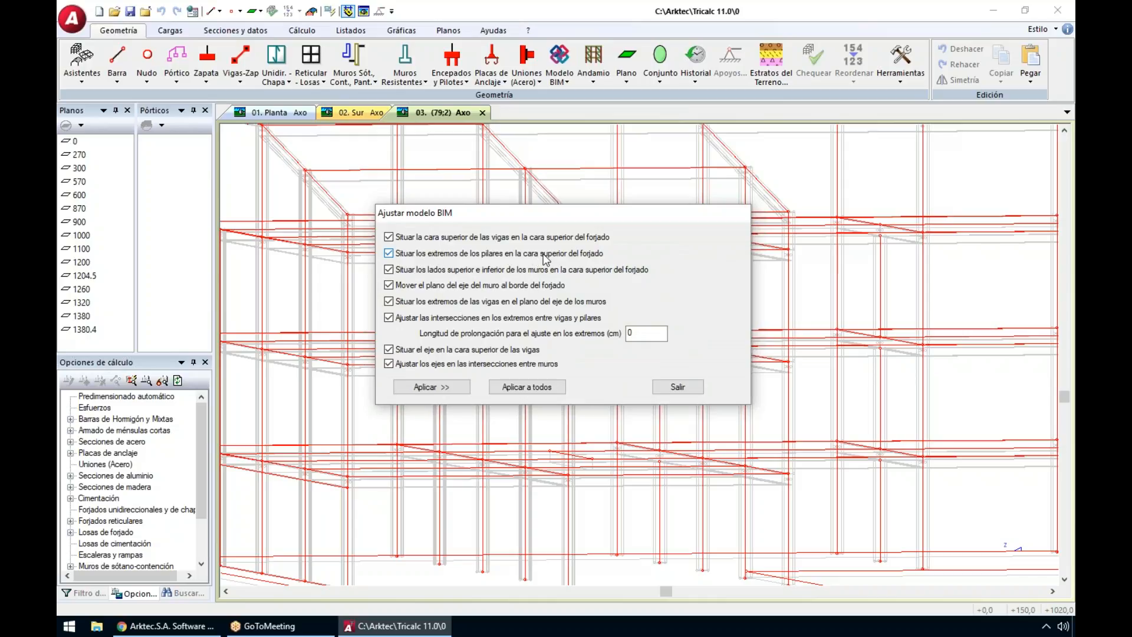
click(405, 238)
click(389, 269)
click(388, 286)
click(389, 301)
click(389, 318)
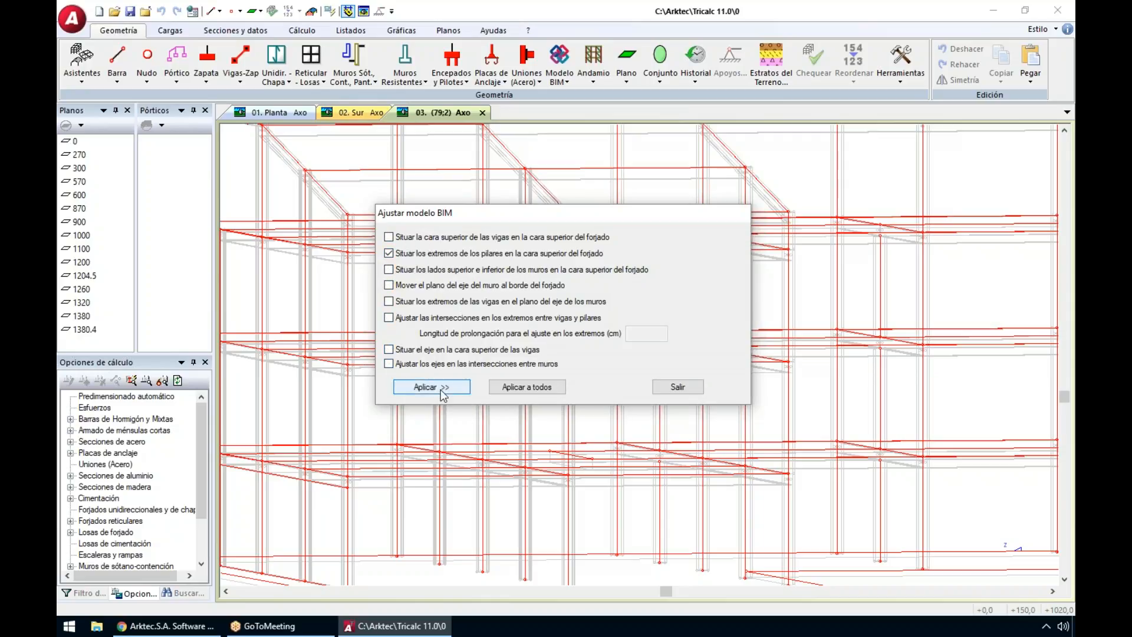
Step: Apply the column-end adjustment to one interior column line across its three storeys
click(441, 387)
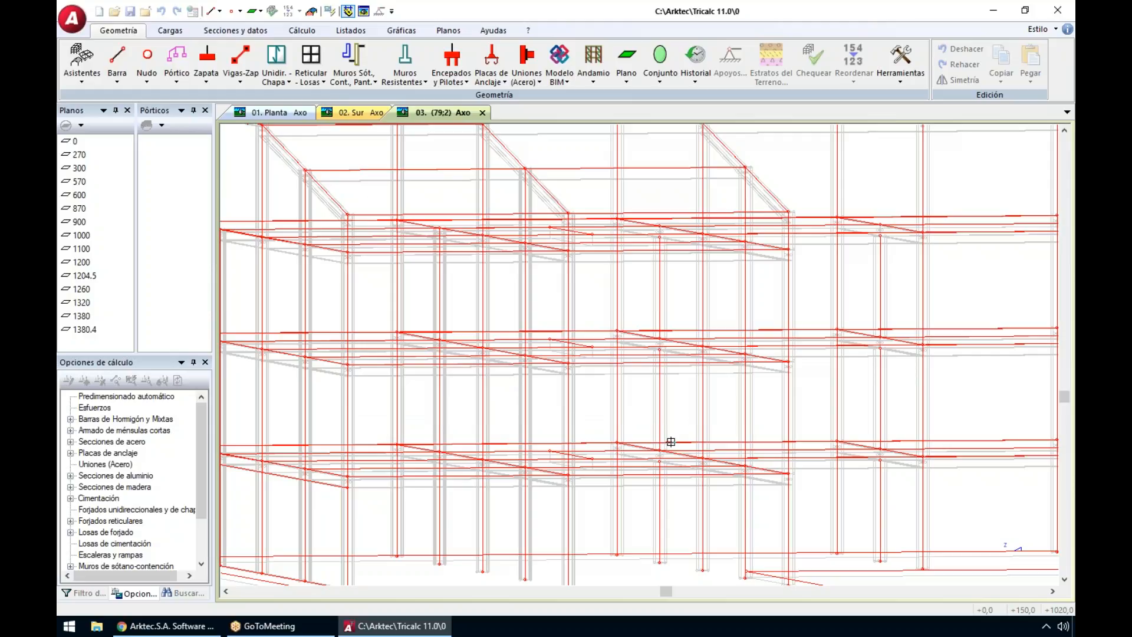
drag(635, 199, 678, 579)
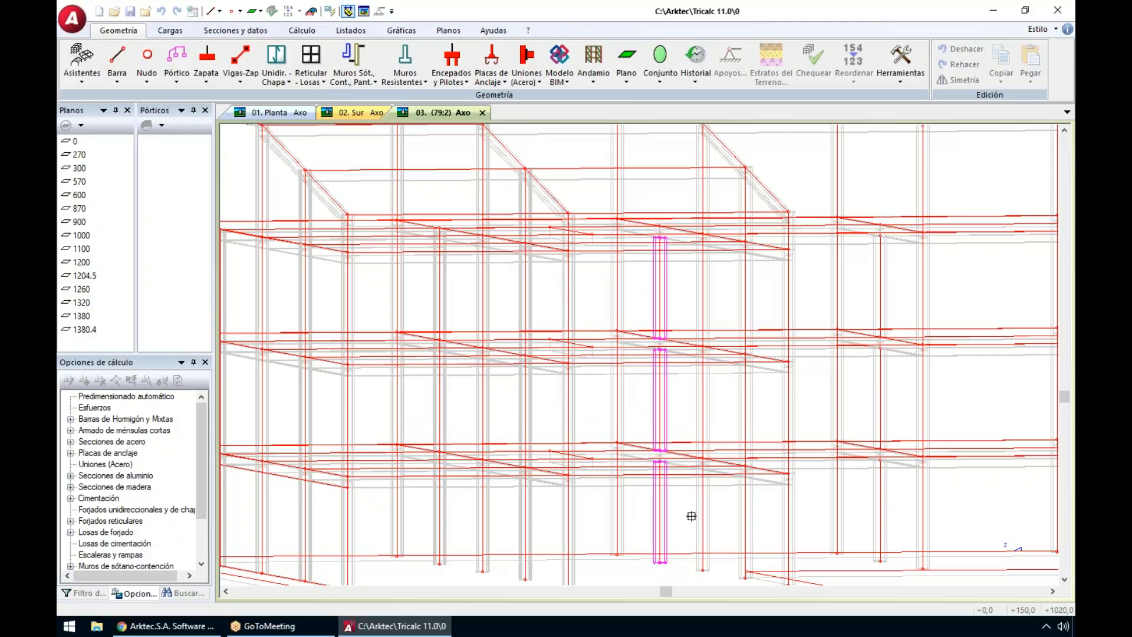
click(697, 487)
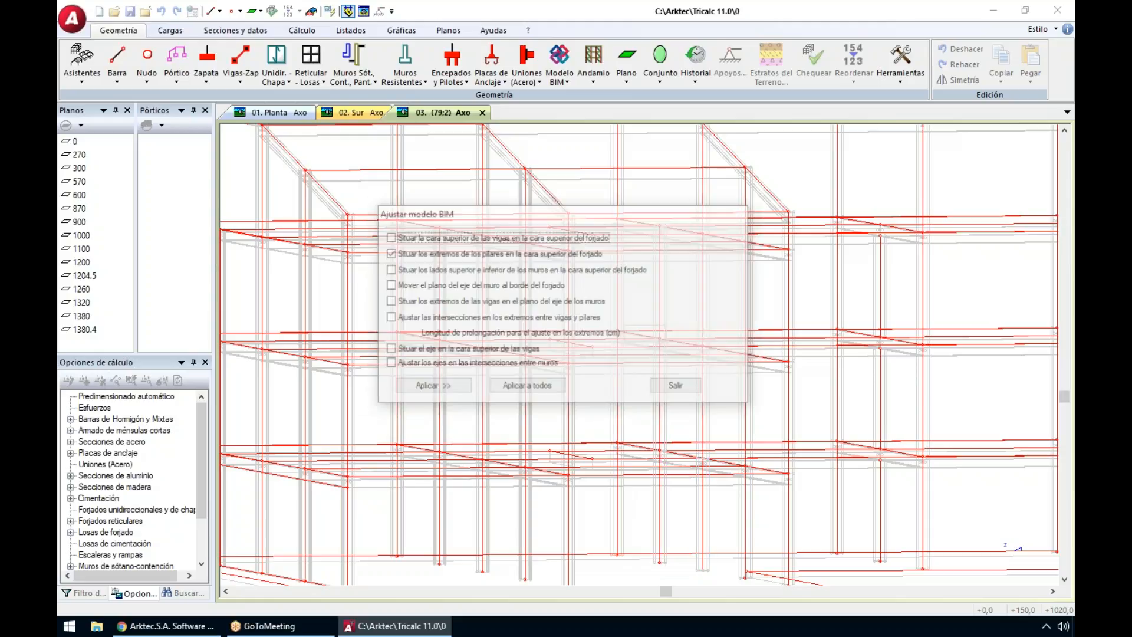
Step: Apply the column-end adjustment to all columns in the storeys below the roof, and inspect the adjusted model
click(451, 386)
scroll(412, 318, down, 5)
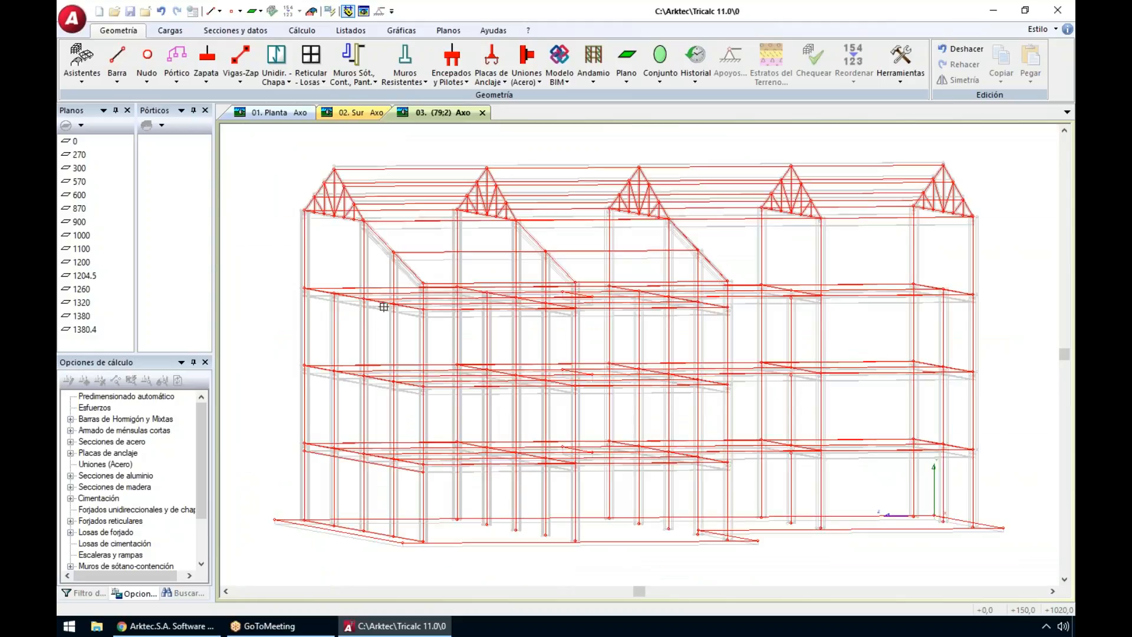
drag(275, 268, 999, 546)
click(451, 384)
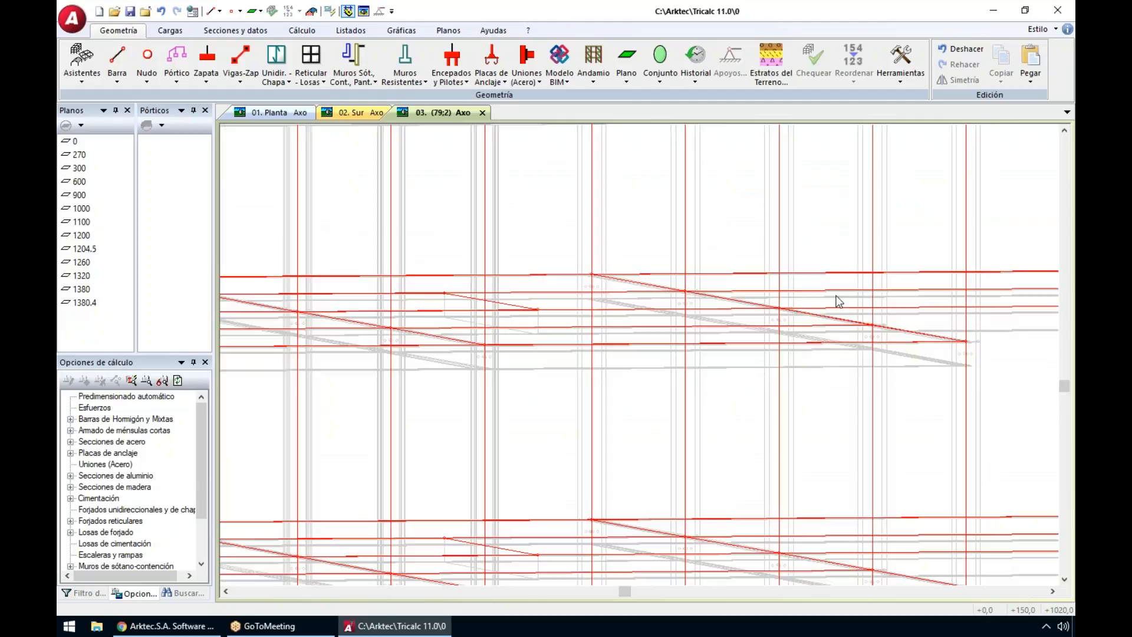
middle_drag(839, 301, 896, 358)
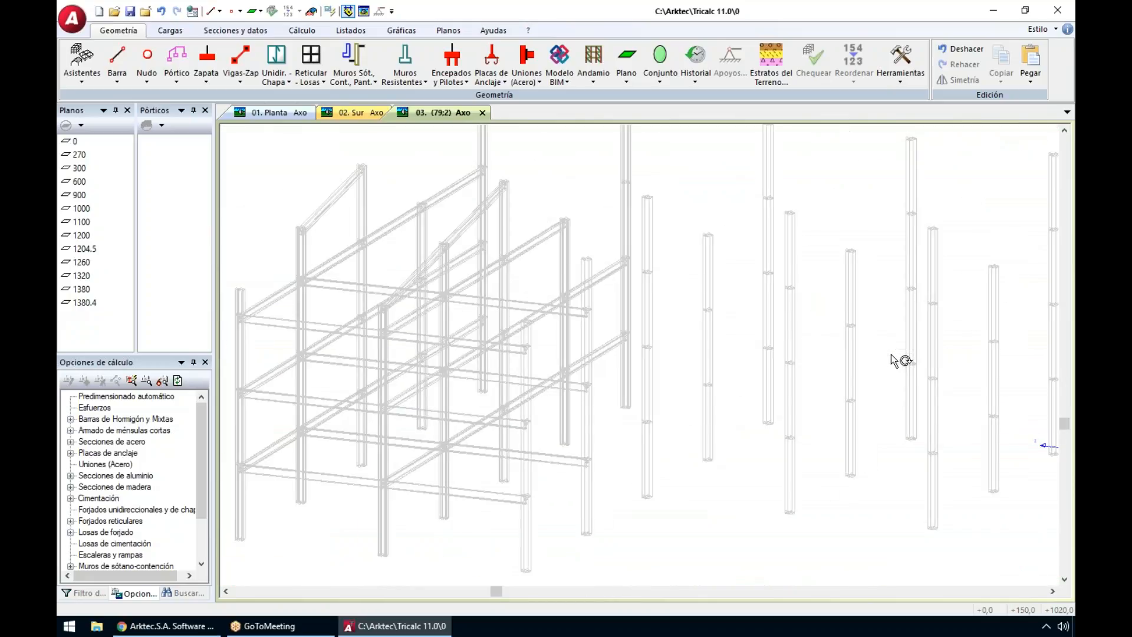
Step: Move the upper side of the basement wall in the BIM model up to the first-floor beam node at the corner column
middle_drag(247, 508, 453, 467)
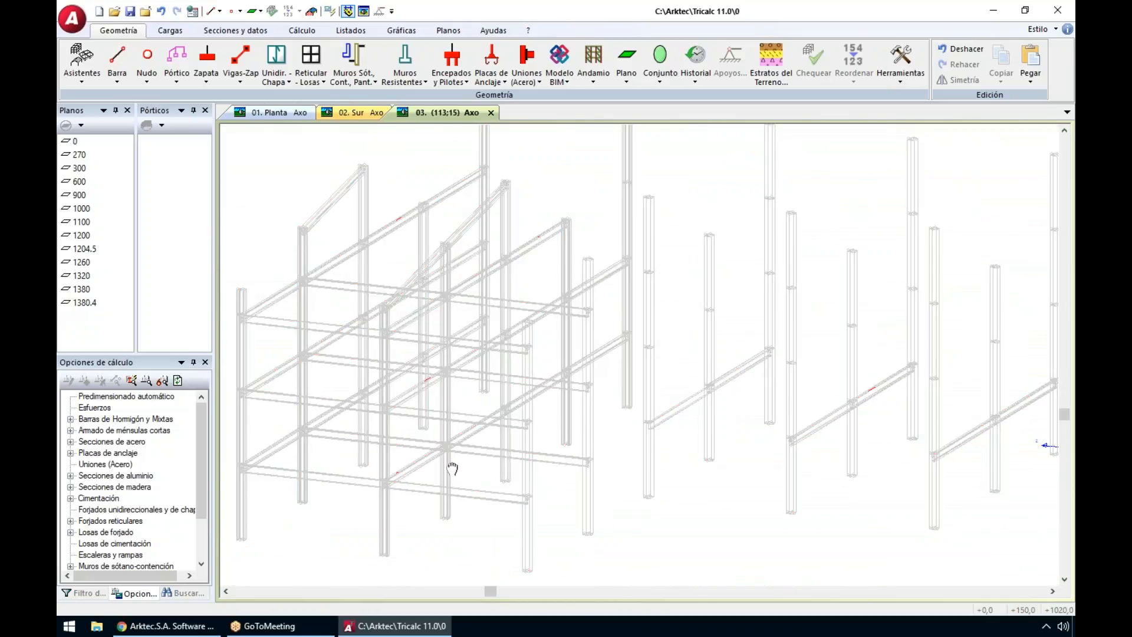
scroll(428, 497, up, 1)
scroll(455, 458, up, 1)
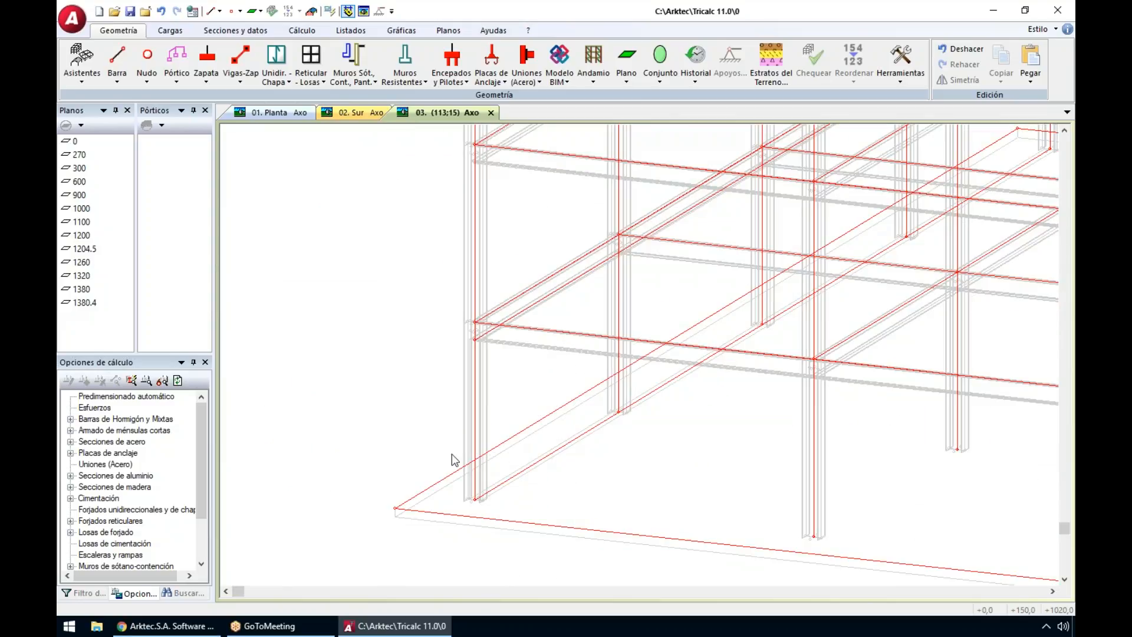
scroll(454, 458, up, 1)
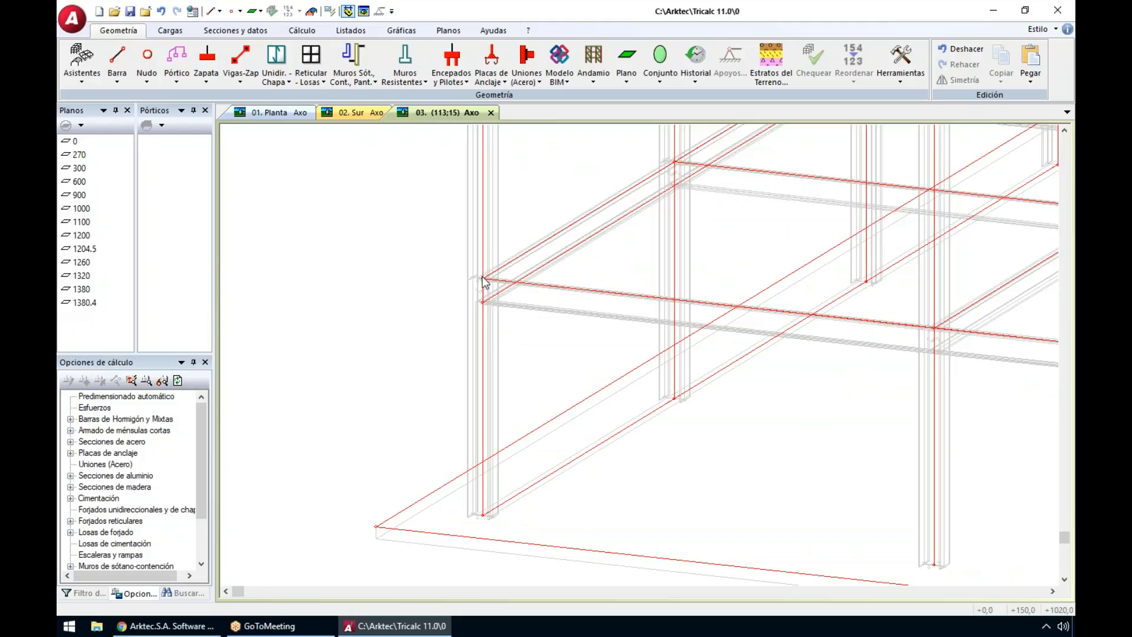
click(561, 79)
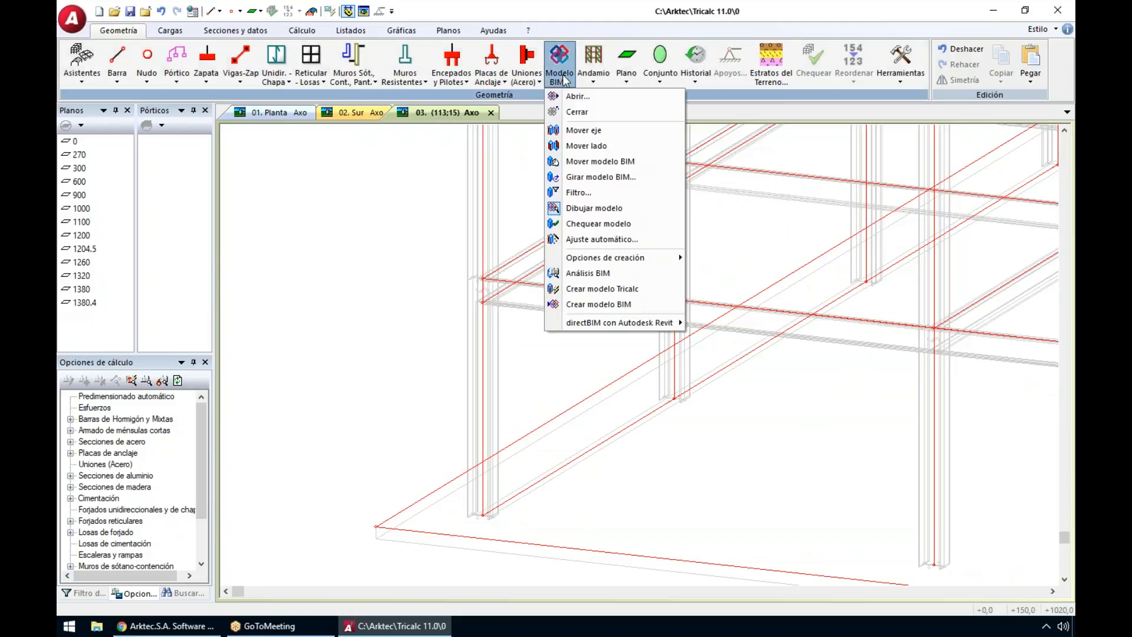
click(586, 146)
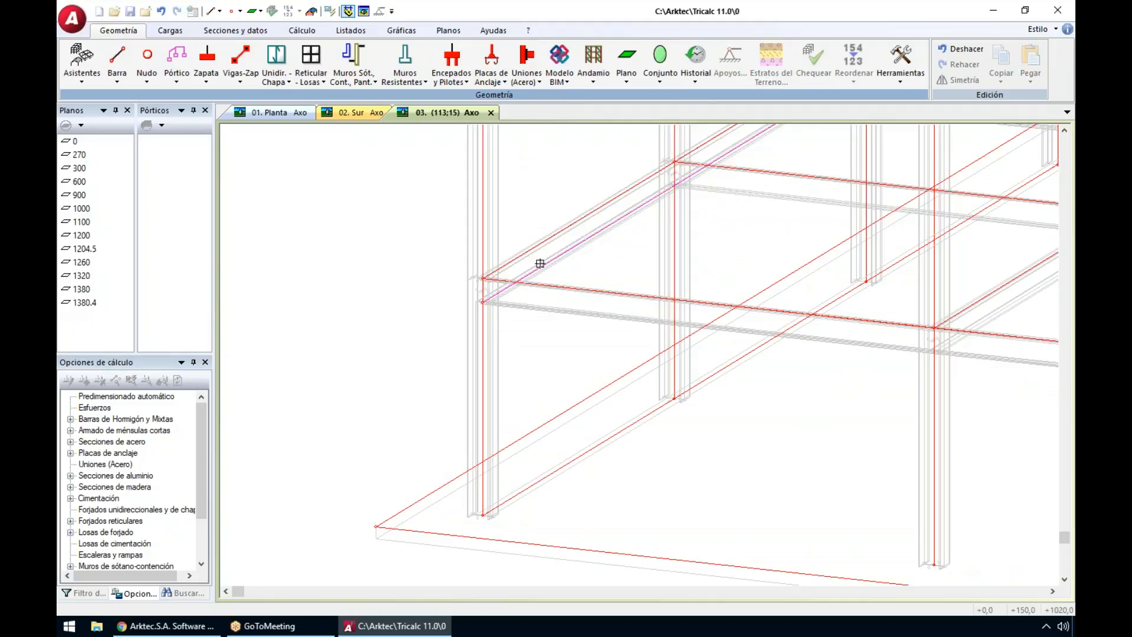
click(484, 279)
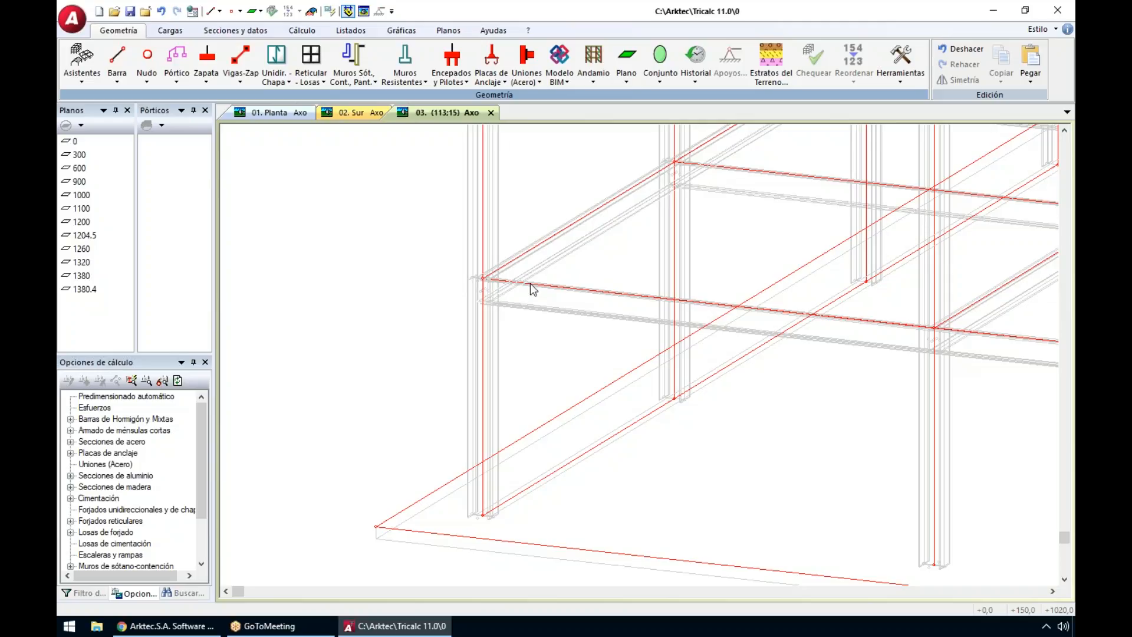
scroll(515, 284, down, 1)
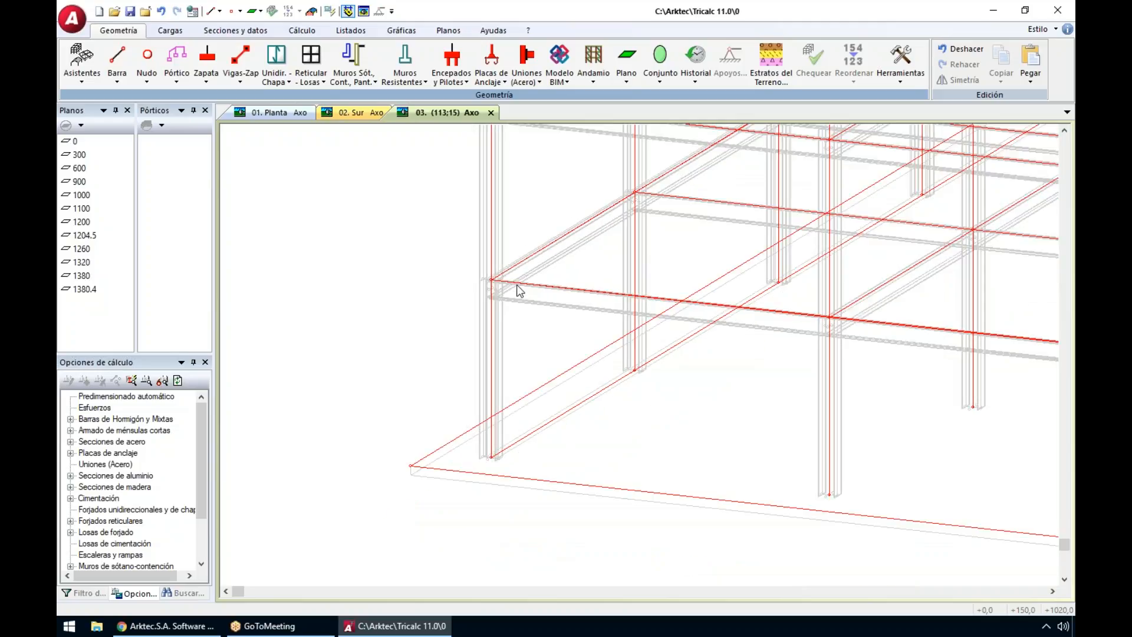
scroll(519, 289, down, 3)
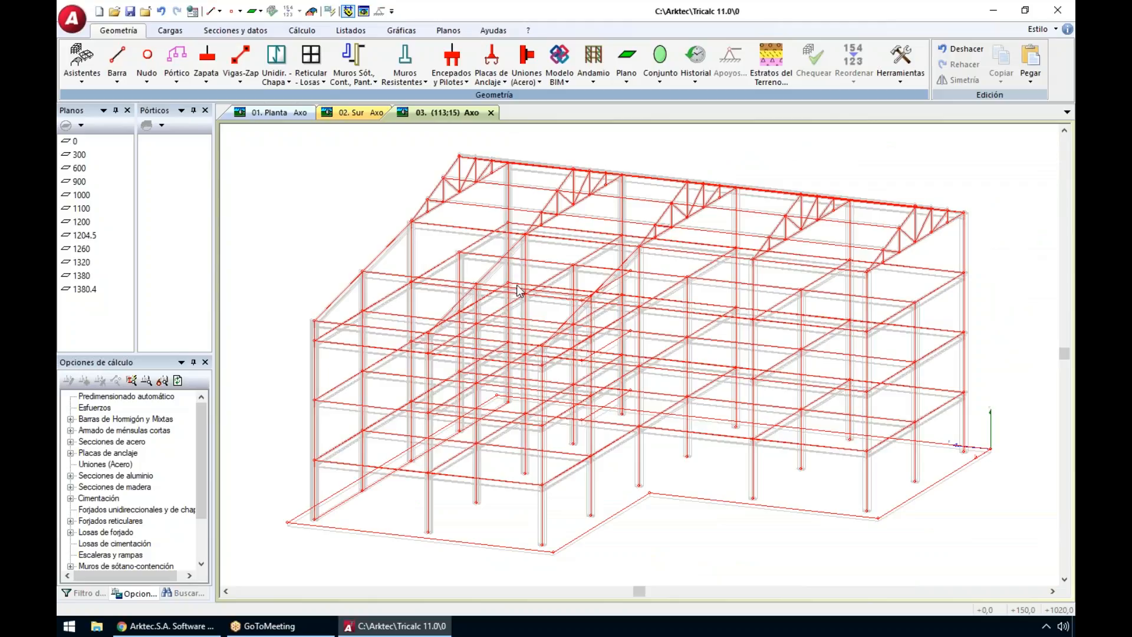
Step: Open the general creation options for one-way slabs (Forjado unidireccional) and bring up the selection of their data sheet
mouse_move(769, 412)
middle_down()
mouse_move(745, 400)
mouse_move(673, 423)
middle_up()
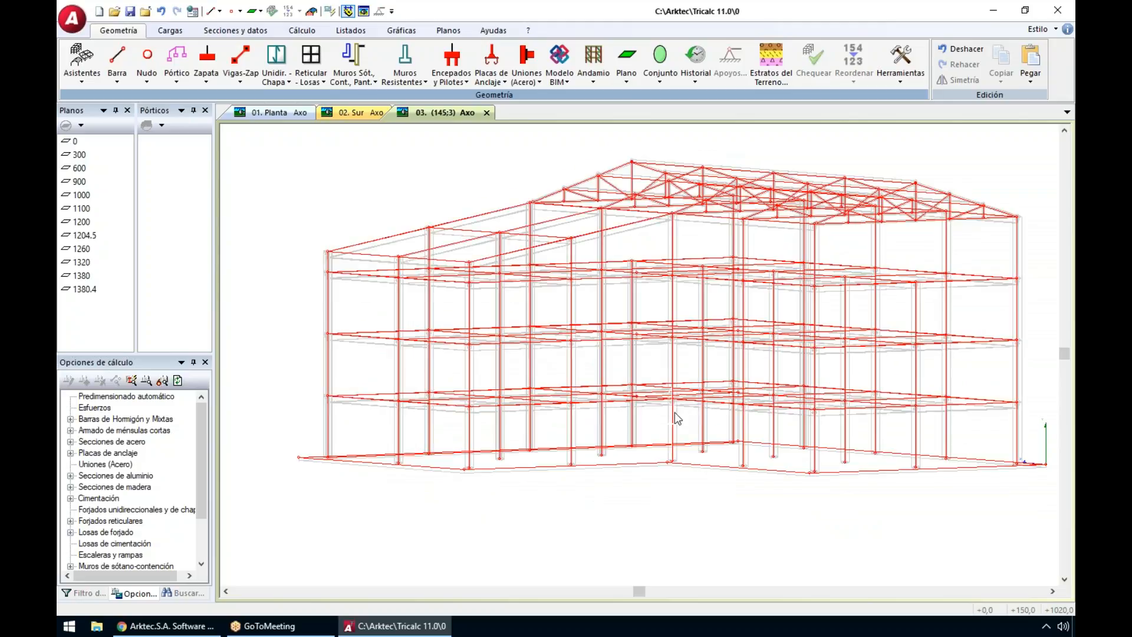
click(558, 66)
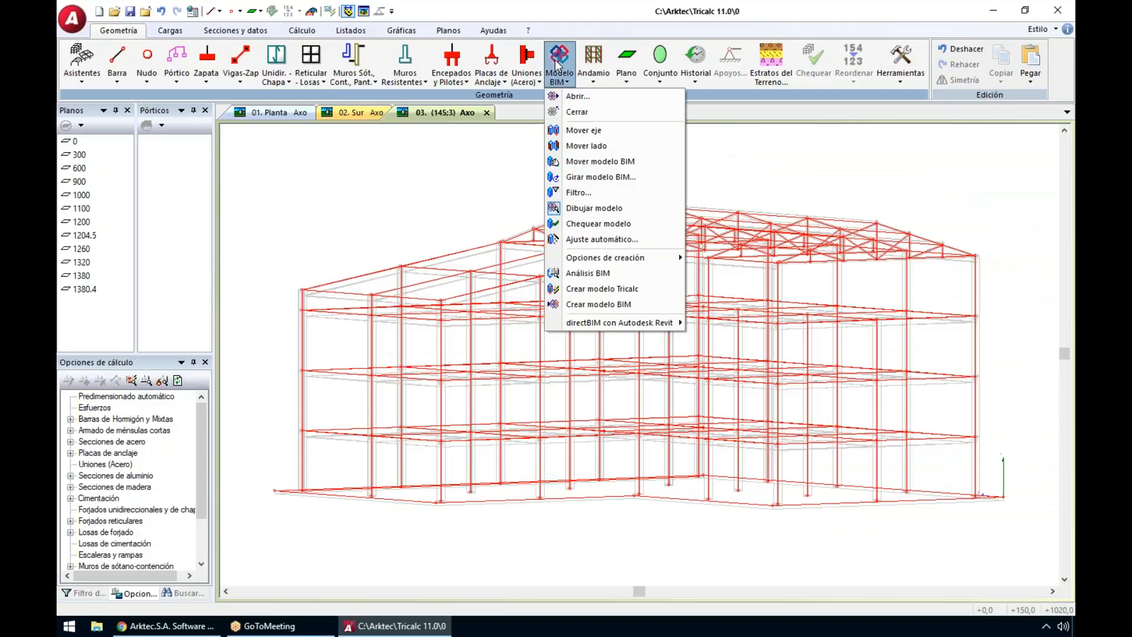
mouse_move(666, 257)
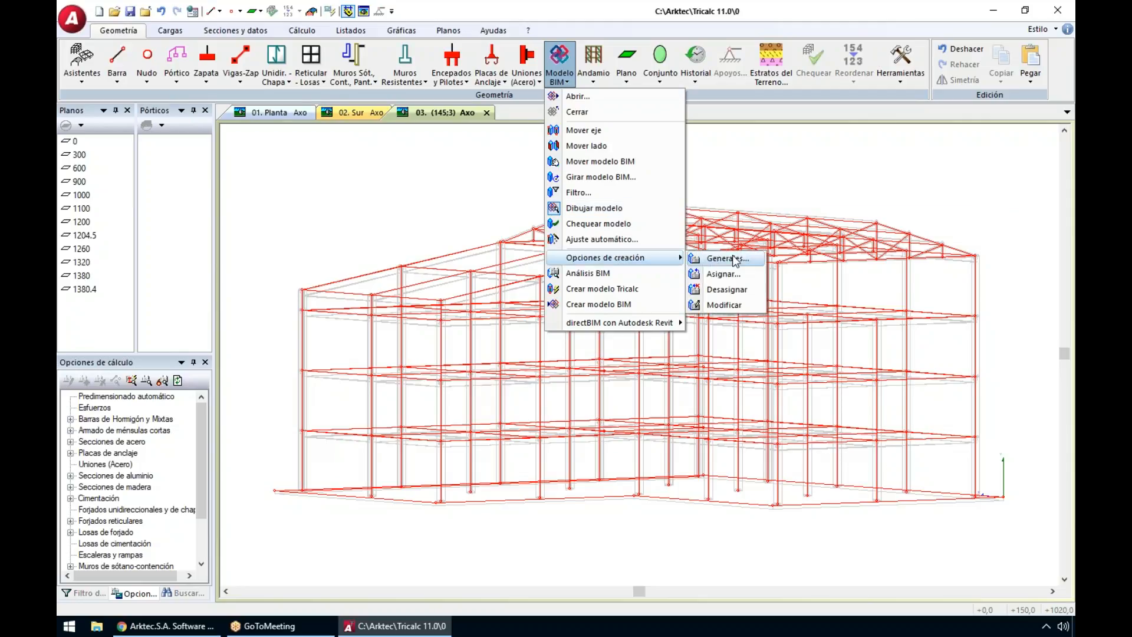
click(734, 262)
click(541, 200)
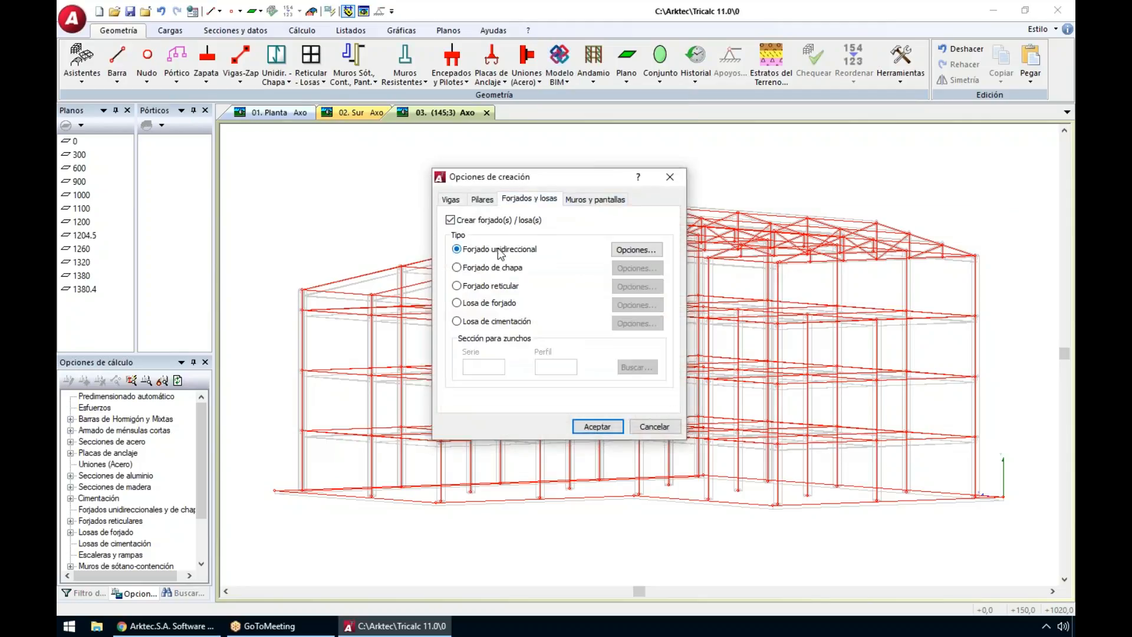
click(614, 250)
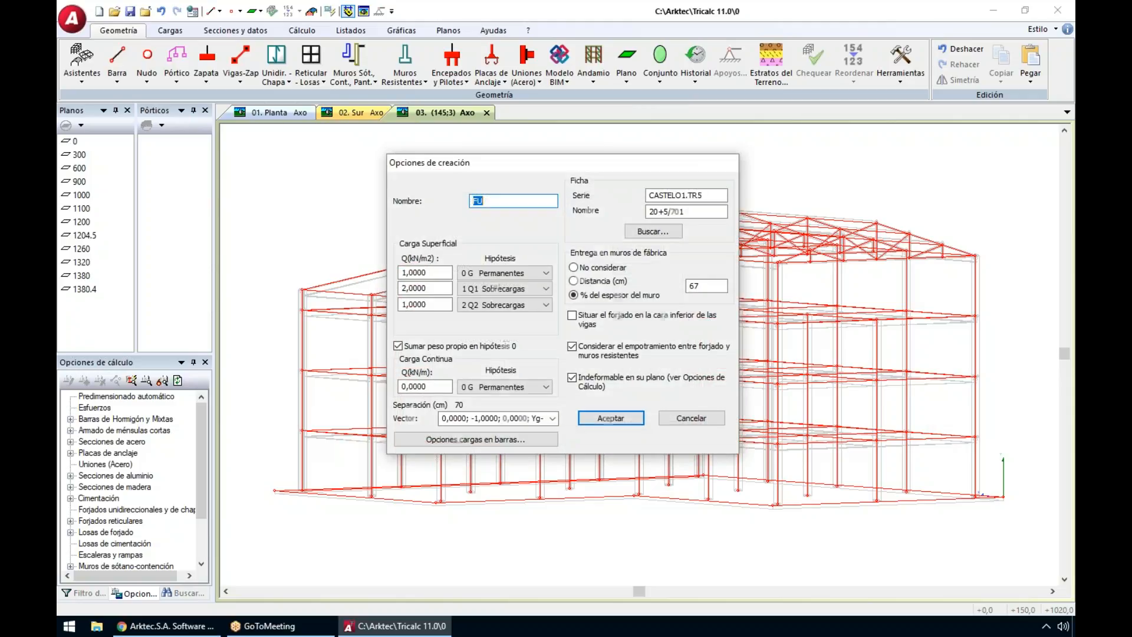
key(Tab)
key(Tab)
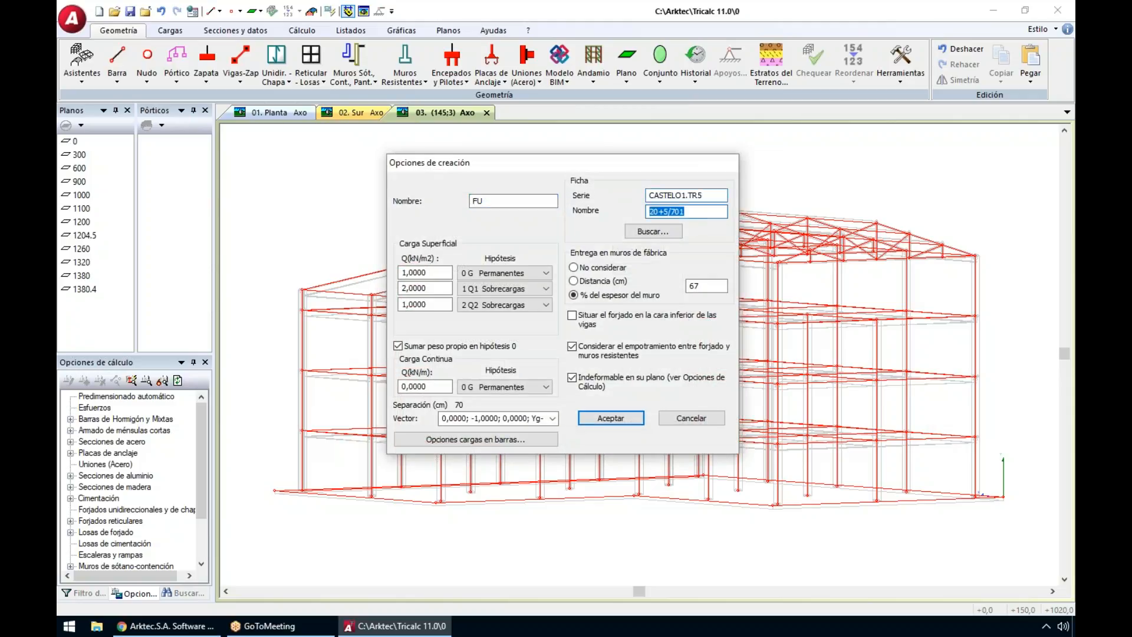
click(672, 231)
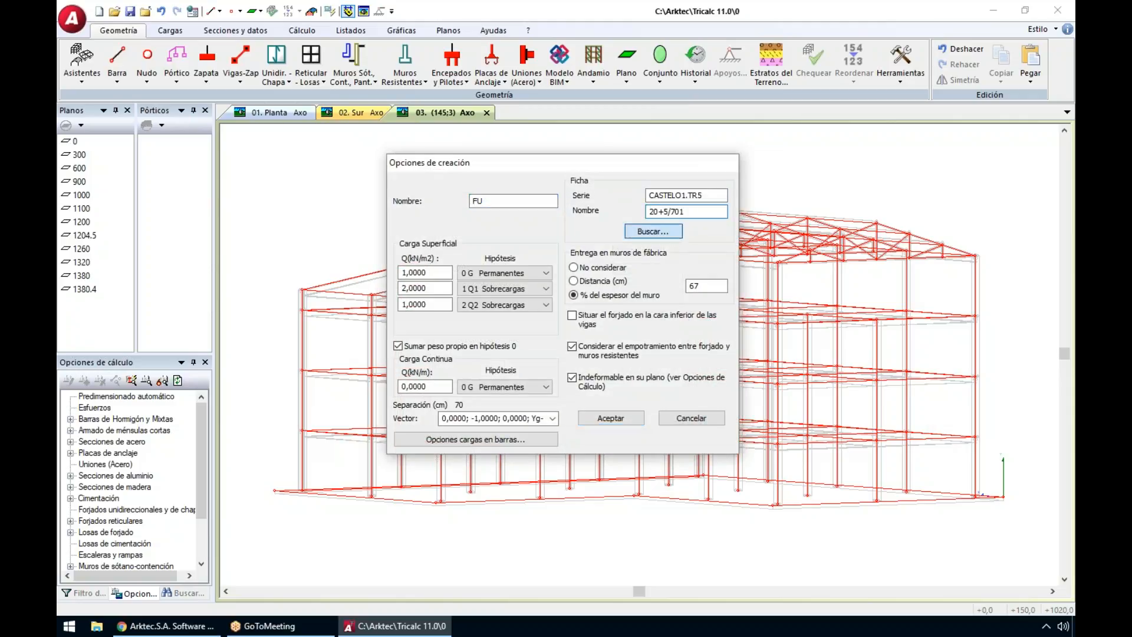
Step: Browse the available slab data sheets among prestressed, in-situ and reinforced joists, precast planks and hollow-core slabs such as CasteloA.tr5
click(525, 311)
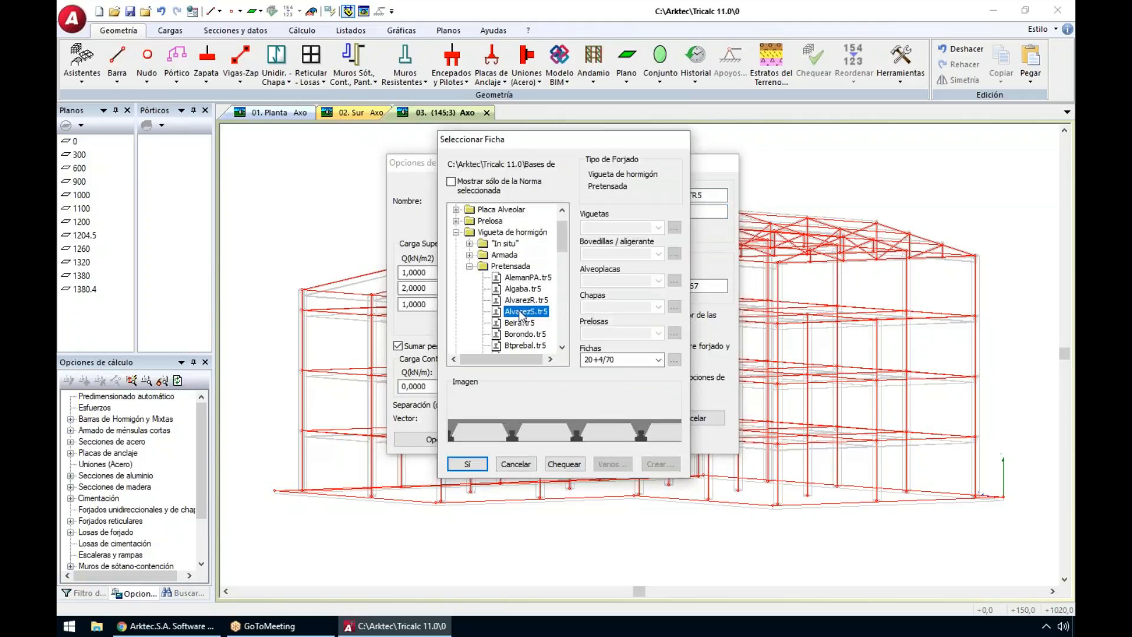
click(521, 289)
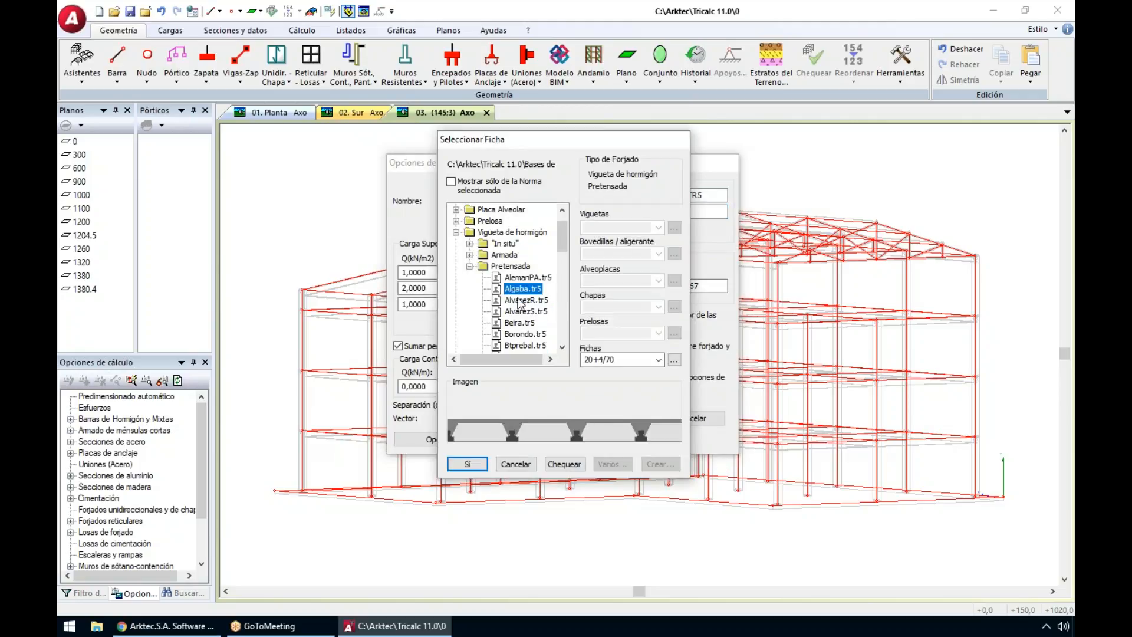
click(469, 244)
click(519, 266)
click(470, 277)
click(515, 289)
scroll(508, 278, up, 2)
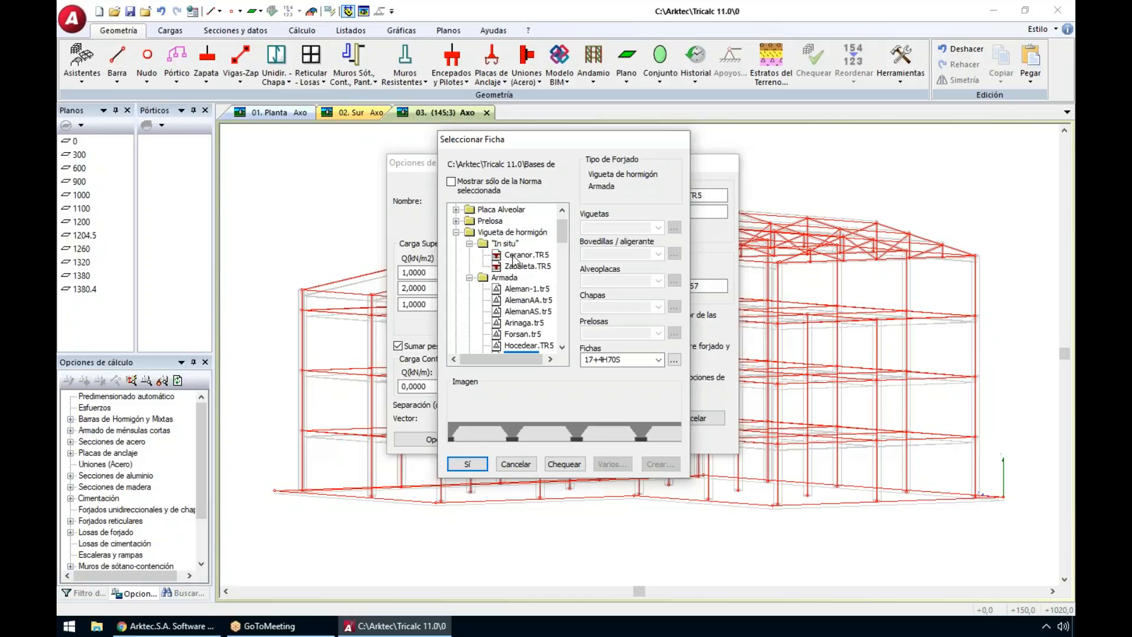
click(456, 221)
click(455, 209)
click(498, 233)
click(513, 289)
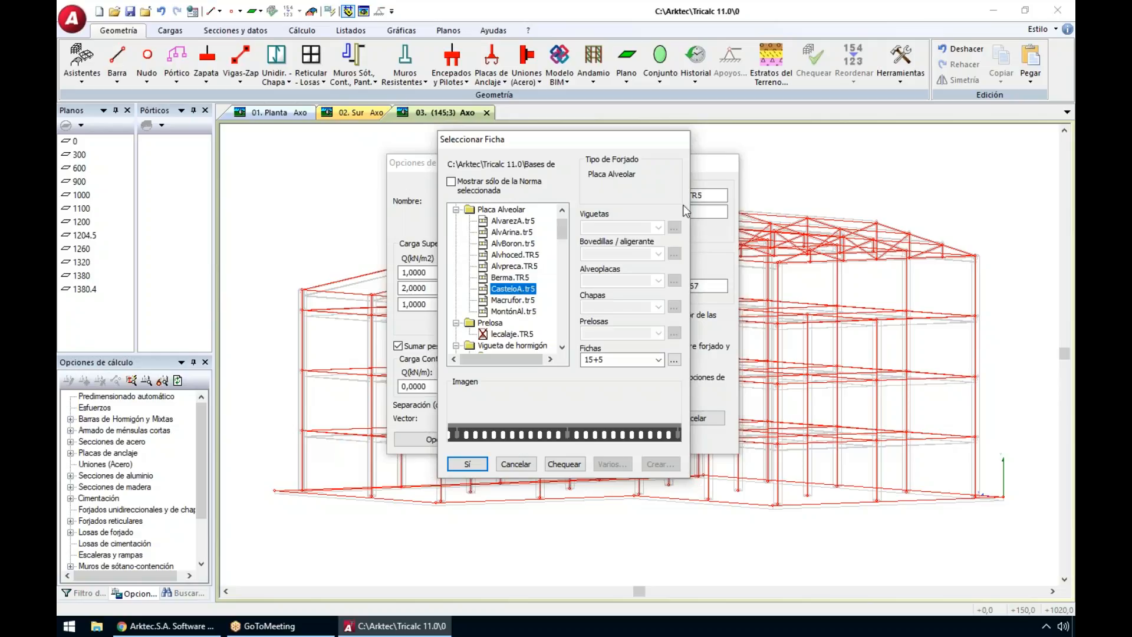
key(Return)
Step: Review the one-way slab's surface loads per load case and accept the general creation options
drag(439, 273, 357, 270)
drag(446, 289, 333, 293)
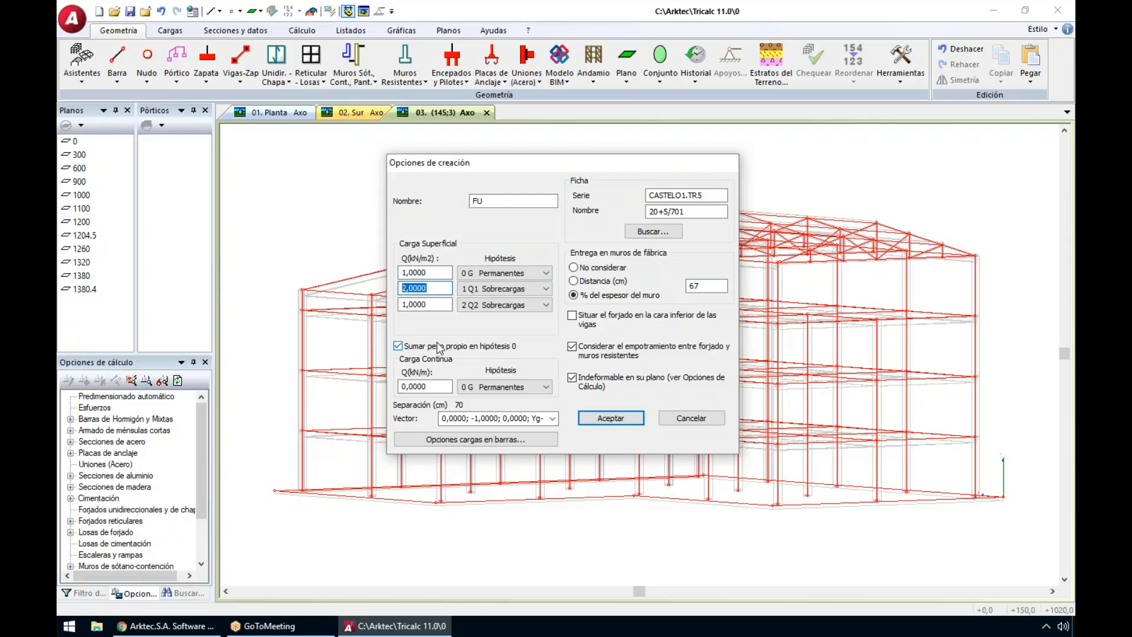
drag(448, 273, 361, 273)
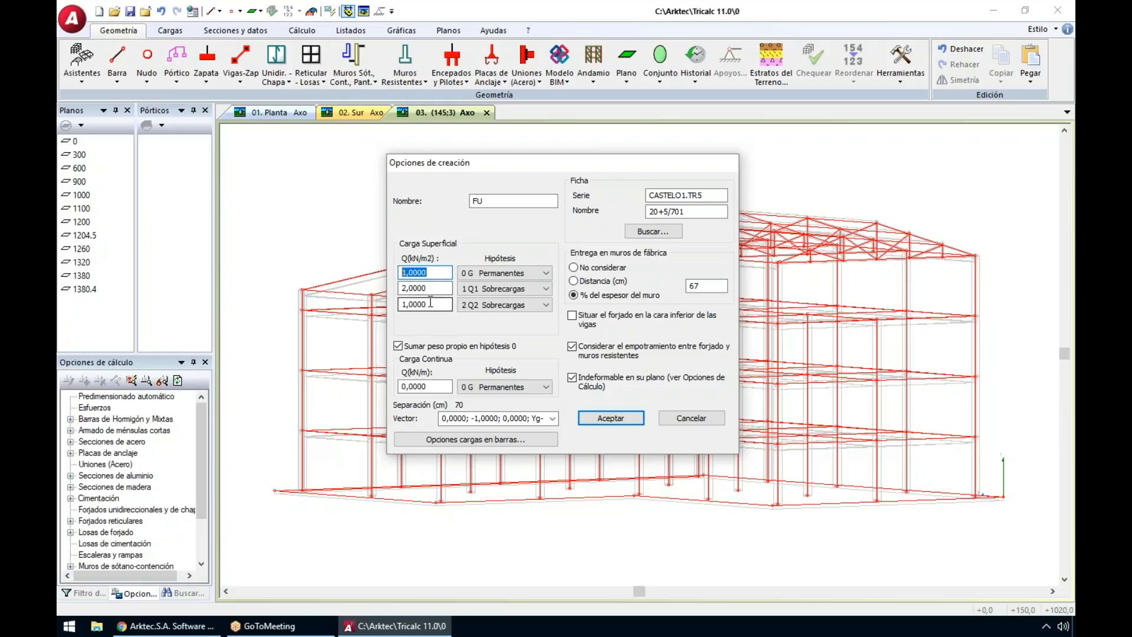
click(607, 417)
click(606, 425)
Step: Assign the particular creation option Losa de cimentación to the ground-level slab by enclosing it in a selection window
click(559, 68)
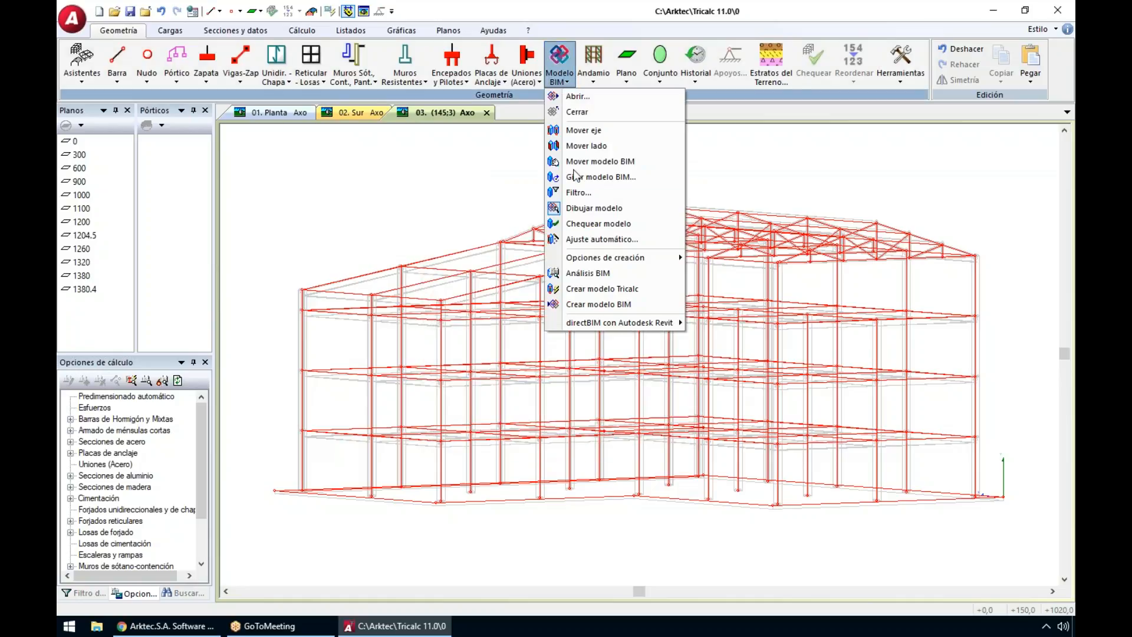
mouse_move(611, 258)
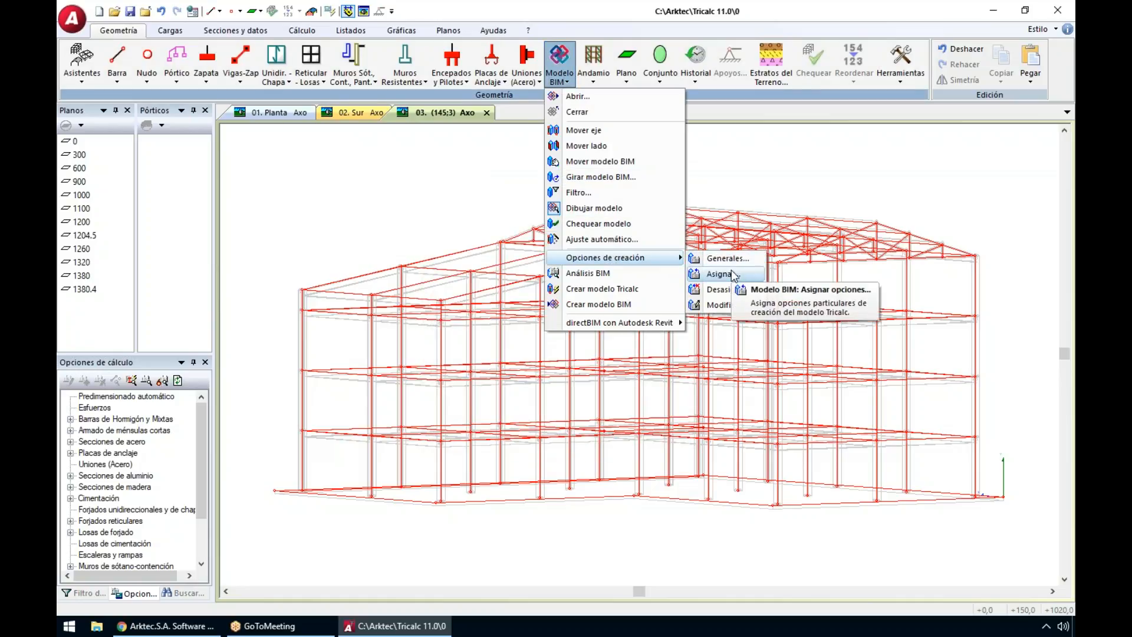
click(733, 275)
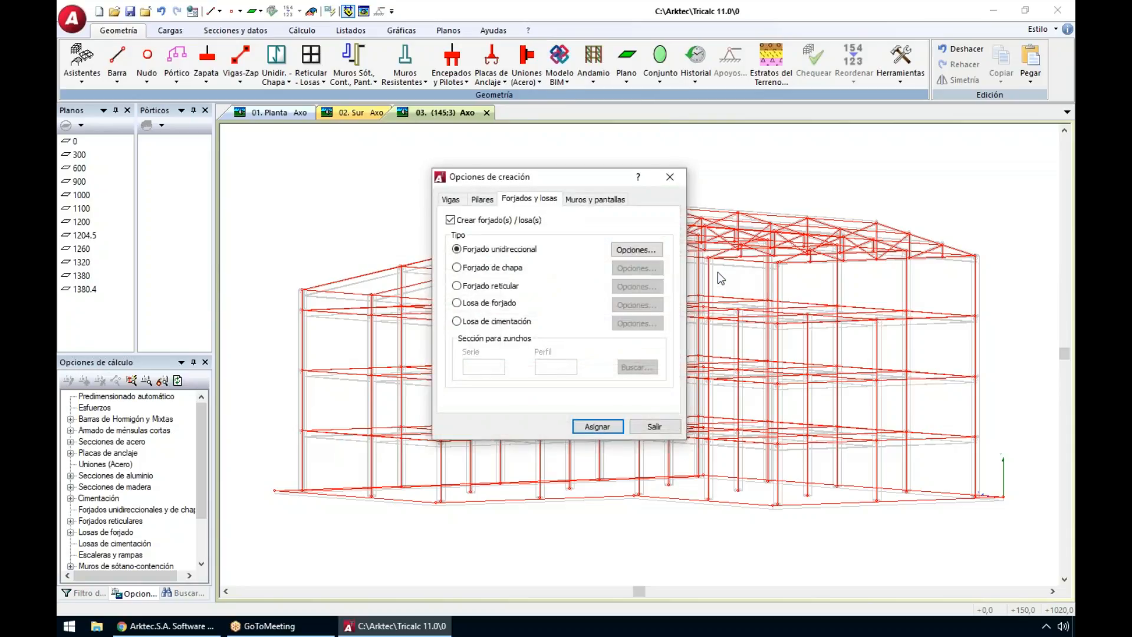
click(483, 322)
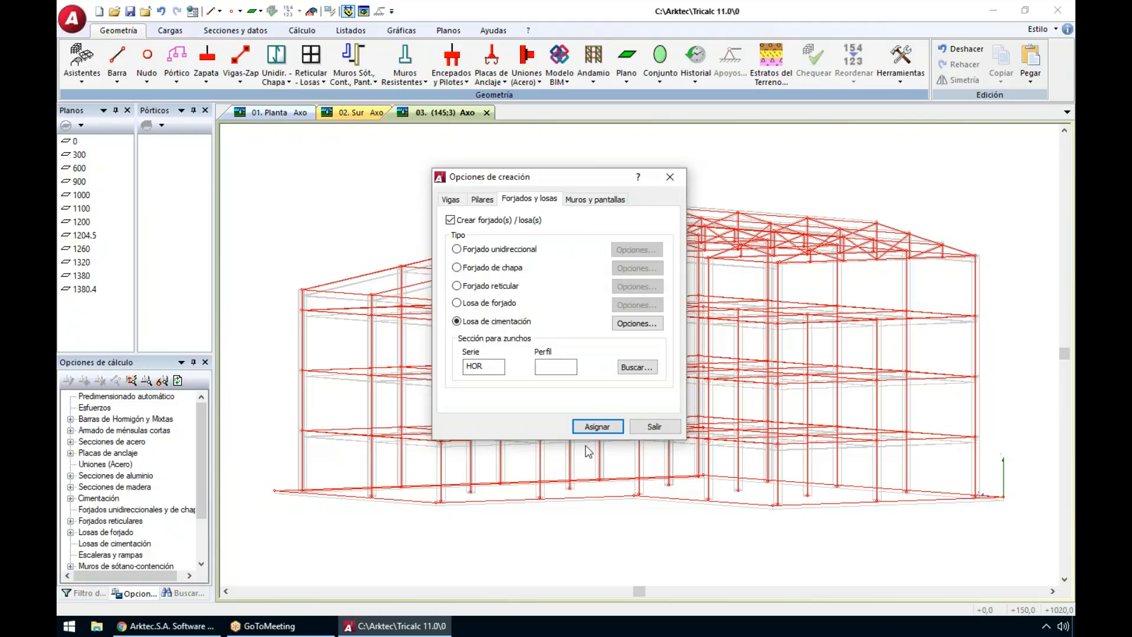
click(597, 426)
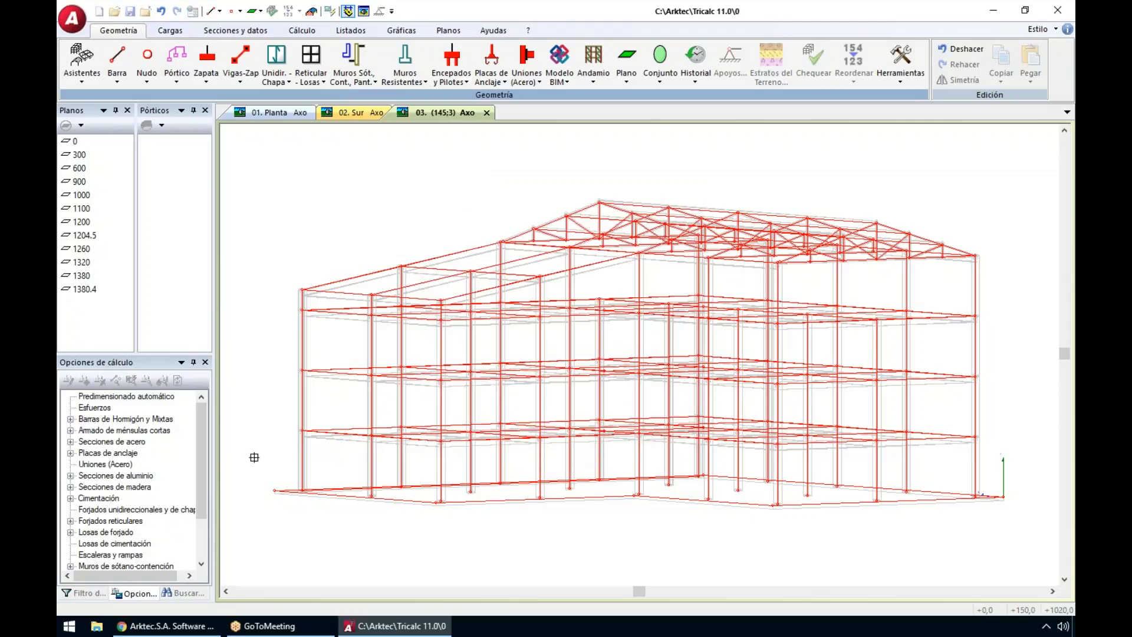
click(242, 459)
click(1012, 538)
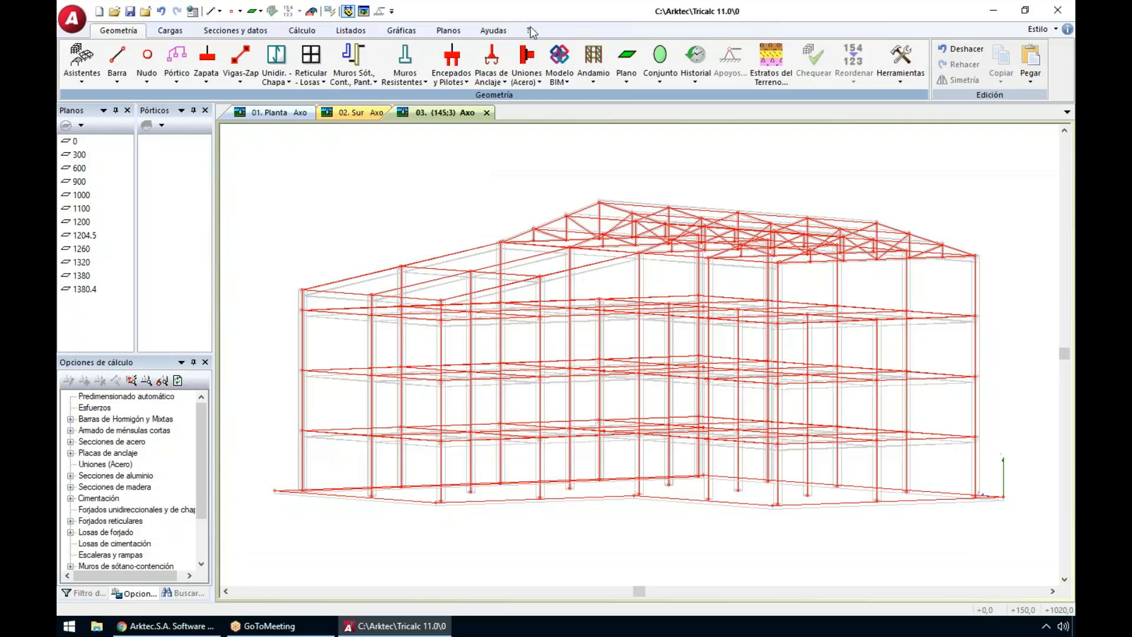
Step: Create the Tricalc model from the BIM model without calculating the slabs' bar loads, and store a copy in the geometry history
click(560, 78)
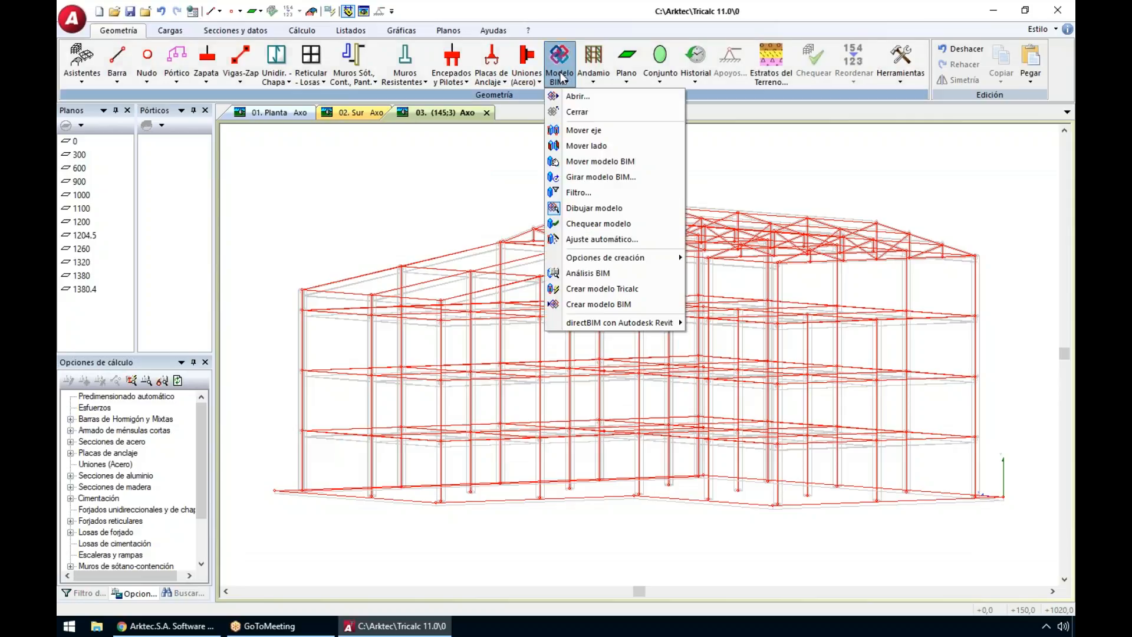
click(635, 289)
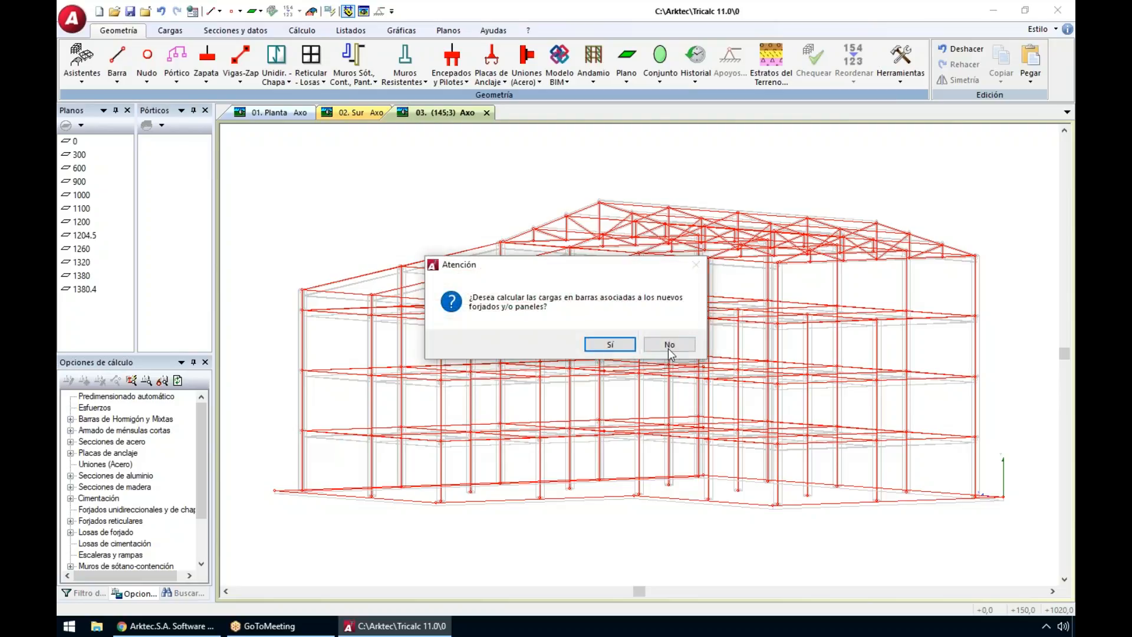
click(675, 346)
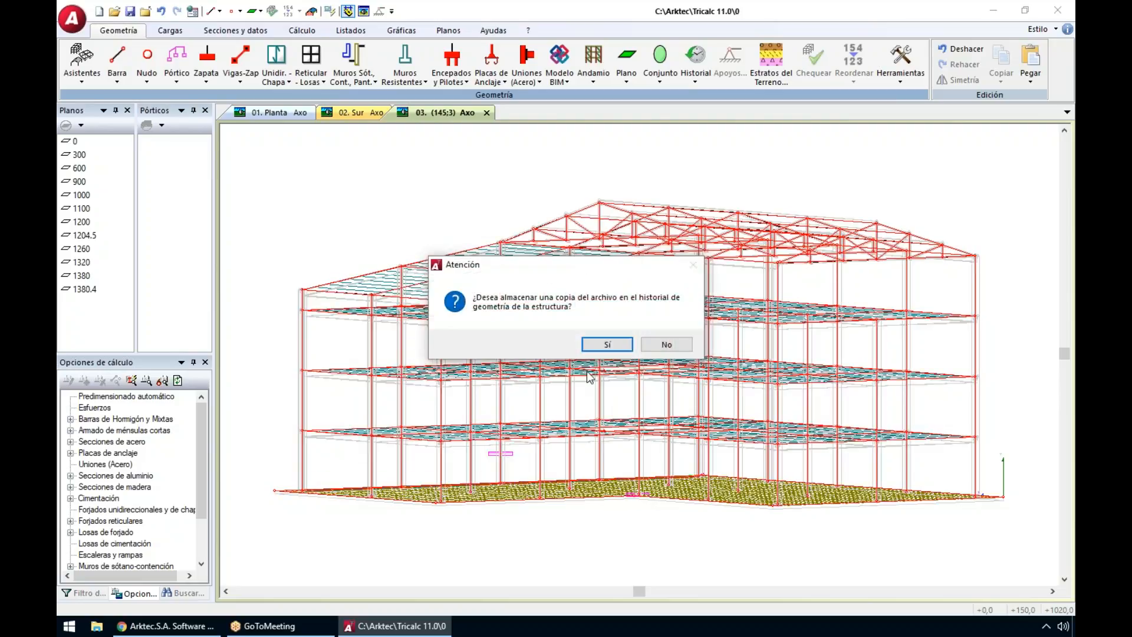
click(607, 344)
Step: Turn off the drawing of the BIM model and inspect the created structure in a rendered view
shift+middle_drag(592, 416, 270, 503)
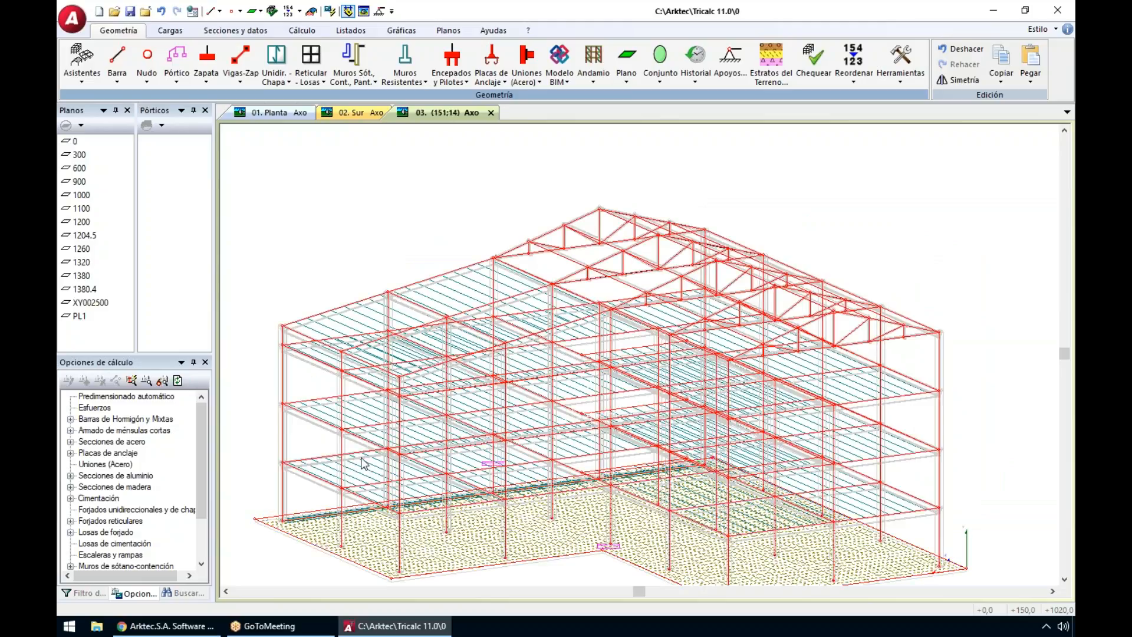
click(559, 76)
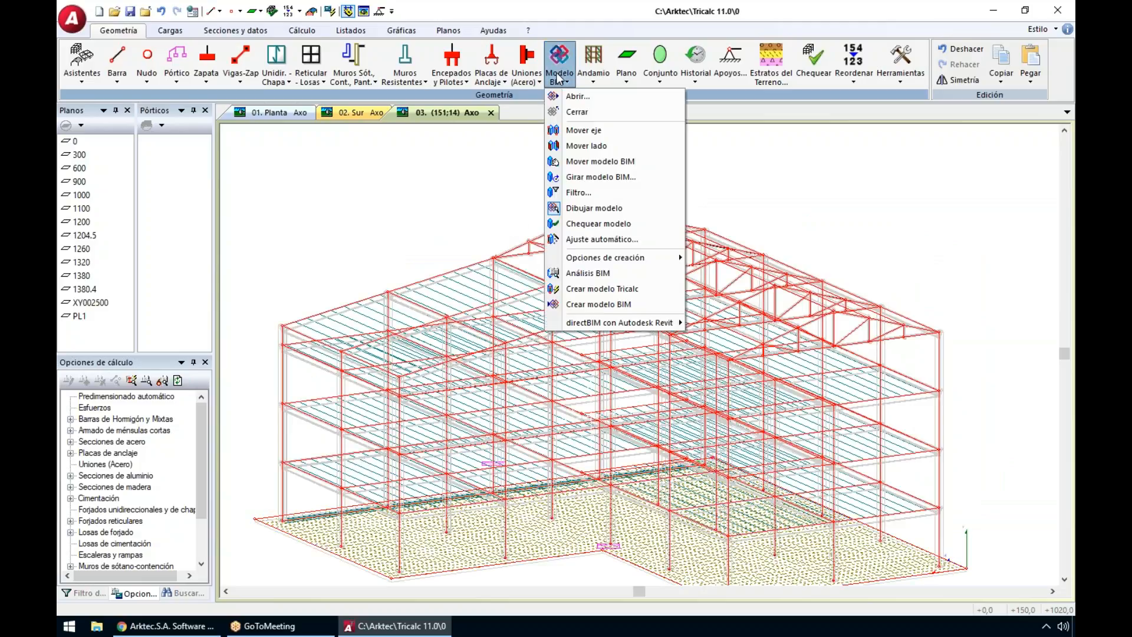
click(606, 209)
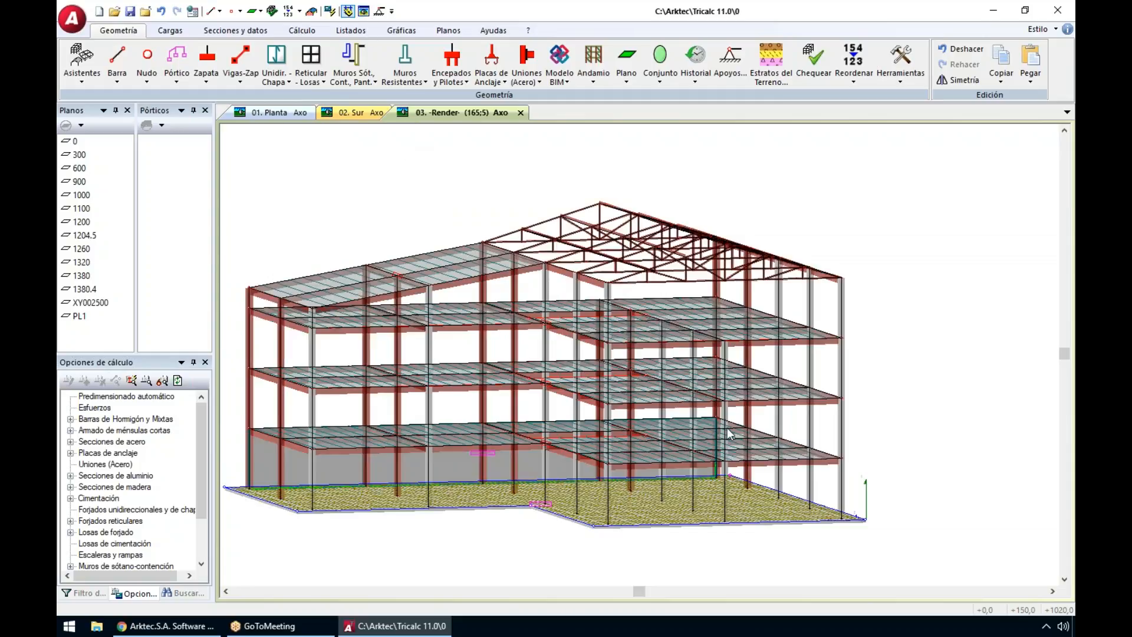
scroll(727, 427, up, 5)
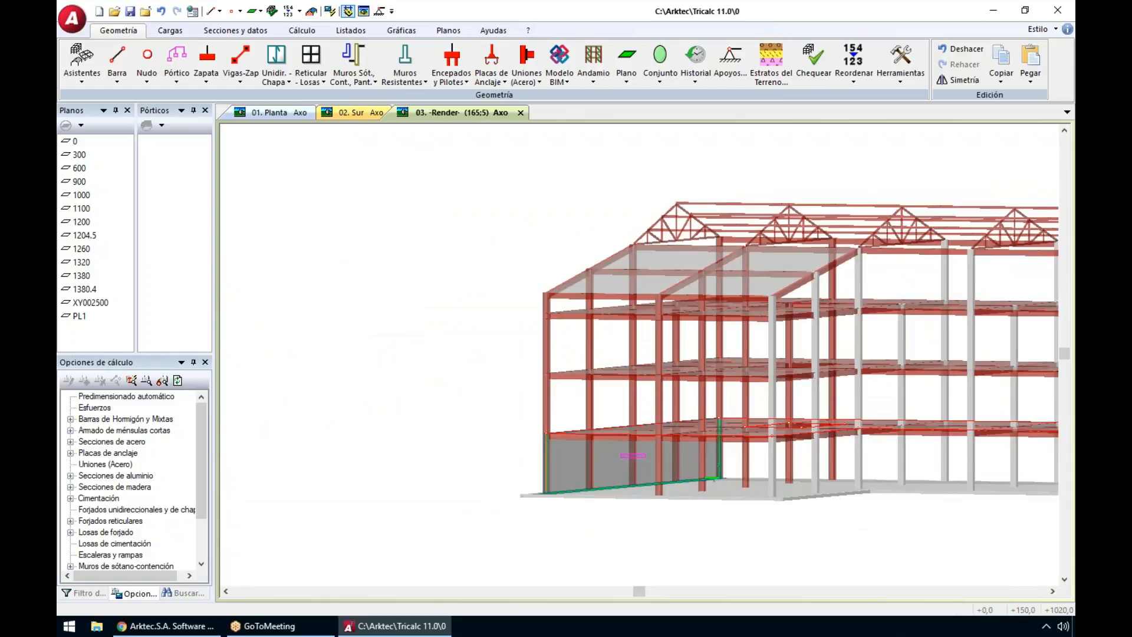
scroll(831, 389, up, 2)
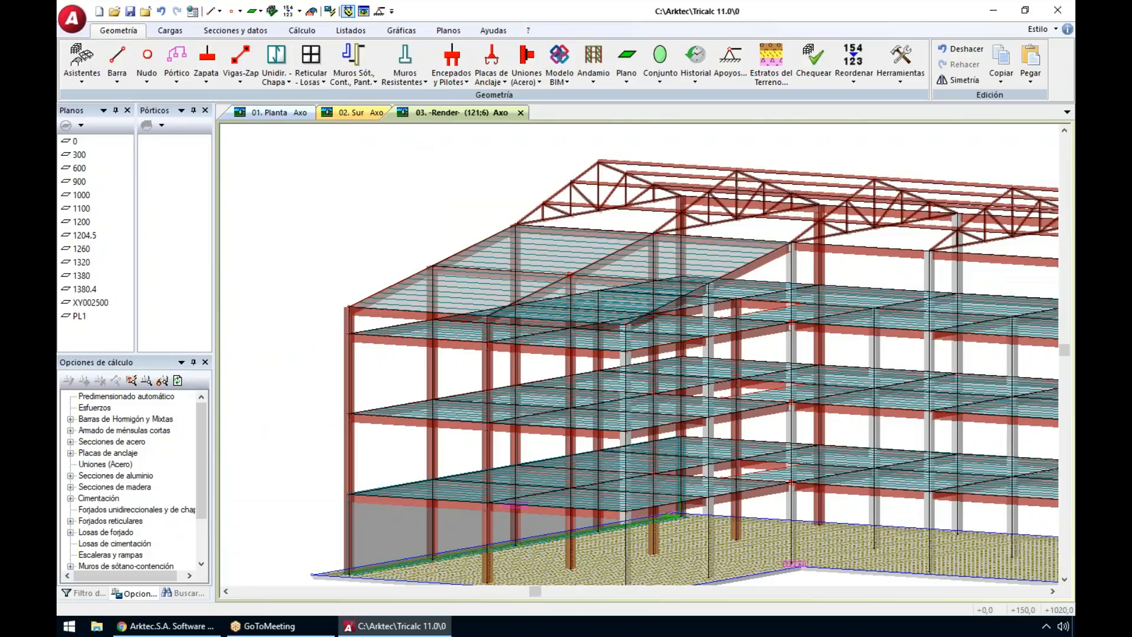
Step: Choose the solid timber profile 3.125x15 from the Madera > Maciza series AIA2 as the bar section to define
key(Home)
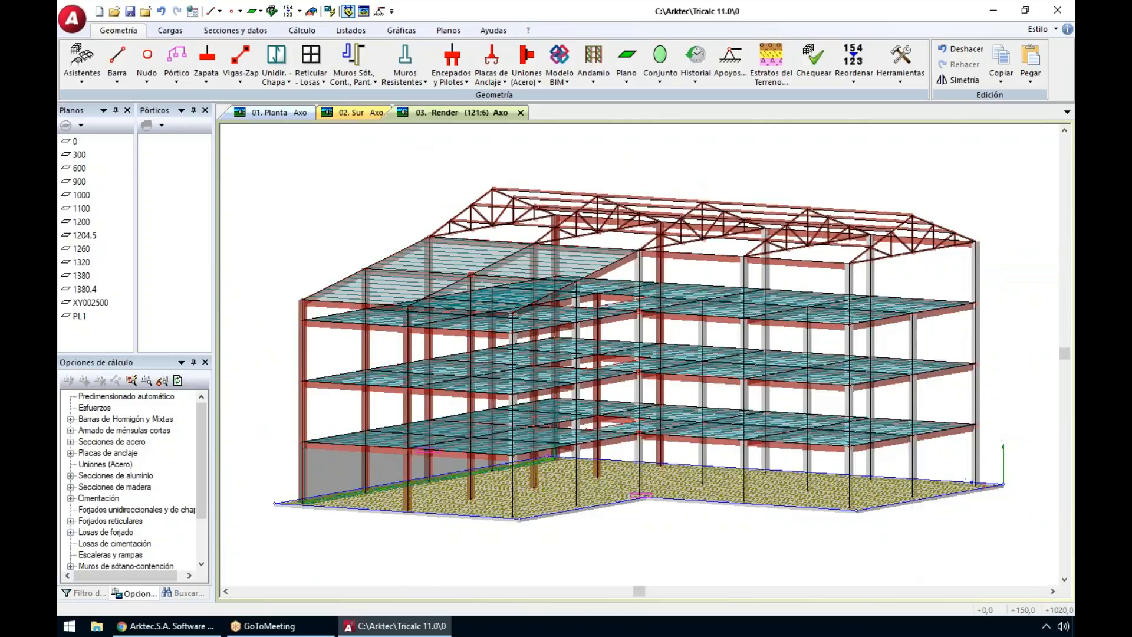
shift+middle_drag(726, 317, 695, 310)
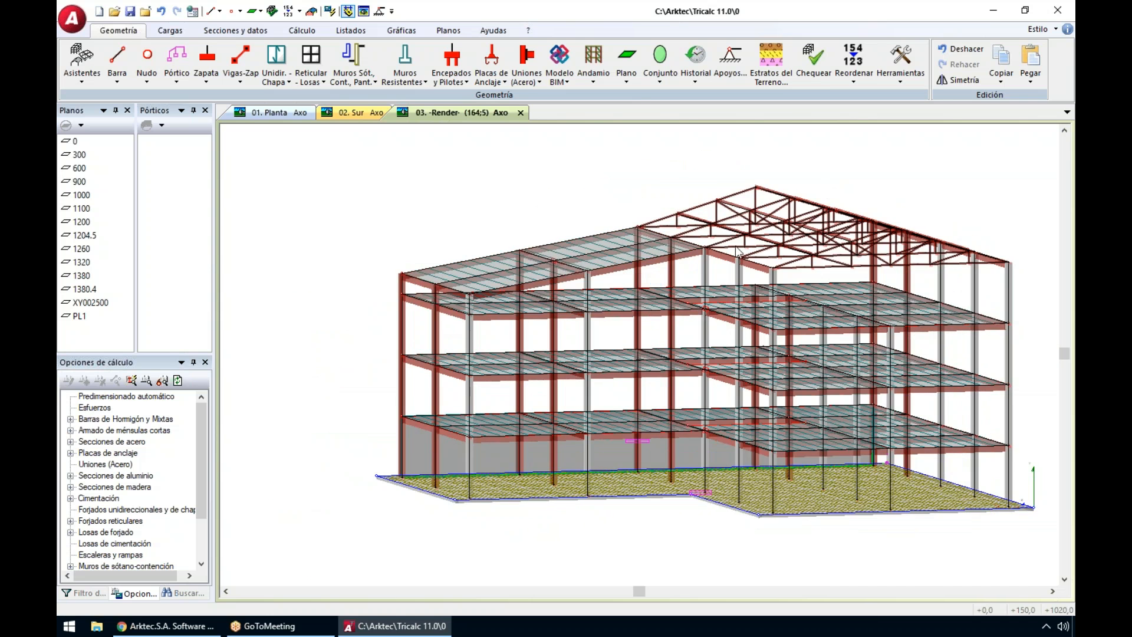
scroll(736, 251, up, 4)
mouse_move(732, 245)
shift+middle_down()
mouse_move(718, 243)
mouse_move(784, 268)
mouse_move(802, 248)
shift+middle_up()
scroll(781, 230, up, 3)
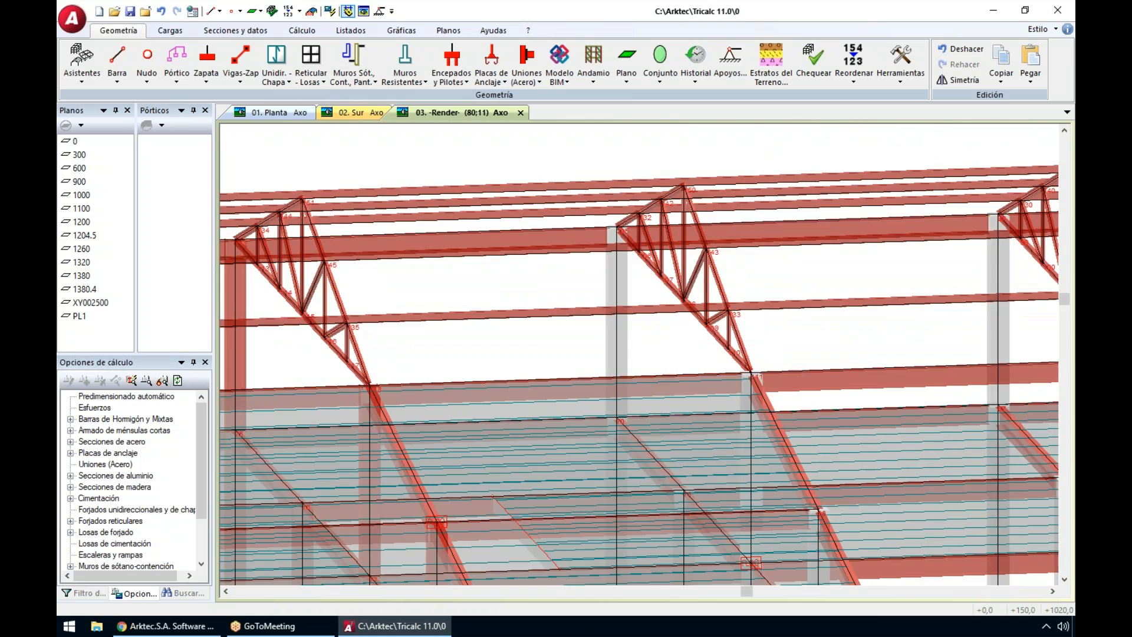
click(250, 32)
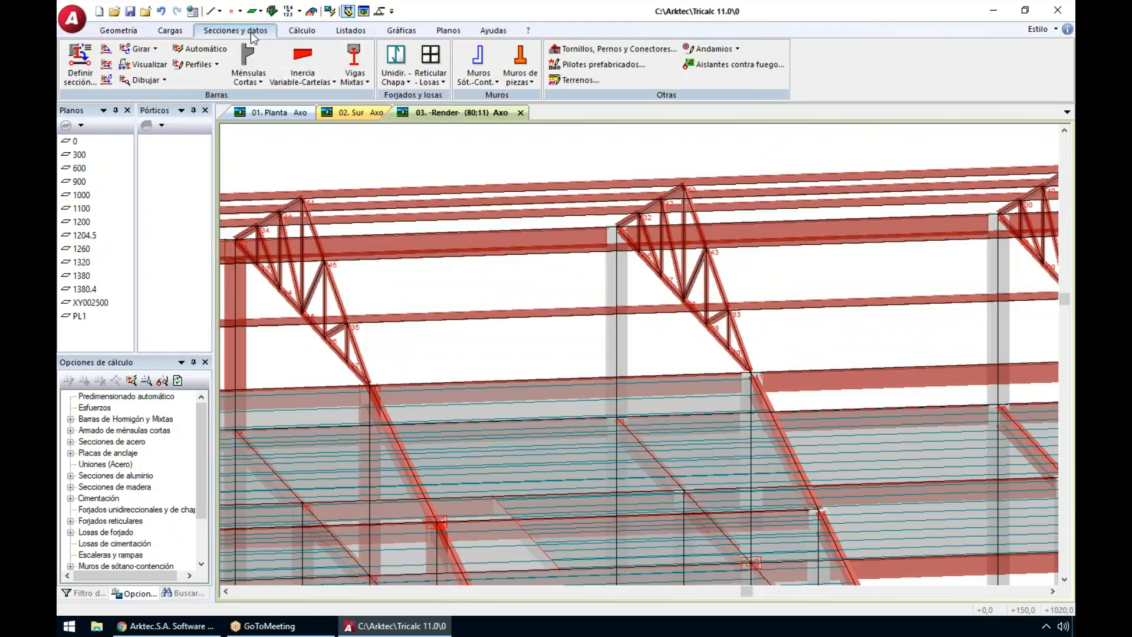
click(82, 73)
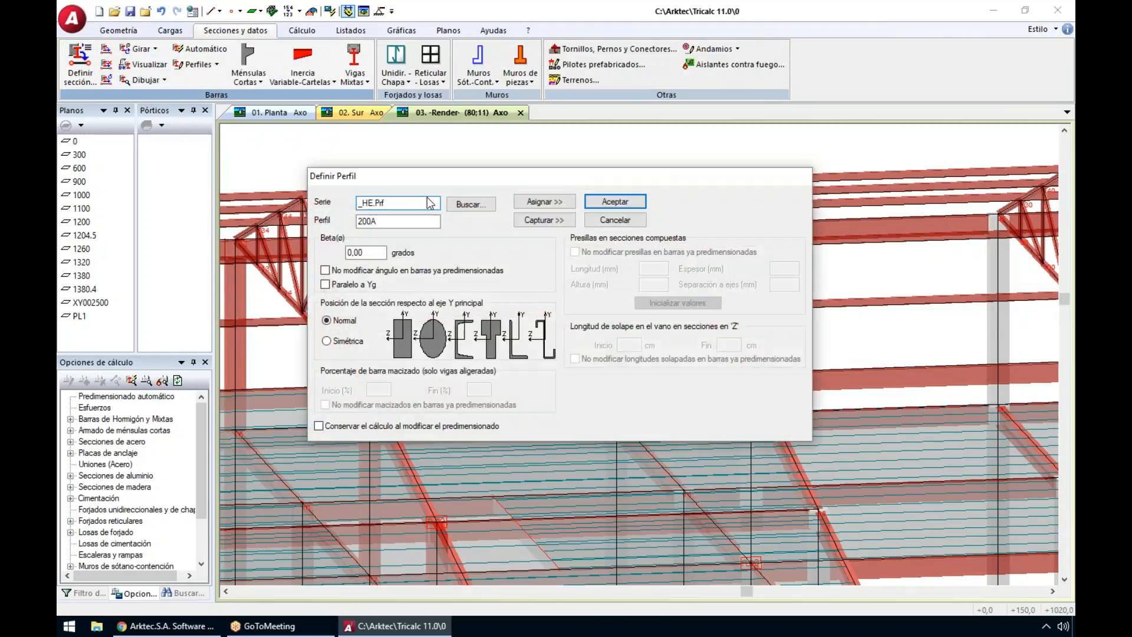
click(471, 204)
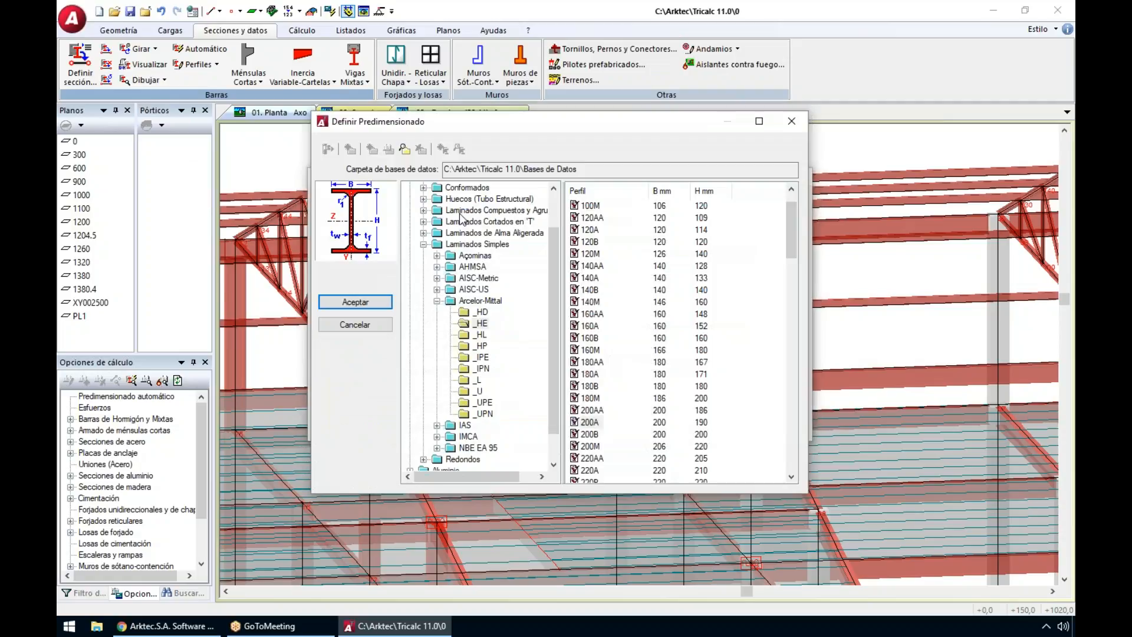
click(423, 289)
click(409, 335)
click(423, 358)
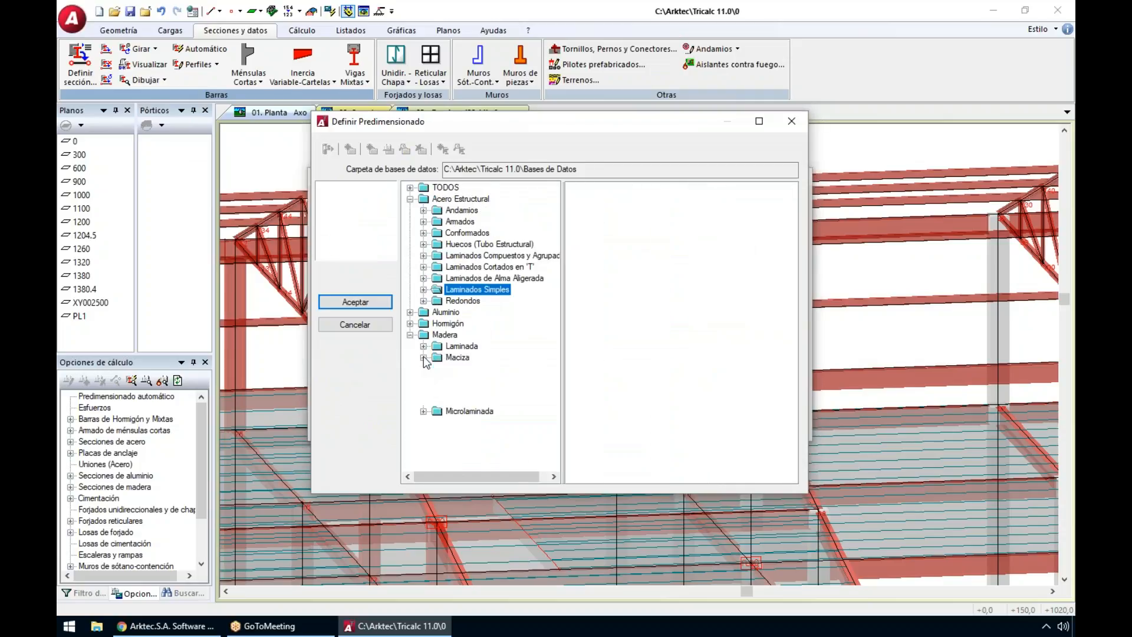
click(467, 370)
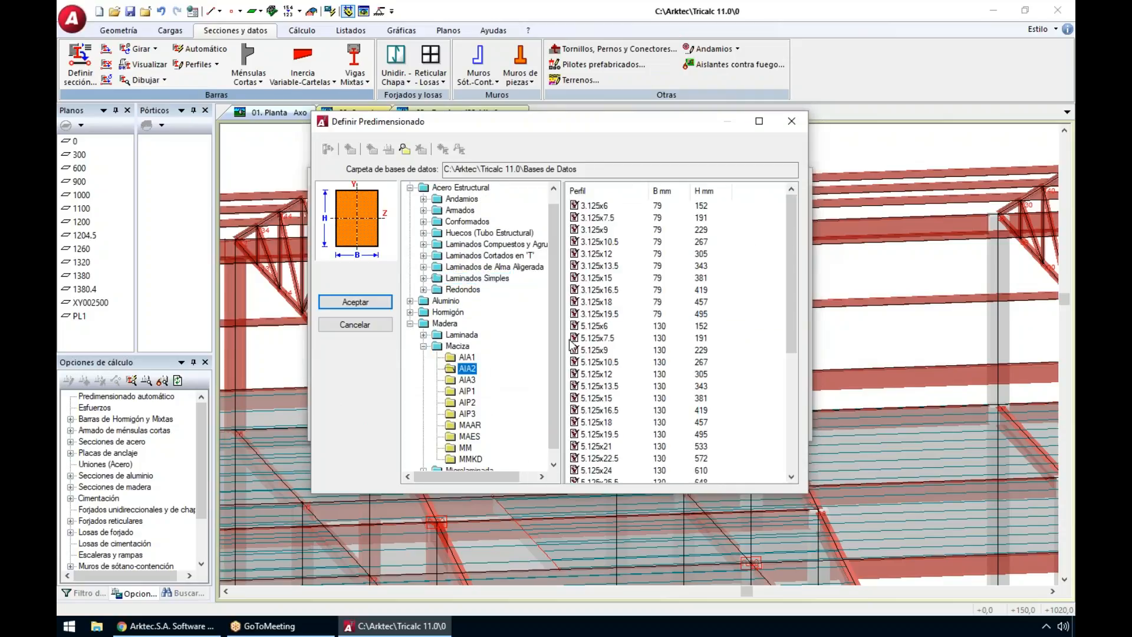
scroll(598, 410, down, 5)
scroll(618, 387, up, 5)
click(595, 279)
key(Return)
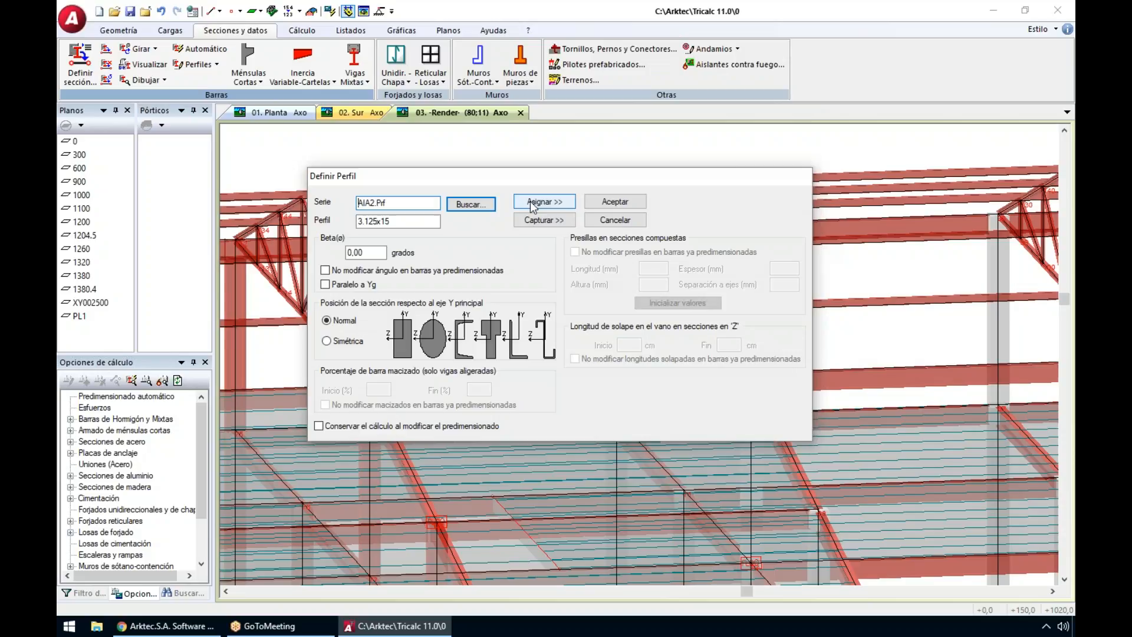
Step: Assign the chosen timber section to all bars of one interior roof truss by enclosing it in a selection window
click(537, 202)
drag(605, 154, 781, 392)
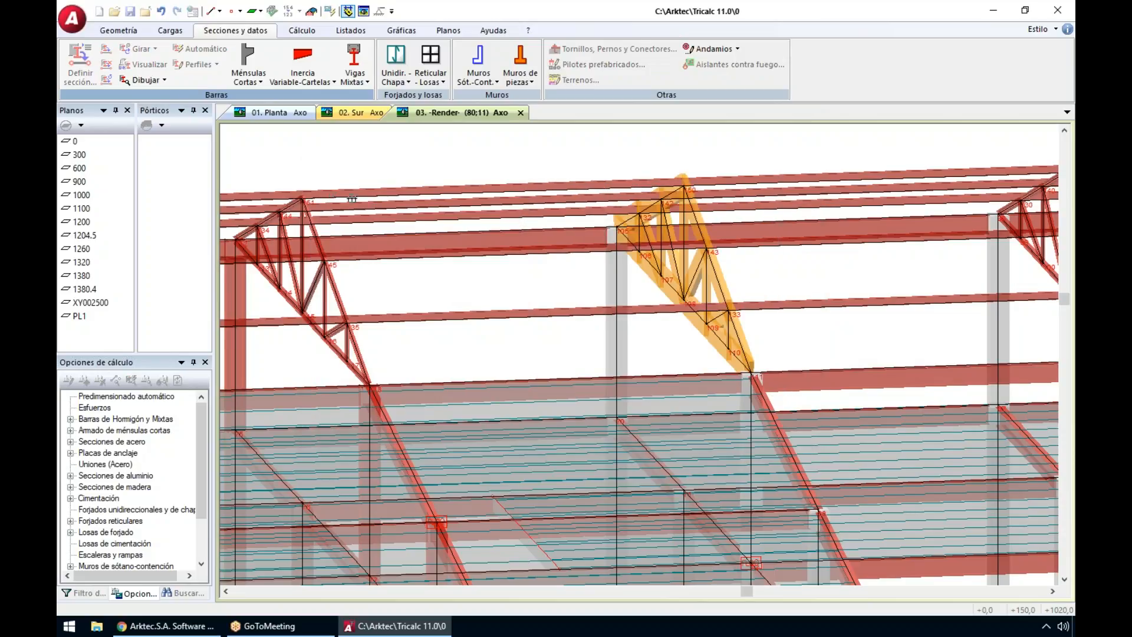
scroll(470, 218, down, 1)
scroll(371, 214, down, 1)
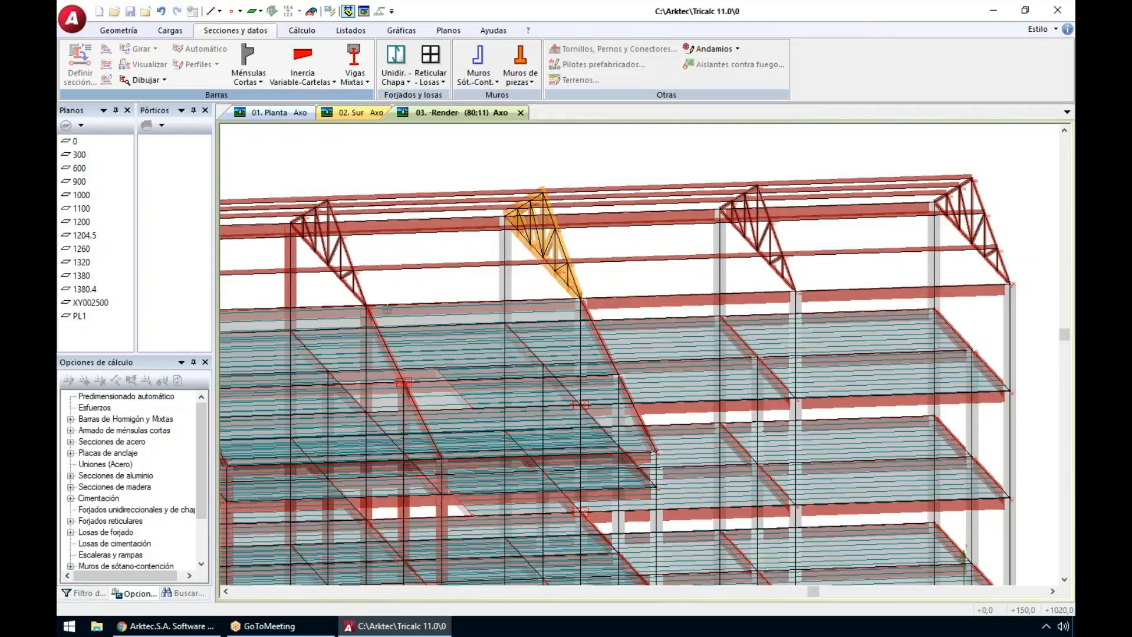
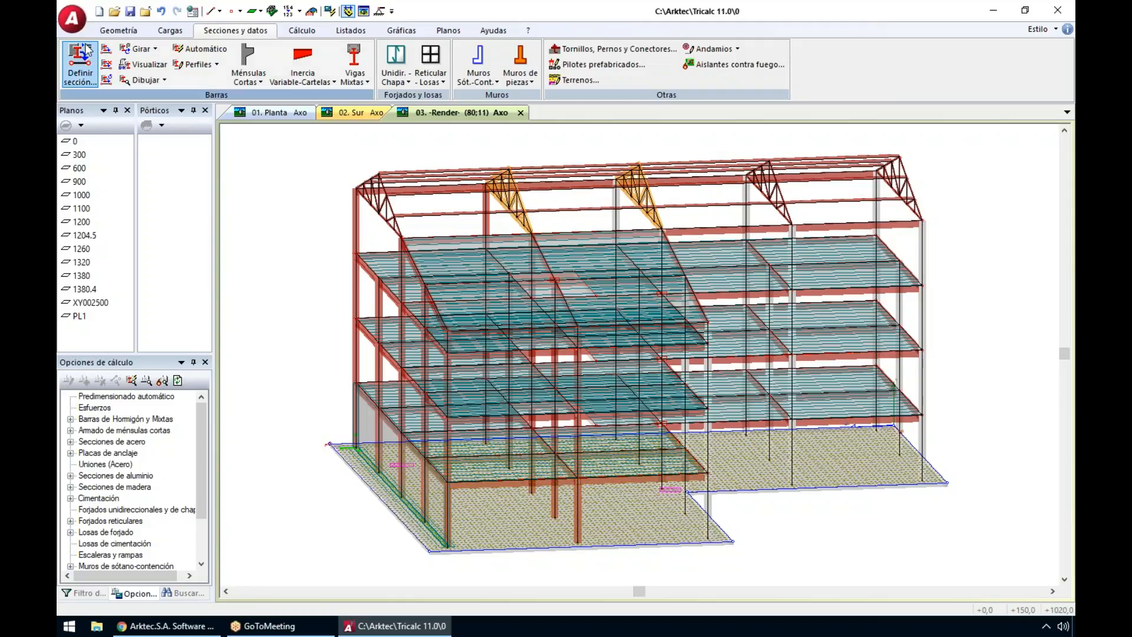
Step: Create a new structure named 2D with millimetre node precision, storing the changes made to Estructura
click(99, 12)
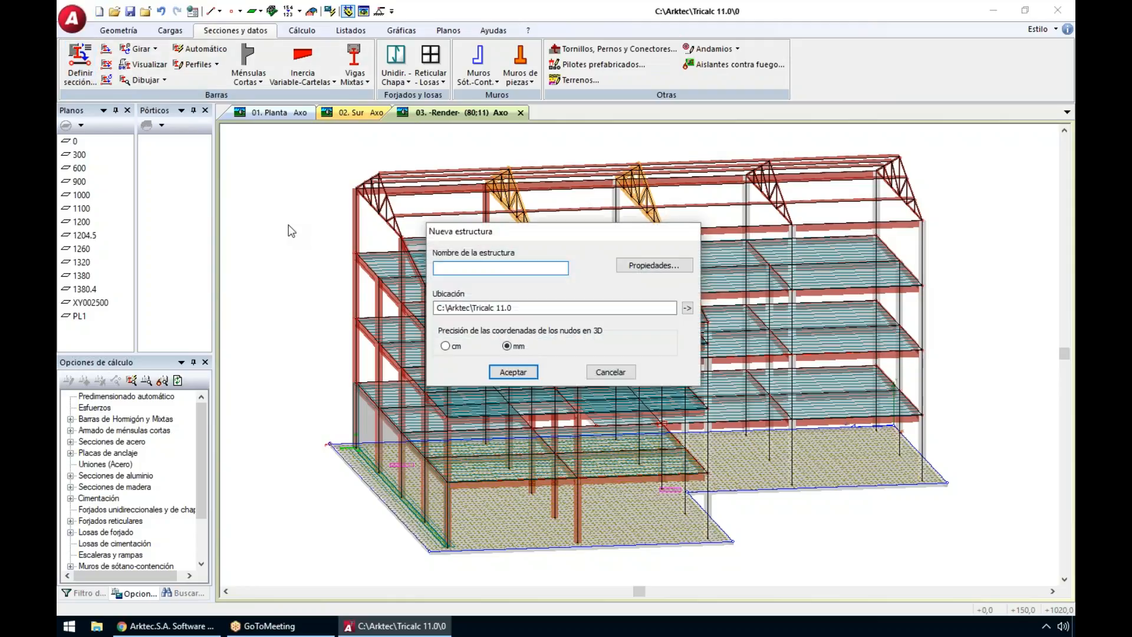
text(2D)
key(Return)
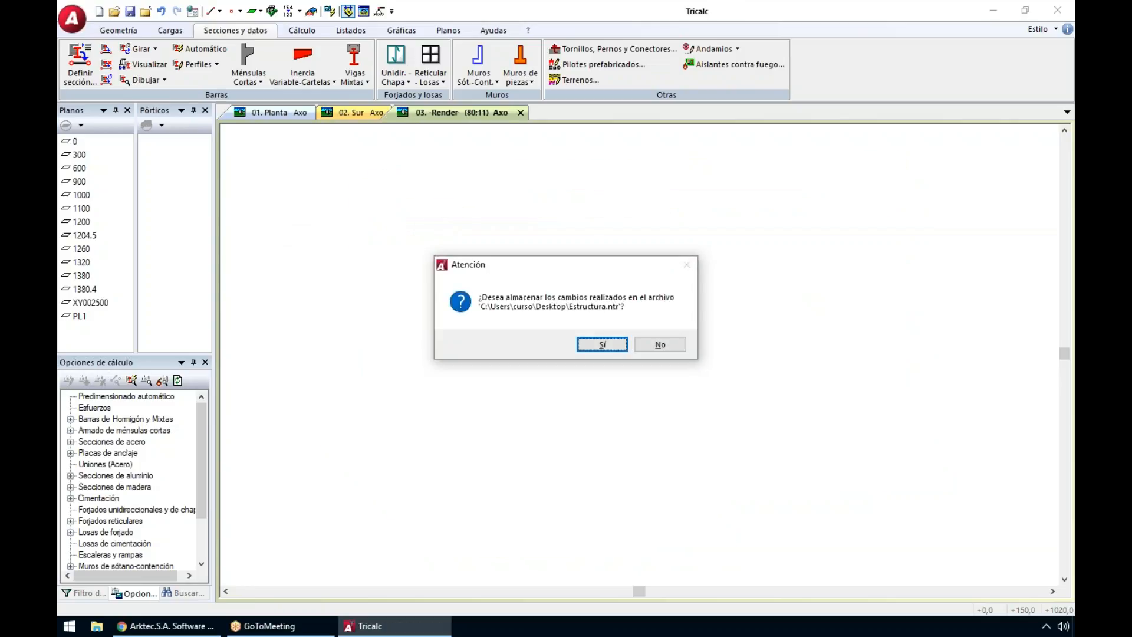
key(Return)
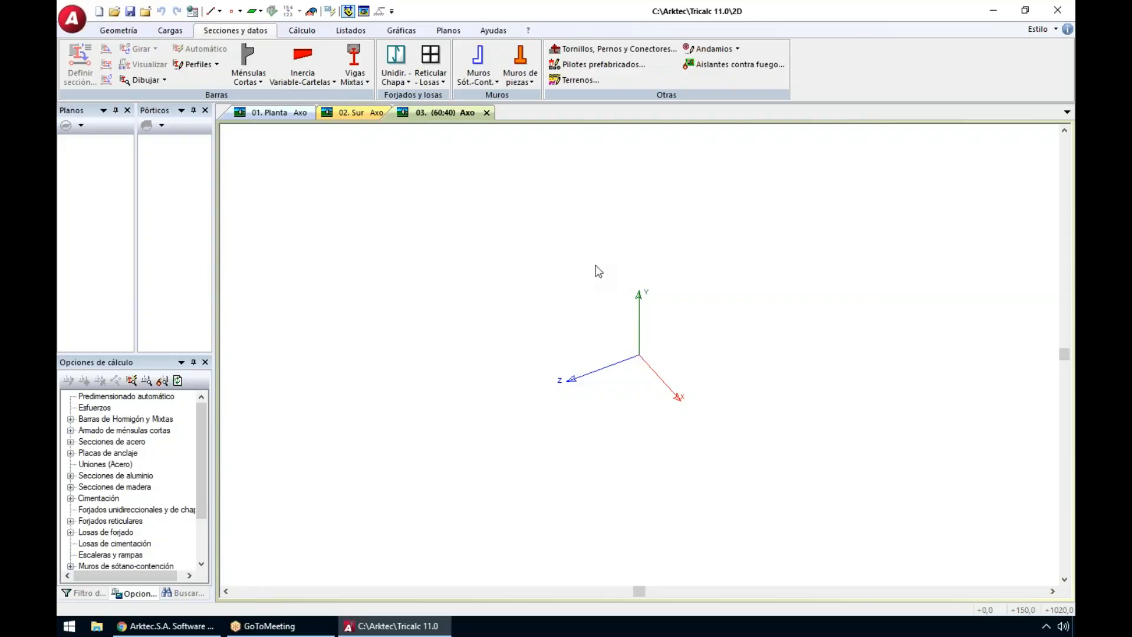
Step: Activate a horizontal work plane at elevation 0 in the empty structure
click(257, 13)
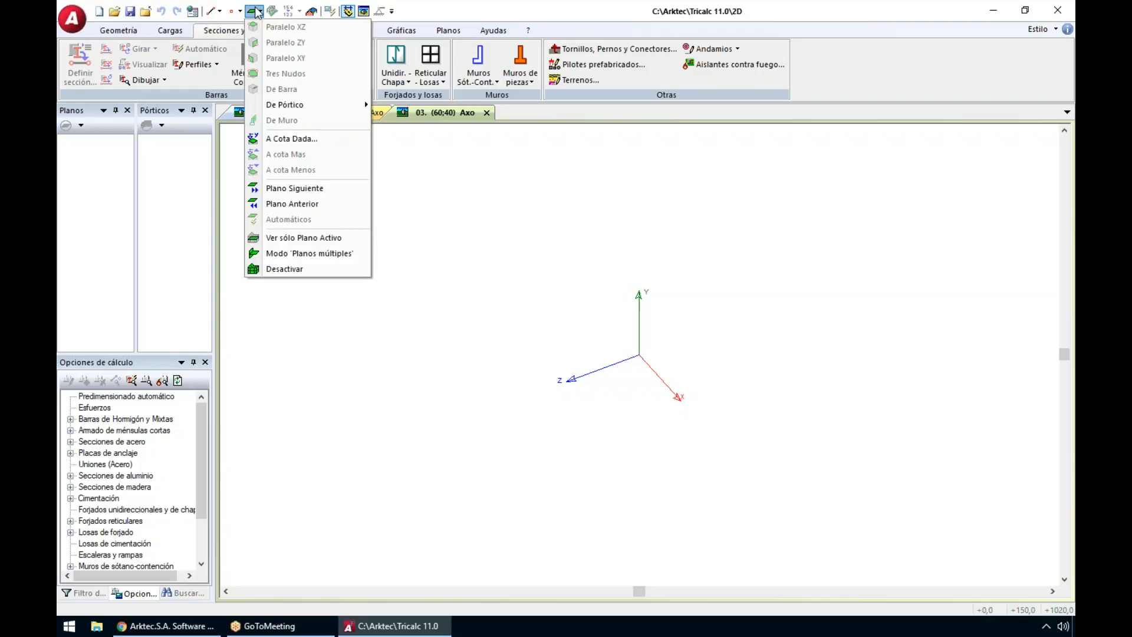
click(318, 144)
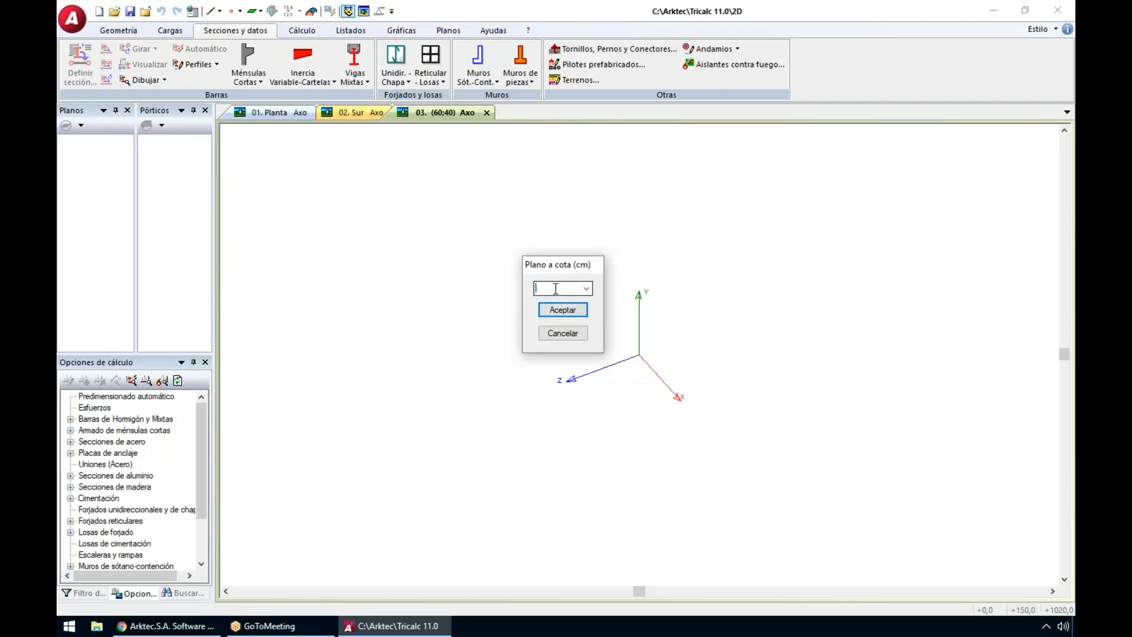
click(553, 311)
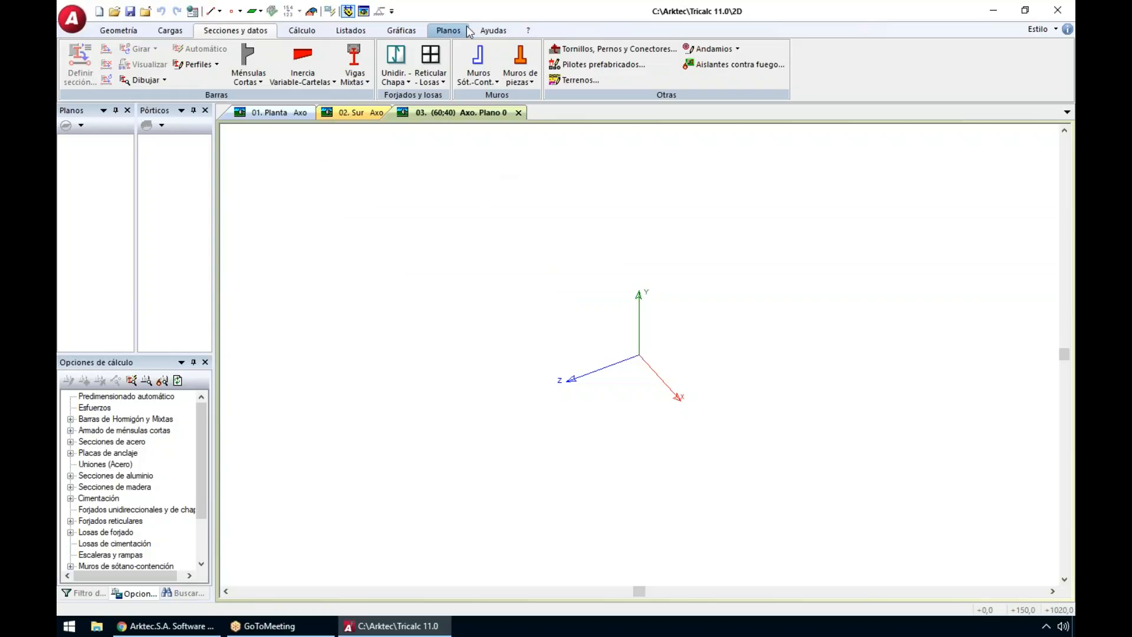
Step: Load PL_V26.dwg from the Varios folder as the default background drawing, with metres as units and moved to the origin
click(492, 31)
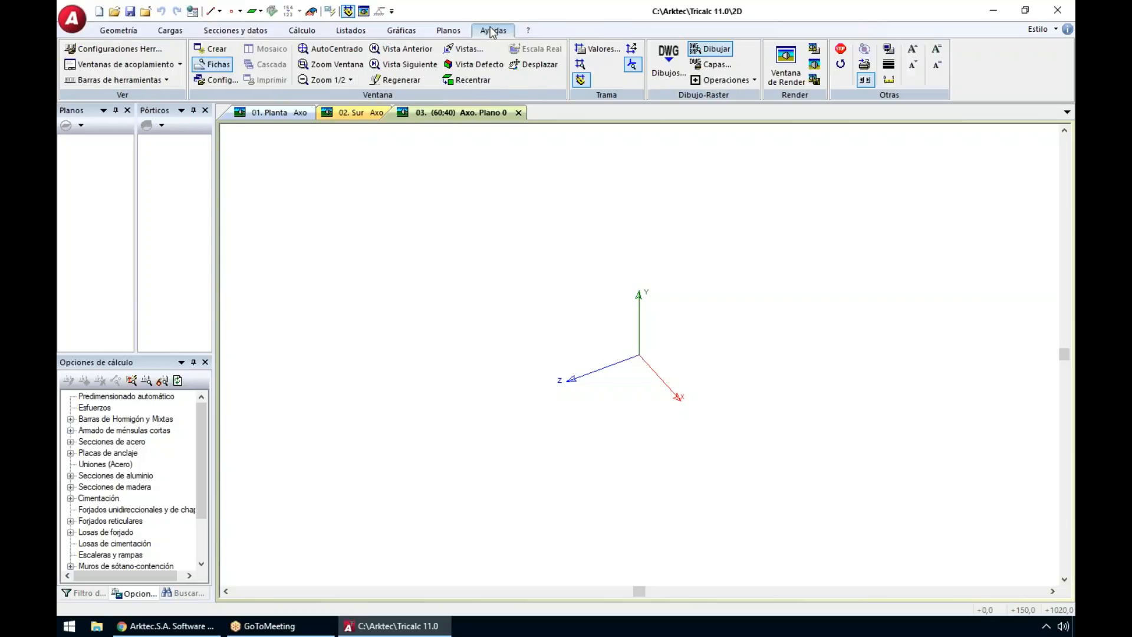
click(669, 81)
click(646, 213)
click(505, 341)
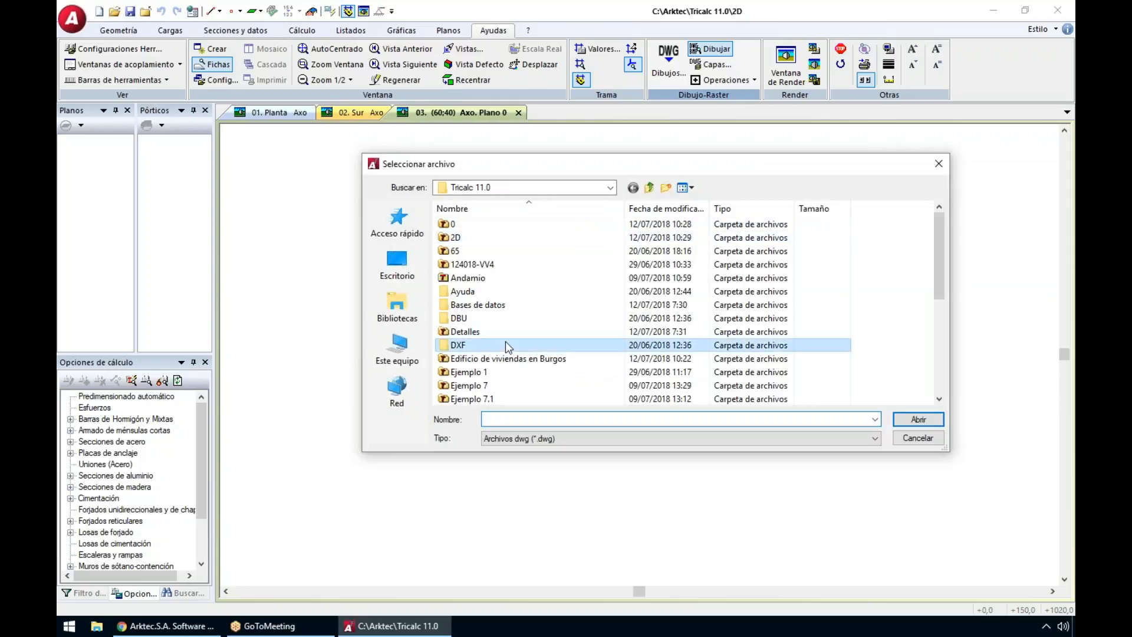
scroll(505, 341, down, 5)
double_click(481, 359)
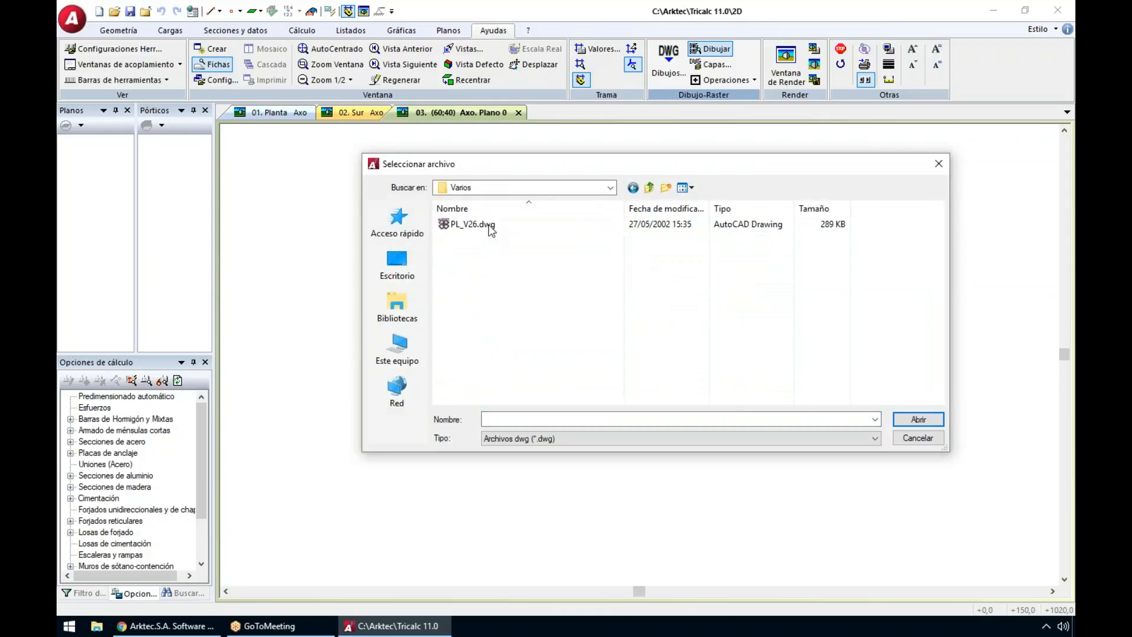
double_click(471, 224)
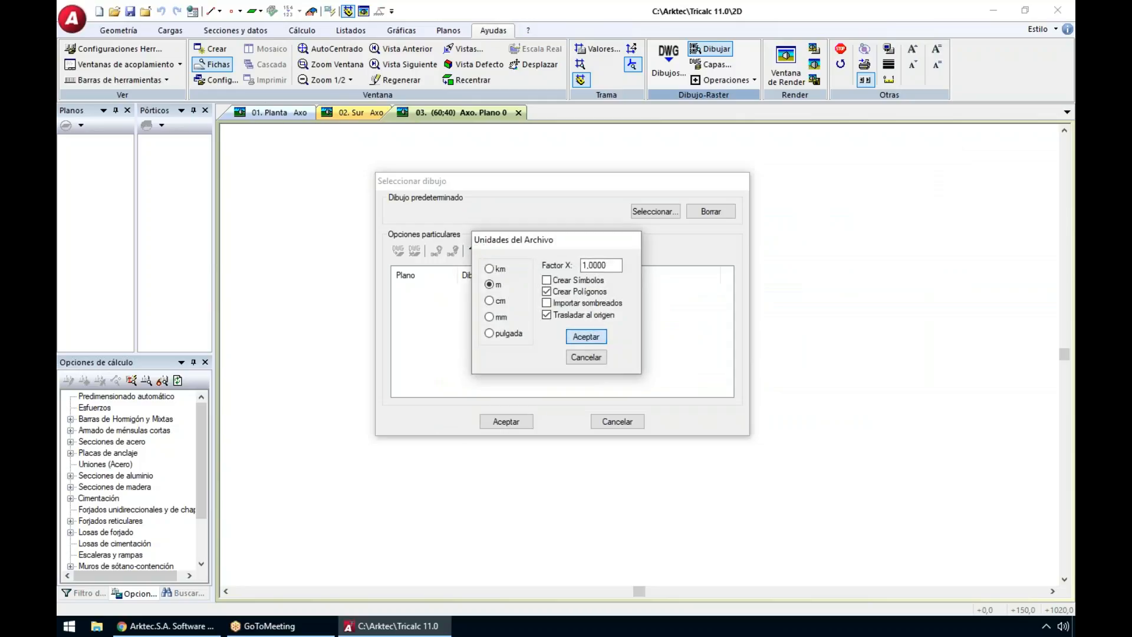
key(Return)
click(518, 420)
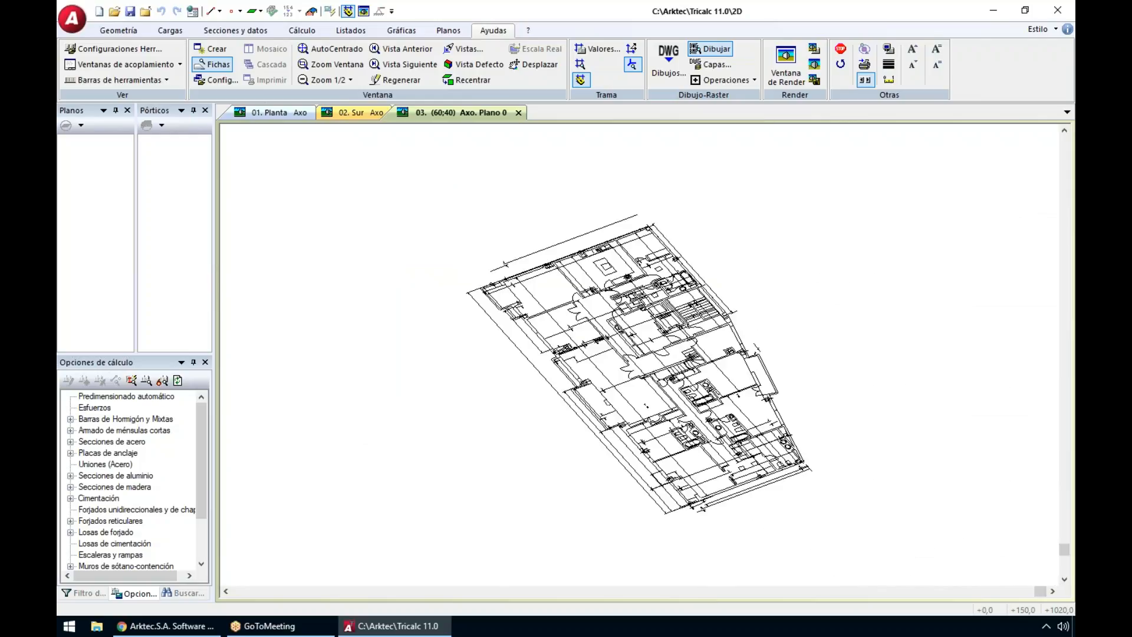
Step: Show only the PILARES_ and CERRAM__ layers of the floor plan and colour CERRAM__ cyan
scroll(942, 235, up, 4)
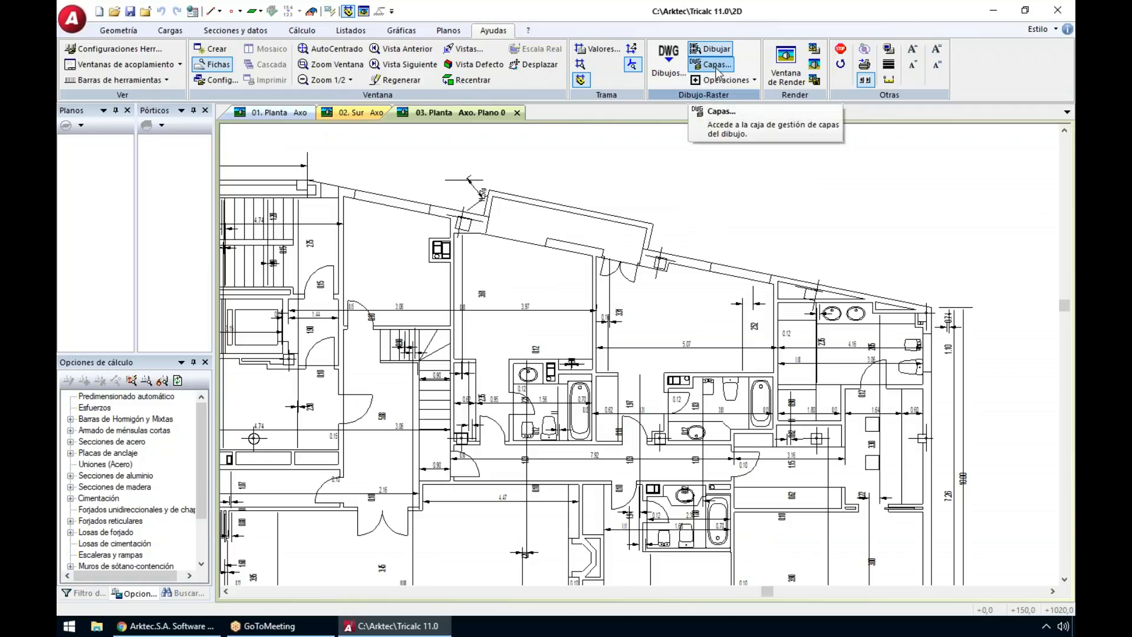
click(718, 72)
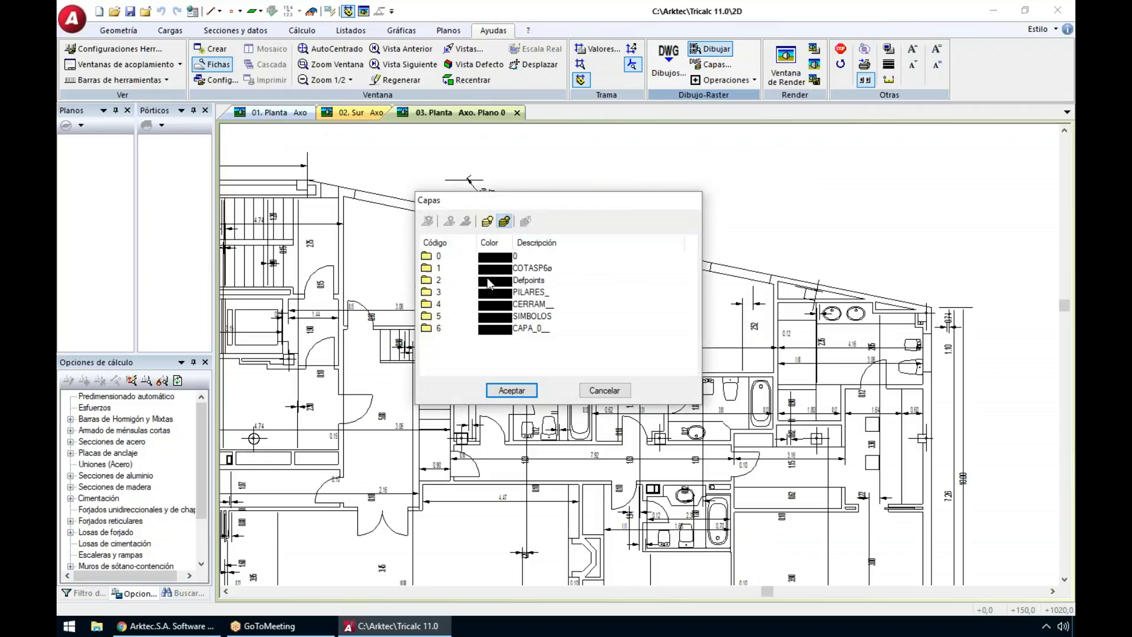
click(479, 292)
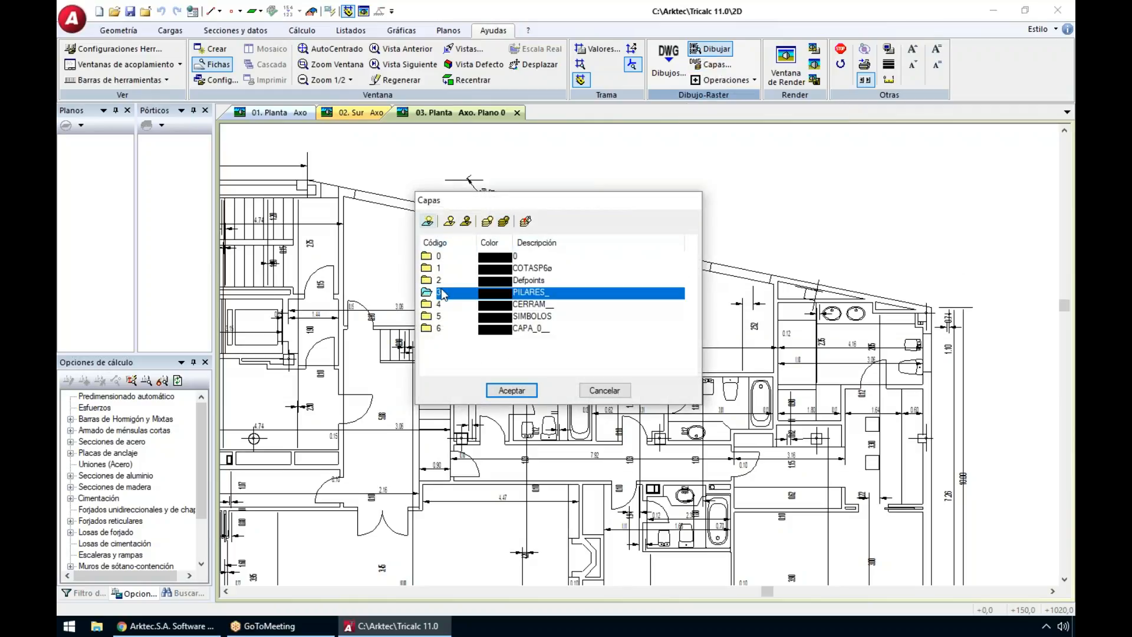
click(450, 306)
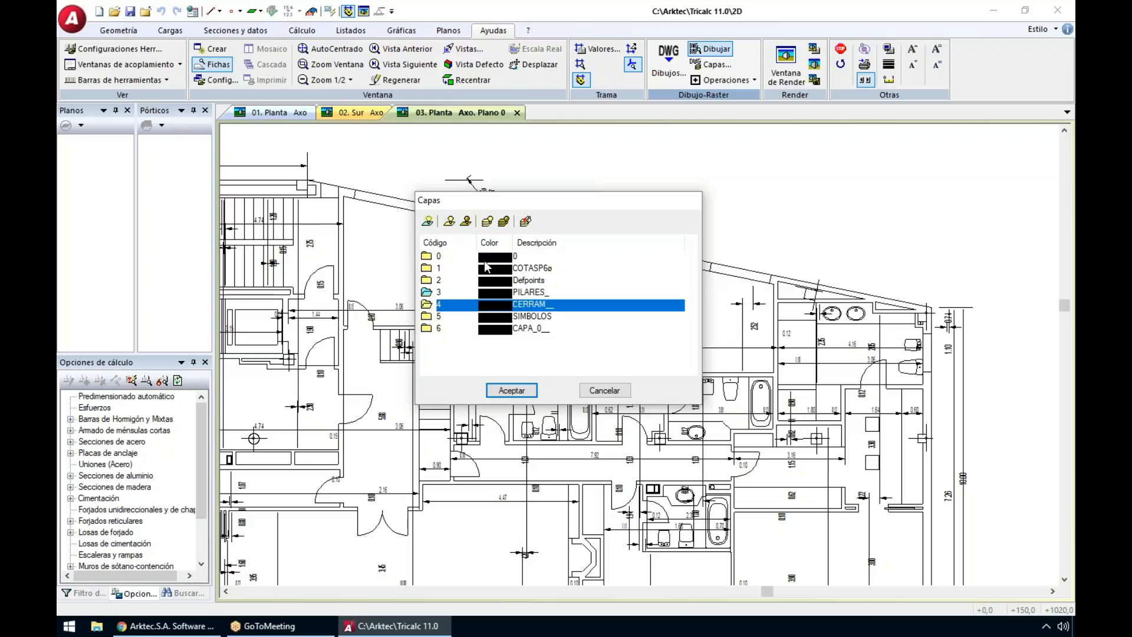
click(526, 222)
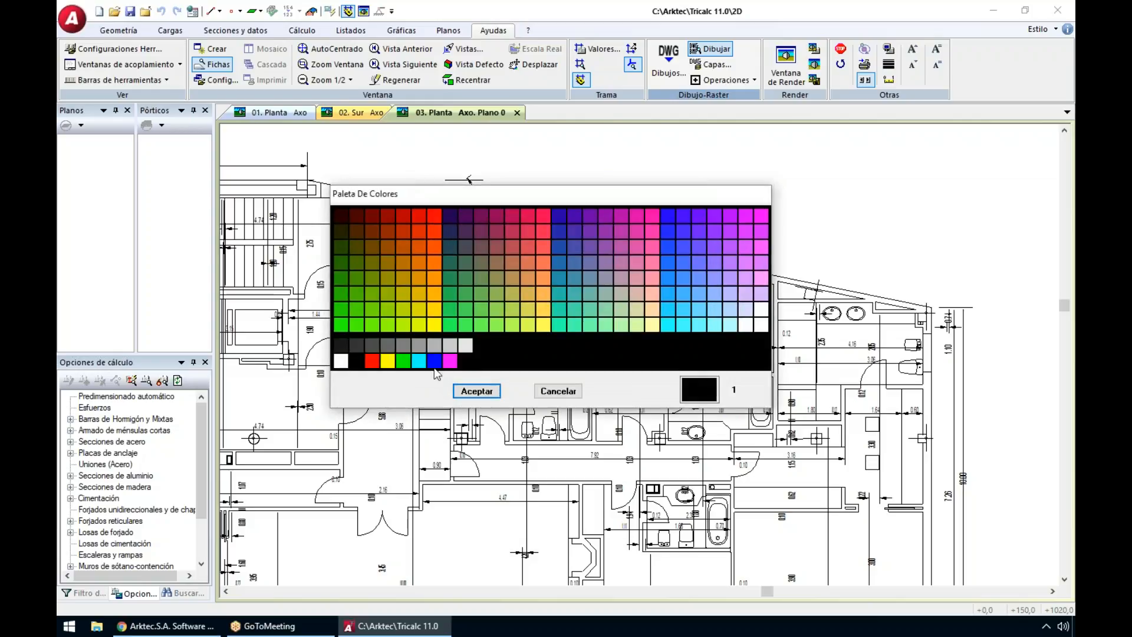
click(419, 361)
click(475, 391)
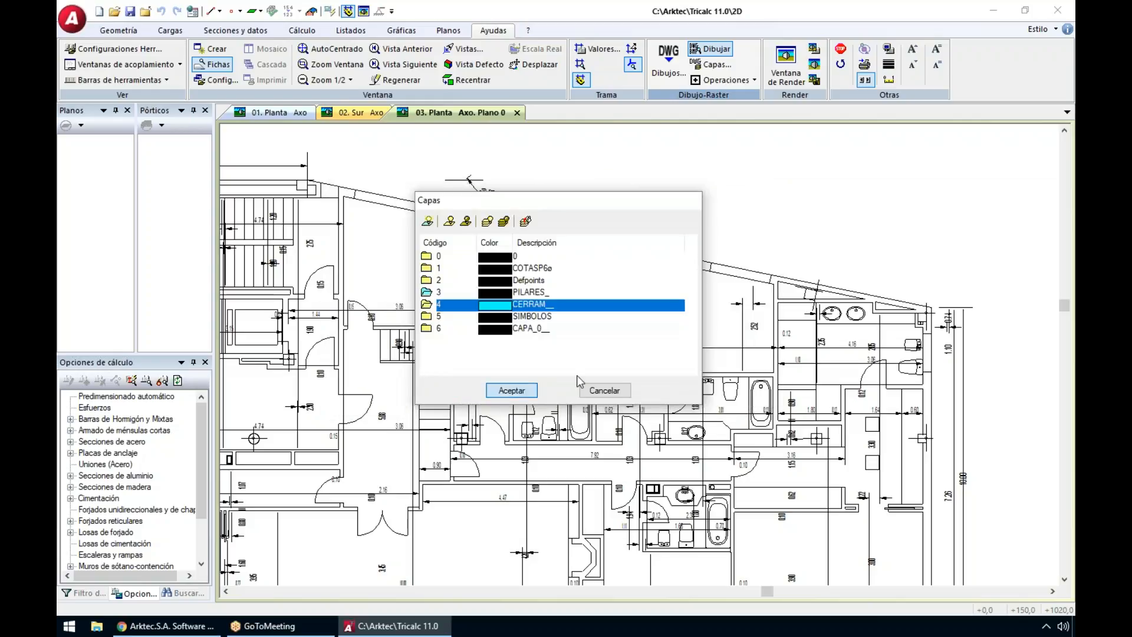
click(513, 392)
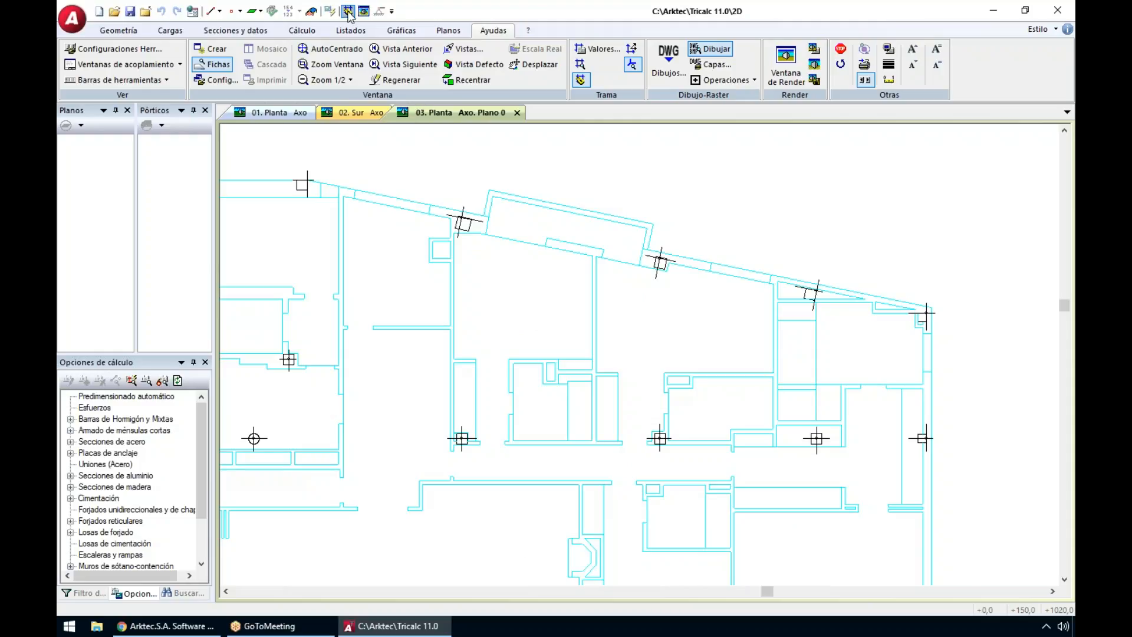
Step: Draw a closed chain of bars through multiple nodes, following the inner column row, the east edge and the sloping facade columns
click(119, 32)
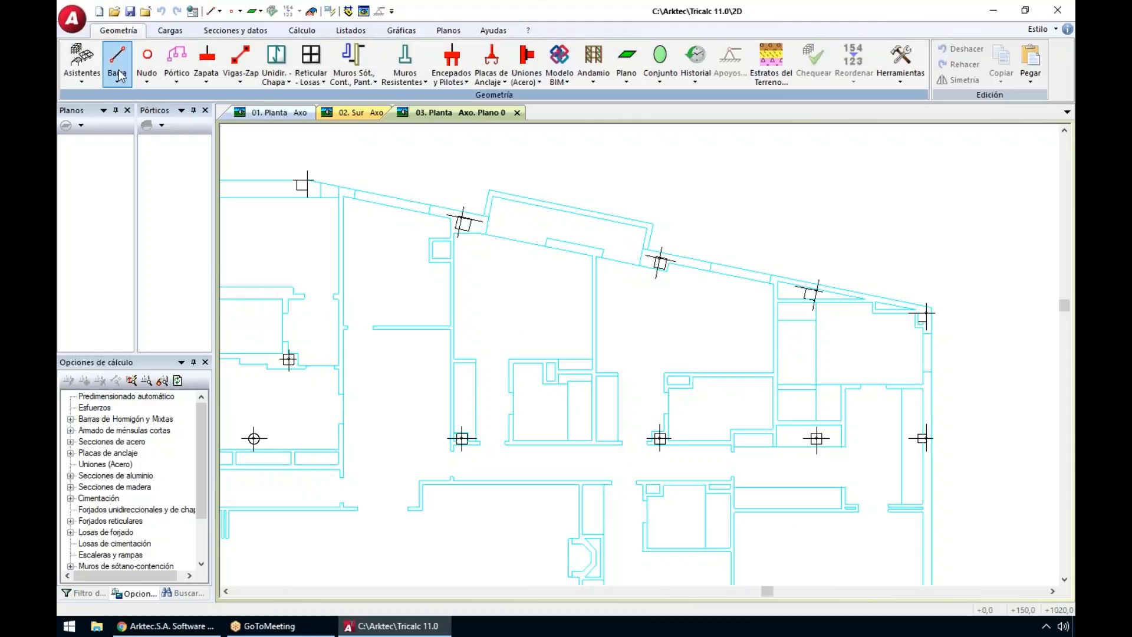
click(116, 71)
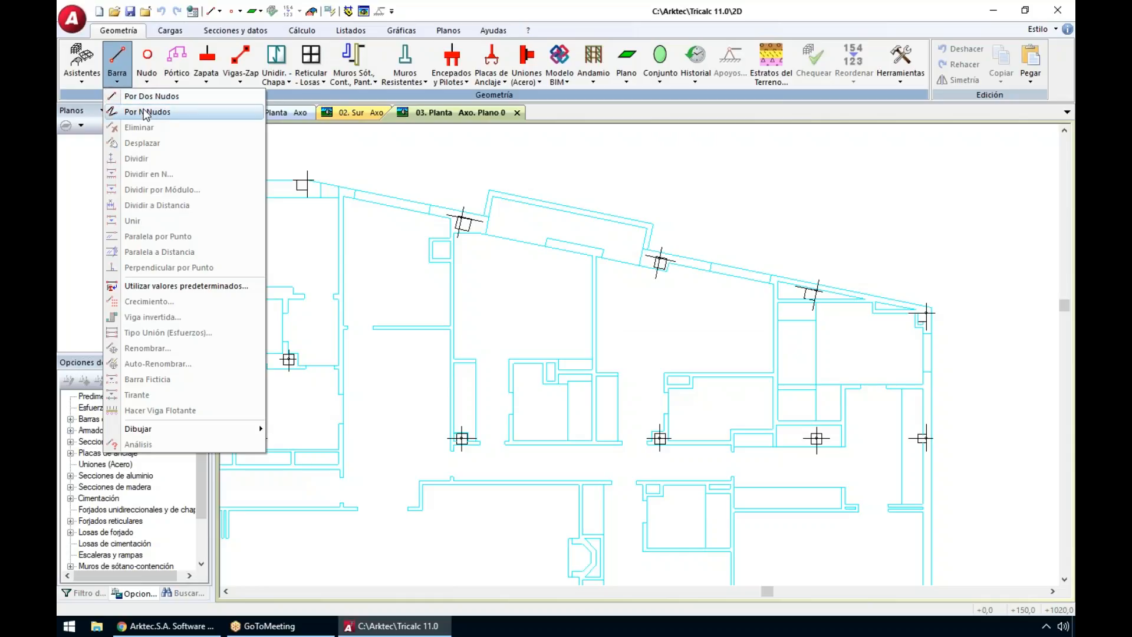
click(171, 113)
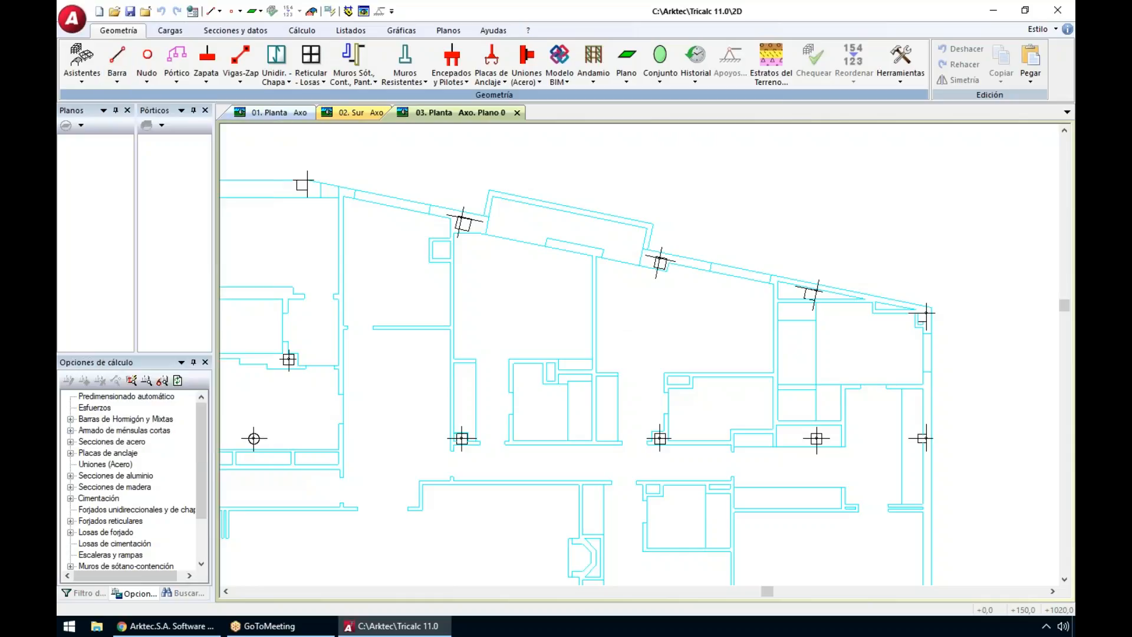
click(461, 438)
click(658, 438)
click(816, 438)
click(923, 438)
click(925, 312)
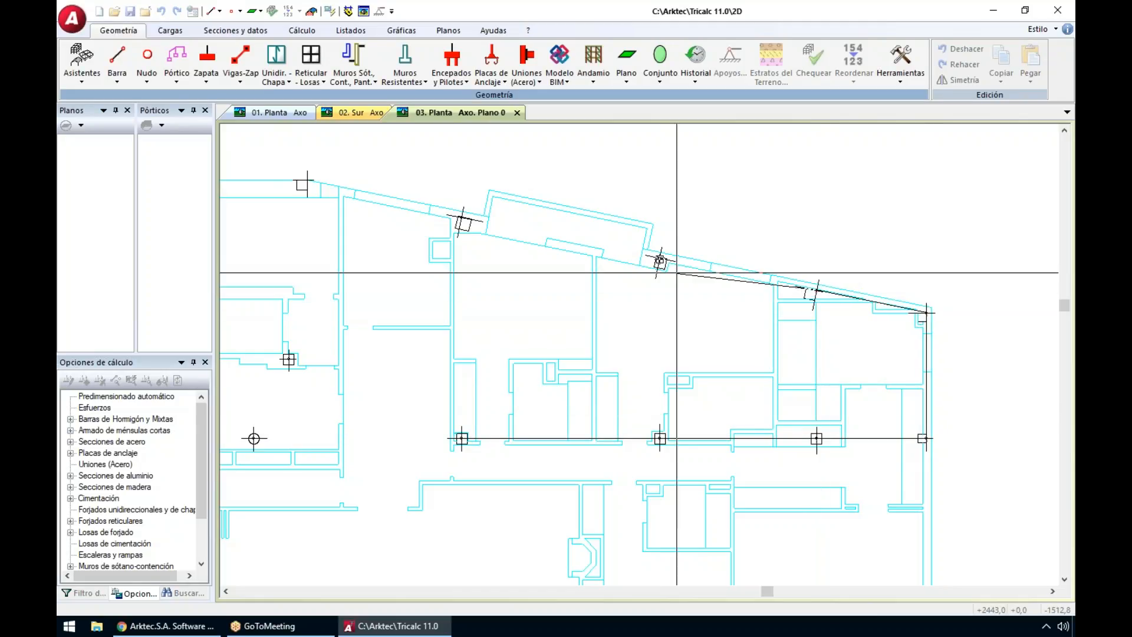
click(660, 262)
click(460, 218)
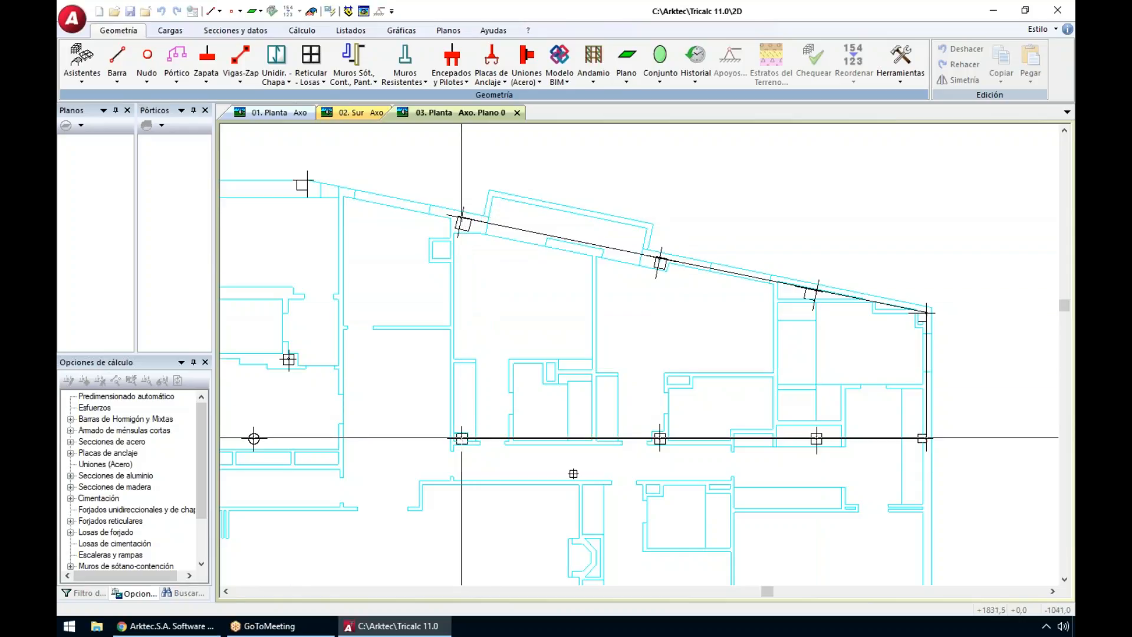
click(462, 438)
Step: Continue the bar chain diagonally to the lower facade, along its columns to the round corner column and up to the inner row's end column
scroll(461, 438, down, 3)
scroll(590, 376, up, 3)
click(516, 463)
click(639, 466)
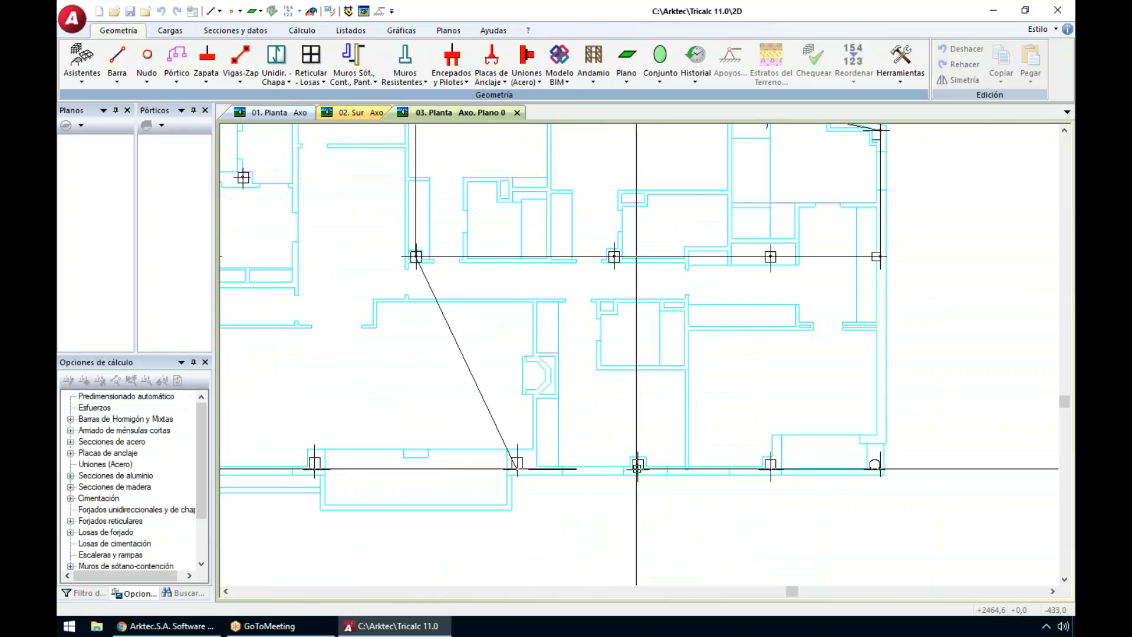
scroll(773, 475, up, 2)
click(772, 475)
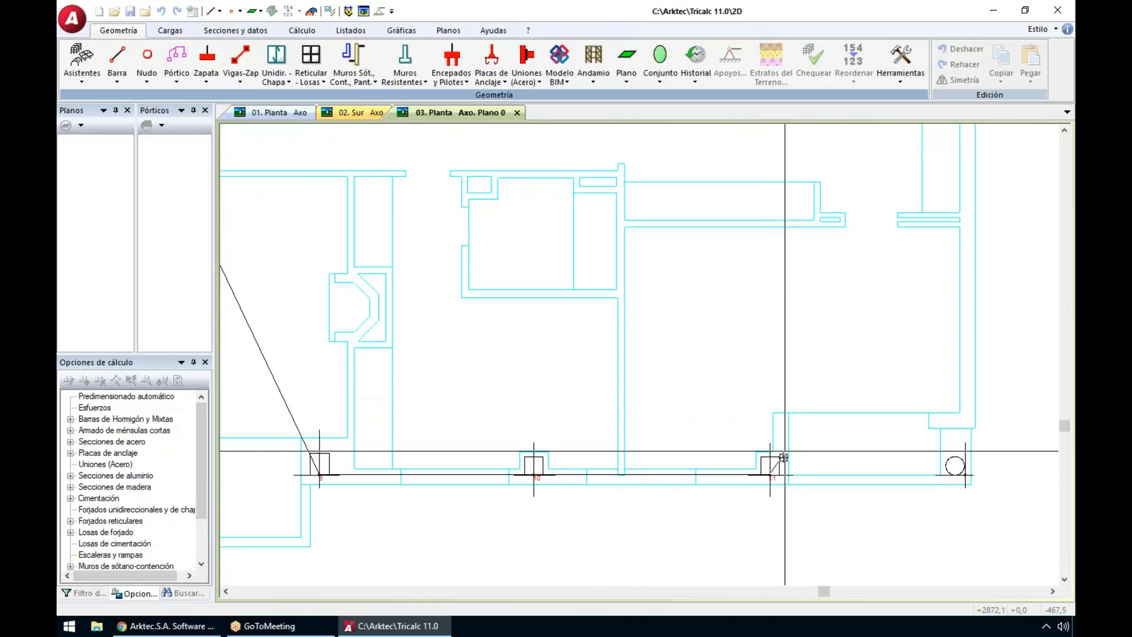
click(962, 471)
click(772, 475)
click(965, 473)
click(965, 474)
scroll(982, 340, down, 4)
scroll(968, 241, up, 3)
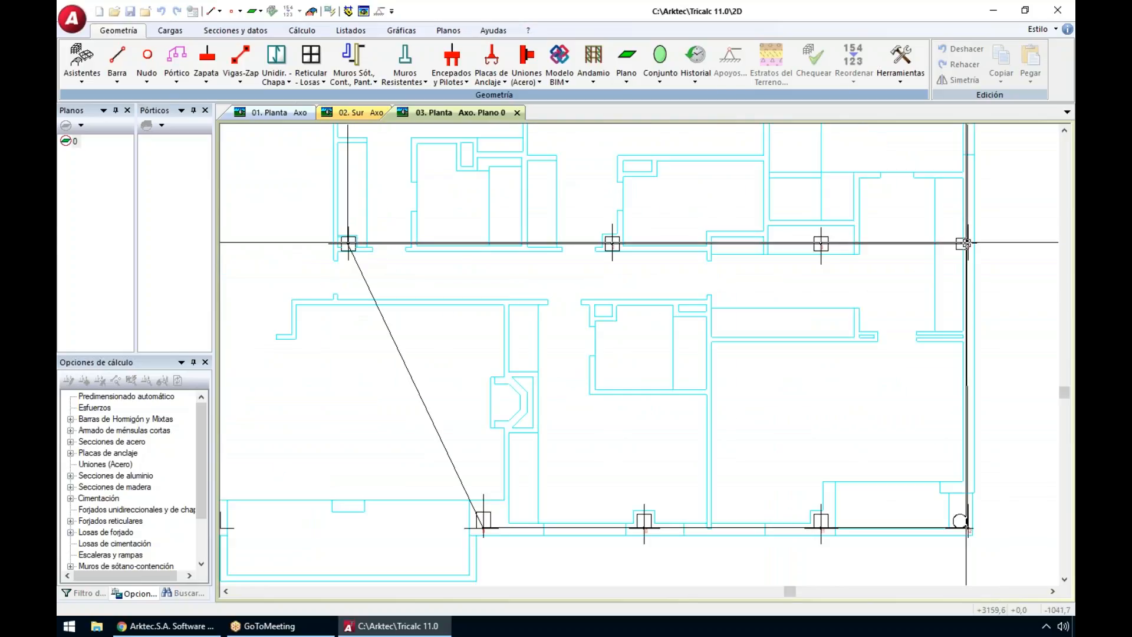
key(Escape)
Step: Assign the hor series 60x30 section to all the bars drawn over the floor plan
scroll(1003, 280, down, 3)
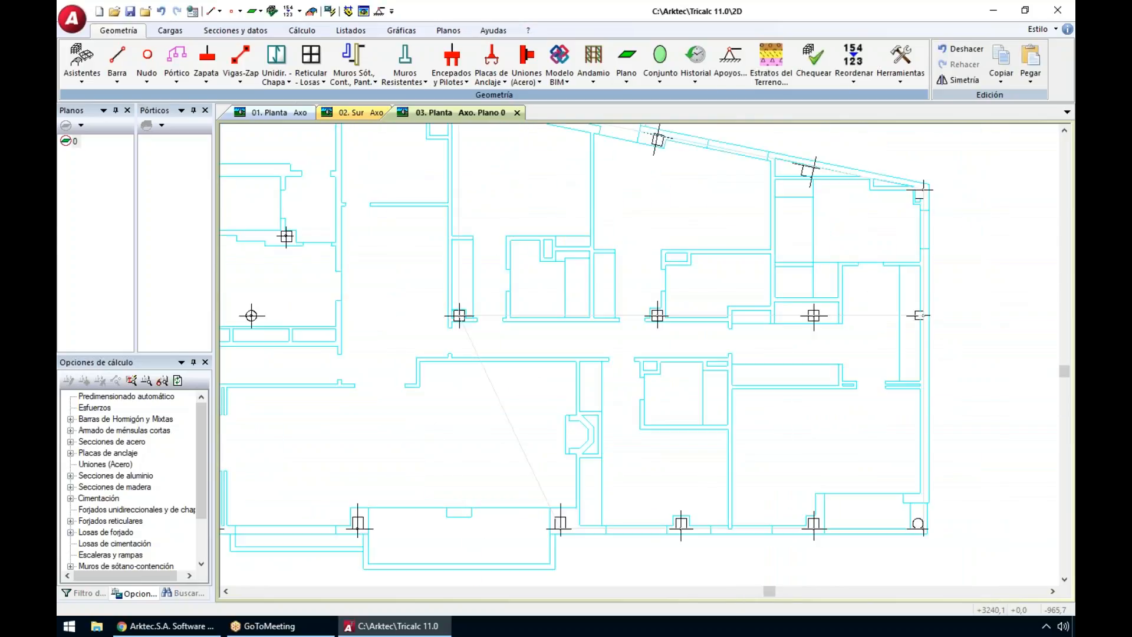
scroll(988, 294, up, 1)
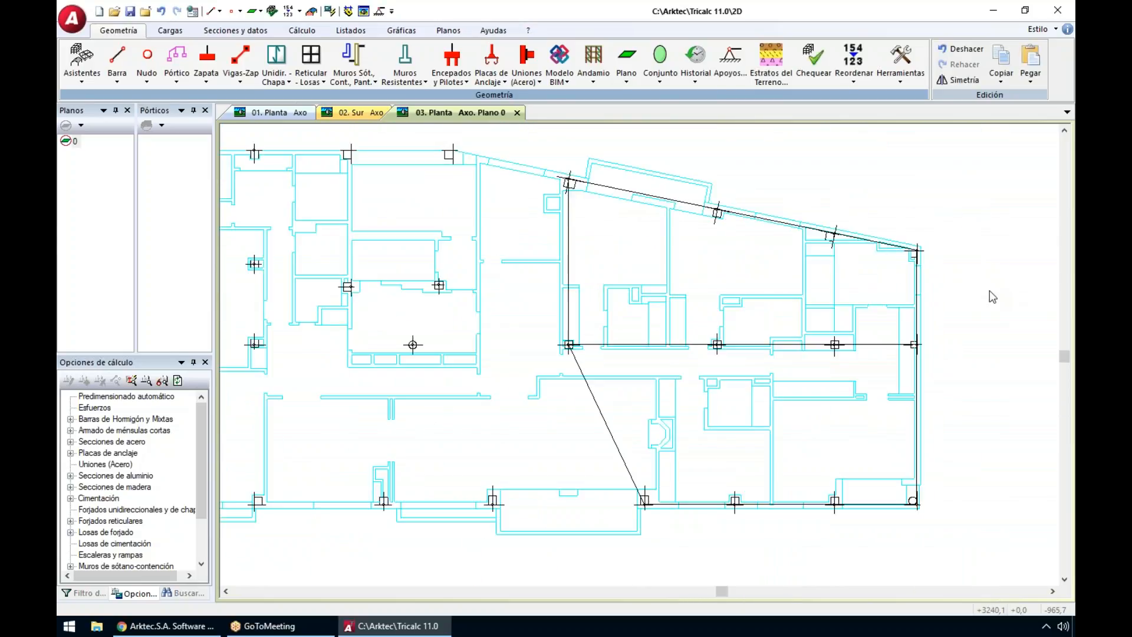
middle_drag(988, 295, 986, 294)
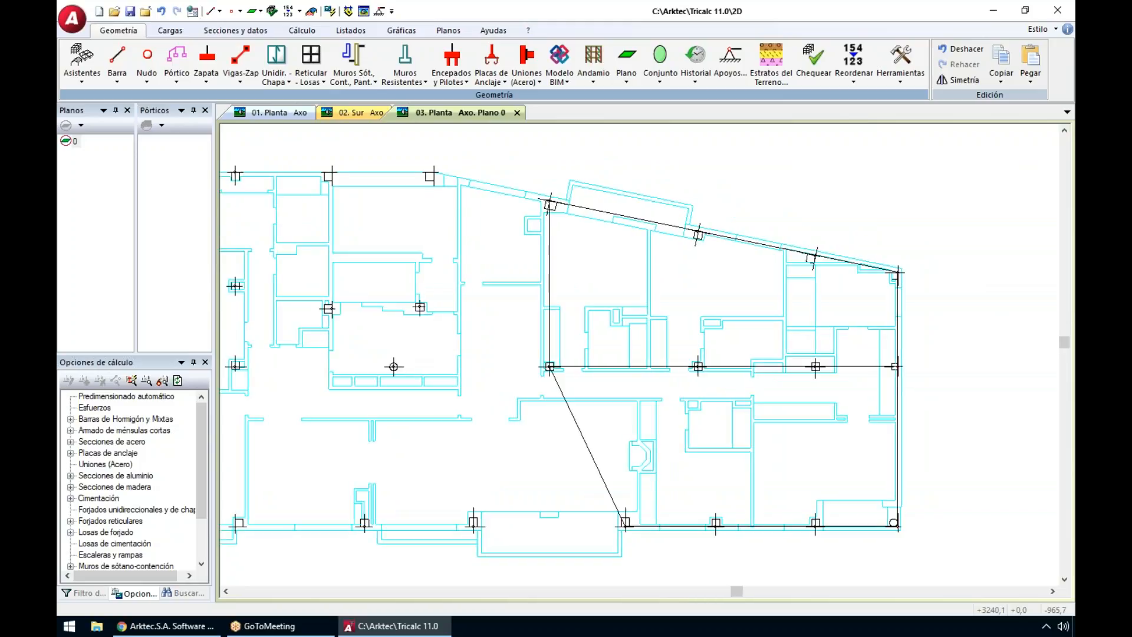
click(222, 33)
click(80, 62)
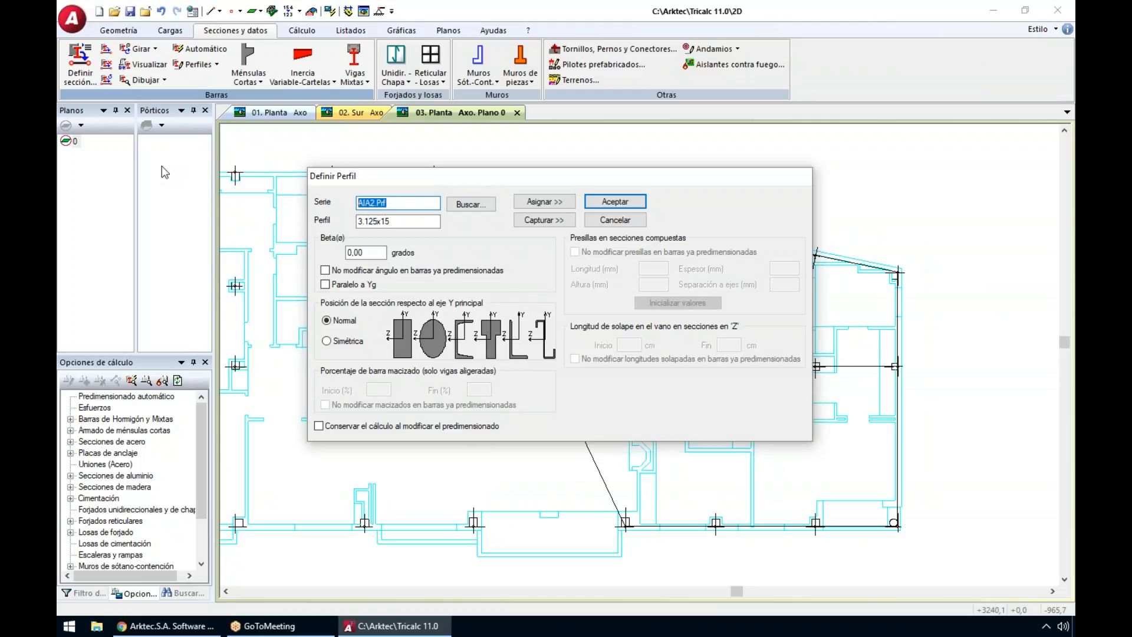
text(hor)
key(Tab)
text(6)
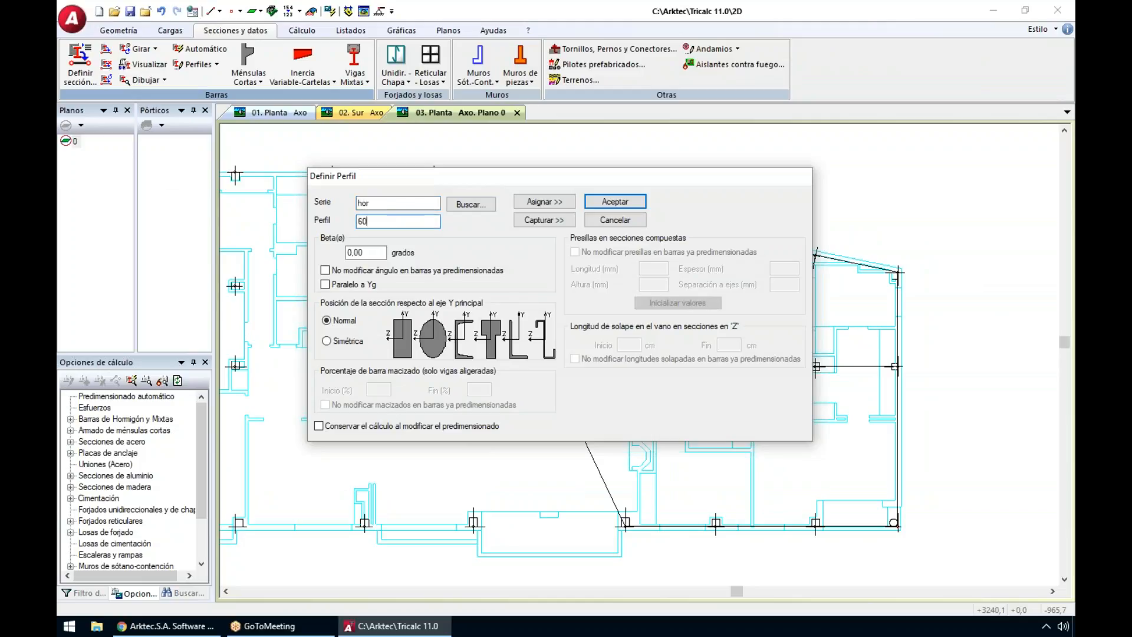
text(0x30)
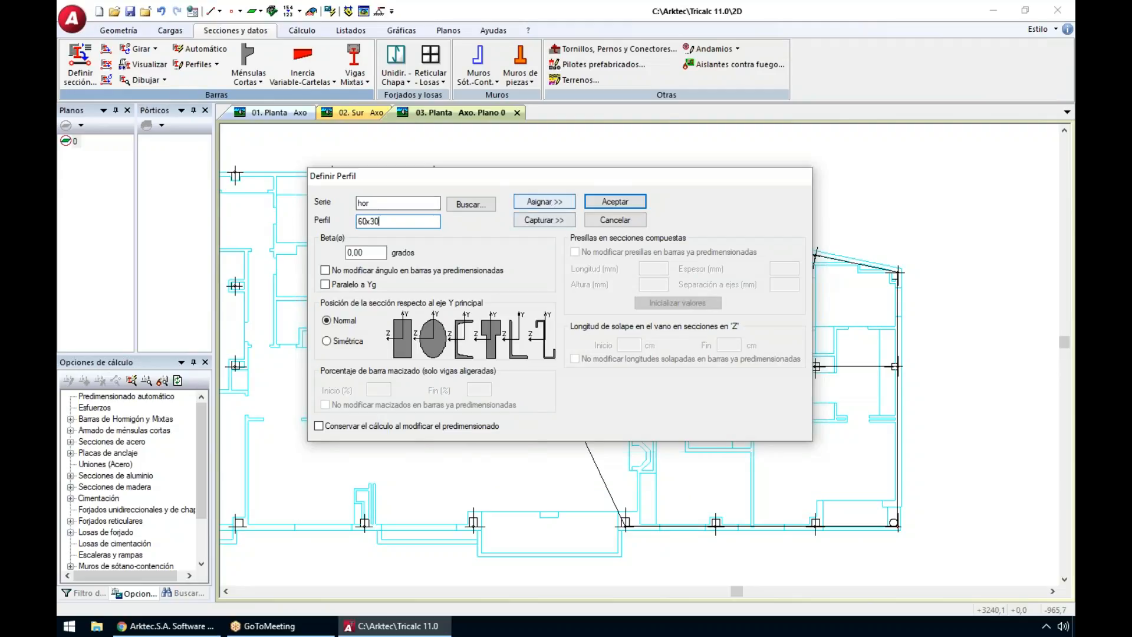
click(550, 203)
click(515, 168)
click(971, 552)
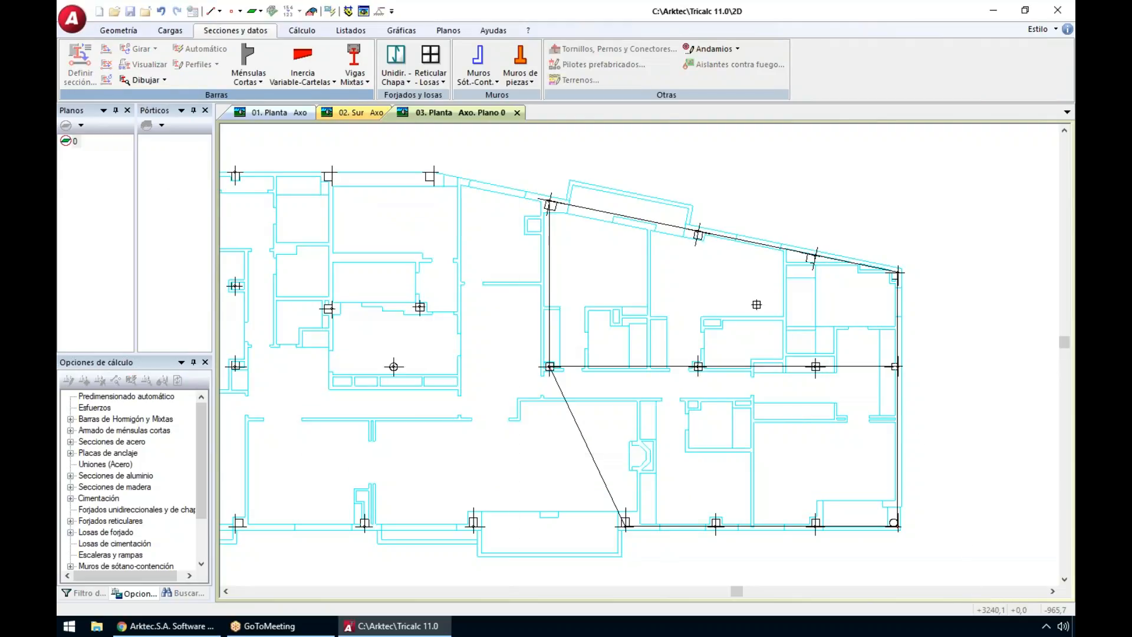
Step: Render the plan and examine how the bar sections sit relative to the columns and the sloping facade wall
key(ctrl+r)
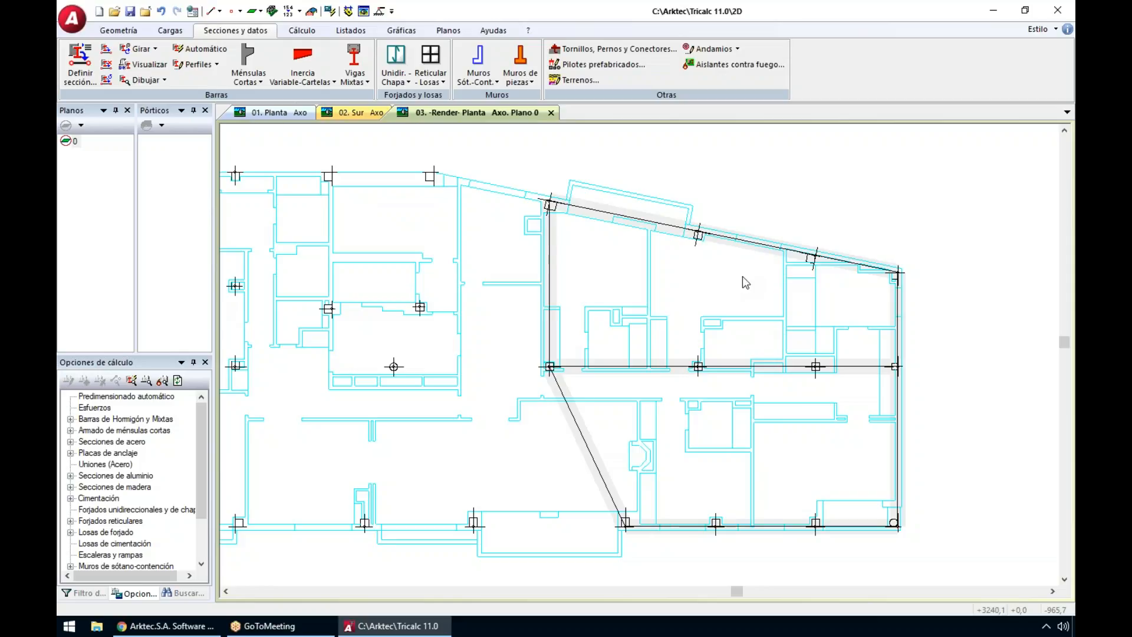
scroll(841, 367, up, 4)
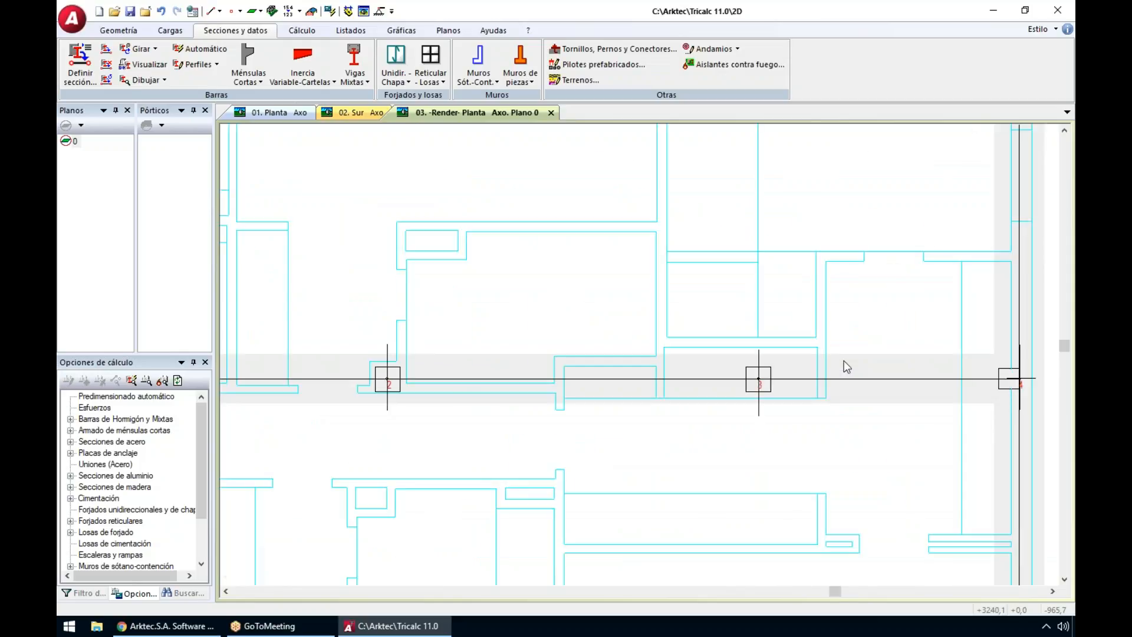
scroll(841, 368, down, 2)
middle_drag(773, 166, 767, 220)
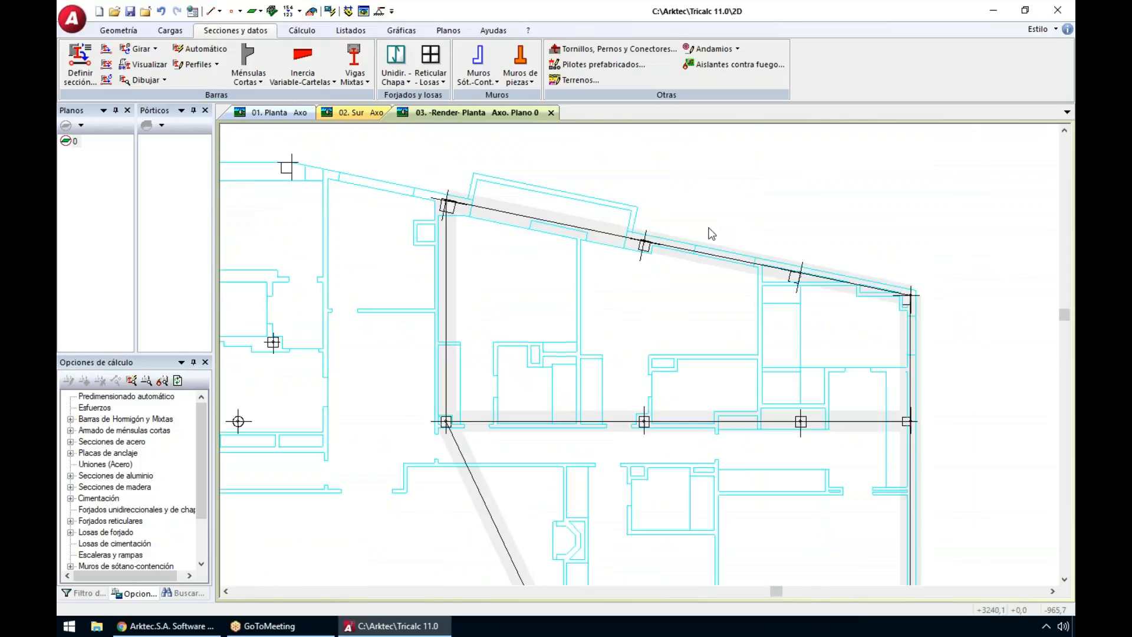
scroll(769, 223, up, 1)
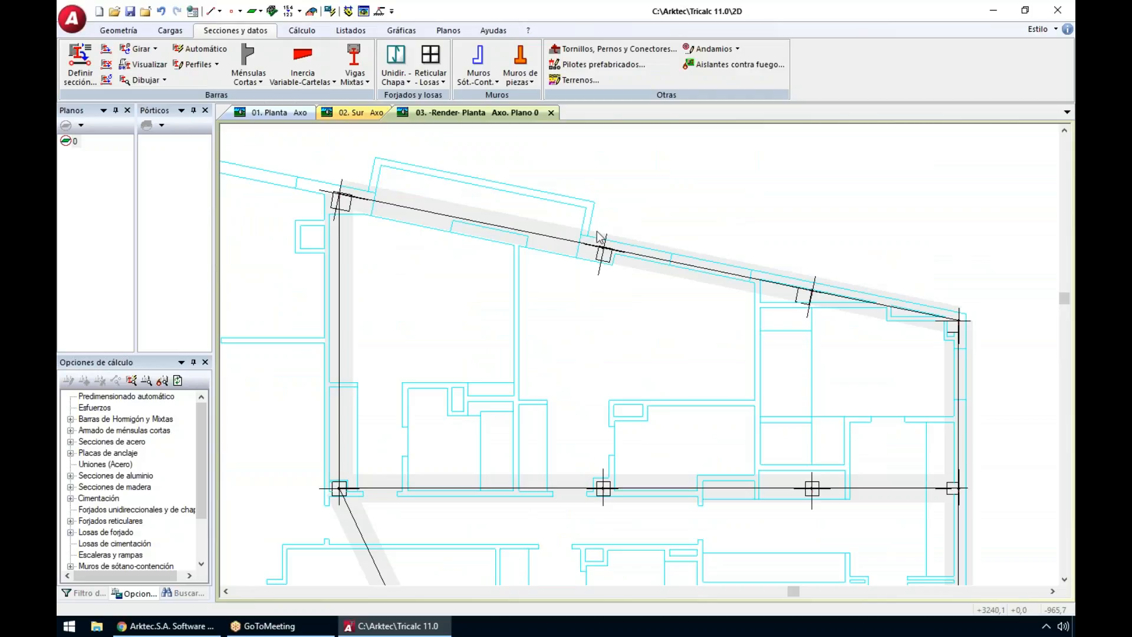
scroll(642, 253, up, 2)
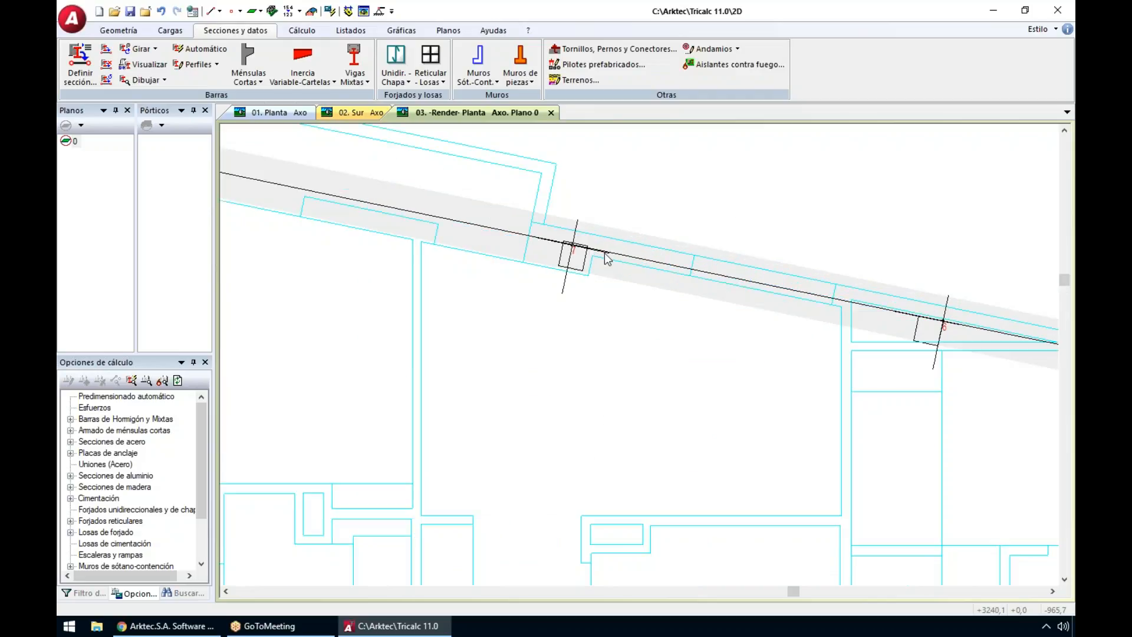
scroll(692, 249, down, 2)
scroll(693, 253, down, 1)
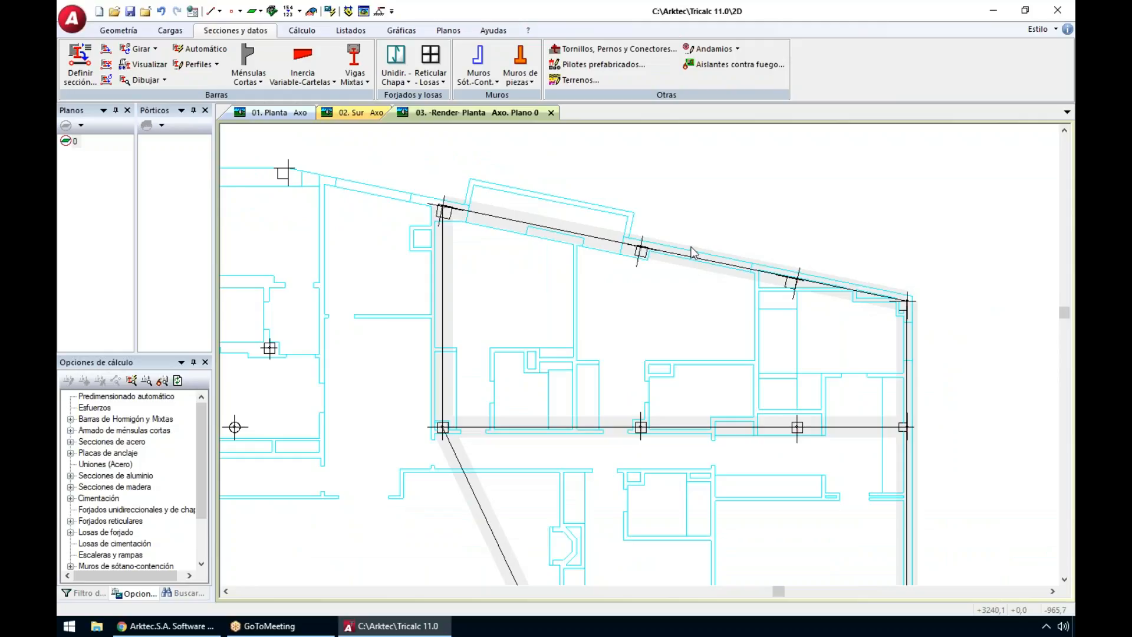
scroll(691, 249, up, 2)
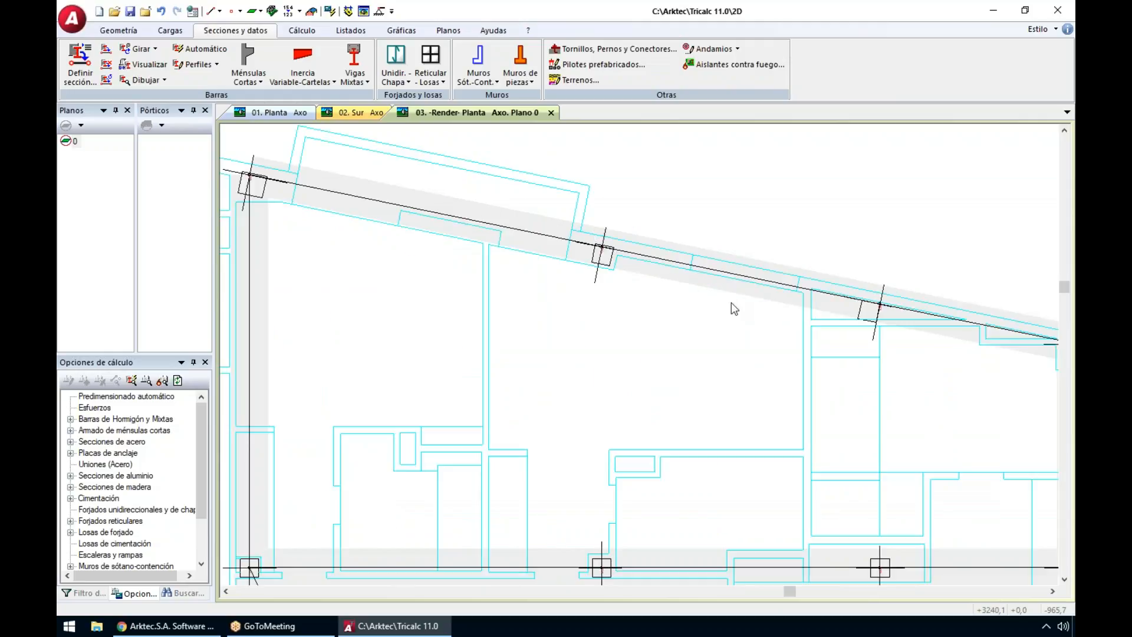
scroll(731, 303, down, 1)
Step: Adjust the growth (Crecimiento) of the sloping facade bars so their edge fits the outer wall line
click(118, 30)
click(118, 70)
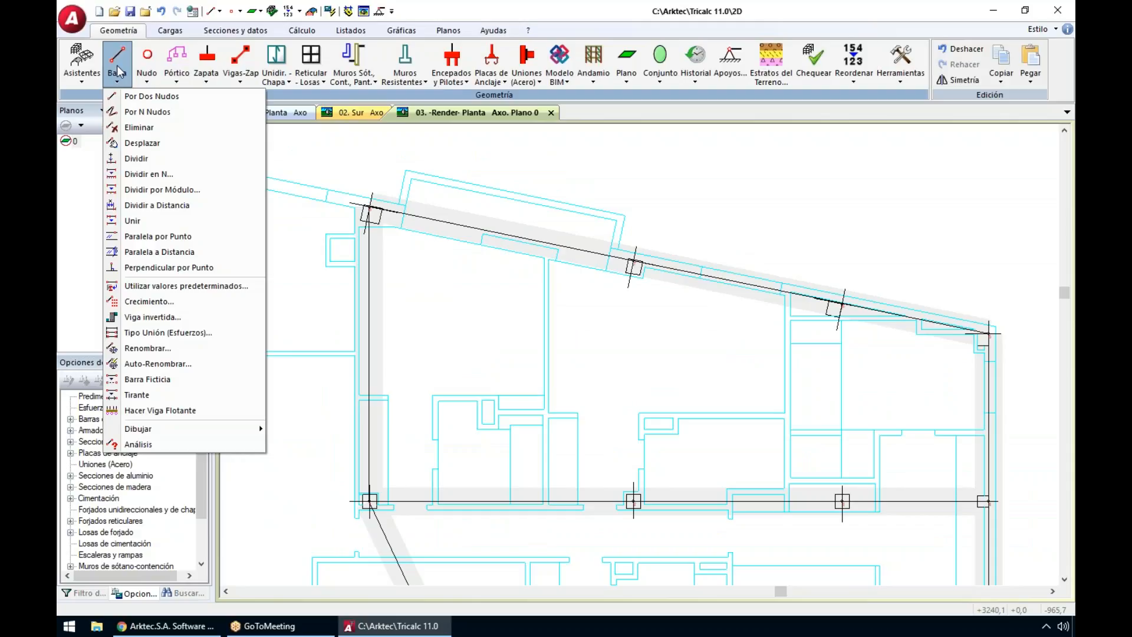
click(154, 301)
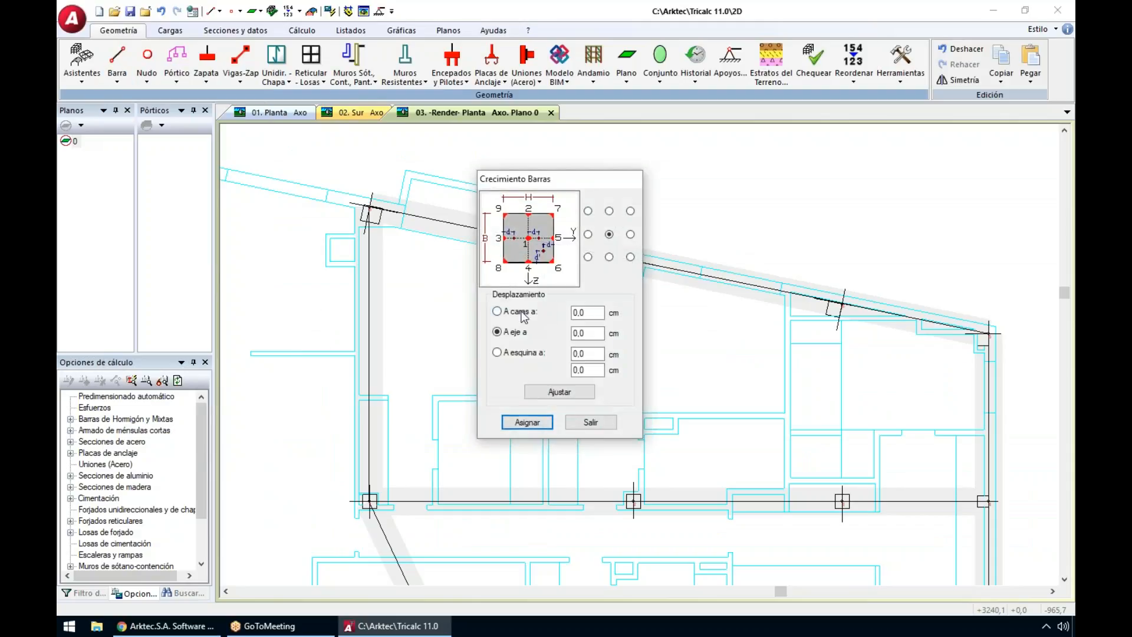
click(559, 392)
drag(341, 172, 1017, 388)
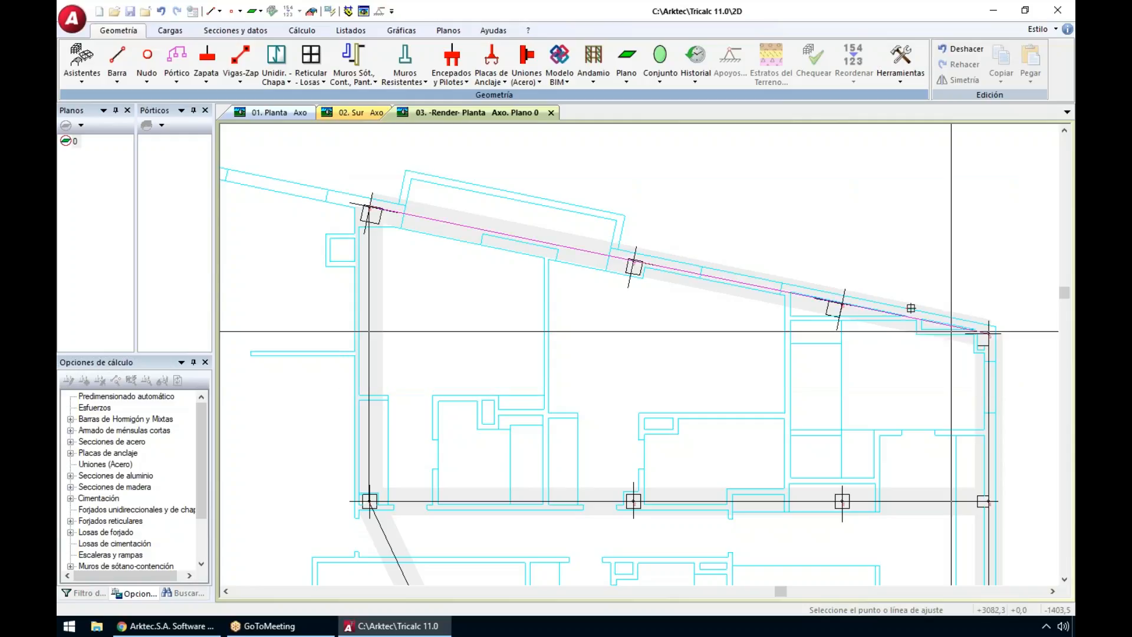
scroll(908, 309, up, 3)
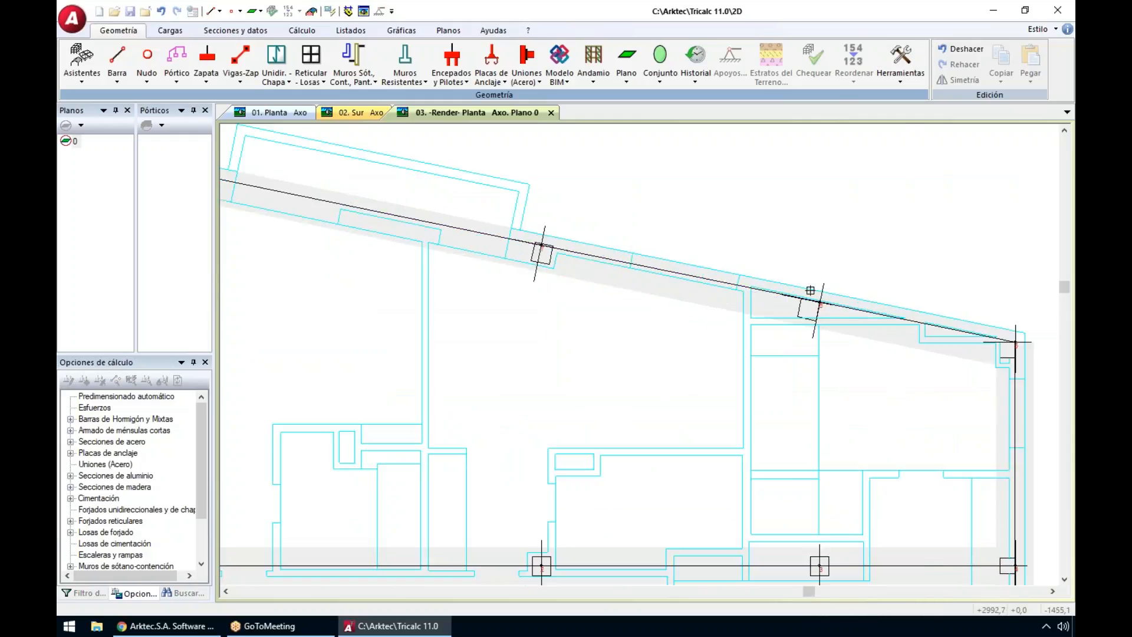
scroll(841, 297, down, 3)
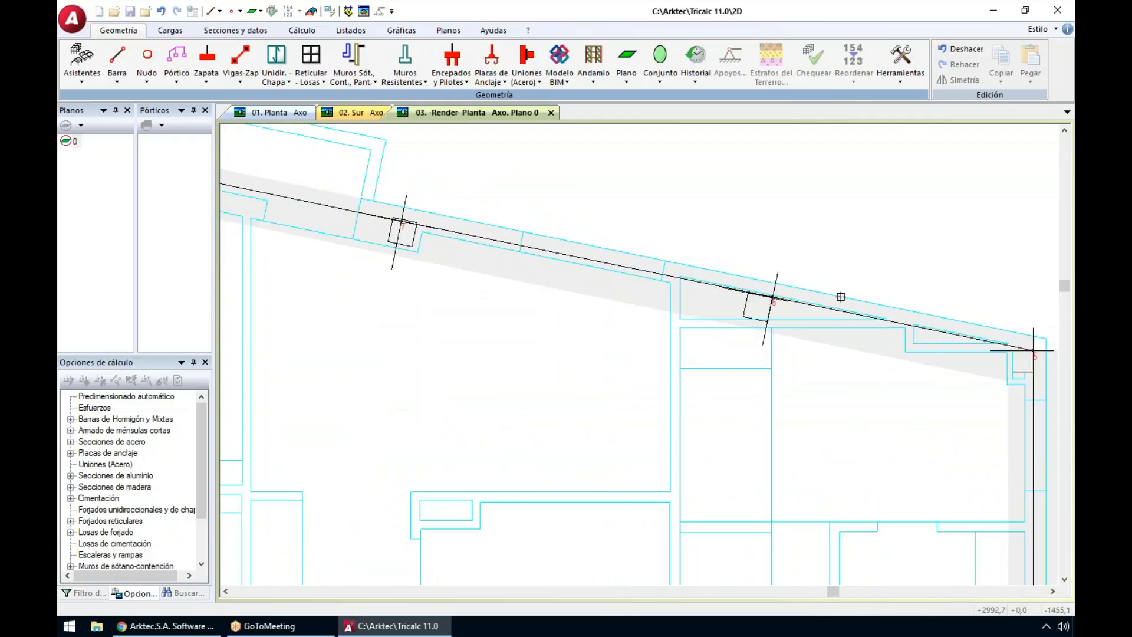
scroll(840, 296, down, 3)
scroll(879, 386, up, 2)
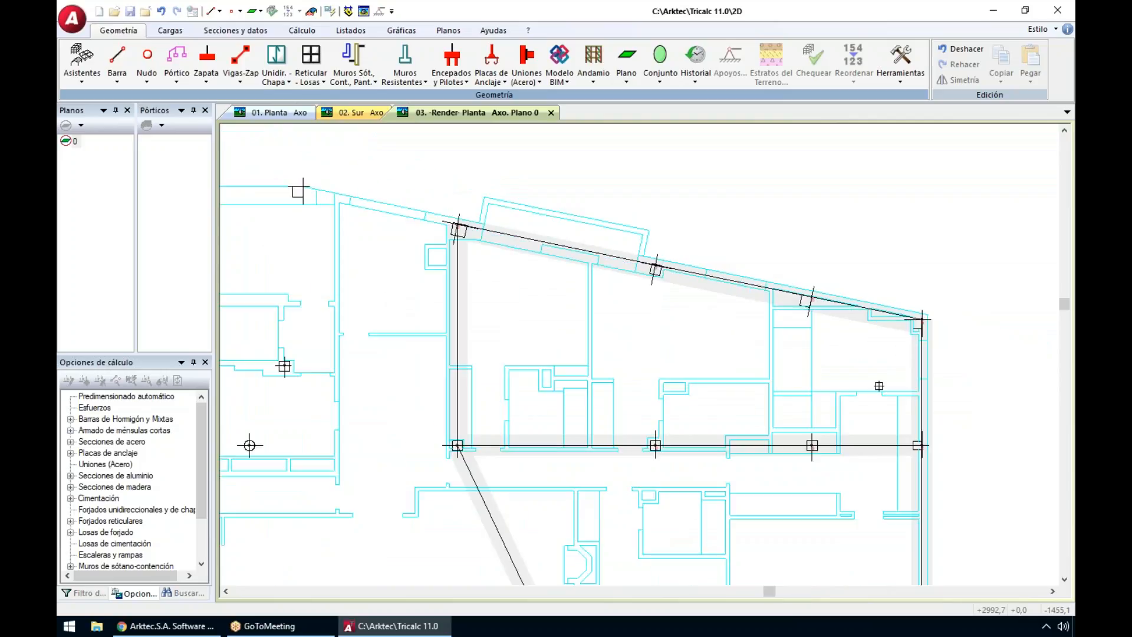
Step: Adjust the growth of the vertical bars along the east edge to the outer facade line
scroll(817, 299, up, 1)
middle_drag(871, 391, 815, 233)
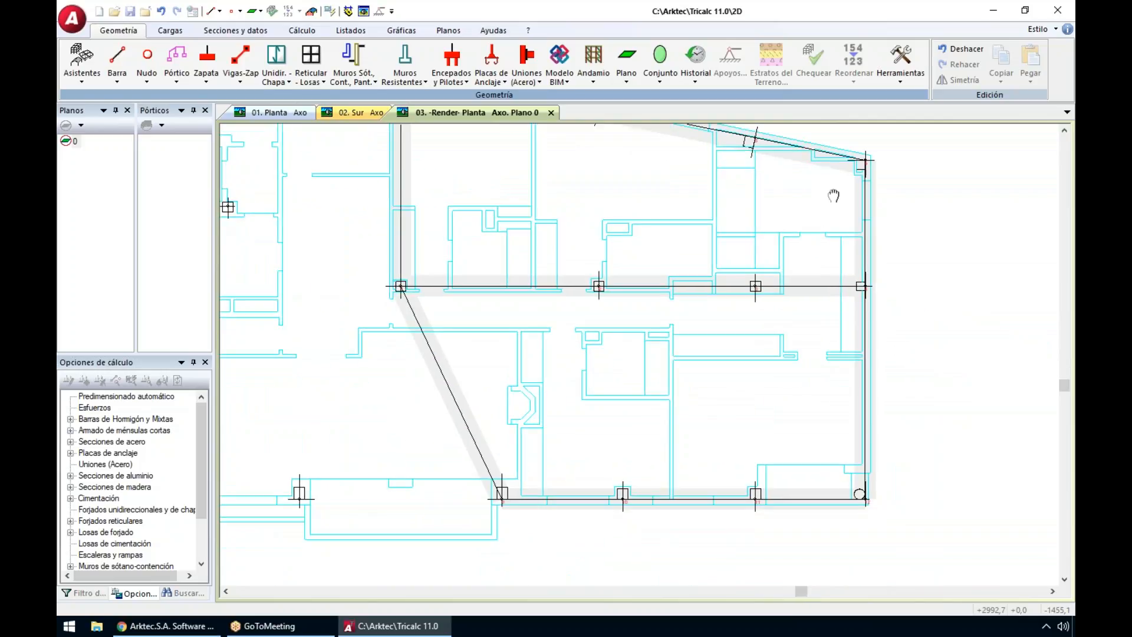
drag(851, 140, 932, 524)
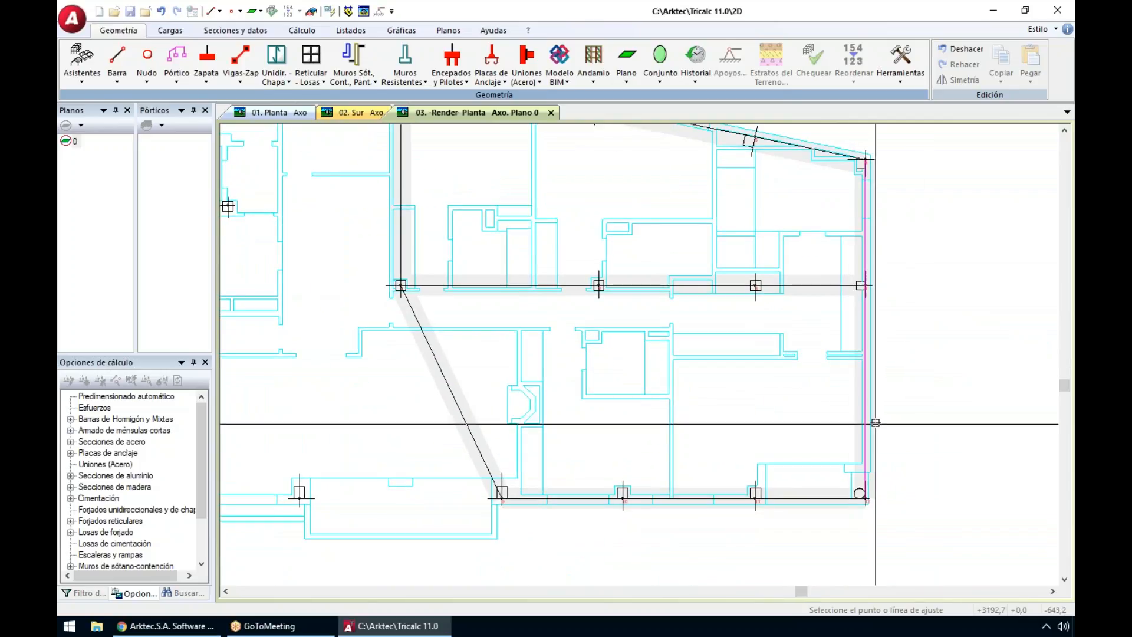
scroll(872, 420, up, 1)
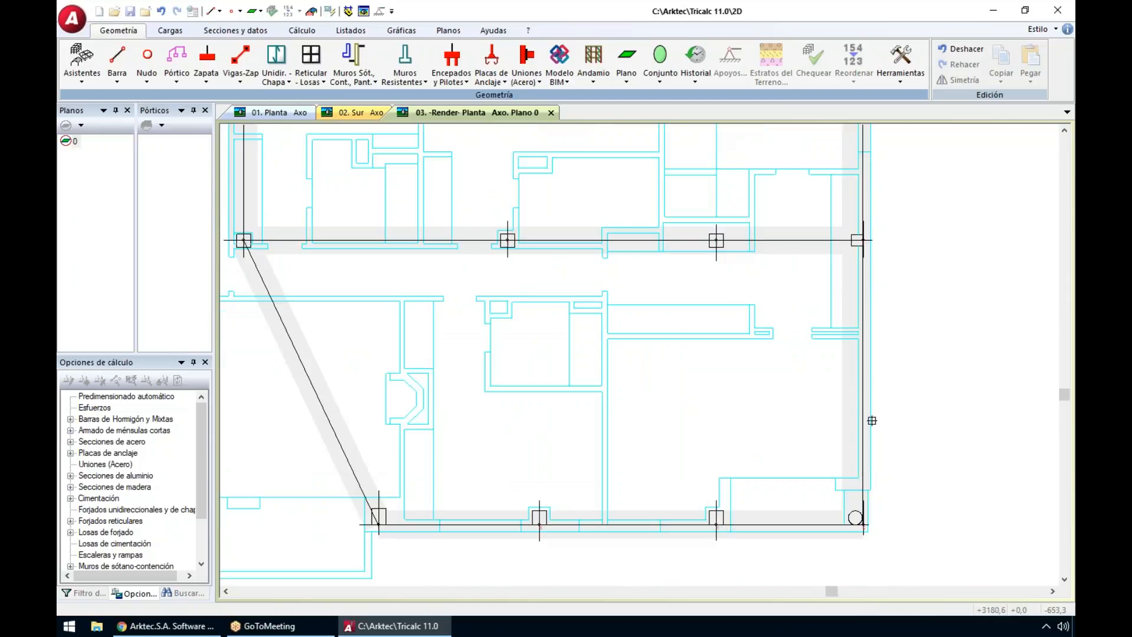
scroll(872, 420, up, 1)
Step: Adjust the growth of the horizontal bars along the lower facade to its outer wall line
scroll(872, 420, down, 2)
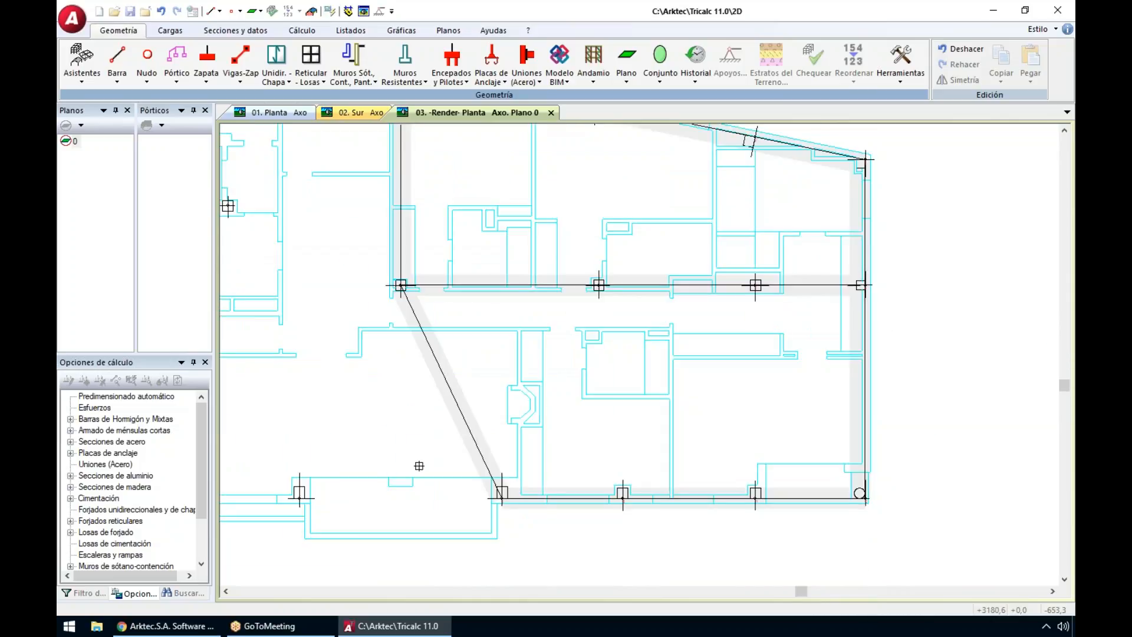
click(920, 524)
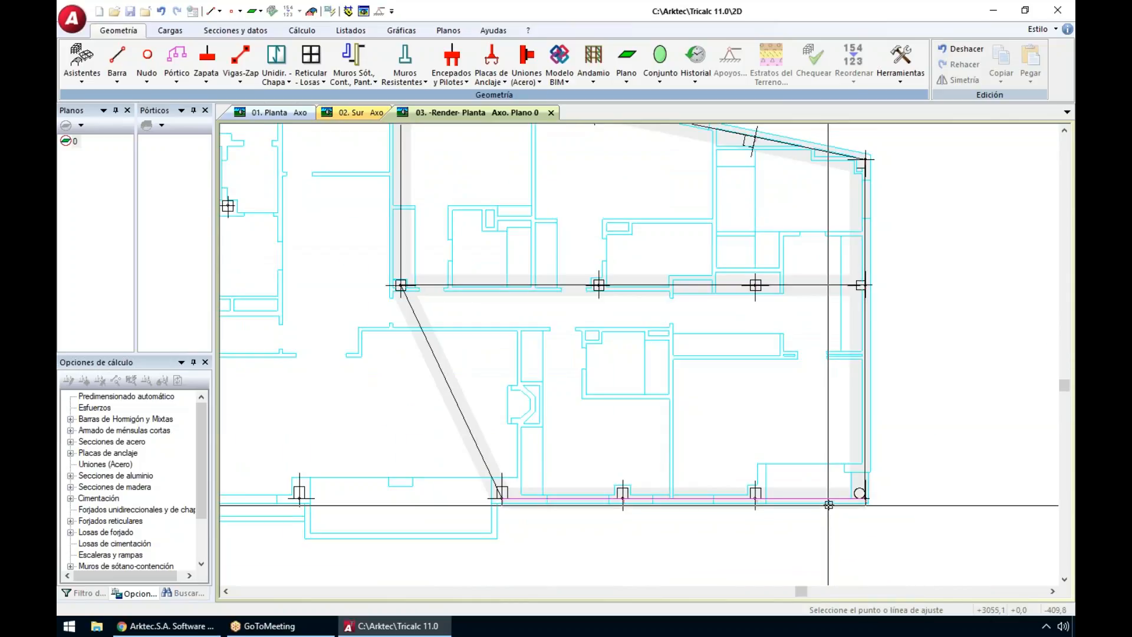
click(828, 504)
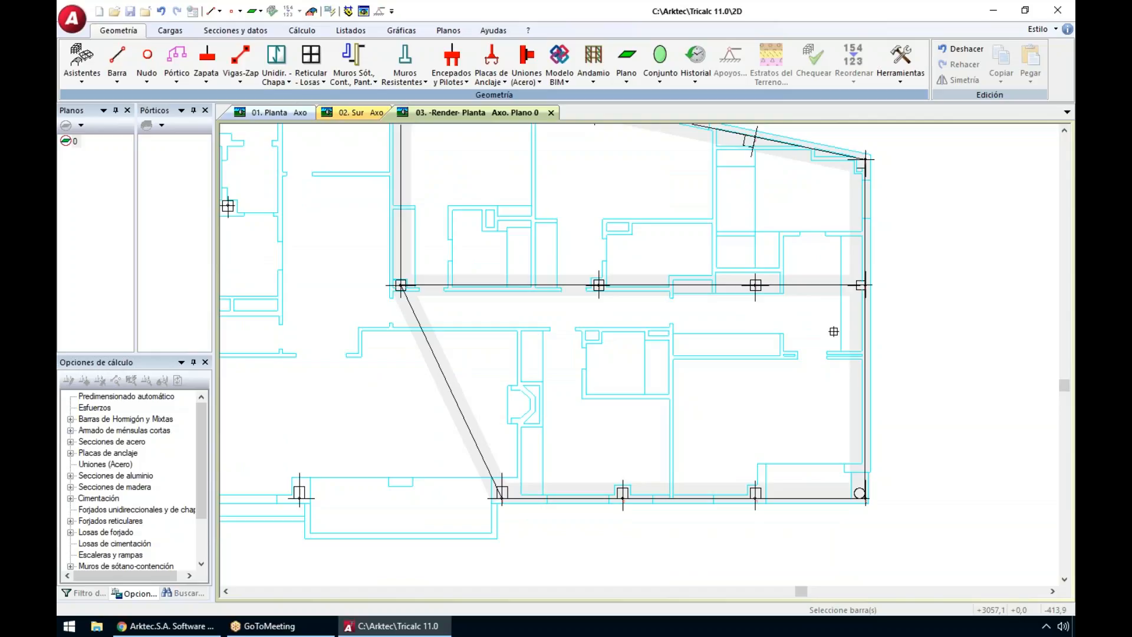
scroll(866, 334, up, 3)
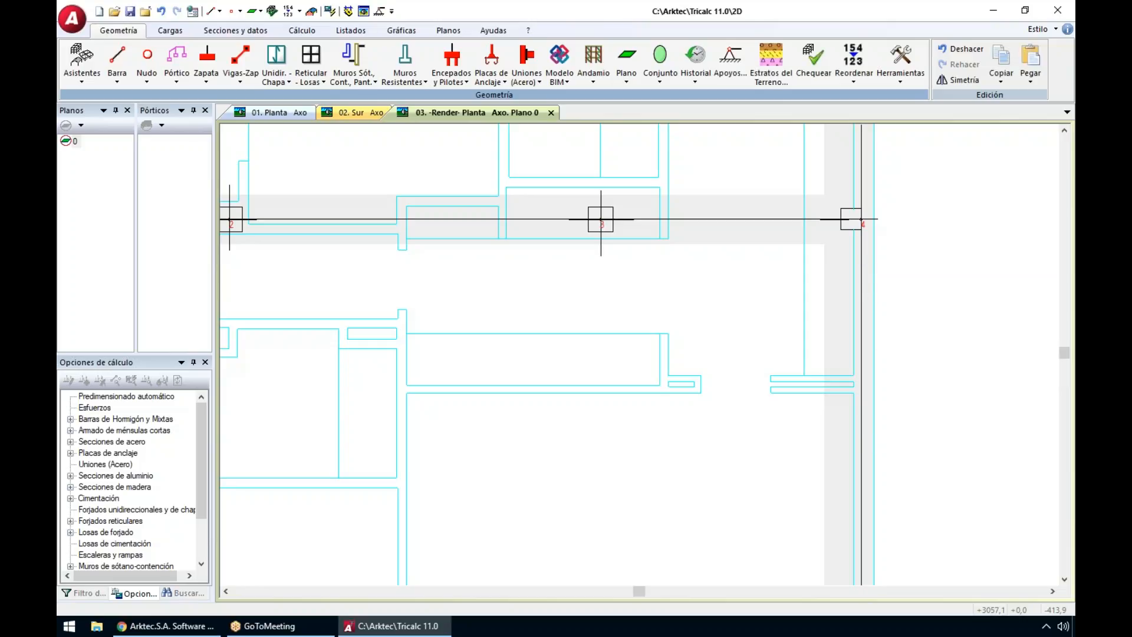
Step: Hide the DWG floor plan and turn the rendered bar layout to a 3D view
scroll(864, 439, up, 2)
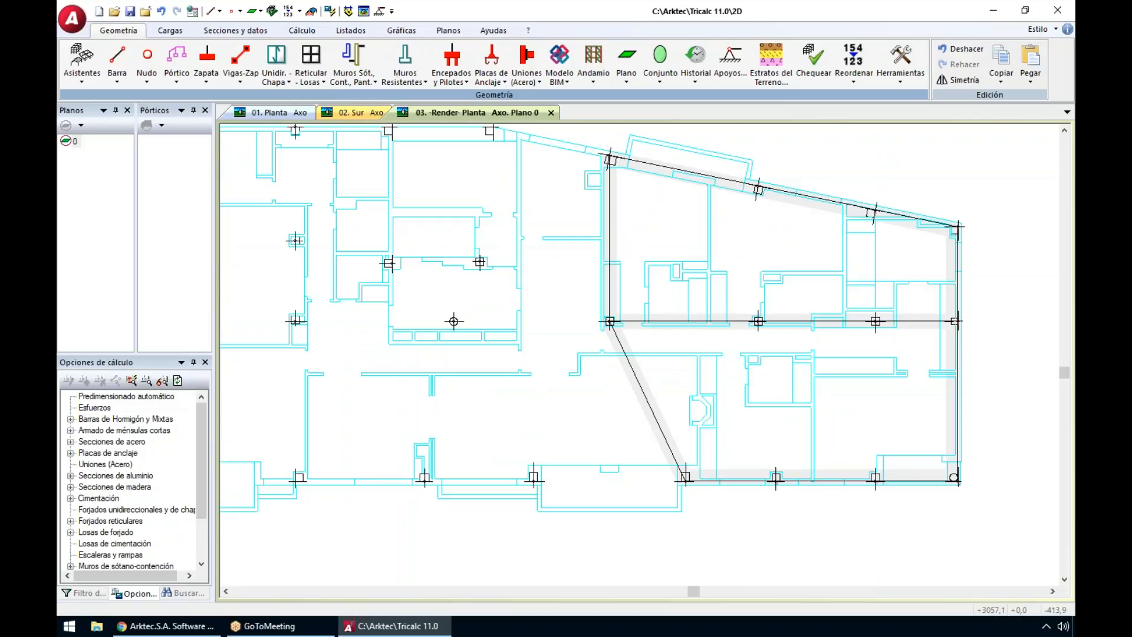
scroll(865, 442, down, 2)
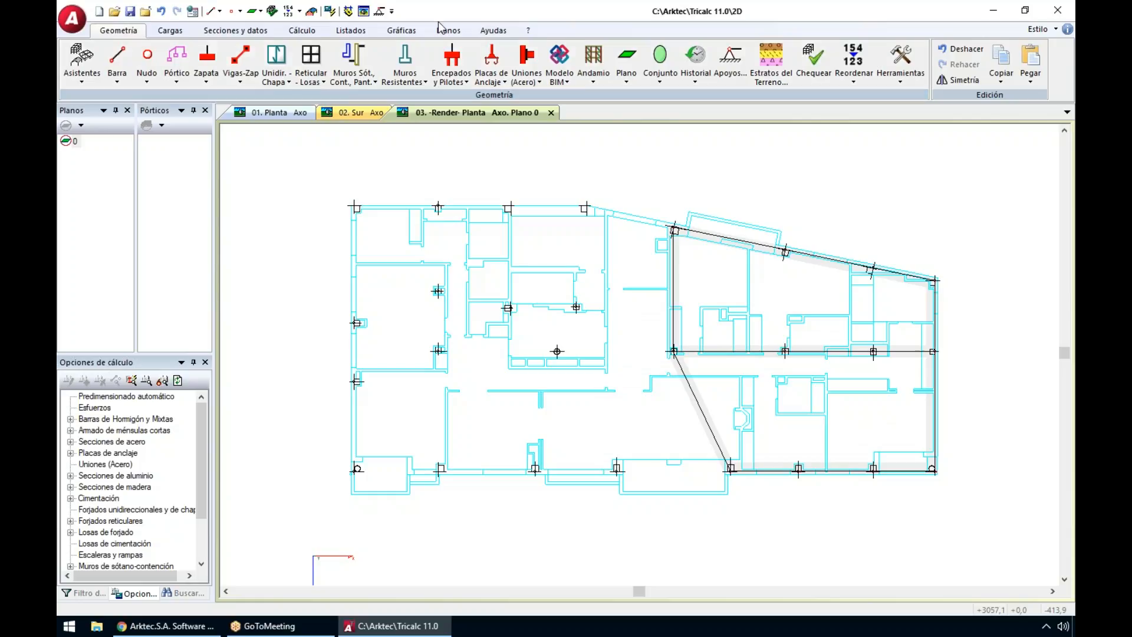
click(494, 33)
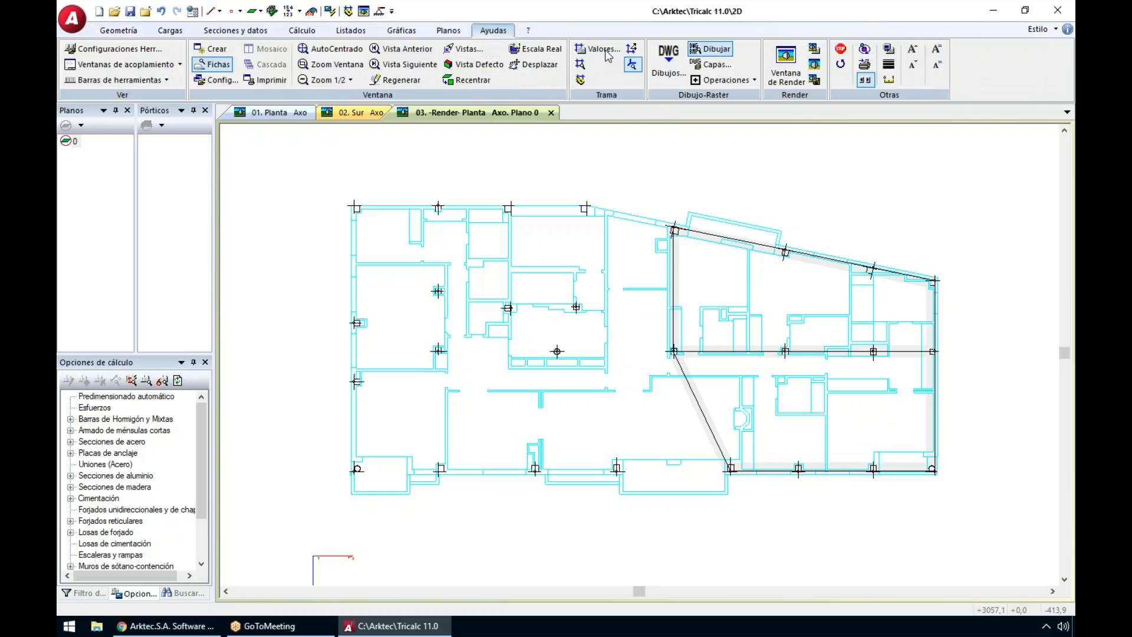
click(714, 50)
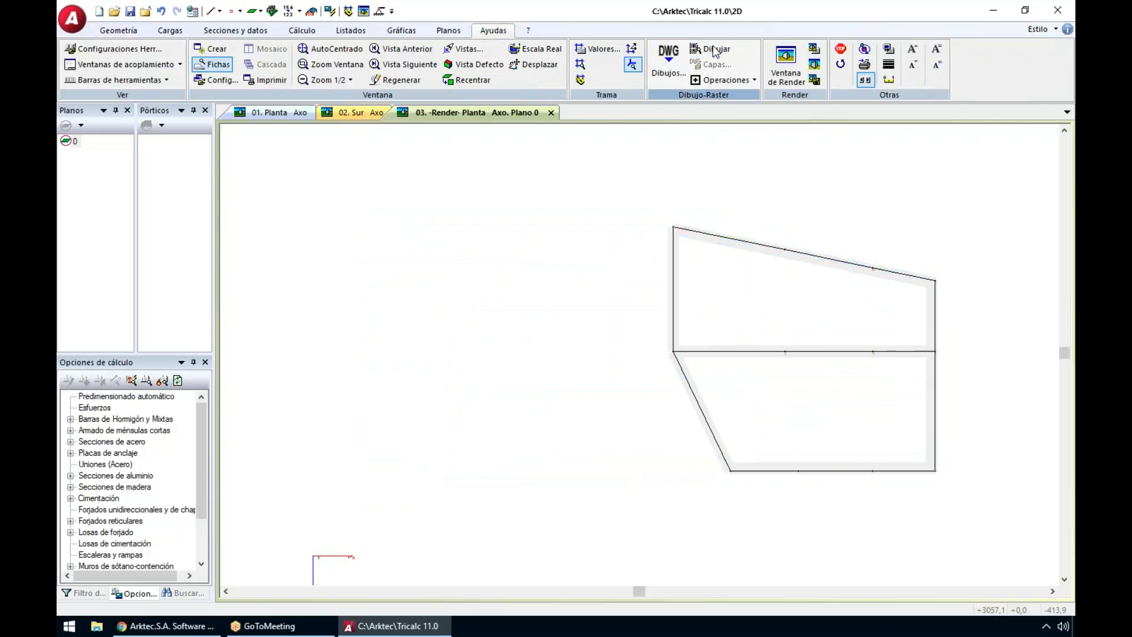
click(711, 49)
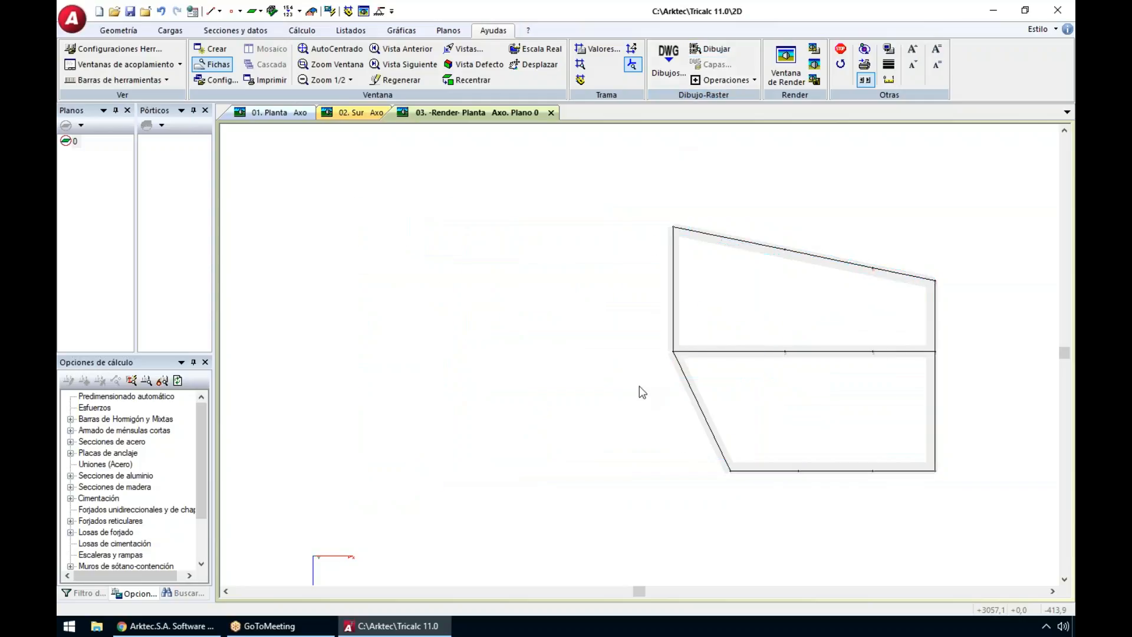
drag(610, 363, 614, 403)
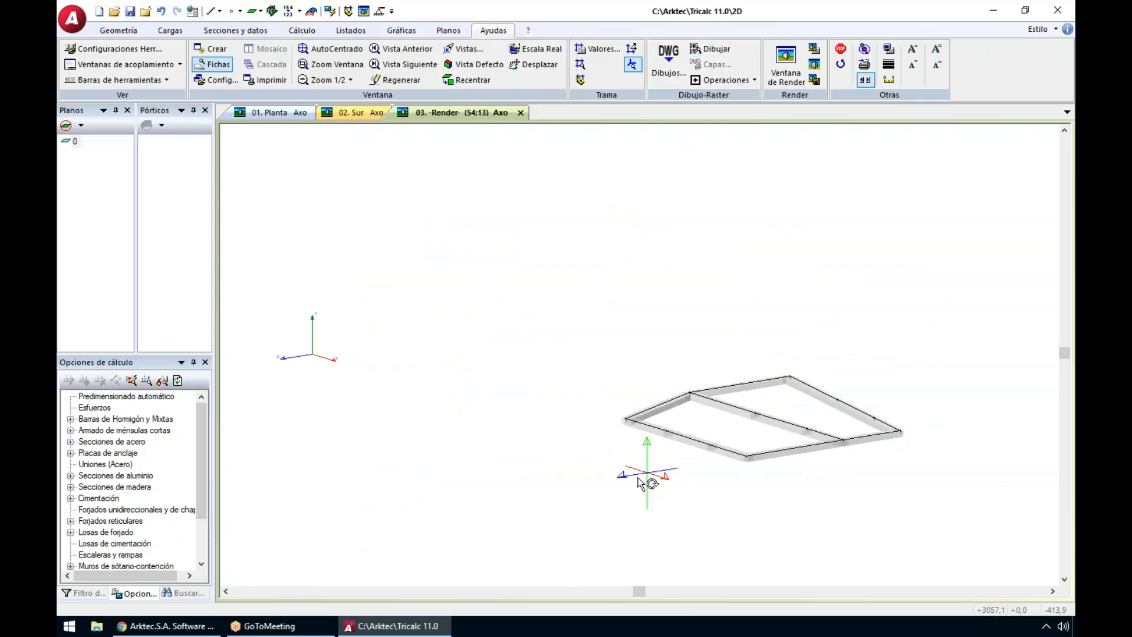
drag(640, 483, 637, 487)
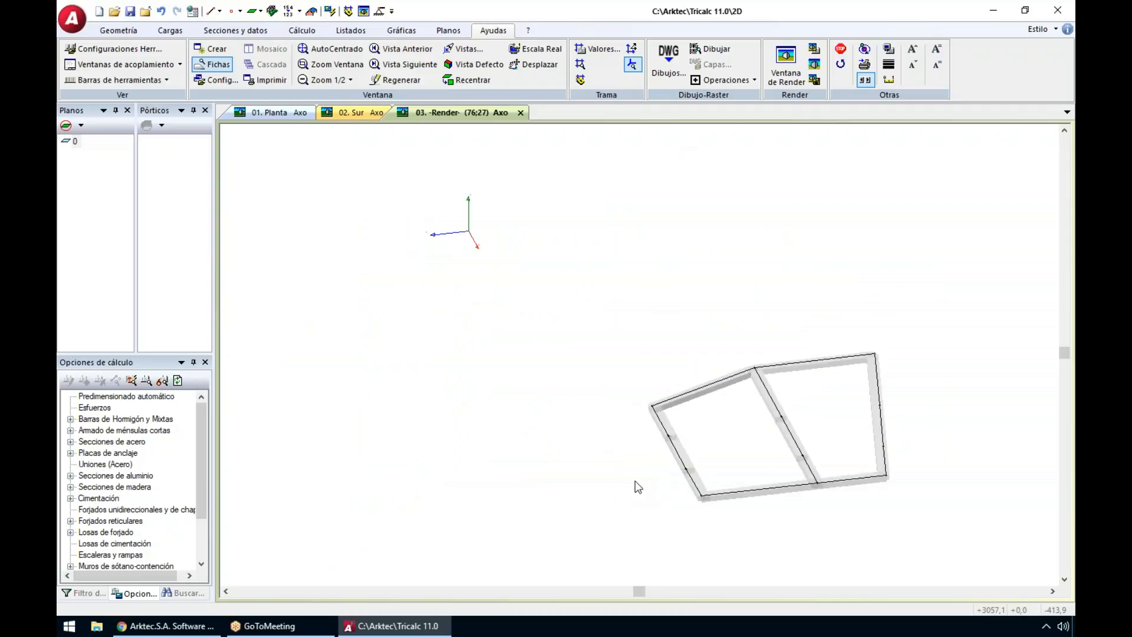
Step: Add two lines of bars joining the intermediate nodes from the lower facade through the middle beam to the sloping facade
click(219, 11)
click(248, 27)
click(670, 435)
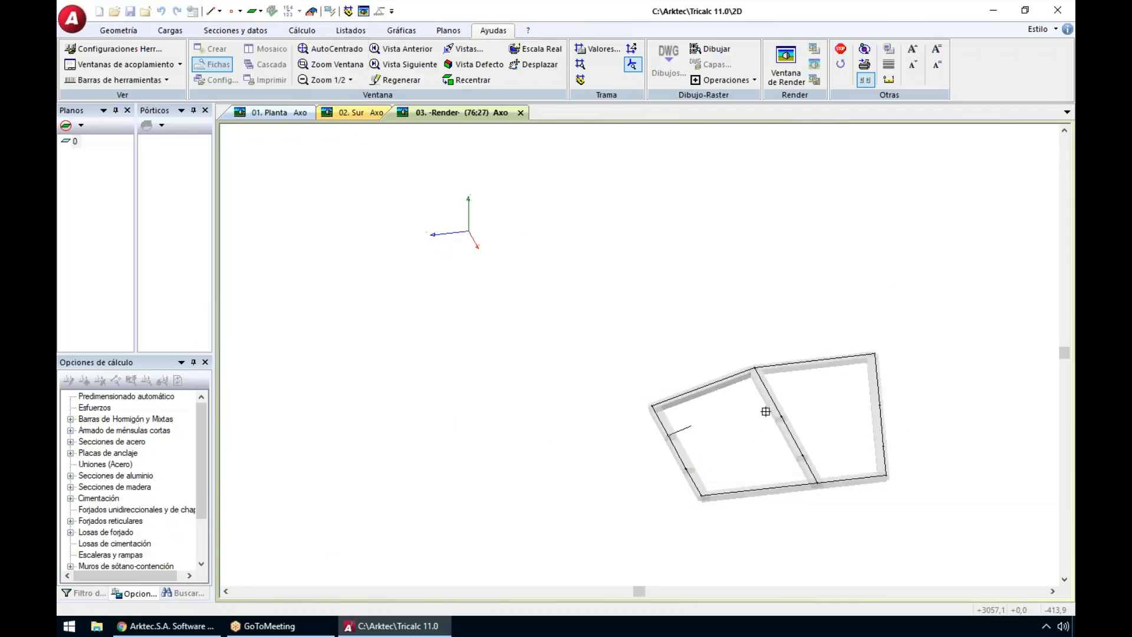
click(880, 406)
click(803, 455)
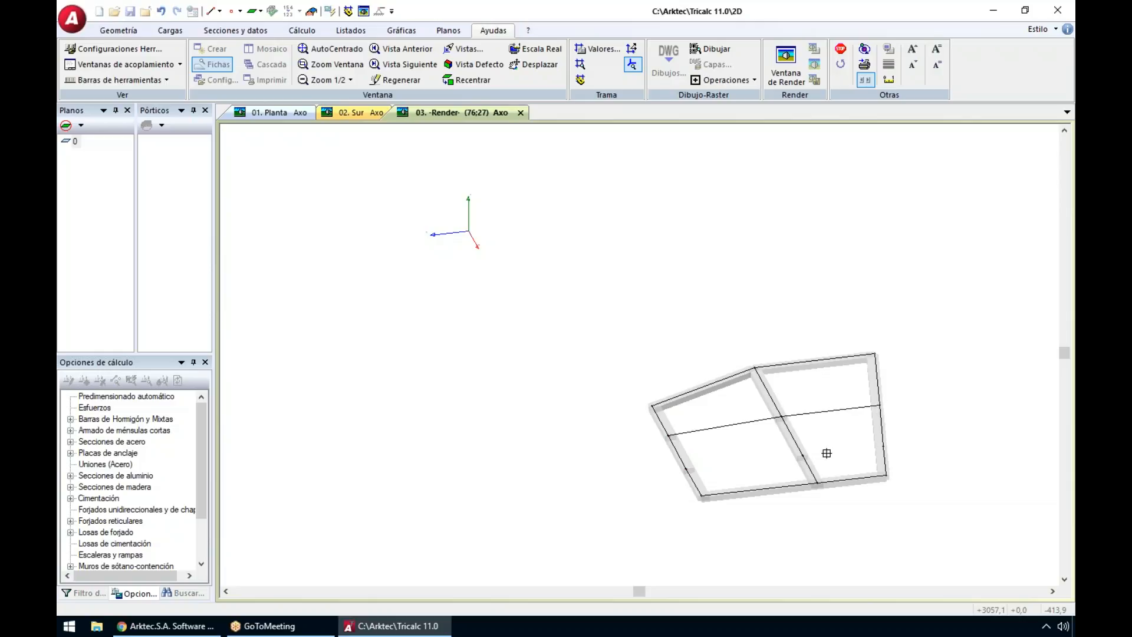
click(880, 446)
click(803, 455)
click(686, 469)
Step: Copy all floor nodes and bars upward twice at 300 cm in Y with Traslación, creating the connecting vertical bars
click(120, 29)
click(147, 75)
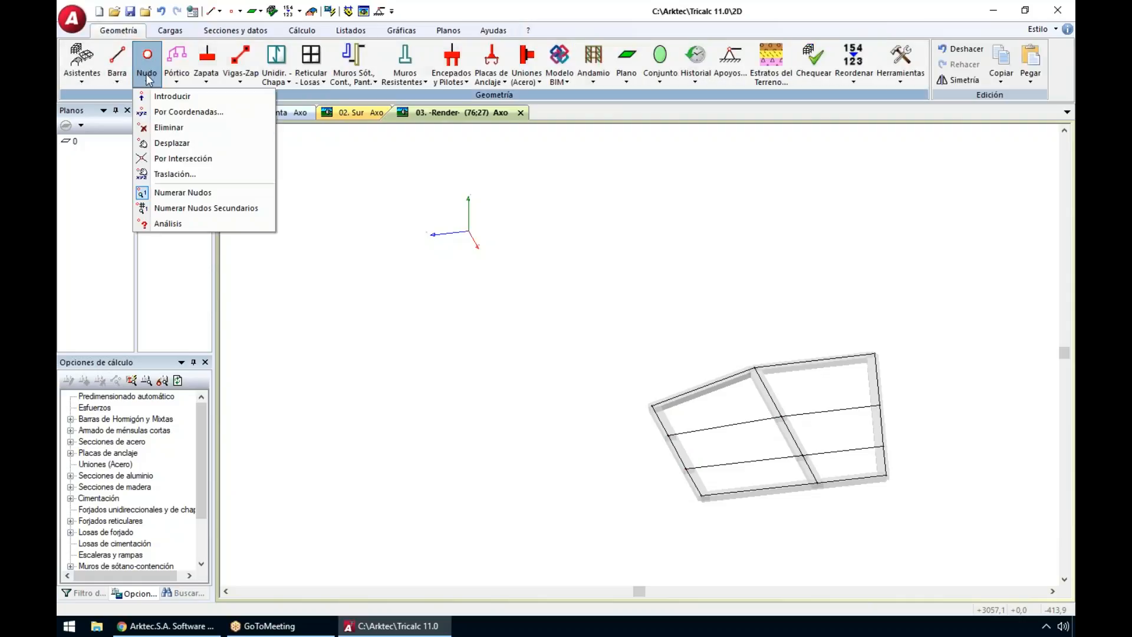
click(171, 173)
double_click(566, 202)
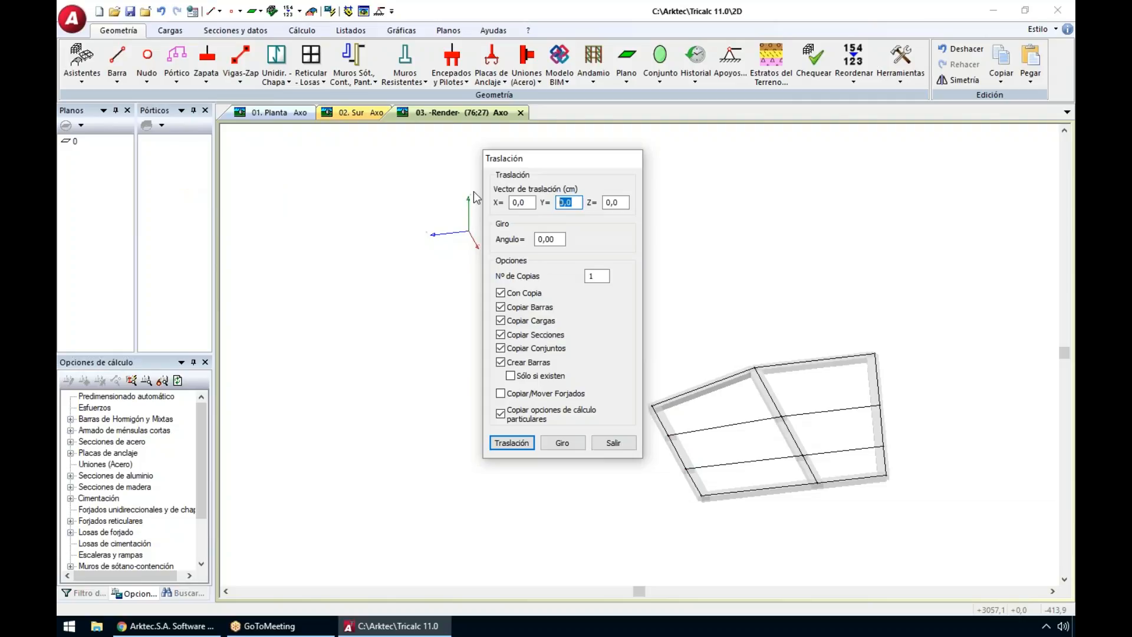
text(30)
double_click(597, 276)
text(2)
click(513, 442)
click(976, 538)
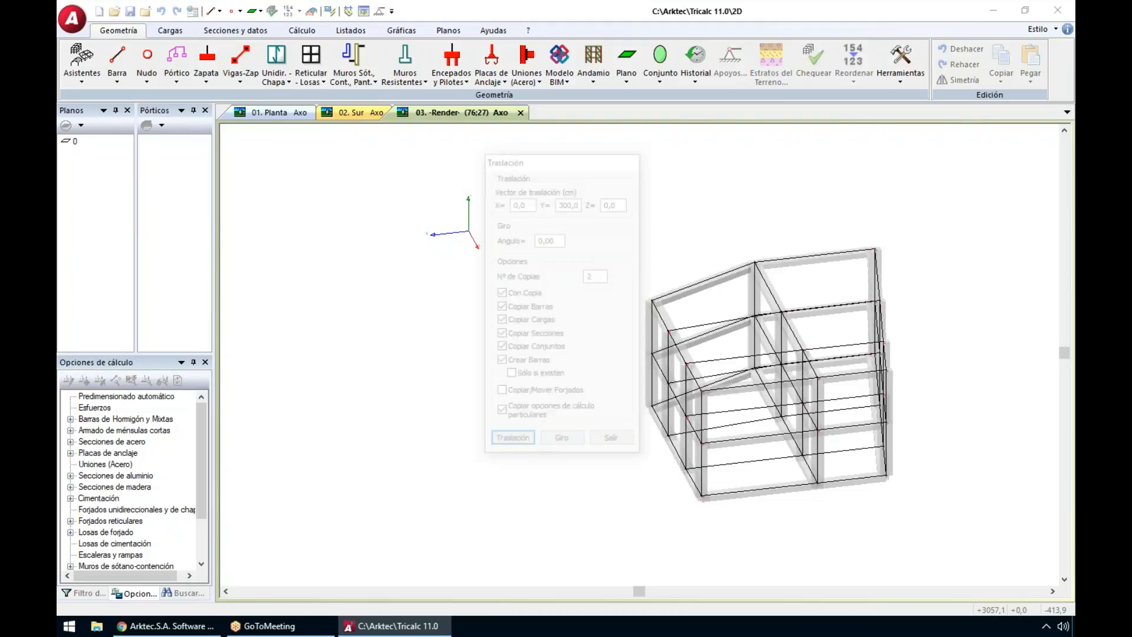
key(Escape)
Step: Assign a 30 cm wide HOR.Prf section to all the vertical bars
mouse_move(929, 526)
shift+middle_down()
mouse_move(923, 506)
mouse_move(976, 518)
mouse_move(931, 520)
shift+middle_up()
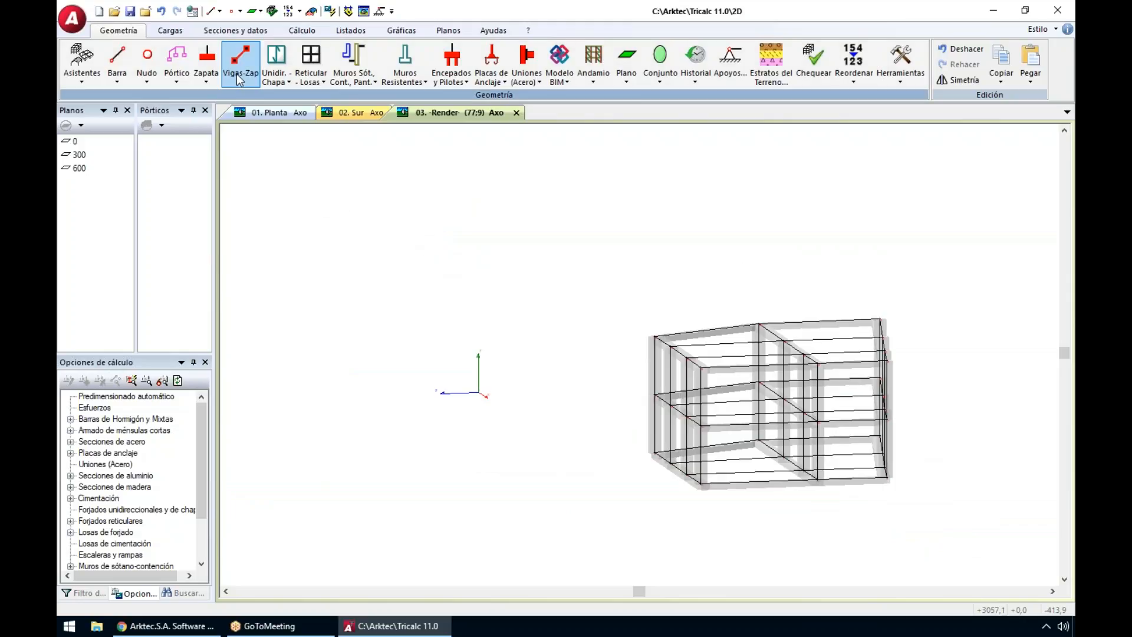
click(254, 34)
click(80, 64)
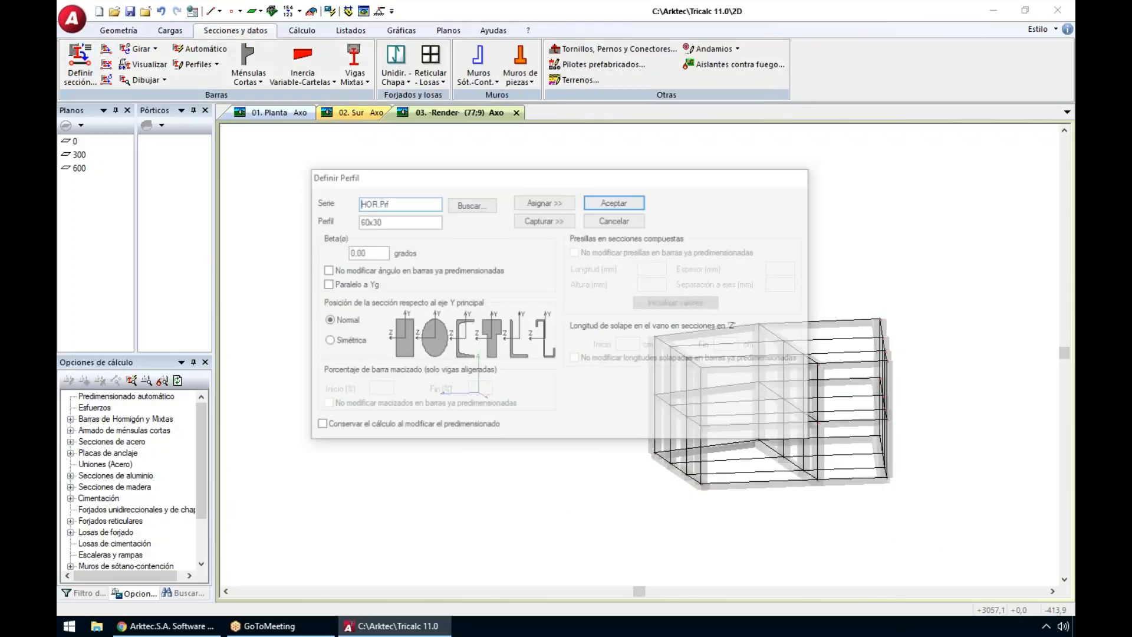
double_click(412, 222)
text(30x)
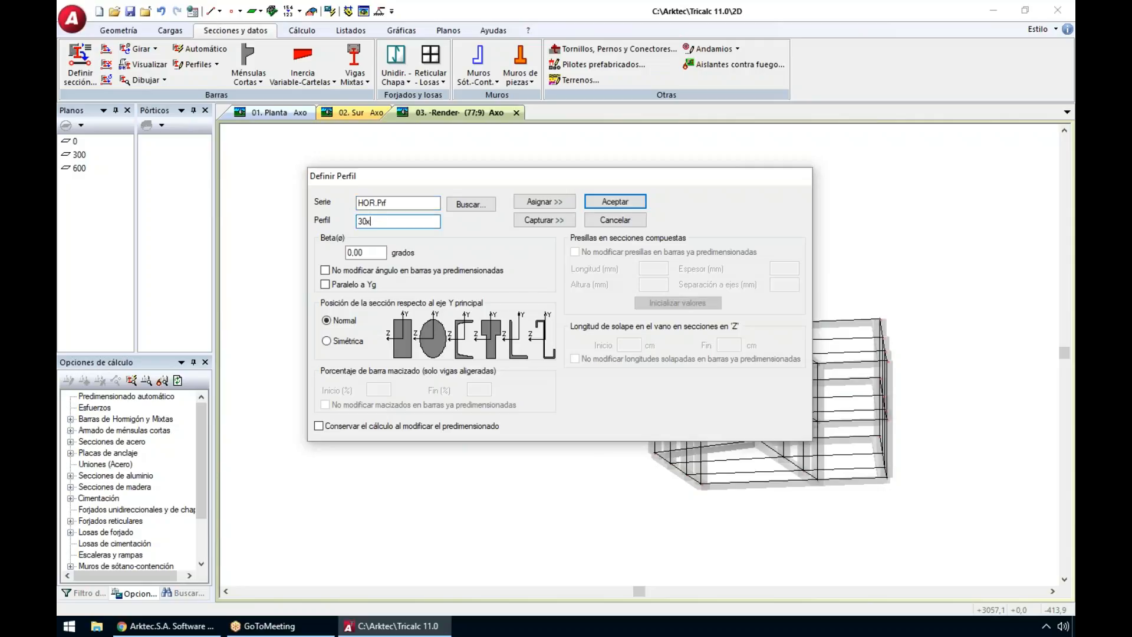
click(543, 202)
click(937, 534)
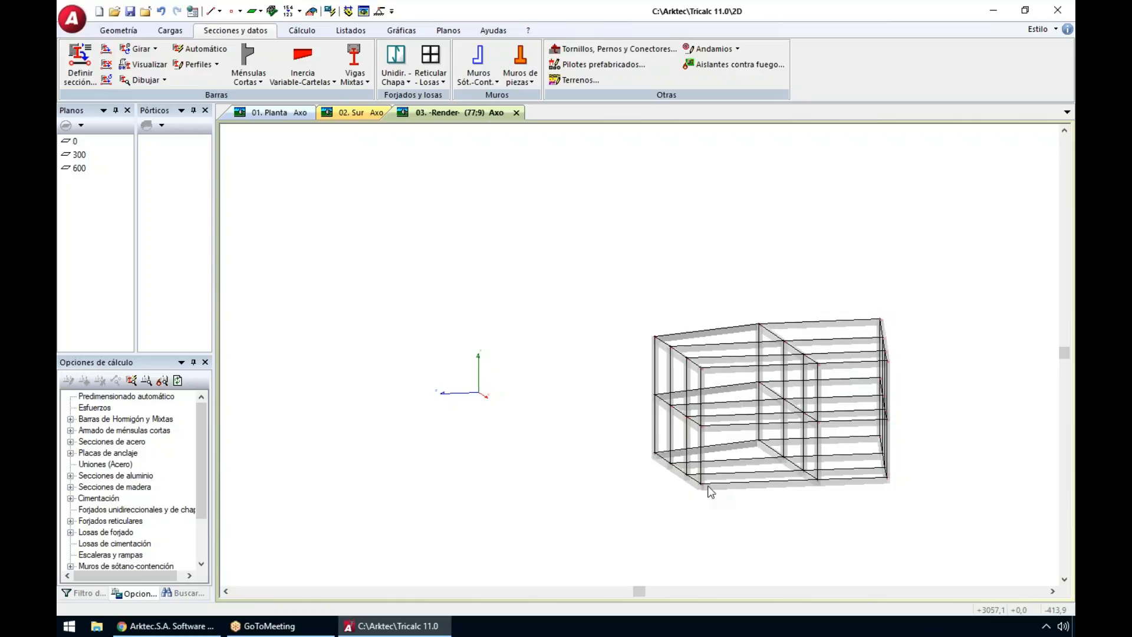
Step: Isolate the horizontal planes 300, 600 and 0 in turn to examine the bars of each level
click(79, 155)
click(75, 168)
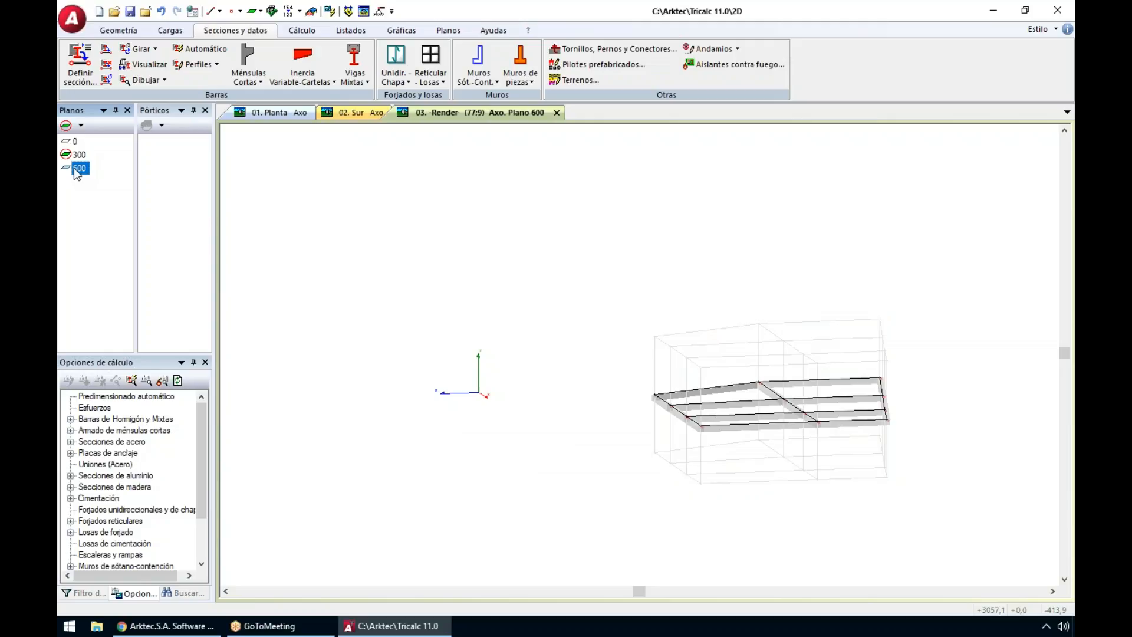
click(78, 155)
click(75, 141)
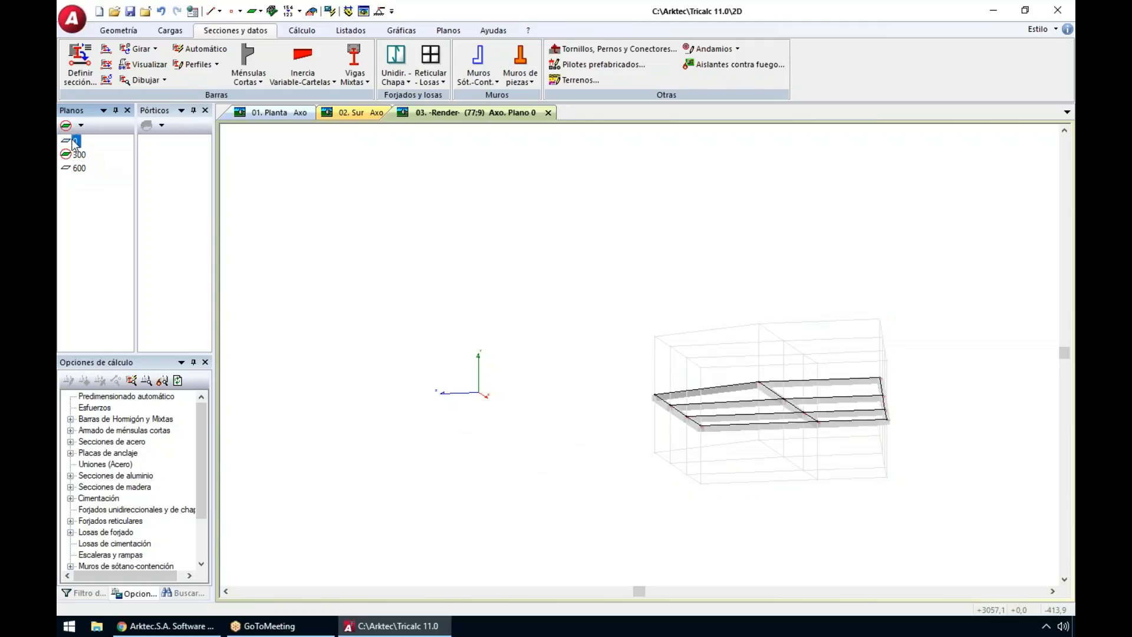
key(Escape)
Step: Move the lower facade's roof nodes -200 cm in Y without copying, so the roof slopes down toward that facade
key(ctrl+t)
double_click(569, 203)
text(-200)
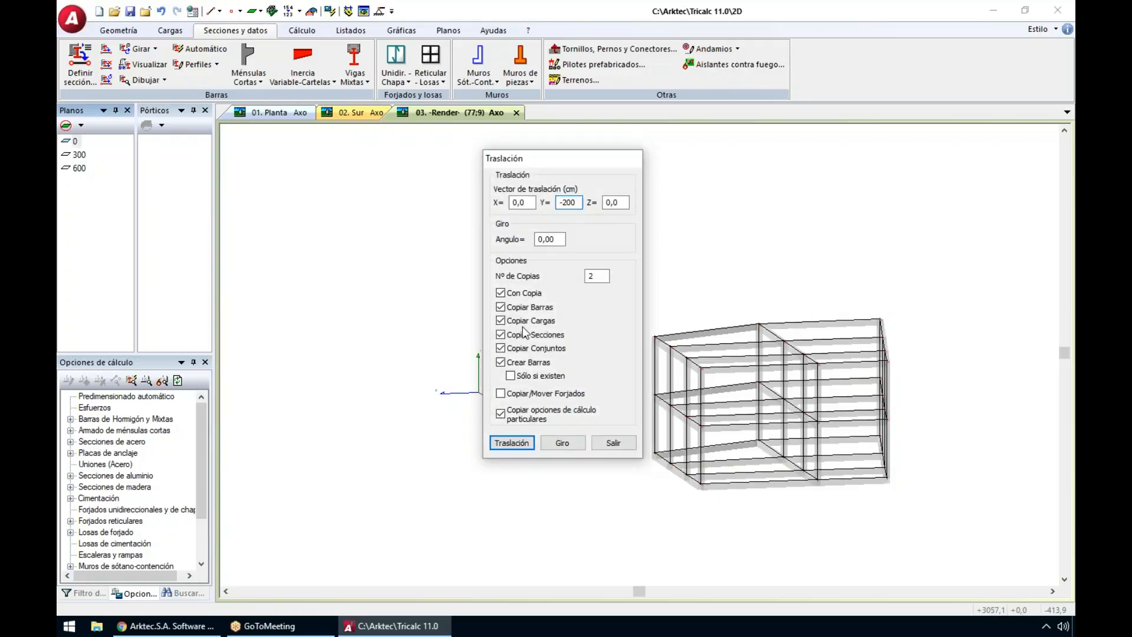
click(522, 293)
click(511, 443)
drag(637, 309, 715, 380)
right_click(714, 380)
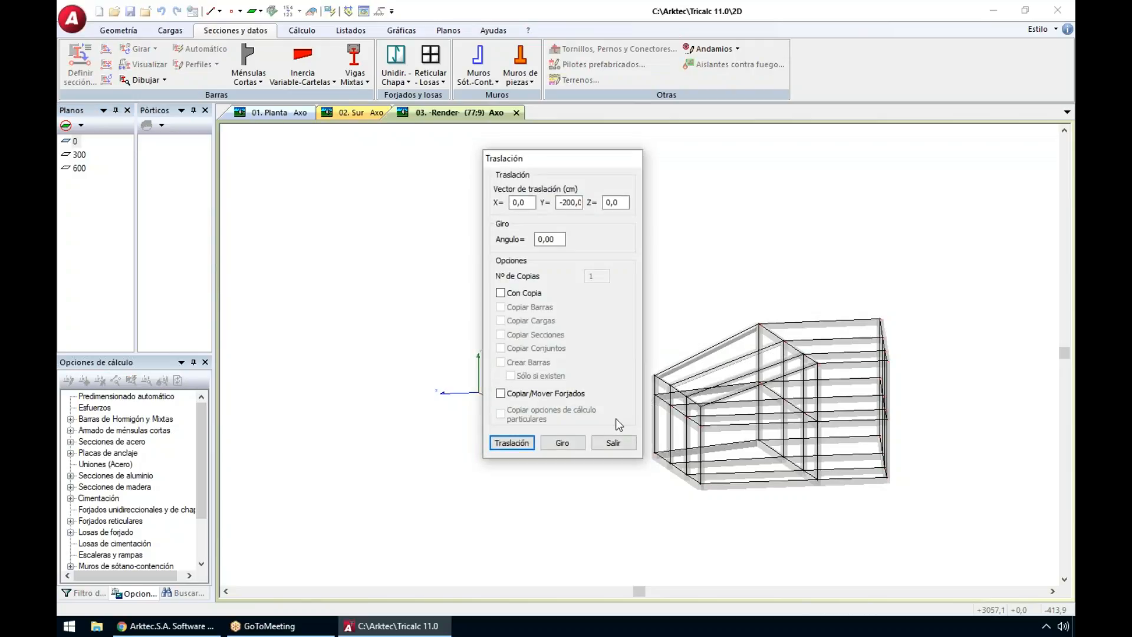
click(613, 442)
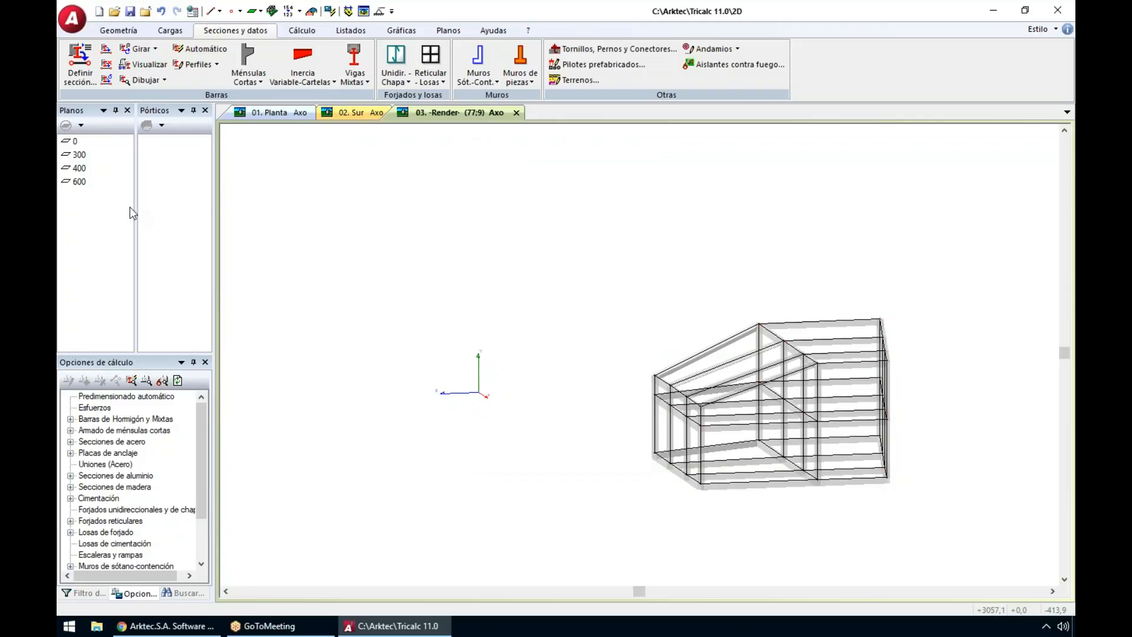
Step: Define a plane named INCLINADO through three nodes of the sloping roof
click(81, 126)
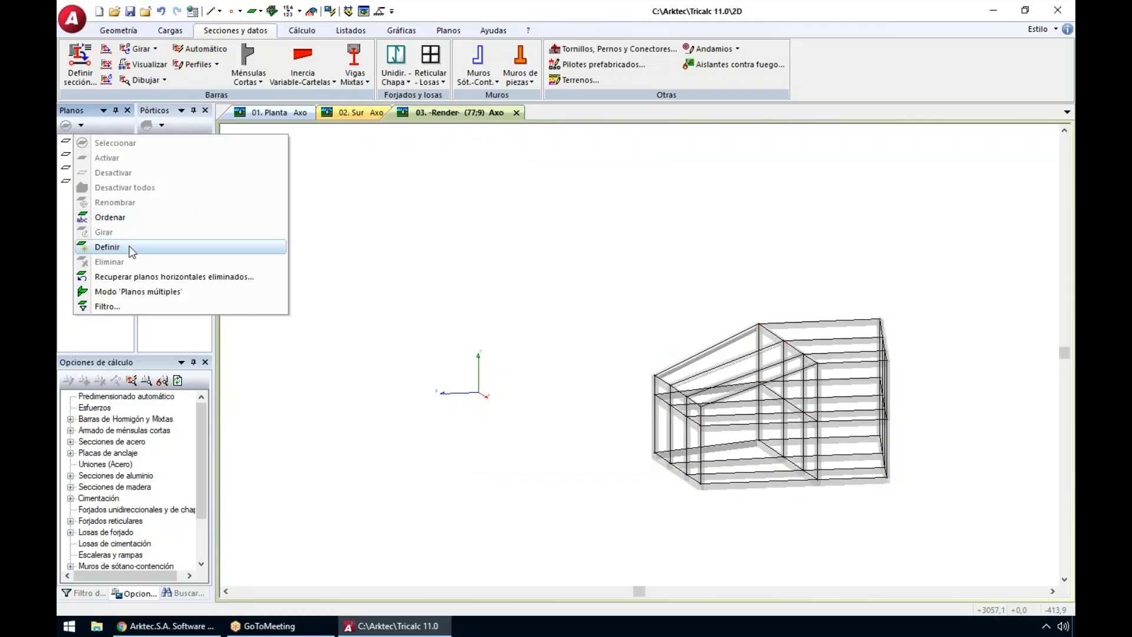
click(107, 247)
text(INCLINADO)
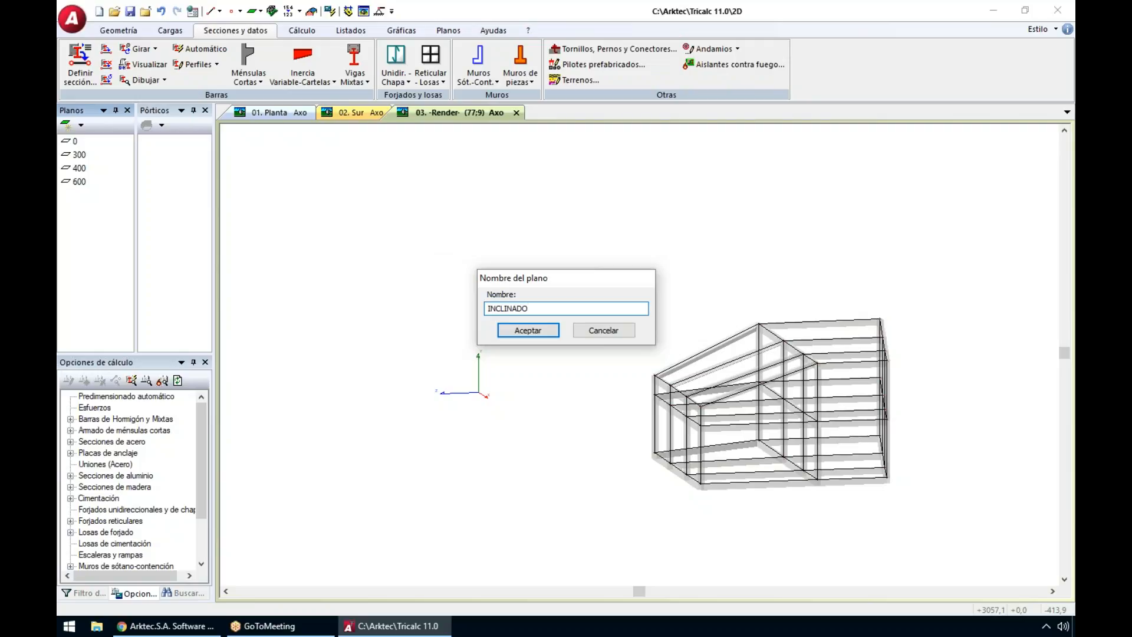
key(Return)
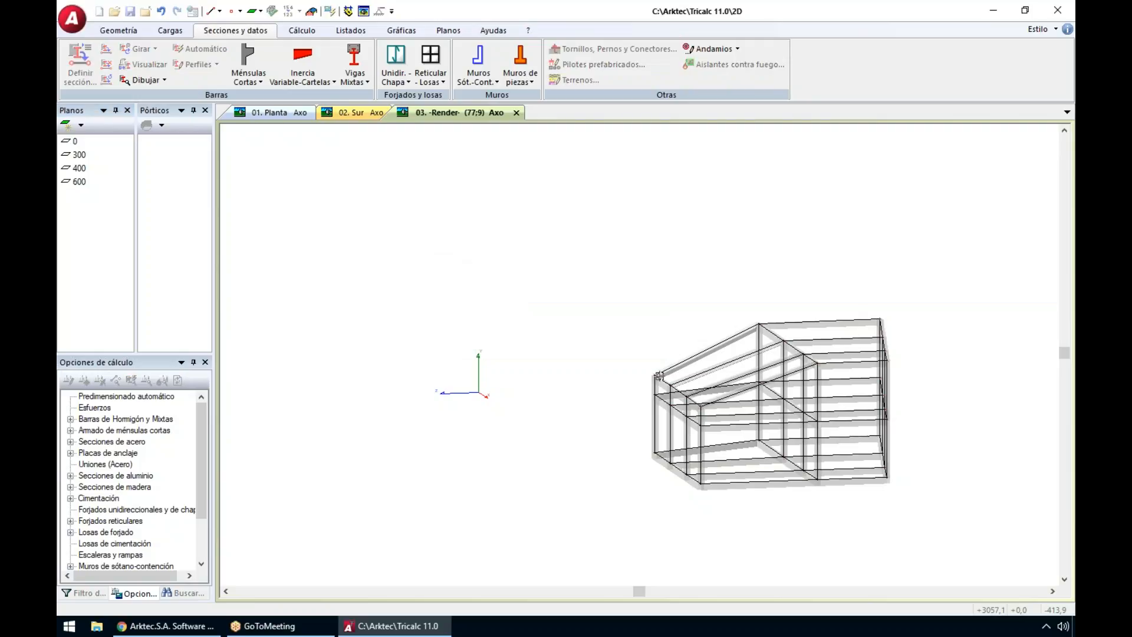
click(818, 360)
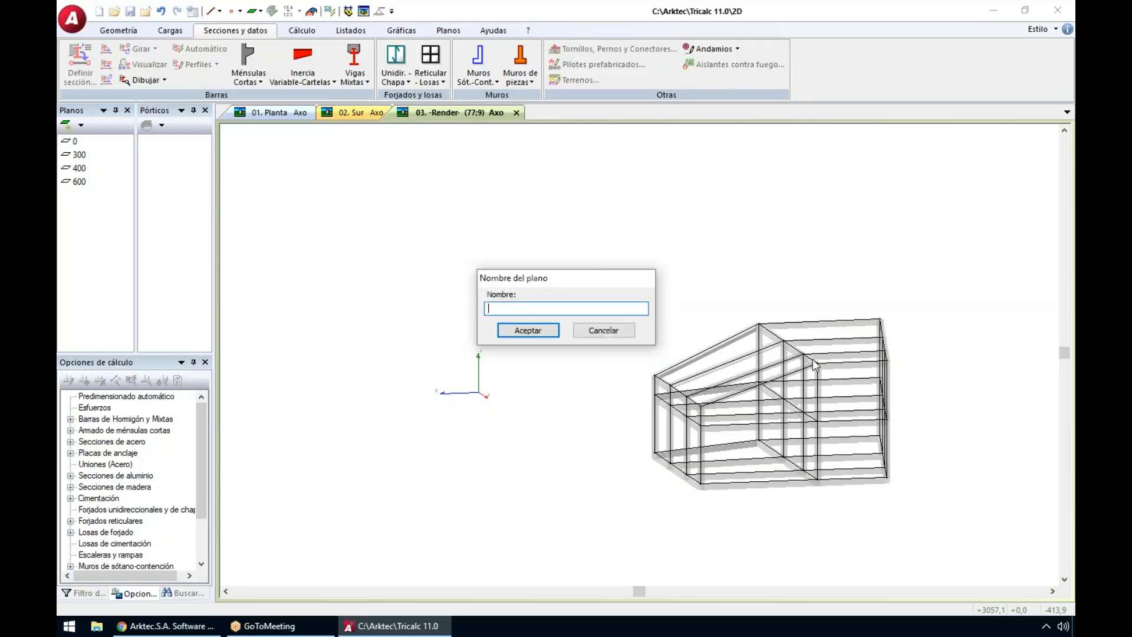
Step: Define a plane named CERCHA through the west vertical frame behind the middle beam and isolate it
text(CERCHA)
click(533, 330)
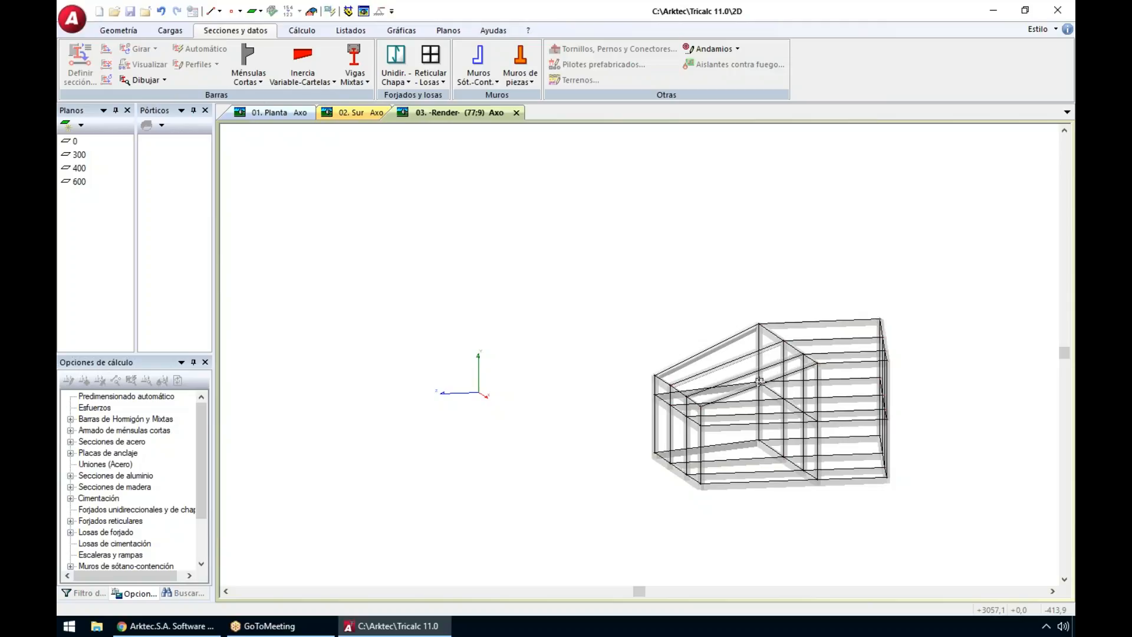
click(91, 209)
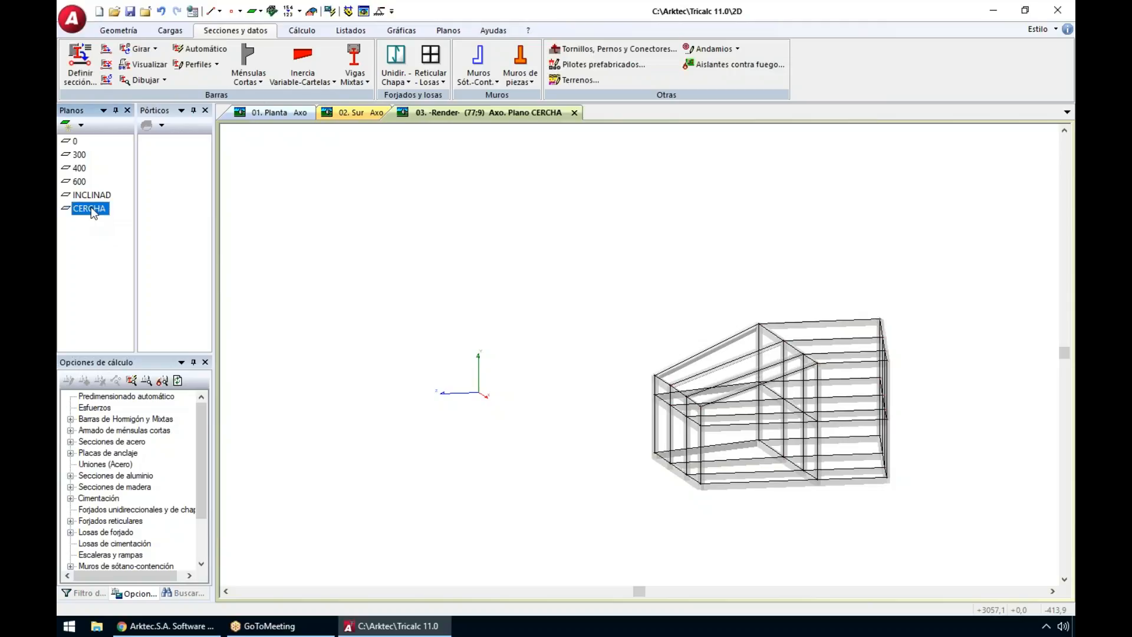
Step: Check the INCLINAD plane, and return to the CERCHA plane in an east elevation with free space above the frame
click(93, 196)
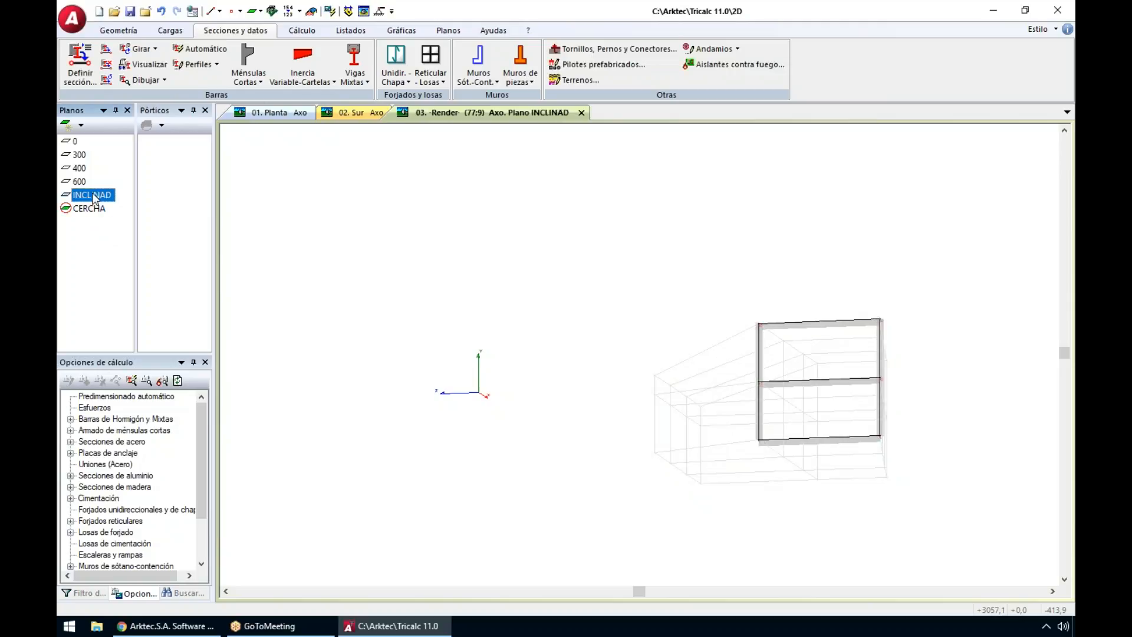
click(93, 209)
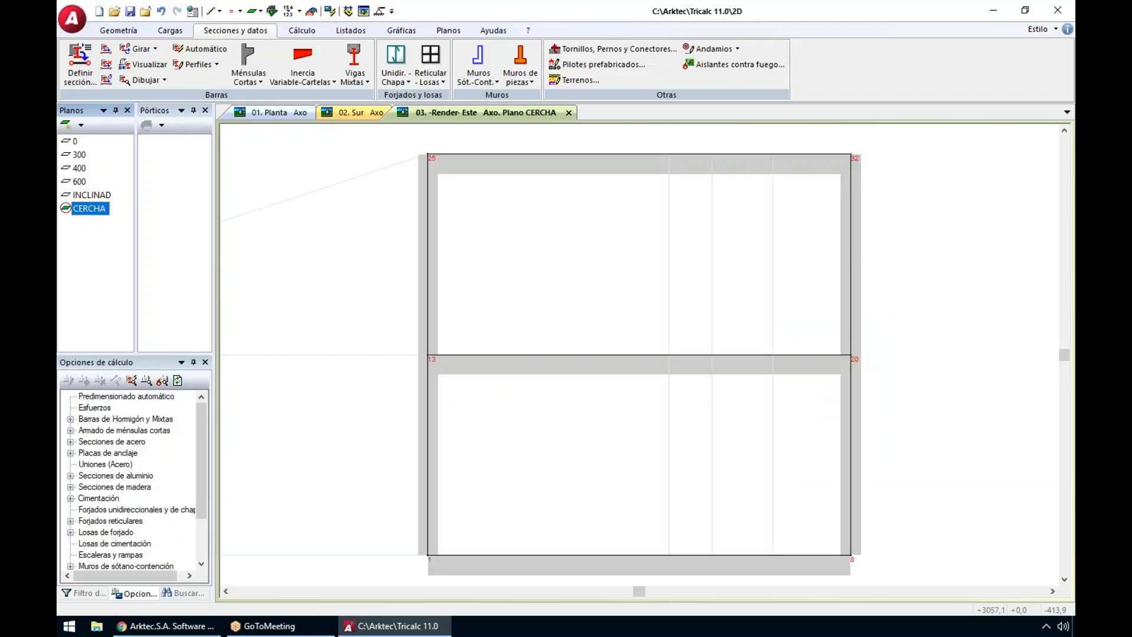
scroll(672, 306, down, 3)
middle_drag(673, 299, 629, 355)
scroll(627, 355, up, 2)
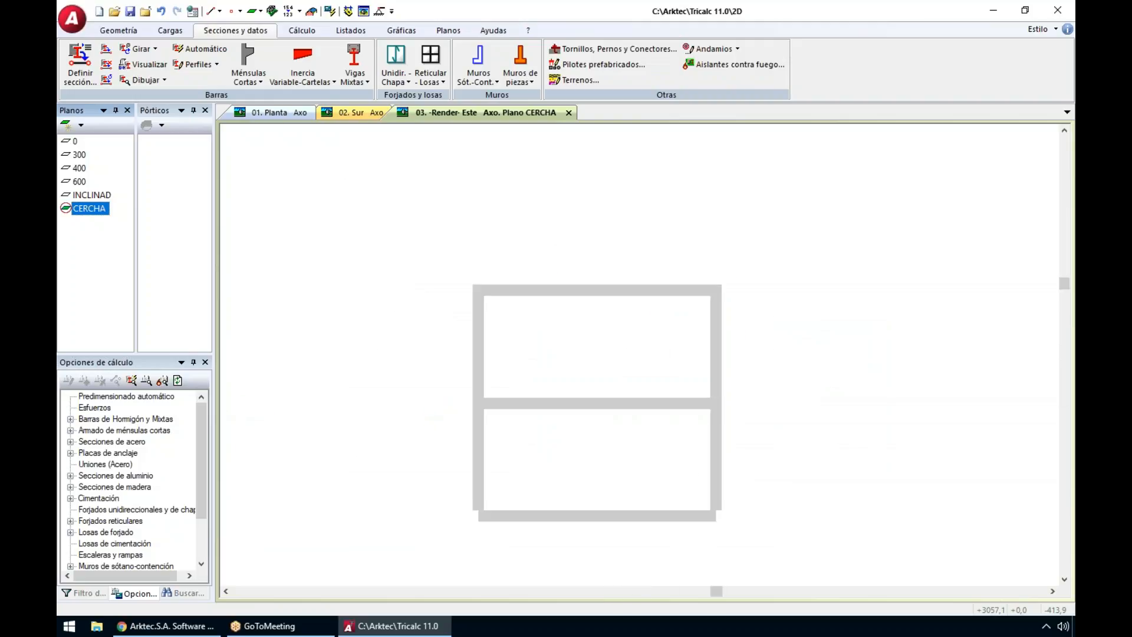
click(118, 30)
click(117, 74)
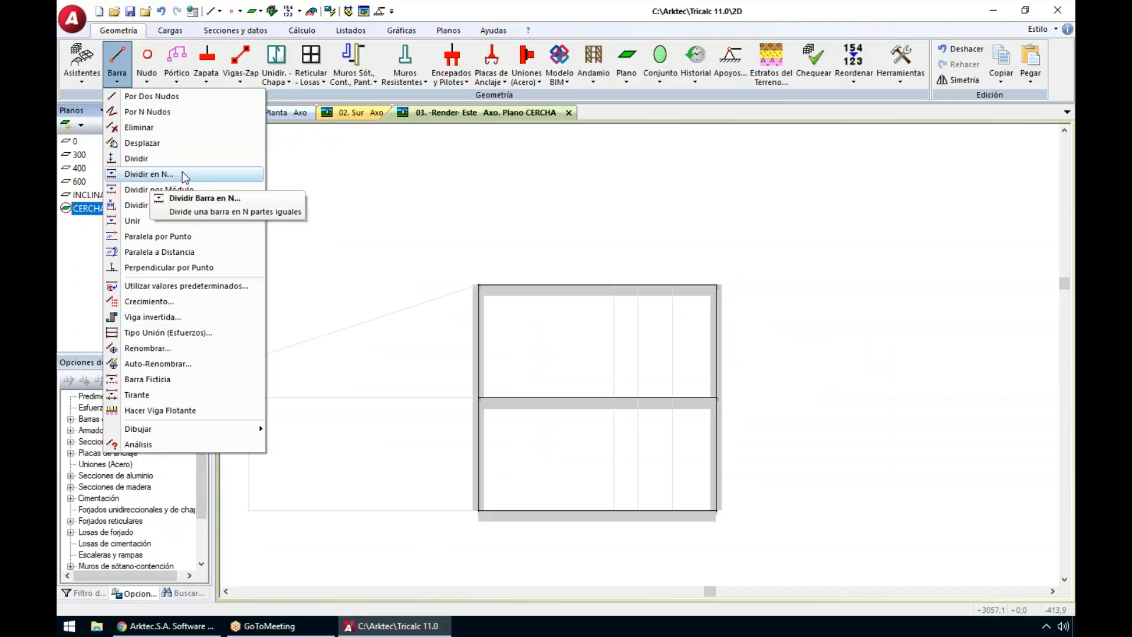
click(216, 176)
click(529, 327)
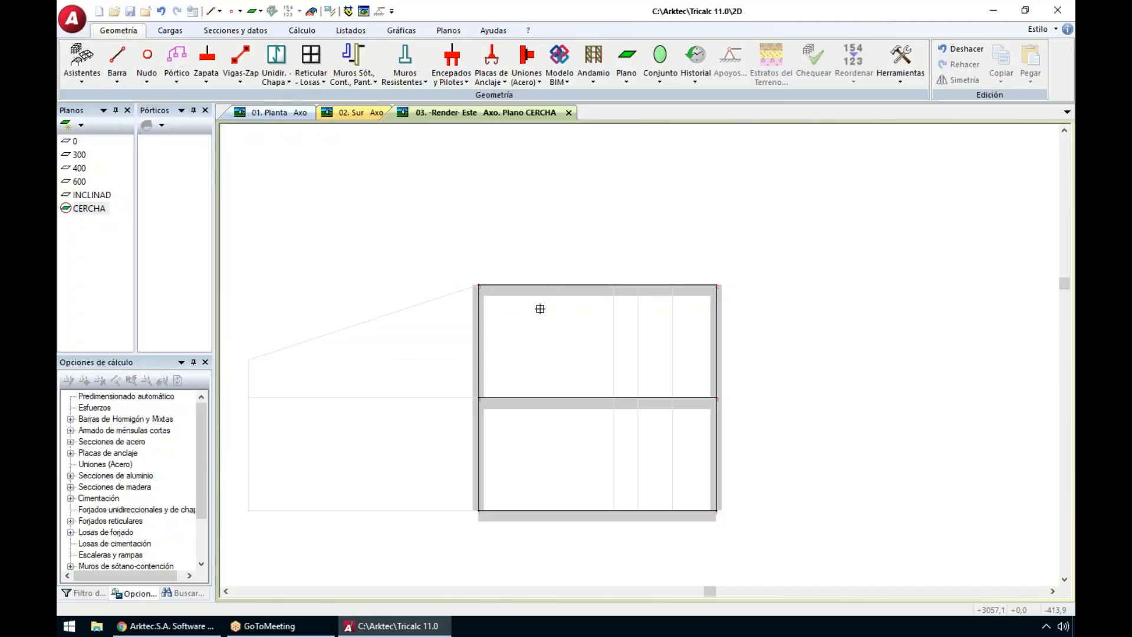
Step: Copy the midpoint of the CERCHA frame's upper beam 120 cm in Y, creating a vertical bar between the two nodes
key(ctrl+t)
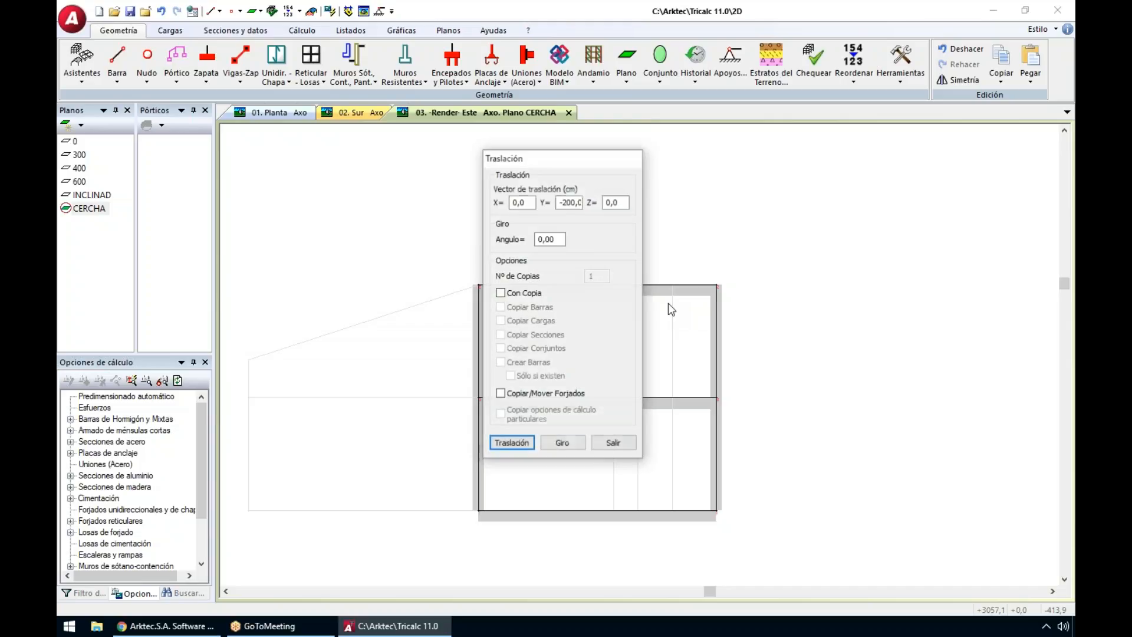
key(BackSpace)
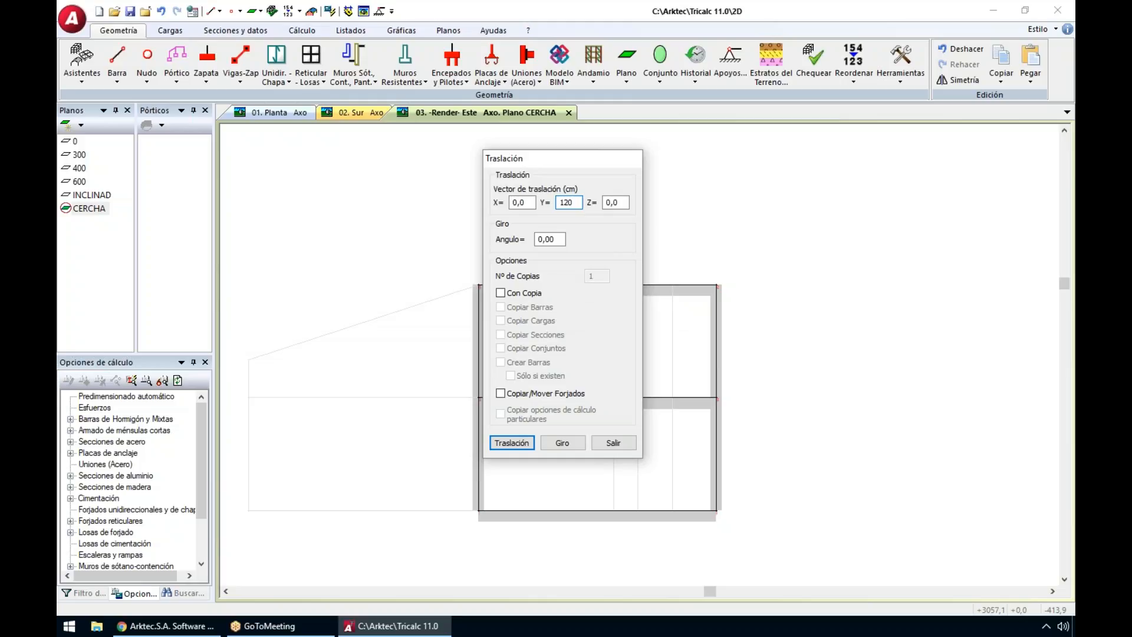
click(500, 293)
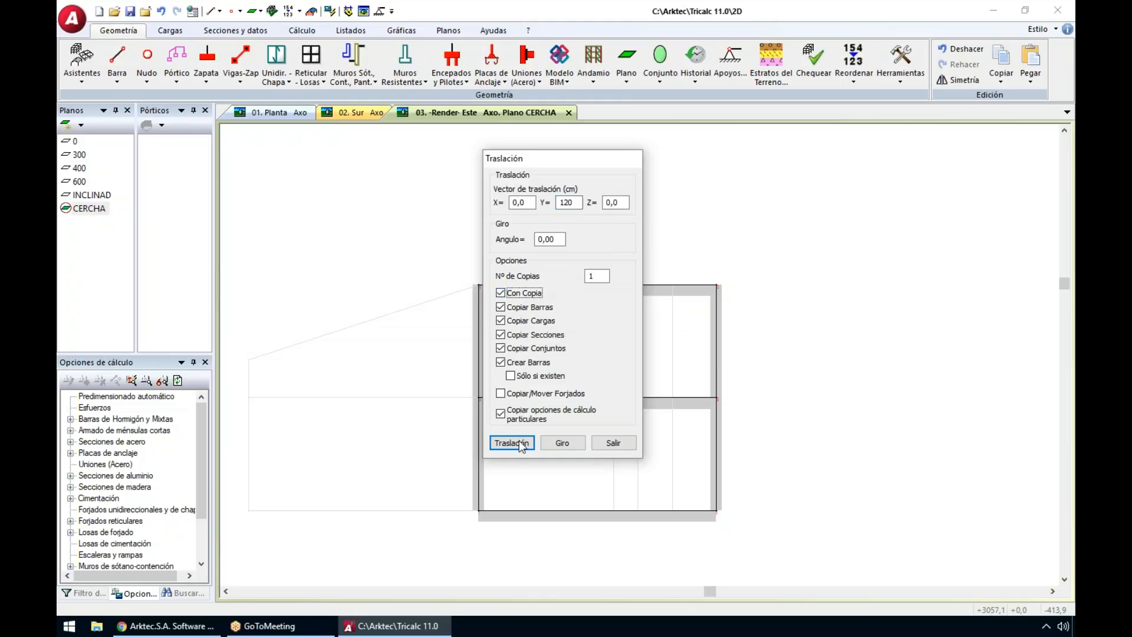
click(511, 443)
click(597, 287)
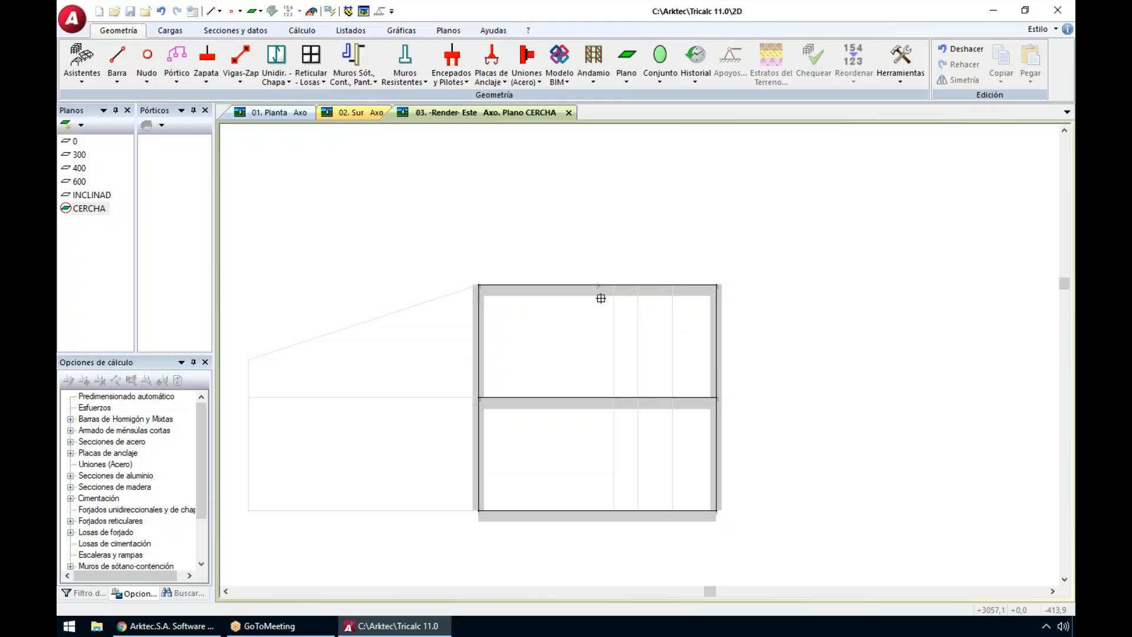
click(512, 443)
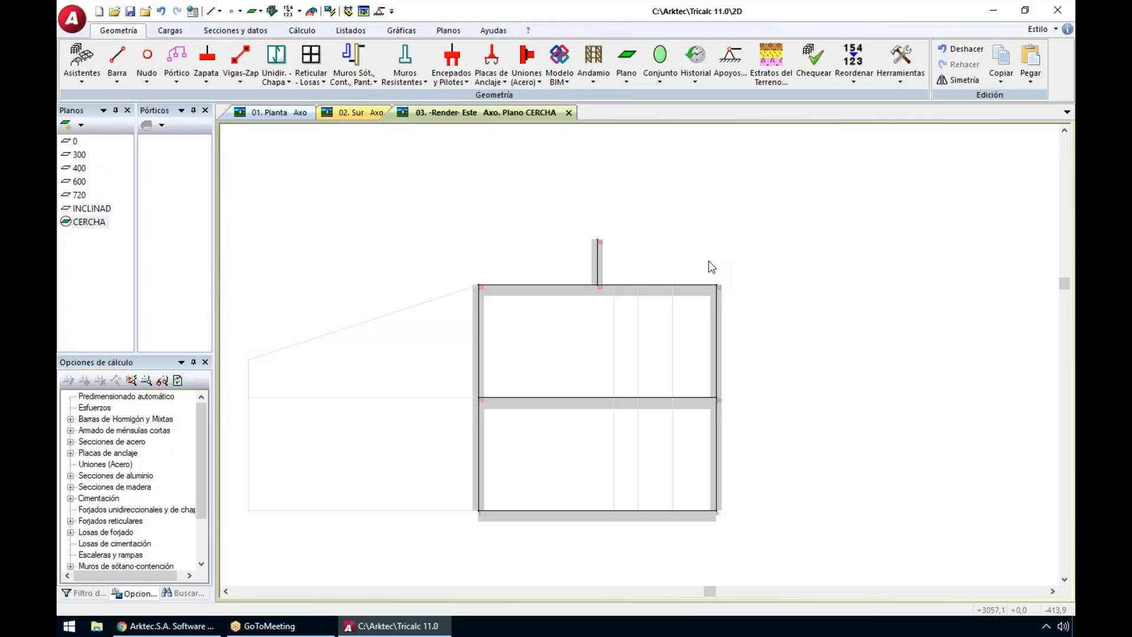
Step: Draw two sloping bars joining the frame's upper corners to the head of the central post
click(118, 79)
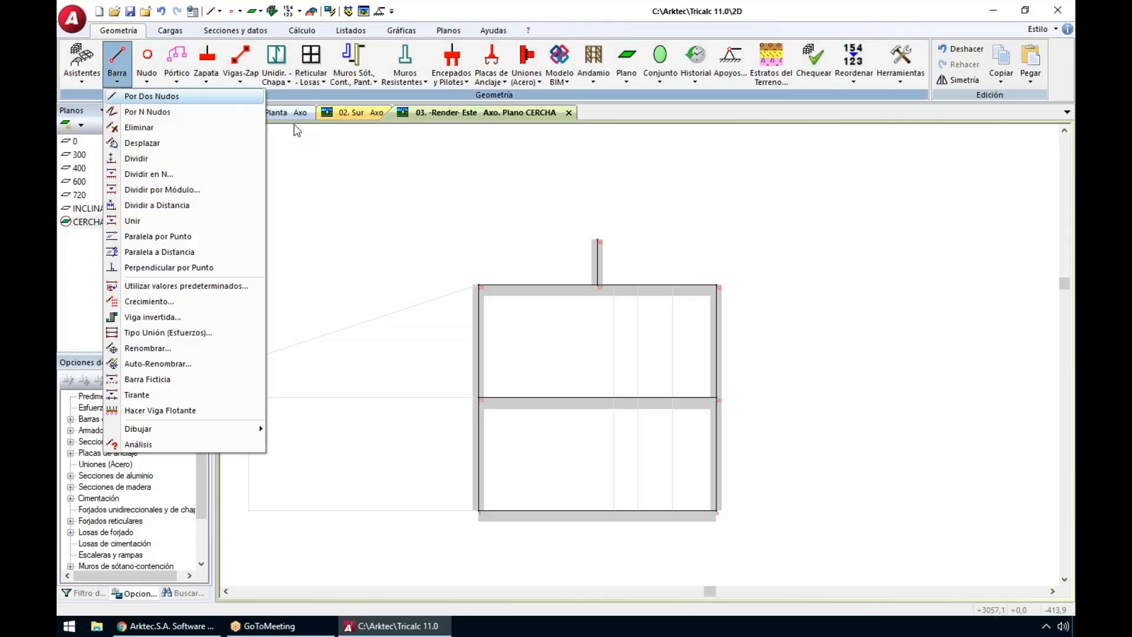
key(Return)
click(479, 286)
click(595, 239)
click(717, 284)
click(597, 239)
key(Escape)
Step: Divide both sloping bars and both halves of the truss's lower chord into two equal parts
click(117, 65)
click(179, 174)
click(530, 325)
click(549, 257)
click(555, 282)
click(625, 286)
click(639, 256)
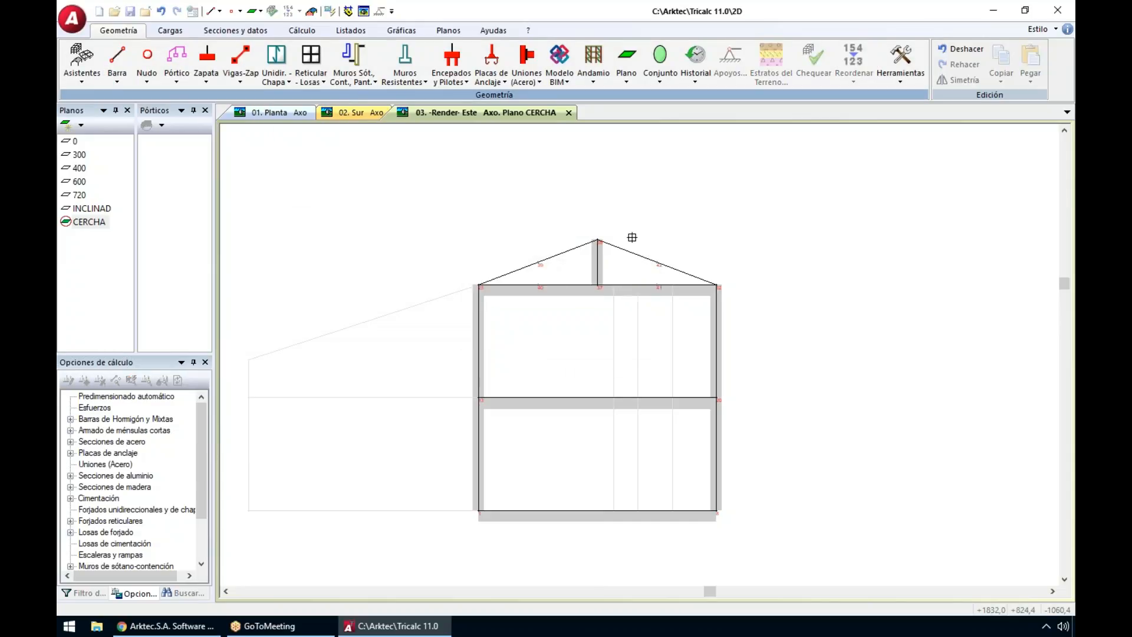
Step: Draw the web bars as one chain through the chord midpoints and the post's foot, forming two short verticals and two diagonals
click(117, 65)
click(127, 111)
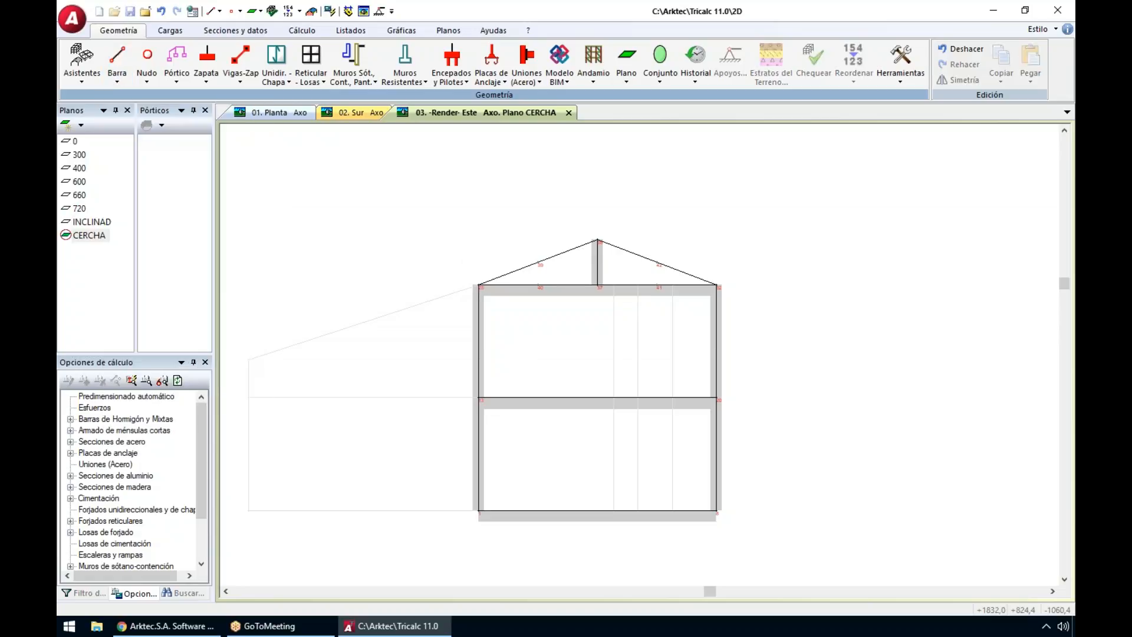
click(538, 285)
click(539, 263)
click(595, 284)
click(658, 263)
click(658, 283)
key(Escape)
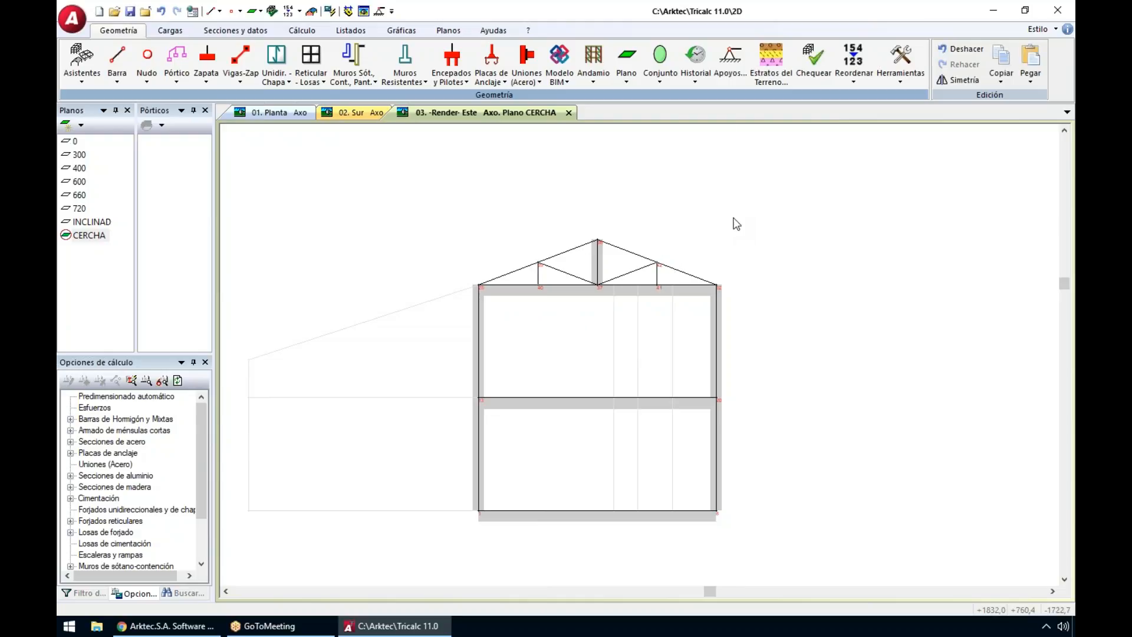
click(119, 67)
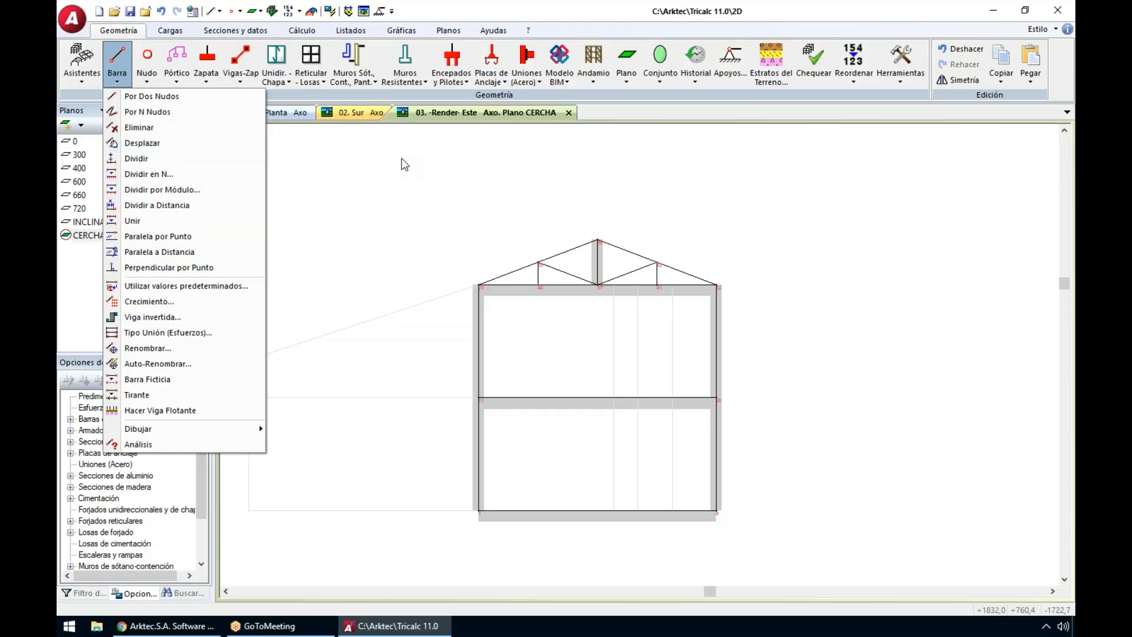
click(430, 180)
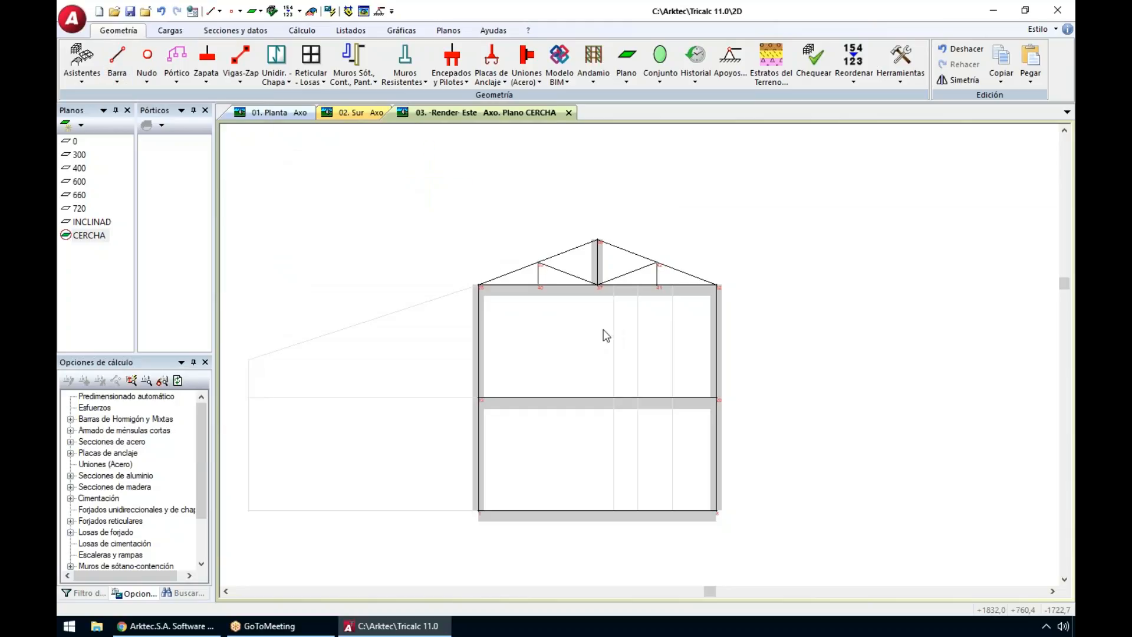
Step: Open the bar section definition and list the structural steel families of its profile database
click(240, 30)
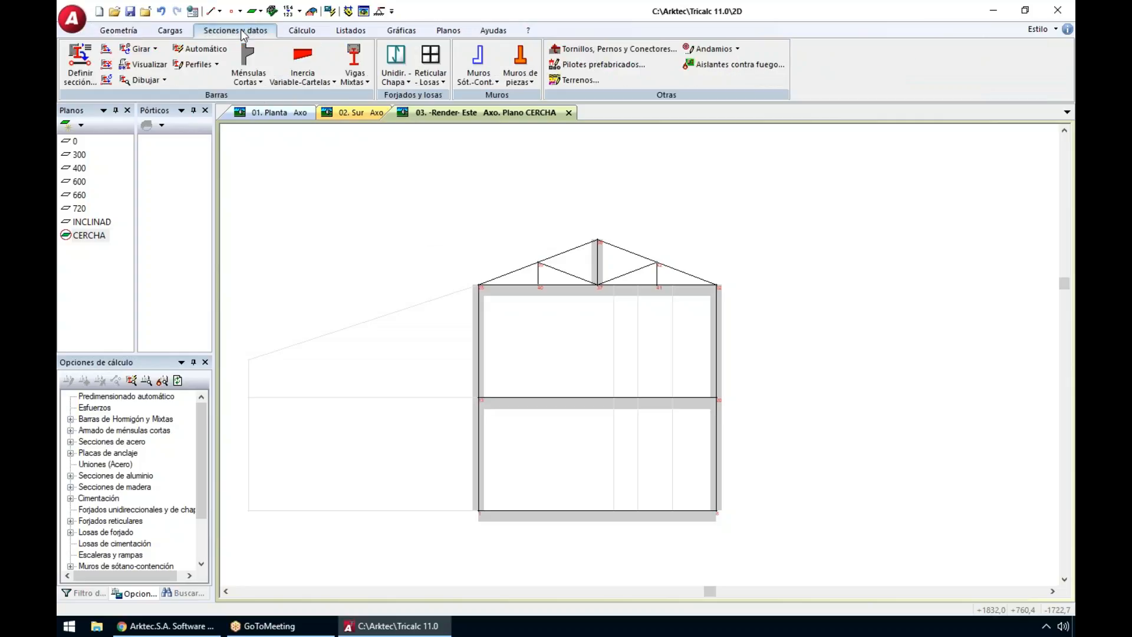
click(80, 64)
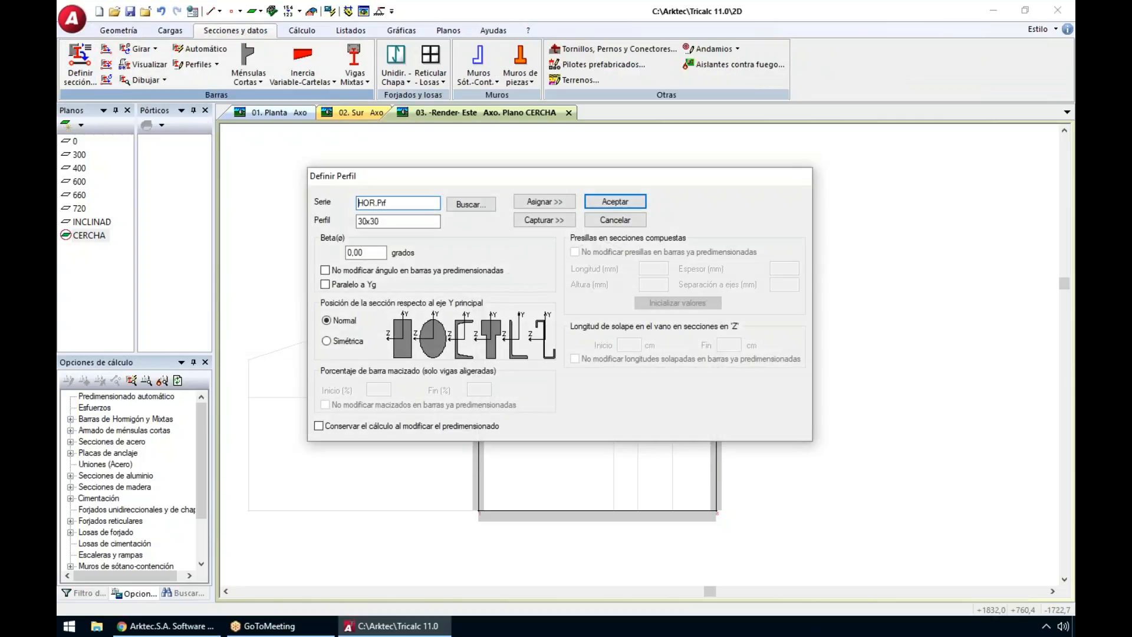
click(471, 203)
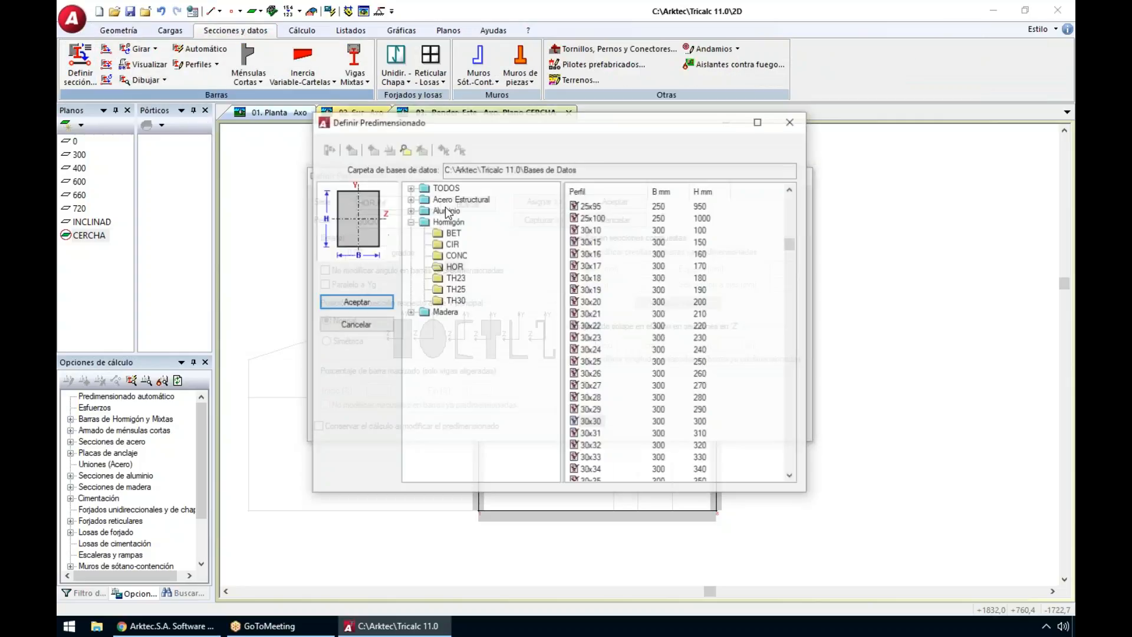
click(410, 199)
Step: Examine the NBE EA 95 cold-formed series _2UF and _OF and the EN 10210-2 hollow series RHSH, CHSH and SHSH
click(423, 233)
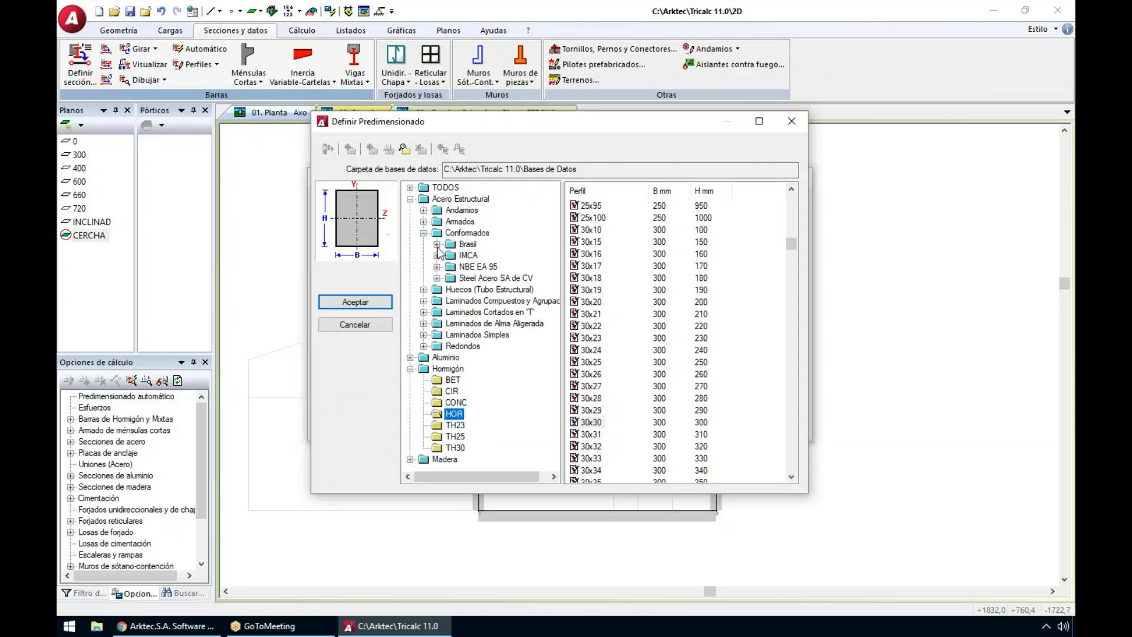
click(436, 267)
click(482, 289)
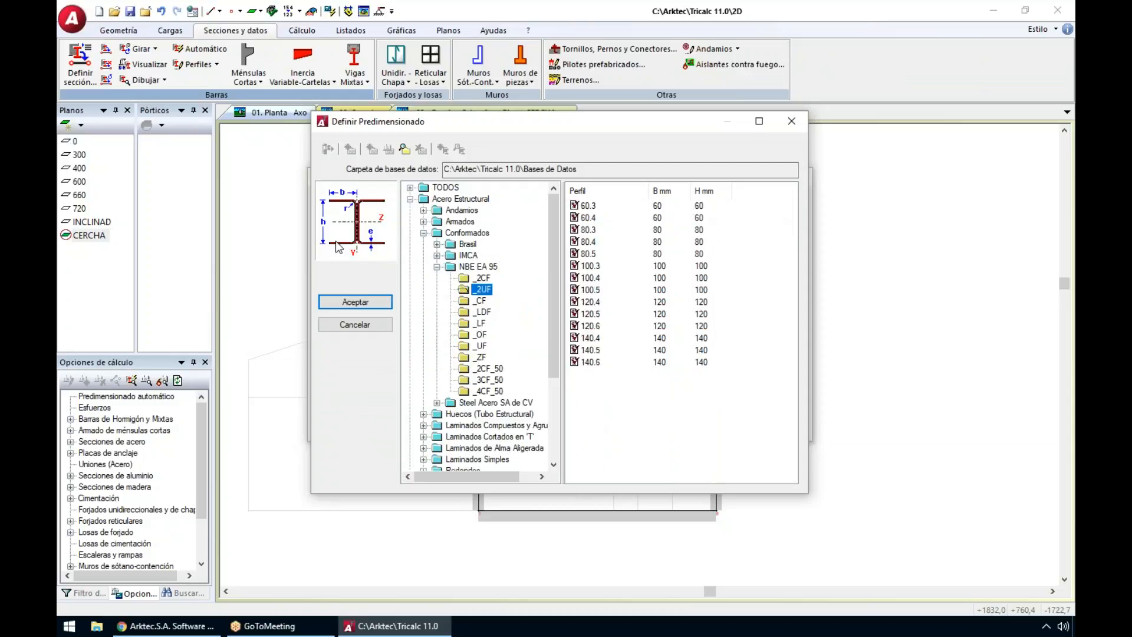
click(479, 334)
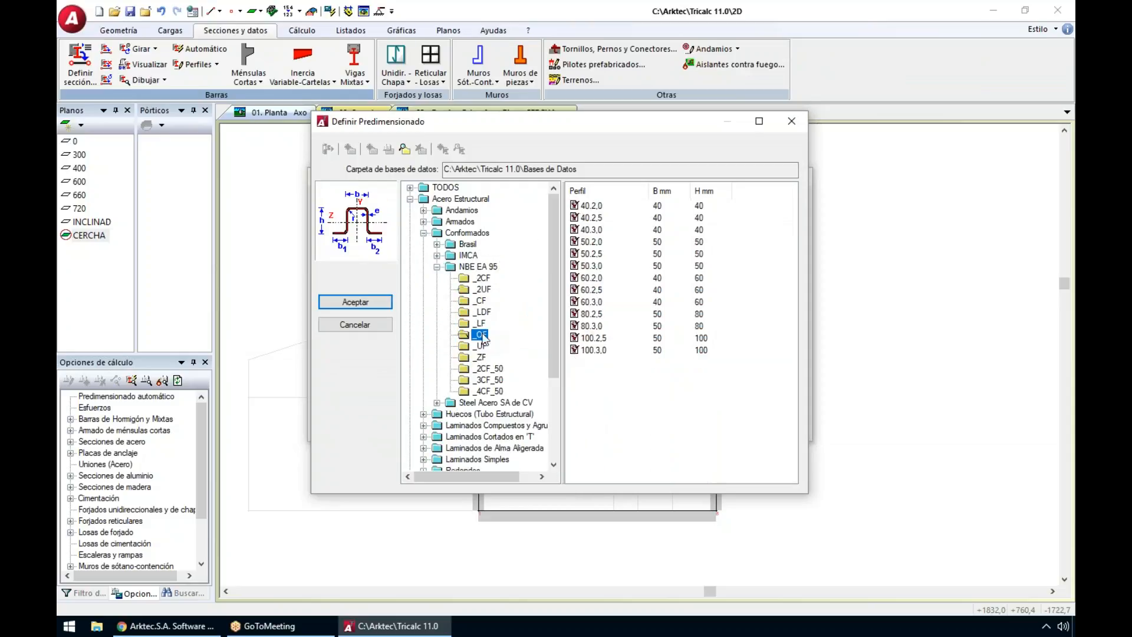
click(423, 414)
click(436, 414)
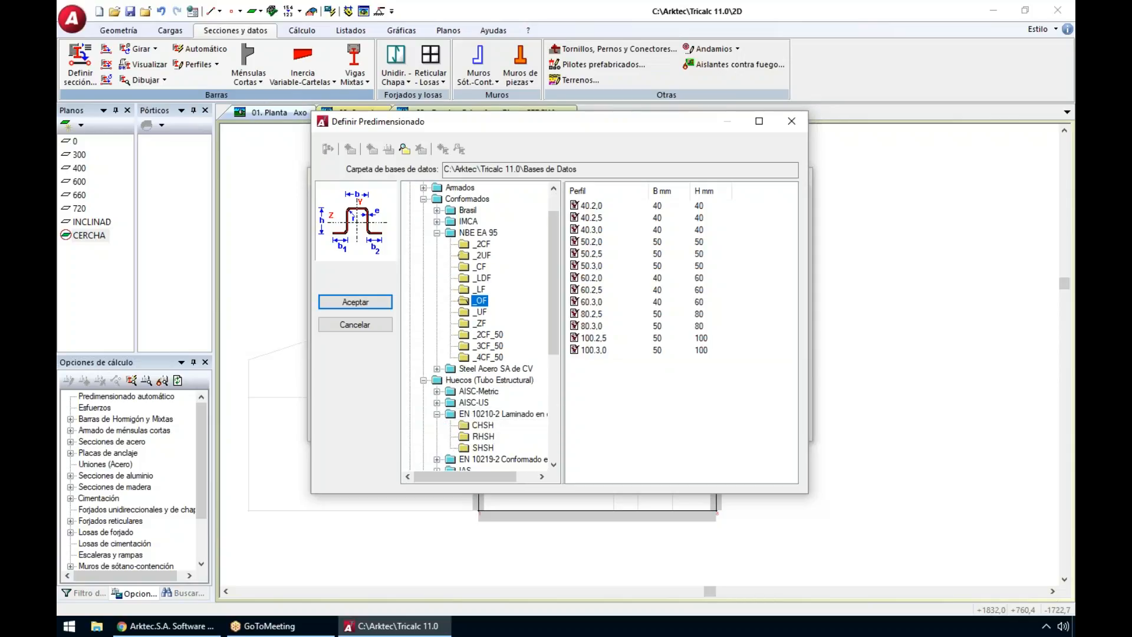
click(482, 436)
click(483, 424)
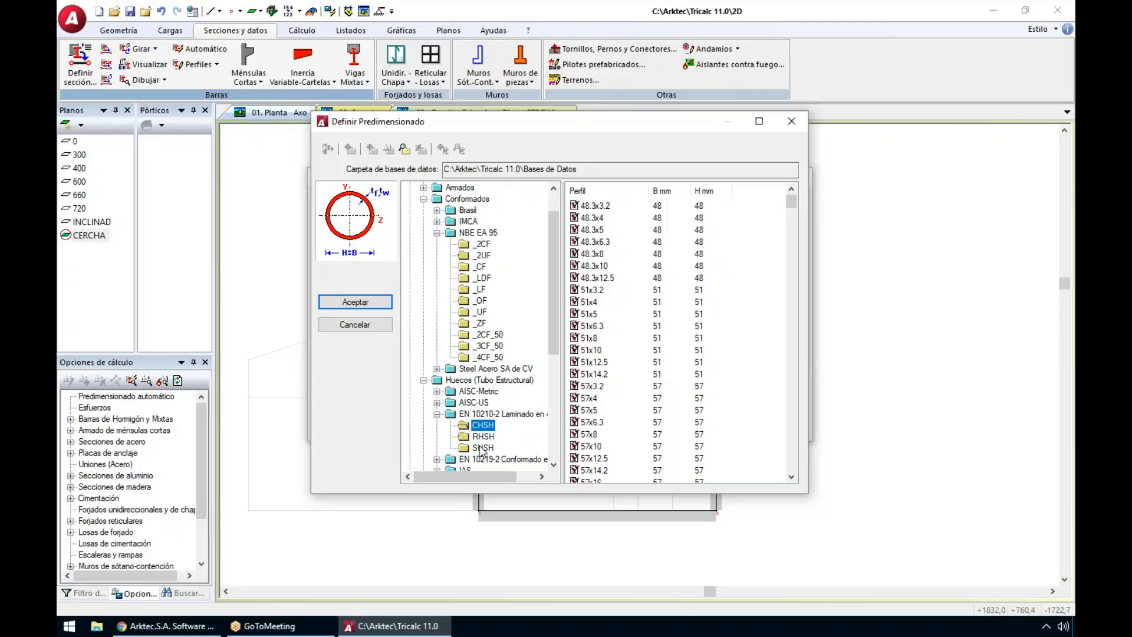
click(482, 447)
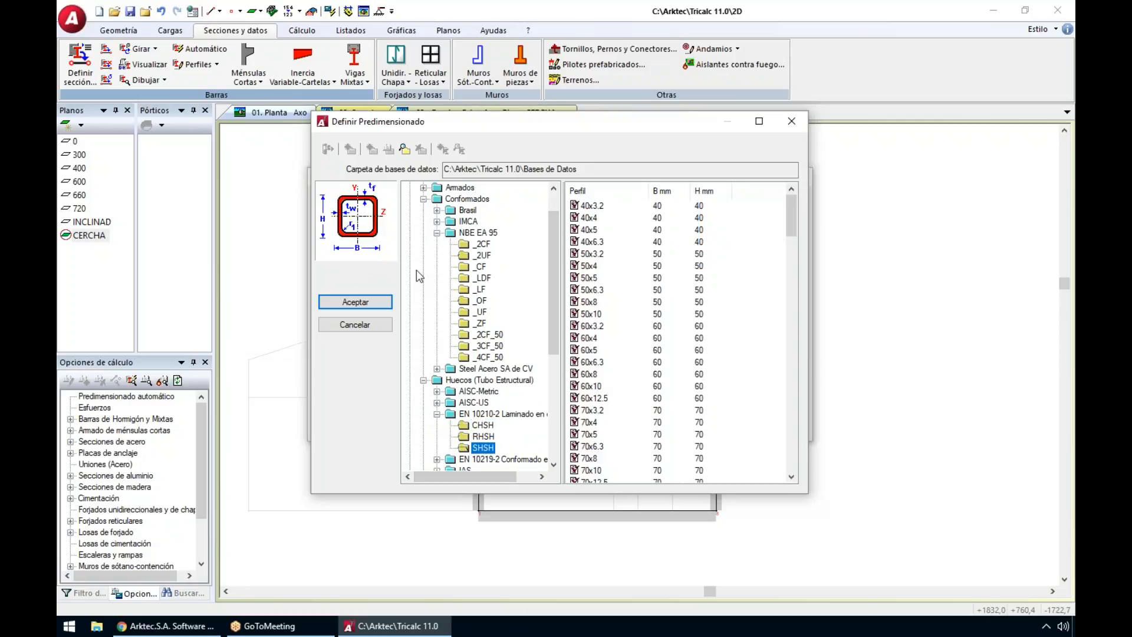
Step: Examine the compound rolled profile series, including AISC-Metric double angles, UPN_18, 2UPN and 2IPE
click(423, 380)
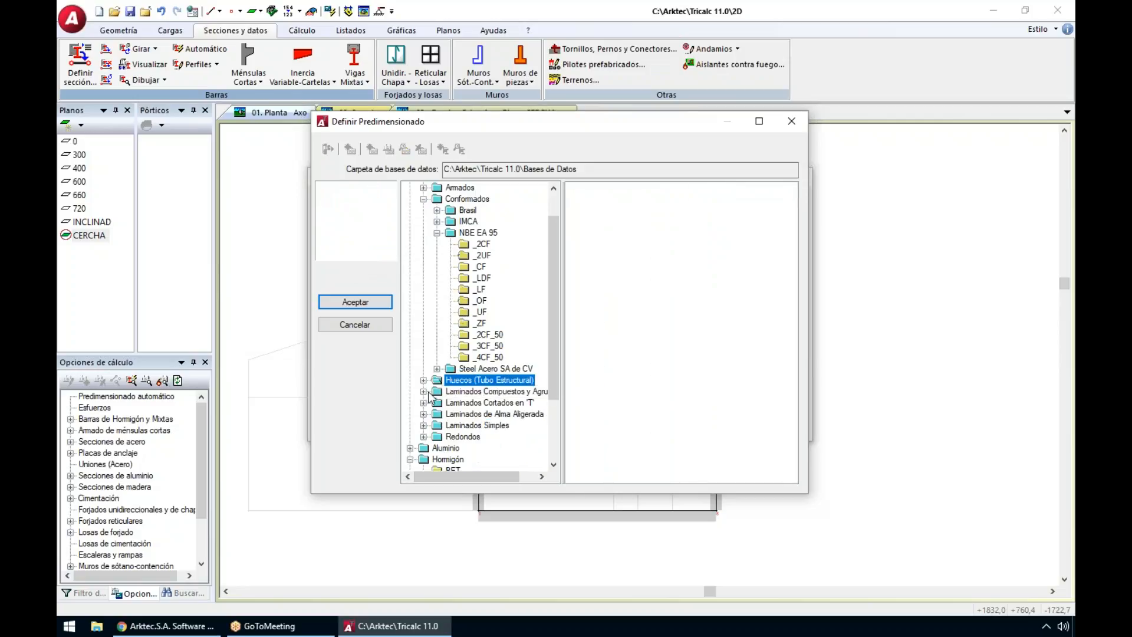
click(424, 391)
click(437, 413)
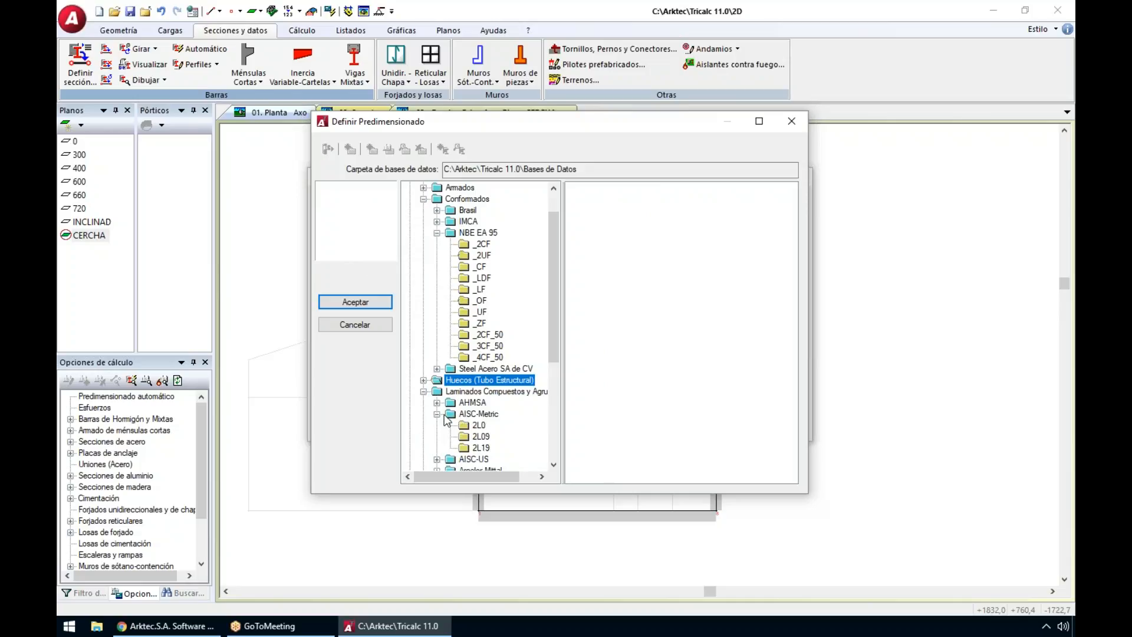
click(475, 437)
scroll(442, 406, down, 2)
click(438, 403)
click(487, 414)
scroll(495, 429, down, 2)
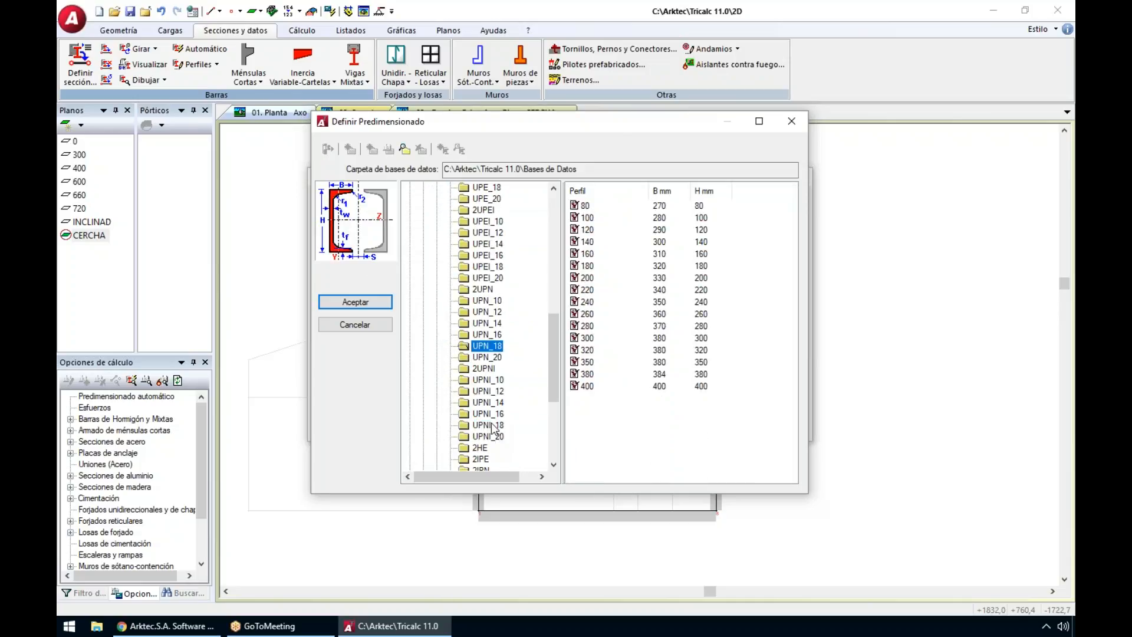
click(483, 289)
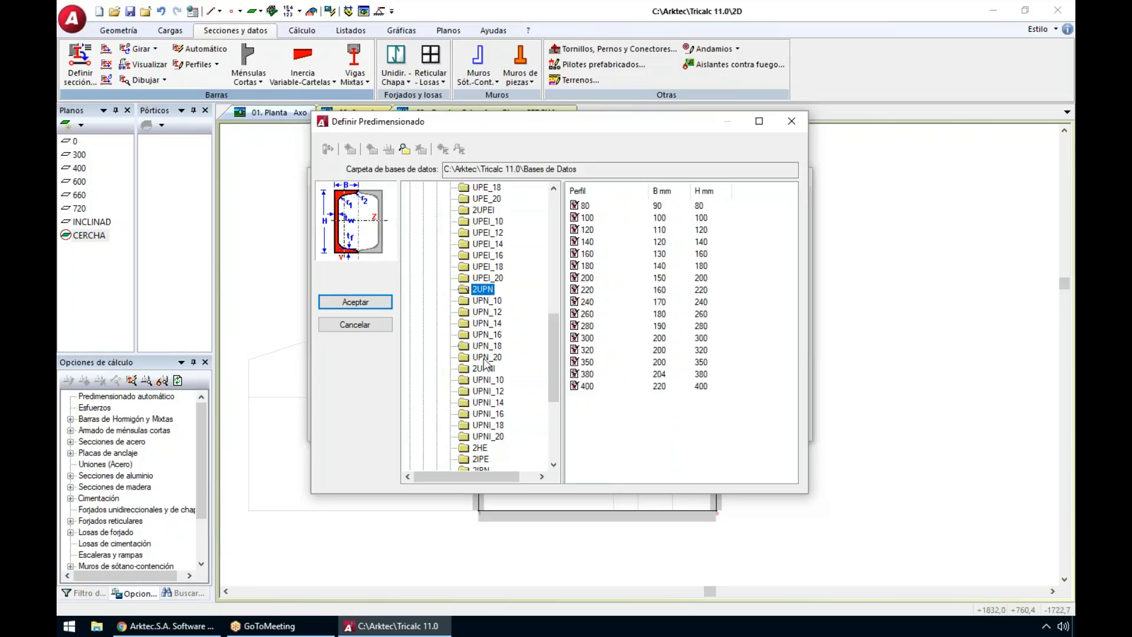
scroll(484, 363, down, 1)
click(479, 425)
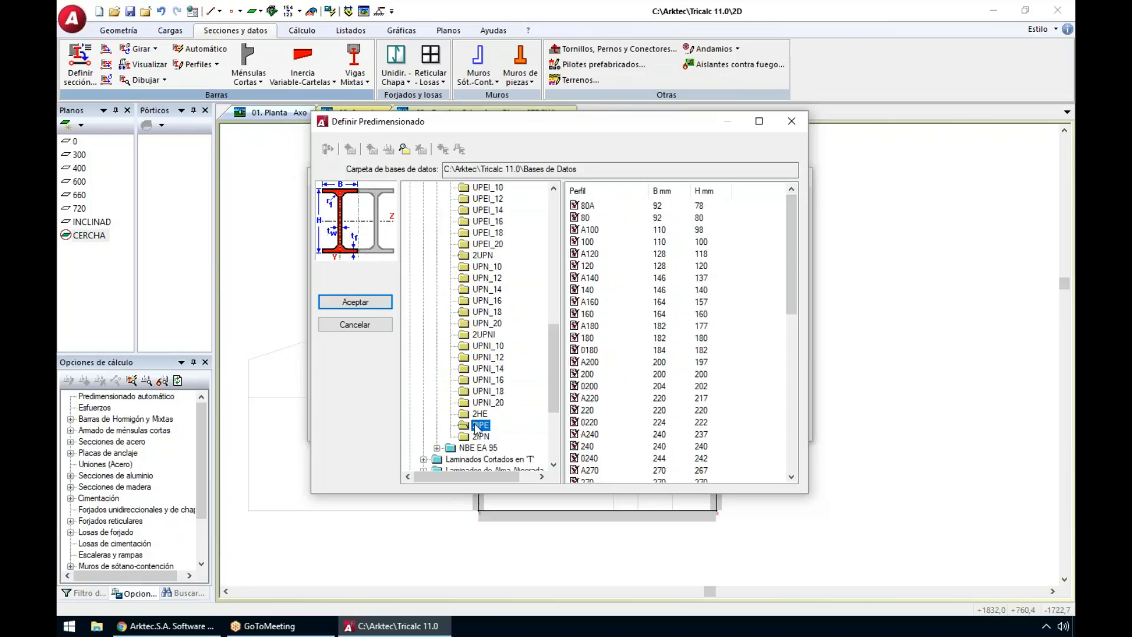
scroll(489, 349, down, 3)
Step: Assign the simple rolled Arcelor-Mittal _IPN 120 section to all bars of the truss
click(423, 381)
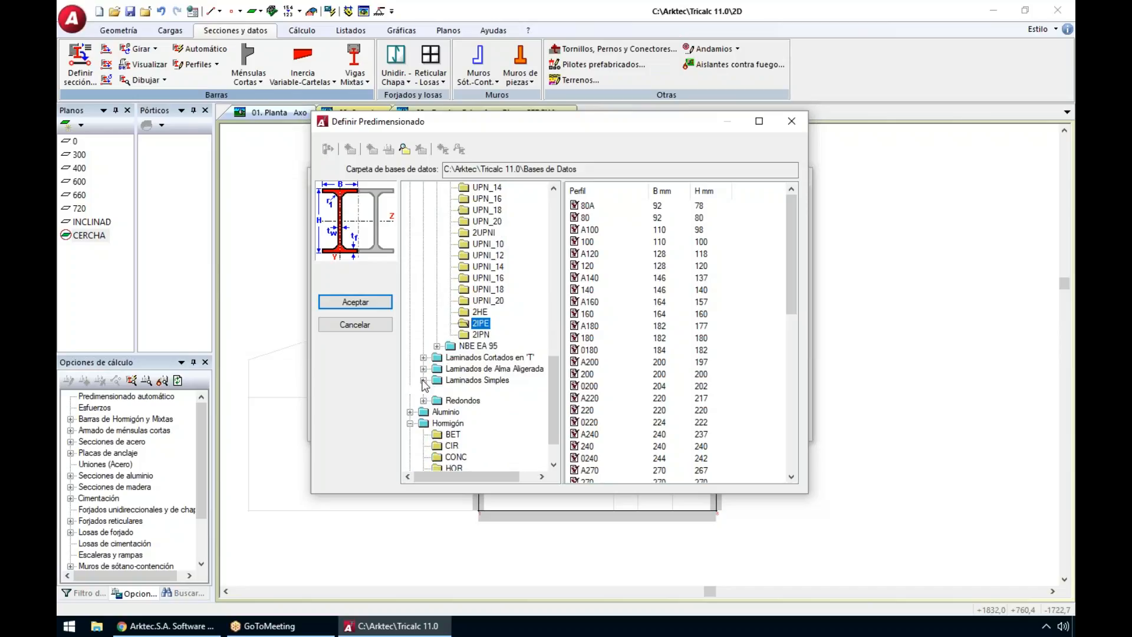
click(437, 425)
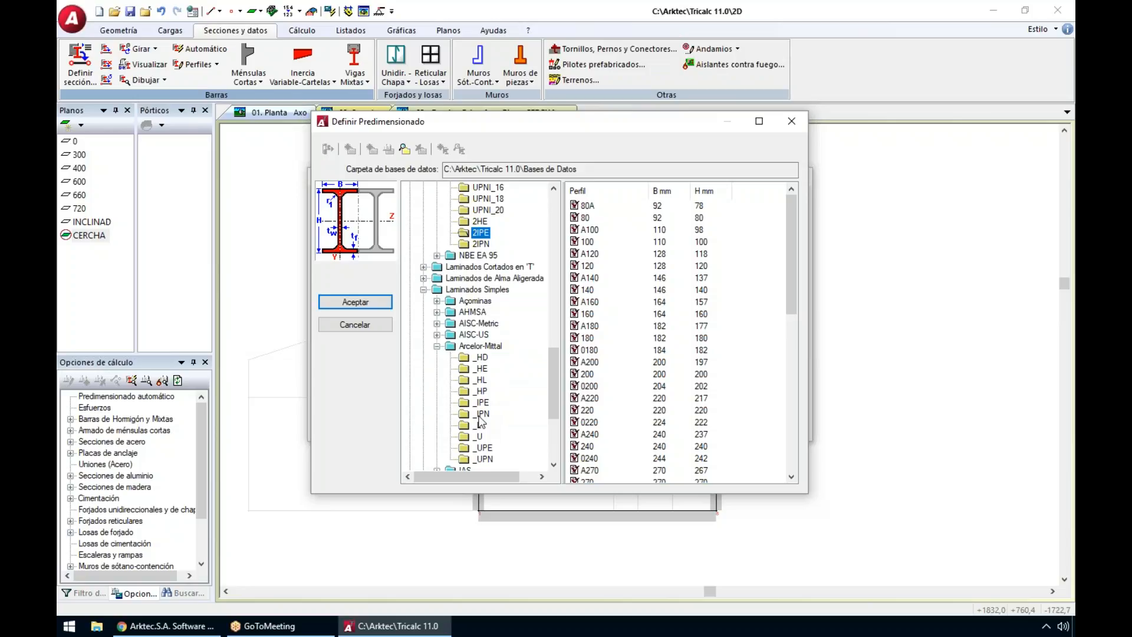
click(481, 414)
click(587, 230)
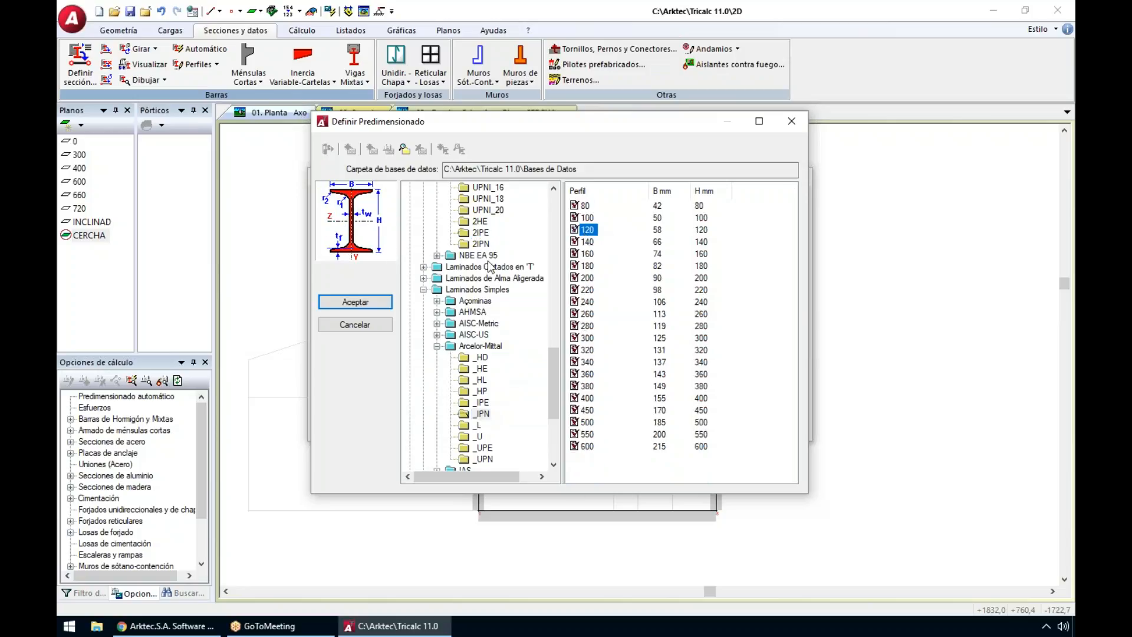
click(343, 302)
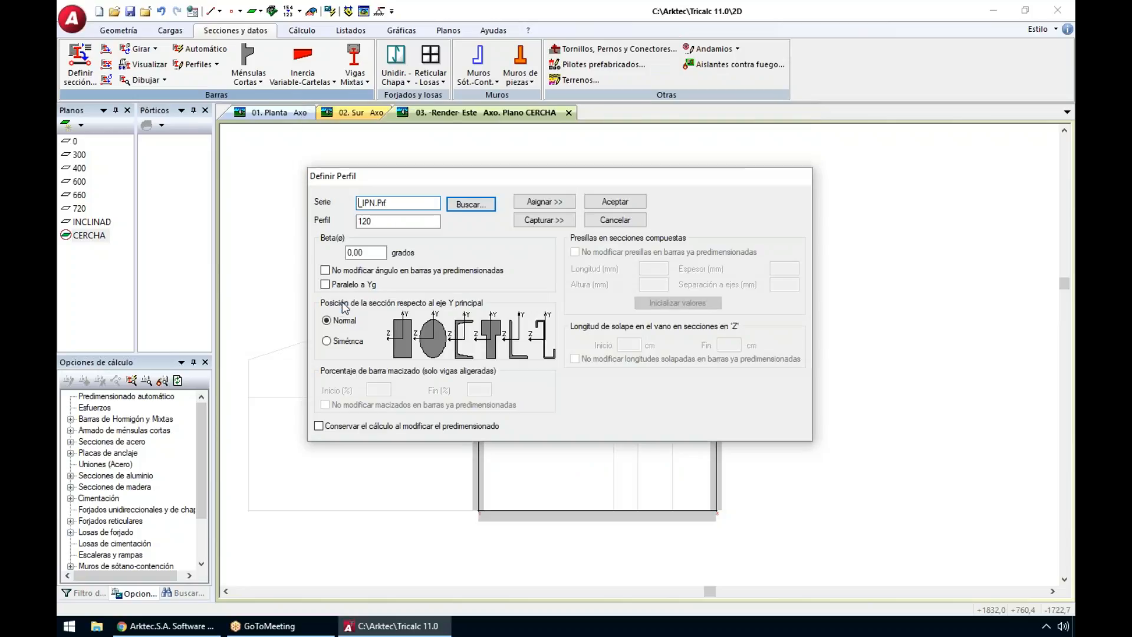
click(553, 202)
drag(447, 203, 762, 320)
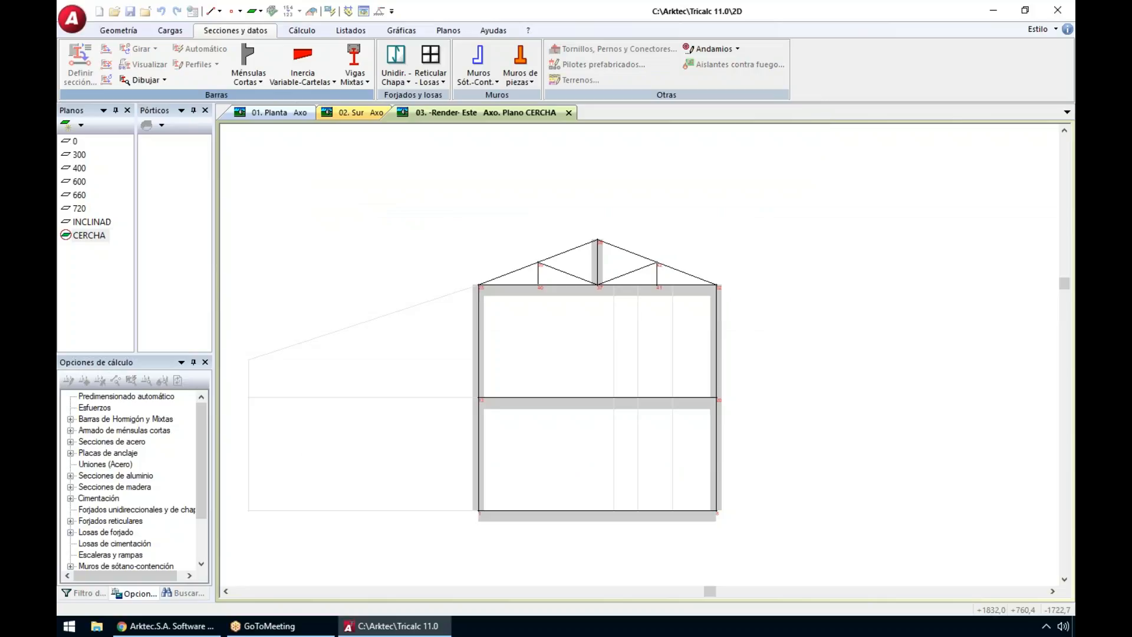
Step: Examine the truss bars' section orientation close up in a 45;20 axonometric view
key(ctrl+Right)
key(ctrl+Right)
key(ctrl+Right)
key(ctrl+Right)
key(ctrl+Right)
key(ctrl+Right)
key(ctrl+Right)
key(ctrl+Right)
key(ctrl+Right)
key(ctrl+Down)
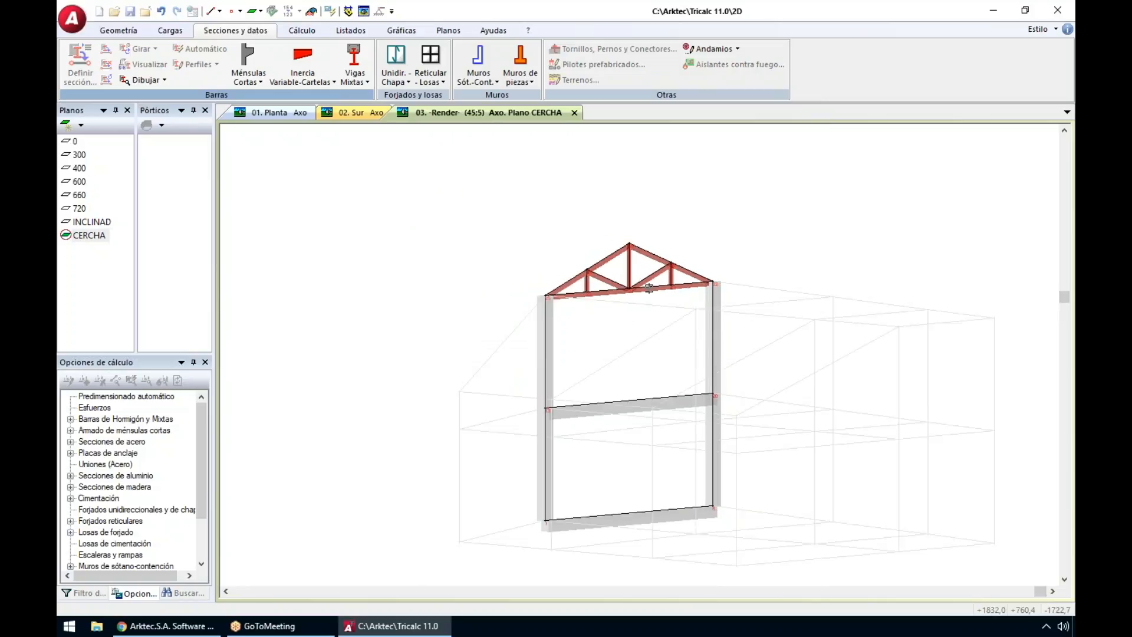
key(ctrl+Down)
key(ctrl+Down)
key(ctrl+Down)
scroll(681, 288, up, 3)
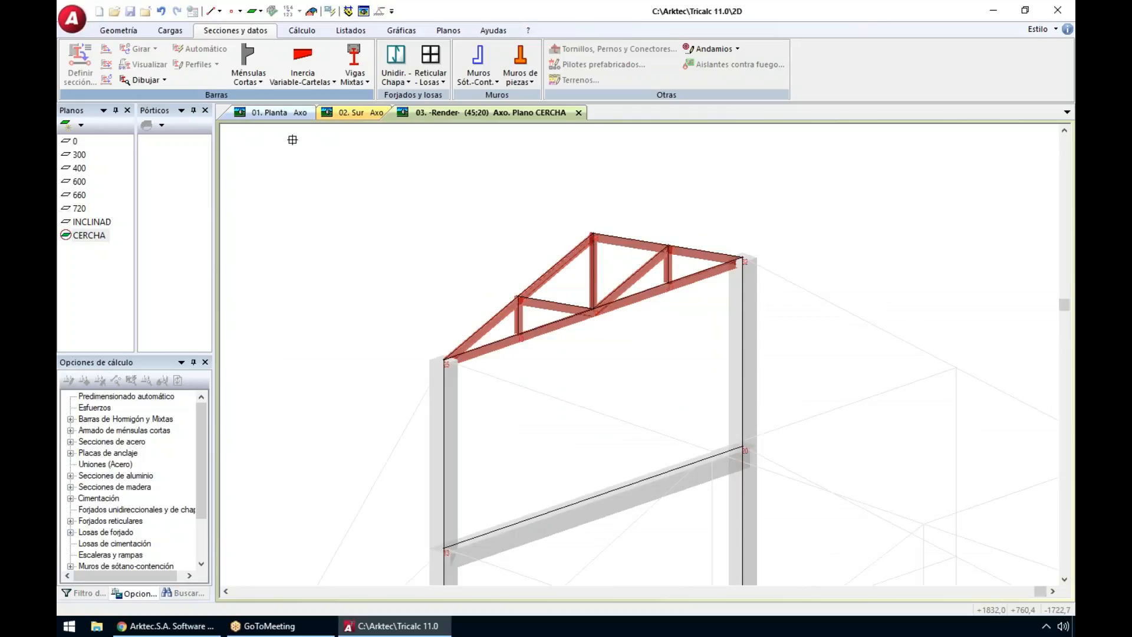
Step: Rotate the sections of the truss's vertical bars by 90 degrees, including those at nodes 40 and 41
click(136, 50)
text(90)
click(550, 354)
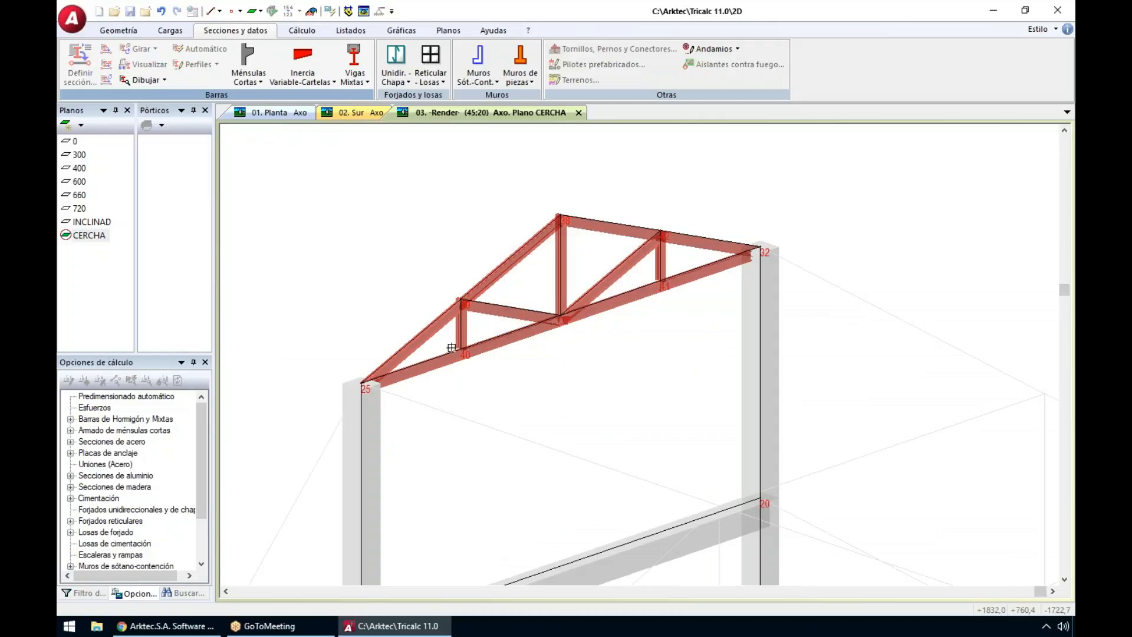
scroll(451, 347, up, 3)
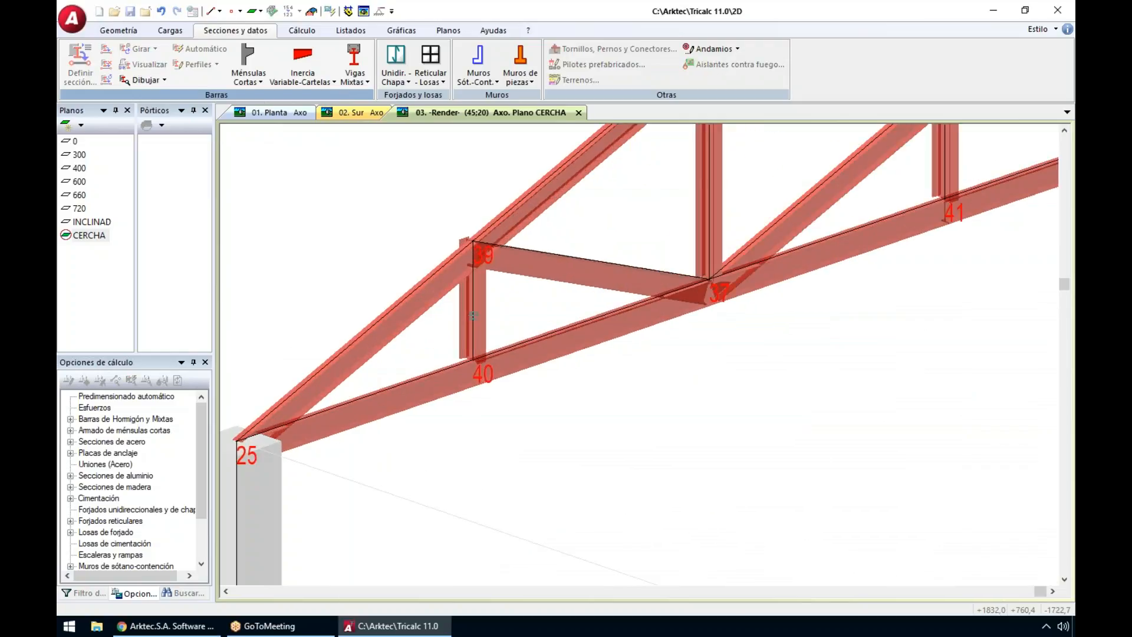
click(473, 316)
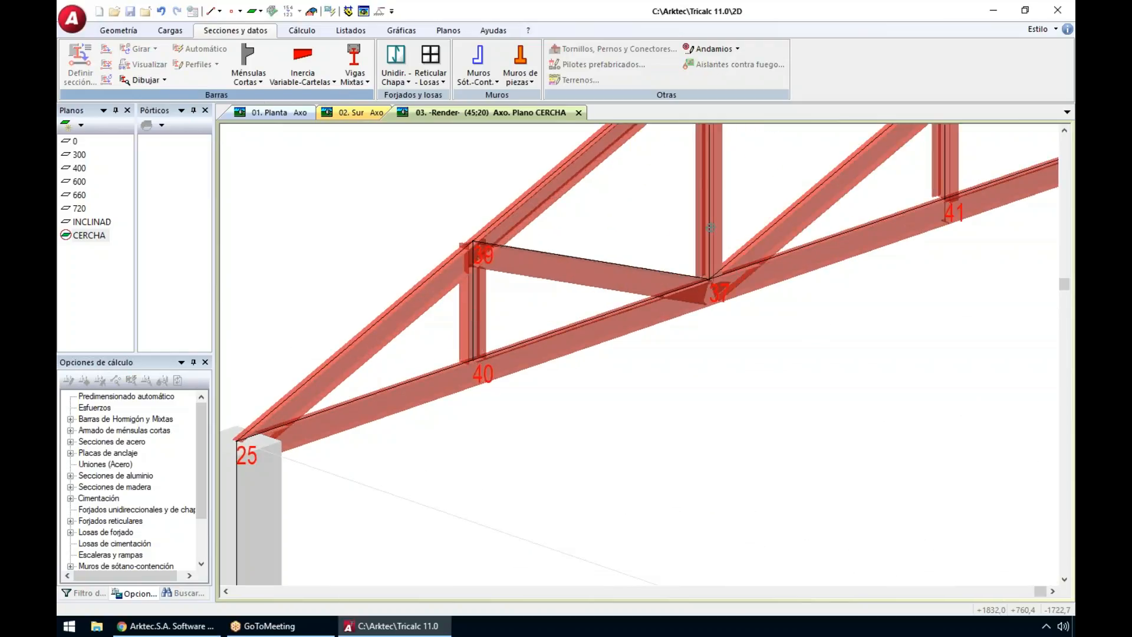
click(944, 178)
scroll(976, 160, up, 4)
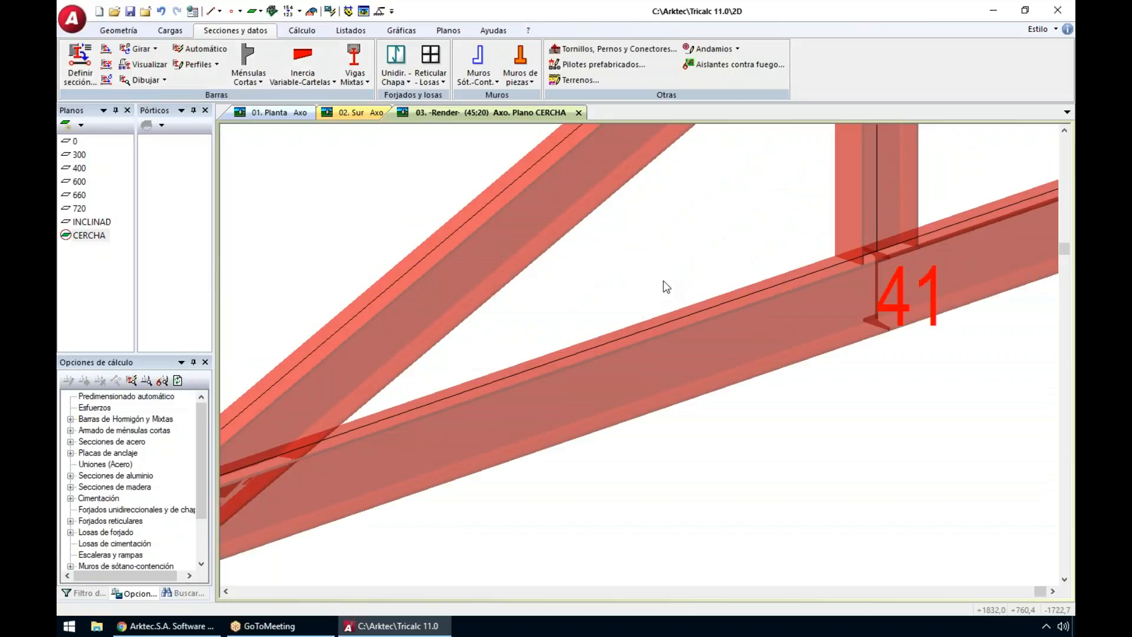
Step: Leave the CERCHA plane and examine the complete rendered structure, including the columns and beams near nodes 6, 17, 18 and 29
key(Home)
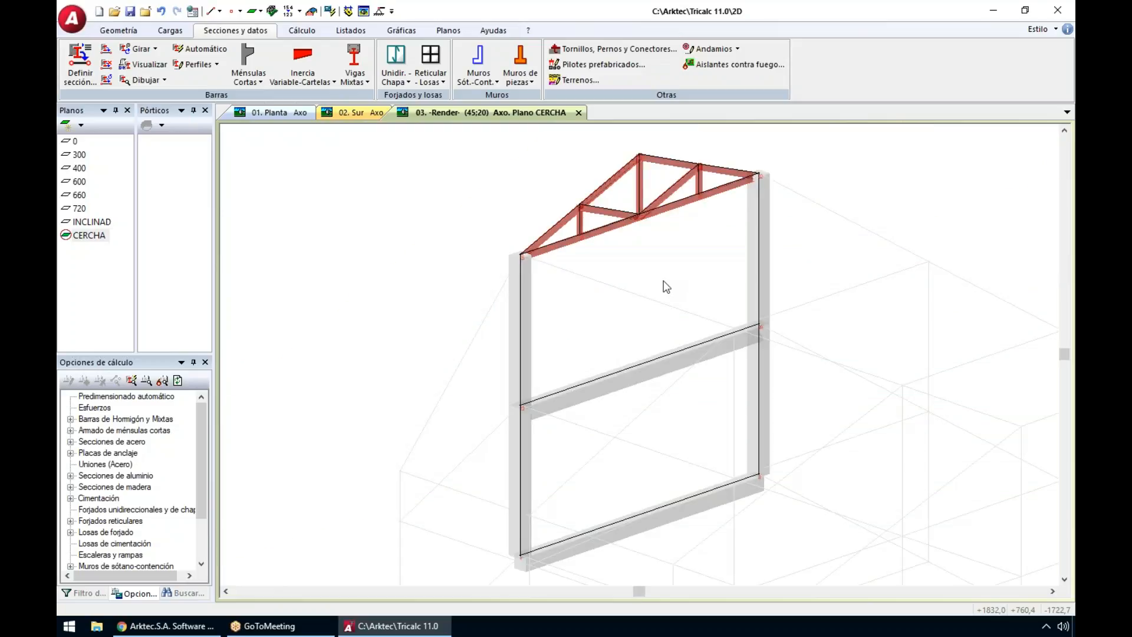
key(Escape)
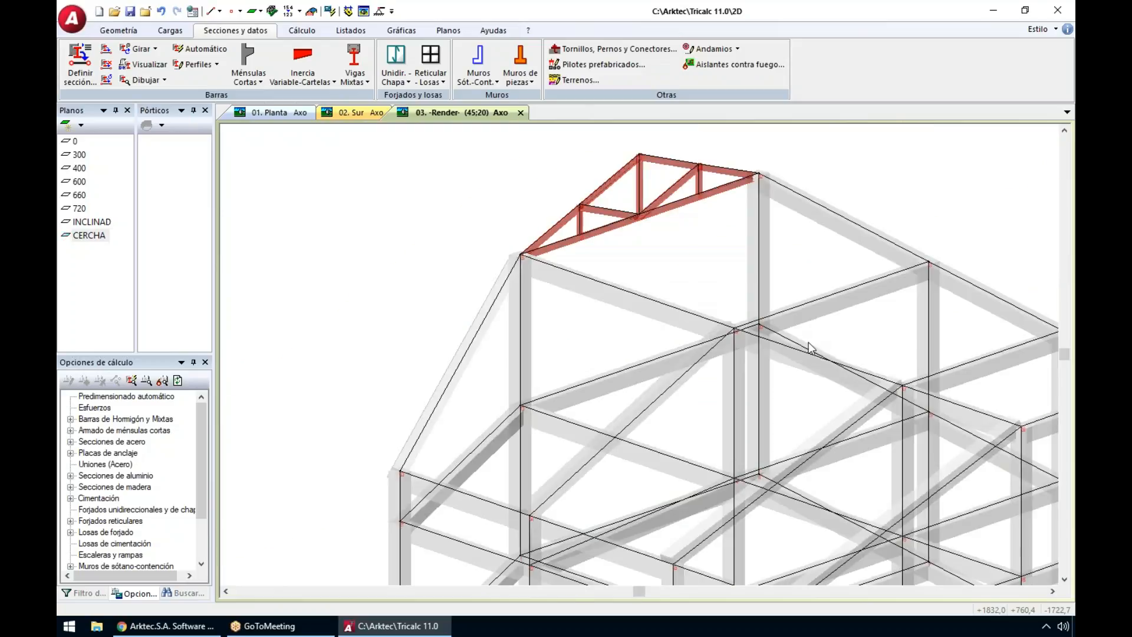
scroll(808, 341, down, 2)
shift+middle_drag(936, 451, 964, 478)
scroll(985, 364, up, 4)
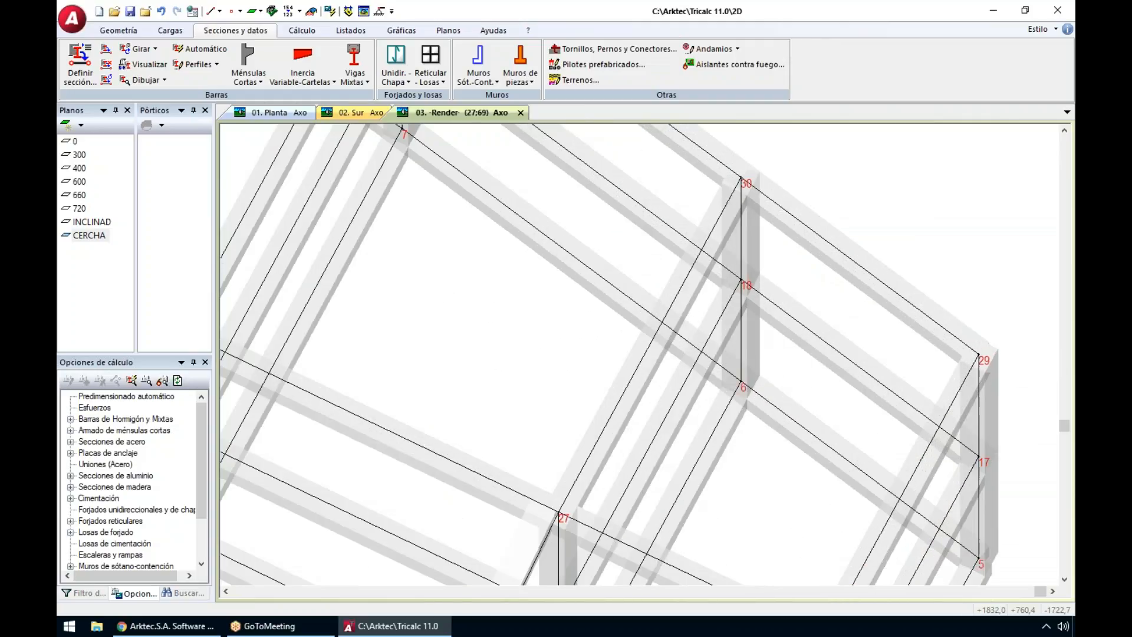
scroll(966, 333, up, 3)
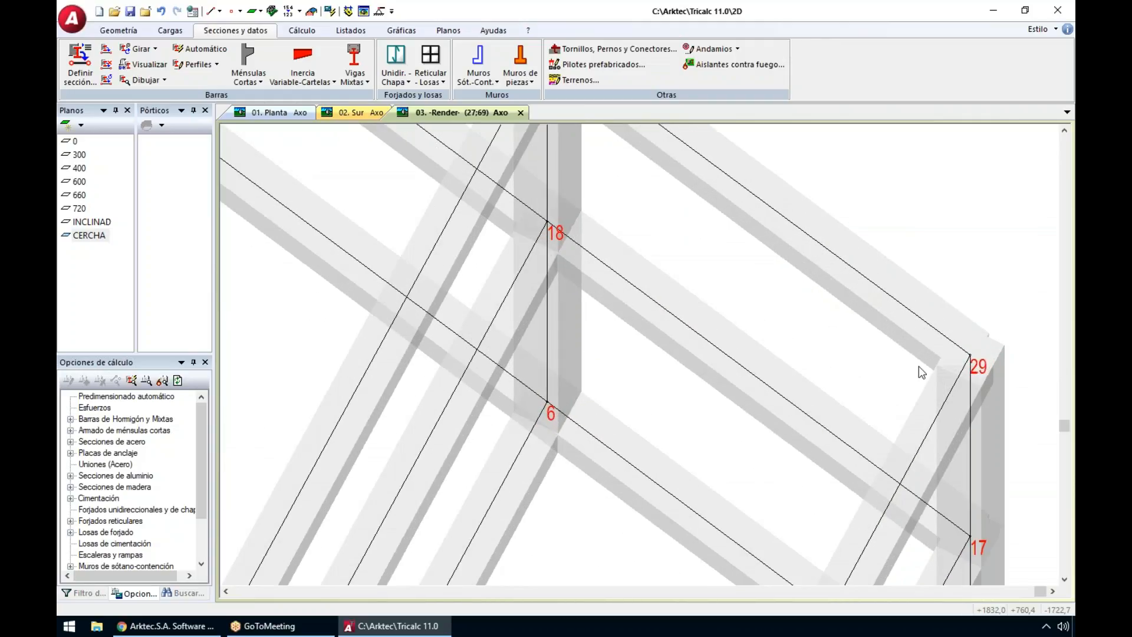
middle_click(870, 408)
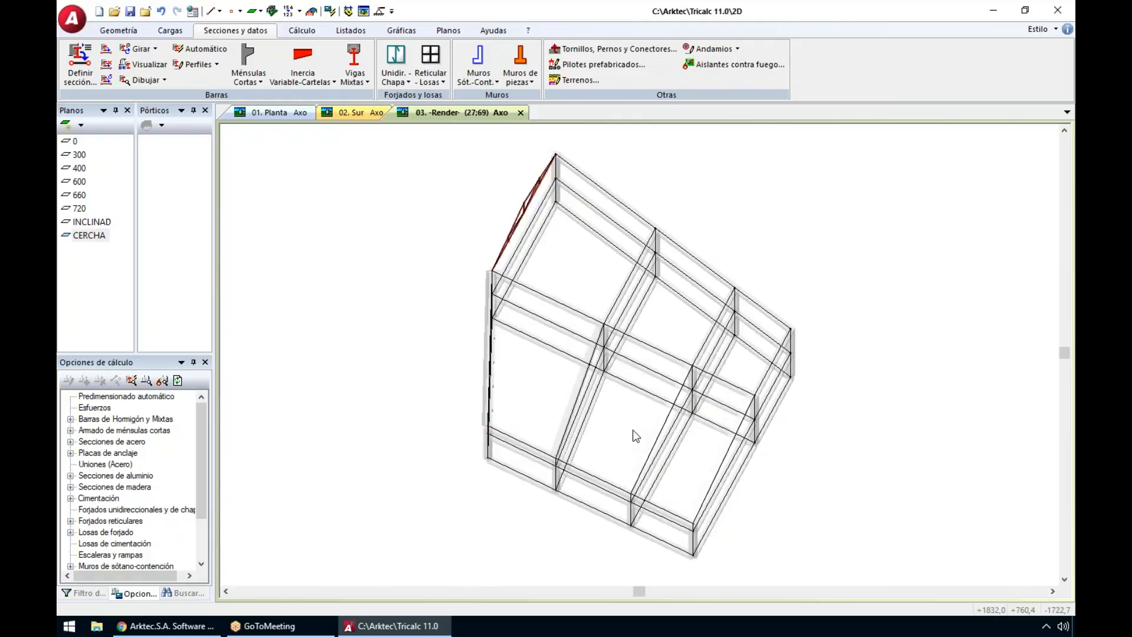
Step: Switch the rendered model to plan view and examine the front facade columns' position relative to their axes
key(F3)
click(541, 263)
click(534, 429)
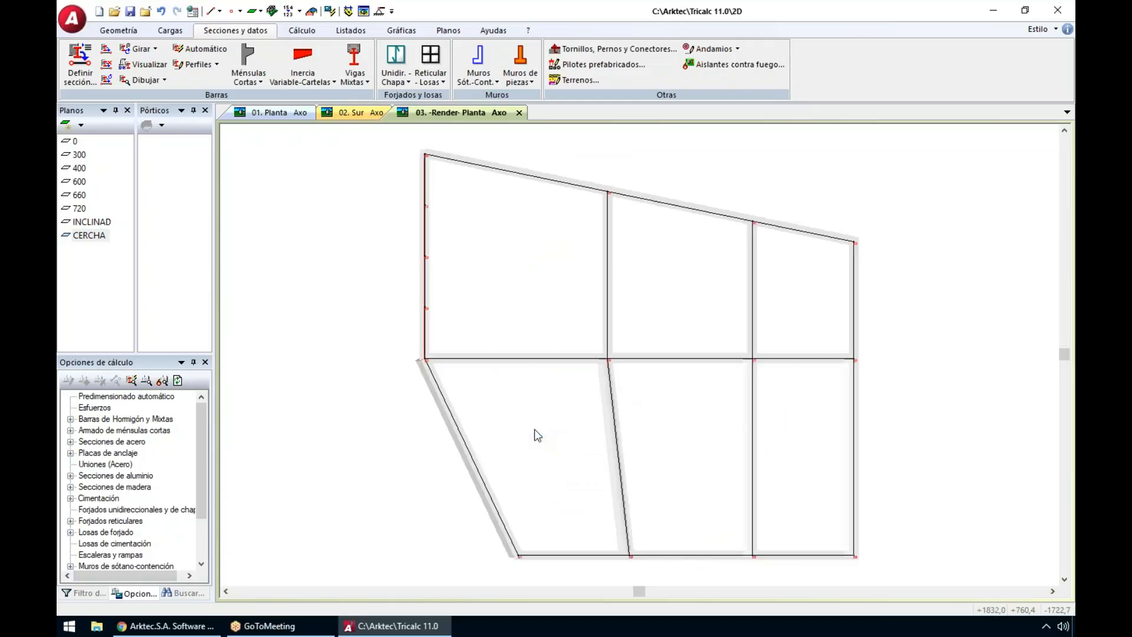
scroll(752, 566, up, 3)
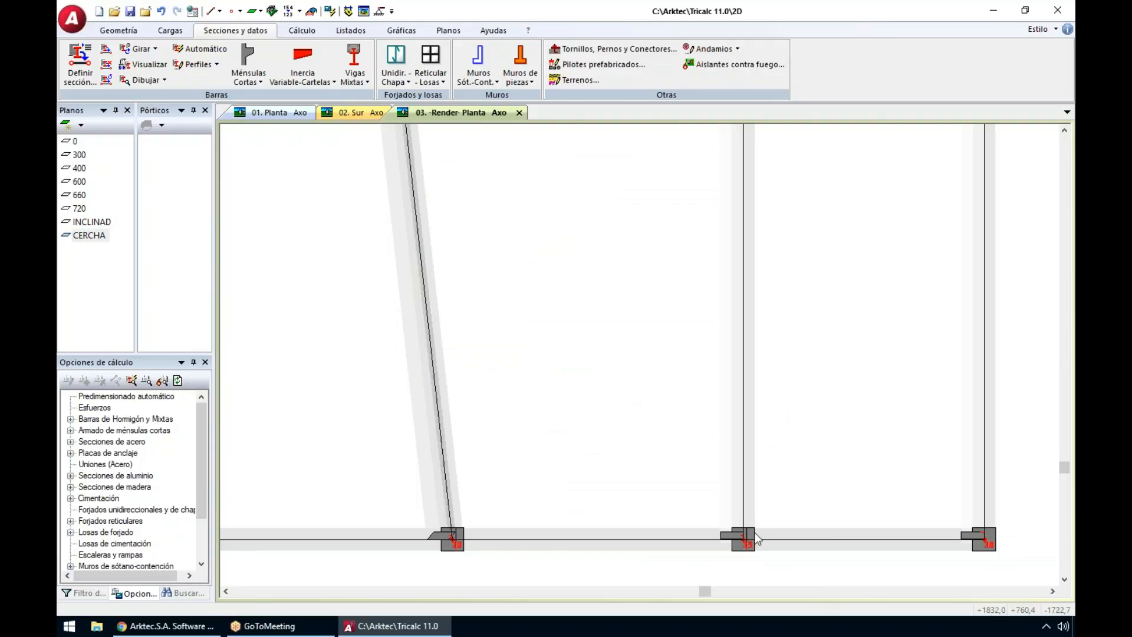
scroll(754, 537, up, 1)
scroll(799, 524, down, 2)
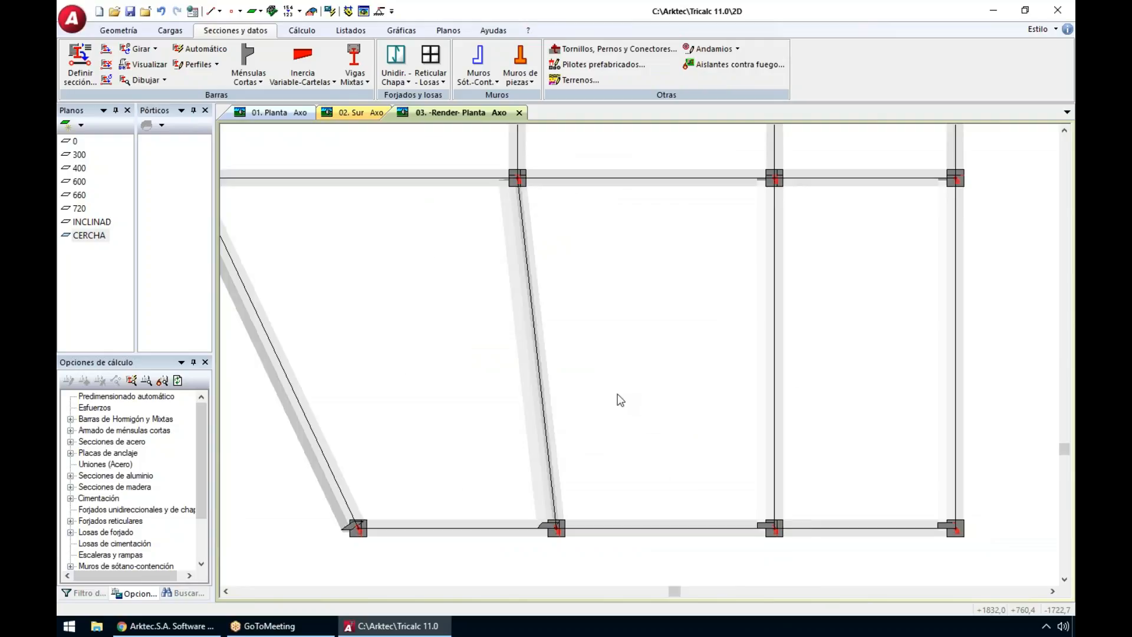
Step: Assign bar growth (Crecimiento) type 4, measured to faces, to the columns and beams along the front facade
click(118, 30)
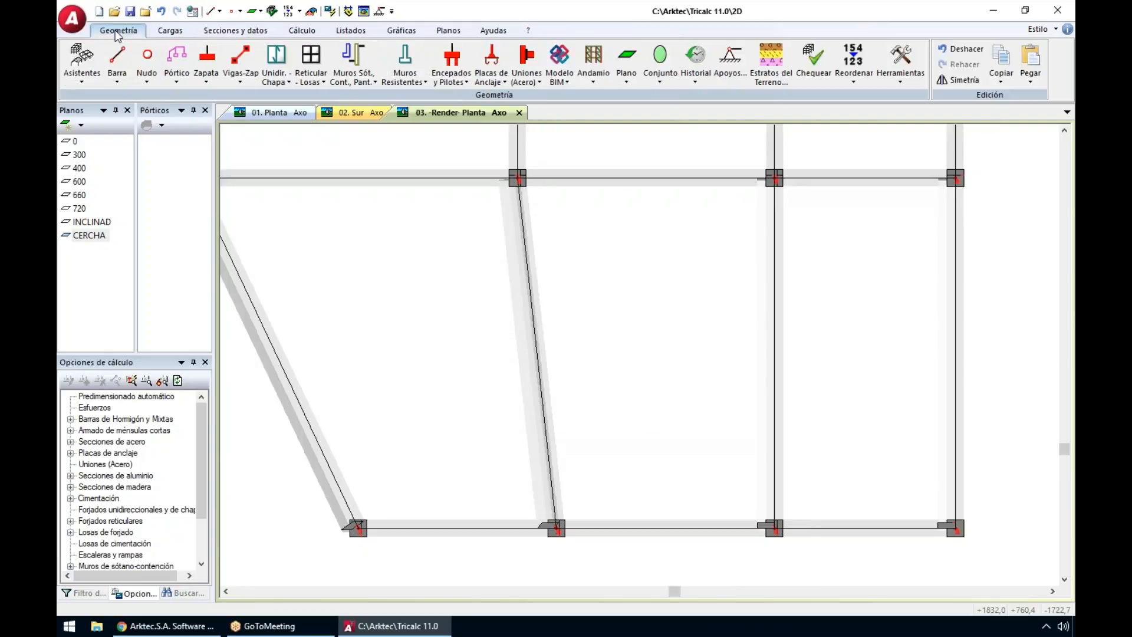
click(119, 72)
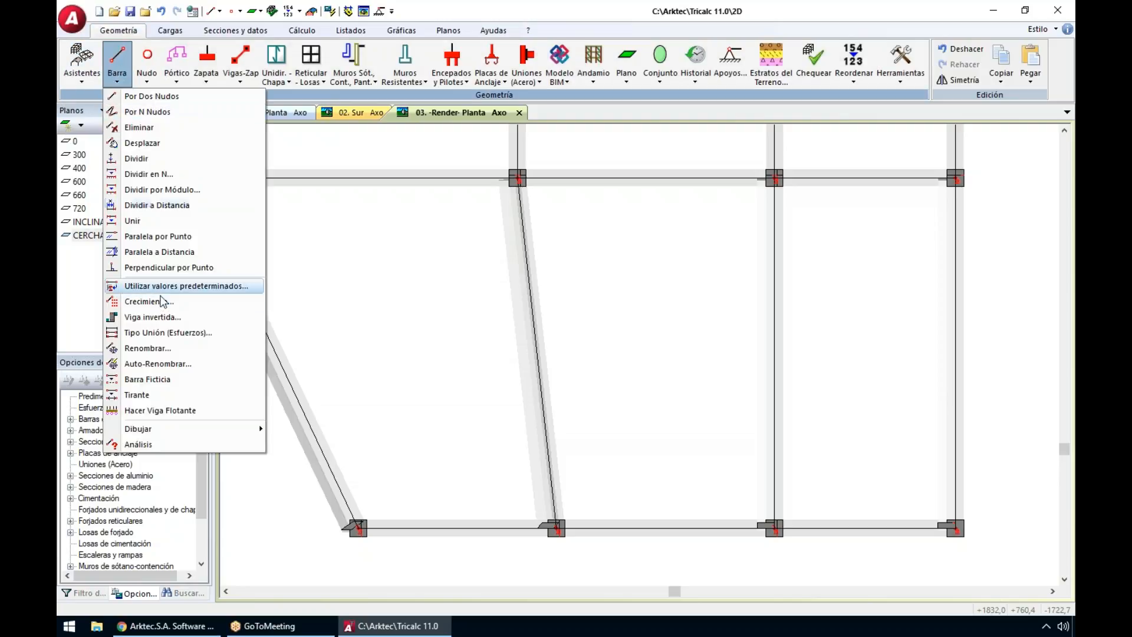
click(149, 302)
click(609, 256)
click(630, 257)
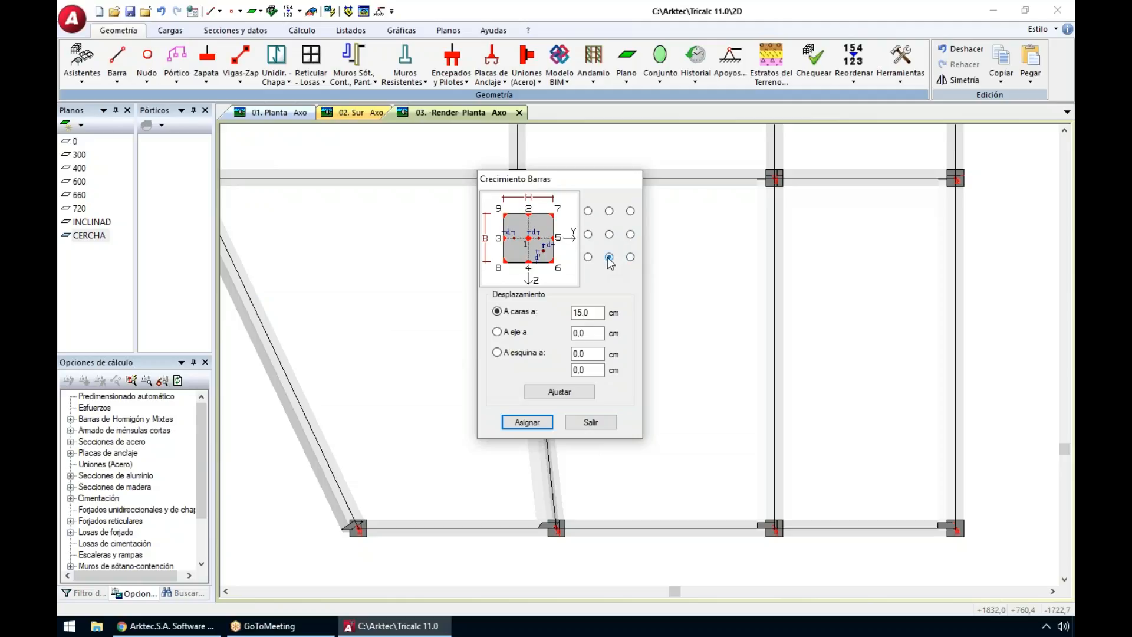
double_click(589, 313)
click(530, 422)
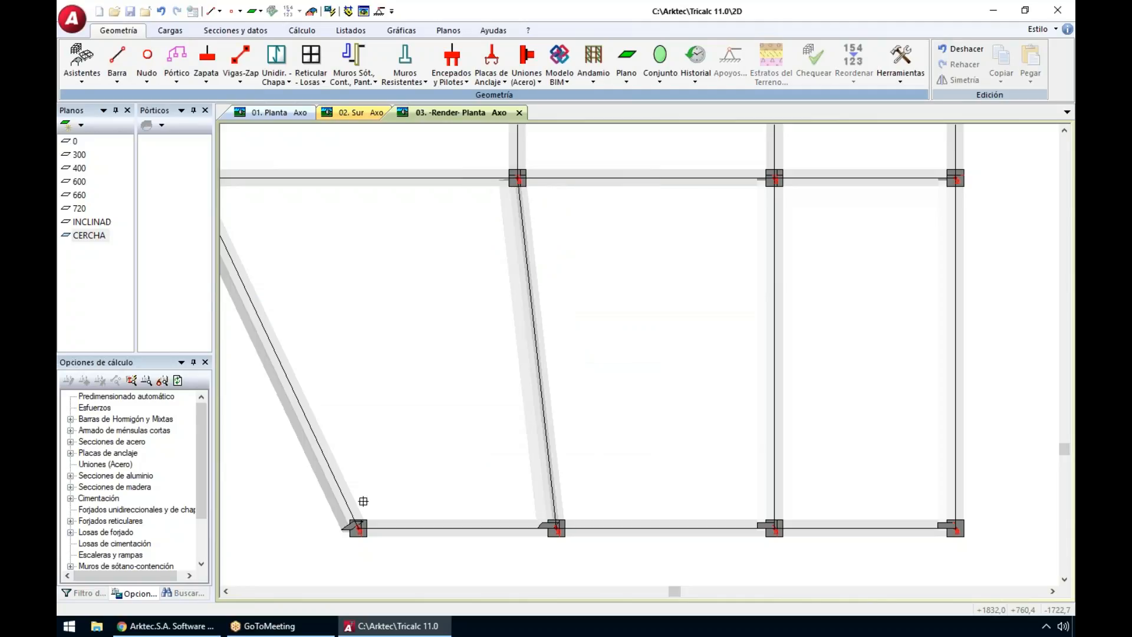
drag(328, 505, 1002, 539)
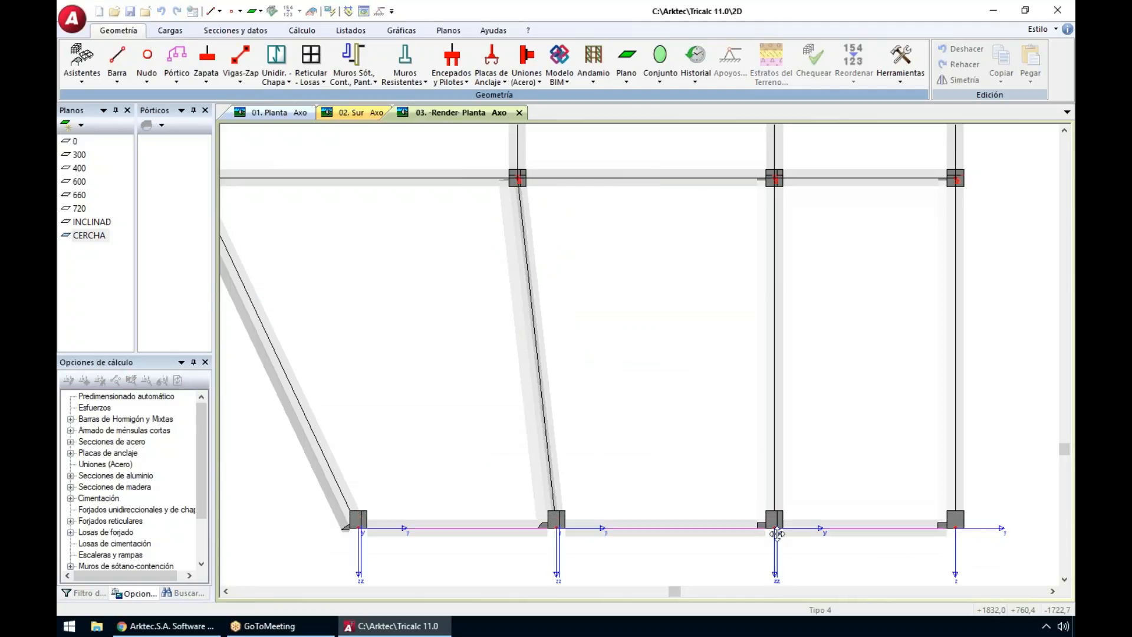
right_click(816, 500)
right_click(706, 475)
key(Escape)
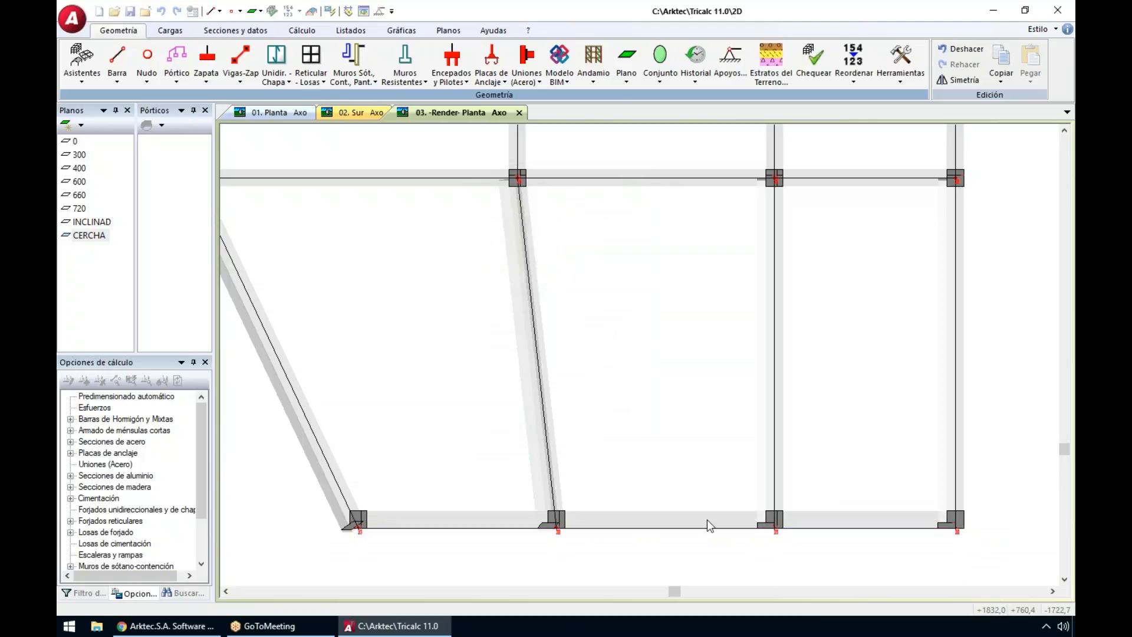
Step: Examine the offset of the front facade columns and beams in axonometric view, close up around node 11
middle_drag(768, 551, 789, 409)
scroll(789, 410, up, 3)
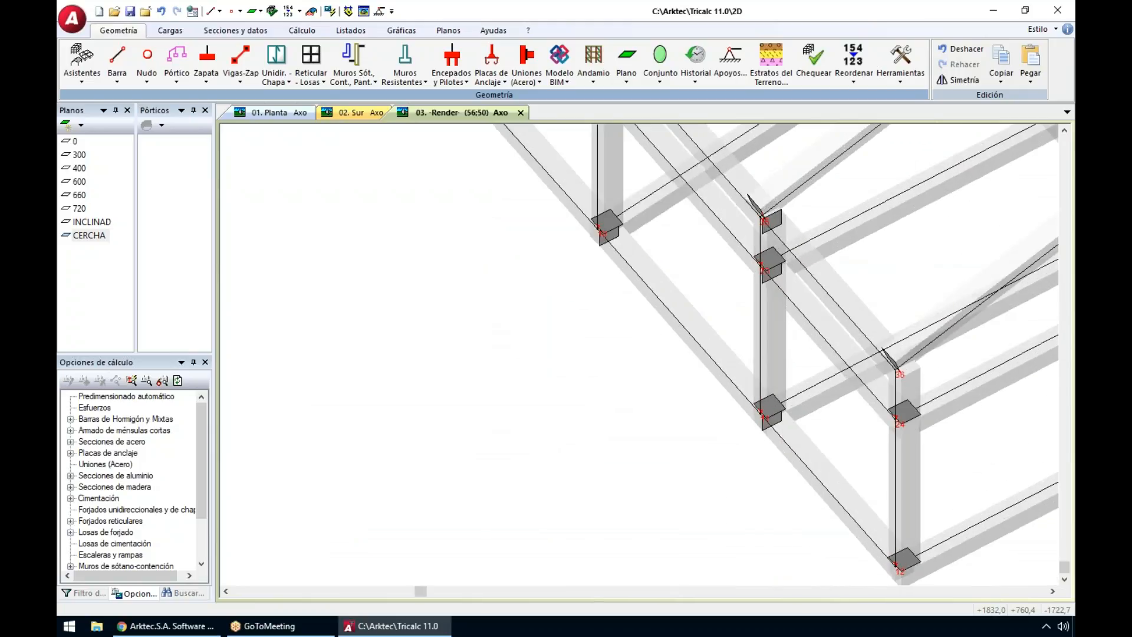
scroll(758, 362, up, 2)
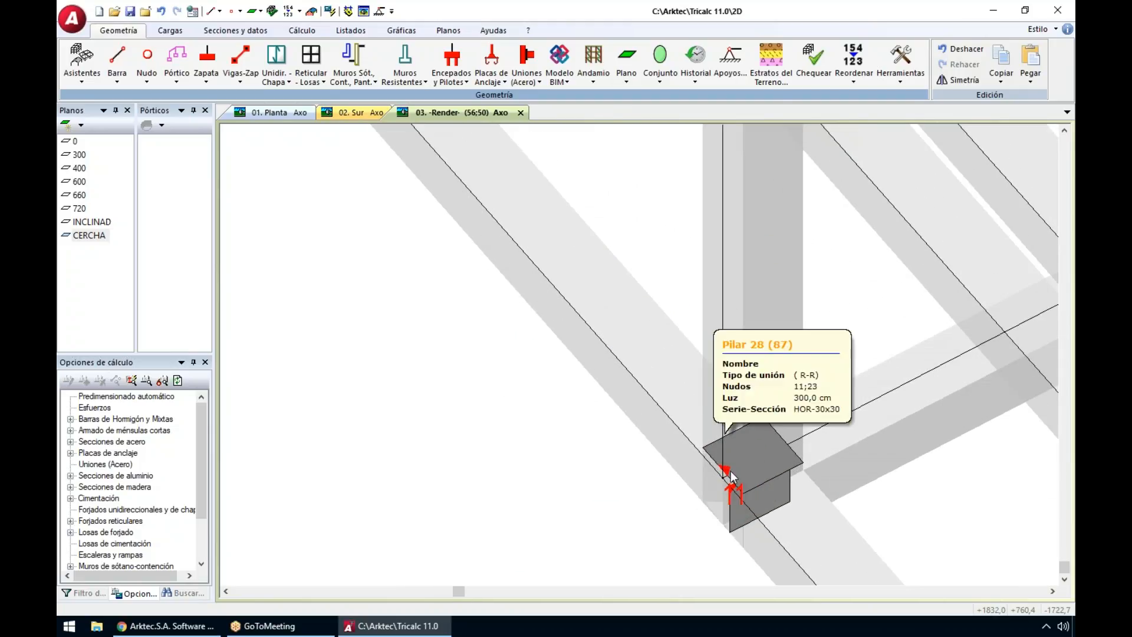
scroll(766, 472, up, 2)
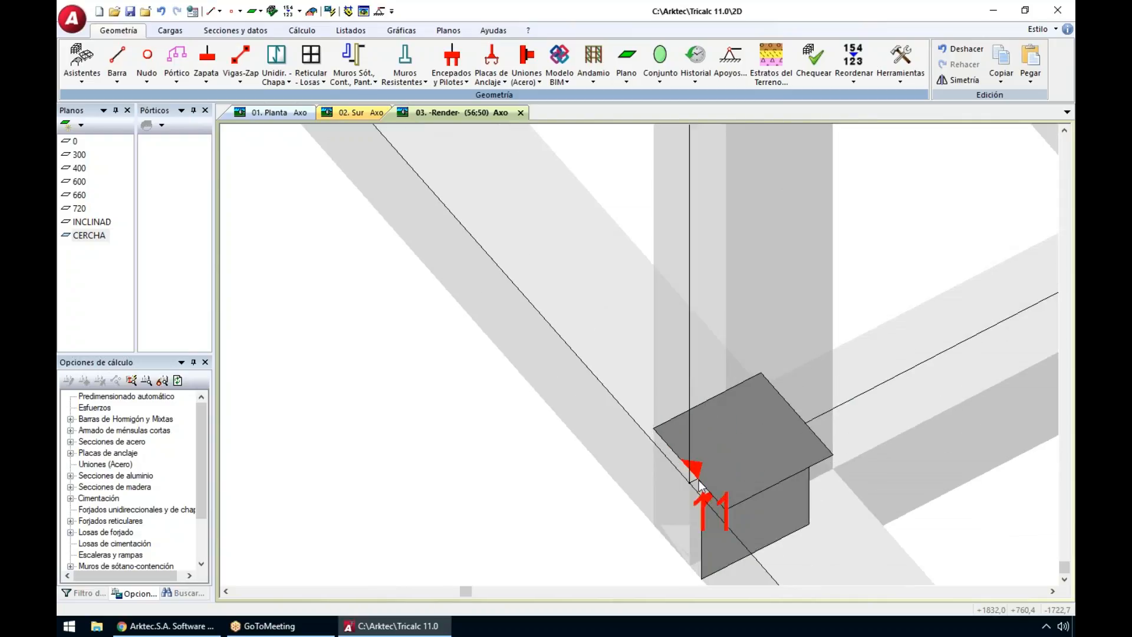
middle_click(746, 452)
middle_click(746, 452)
middle_drag(749, 502, 728, 521)
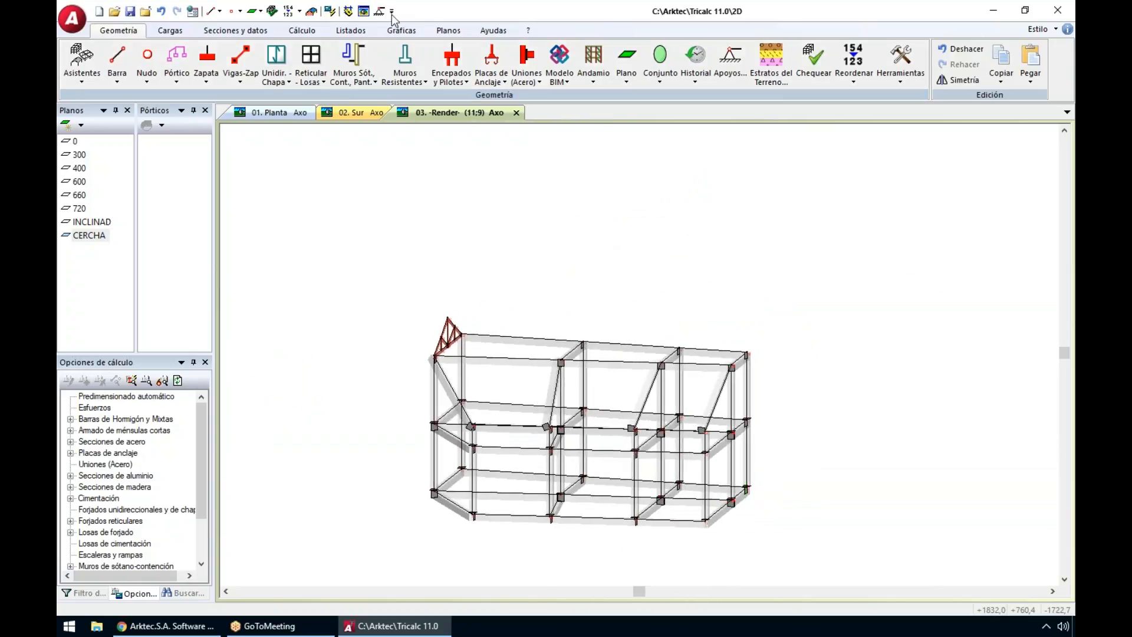
Step: Turn off the render and the section drawing, and show the whole frame as a wireframe in a 14;6 axonometric view
click(364, 11)
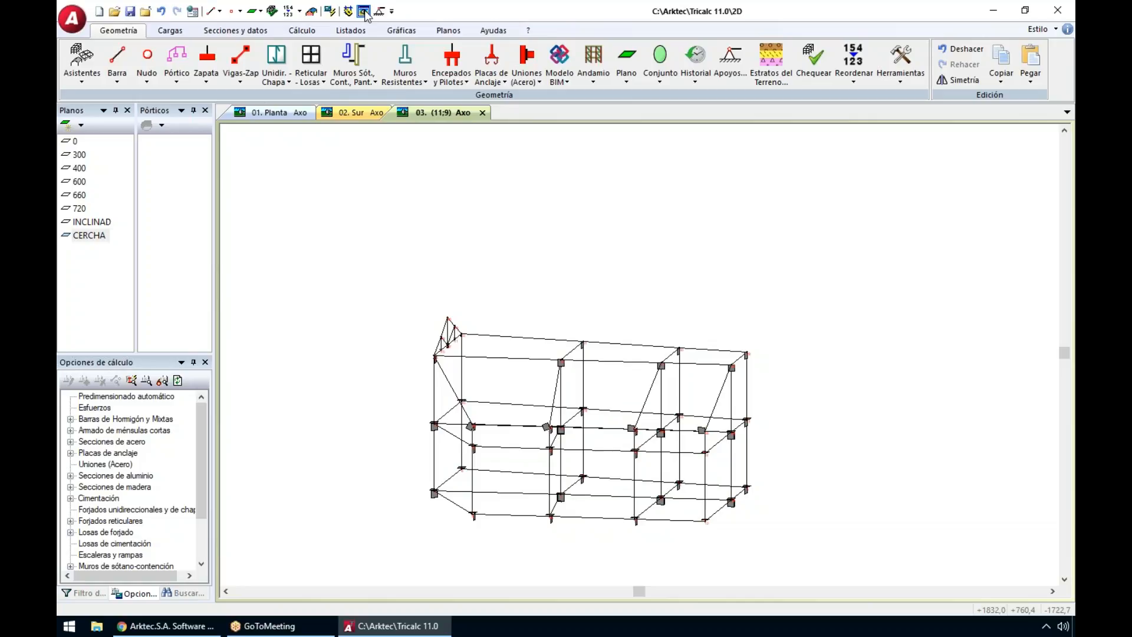
click(364, 12)
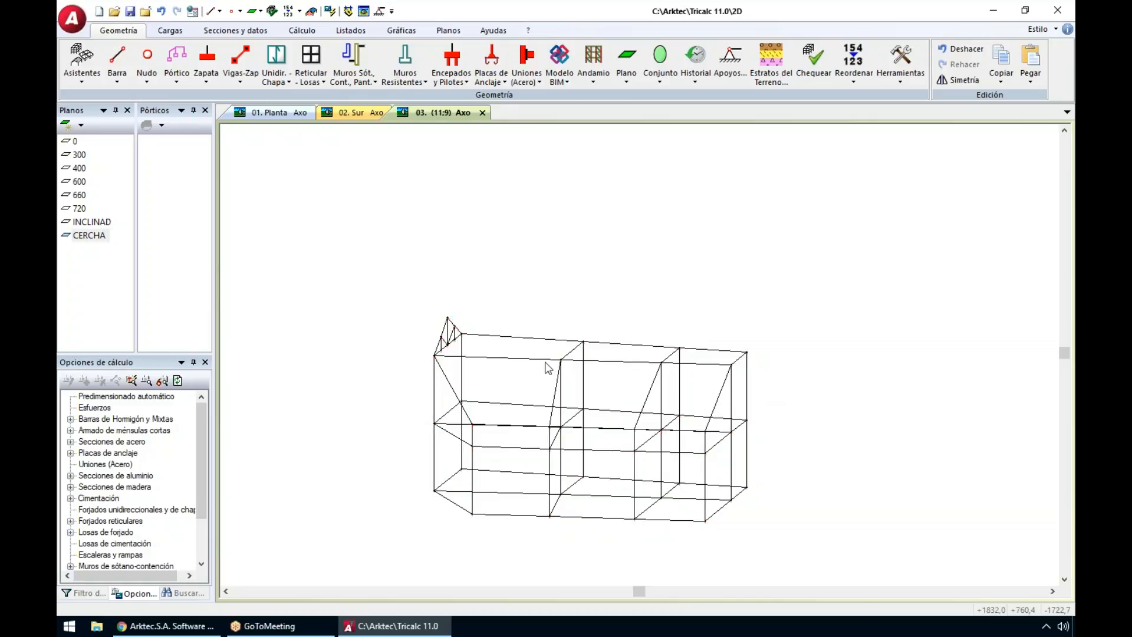
middle_drag(547, 468, 546, 464)
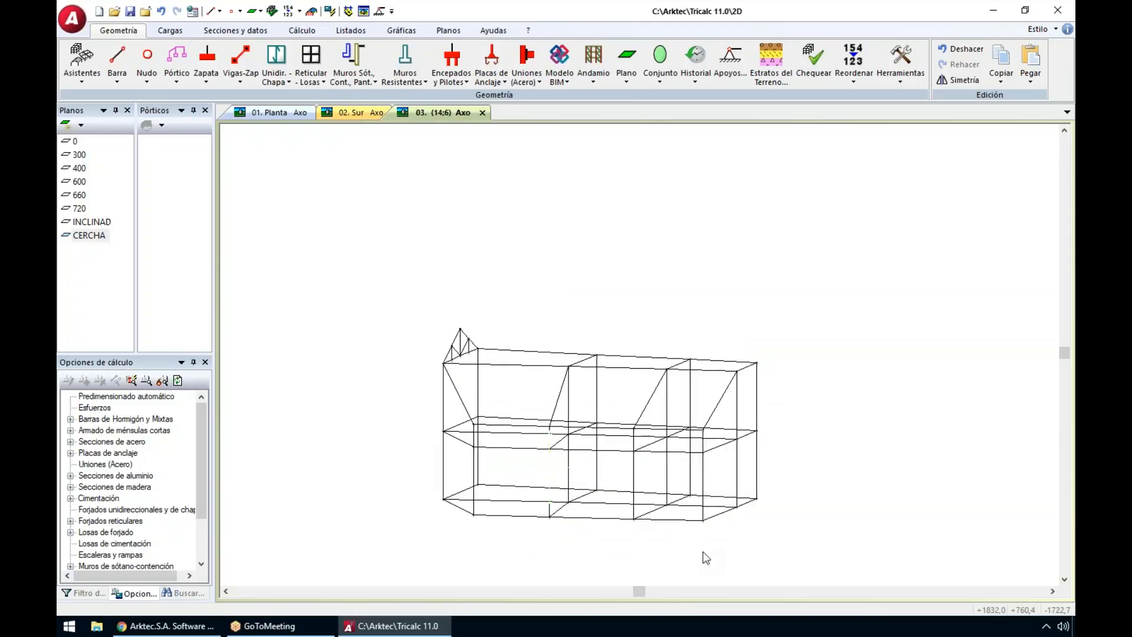
middle_click(689, 544)
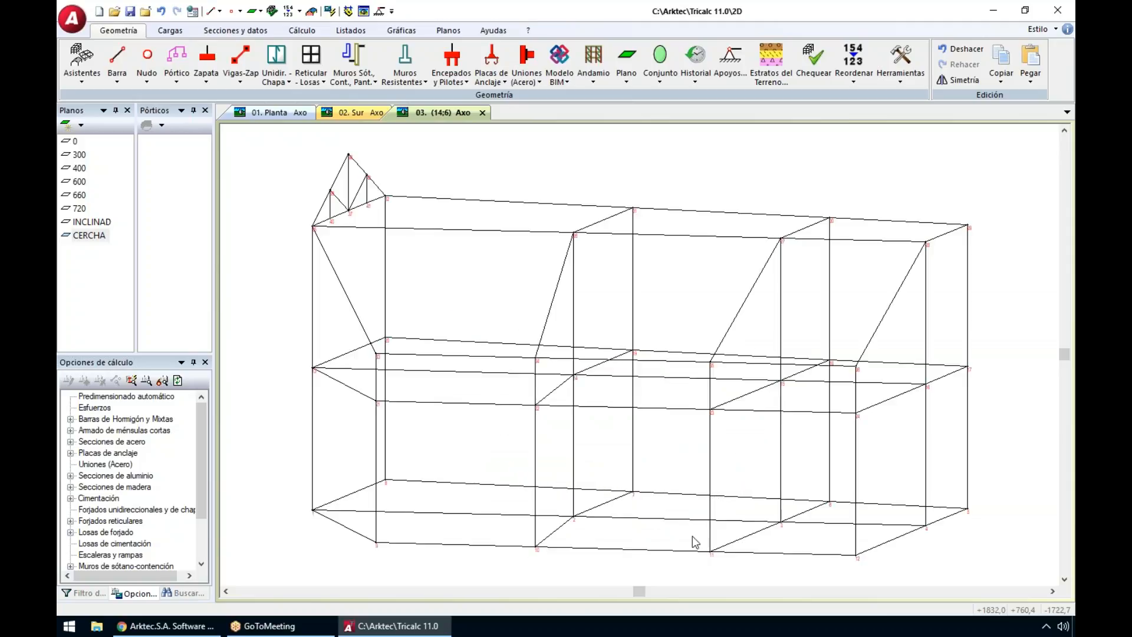
Step: Open the exterior restraints settings and examine the per-axis movement and rotation options and the spring stiffness constants
click(734, 70)
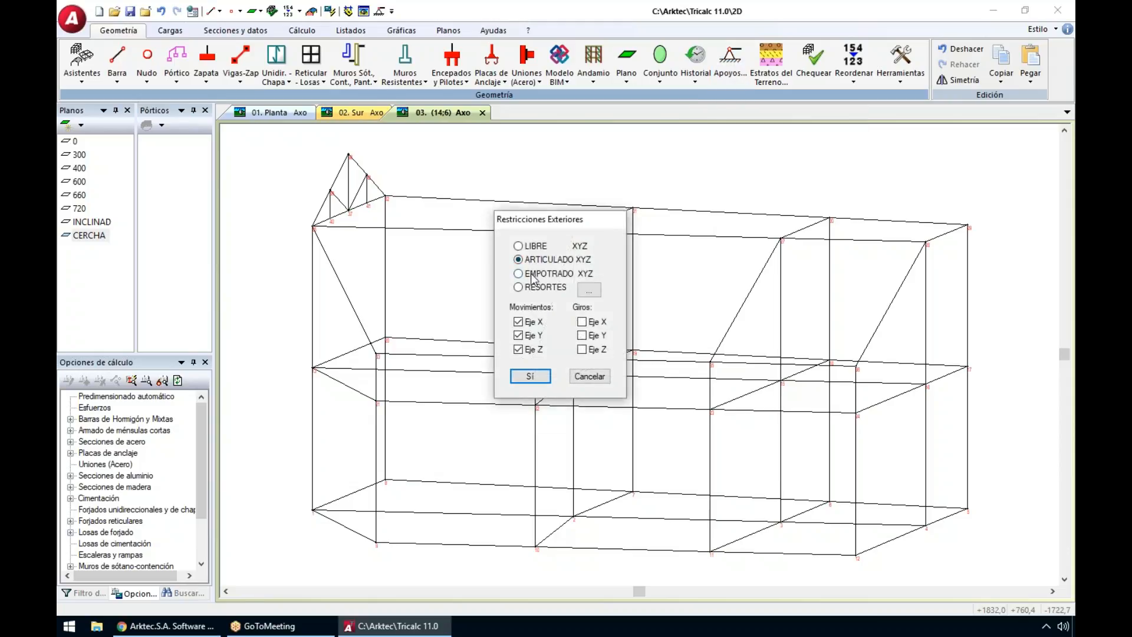
click(533, 319)
click(581, 323)
click(543, 245)
click(588, 289)
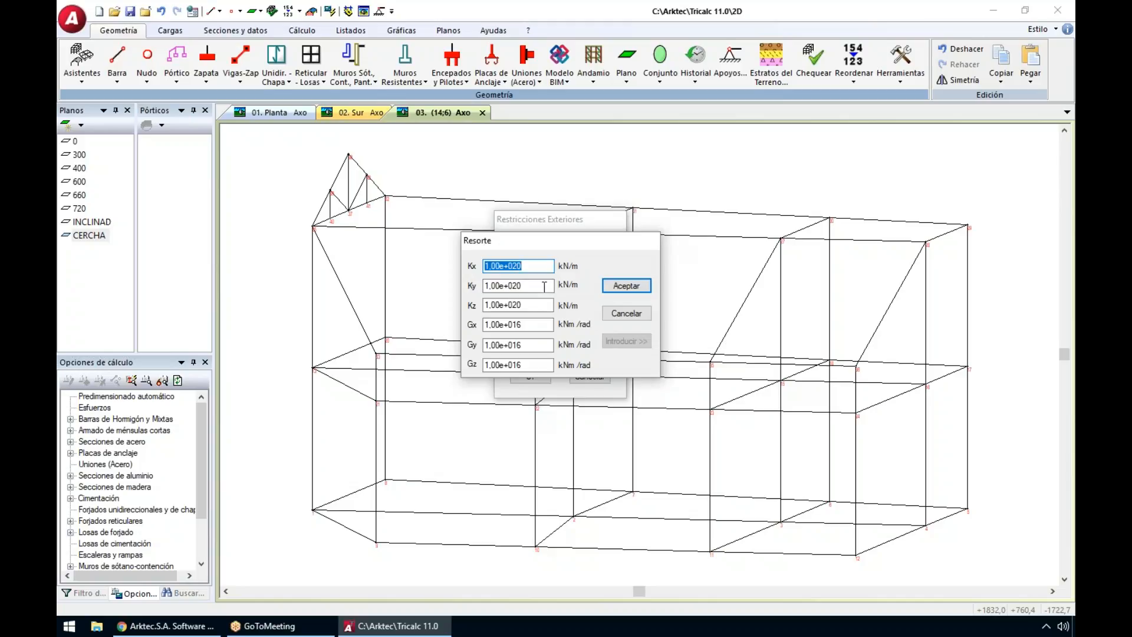
click(645, 315)
Step: Assign the EMPOTRADO XYZ exterior restraint to all the column base nodes
click(551, 277)
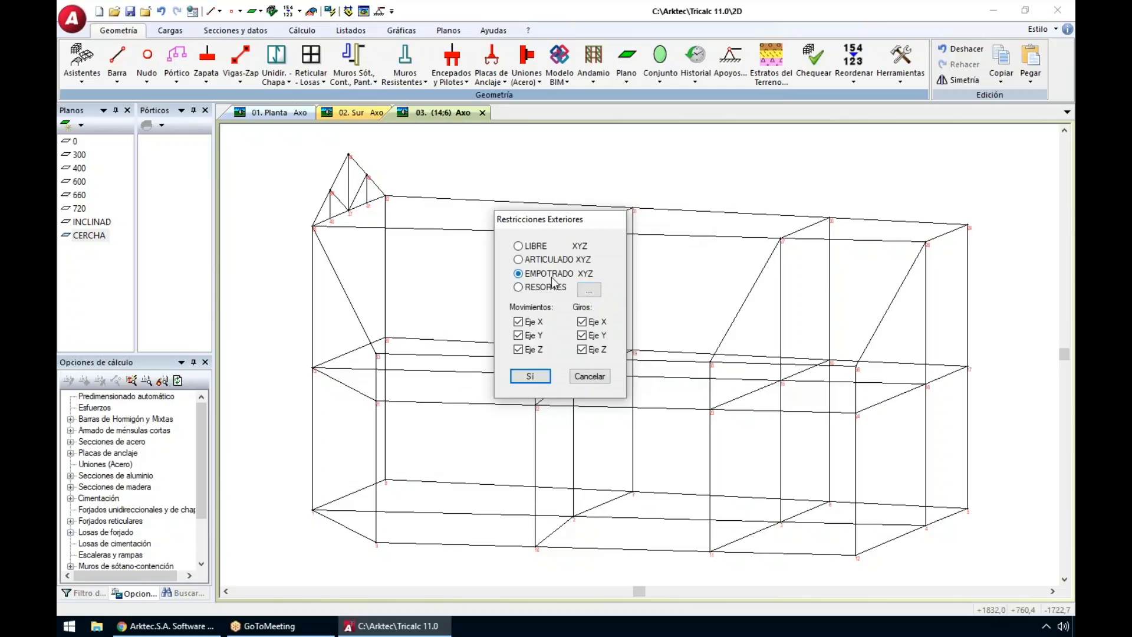
key(Return)
drag(277, 446, 988, 561)
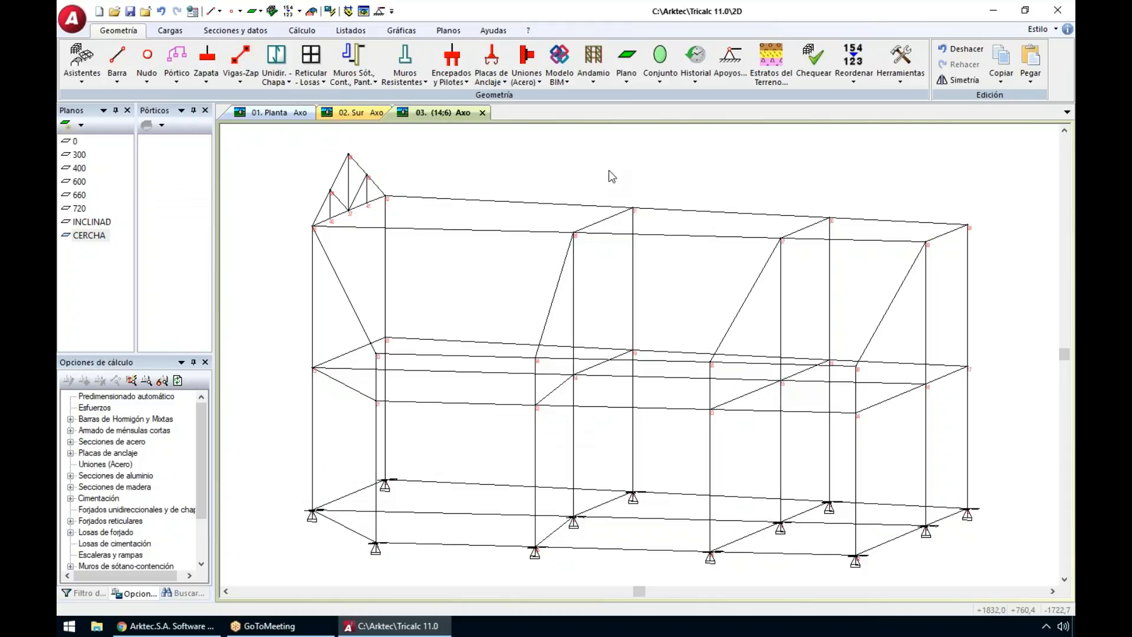
Step: Generate automatic frames with the Con retícula option, letters along Xg+ and numbers along Zg+, without eliminating single-bay frames
click(177, 76)
click(195, 147)
click(382, 337)
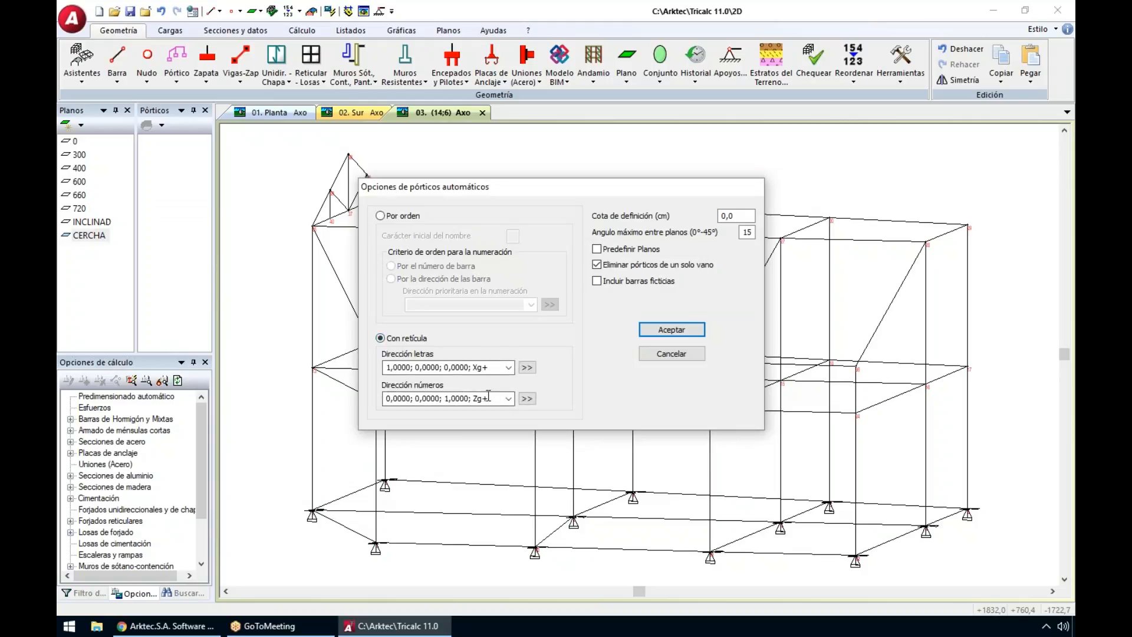
click(627, 264)
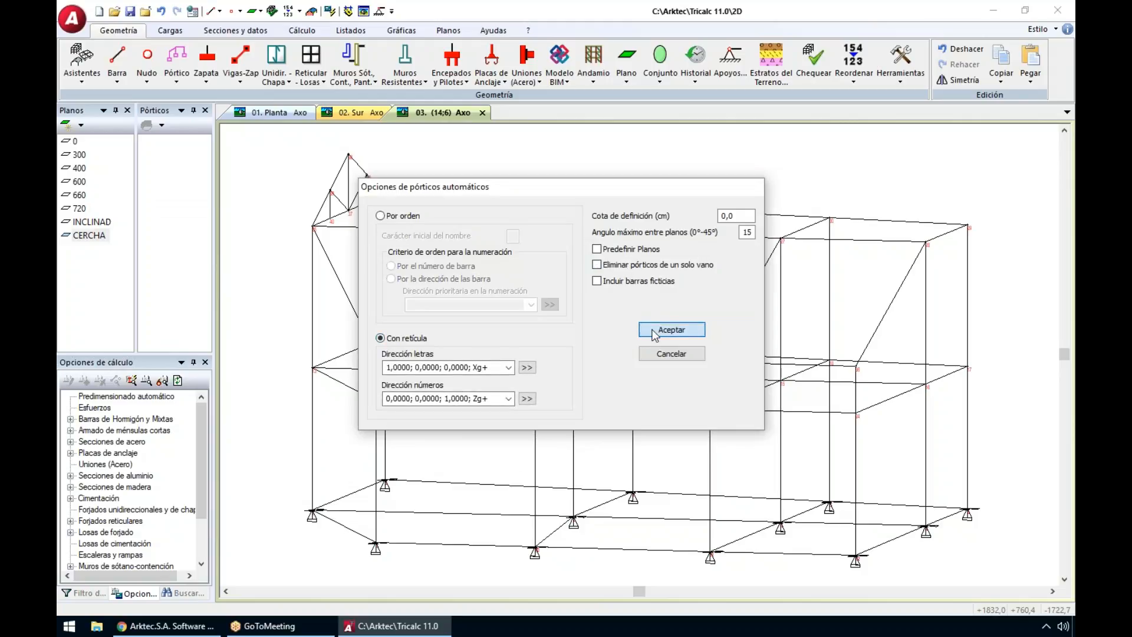
click(655, 331)
Step: Display the generated frames 1, 2 and 3 one after another in the axonometric view
click(151, 141)
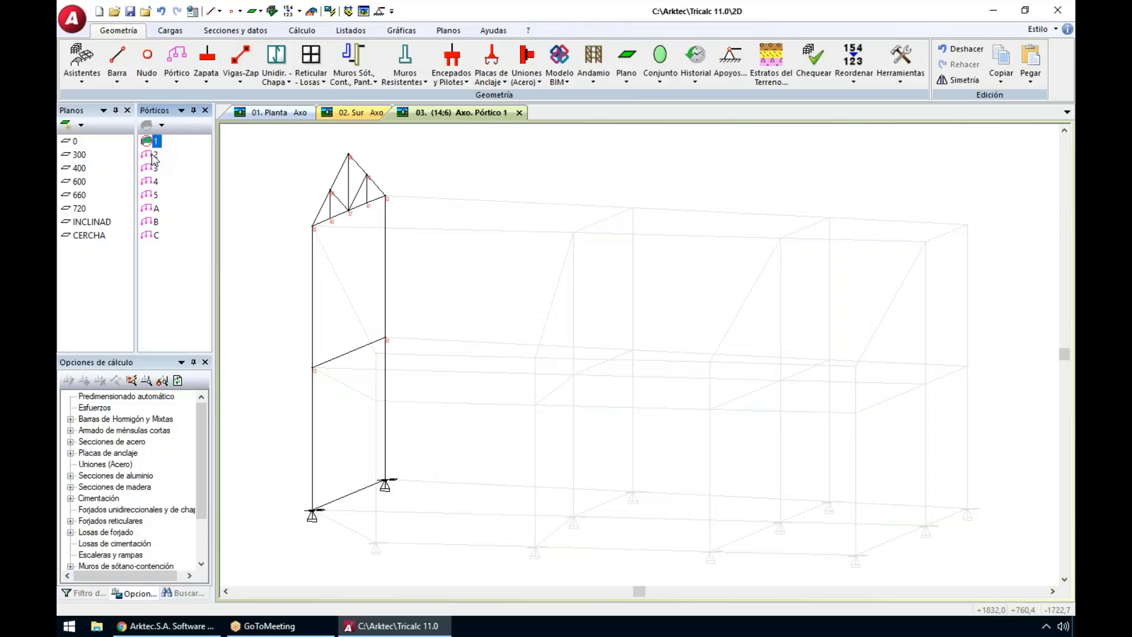
click(154, 155)
click(155, 168)
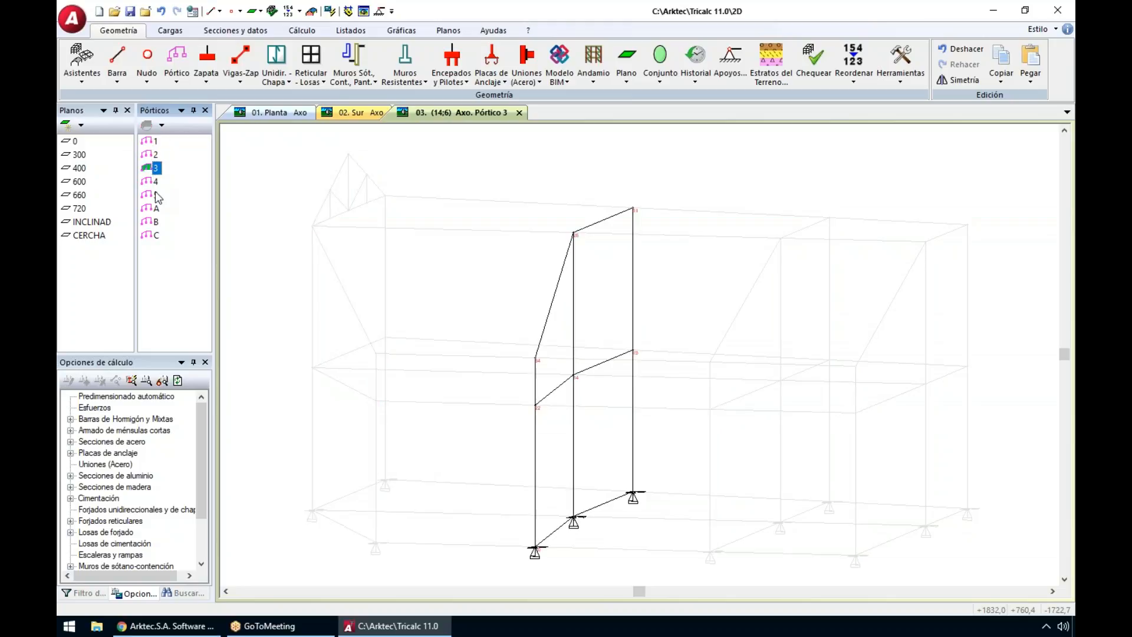
Step: Display pórticos A, B and C in turn, and review the modification settings of pórtico B
click(155, 208)
click(154, 222)
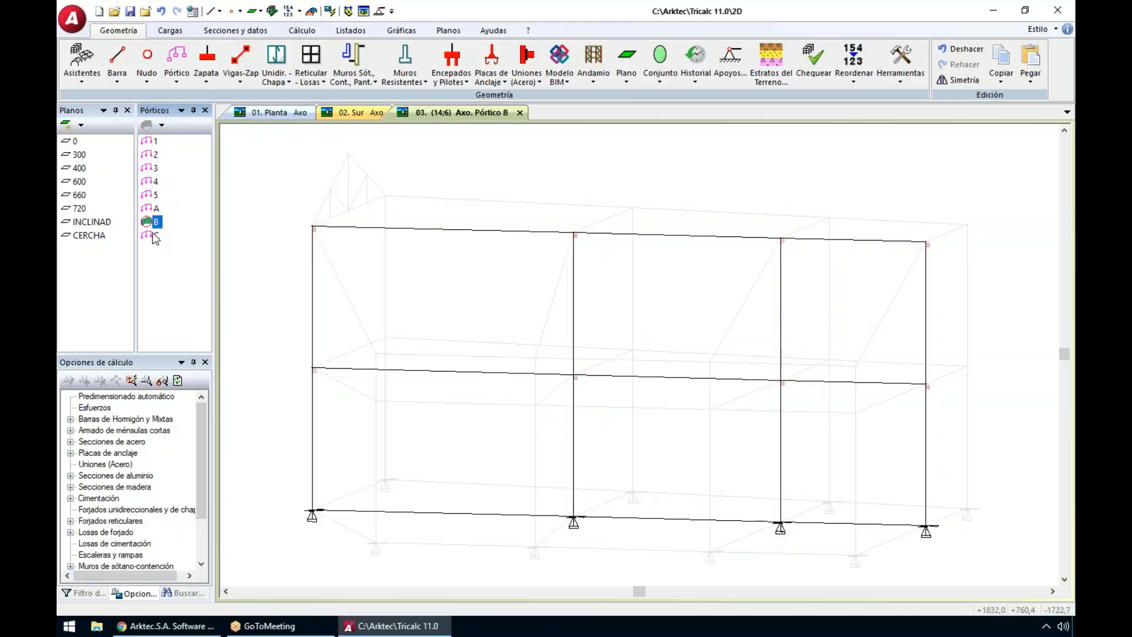
click(155, 236)
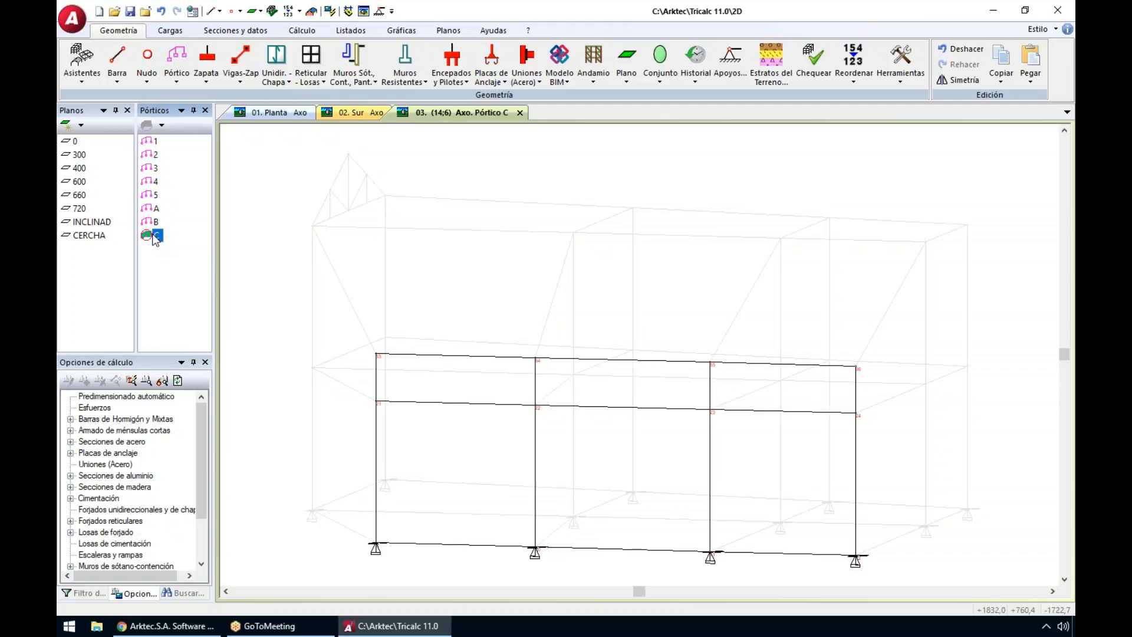
click(152, 221)
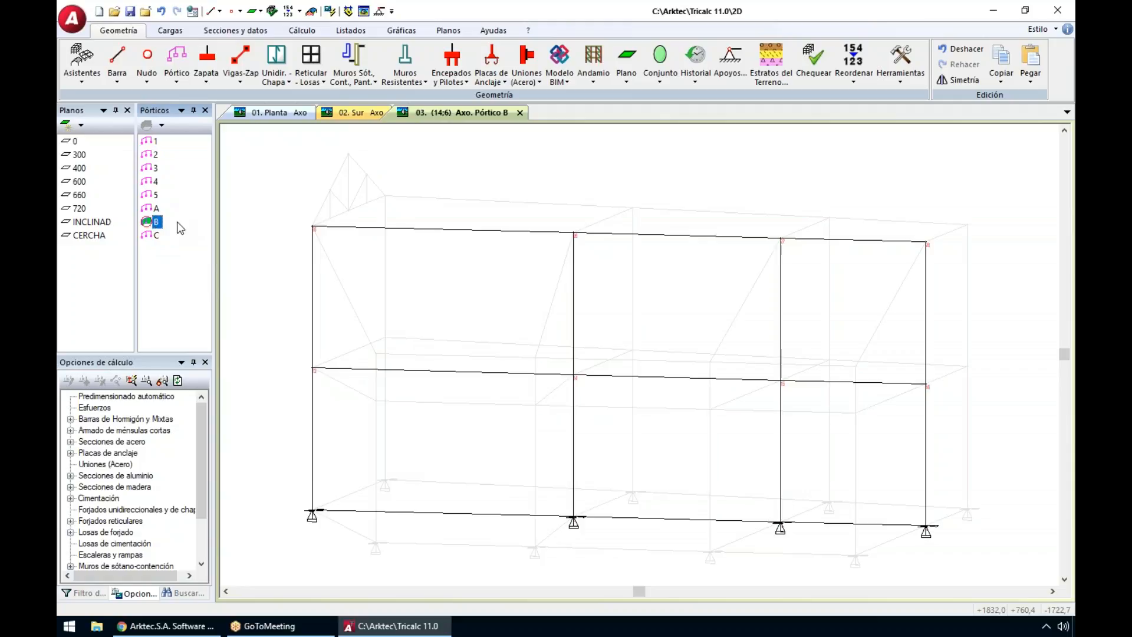
right_click(157, 224)
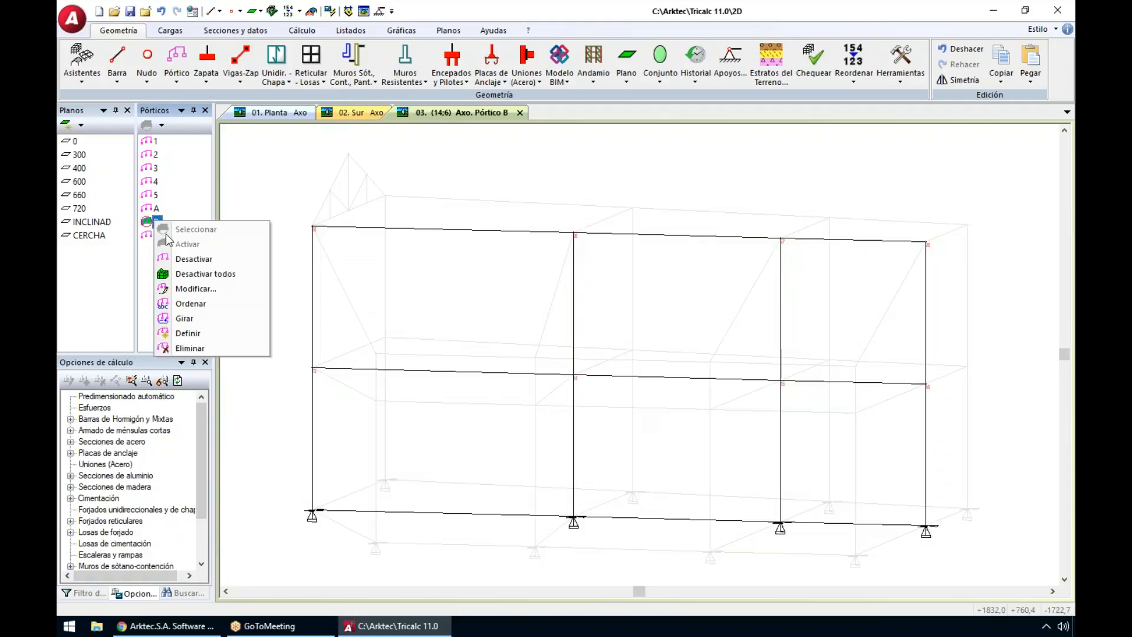
click(197, 289)
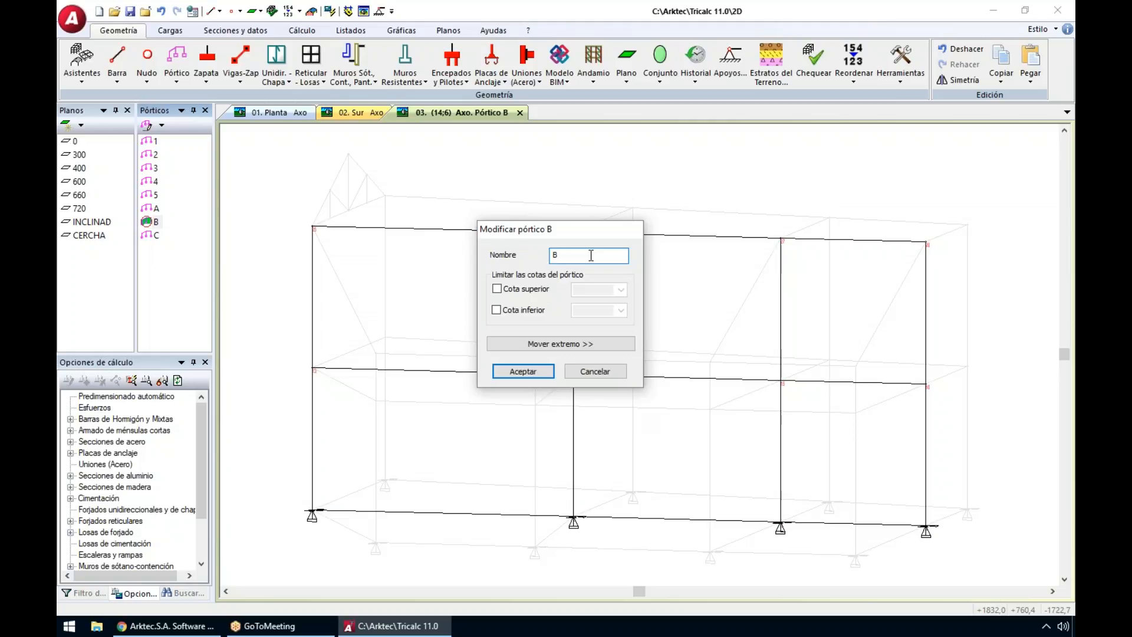
key(Return)
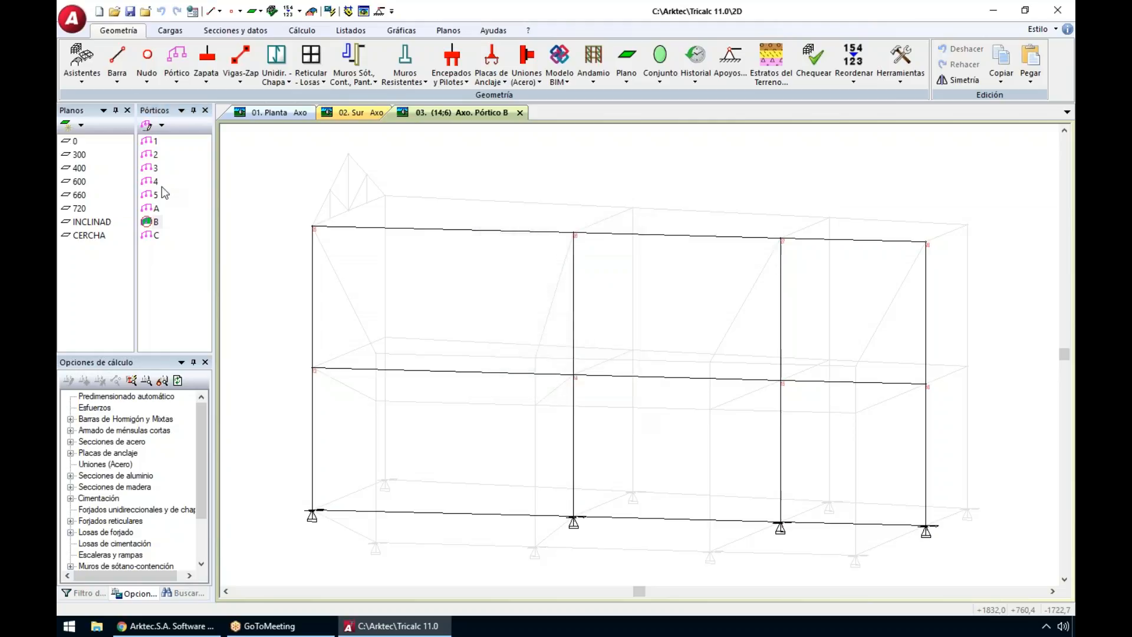
Step: Examine pórticos A, B, C, 3, 4 and 5 individually, and return to the view of the whole structure
double_click(155, 208)
double_click(153, 221)
double_click(152, 234)
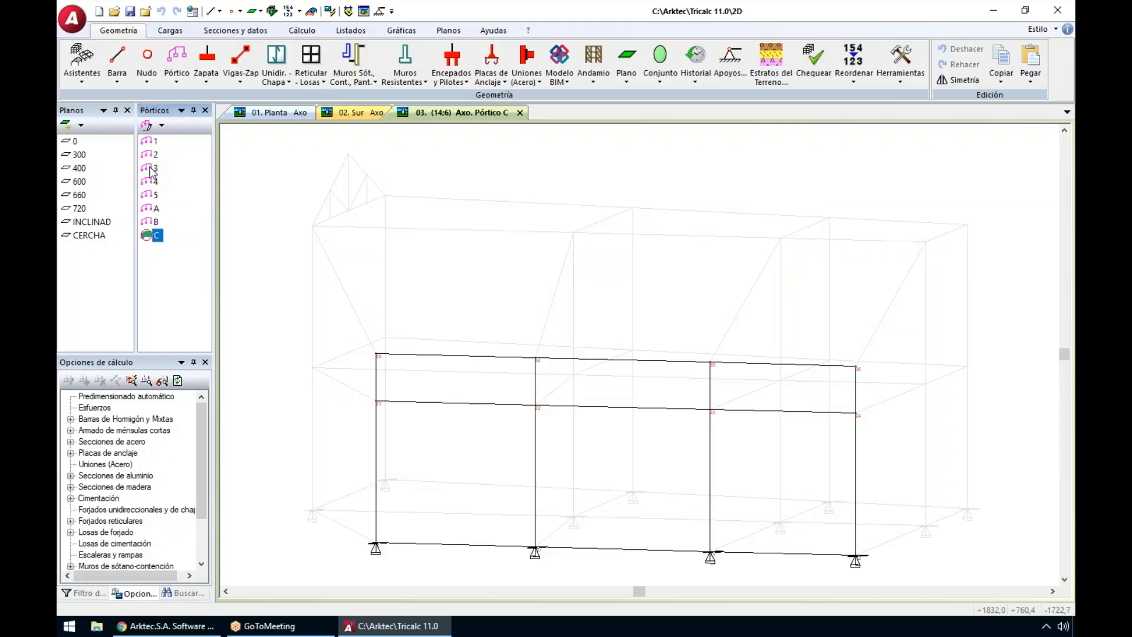
double_click(152, 168)
double_click(152, 181)
click(154, 194)
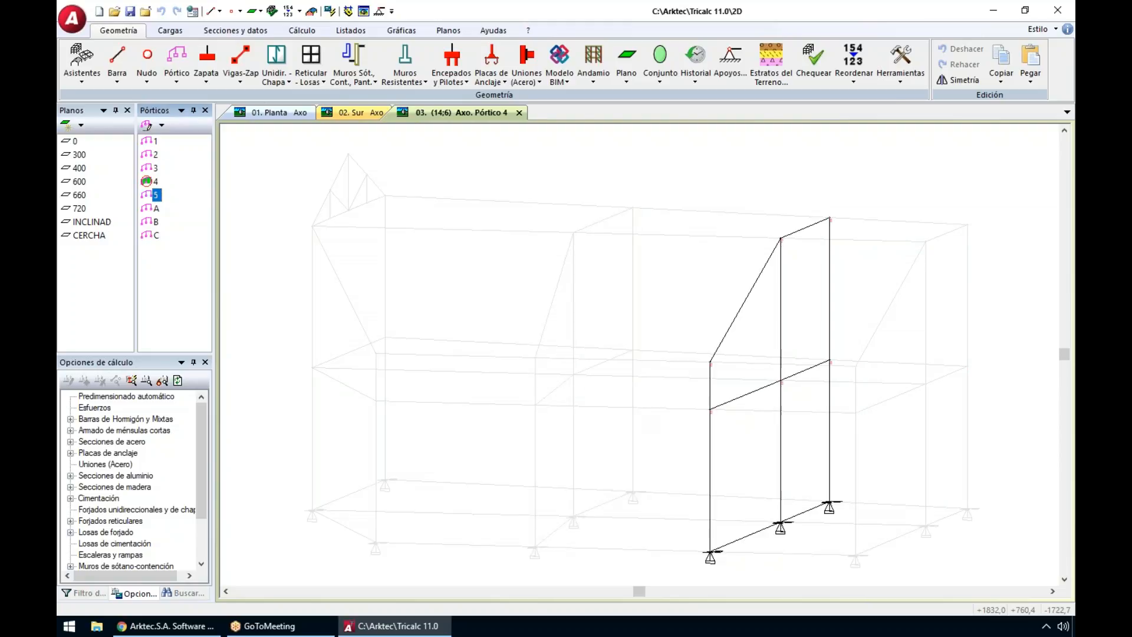
double_click(153, 194)
double_click(153, 195)
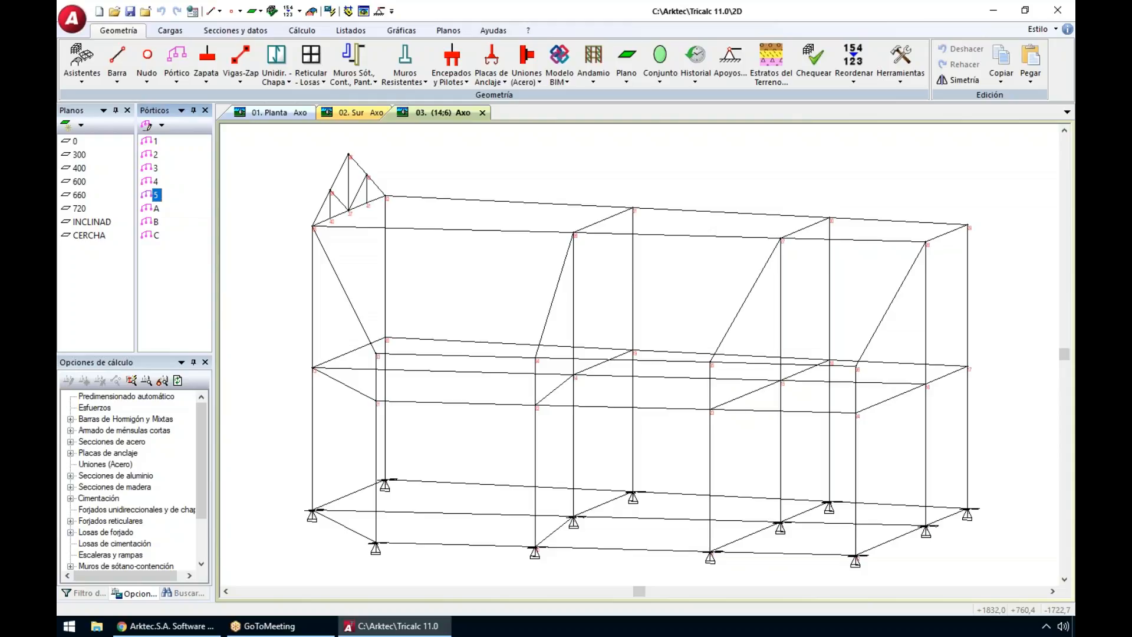
Step: Draw two bars by two nodes from the truss apex to the two roof-level nodes of pórtico 3
click(122, 70)
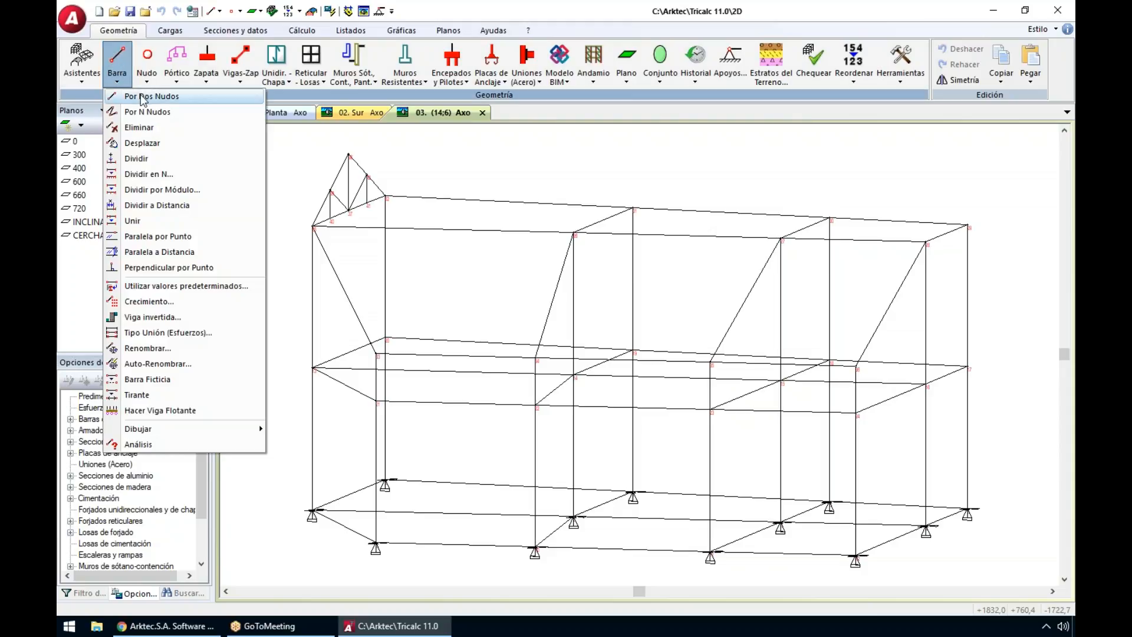
click(141, 95)
click(349, 155)
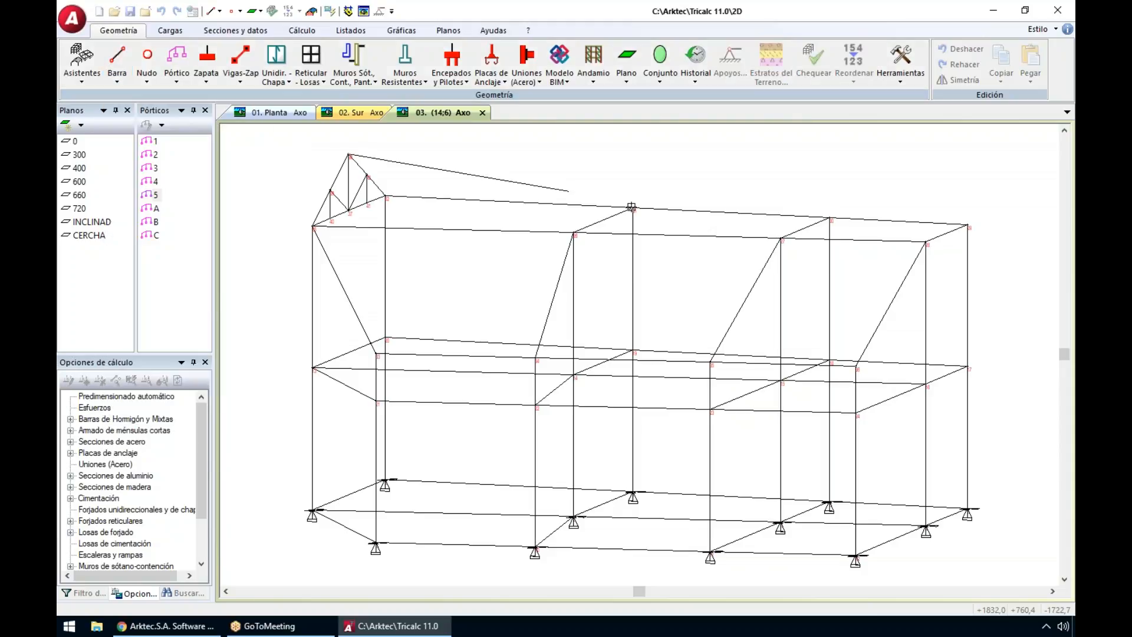
click(629, 207)
click(349, 155)
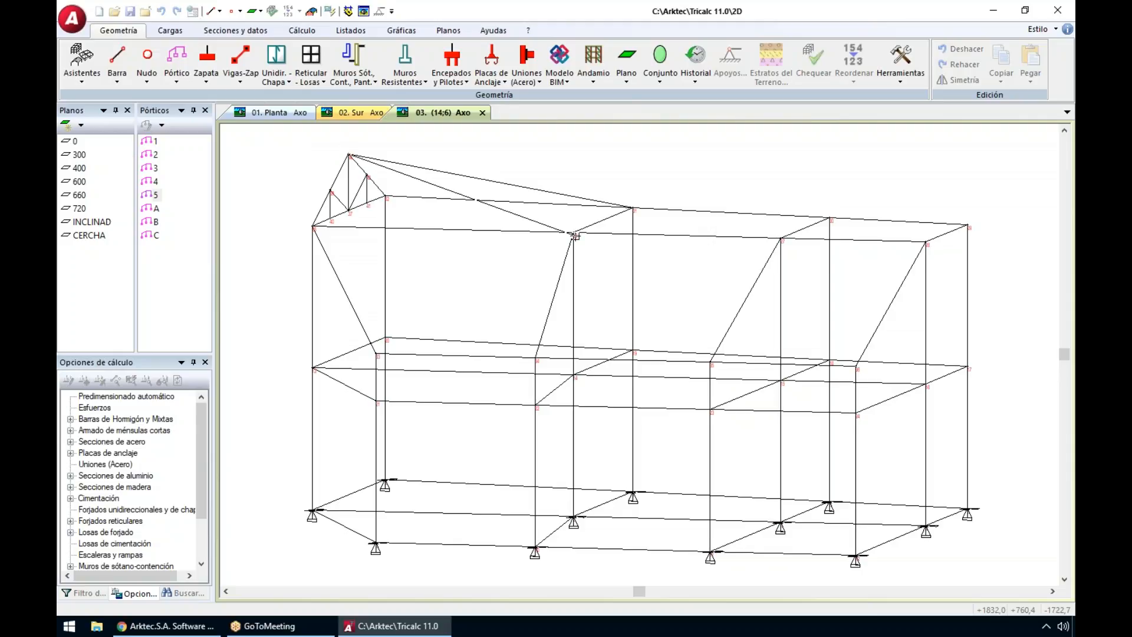
click(571, 233)
key(Escape)
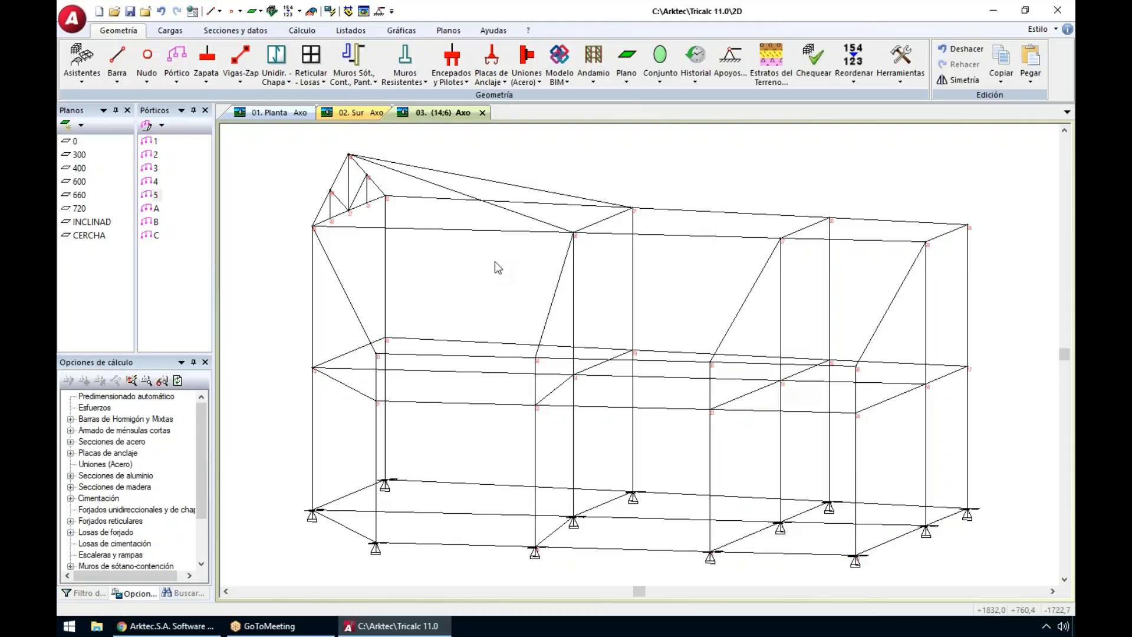
Step: Introduce a resistant wall between the two middle ground supports of pórtico C, setting its material to Hormigón and entering its thickness
middle_drag(726, 377, 693, 377)
middle_click(683, 346)
middle_click(683, 346)
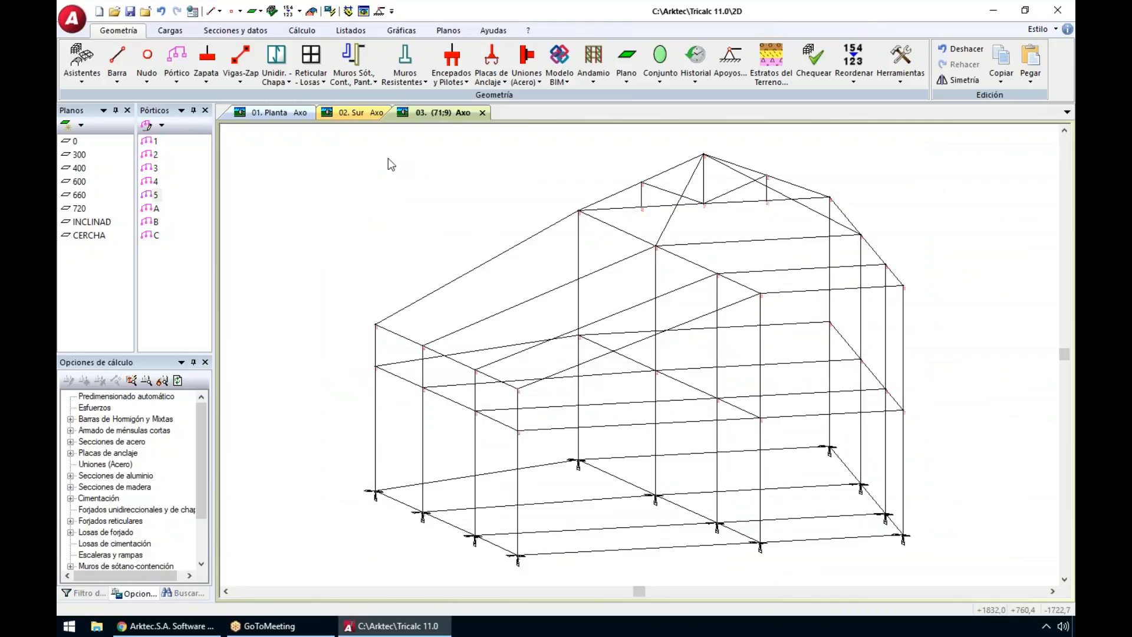
click(409, 85)
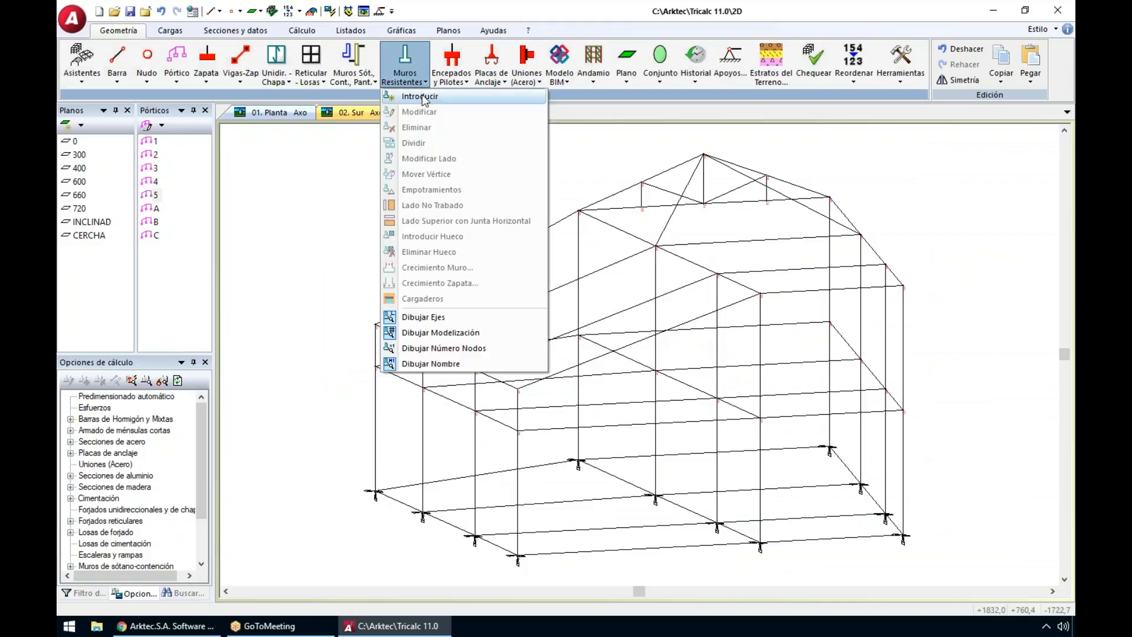
click(421, 97)
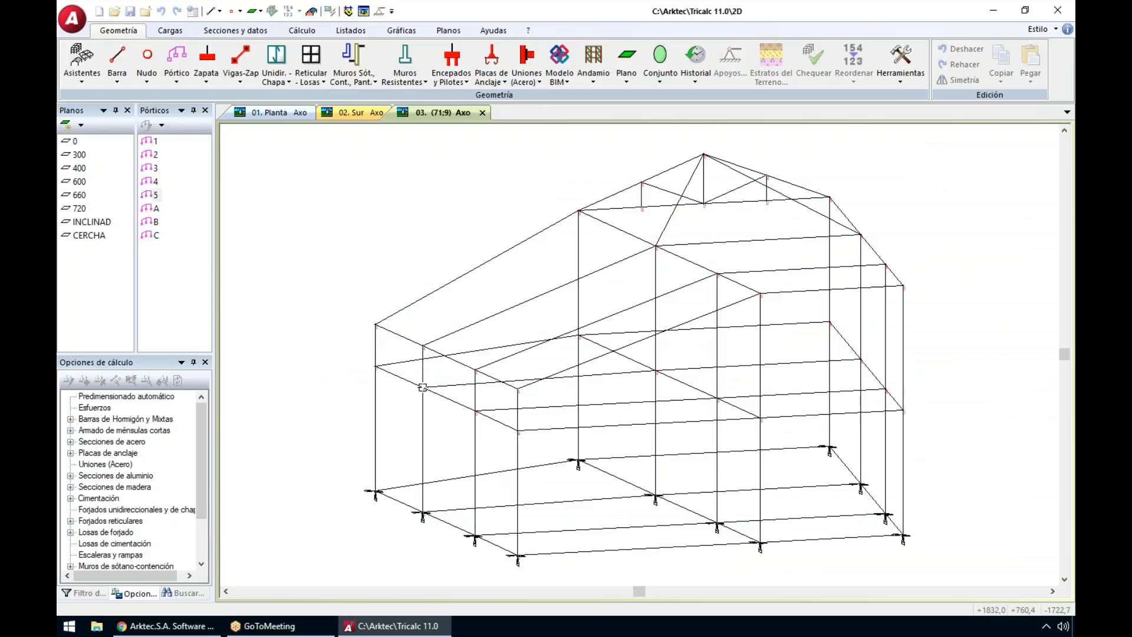
click(474, 535)
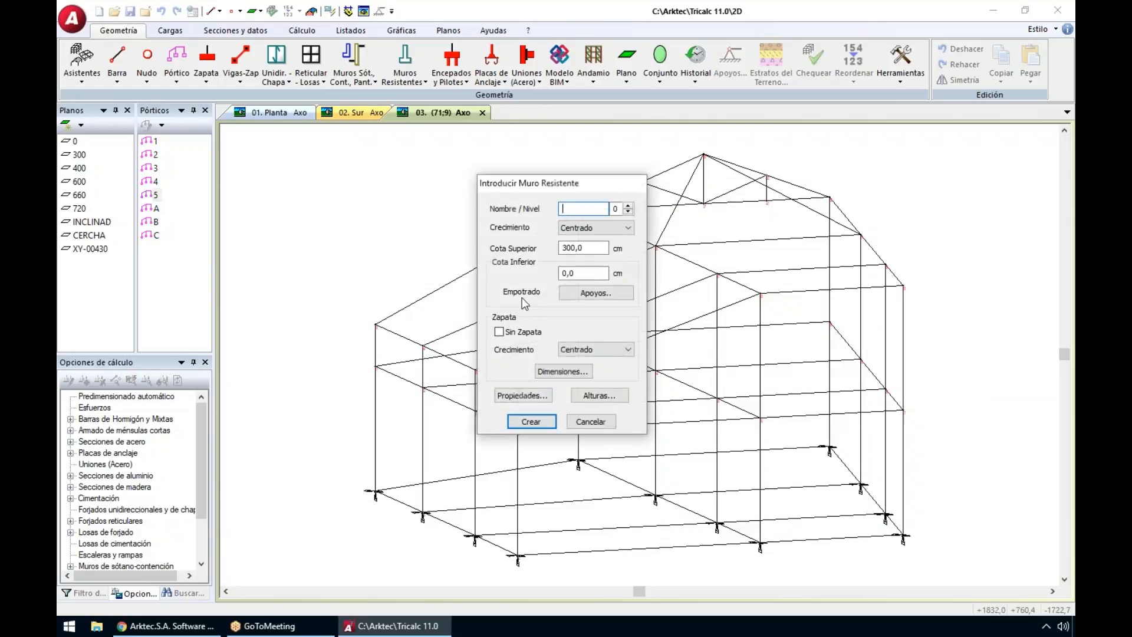
click(523, 395)
click(439, 169)
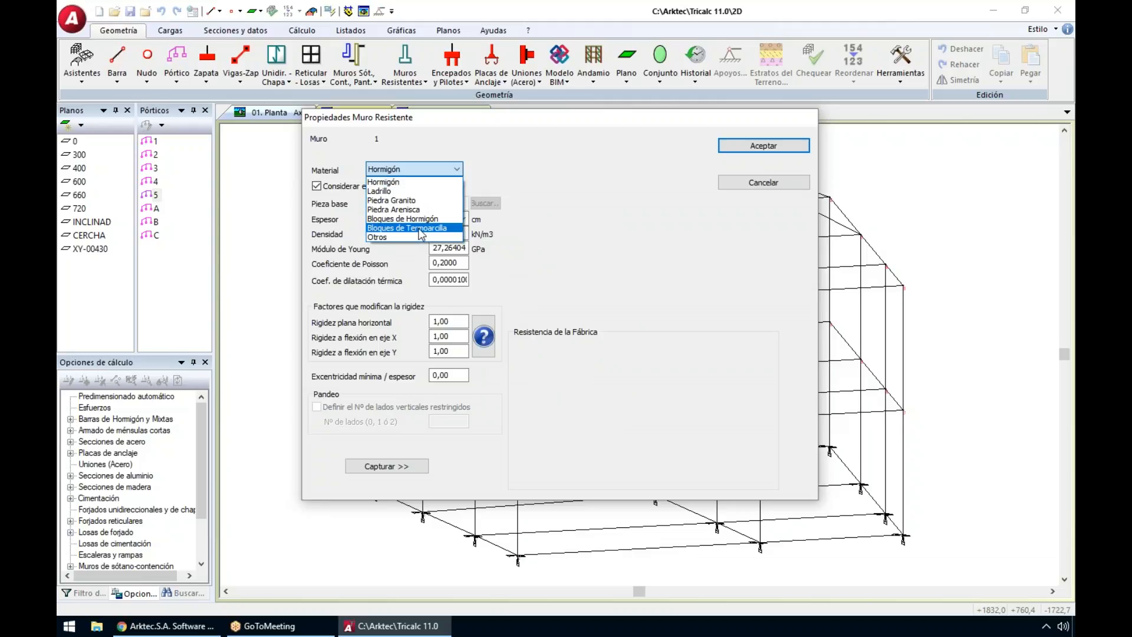
click(422, 182)
double_click(451, 218)
text(3)
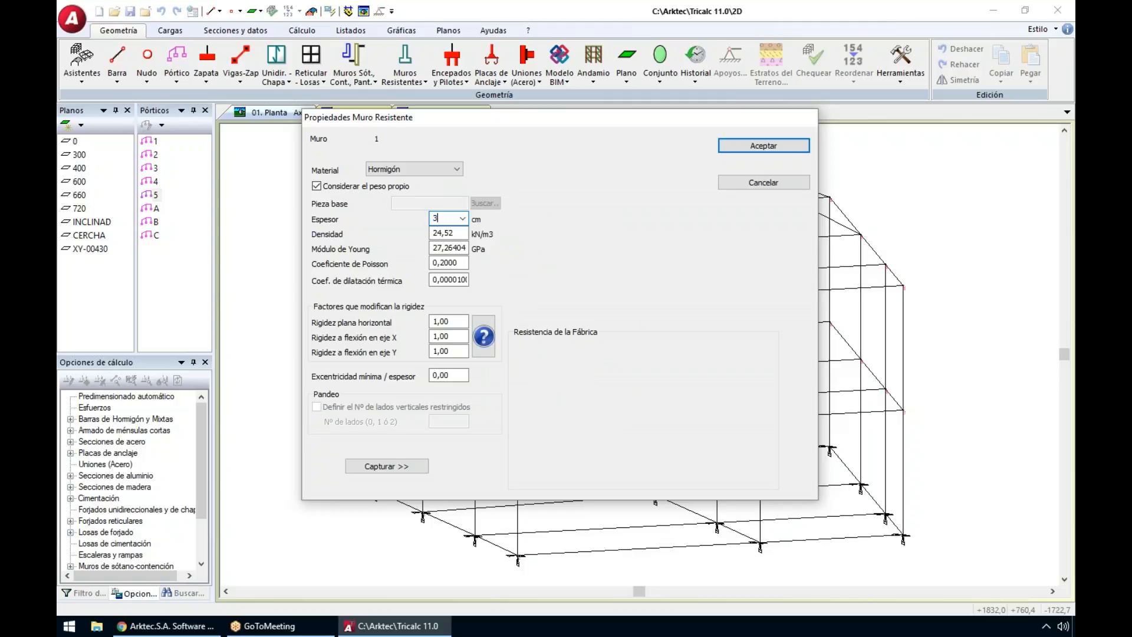
click(738, 149)
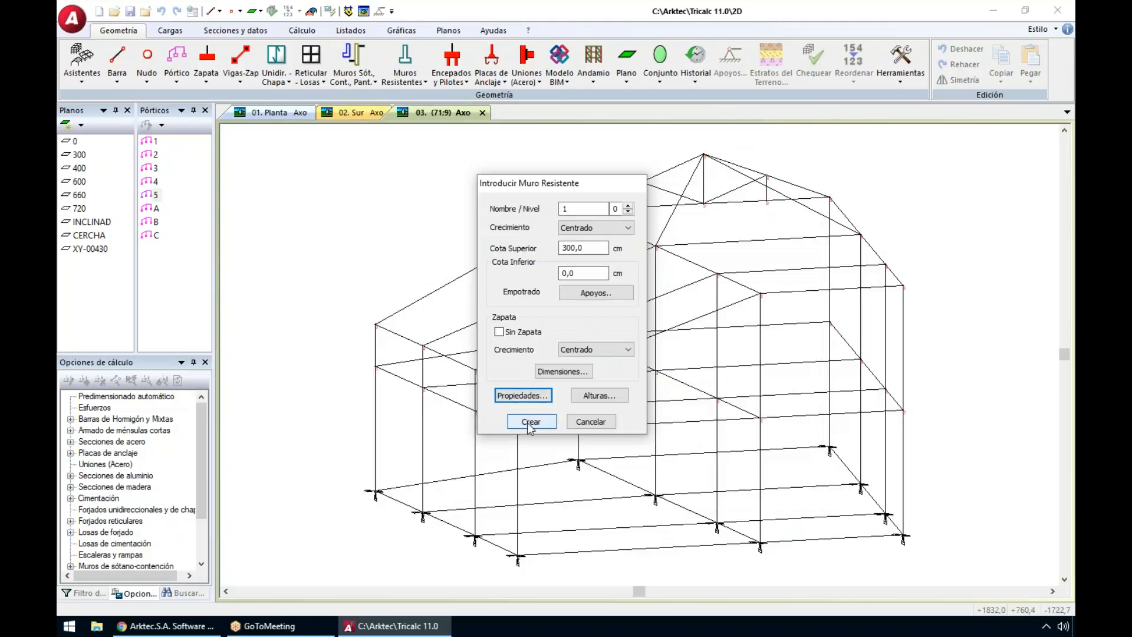
Step: Set the wall footing's minimum depth and width to 50 cm, enter its X+ overhang, and create the wall
click(563, 370)
text(50)
key(Tab)
text(5)
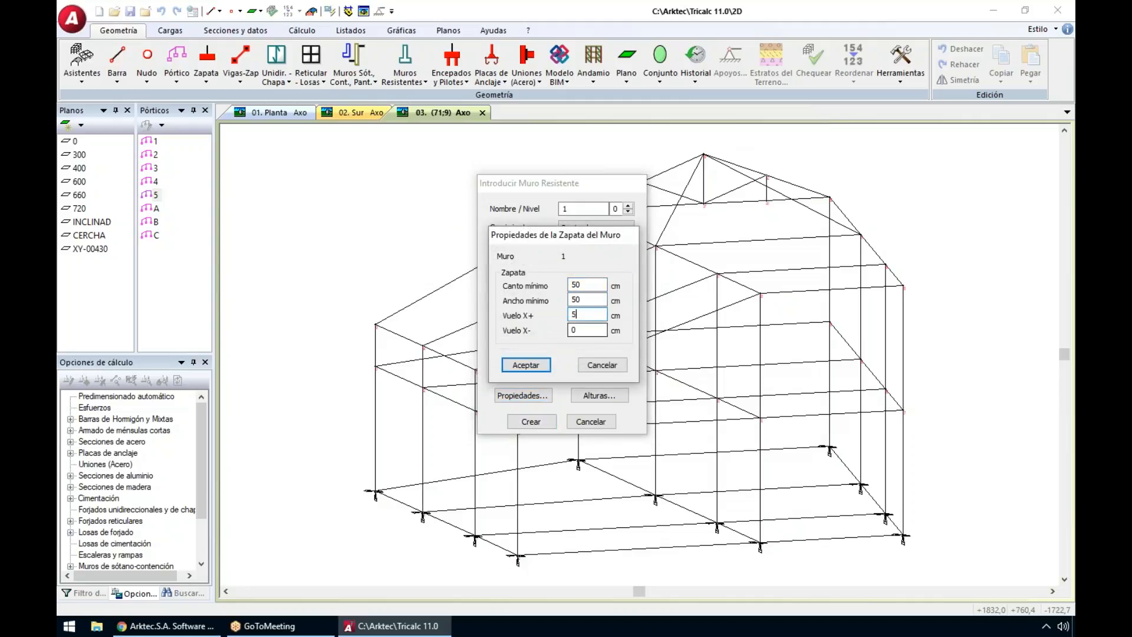
click(526, 365)
click(531, 421)
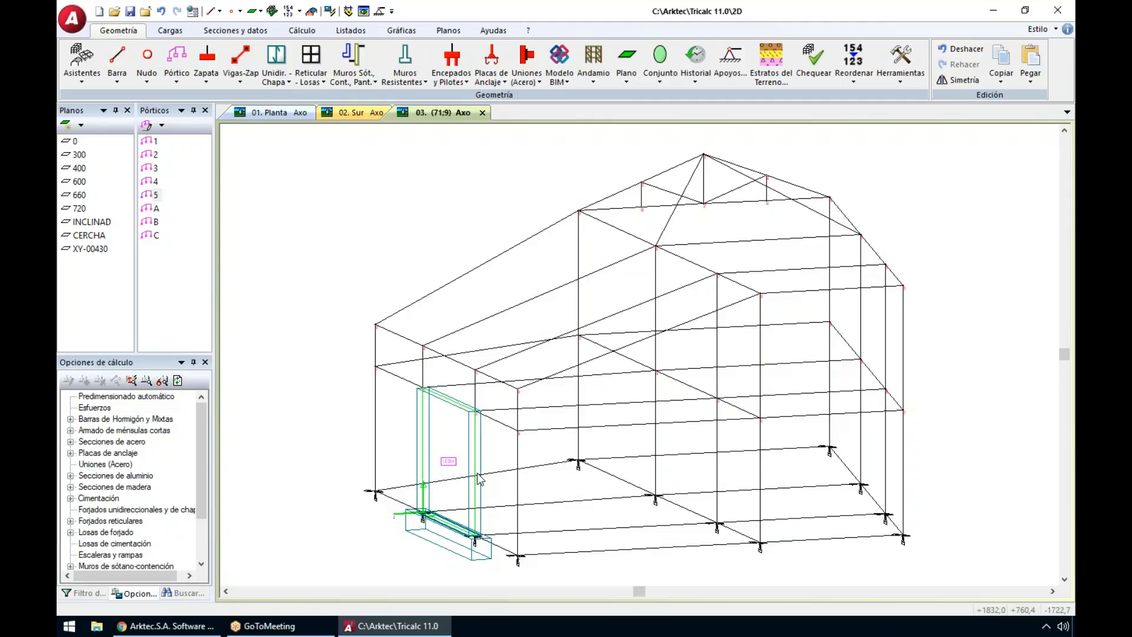
Step: In a plan view of plane 0, add isolated footings at the four pórtico A supports, the first pórtico B support and both pórtico C end supports
click(76, 142)
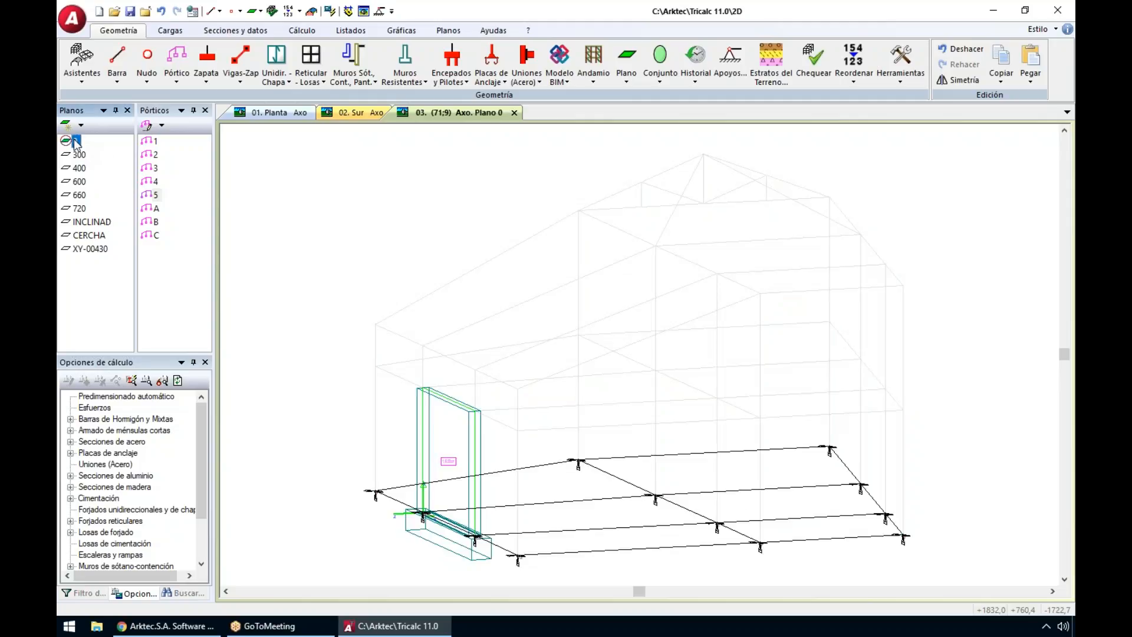
double_click(76, 142)
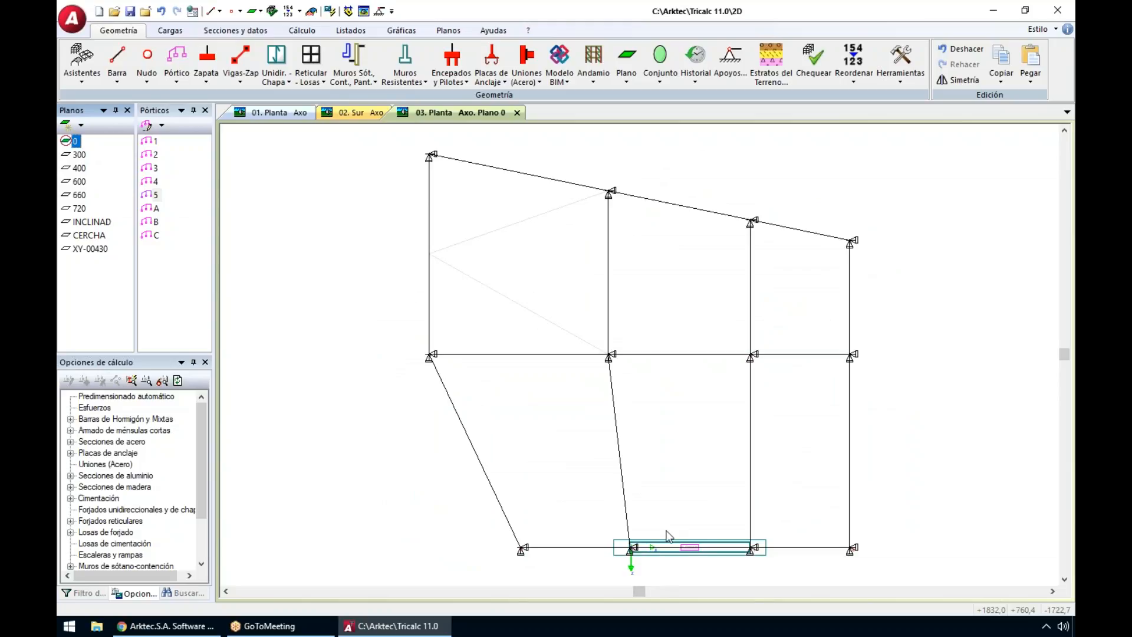
click(206, 75)
click(224, 97)
drag(397, 139, 916, 291)
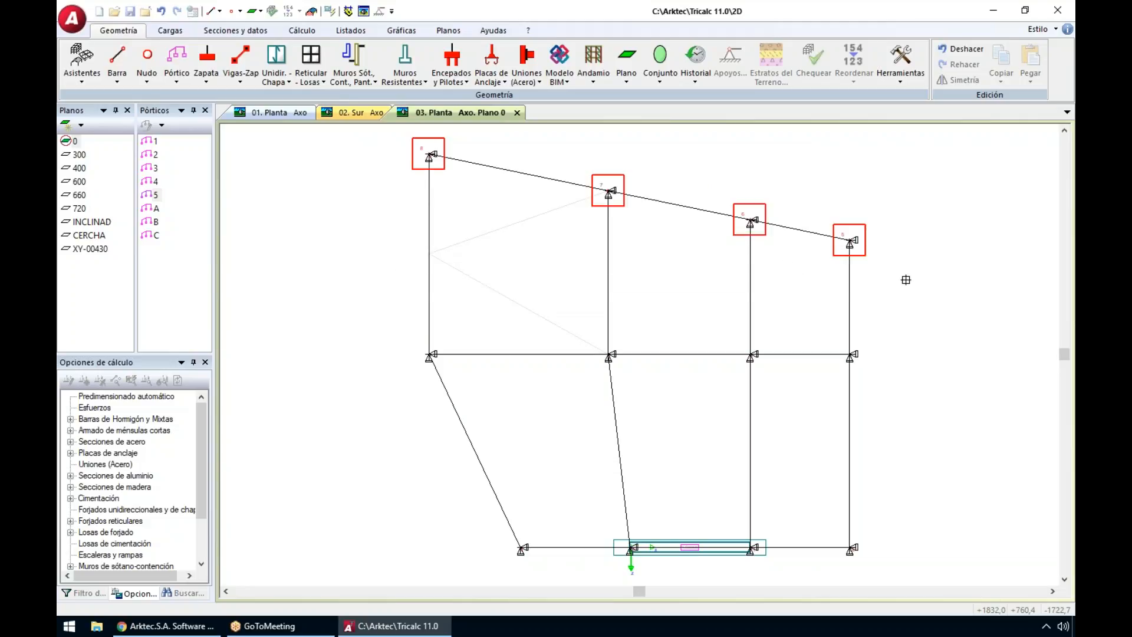
drag(411, 325, 555, 564)
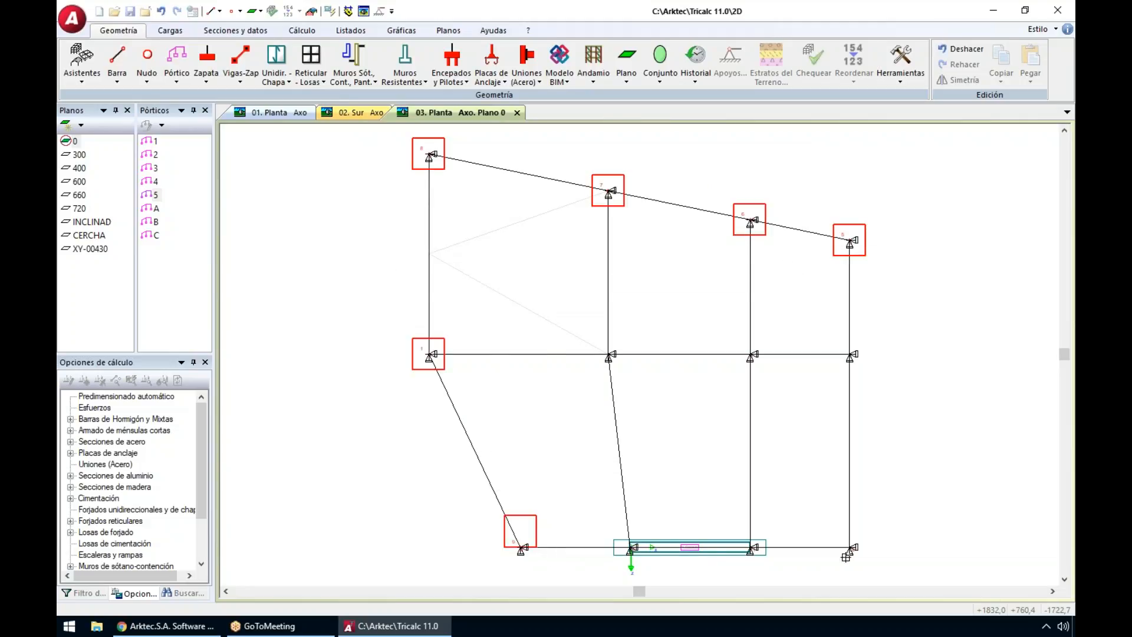
click(848, 548)
Step: Add one combined footing joining the last two supports of pórtico B
click(206, 65)
click(242, 151)
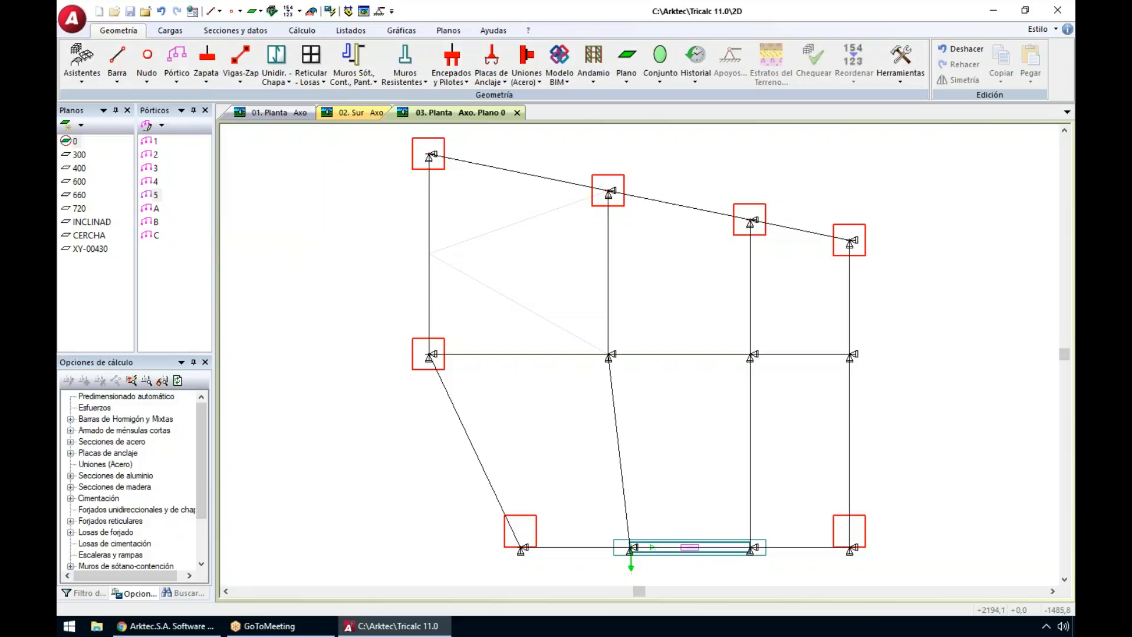
click(749, 354)
click(849, 354)
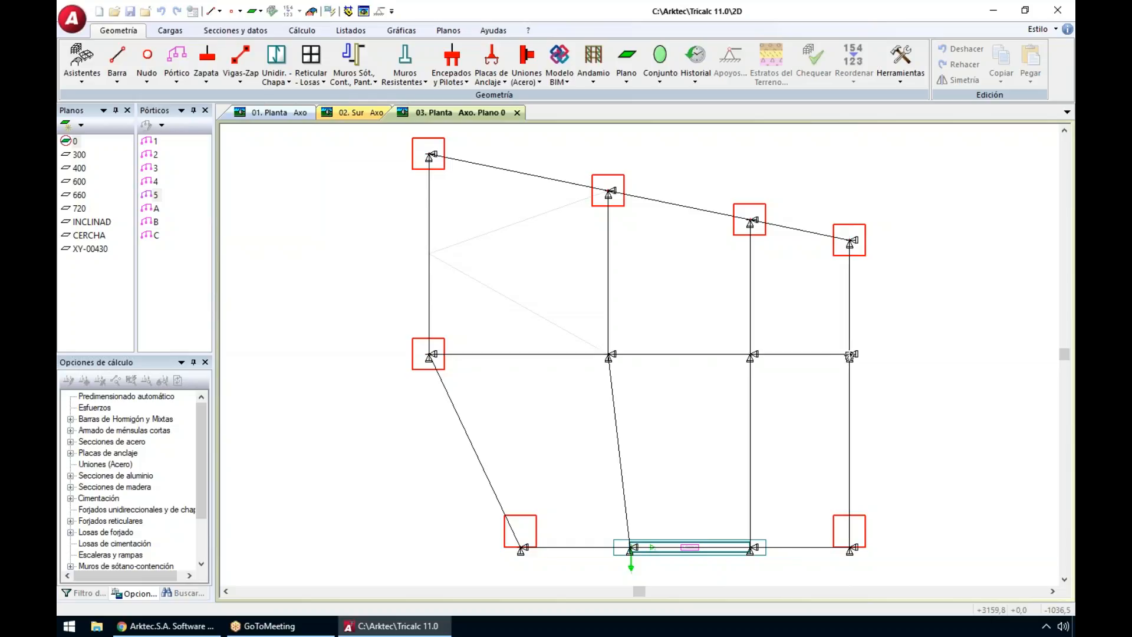
key(Escape)
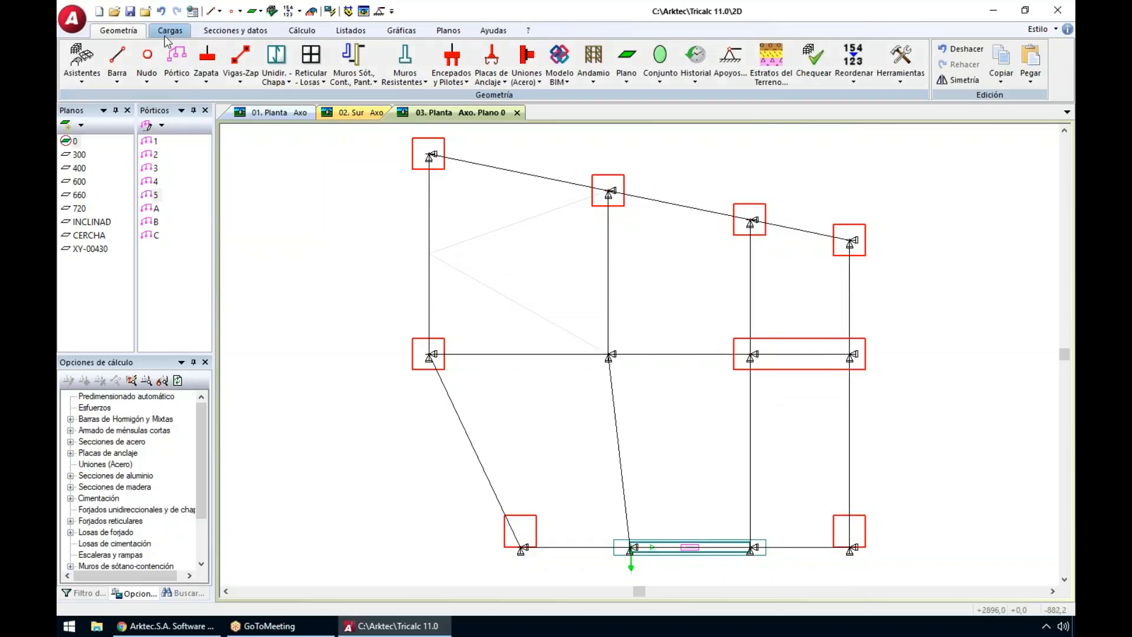
Step: Insert a three-pile cap at the second support of pórtico B, where it meets pórtico 3
click(457, 82)
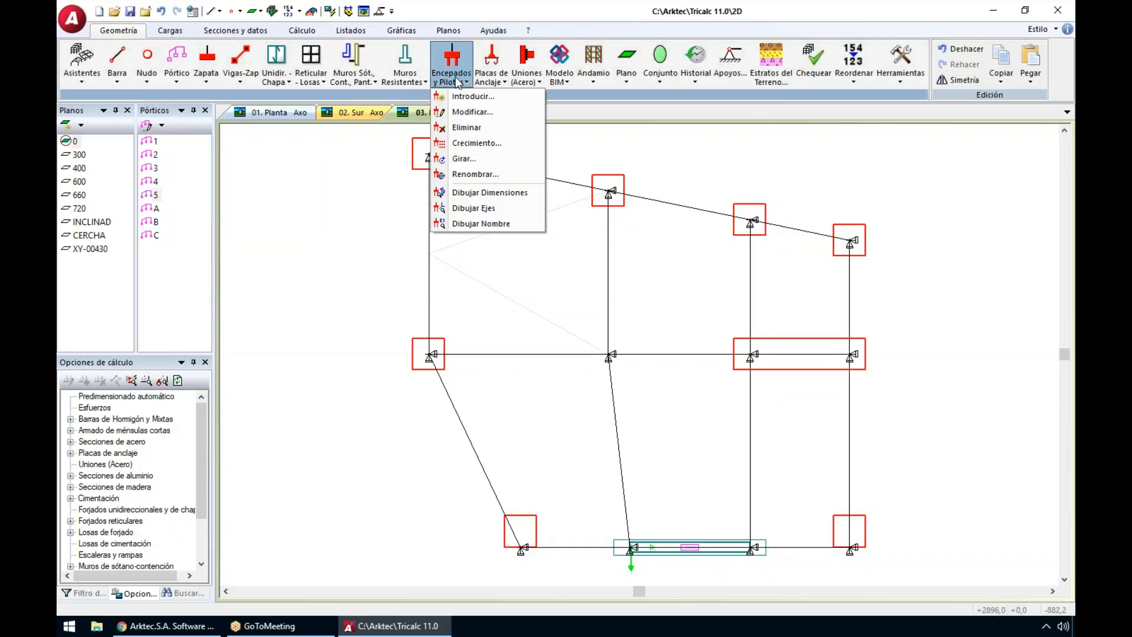
click(470, 97)
click(559, 240)
click(559, 277)
click(654, 363)
click(609, 355)
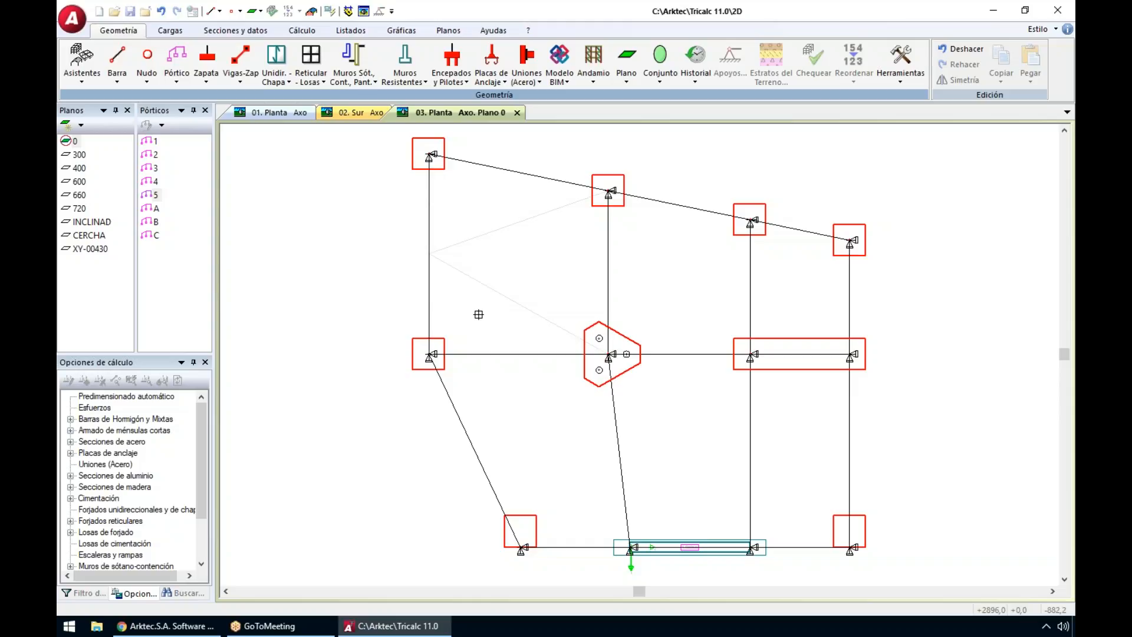
key(Escape)
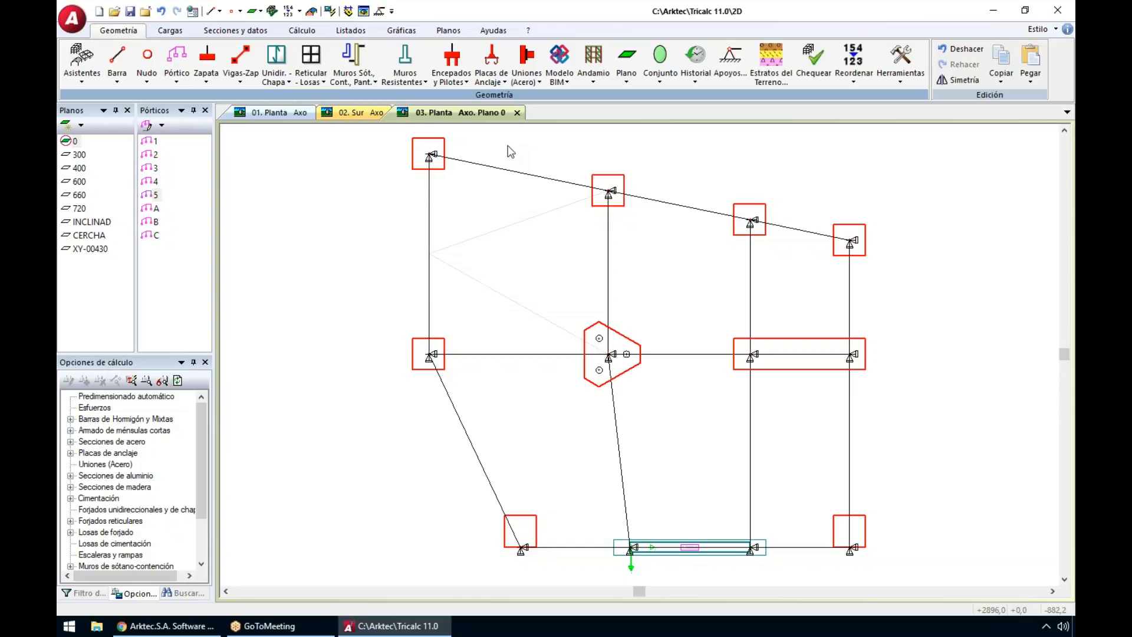
Step: Rotate the three-pile cap by 90 degrees relative to its current angle
click(454, 76)
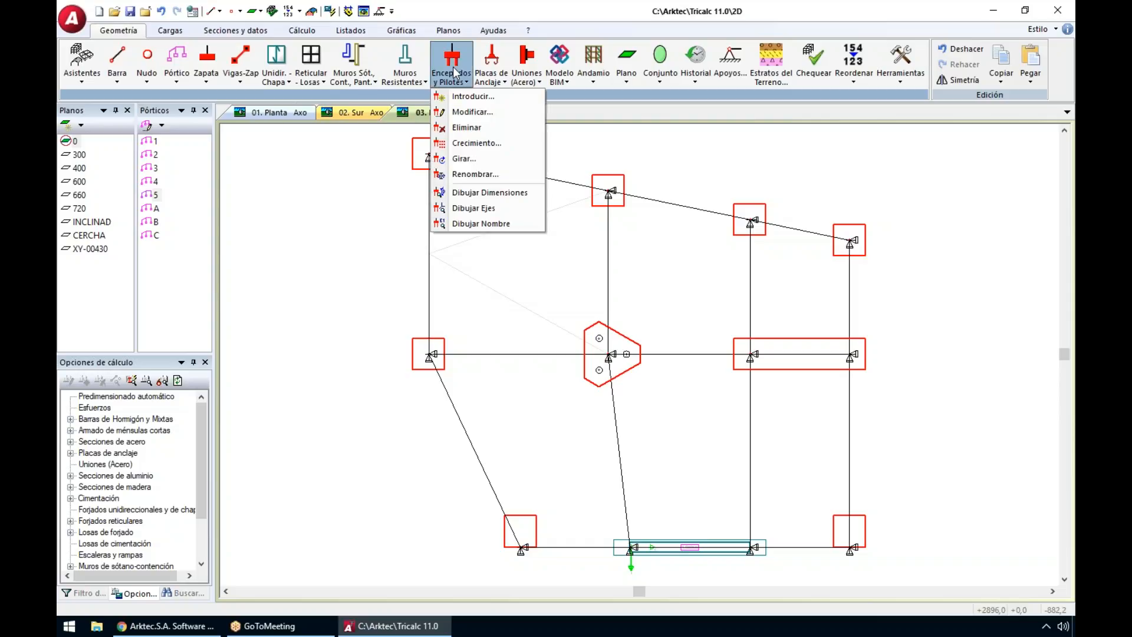
click(472, 158)
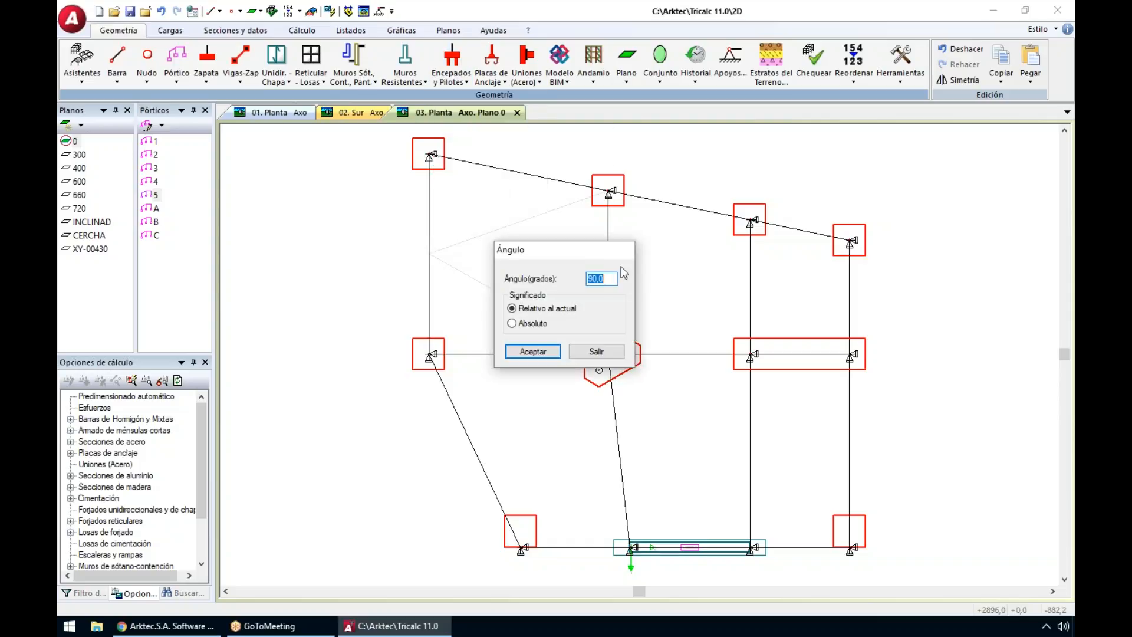
click(533, 352)
click(608, 354)
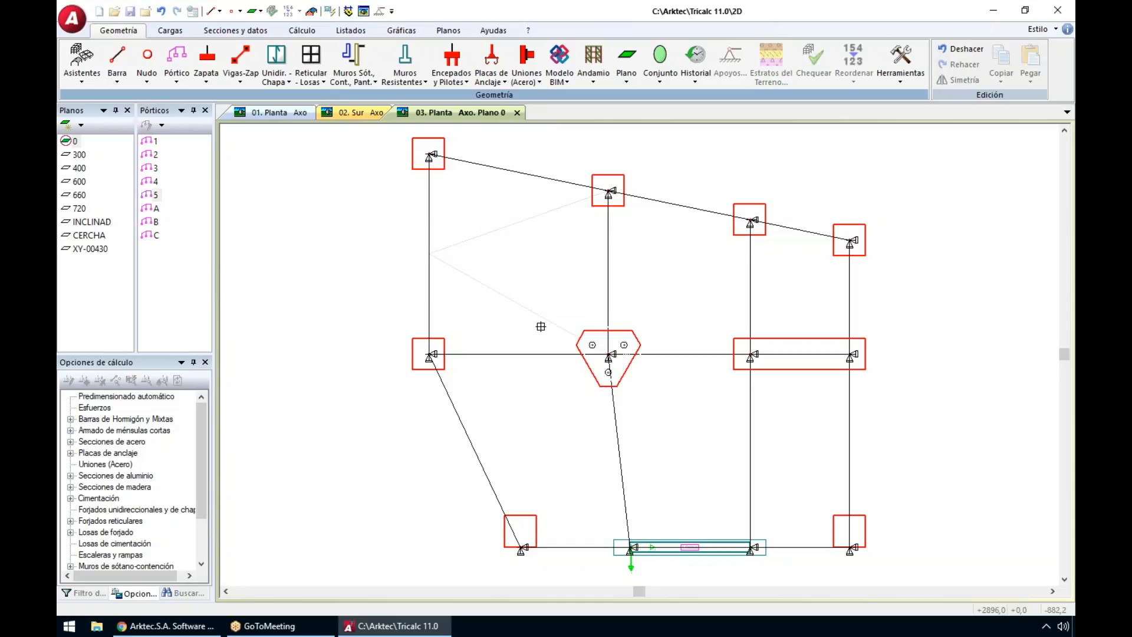
Step: Delete the bar joining the last two supports of pórtico B, under the combined footing on plane 0
click(117, 80)
click(139, 127)
key(Escape)
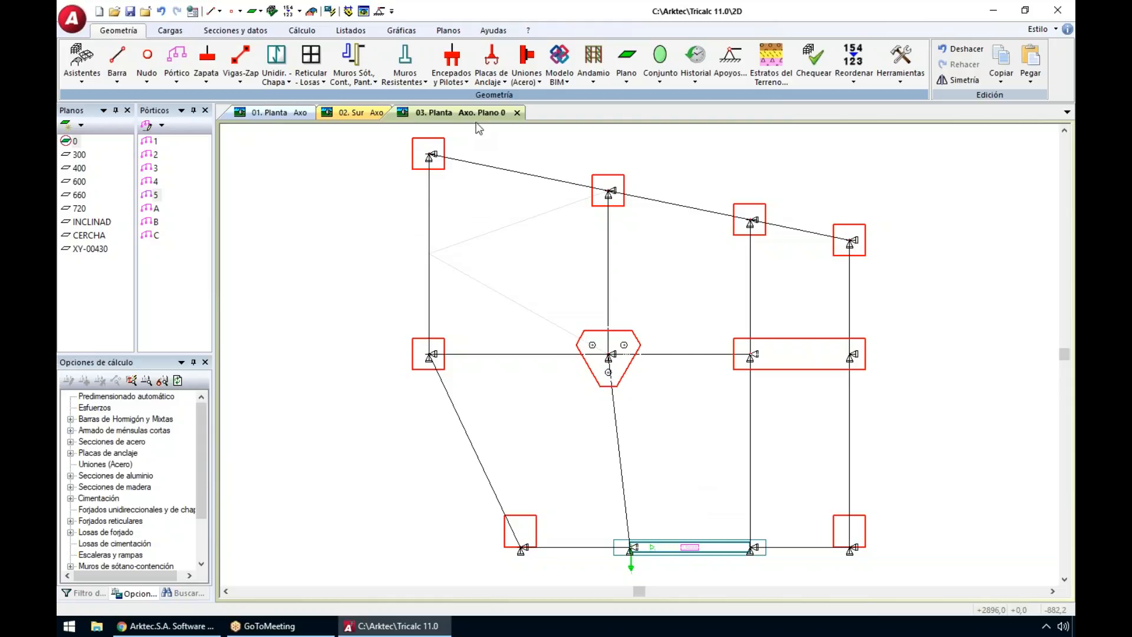
Step: Convert all the bars on plane 0 into foundation tie beams (Viga-Zap)
click(253, 78)
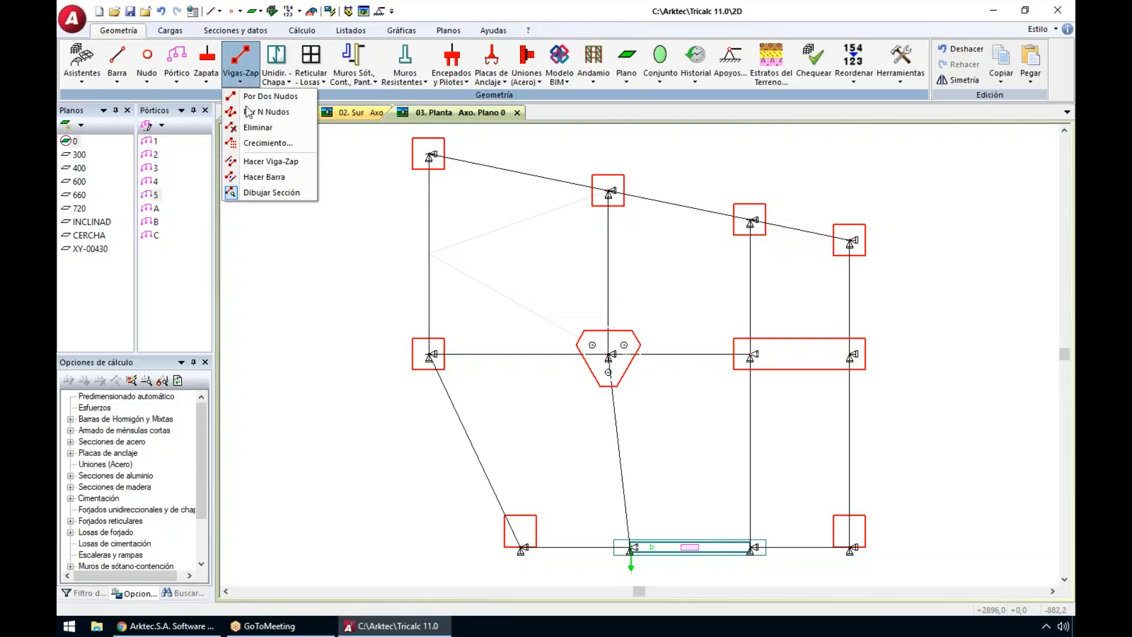
click(259, 162)
drag(390, 137, 943, 568)
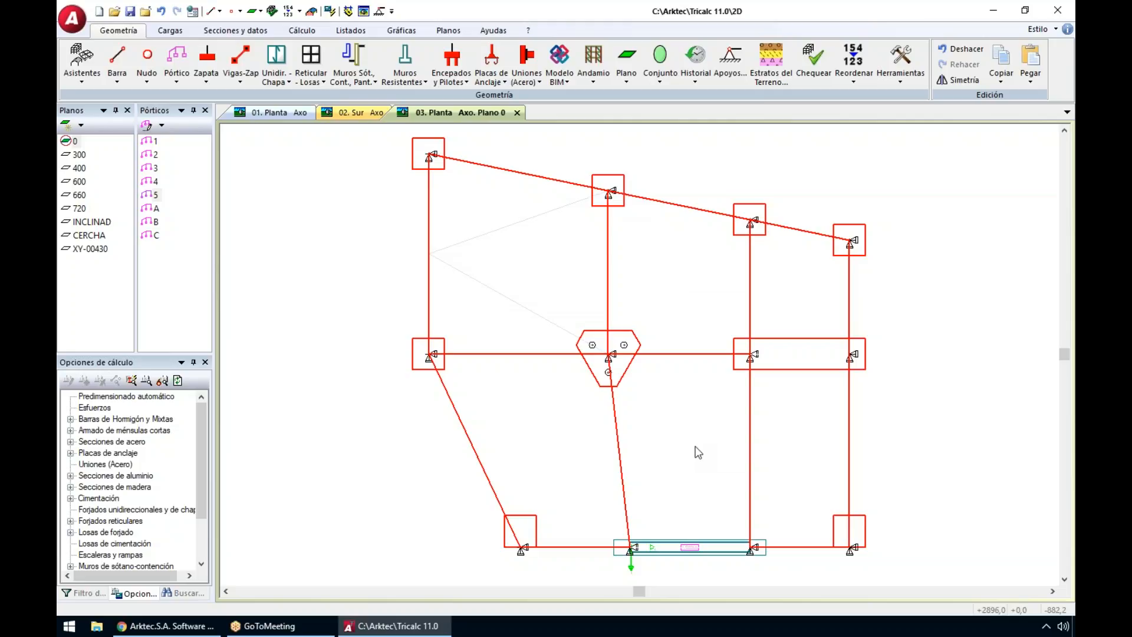
shift+middle_drag(613, 377, 649, 391)
shift+middle_drag(688, 445, 698, 419)
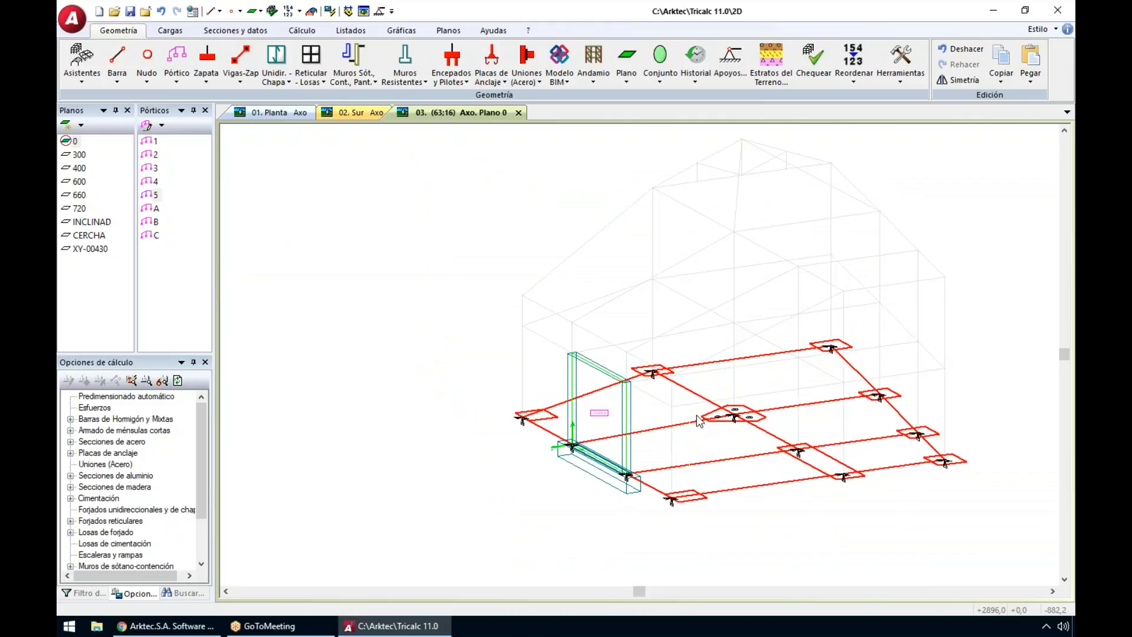
Step: On plane 300, set up a new floor slab with centred growth for its perimeter beams and a 30x30 beam section
key(Page_Up)
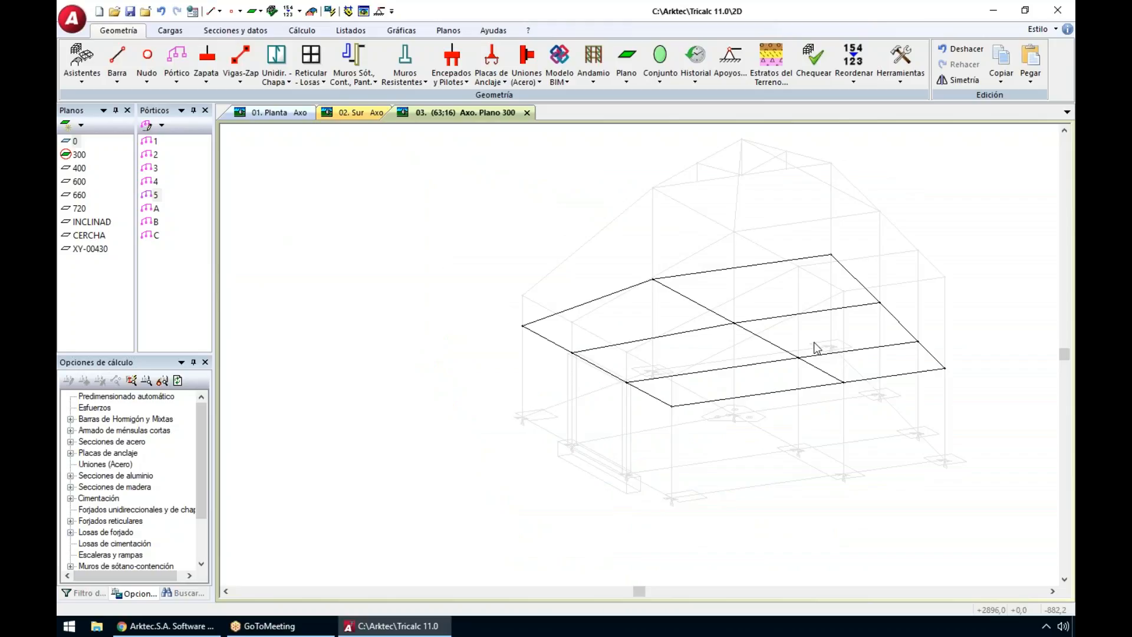
click(325, 72)
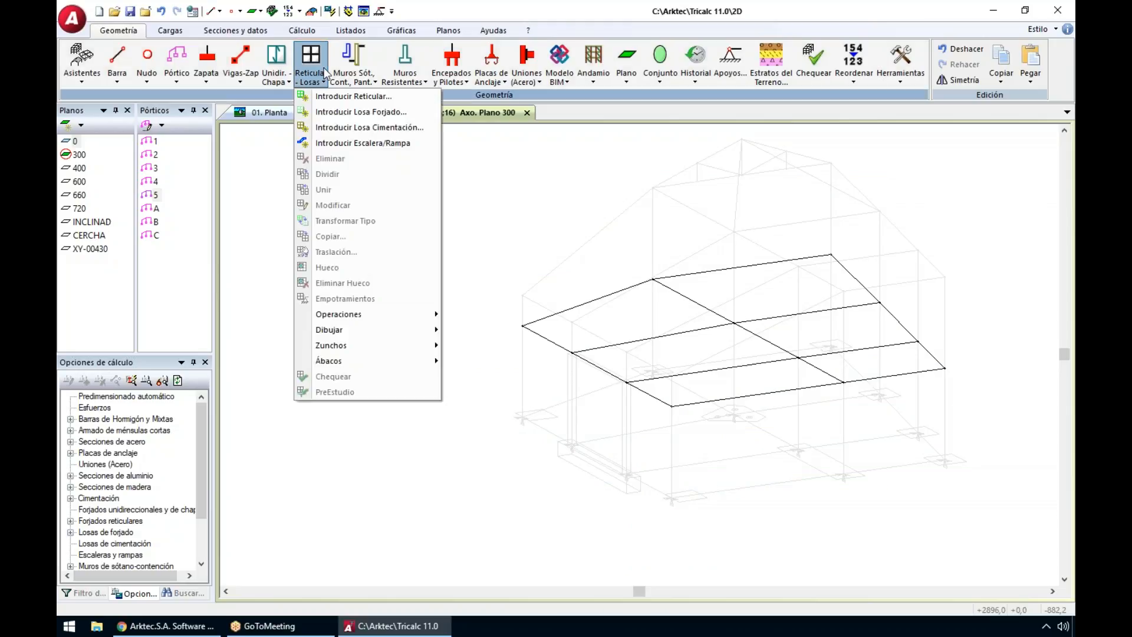
click(329, 112)
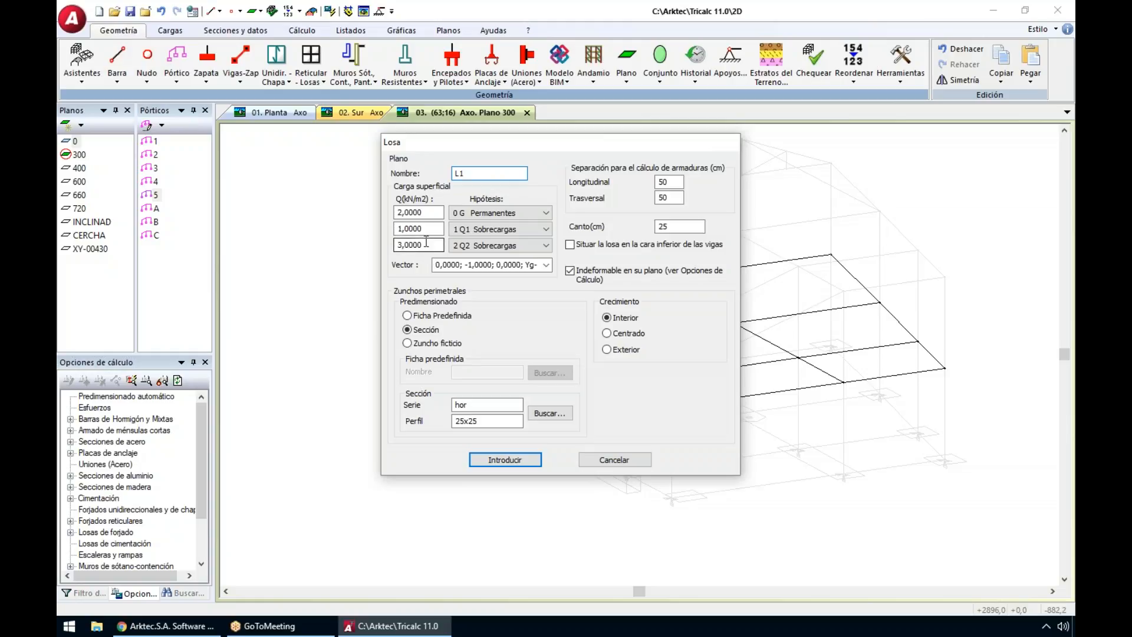
click(414, 228)
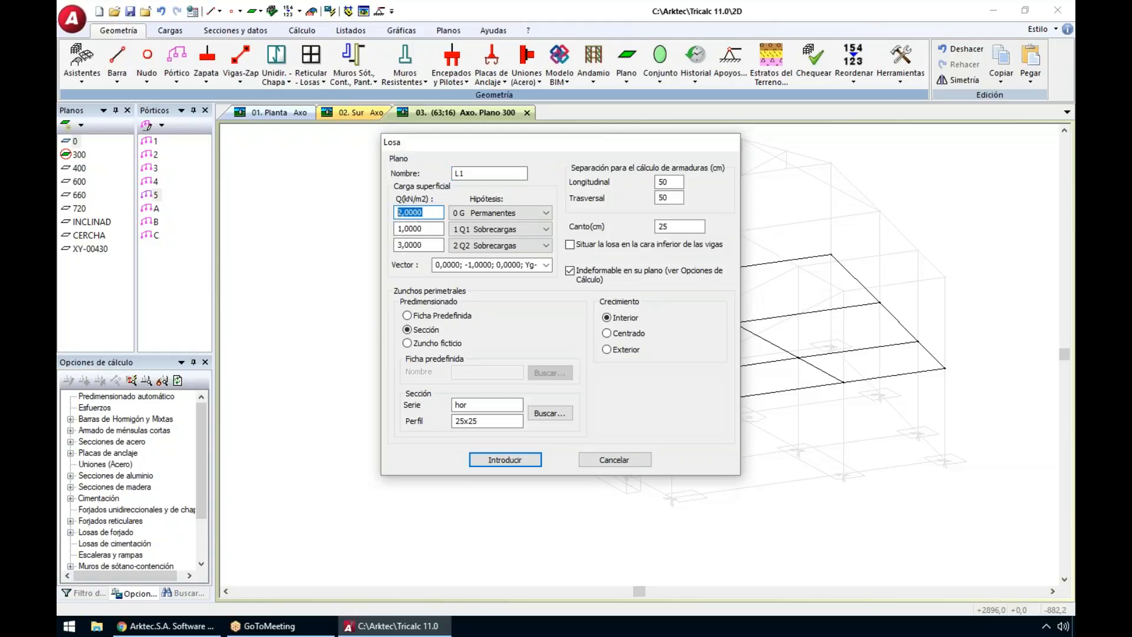
double_click(665, 227)
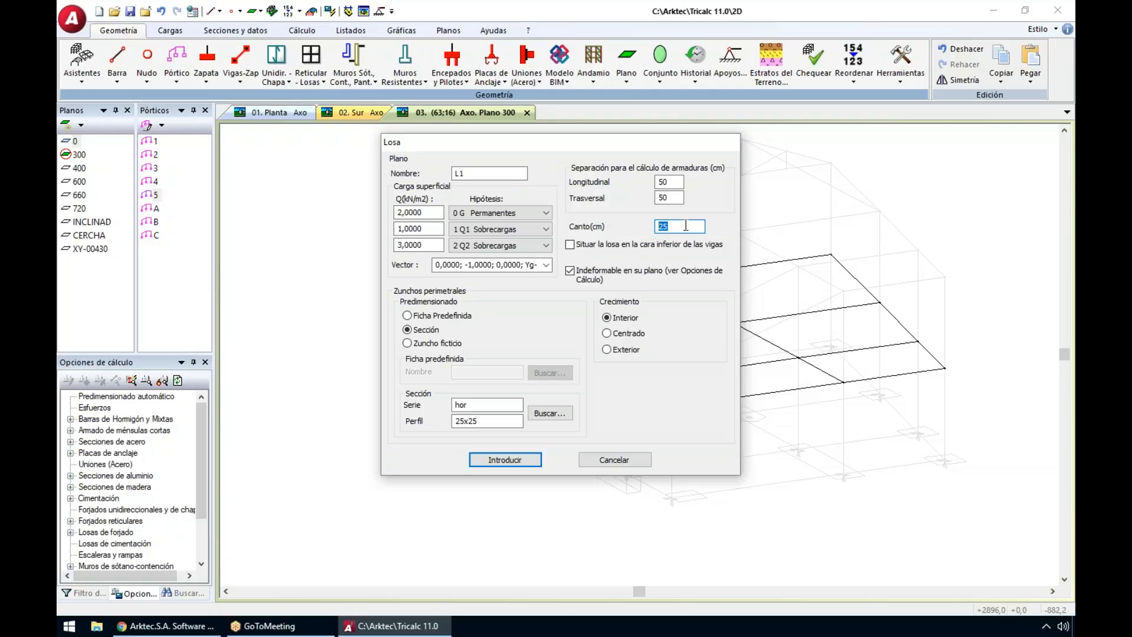
click(622, 333)
double_click(494, 421)
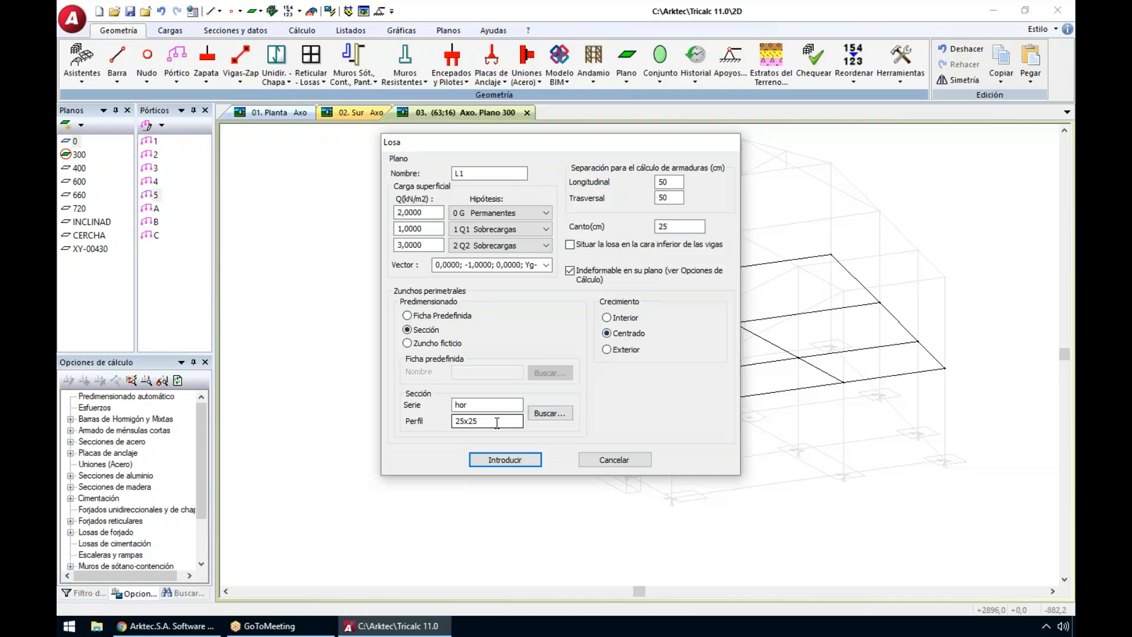
text(30x30)
click(514, 460)
Step: Outline the slab through the outer perimeter nodes of plane 300, aligning its direction with the existing bars, and finish the slab
click(521, 326)
click(672, 406)
click(944, 368)
click(918, 340)
click(879, 302)
click(830, 254)
click(653, 279)
click(522, 326)
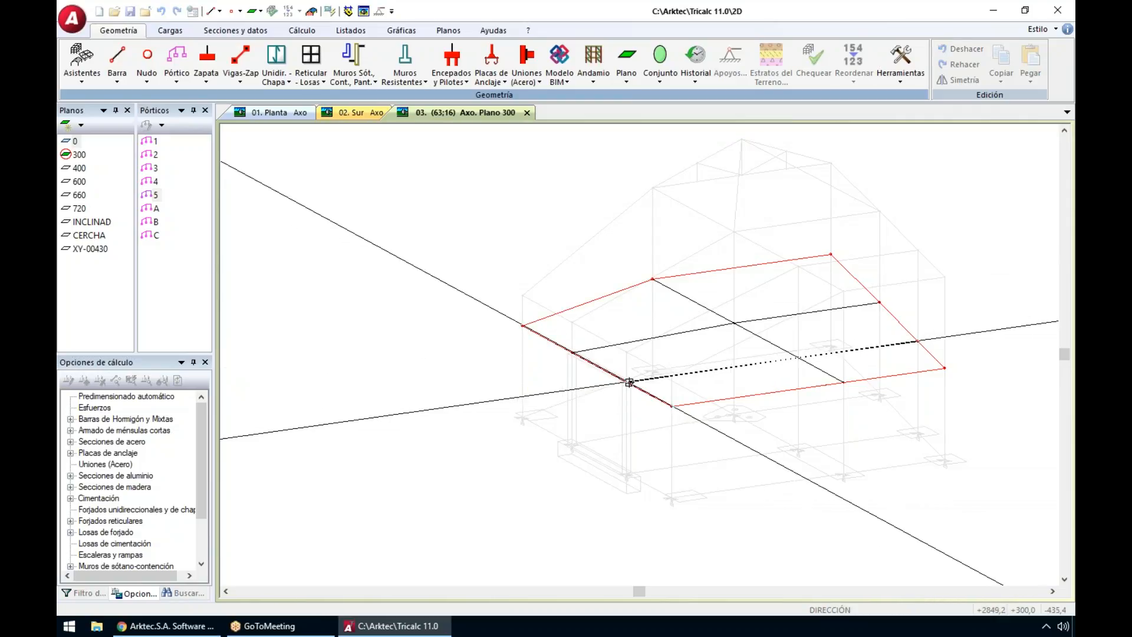
click(783, 386)
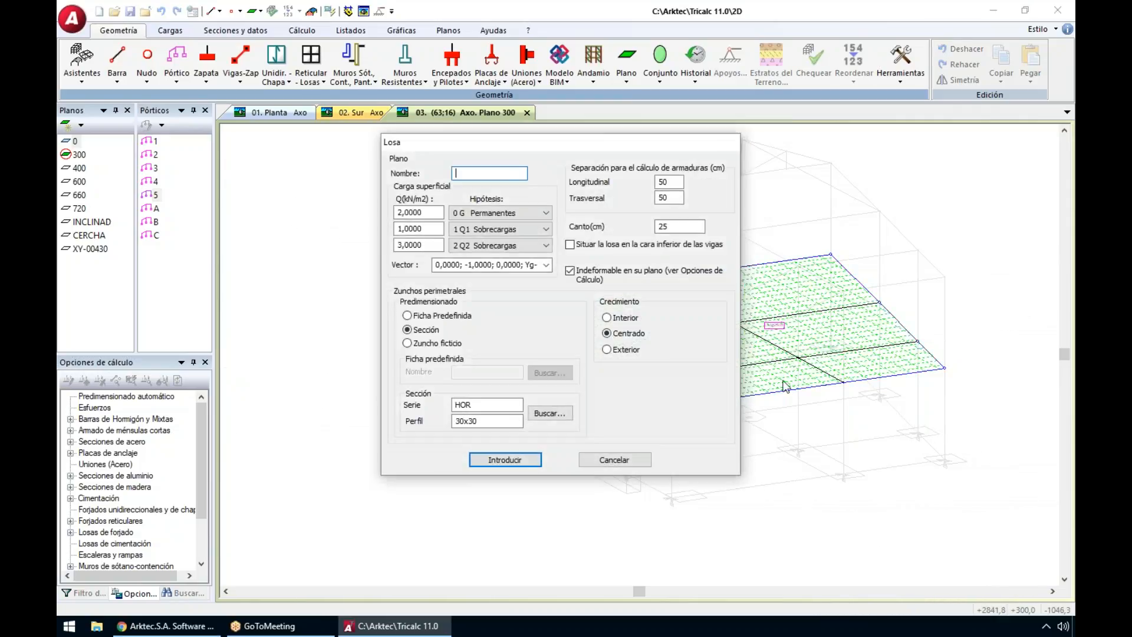
key(Return)
middle_drag(783, 386, 735, 278)
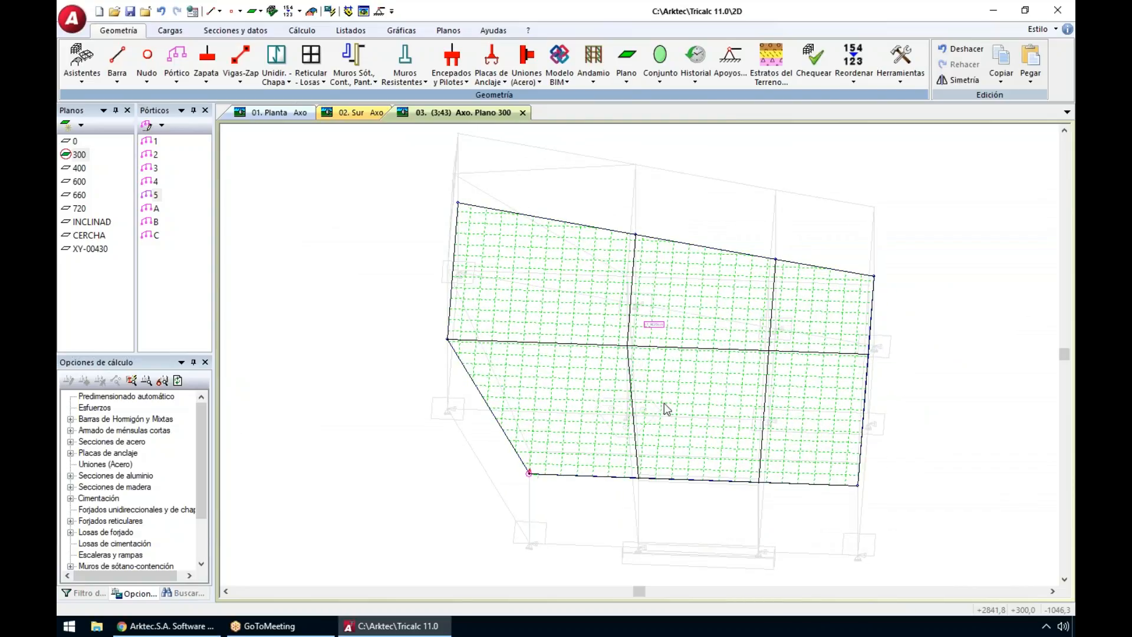
middle_drag(755, 418, 737, 391)
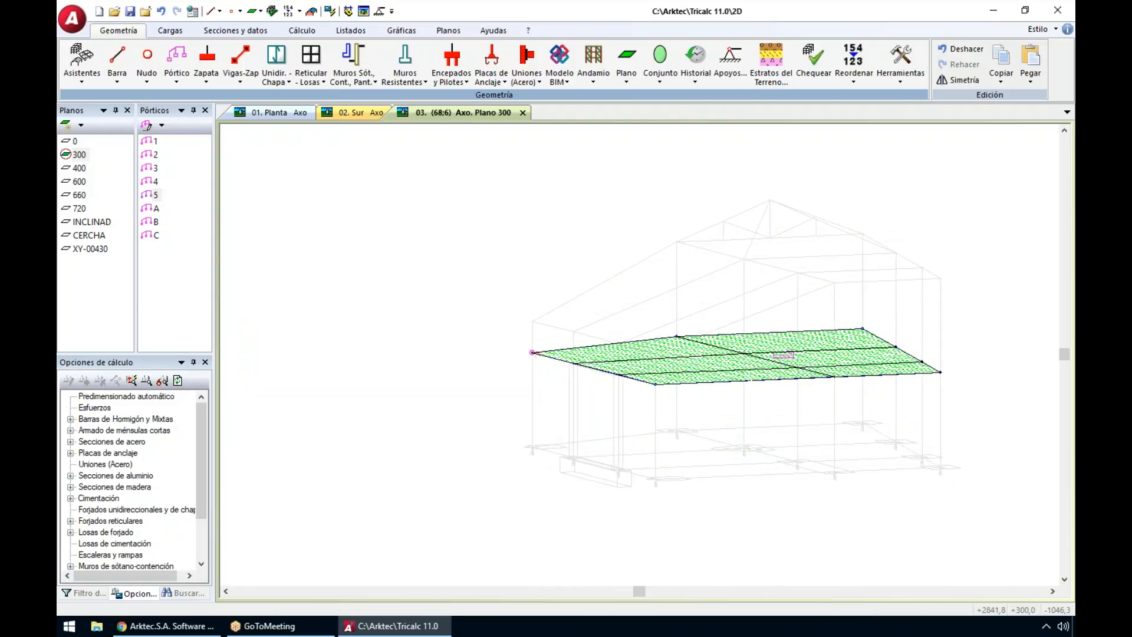
Step: On plane INCLINAD, start a one-way floor and choose the prestressed concrete joist record B18.30.1 from the Borondo.tr5 series
click(91, 223)
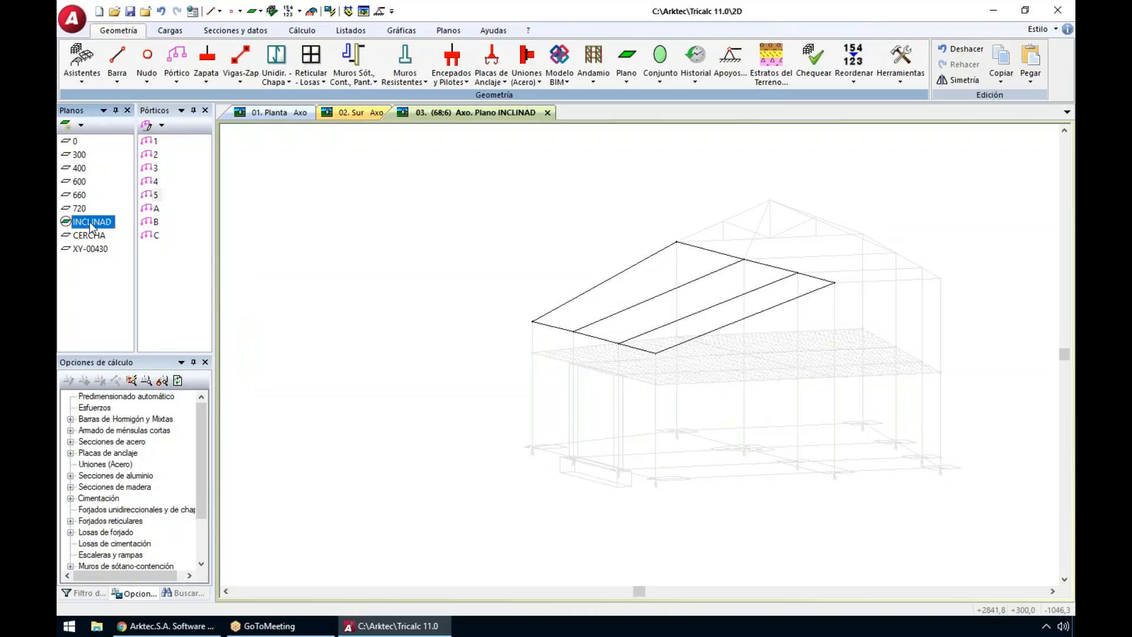
click(276, 78)
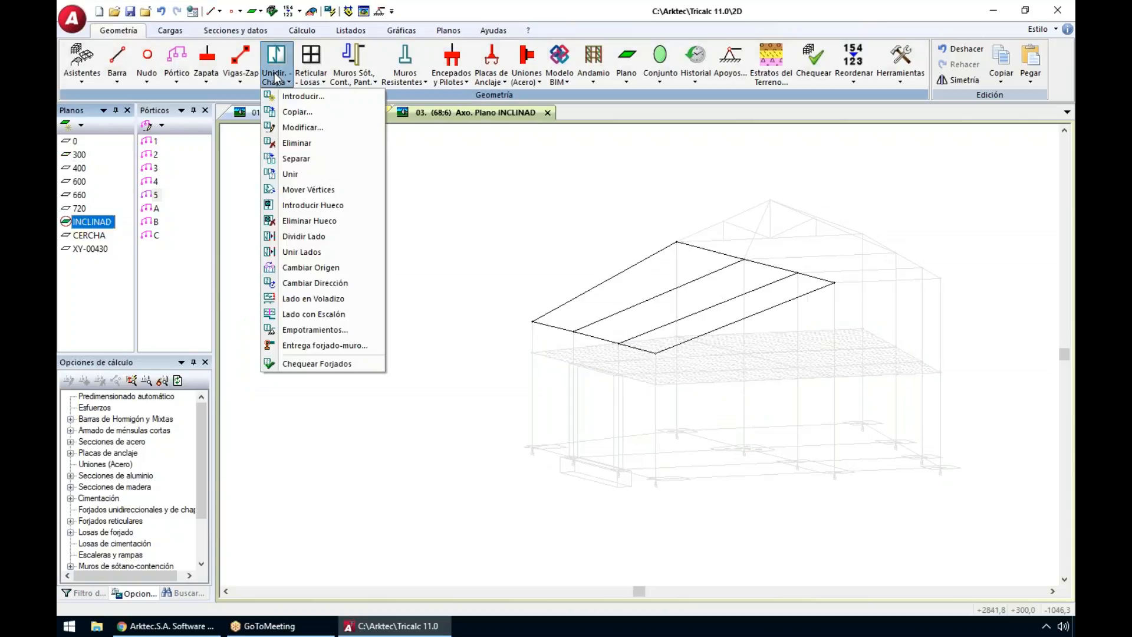
click(302, 96)
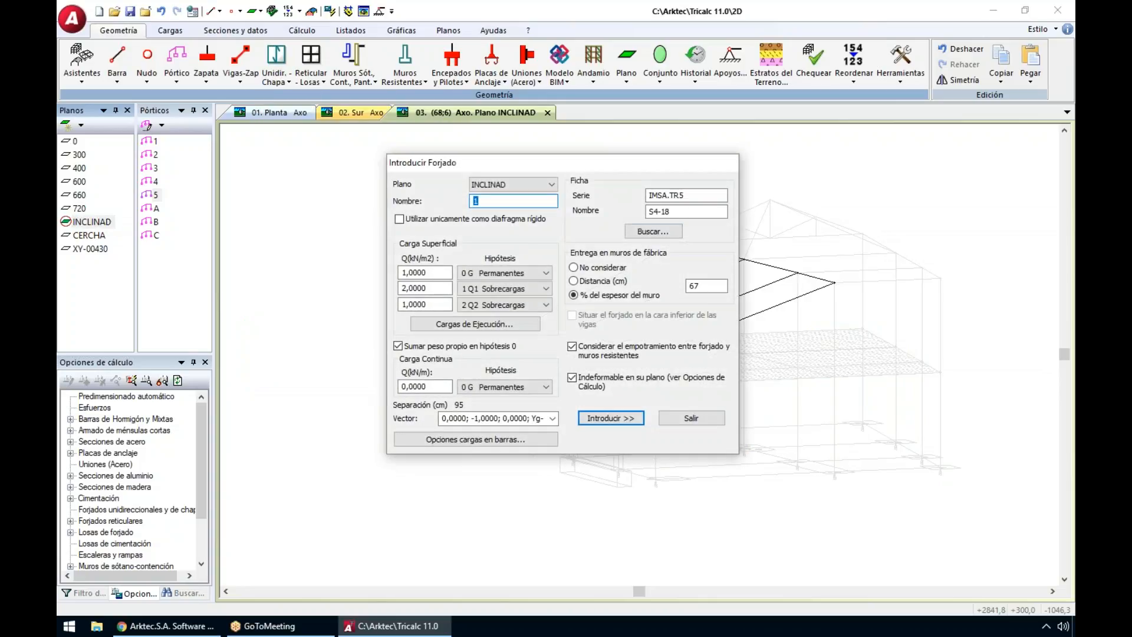
click(650, 232)
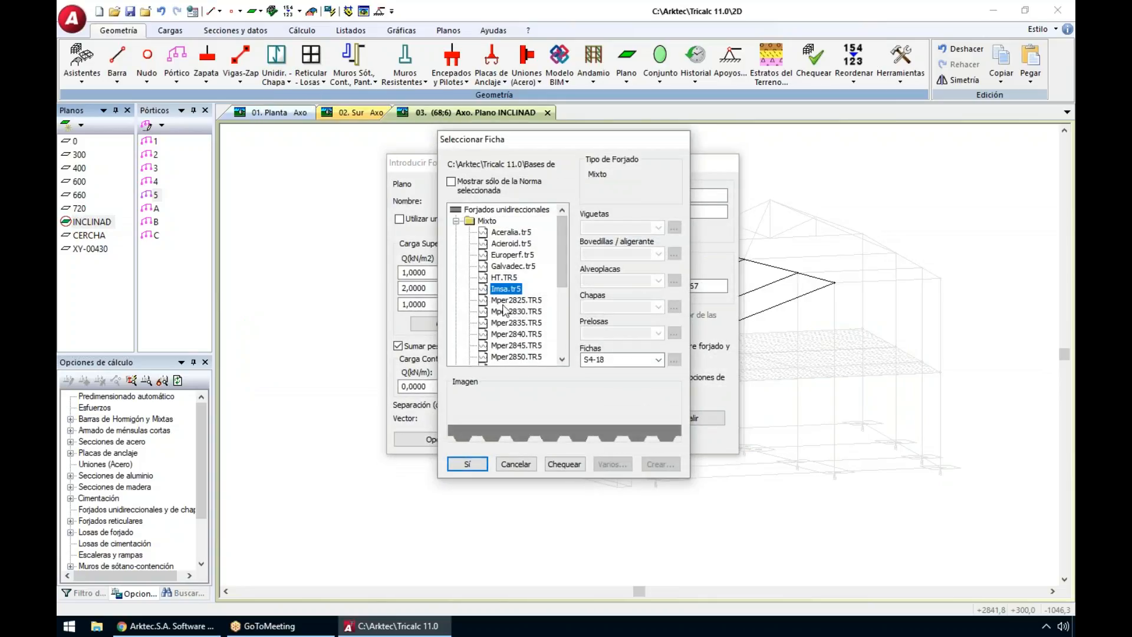
click(560, 298)
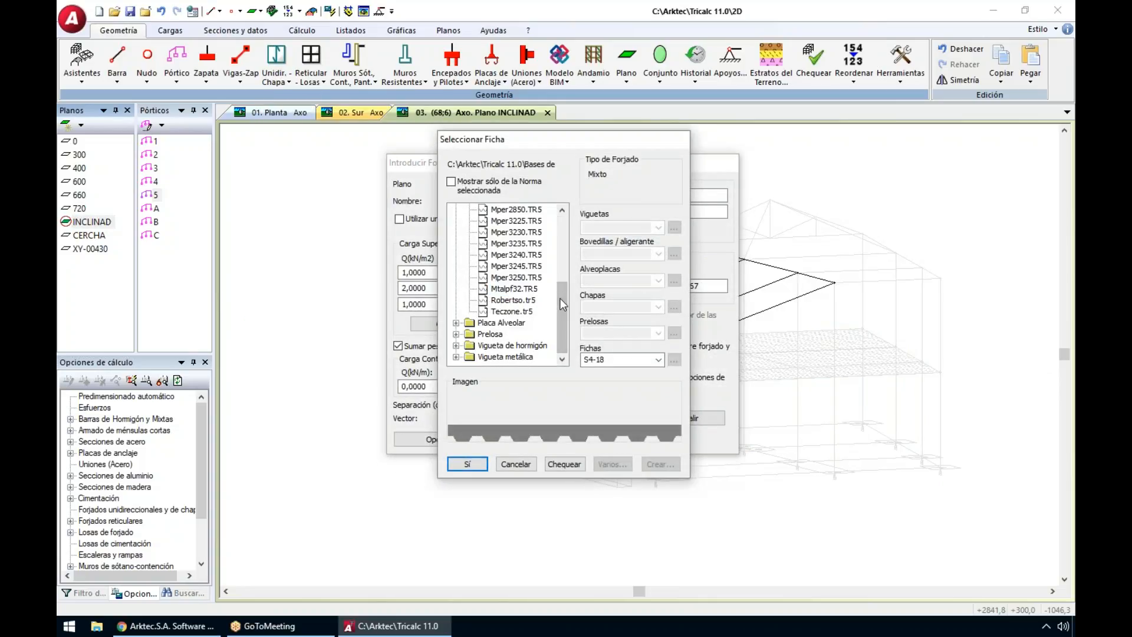
click(455, 346)
click(470, 351)
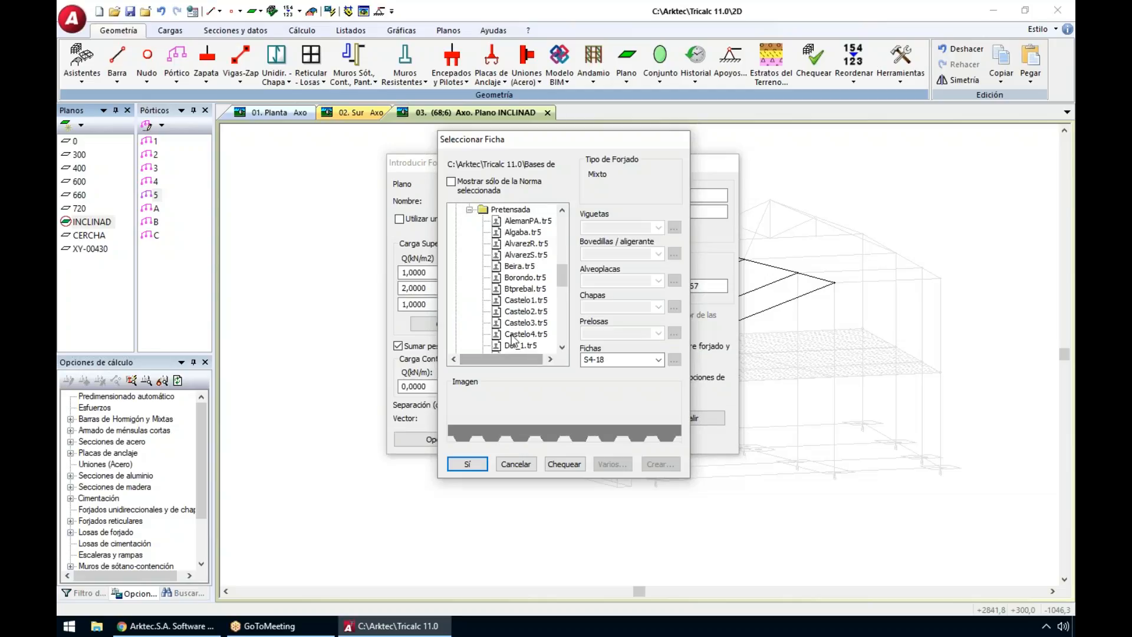
click(529, 277)
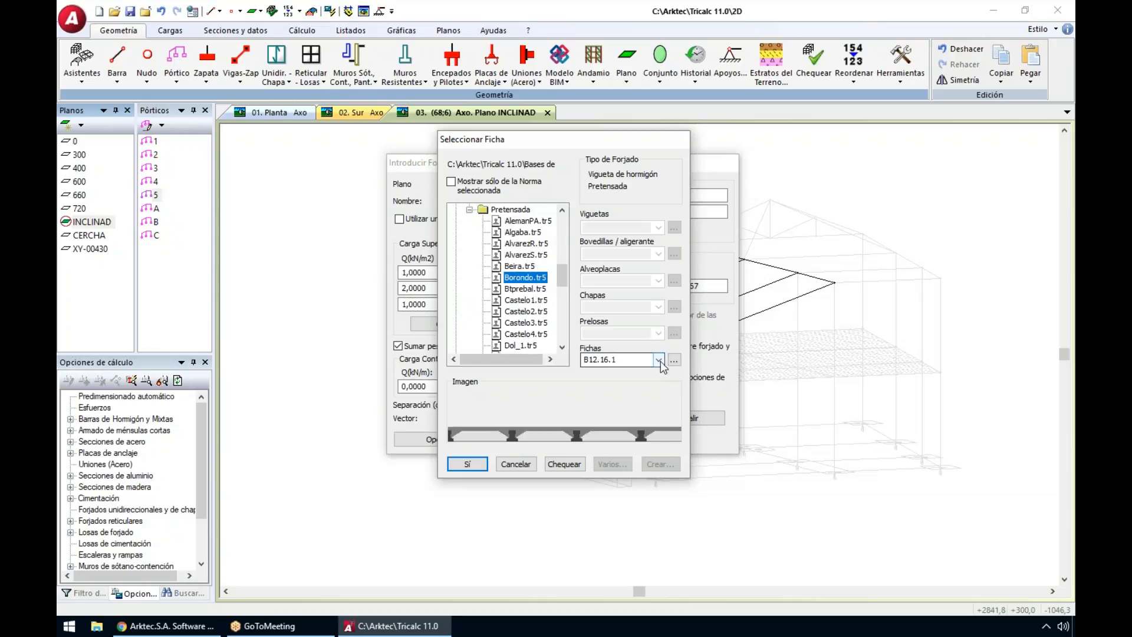
click(658, 360)
click(658, 381)
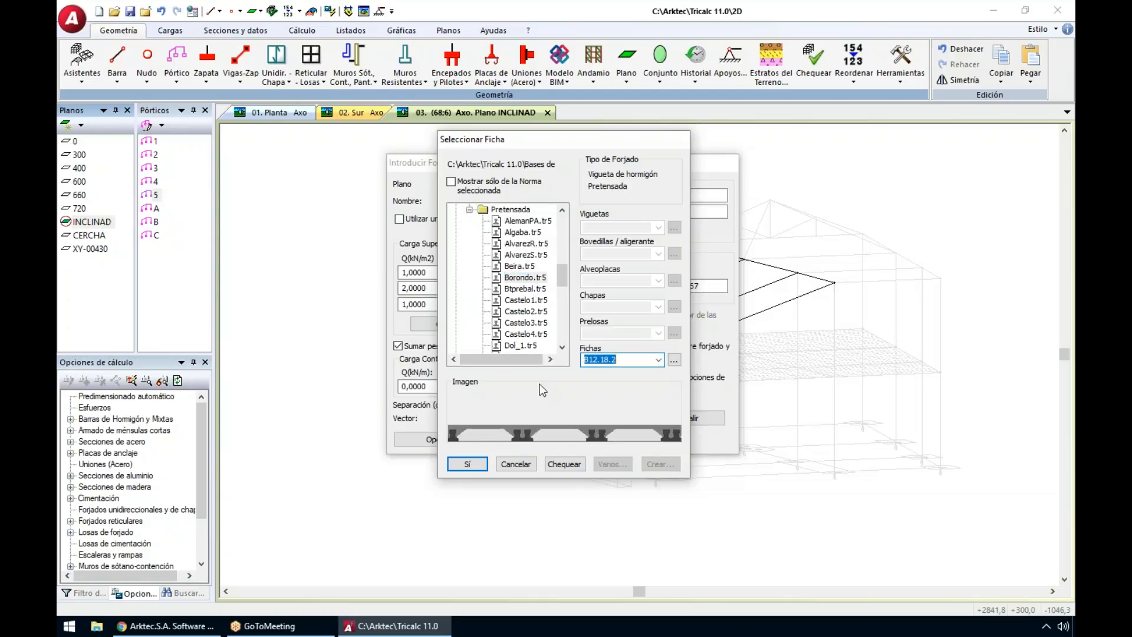
click(657, 361)
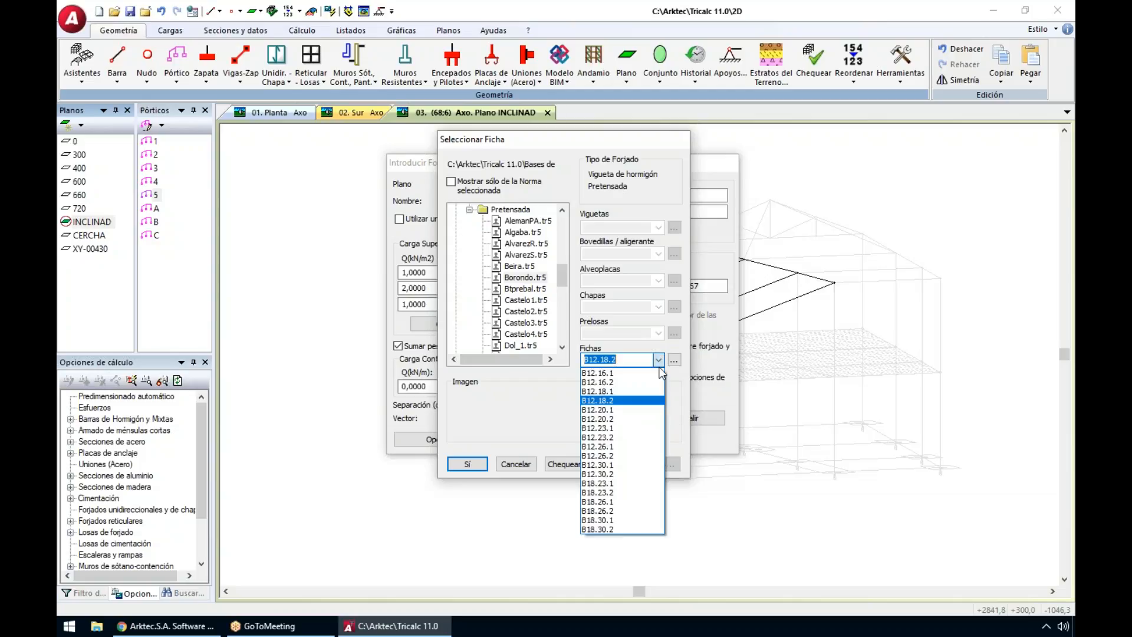
click(625, 519)
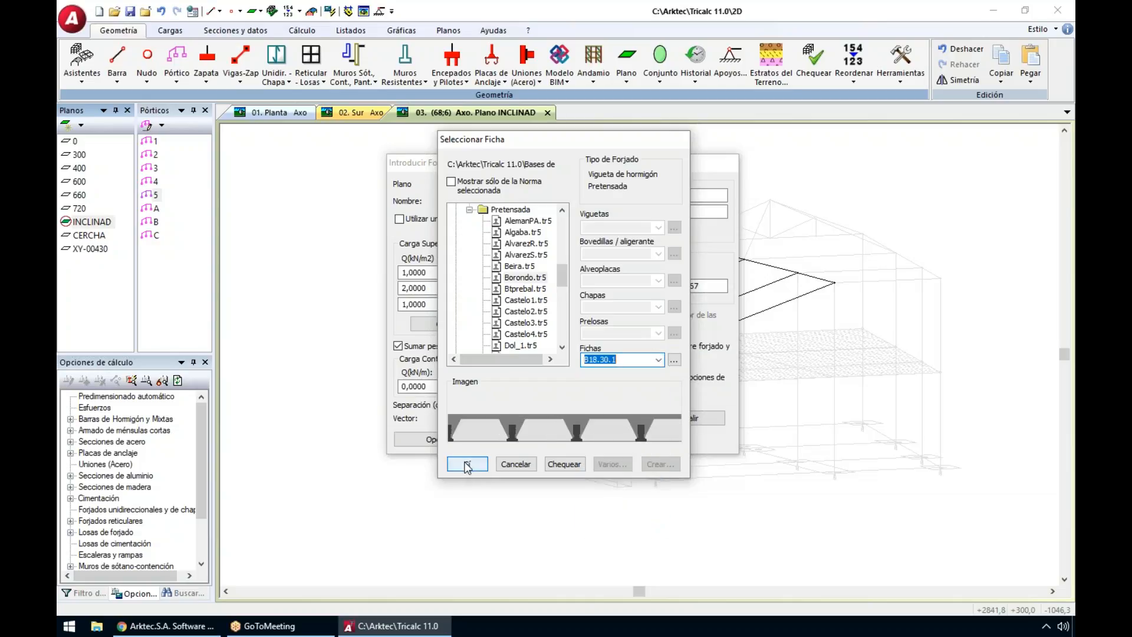
click(467, 463)
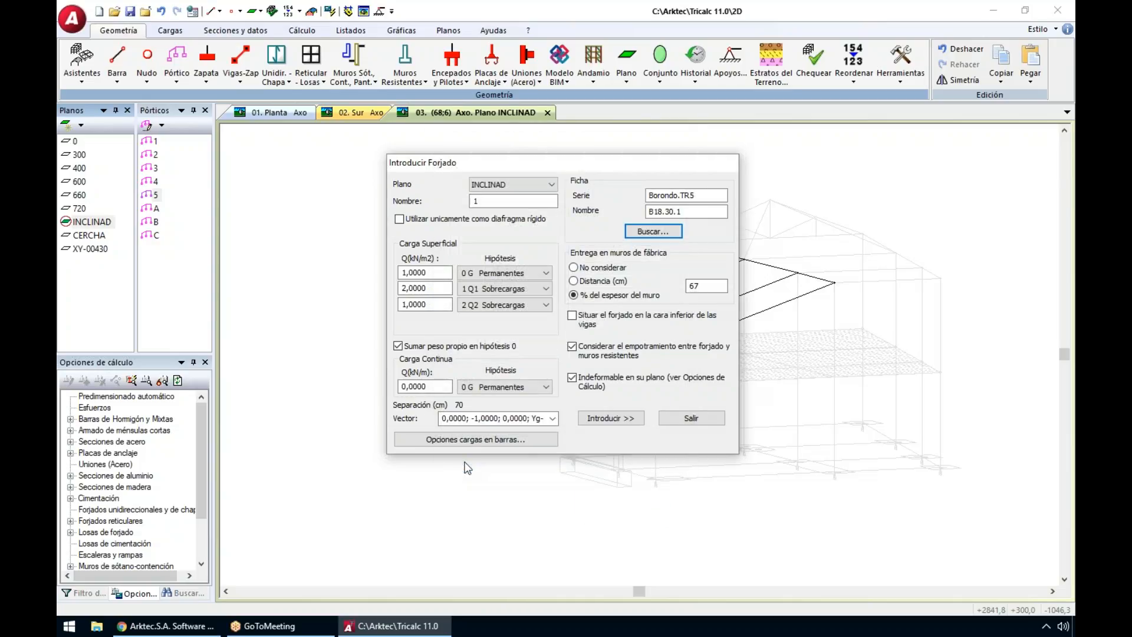
Step: Set the floor's surface load for hypothesis 2 Q2 Sobrecargas to 0 and accept the floor definition
key(Tab)
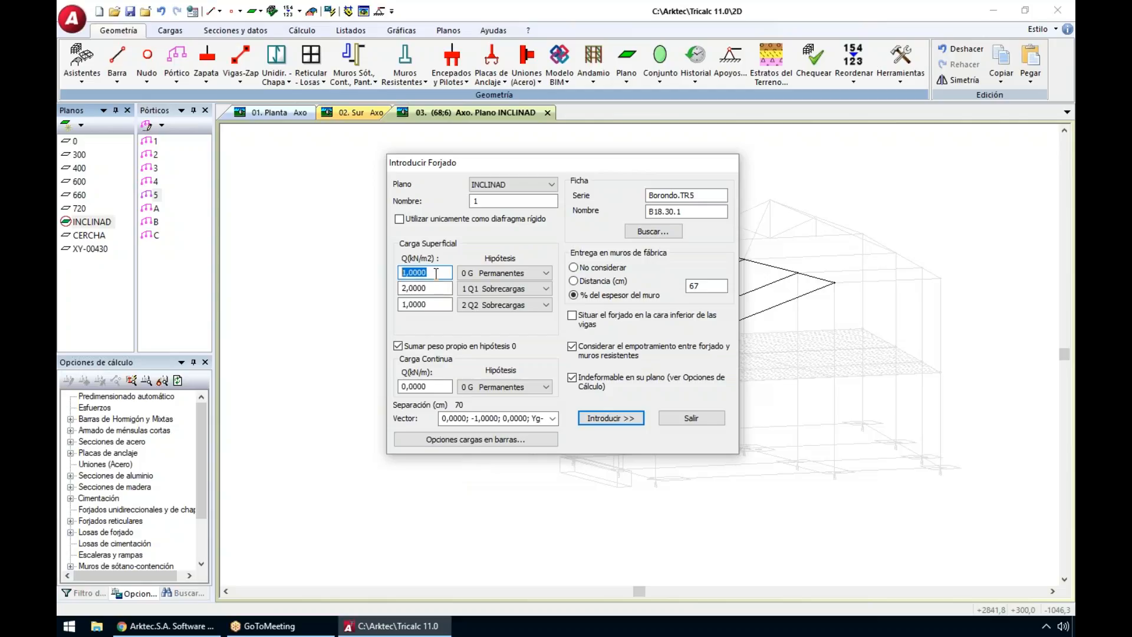
key(Tab)
key(Tab)
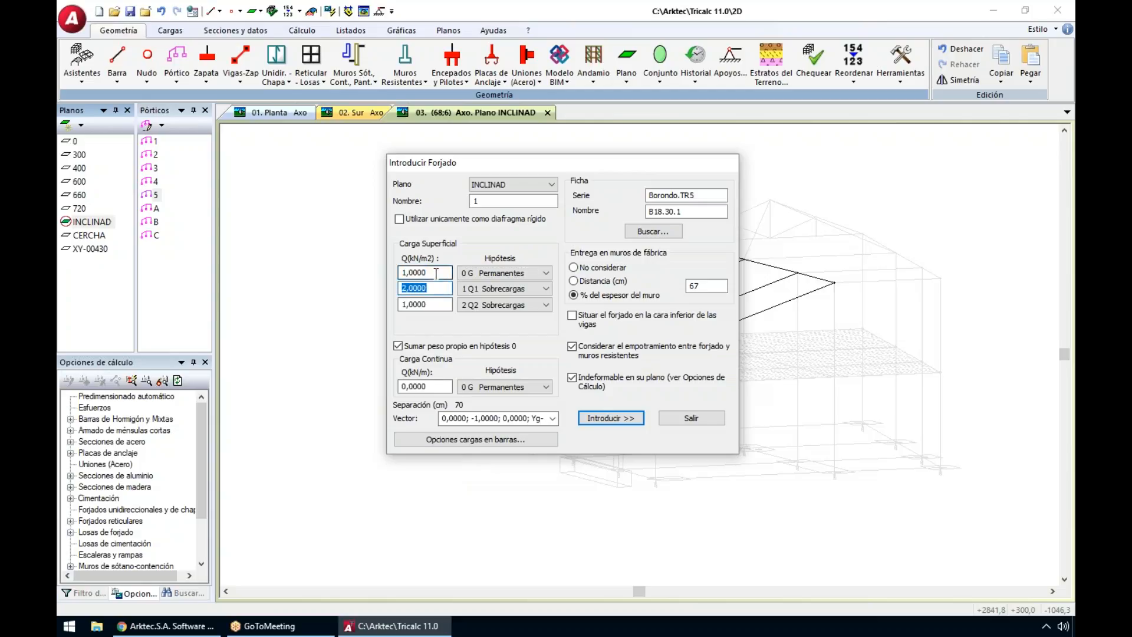
key(Tab)
key(Tab)
text(0)
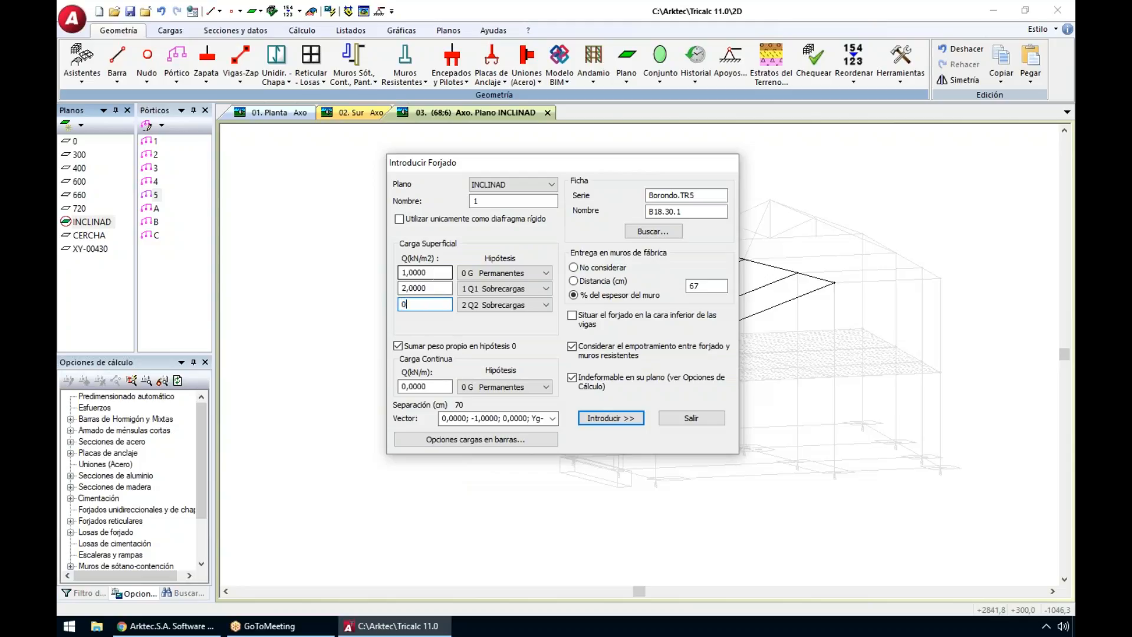
click(614, 416)
Step: Insert the floor through the four corners of plane INCLINAD, with joists parallel to the pórtico 4 inclined bar, and calculate its bar loads
click(654, 352)
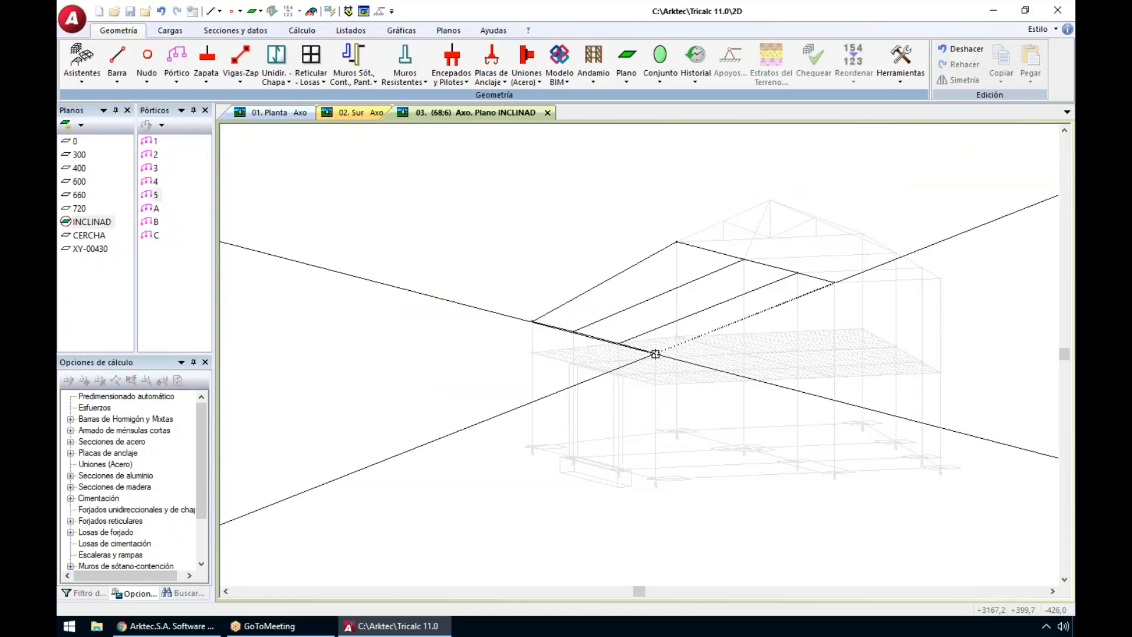
click(834, 282)
click(676, 242)
click(532, 321)
click(621, 342)
click(794, 272)
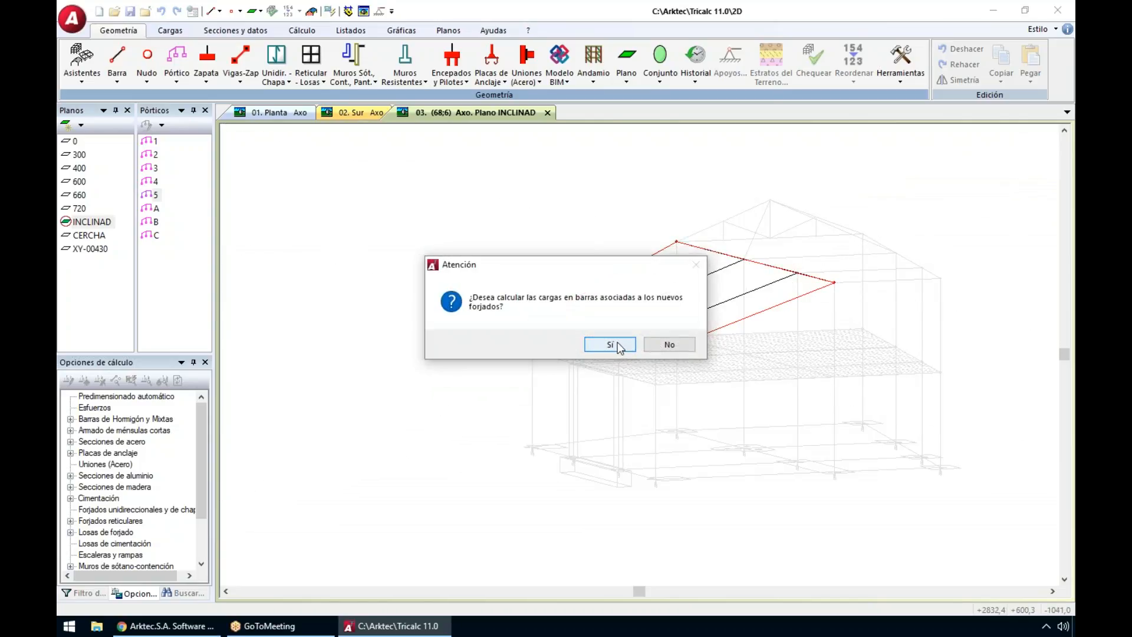
click(609, 344)
key(Return)
key(Return)
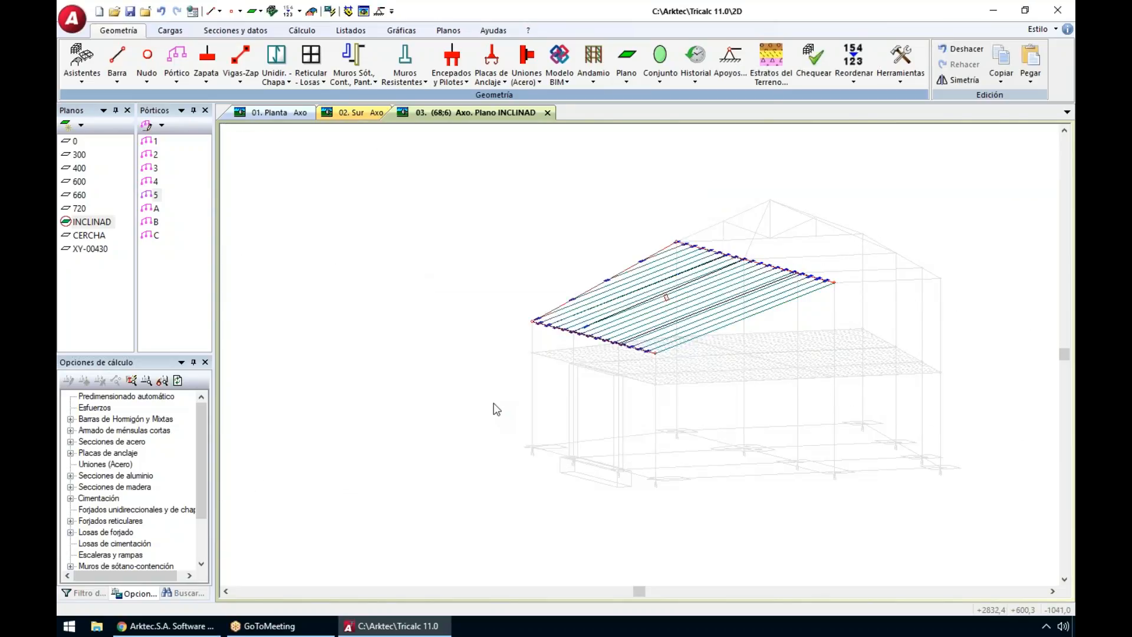
Step: On plane INCLINAD, delete the interior bar that crosses the one-way floor at an angle to its joists
scroll(505, 401, down, 3)
middle_drag(614, 387, 550, 369)
scroll(513, 377, up, 3)
mouse_move(481, 383)
middle_down()
mouse_move(454, 386)
mouse_move(418, 366)
mouse_move(495, 380)
middle_up()
scroll(418, 367, up, 3)
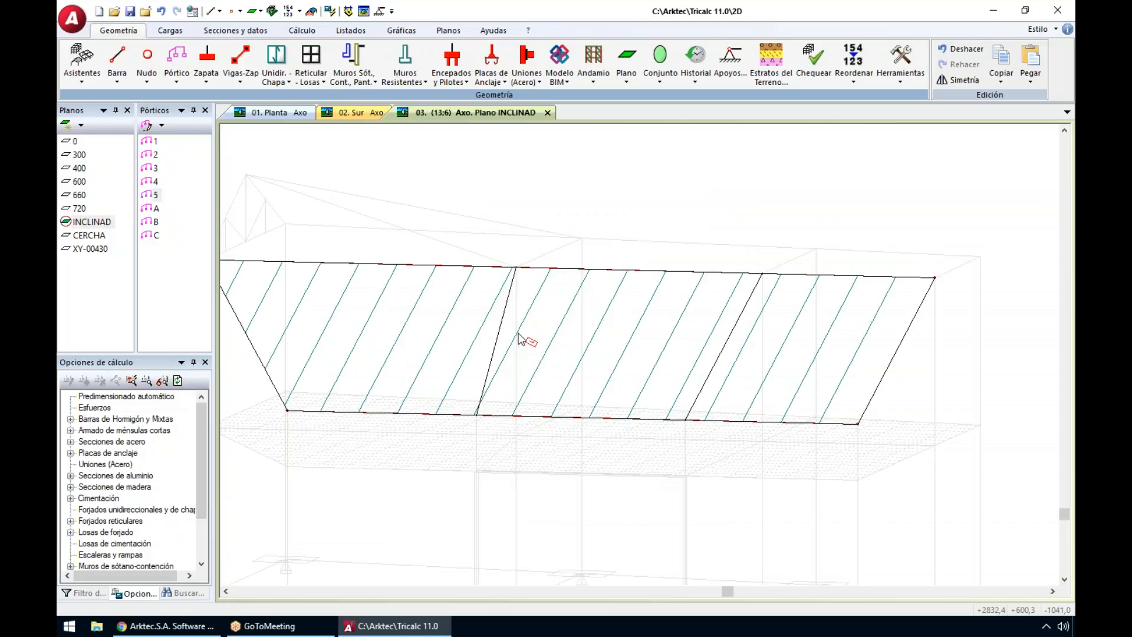
middle_drag(531, 346, 632, 355)
click(117, 66)
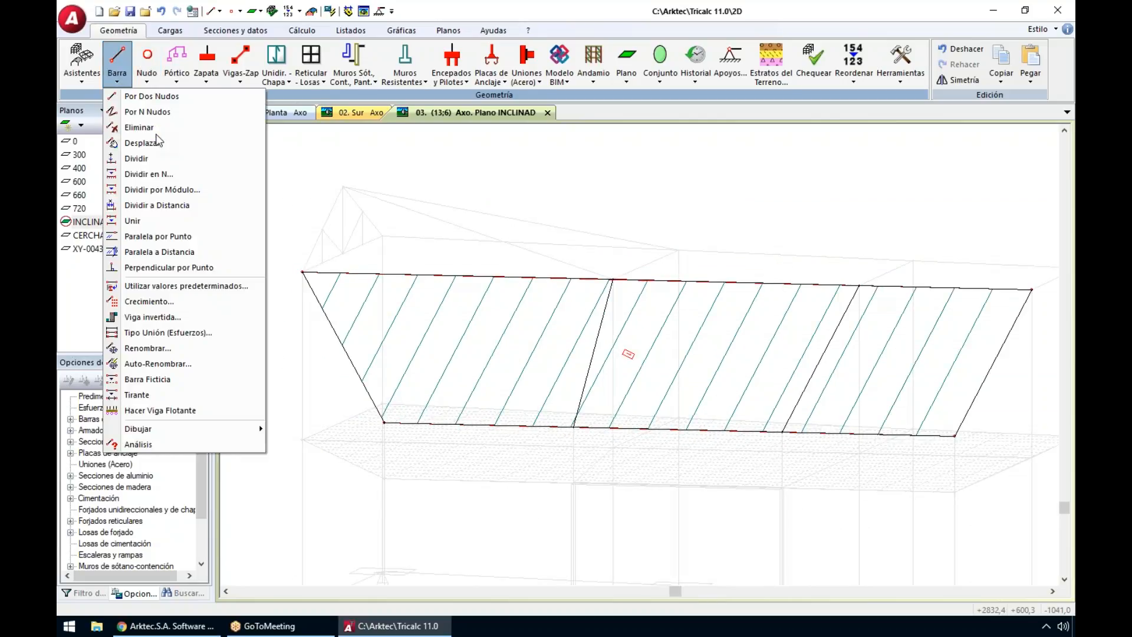
click(153, 133)
click(598, 331)
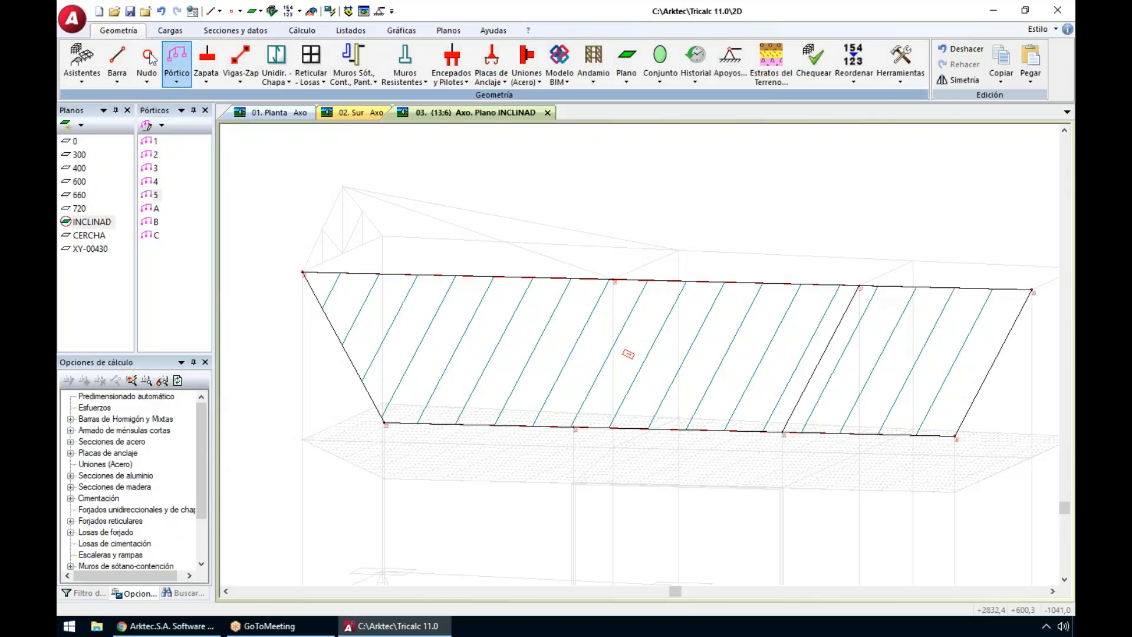
Step: Insert a bar perpendicular to the lower eave bar of plane INCLINAD, through the upper-edge node the deleted bar started from
click(116, 66)
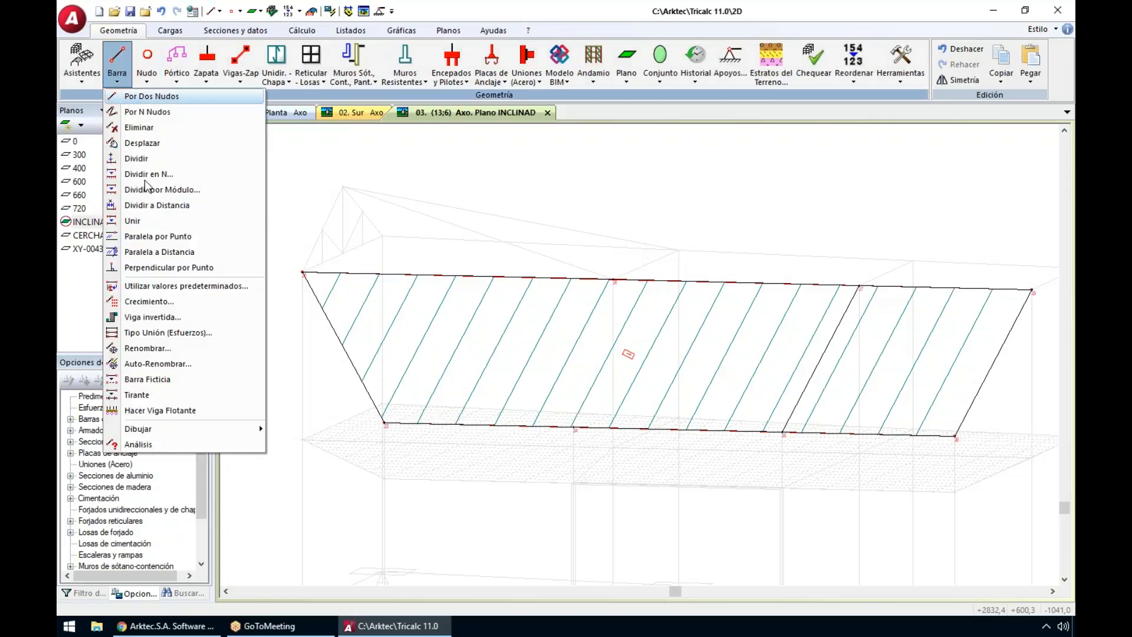
click(159, 267)
click(498, 426)
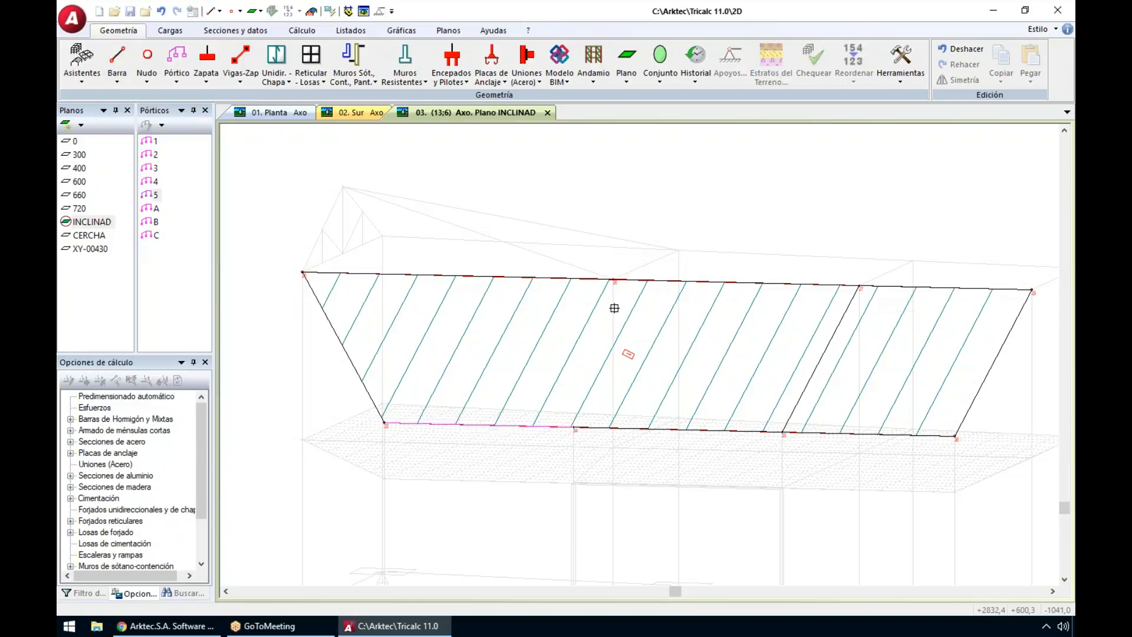
click(613, 280)
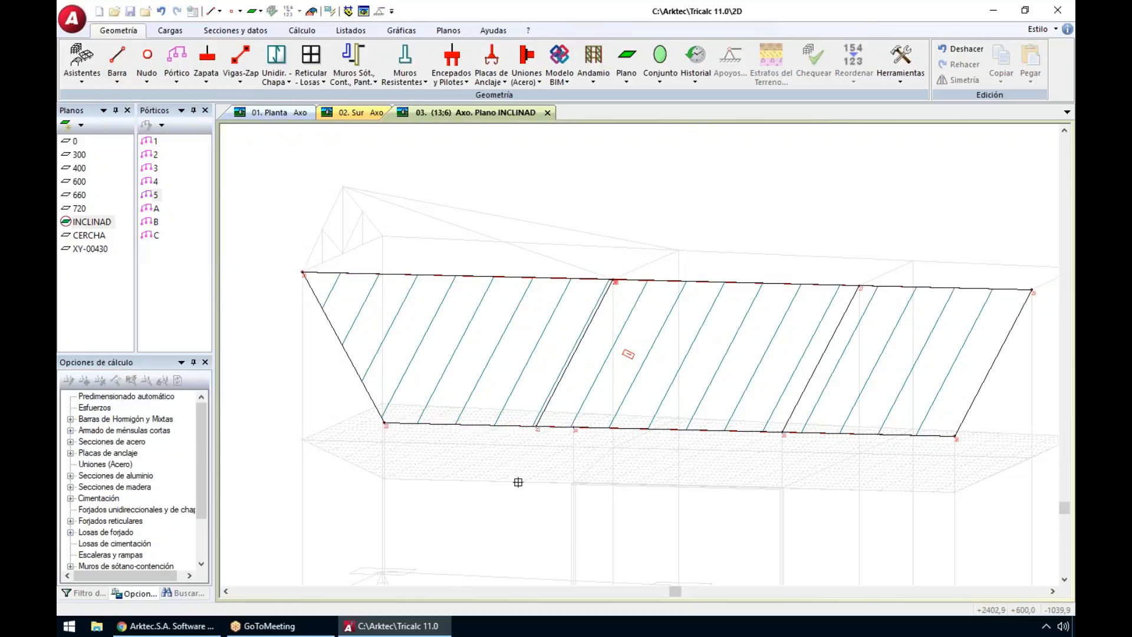
Step: On plane 300, delete the interior bar separating the two slab bays beside the oblique edge, and finish the command
scroll(869, 291, up, 3)
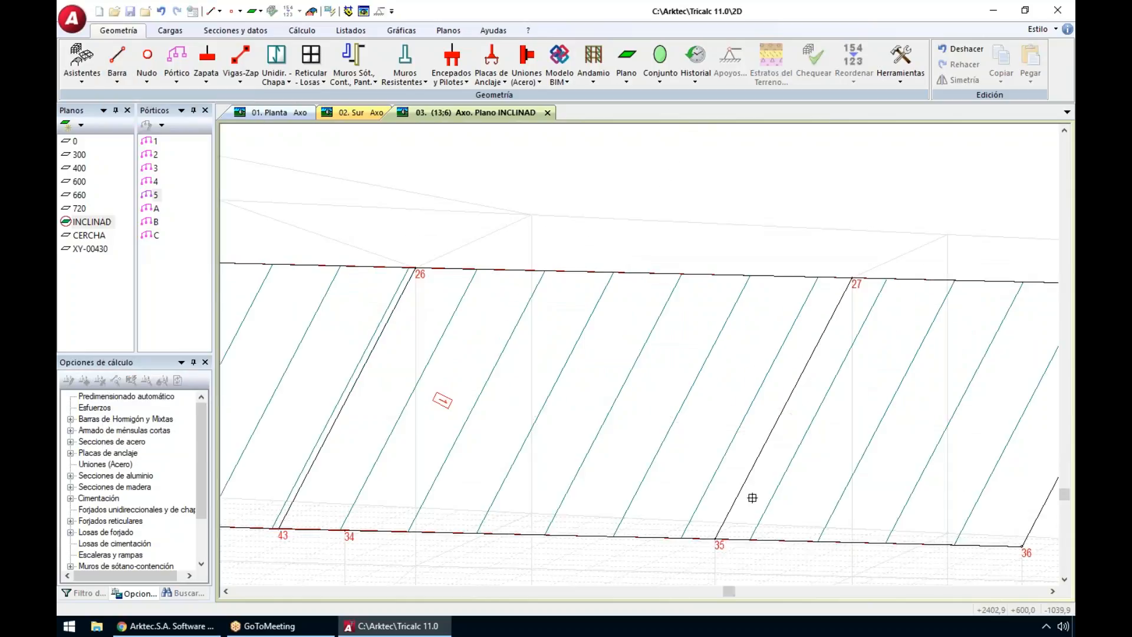
scroll(782, 430, down, 3)
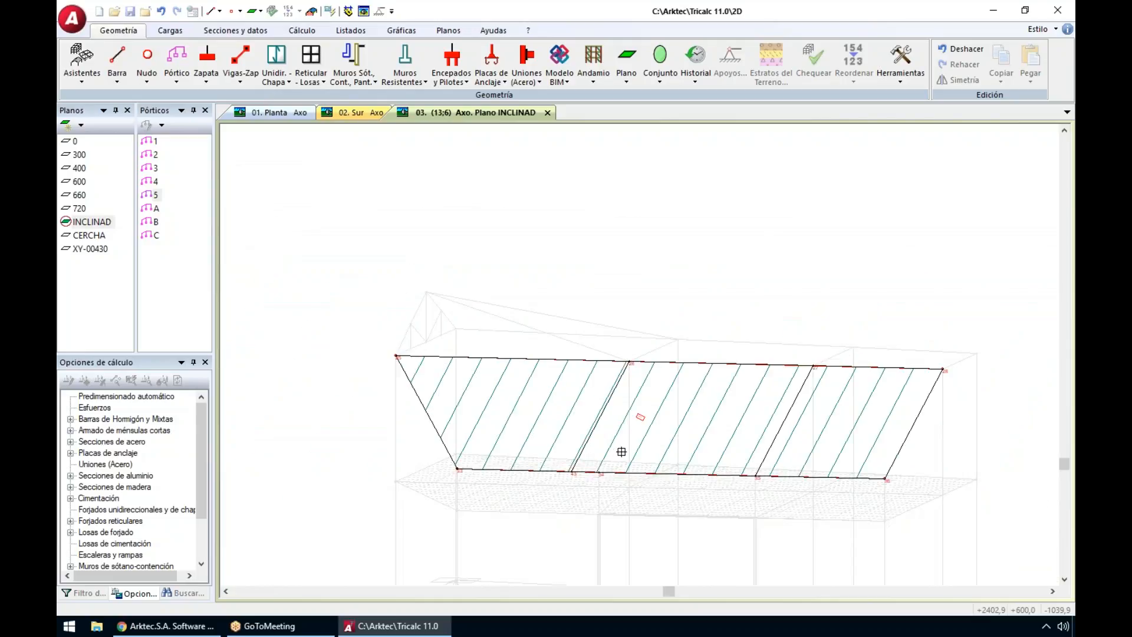
scroll(621, 451, down, 3)
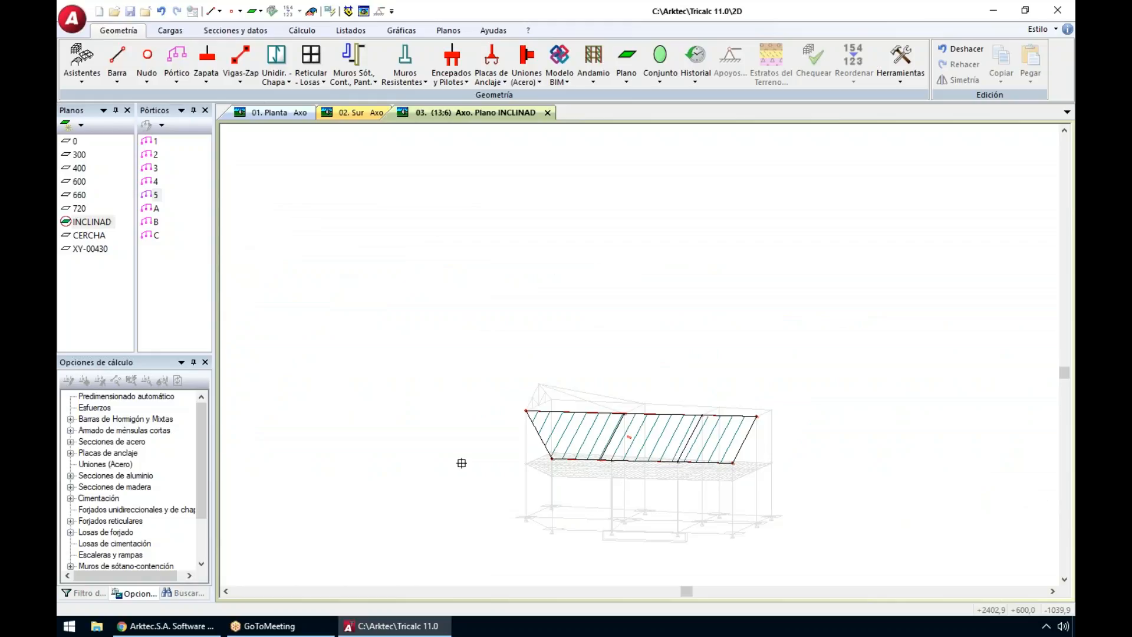
click(79, 154)
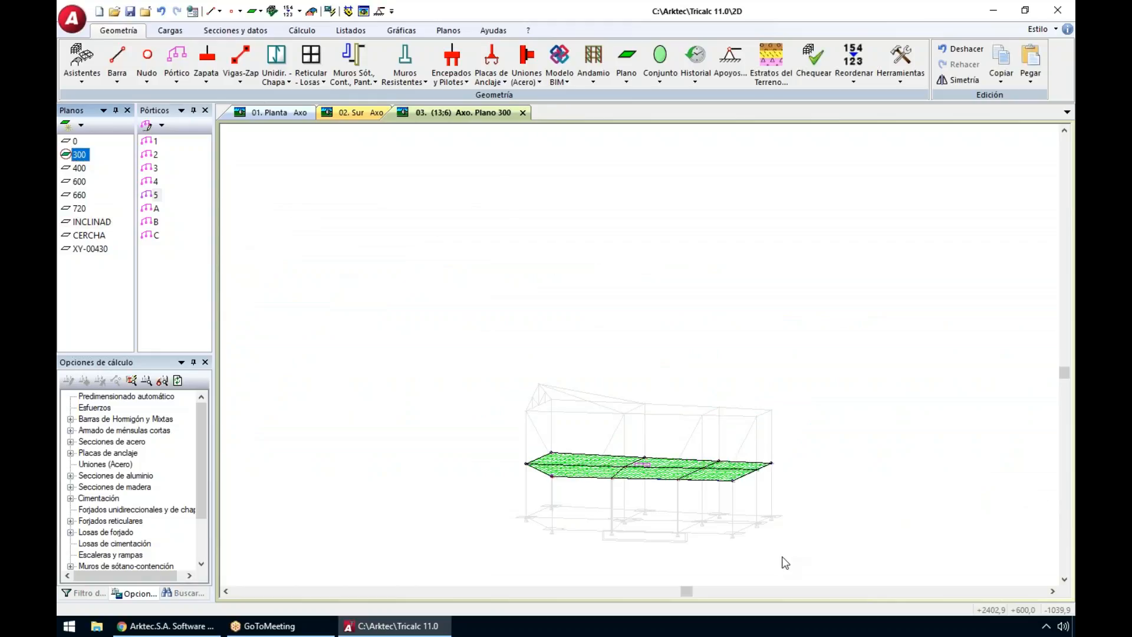
middle_drag(709, 504, 618, 410)
scroll(618, 410, up, 2)
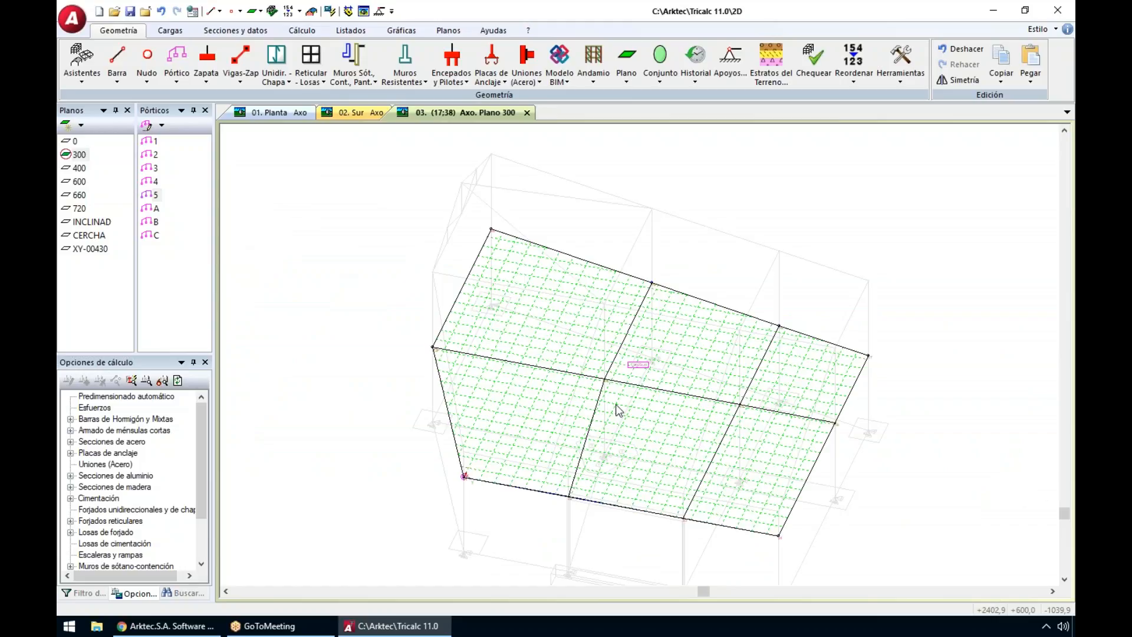
click(117, 76)
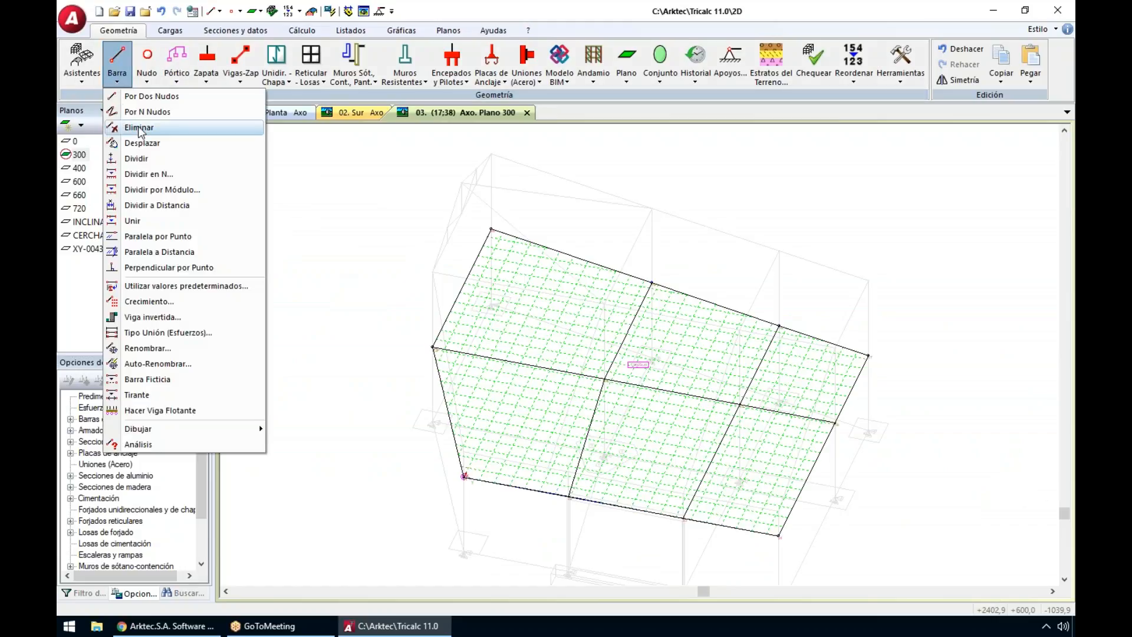
click(139, 127)
click(569, 373)
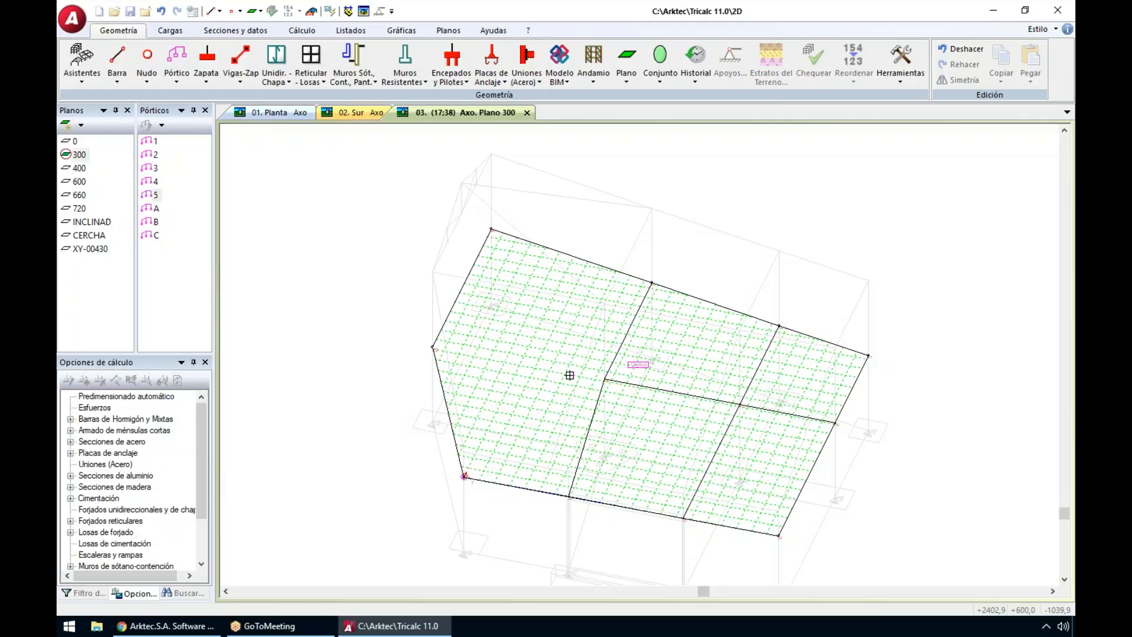
right_click(570, 375)
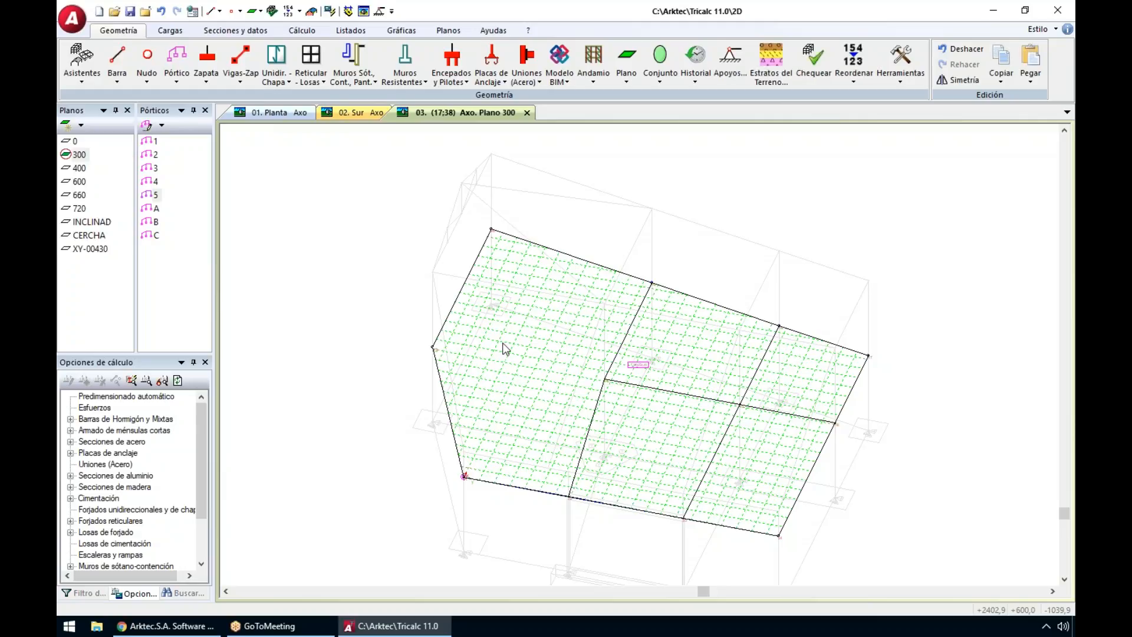
Step: Show the whole structure, run the geometry check with the proposed options, and close its messages and error list
shift+middle_drag(539, 355, 504, 343)
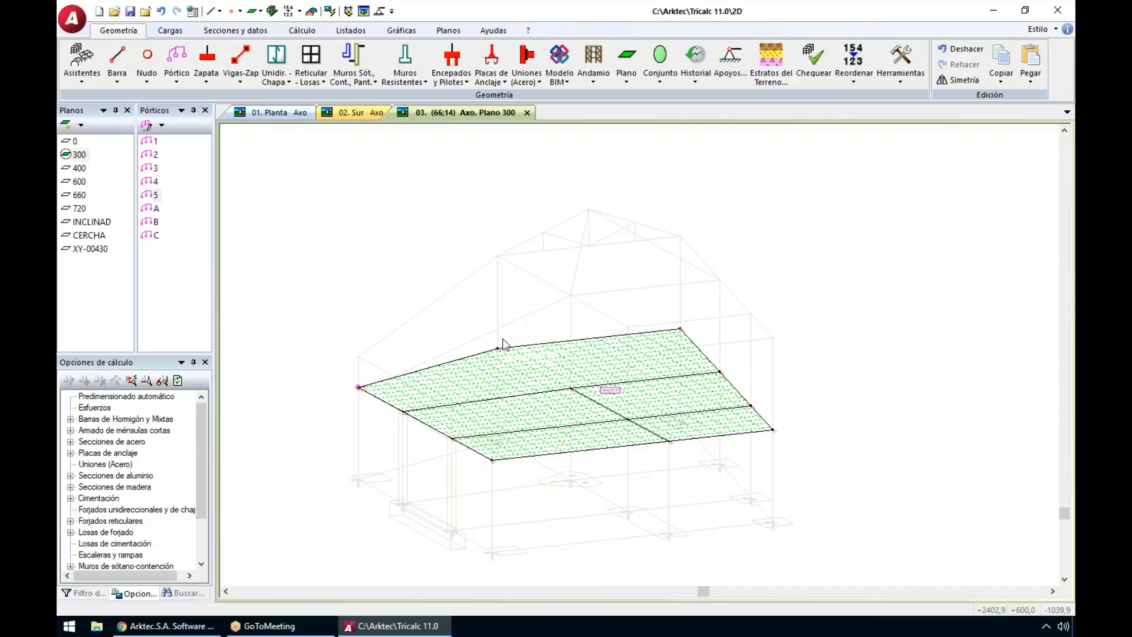
key(F3)
middle_click(505, 341)
middle_click(505, 341)
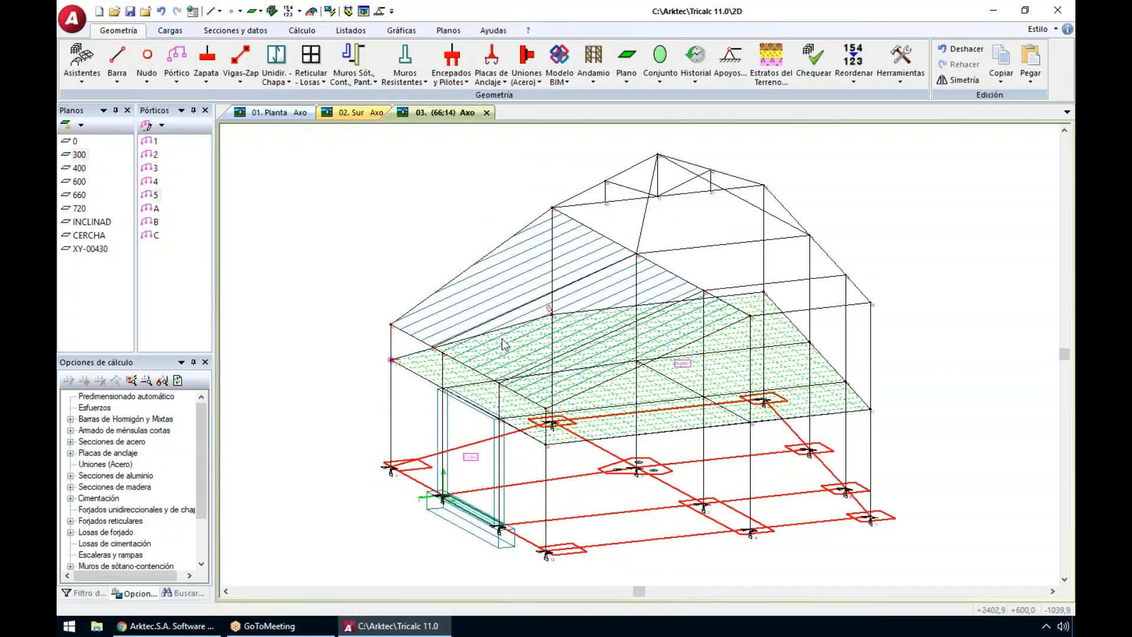
click(817, 69)
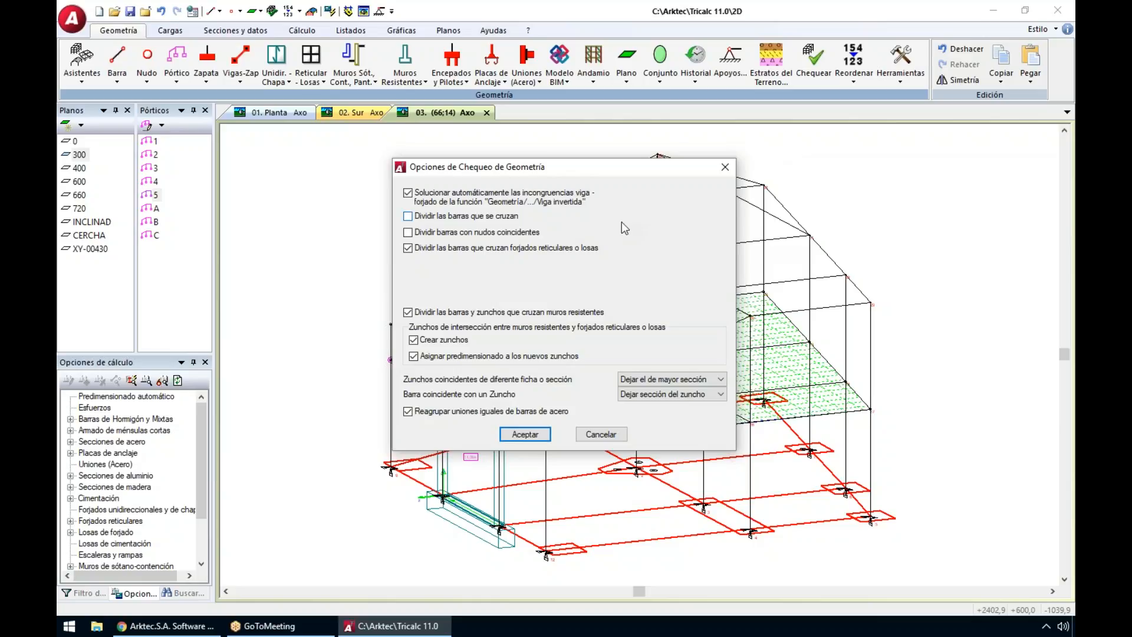
key(Return)
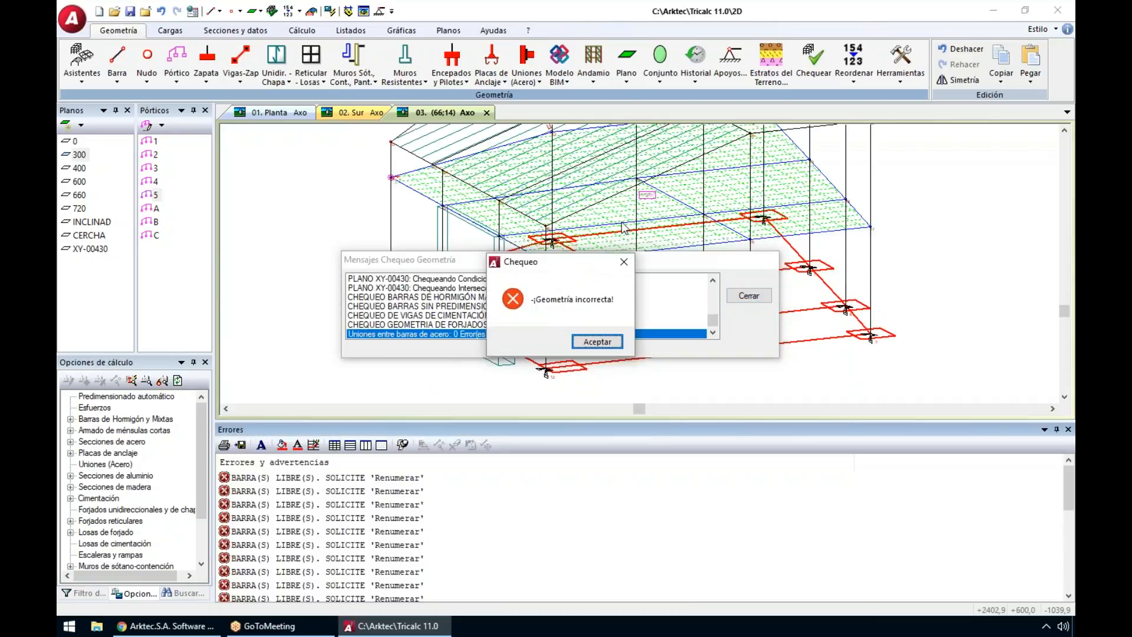
click(597, 342)
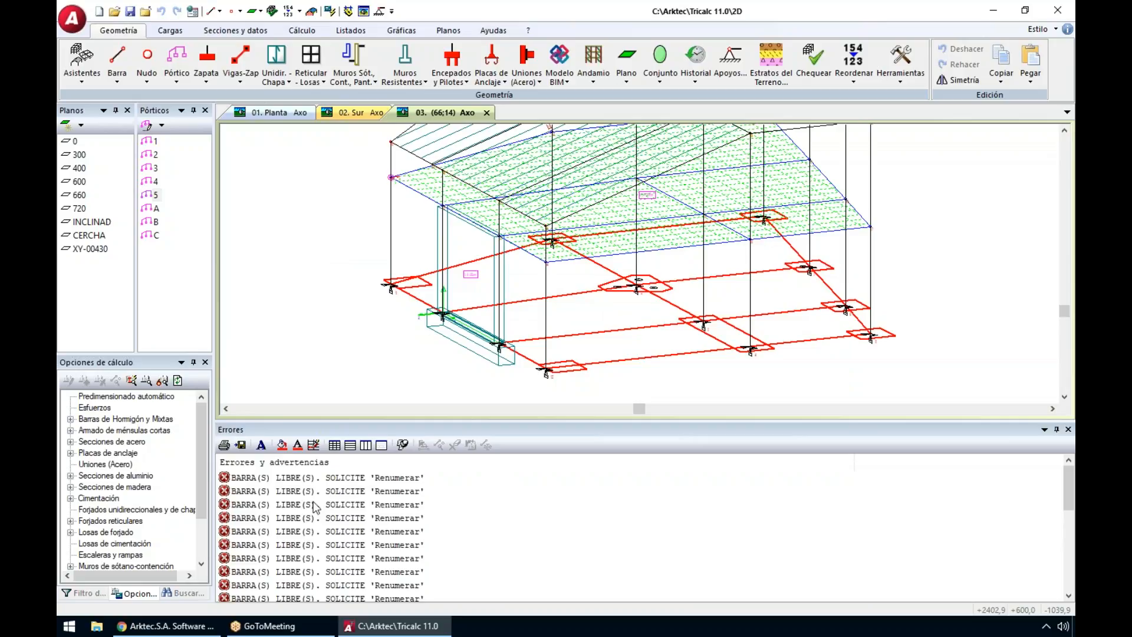
key(Escape)
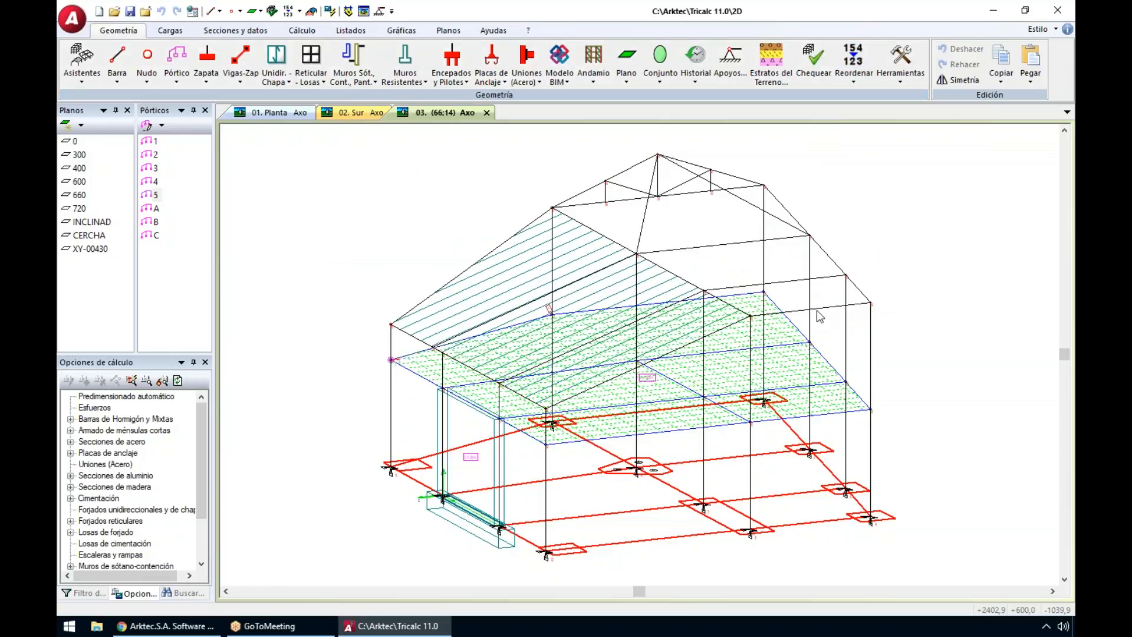
Step: Examine the roof truss, its numbered nodes and the overall structure from another angle
scroll(725, 169, up, 5)
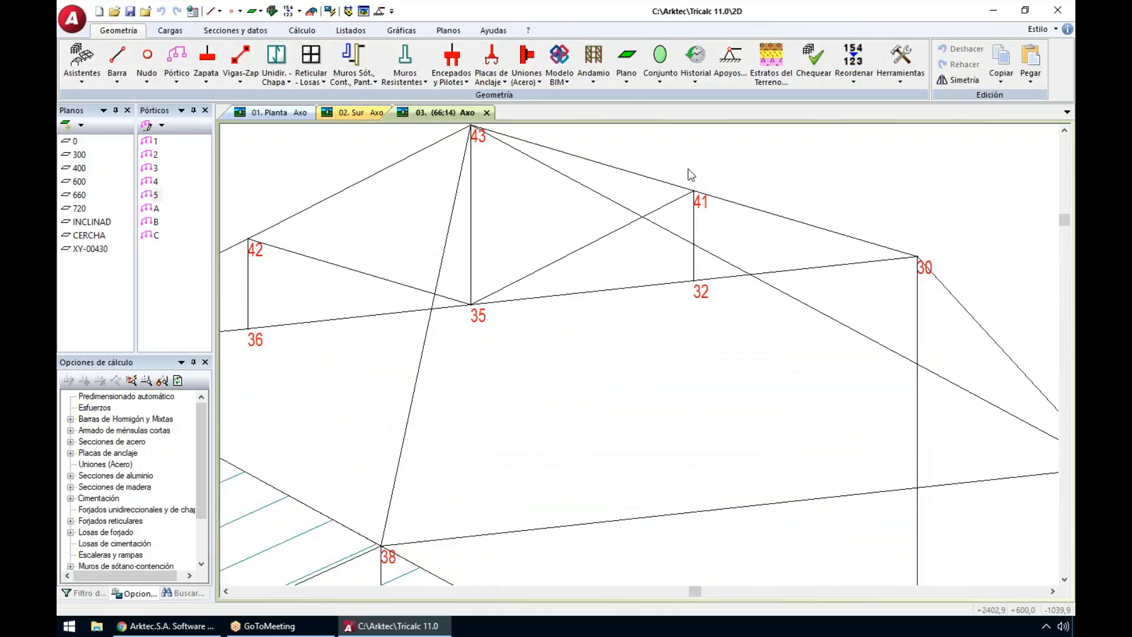
scroll(691, 175, down, 2)
mouse_move(821, 258)
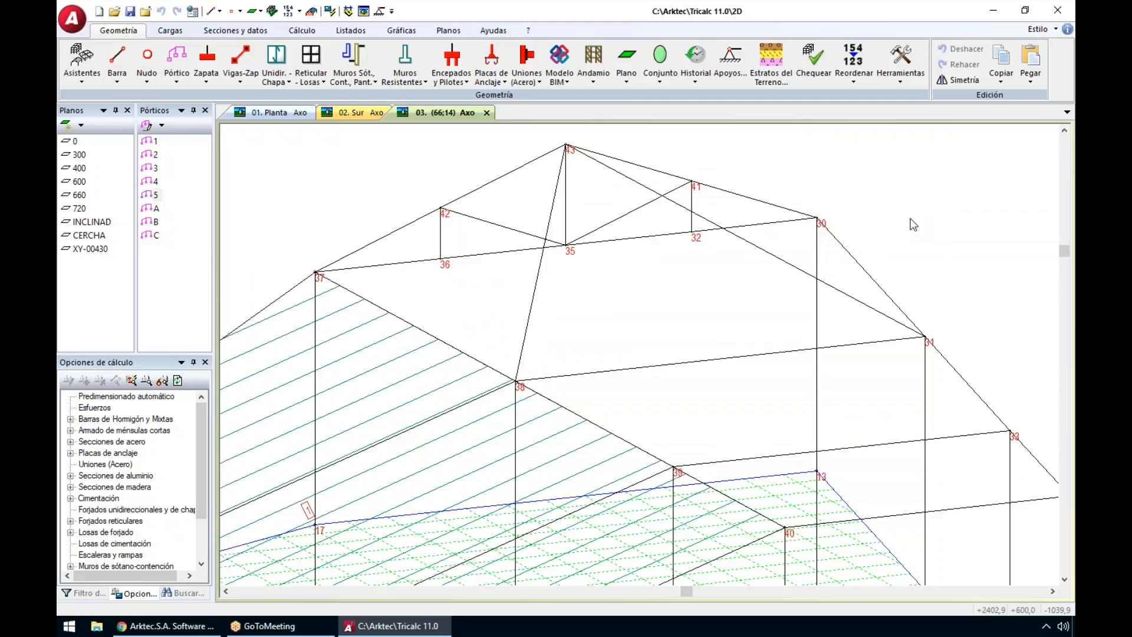
scroll(913, 225, down, 4)
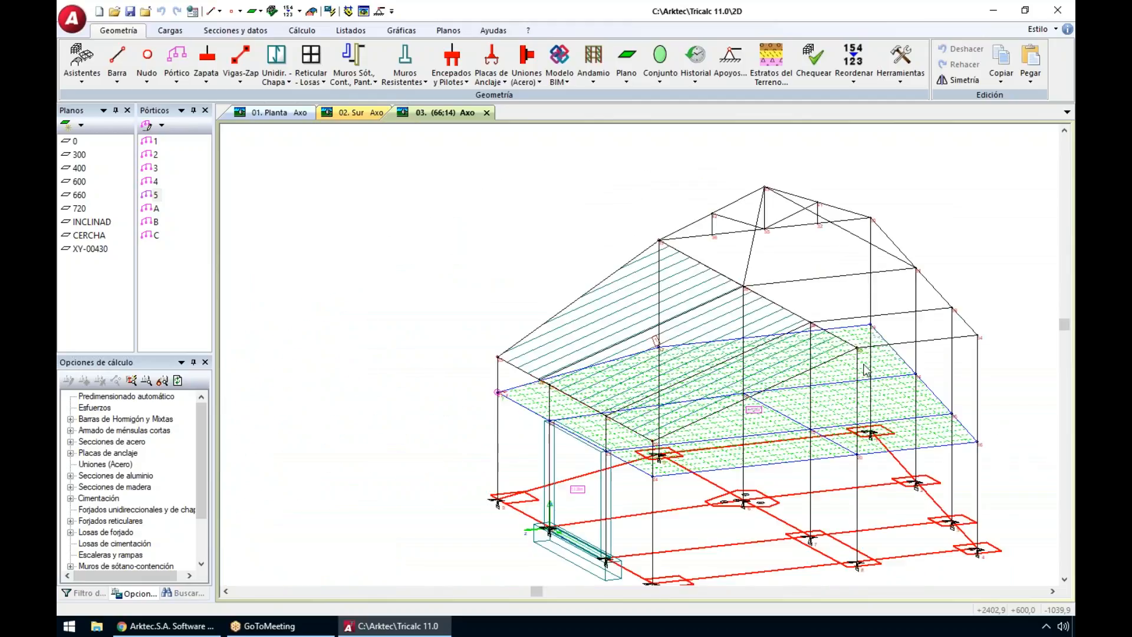
scroll(866, 370, down, 2)
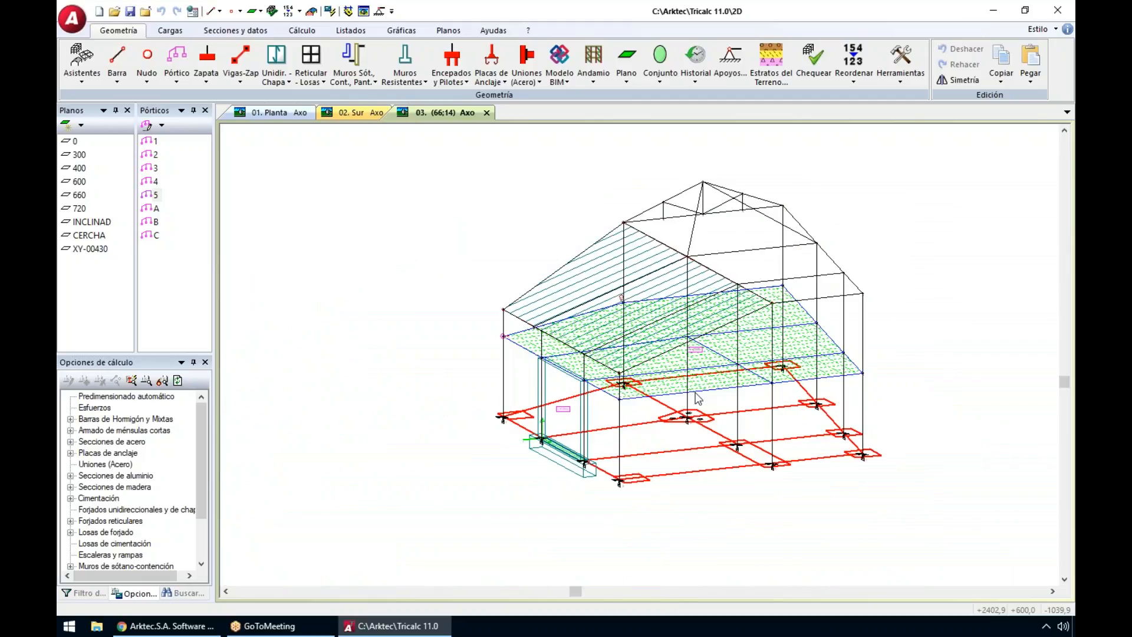
mouse_move(700, 396)
middle_down()
mouse_move(669, 392)
mouse_move(690, 389)
middle_up()
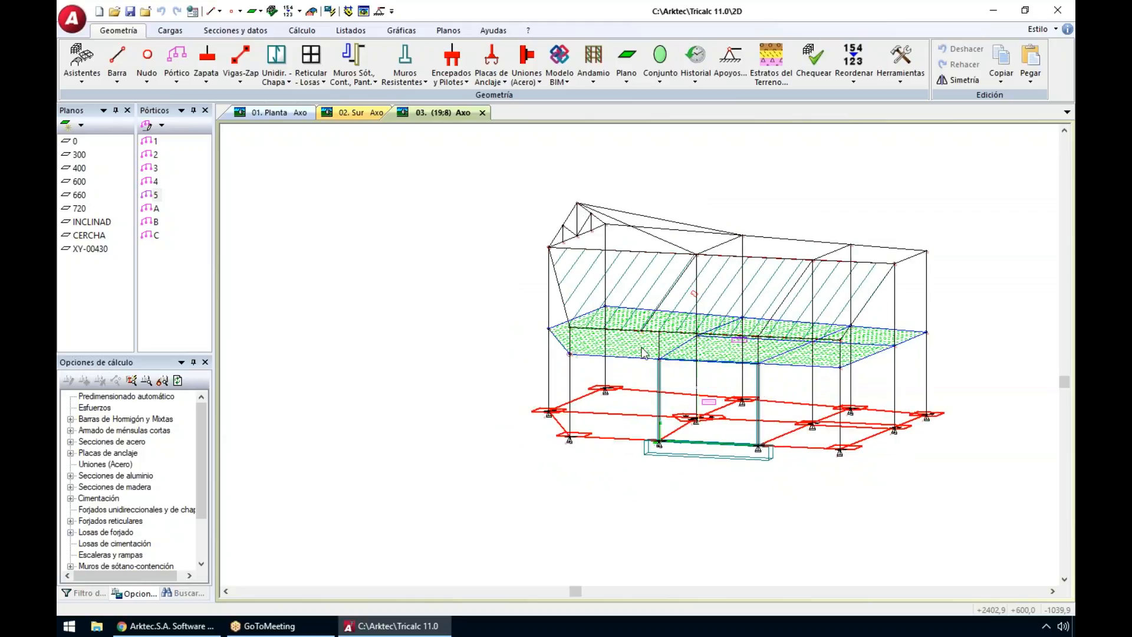
Step: On plane 300, start a surface load of 2 kN/m2 for 0 G, 1 for 1 Q1 and 3 for 2 Q2
click(79, 154)
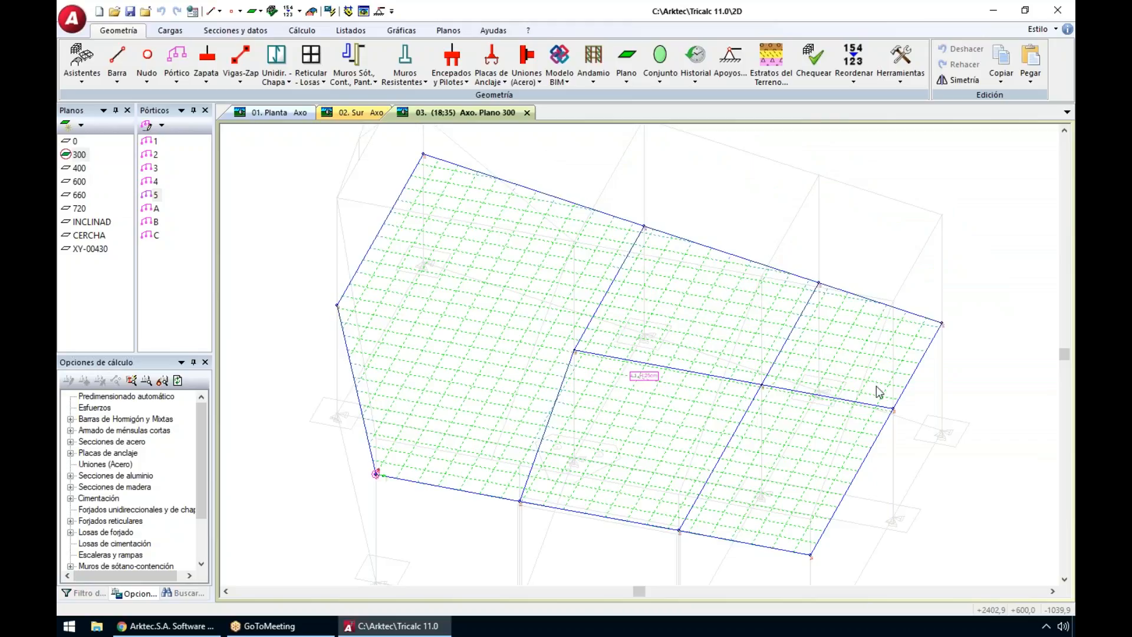
click(175, 31)
click(112, 81)
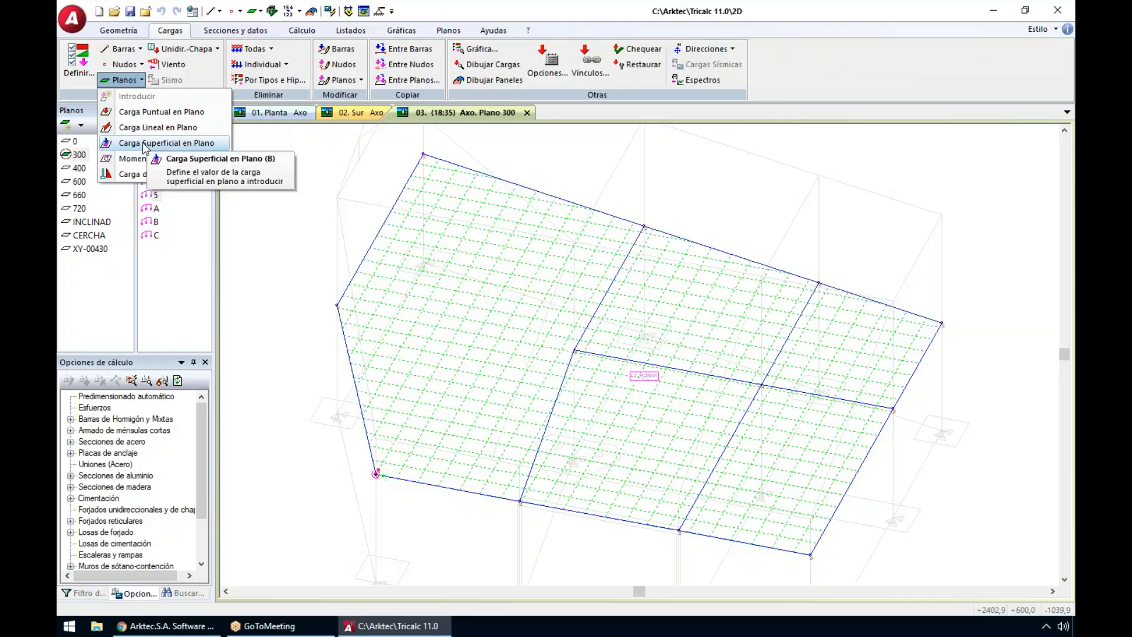
click(166, 143)
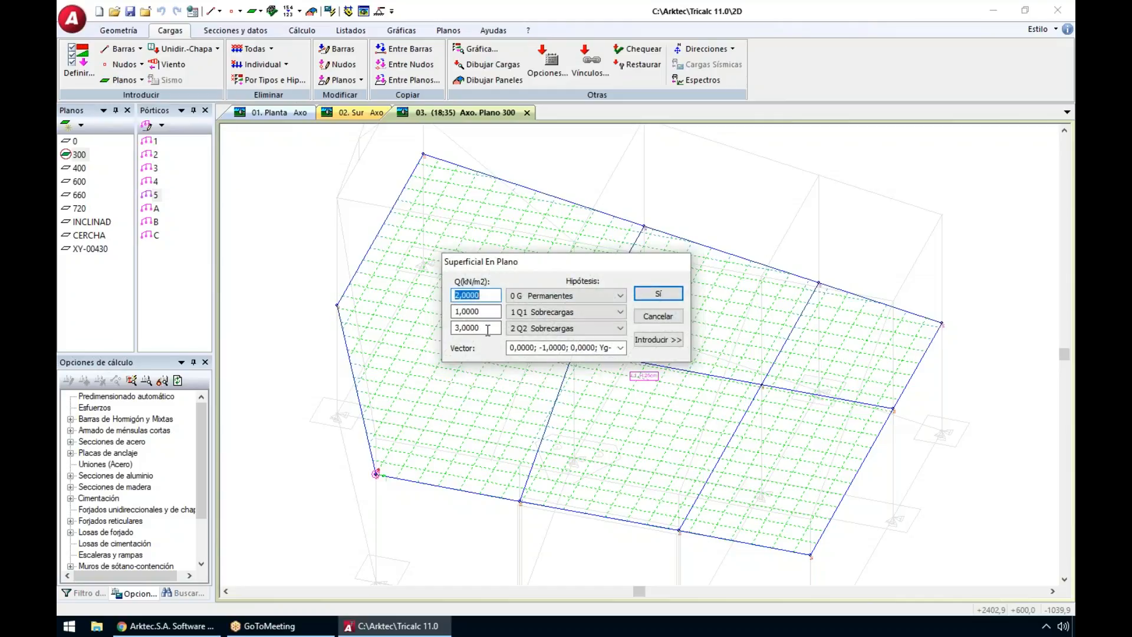
click(650, 346)
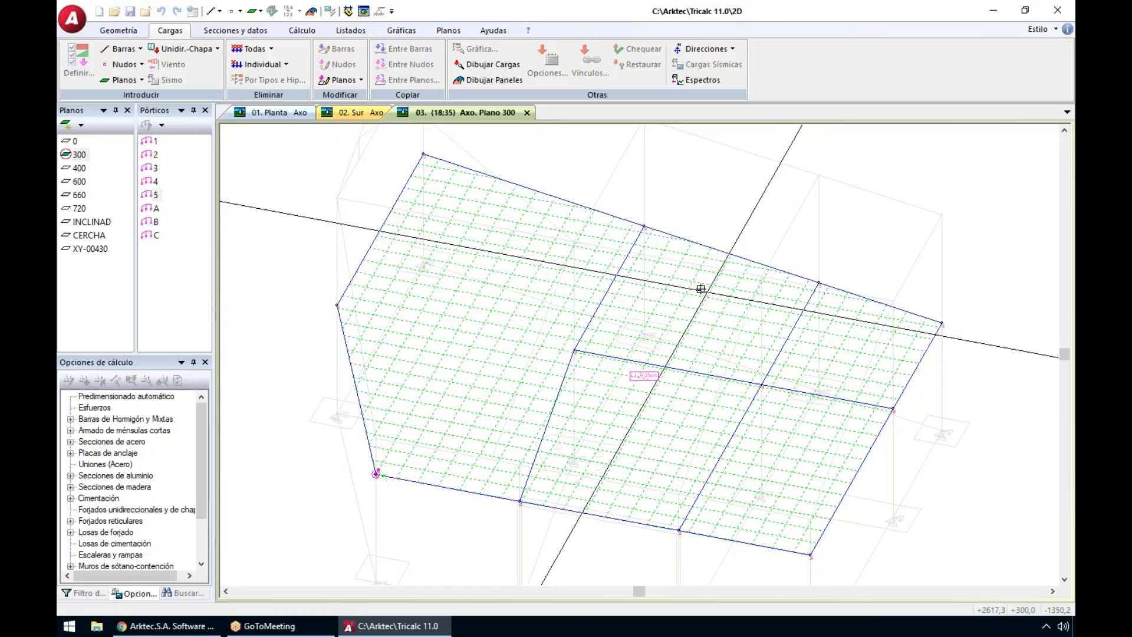
Step: Display the background drawing and outline the surface load through the four corners of the rectangular area around the bar next to node 19
click(492, 31)
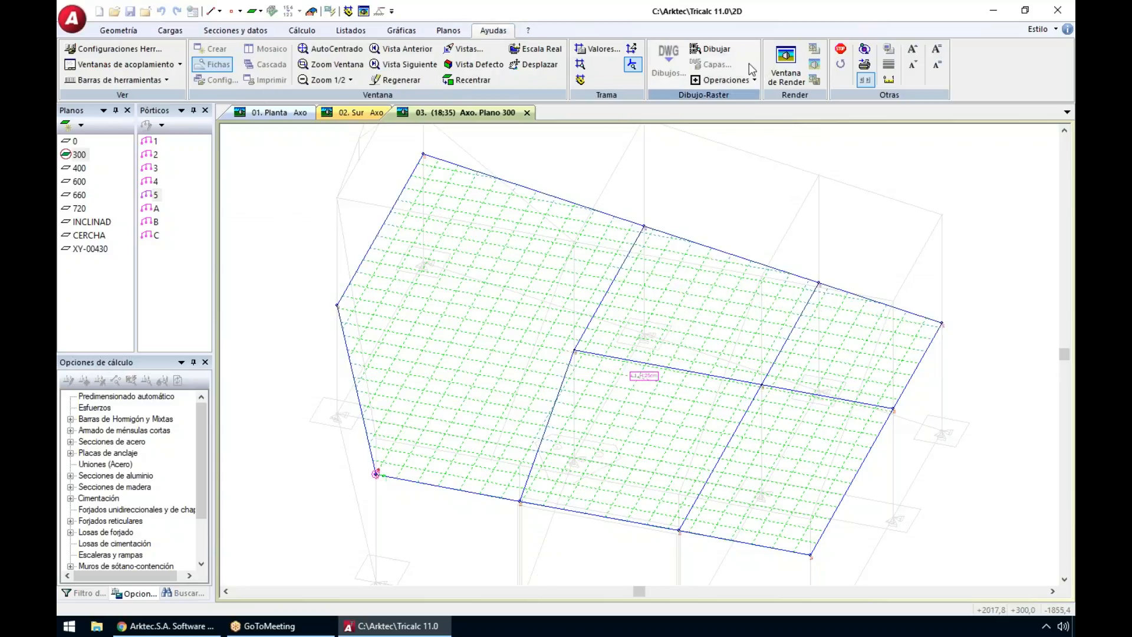
click(714, 52)
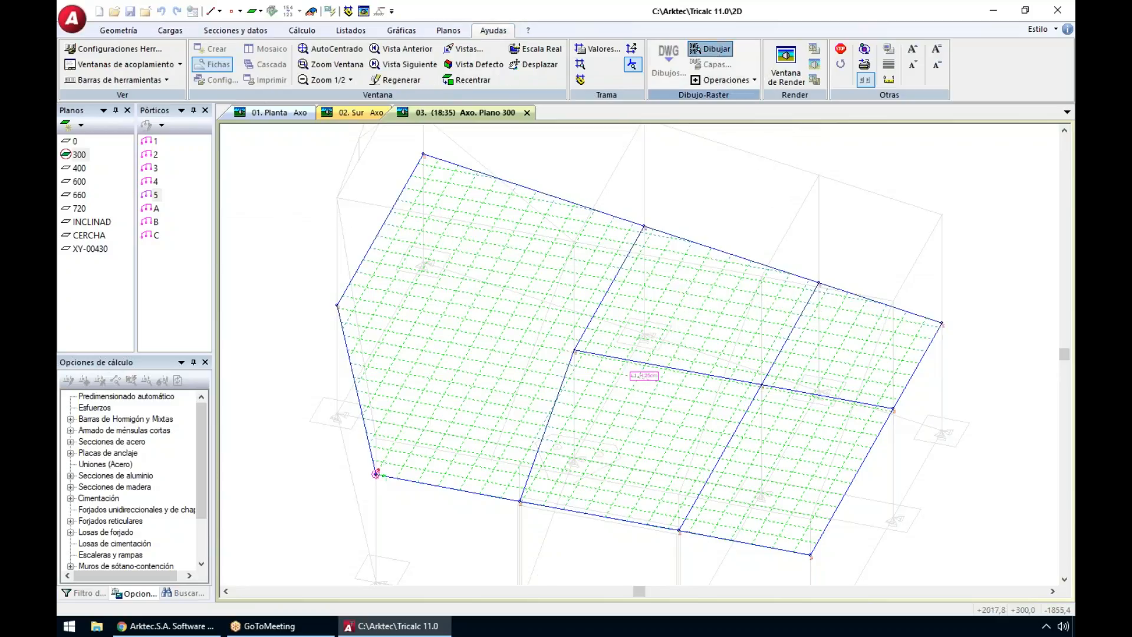
scroll(797, 363, up, 2)
scroll(796, 363, up, 2)
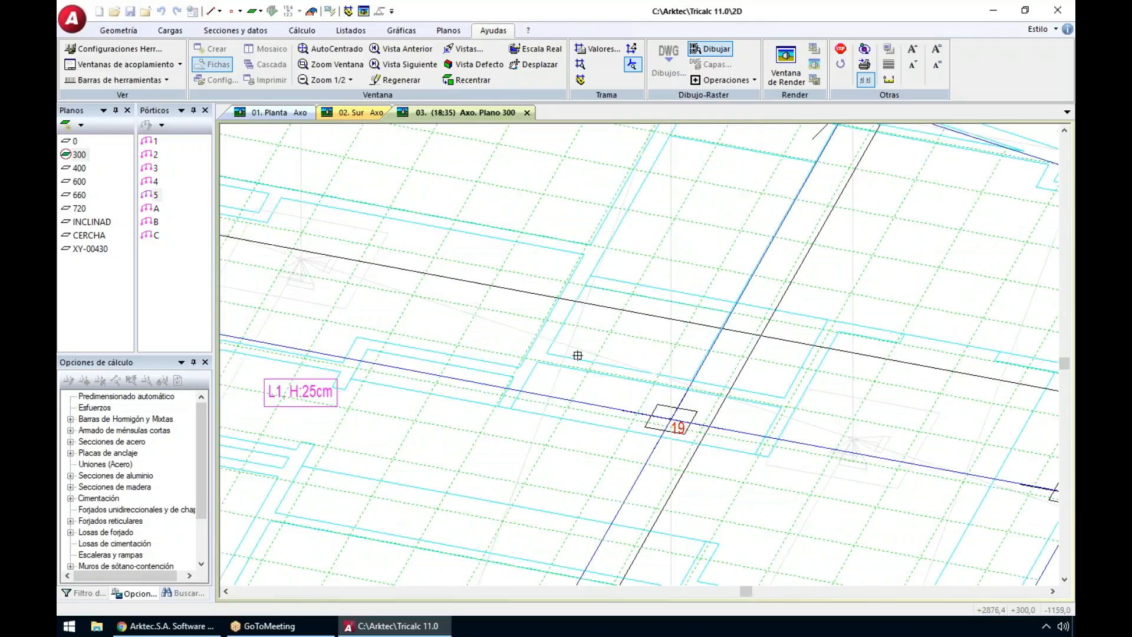
click(546, 352)
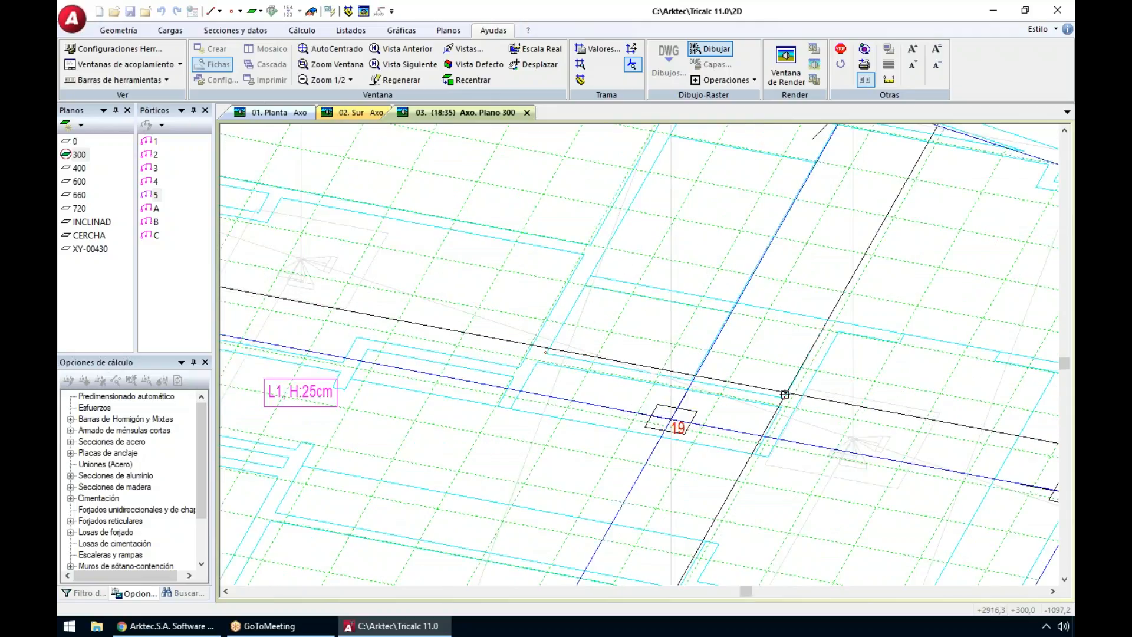
click(826, 319)
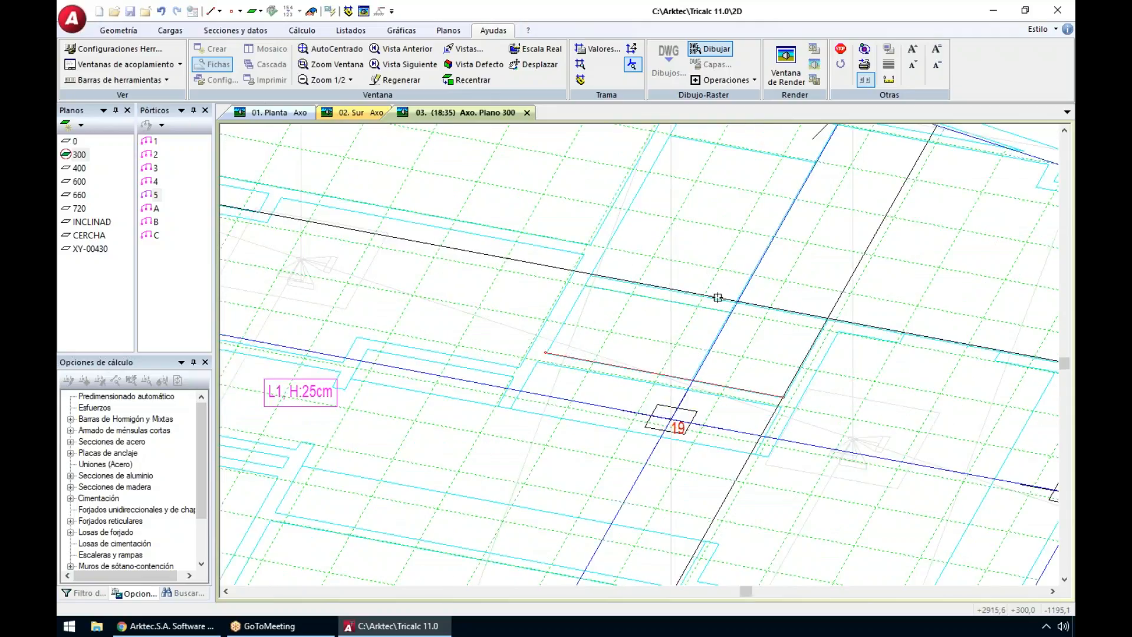
click(589, 276)
click(544, 353)
scroll(520, 293, up, 1)
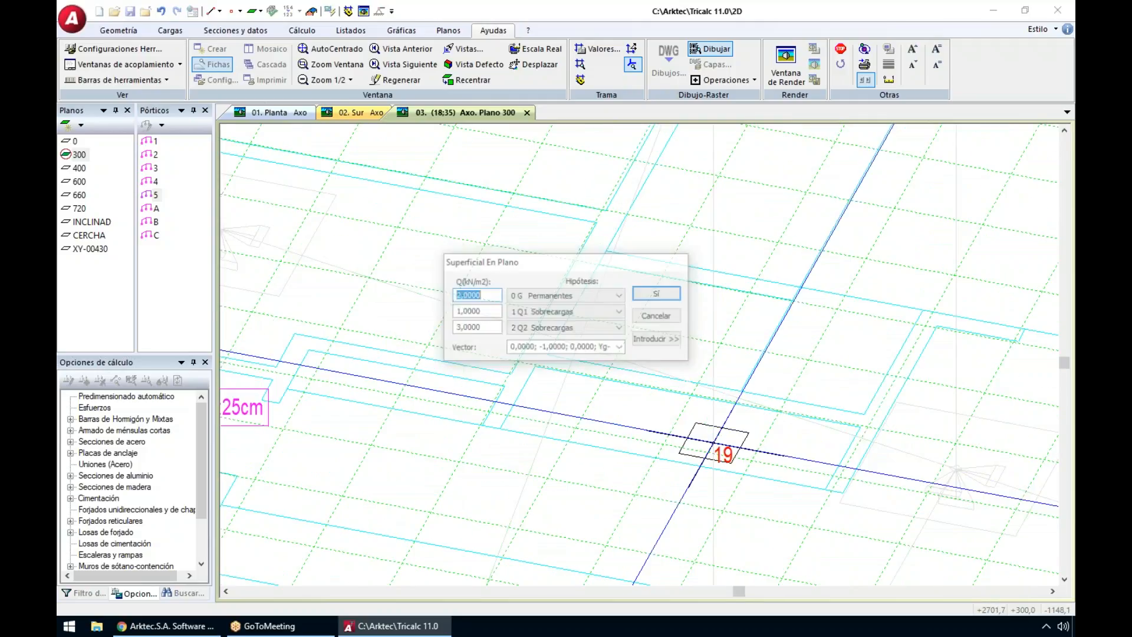
Step: Confirm the surface load of 2, 1 and 3 kN/m2 next to node 19 and check its position on the slab
key(Return)
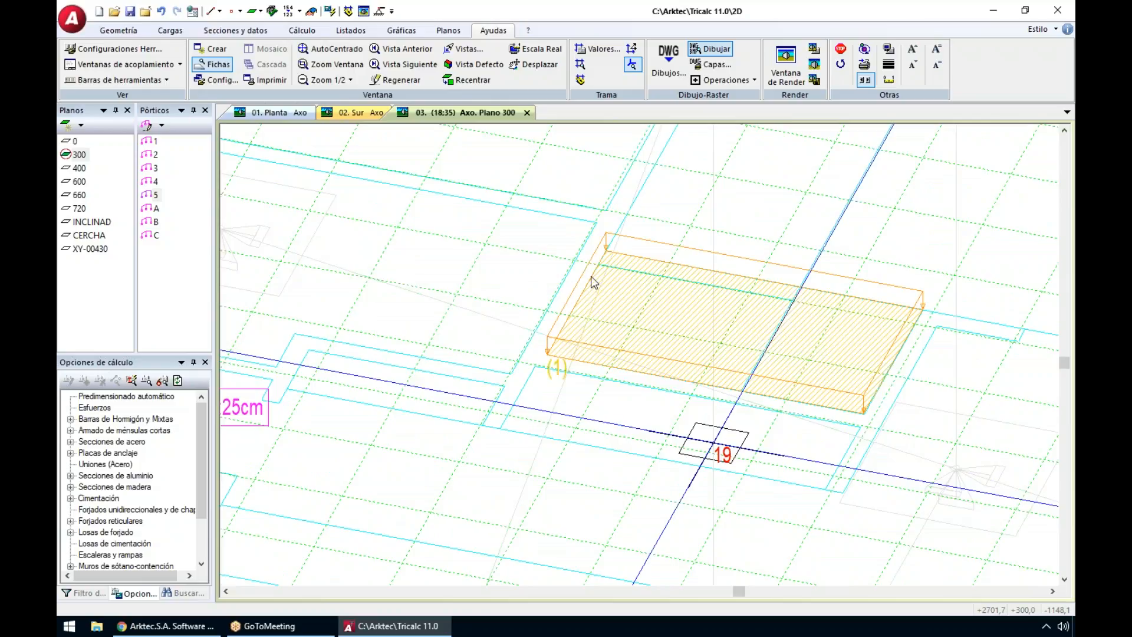
scroll(625, 287, down, 2)
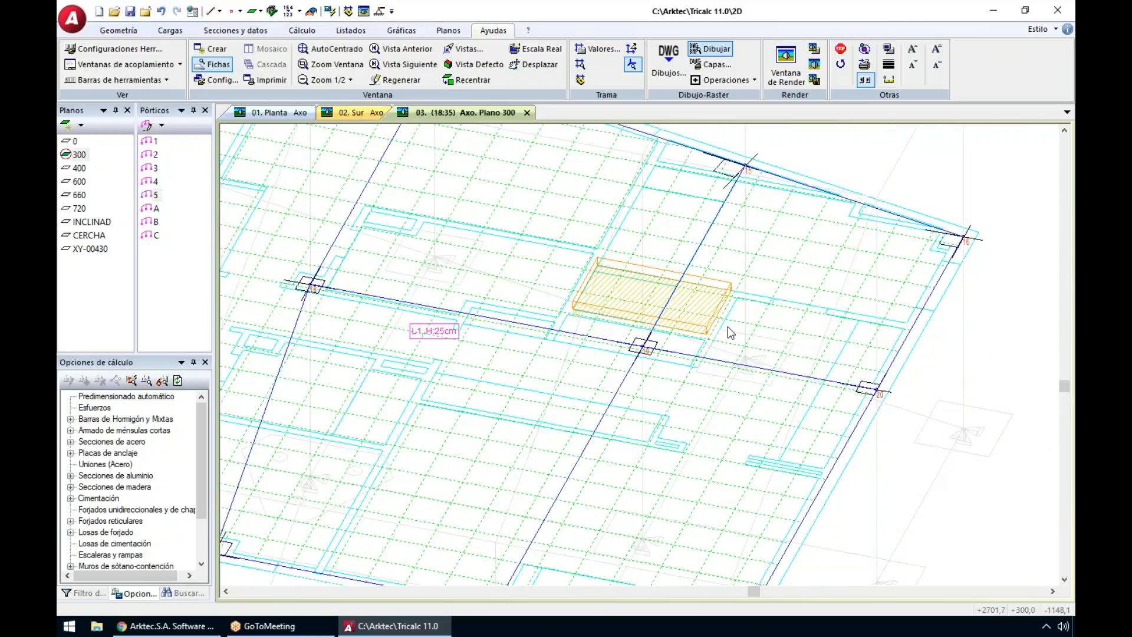
shift+middle_drag(726, 329, 710, 327)
scroll(725, 328, down, 3)
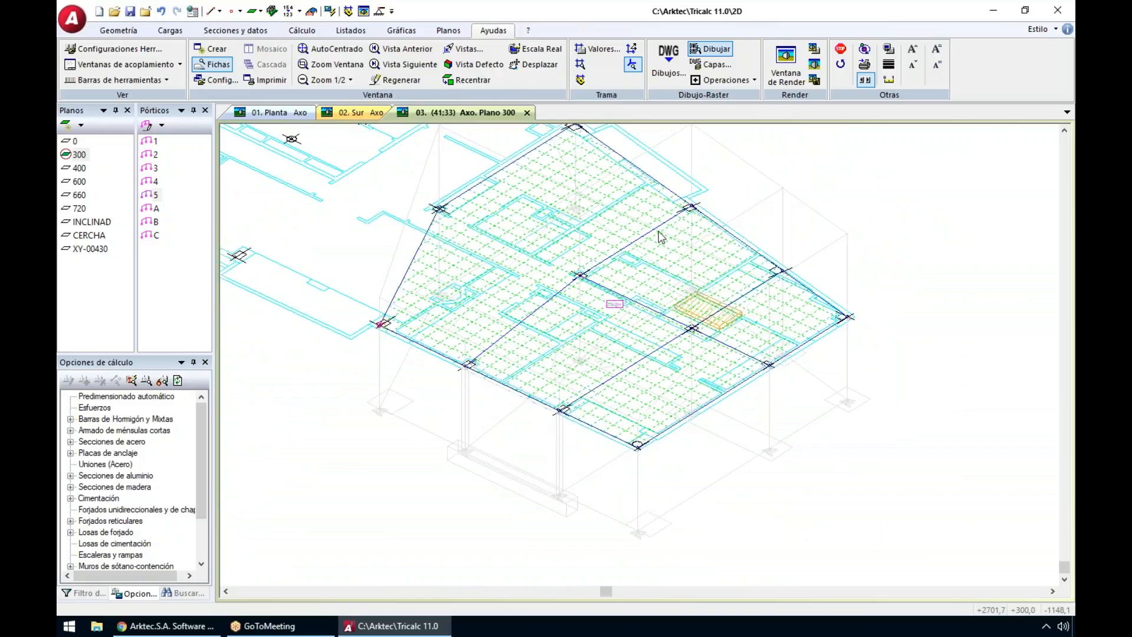
scroll(583, 336, up, 4)
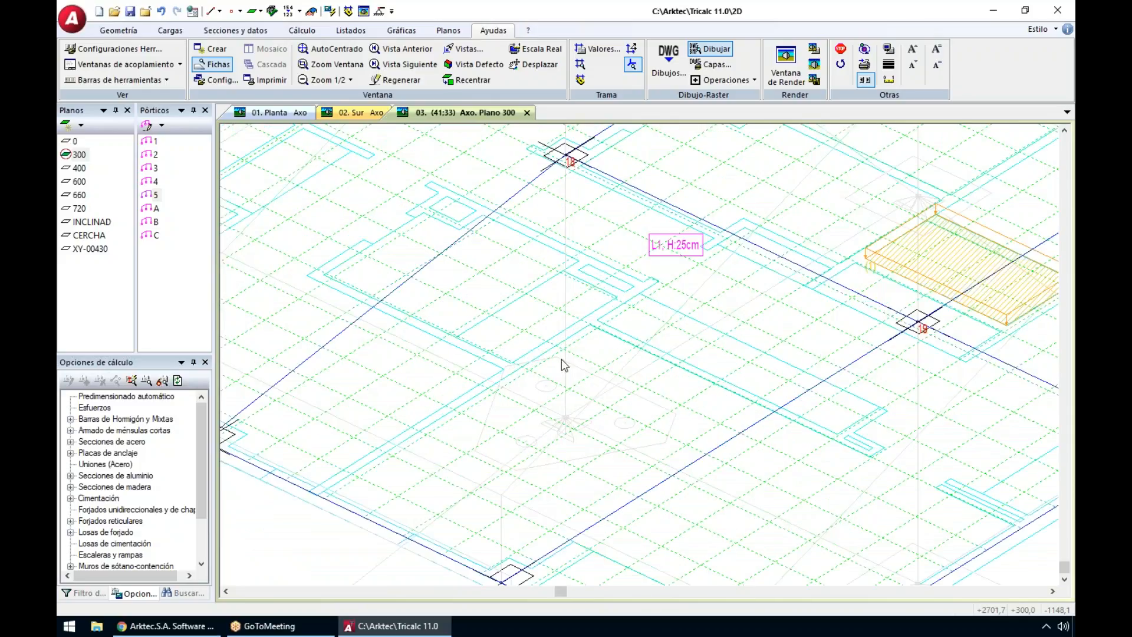
Step: On plane 300, place a line load of 10 kN/ml in 0 G Permanentes along the partition wall southwest of the slab label
click(170, 30)
click(125, 79)
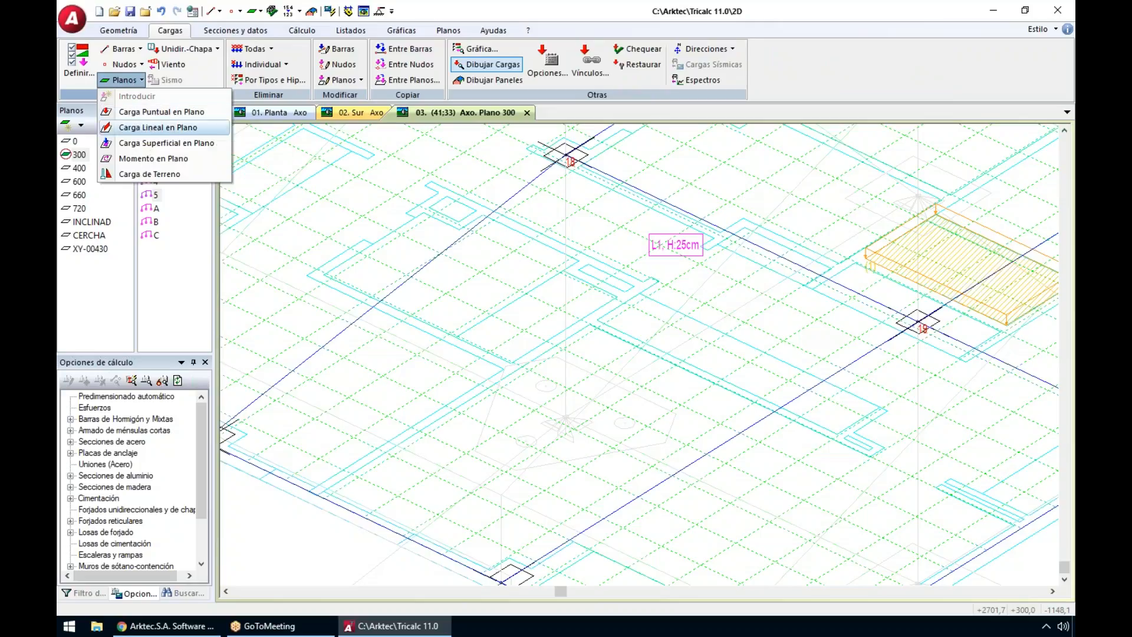
click(158, 127)
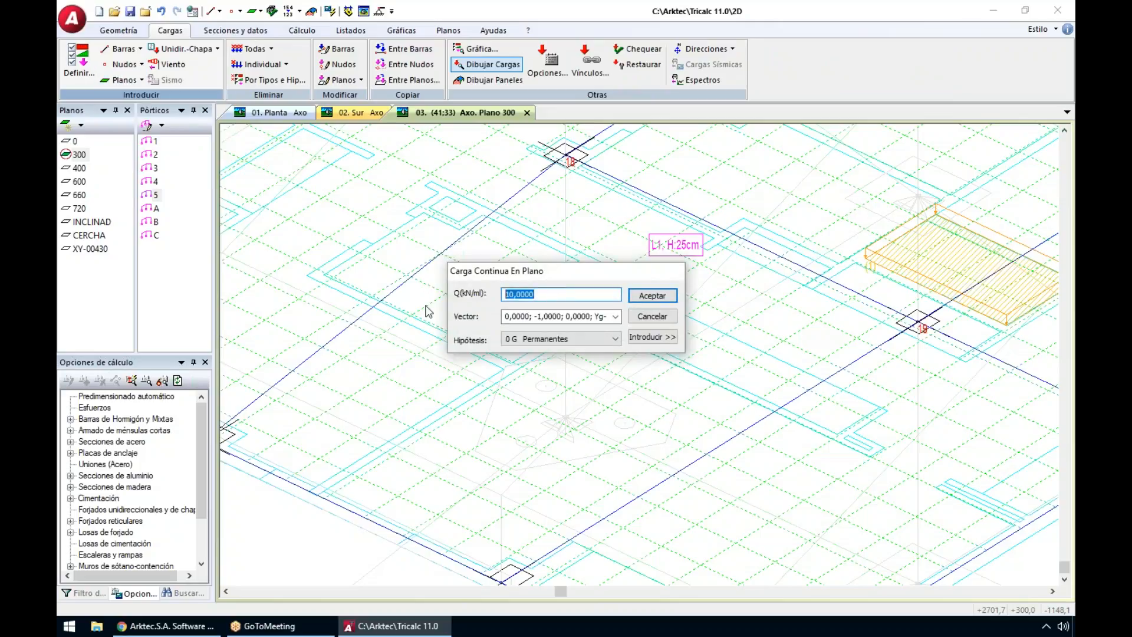
click(651, 338)
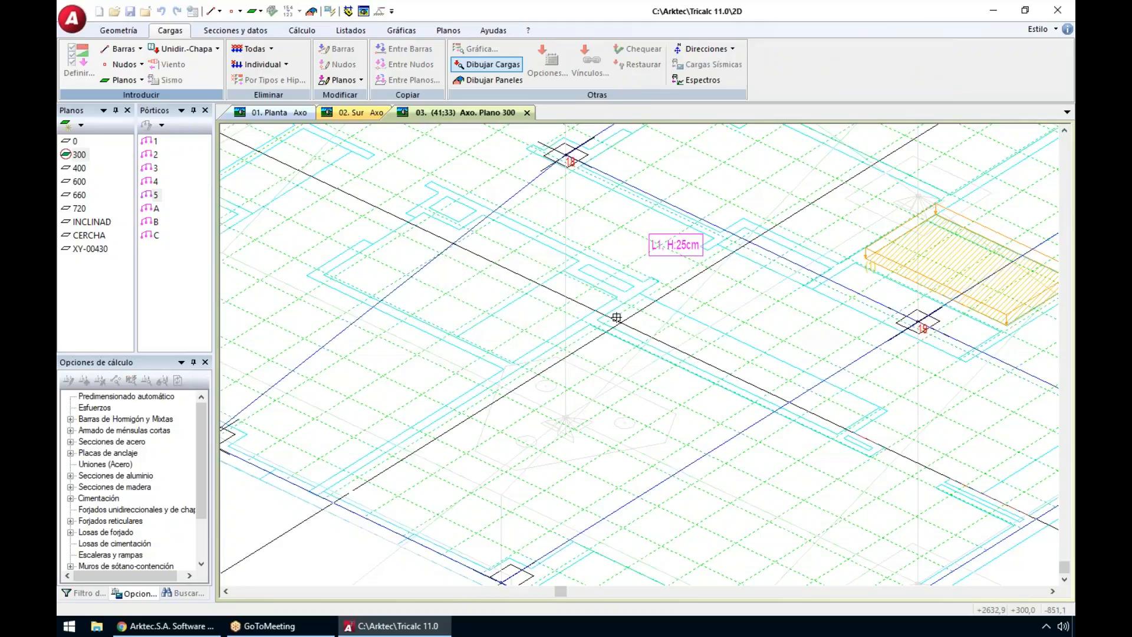
click(615, 296)
click(511, 361)
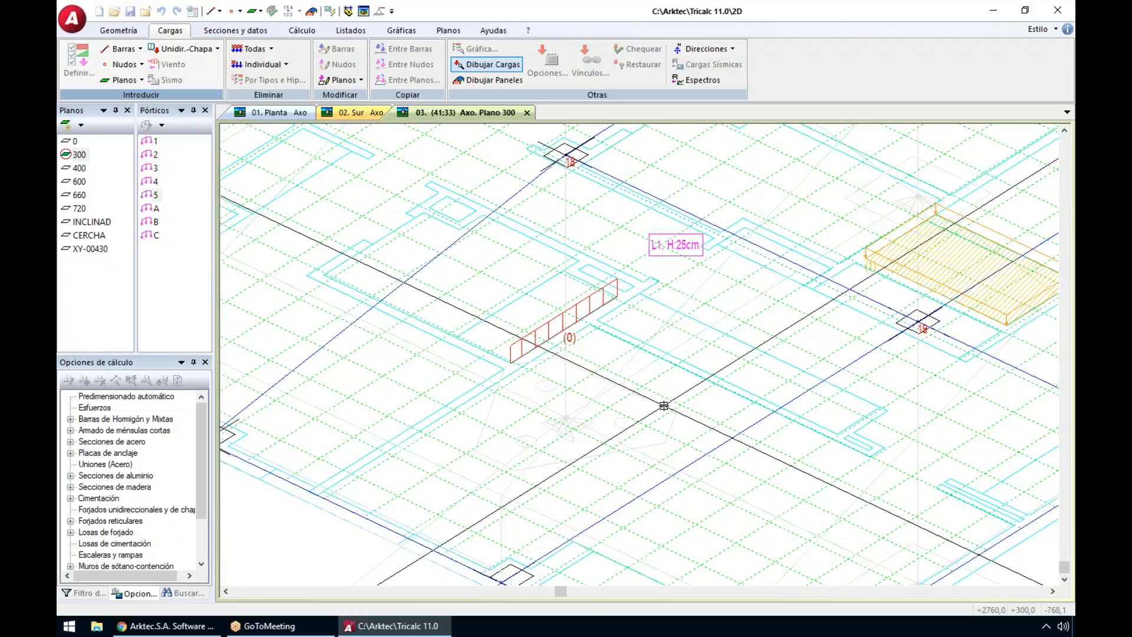
Step: Place a second line load of the same value in the slab's western bay and finish the command
scroll(663, 405, down, 3)
scroll(403, 359, up, 3)
click(402, 359)
click(494, 366)
scroll(609, 330, down, 3)
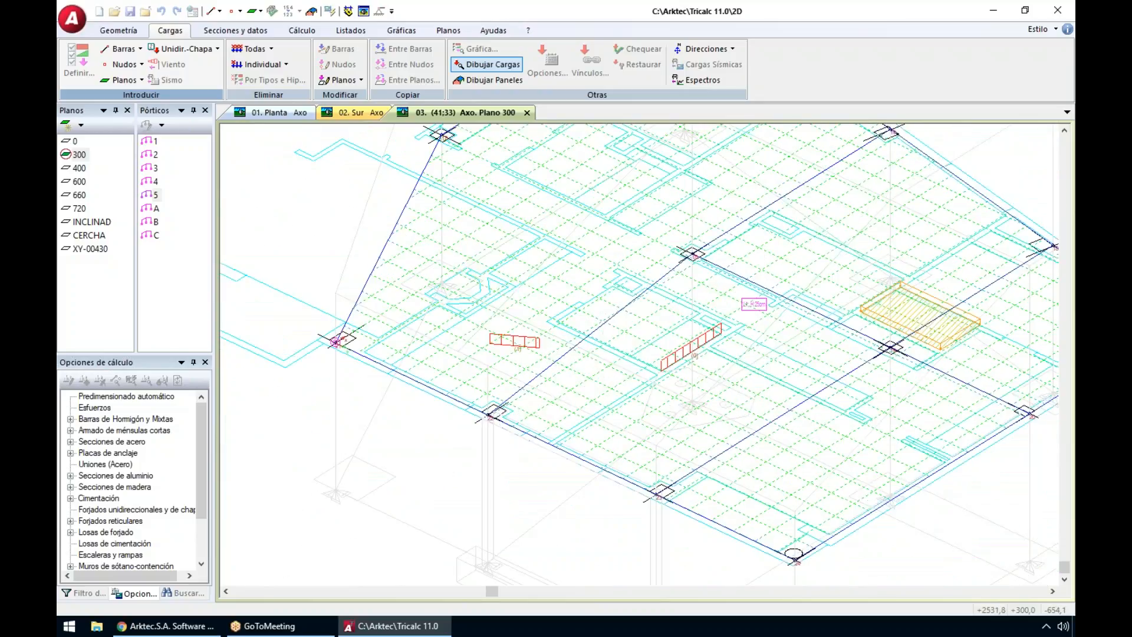
key(Escape)
scroll(609, 330, down, 3)
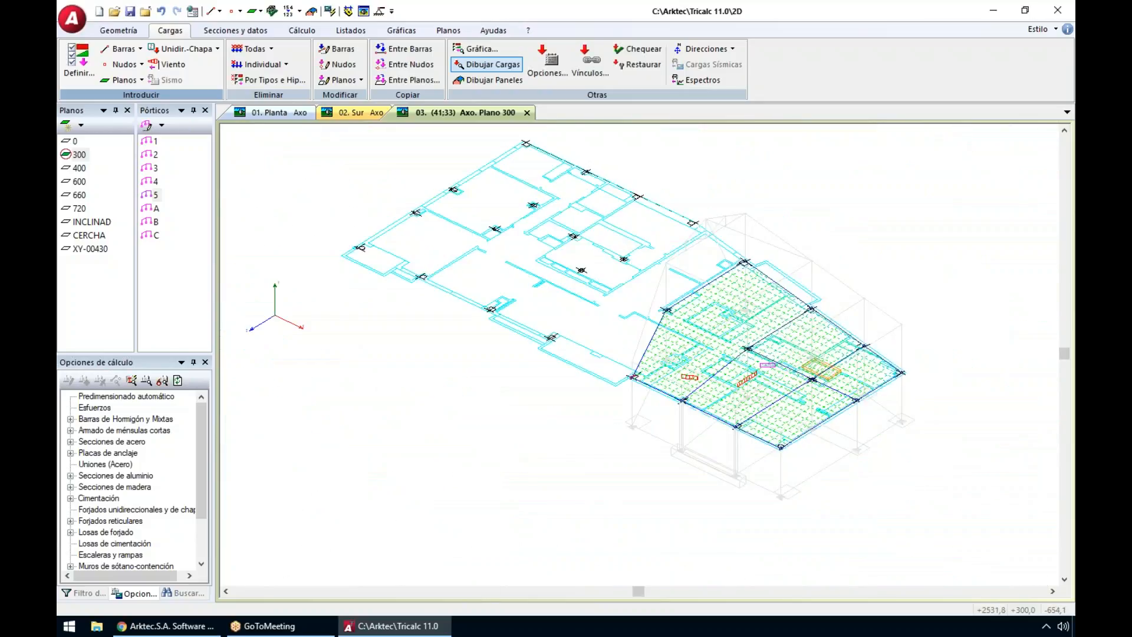
Step: Add the Dibujar command for the background drawing to the quick access toolbar and use it to hide the drawing
click(490, 31)
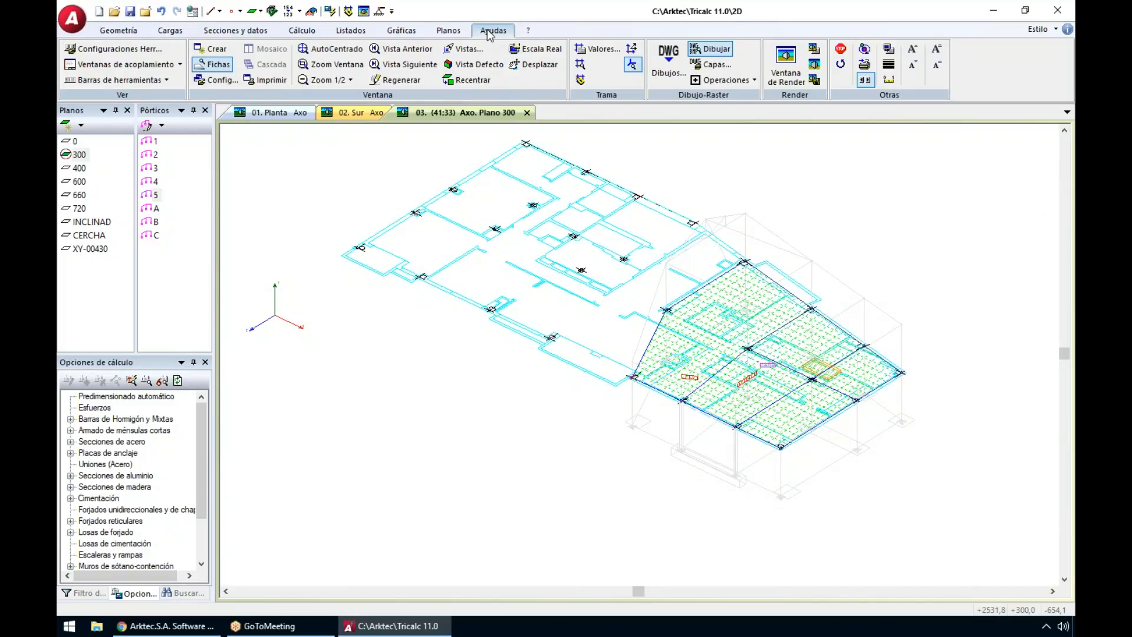
right_click(714, 53)
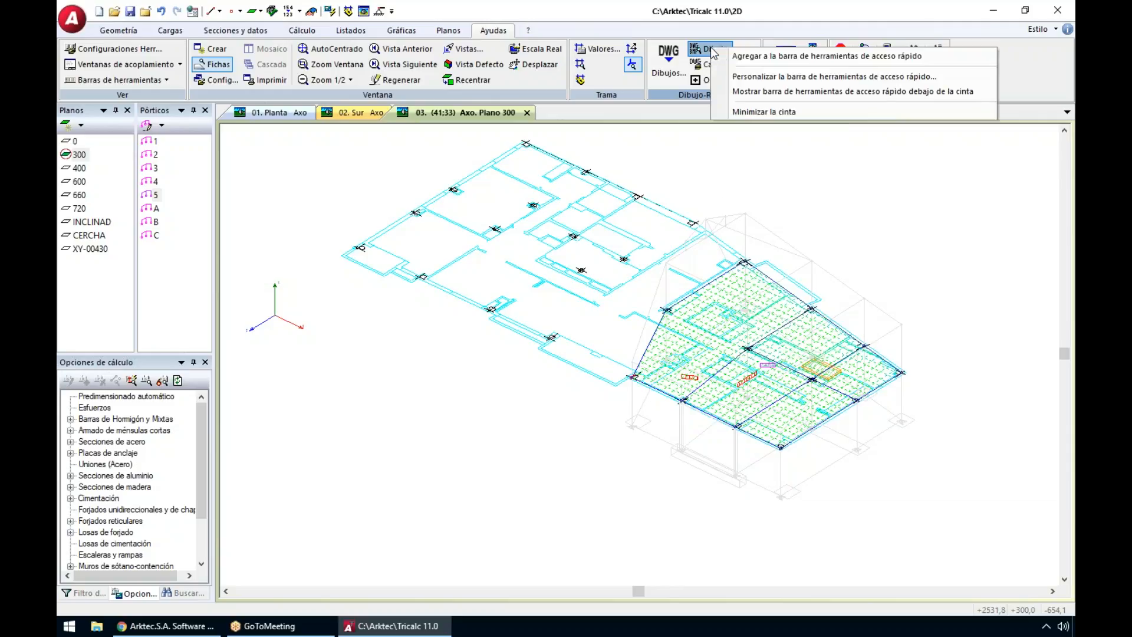
click(746, 56)
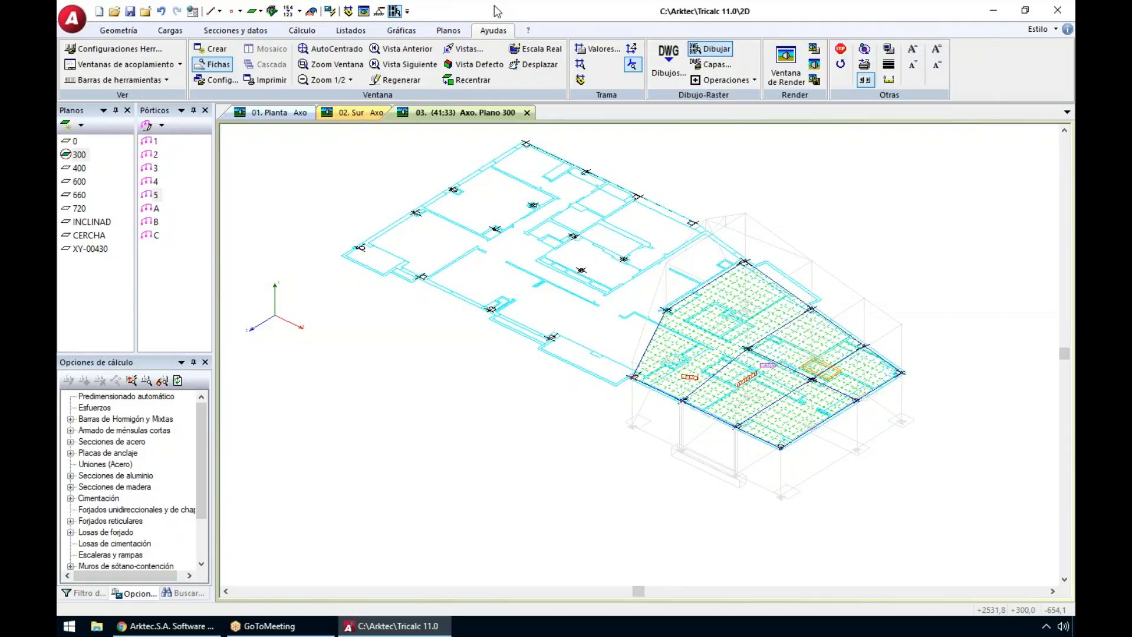
click(186, 31)
click(395, 11)
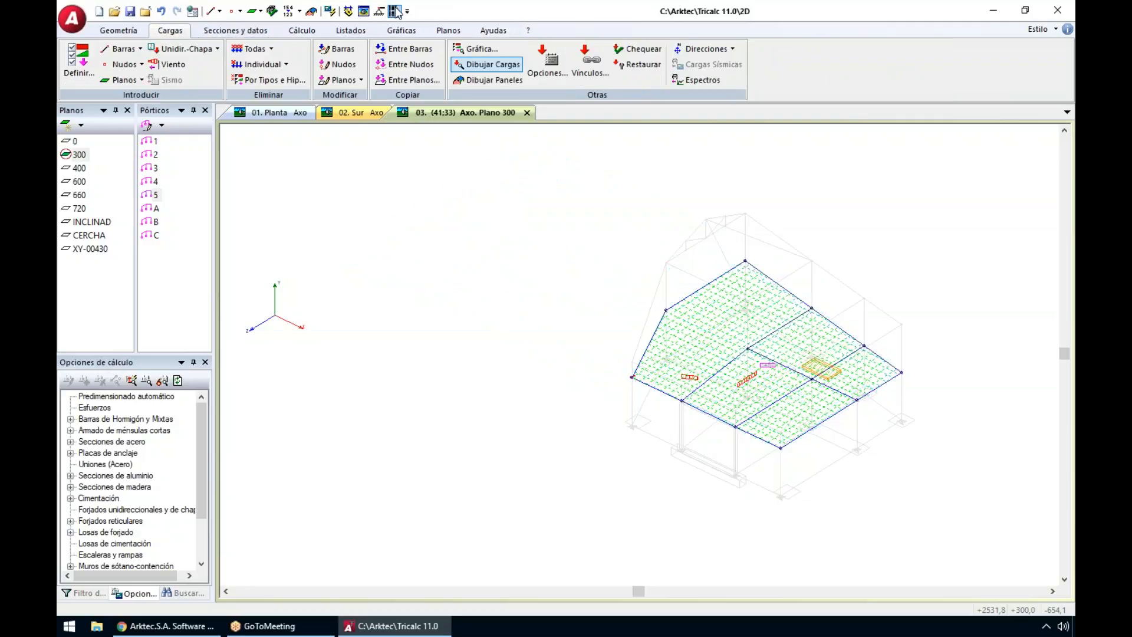
click(395, 12)
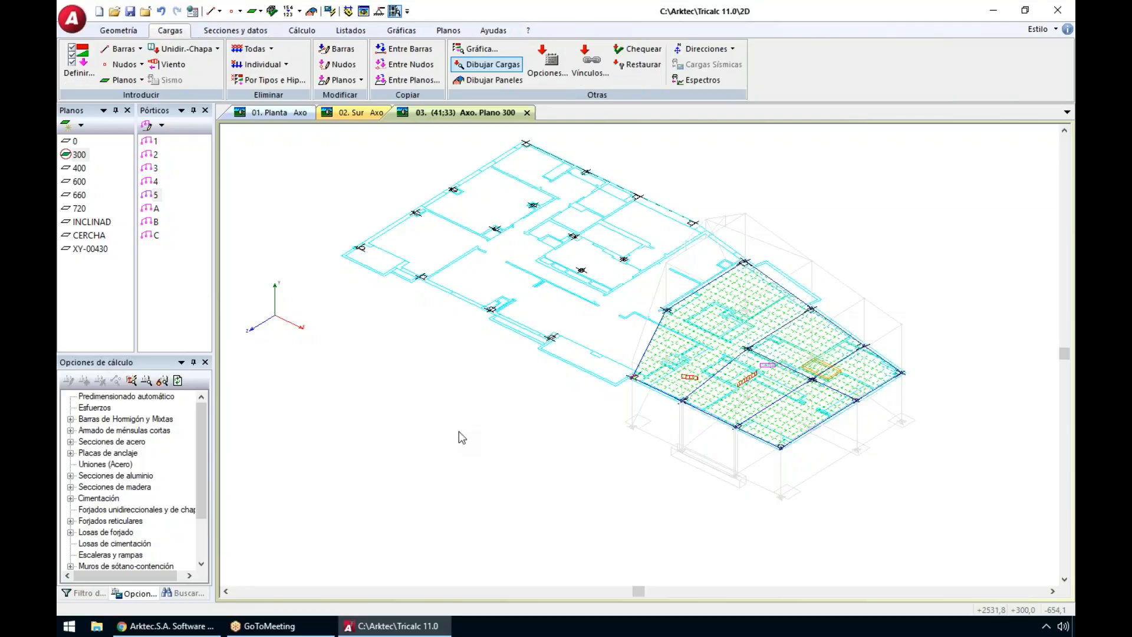
click(394, 11)
Step: Show the whole structure and turn it so that the roof truss with nodes 30, 31, 38 and 43 faces the view
double_click(579, 276)
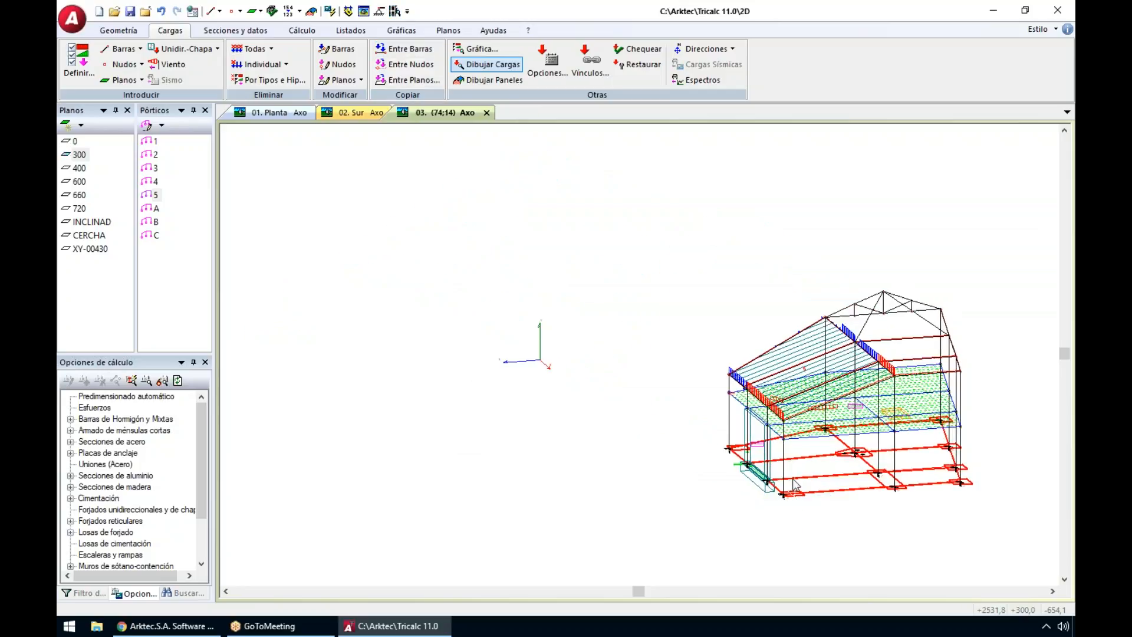
scroll(795, 483, up, 2)
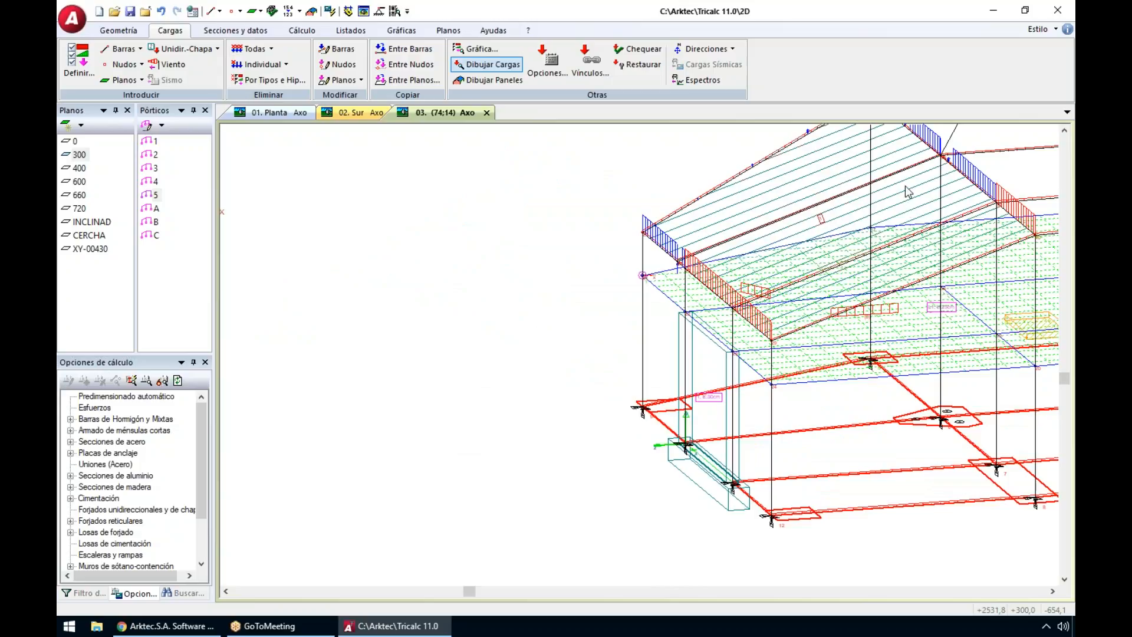
scroll(769, 520, up, 3)
shift+middle_drag(641, 469, 787, 430)
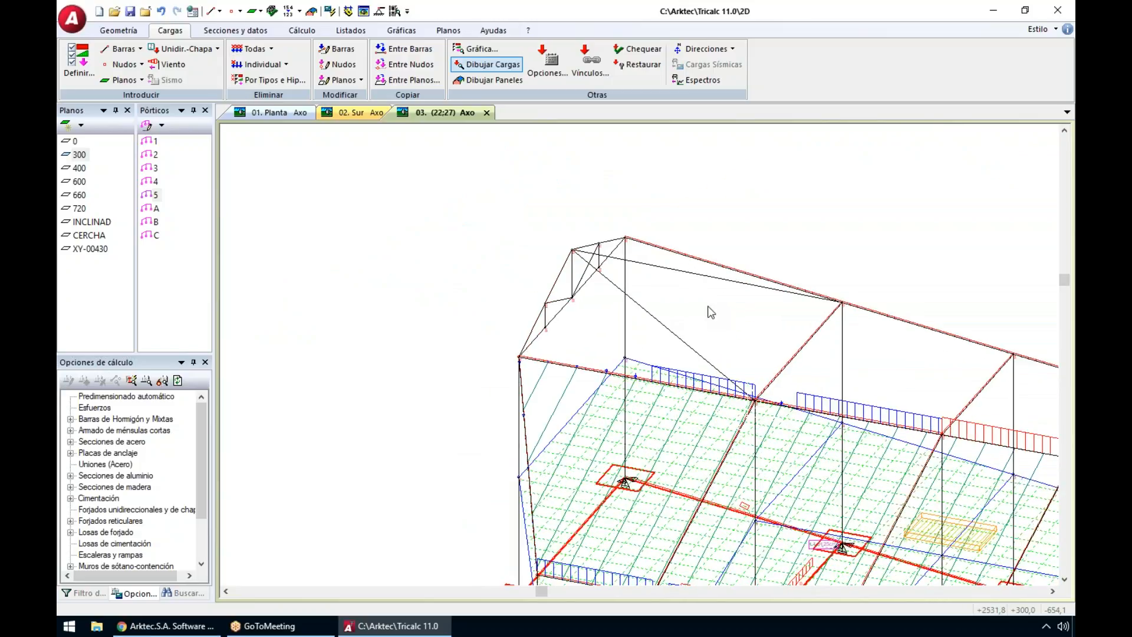
scroll(710, 312, up, 2)
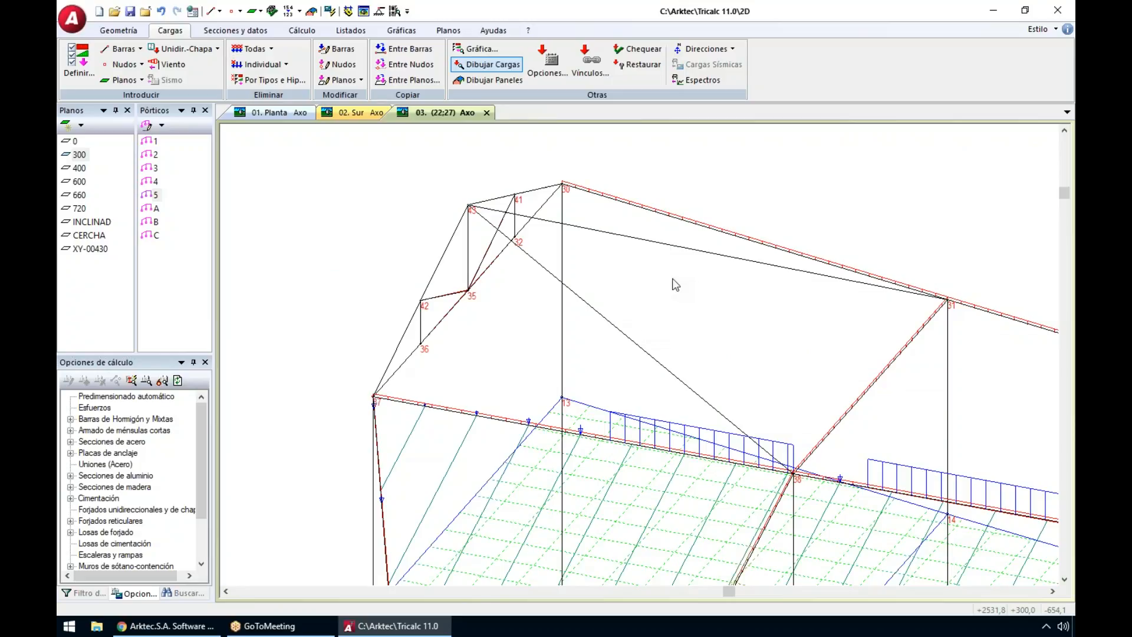
Step: Define a surface load on bars of 0,2 kN/m2 for 0 G and 1 for 1 Q1, with isostatic distribution and a load panel named CUB1
click(121, 48)
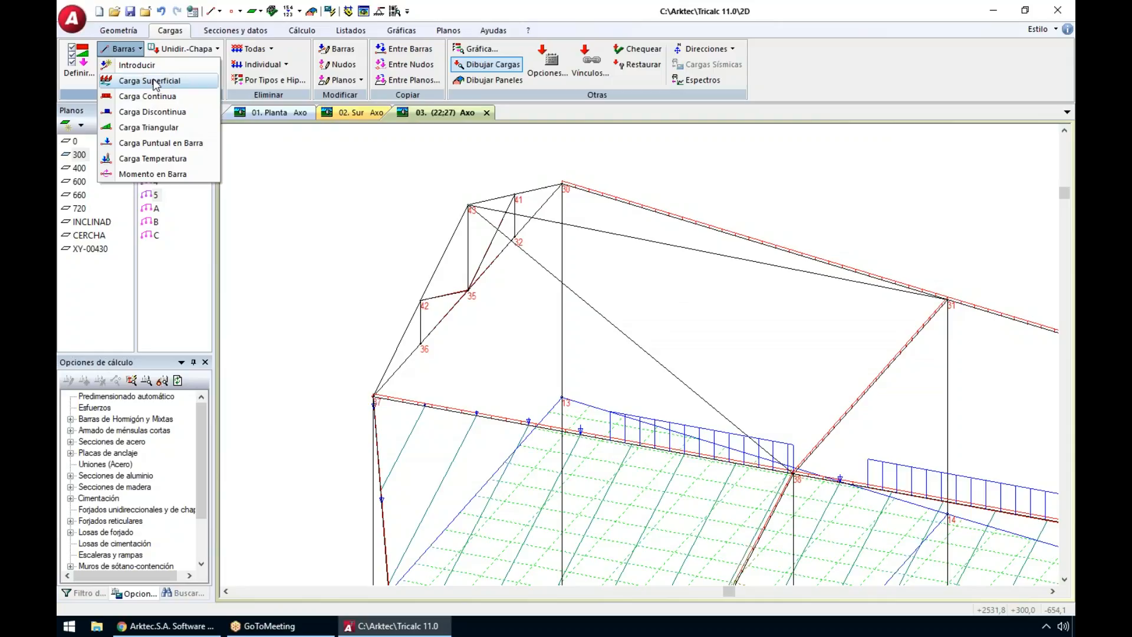
click(154, 82)
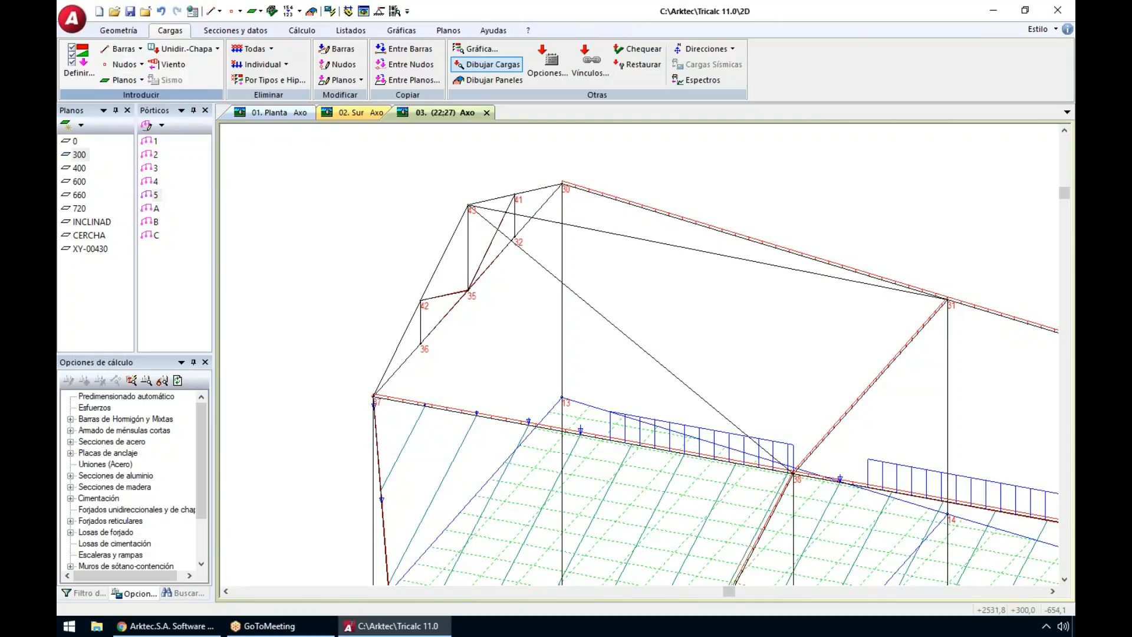
text(0,2)
key(Tab)
text(1)
key(Tab)
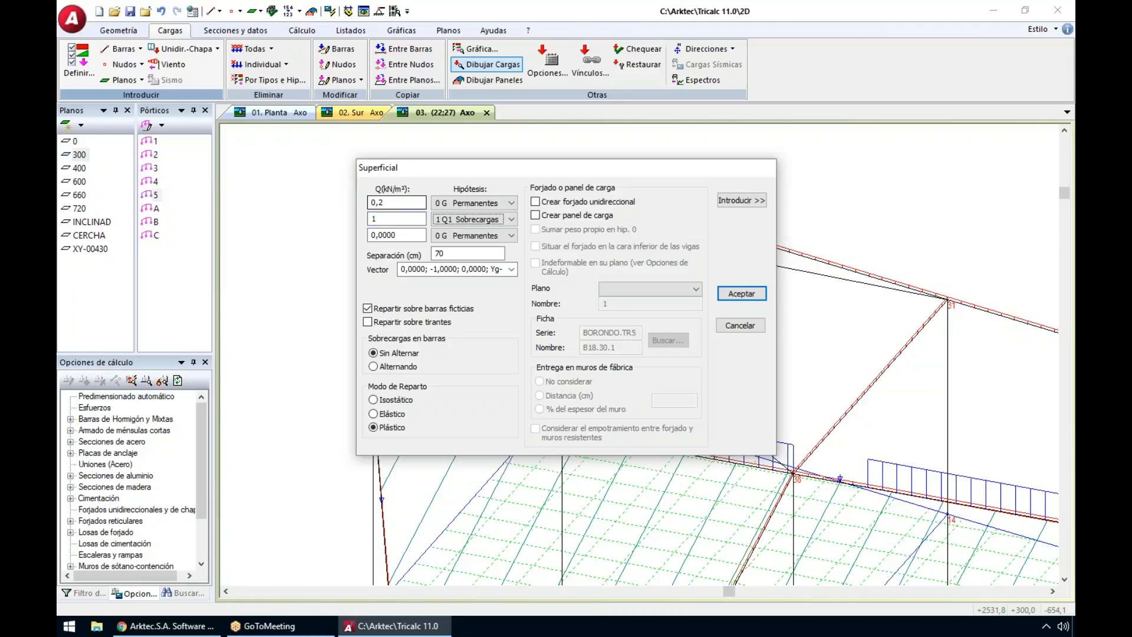
click(553, 216)
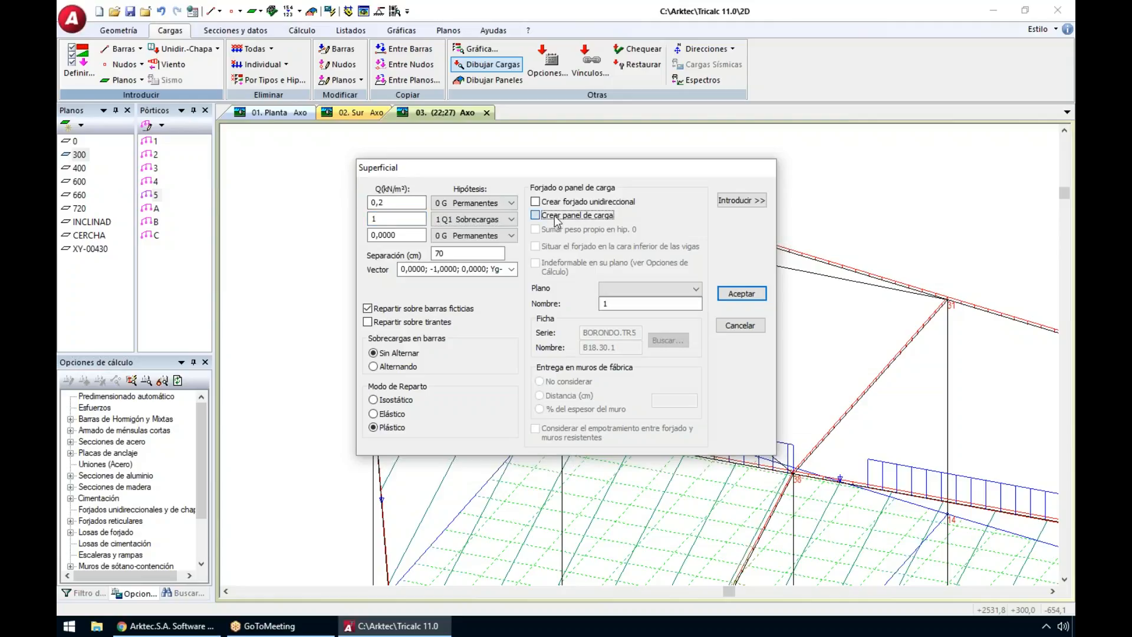
click(374, 399)
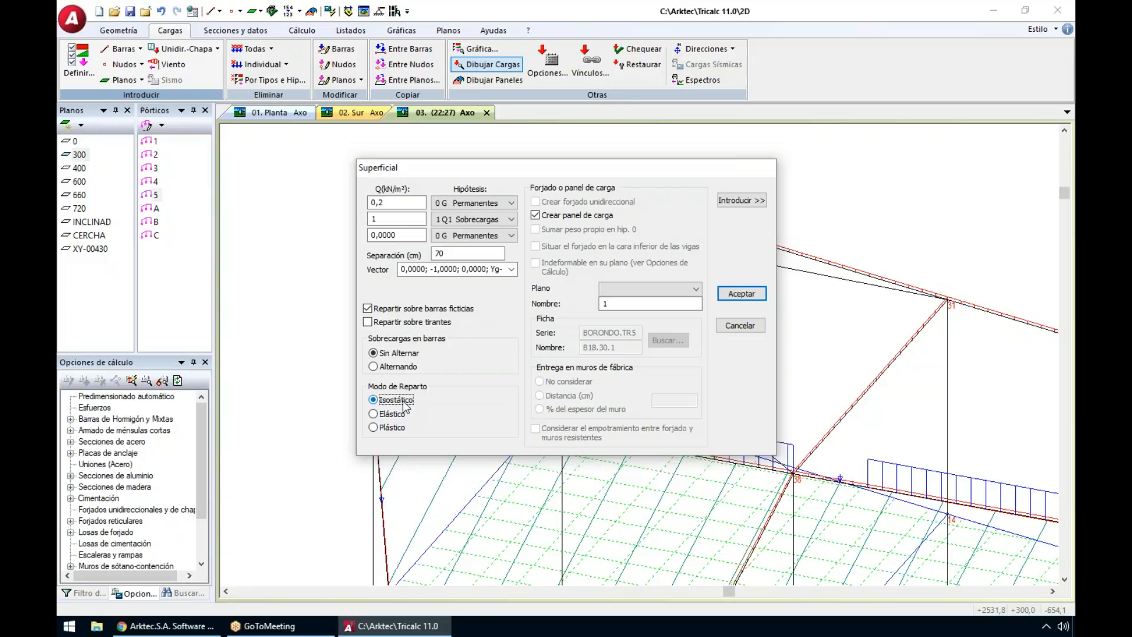
double_click(605, 303)
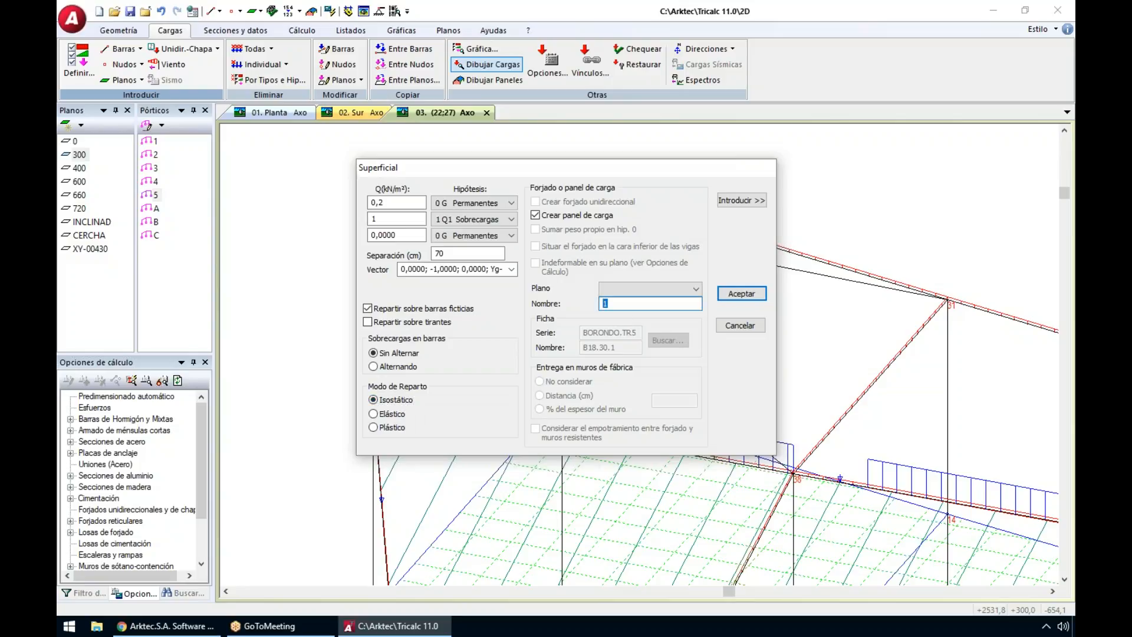
text(CUB1)
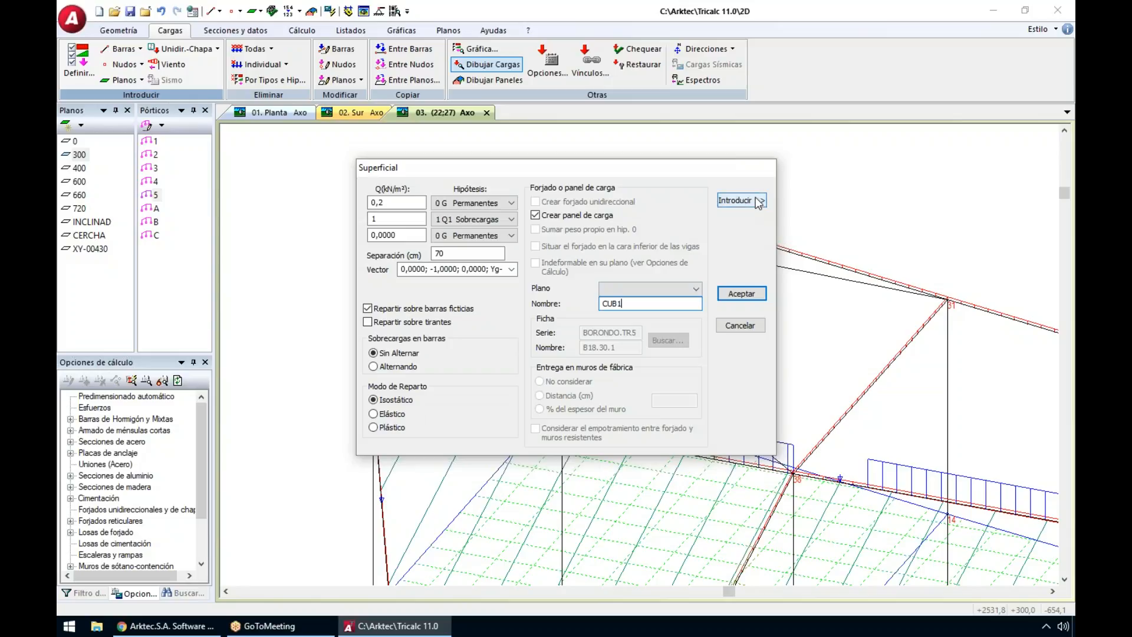
click(758, 201)
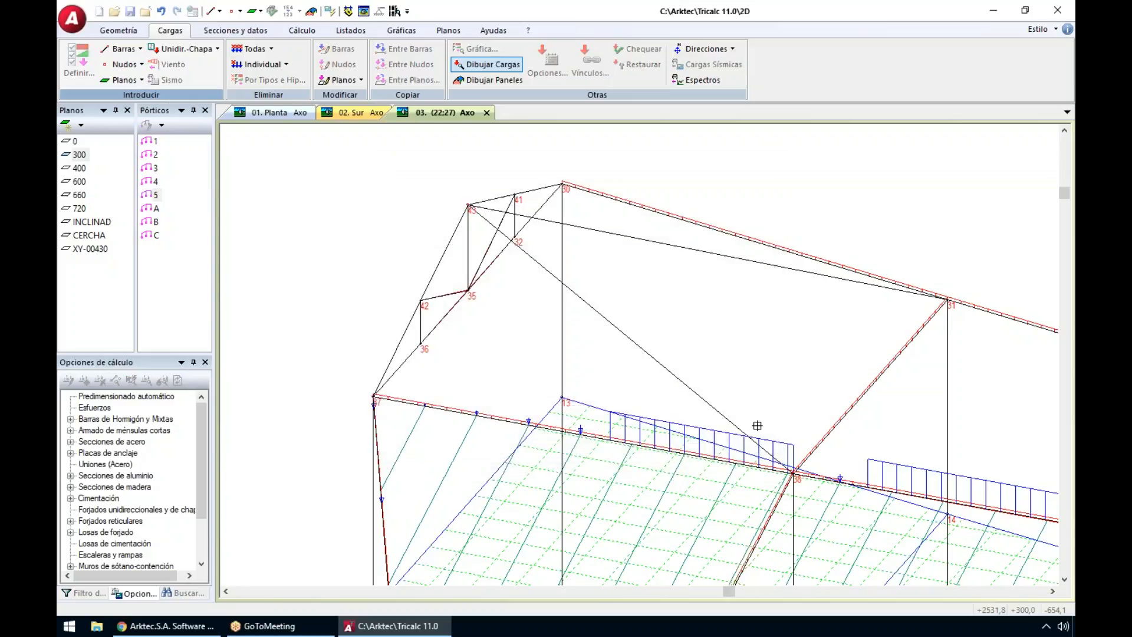
Step: Apply the surface load to the roof triangle between nodes 38, 31 and 43, with its direction from node 38 to node 31
click(792, 469)
click(948, 299)
click(467, 206)
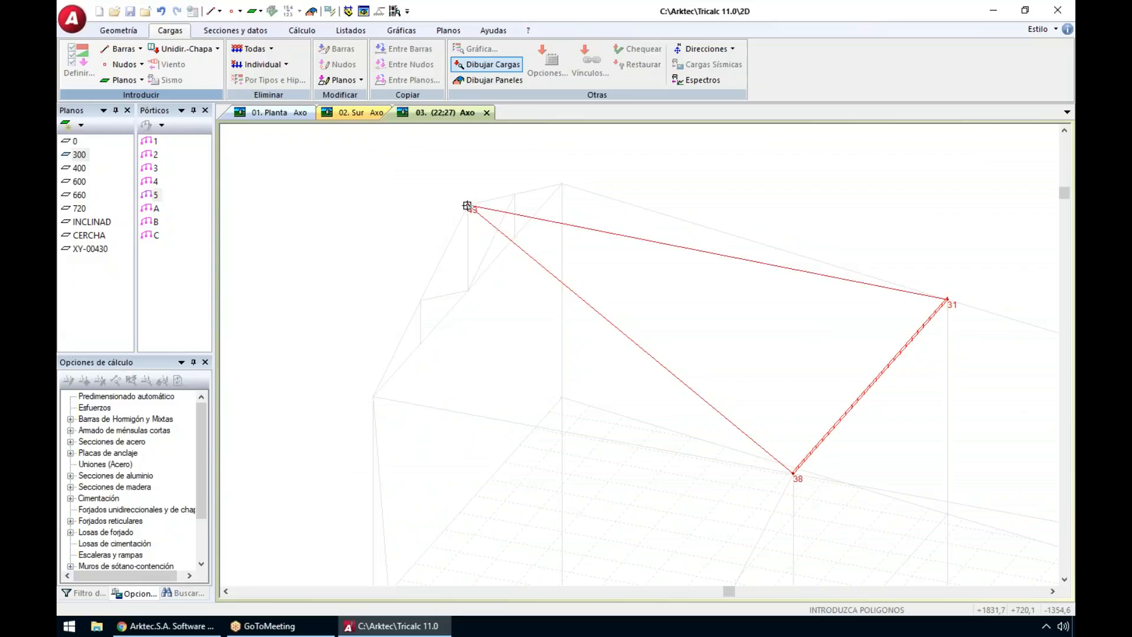
click(791, 472)
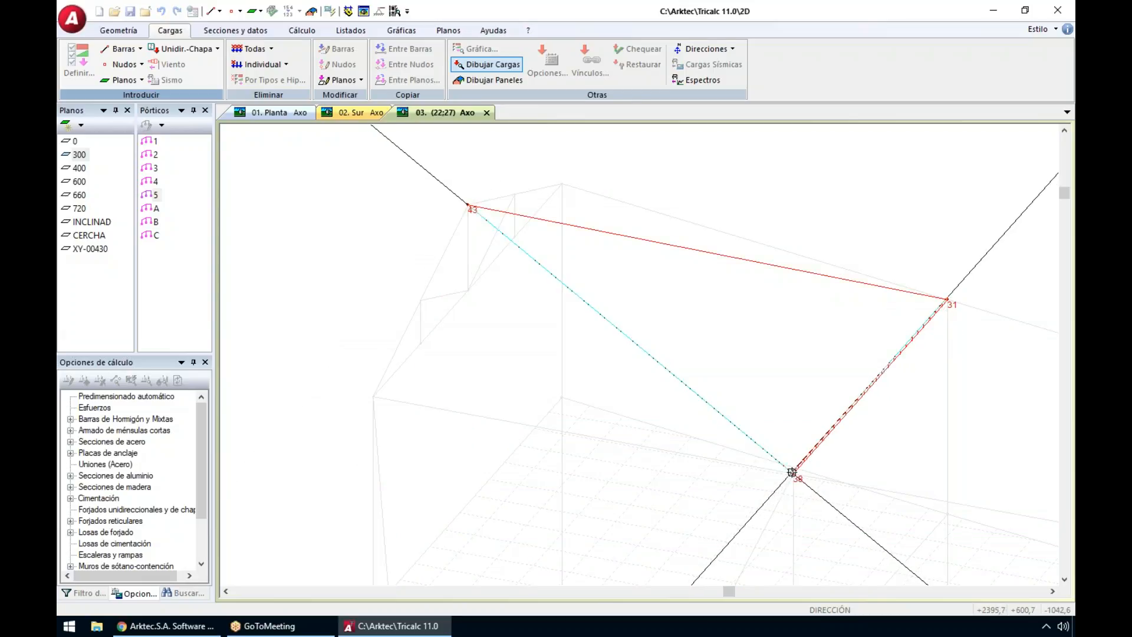
click(947, 299)
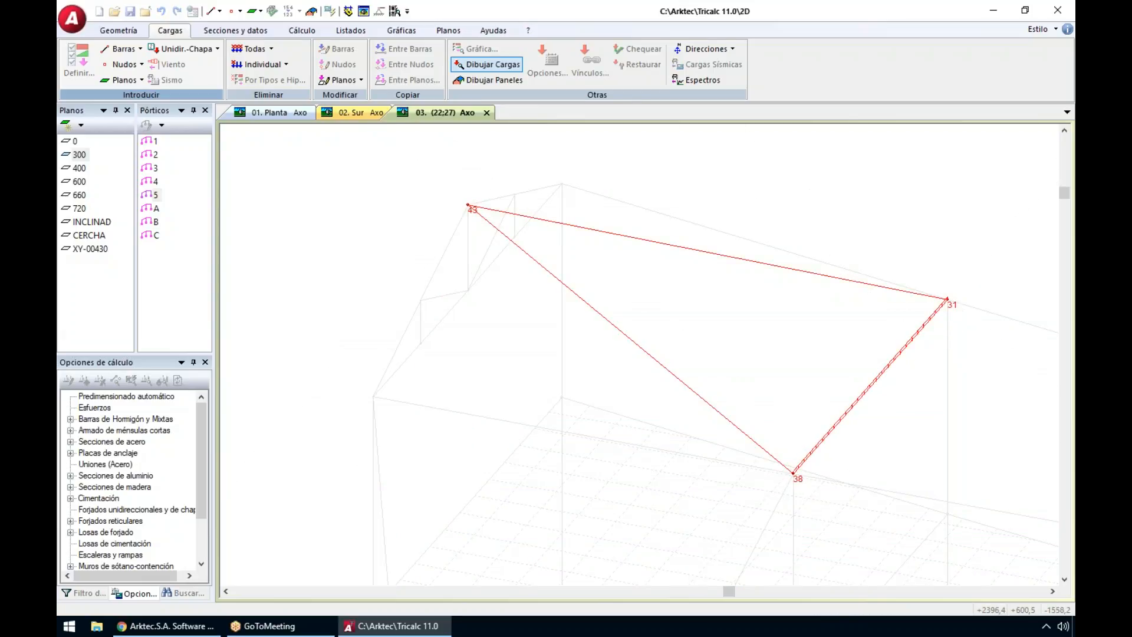
key(Return)
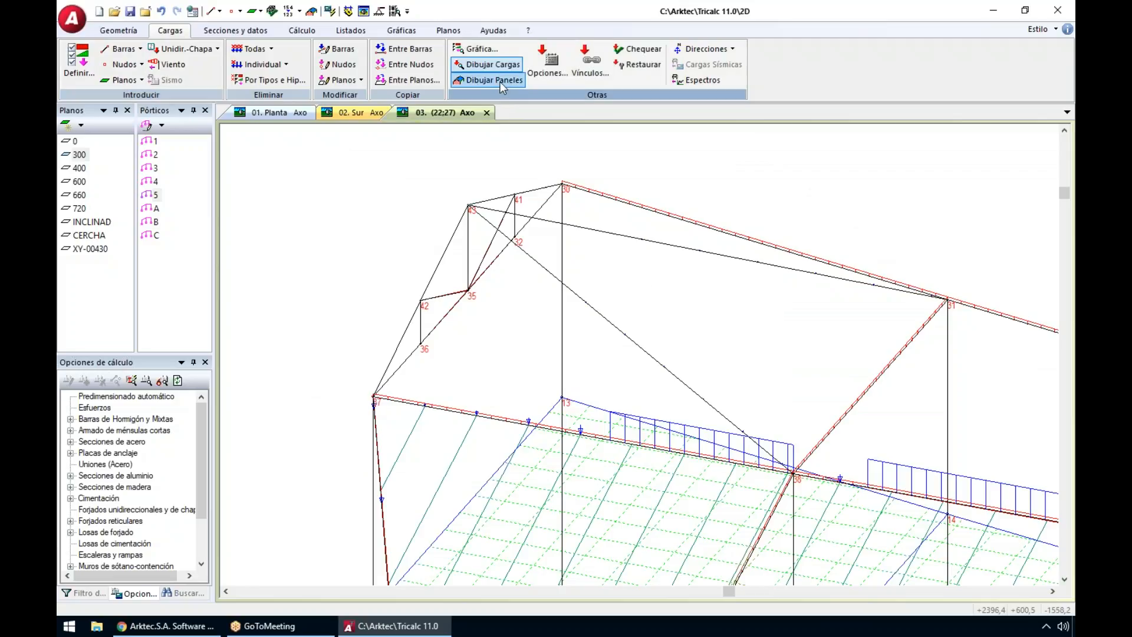
Step: Display the load panels and examine panel CUB1 and the whole structure from several angles
click(499, 81)
middle_drag(762, 332, 766, 349)
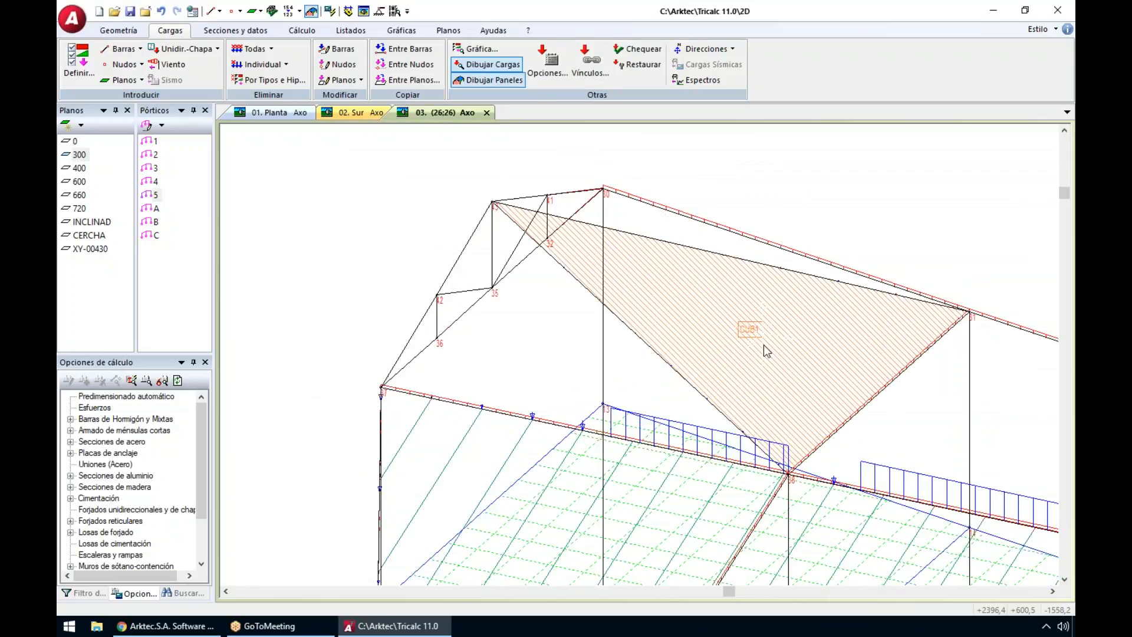
middle_click(798, 305)
middle_click(797, 305)
mouse_move(602, 256)
middle_down()
mouse_move(584, 260)
mouse_move(596, 264)
middle_up()
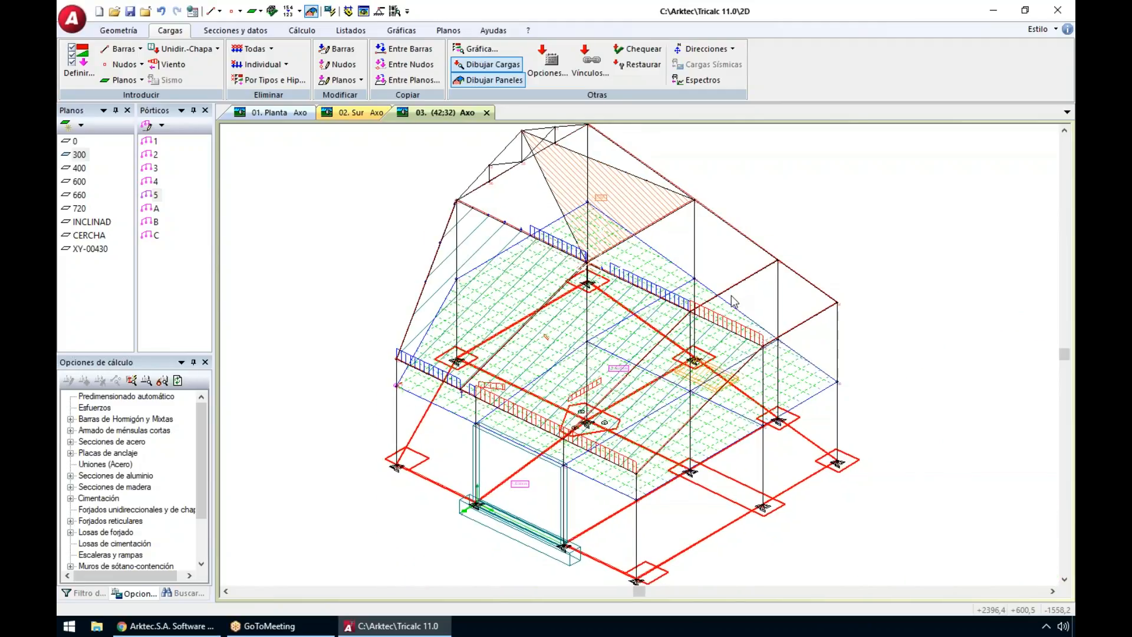
middle_drag(765, 412, 751, 536)
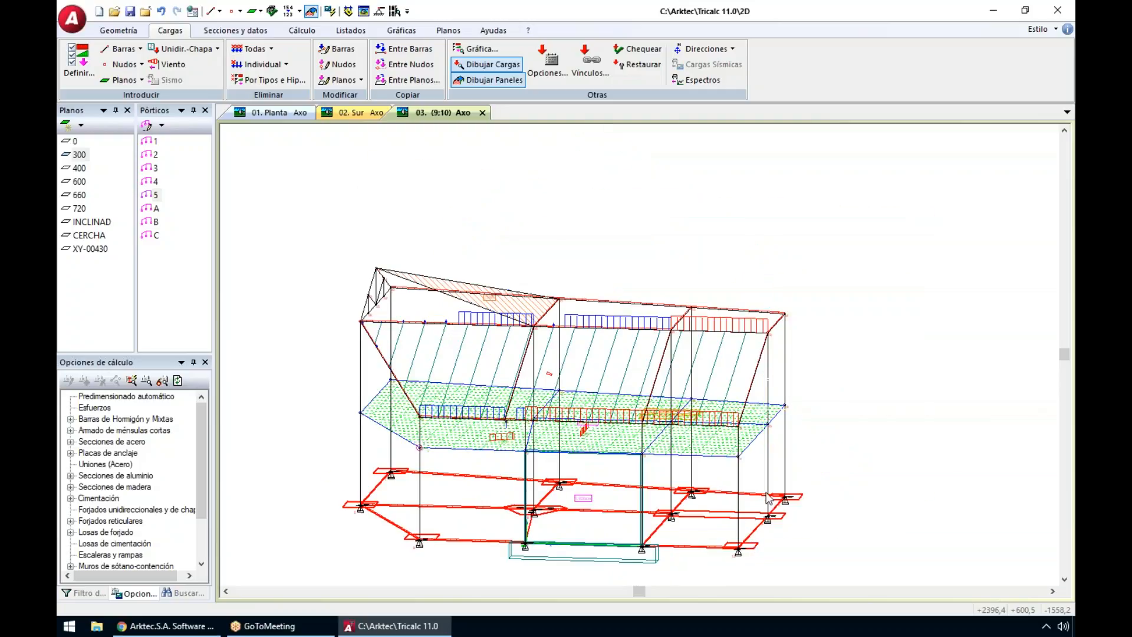
scroll(767, 498, up, 2)
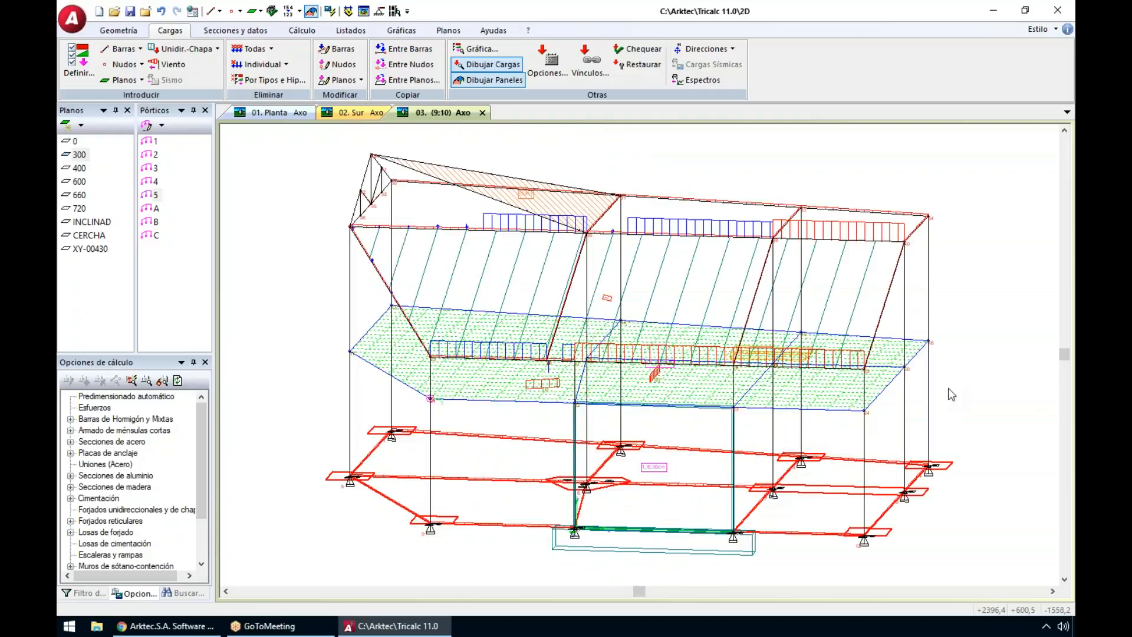
Step: Review the building codes in the preferences, trying México D.F., and keep España (EHE-08, NCSE y CTE) with EAE steel
click(70, 24)
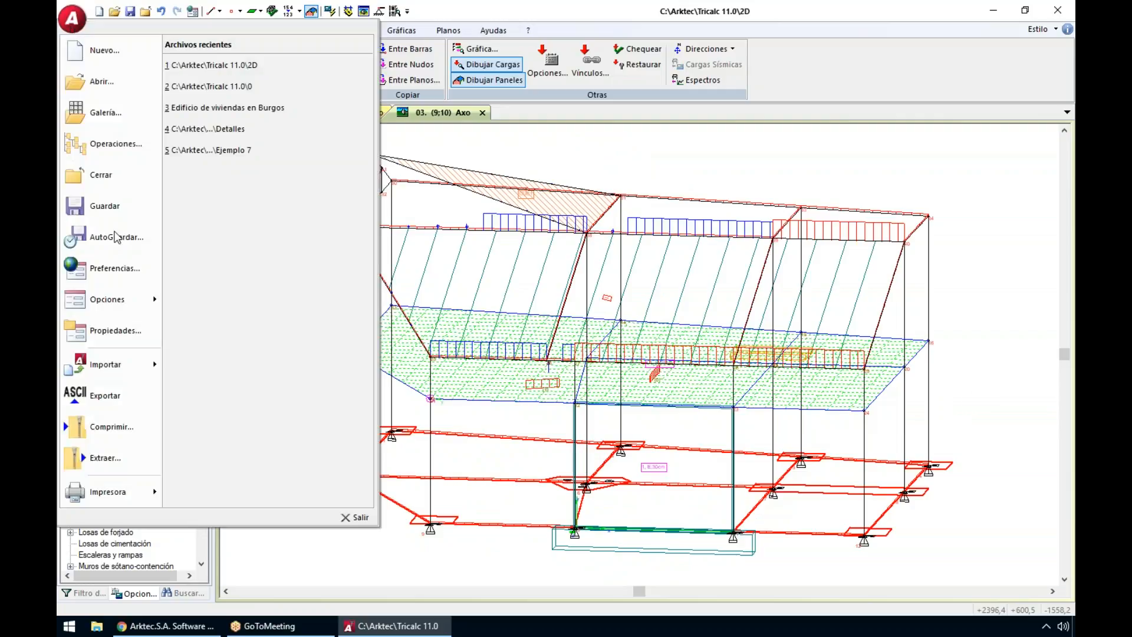
click(456, 102)
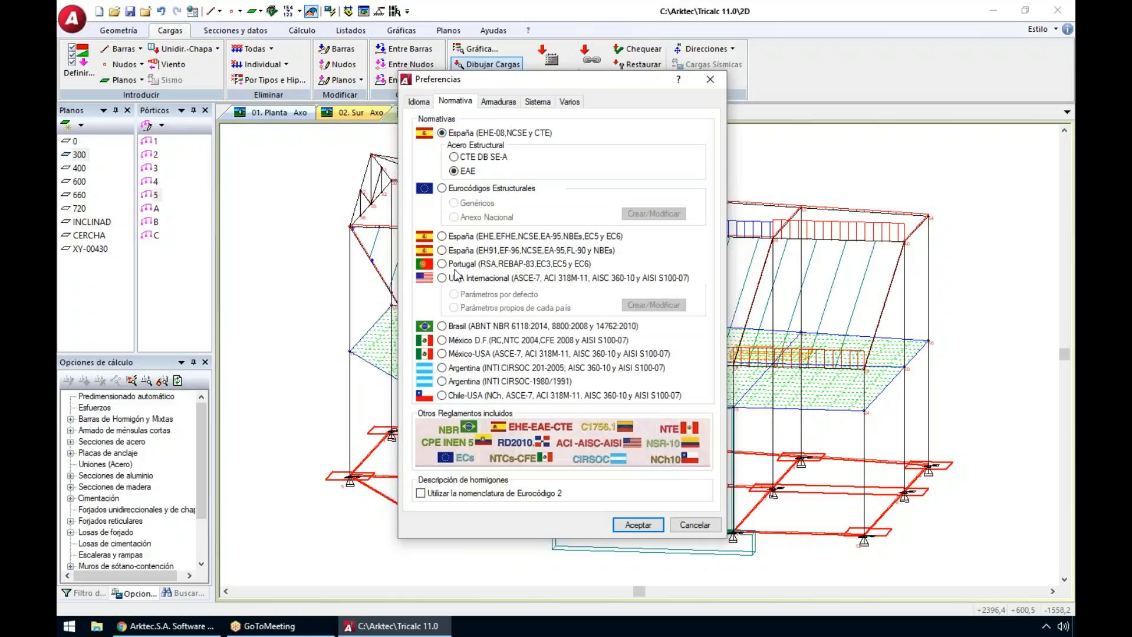
click(479, 279)
click(475, 188)
click(456, 341)
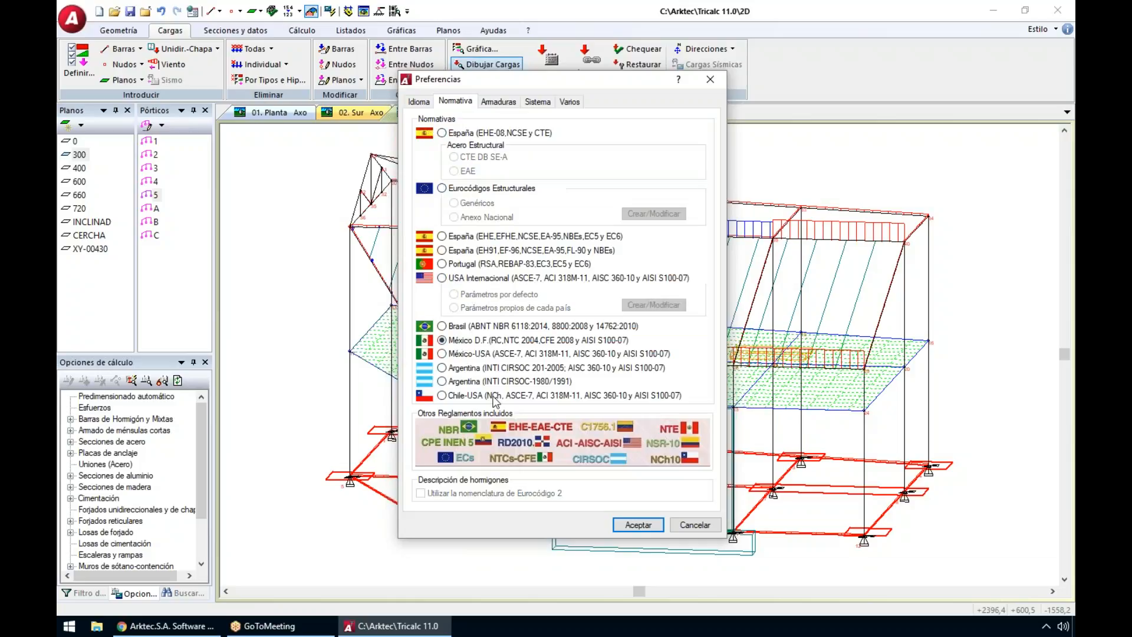
click(468, 134)
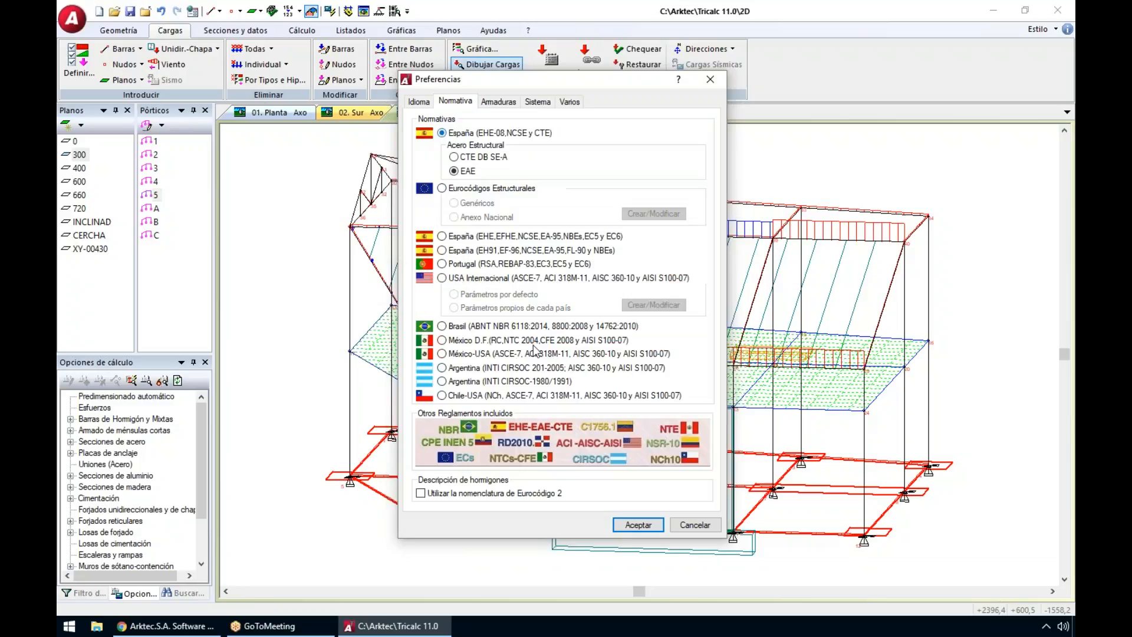
click(638, 525)
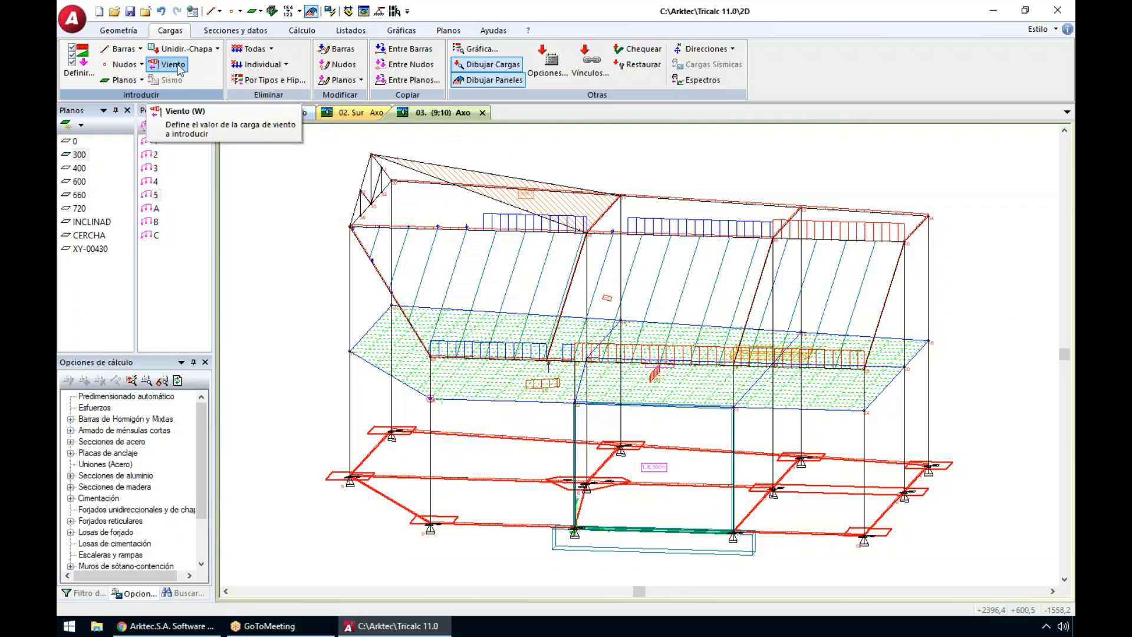
Step: Start a wind load in direction 3 (Xg-) only and consult the wind zone map for its exterior wind
key(shift+w)
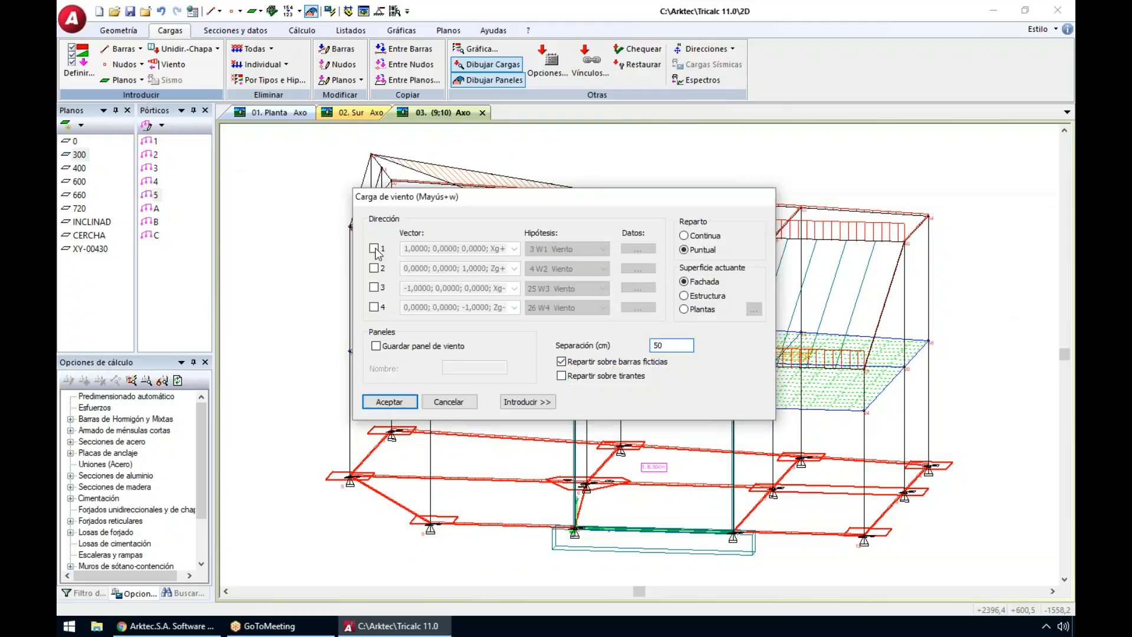
click(373, 250)
click(374, 287)
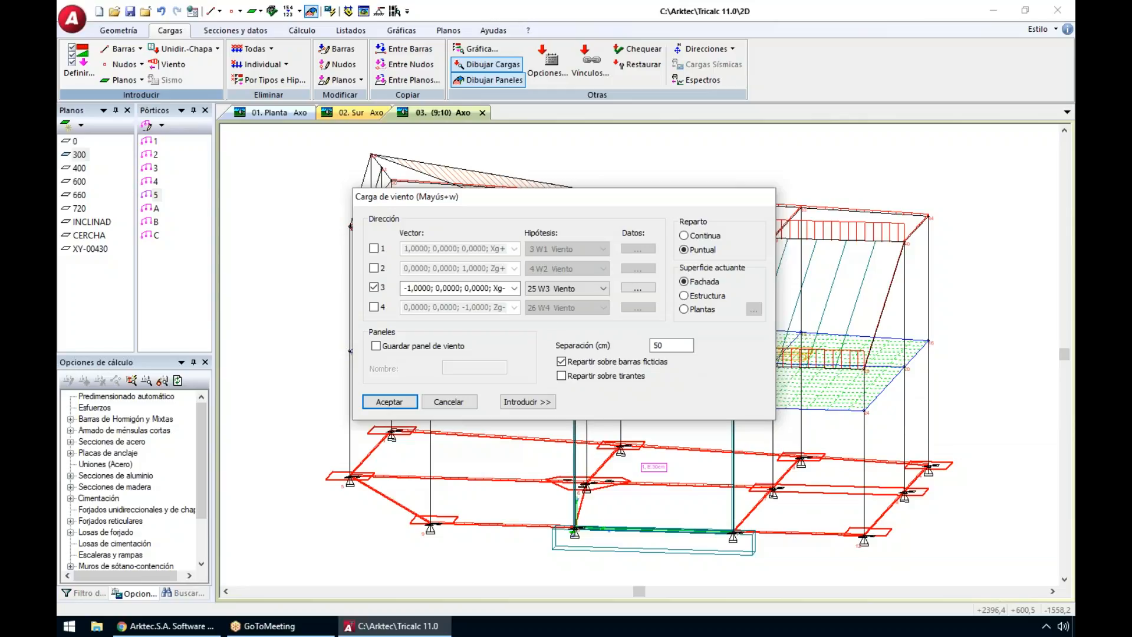
click(648, 288)
click(532, 260)
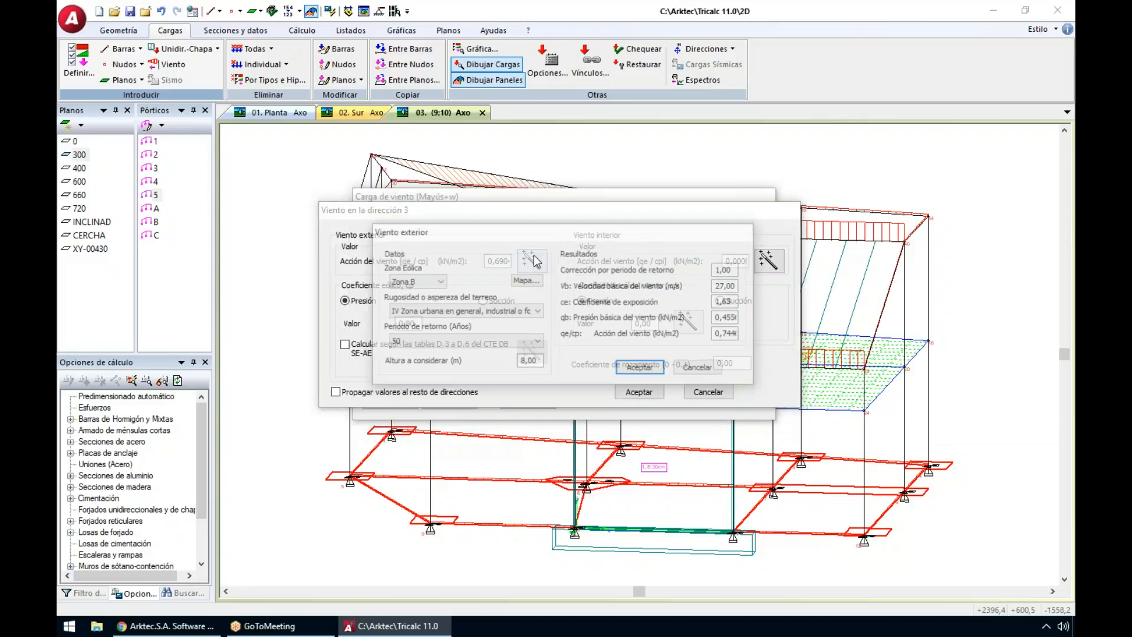
click(527, 283)
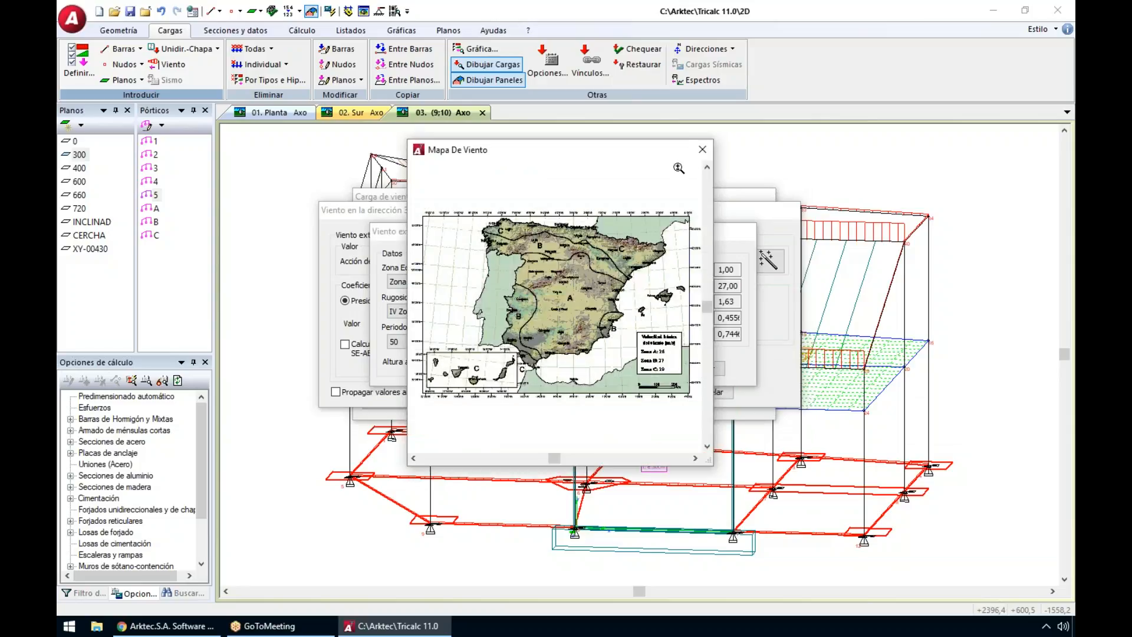
click(702, 149)
Step: Set the exterior wind to Zona A with terrain roughness IV, Zona urbana en general, industrial o forestal
click(424, 281)
click(413, 290)
click(439, 312)
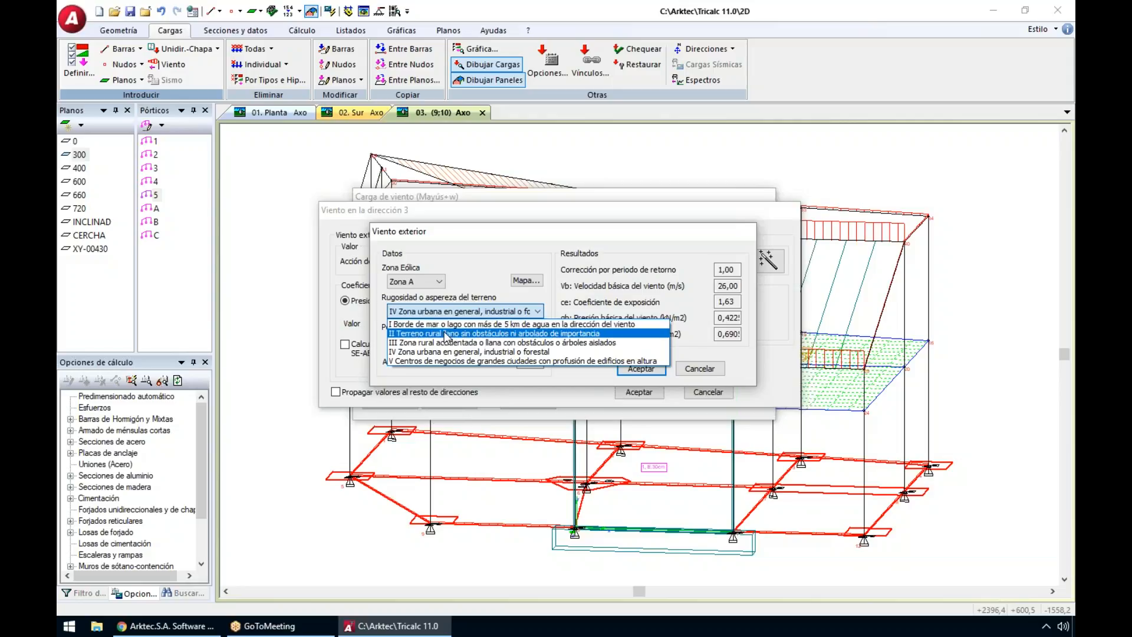
click(507, 351)
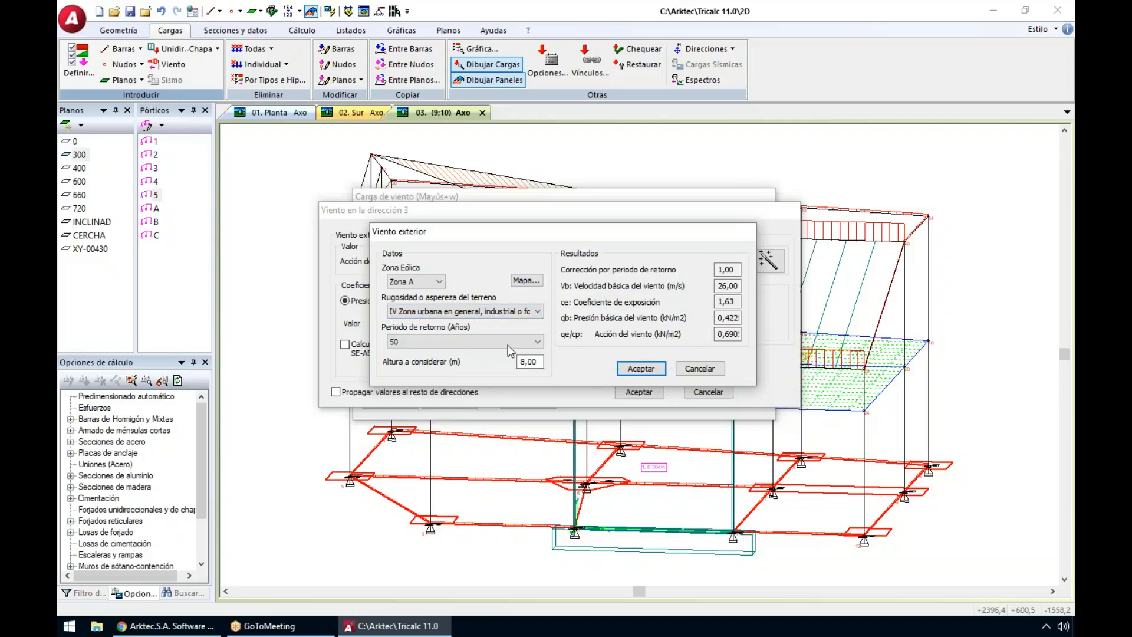
click(641, 369)
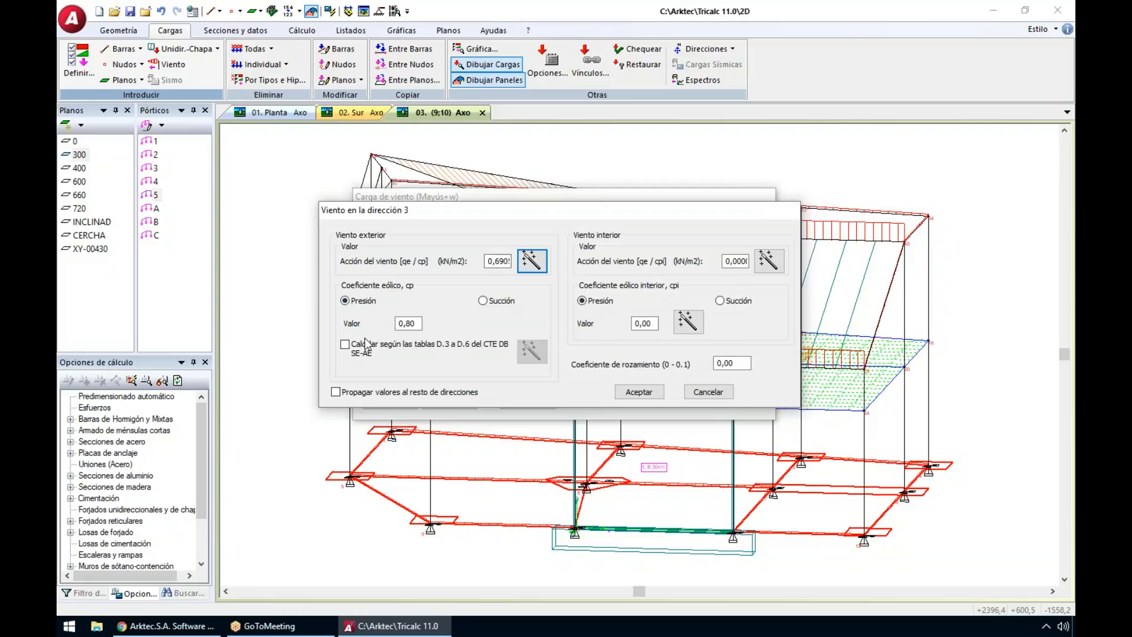
Step: Calculate the exterior wind coefficient from tables D.3 to D.6 of the CTE DB SE-AE, reviewing the roof zone diagrams, and accept the direction 3 data
click(347, 344)
click(523, 360)
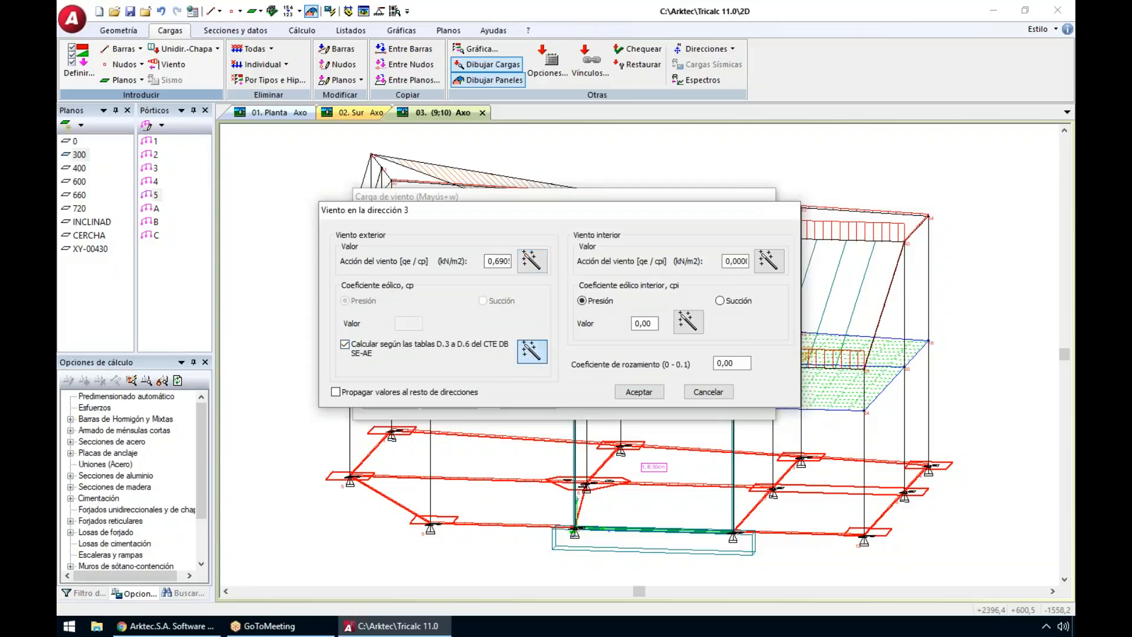
click(579, 294)
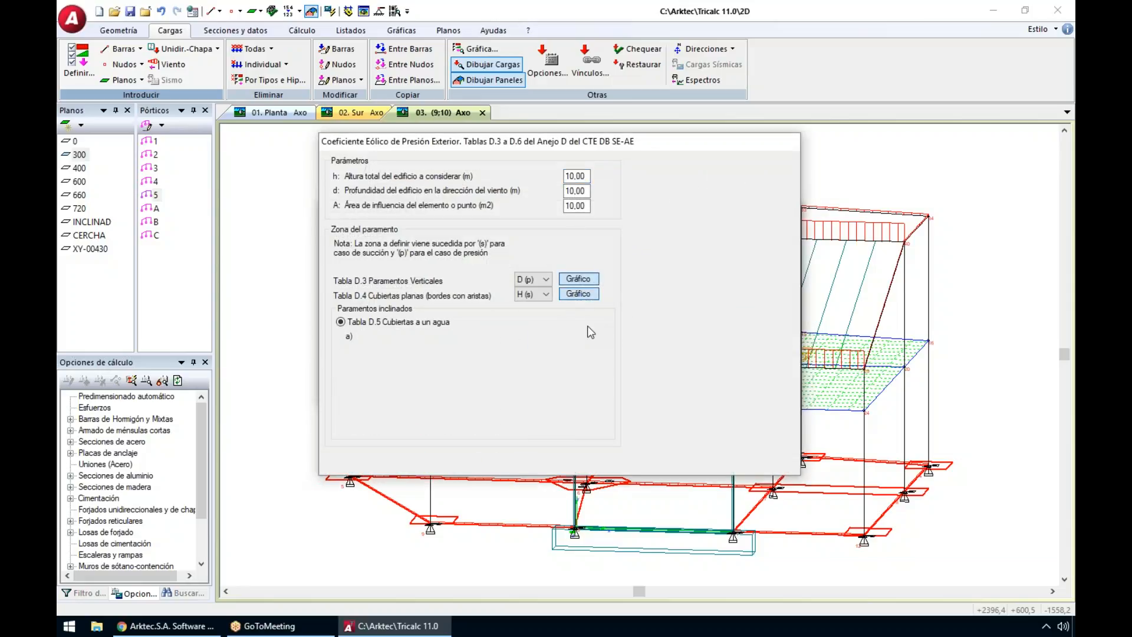
click(588, 336)
click(588, 350)
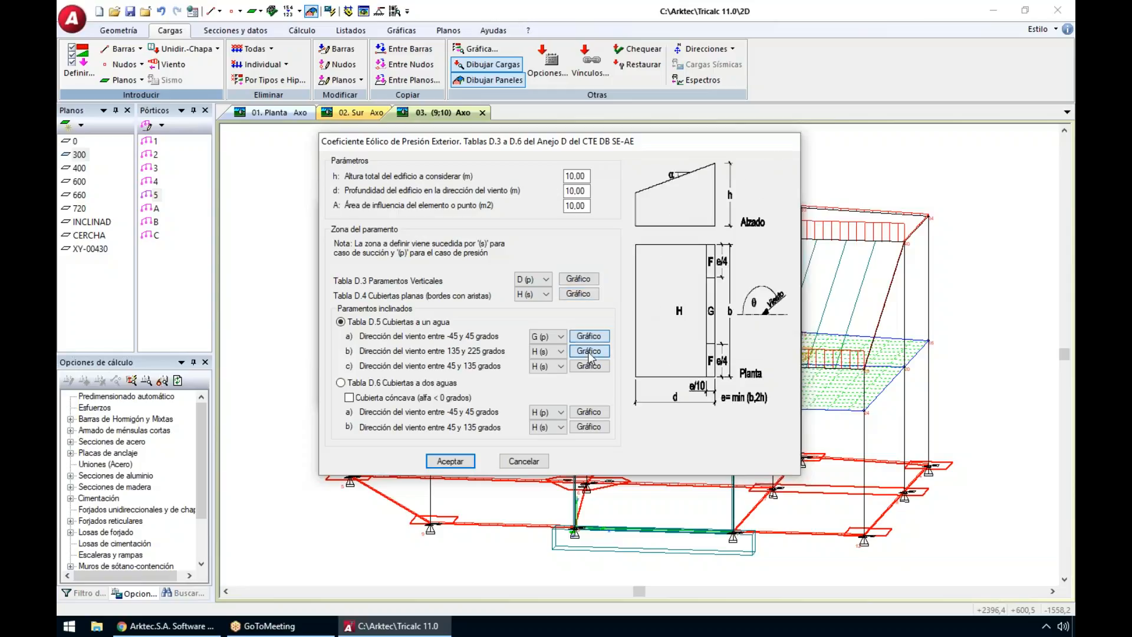
click(449, 460)
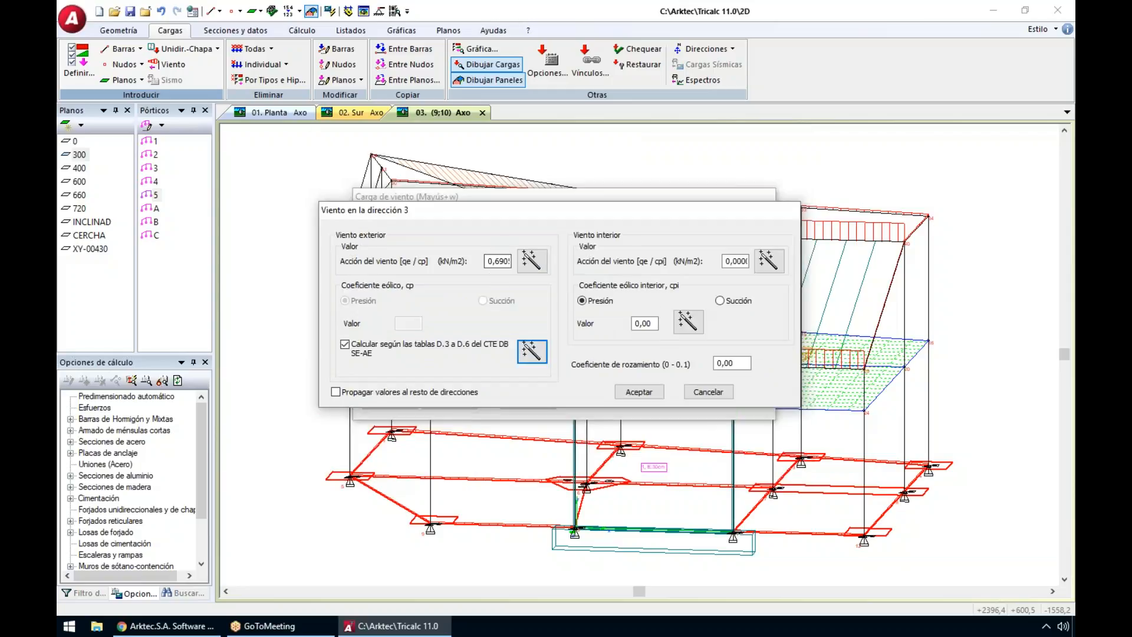
click(640, 392)
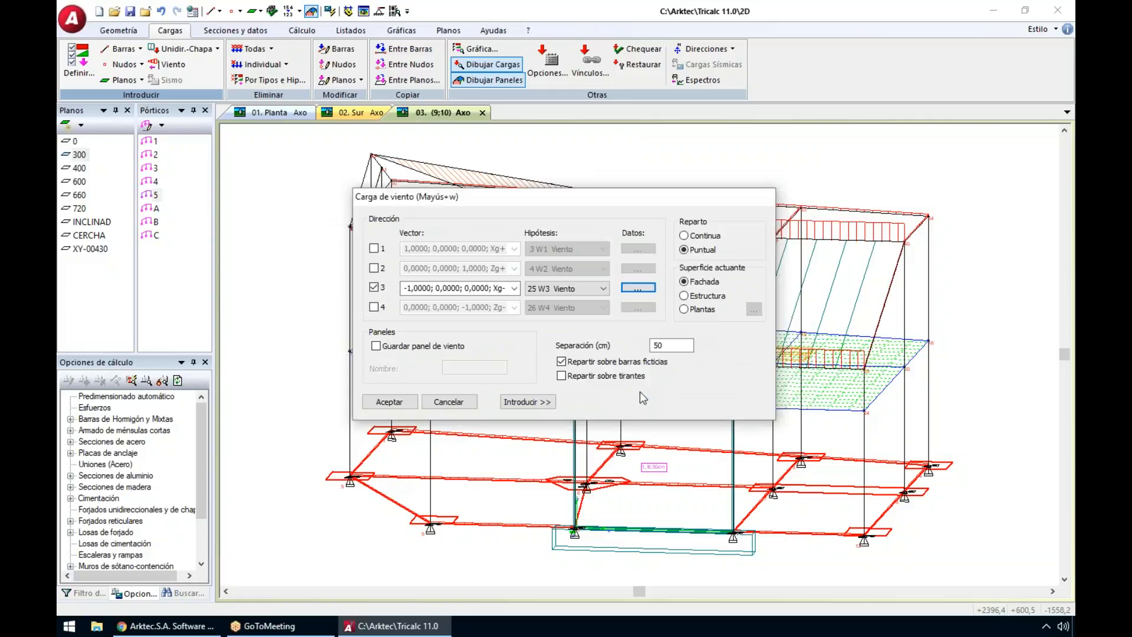
Step: Save the wind panel under the name ESTE, use Puntual distribution, and start placing the wind load
click(416, 345)
click(489, 366)
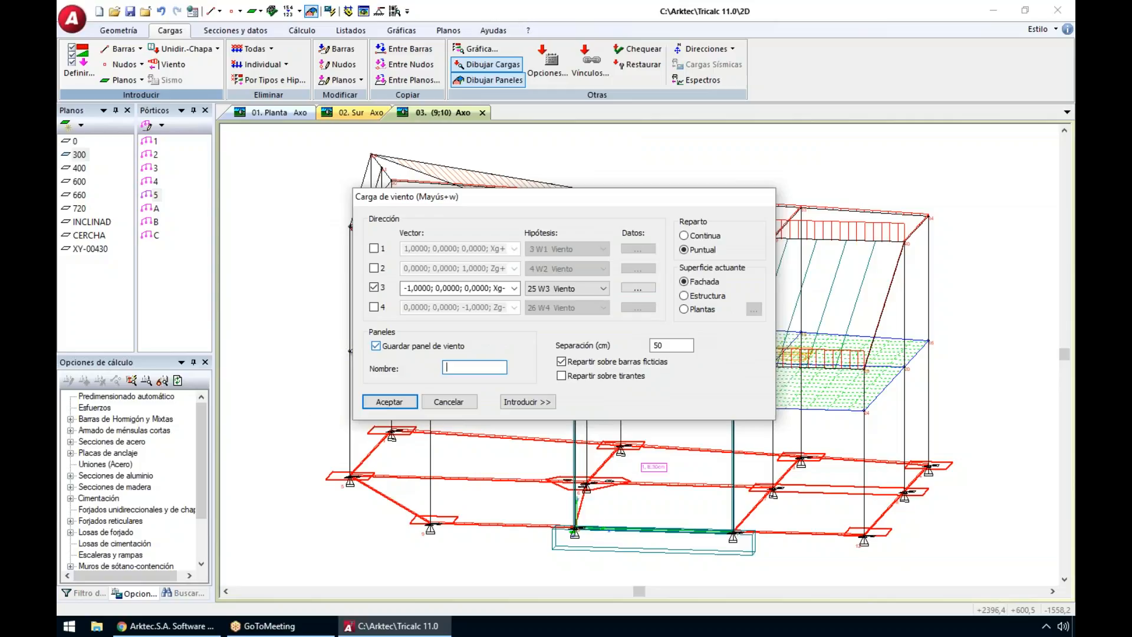
text(ESTE)
click(698, 238)
click(696, 253)
click(523, 406)
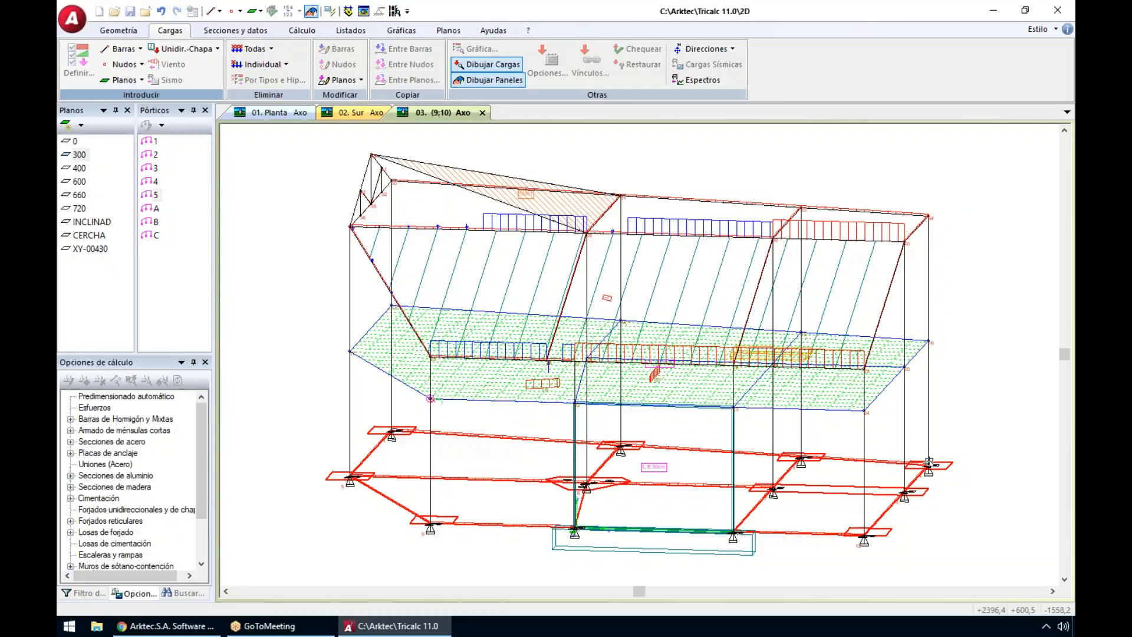
Step: Apply the wind load to the end façade's vertical plane, outlining it through the support, slab and roof nodes, and check the panel from other angles
click(928, 463)
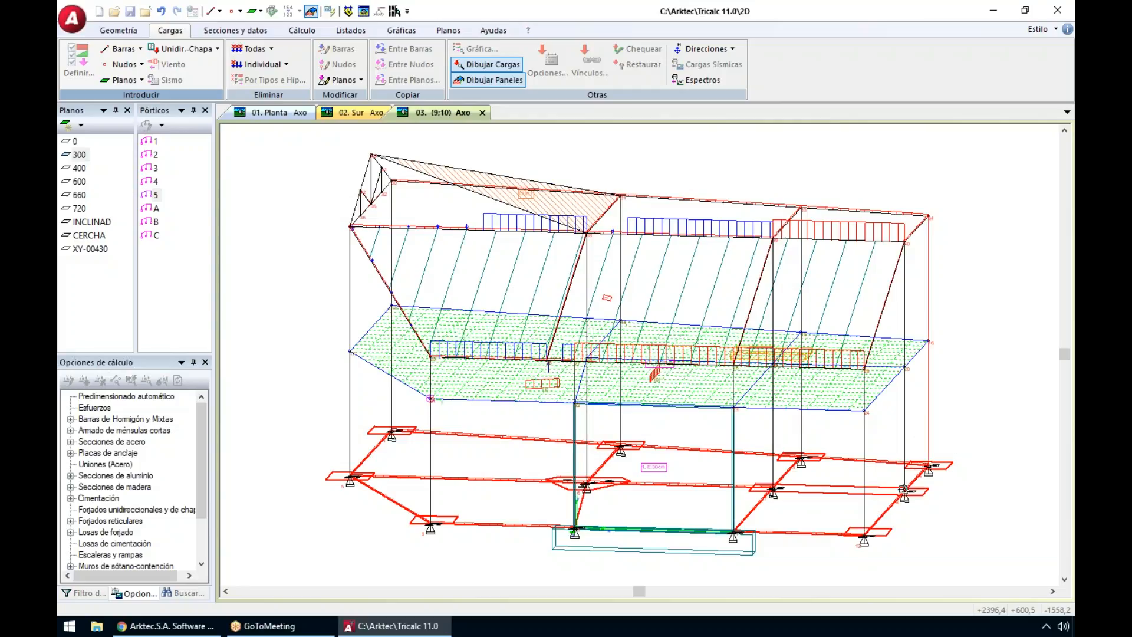
click(904, 491)
click(863, 411)
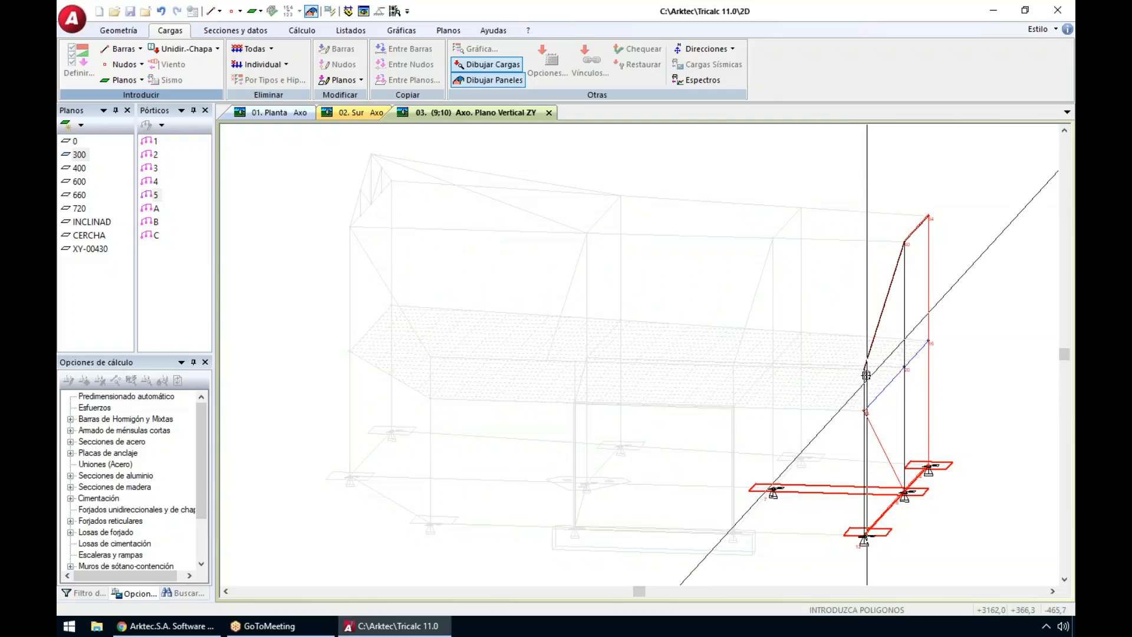
click(904, 243)
right_click(929, 216)
click(905, 241)
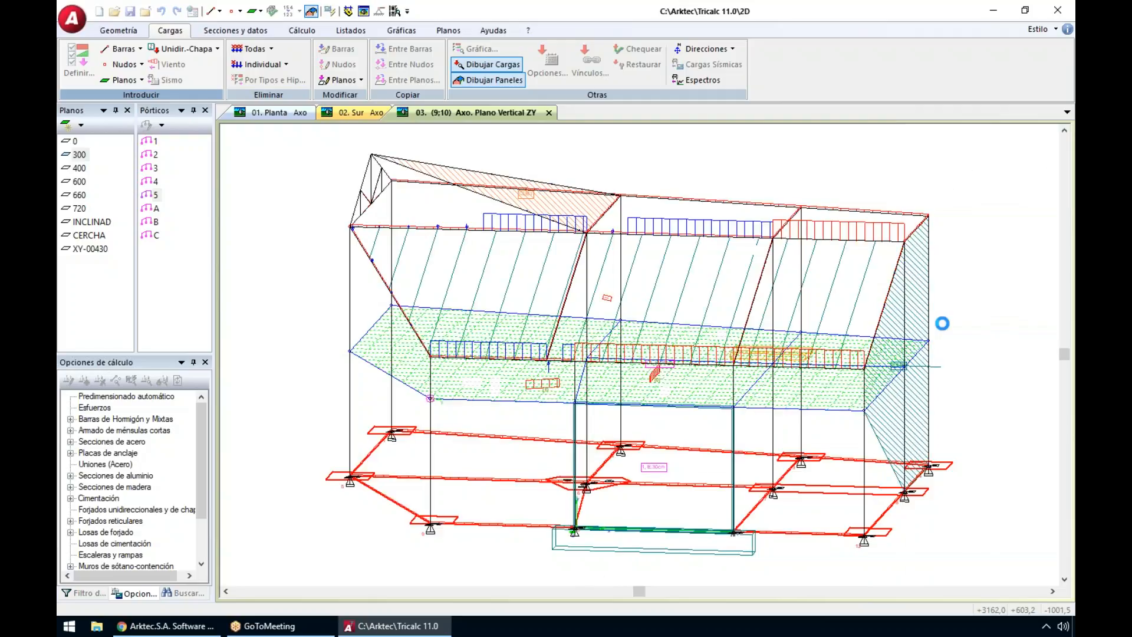
shift+middle_drag(864, 352, 841, 377)
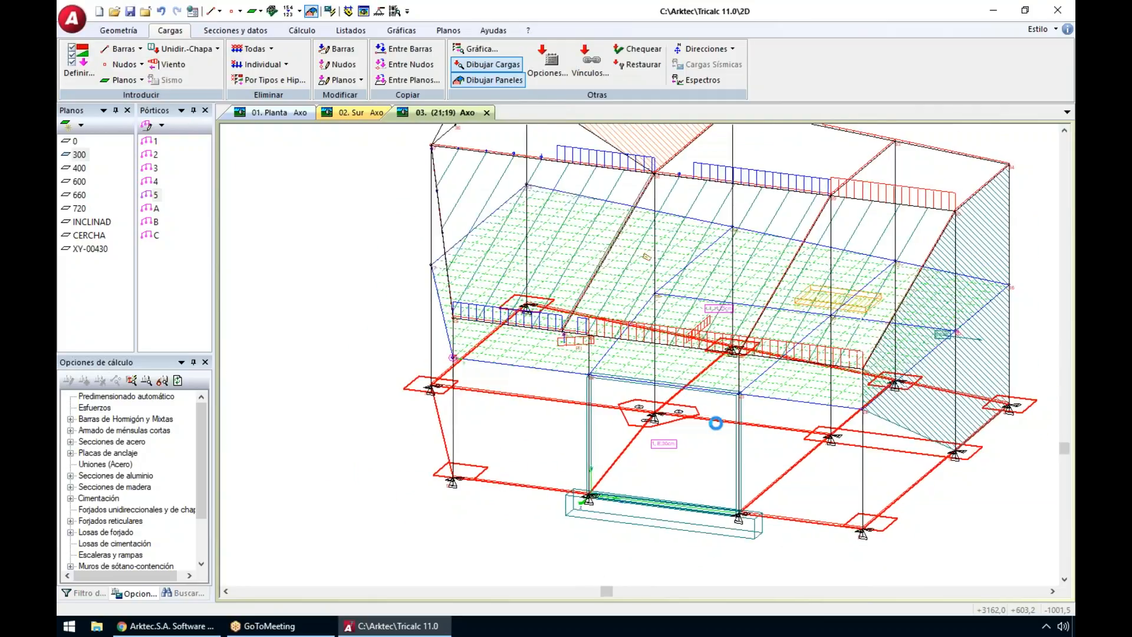
shift+middle_drag(729, 424, 731, 422)
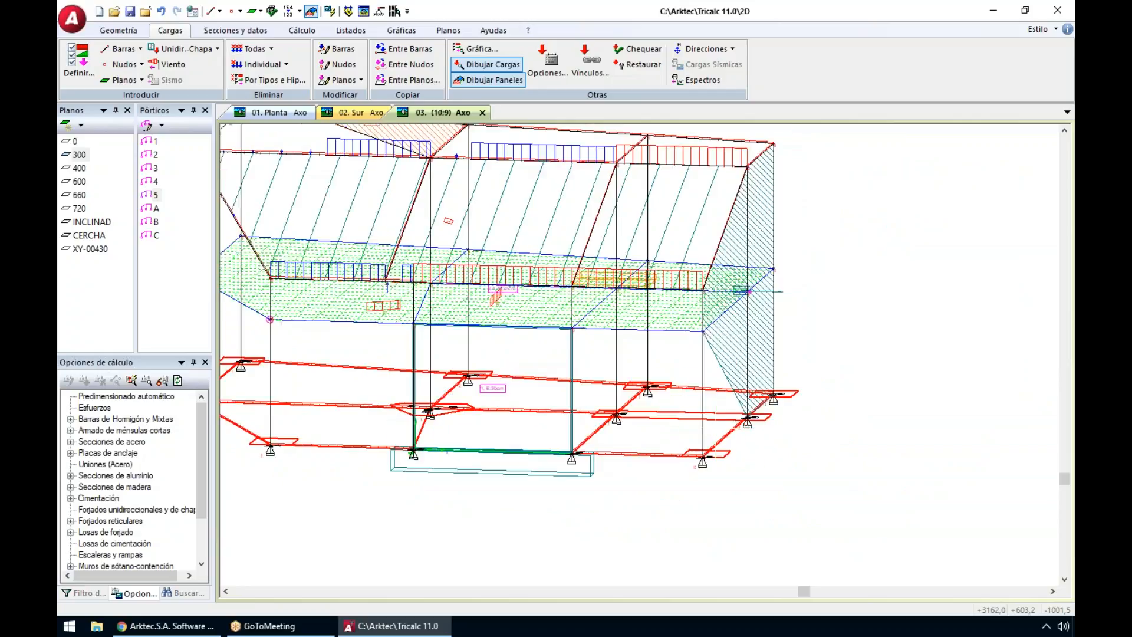
mouse_move(776, 230)
key(Home)
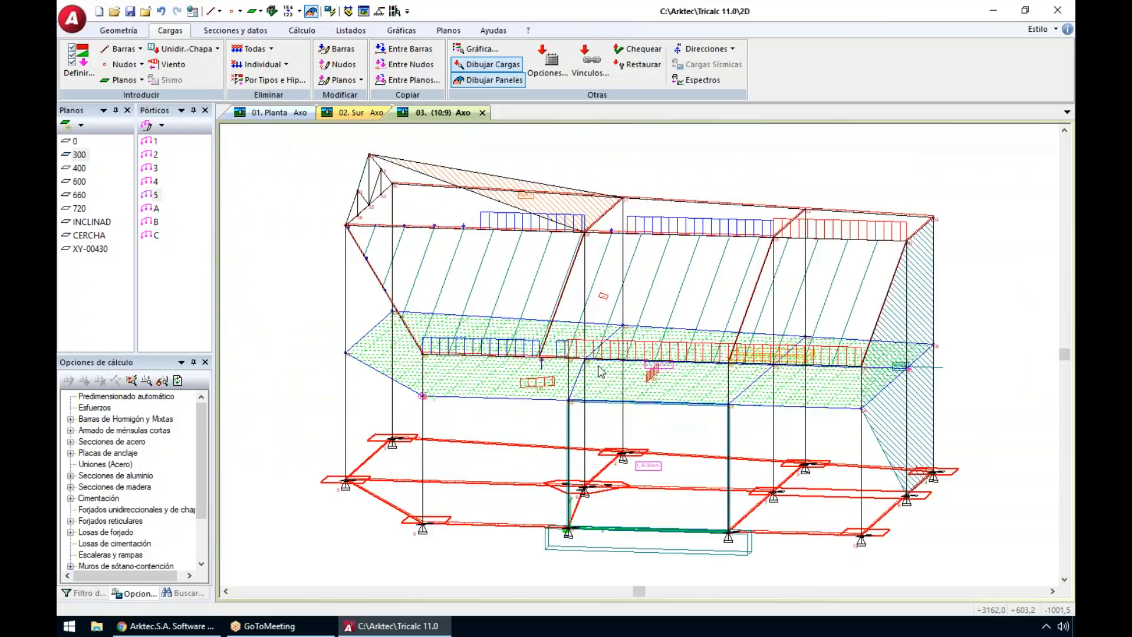
Step: Change the wind load's acting surface to Plantas, review its ground level and parapet height settings, and accept the wind definition
click(173, 66)
click(684, 309)
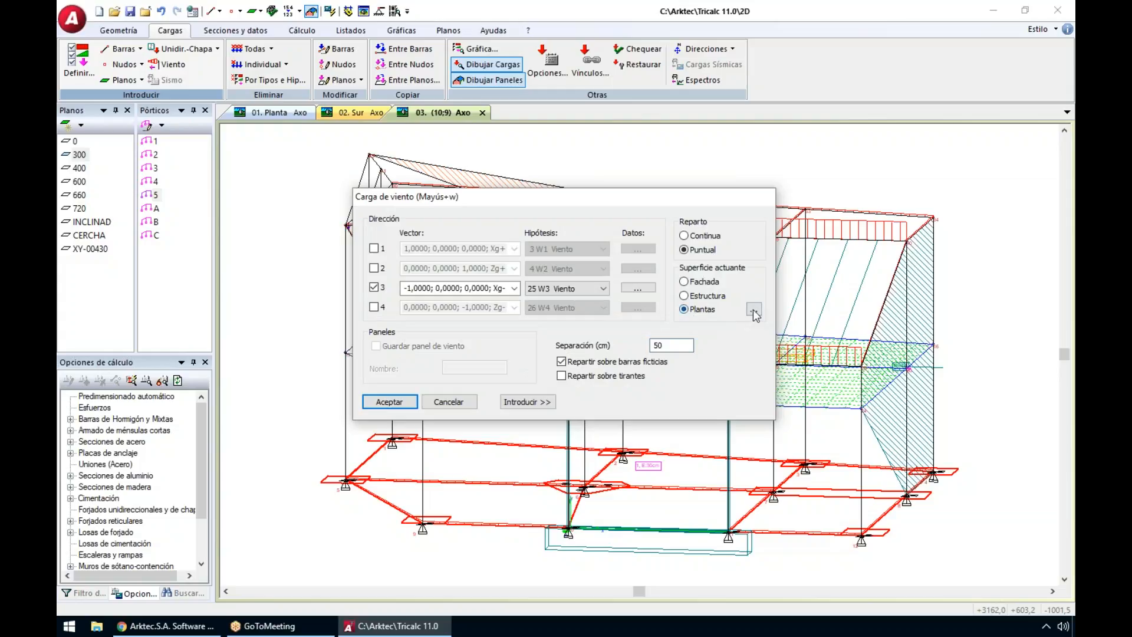
click(754, 309)
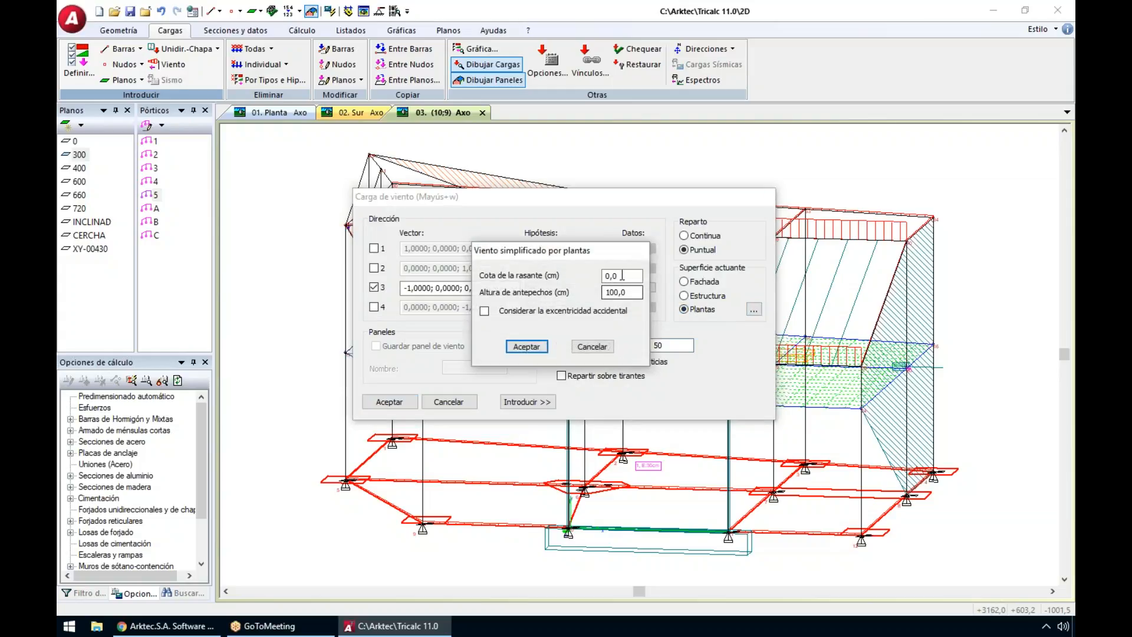
double_click(635, 276)
click(635, 292)
drag(595, 290, 575, 288)
key(Return)
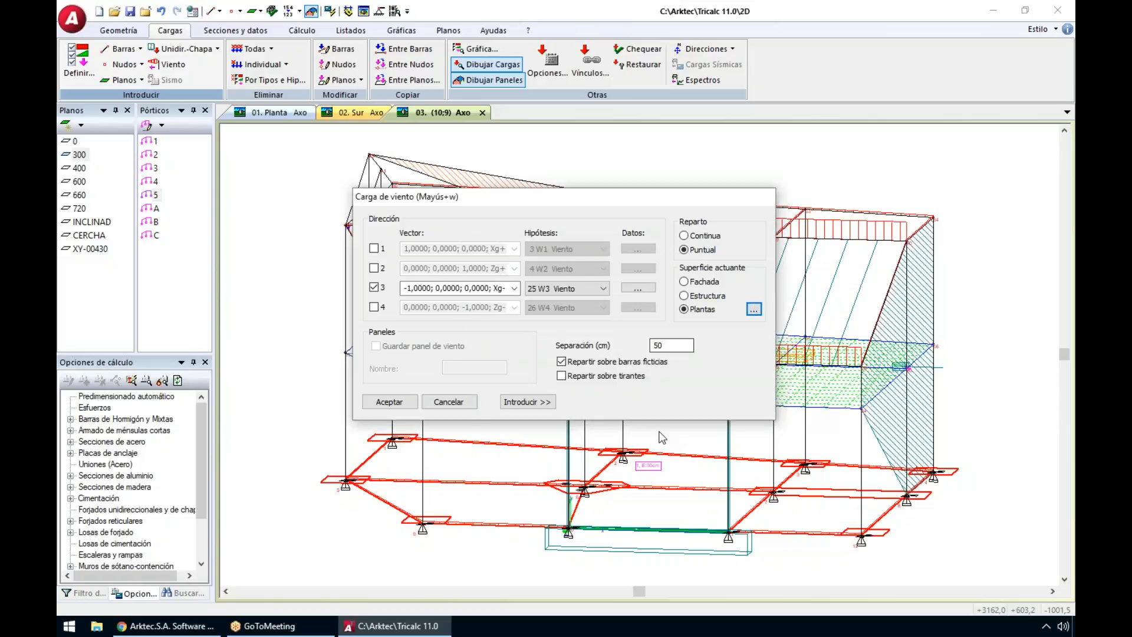
key(Return)
Step: Start a terrain load on planes for the basement wall and set the ground level to 250 cm
middle_drag(625, 466, 554, 468)
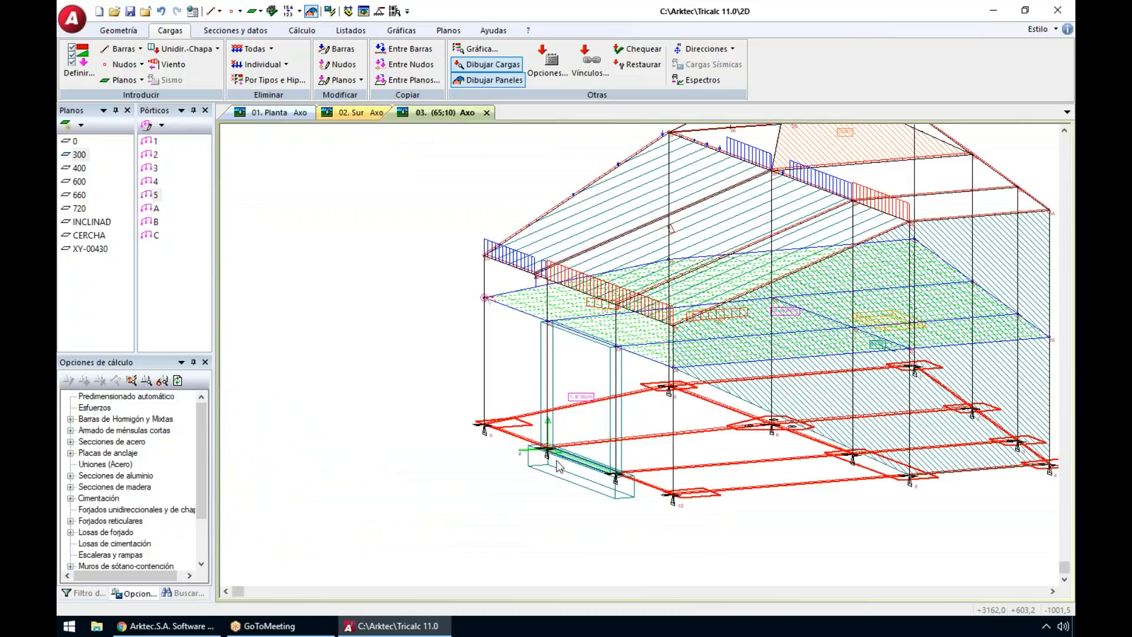
scroll(557, 462, up, 1)
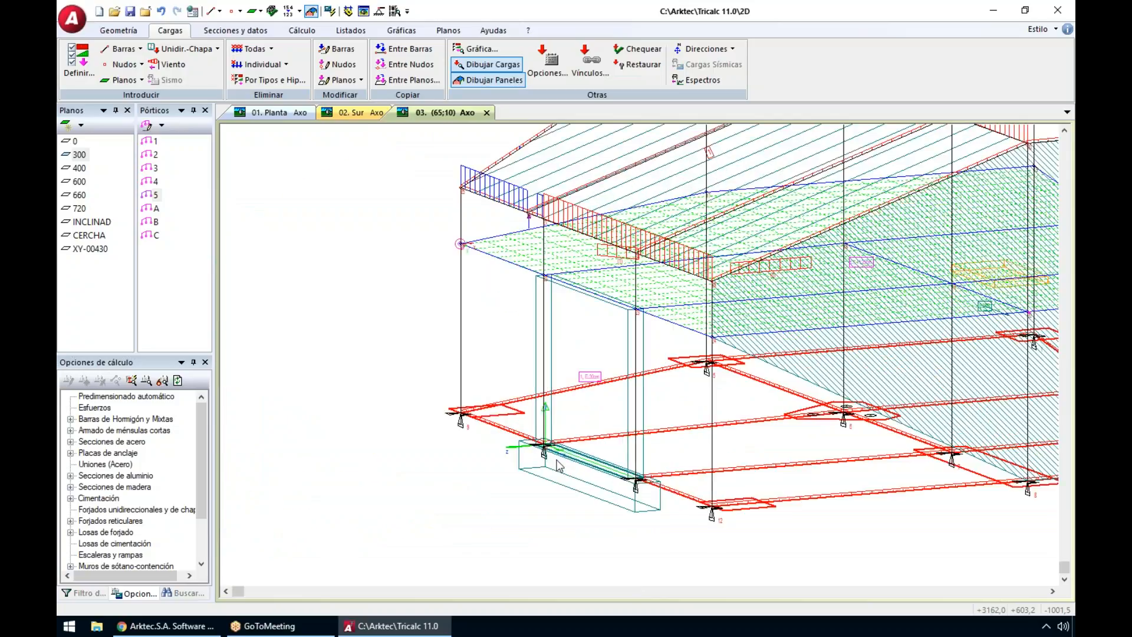
click(130, 85)
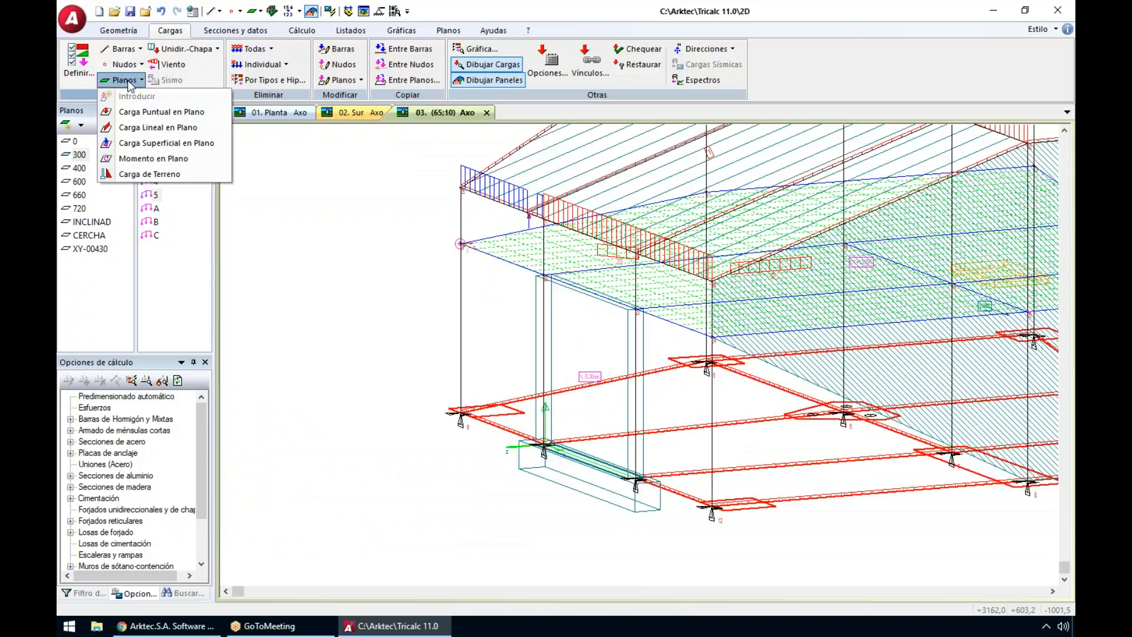
click(165, 173)
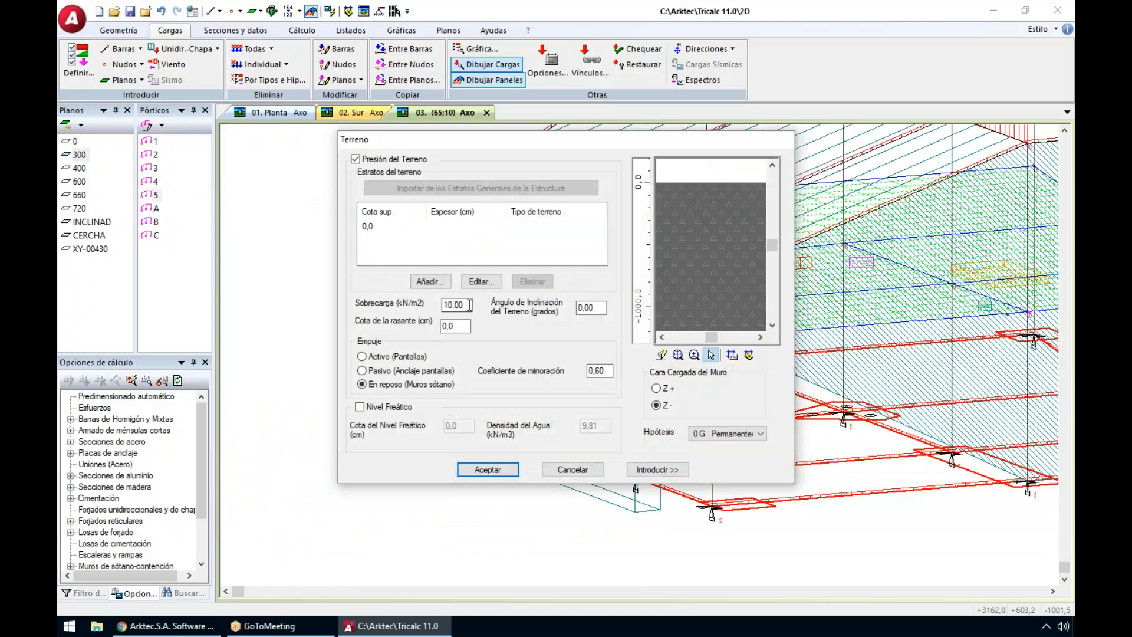
key(Tab)
text(250)
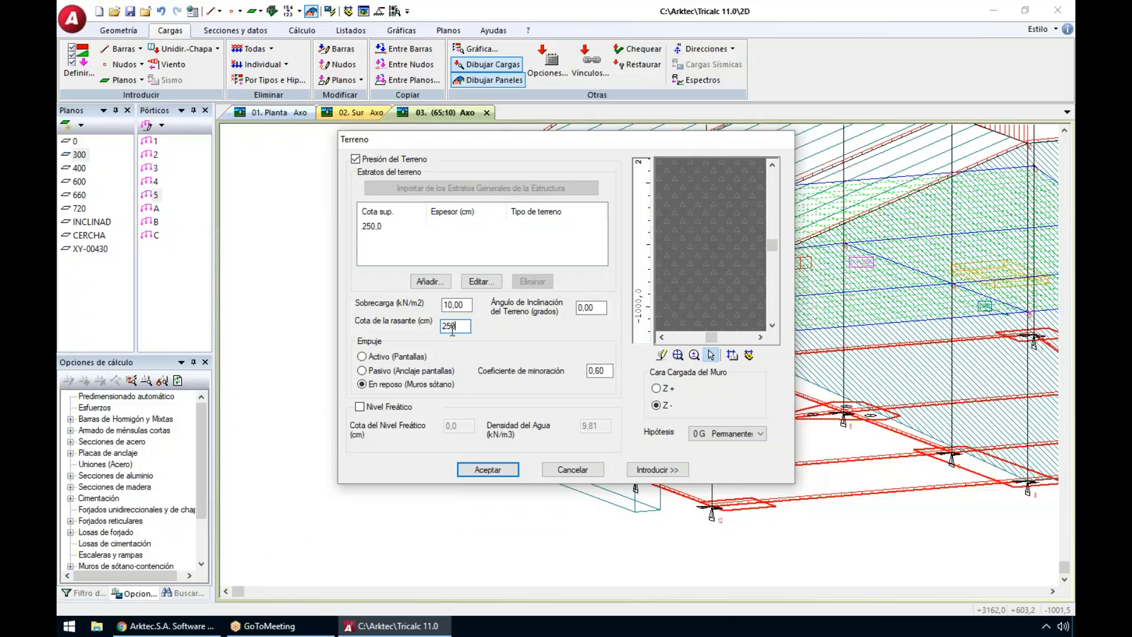
Step: Check the soil properties of the terrain stratum at 250 cm and the soil database, and accept the stratum as is
click(464, 228)
click(476, 282)
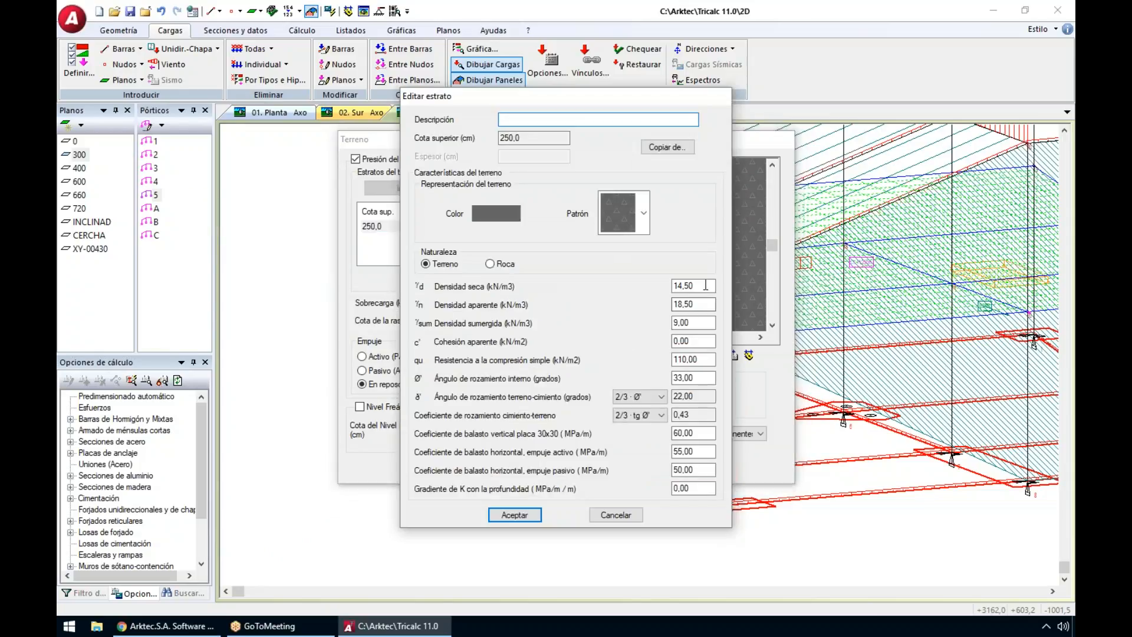
click(667, 146)
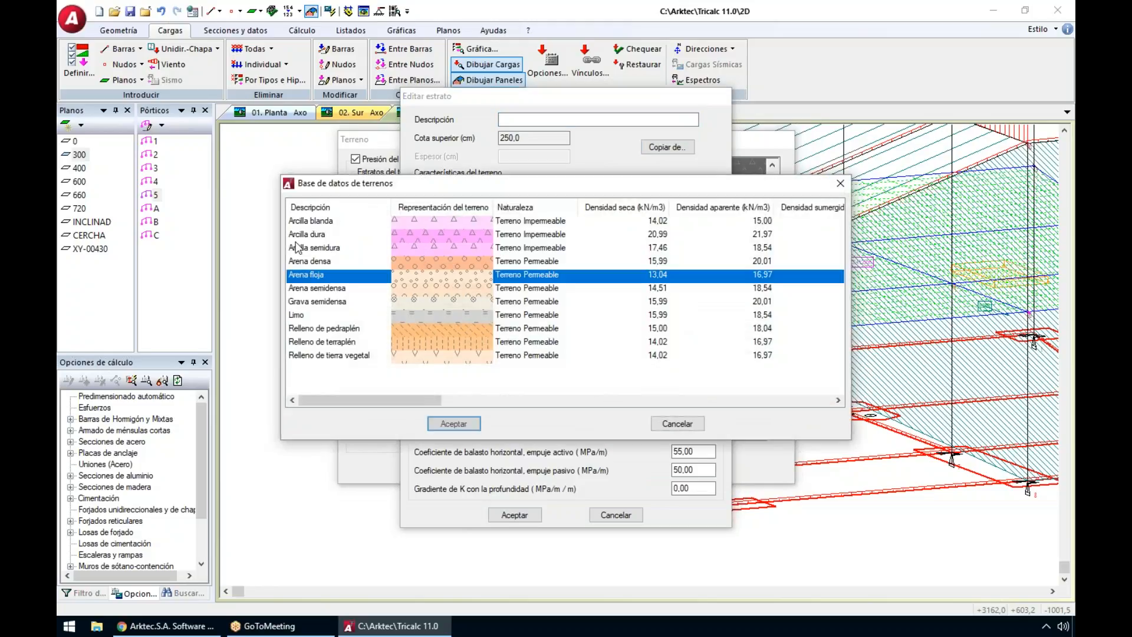
click(672, 421)
click(691, 303)
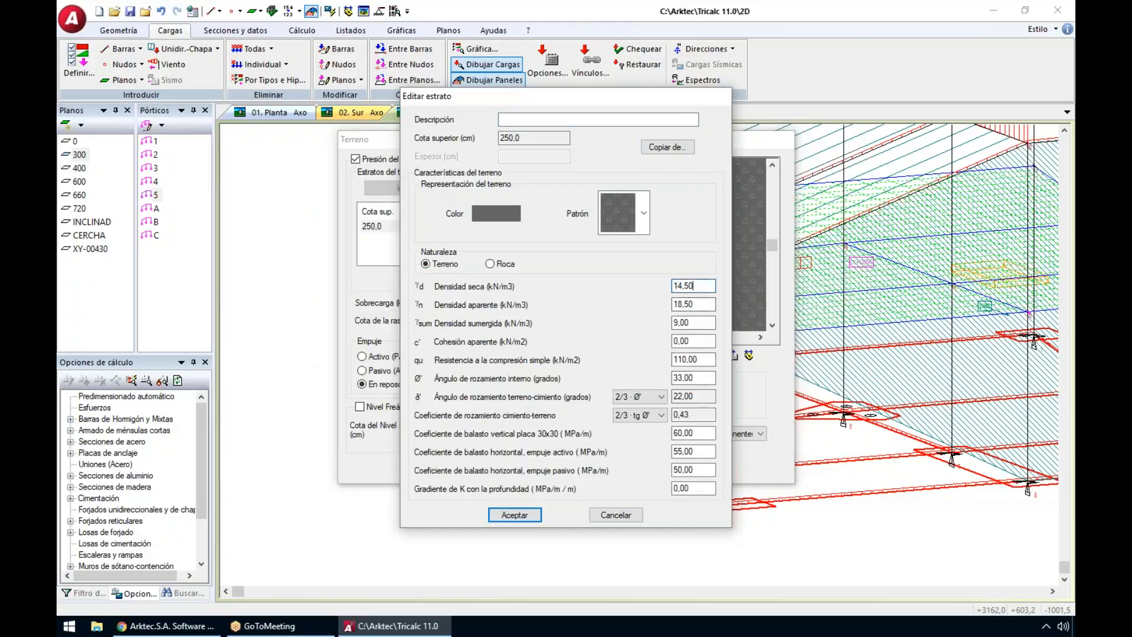
click(689, 341)
click(693, 379)
click(514, 514)
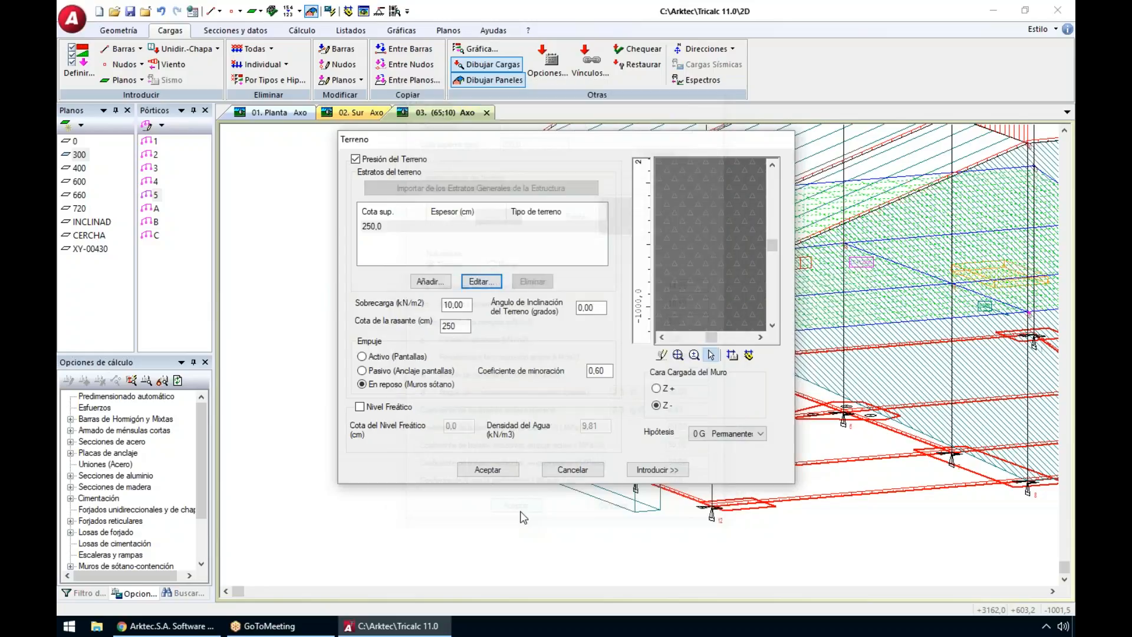
Step: Set the loaded wall face to Z+ and apply the terrain pressure with a 10 kN/m2 surcharge to the basement wall
key(Tab)
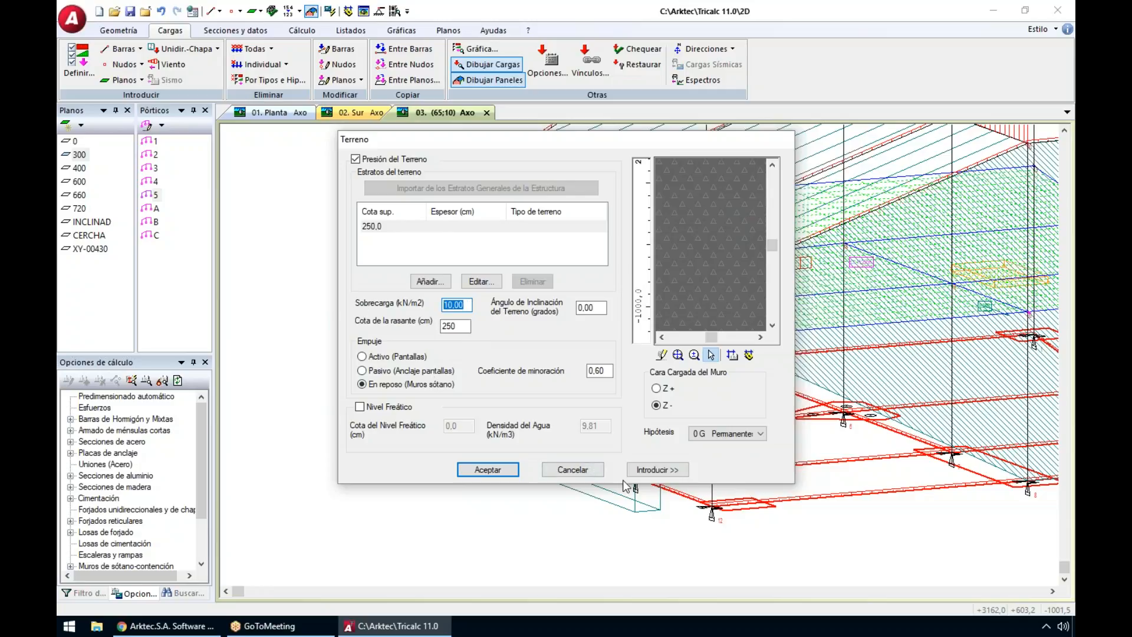
mouse_move(764, 140)
mouse_down()
mouse_move(884, 127)
mouse_move(829, 118)
mouse_move(935, 115)
mouse_up()
click(888, 386)
click(895, 368)
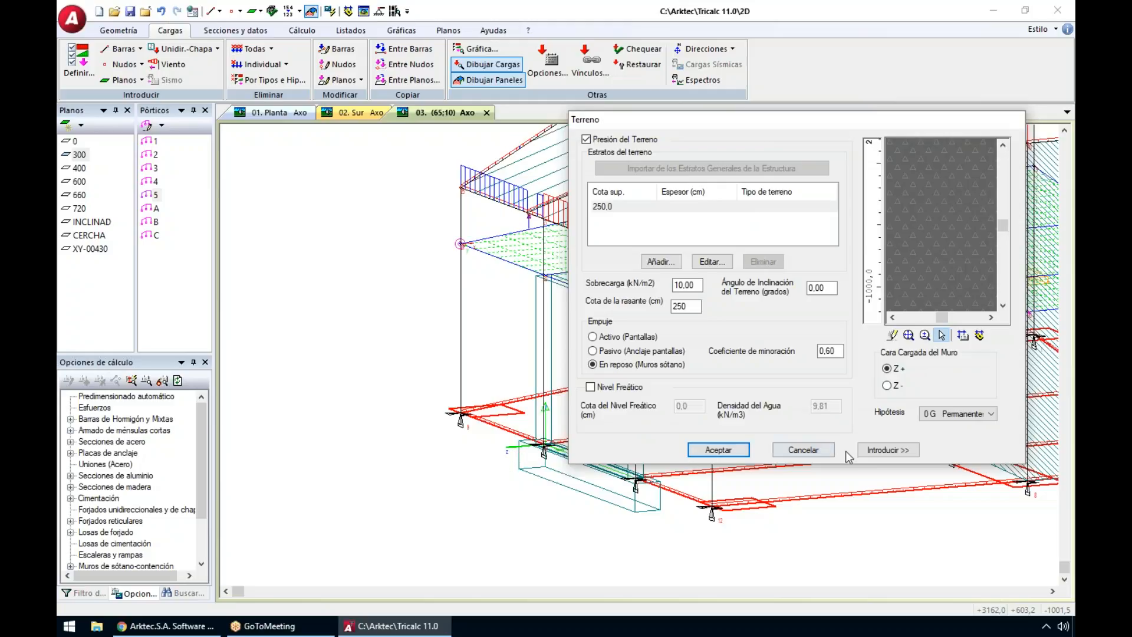
click(888, 449)
click(605, 473)
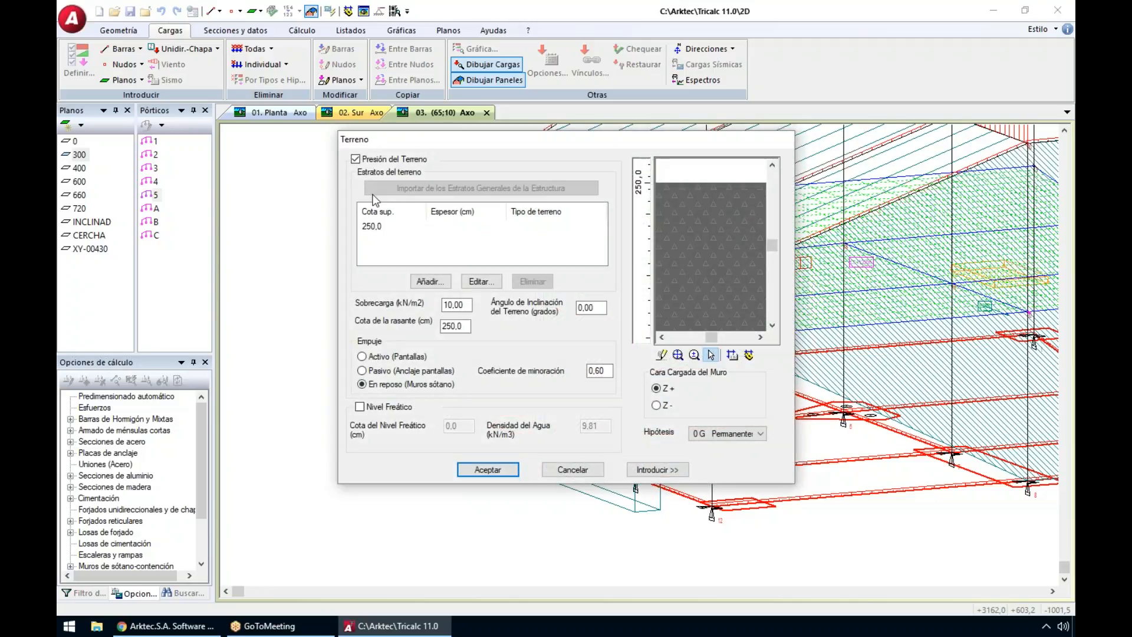
Step: Turn off terrain pressure, enable the water table at level 100 cm, and apply this load to the basement wall
click(393, 159)
click(379, 410)
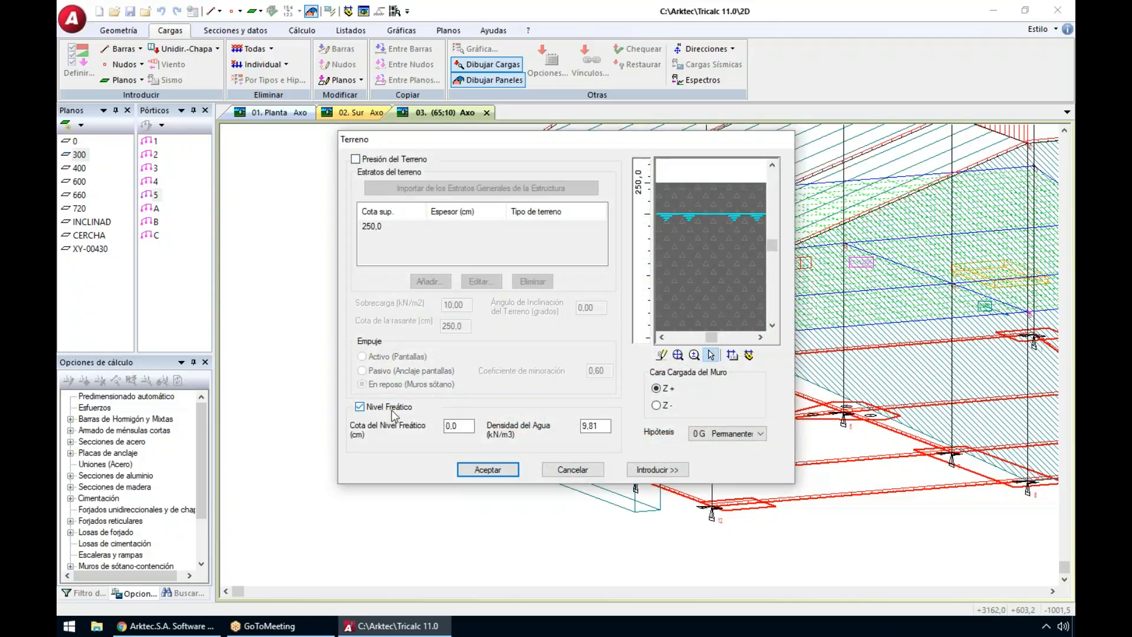
key(Tab)
text(100)
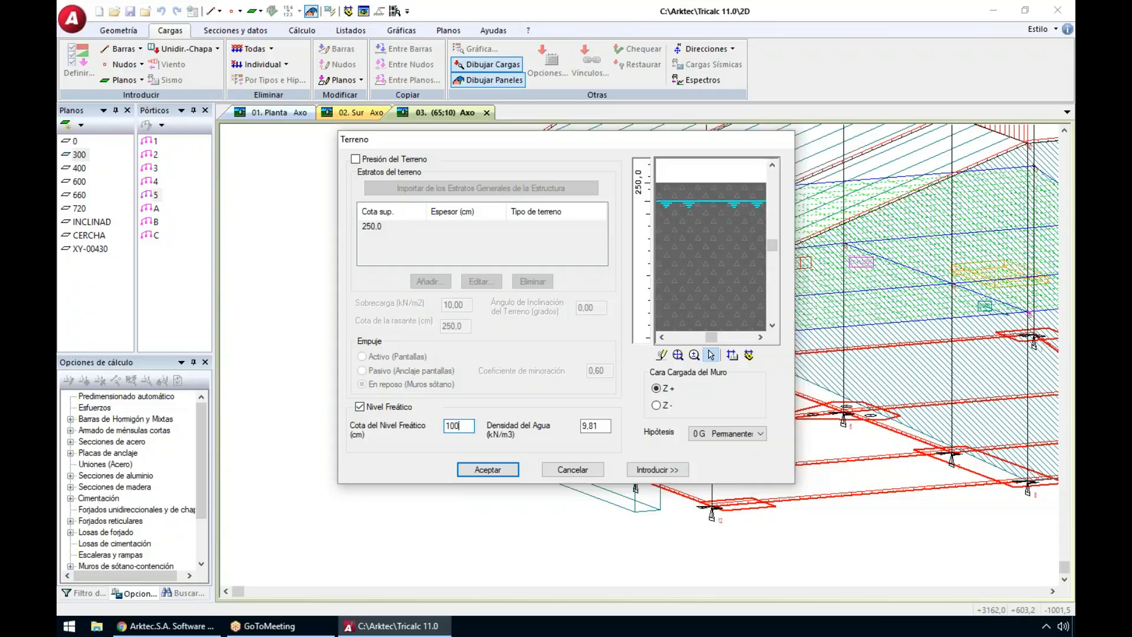
click(646, 469)
scroll(624, 442, up, 4)
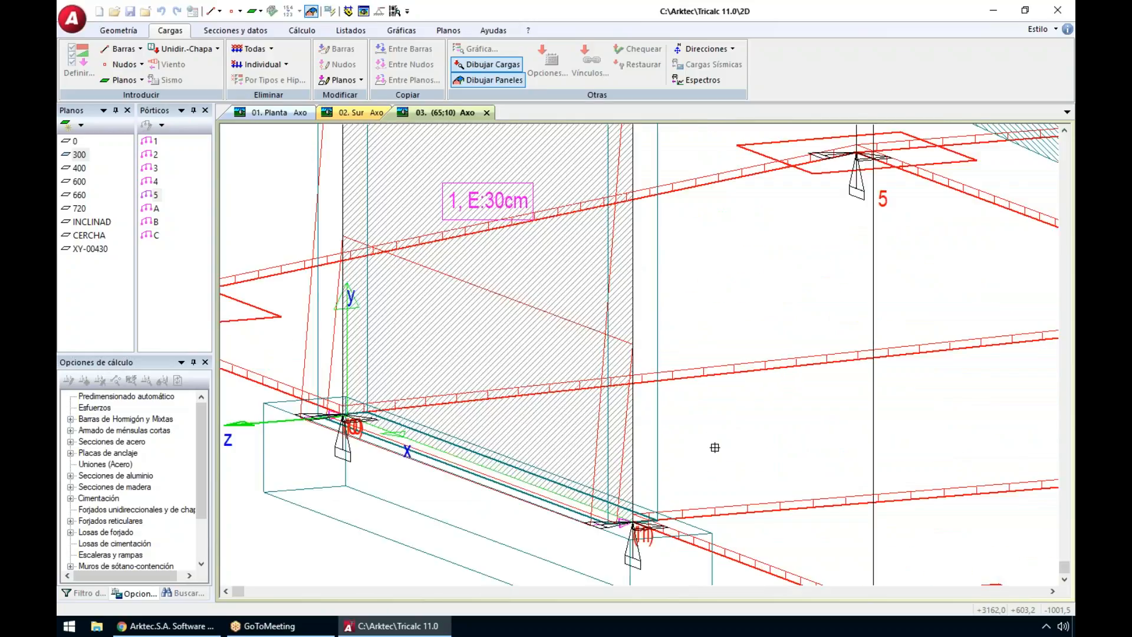
key(Escape)
key(Escape)
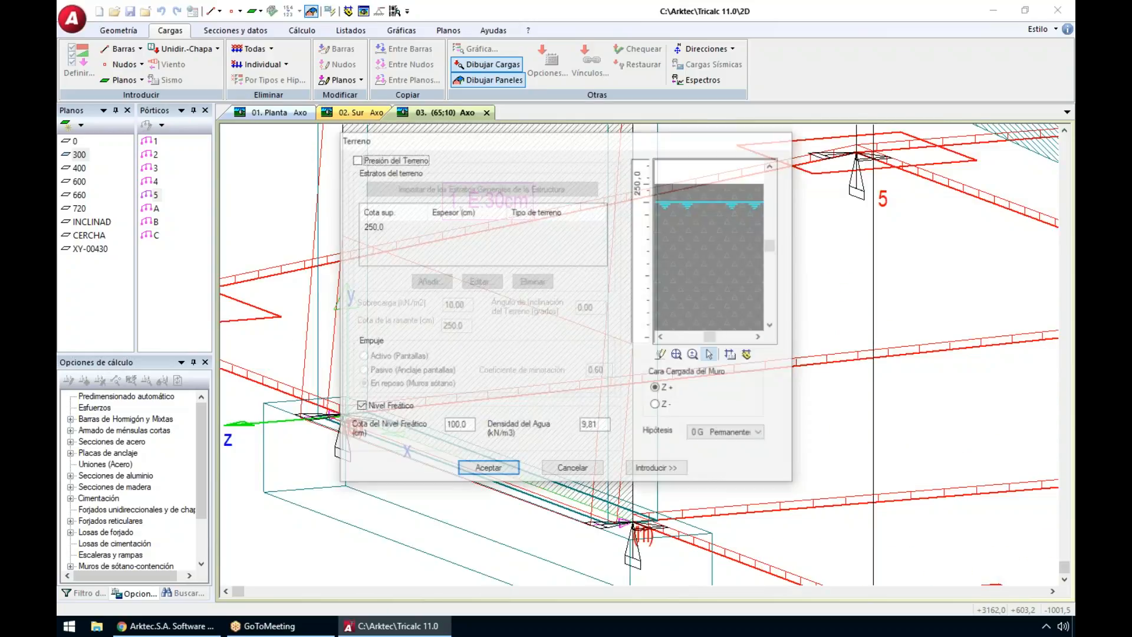
Step: Enable seismic loads in the structure's load options and accept the change
key(Home)
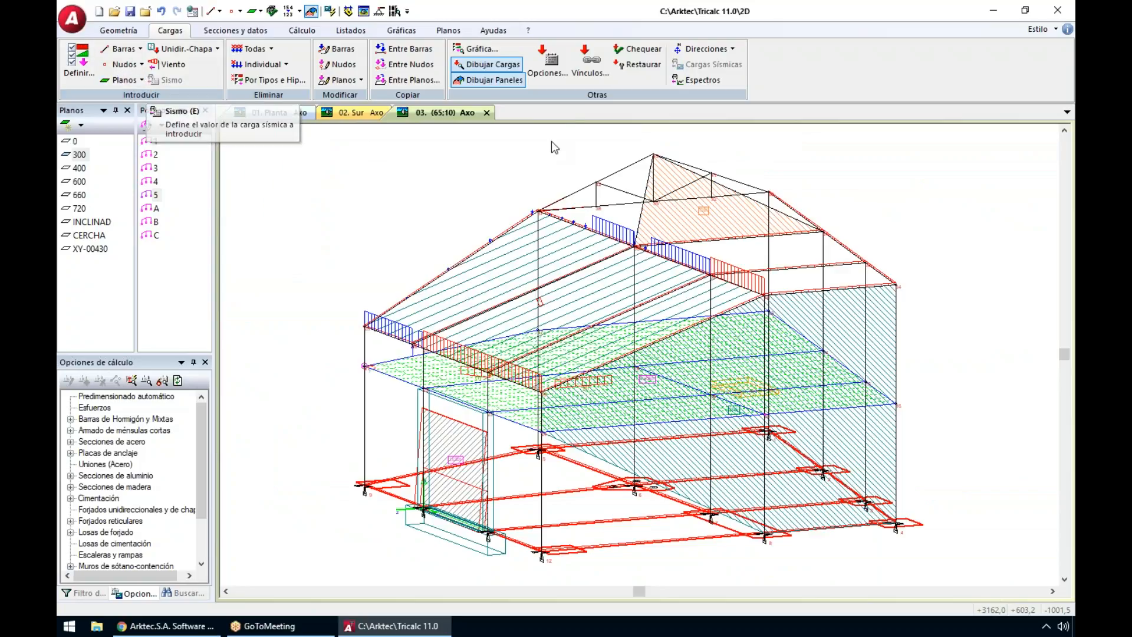
click(555, 76)
click(588, 318)
key(Return)
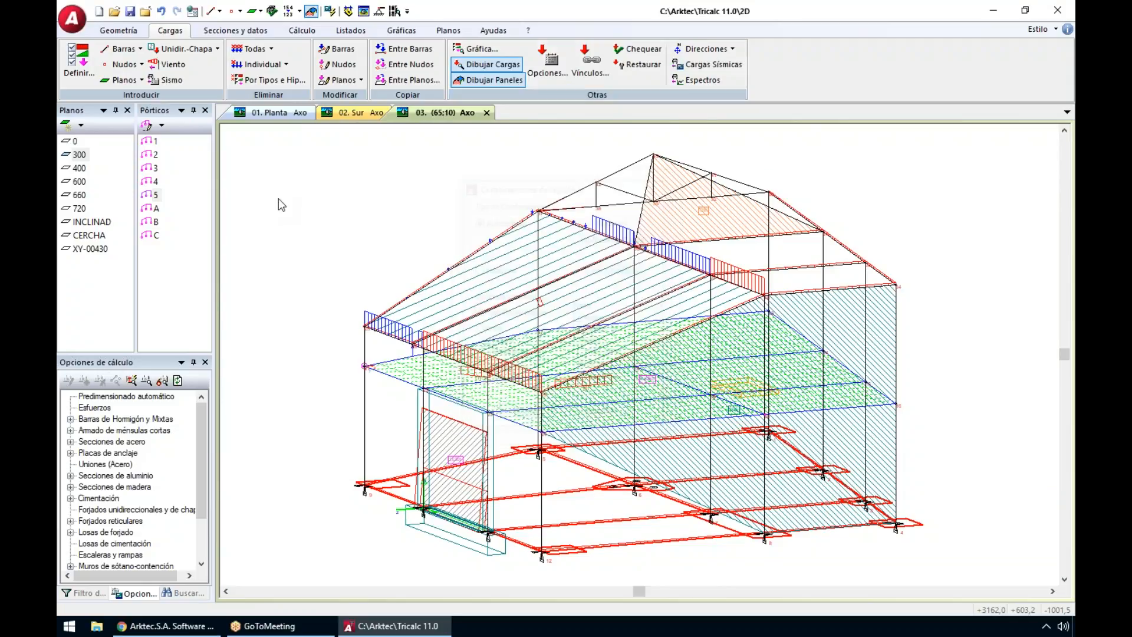
Step: Start defining the NCSE-02 seismic action with Residencial building use and snow for Menos de 30 días/año
click(175, 80)
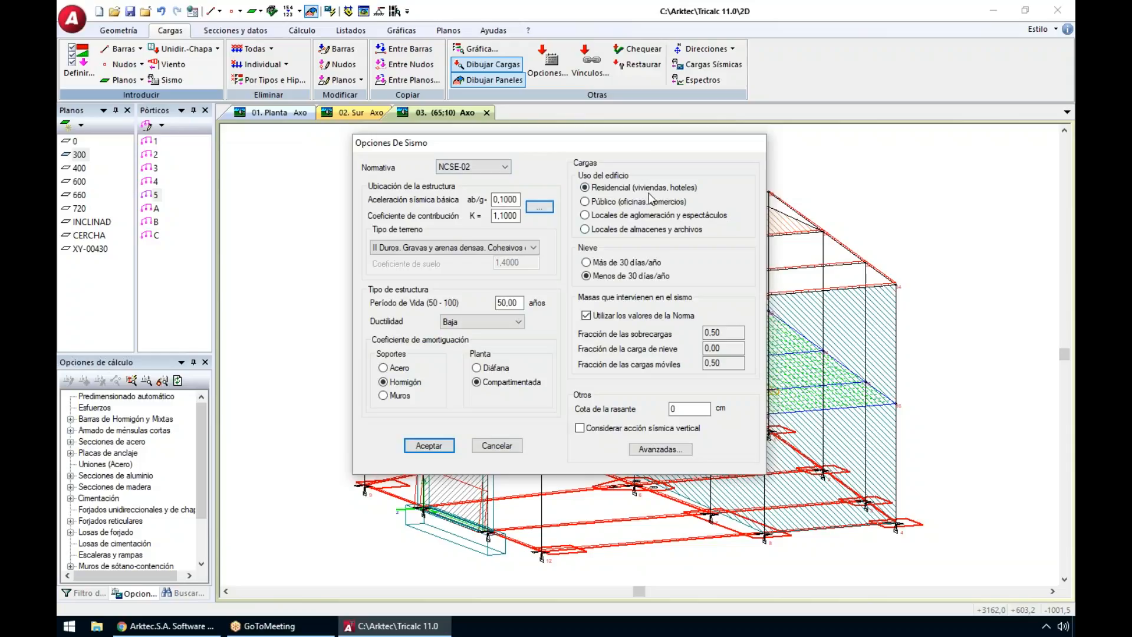
click(604, 202)
click(597, 215)
click(615, 188)
click(606, 276)
Step: Keep the standard's mass fractions for the seismic calculation, check the ductility options, and accept the seismic settings
click(638, 317)
click(720, 333)
key(Tab)
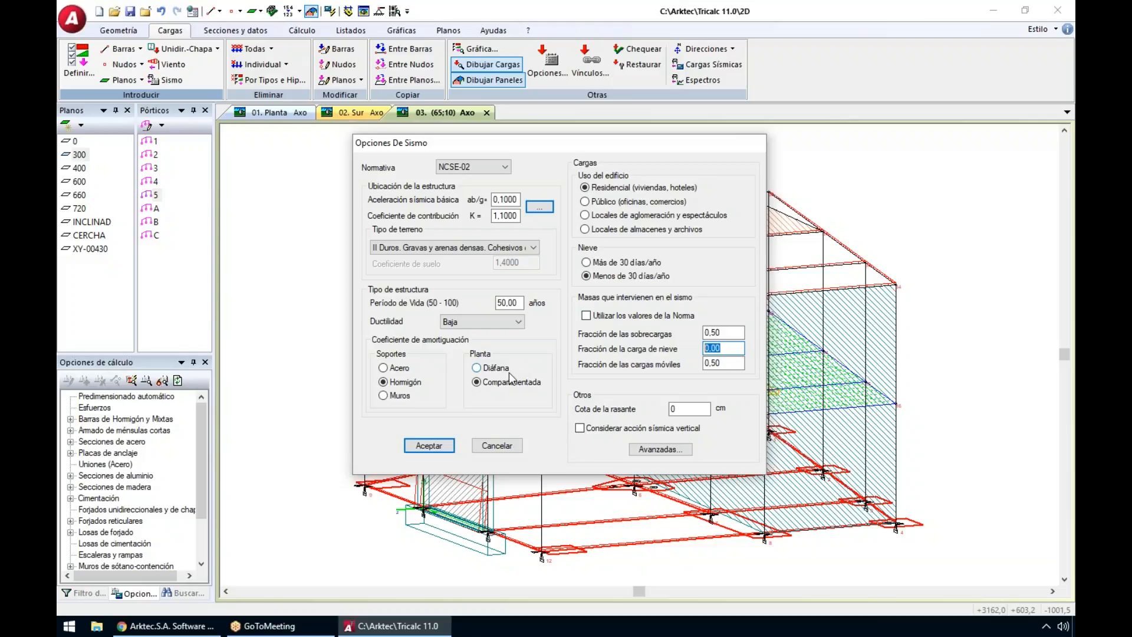
click(659, 320)
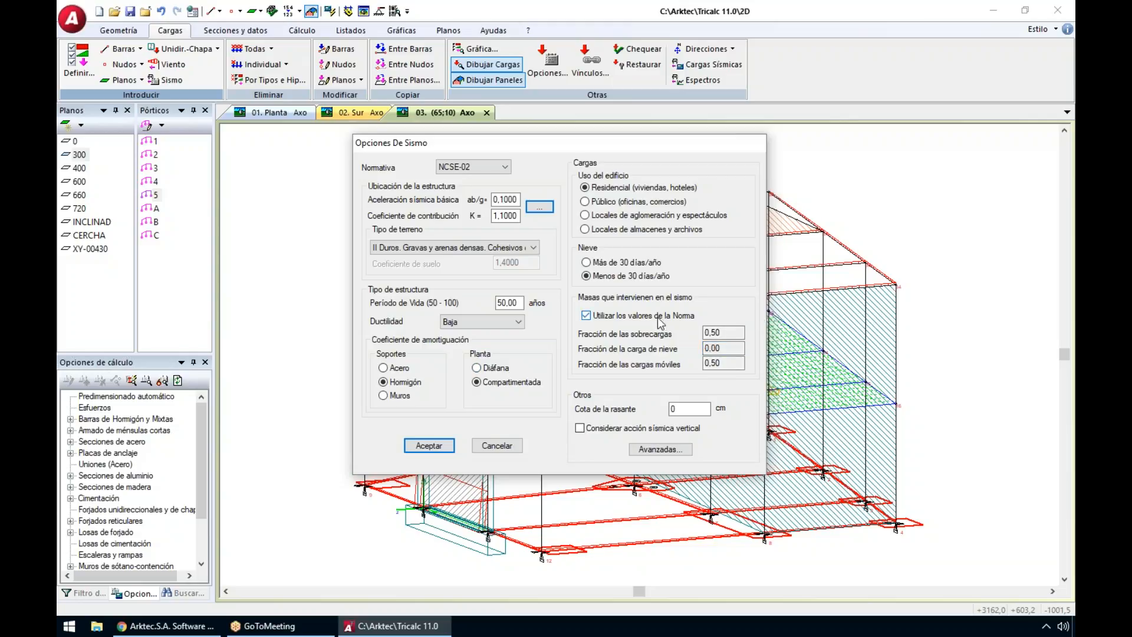
click(474, 323)
click(473, 327)
click(429, 445)
Step: Examine the Ecuador 2002 response spectra, including soil type S3 and its point values, and close the spectra definition
click(702, 79)
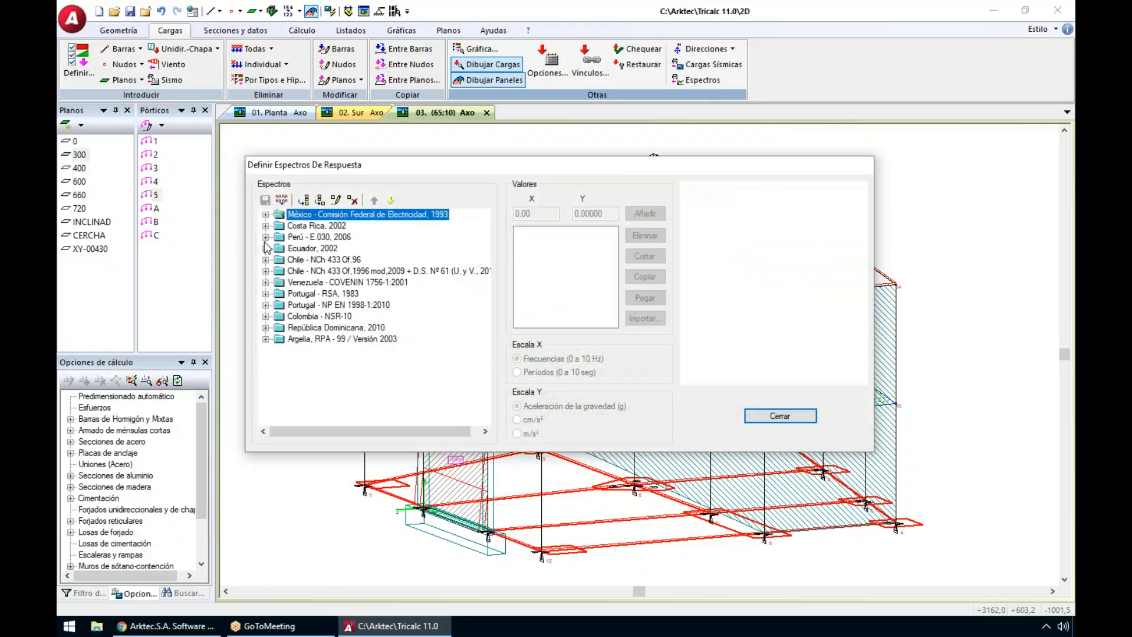
click(266, 249)
click(331, 270)
click(351, 283)
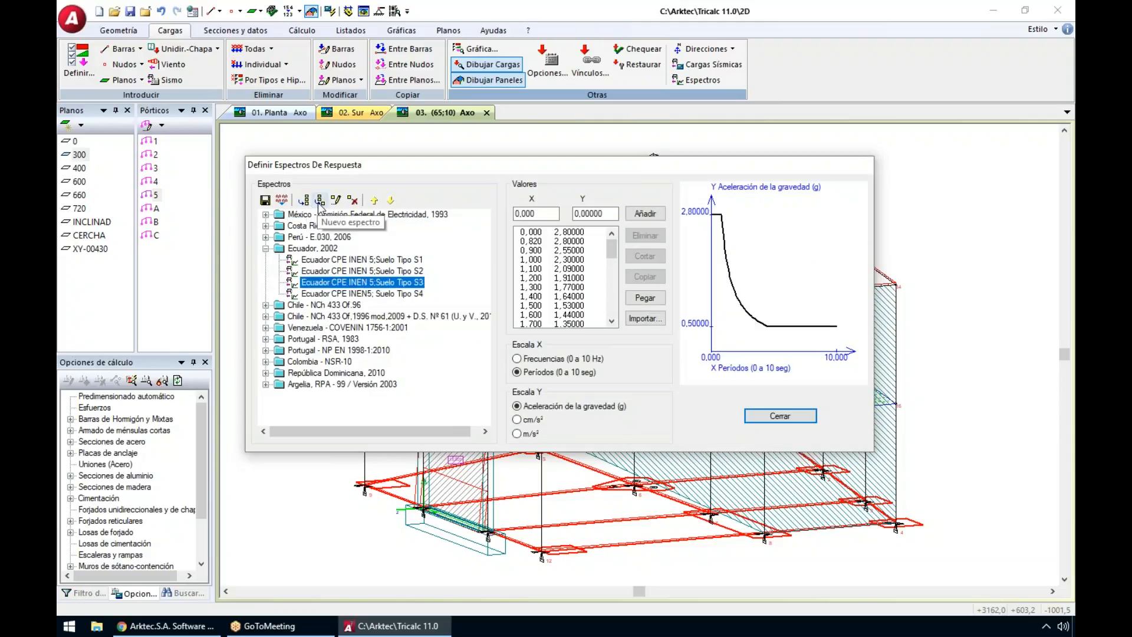
click(576, 260)
click(570, 288)
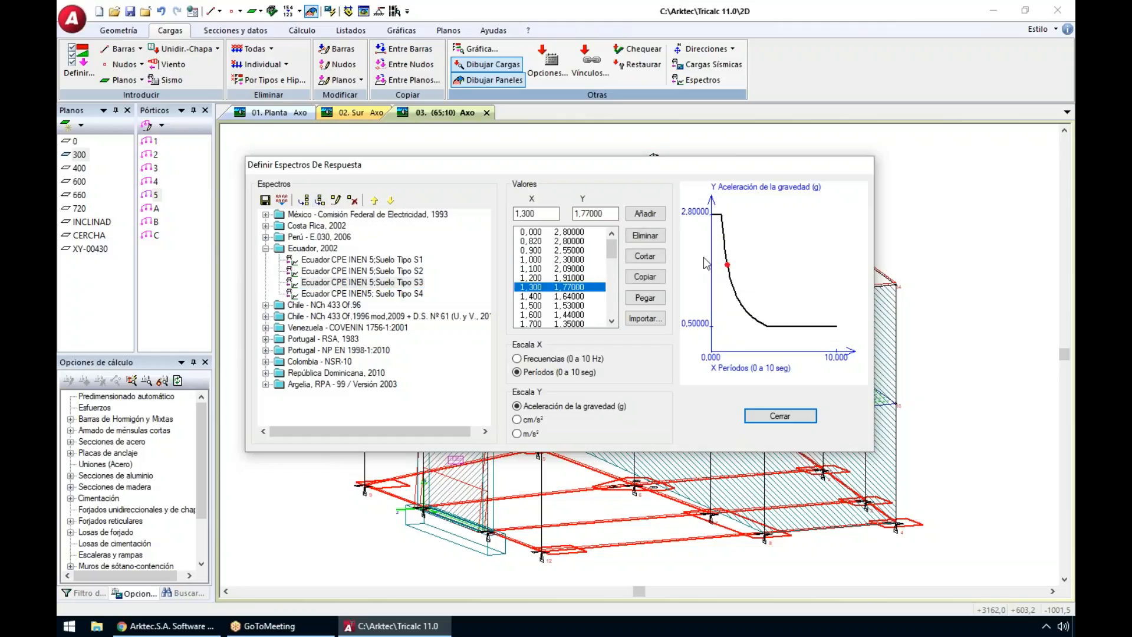
double_click(594, 213)
click(778, 416)
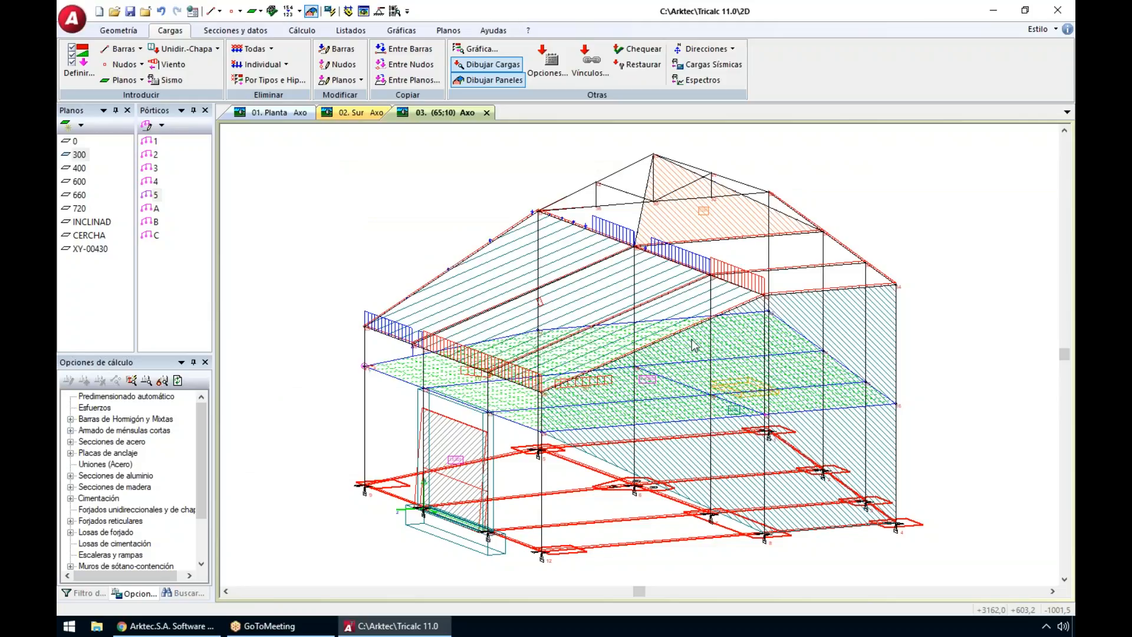
Step: Switch to working with sections and data, and isolate plane 300 in the axonometric view
shift+middle_drag(694, 363, 711, 333)
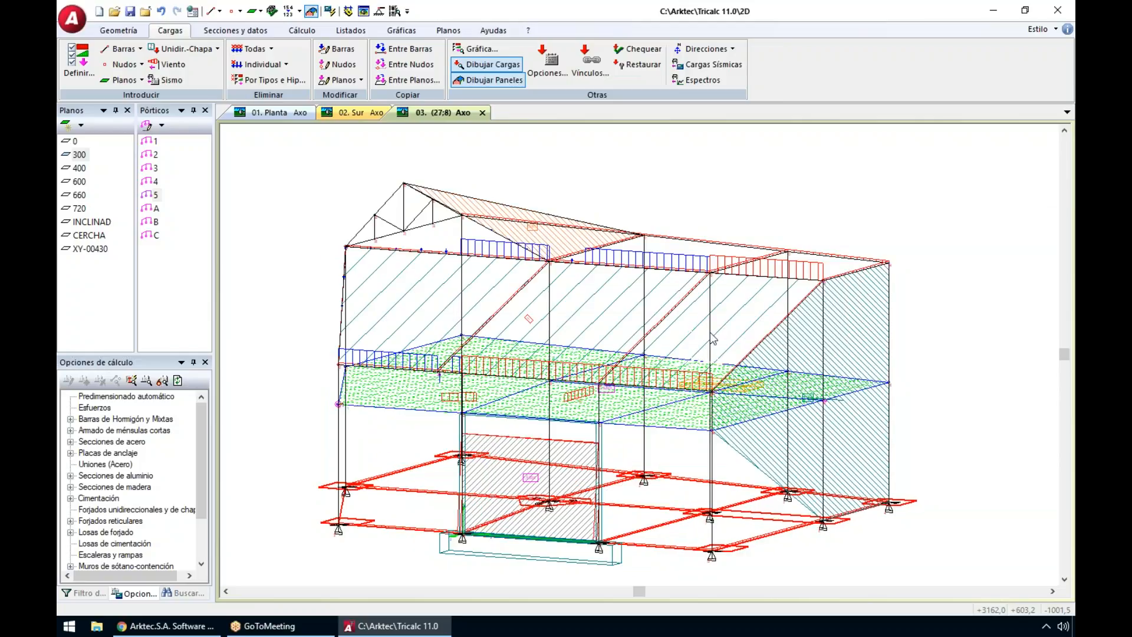
scroll(762, 277, up, 1)
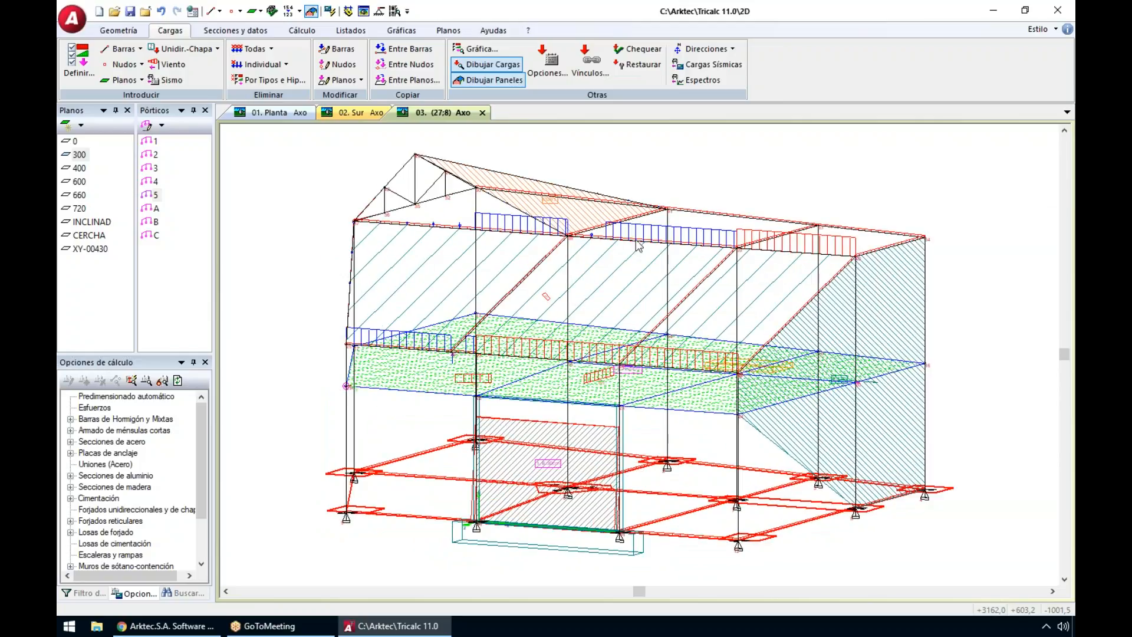
click(223, 31)
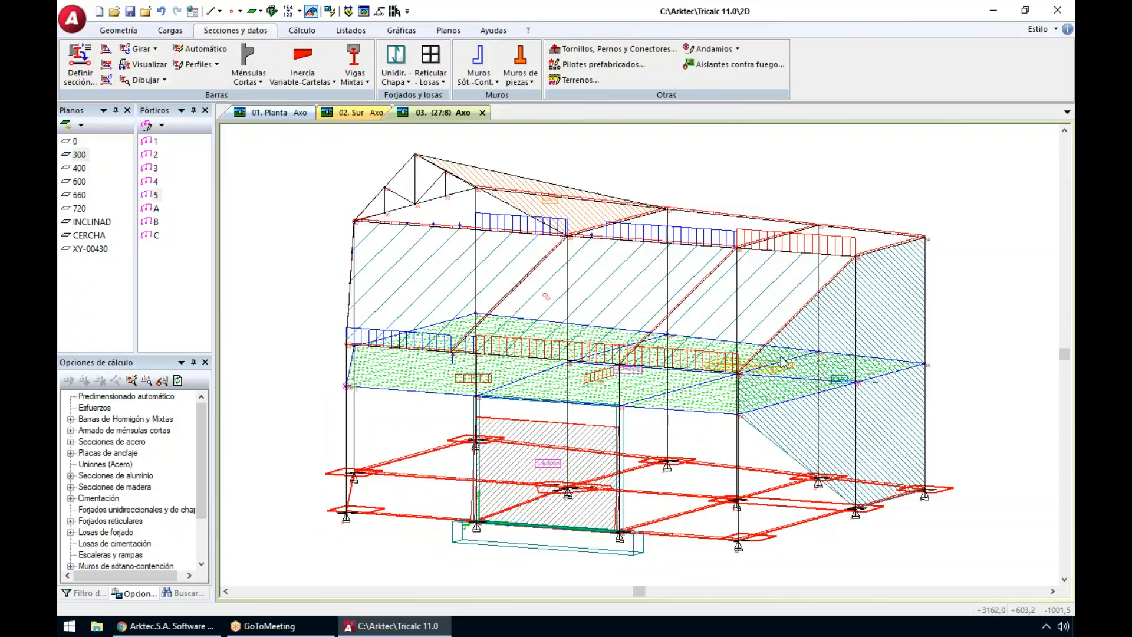
click(79, 155)
middle_drag(682, 364, 623, 395)
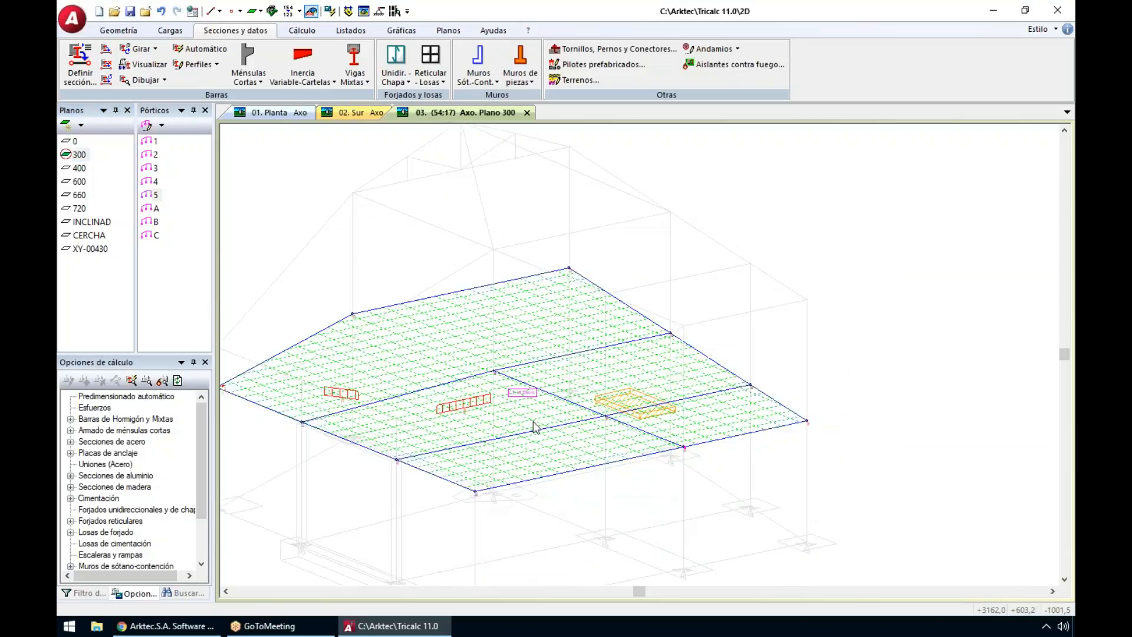
Step: Examine the section labels of the slab's tie beams around nodes 14, 18, 19 and 20 on plane 300
scroll(533, 426, up, 4)
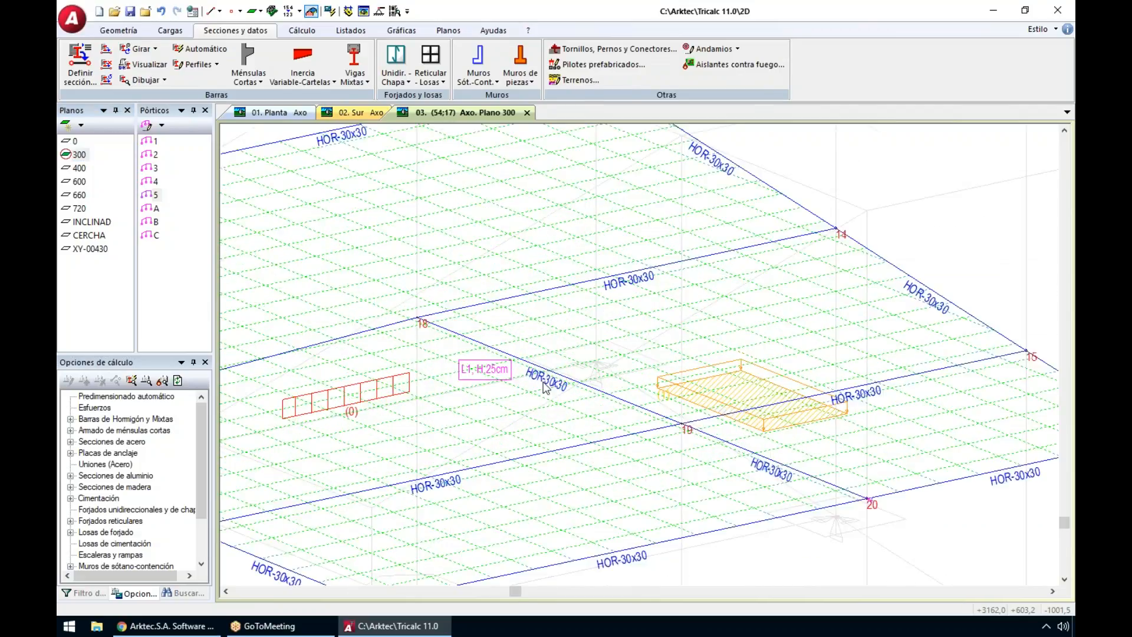
scroll(540, 396, down, 3)
middle_drag(560, 407, 560, 407)
scroll(399, 293, up, 3)
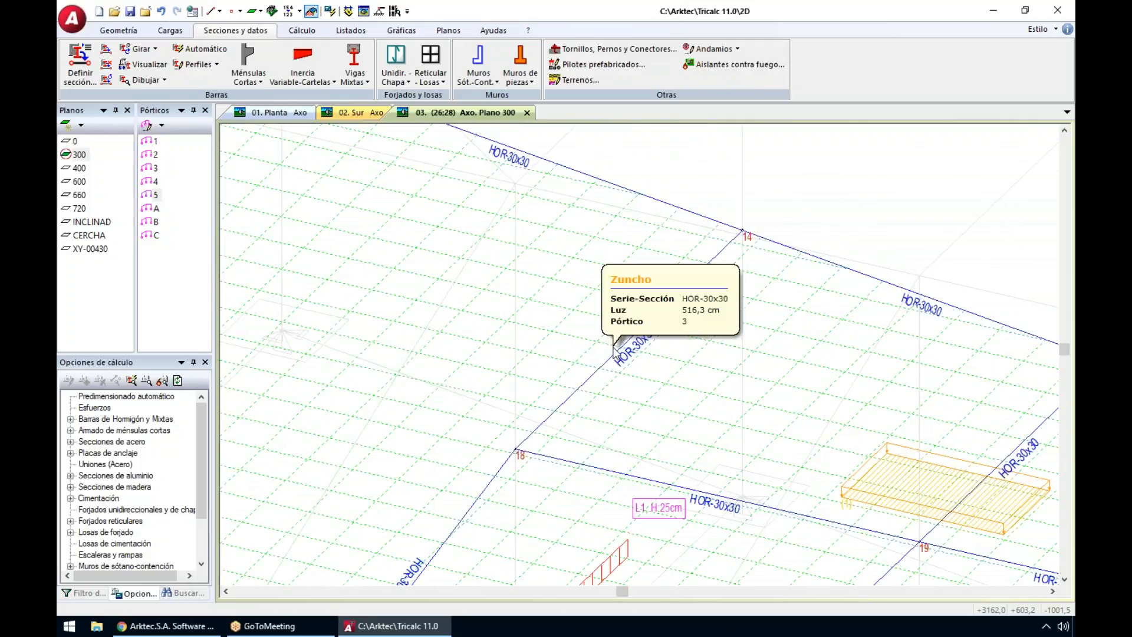
scroll(614, 349, up, 5)
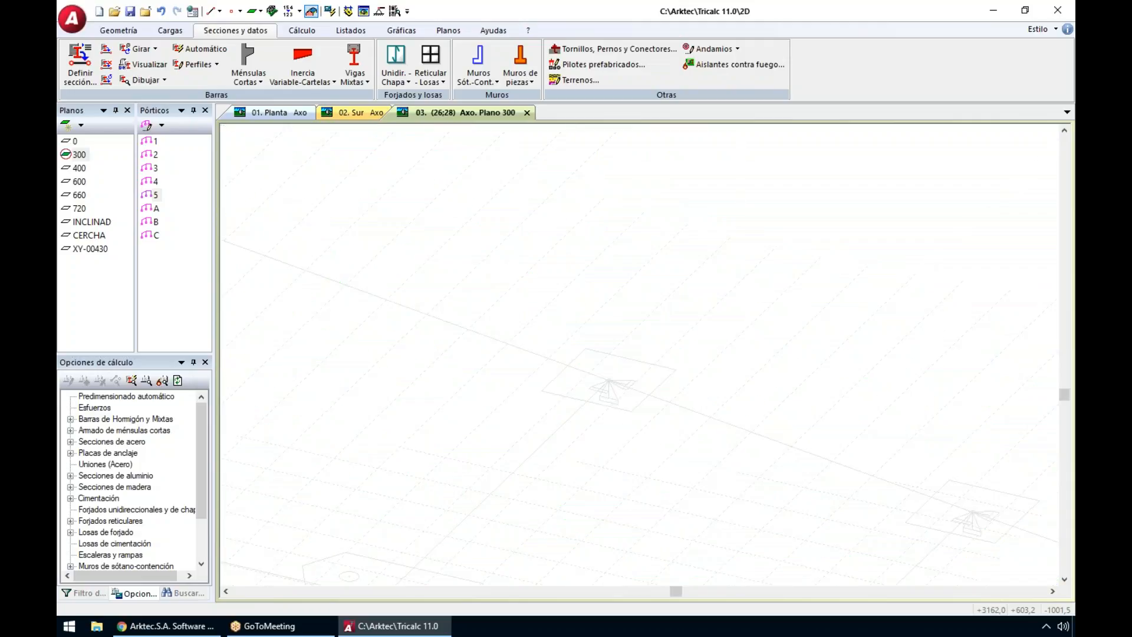
scroll(889, 435, down, 5)
scroll(889, 434, up, 3)
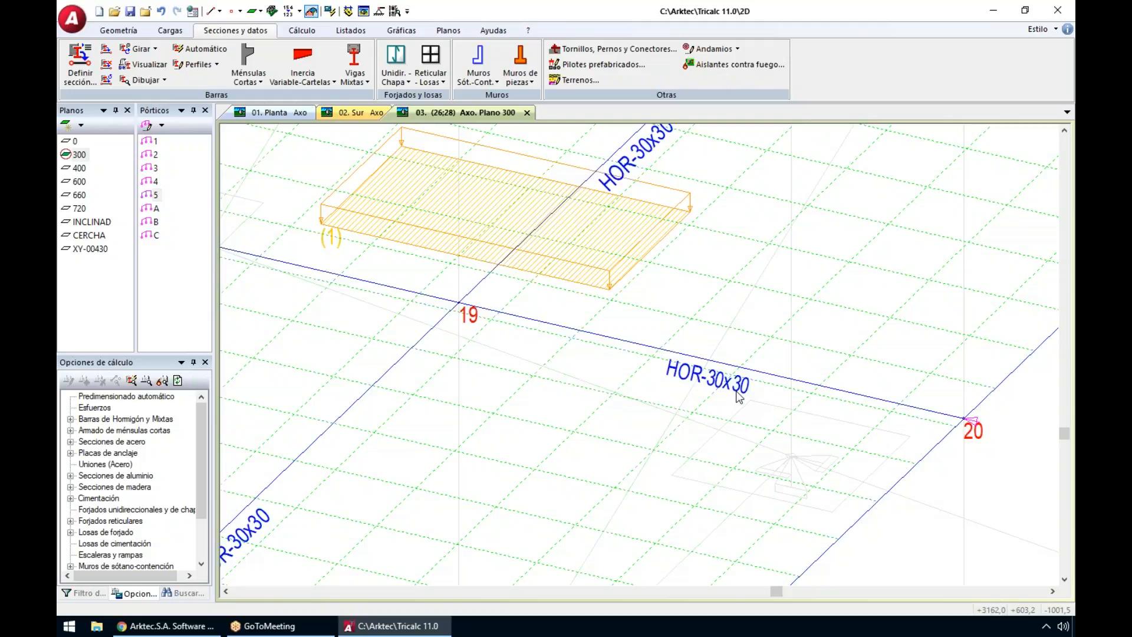
middle_drag(764, 352, 757, 366)
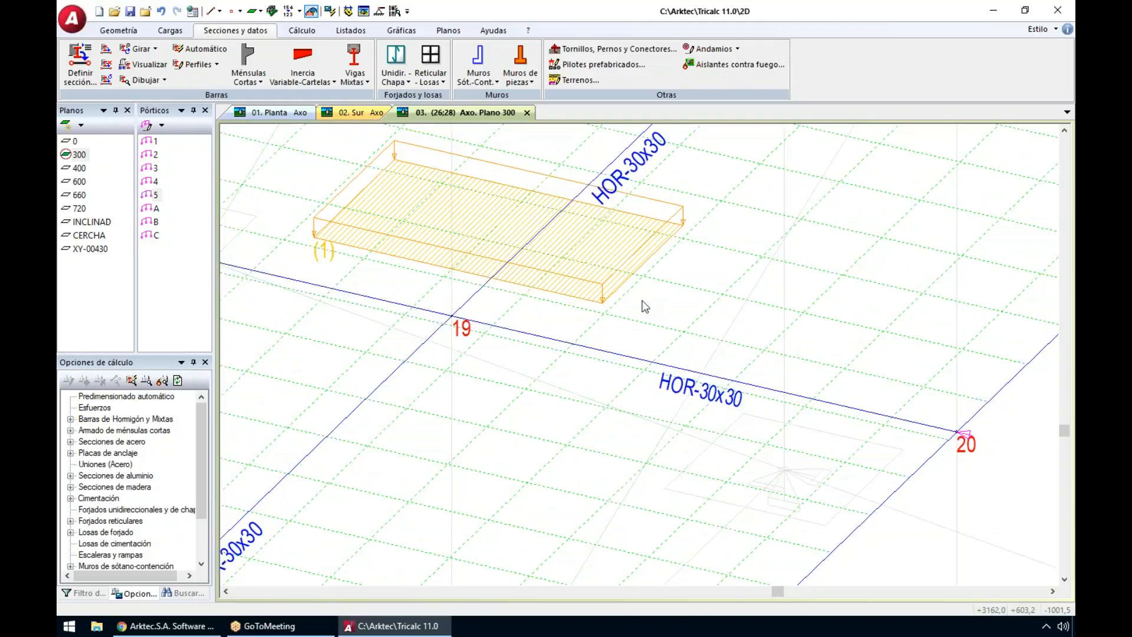
Step: Assign an _IPE 200 steel profile to the bar between nodes 19 and 20 on plane 300
click(80, 64)
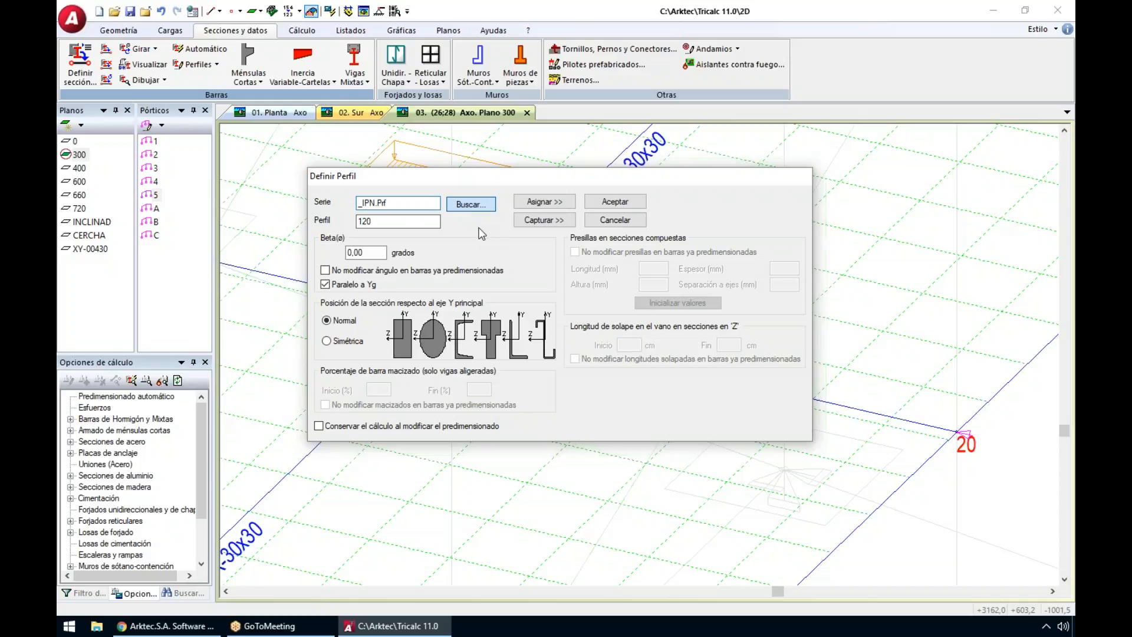
click(470, 204)
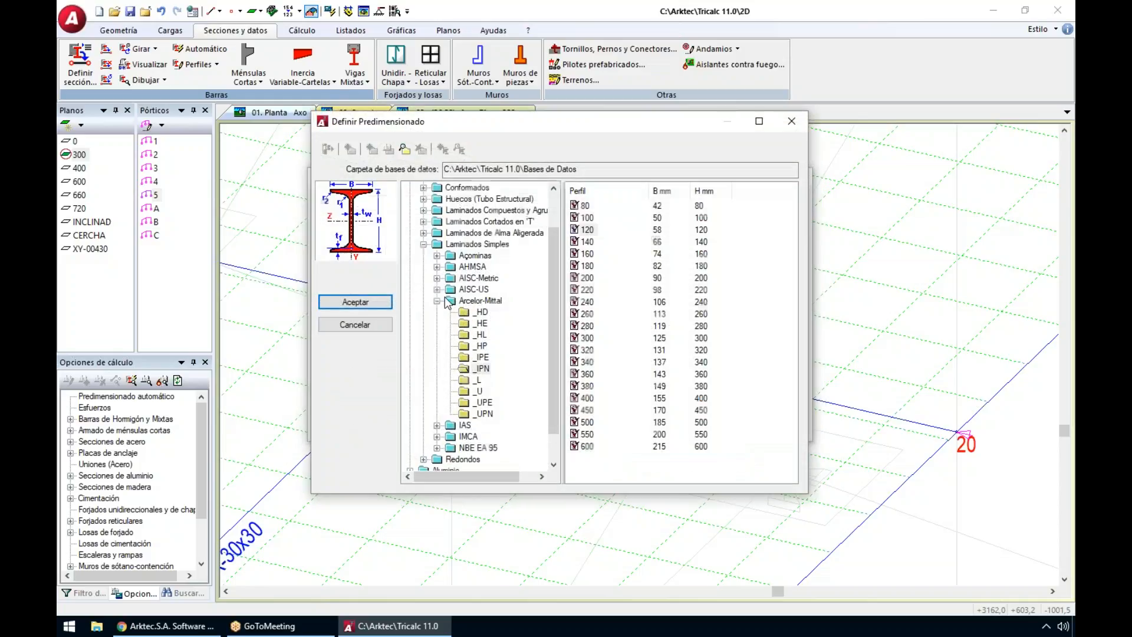
click(481, 358)
click(587, 374)
click(374, 304)
click(547, 203)
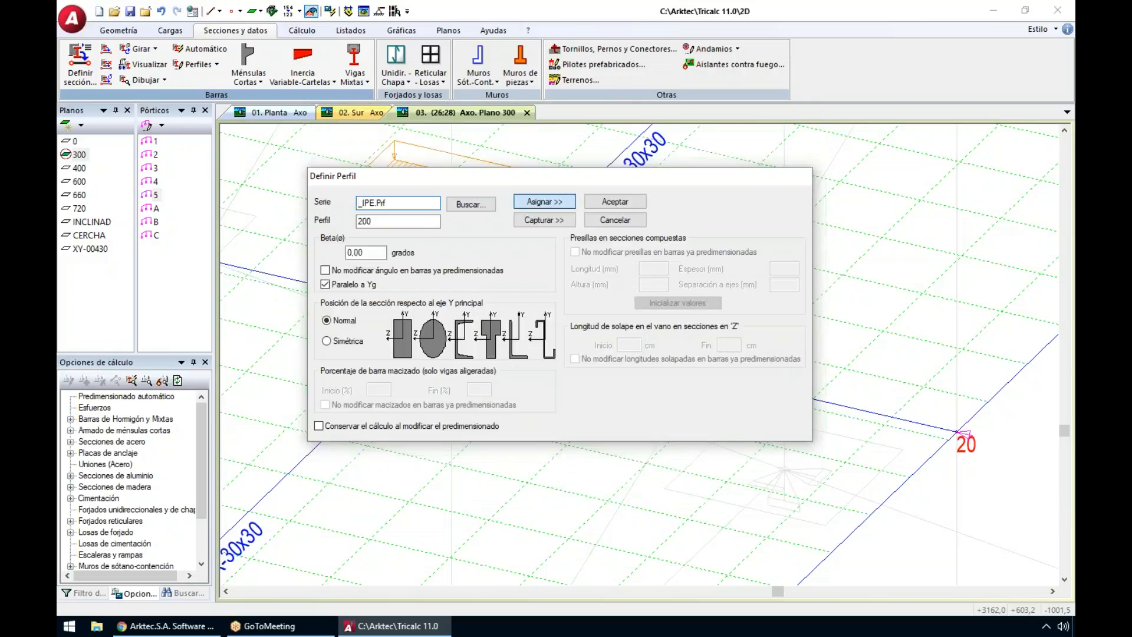
click(648, 361)
key(Escape)
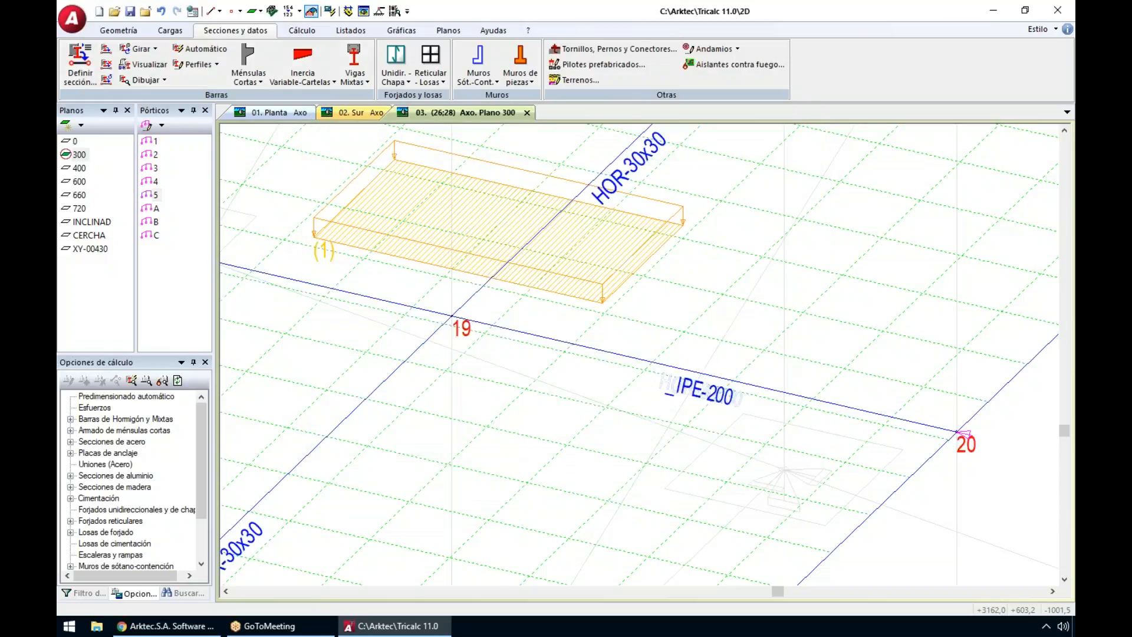
Step: Add a composite beam to the bar between nodes 19 and 20, adopting the slab depth and a concrete width of 35 cm
click(362, 83)
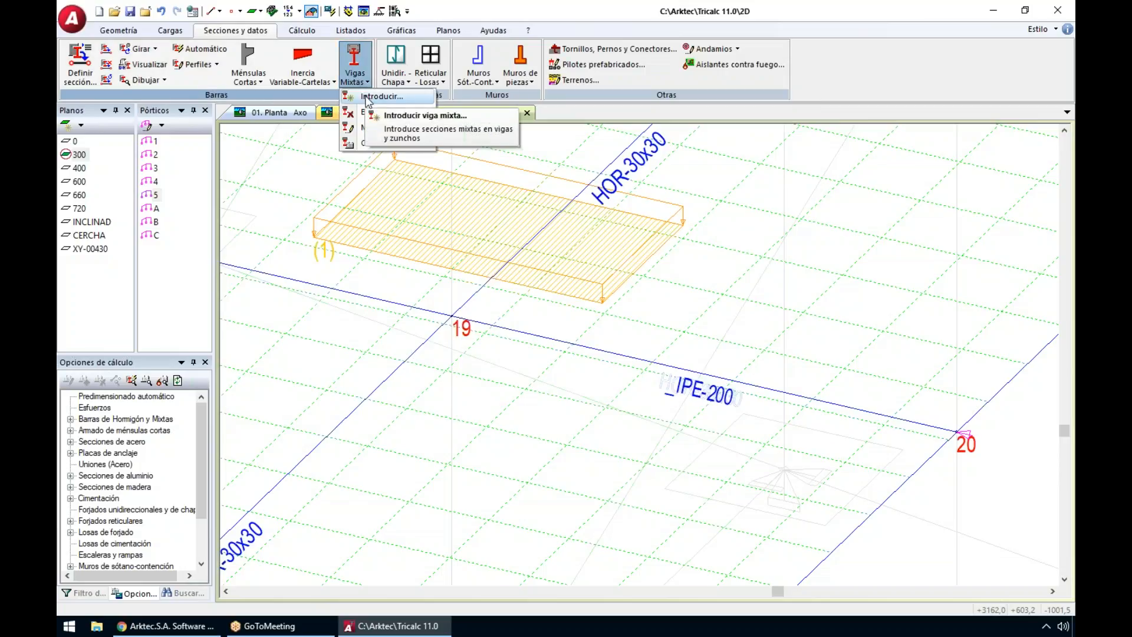
click(380, 96)
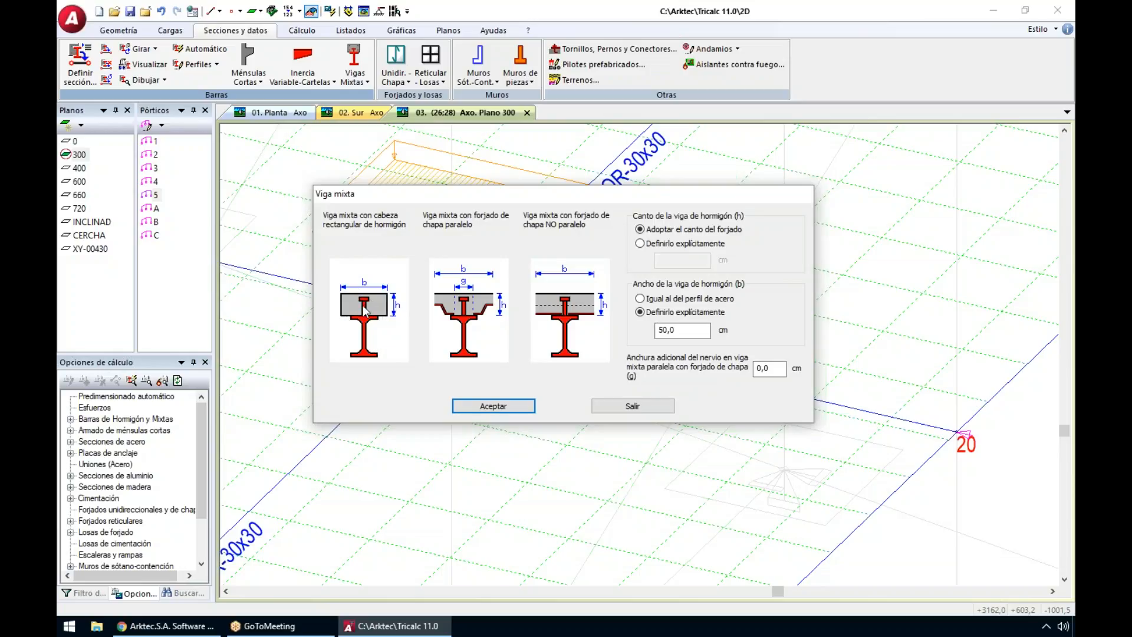
click(681, 241)
click(688, 229)
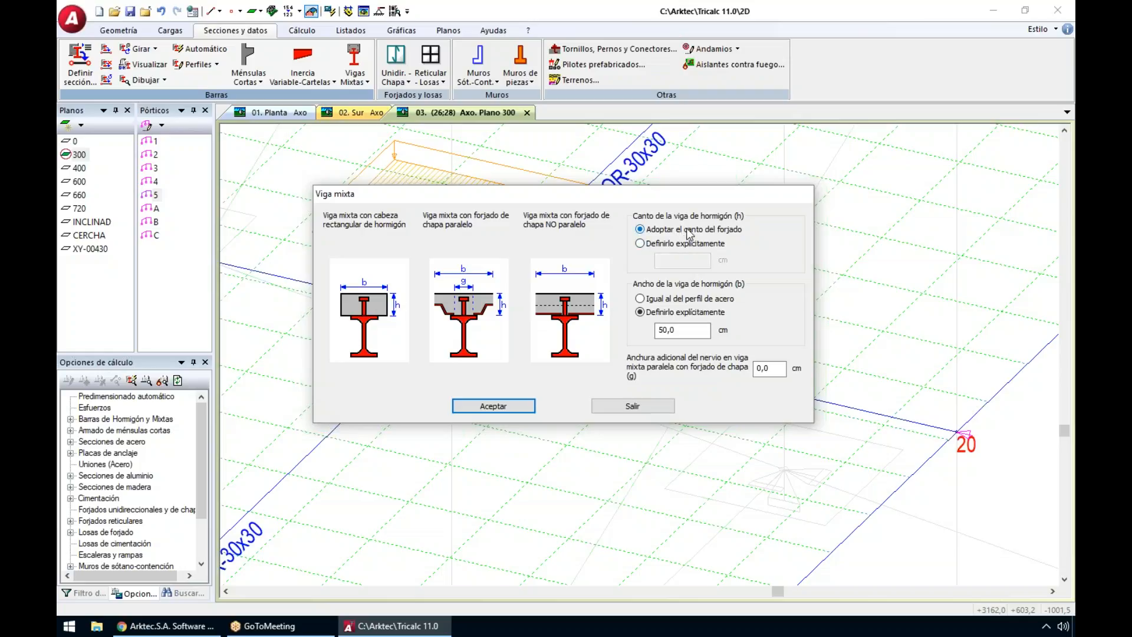
click(671, 299)
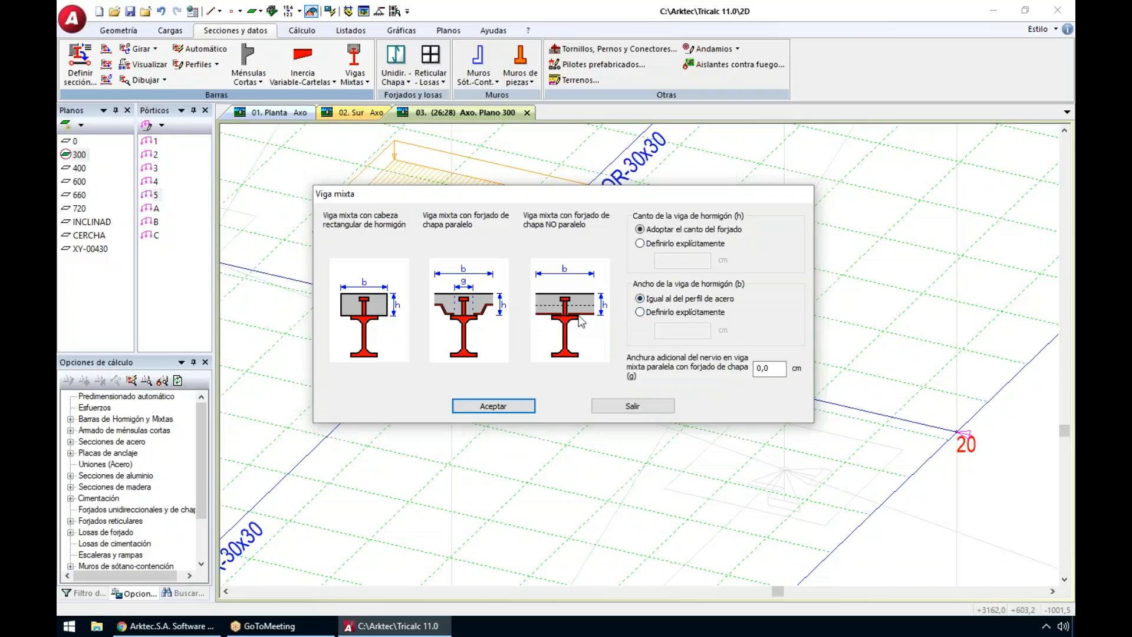
click(674, 313)
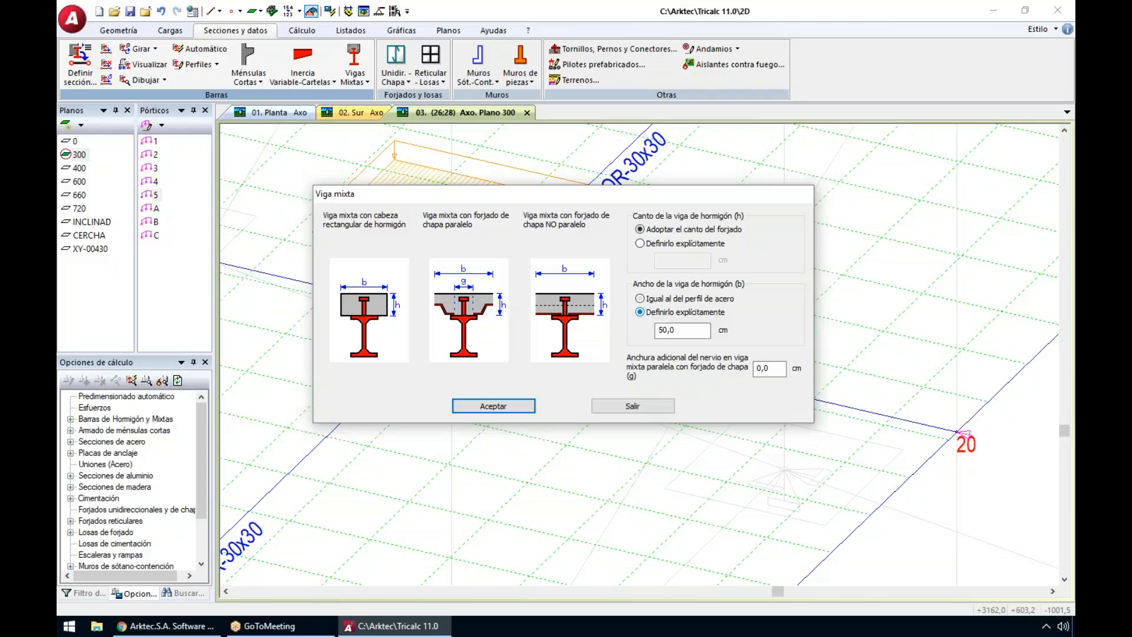
drag(686, 331, 558, 328)
text(35)
click(511, 408)
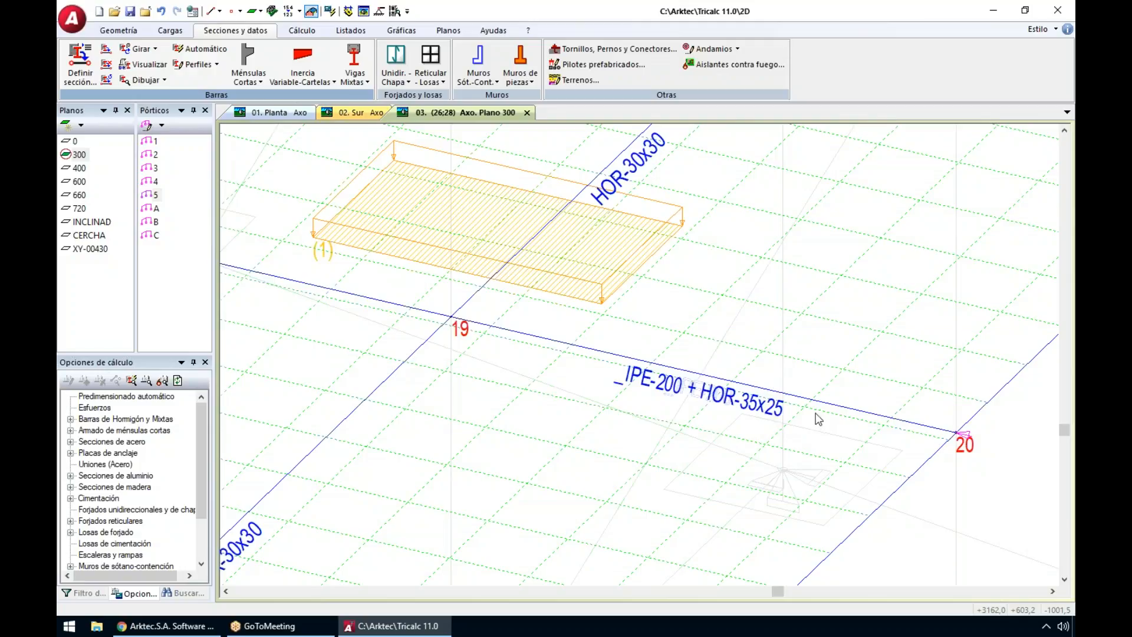
Step: Examine the composite beam's drawn section at node 19 and its section label between nodes 19 and 20
scroll(818, 419, down, 4)
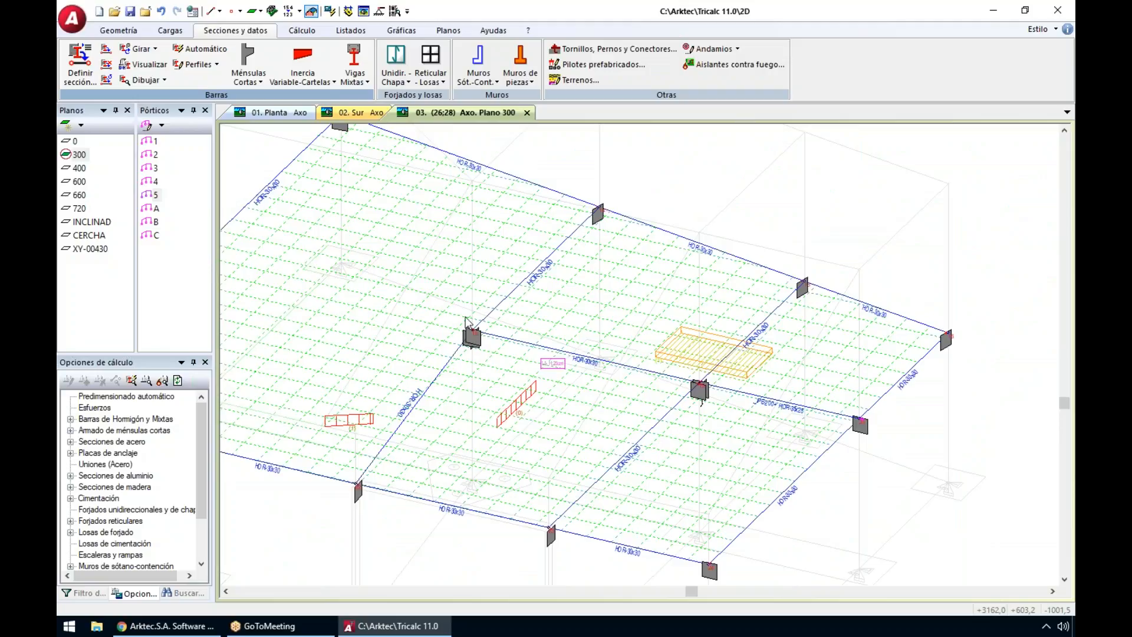
scroll(710, 405, up, 3)
shift+middle_drag(707, 401, 721, 381)
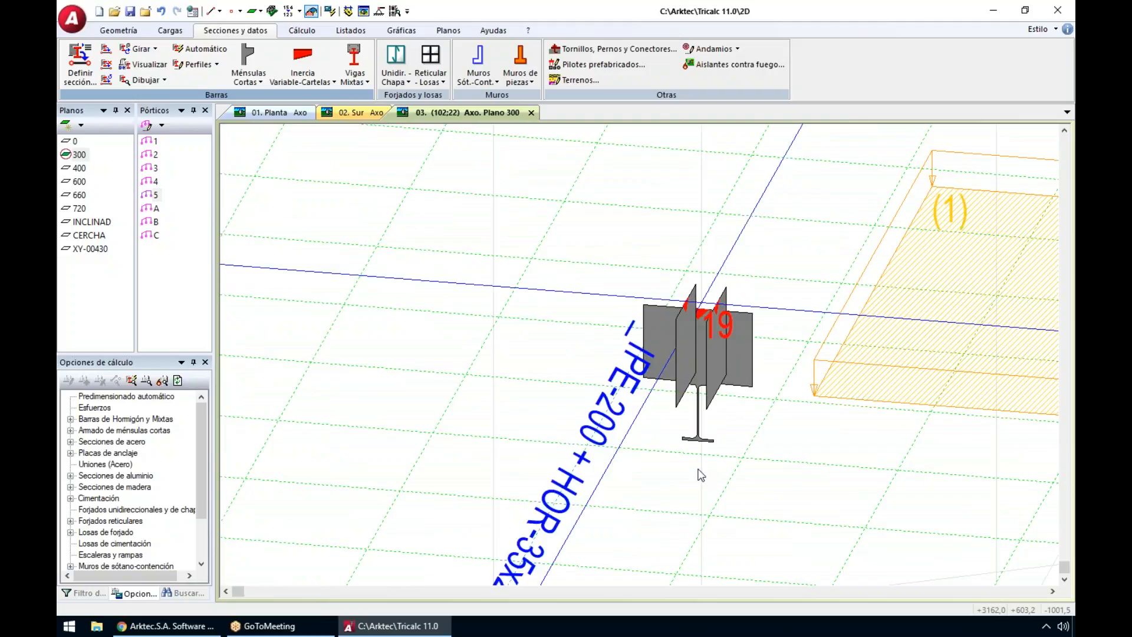
scroll(713, 427, down, 2)
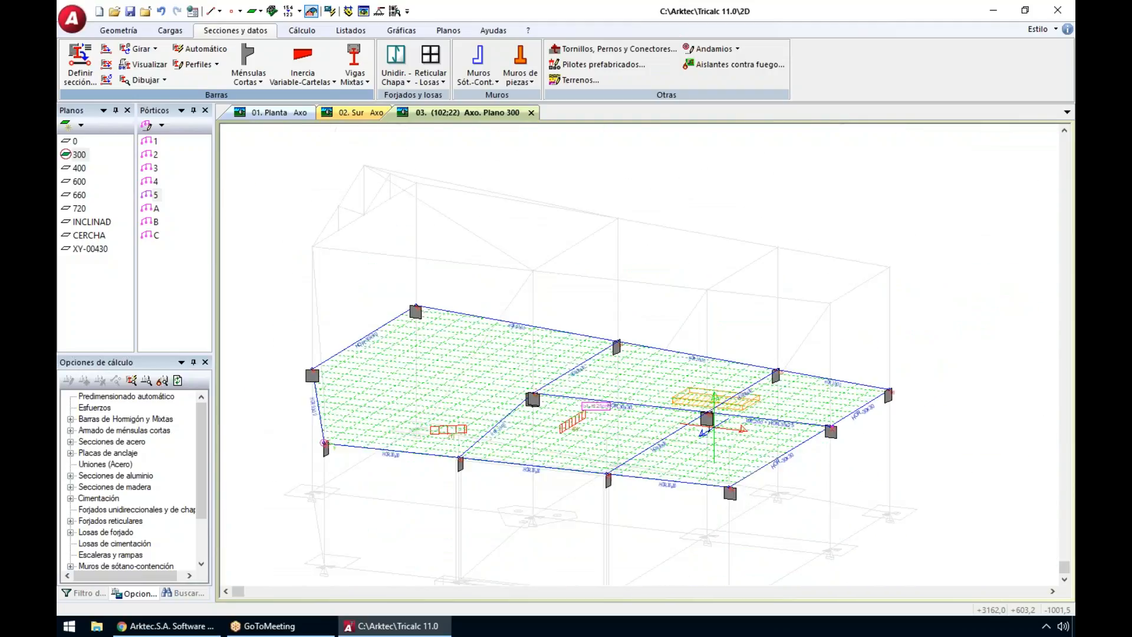
scroll(776, 423, up, 3)
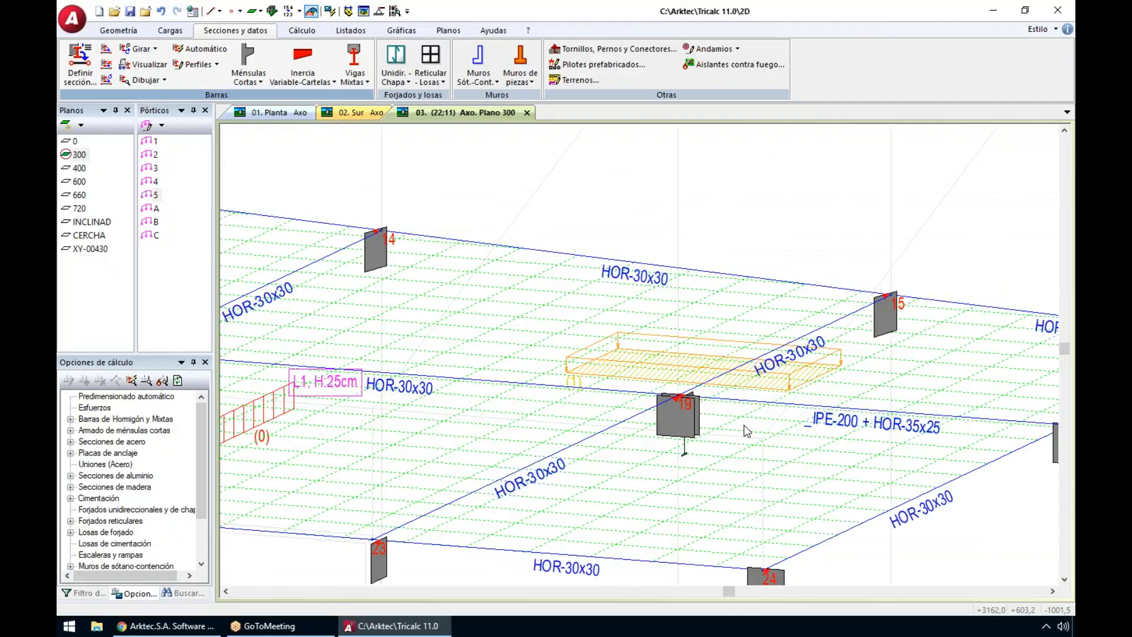
scroll(747, 431, up, 2)
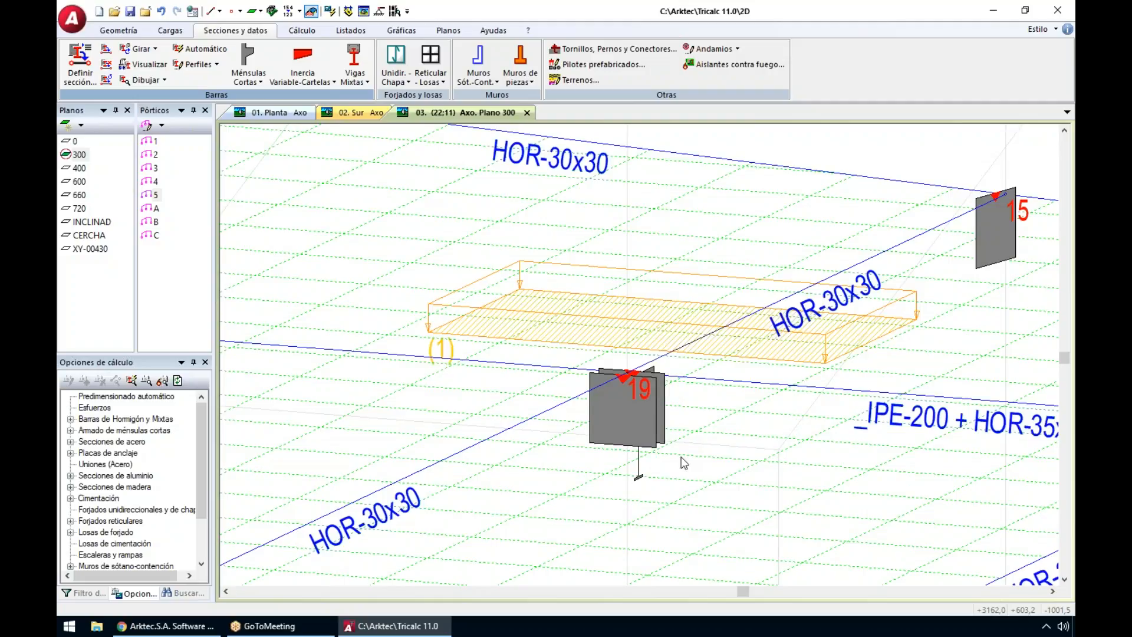
scroll(944, 419, up, 2)
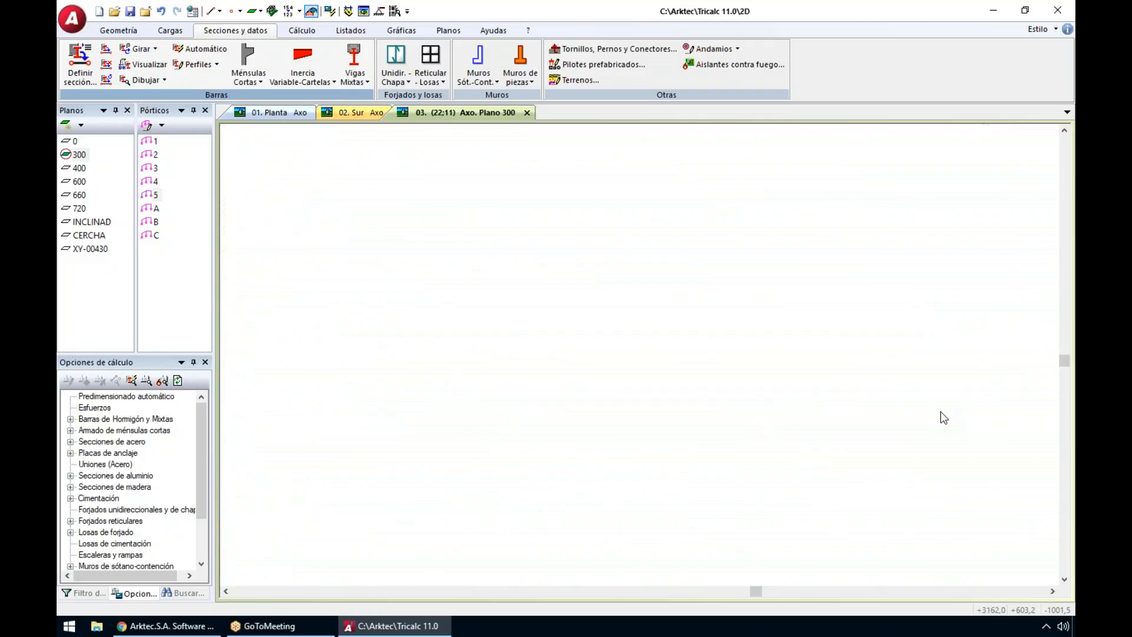
scroll(907, 450, up, 2)
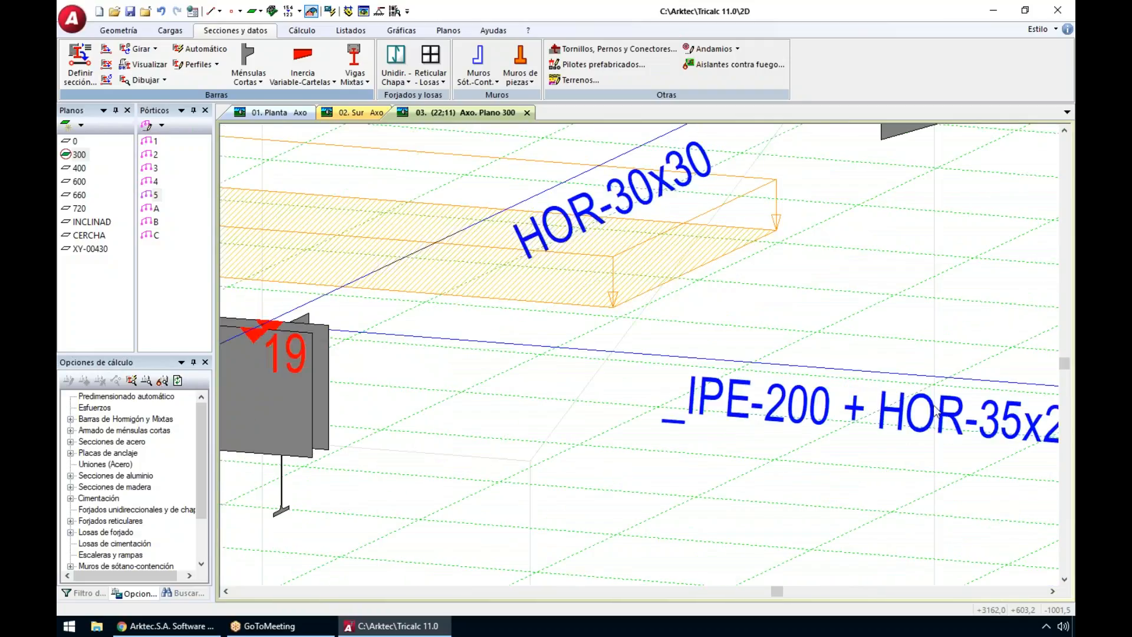
scroll(966, 406, down, 2)
middle_drag(850, 429, 787, 423)
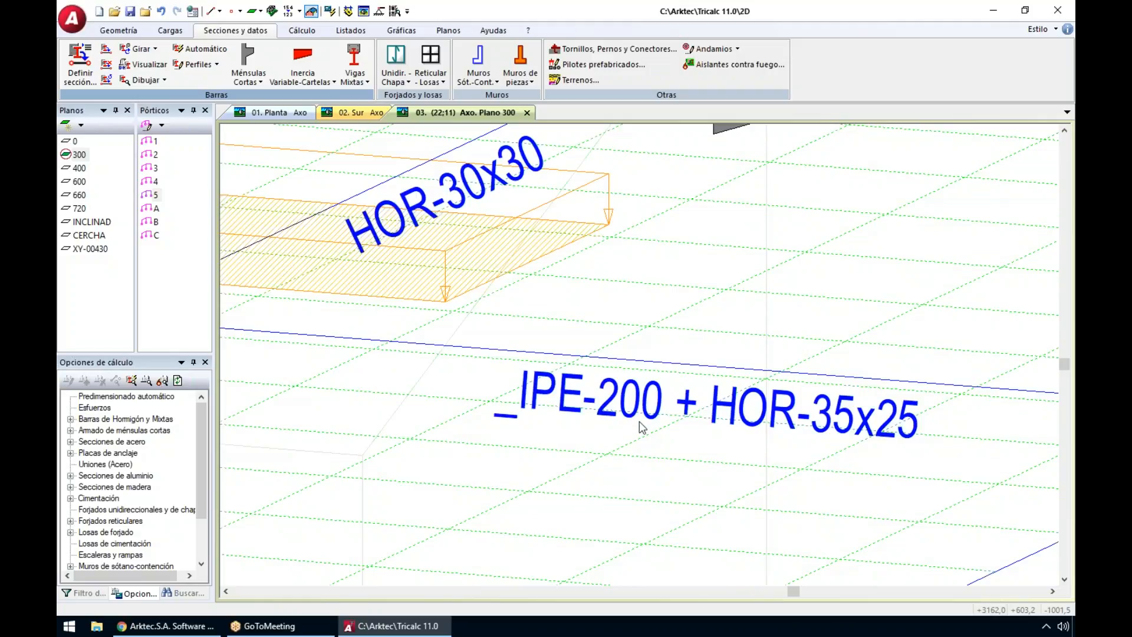
scroll(642, 426, down, 5)
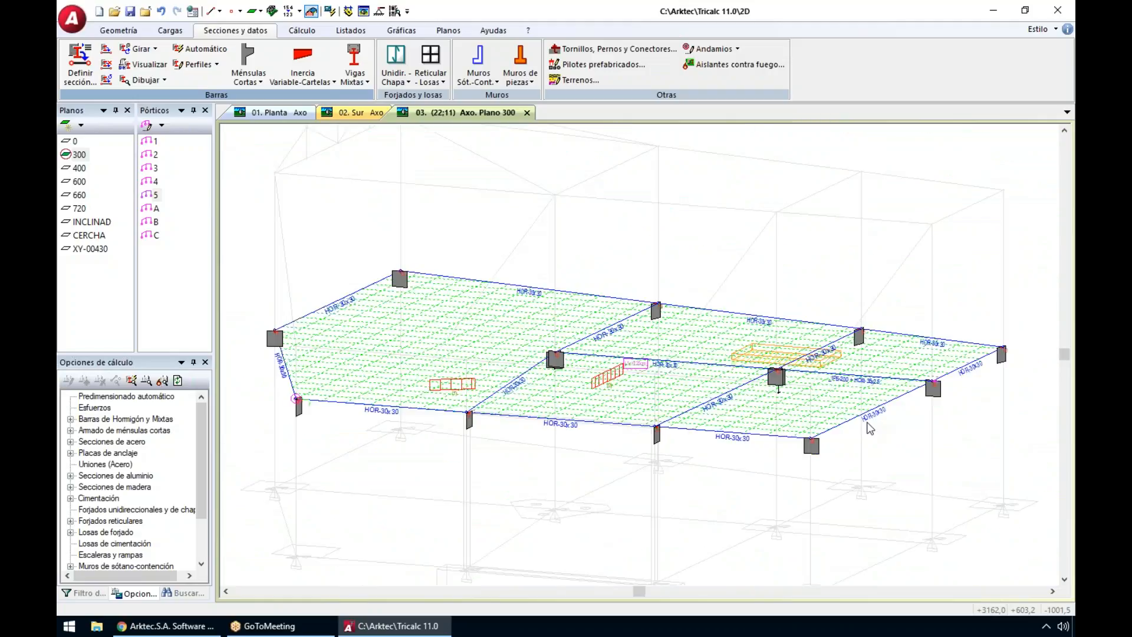
scroll(856, 419, up, 2)
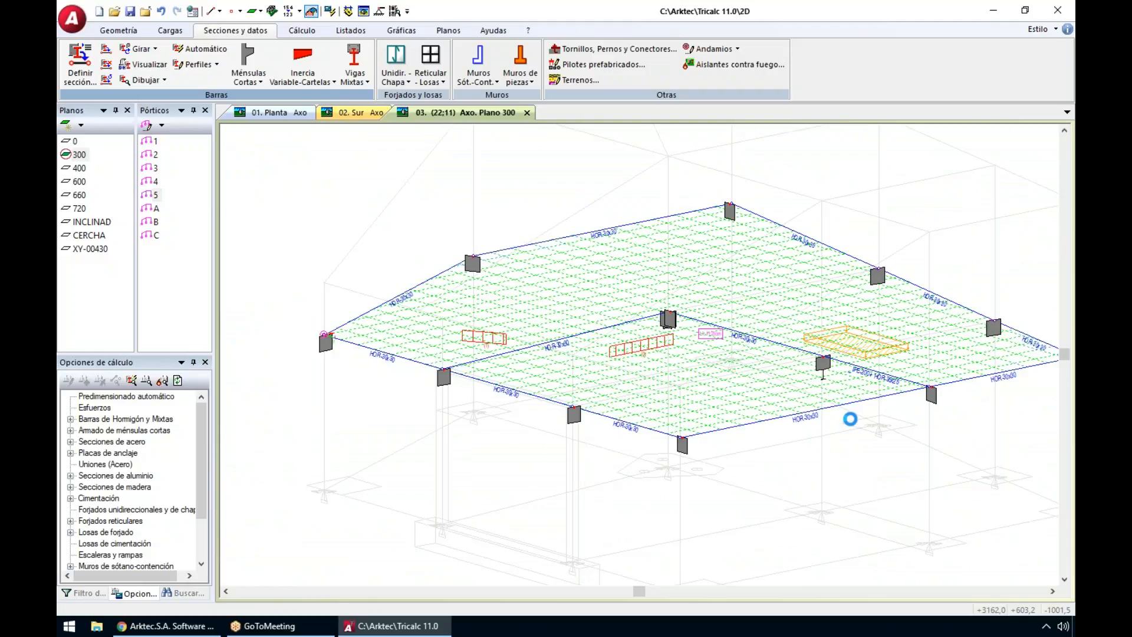
Step: Show the whole structure and render its bars as solid sections in a near-frontal axonometric view
scroll(857, 418, up, 1)
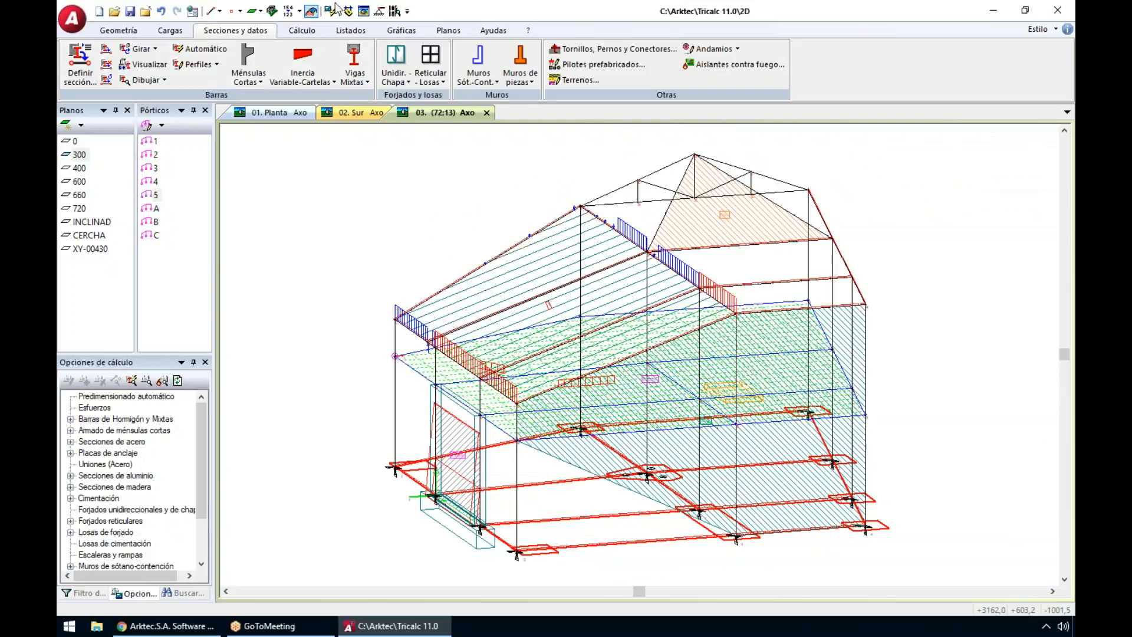
click(363, 11)
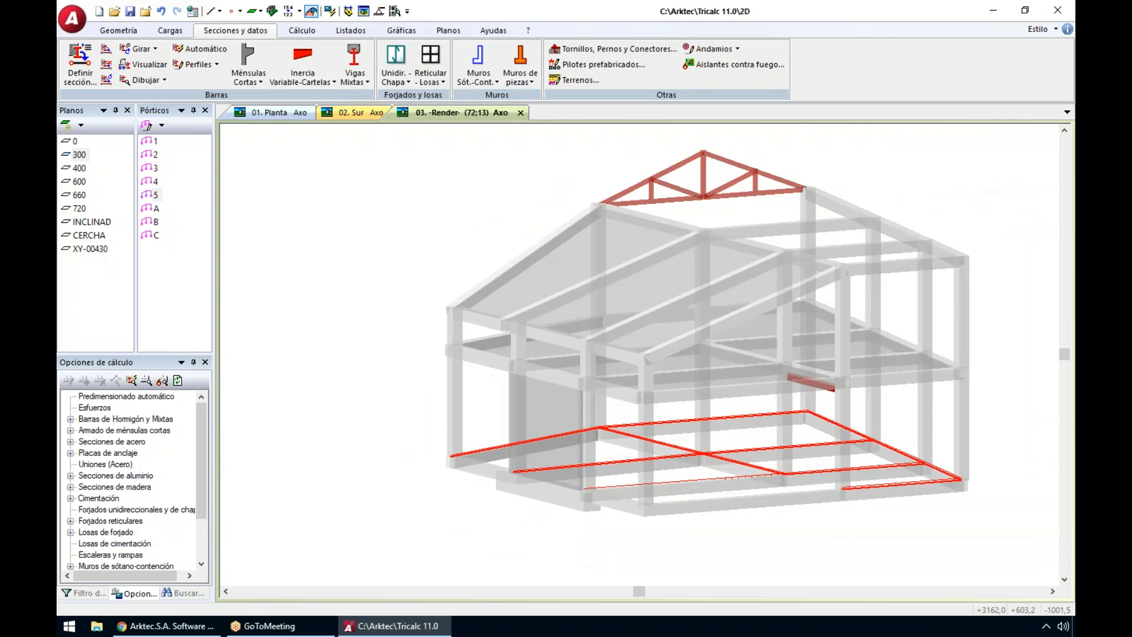
middle_drag(884, 293, 772, 254)
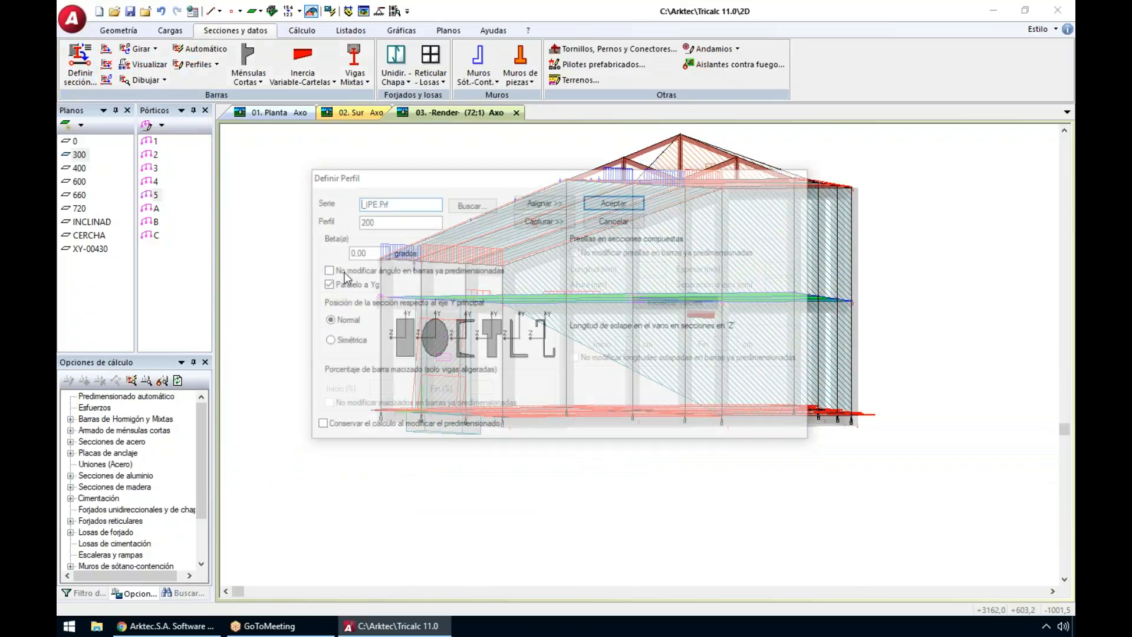
Step: Assign the _IPE 200 profile to the low eave bars of the sloped roof, and hide the loads
click(538, 202)
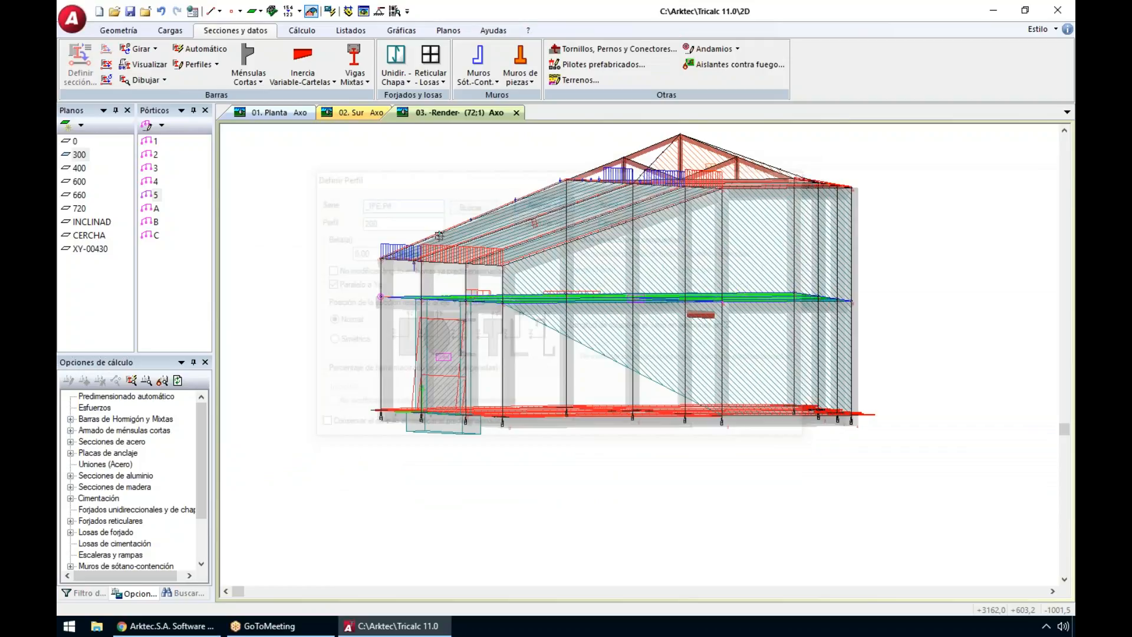
drag(363, 237, 530, 275)
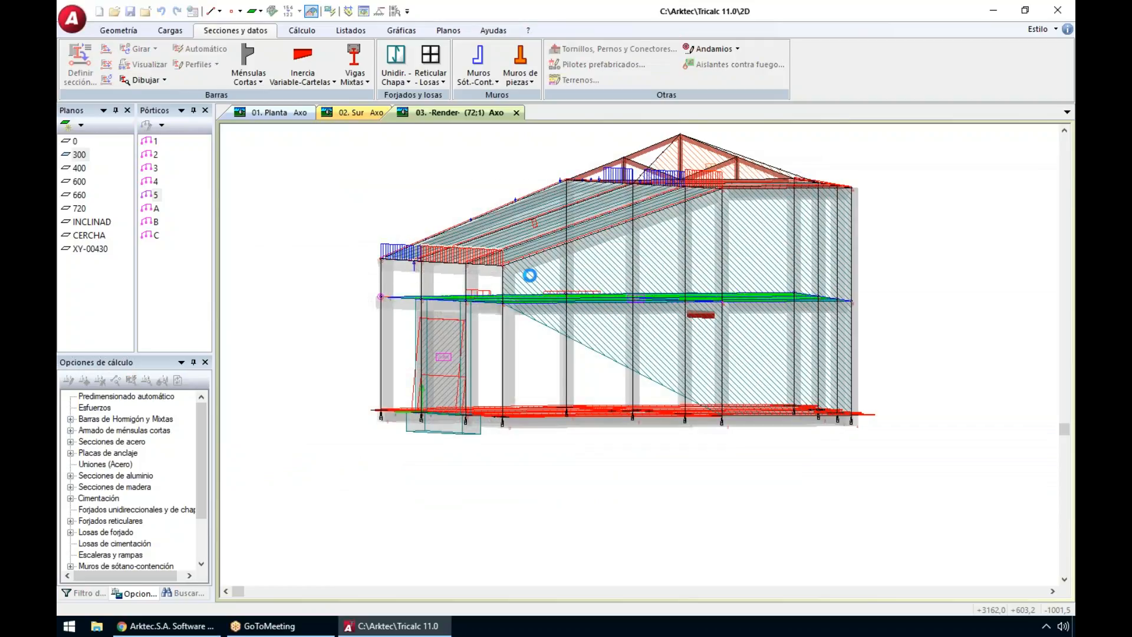
middle_drag(602, 235, 333, 47)
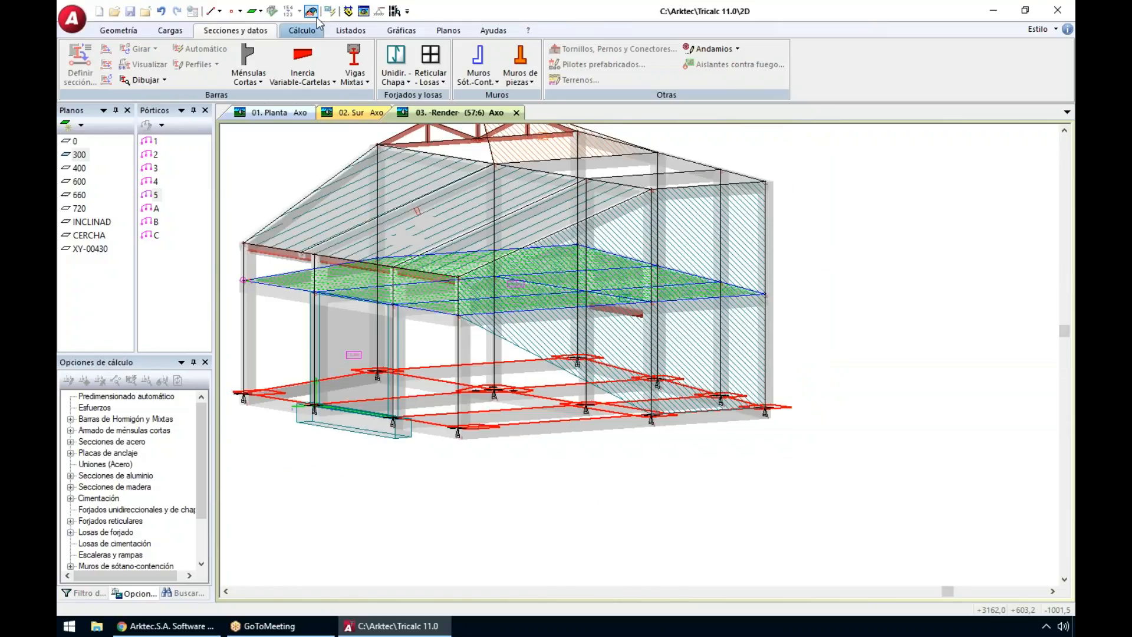
click(312, 12)
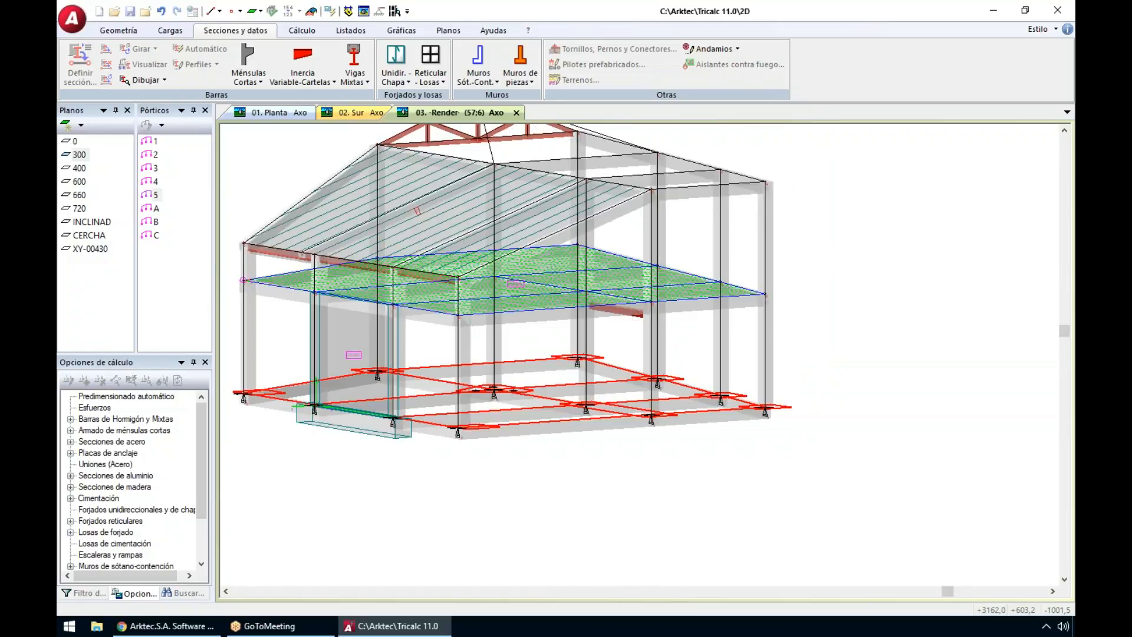
Step: Assign the _IPE 200 profile to the individual roof bars of the end bay next to the truss, including its sloped edge bar
scroll(560, 206, down, 1)
key(Right)
key(Right)
key(Right)
key(Right)
key(Right)
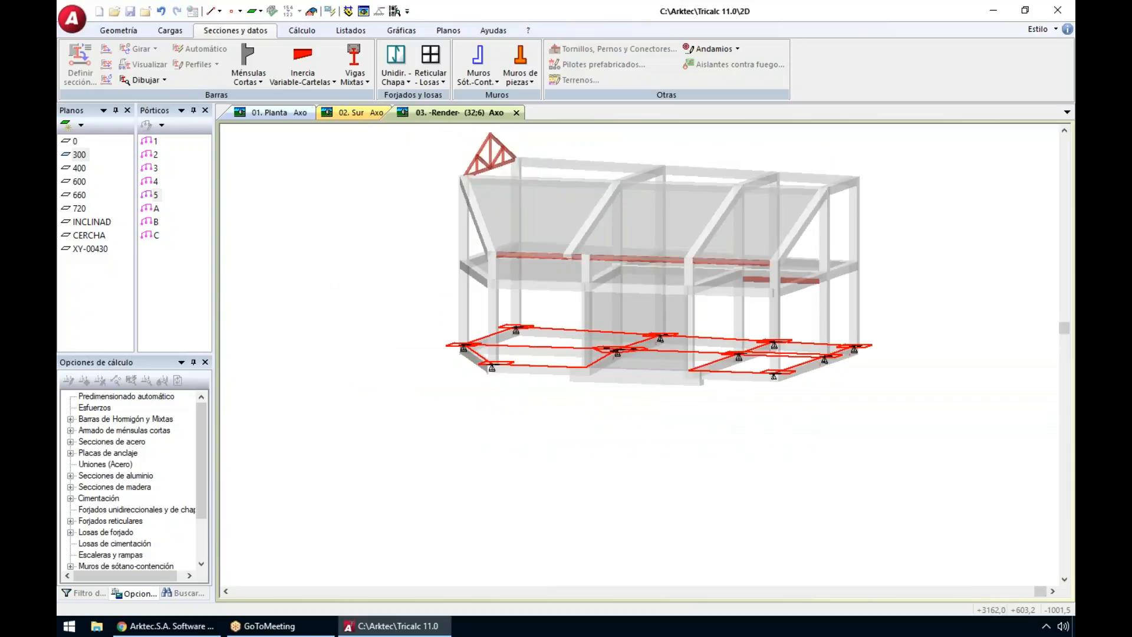
key(Right)
key(Right)
key(Right)
key(Right)
key(Right)
scroll(546, 134, up, 1)
scroll(564, 143, up, 1)
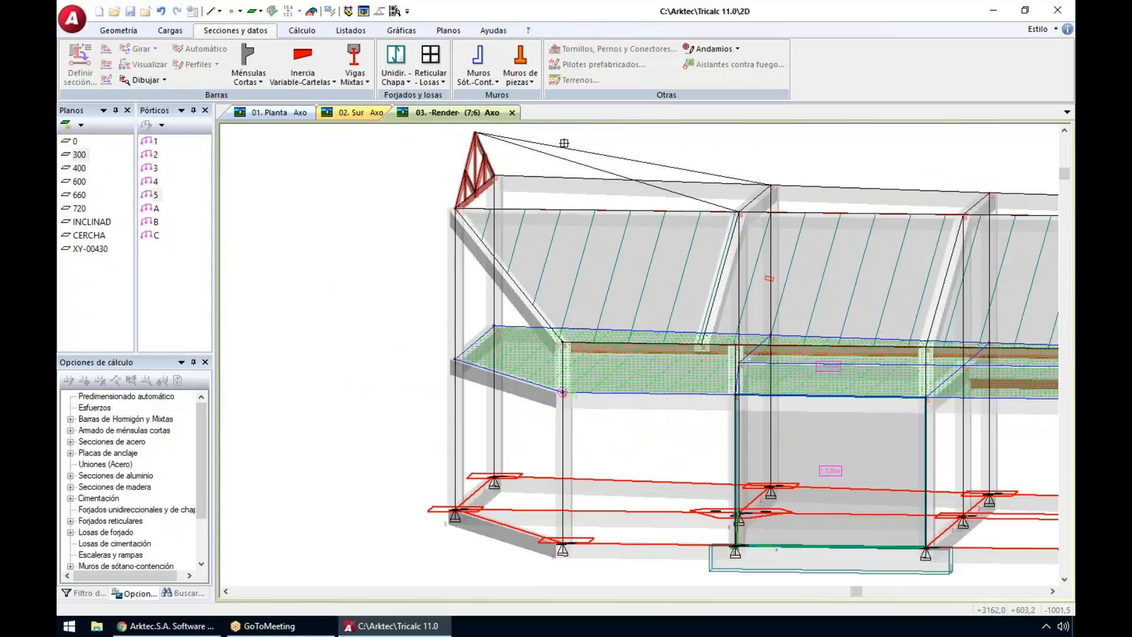
click(561, 150)
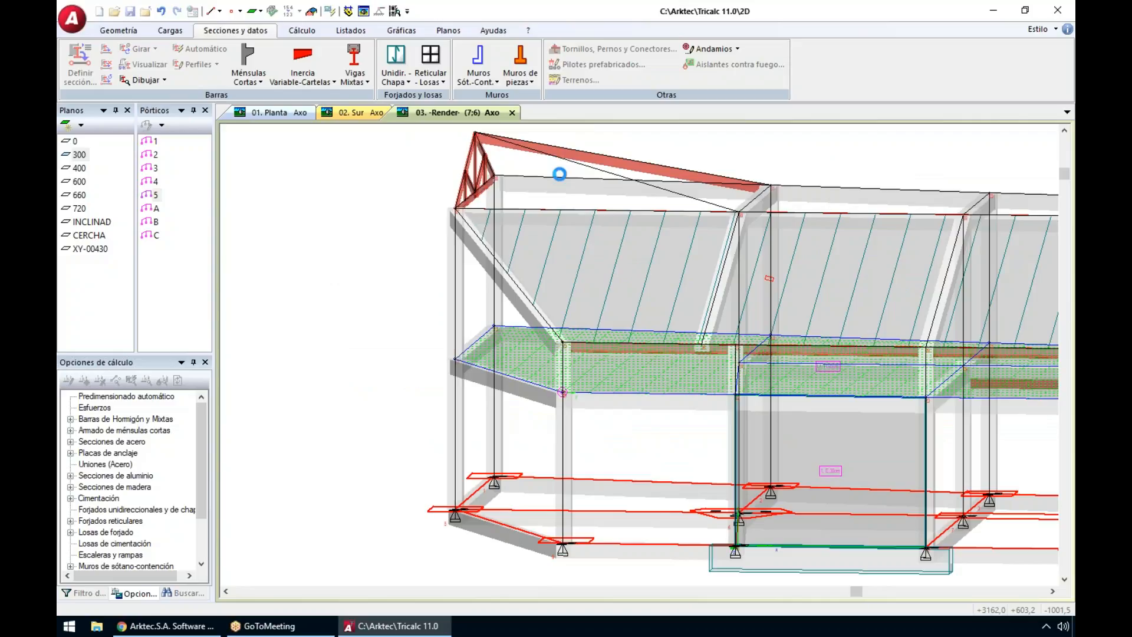
click(537, 182)
click(536, 211)
click(519, 291)
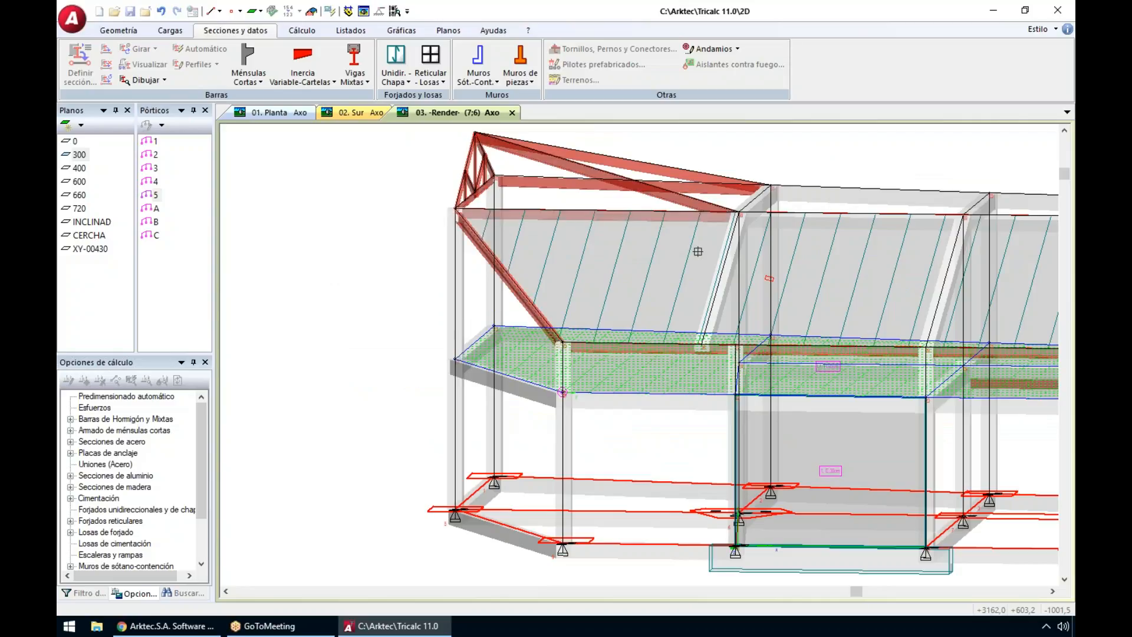
Step: Assign the _IPE 200 profile to all the remaining roof beams in the other bays with a selection window
scroll(695, 252, down, 1)
scroll(697, 252, down, 1)
key(Down)
key(Down)
drag(678, 197, 974, 287)
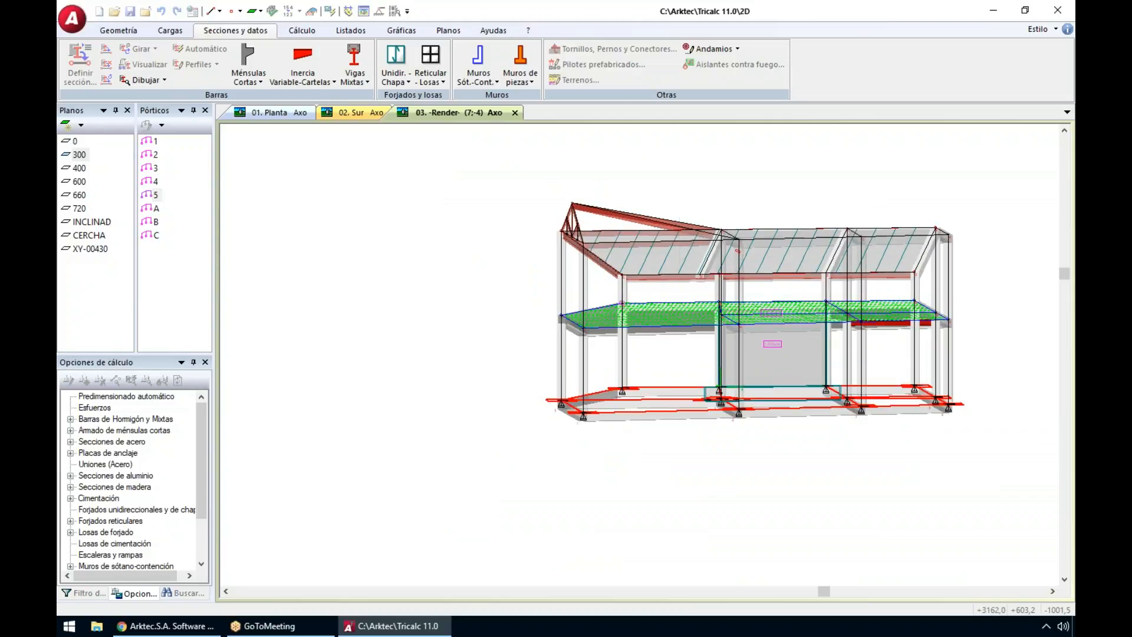
key(Up)
key(Up)
key(Up)
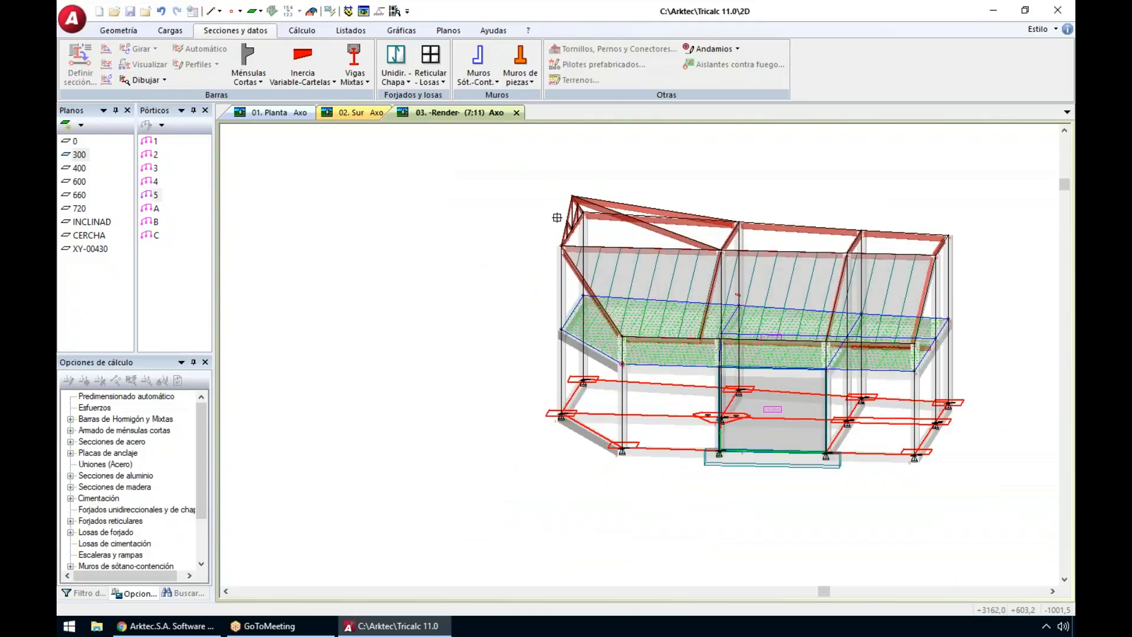
key(Right)
key(Right)
key(Right)
key(Right)
key(Right)
scroll(556, 217, up, 5)
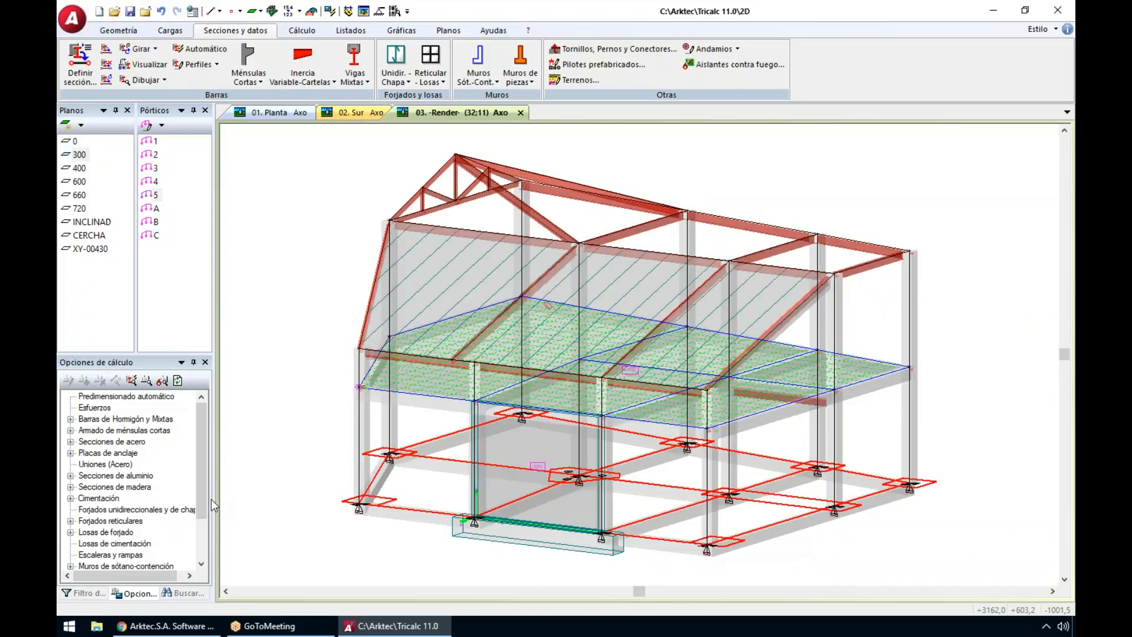
Step: Filter the display to leave the pillars, hiding beams, tie beams, one-way slabs, waffle and solid slabs, and resisting walls, in a near-frontal view
click(84, 593)
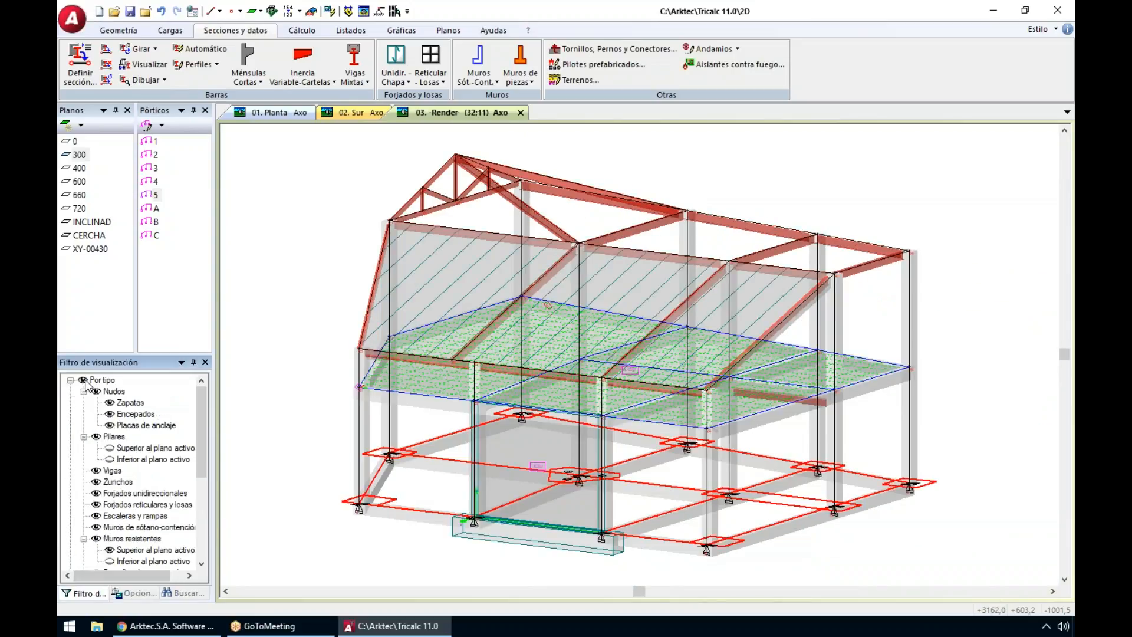
click(96, 482)
click(96, 493)
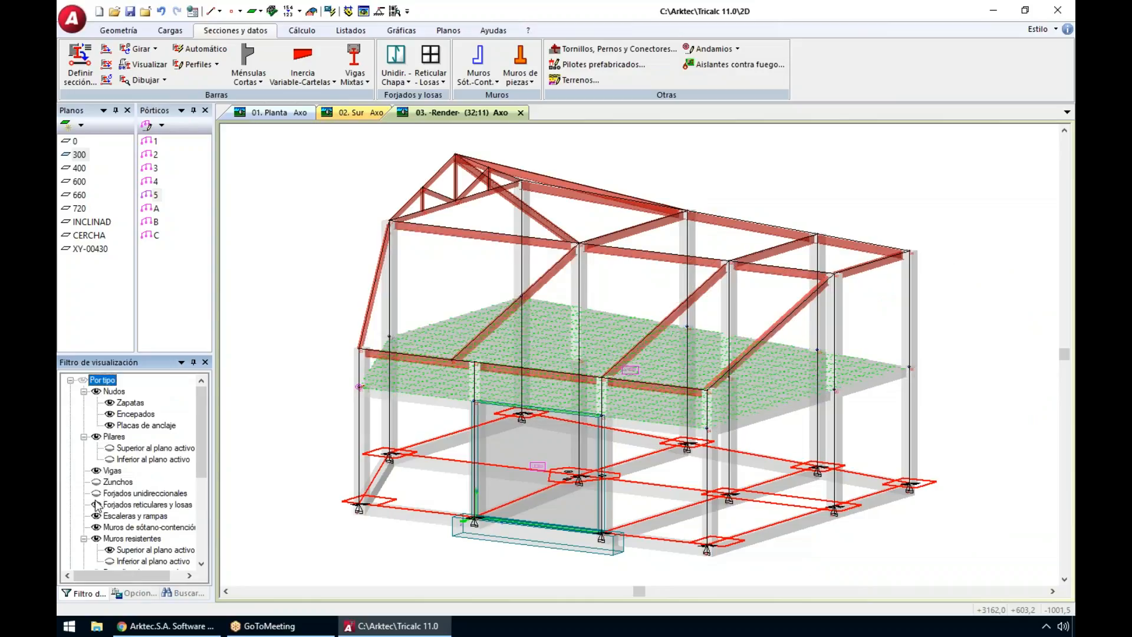
click(96, 505)
click(96, 538)
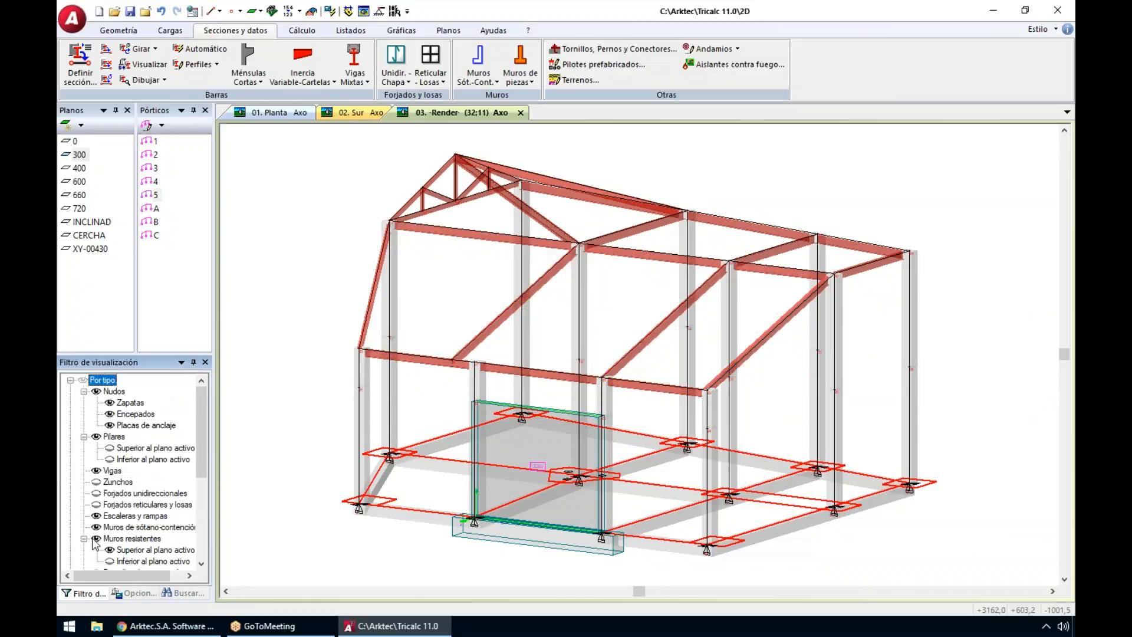
click(96, 471)
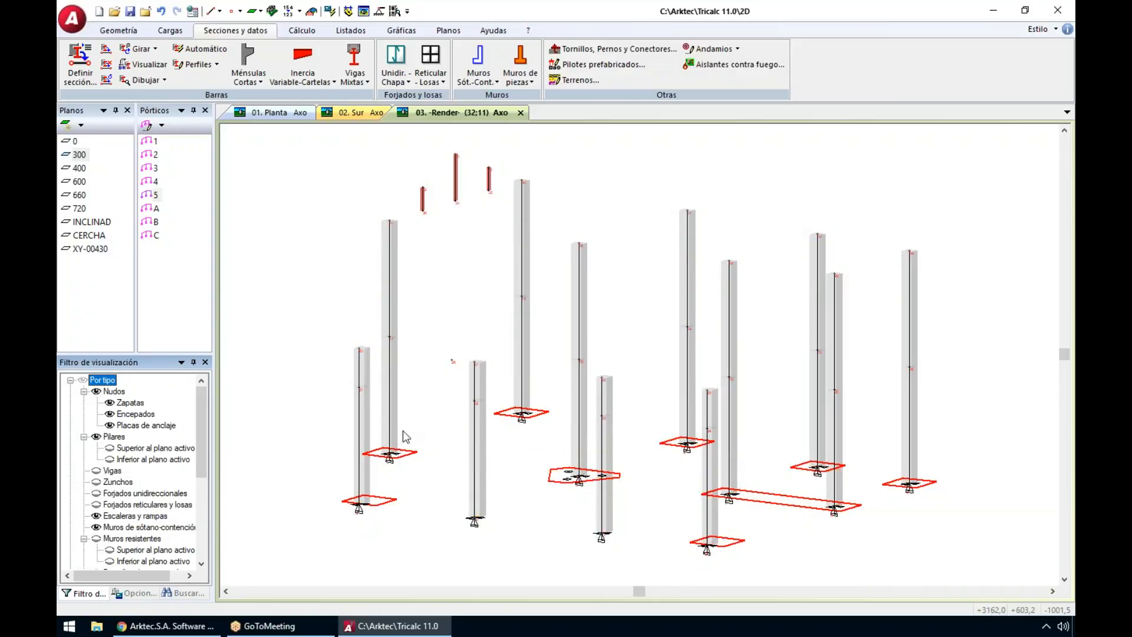
key(Up)
key(Up)
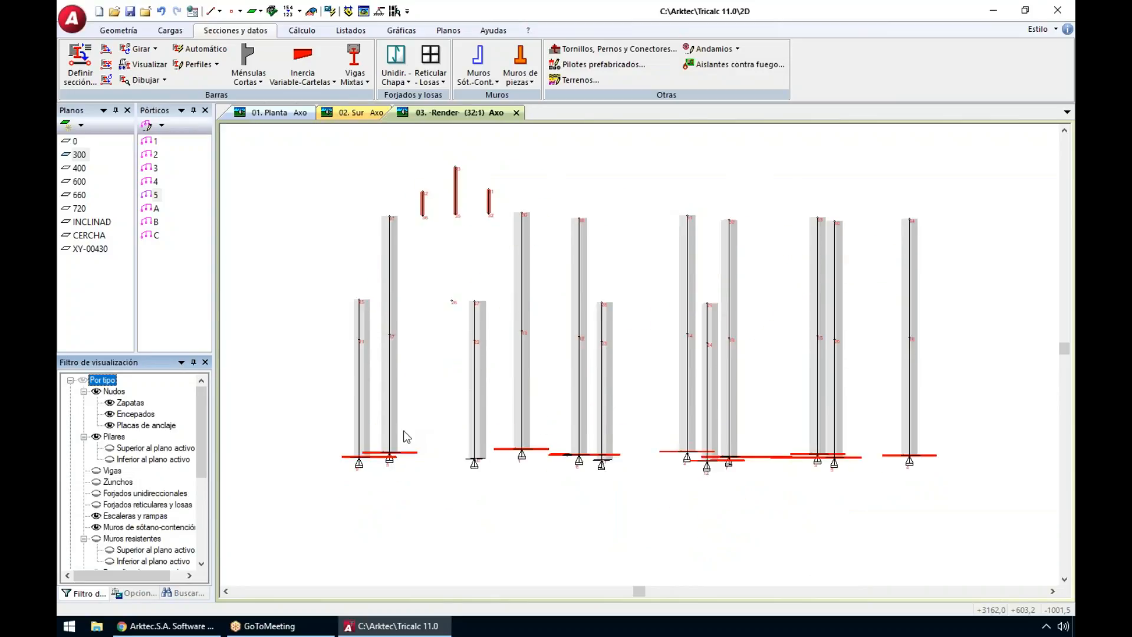
Step: Assign the _HE 200B profile to the upper lengths of the three pillars at the end of the building farthest from the truss
click(78, 69)
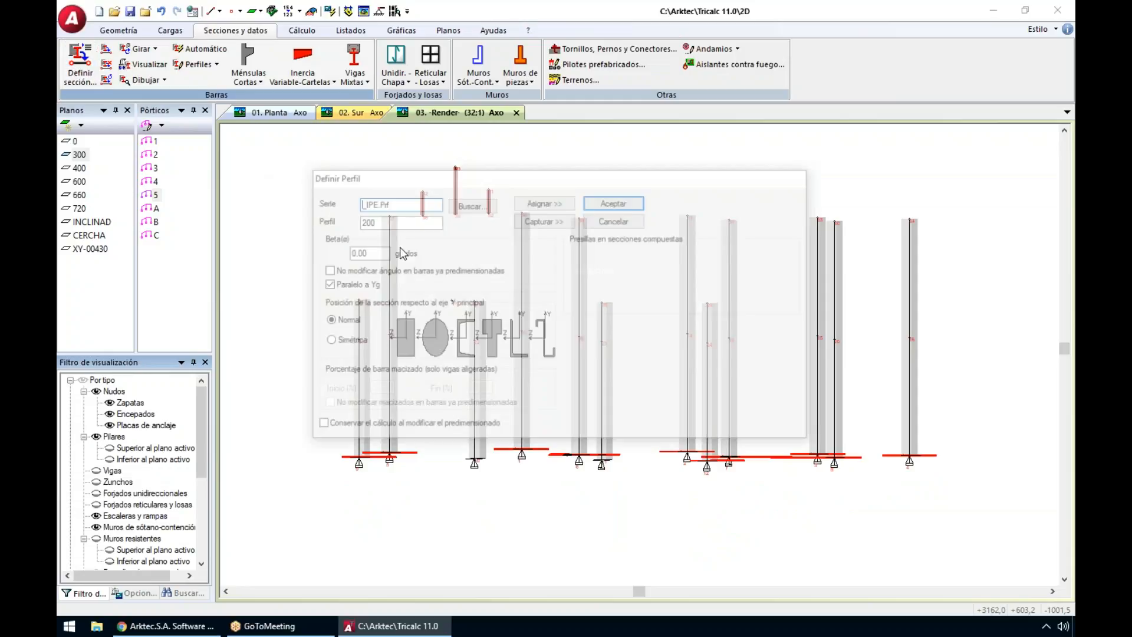
click(471, 205)
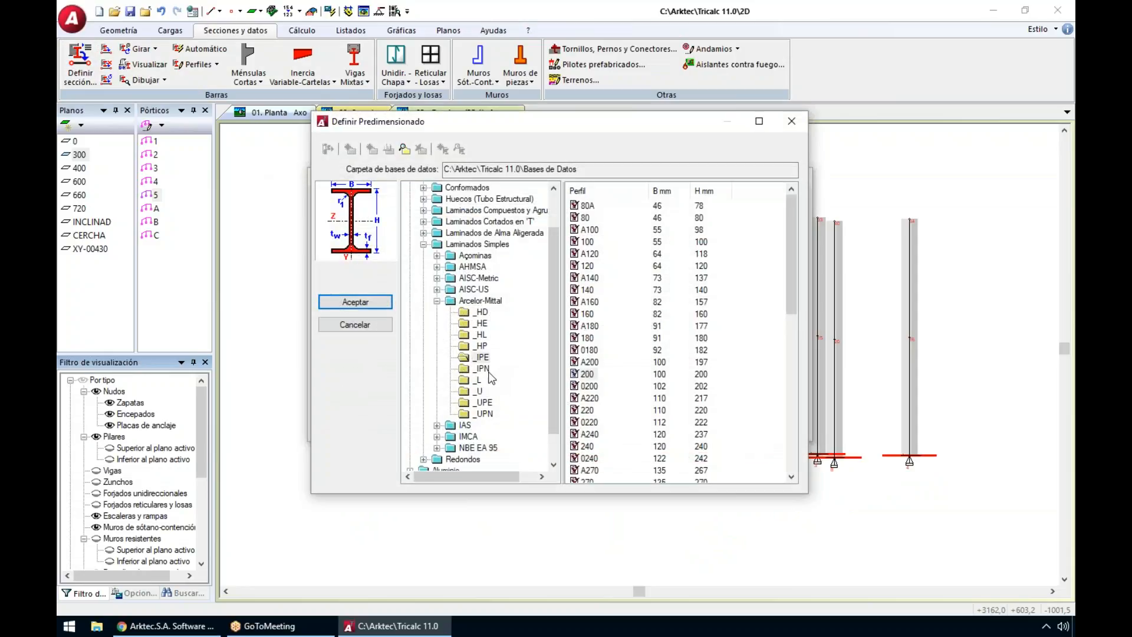
click(481, 323)
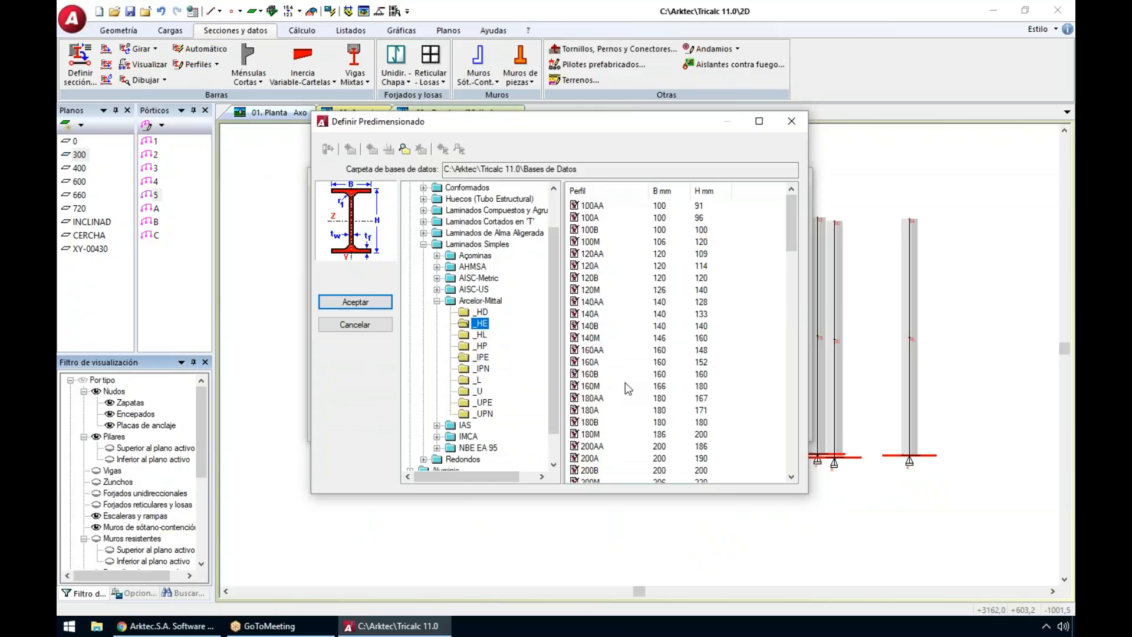
click(590, 470)
click(356, 302)
click(539, 202)
drag(785, 202, 972, 361)
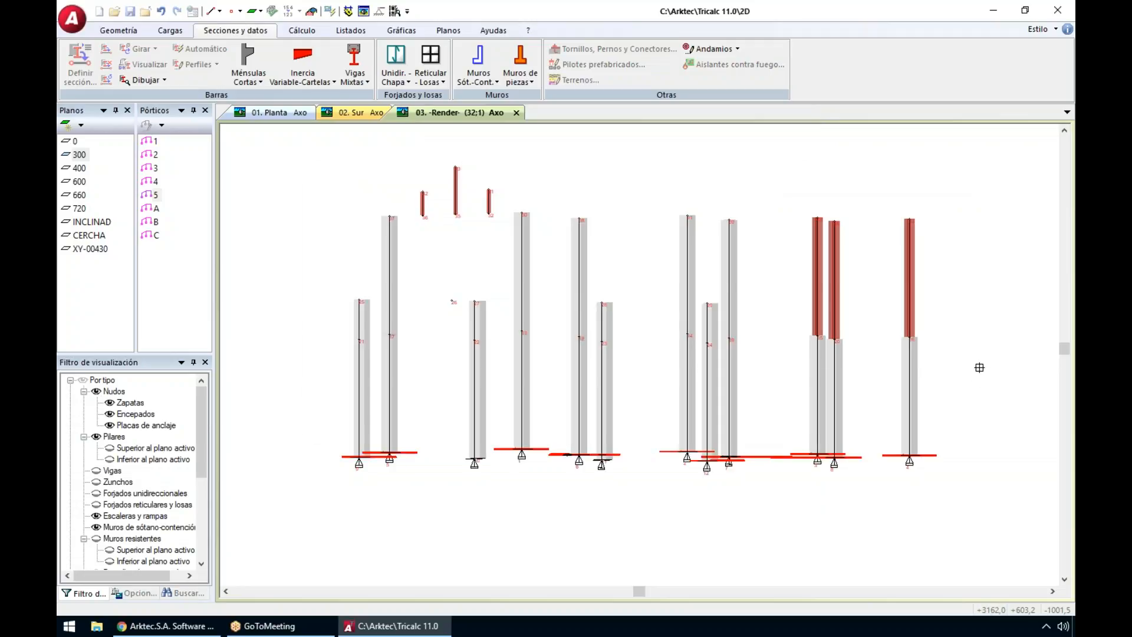
right_click(979, 367)
Step: Assign the compound 2UPN 140 profile from the Arcelor-Mittal series to the upper lengths of all the remaining pillars
click(470, 204)
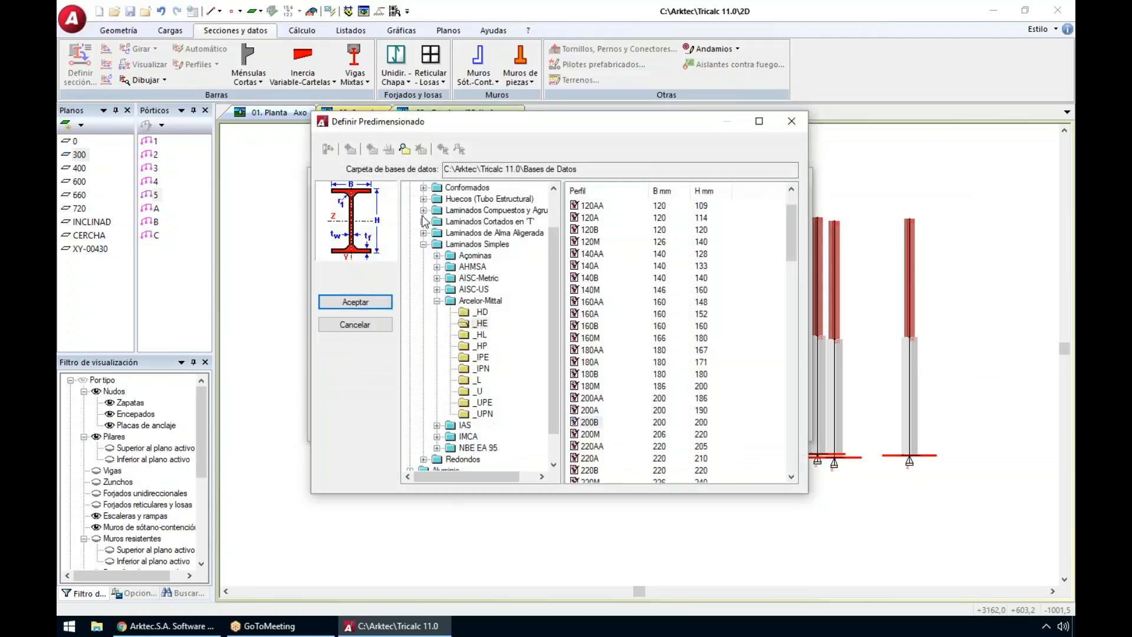
scroll(423, 215, up, 2)
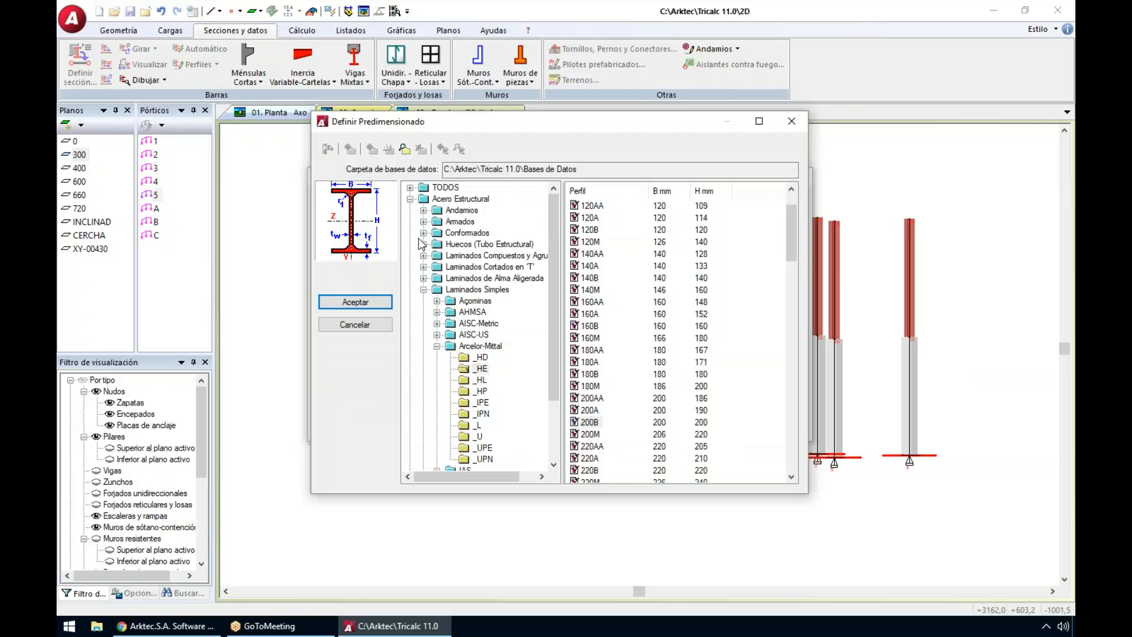
click(423, 255)
click(437, 300)
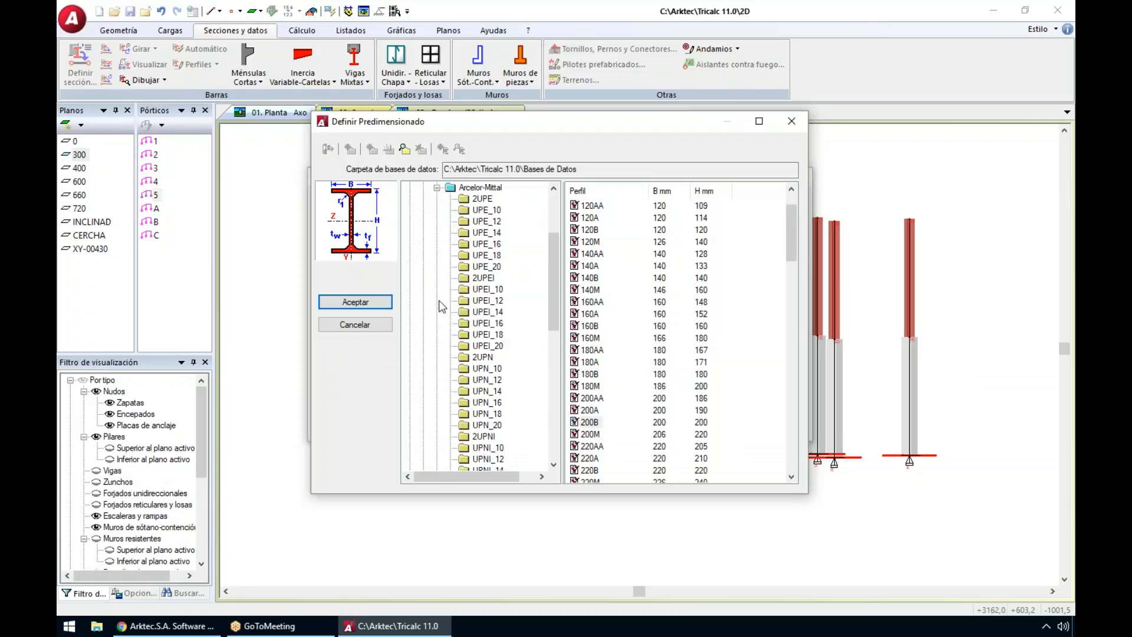
click(482, 357)
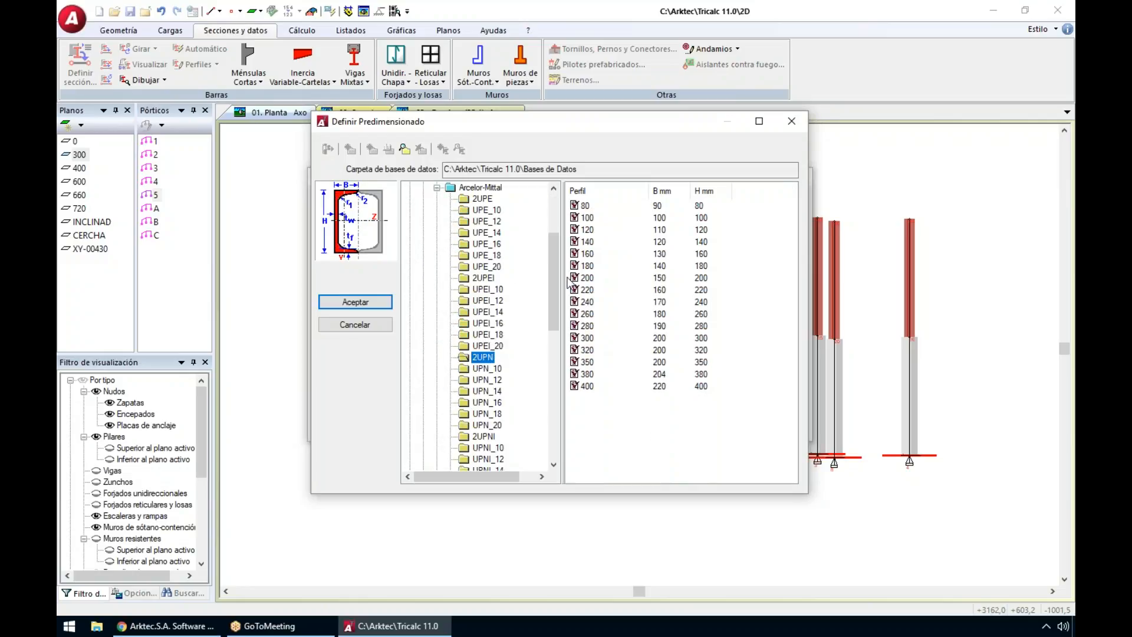
click(589, 243)
click(365, 301)
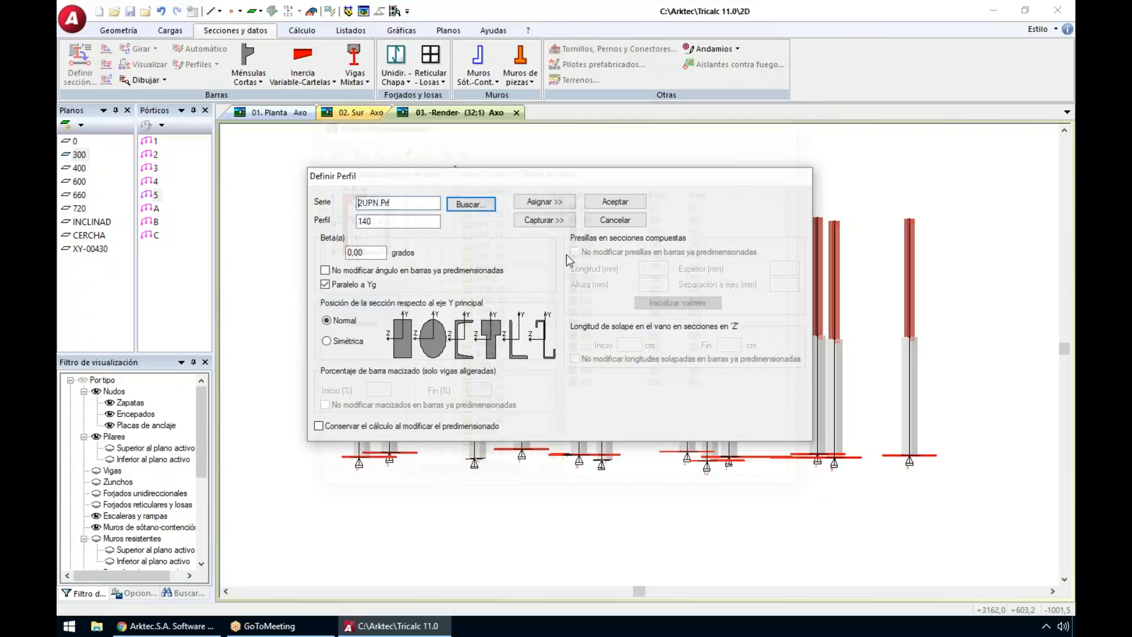
click(539, 201)
drag(500, 209, 757, 372)
drag(331, 206, 494, 364)
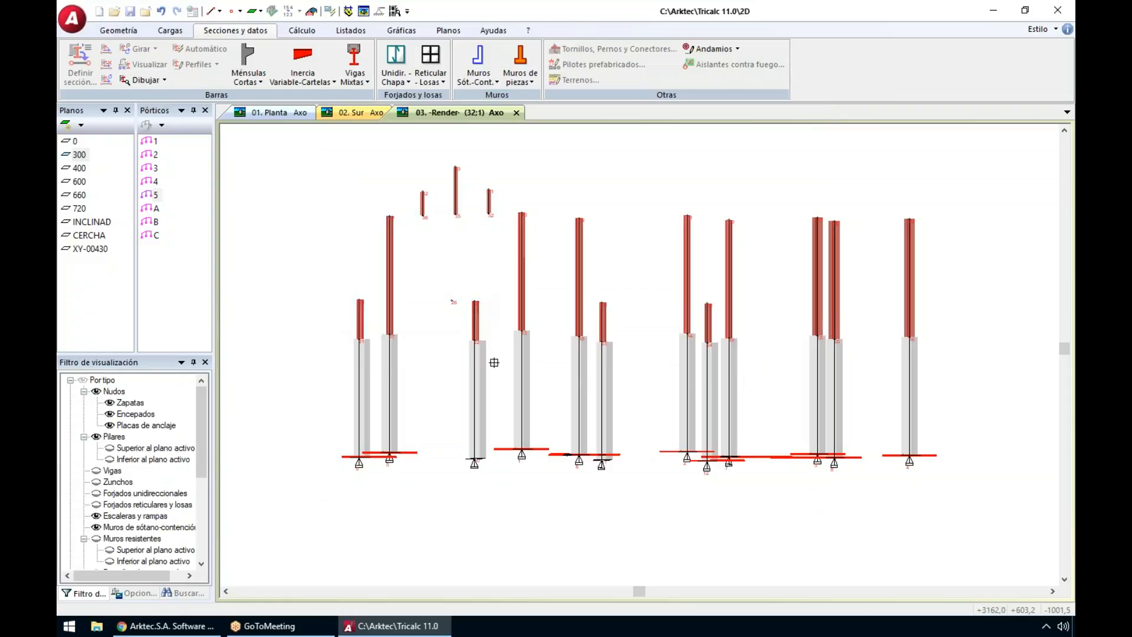
Step: Show the beams again together with the pillars
click(97, 471)
click(97, 471)
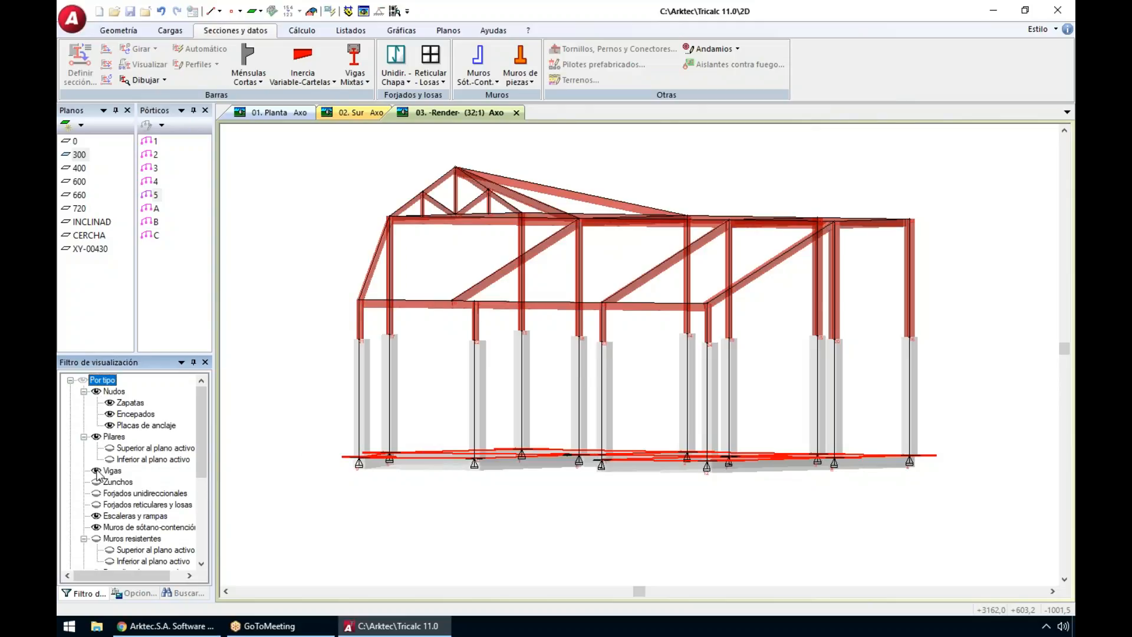
click(97, 471)
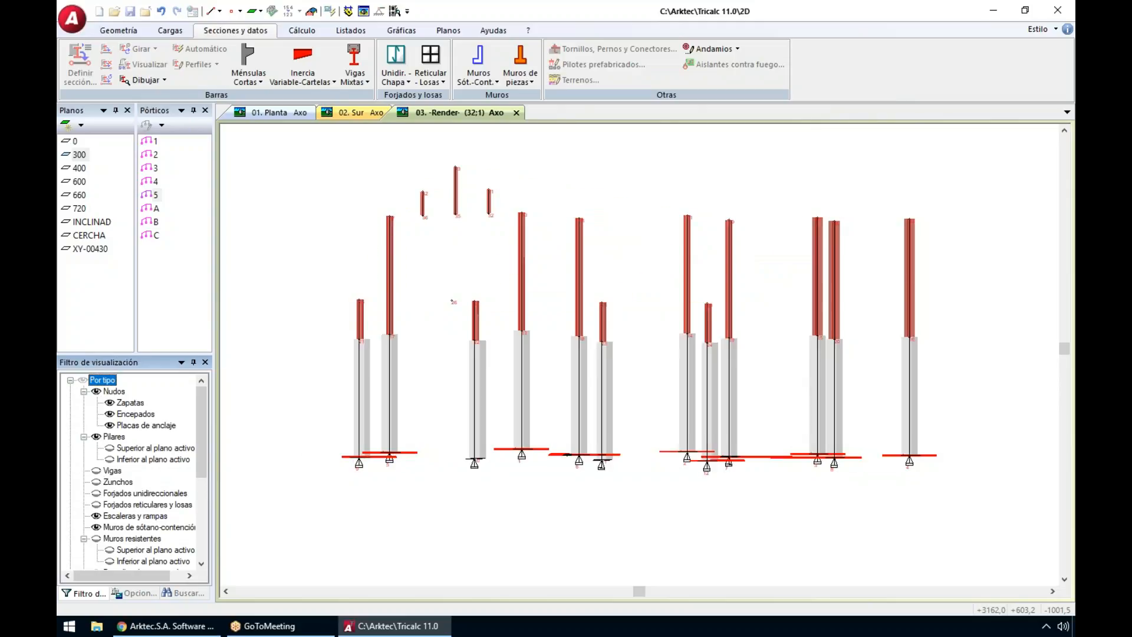
click(97, 471)
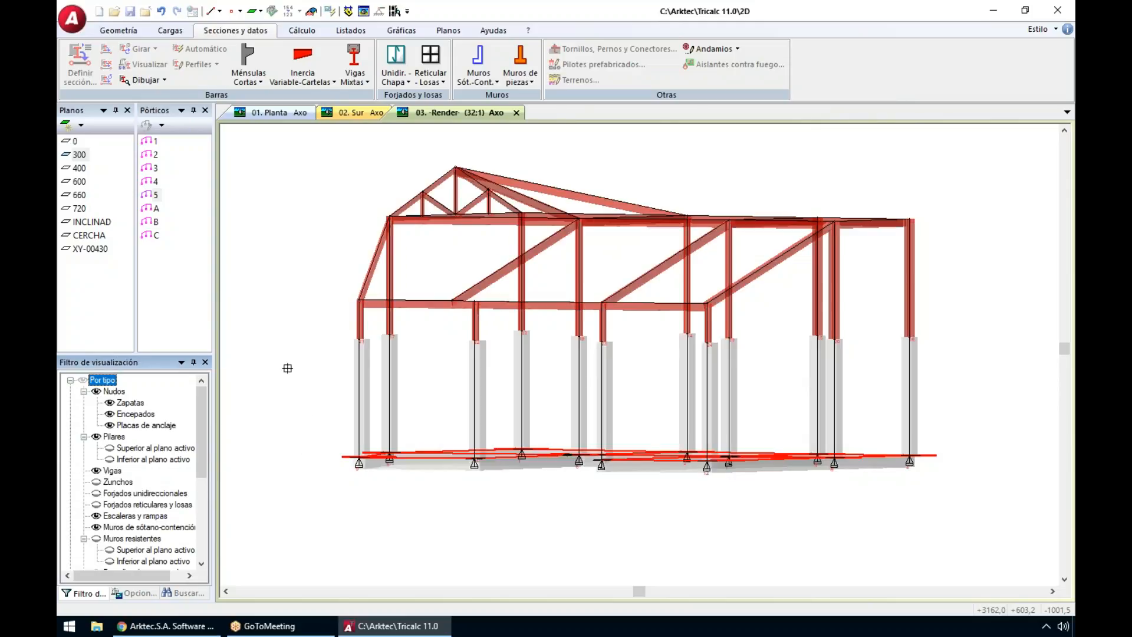
Step: Examine the pillar and roof profiles of the whole steel frame from several directions, fitting the full structure in the view
key(Down)
key(Left)
key(Left)
key(Left)
key(Left)
key(Left)
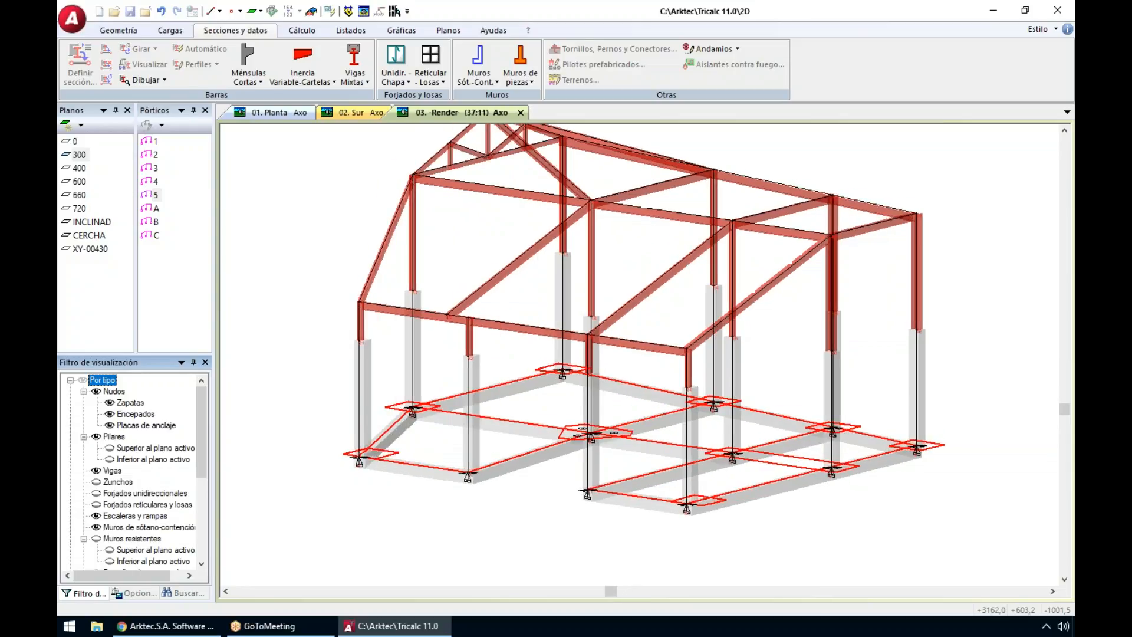
key(Down)
key(Left)
key(Left)
key(Left)
key(Left)
key(Left)
key(Left)
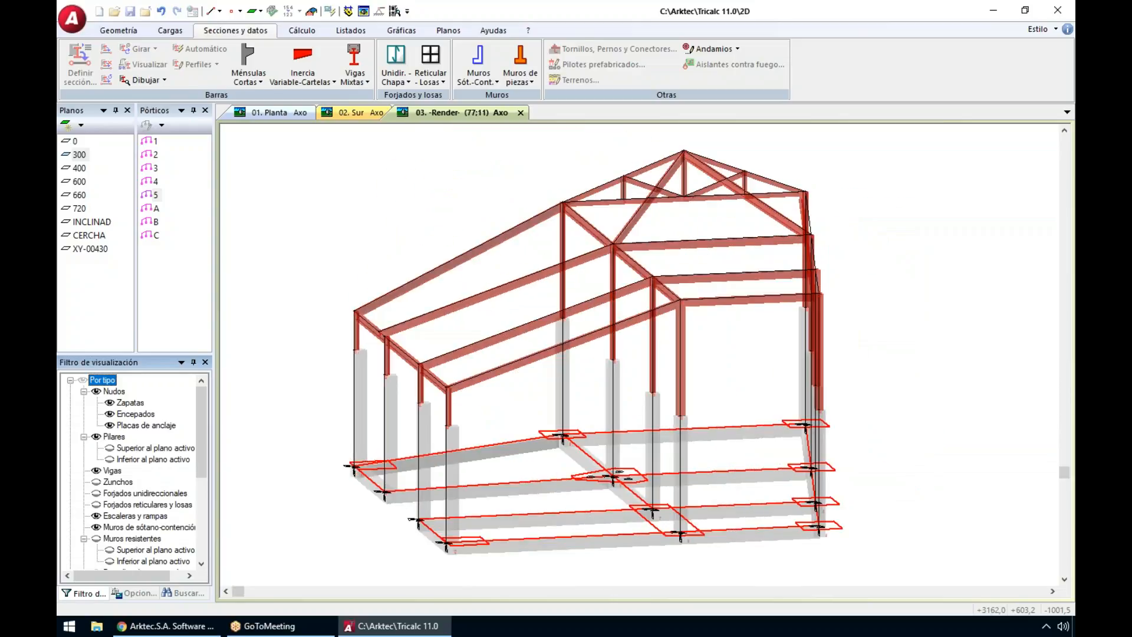
key(Right)
key(Right)
key(Up)
key(Right)
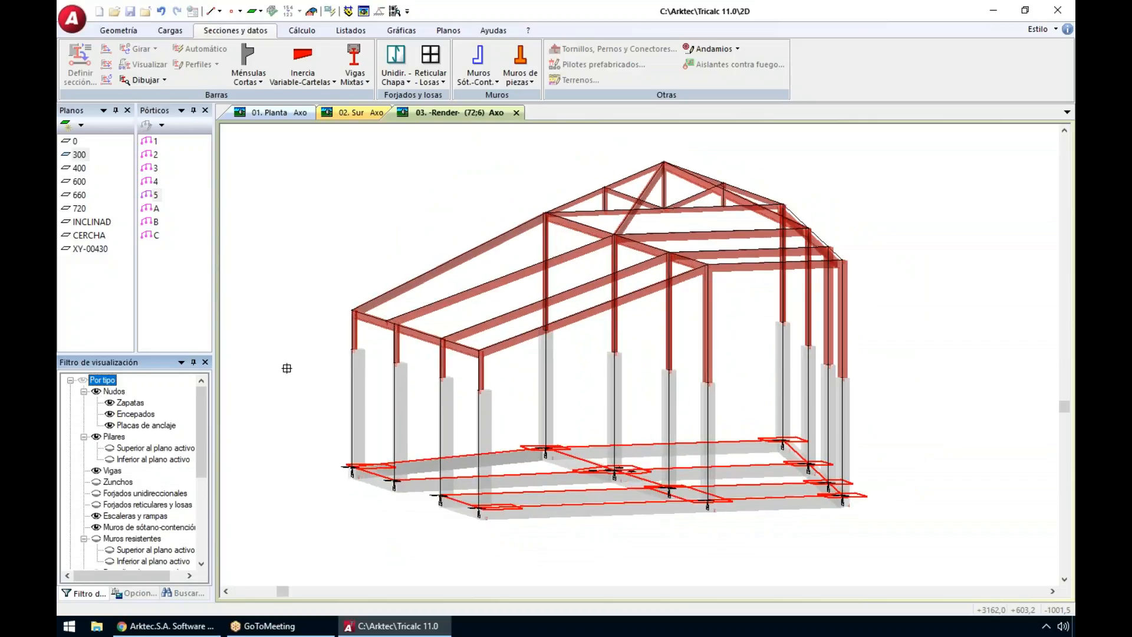
key(Right)
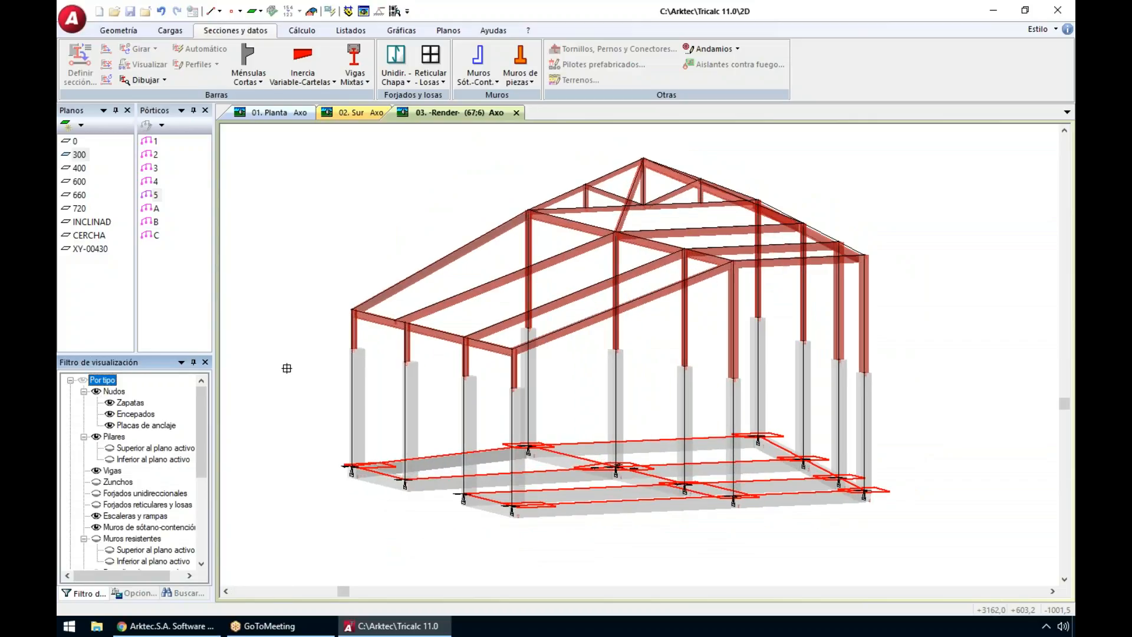
key(Home)
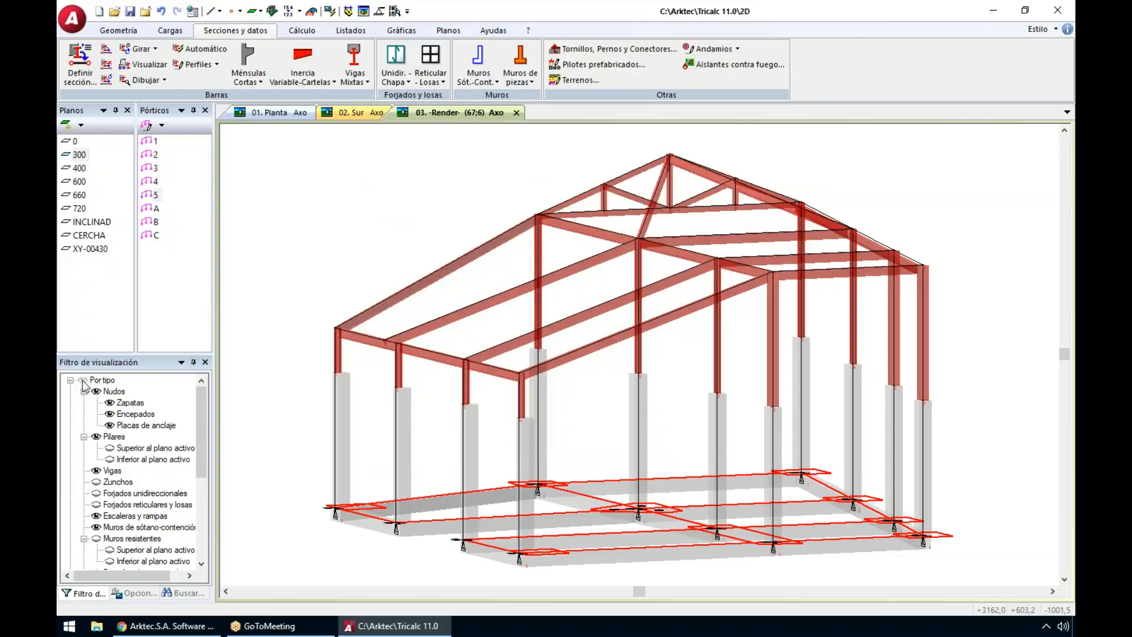
Step: Display all element types again, and examine the beam beneath the slab near nodes 19 and 20 and the roof edge-beam joints
click(83, 380)
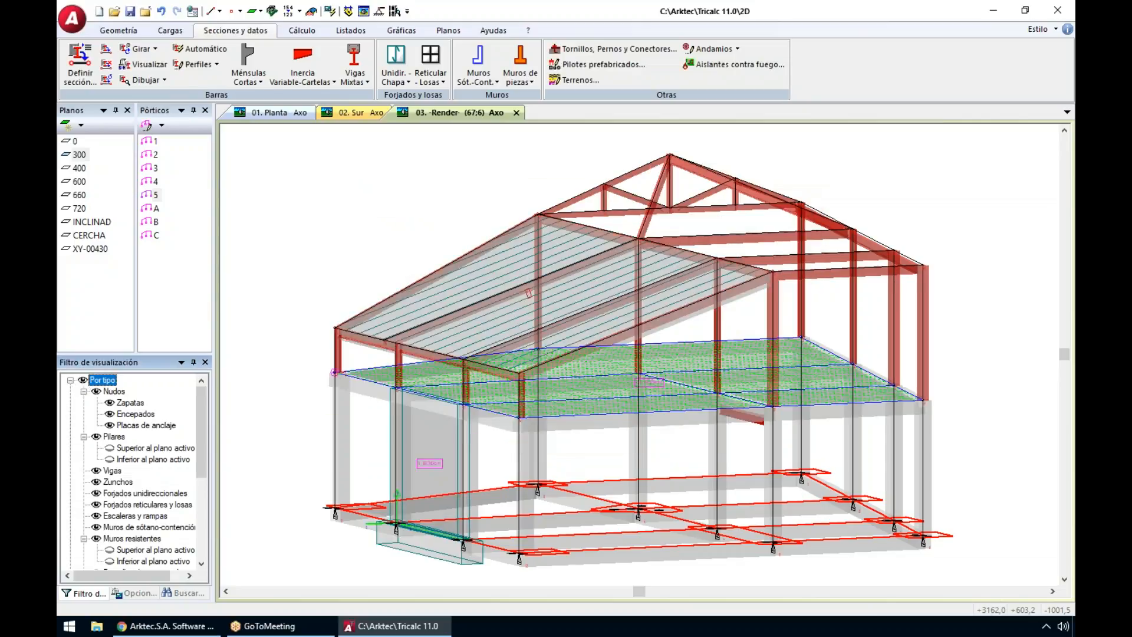
scroll(630, 419, down, 3)
scroll(630, 419, up, 3)
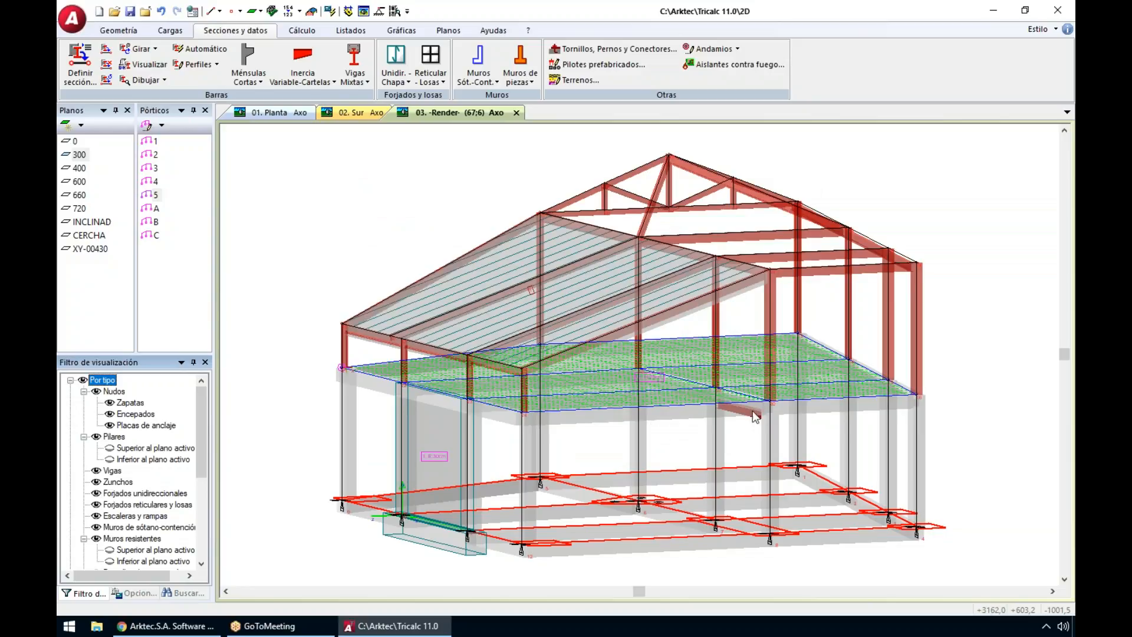
scroll(678, 400, up, 5)
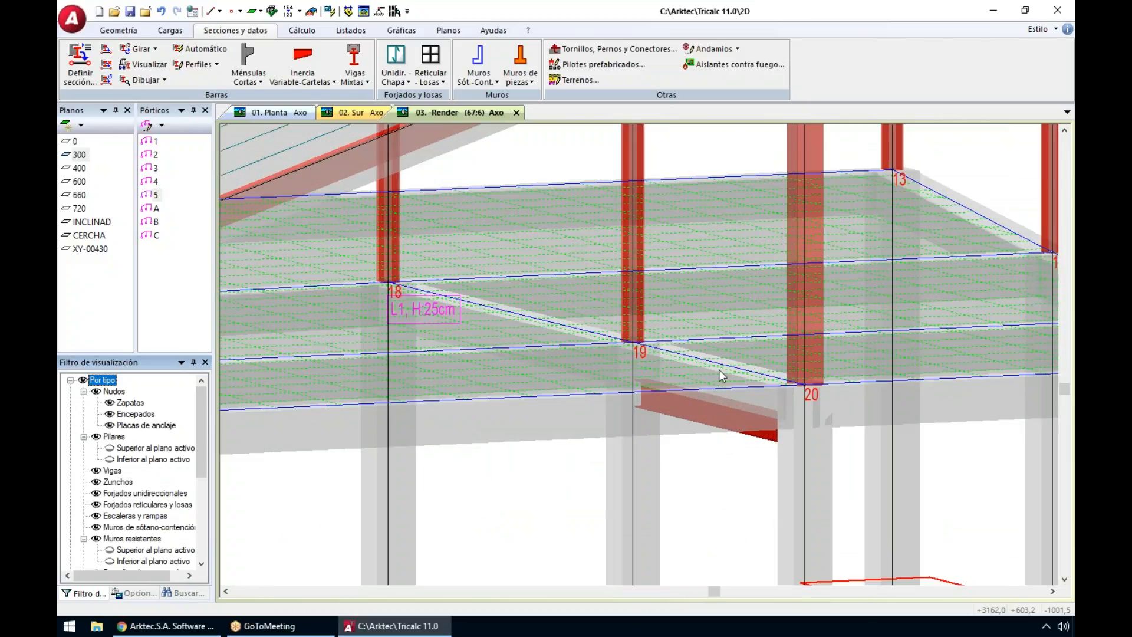
scroll(719, 372, down, 5)
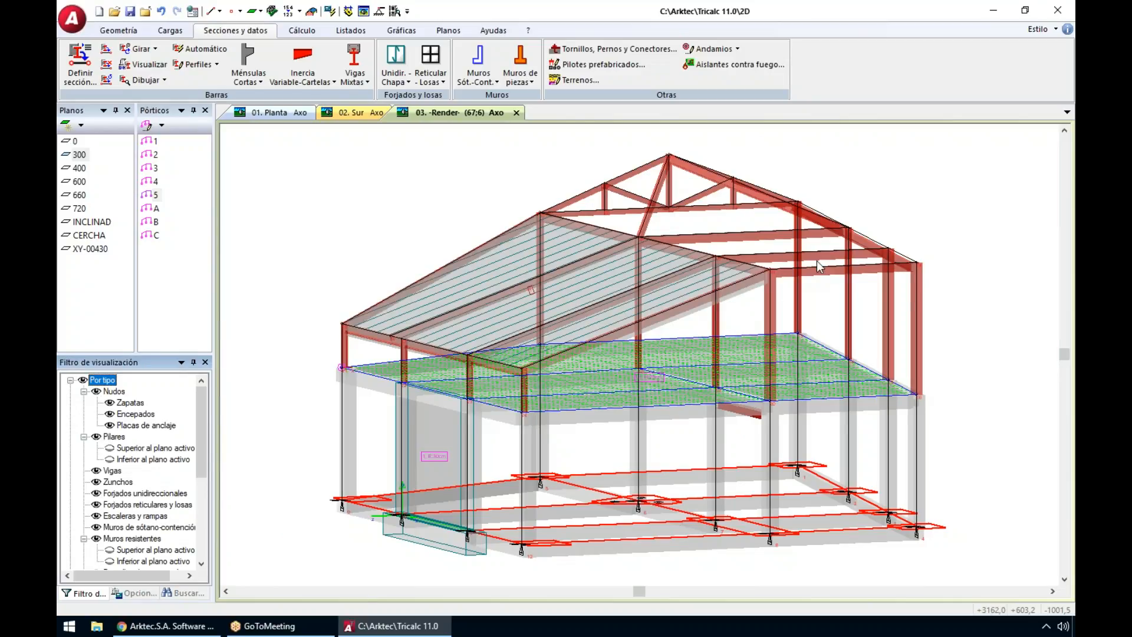
mouse_move(835, 243)
middle_down()
mouse_move(748, 250)
mouse_move(813, 255)
mouse_move(790, 255)
middle_up()
scroll(864, 225, up, 5)
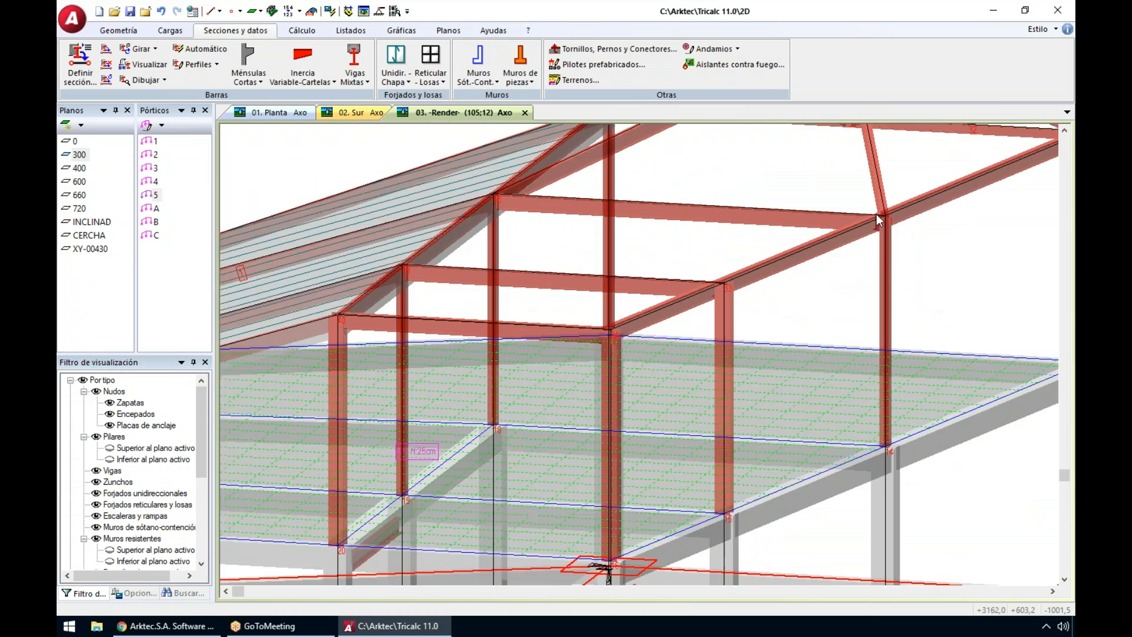
mouse_move(881, 208)
scroll(880, 208, down, 5)
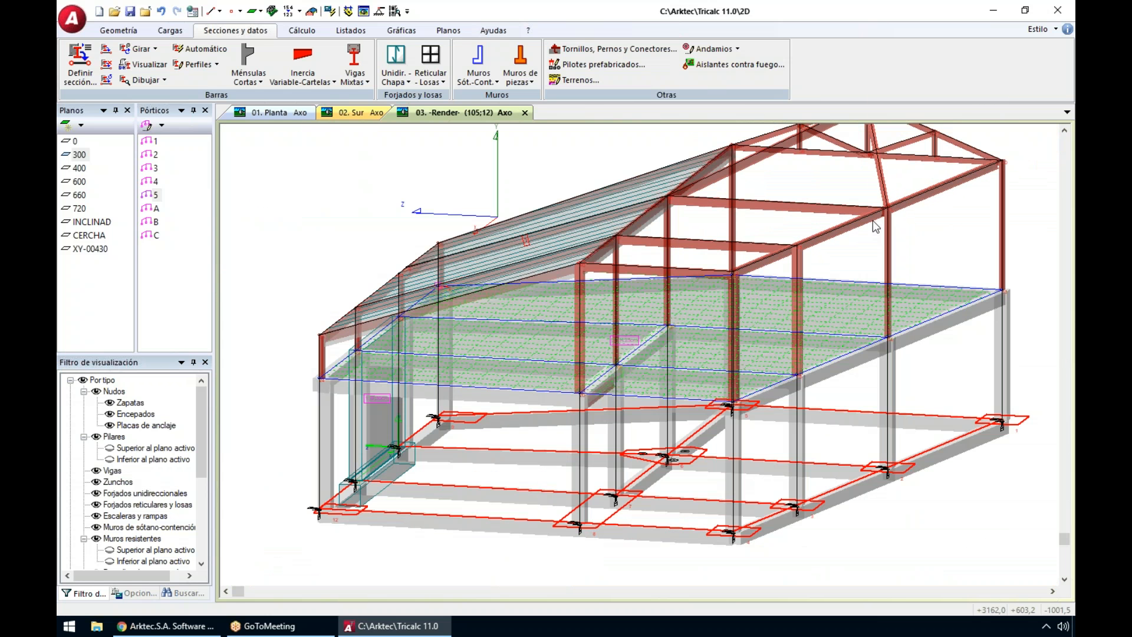
scroll(849, 236, down, 1)
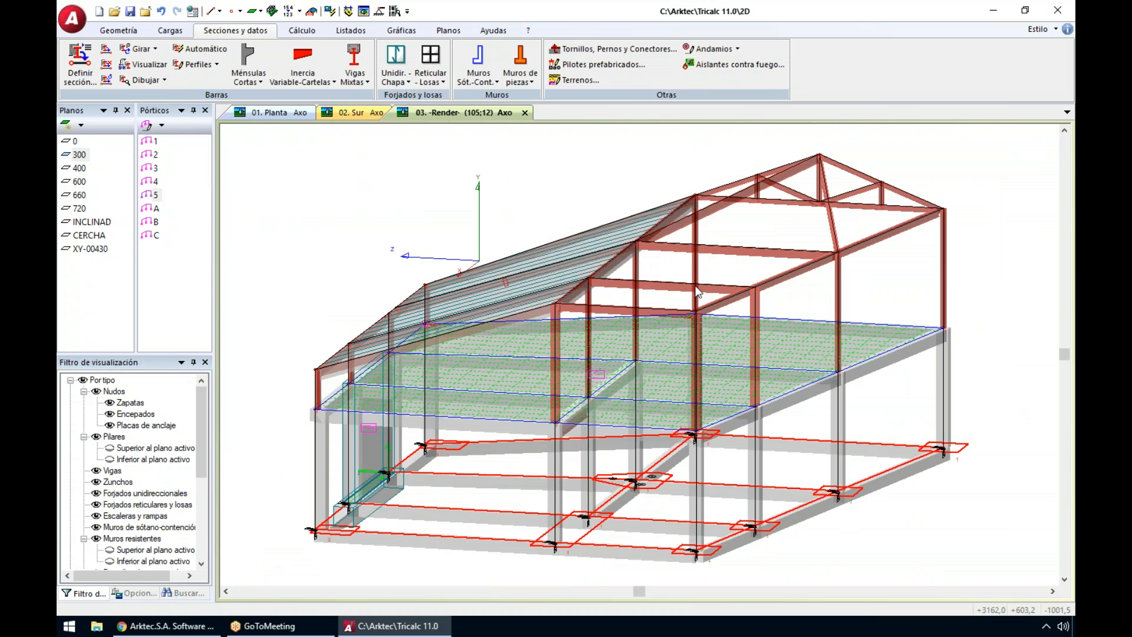
Step: Apply the bar rotation command to the steel bars above the slab with a selection window, and inspect the edge beam beside the truss
key(ctrl+Down)
key(ctrl+Down)
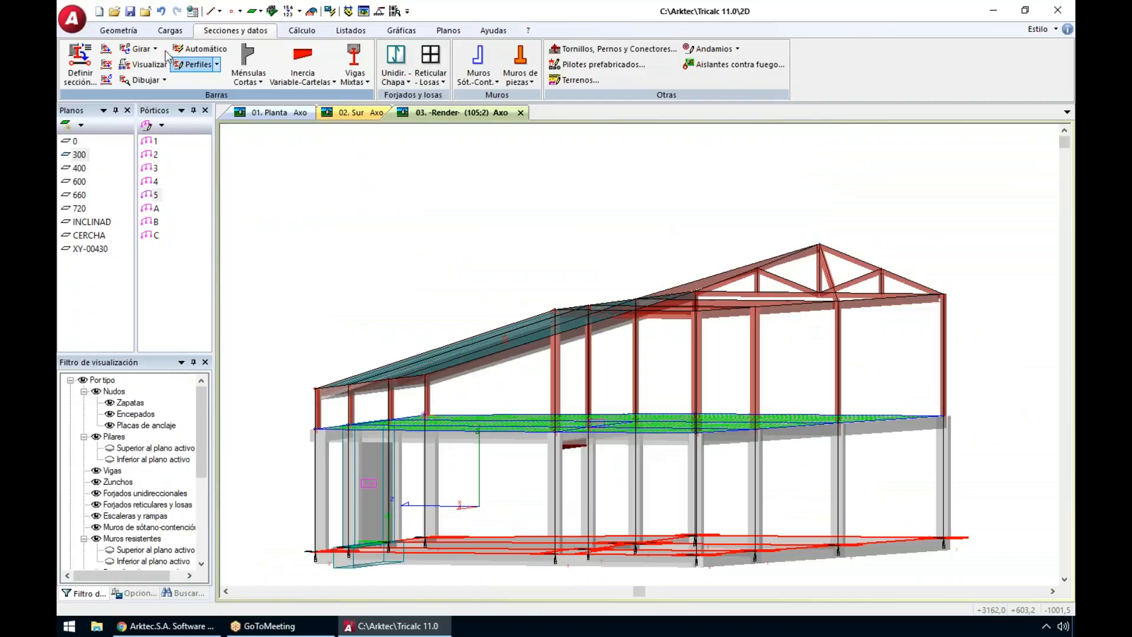
click(157, 50)
click(180, 80)
drag(287, 154, 966, 448)
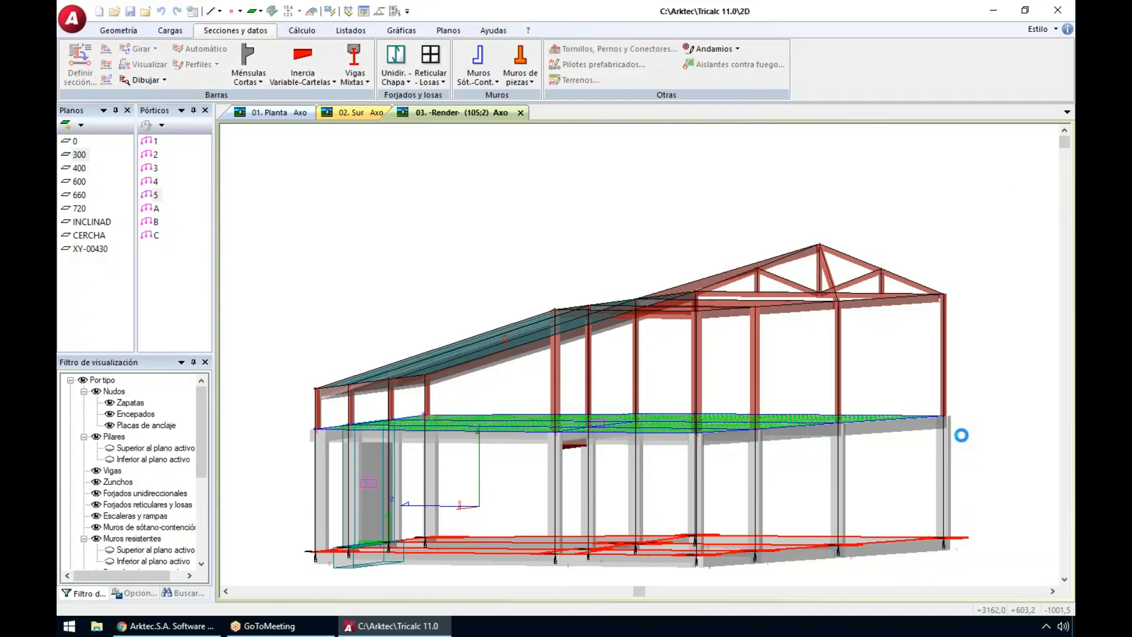
click(940, 289)
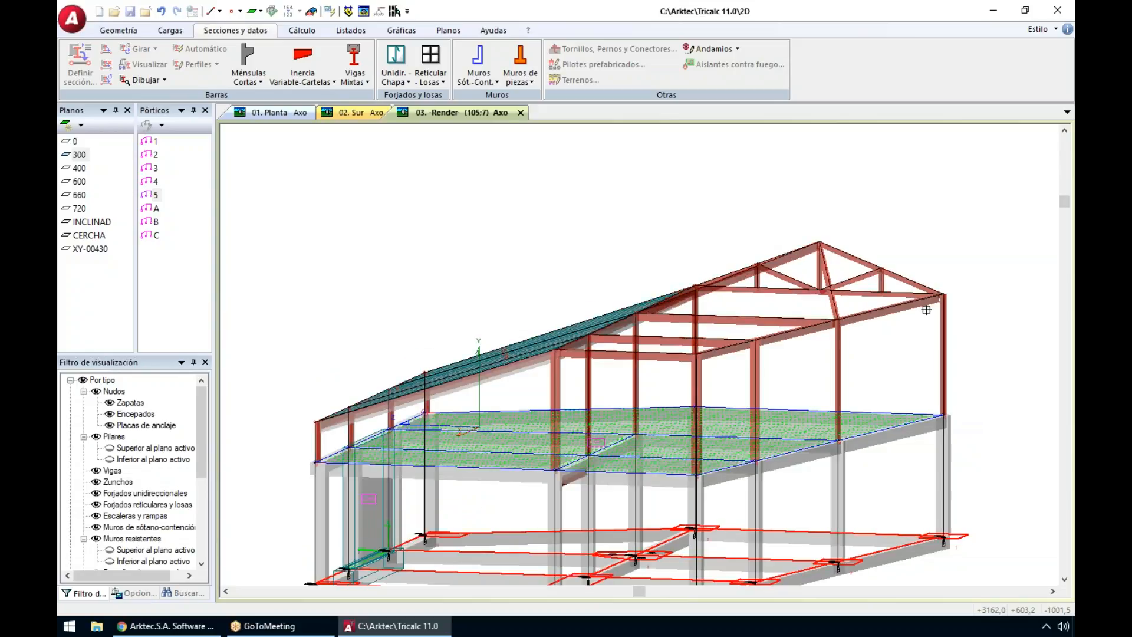
scroll(928, 304, up, 5)
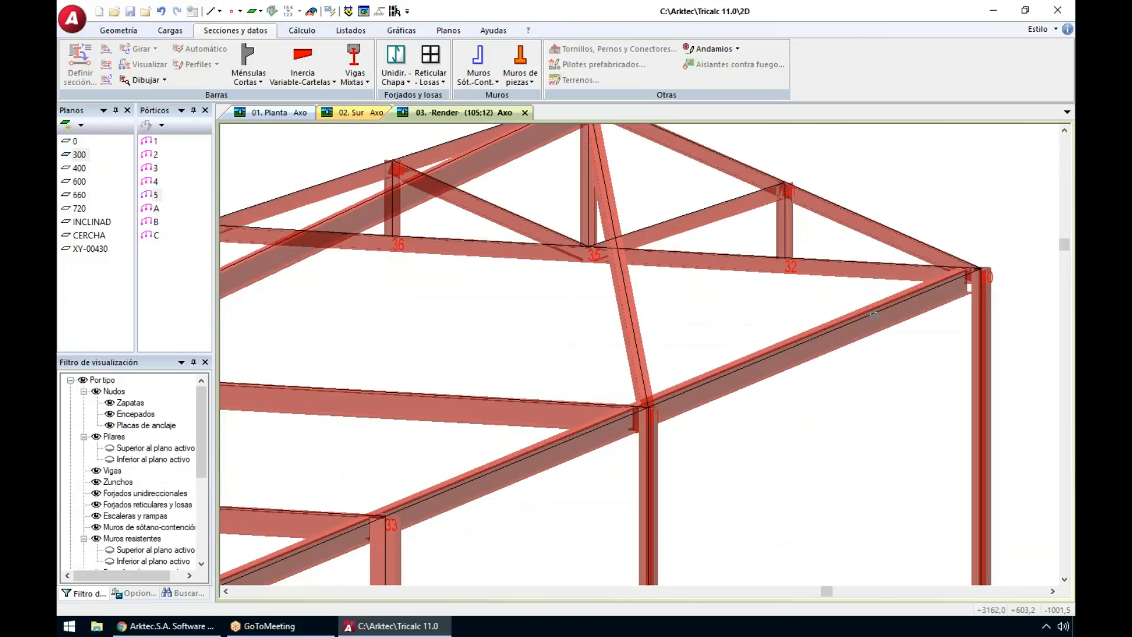
key(Escape)
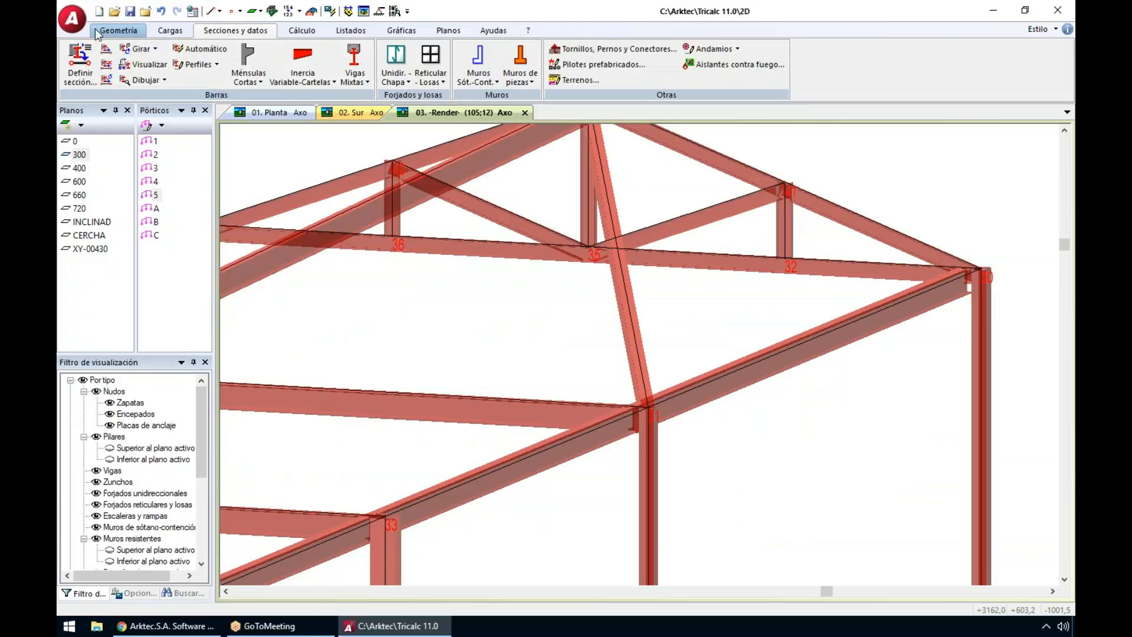
Step: Assign bar growth aligned to faces at 0.0 cm to the bars of the steel frame above the slab
click(118, 30)
click(116, 62)
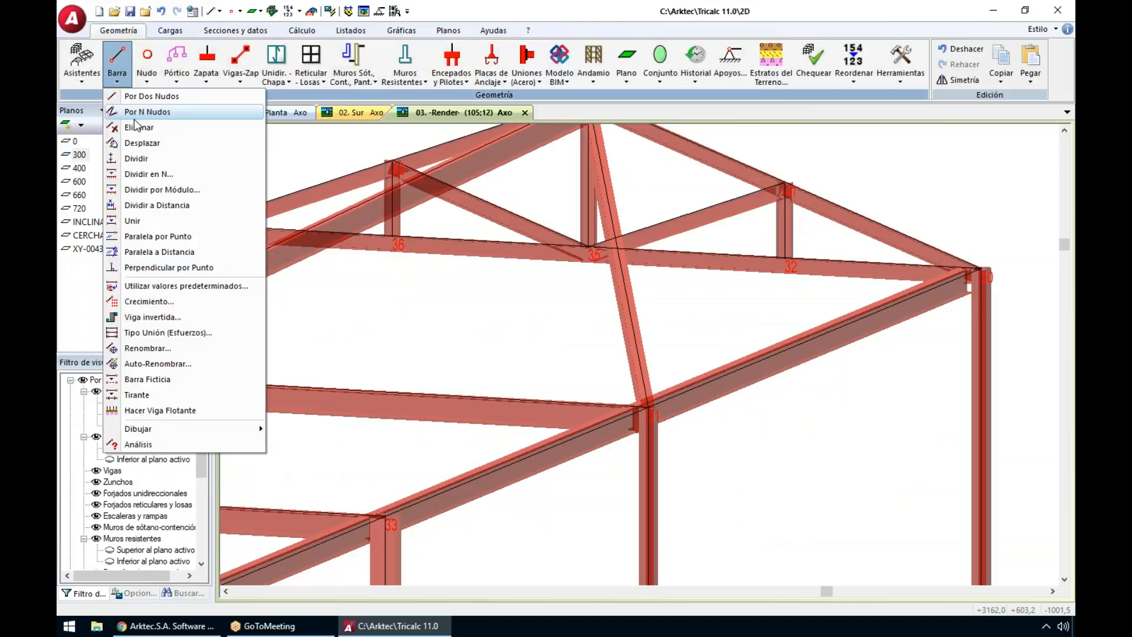
click(148, 301)
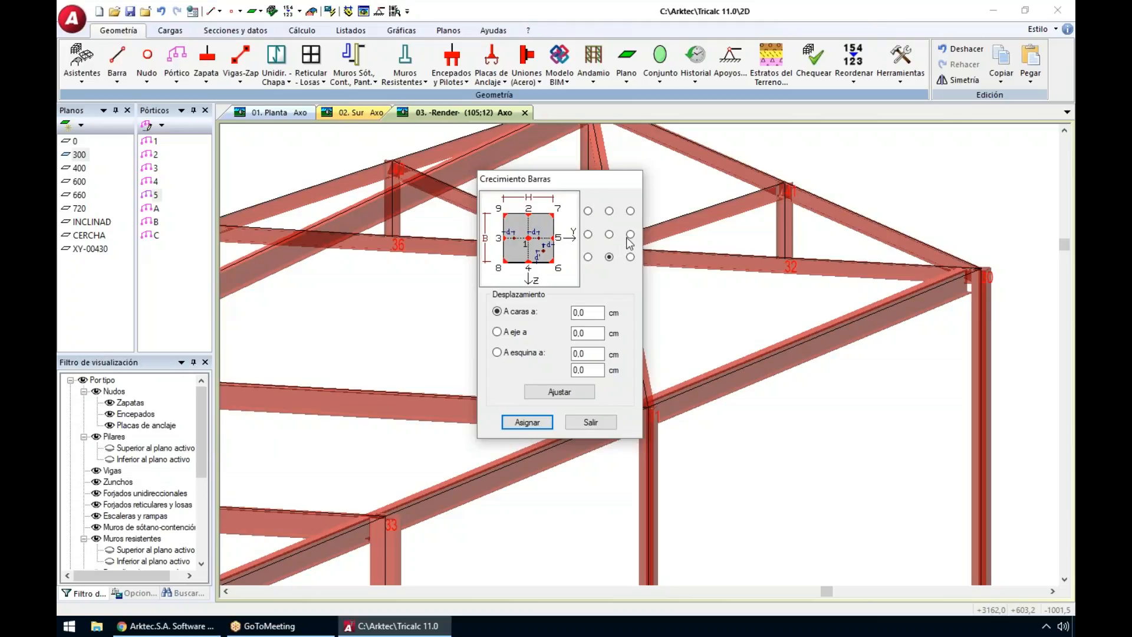
click(526, 422)
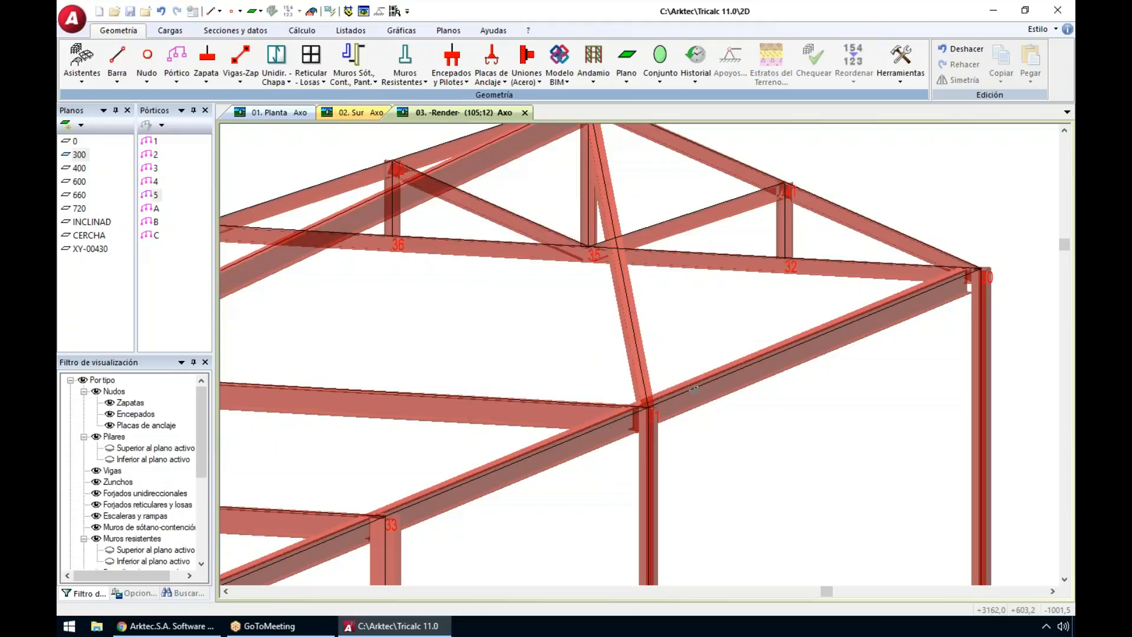
key(ctrl+Right)
key(ctrl+Right)
key(ctrl+Right)
key(ctrl+Right)
key(ctrl+Right)
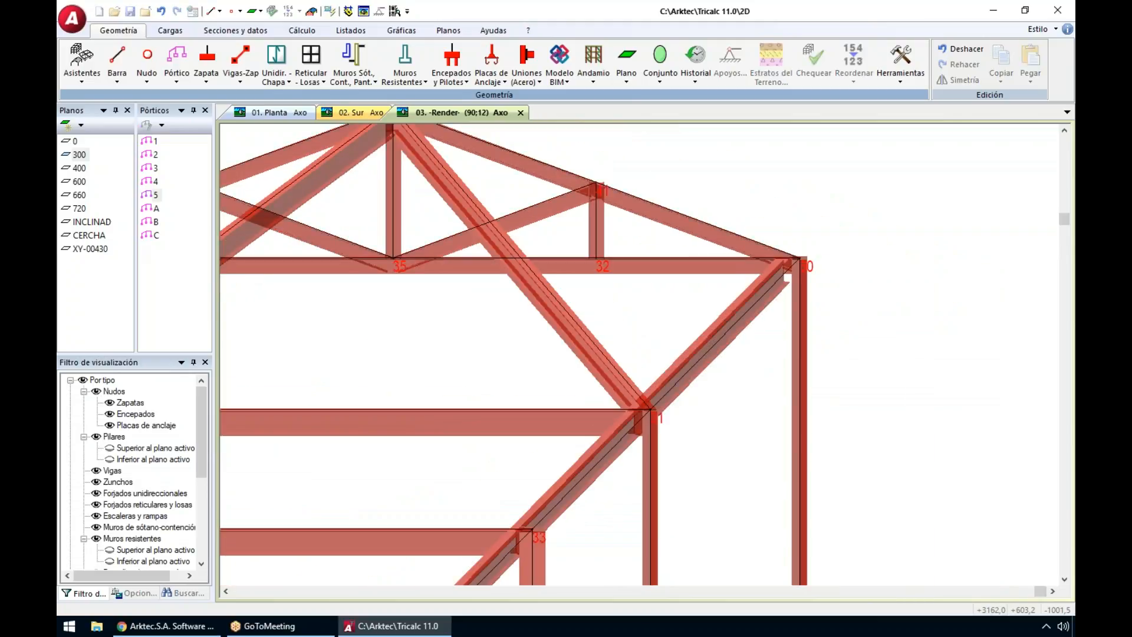
key(ctrl+Down)
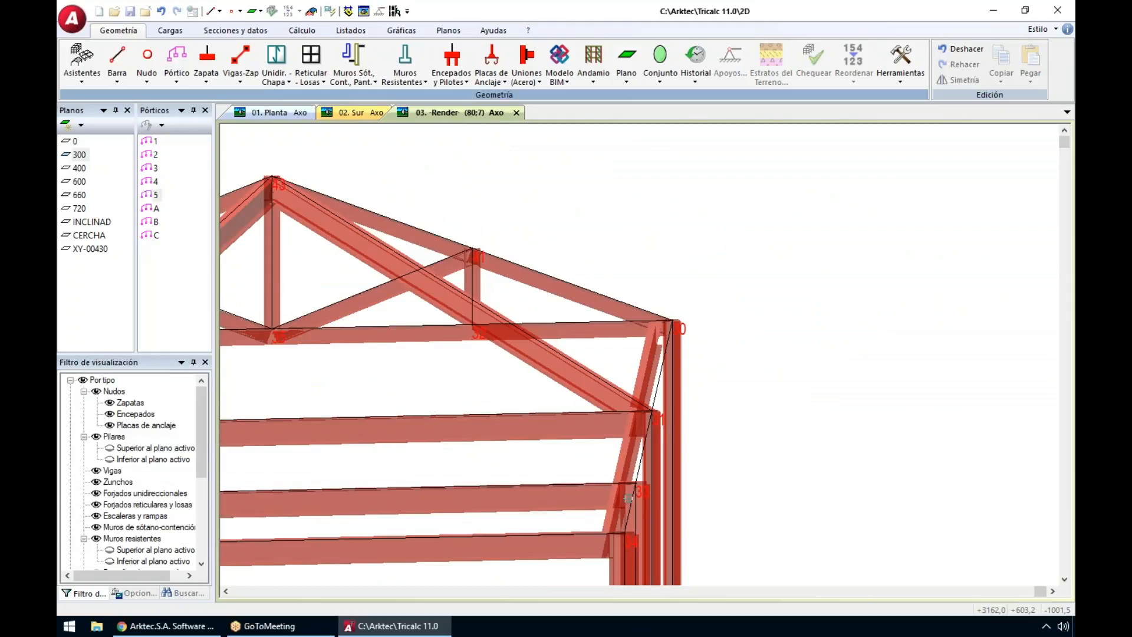
scroll(626, 504, down, 2)
key(ctrl+Down)
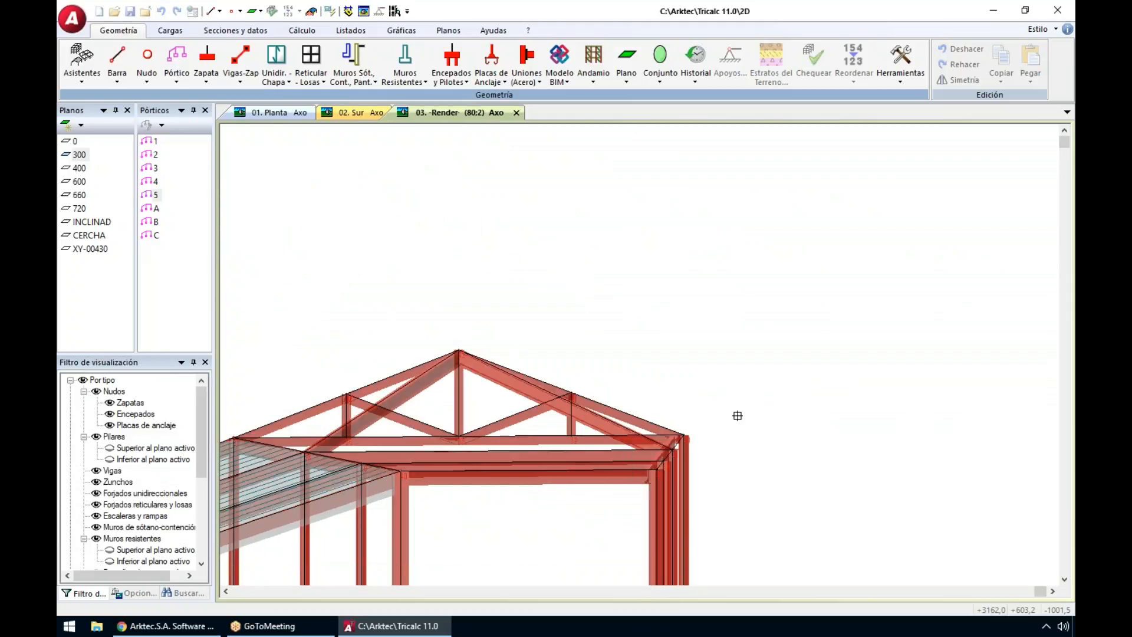
click(737, 415)
click(742, 421)
click(741, 421)
click(741, 421)
click(741, 421)
click(742, 421)
key(Escape)
key(Escape)
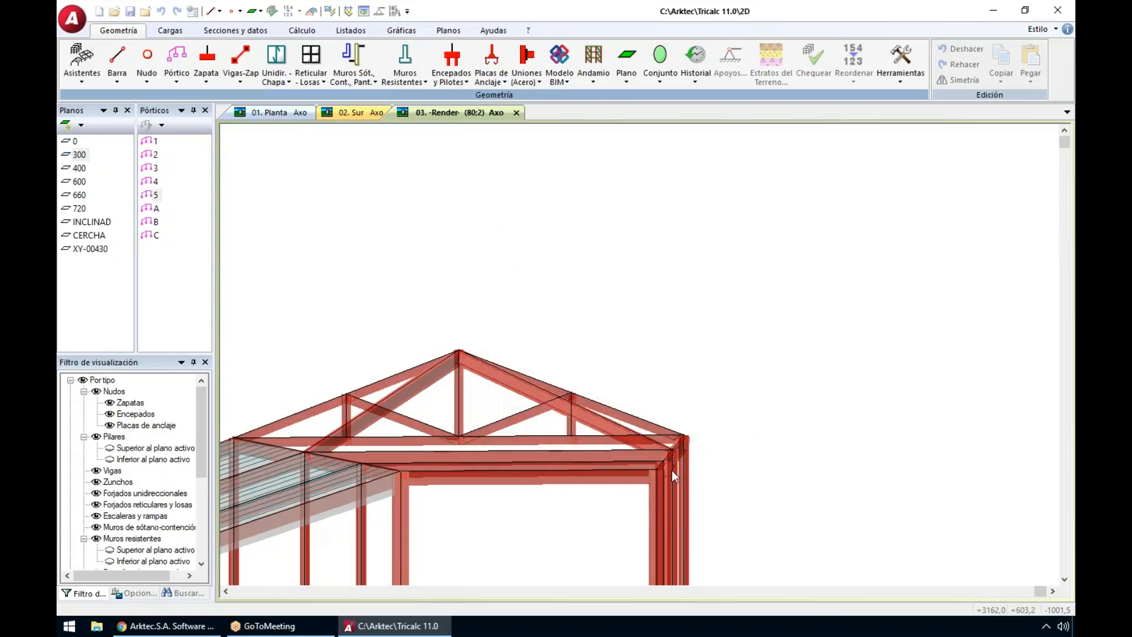
Step: Insert a full-length half-profile (Semiperfil) steel haunch, 400 mm to 200 mm deep in 10 segments, on the edge beam between node 31 and the truss corner
scroll(671, 469, up, 4)
middle_drag(809, 461, 761, 418)
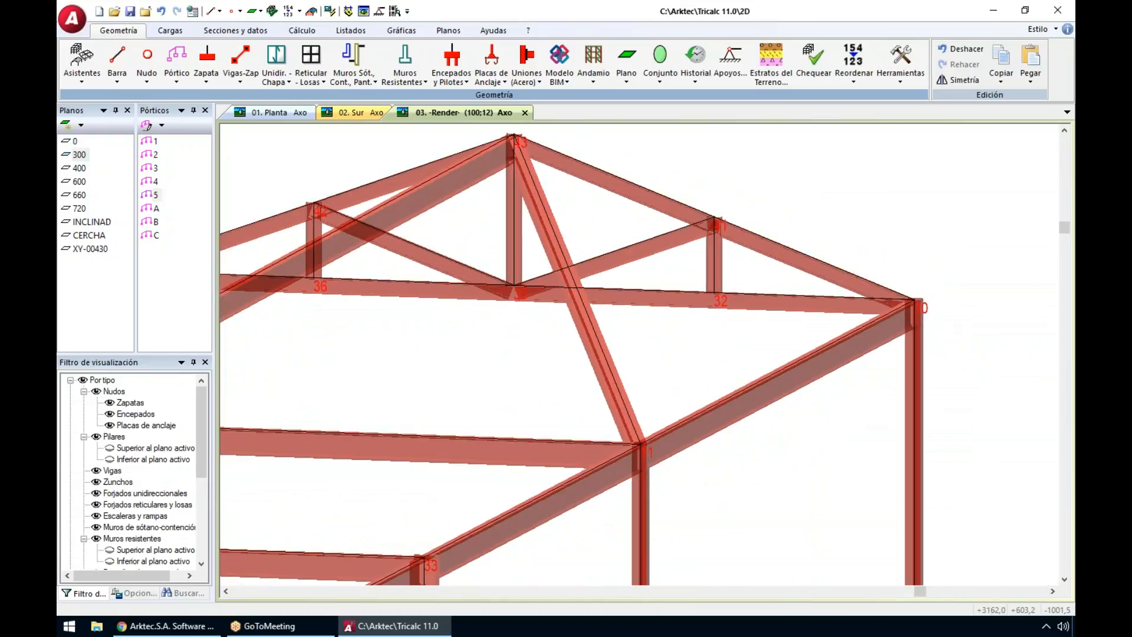
click(240, 32)
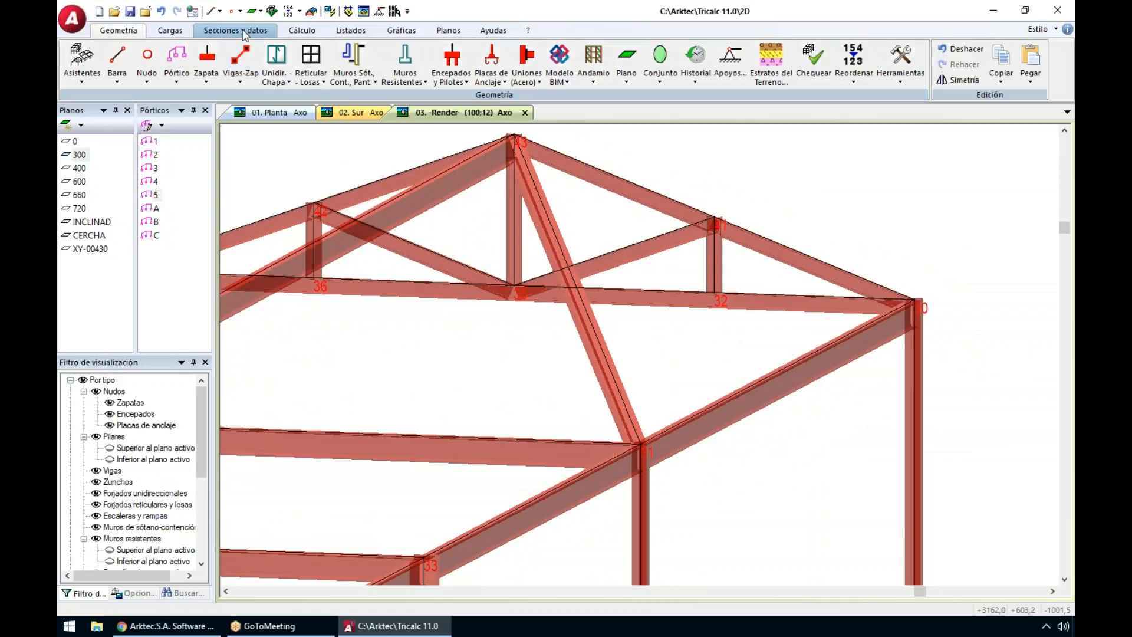
click(303, 75)
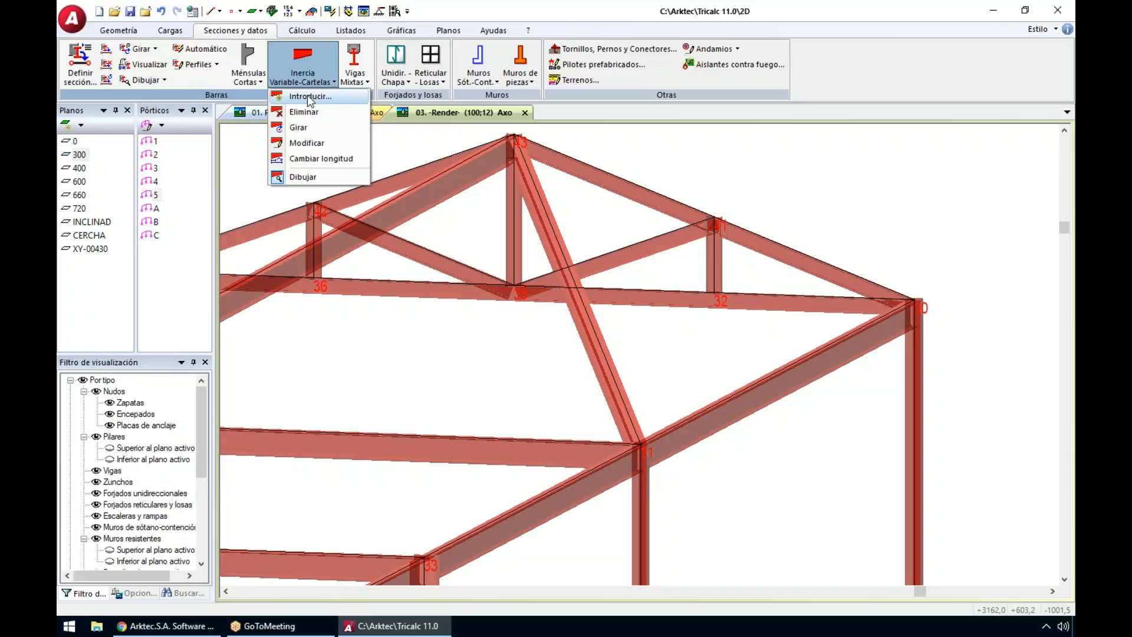
click(311, 97)
click(573, 265)
click(403, 256)
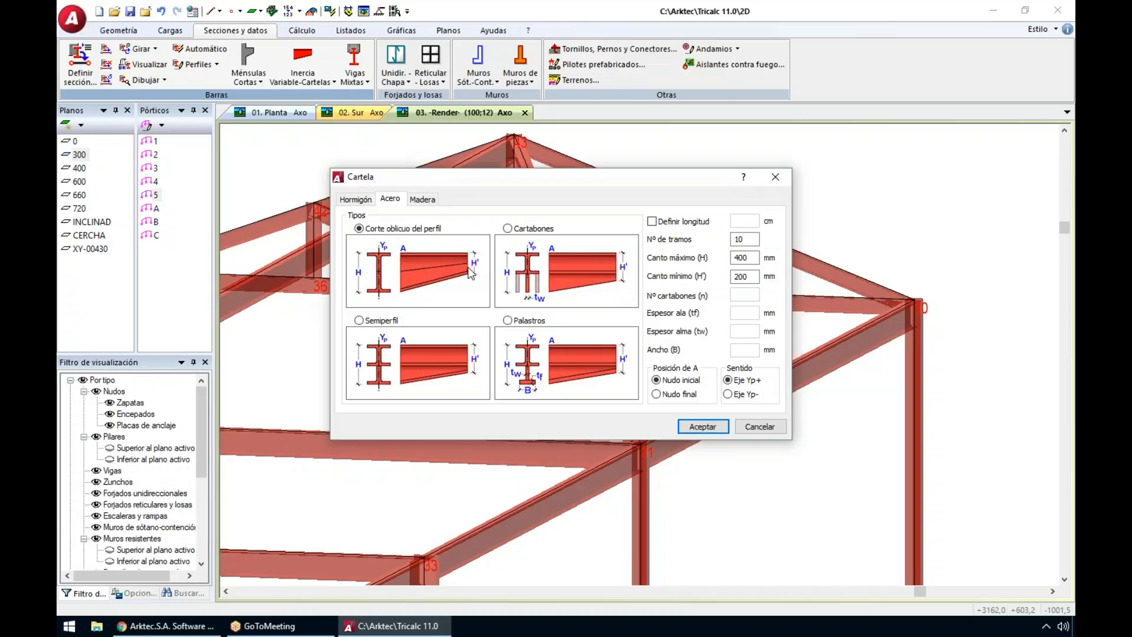
click(409, 363)
click(554, 362)
click(538, 297)
click(423, 350)
drag(732, 276, 669, 263)
click(702, 426)
click(747, 380)
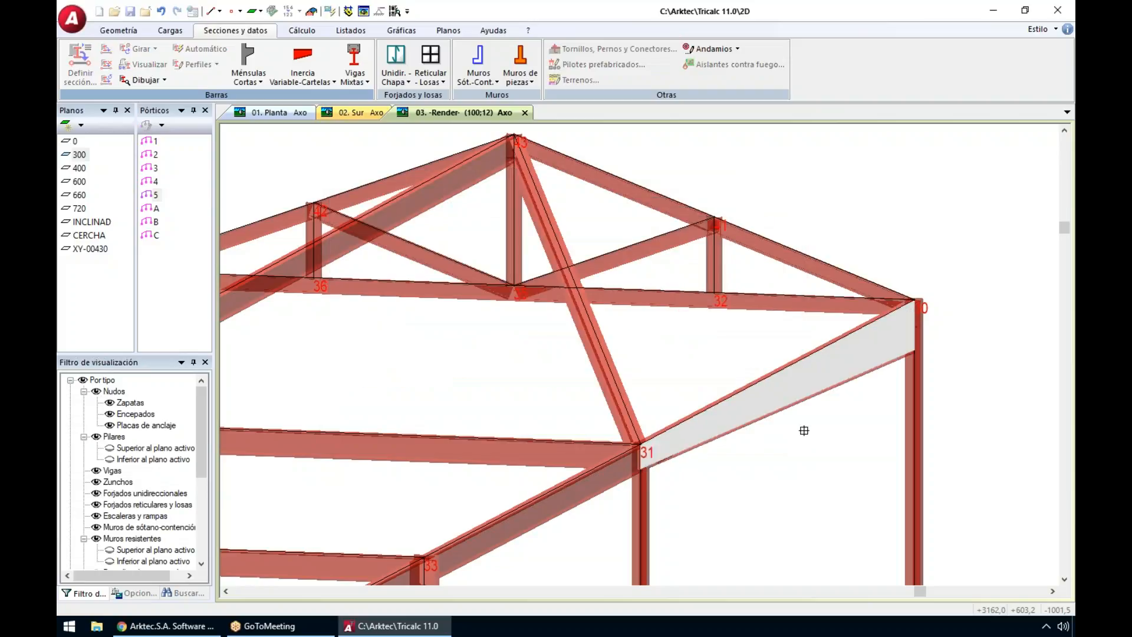
Step: Insert a half-profile haunch with a defined length of 100 cm at node 31 on the adjoining edge beam towards node 33
right_click(839, 422)
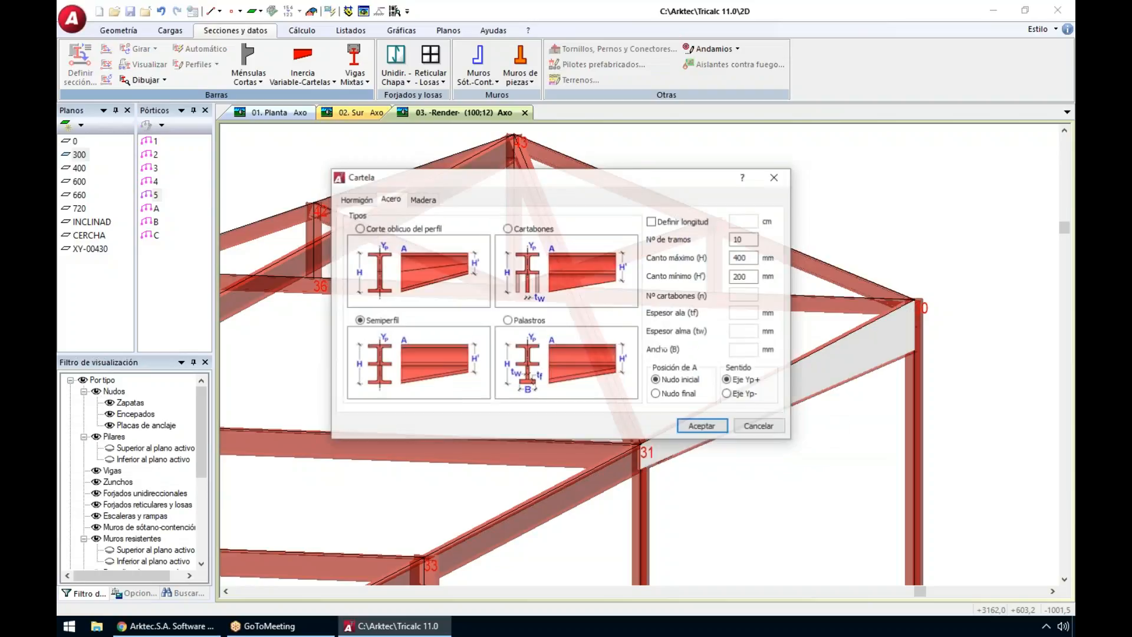
click(678, 222)
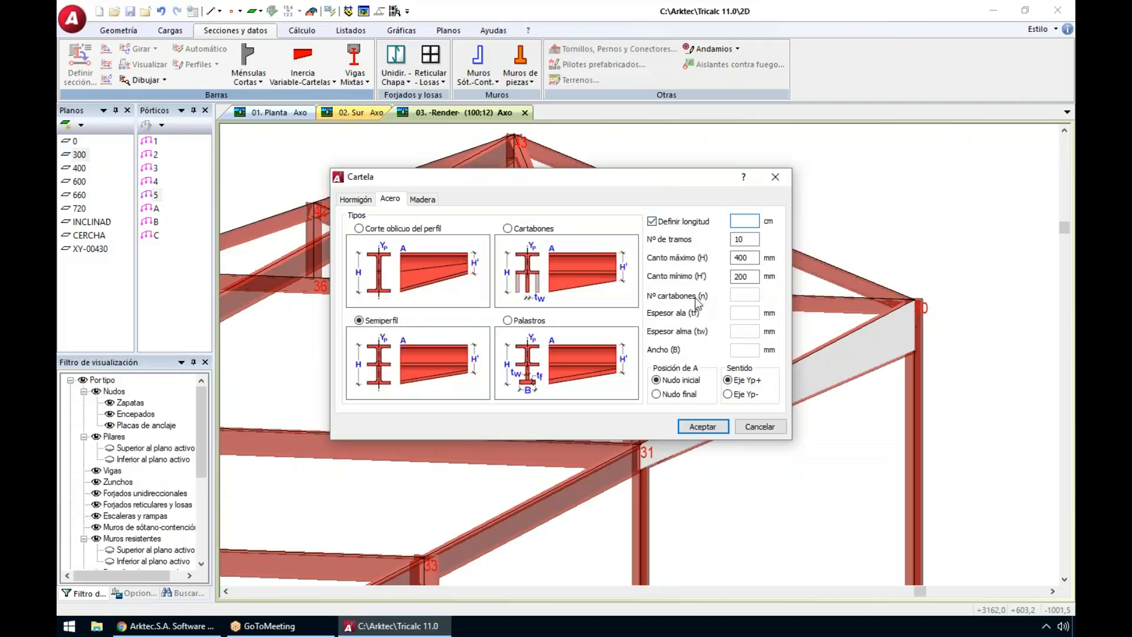
text(100)
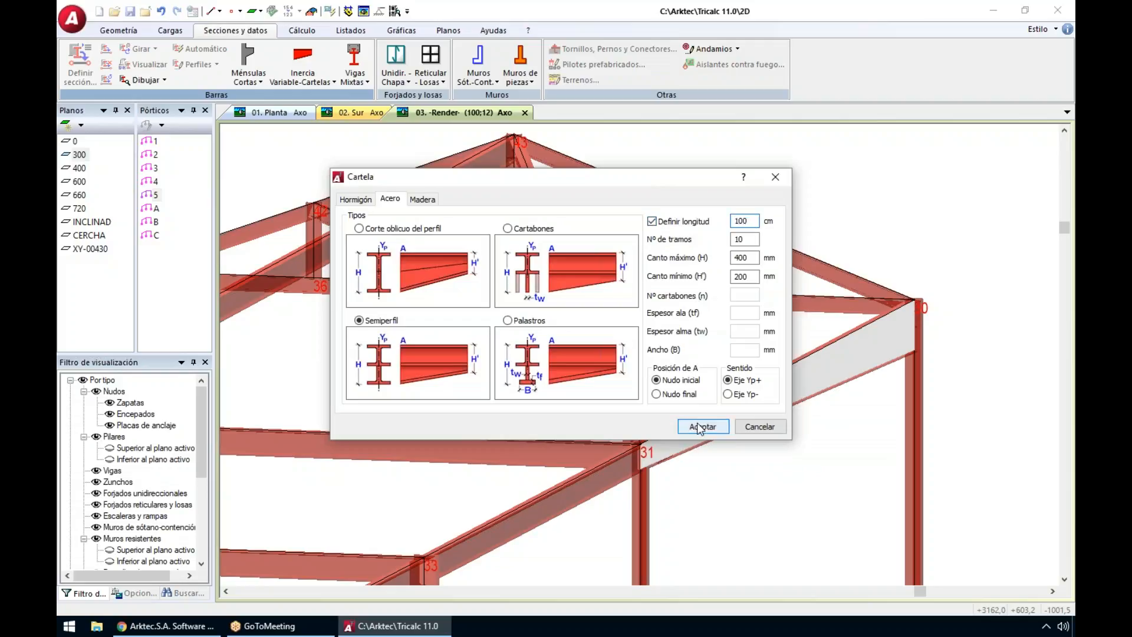
click(702, 427)
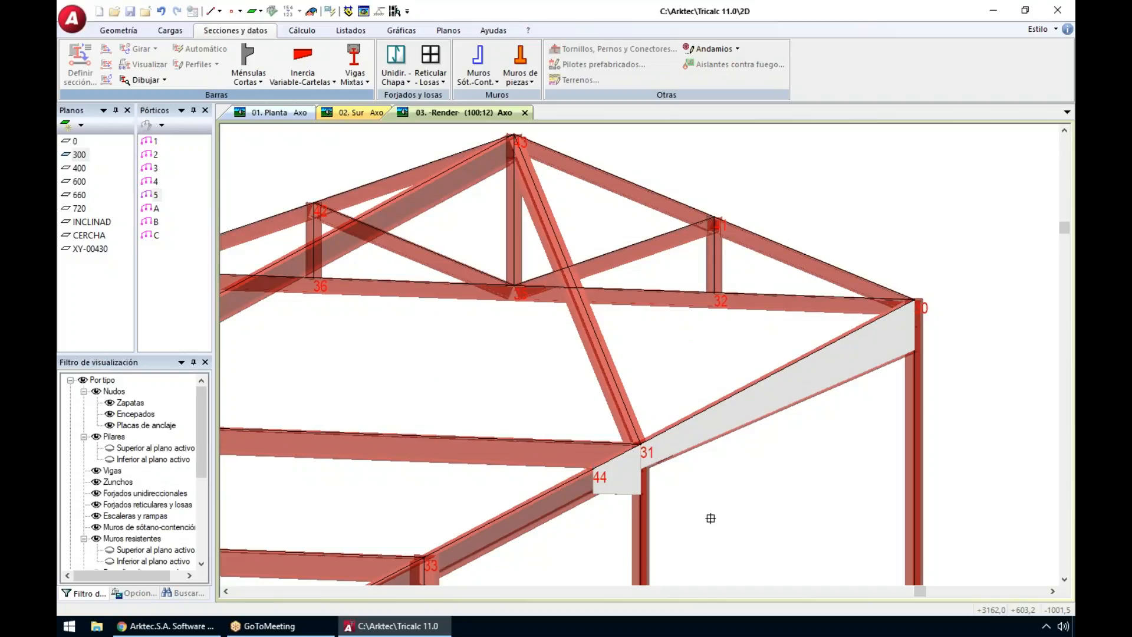
key(Escape)
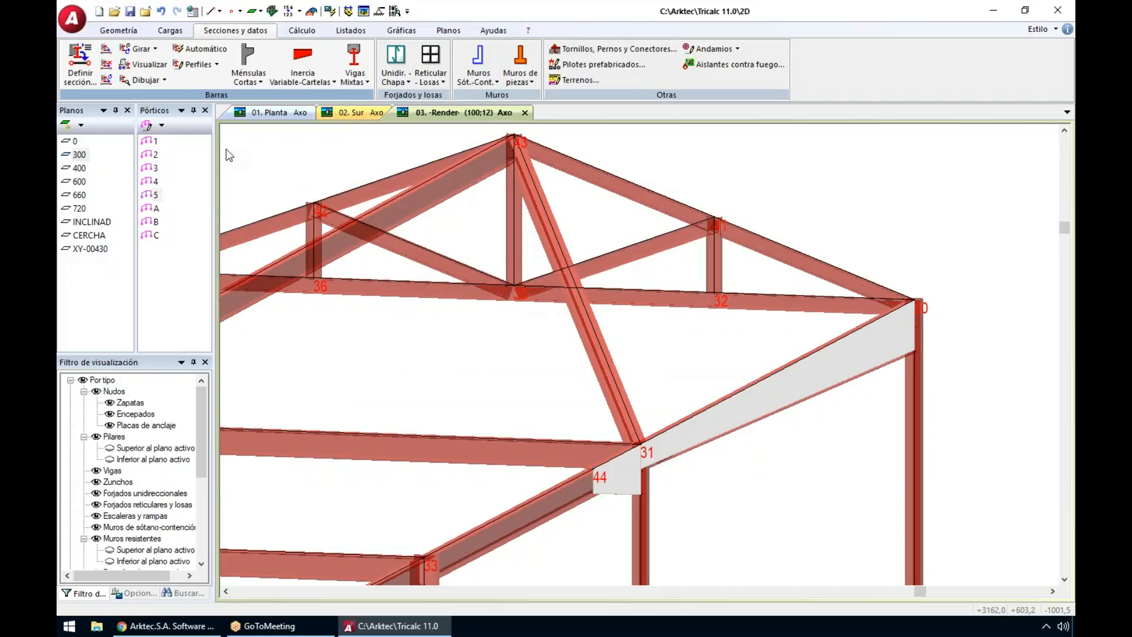
Step: Undo the 100 cm haunch at node 31, and undo and redo the full-length haunch on the edge beam
click(161, 12)
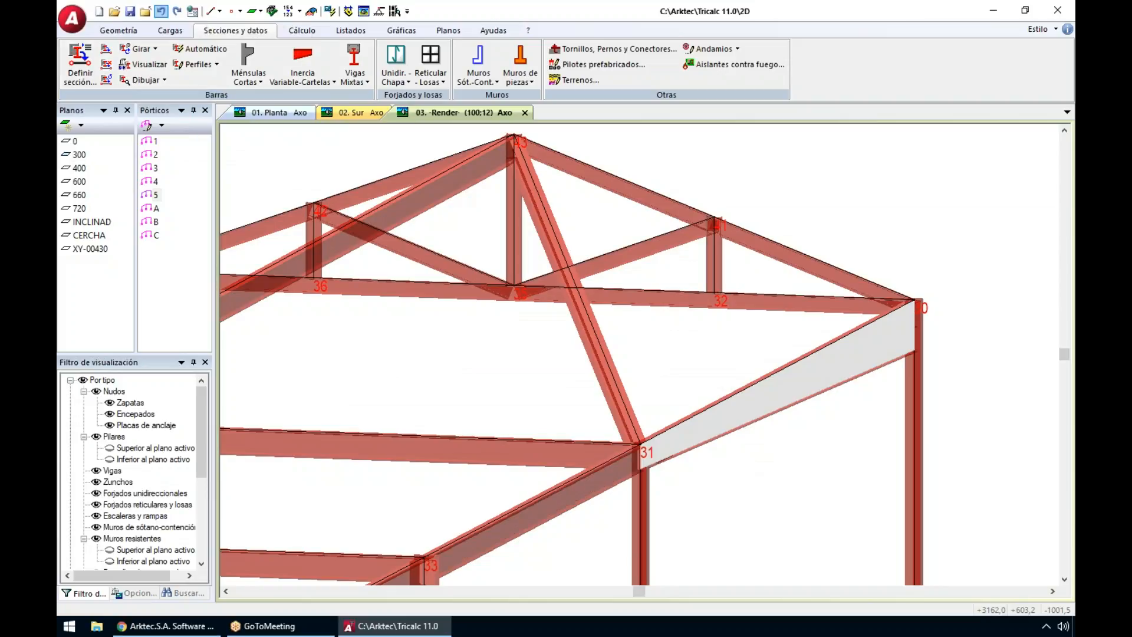
click(160, 11)
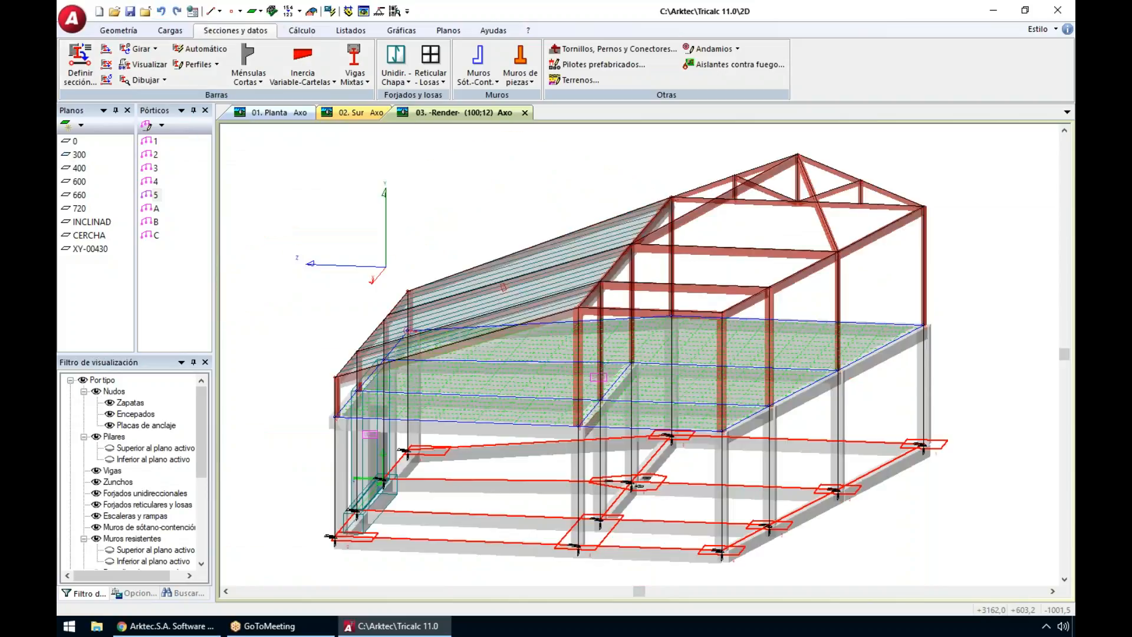
click(176, 12)
click(166, 13)
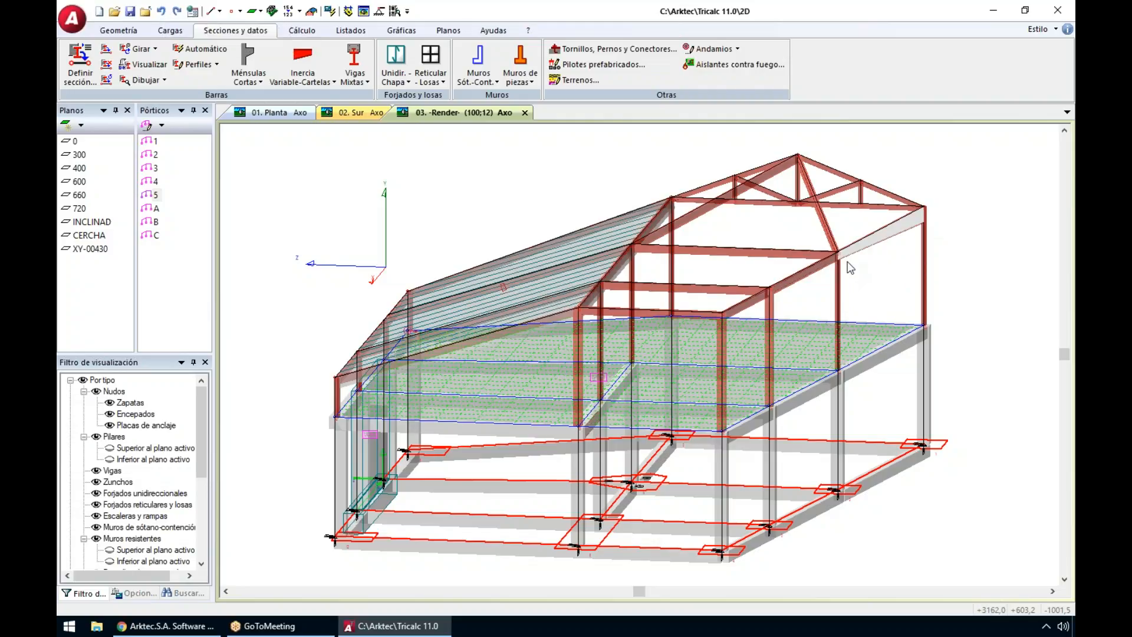
Step: Try the custom concrete type (OTROS) with its own fck value for the beams in the materials data
middle_drag(783, 336, 928, 310)
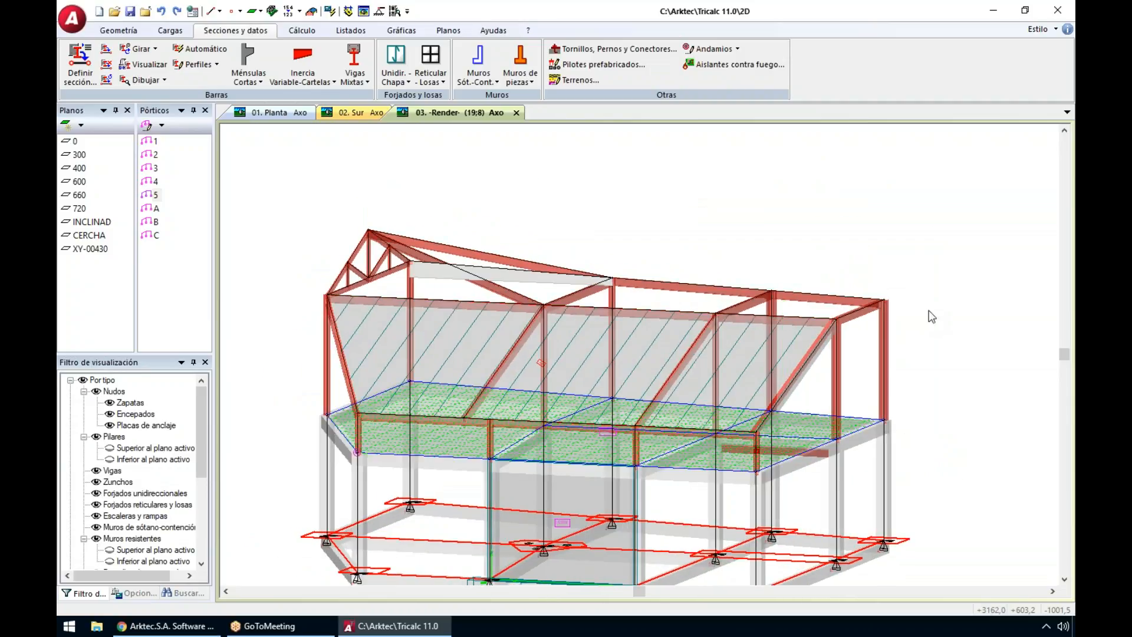
middle_click(928, 310)
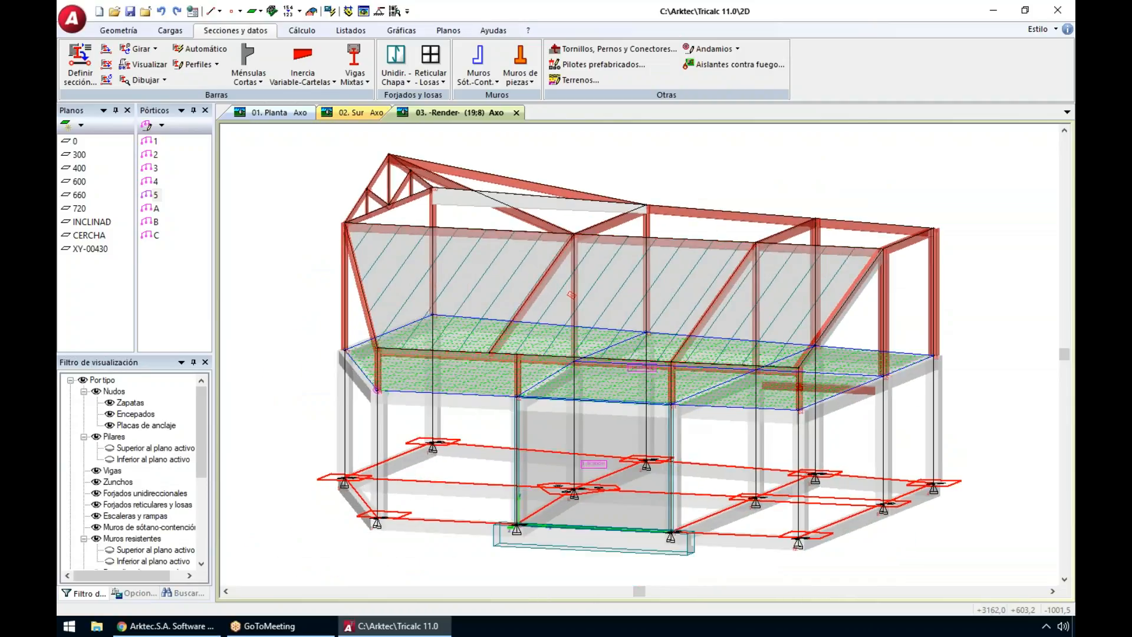
click(301, 31)
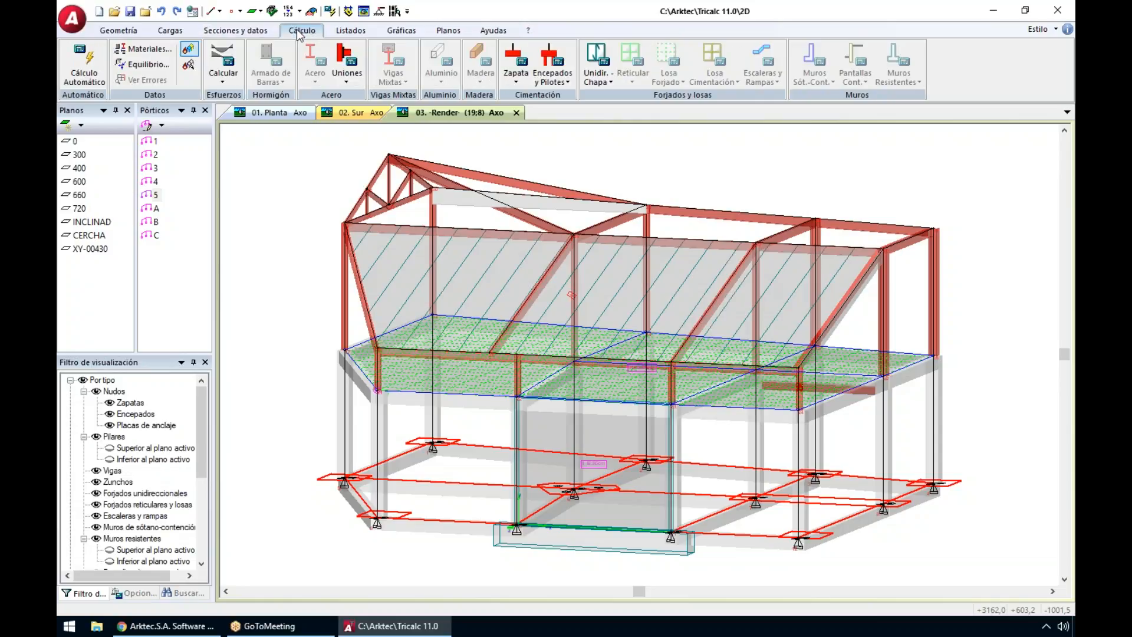
click(141, 48)
click(428, 276)
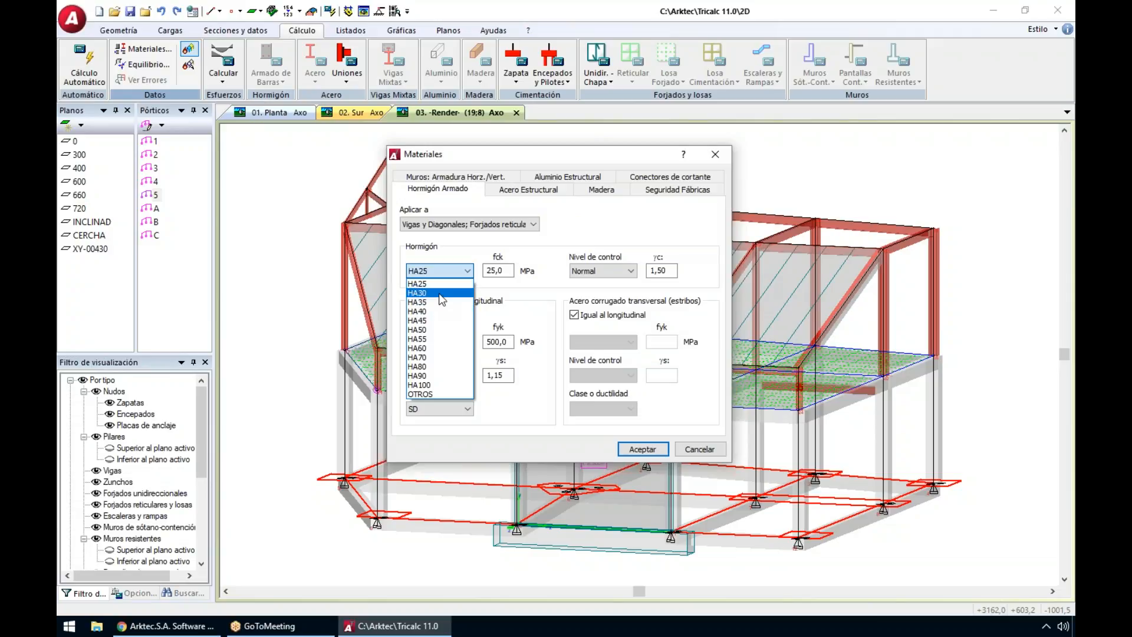
click(441, 394)
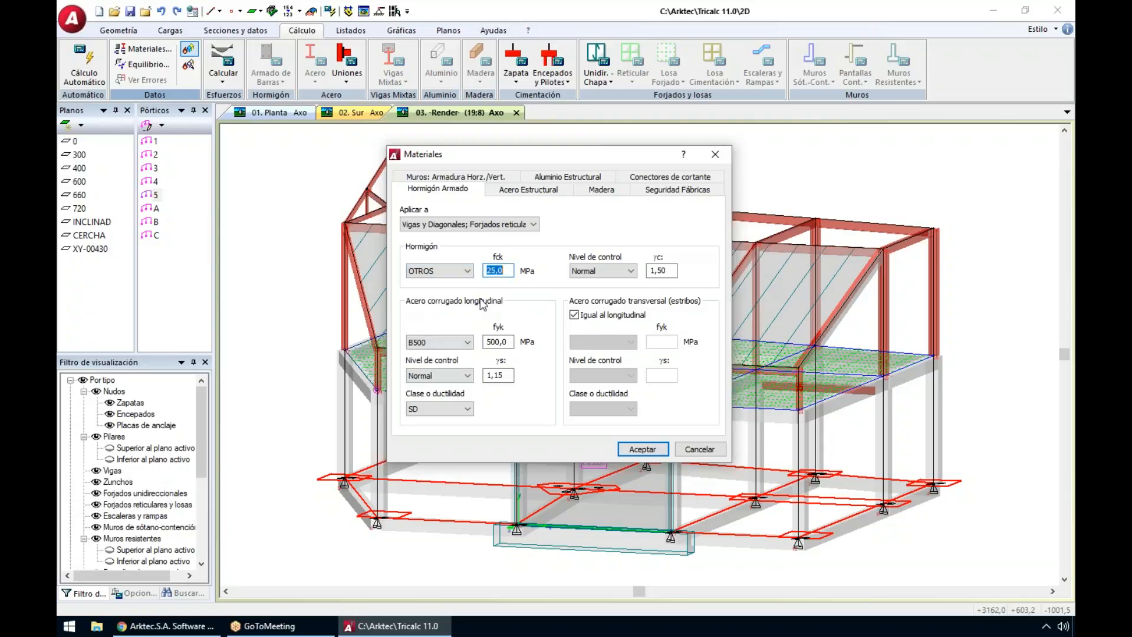
text(1)
Step: Set the concrete type back to HA25, check the reinforcing steel and partial safety factor, and accept the materials data
click(428, 271)
click(434, 285)
click(434, 344)
click(433, 344)
double_click(660, 270)
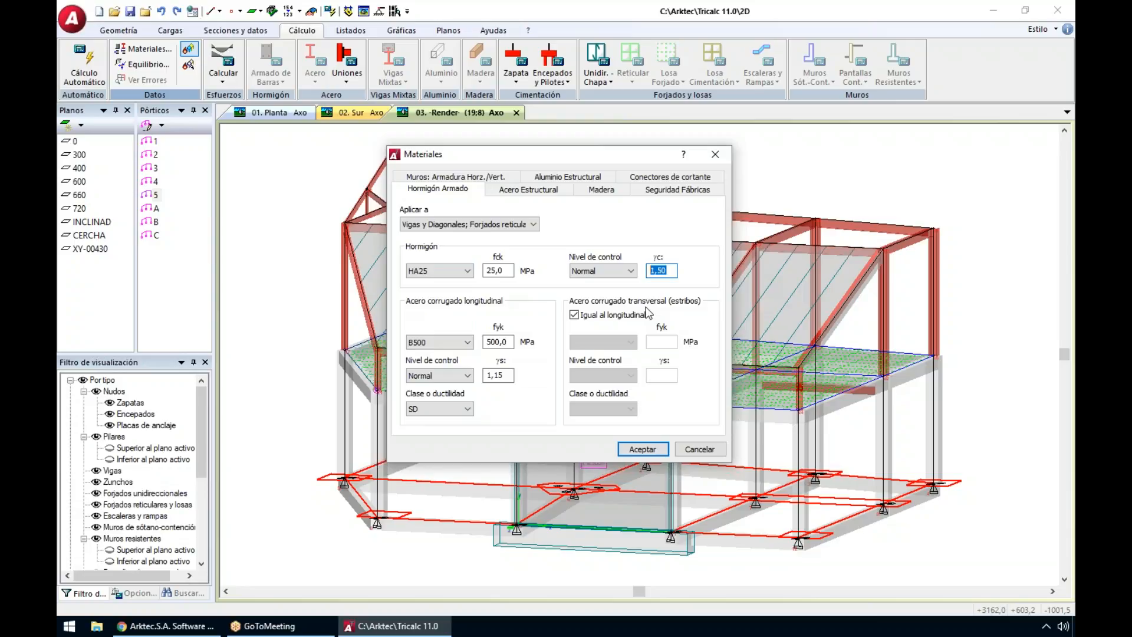
click(642, 449)
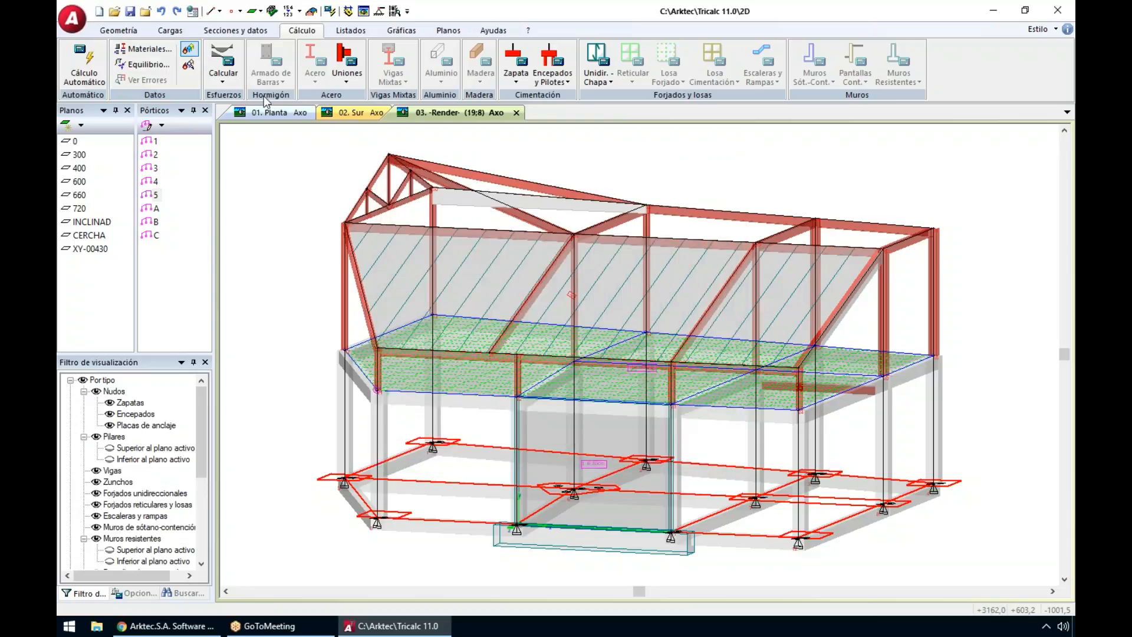
Step: Examine the options of the automatic load combinations, including the gravity load factors for concrete and other materials
click(170, 31)
click(549, 64)
click(609, 222)
click(510, 269)
click(539, 271)
click(539, 286)
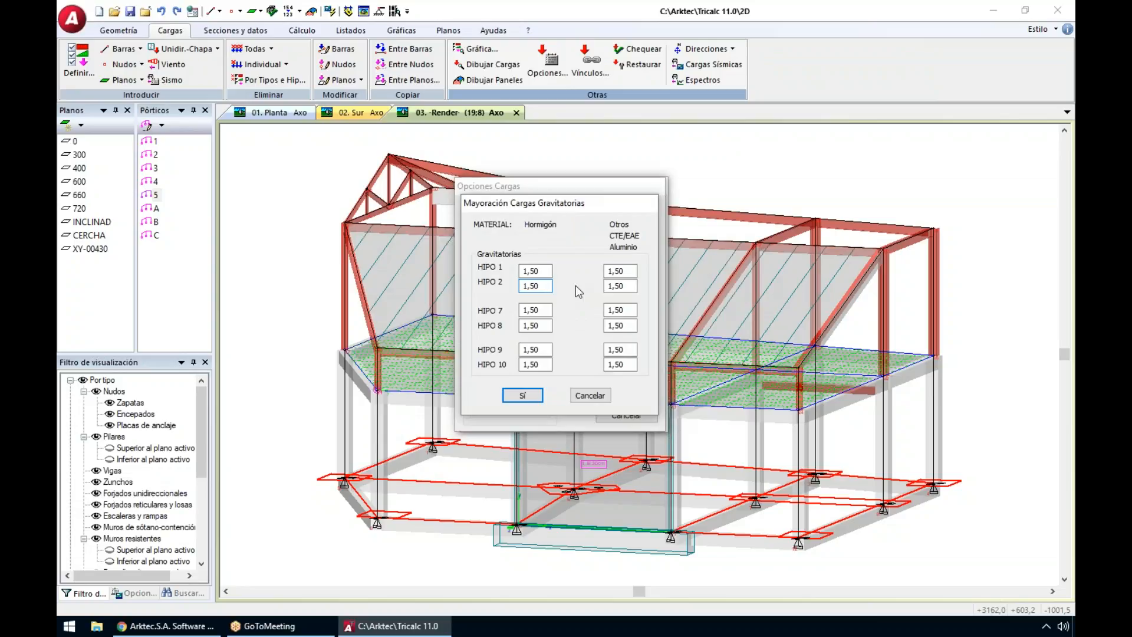
key(Return)
key(Escape)
Step: Try explicit load combinations, return the combination type to automatic and accept the settings
click(494, 271)
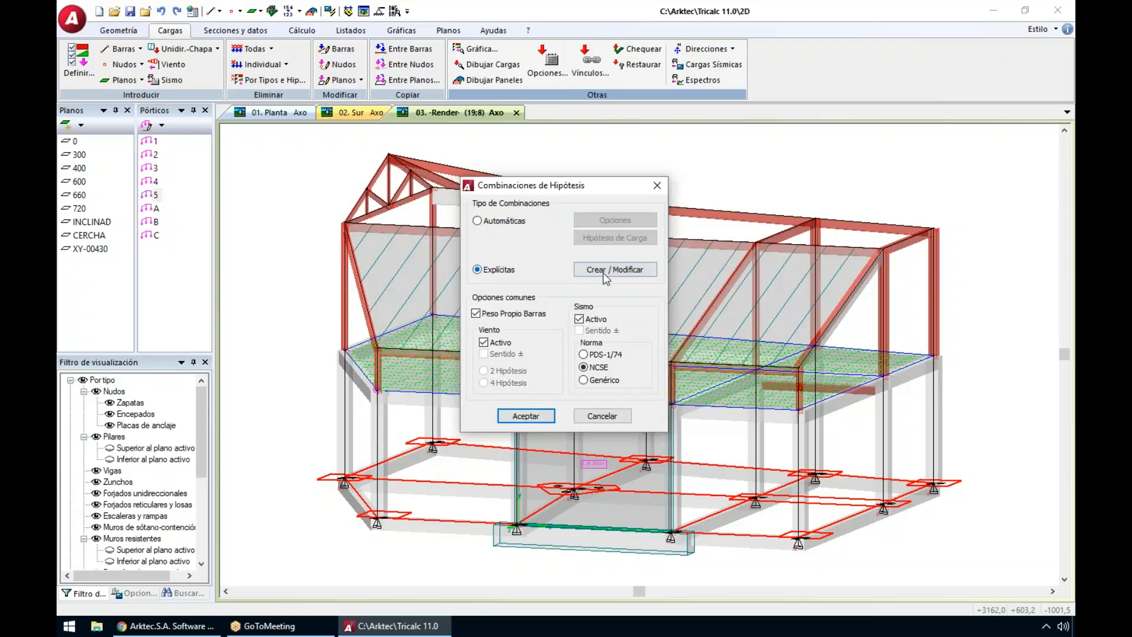
click(510, 229)
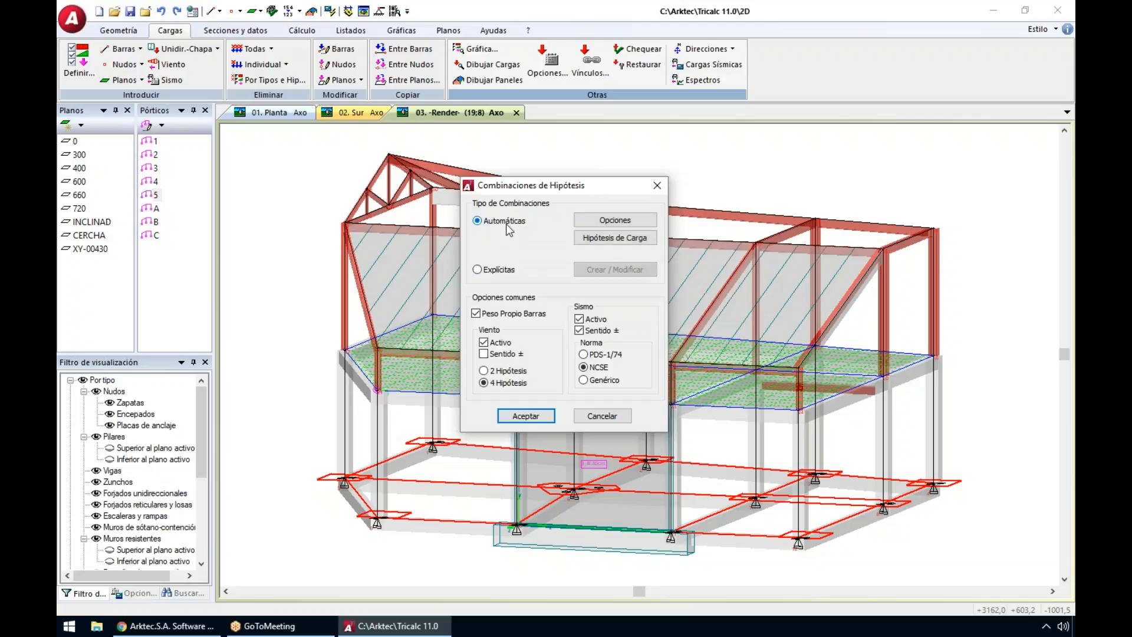
key(Return)
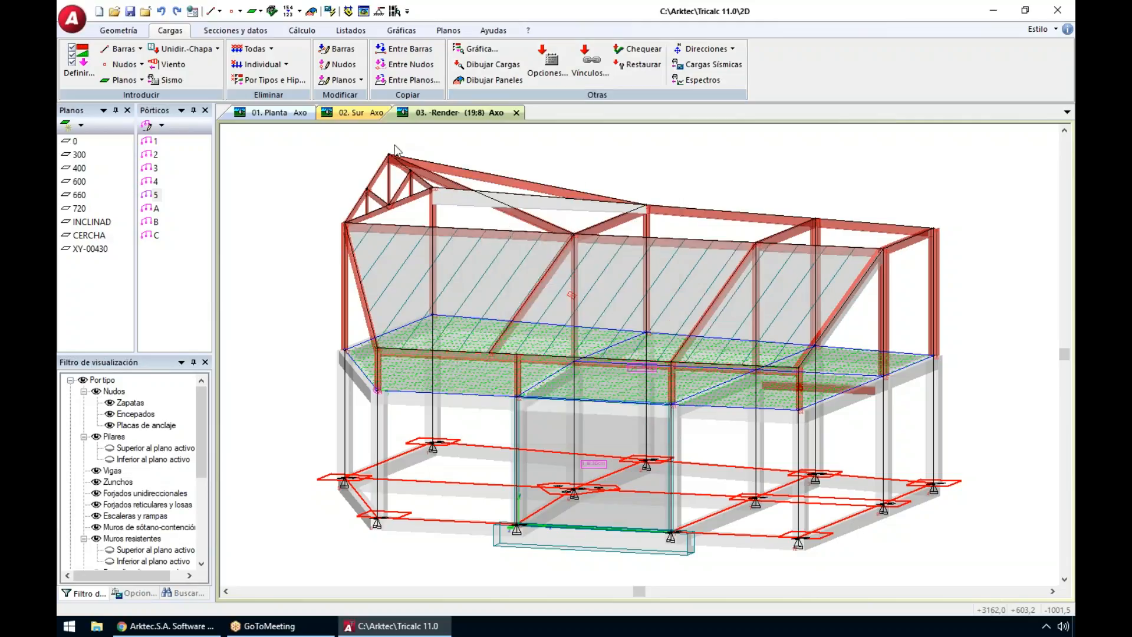
Step: Bring up the calculation options tree and enlarge it so more option categories fit
click(304, 33)
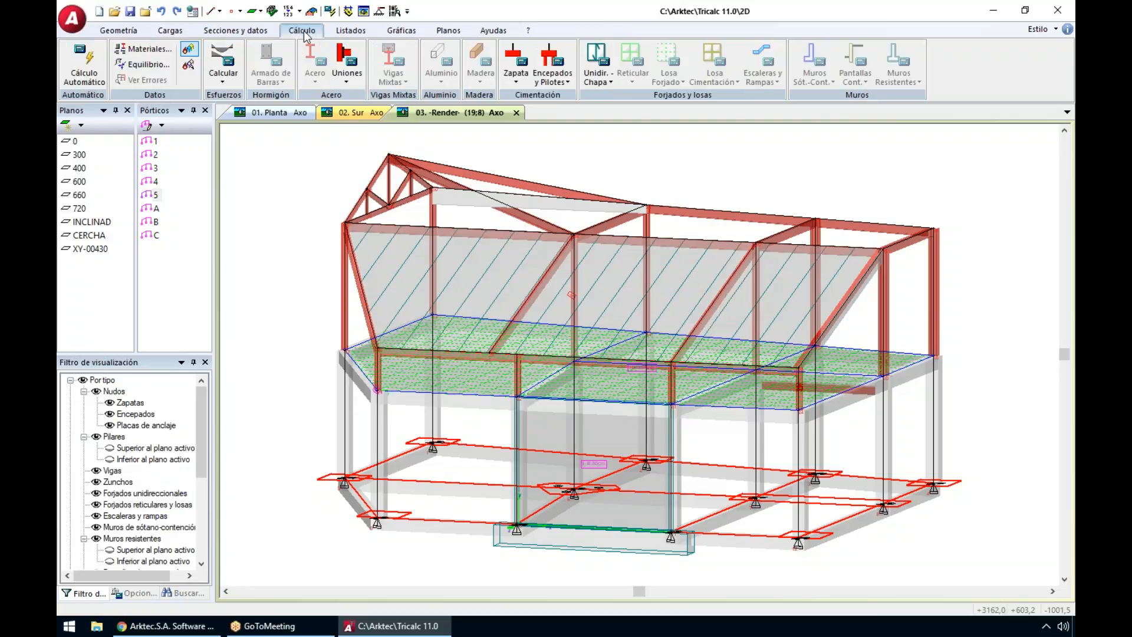
click(133, 593)
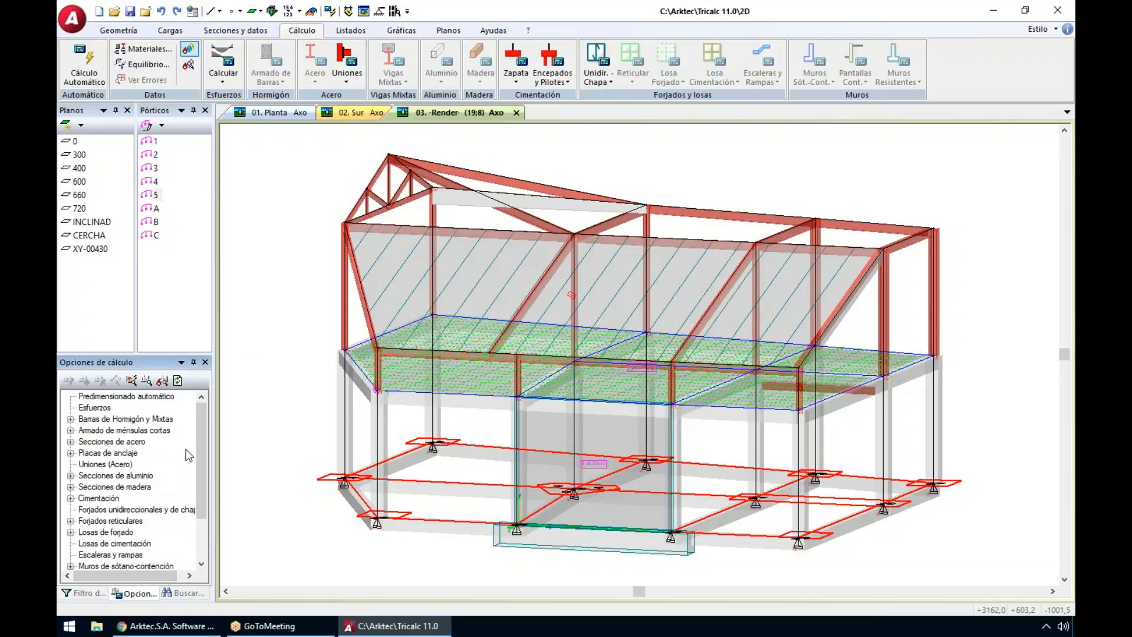
drag(177, 354, 172, 292)
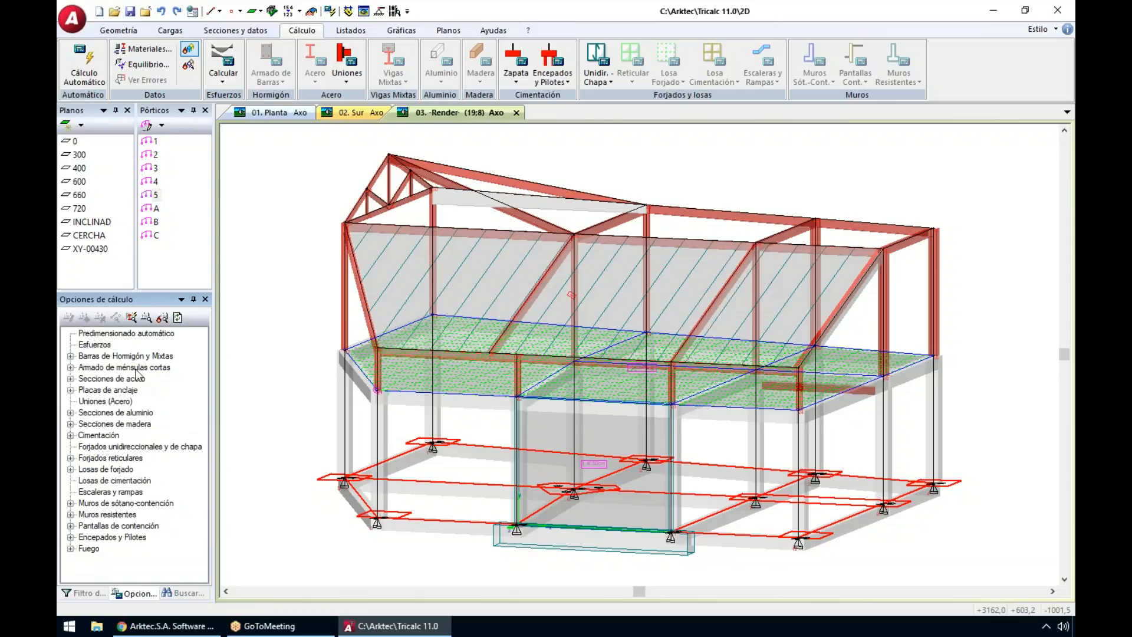
Step: In the general options for concrete and composite bars, enable increasing the reinforcement for deflection (Aumentar armado por flecha) and accept
double_click(128, 356)
double_click(114, 368)
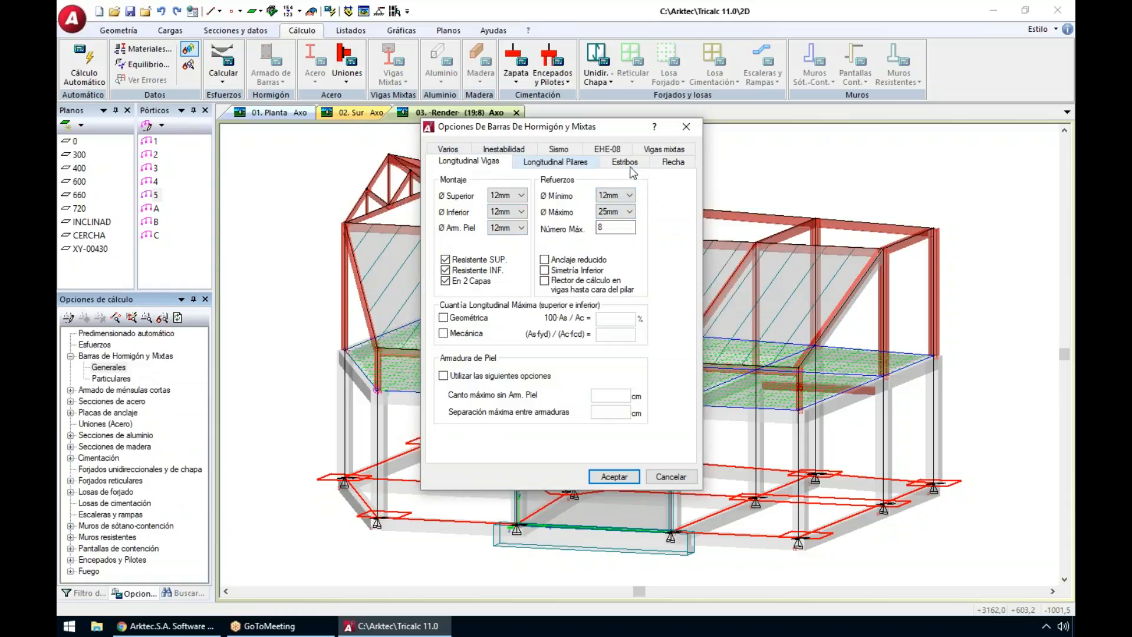
click(670, 167)
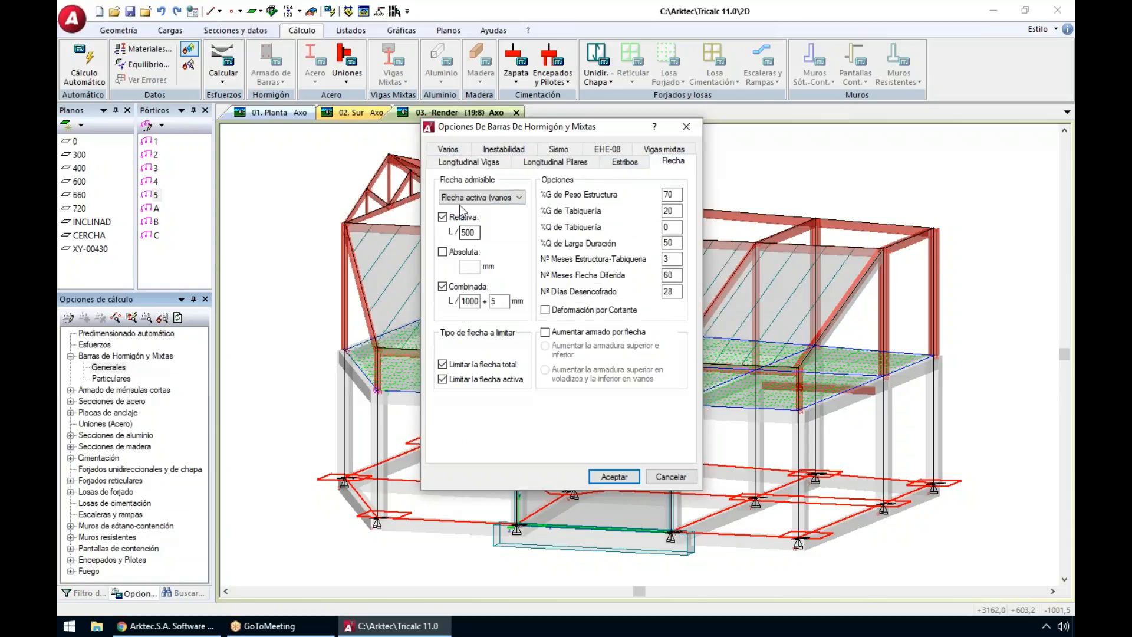
click(558, 333)
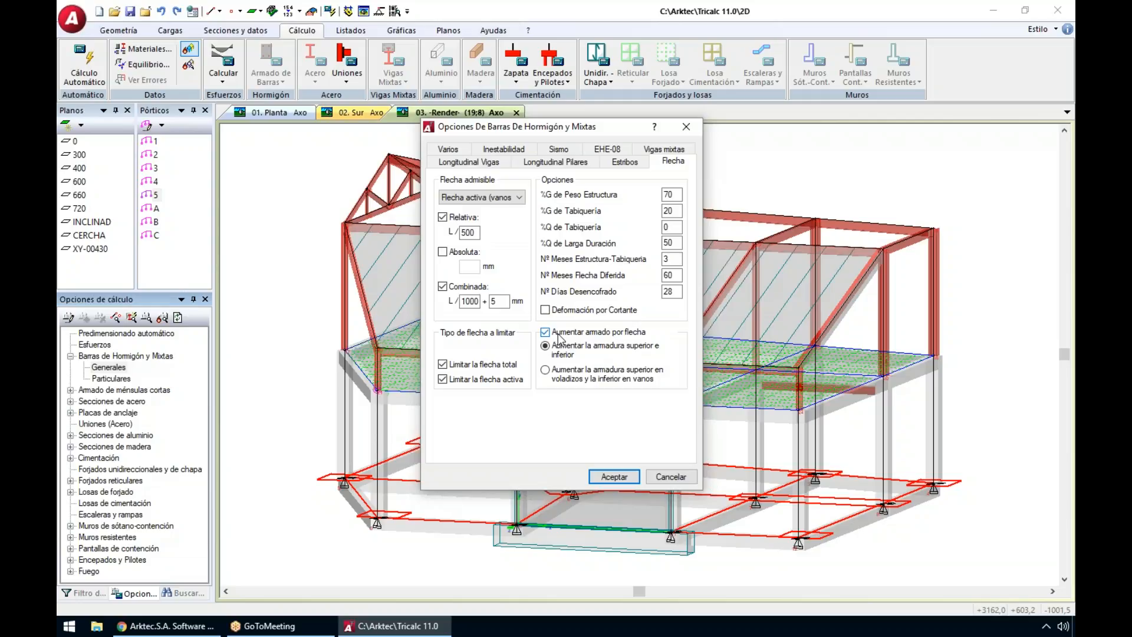
click(614, 476)
Step: In the general steel section options, enable section increase (SUBIR SECCIÓN) for both slenderness and deflection, and accept
click(71, 401)
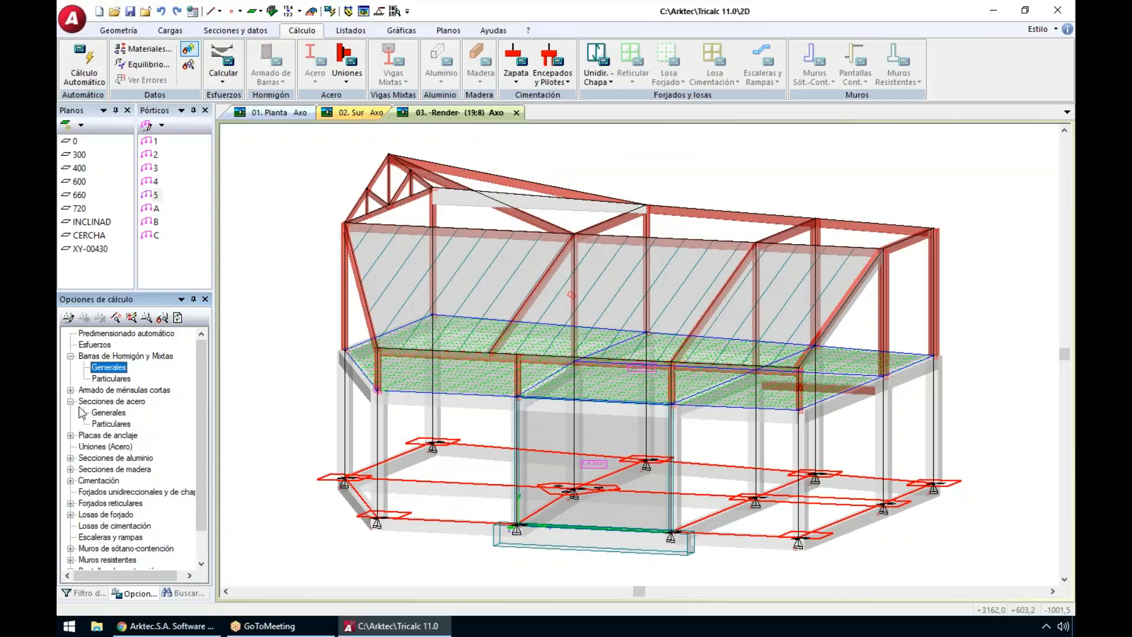
click(112, 414)
double_click(112, 414)
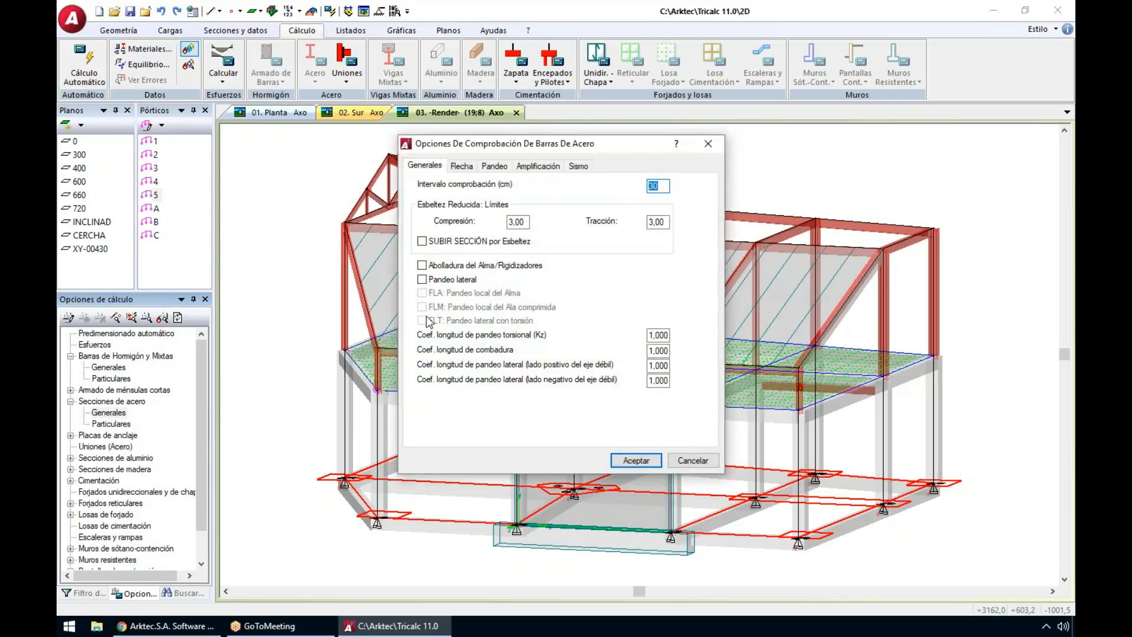
click(519, 221)
double_click(657, 223)
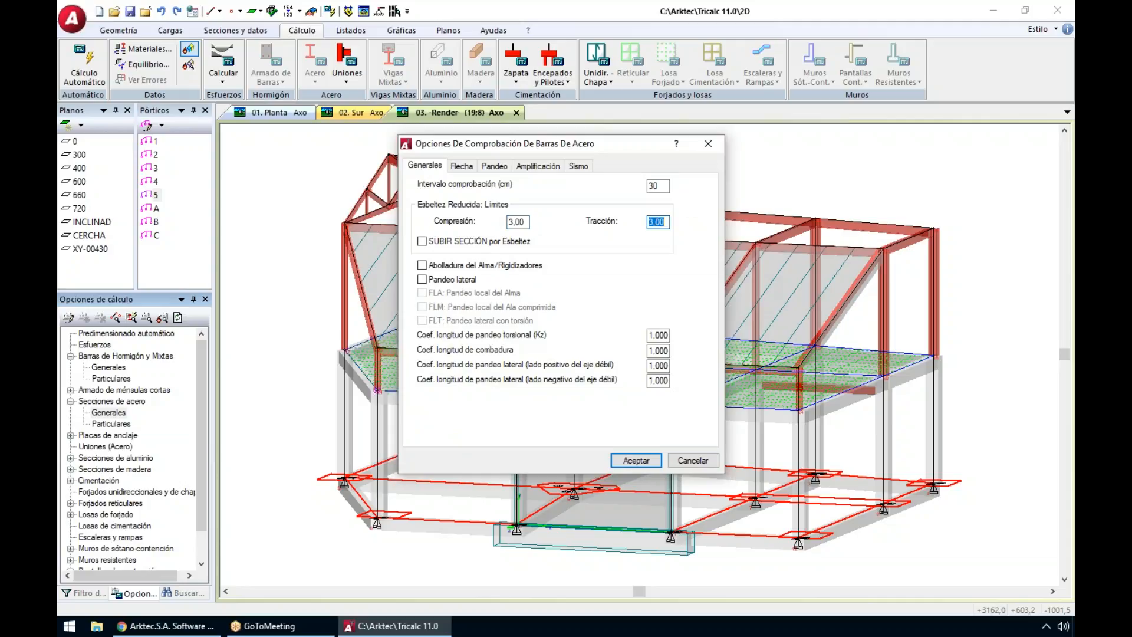
click(422, 241)
click(461, 166)
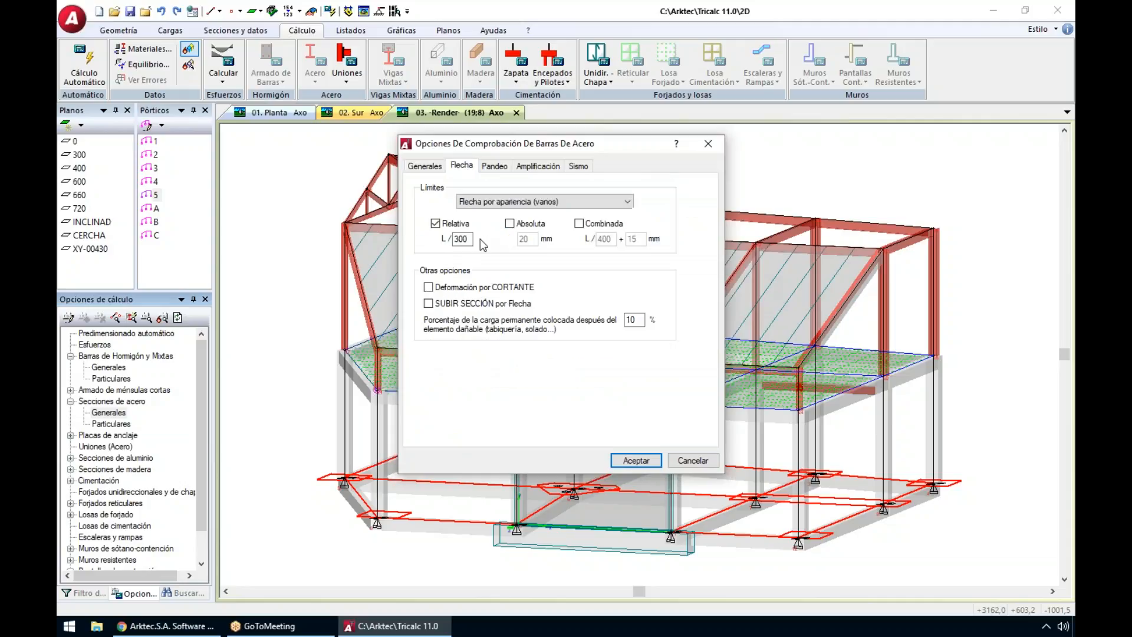
click(428, 303)
key(Return)
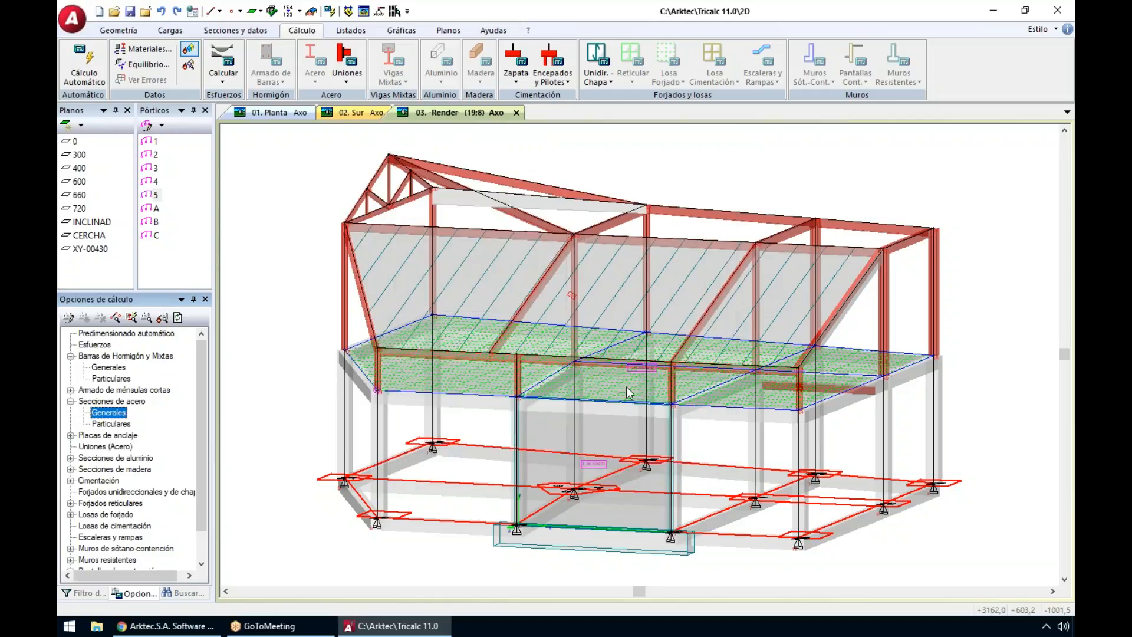
Step: In the general foundation options, set the isolated footing shape to SEGUN MOMENTOS for both Medianera and Resto
double_click(89, 480)
double_click(109, 493)
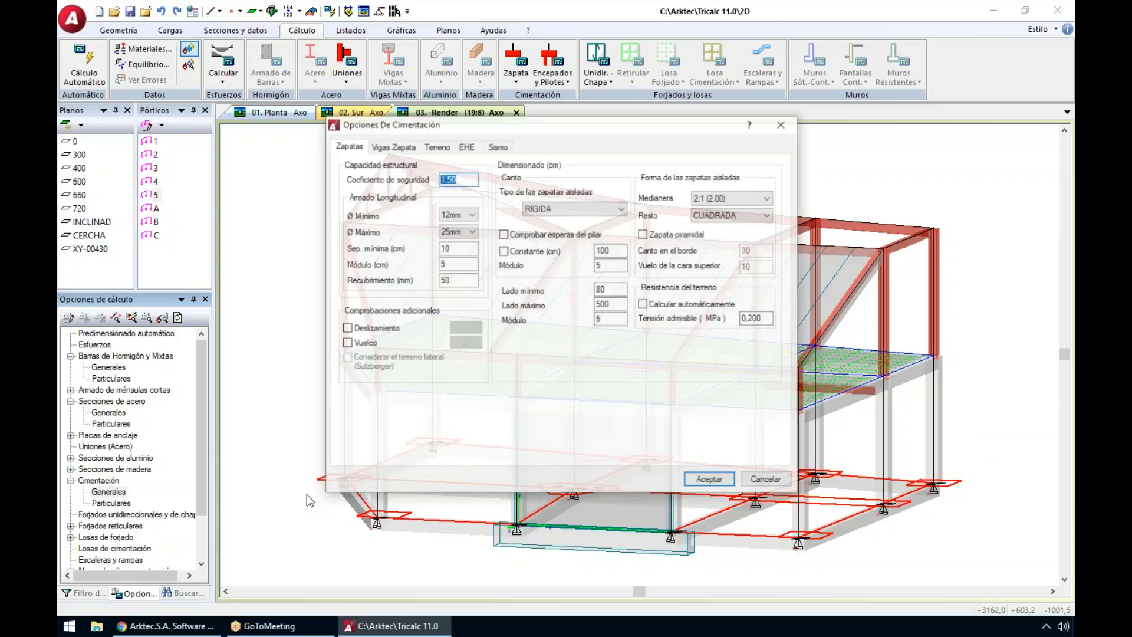
double_click(758, 319)
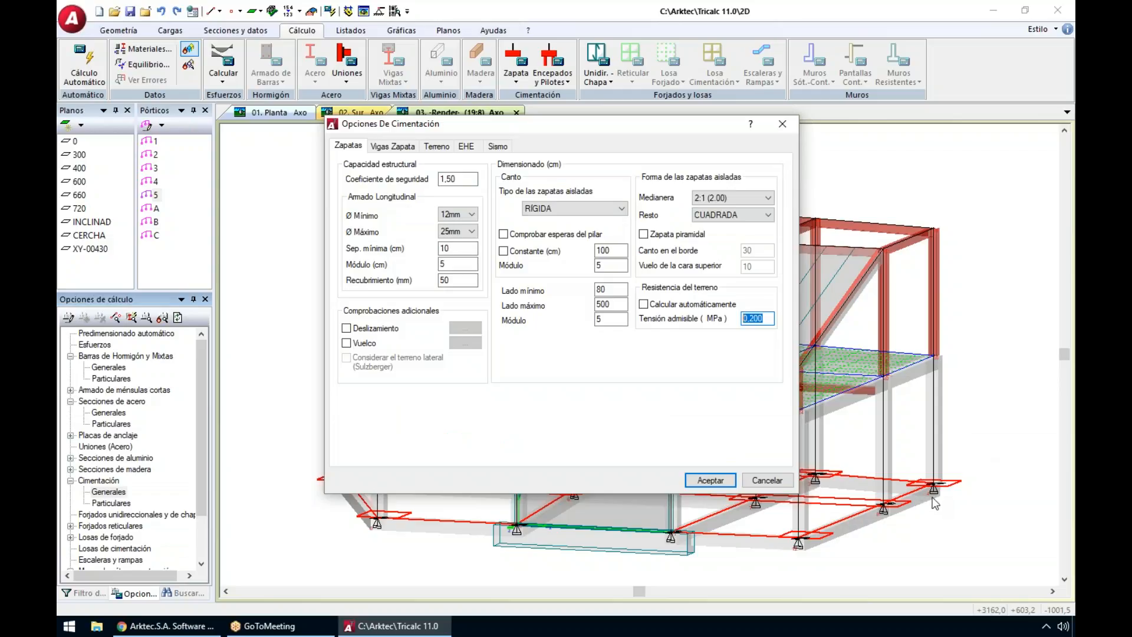
click(732, 198)
click(732, 220)
click(744, 216)
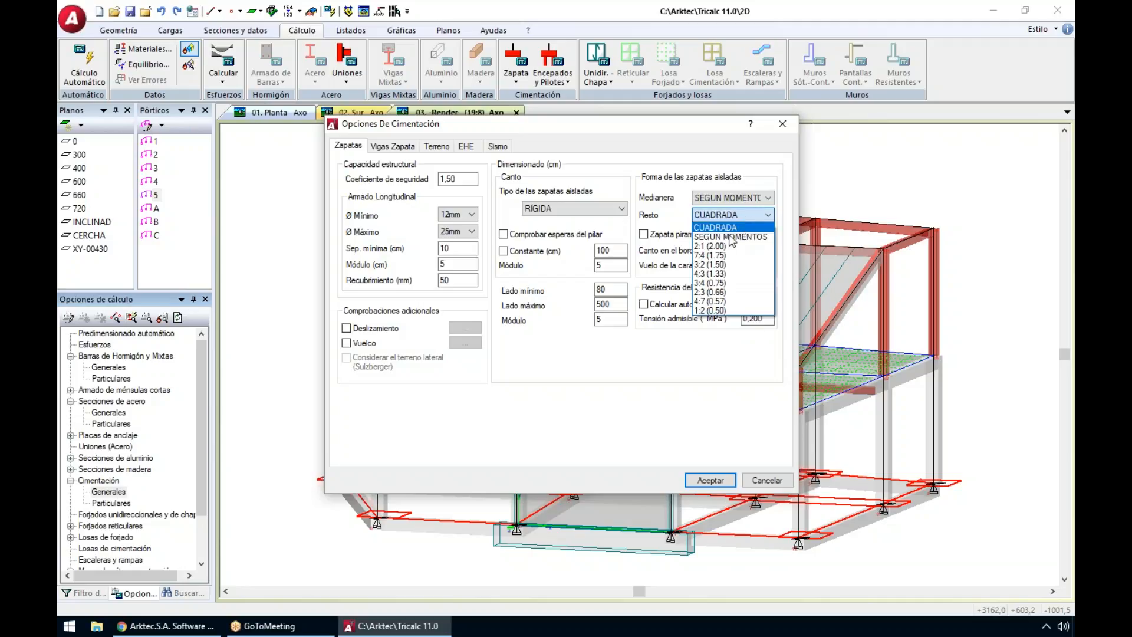
click(731, 238)
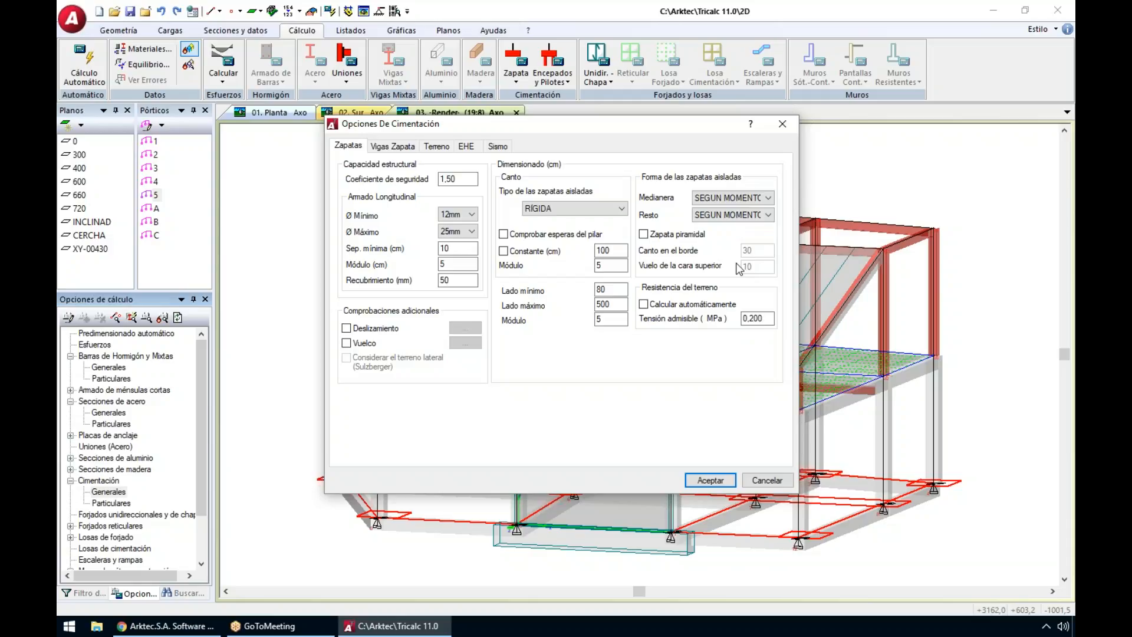
Step: Toggle the constant depth and column starter bar check options for footings, check the maximum bar diameter and minimum spacing, and accept
click(503, 250)
click(517, 236)
click(449, 232)
click(449, 233)
double_click(456, 248)
key(Return)
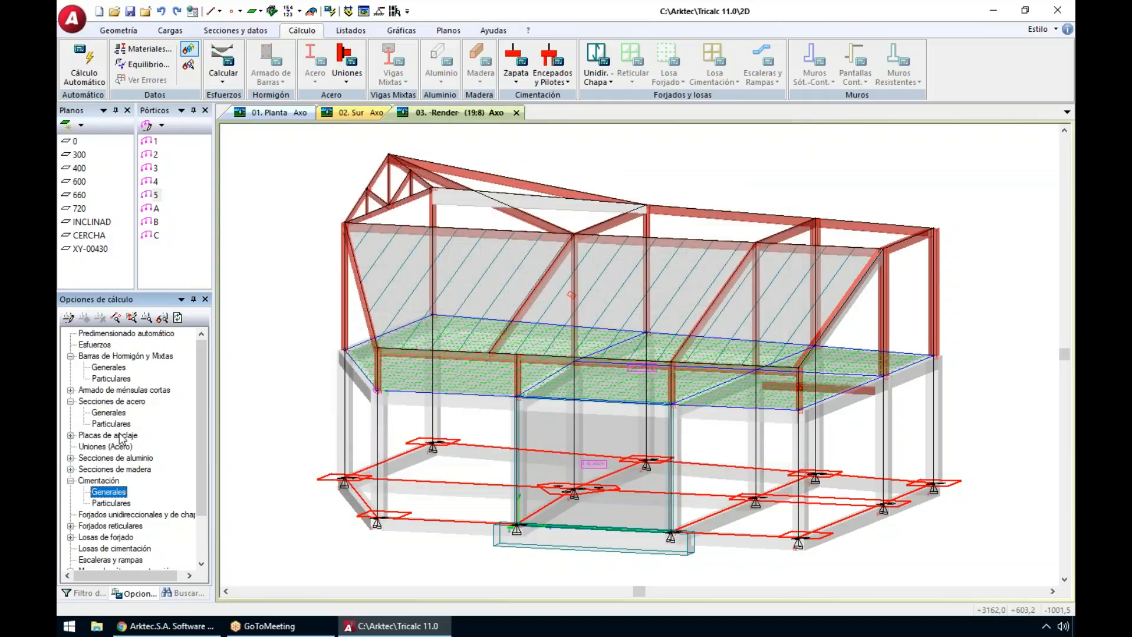
Step: Open the general fire resistance options with the fire calculation active and bring up the additional data for steel beams
scroll(113, 388, down, 2)
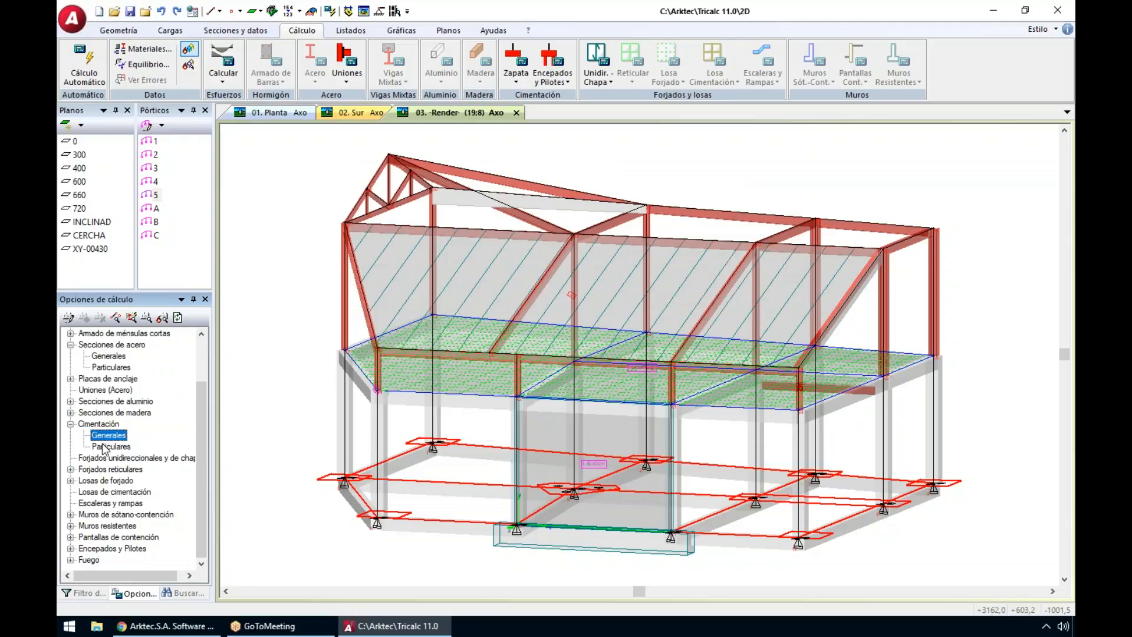
double_click(90, 560)
click(107, 548)
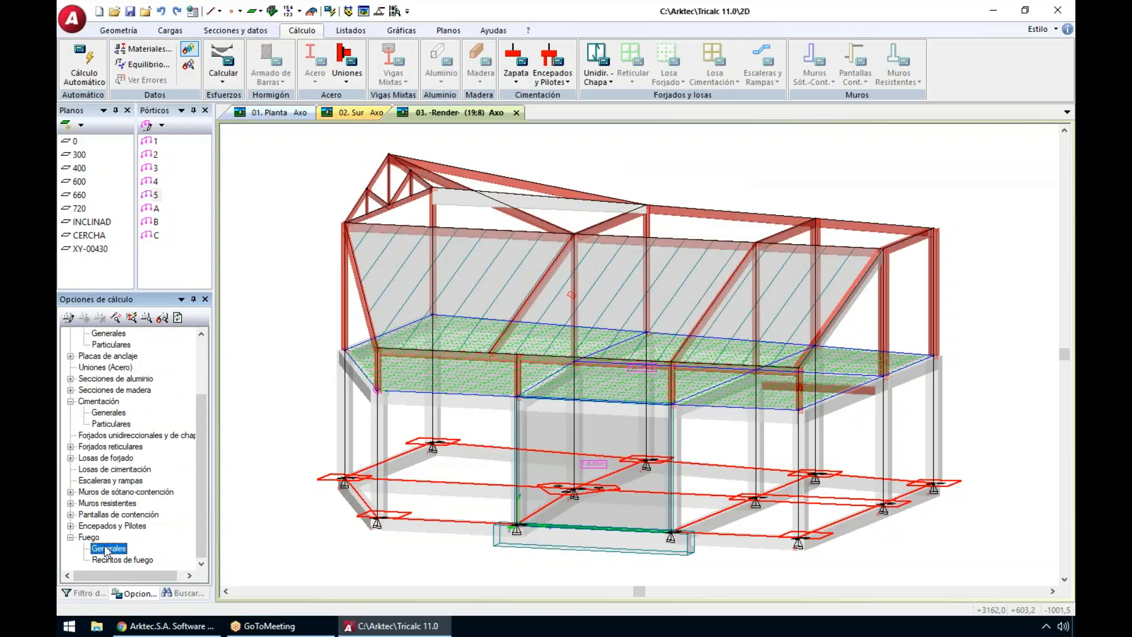
double_click(105, 547)
click(457, 190)
click(457, 190)
click(556, 350)
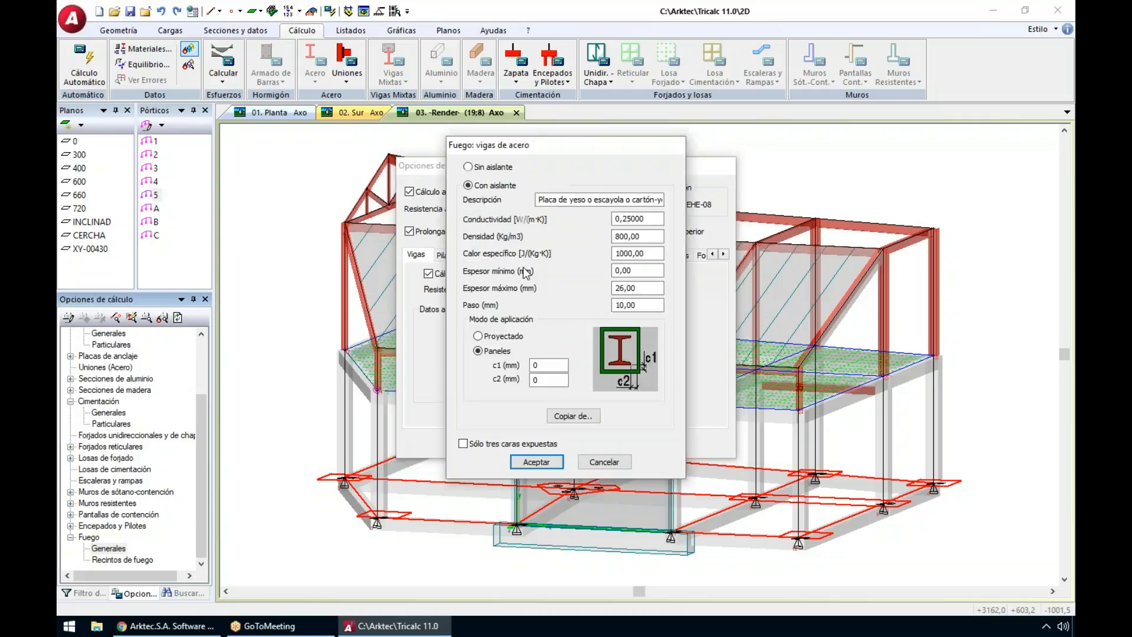
Step: Examine the insulation materials available to copy for the steel beams, close that list without copying, and accept the insulation data
click(569, 416)
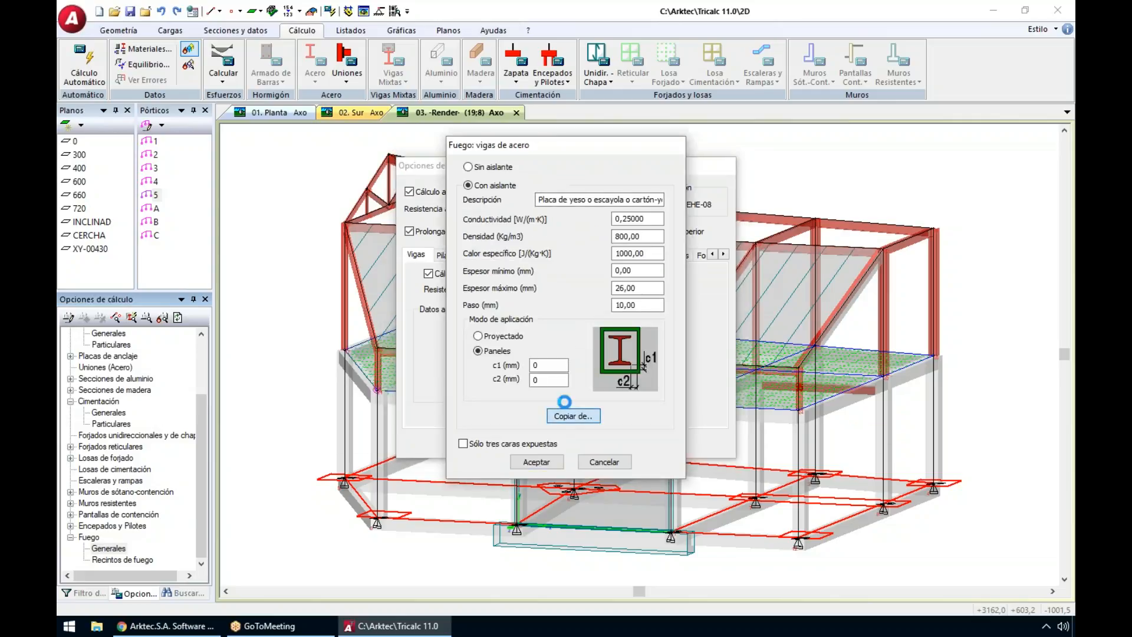
click(281, 248)
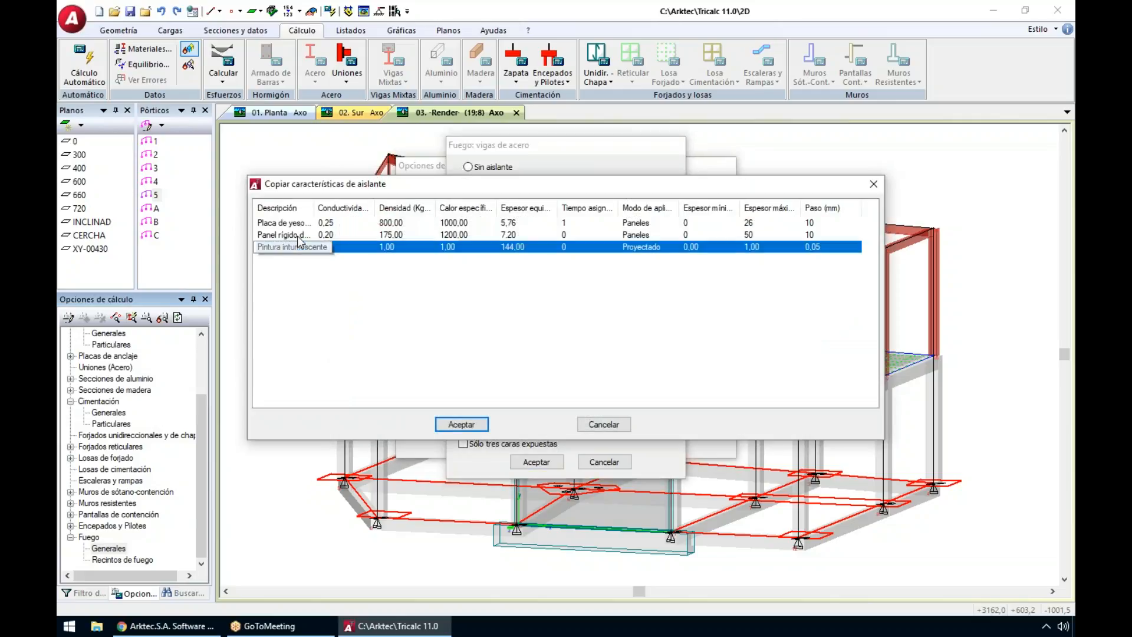
click(283, 235)
click(602, 424)
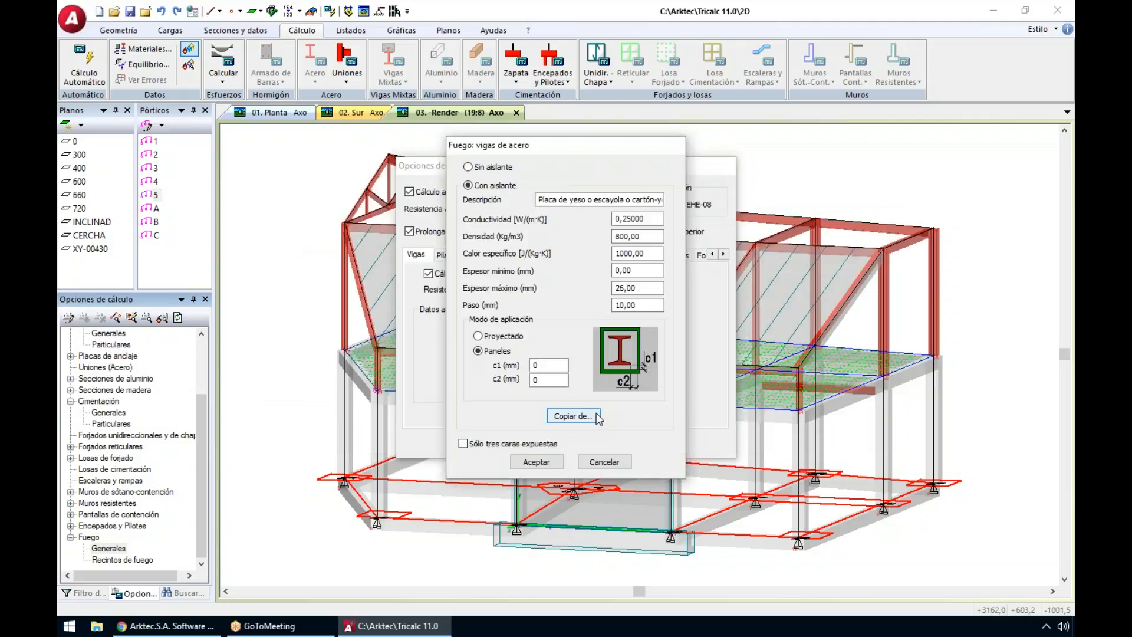
drag(650, 219, 542, 239)
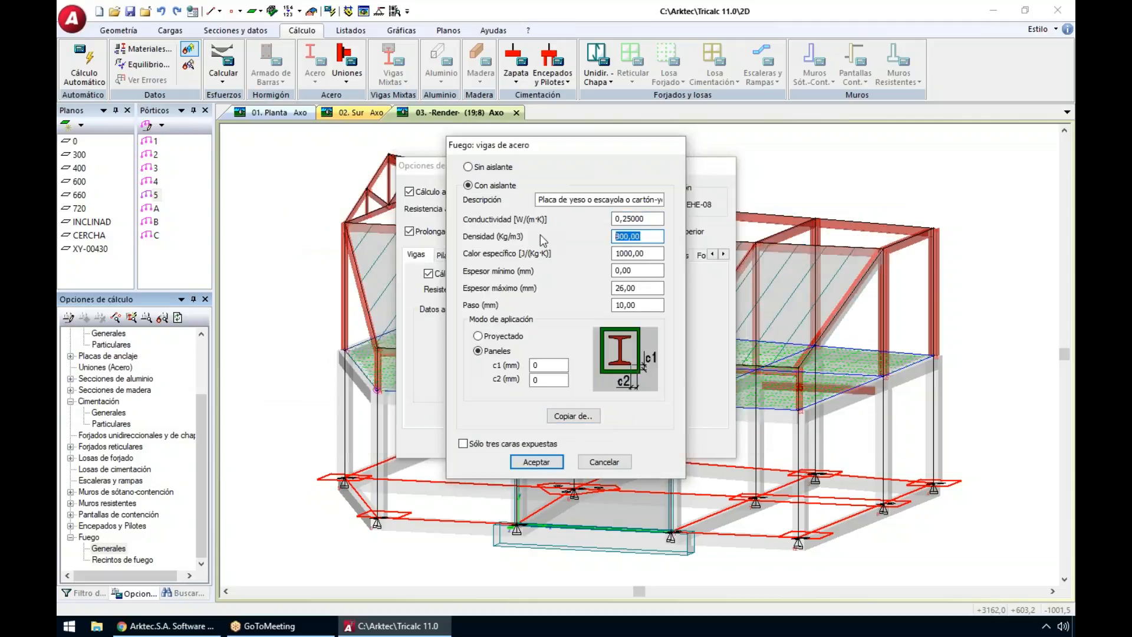
key(Return)
Step: Set the fire resistance to 30 minutes and accept the fire calculation options
click(559, 209)
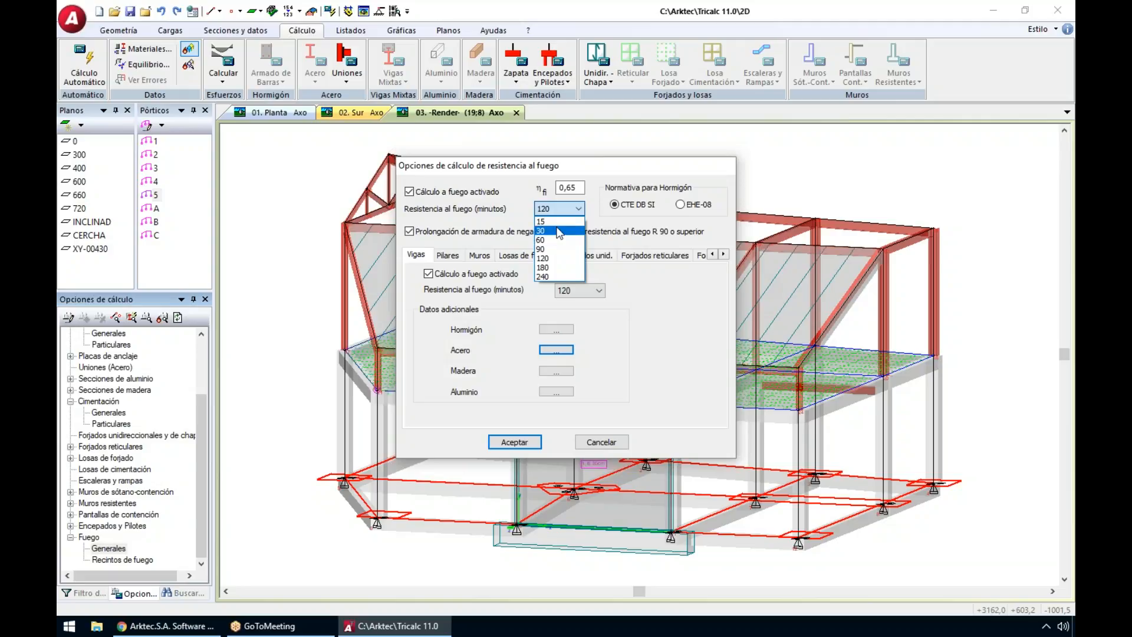
click(559, 231)
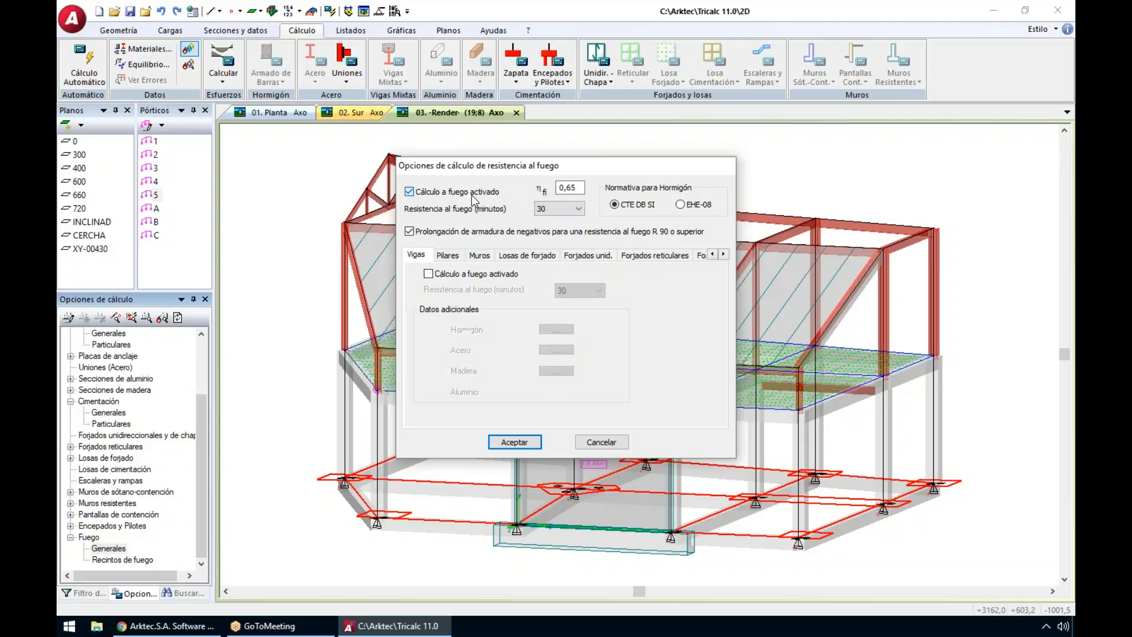
key(Return)
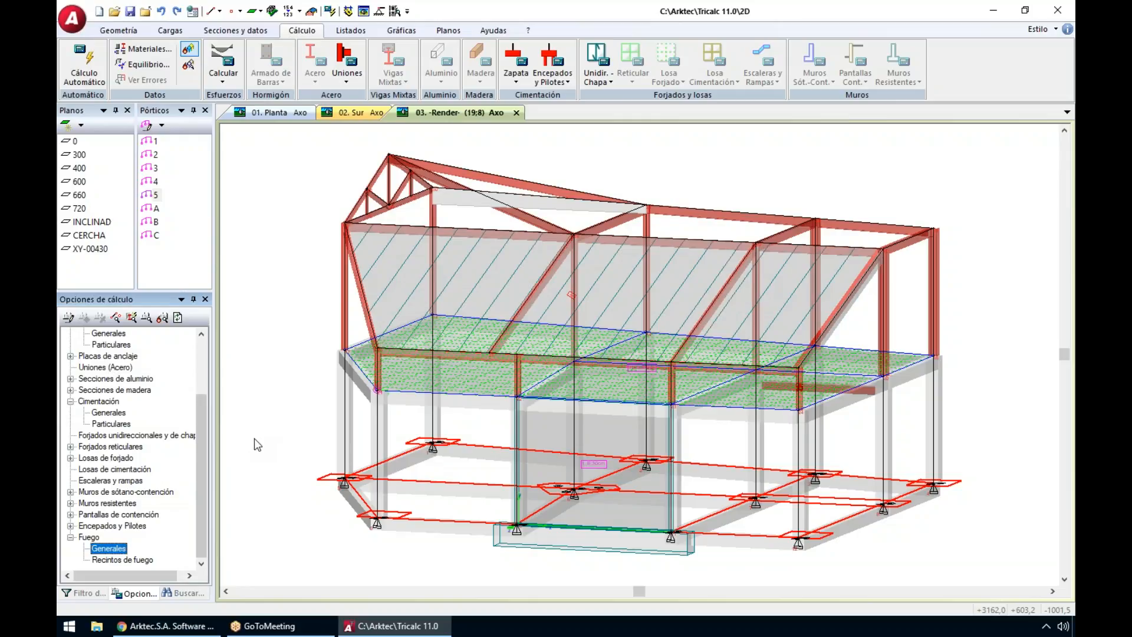
Step: Try to run the automatic calculation of the whole structure in single-run mode (1 vez) with the preselected checks
click(80, 68)
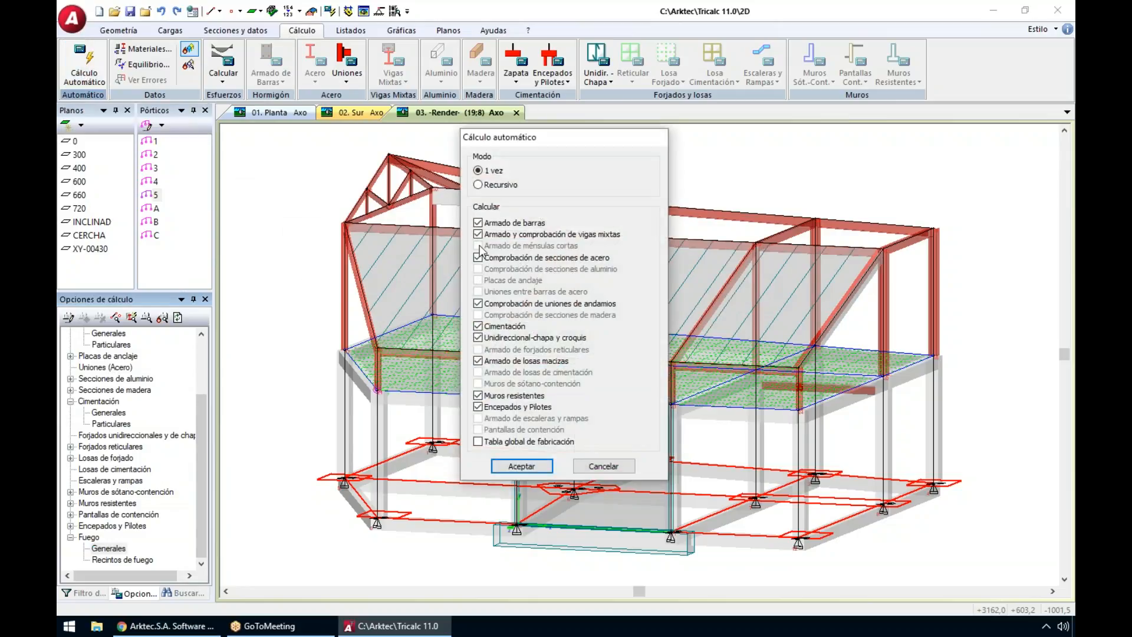
key(Return)
key(Return)
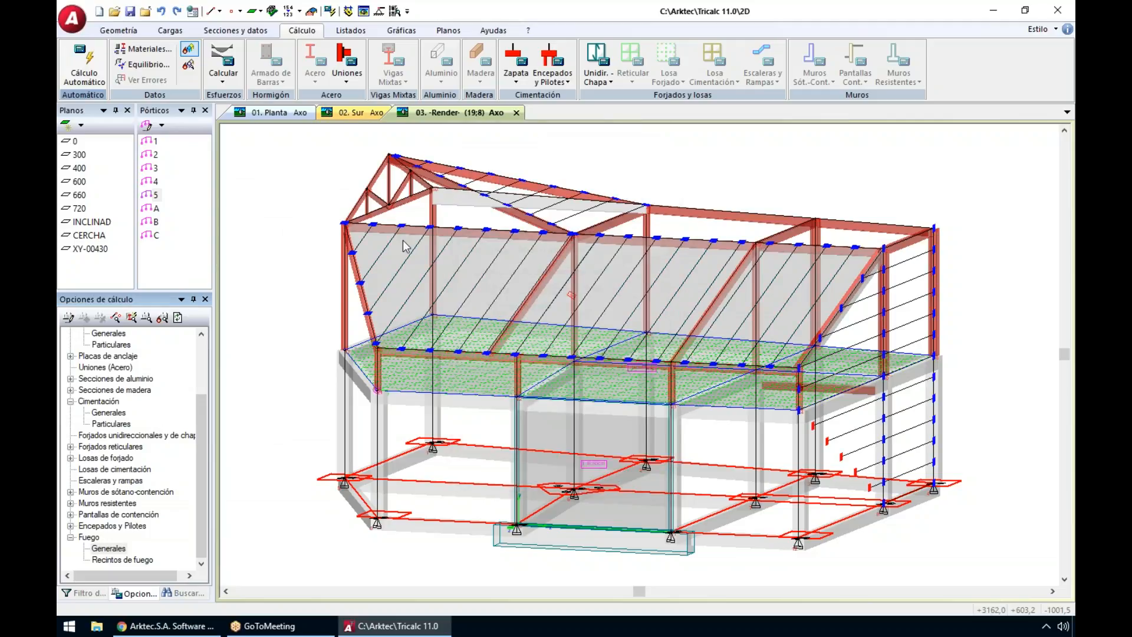
key(Return)
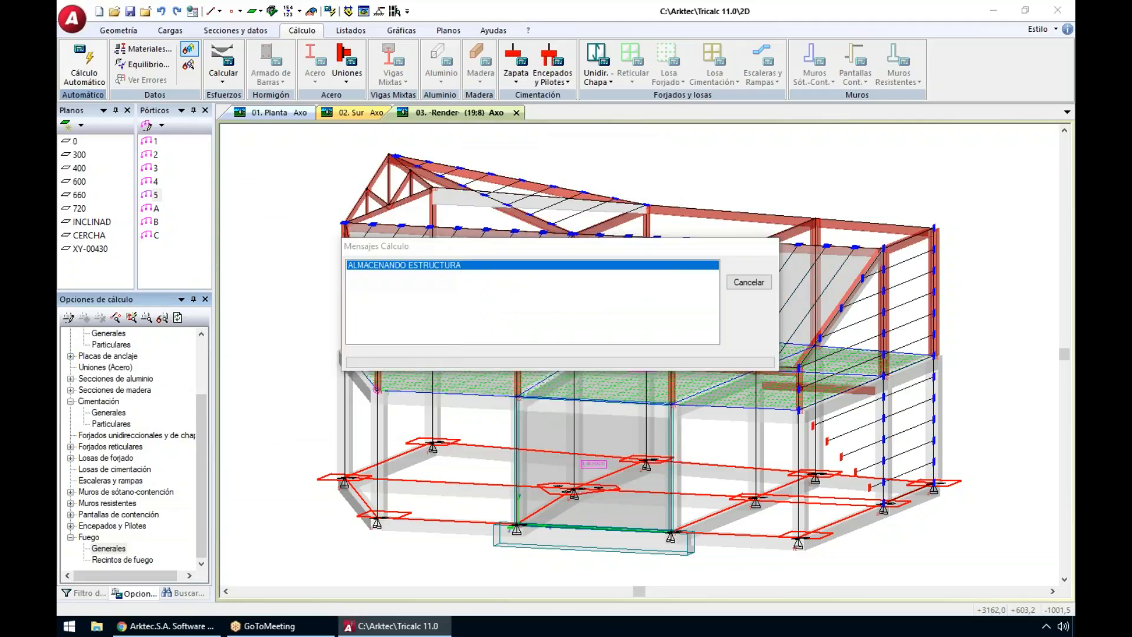
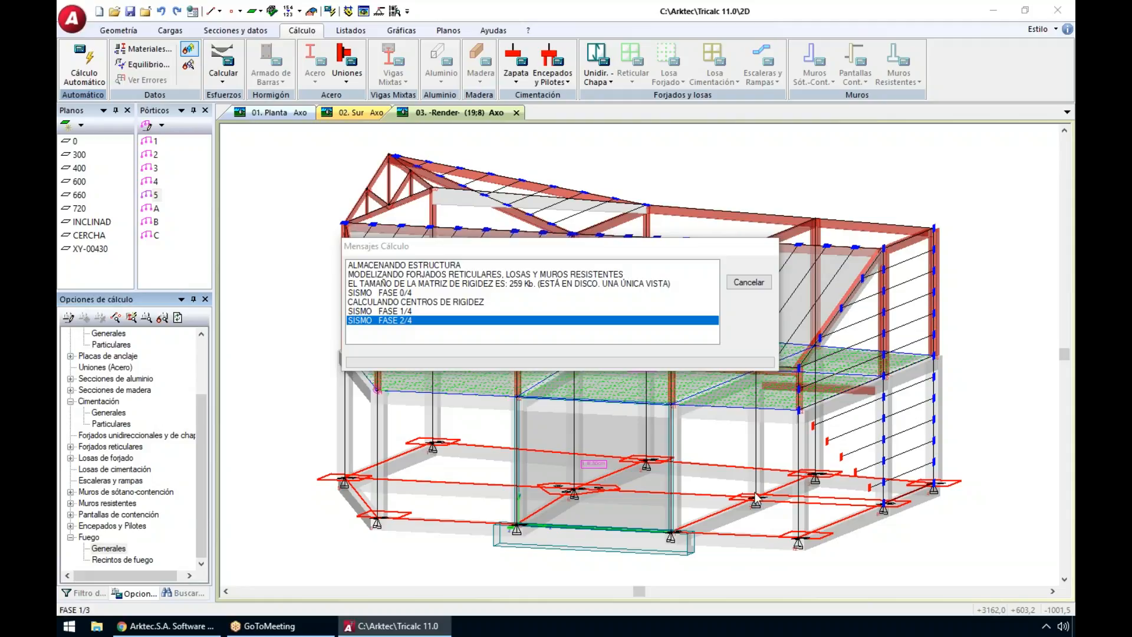
Step: Cancel the running automatic calculation and dismiss its seismic calculation messages
click(748, 284)
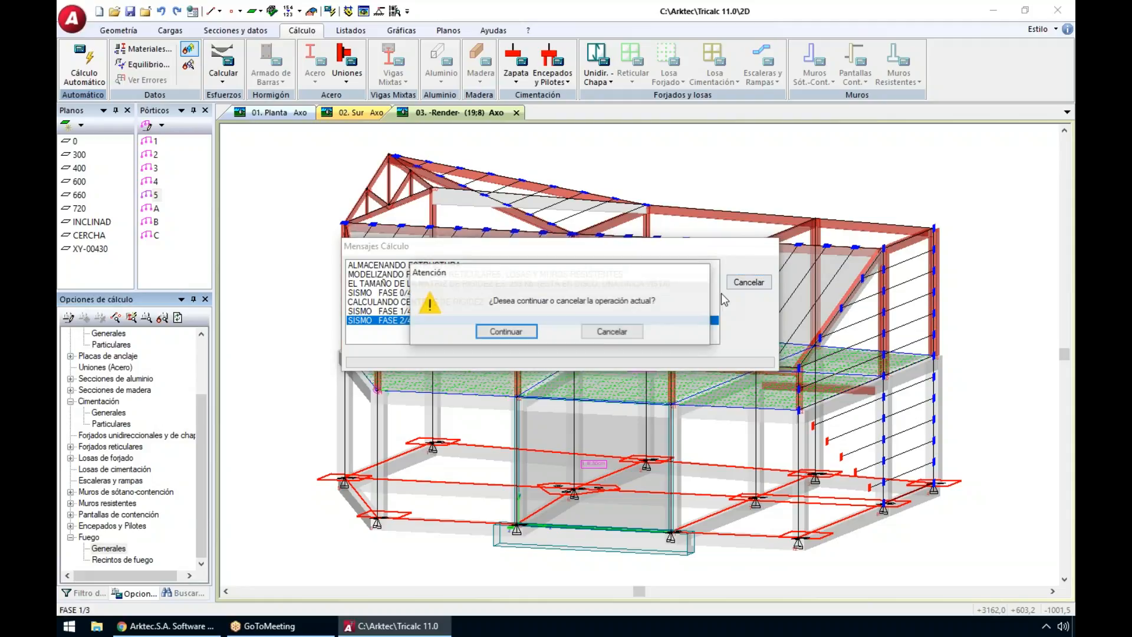
click(600, 334)
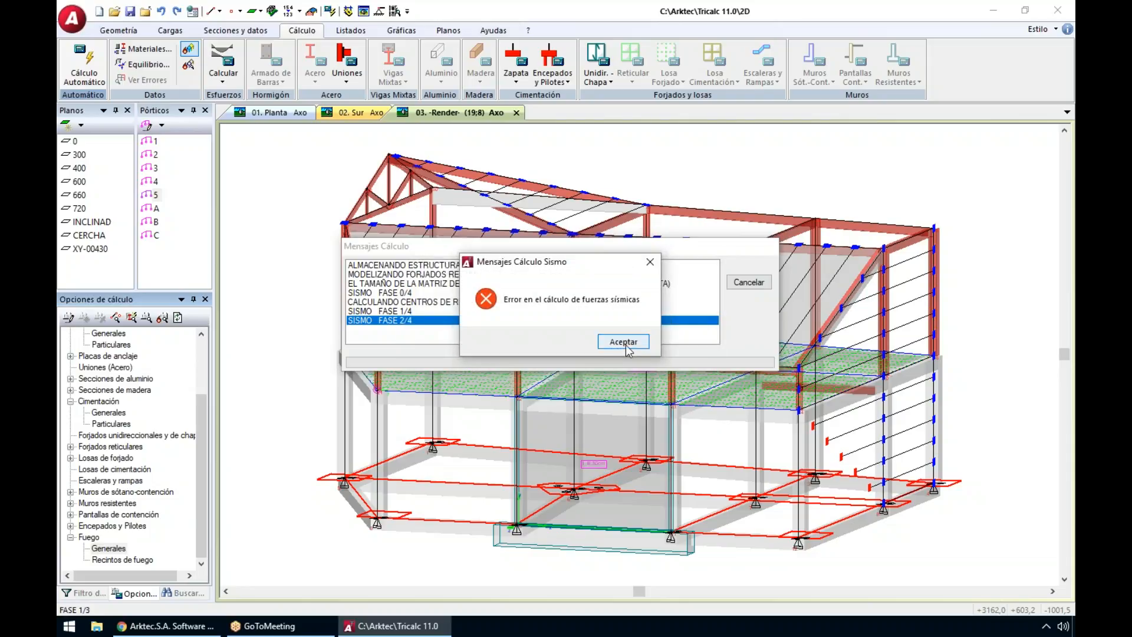
click(624, 345)
click(620, 345)
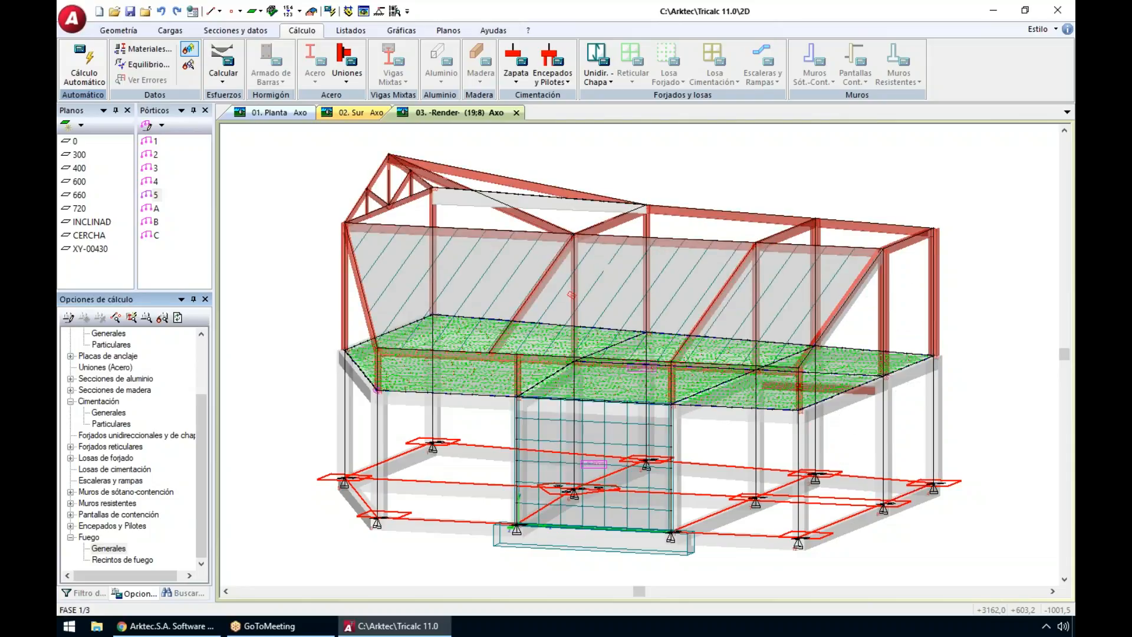
Step: Deactivate the seismic action in the load hypothesis combination options
click(170, 30)
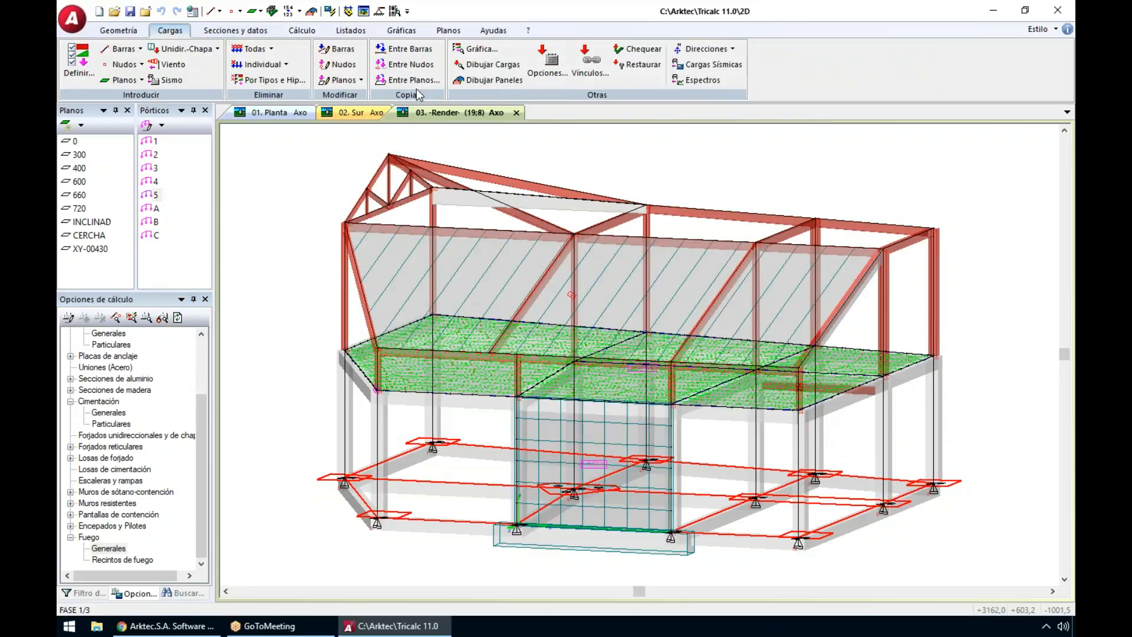
click(547, 64)
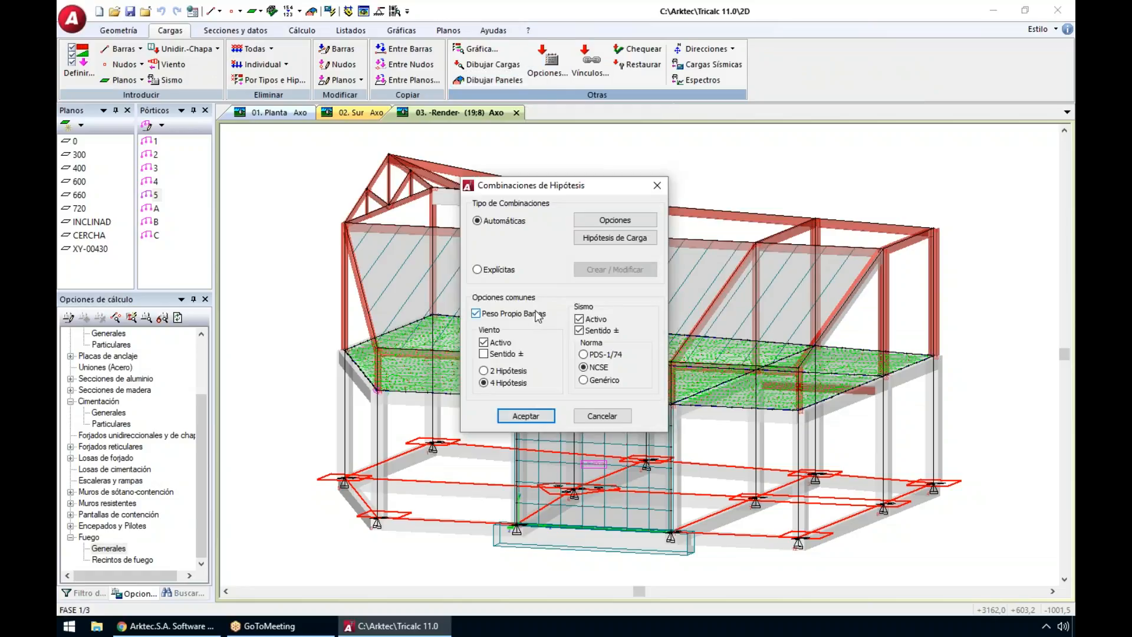
key(Escape)
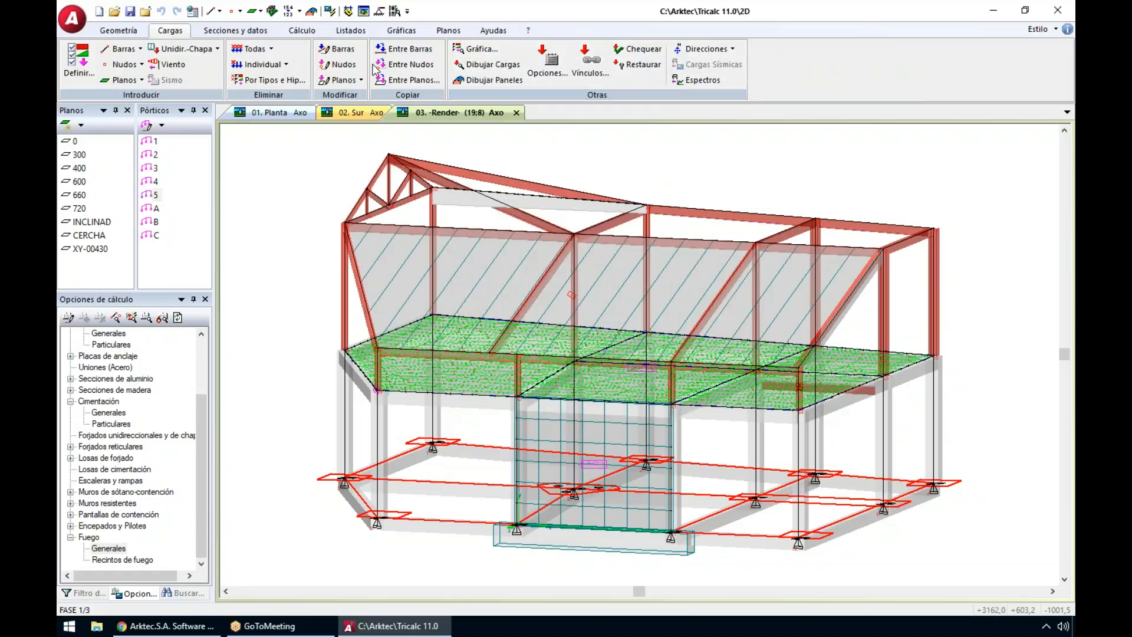
Step: Run the automatic calculation of the structure, re-evaluating the floor, wind panel and load panel loads, and dismiss its messages
click(302, 31)
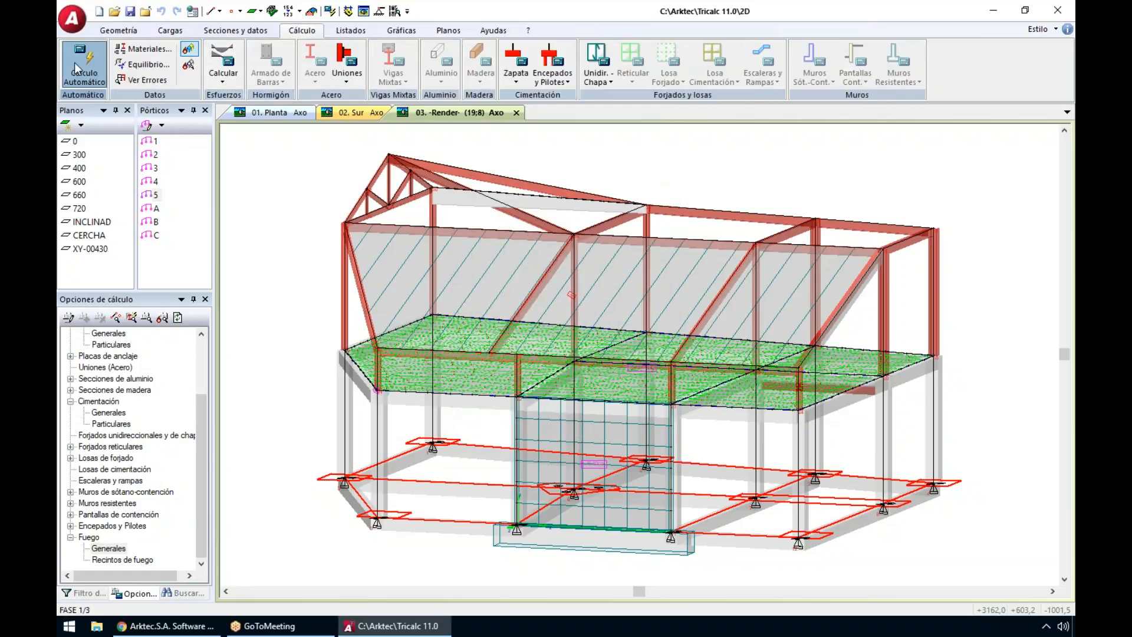
click(84, 65)
key(Return)
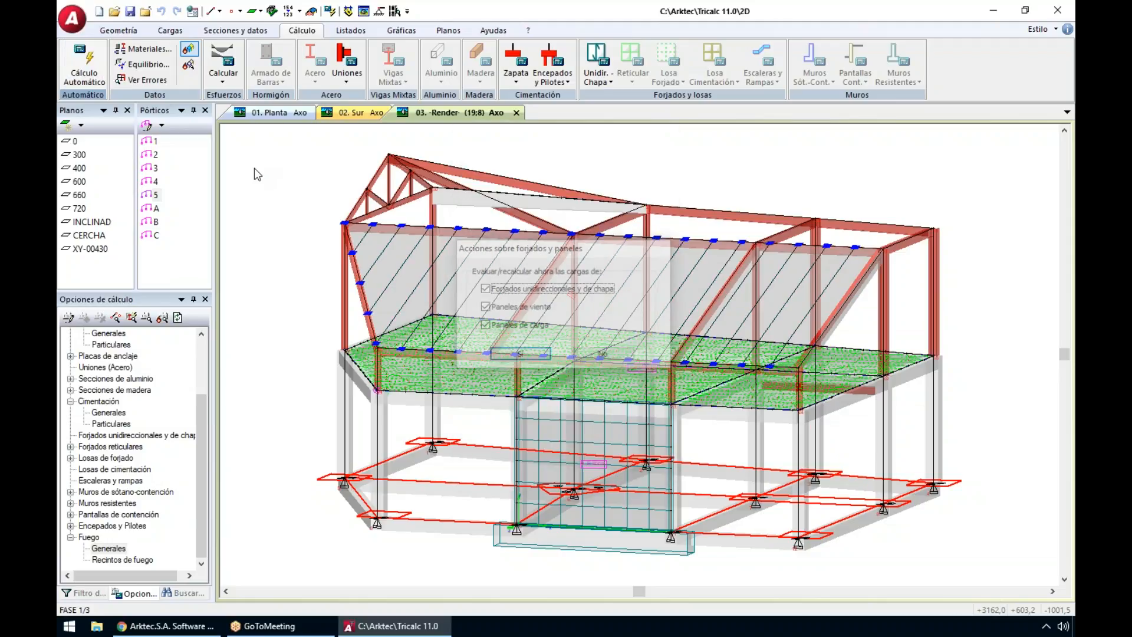
key(Return)
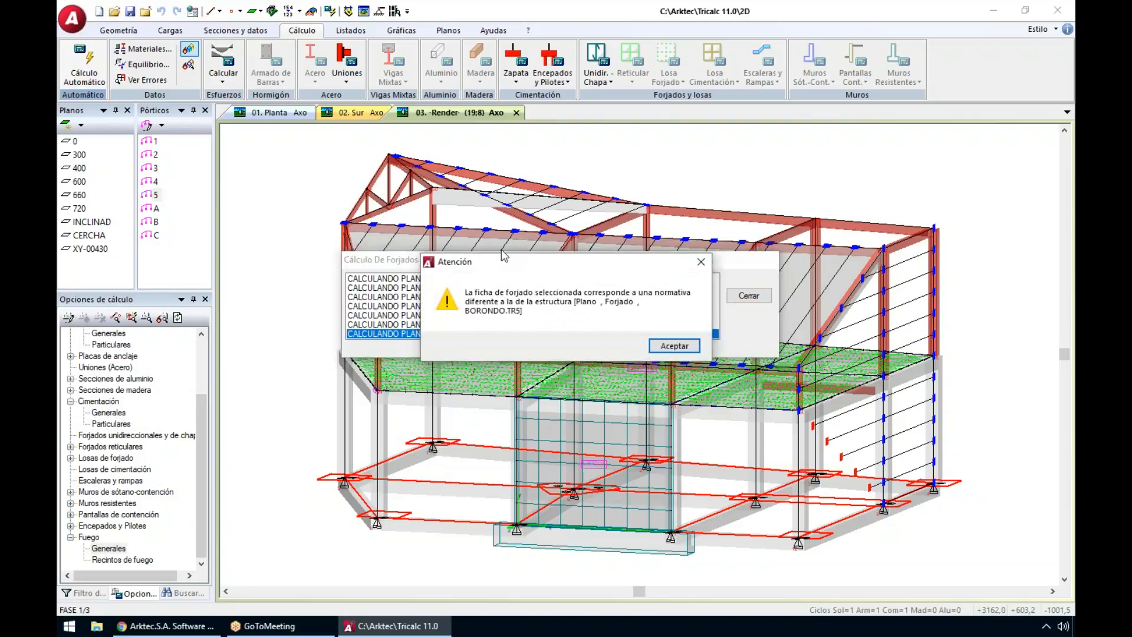
click(669, 346)
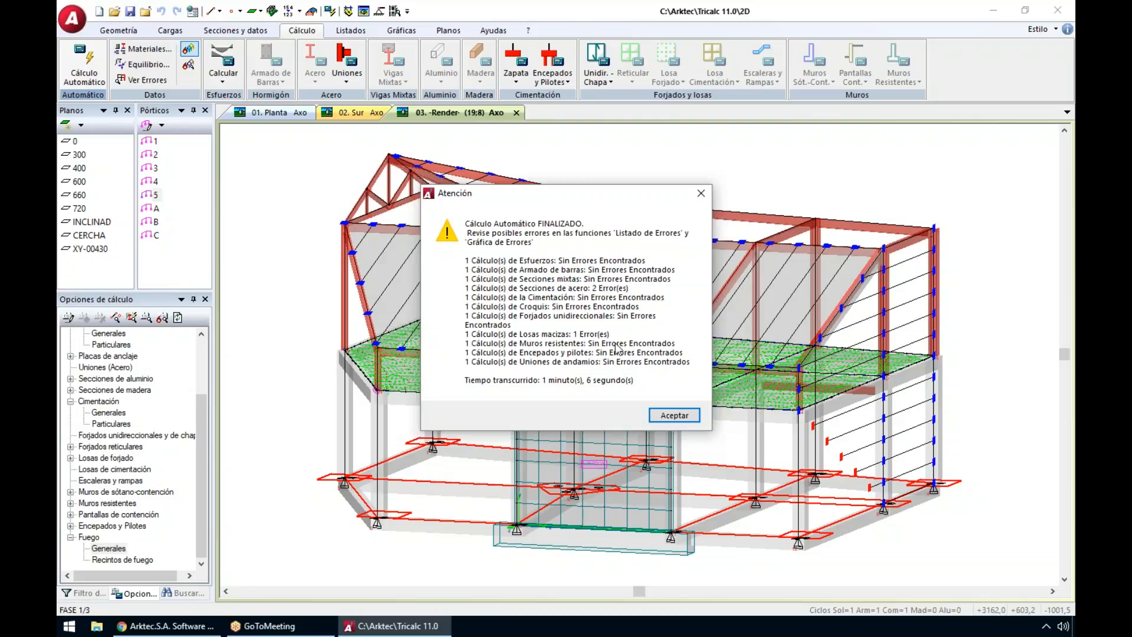
click(674, 416)
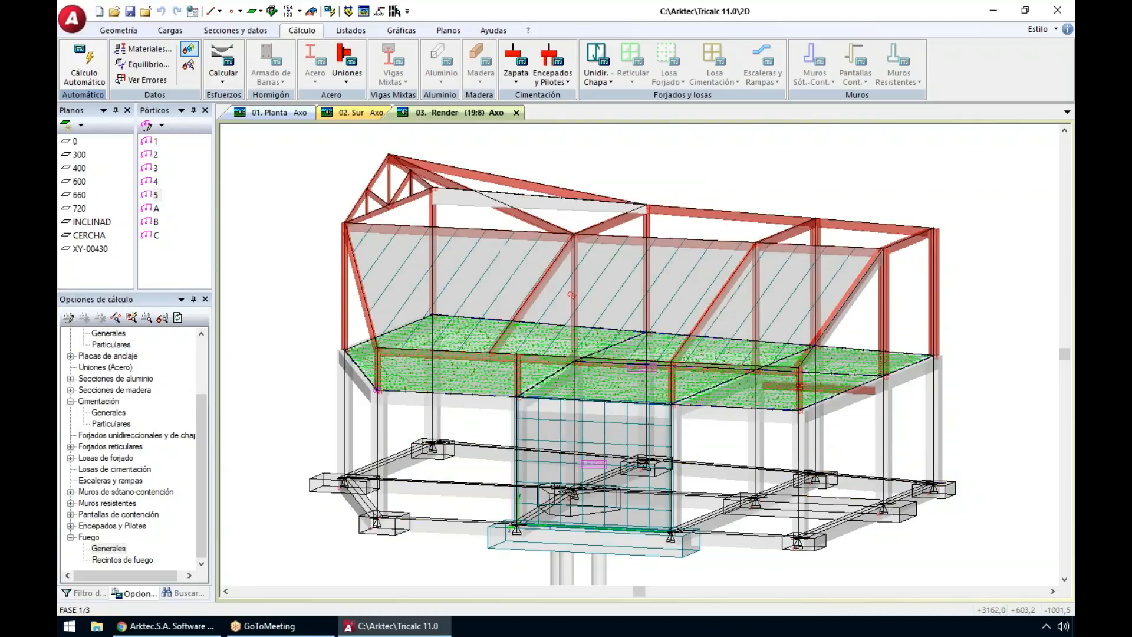
Step: Turn off the rendered view, list the steel section errors and locate beams 65 and 67 in the model
click(363, 12)
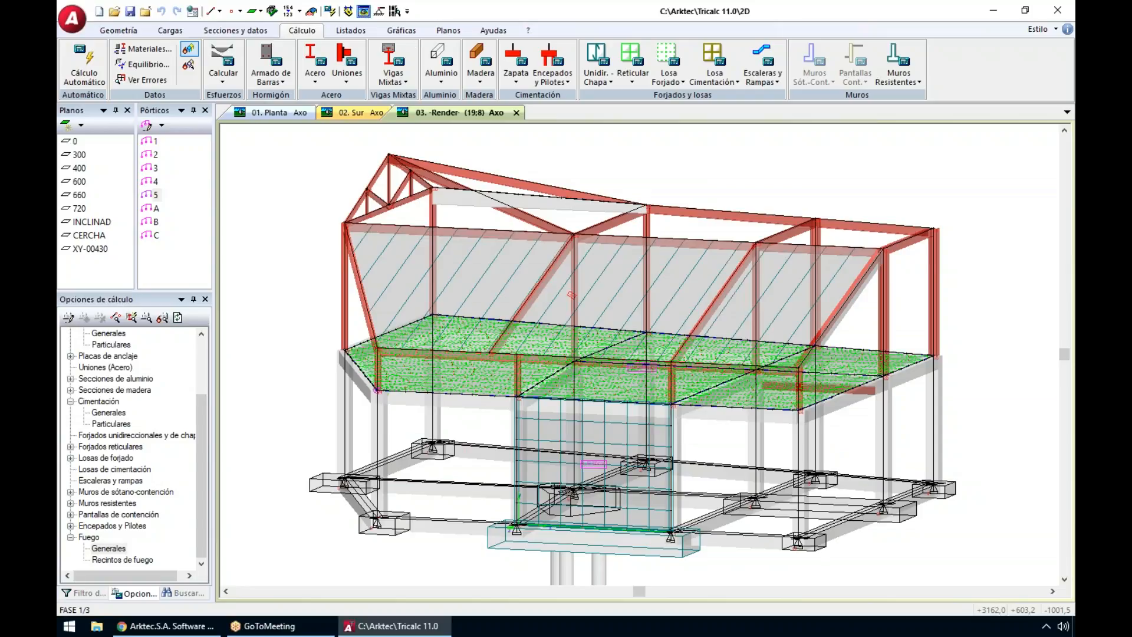
click(314, 81)
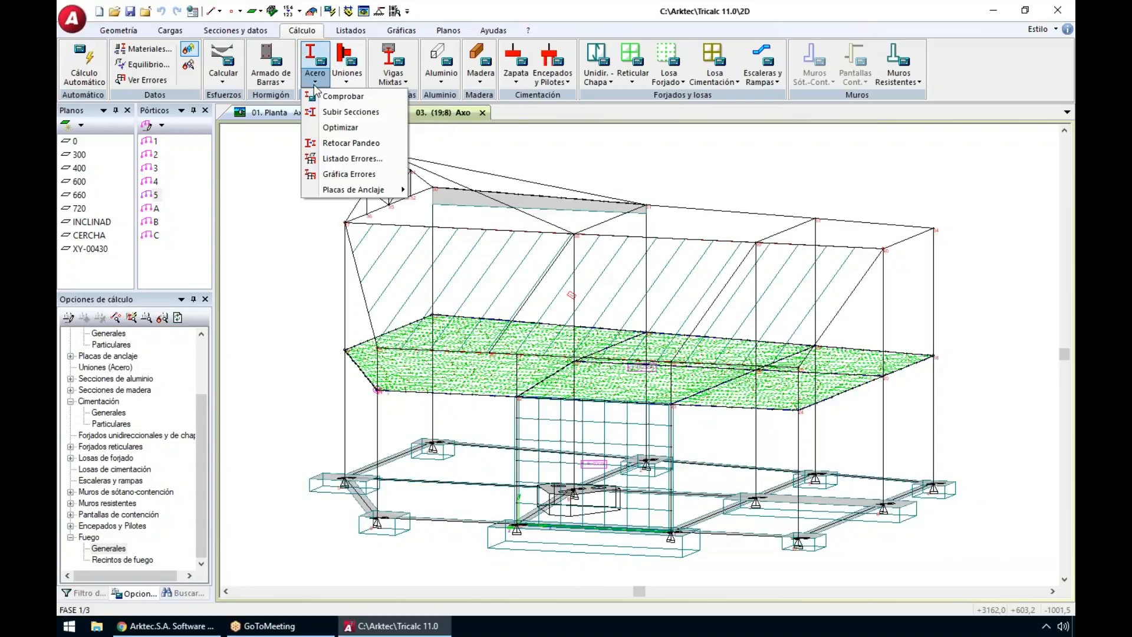
click(352, 158)
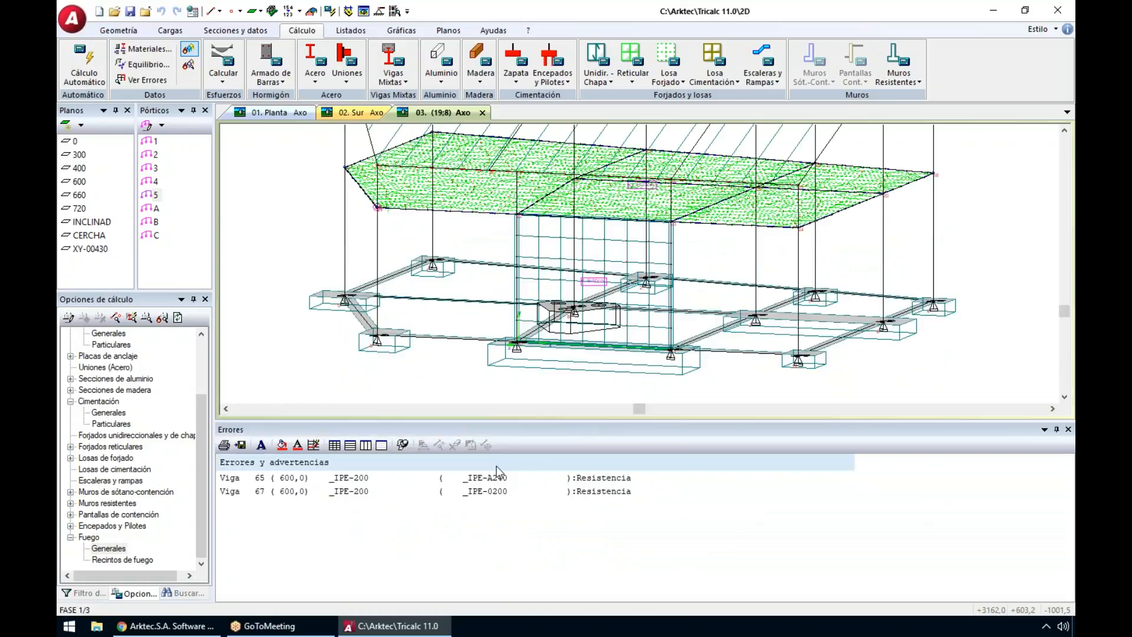
click(351, 480)
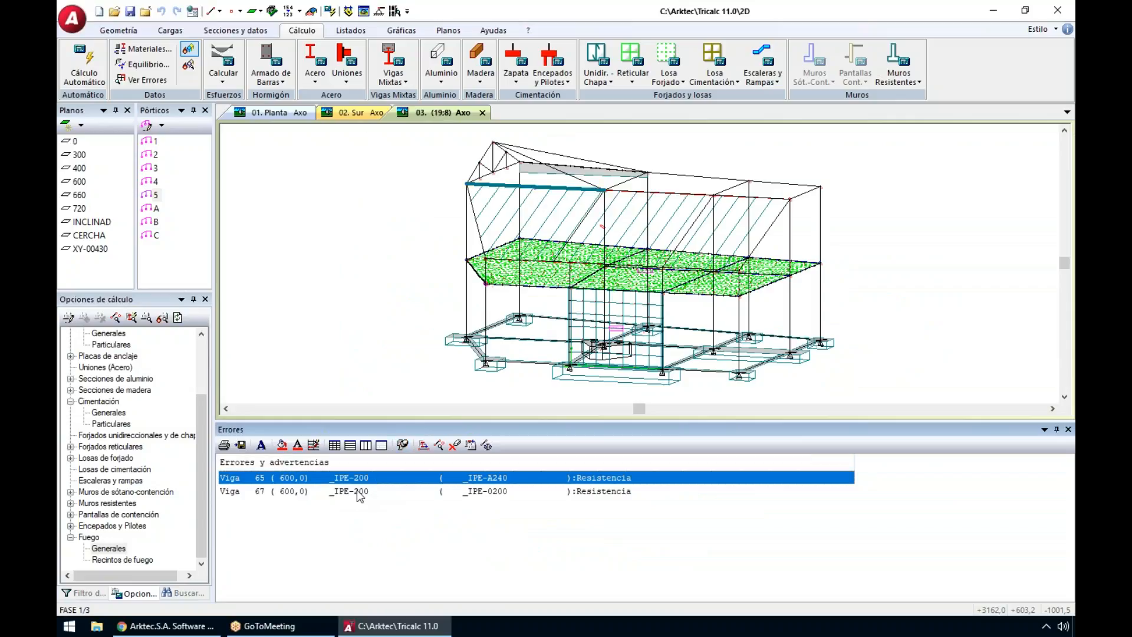
click(359, 493)
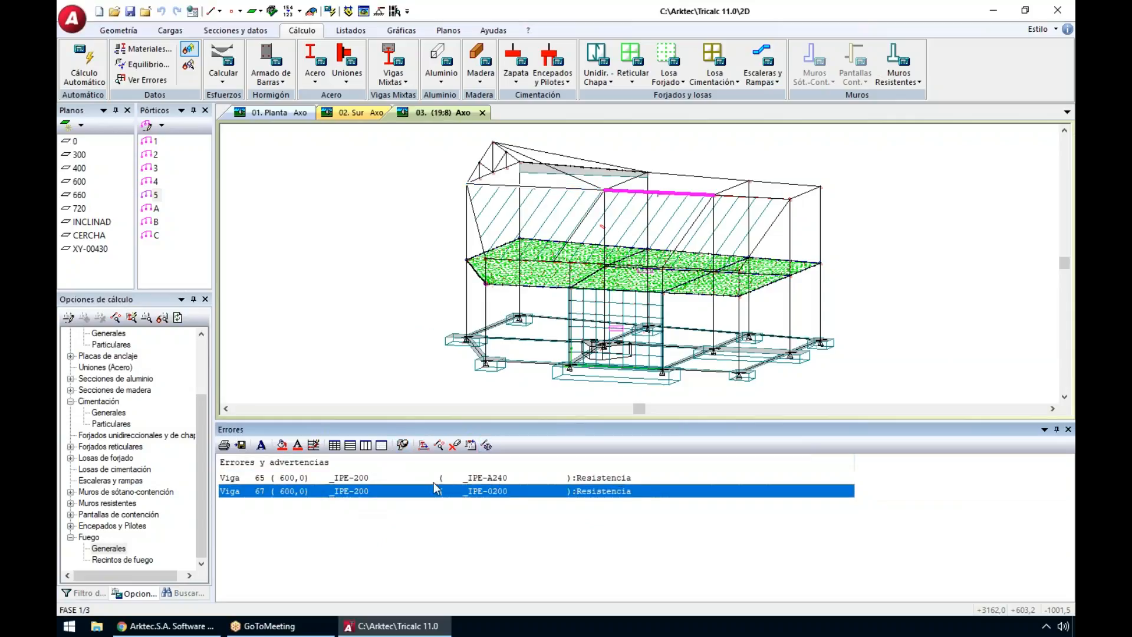
click(365, 479)
click(375, 489)
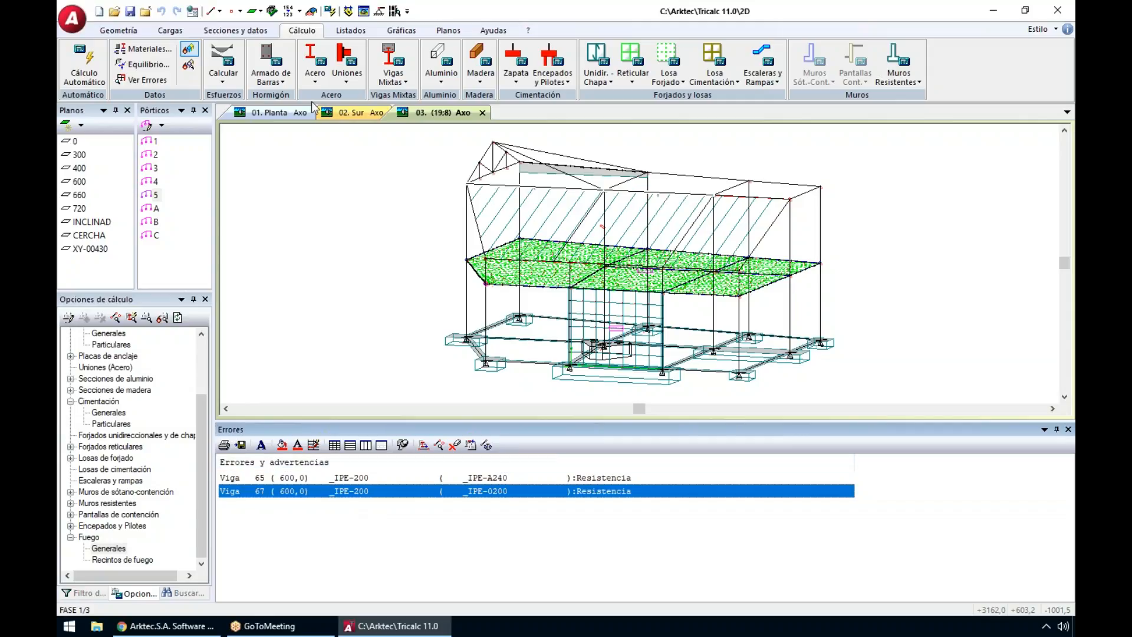
Step: List the floor slab errors and highlight all the transverse reinforcement errors of plane 300 in the model
click(669, 81)
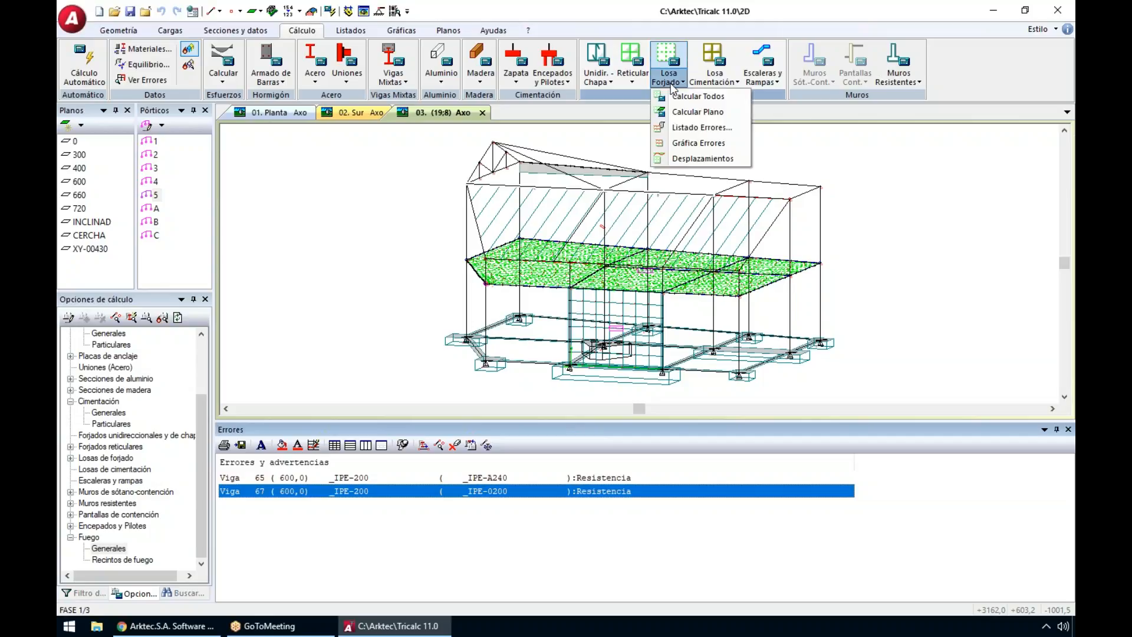
click(669, 127)
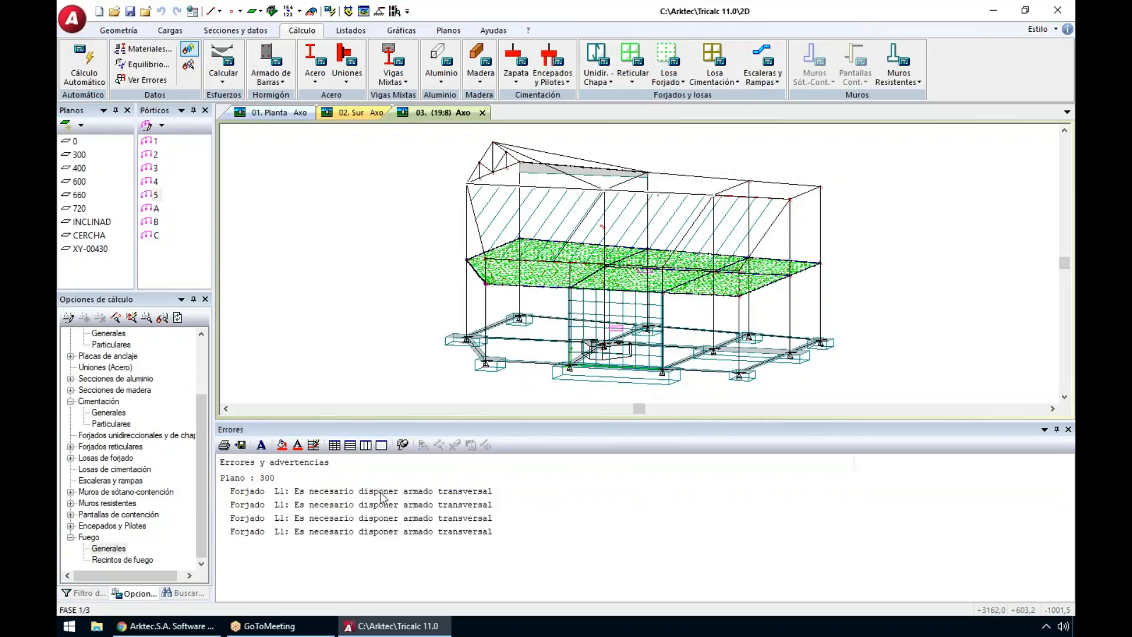
shift+click(401, 531)
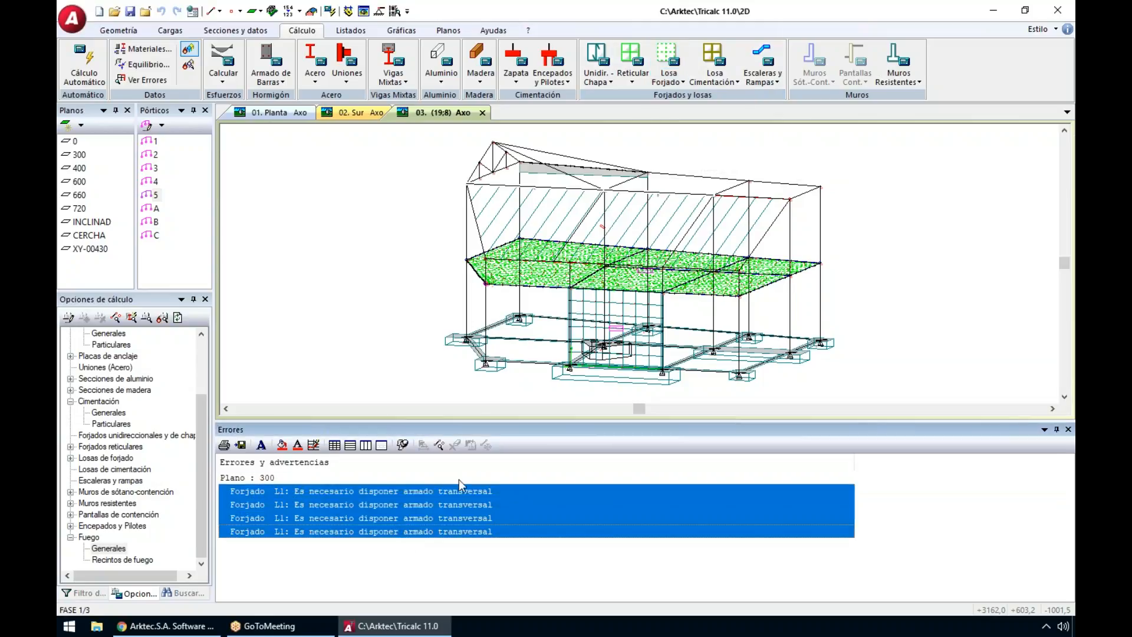
Step: Examine from several angles where the highlighted slab errors fall on plane 300 and which edge beams they follow
key(Left)
key(Left)
key(Left)
key(Left)
key(Left)
key(Left)
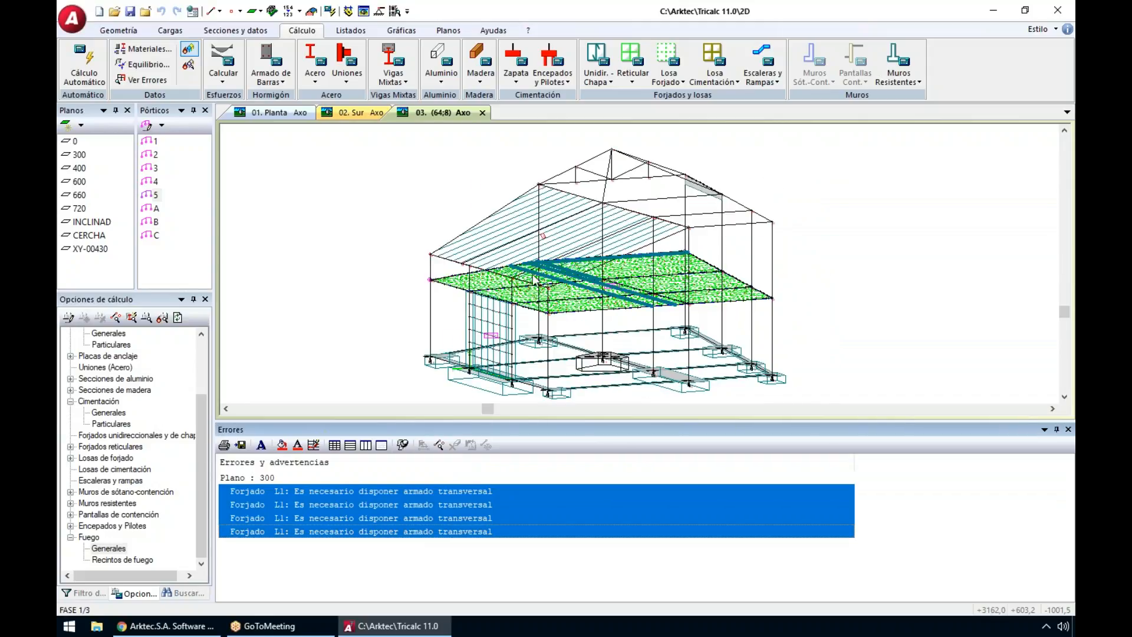
key(Left)
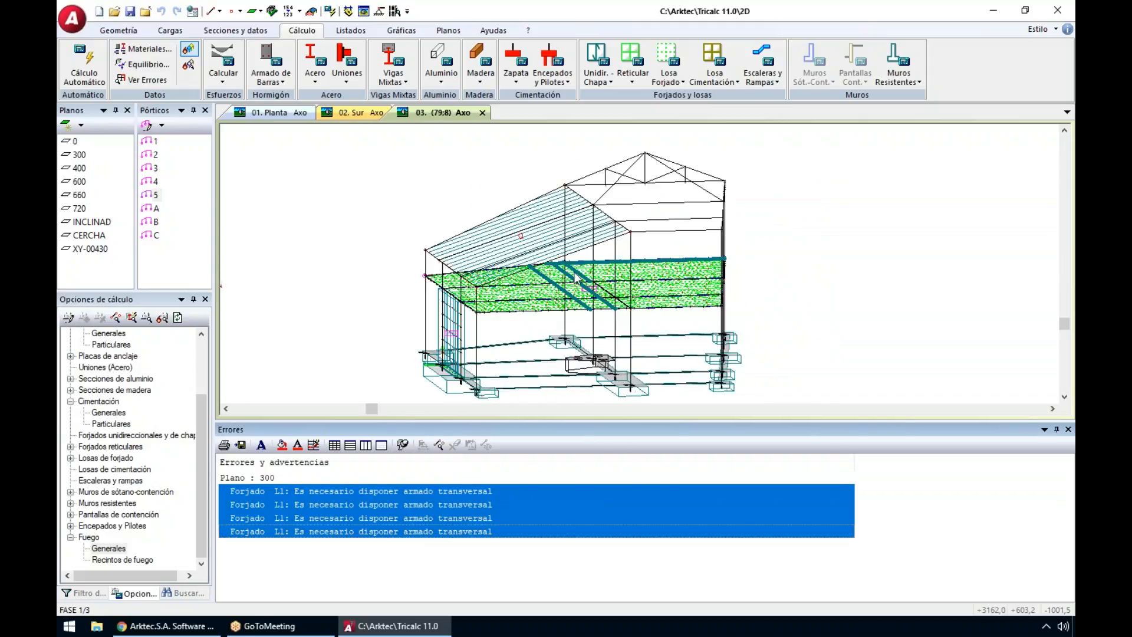
scroll(559, 258, up, 3)
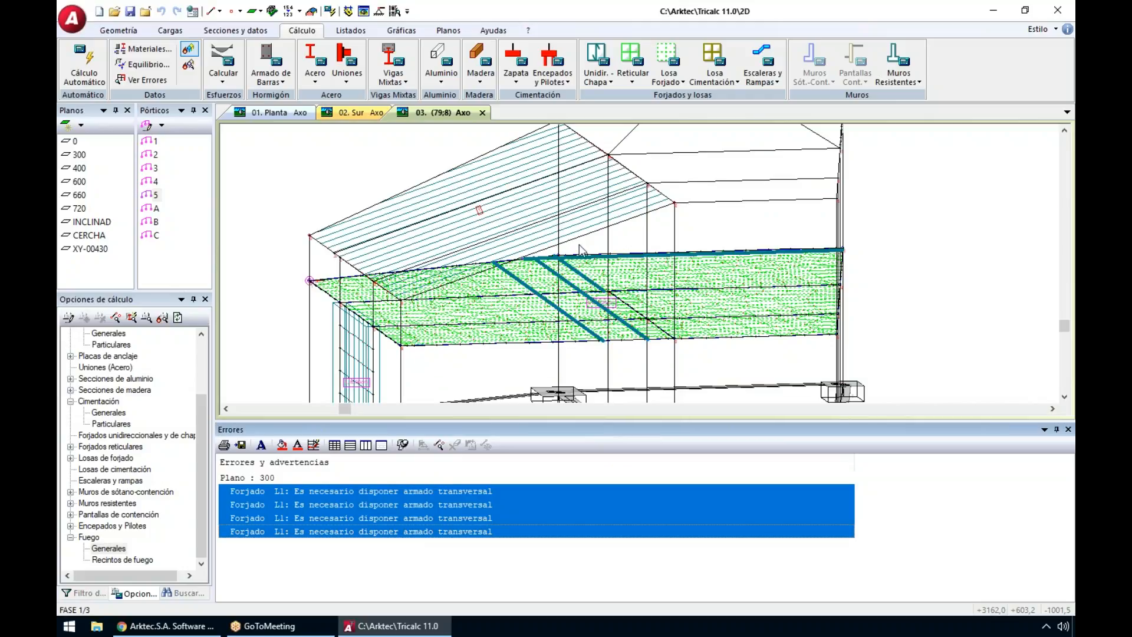
click(565, 265)
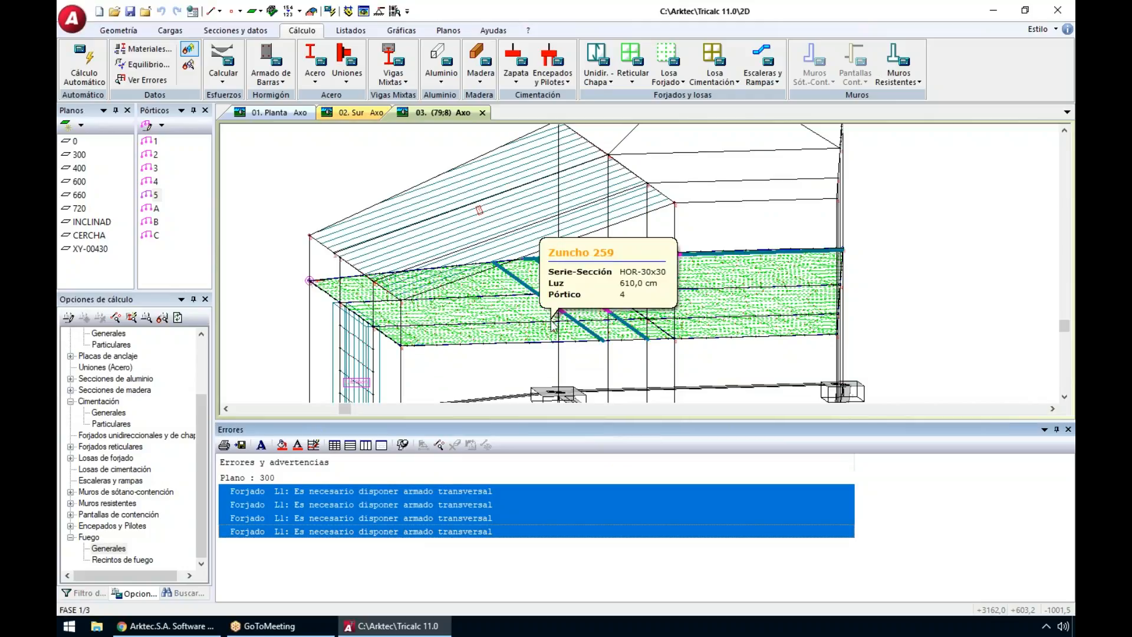
scroll(596, 277, down, 3)
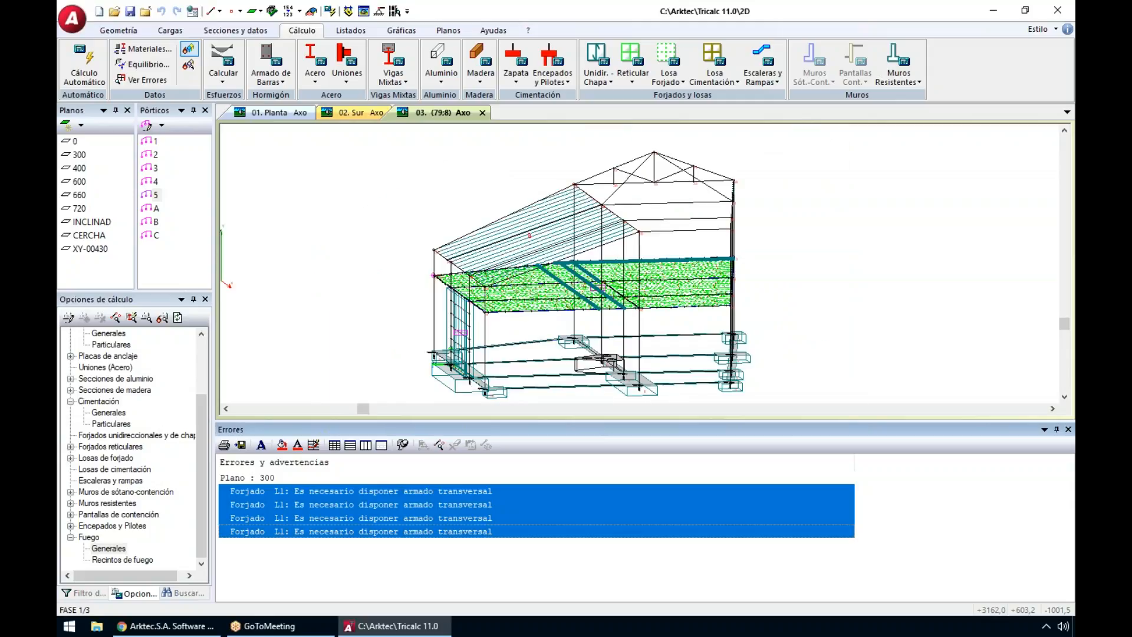
middle_drag(596, 277, 617, 294)
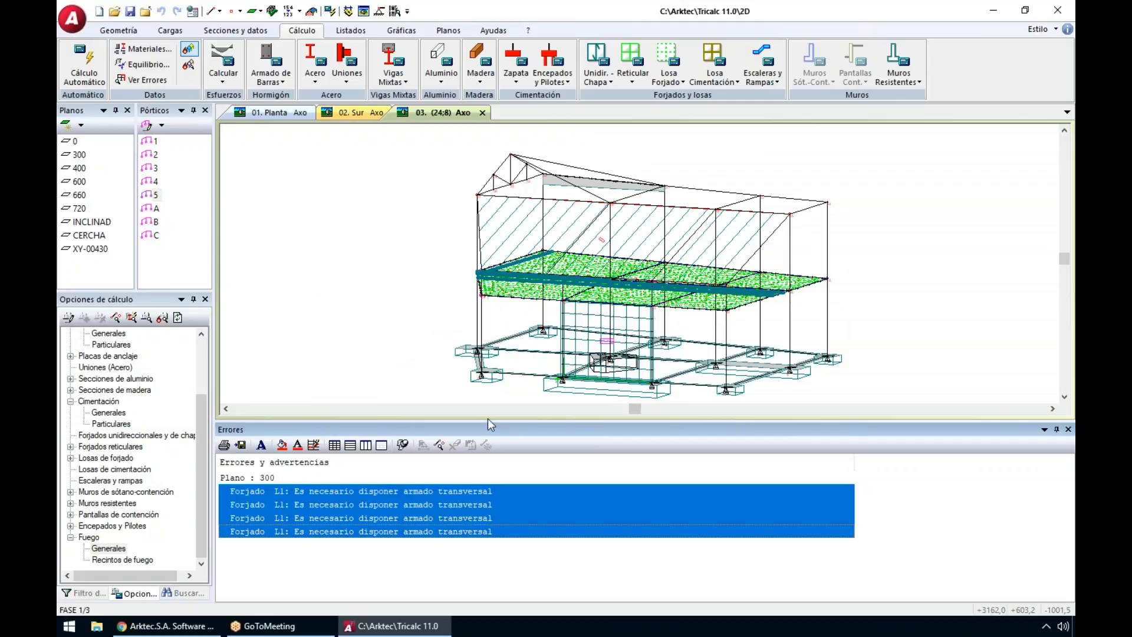
Step: Clear the error selection, close the error list and fit the whole structure in the view
click(820, 562)
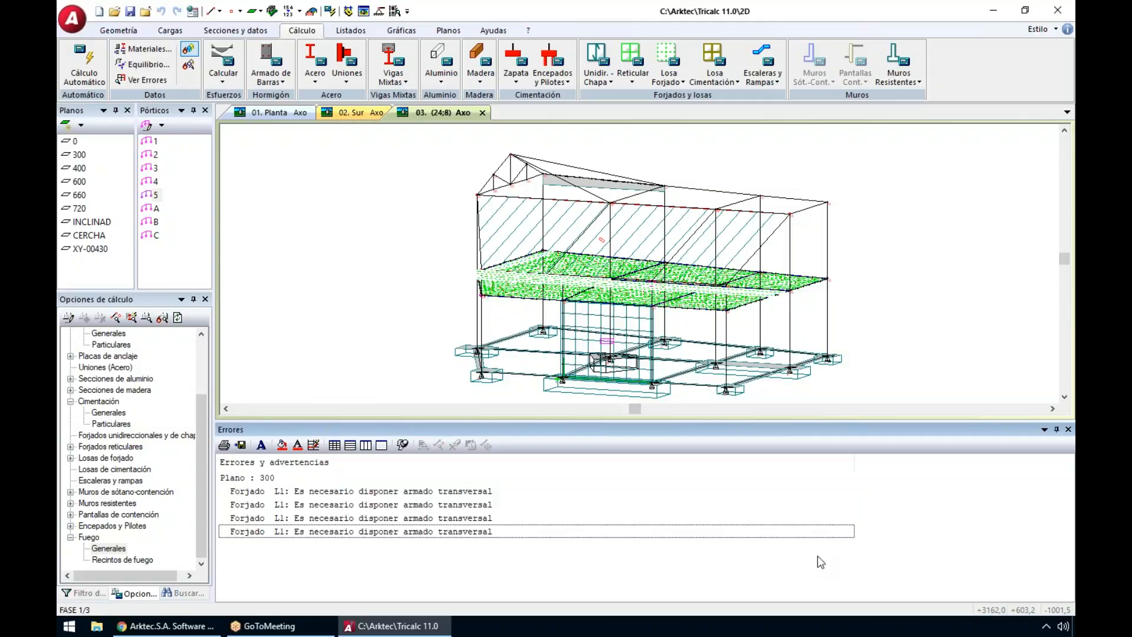
click(1068, 429)
key(Home)
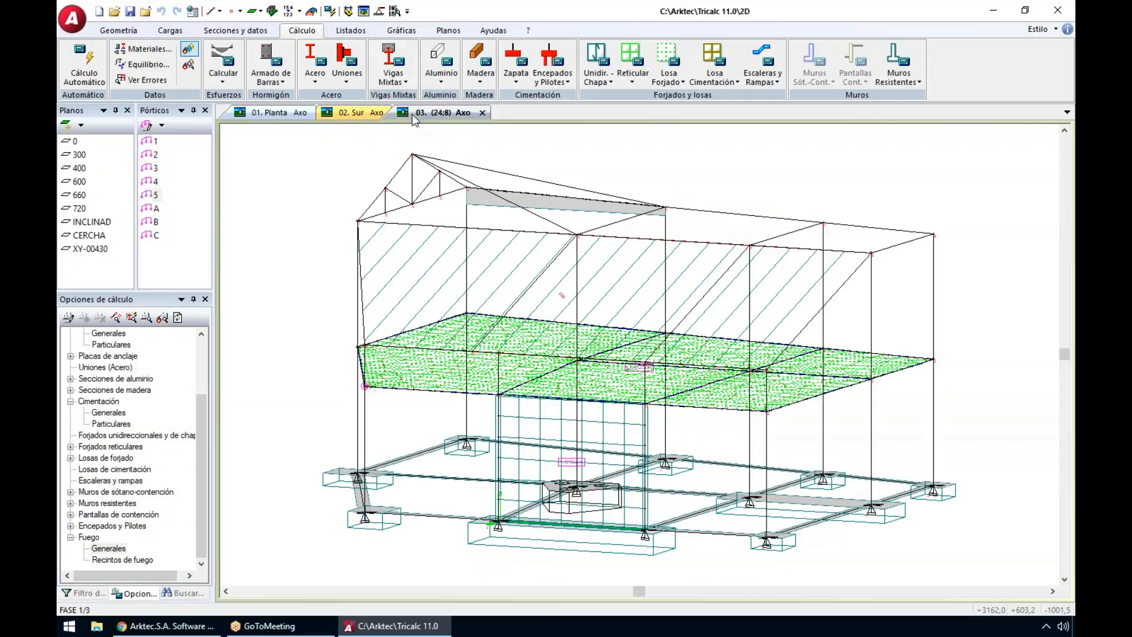
Step: Generate the steel section check report by bars (Por Barras/Nudos) in Completo / por Hipótesis format for the window-selected truss and roof bars
click(349, 32)
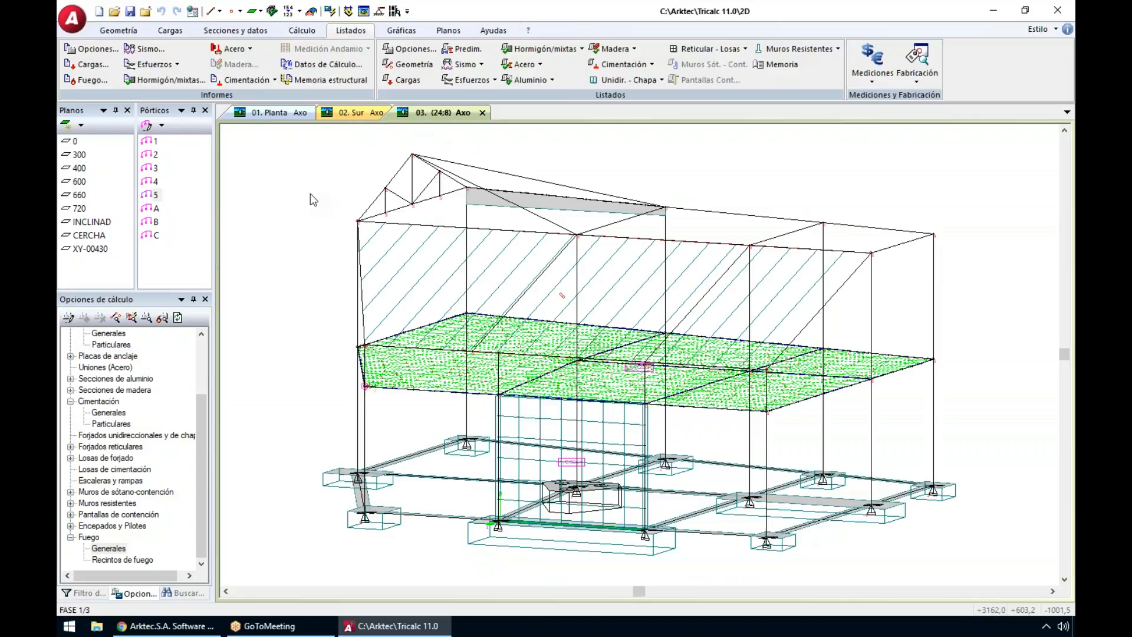
click(241, 49)
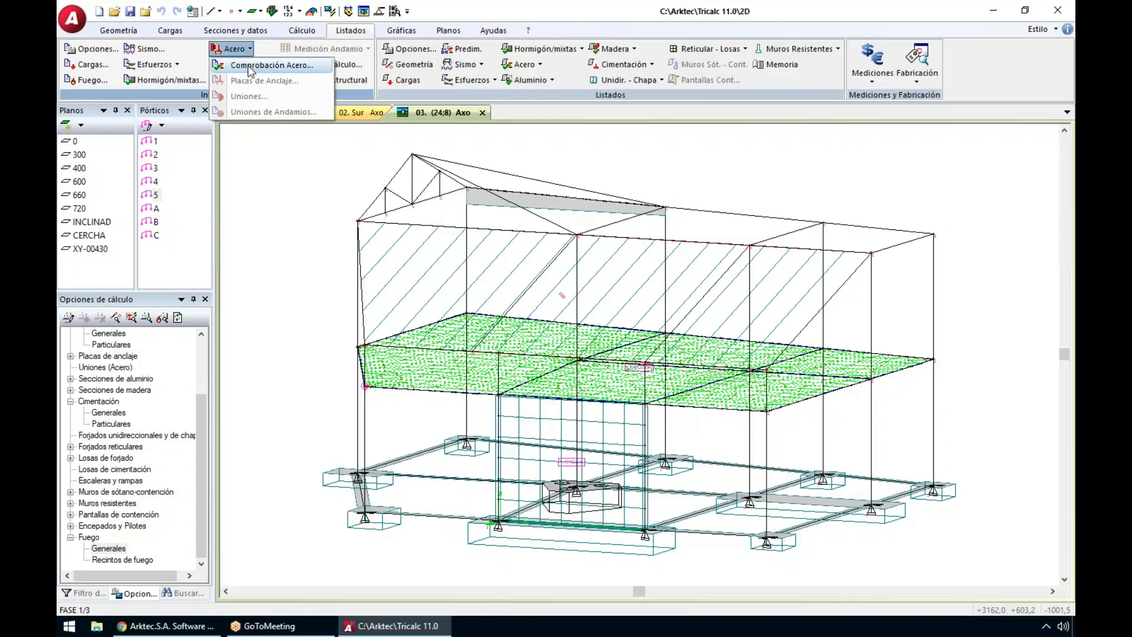
click(246, 65)
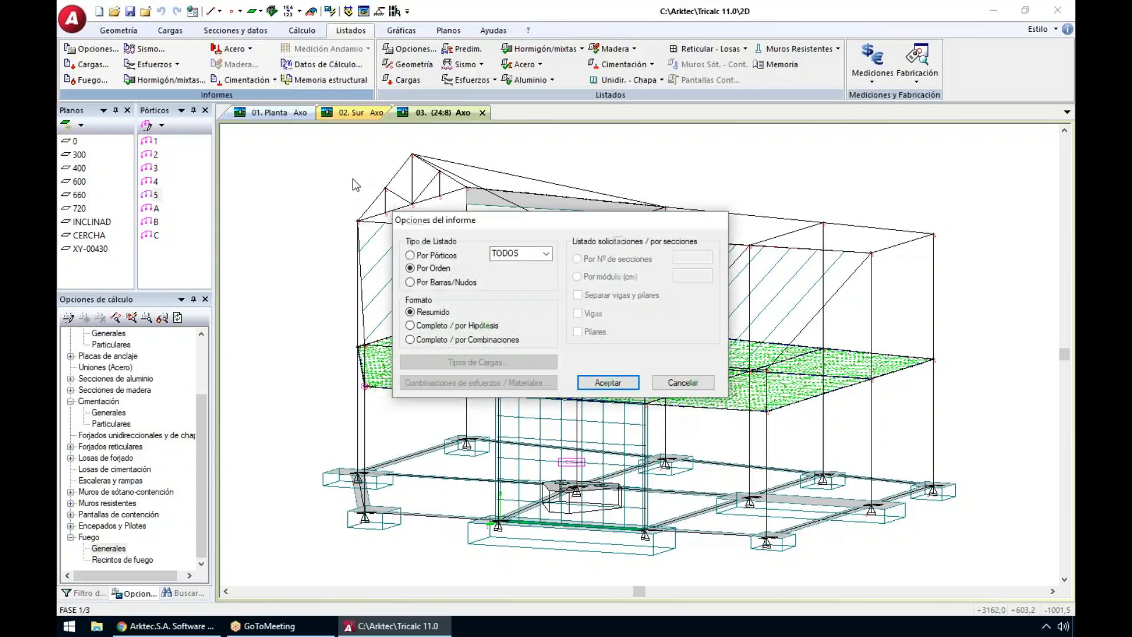
click(428, 283)
click(452, 327)
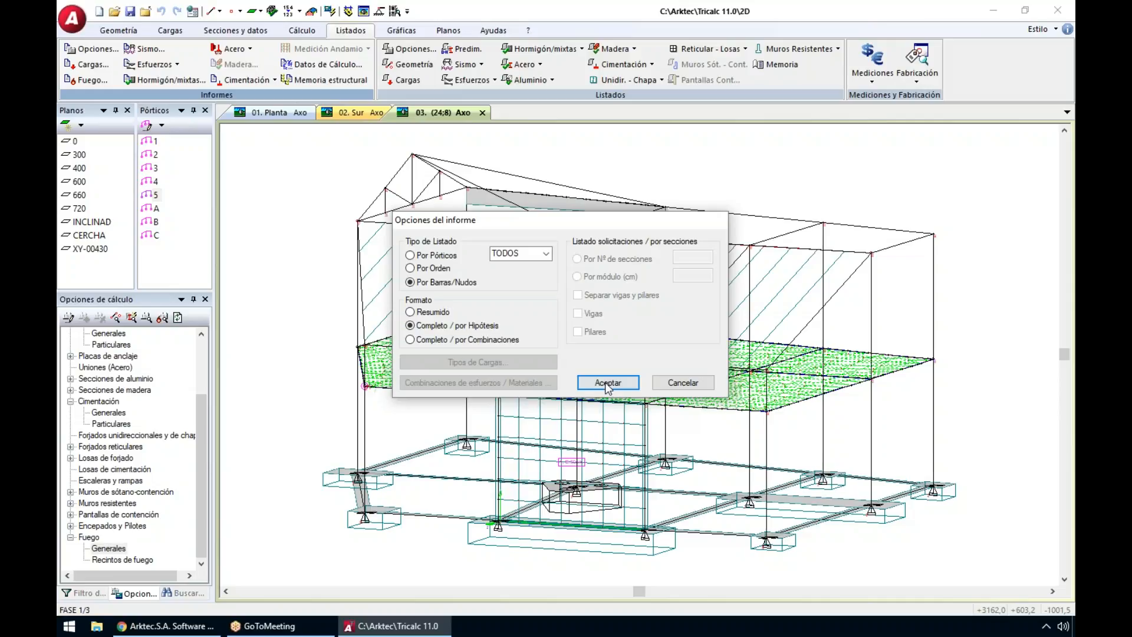
click(607, 382)
click(329, 137)
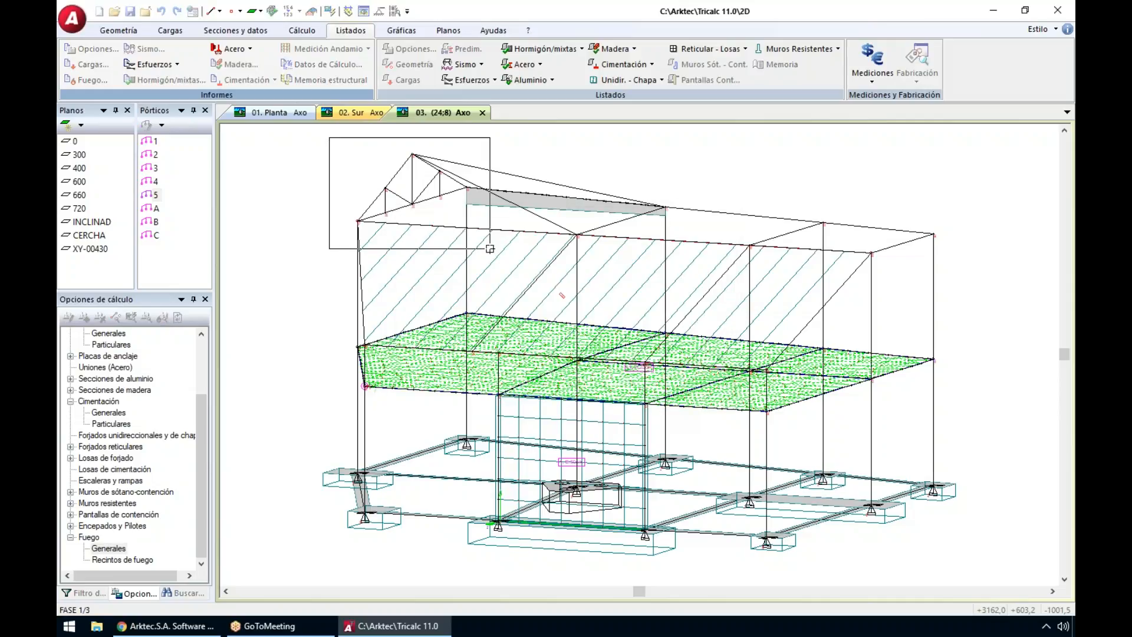
click(689, 262)
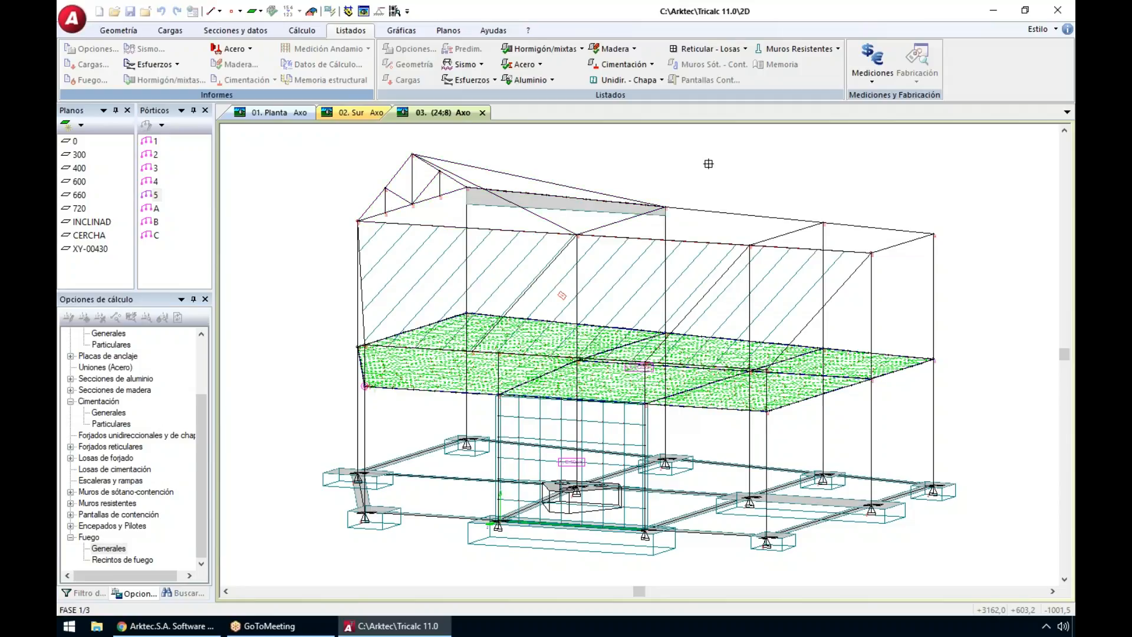
right_click(868, 157)
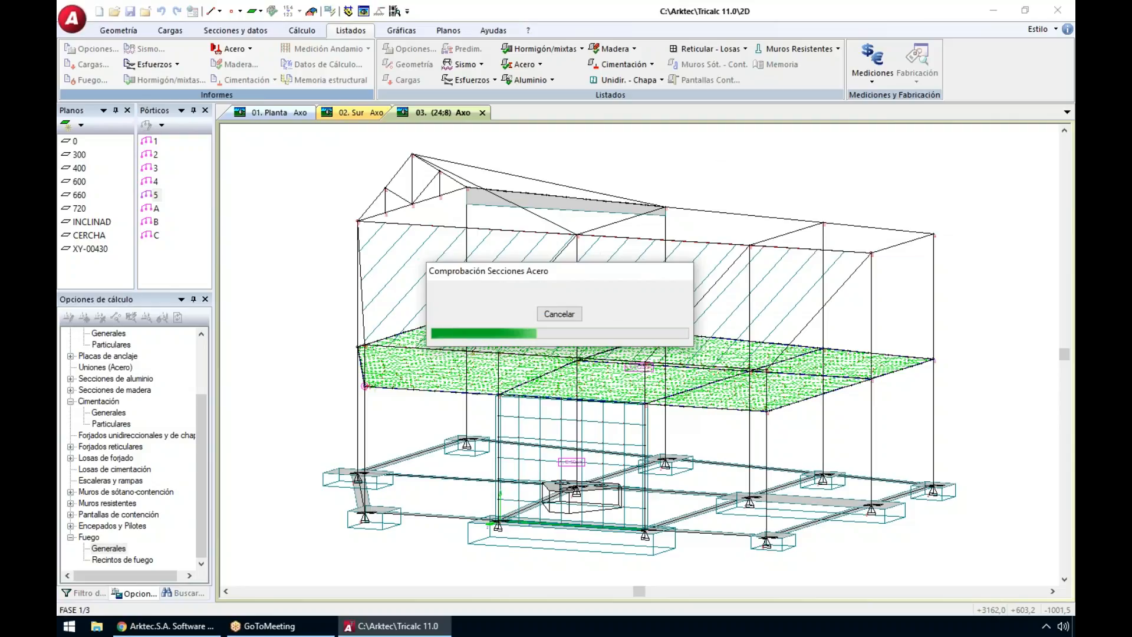
Step: Switch to the Word report, show its navigation pane and review the section checks of beam VIGA 65 alongside the Tricalc model
key(alt+Tab)
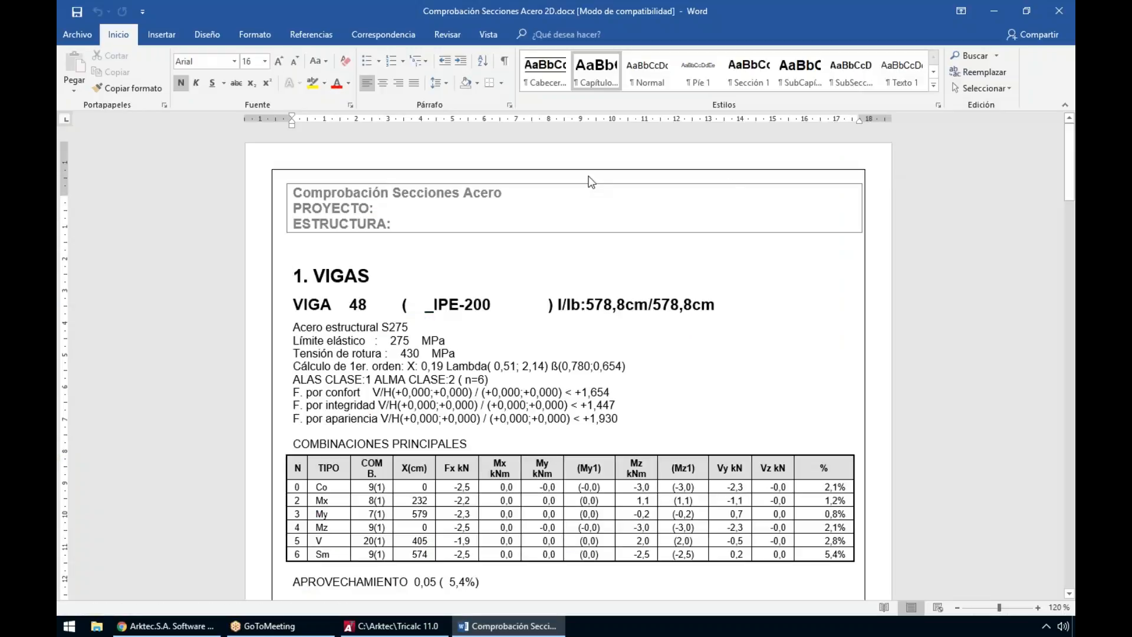
click(488, 34)
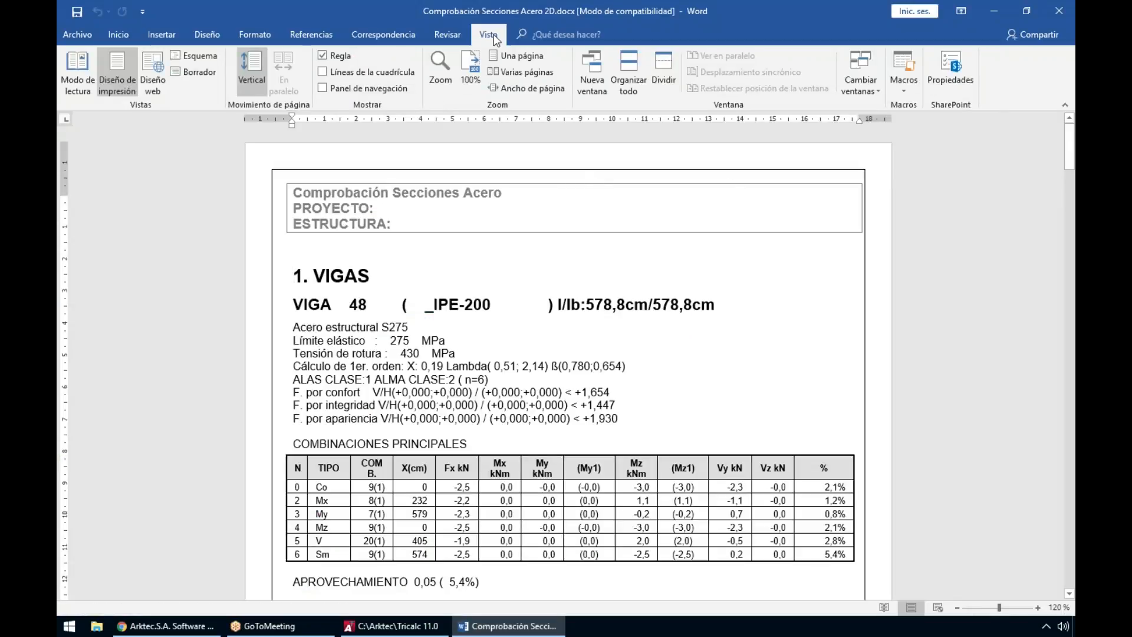
click(363, 88)
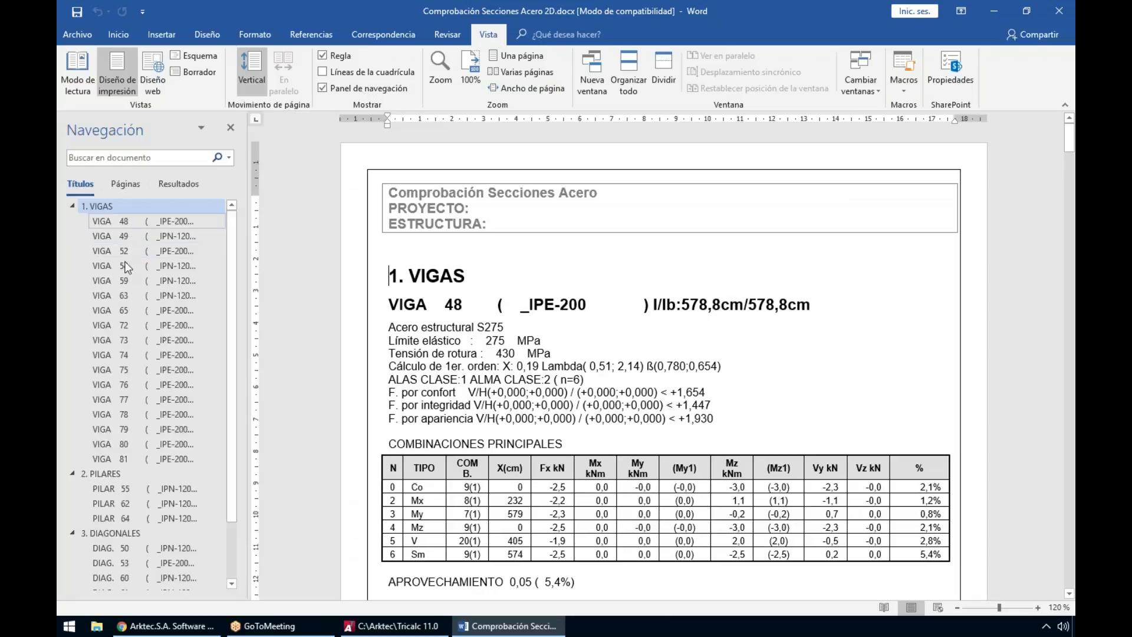
click(126, 280)
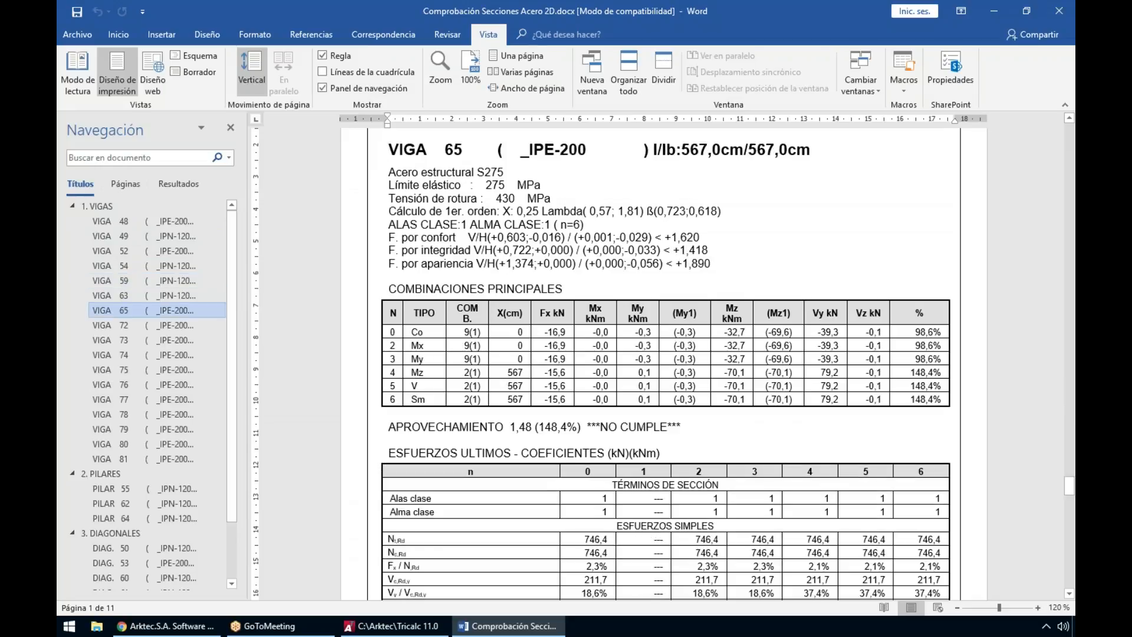
click(366, 627)
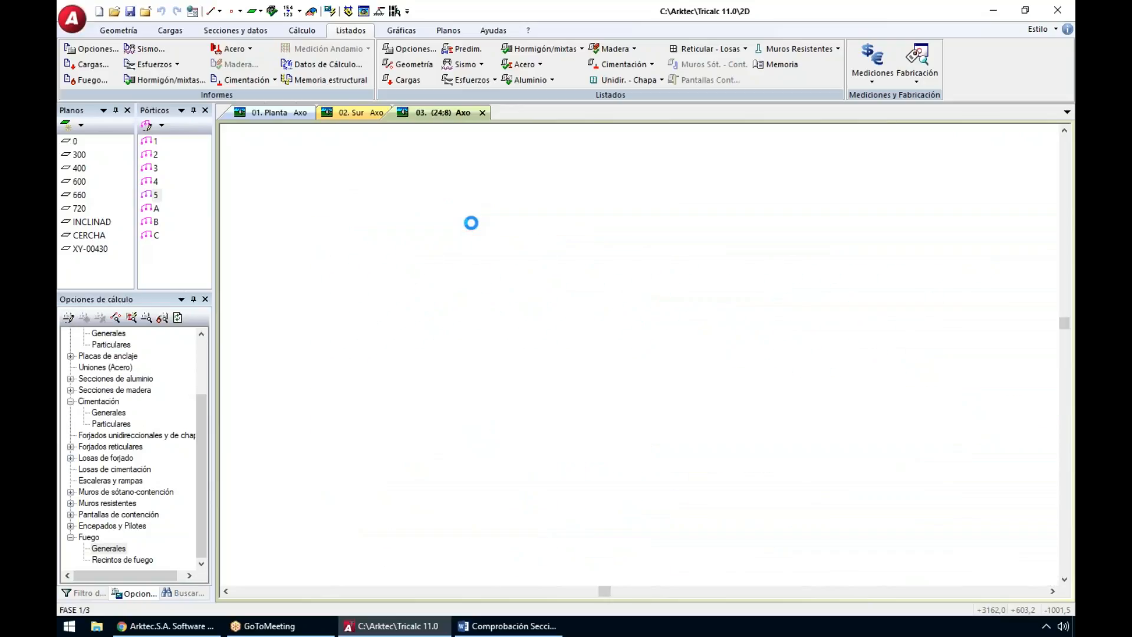
click(545, 626)
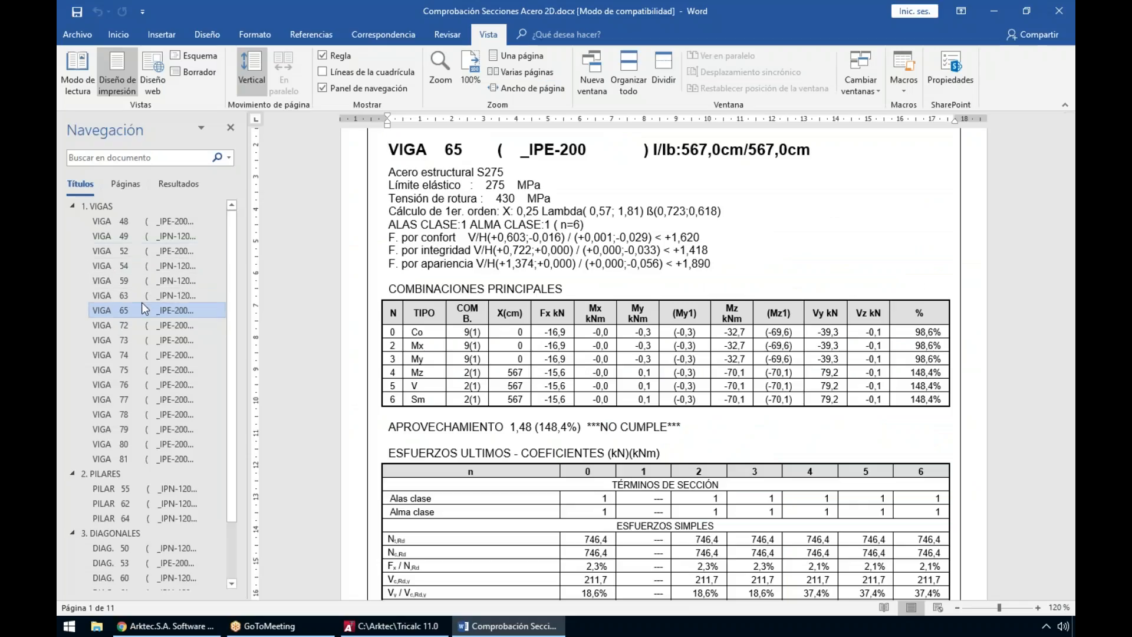
click(155, 324)
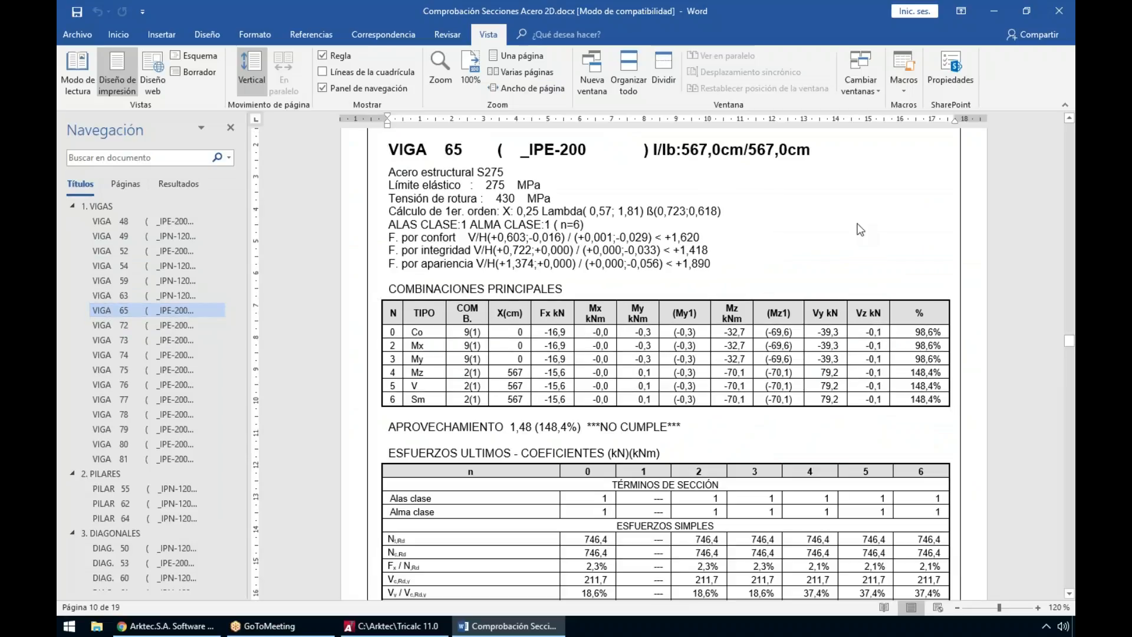
Step: Examine the utilisation verdict and steel grade of VIGA 65 in the section check report, with a brief look at VIGA 72
drag(603, 424, 648, 425)
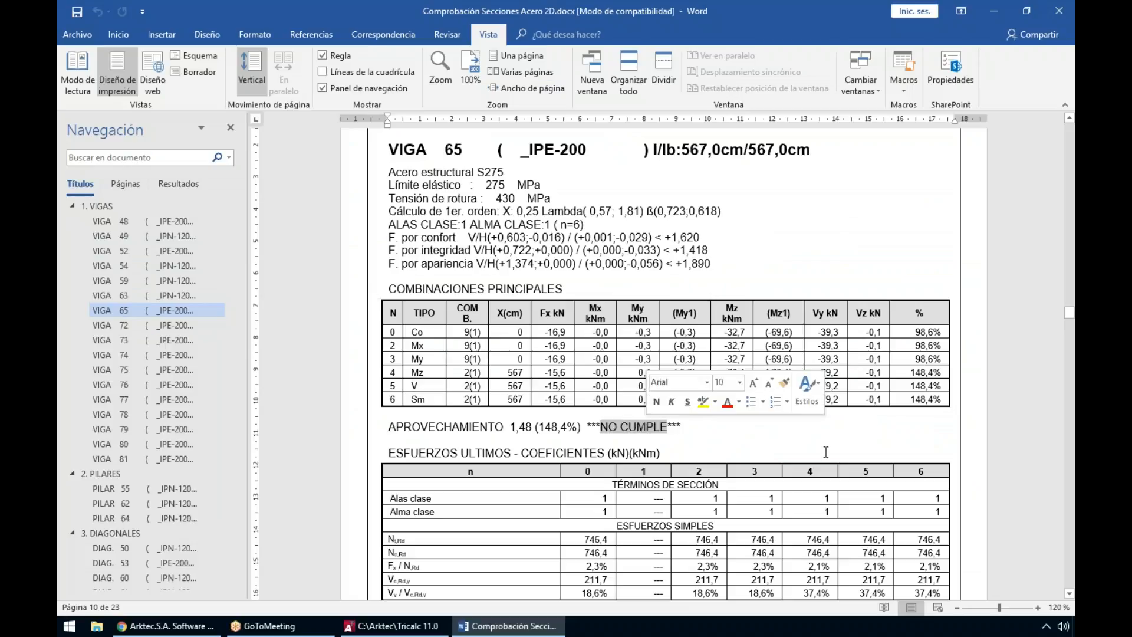
click(151, 325)
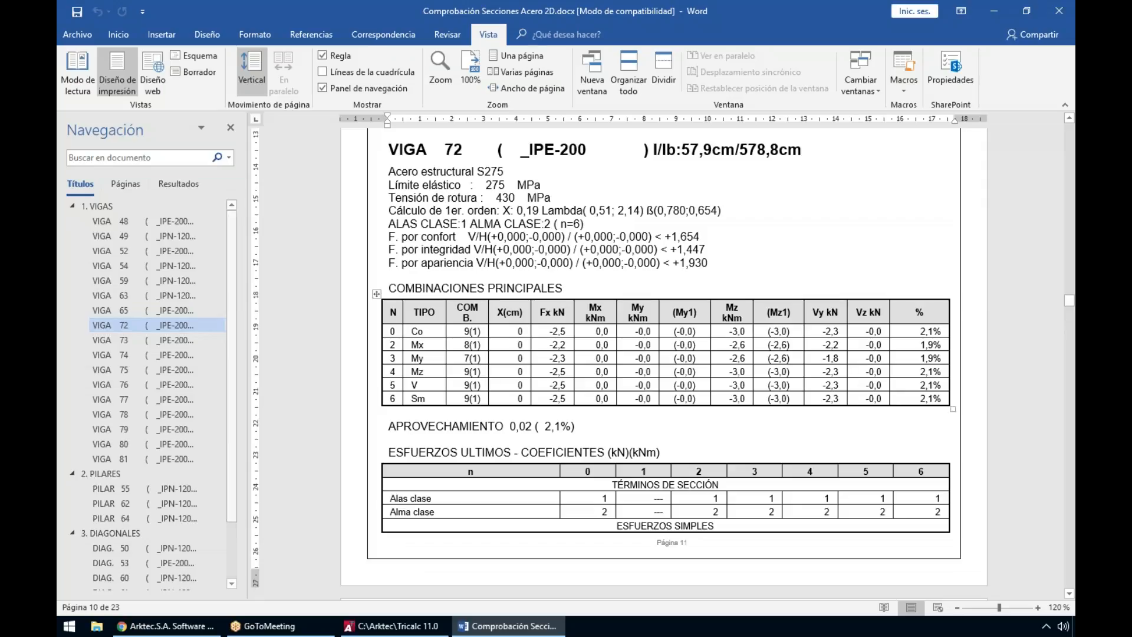
click(149, 308)
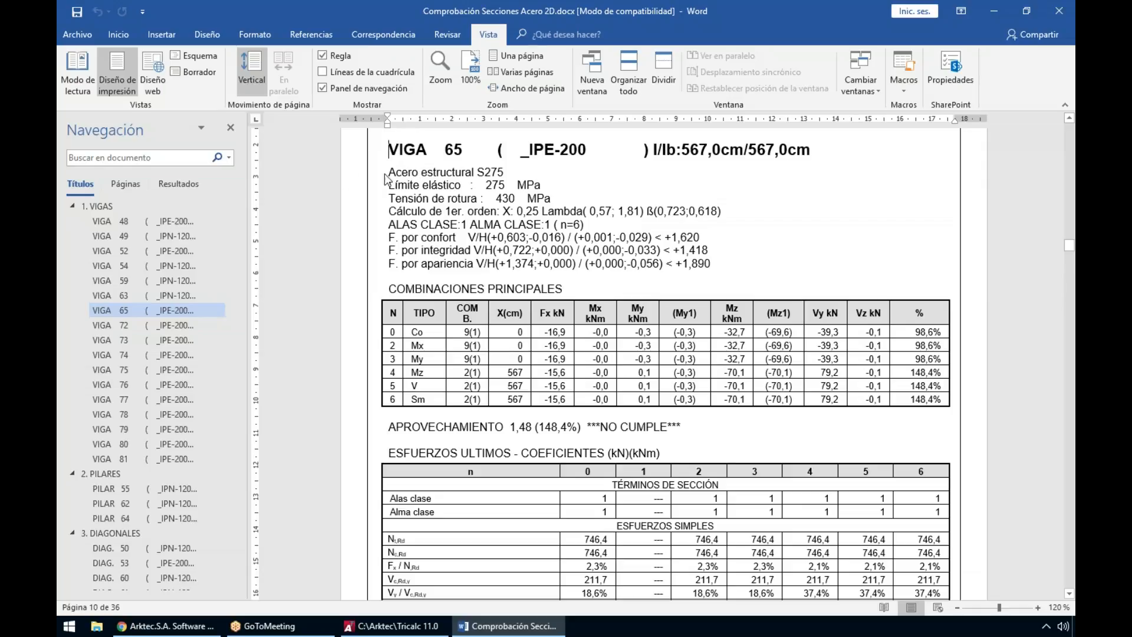
click(335, 174)
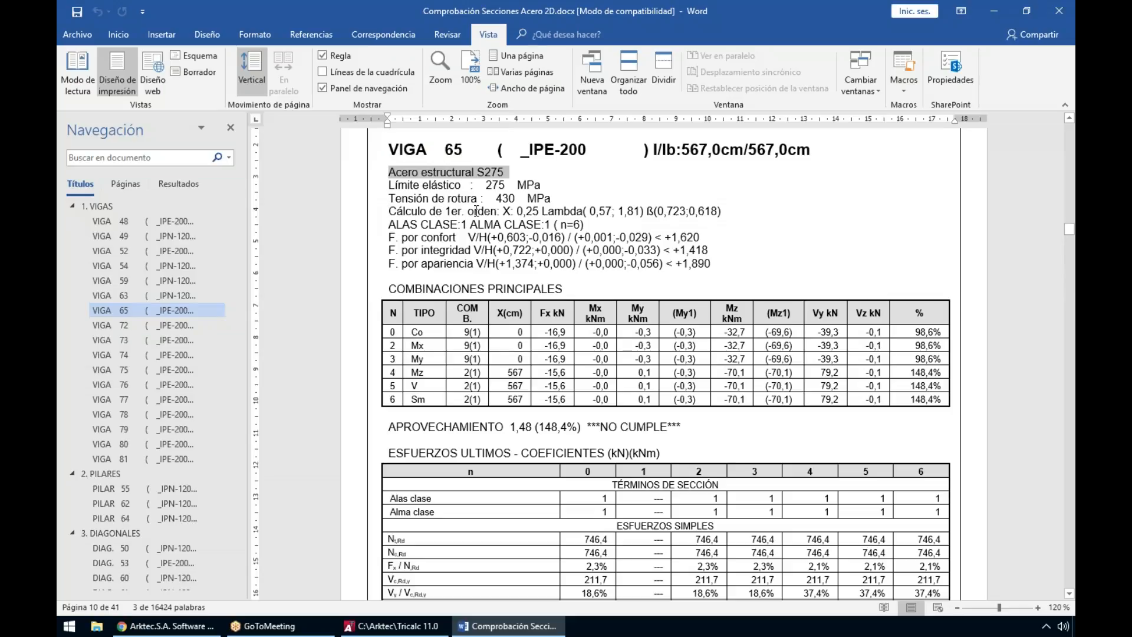
Step: Switch to Tricalc, inspect the second-order calculation option in the Esfuerzos calculation options, cancel the dialog and return to the Word report
click(392, 625)
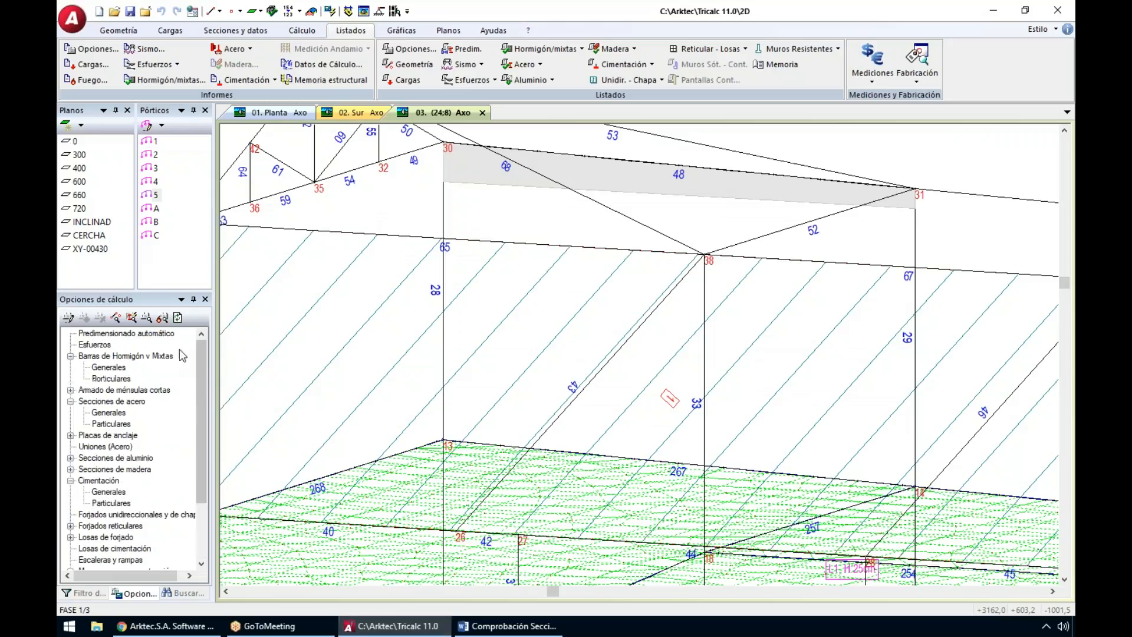
double_click(98, 344)
click(613, 250)
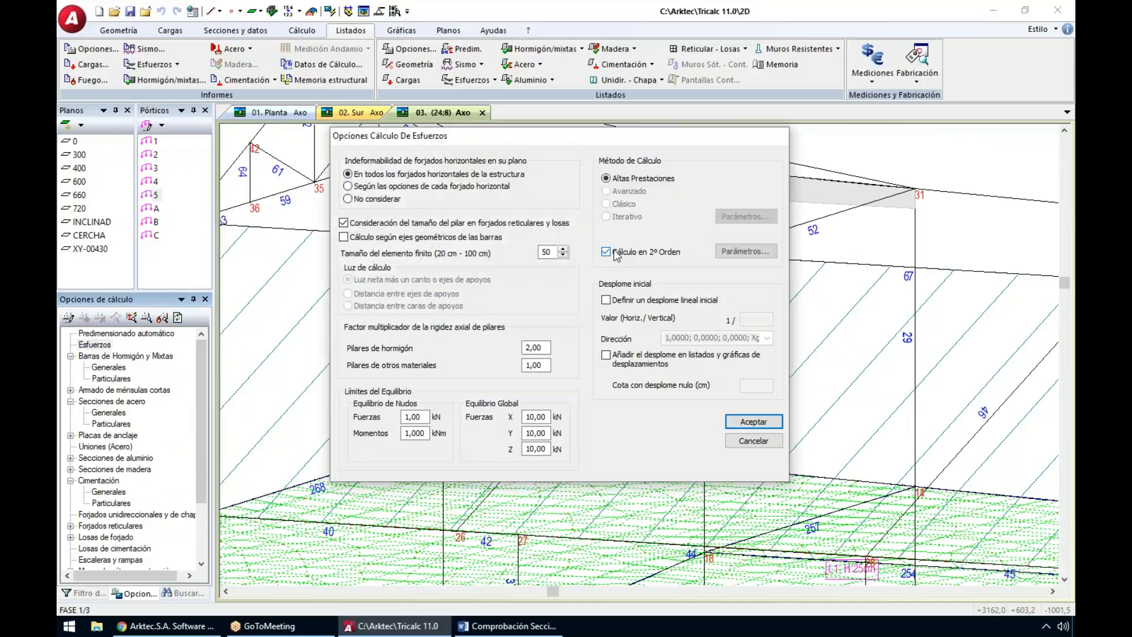
click(614, 250)
click(766, 445)
click(545, 626)
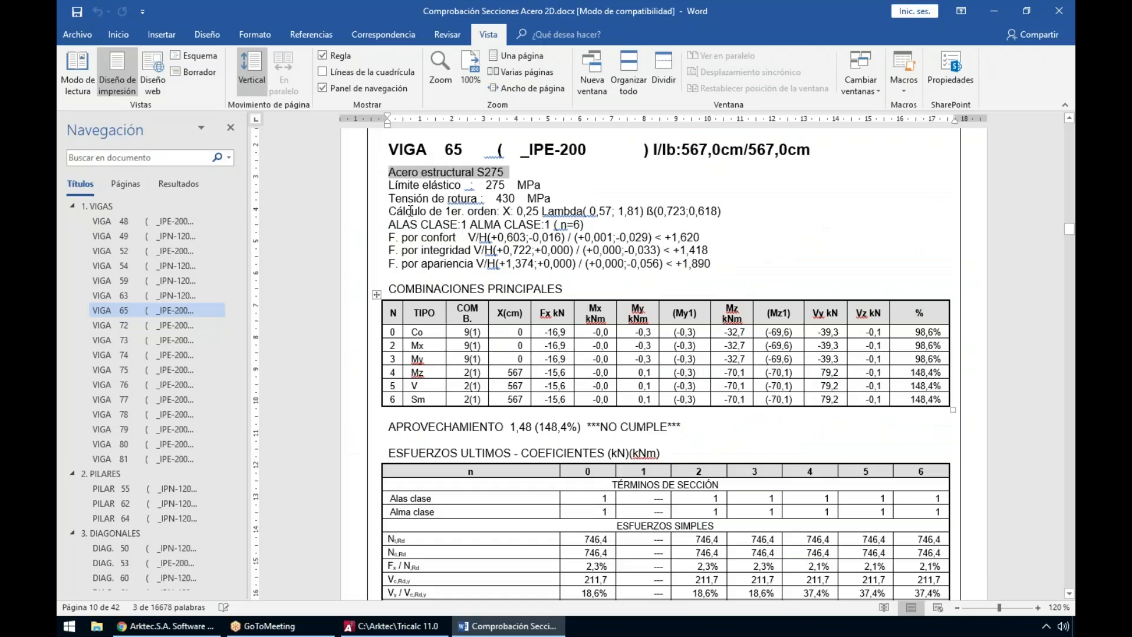
Step: Examine VIGA 65's first-order calculation line with its slenderness coefficients, and the comfort, integrity and appearance deflection checks
click(361, 212)
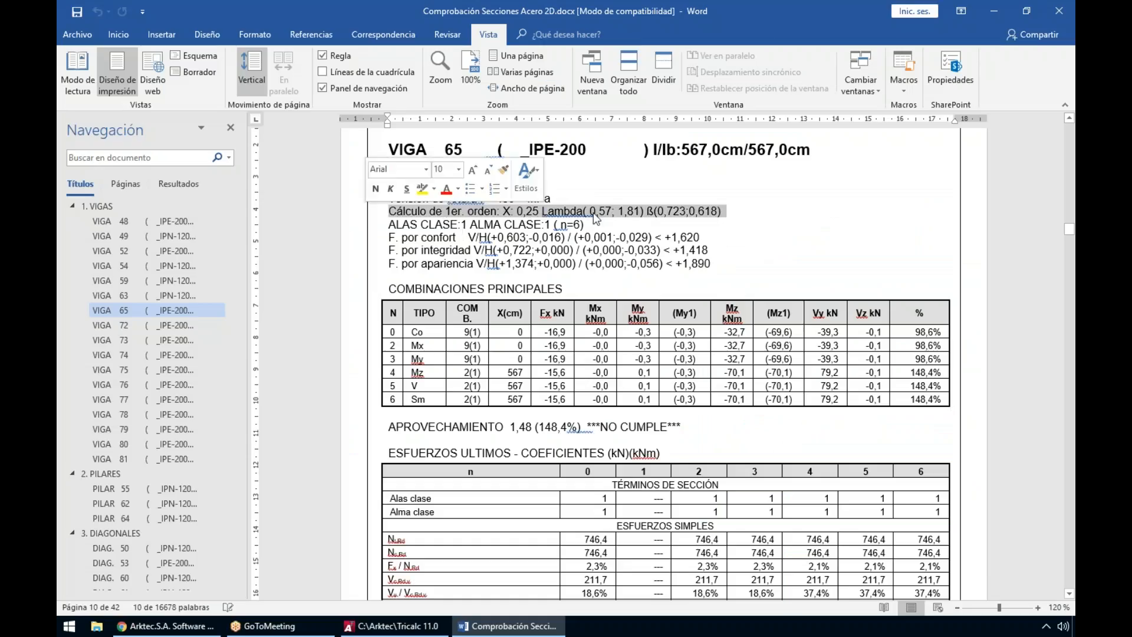
drag(594, 210, 724, 216)
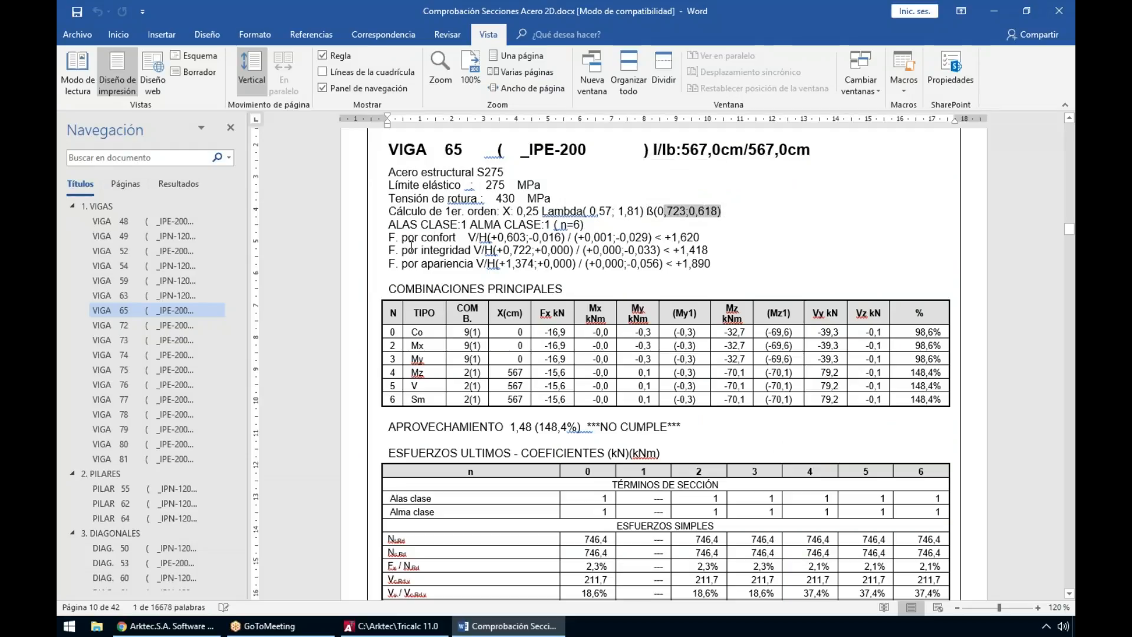
drag(368, 243, 370, 260)
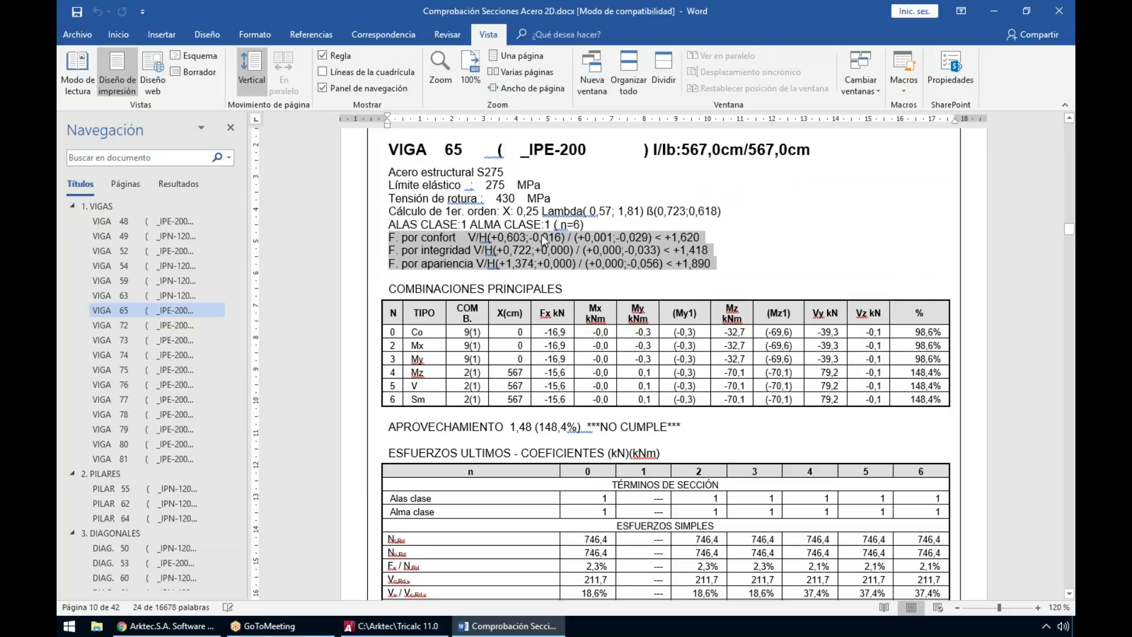
click(674, 238)
drag(654, 238, 704, 237)
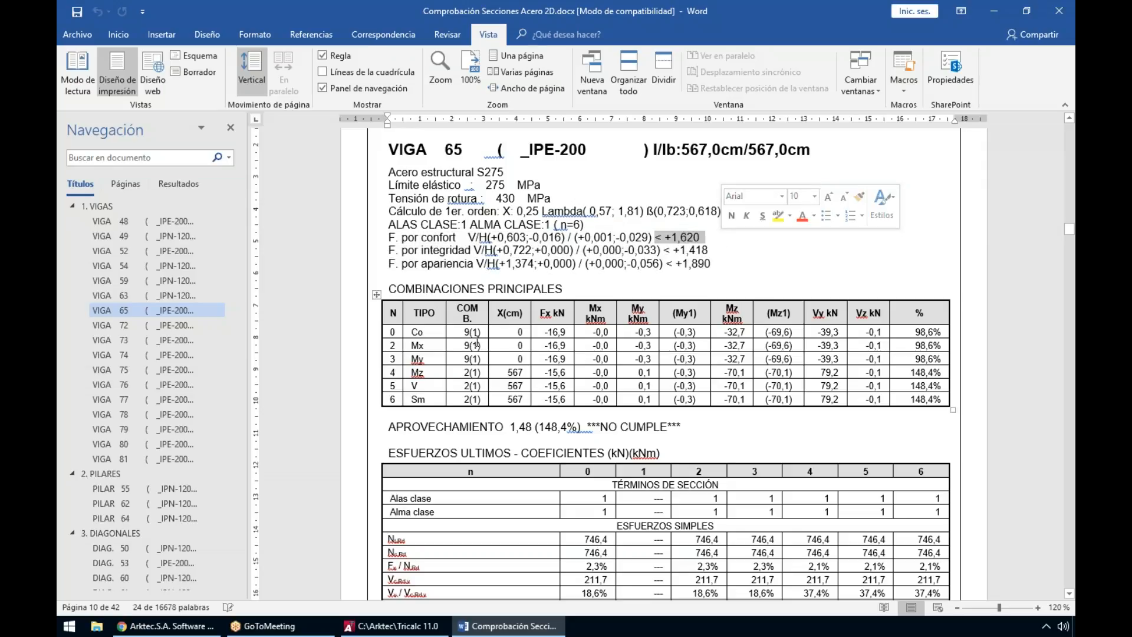
Step: Examine the main combinations table of VIGA 65, from the Co, Mx and My rows to the Sm forces and utilisation line
click(360, 331)
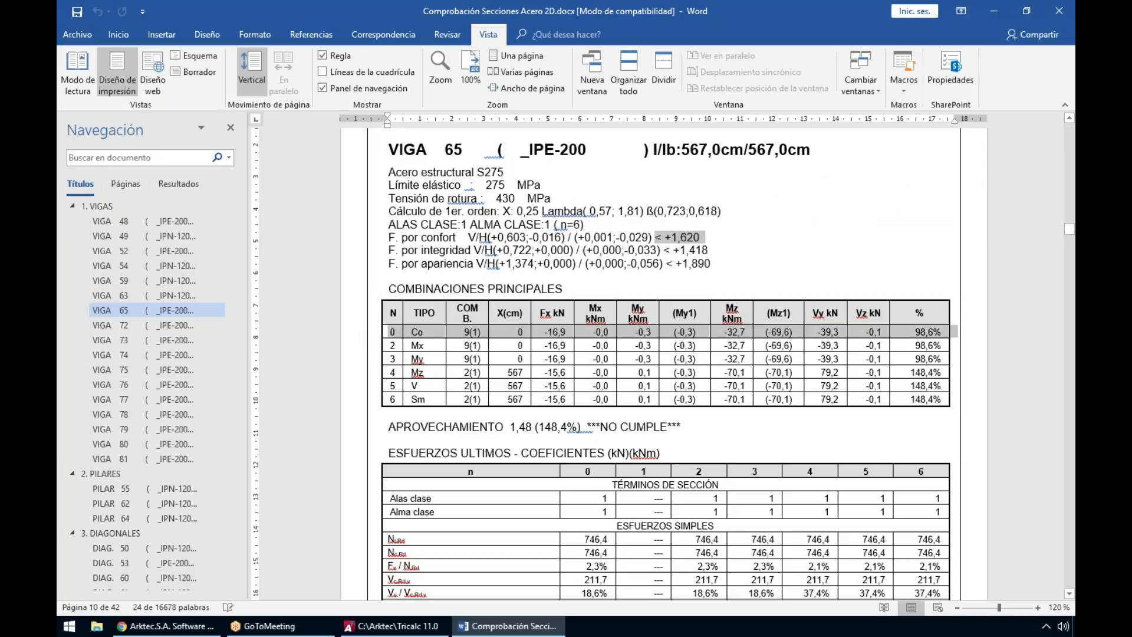
click(360, 346)
click(361, 359)
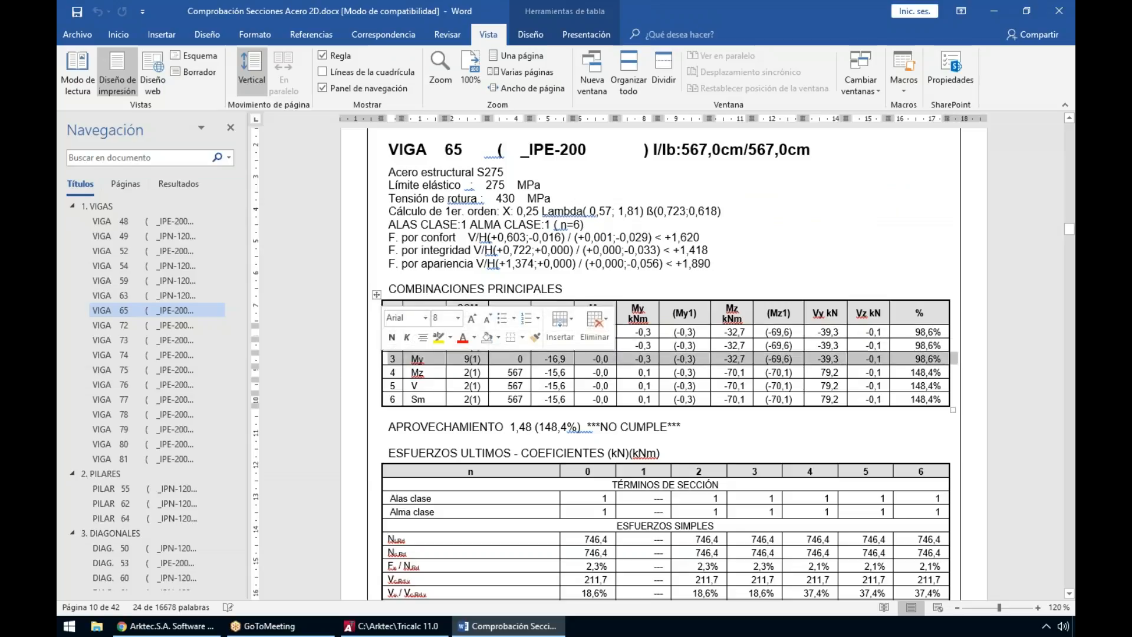
drag(536, 399, 937, 400)
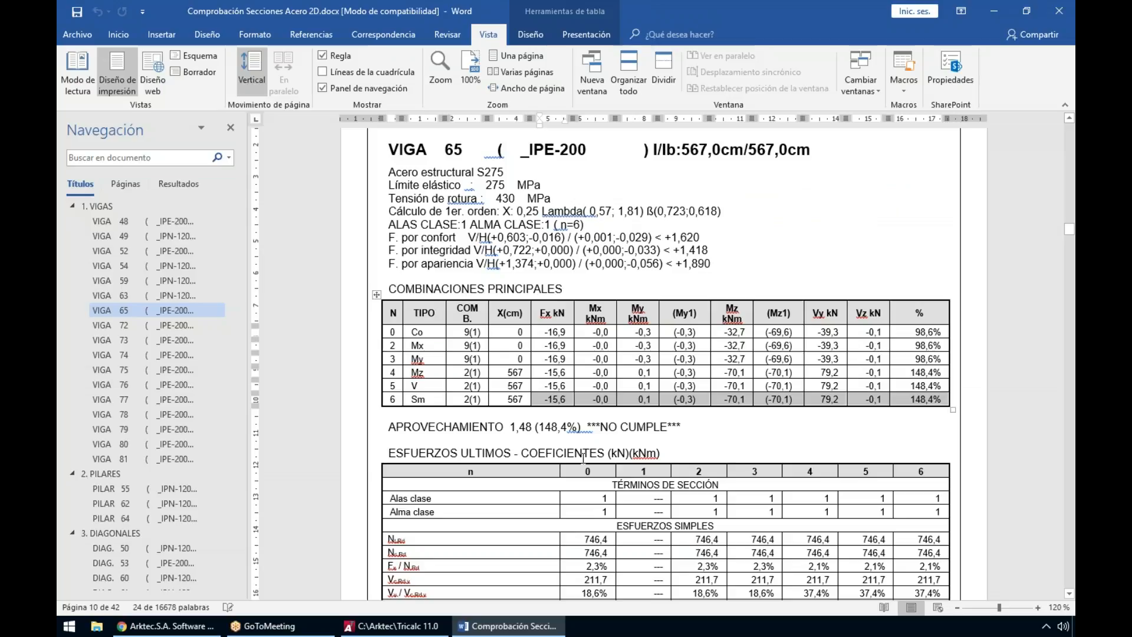
click(610, 424)
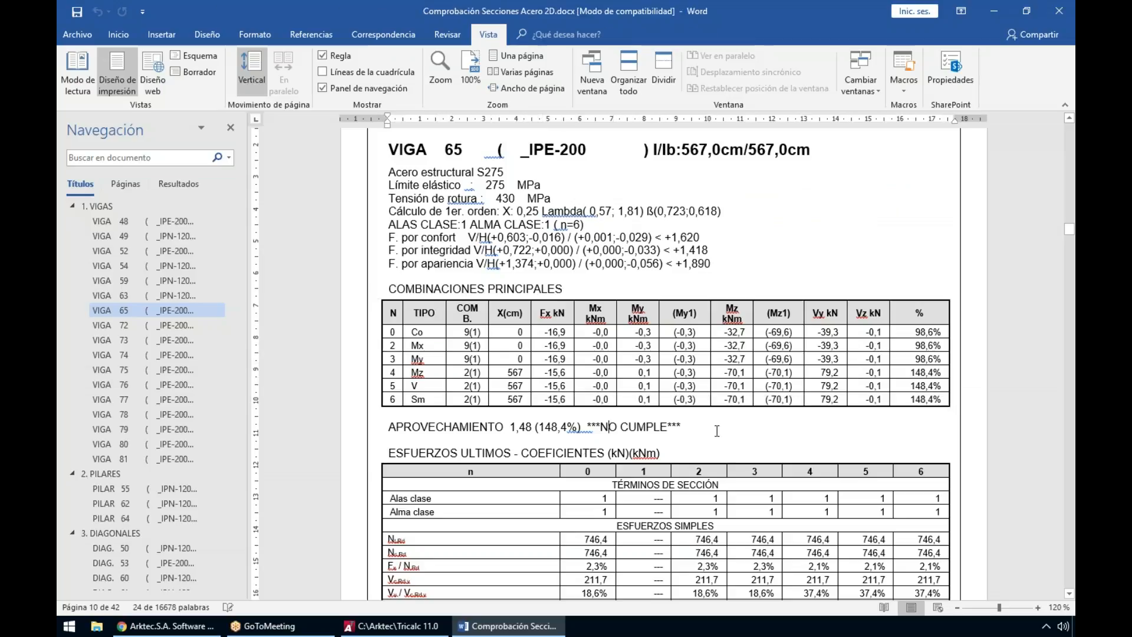
Step: Examine VIGA 65's ultimate force coefficients for simple forces and for the combined N + M and N + M + V checks
scroll(717, 431, down, 5)
scroll(599, 340, down, 1)
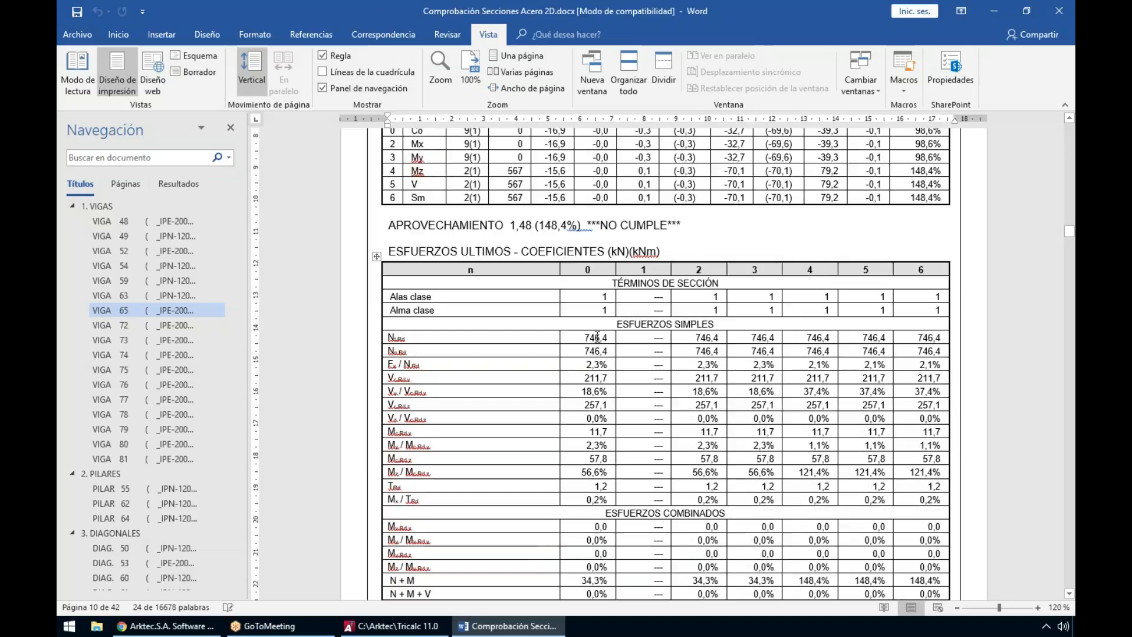
drag(598, 340, 828, 420)
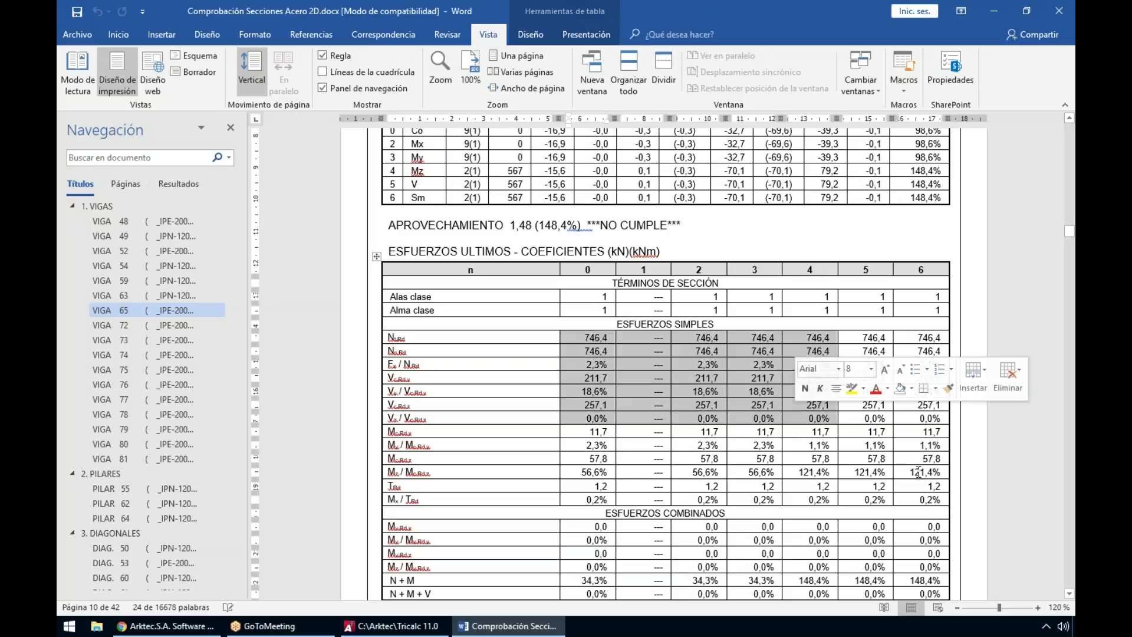
drag(908, 470, 878, 469)
scroll(879, 468, down, 3)
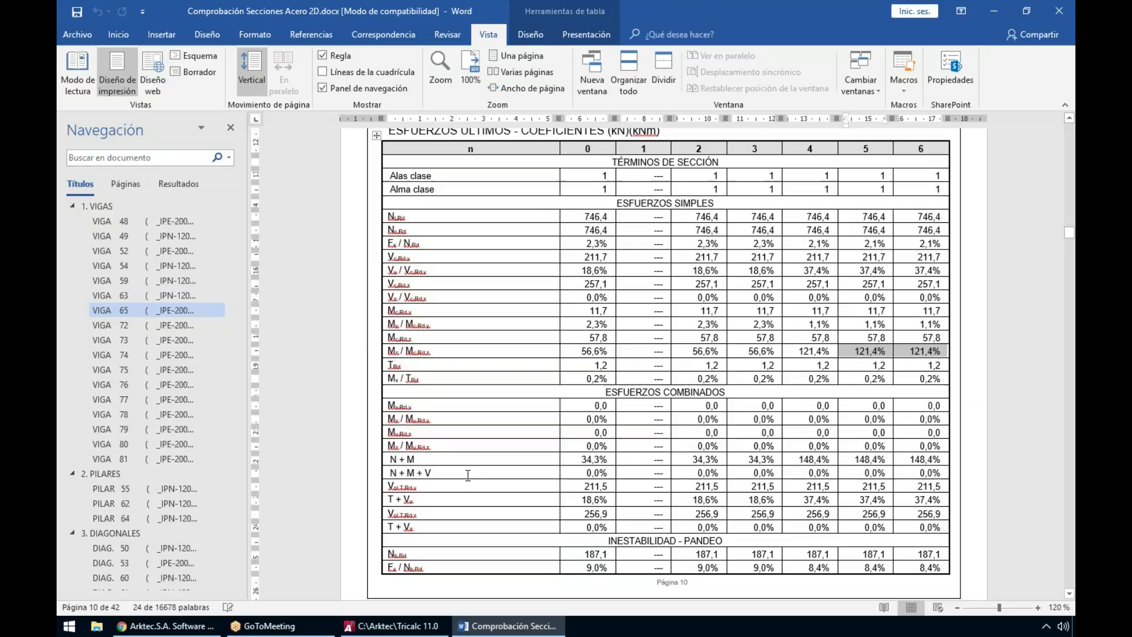
drag(390, 473, 435, 472)
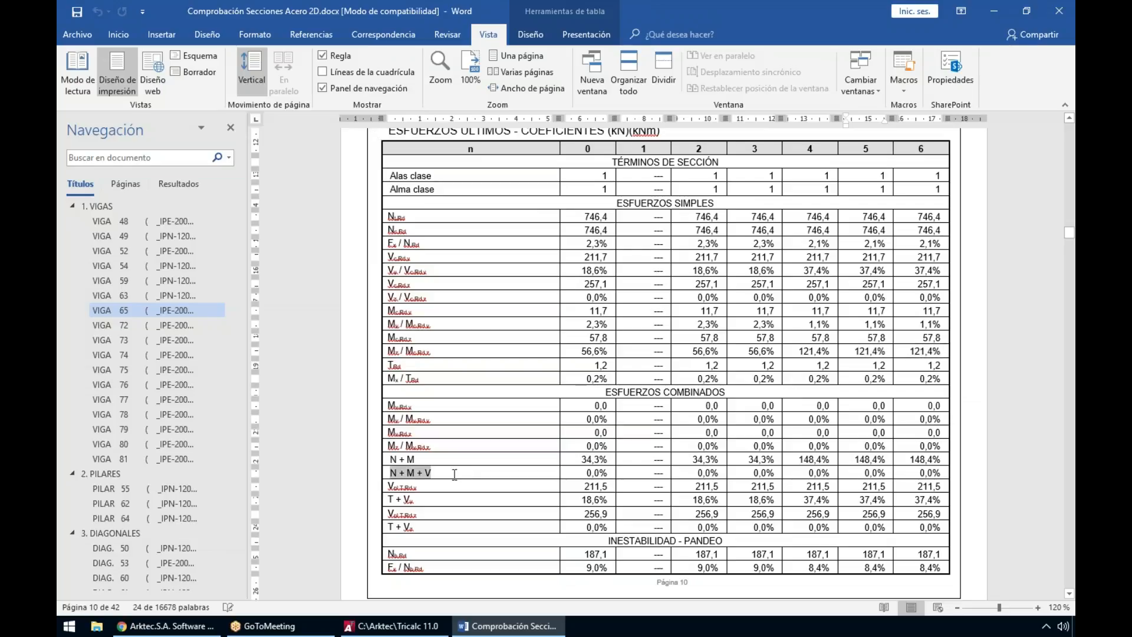
click(878, 473)
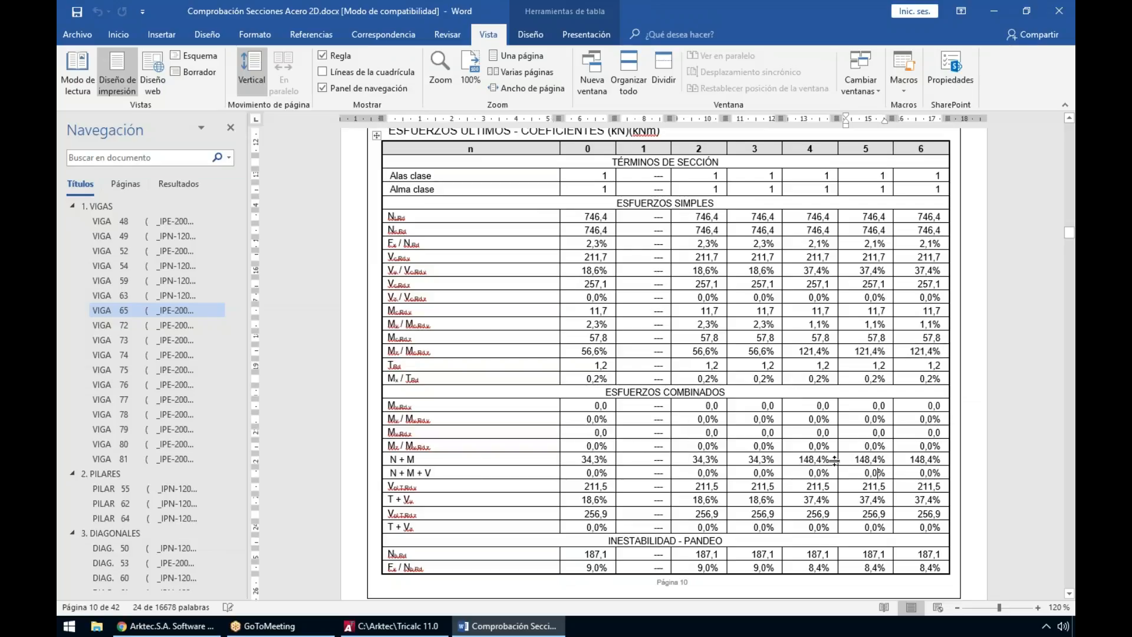
Step: Highlight in yellow the column 4 buckling values of VIGA 65 down to the PANDEO LATERAL heading
scroll(834, 461, down, 8)
scroll(657, 379, down, 2)
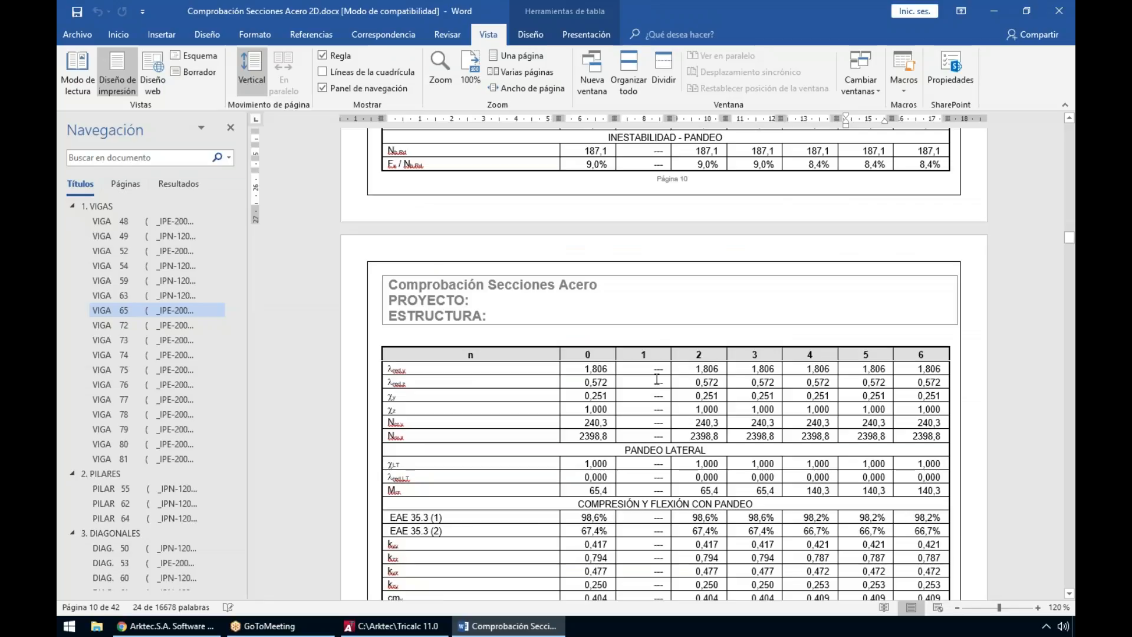
scroll(688, 376, down, 2)
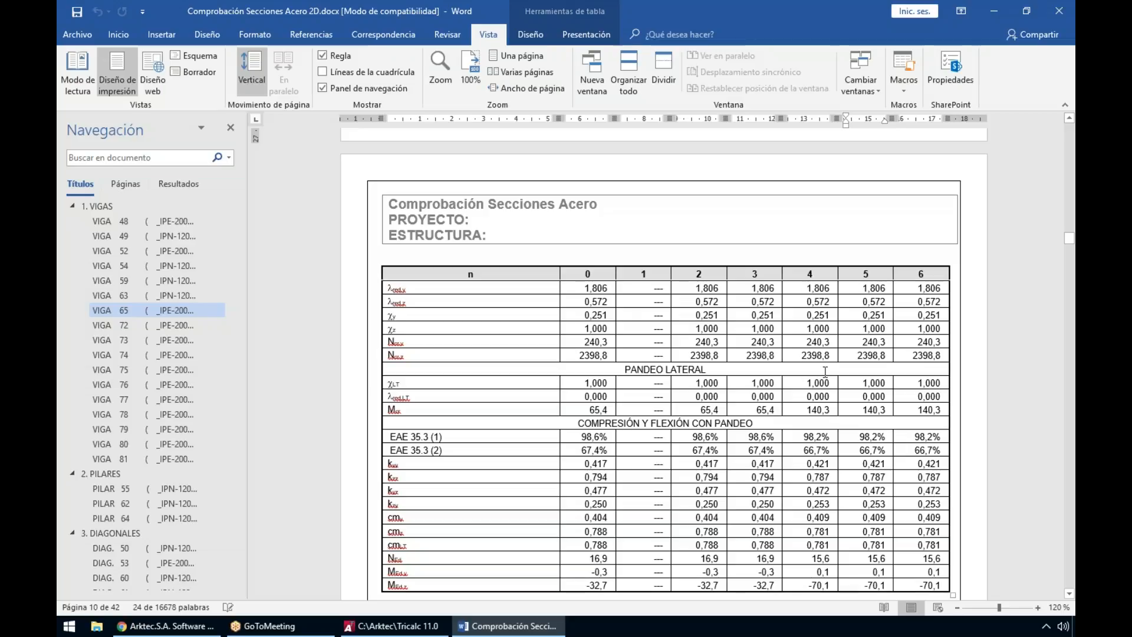
drag(817, 288, 819, 368)
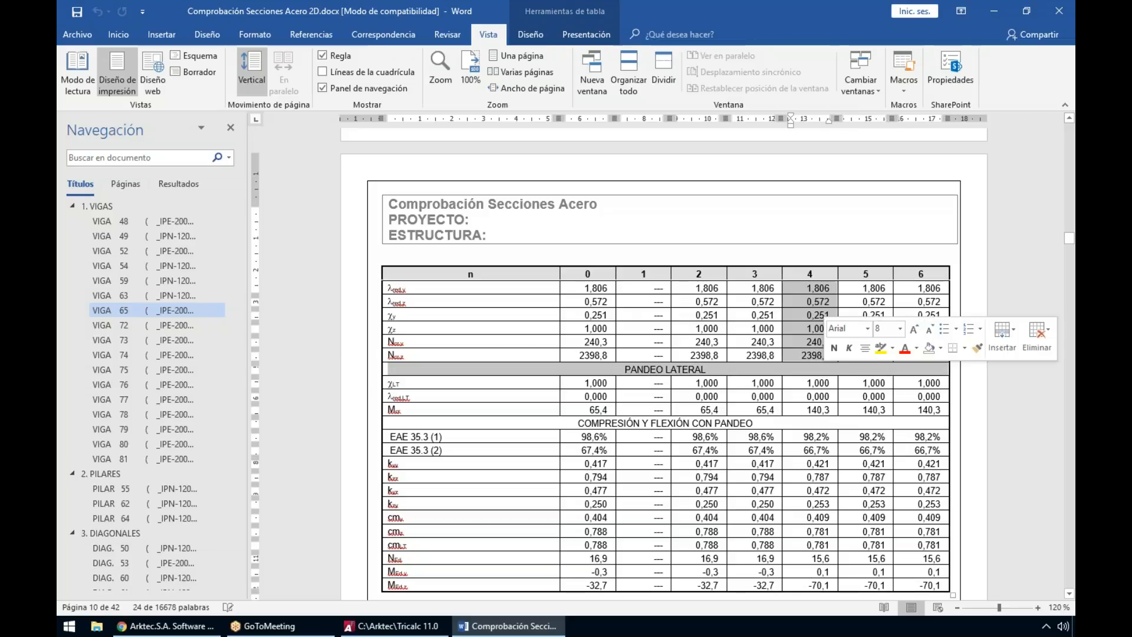
click(880, 349)
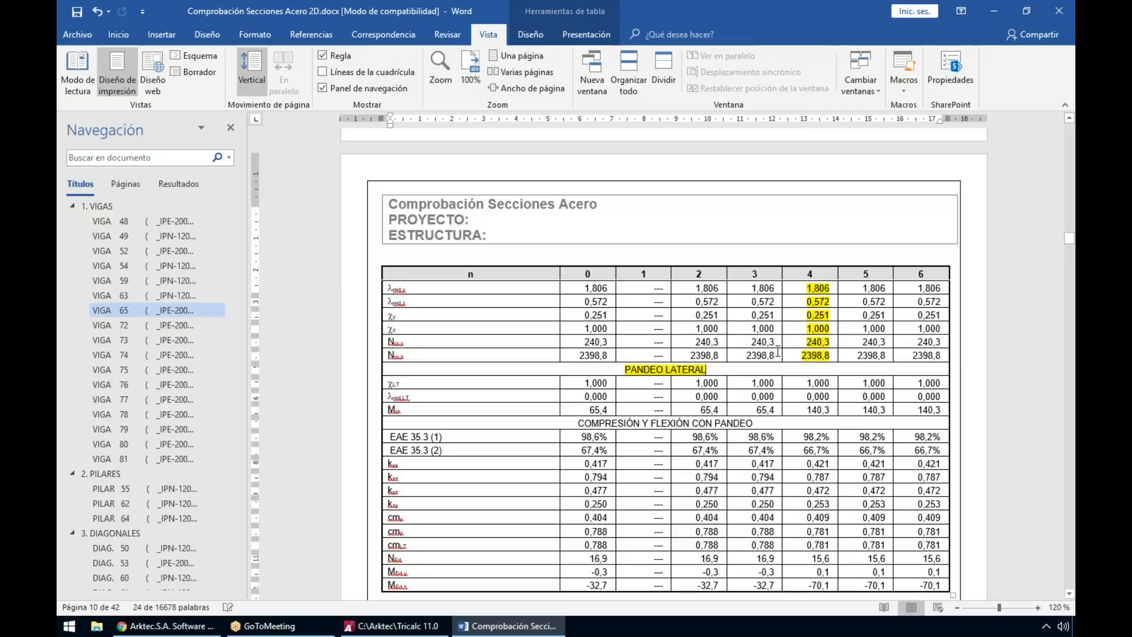
click(470, 220)
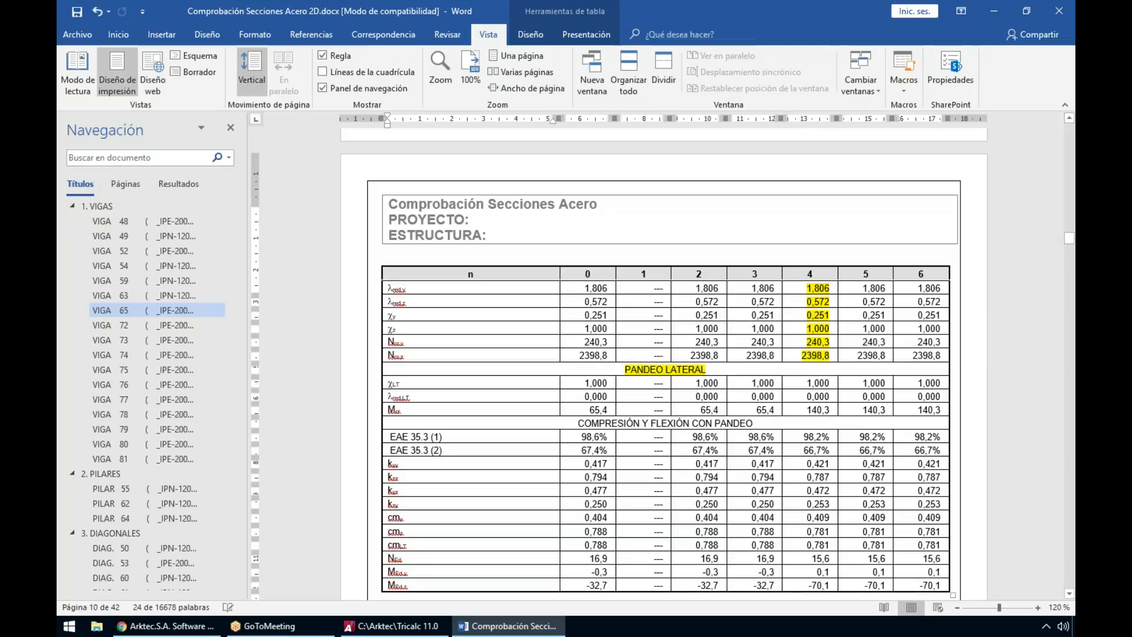
double_click(675, 220)
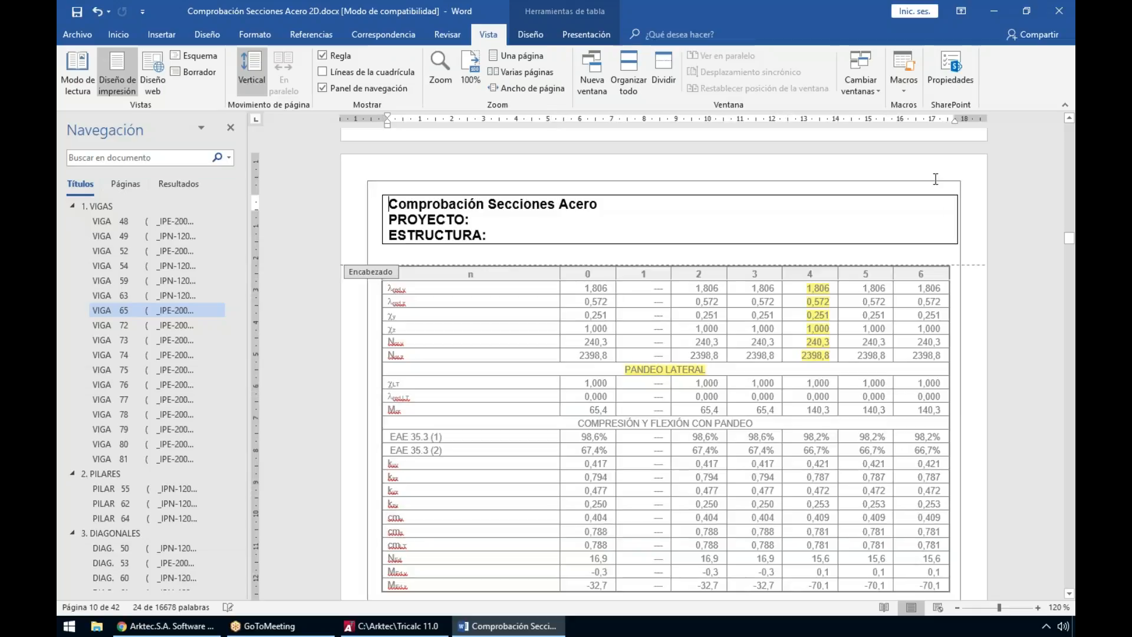
Step: Close the steel section report without saving, generate the foundation report in Tricalc and switch to it in Word
click(1059, 16)
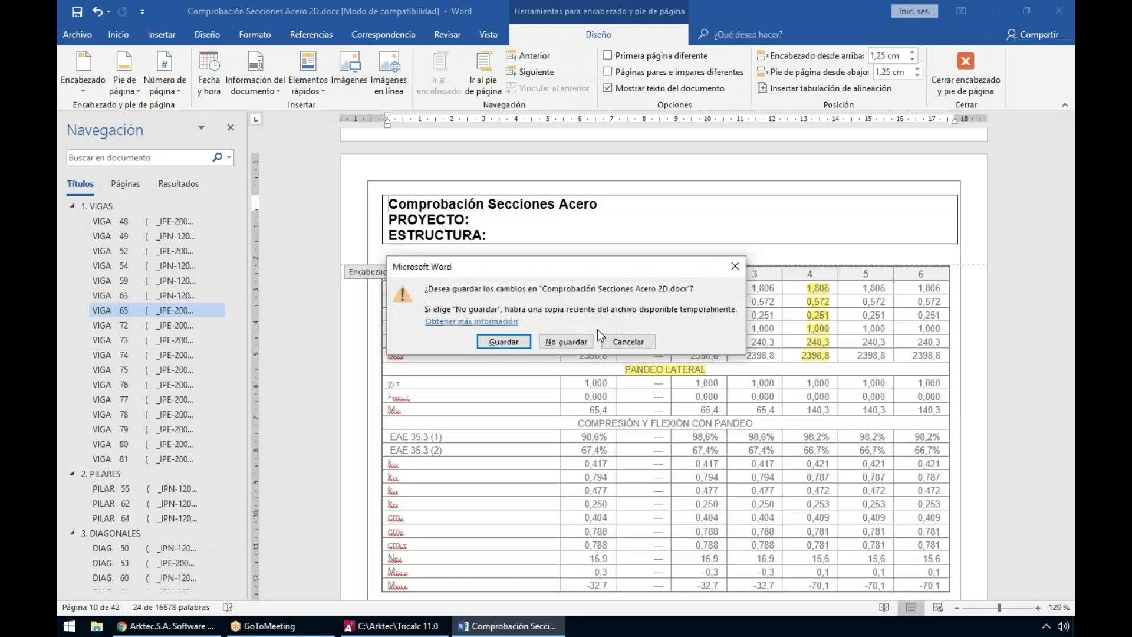
click(565, 341)
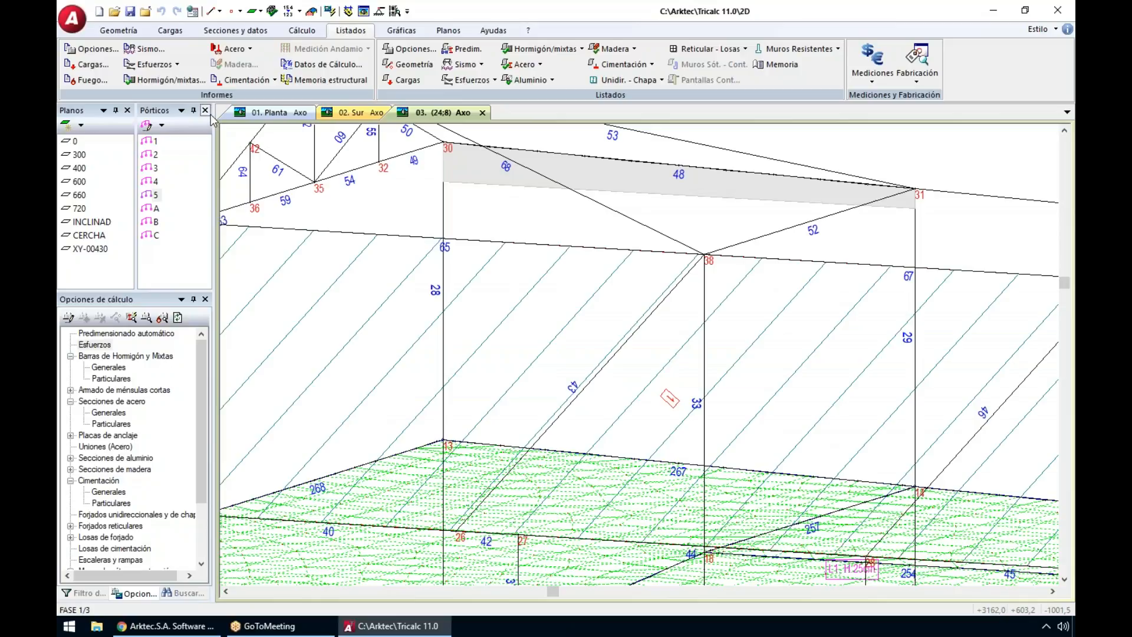
click(243, 82)
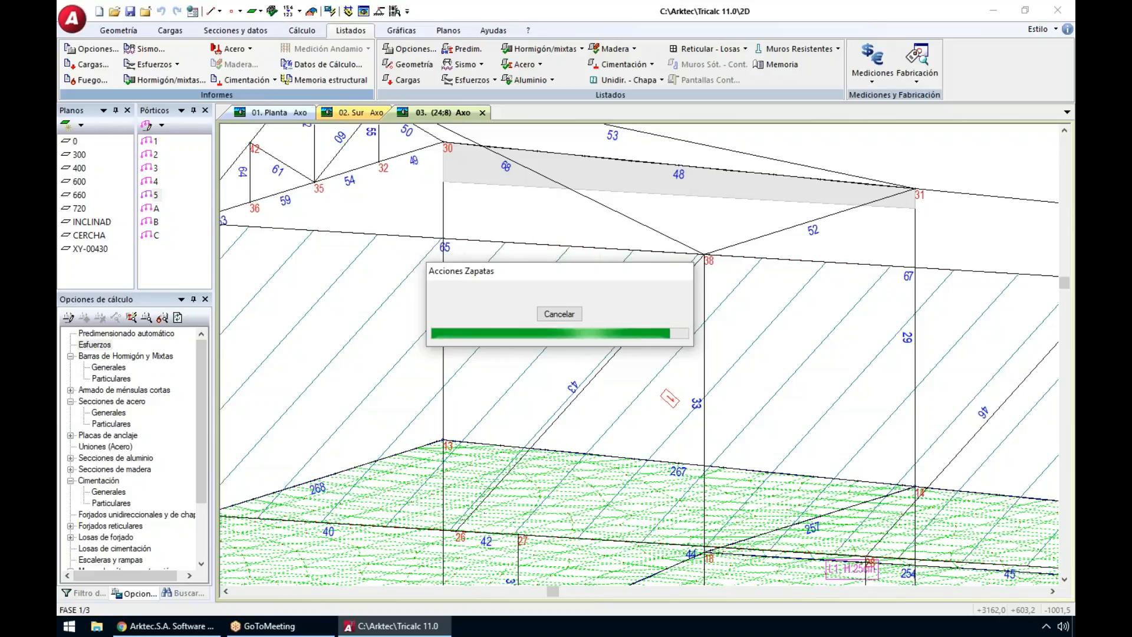
key(alt+Tab)
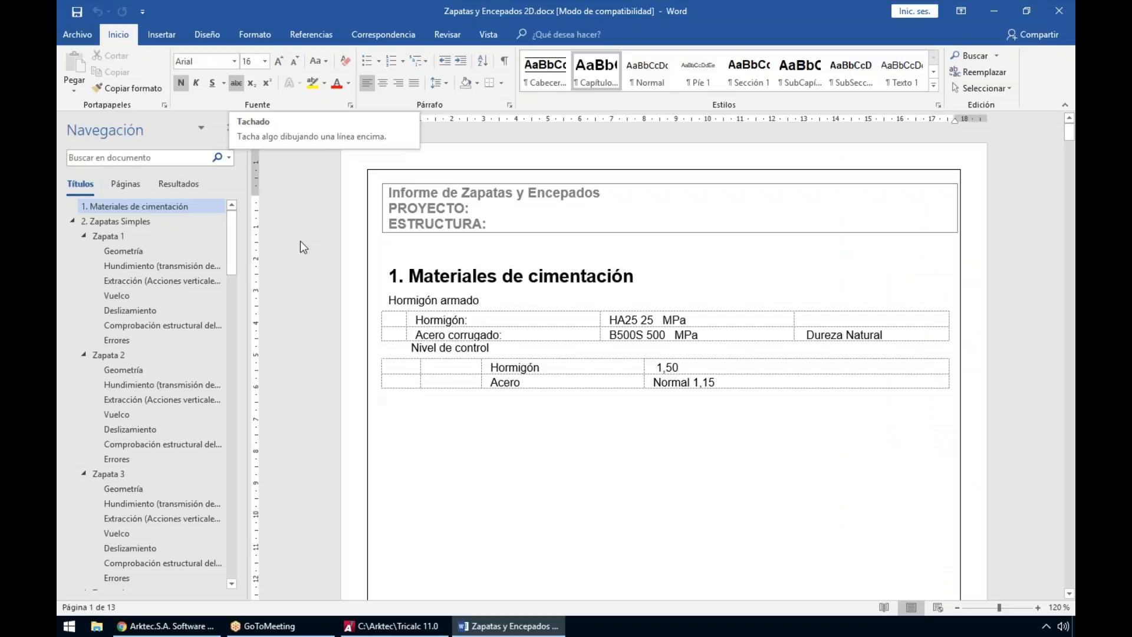
Step: Collapse the Zapatas Simples and Zapatas Combinadas headings and go to the Encepados y pilotes section
click(72, 221)
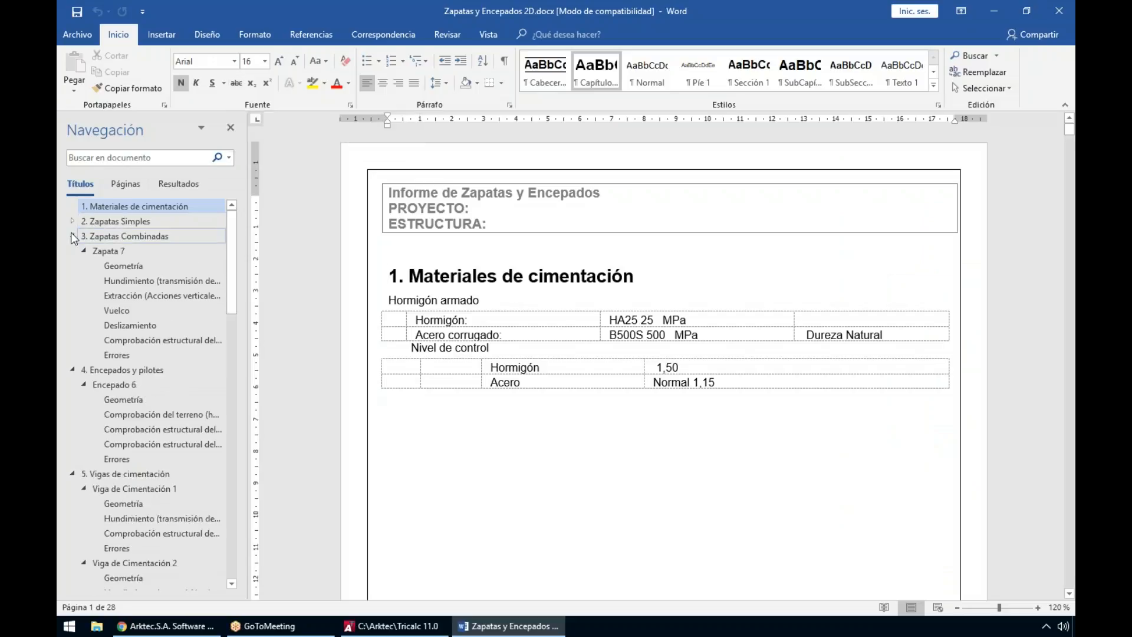
click(71, 235)
click(109, 249)
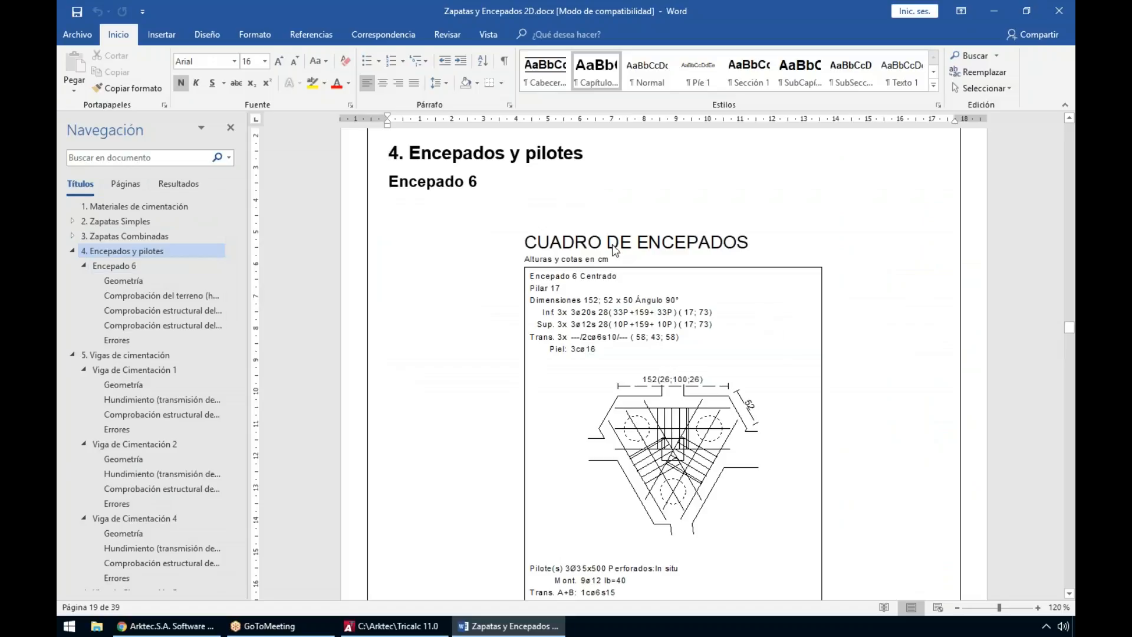
Step: Examine Encepado 6's reinforcement drawing, geometry data, pile head forces and ground bearing check
scroll(637, 330, down, 3)
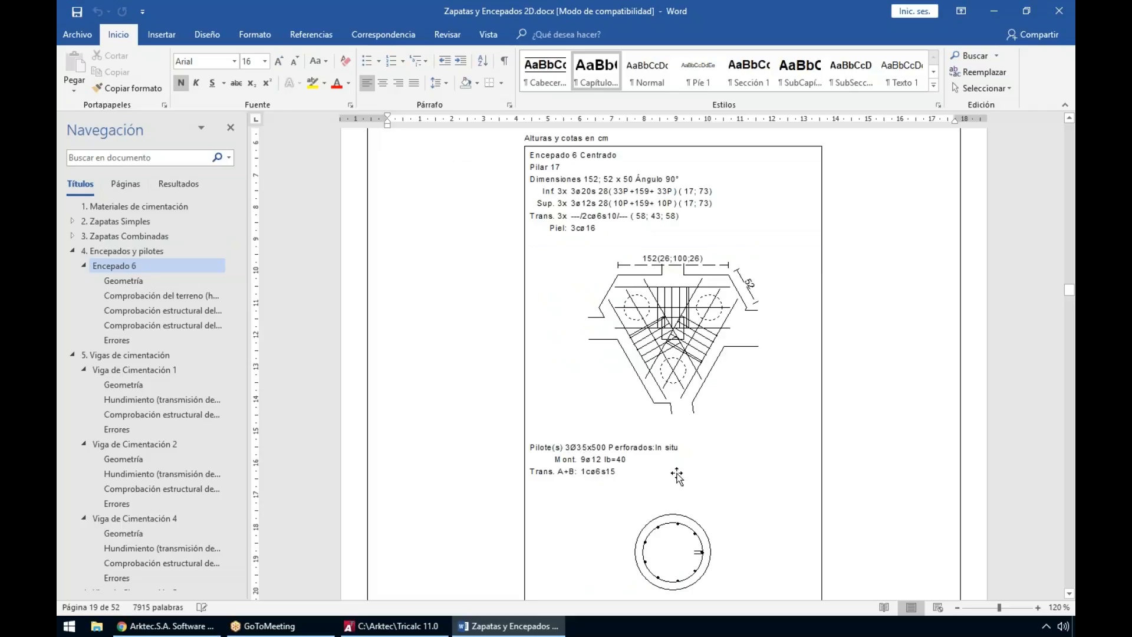
scroll(676, 477, down, 3)
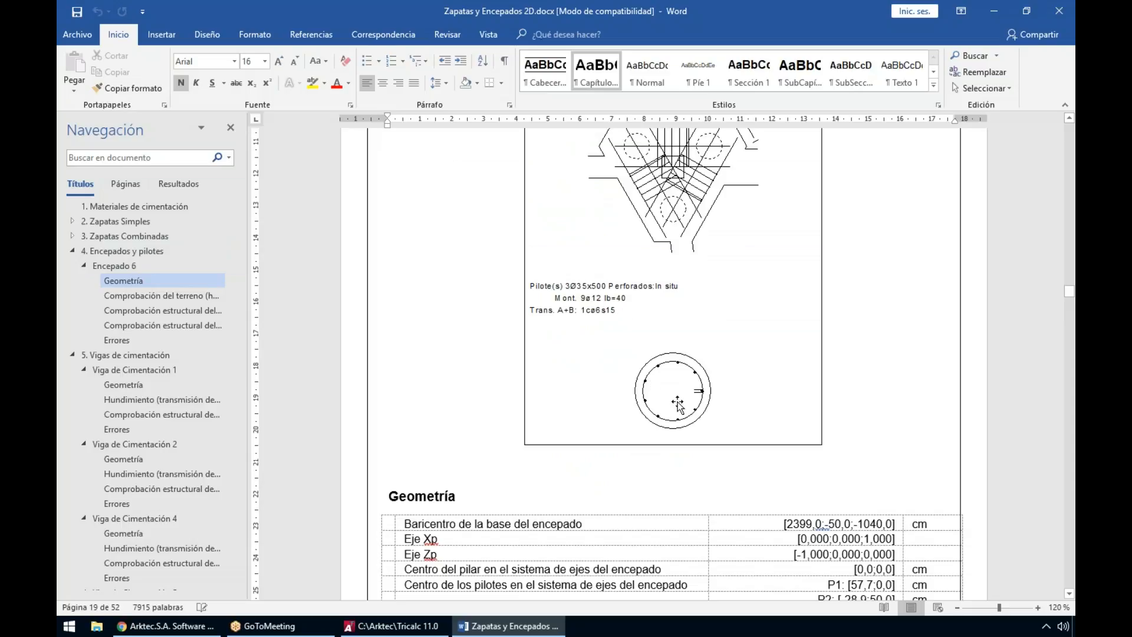
scroll(677, 404, down, 7)
scroll(657, 399, down, 3)
drag(506, 370, 927, 514)
scroll(862, 502, down, 5)
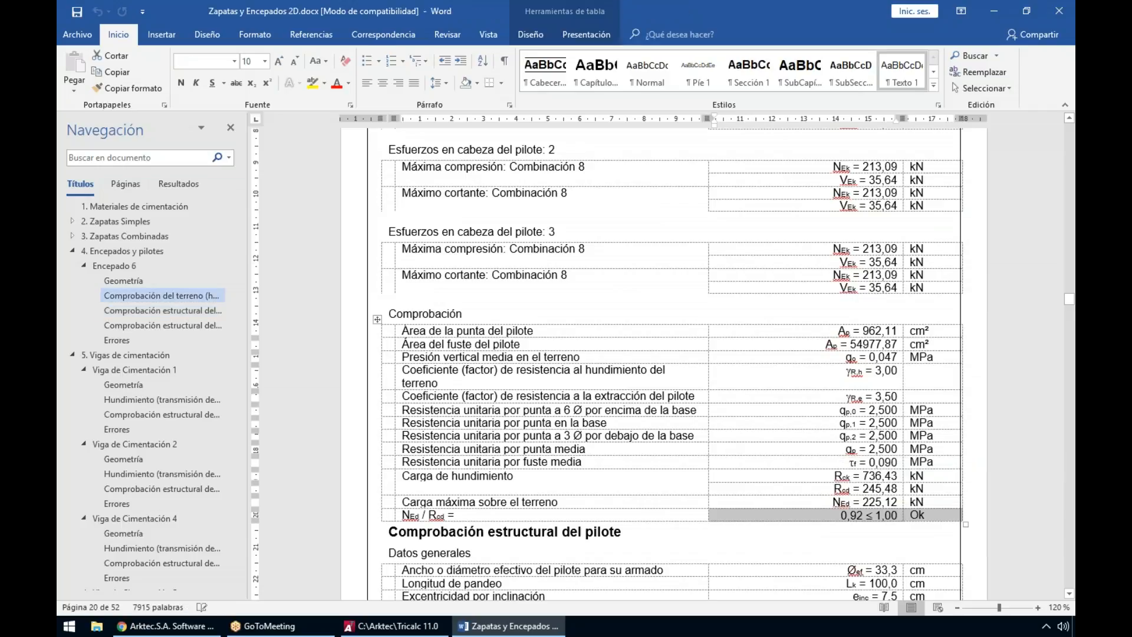
Step: Examine Encepado 6's structural checks of the pile, including its maximum compression ratio, and of the pile cap
scroll(754, 337, down, 4)
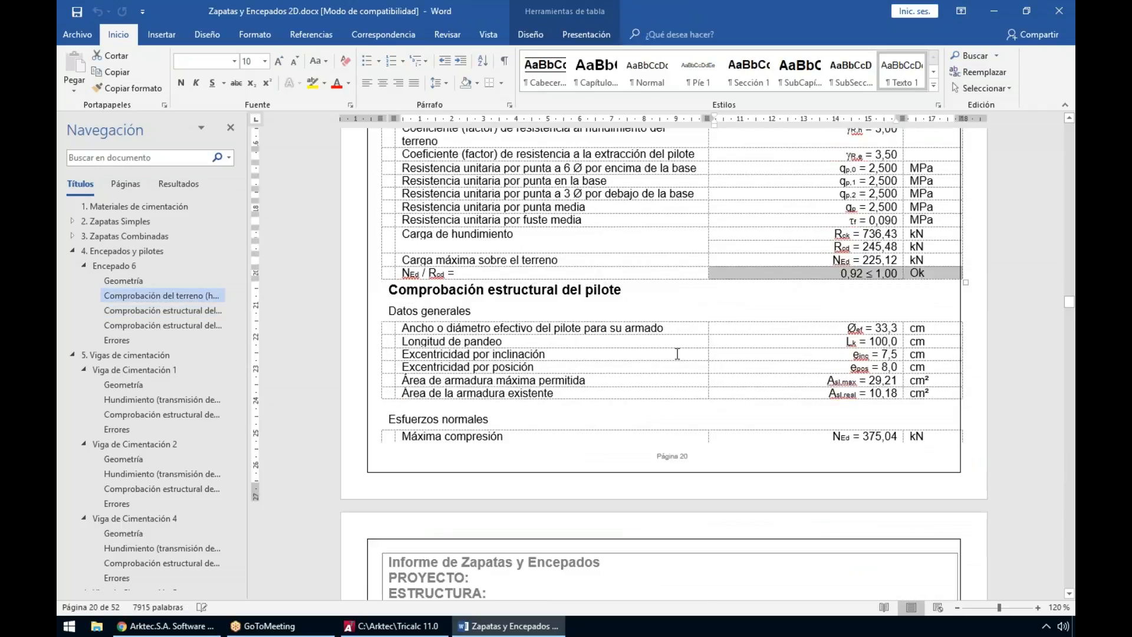
click(549, 357)
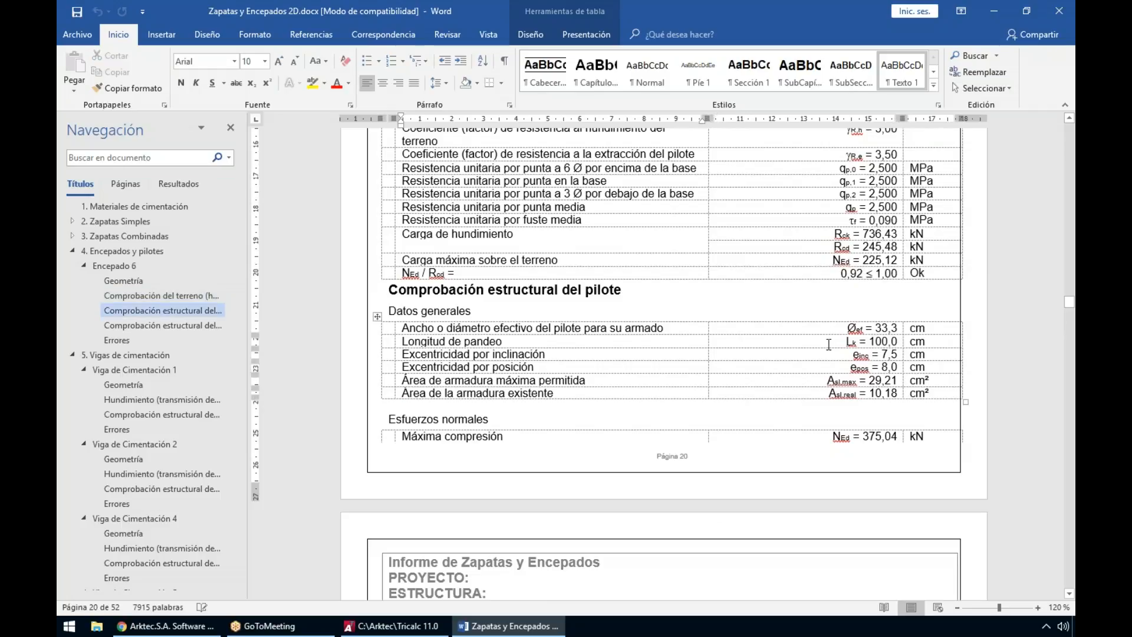
scroll(828, 345, down, 2)
scroll(847, 438, down, 3)
drag(848, 429, 897, 467)
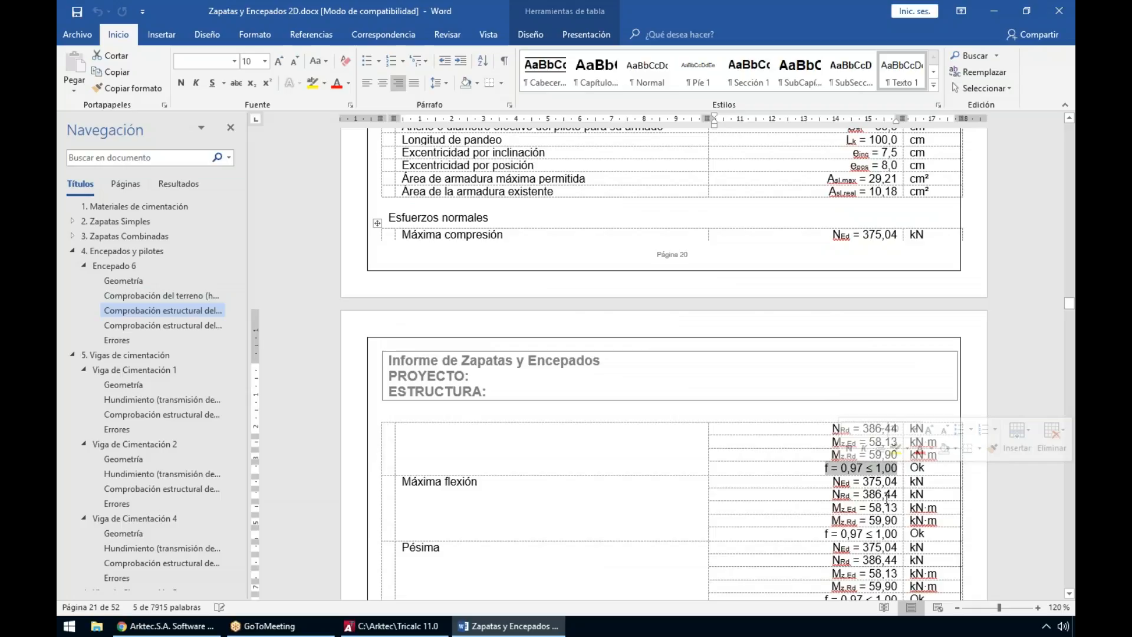
scroll(886, 497, down, 2)
scroll(861, 471, down, 2)
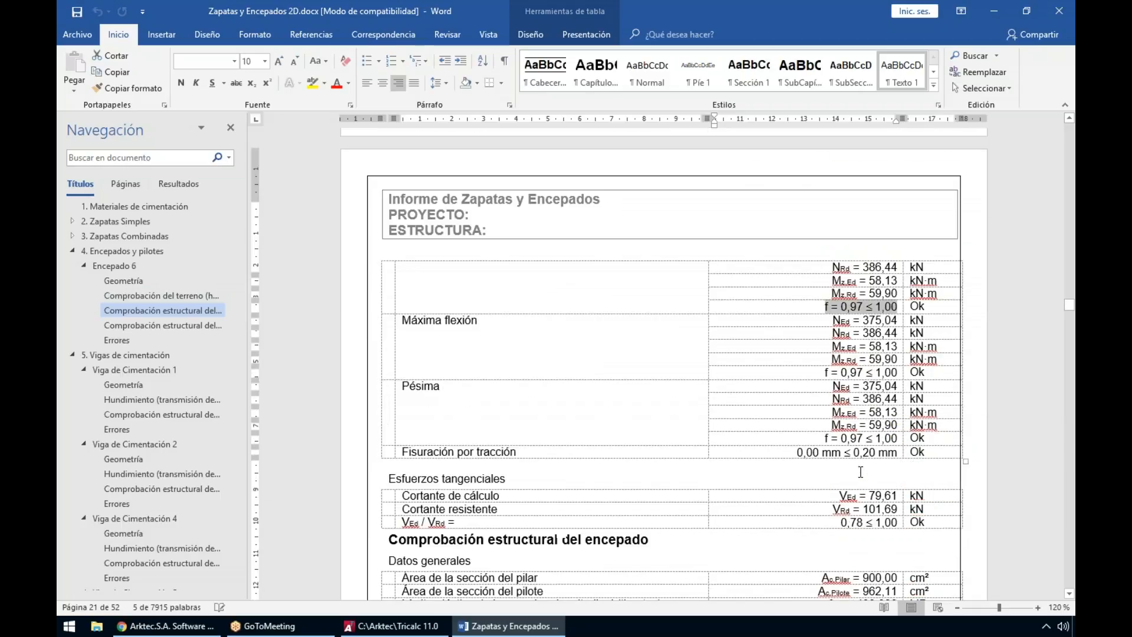
scroll(860, 470, down, 7)
scroll(895, 442, down, 2)
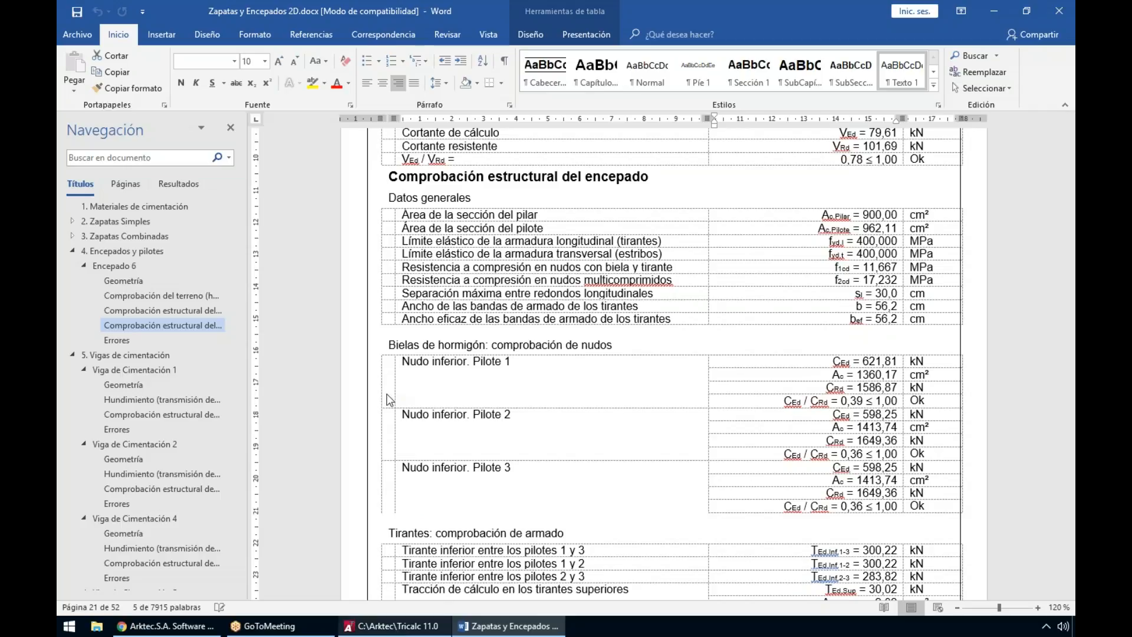
Step: Switch to Tricalc, generate the general measurement report despite the uncalculated fabrication table, and switch to it in Word
key(alt+Tab)
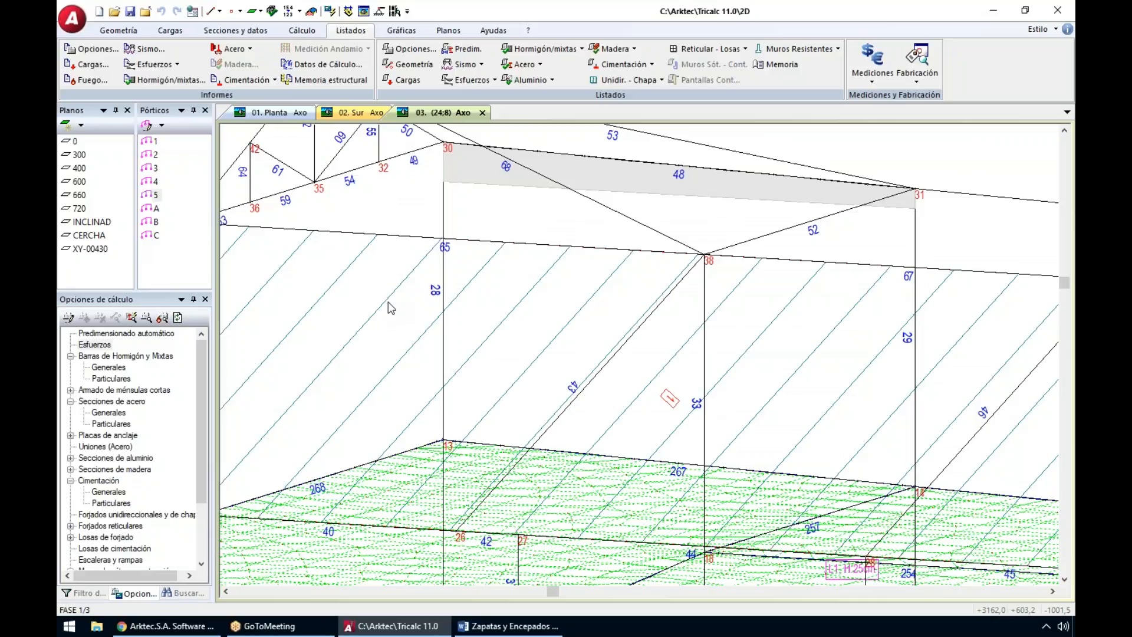
click(871, 68)
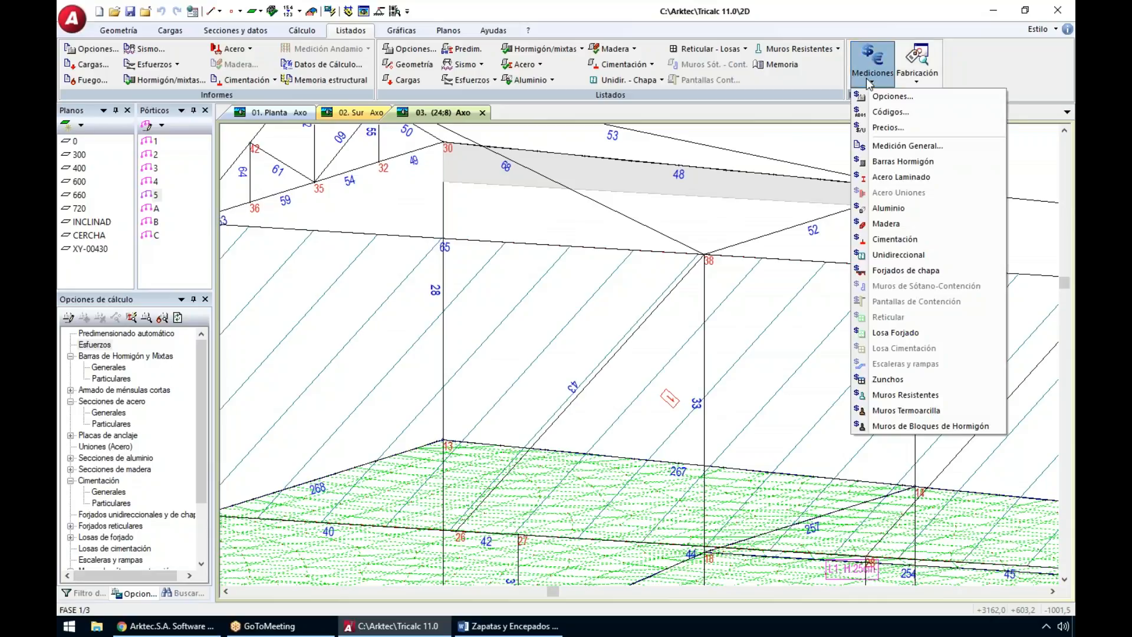
click(899, 146)
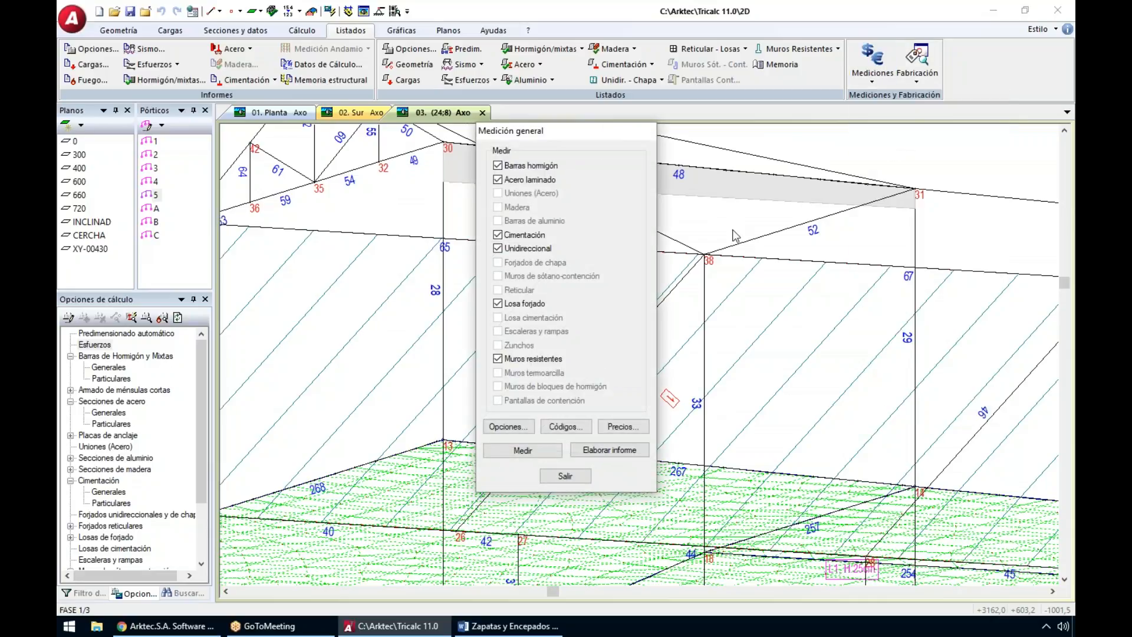
click(596, 450)
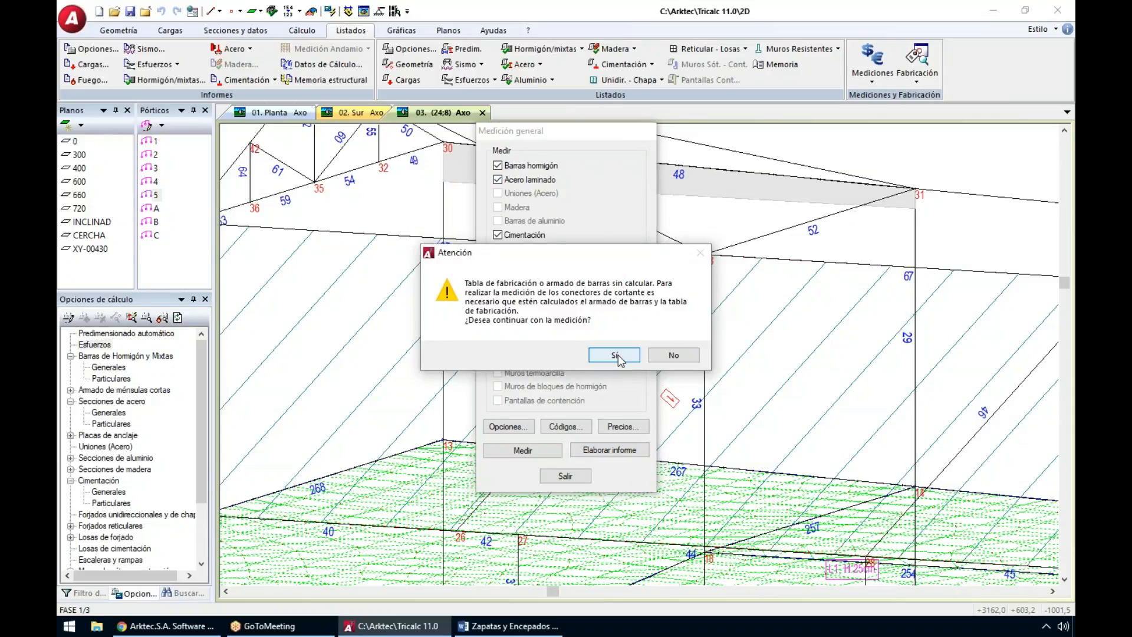
click(614, 355)
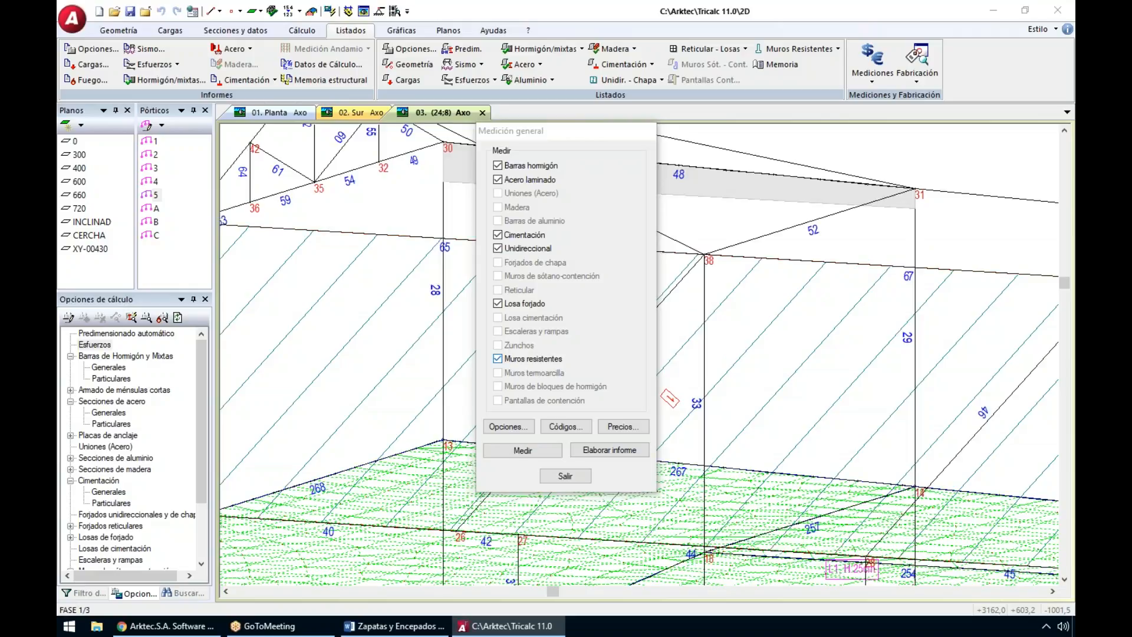
key(alt+Tab)
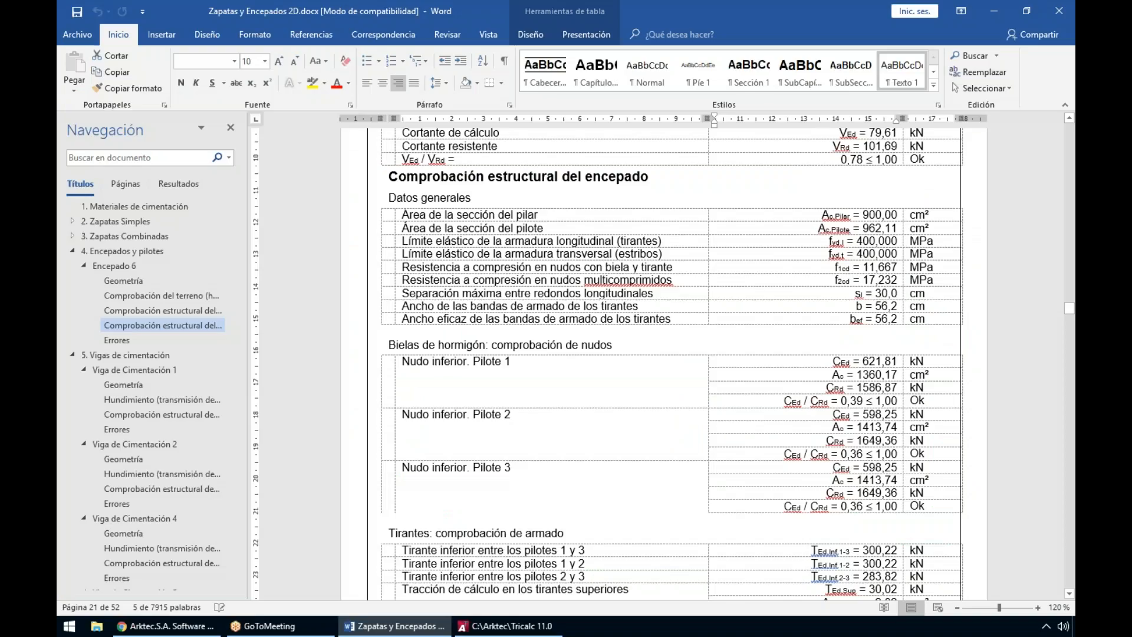
key(alt+Tab)
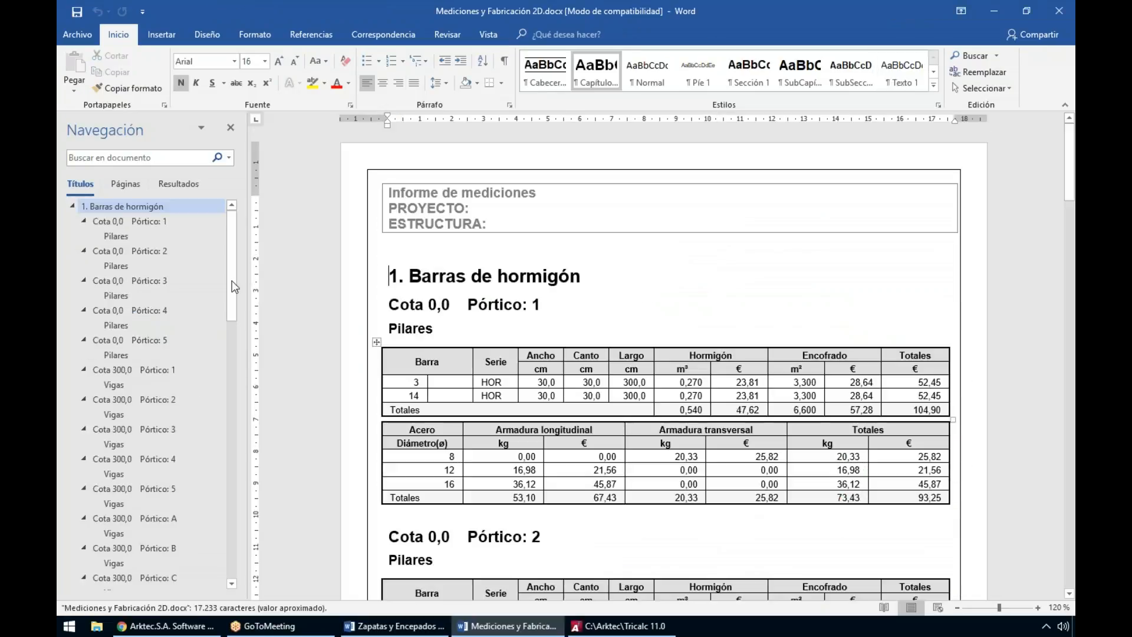
Step: Examine the Barras de acero laminado section, including the Vigas table rows for IPE 200 beams from 315,0 to 448,0 cm
drag(232, 287, 225, 359)
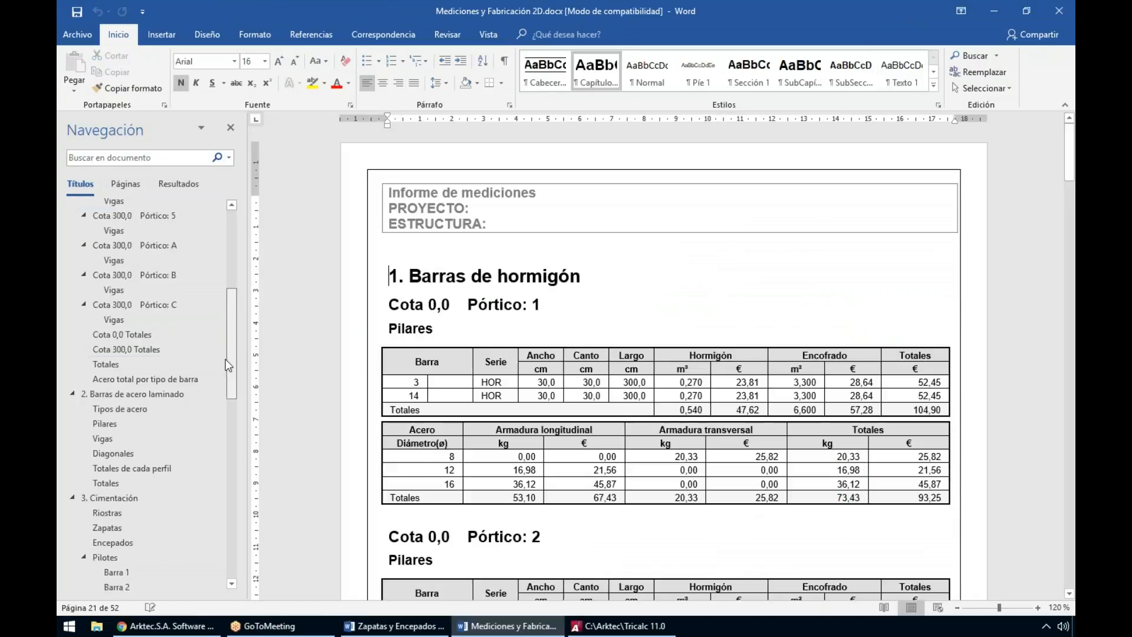
click(123, 393)
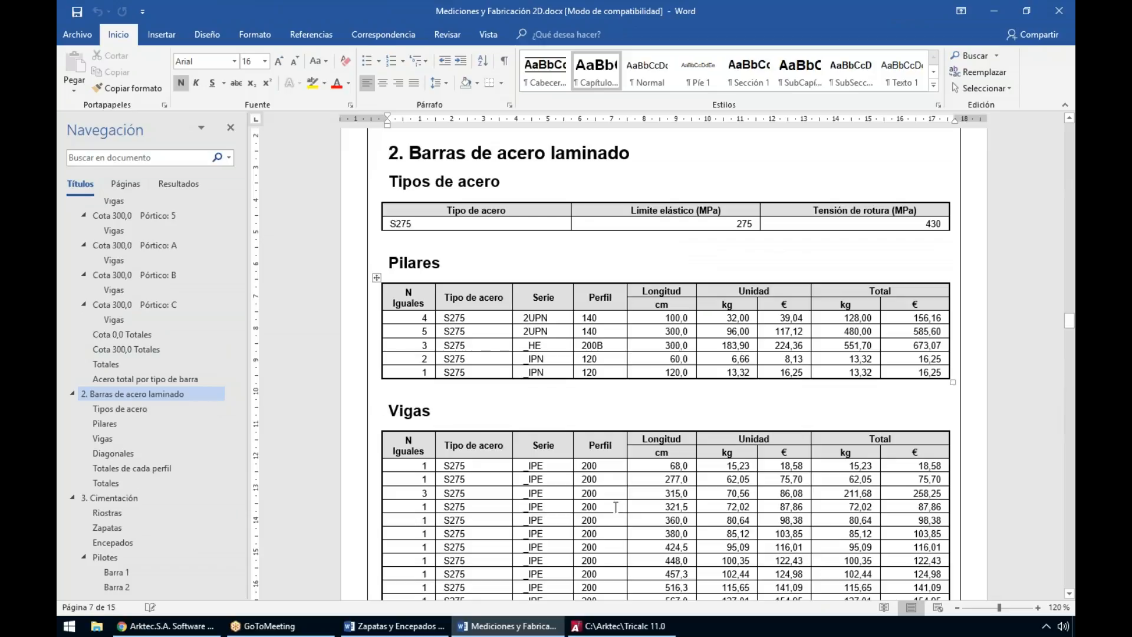
click(602, 479)
scroll(584, 430, down, 3)
drag(587, 373, 893, 446)
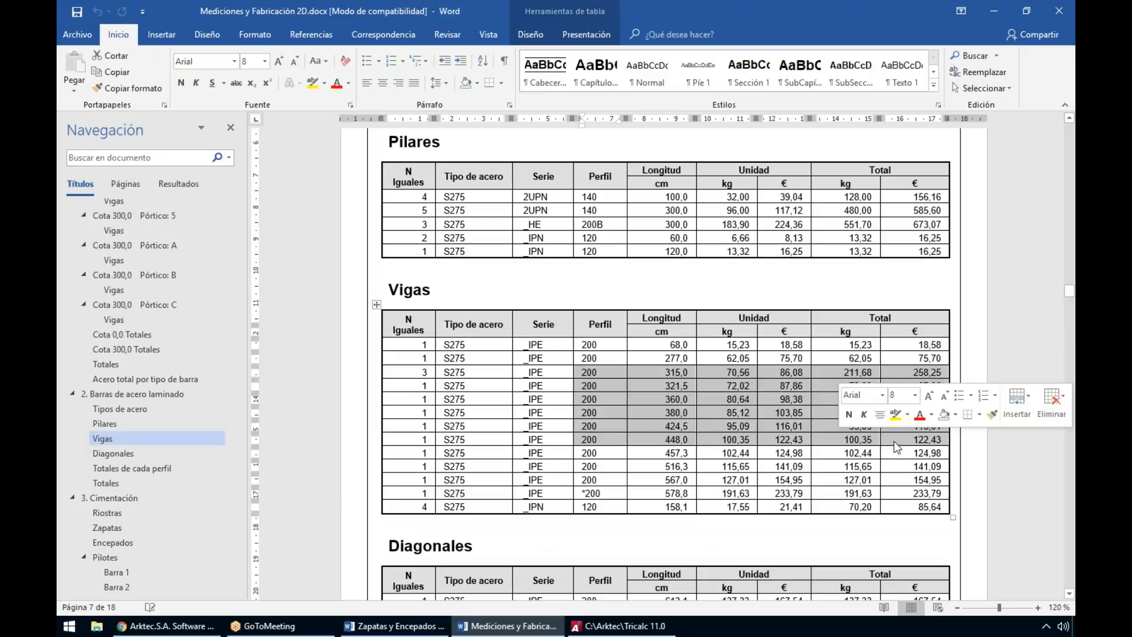
scroll(894, 446, down, 3)
scroll(162, 437, down, 15)
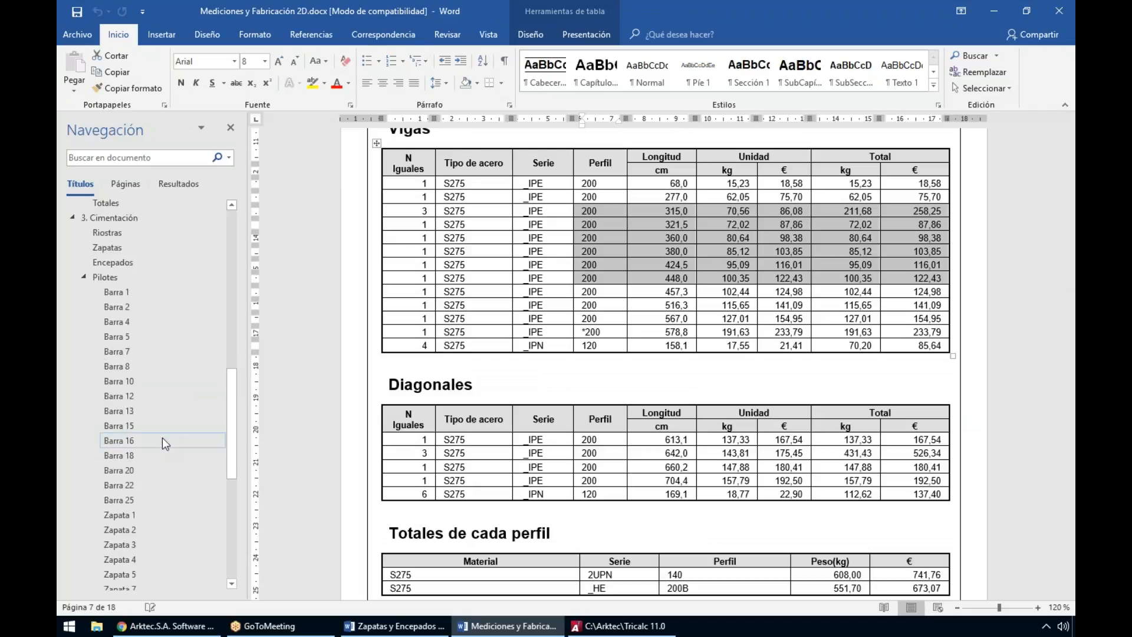
Step: Examine the quantities in the Losas de forjado and Forjados unidireccionales sections
click(121, 509)
click(118, 419)
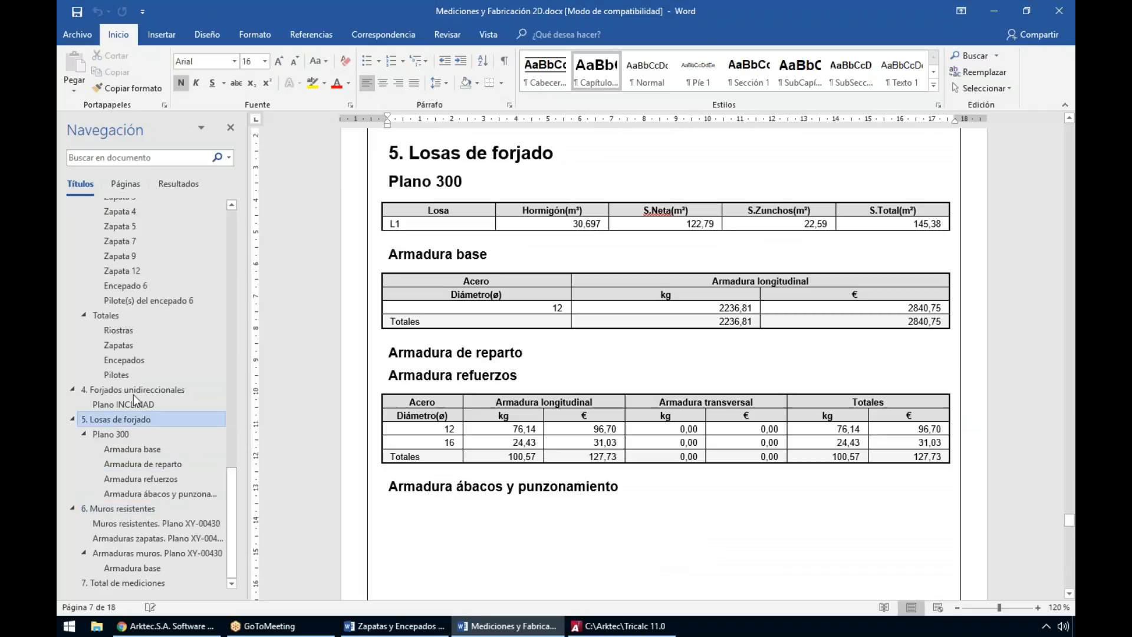
click(133, 392)
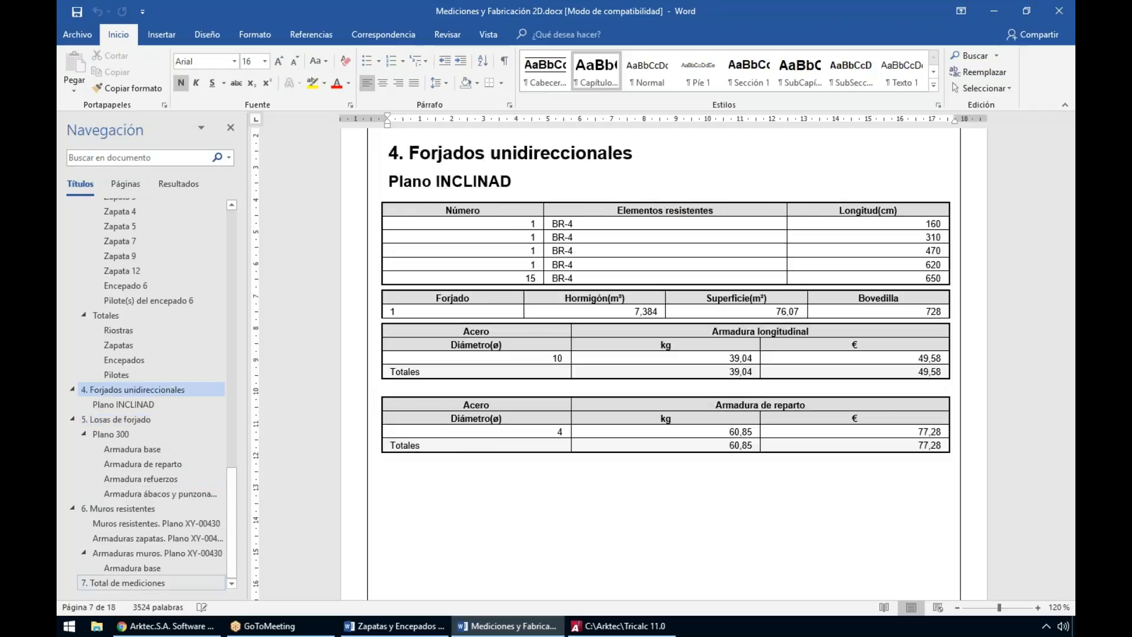
Step: Examine the reinforcing steel, concrete, lean concrete and formwork columns in the Total de mediciones table
click(134, 582)
drag(541, 257, 534, 337)
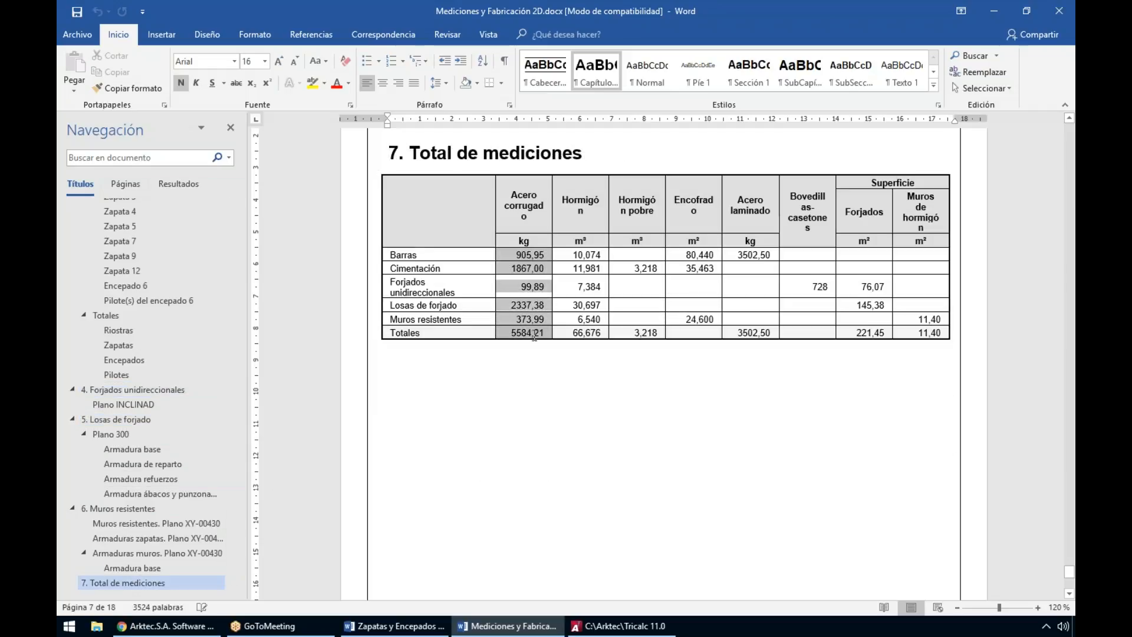
drag(600, 255, 595, 335)
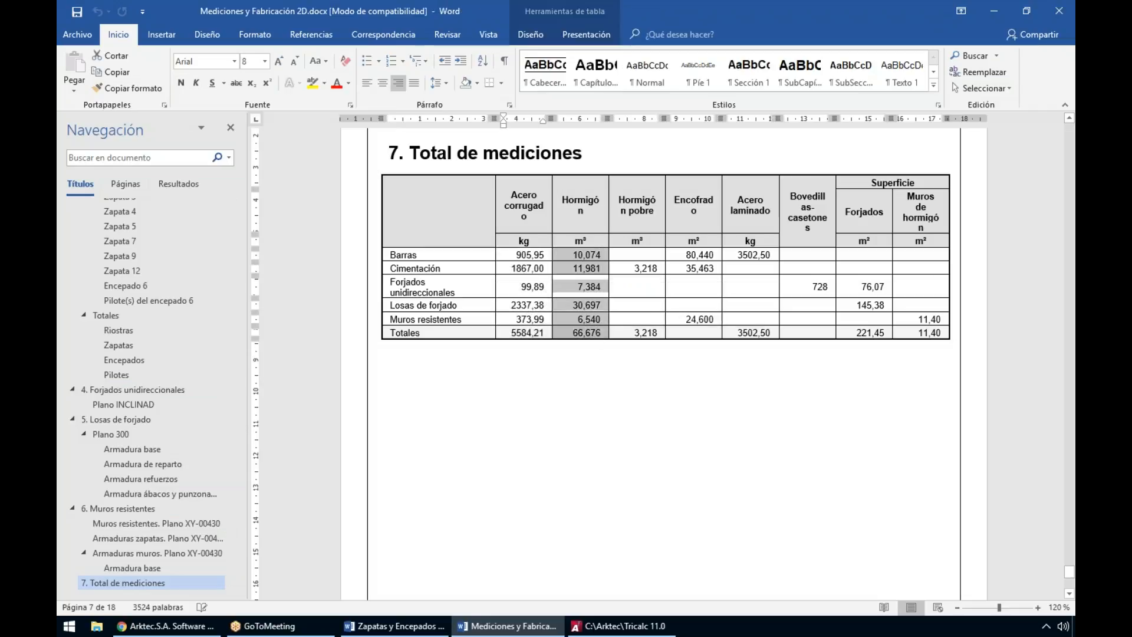
double_click(652, 266)
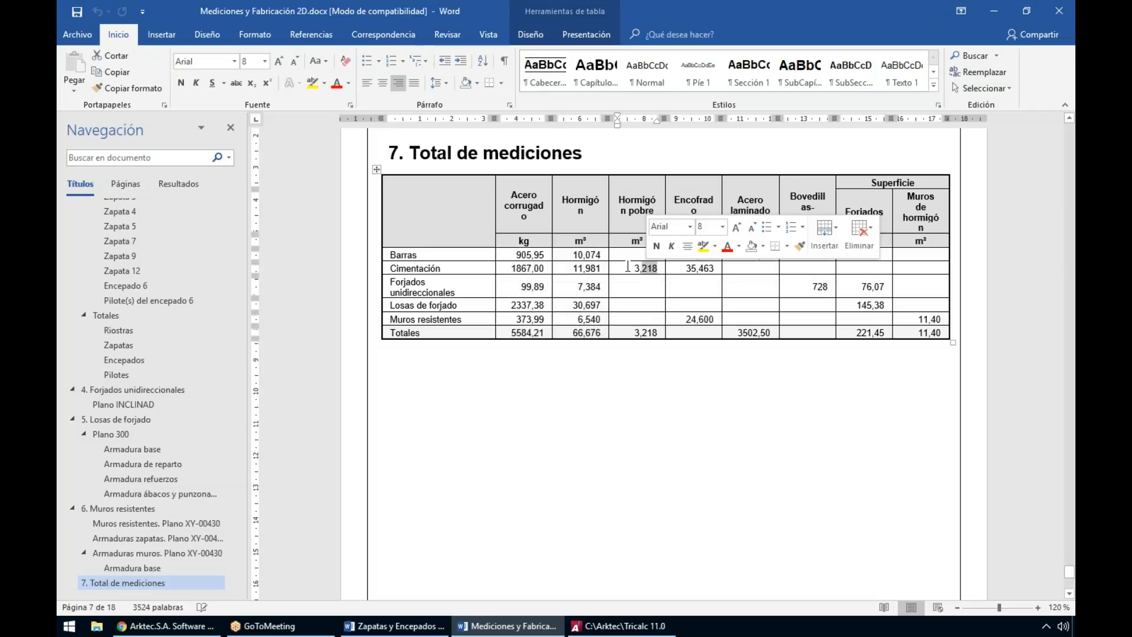
click(693, 322)
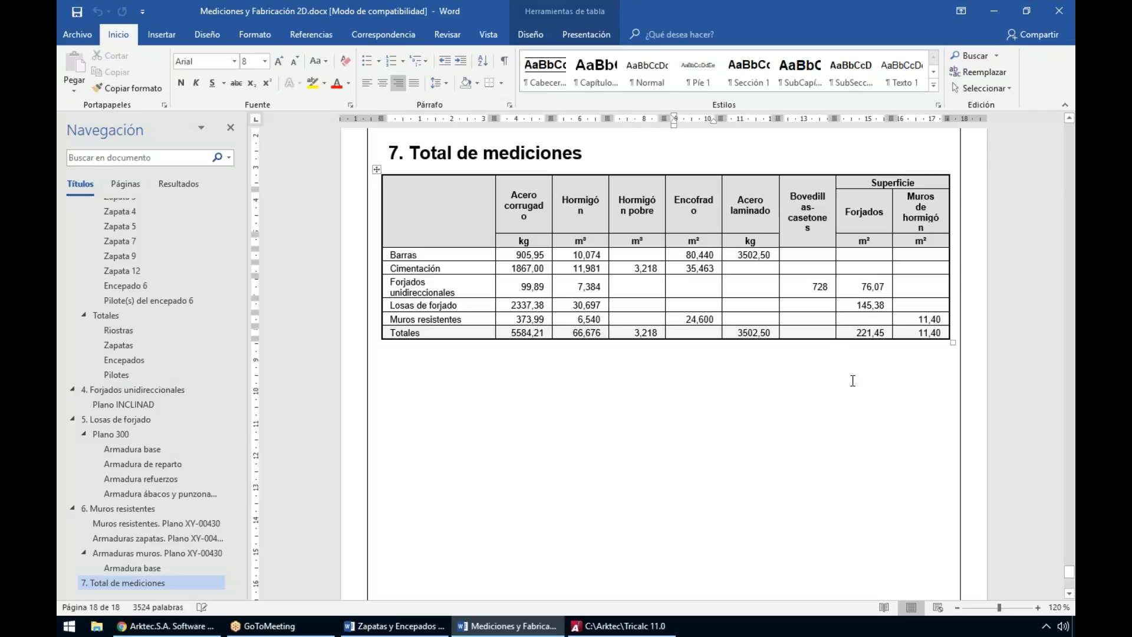
Step: Close the measurement and foundation reports in Word and exit the Medición general dialog in Tricalc
click(1063, 5)
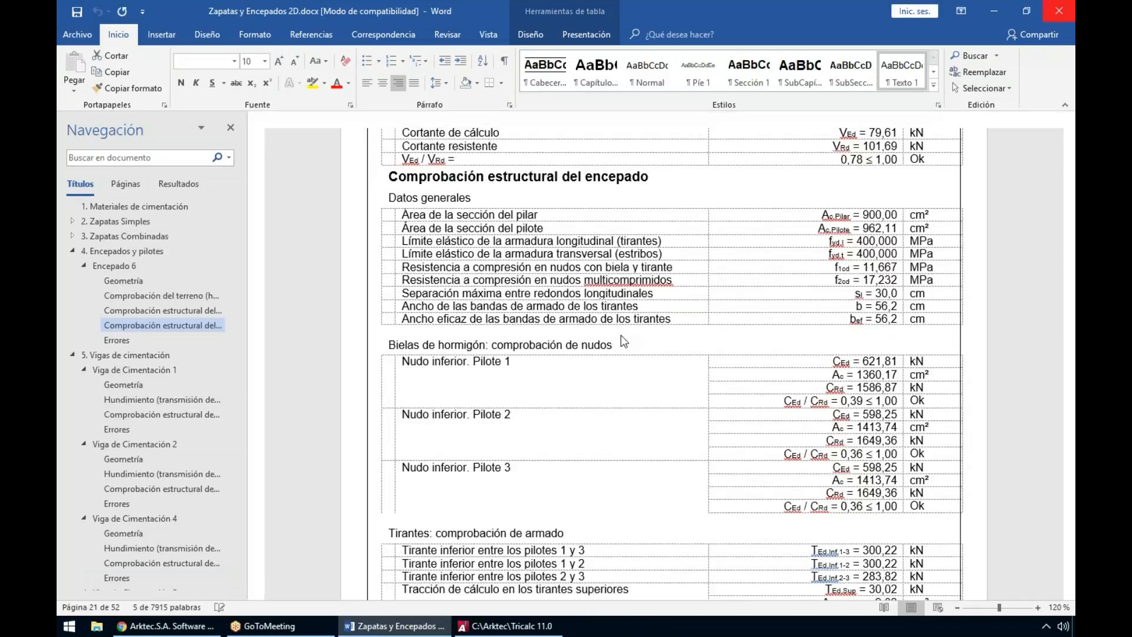
click(1062, 6)
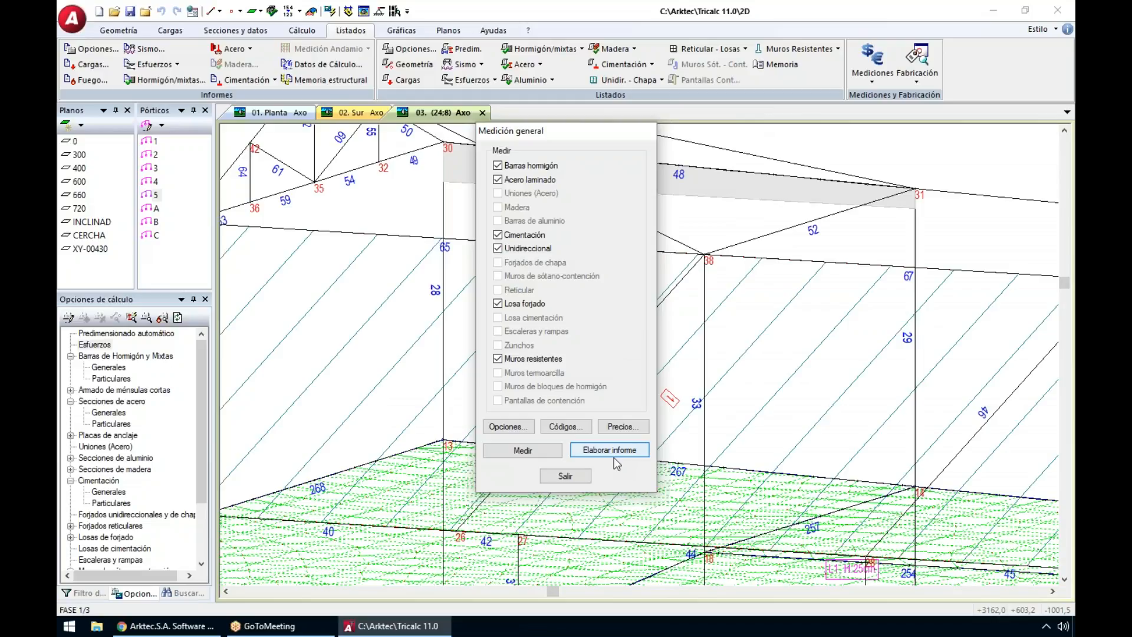
click(561, 475)
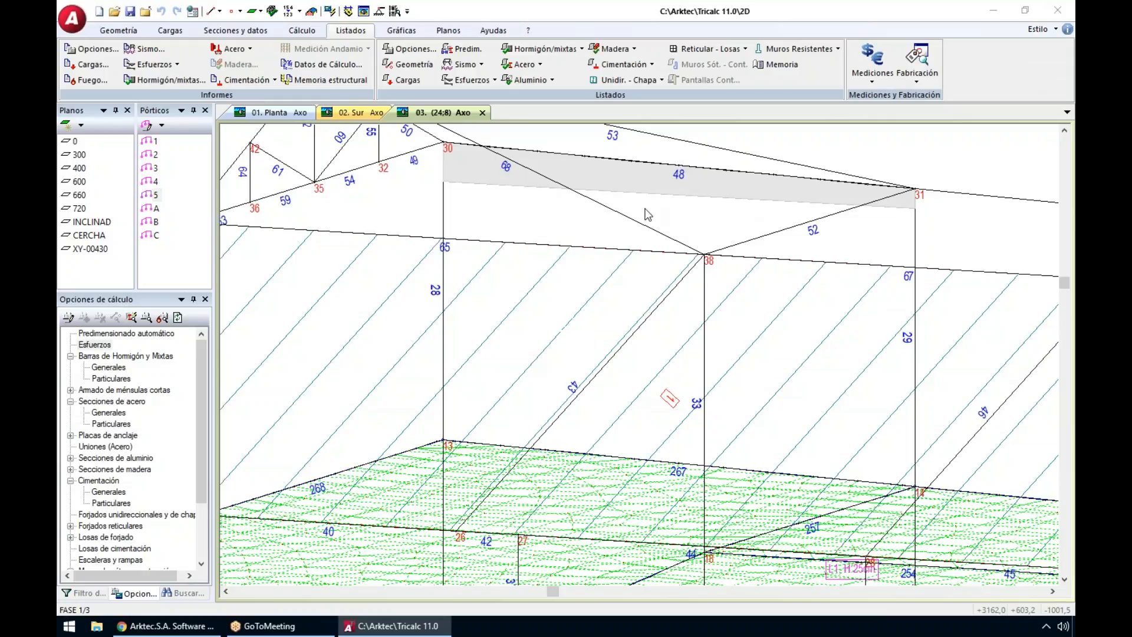
Step: Show the whole structure and display its Flectores Z bending moment diagrams, examining them from a rotated 3D view
click(401, 30)
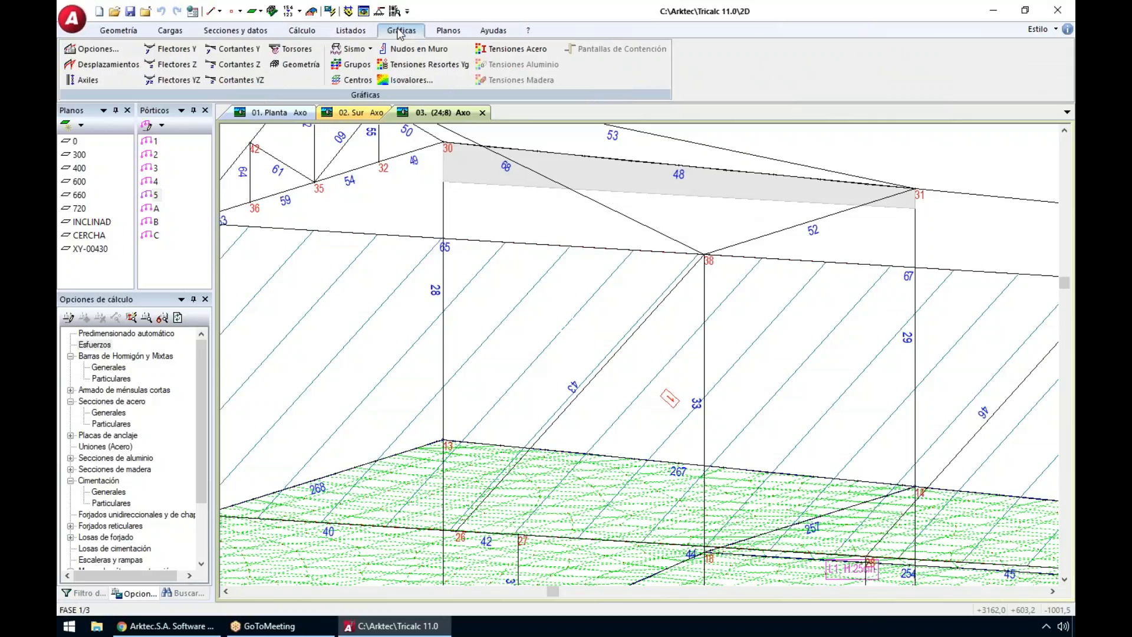
key(F8)
key(Home)
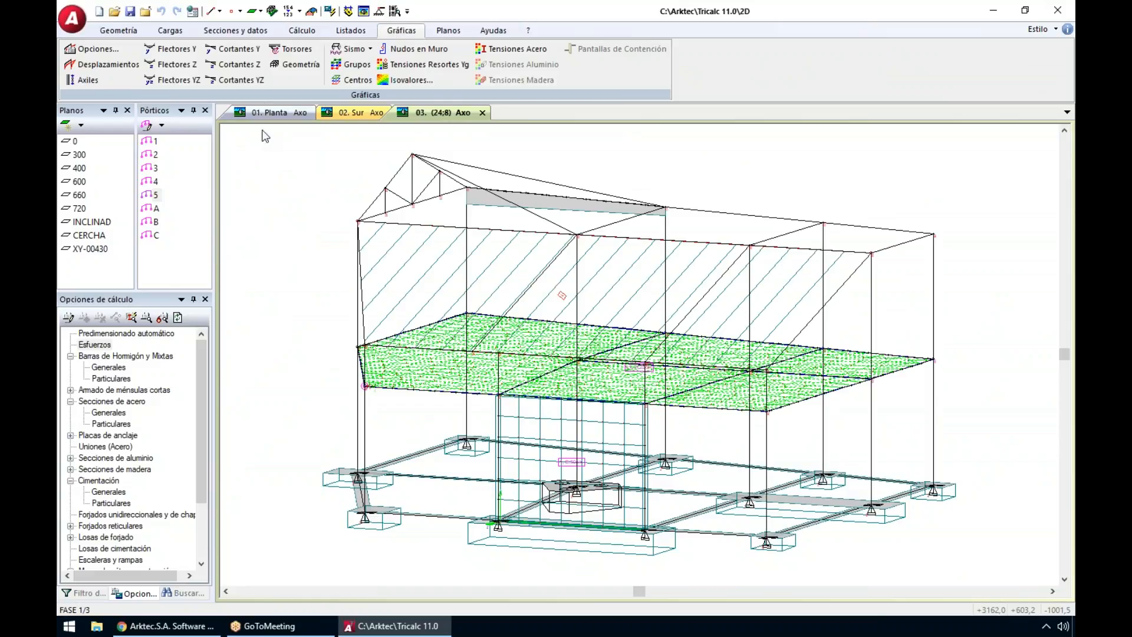
click(175, 66)
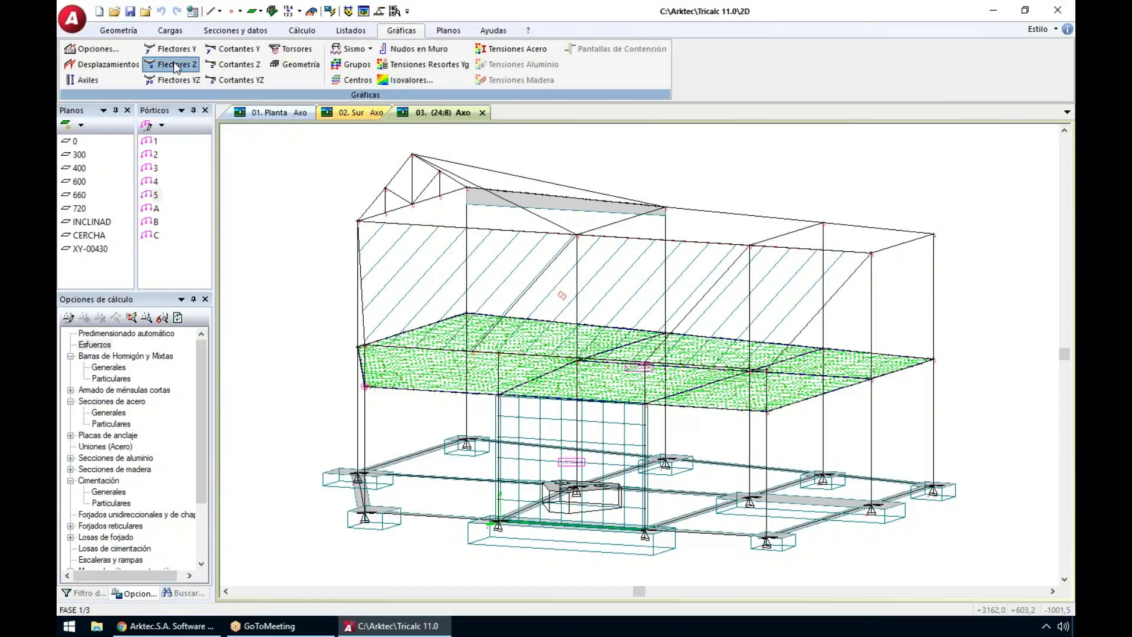
click(474, 350)
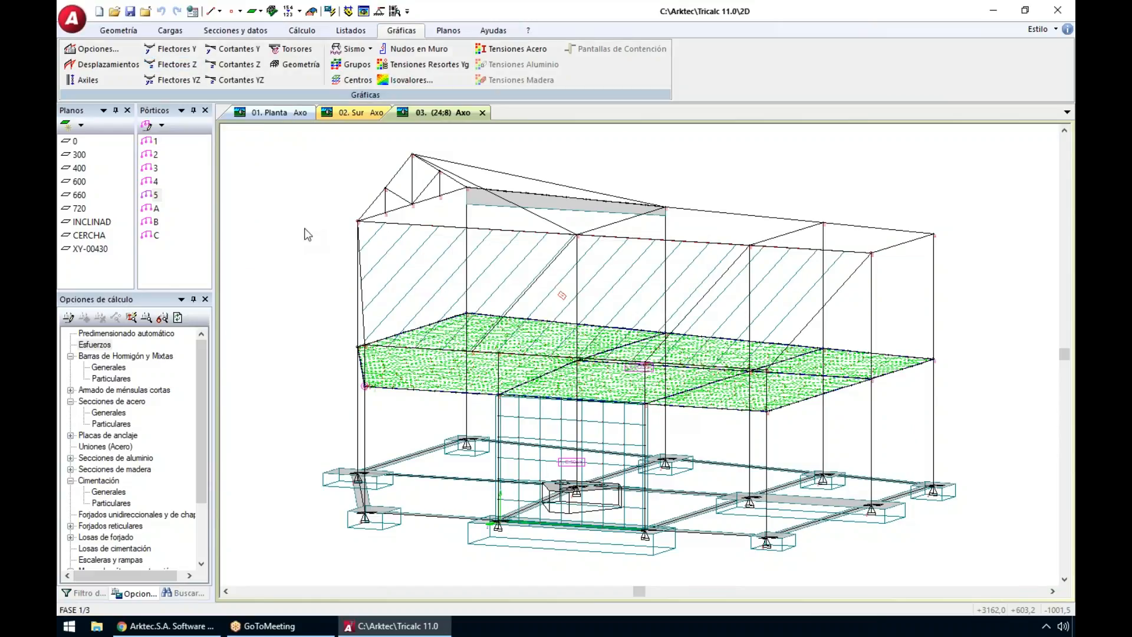
middle_drag(723, 327, 692, 327)
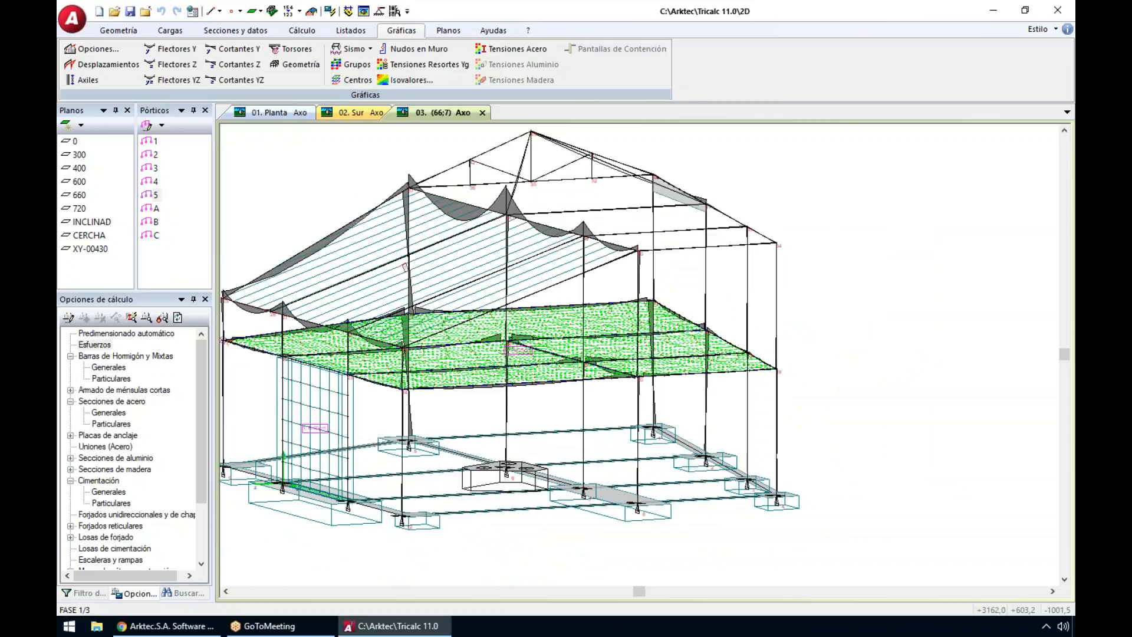
mouse_move(699, 323)
scroll(420, 186, up, 3)
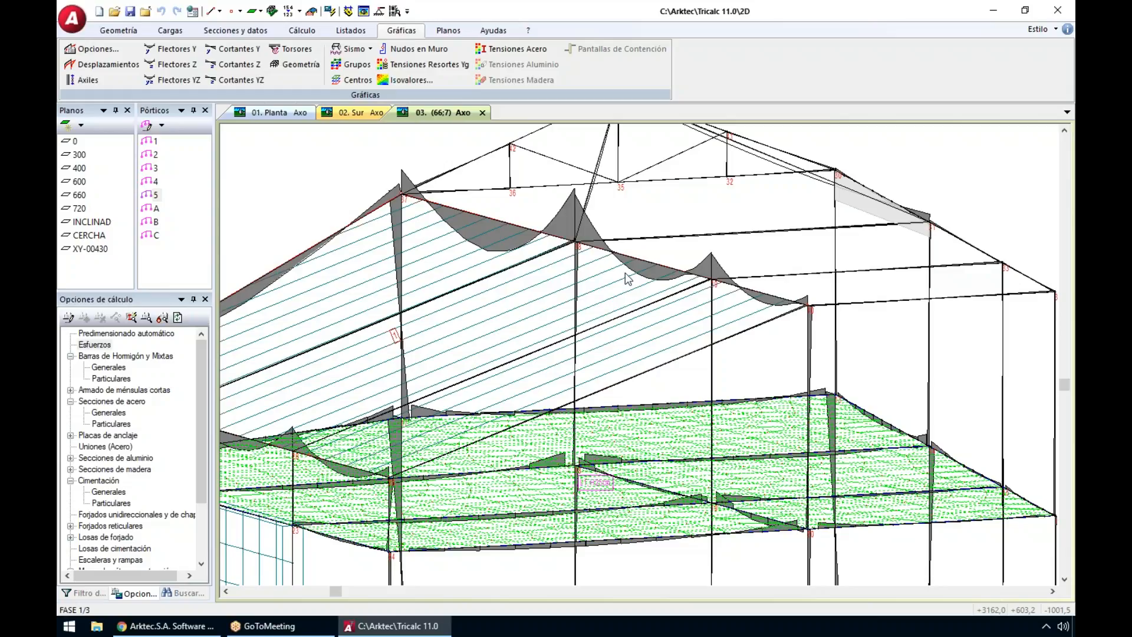
scroll(628, 279, down, 3)
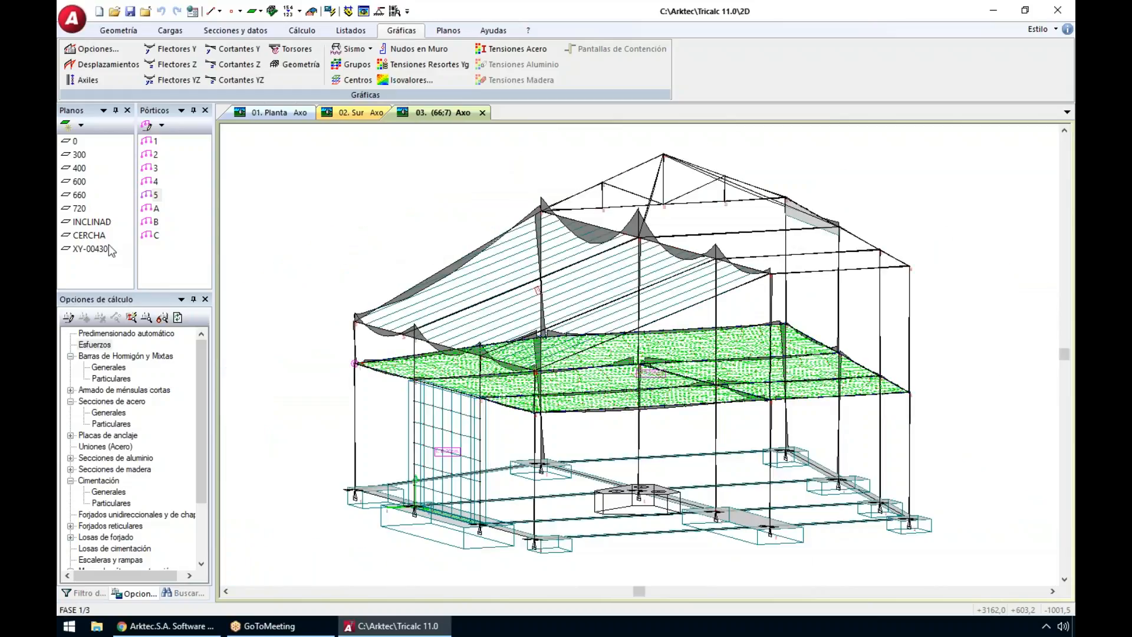
Step: Identify the beam between nodes 37 and 38 and display only Pórtico B with its moment diagrams
mouse_move(599, 232)
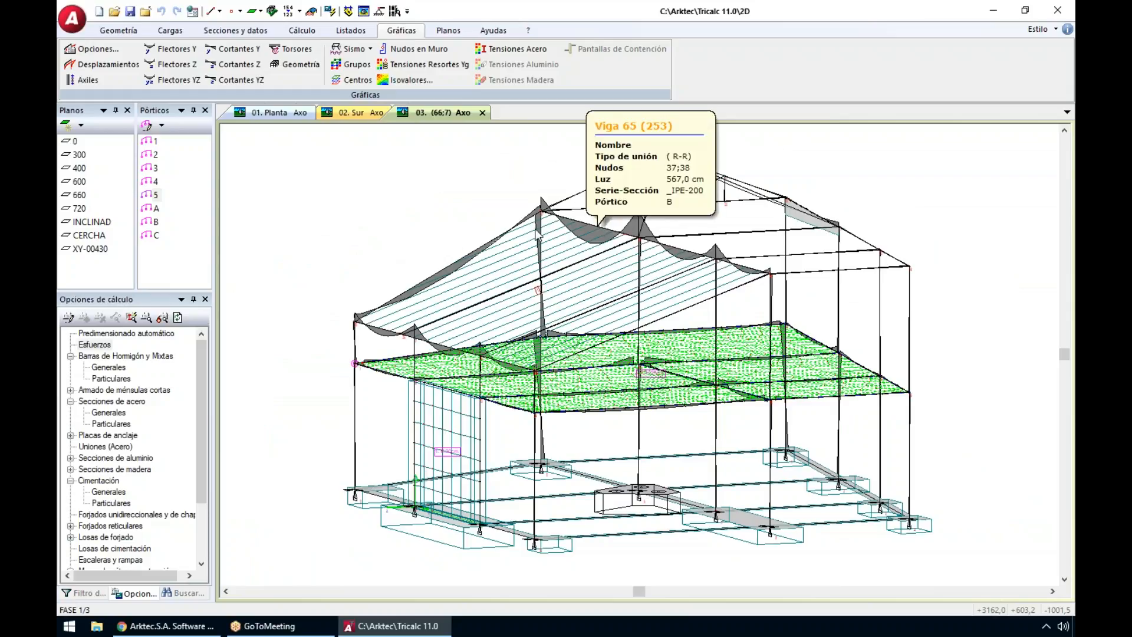
click(155, 221)
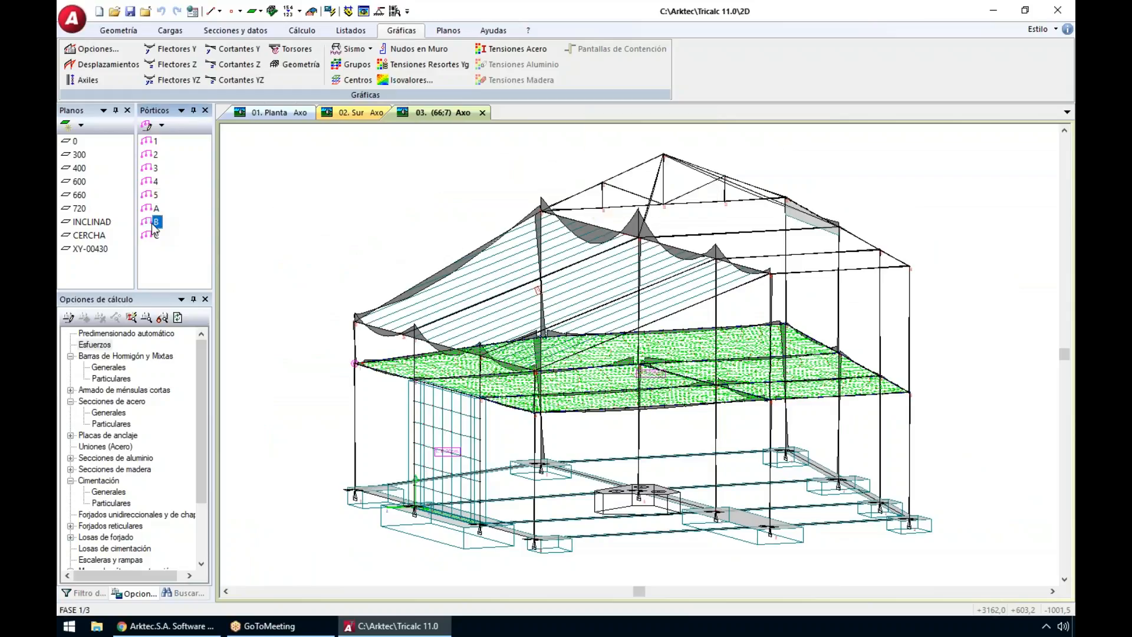
double_click(152, 224)
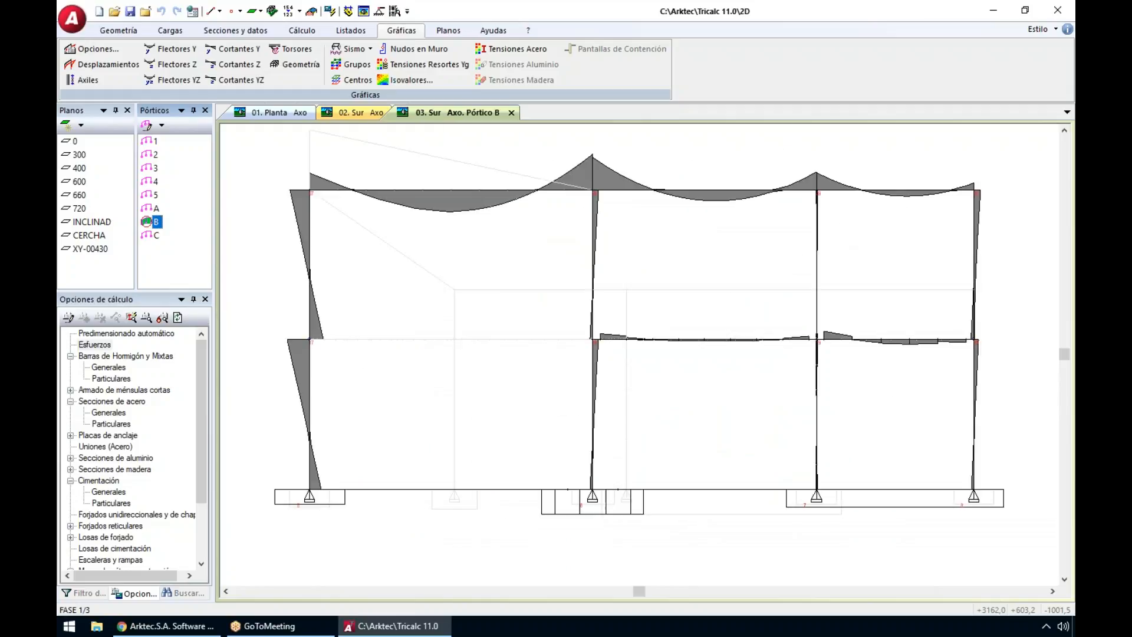
Step: Display the whole structure's displacements for Hormigón at Límite Último with Mayorar Hipótesis, and examine the deformed shape against the colour scale
mouse_move(698, 341)
middle_drag(696, 386, 663, 411)
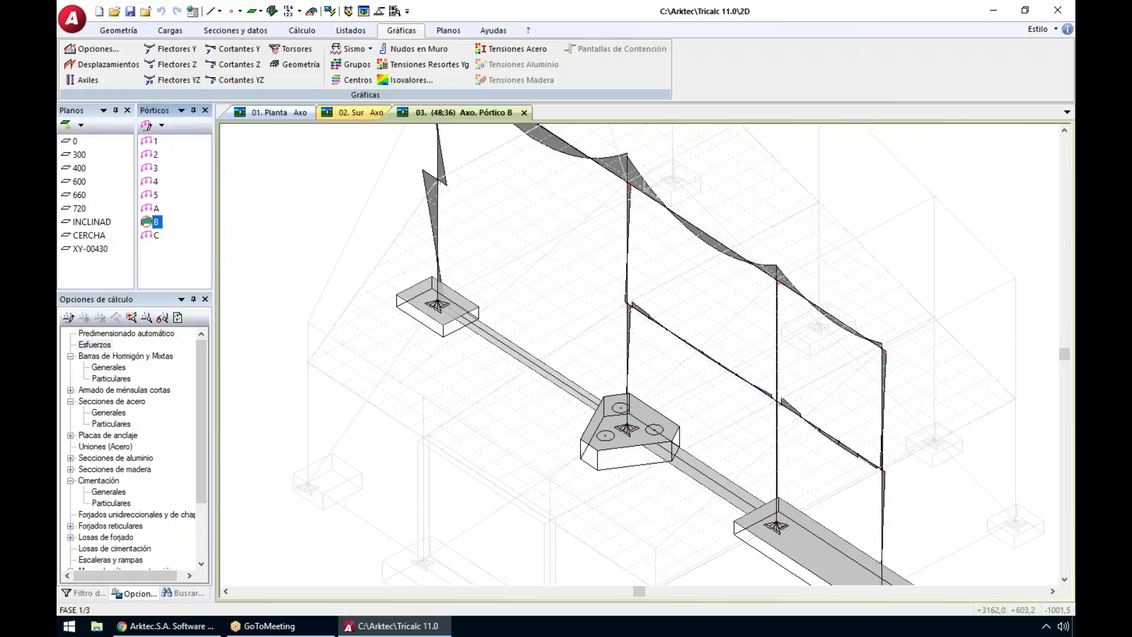
click(100, 64)
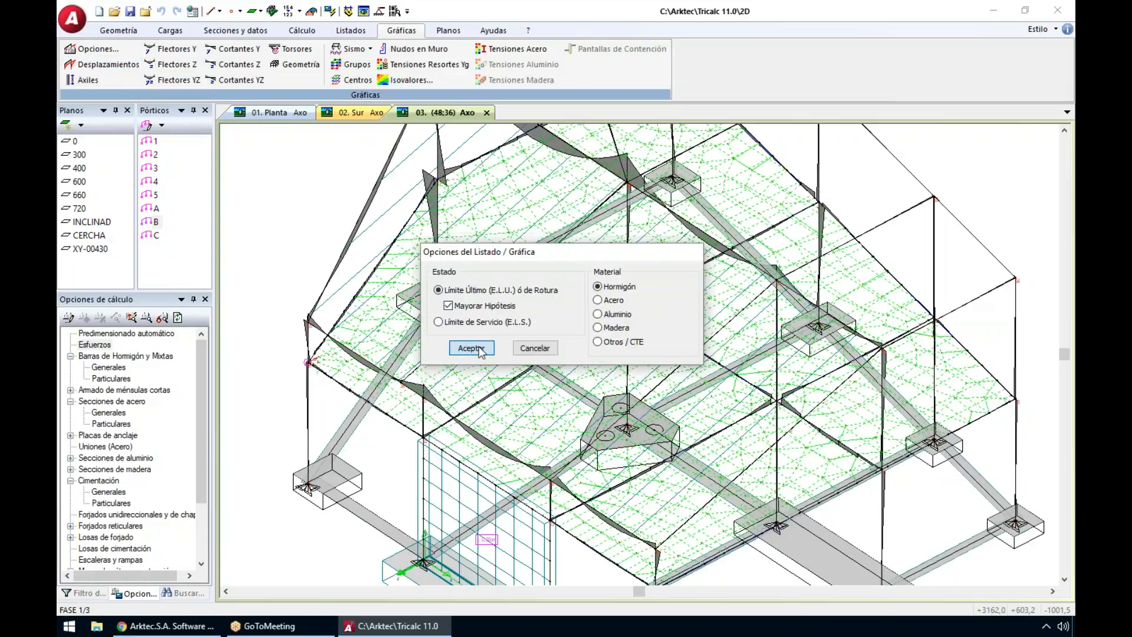
click(471, 348)
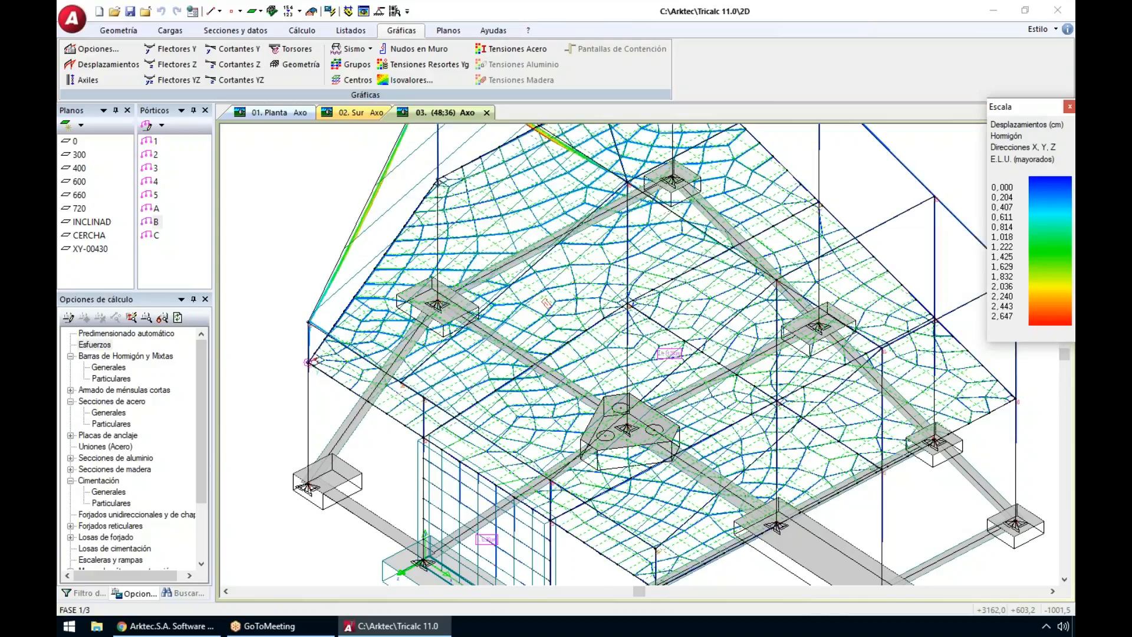
scroll(505, 285, down, 3)
click(496, 302)
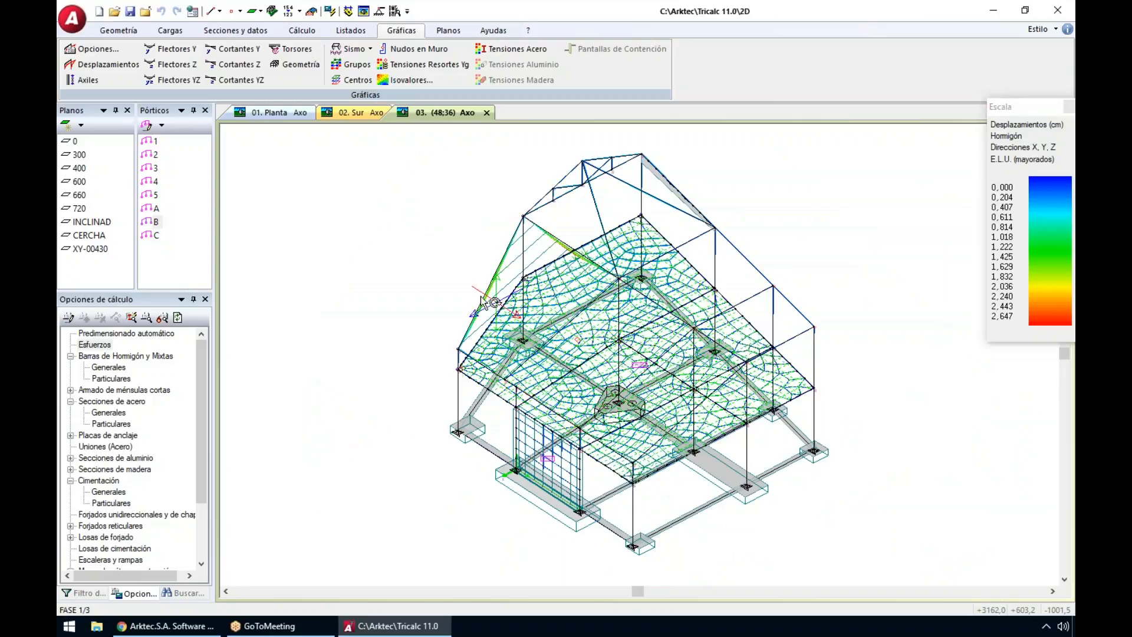
middle_drag(496, 301, 506, 259)
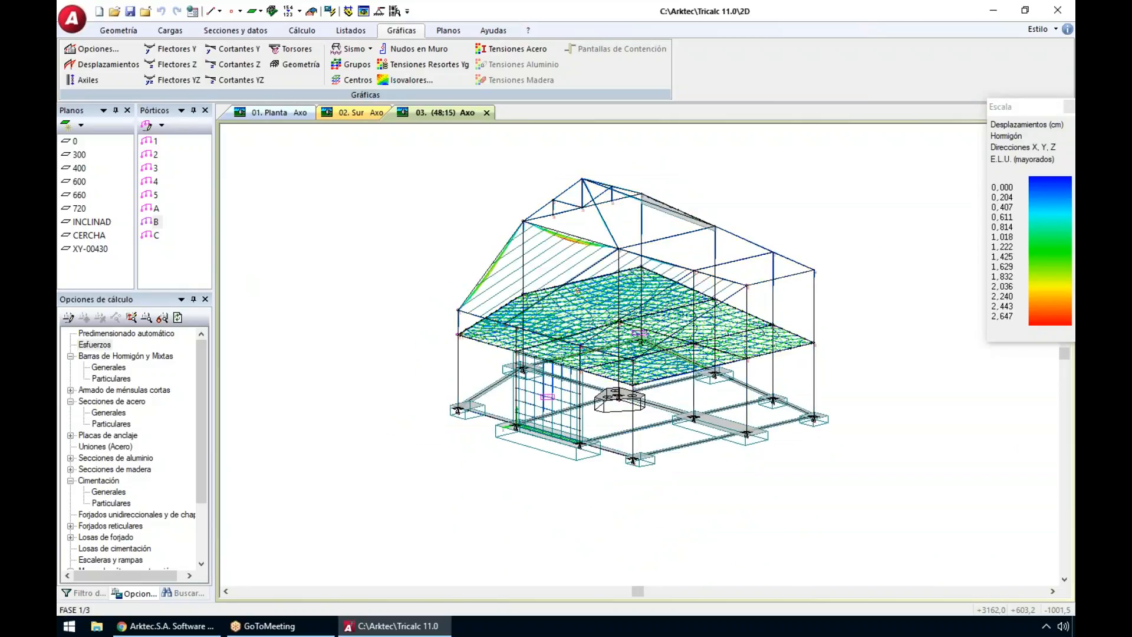
scroll(569, 236, up, 3)
scroll(565, 234, up, 1)
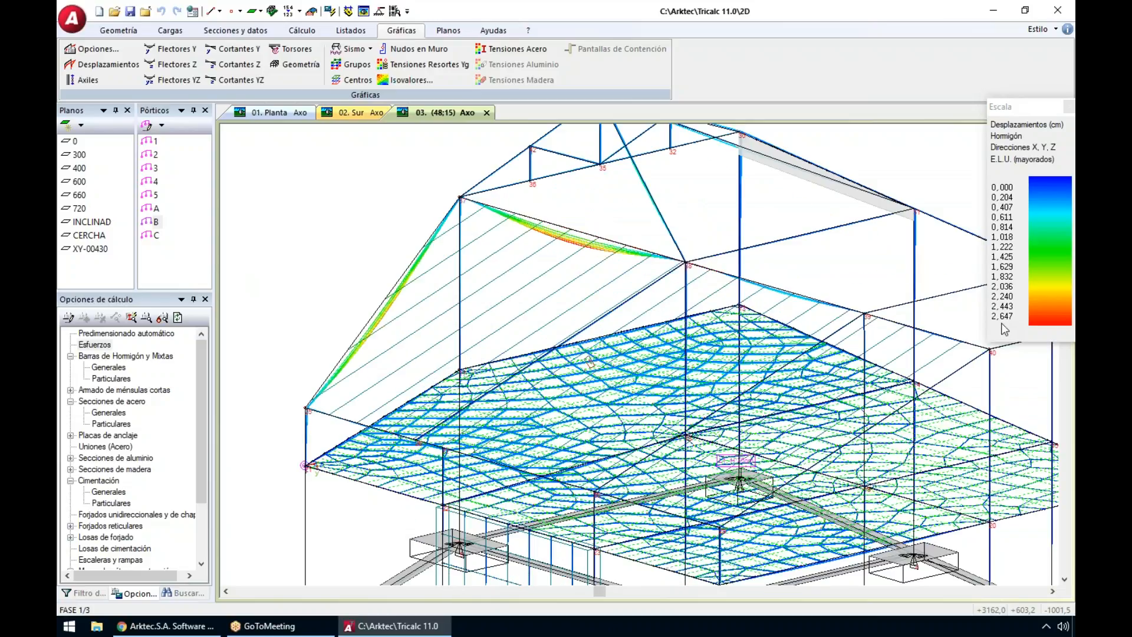
middle_click(701, 282)
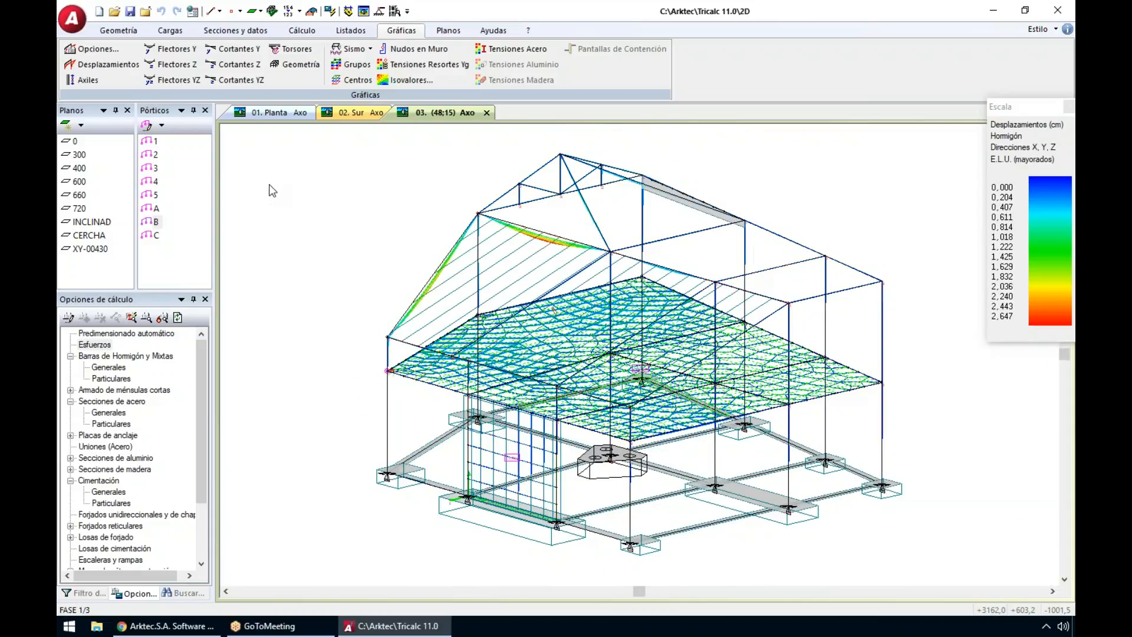
Step: Show only Plano 300 and draw its Desplazamientos y Giros isoareas for DY General, using the maximum envelope in 70 intervals
click(79, 155)
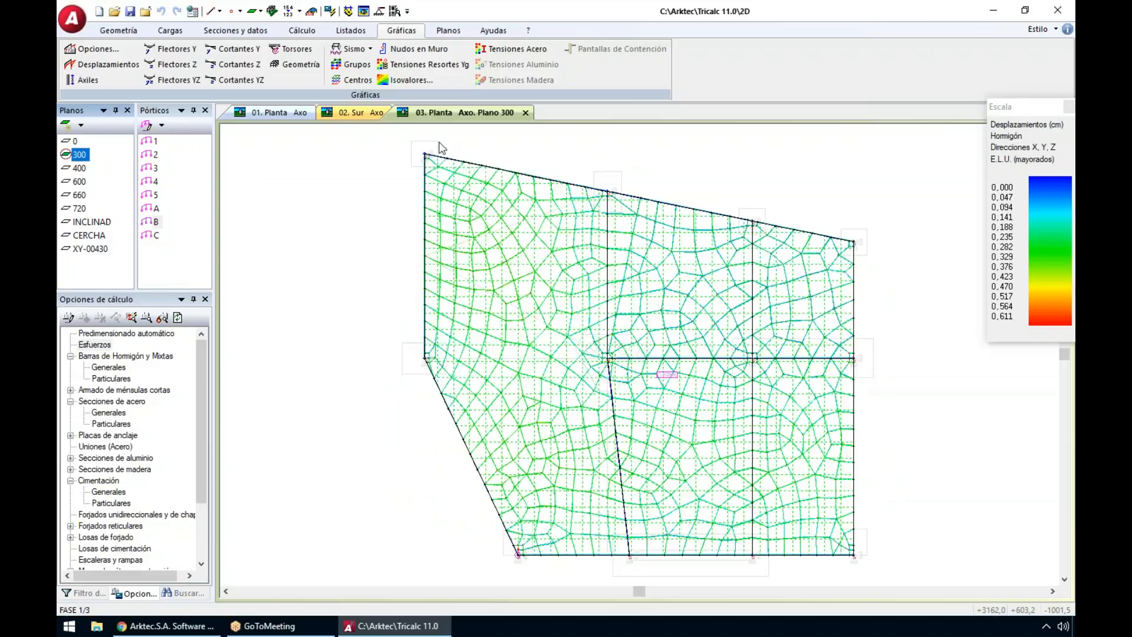
click(413, 80)
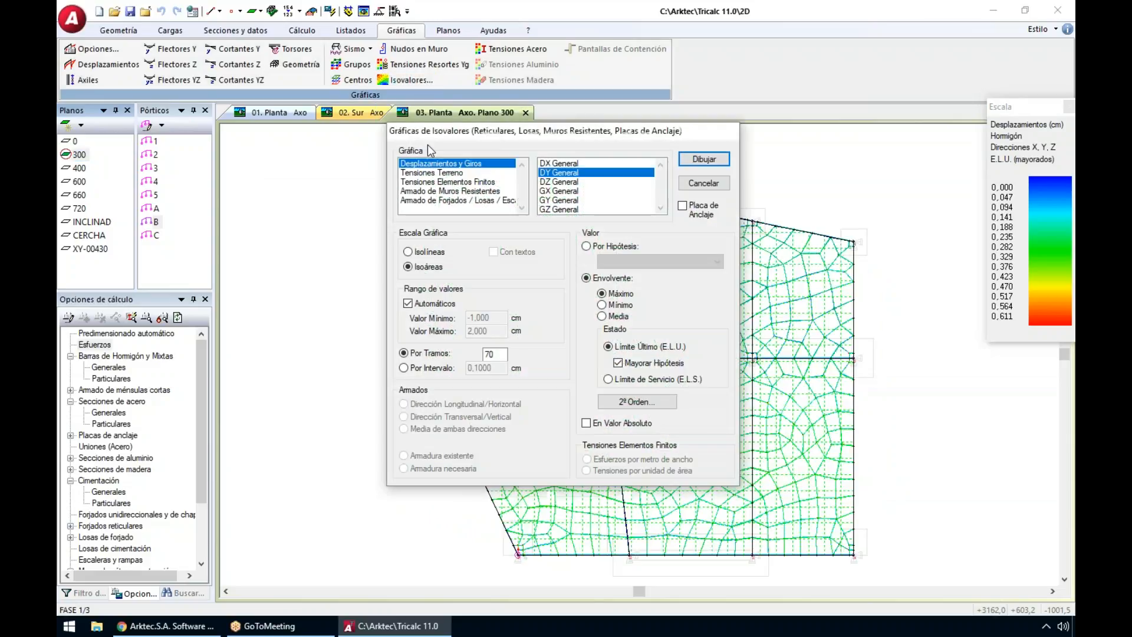
click(699, 158)
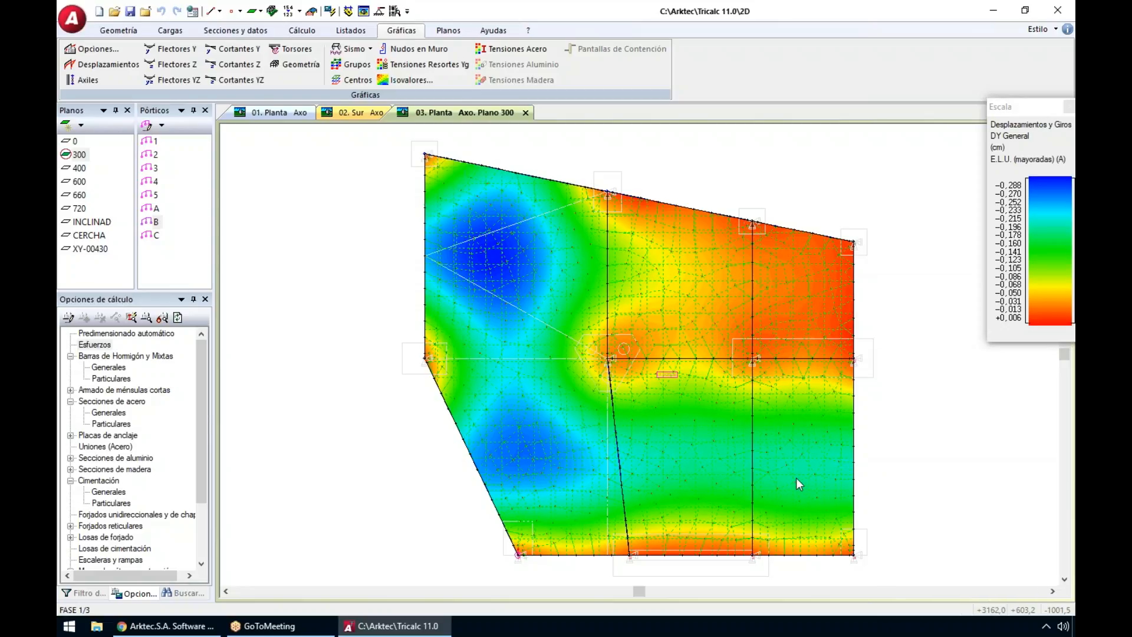
Step: Draw the Flector X isoareas under Tensiones Elementos Finitos for Plano 300 in a 3D view, and close the scale legend after examining them
mouse_move(757, 474)
mouse_down()
mouse_move(742, 434)
mouse_move(746, 470)
mouse_up()
right_click(746, 470)
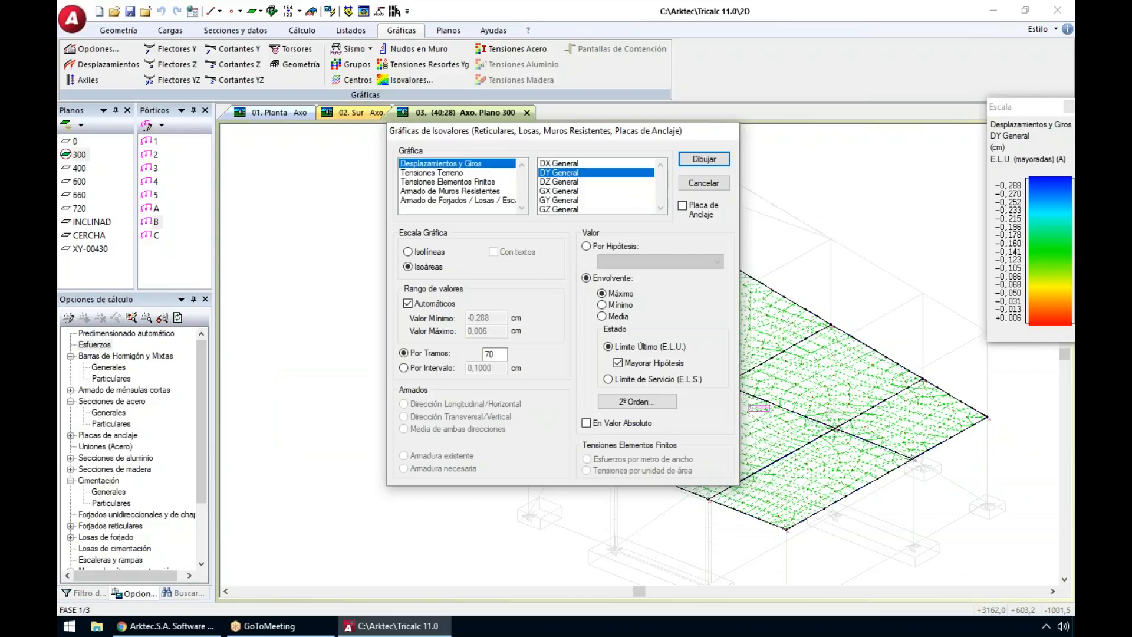
click(437, 191)
click(436, 201)
click(445, 182)
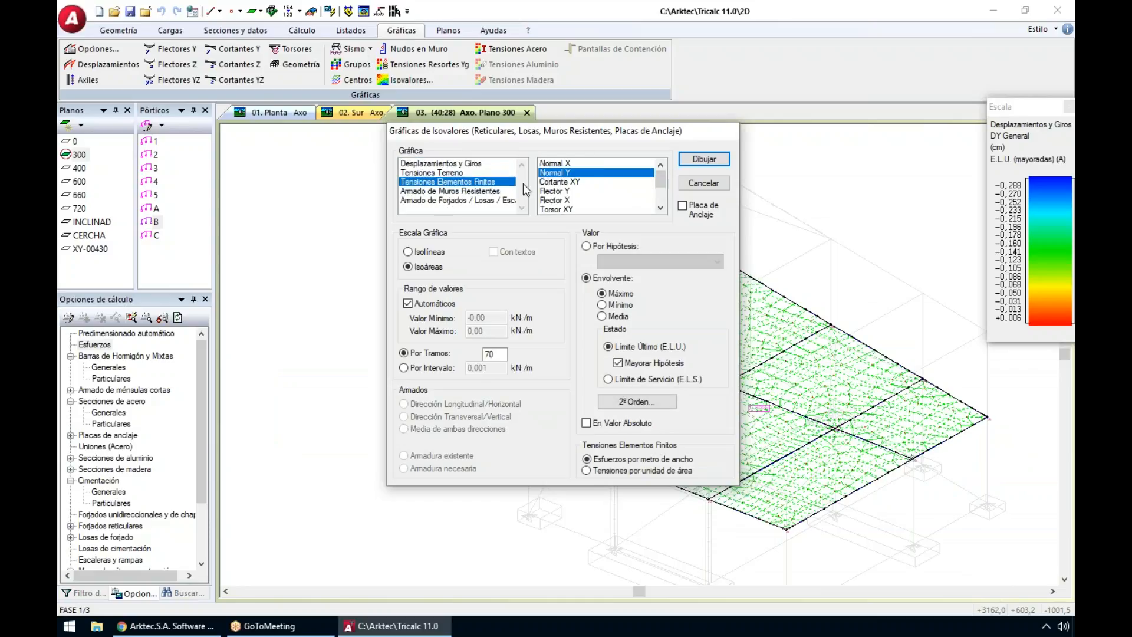
click(563, 200)
click(698, 160)
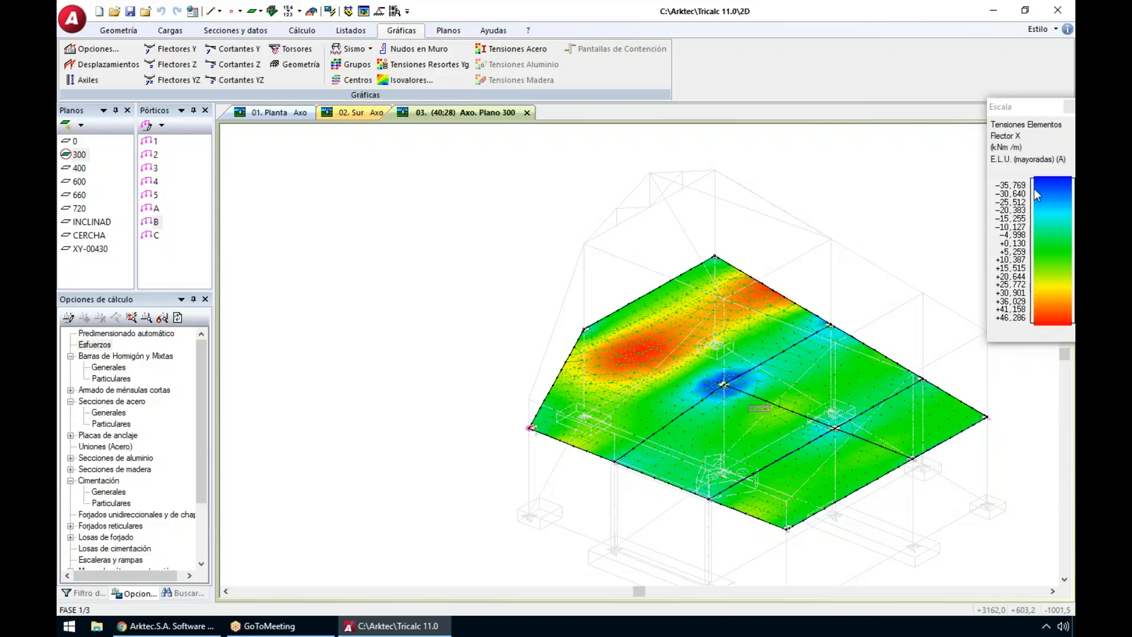
click(1068, 109)
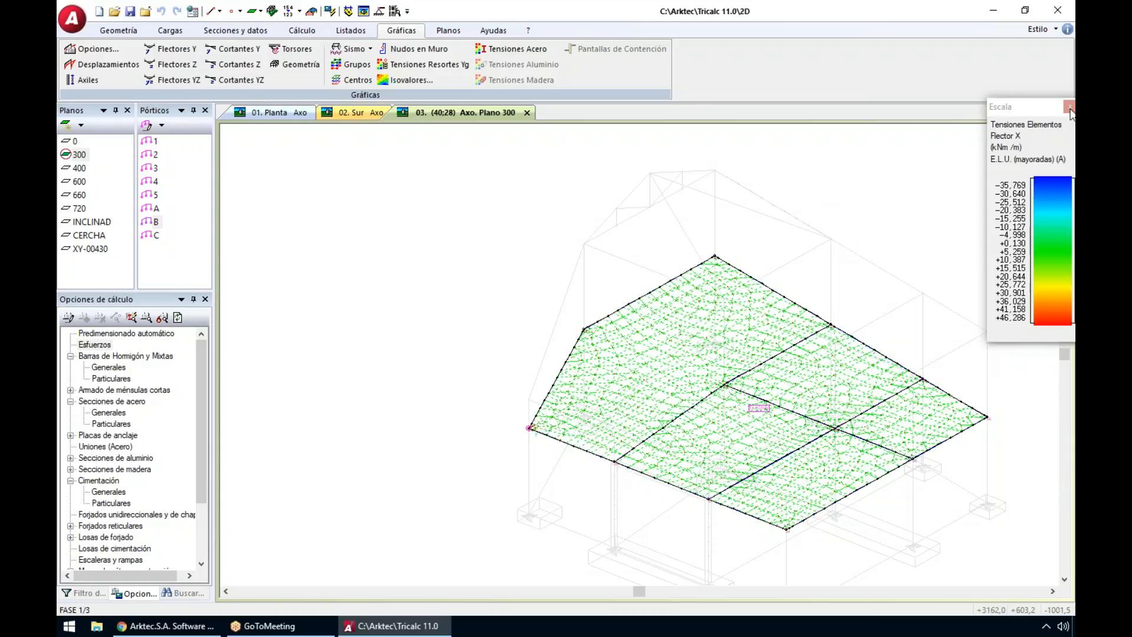
click(1069, 106)
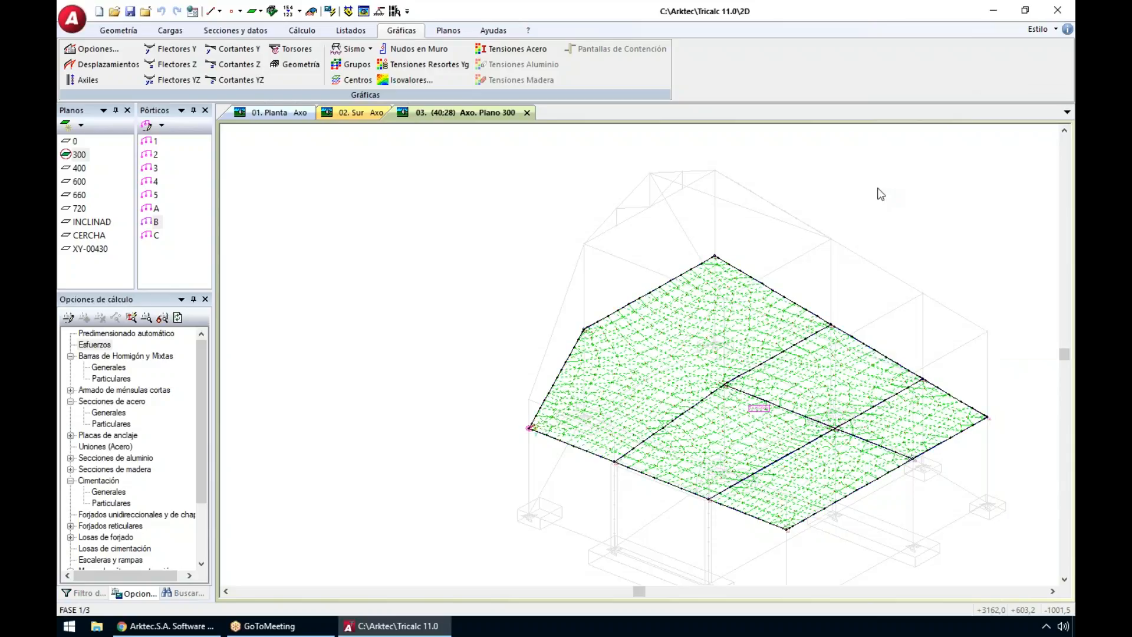
middle_click(880, 193)
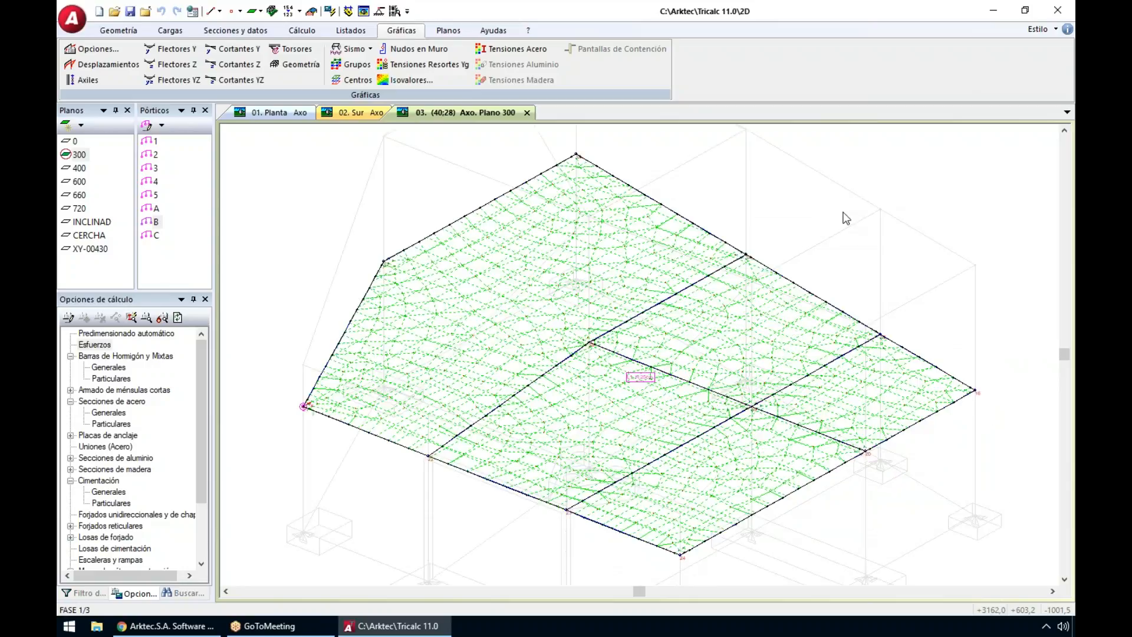
click(345, 31)
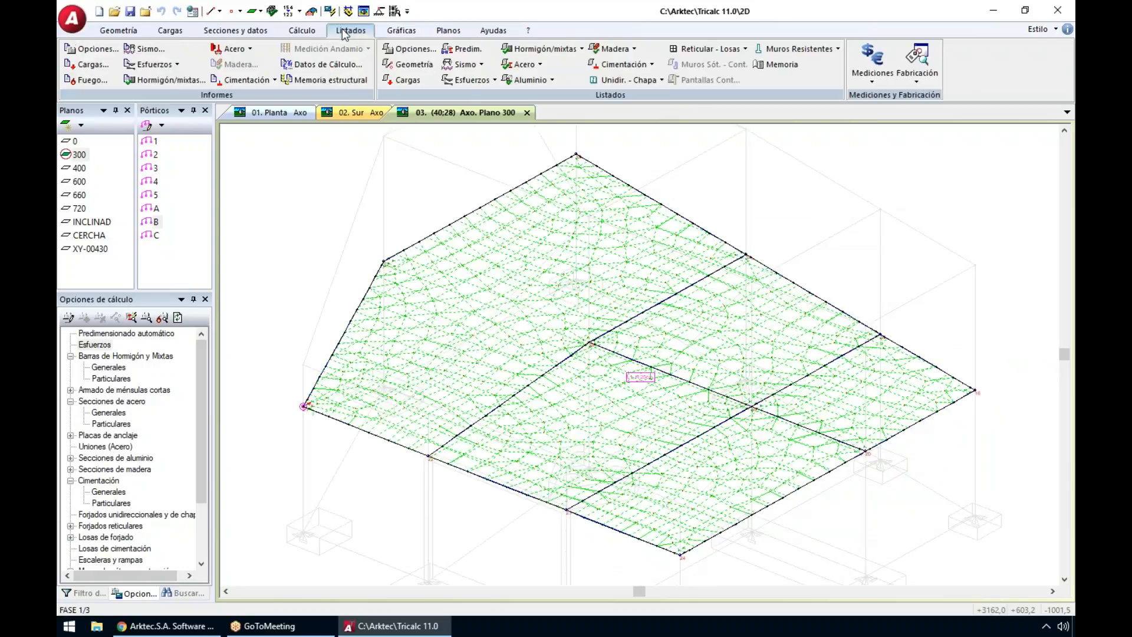
click(463, 83)
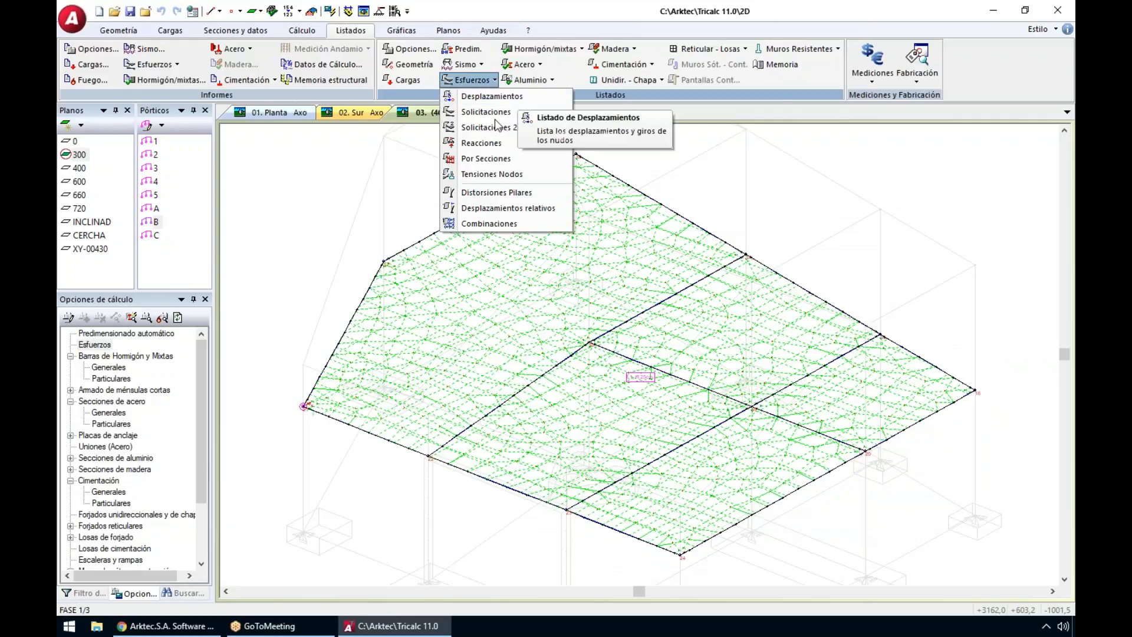
click(778, 175)
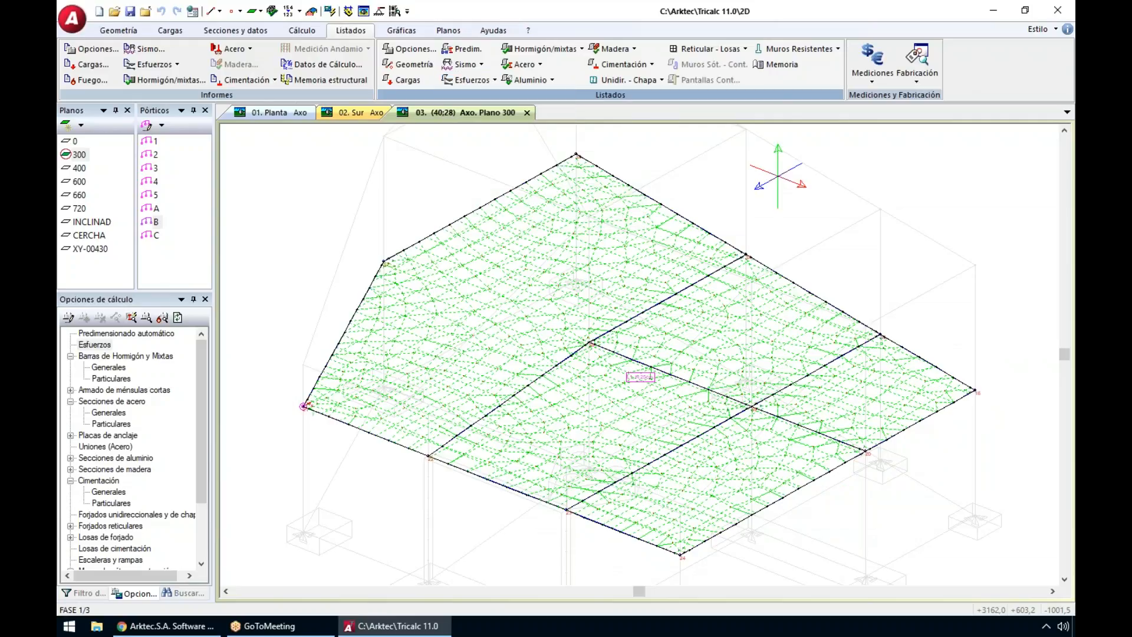
Step: Show the whole structure and display the Tensiones Acero utilisation graph on the steel members in a rotated 3D view
click(403, 31)
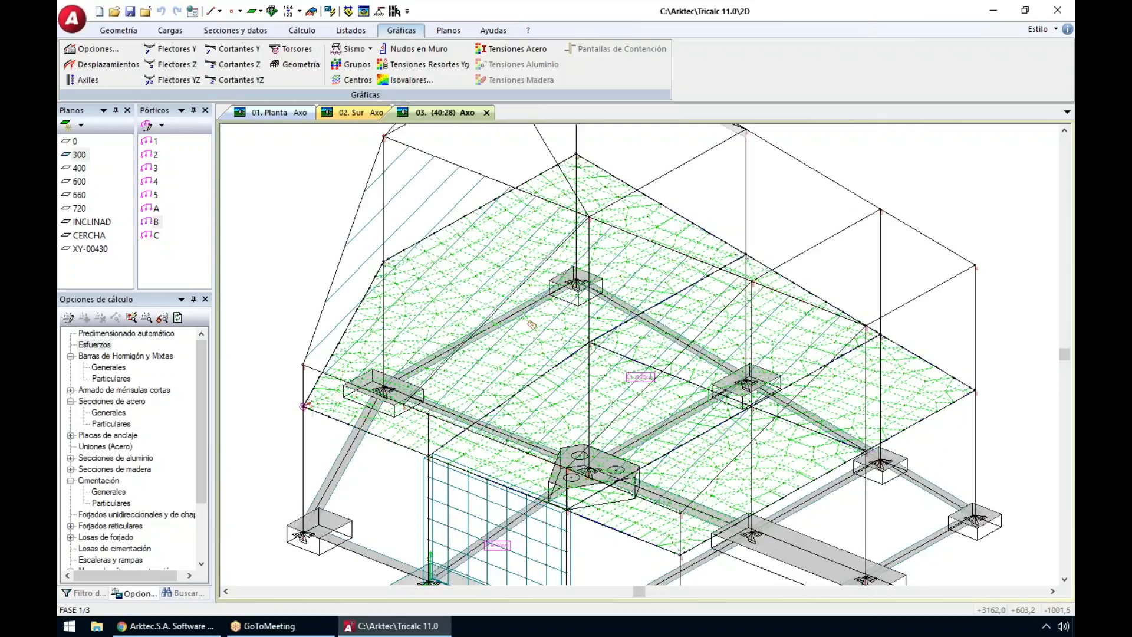
click(515, 48)
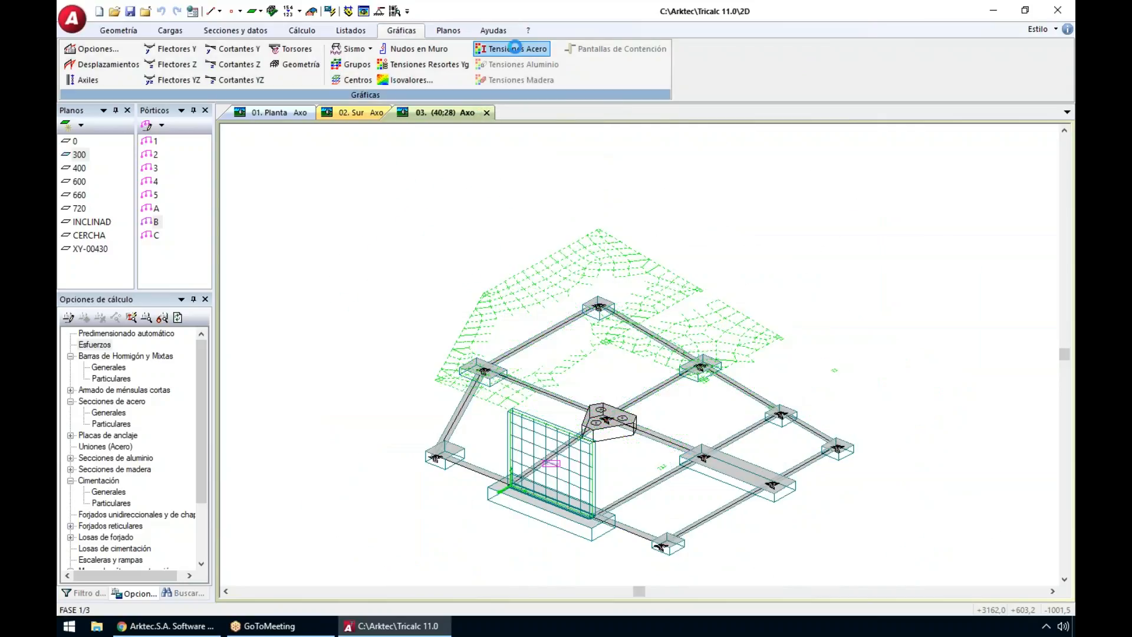
middle_drag(586, 370, 636, 258)
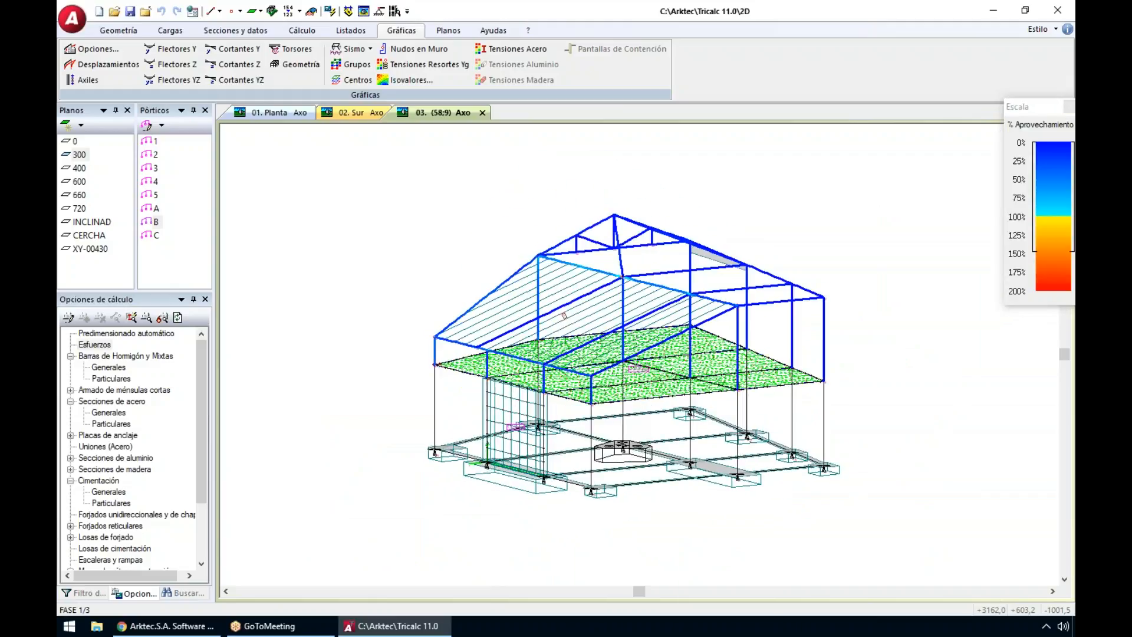
scroll(578, 223, up, 1)
scroll(571, 301, up, 2)
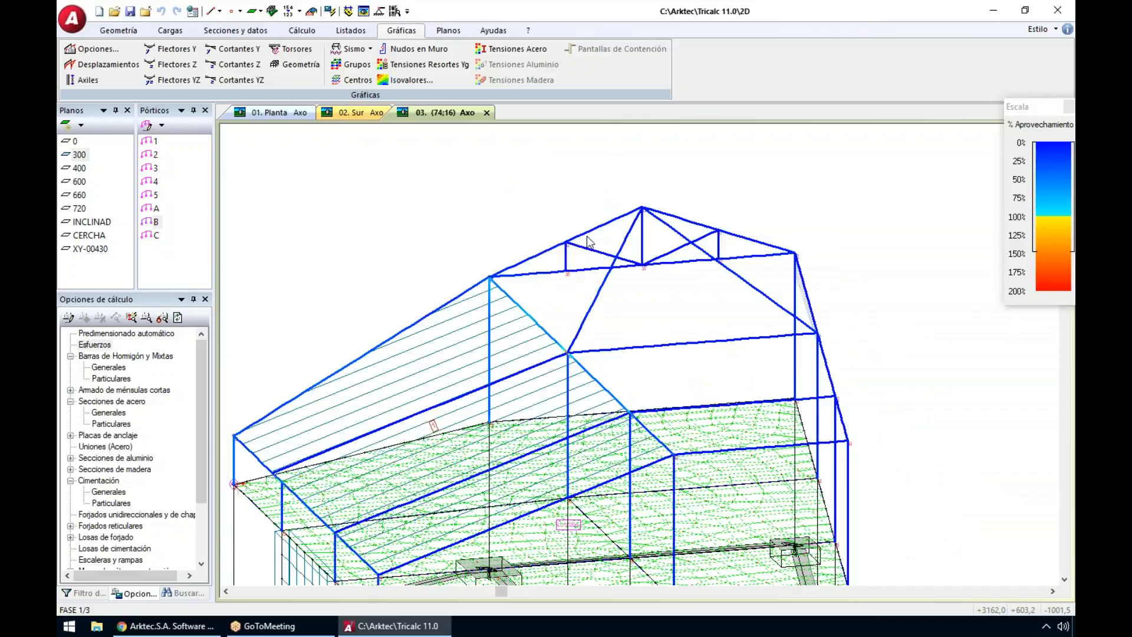
Step: Examine the steel utilisation colours at close range around nodes 38 and 37 of the roof beam
mouse_move(570, 241)
scroll(546, 351, up, 3)
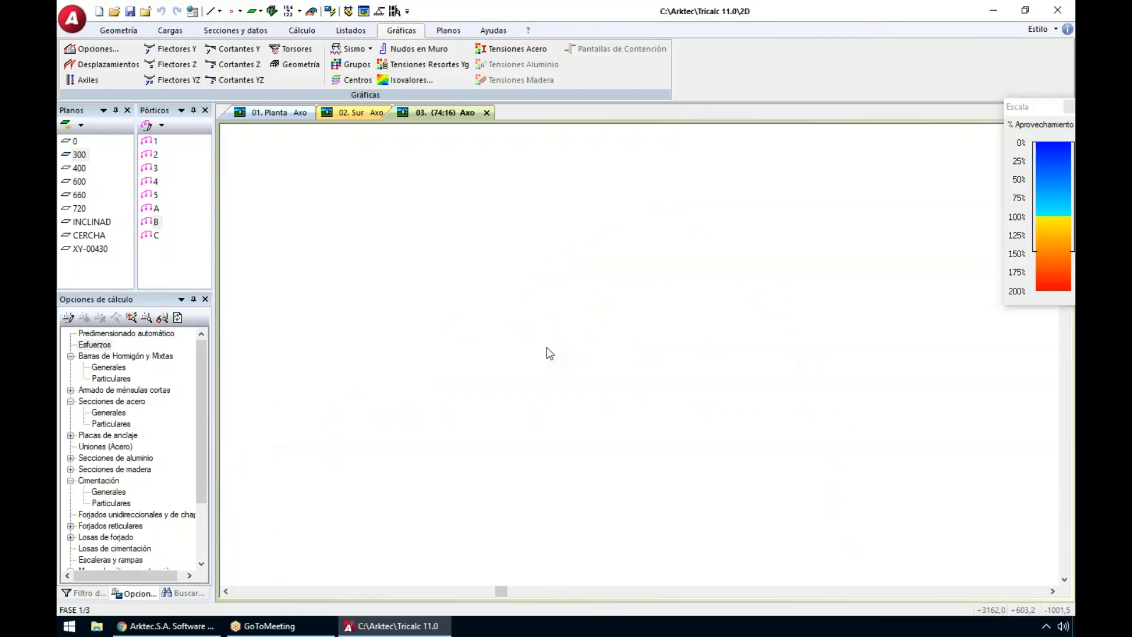
scroll(597, 368, up, 3)
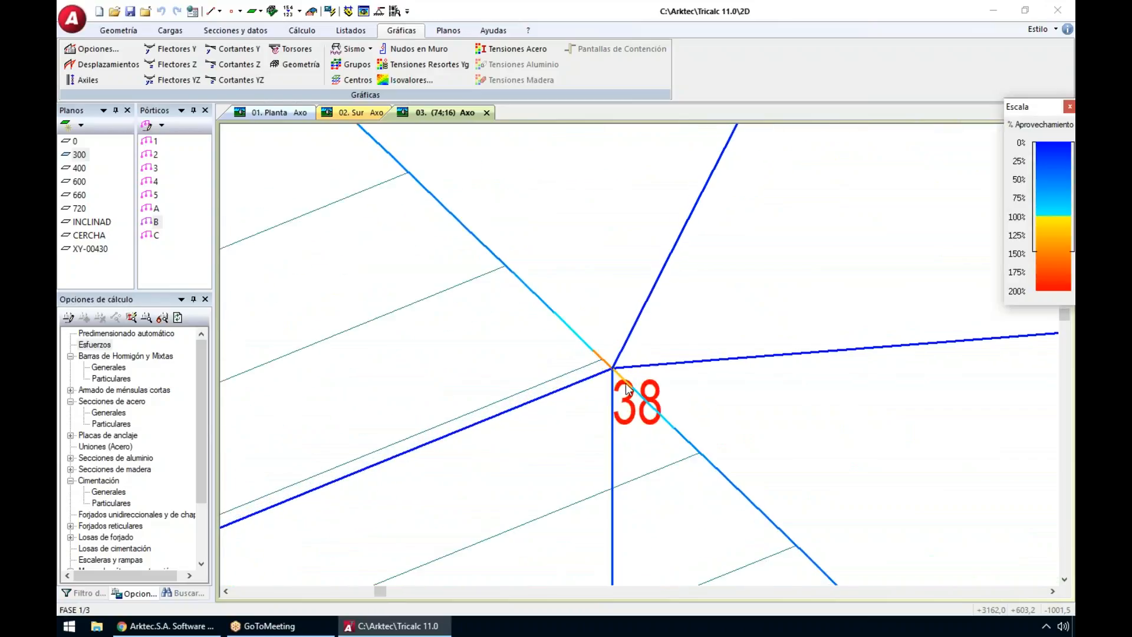
scroll(633, 381, down, 3)
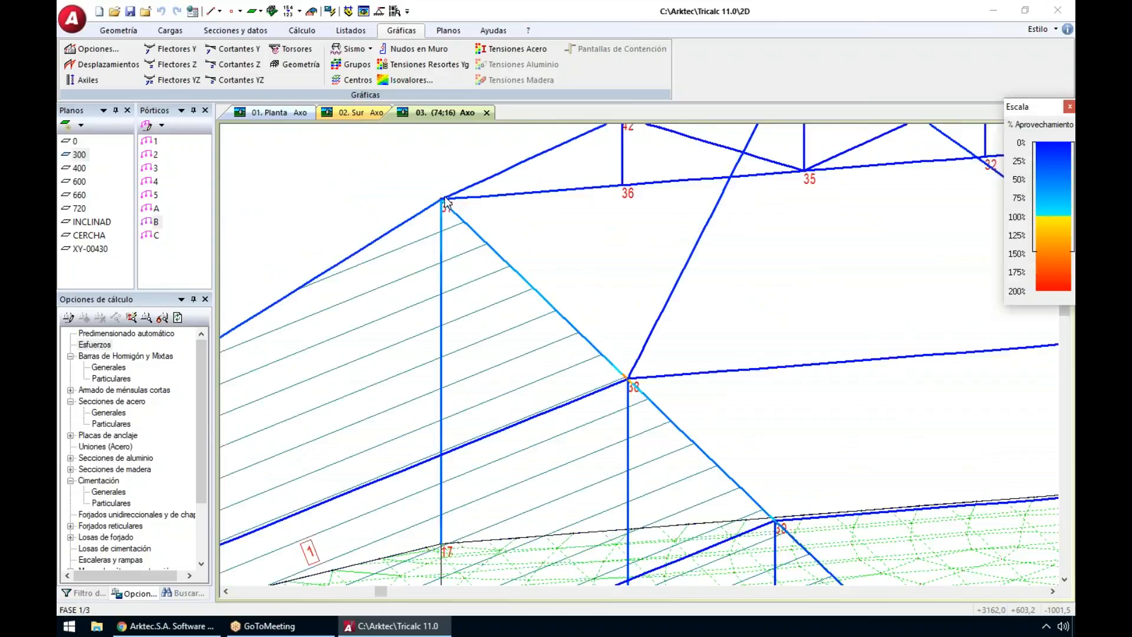
scroll(442, 213, up, 2)
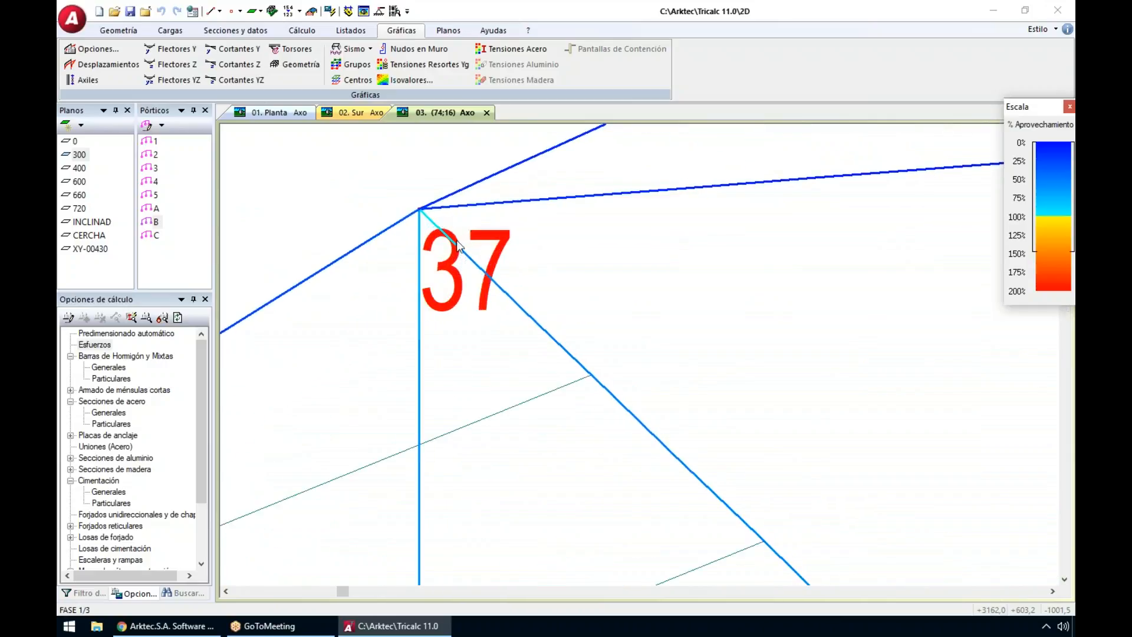
scroll(568, 286, down, 1)
scroll(678, 364, down, 1)
scroll(677, 358, down, 3)
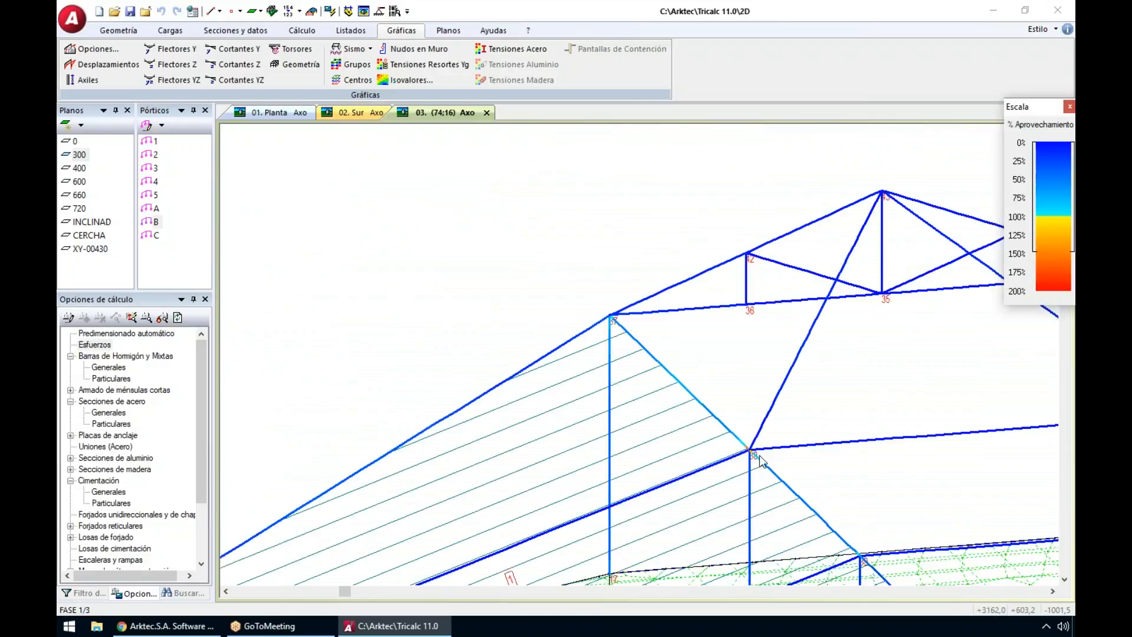
scroll(757, 459, up, 3)
scroll(725, 410, up, 2)
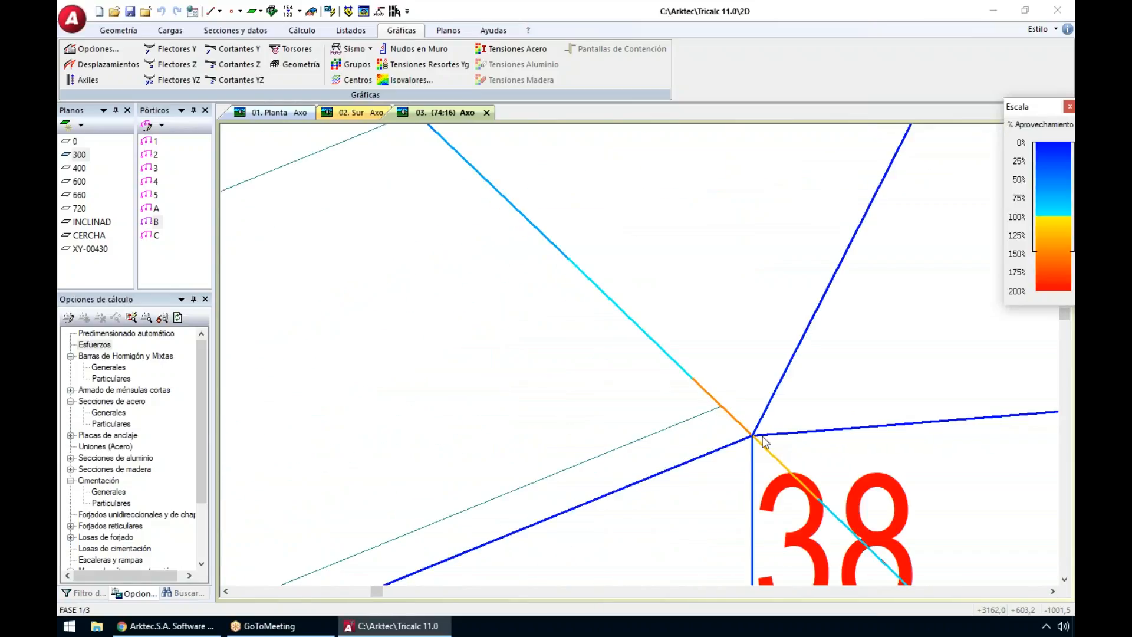
mouse_move(763, 440)
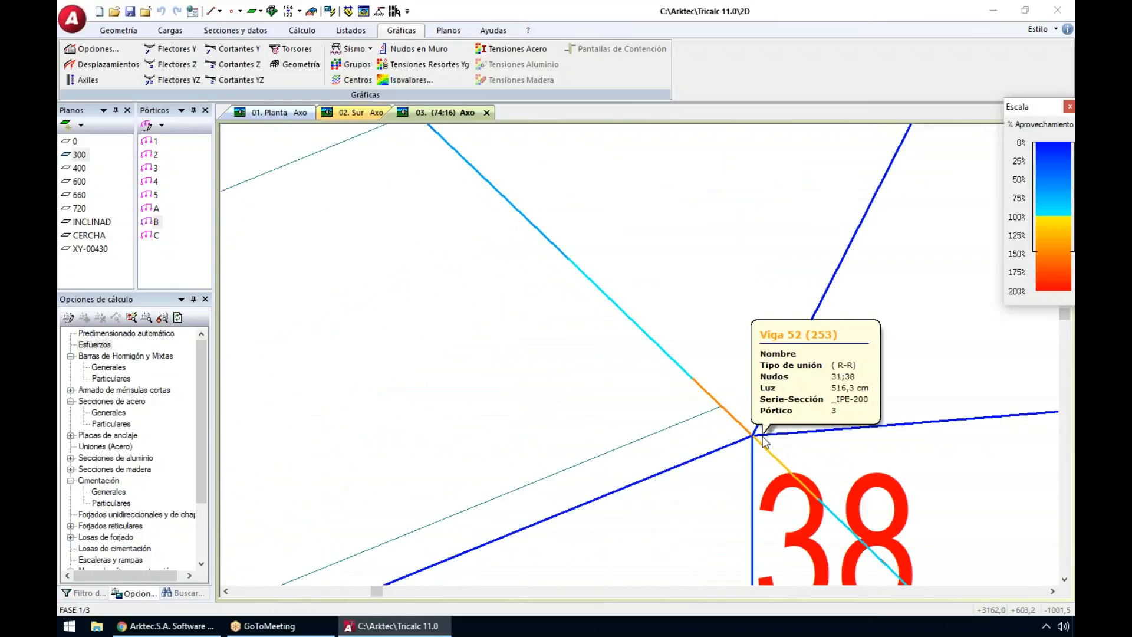
scroll(764, 440, down, 3)
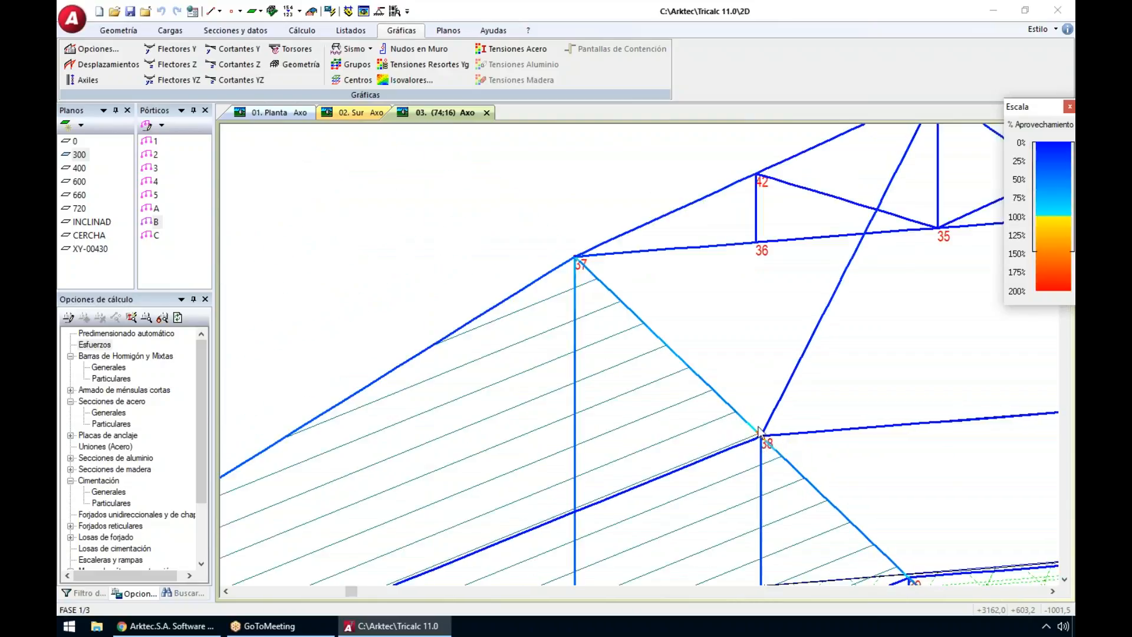
Step: Inspect the steel utilisation across the whole structure from another 3D angle, and close the graph's scale legend
middle_click(710, 359)
middle_click(709, 359)
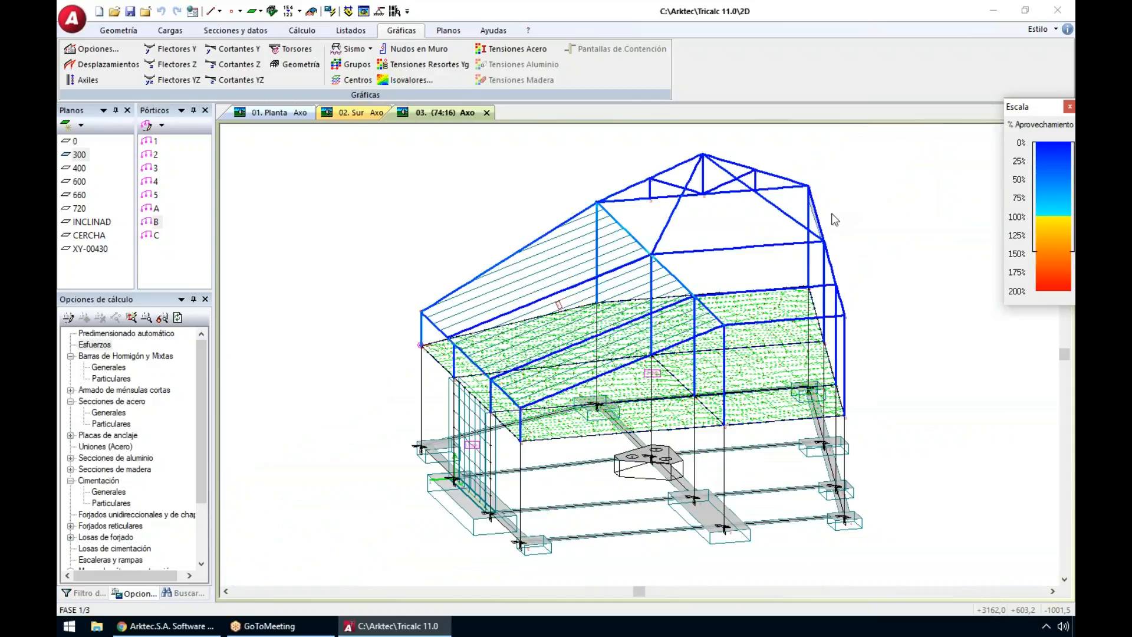
scroll(834, 219, up, 5)
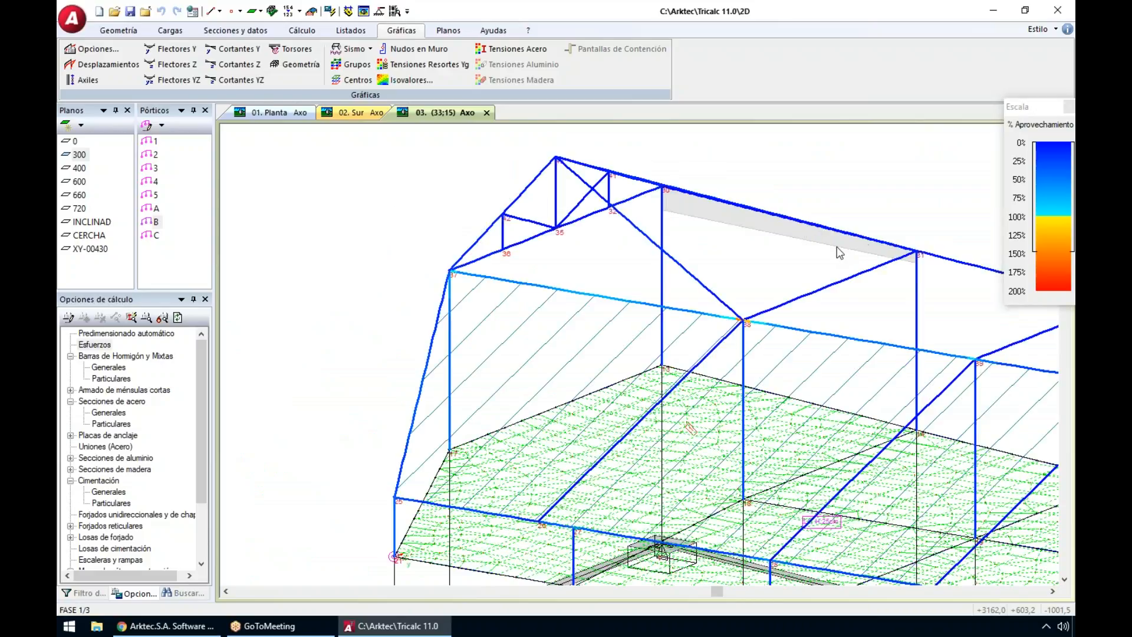
key(Escape)
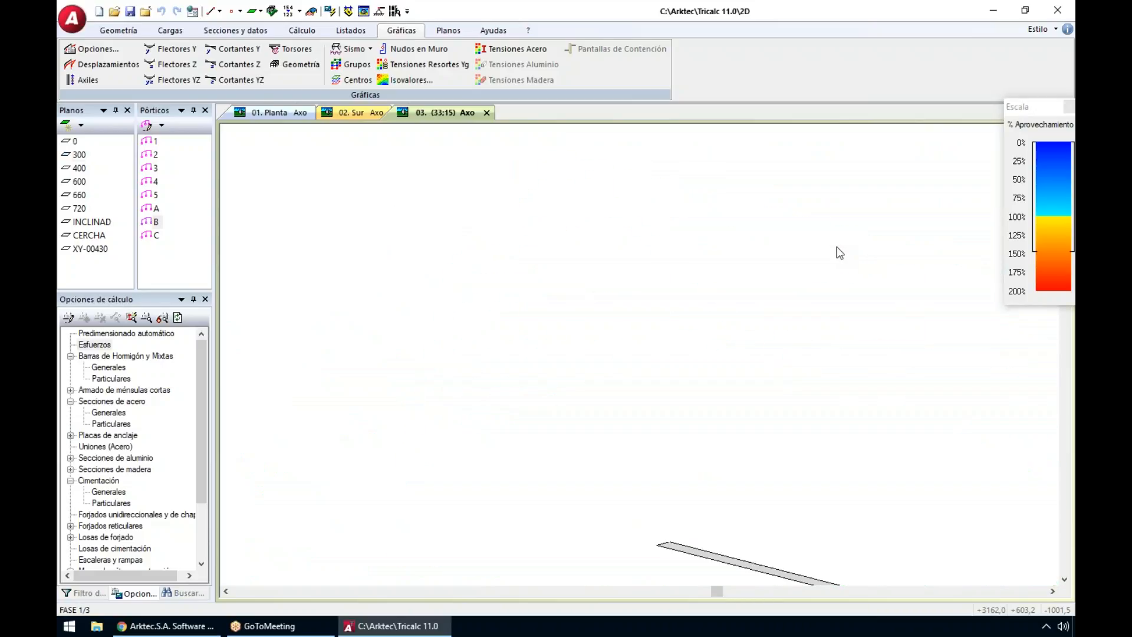
click(1069, 108)
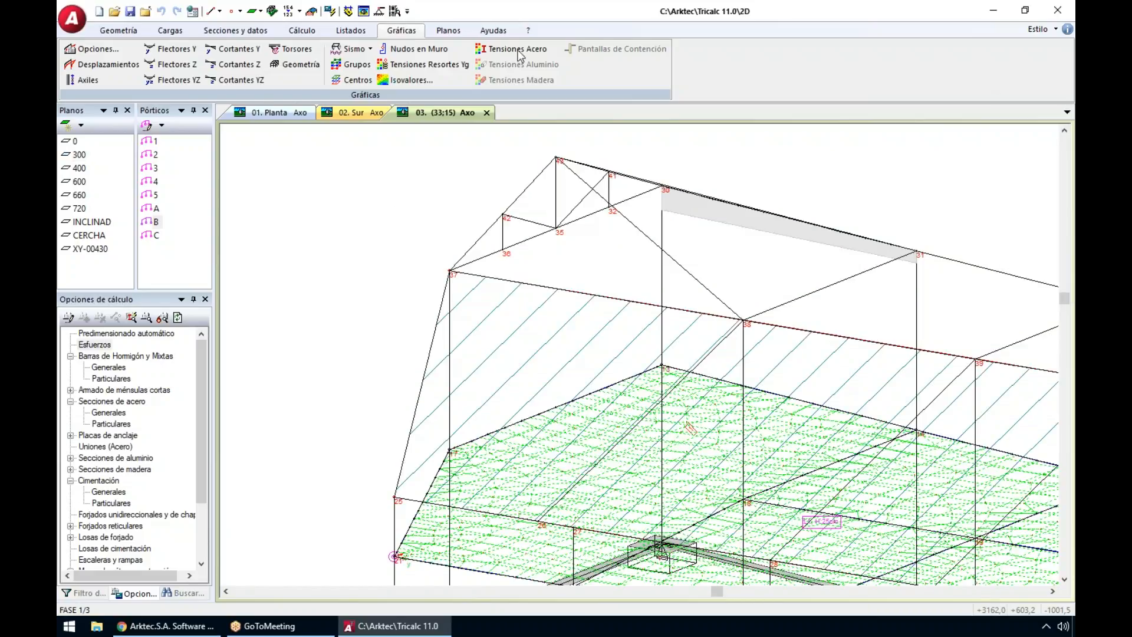
Step: Draw the 2D sketch of Plano 0 and examine the reinforcement labels of the combined footing between its two columns
click(449, 31)
click(549, 66)
click(554, 317)
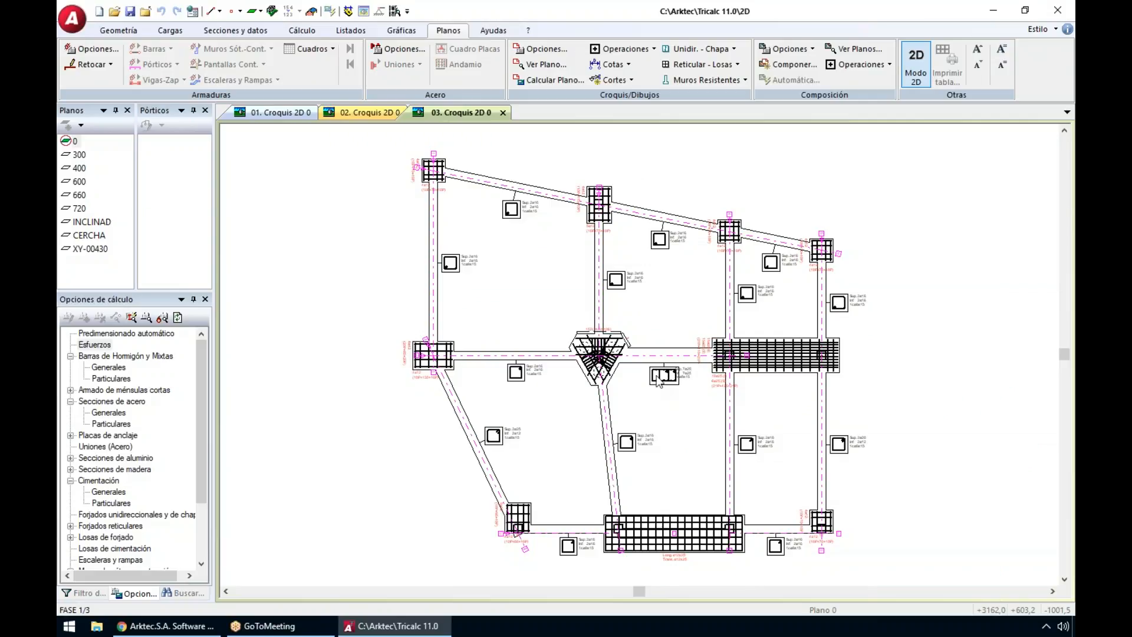
scroll(627, 446, up, 5)
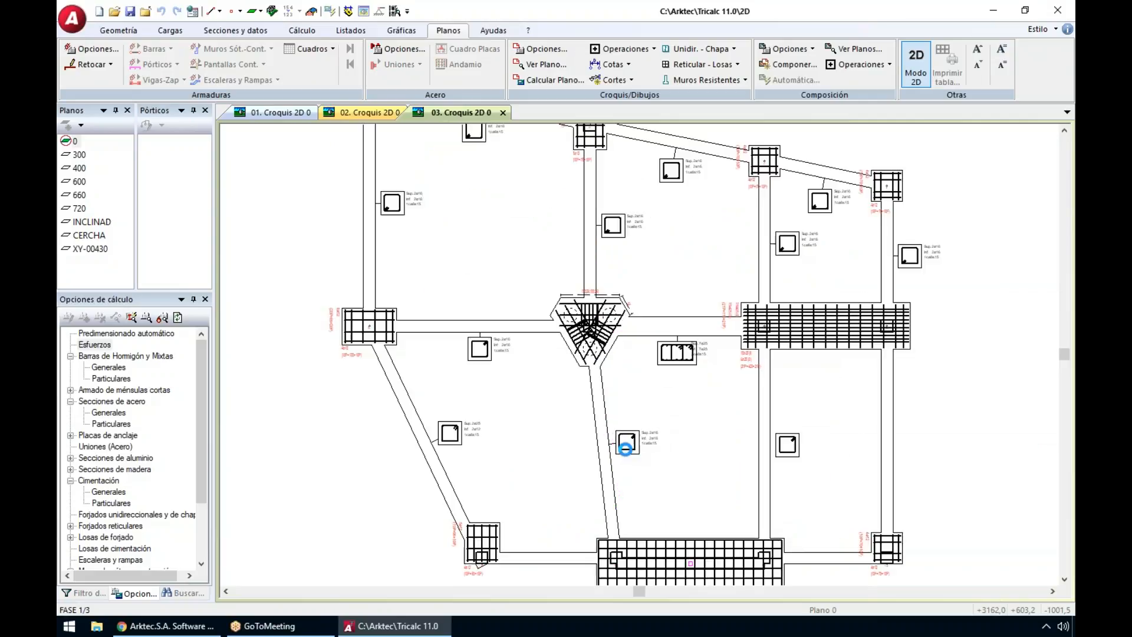
scroll(643, 470, down, 6)
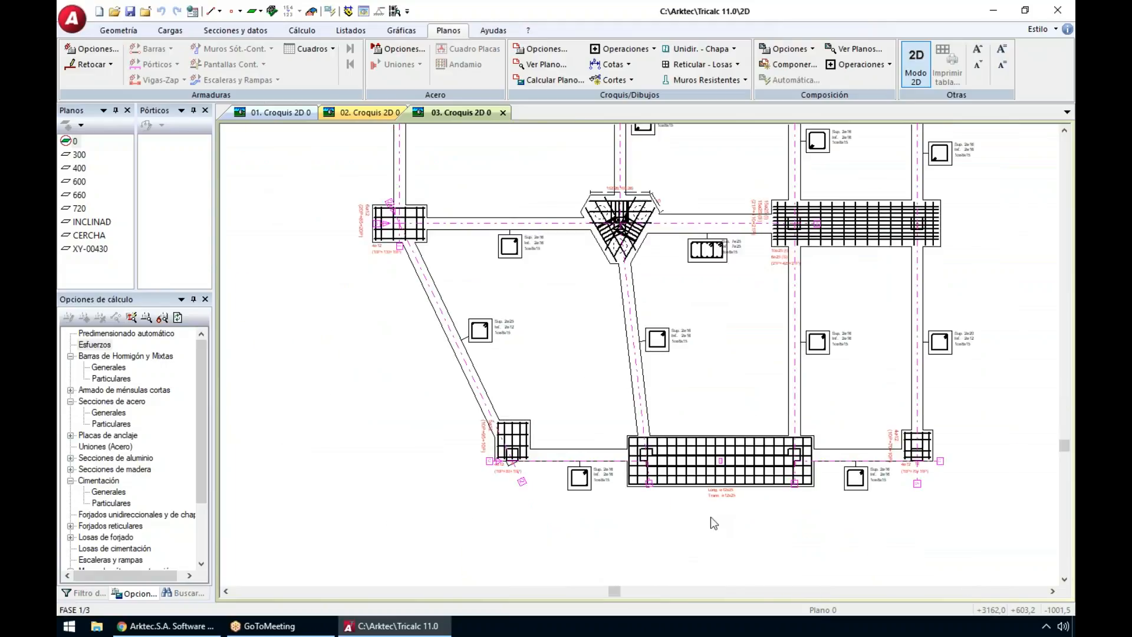
scroll(713, 519, up, 5)
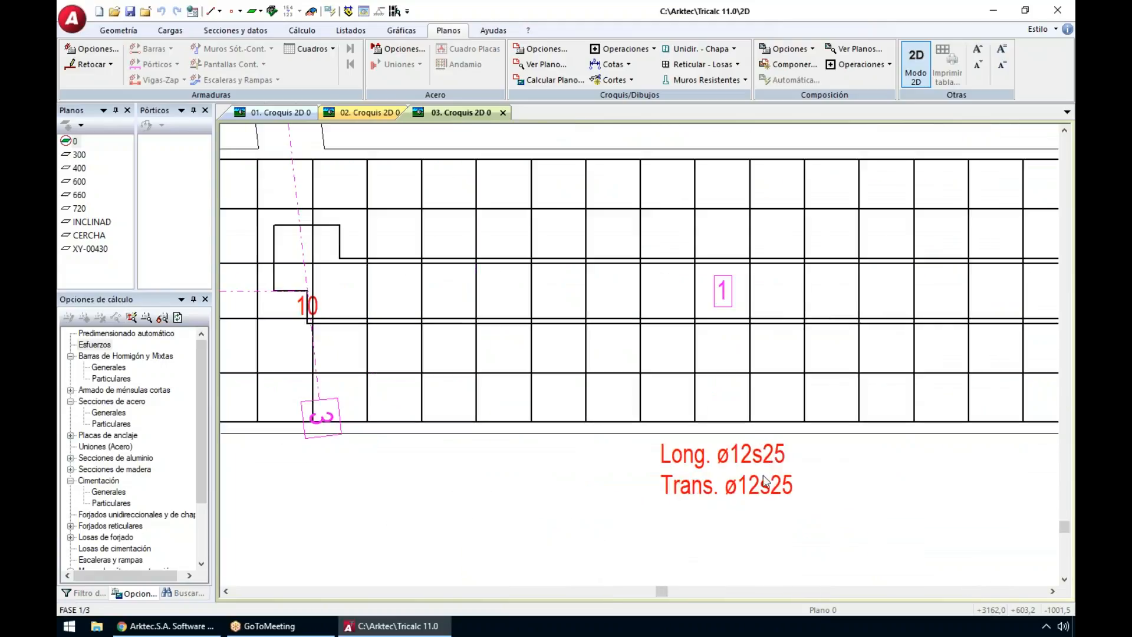
scroll(759, 439, down, 5)
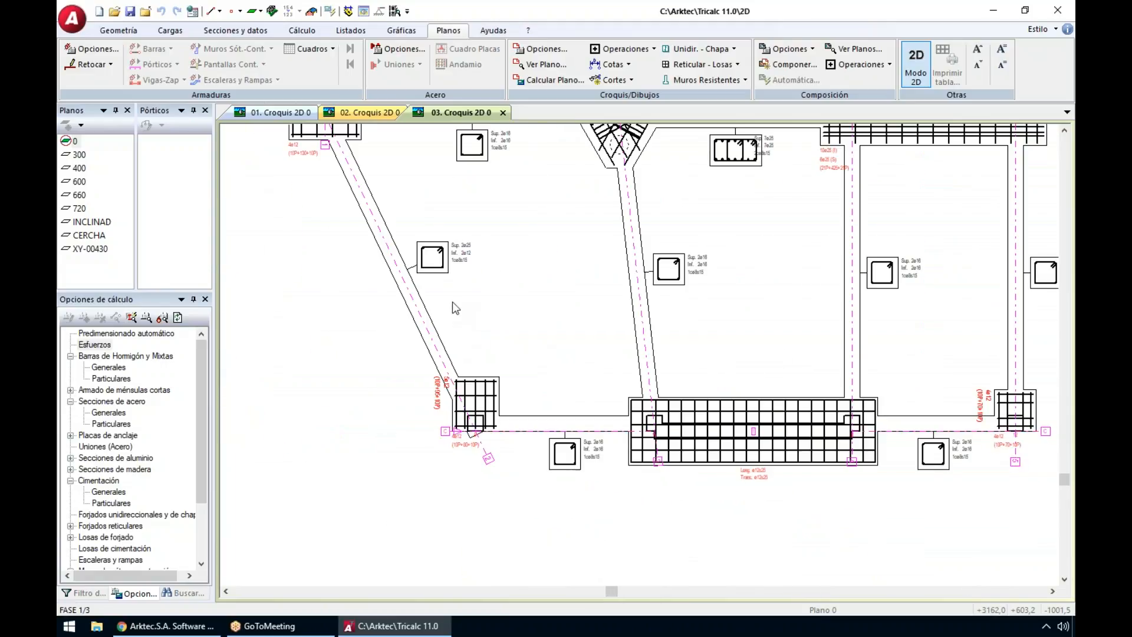
Step: Examine the footings, pile cap and tie beams across the Plano 0 foundation sketch
scroll(453, 307, down, 2)
scroll(599, 227, up, 2)
middle_drag(598, 227, 579, 368)
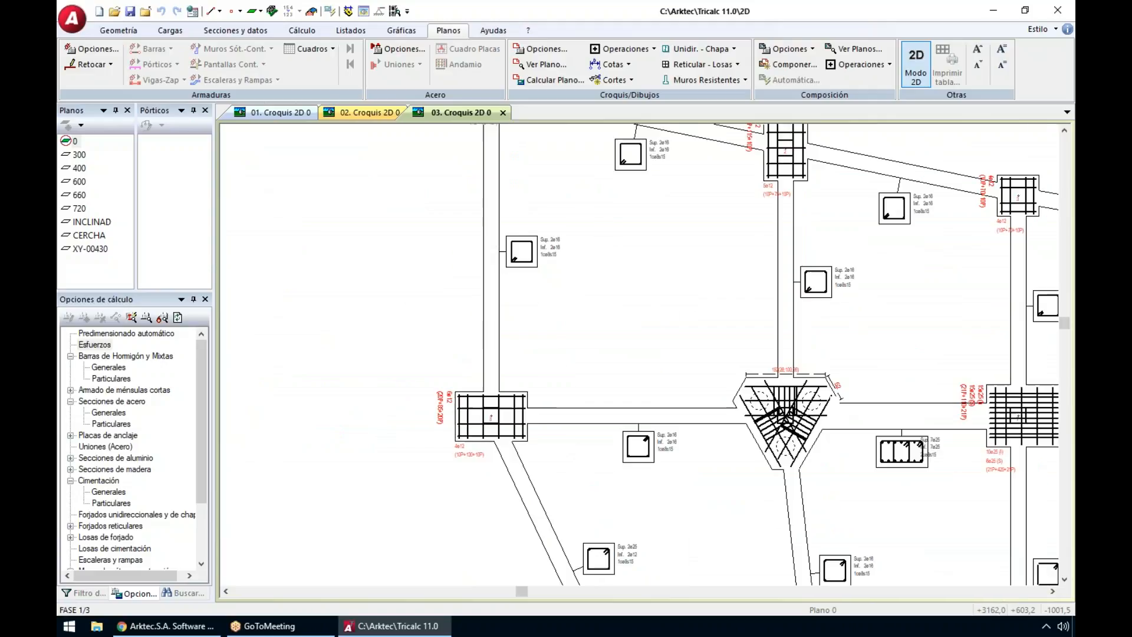
scroll(615, 394, down, 1)
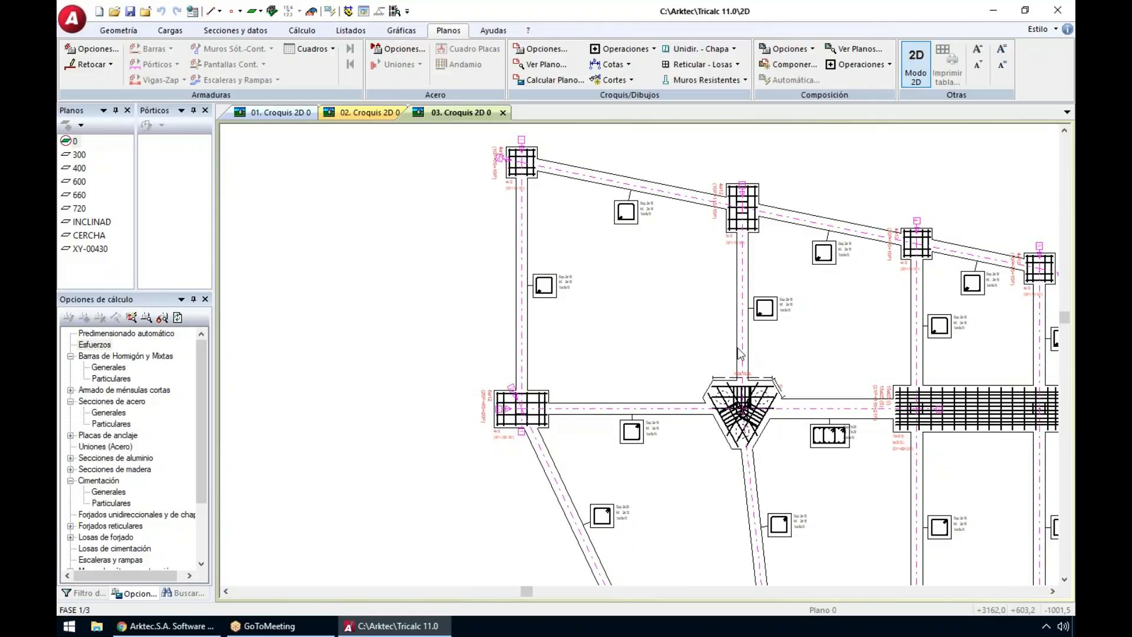
middle_drag(800, 290, 522, 253)
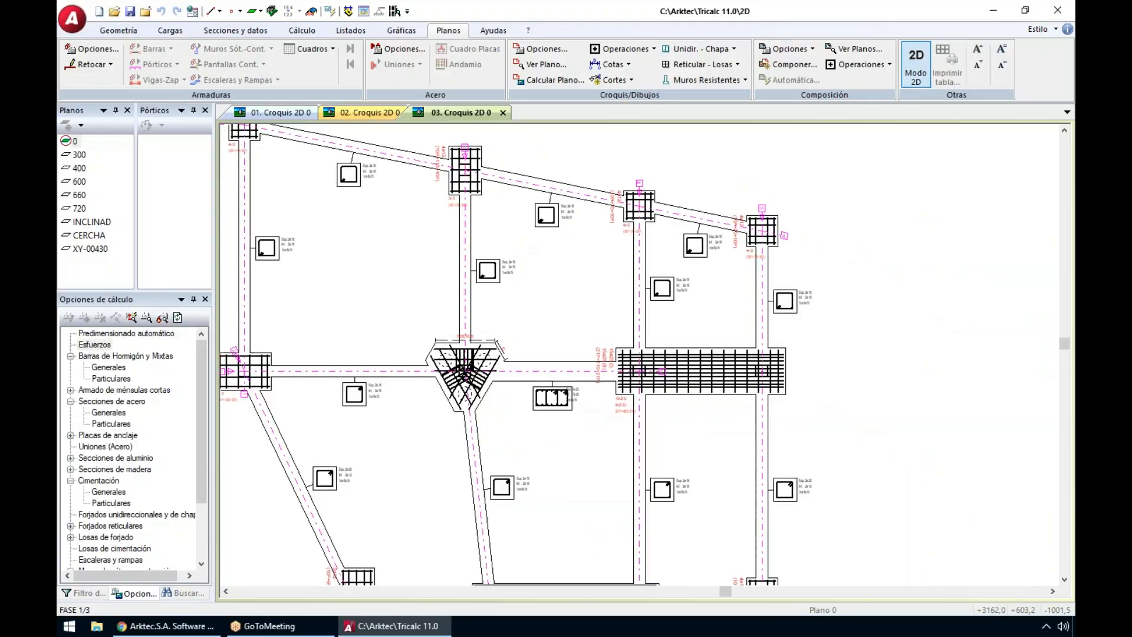
scroll(522, 249, down, 2)
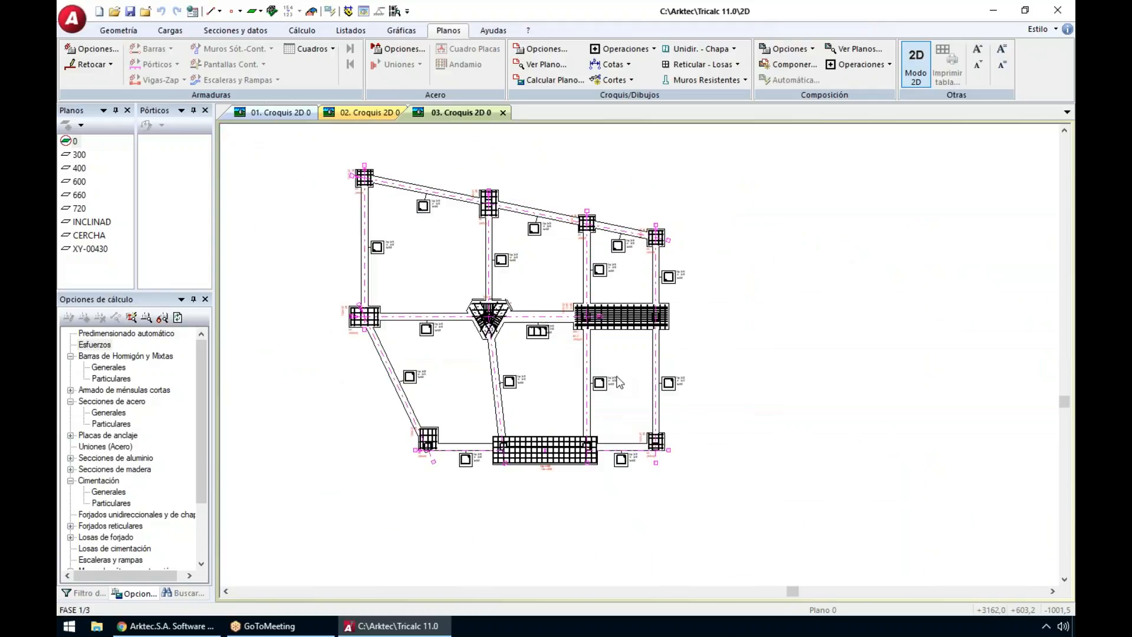
scroll(542, 459, up, 3)
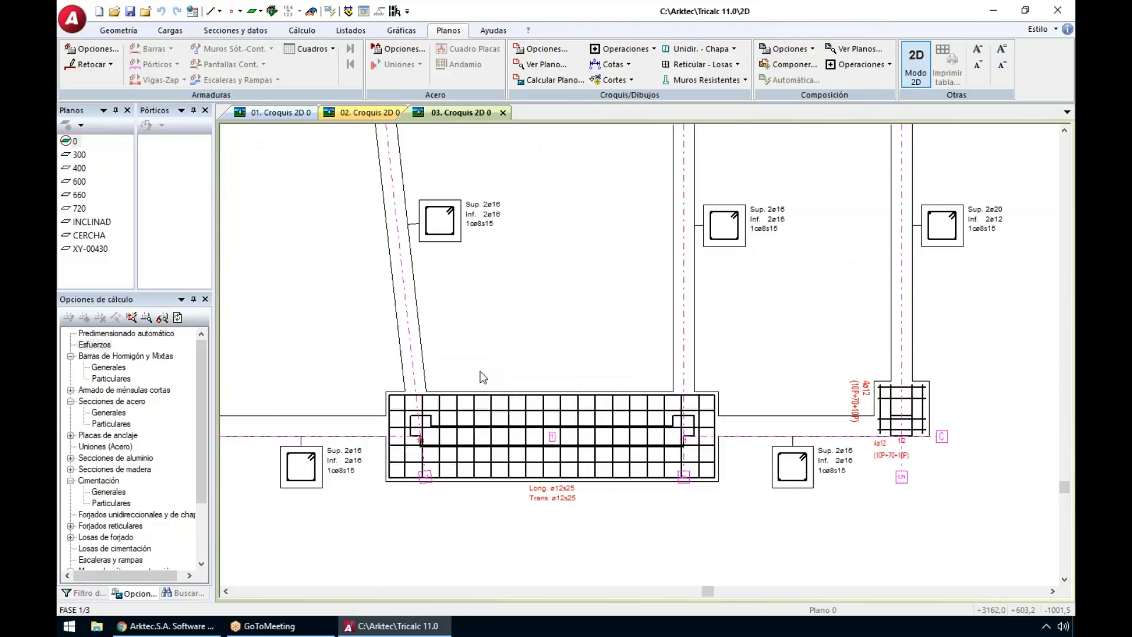
middle_click(736, 415)
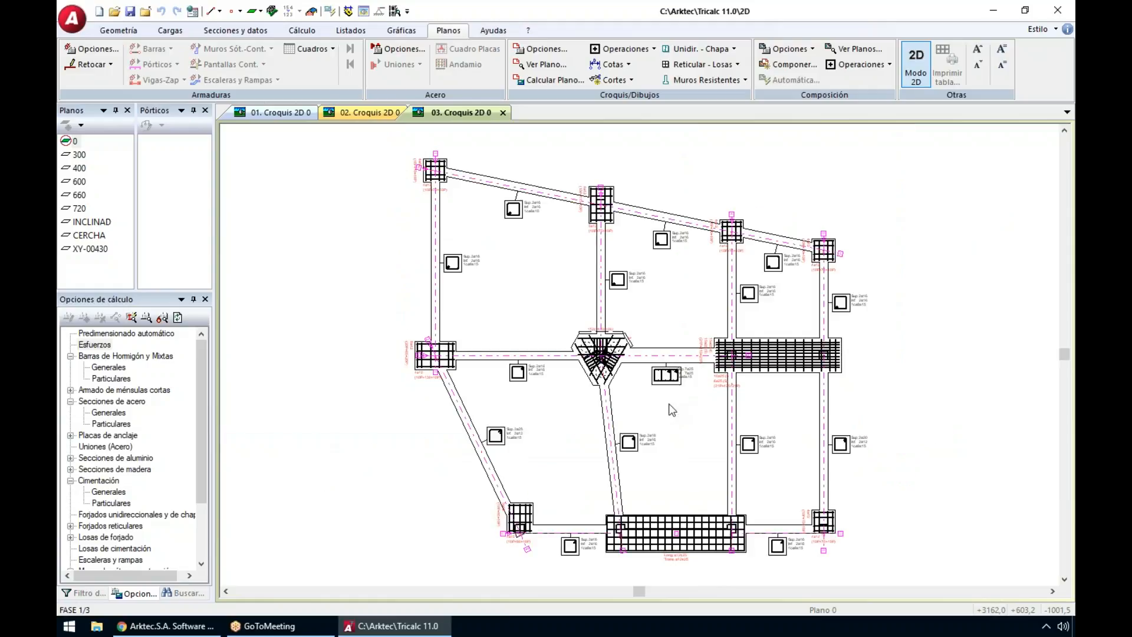
Step: Show the sketch of Plano 300 and set its waffle and solid slab drawing options to Inferior position and Y direction
click(80, 157)
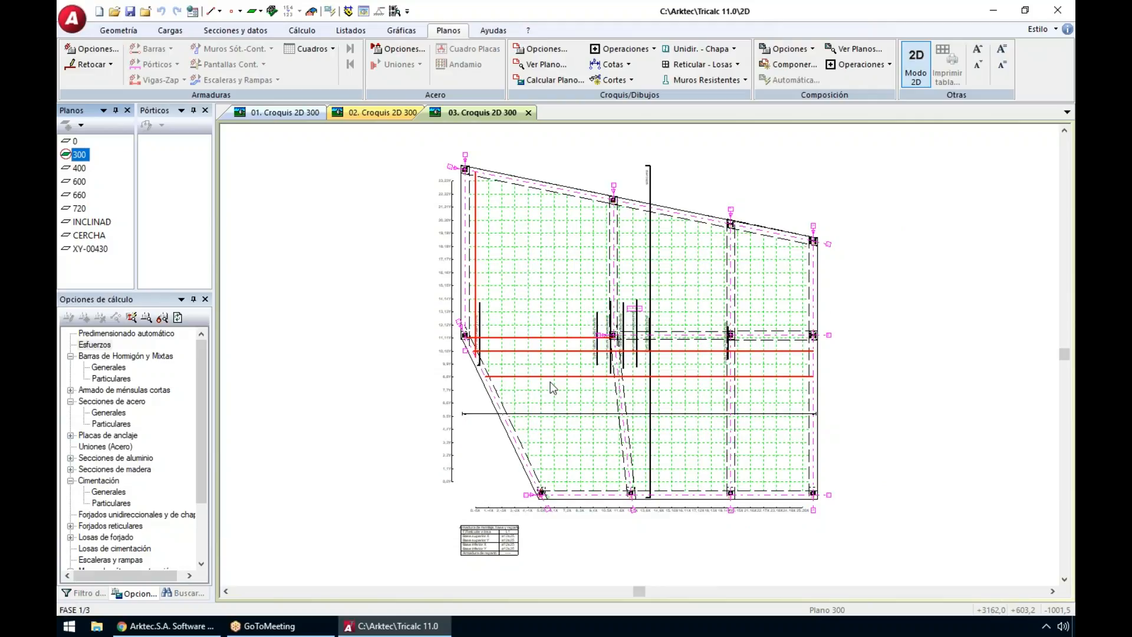
click(557, 52)
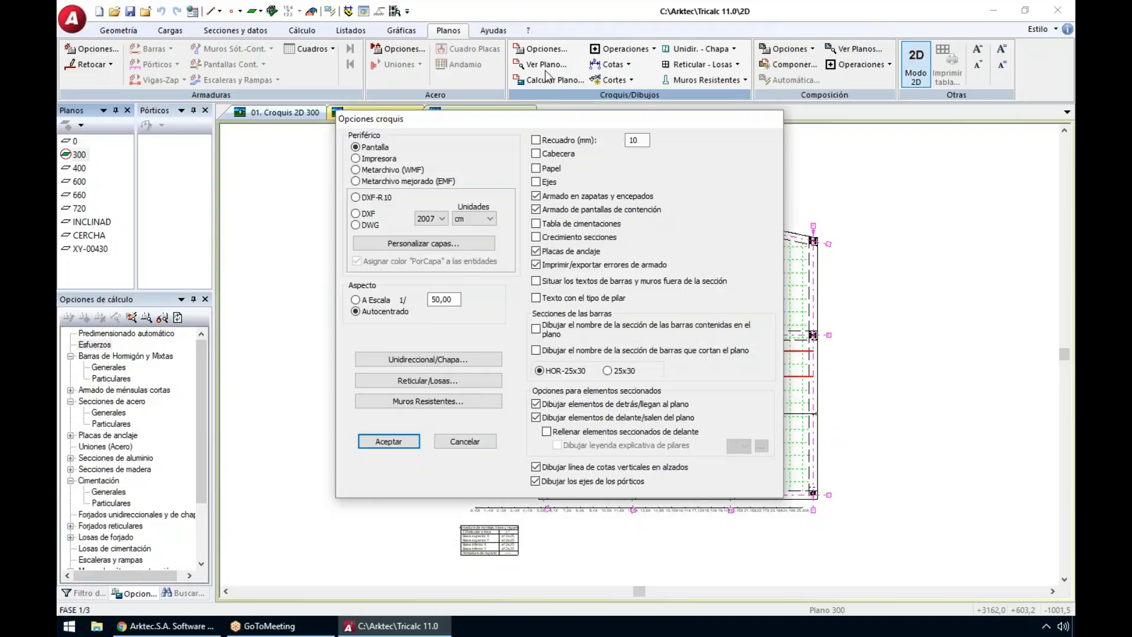
click(420, 381)
click(429, 214)
click(492, 214)
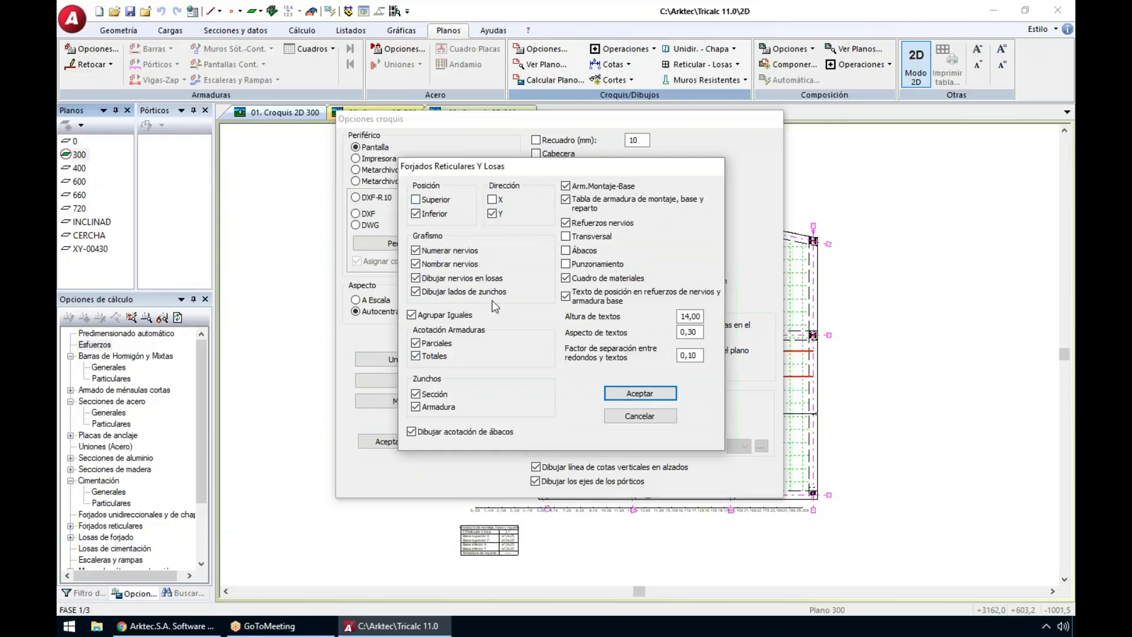
Step: Turn off rib numbering and rib naming in the slab drawing options, and redraw the Plano 300 sketch
click(457, 265)
click(457, 251)
click(639, 393)
click(402, 440)
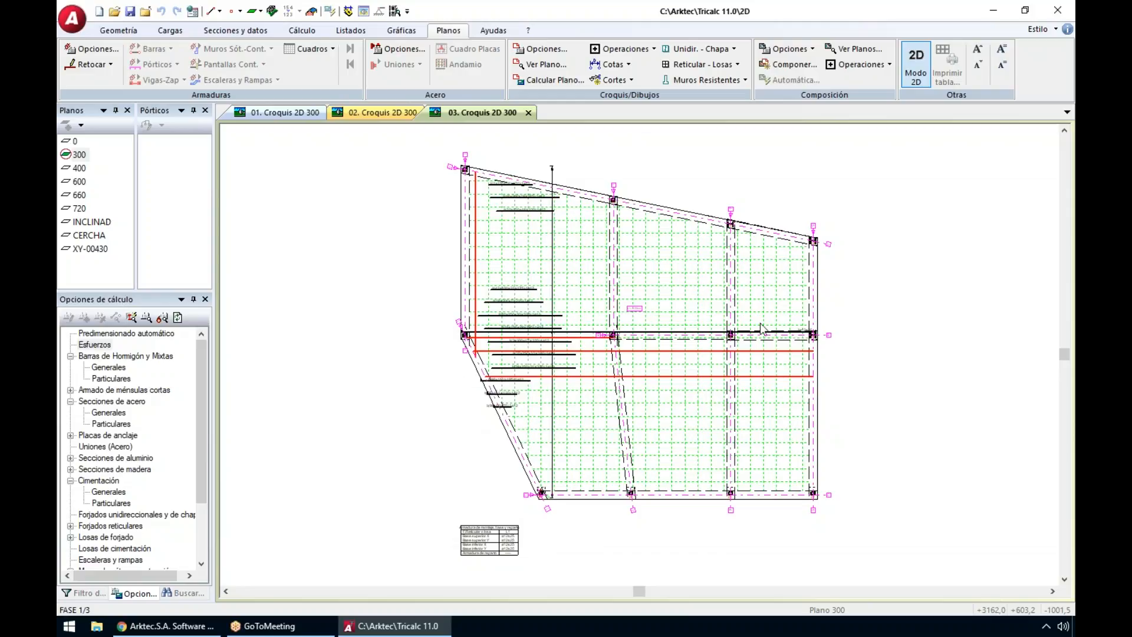
Step: Examine the slab's base reinforcement label at node 20 and the lower rib bars near axis 1
scroll(838, 333, up, 6)
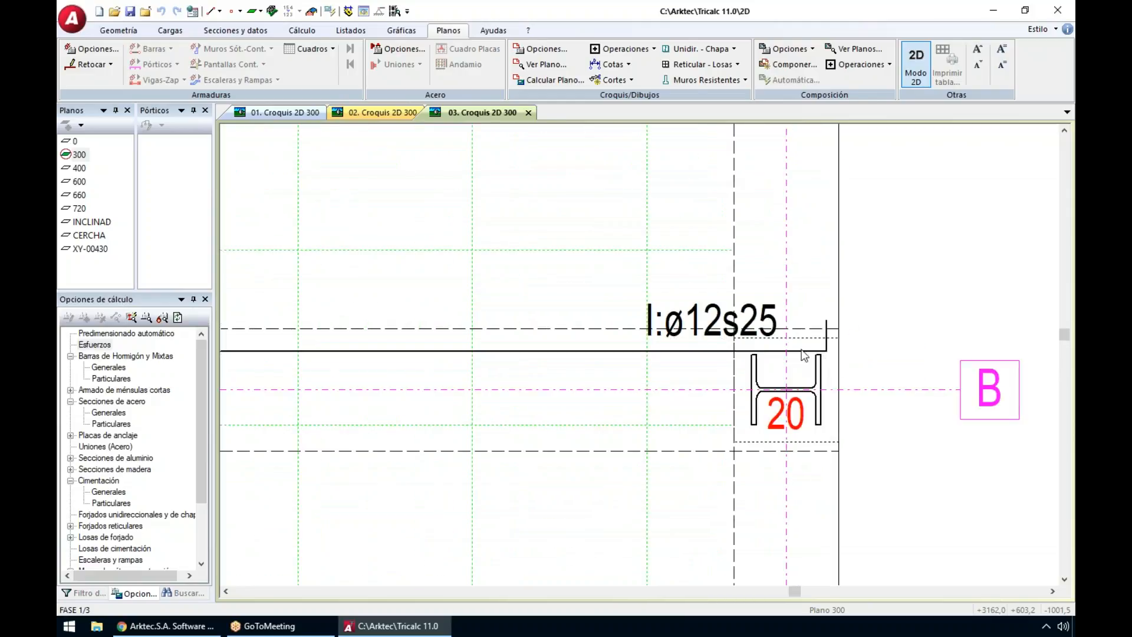
scroll(802, 352, down, 6)
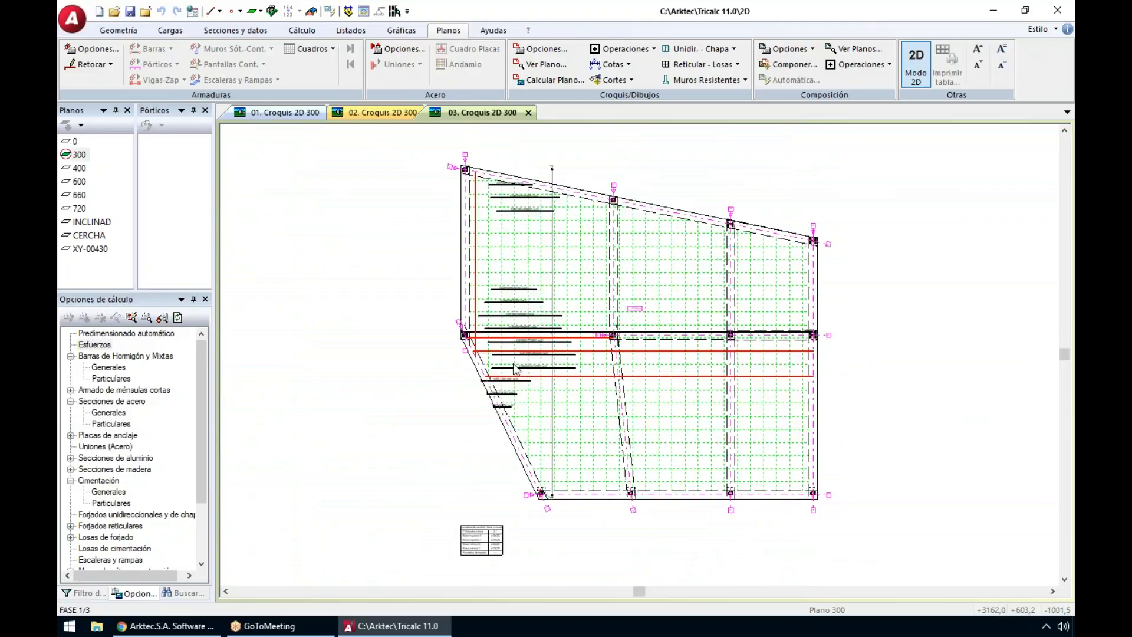
scroll(497, 382, up, 3)
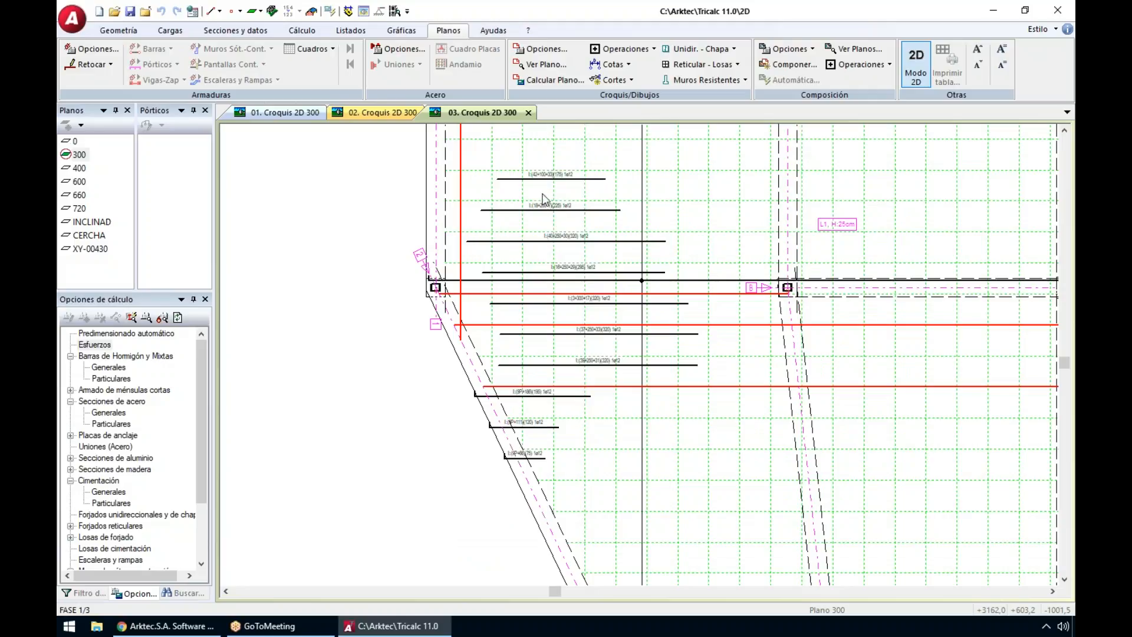
scroll(538, 174, up, 3)
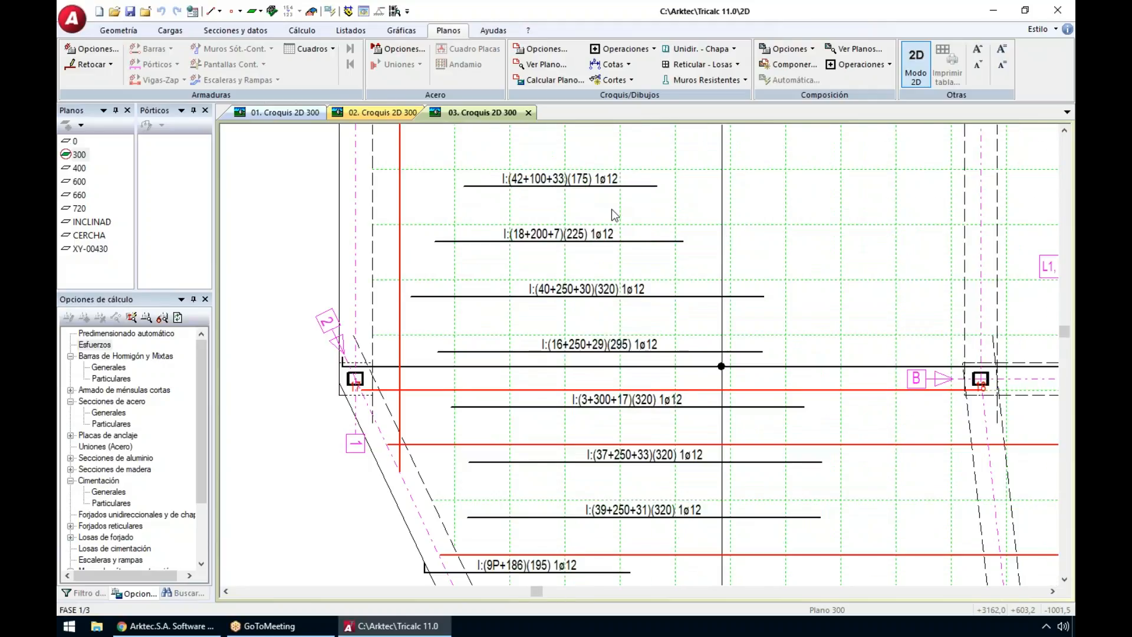
scroll(611, 208, down, 3)
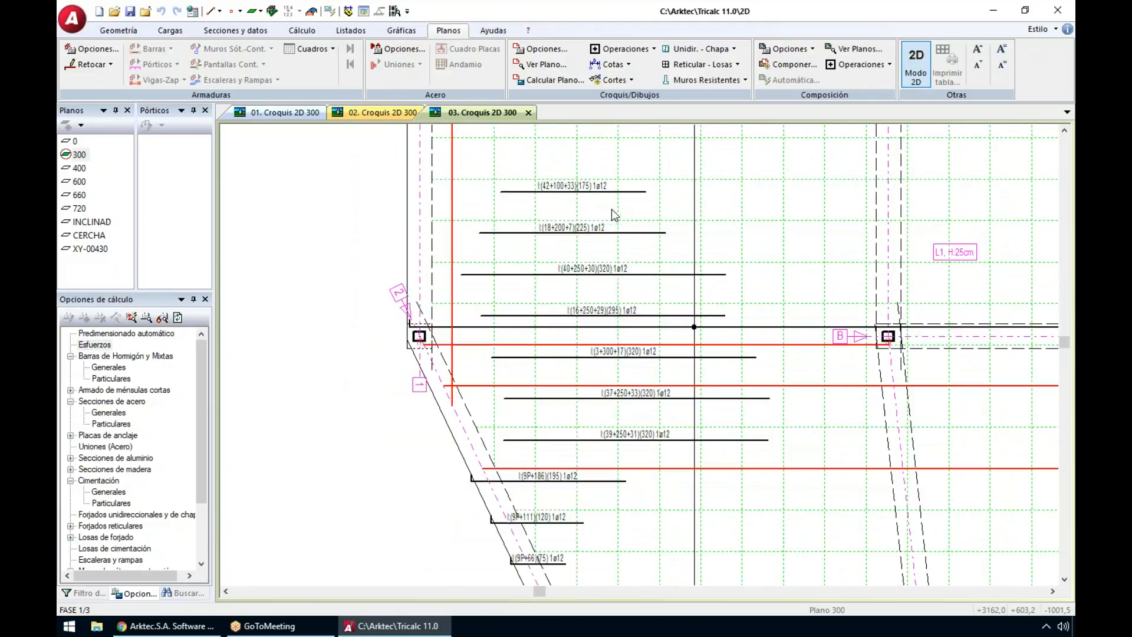
Step: Distribute the lower reinforcement with Distribuir Media over a rectangular zone covering the five bars around axis B near axis 1
click(724, 68)
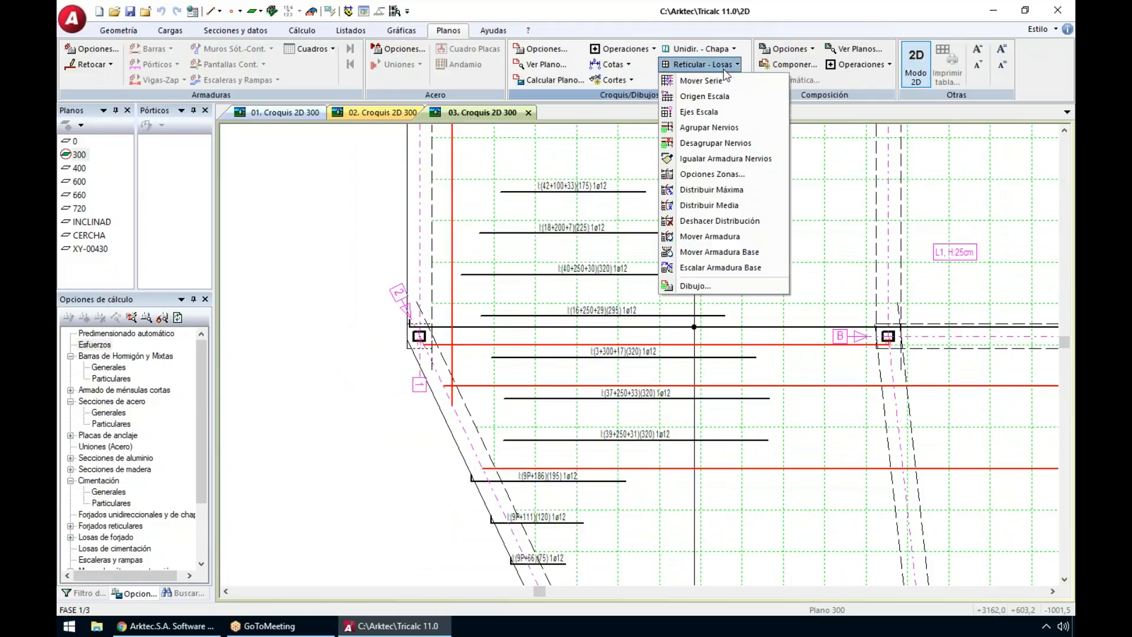
click(703, 206)
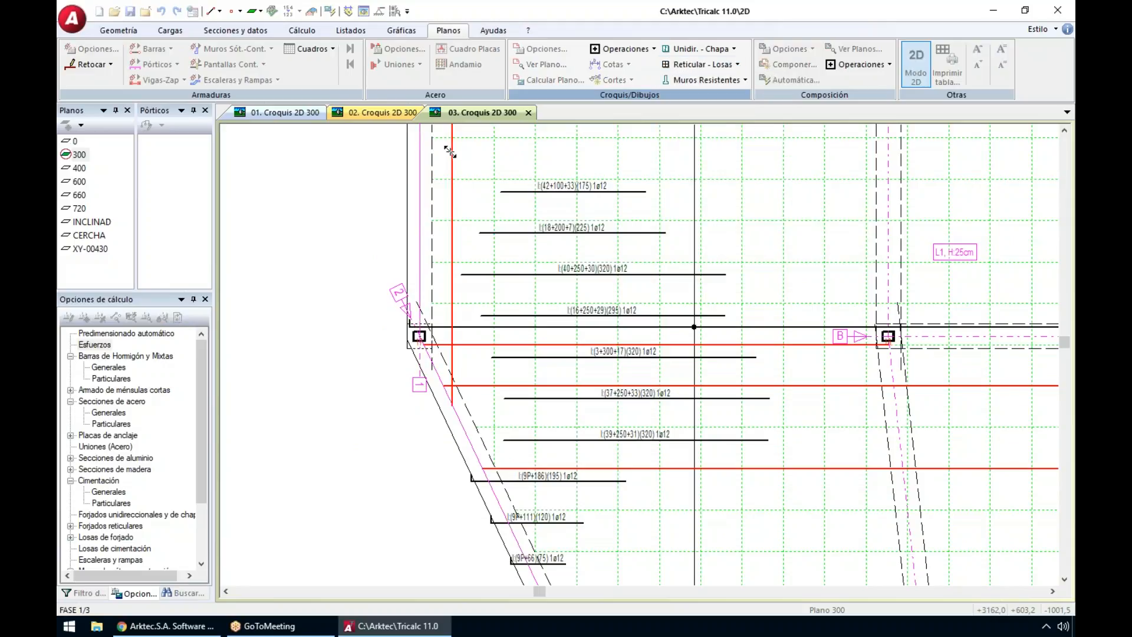
drag(444, 152, 798, 379)
click(762, 366)
click(456, 168)
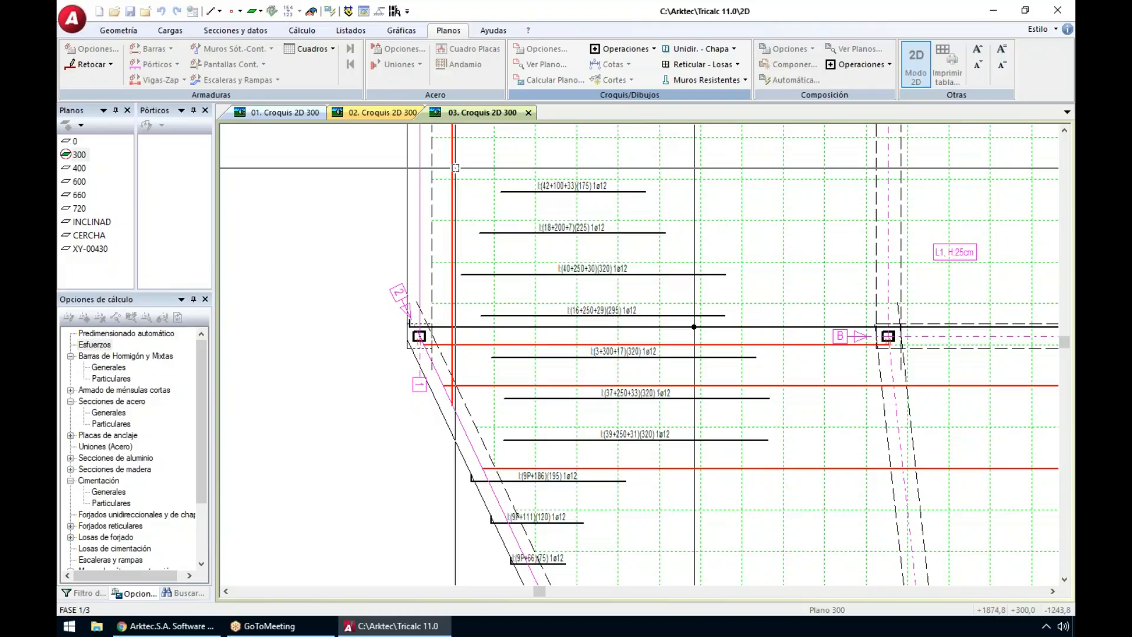
click(639, 323)
click(712, 203)
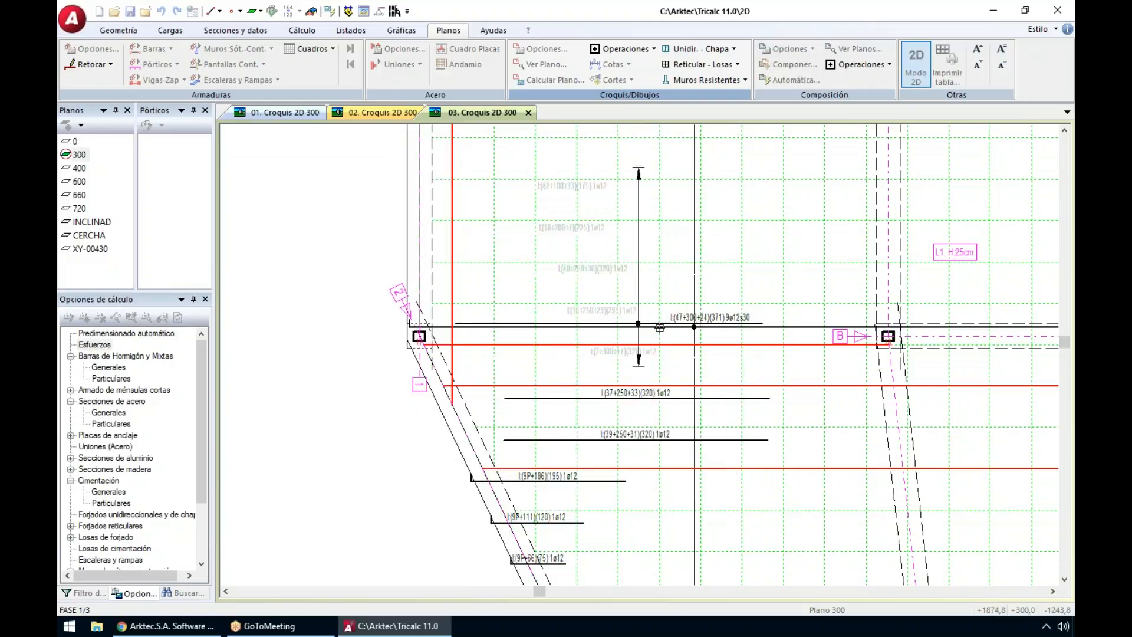
Step: Inspect the distributed reinforcement near axis B, end the distribution command and show the whole Plano 300 sketch
scroll(658, 324, up, 1)
scroll(659, 322, down, 2)
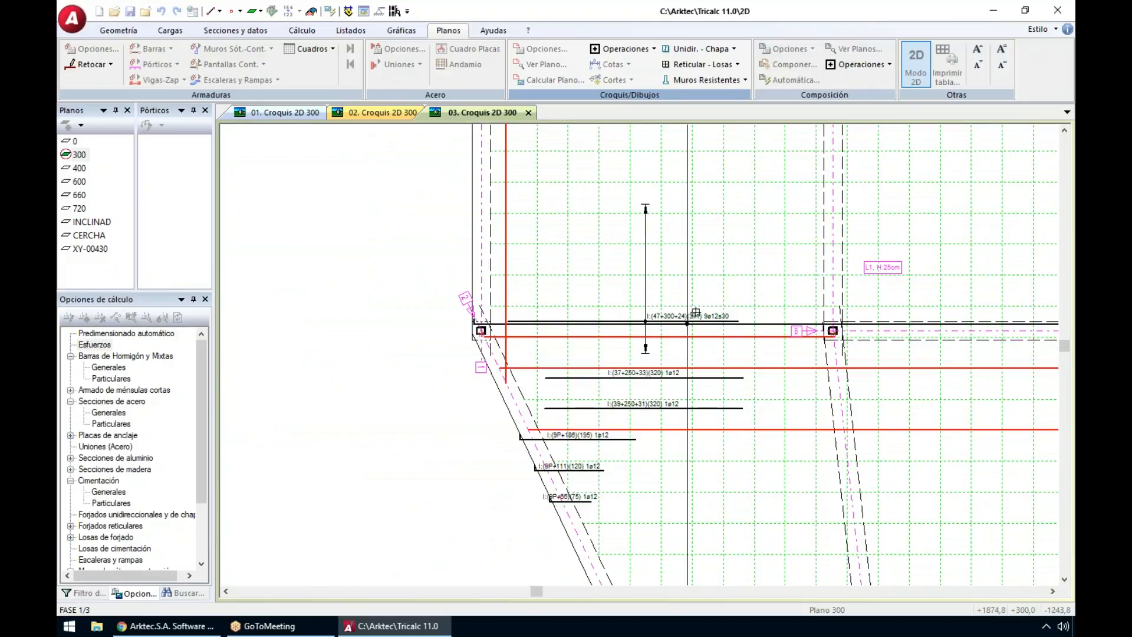
scroll(694, 313, up, 2)
scroll(744, 319, up, 2)
scroll(769, 333, down, 2)
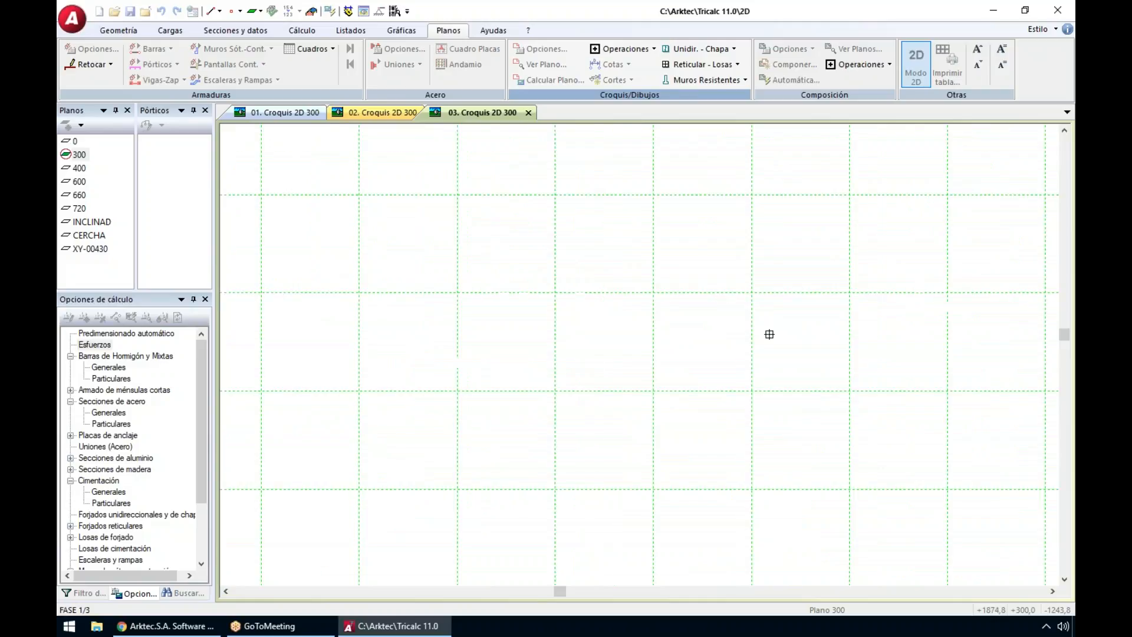
scroll(769, 334, down, 1)
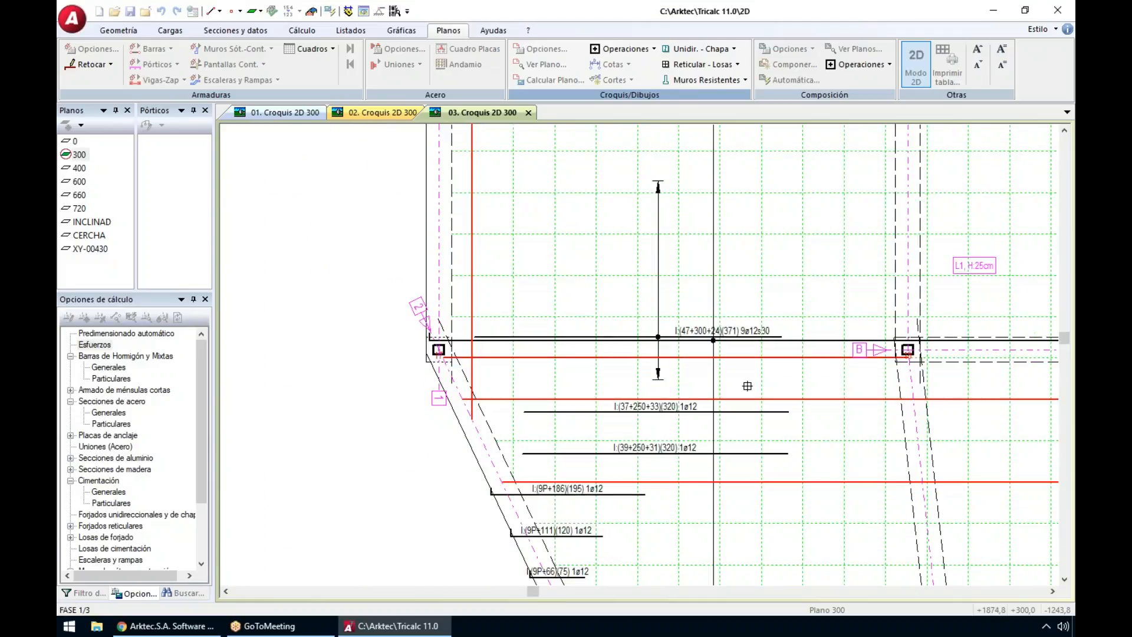
key(Escape)
key(Home)
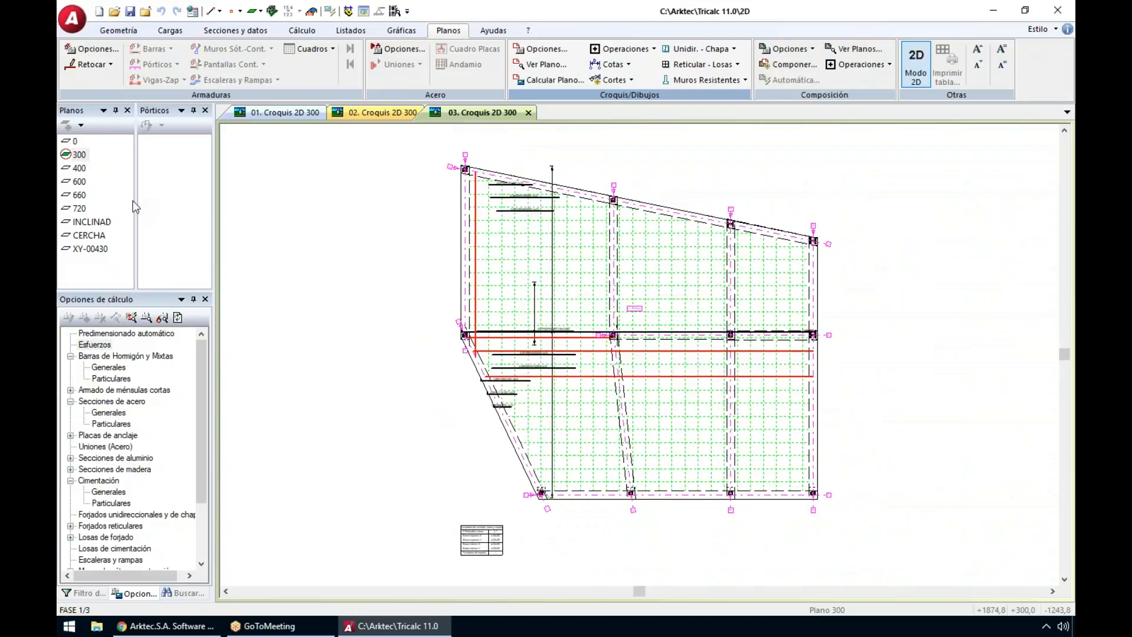
Step: Show the sketch of the INCLINAD plane and examine the moment, shear and BR-4 joist labels beside the BORONDO slab label
double_click(93, 224)
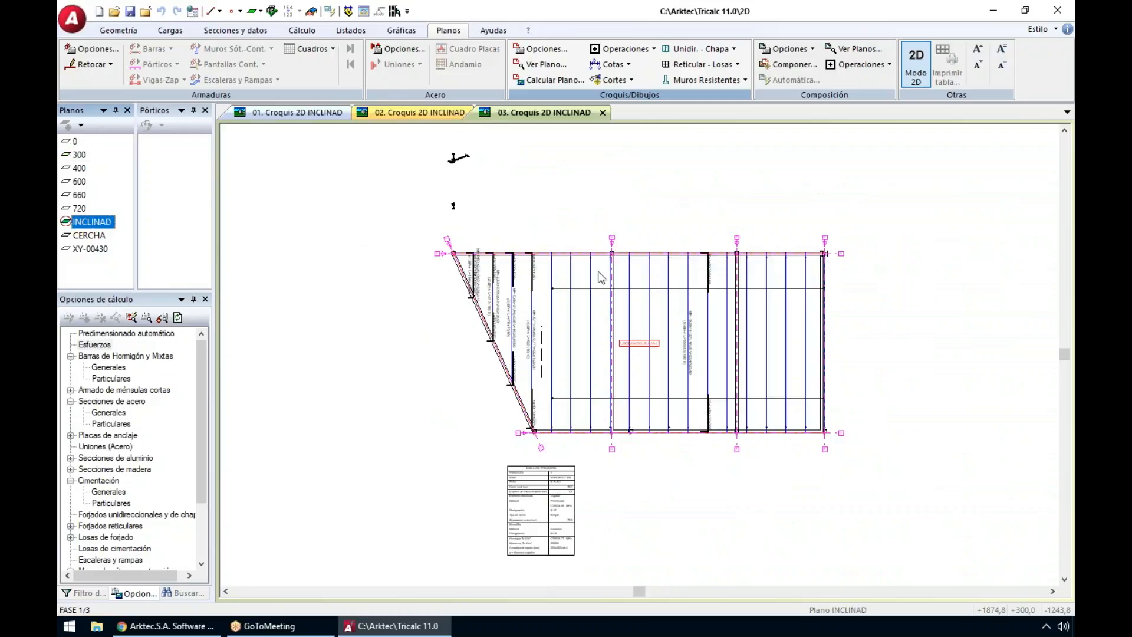
scroll(702, 336, up, 5)
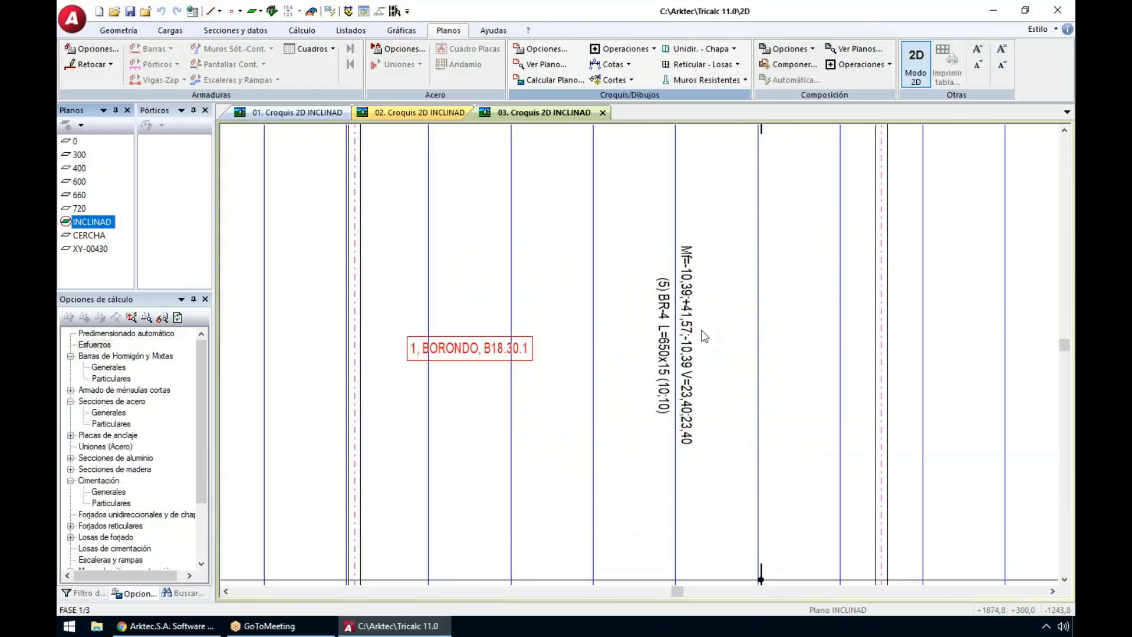
scroll(689, 336, up, 2)
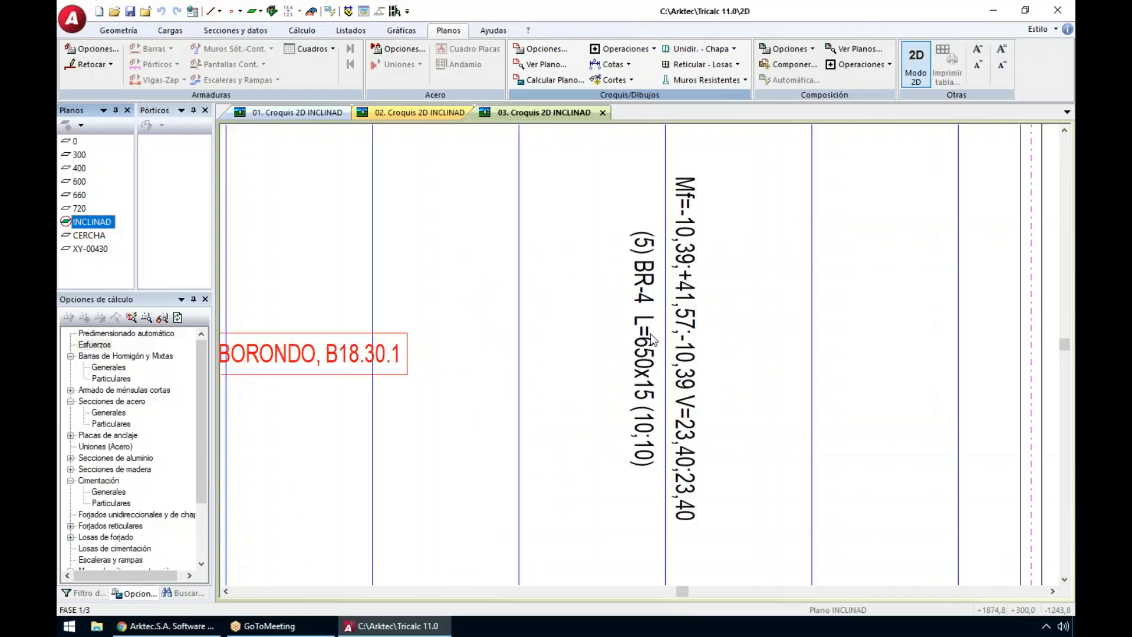
scroll(652, 338, up, 1)
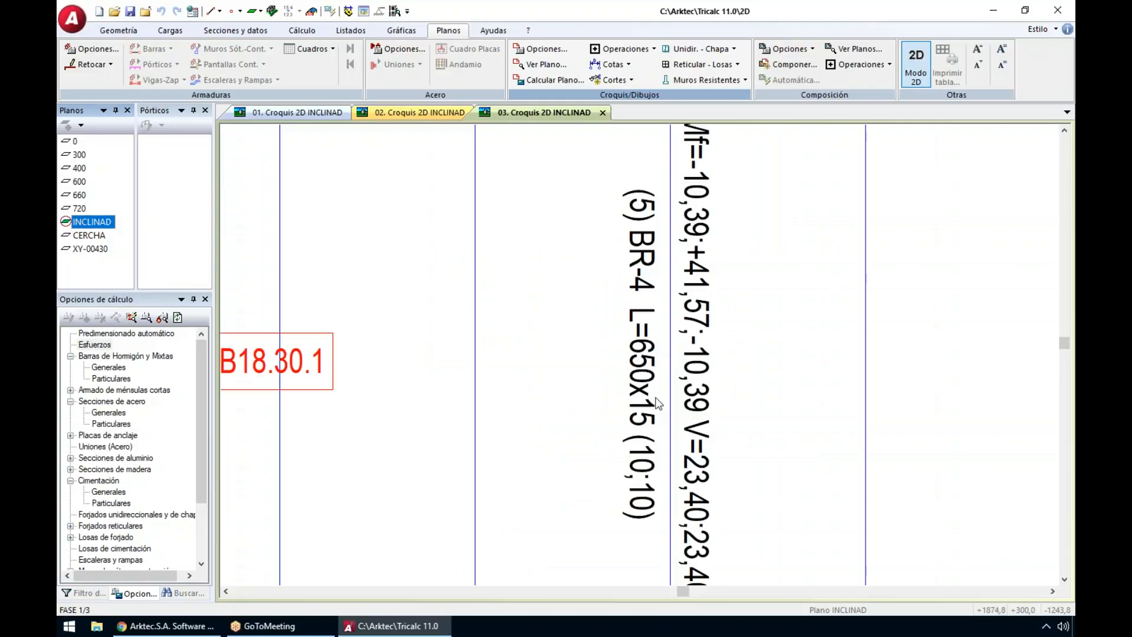
Step: Examine the top reinforcement bar and its label near node 39 on the edge beam of the INCLINAD slab
scroll(656, 402, down, 4)
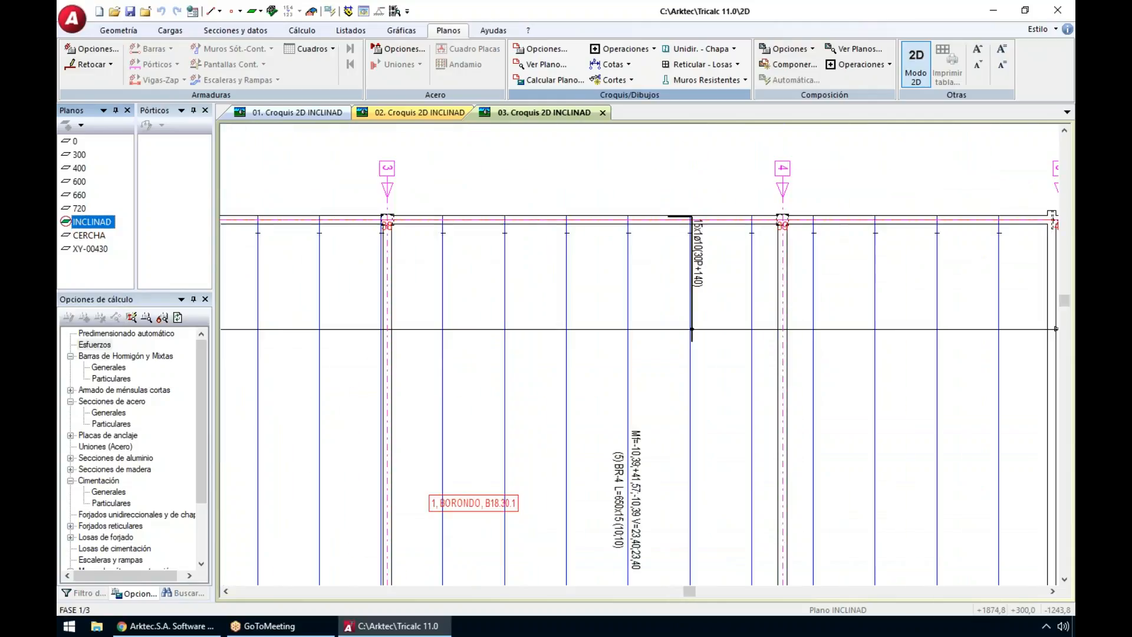
scroll(701, 236, up, 2)
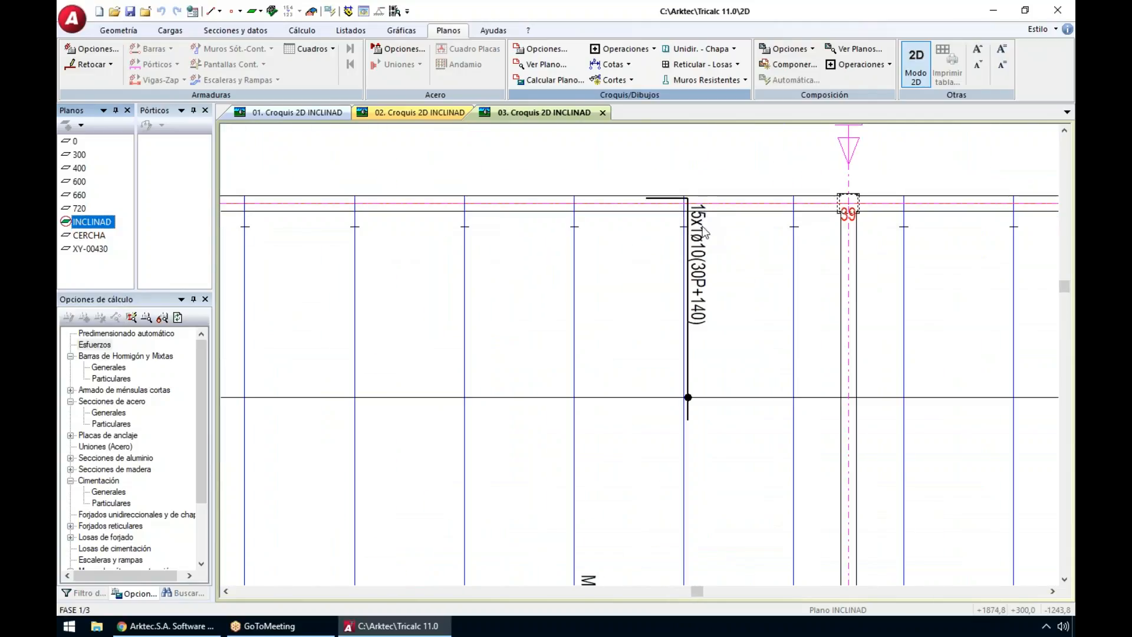
scroll(703, 232, up, 1)
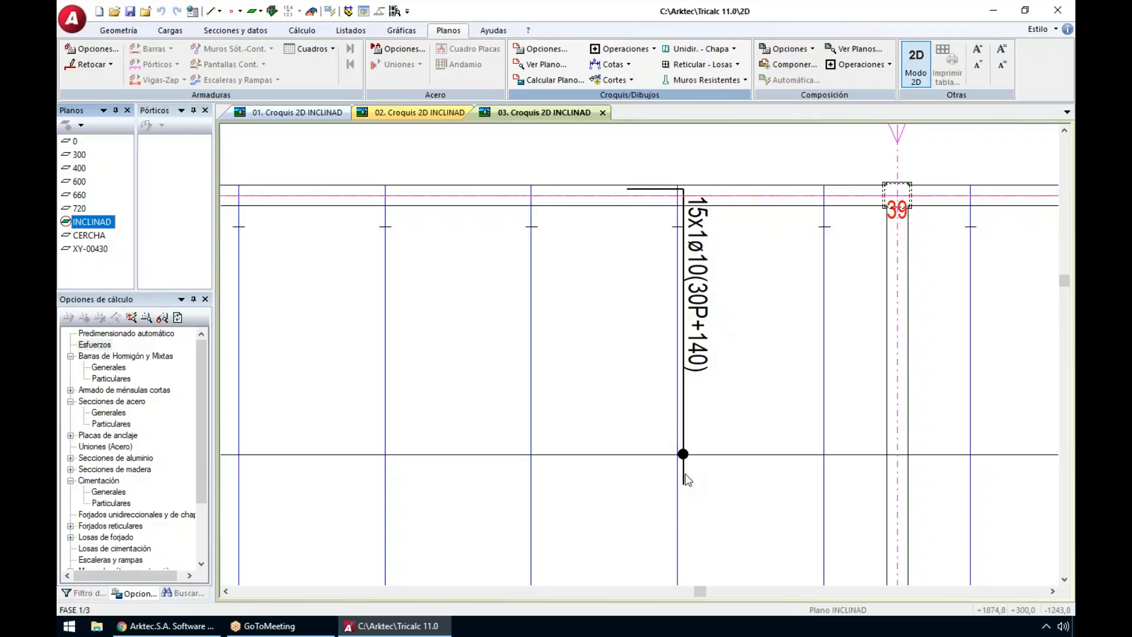
Step: Examine the INCLINAD slab's BR-4 joist labels at mid-span and the shorter joists with their top bars along the slanted edge beam
scroll(684, 473, down, 5)
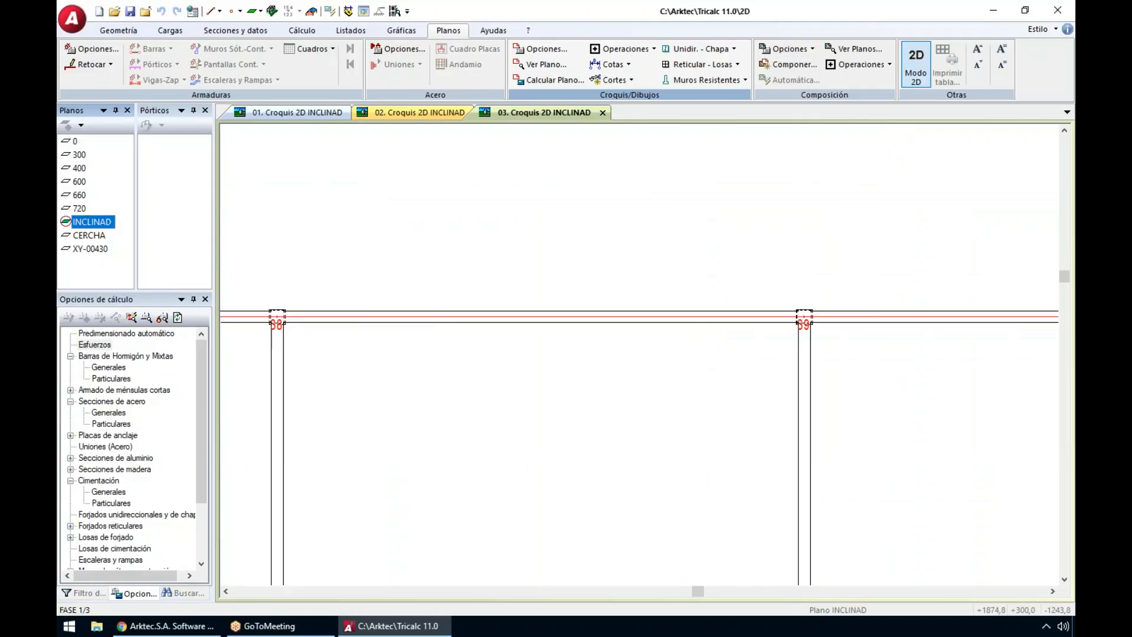
scroll(695, 429, up, 4)
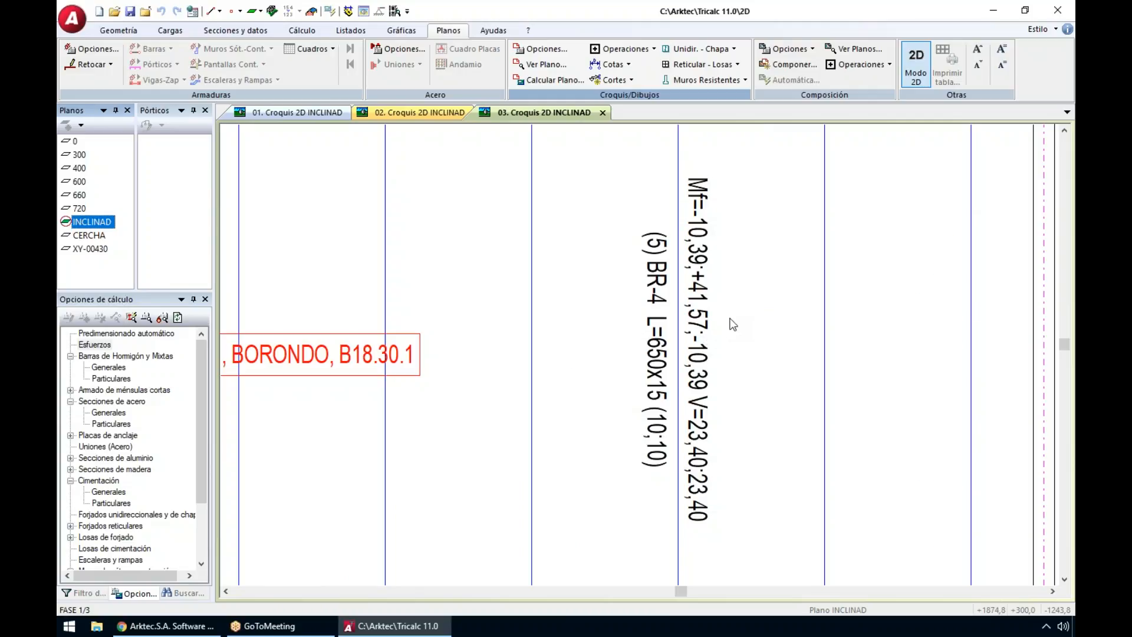
scroll(733, 324, down, 5)
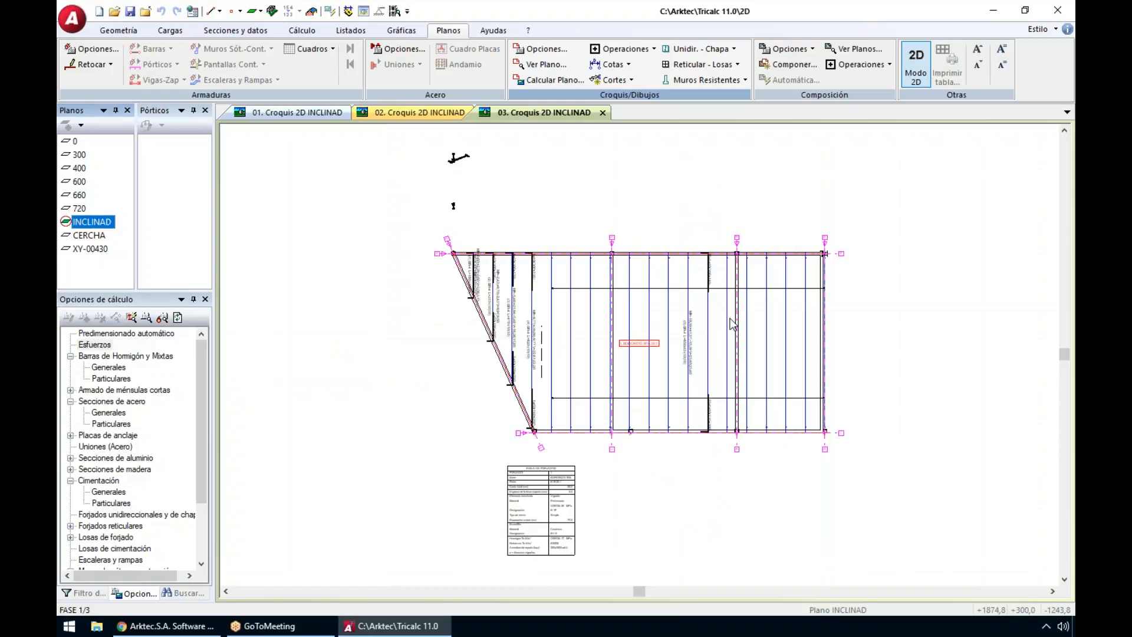
scroll(480, 304, up, 3)
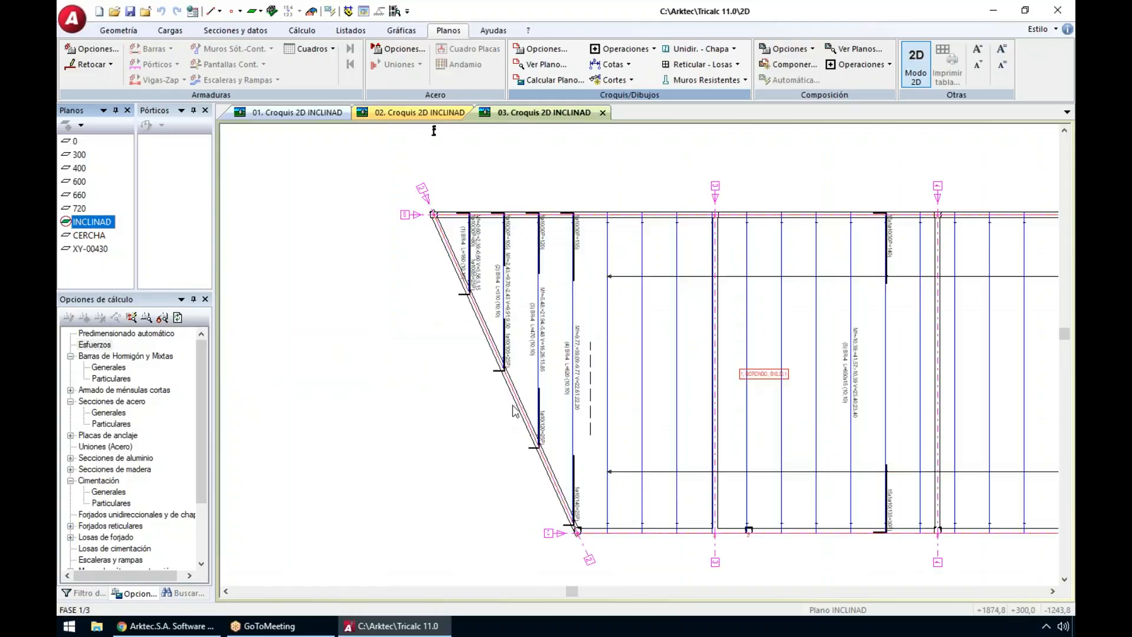
scroll(493, 257, up, 3)
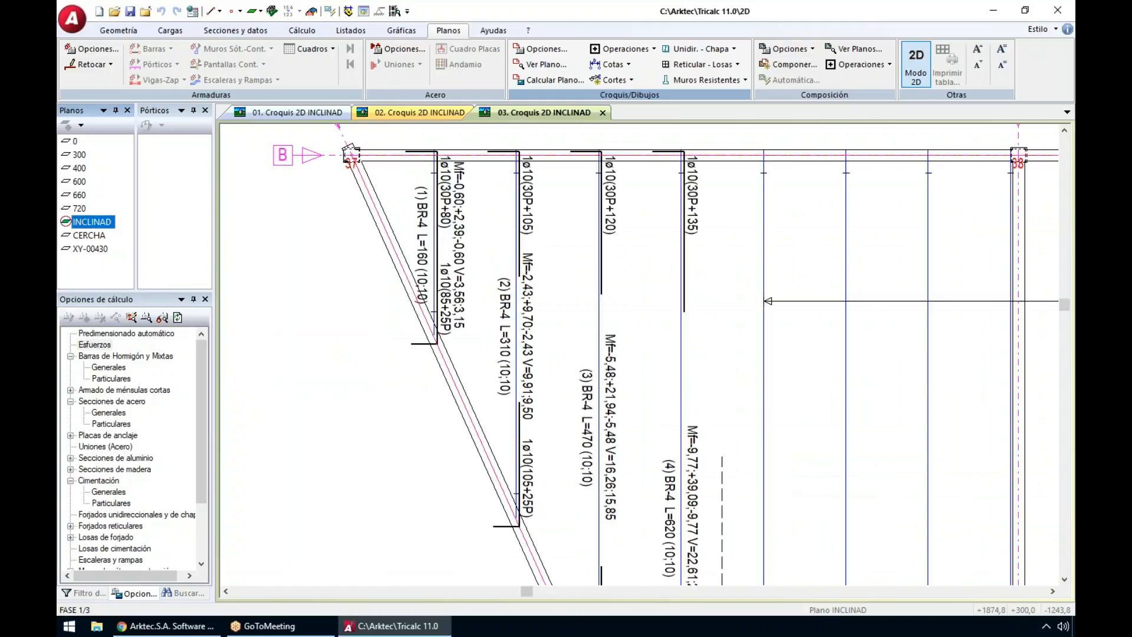
scroll(562, 230, down, 5)
scroll(506, 516, up, 5)
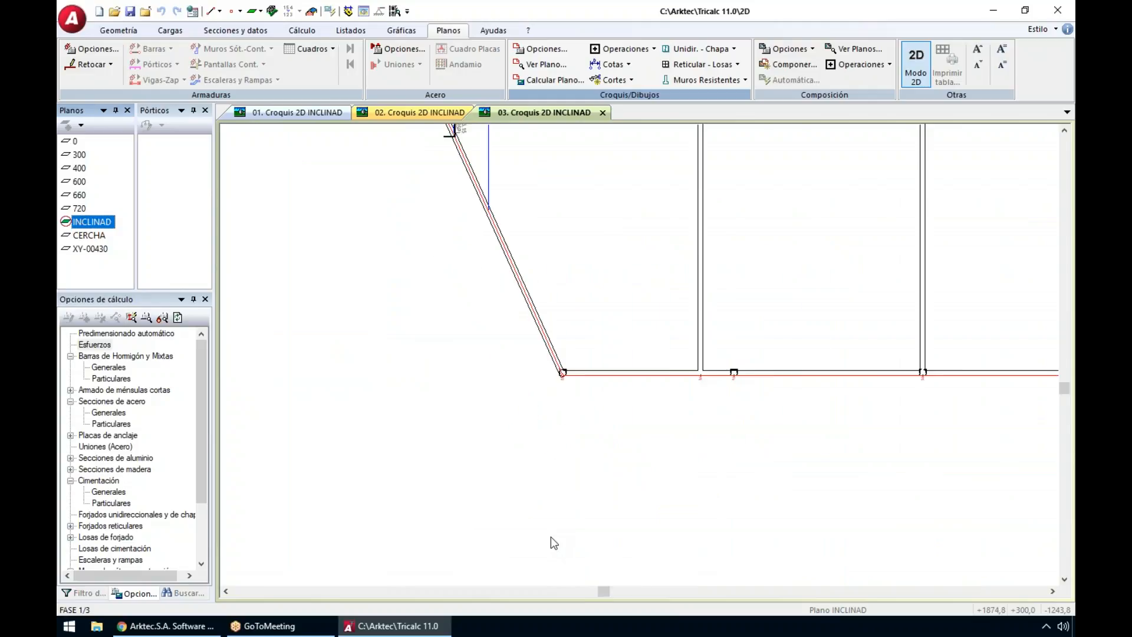
Step: Examine the TABLA DE FORJADOS down to its in-situ concrete and distribution reinforcement rows, and show the whole INCLINAD sketch
middle_drag(638, 384, 685, 377)
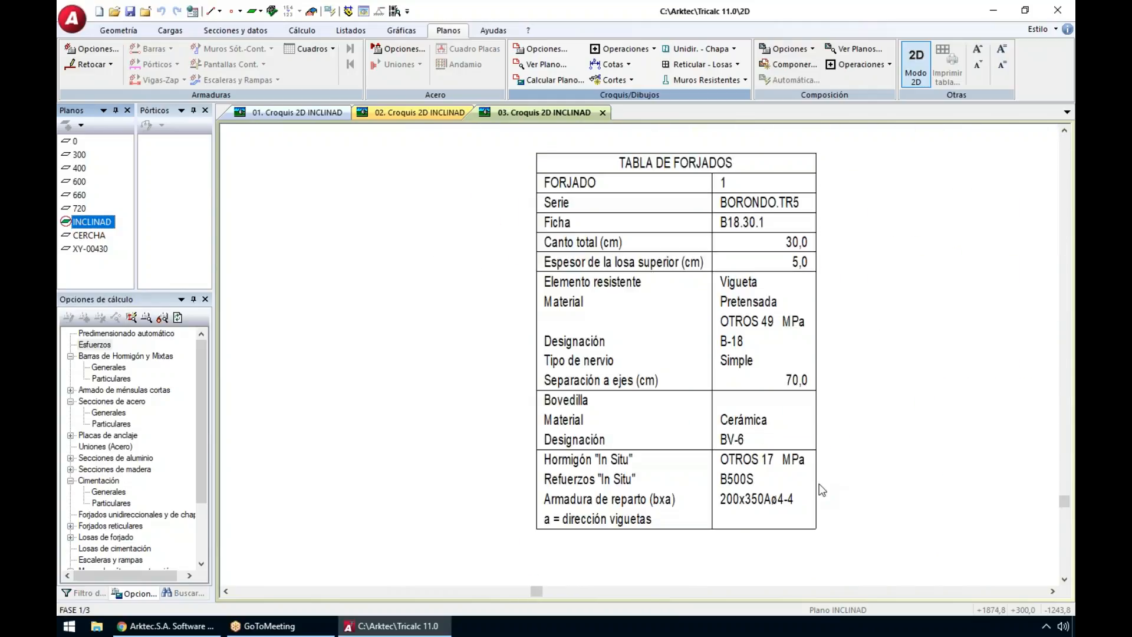
scroll(755, 533, up, 2)
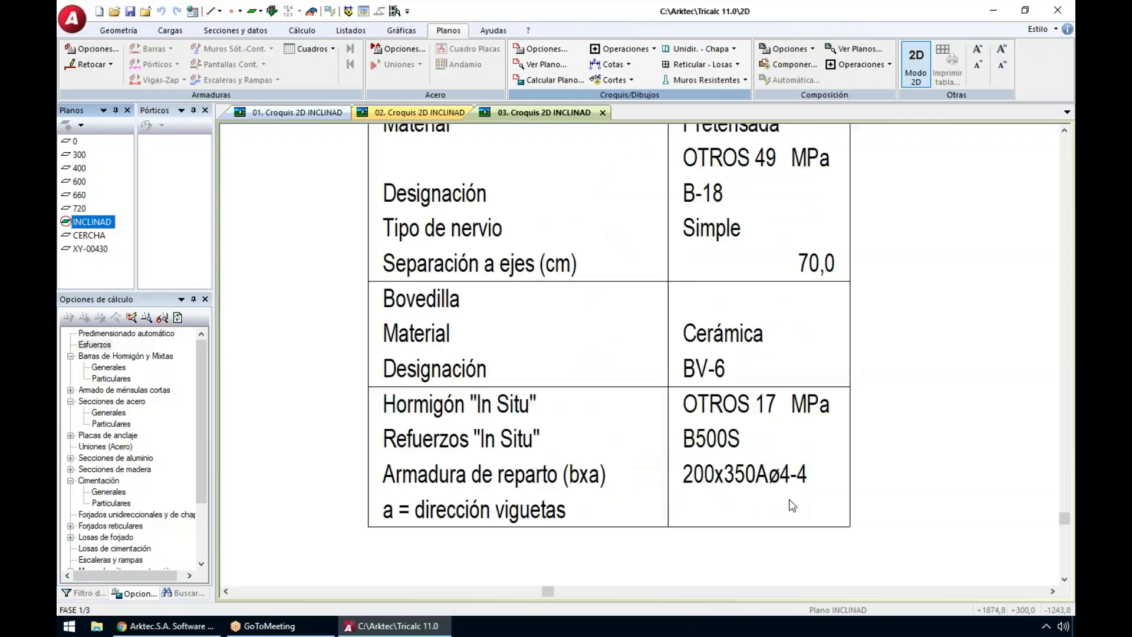
middle_click(793, 383)
middle_click(792, 383)
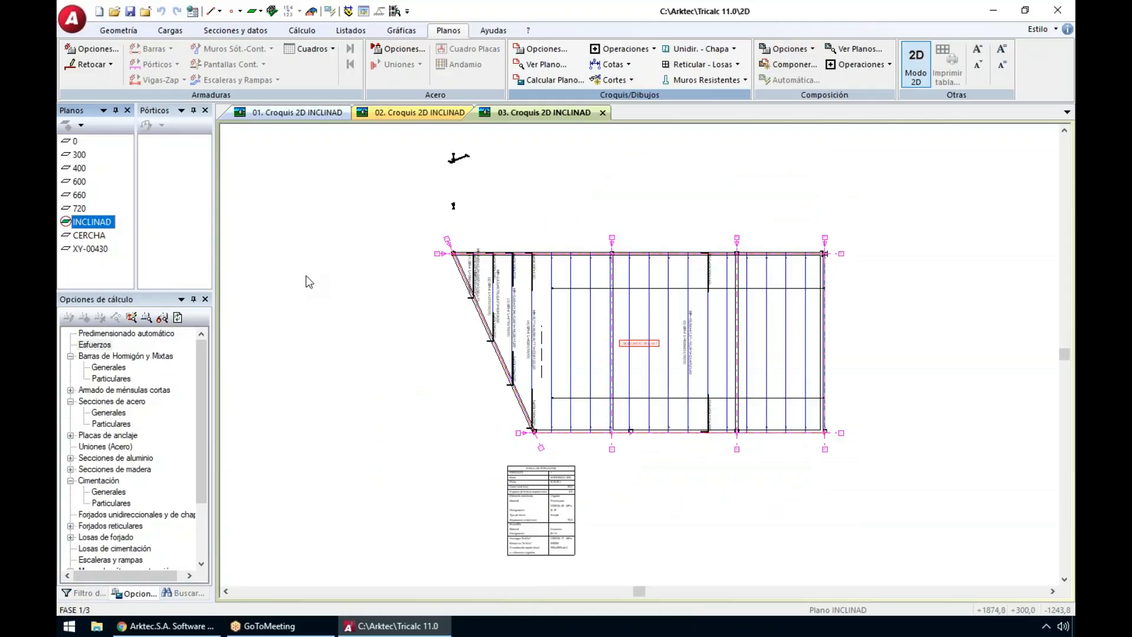
Step: Show the sketch of the CERCHA plane and examine the roof truss joints from node 41 across to the support at node 37
click(87, 236)
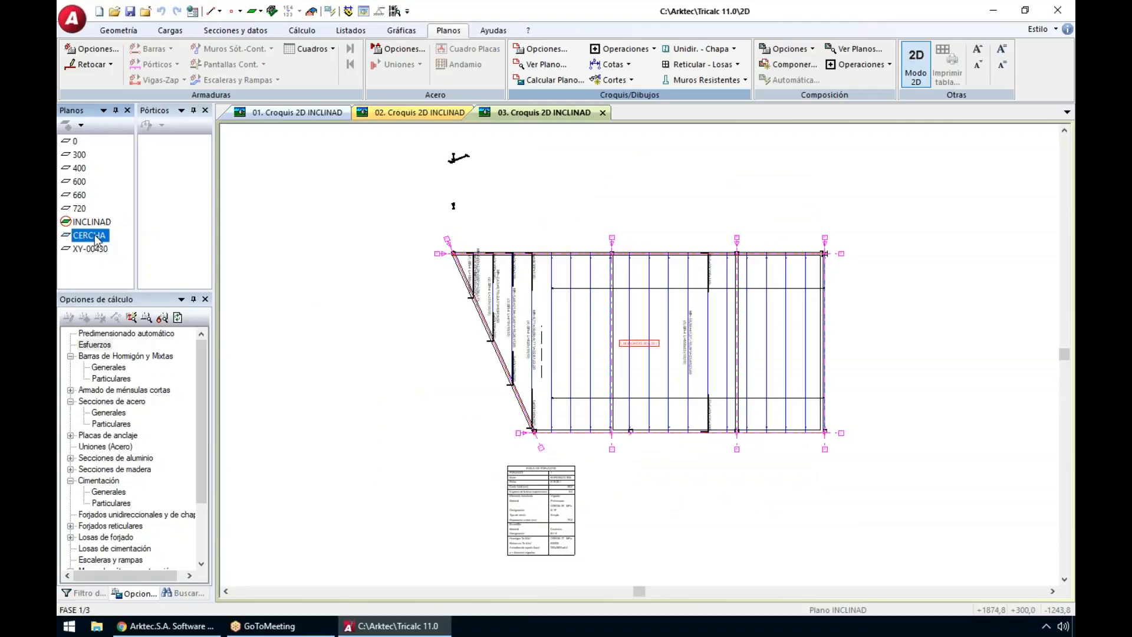
double_click(94, 236)
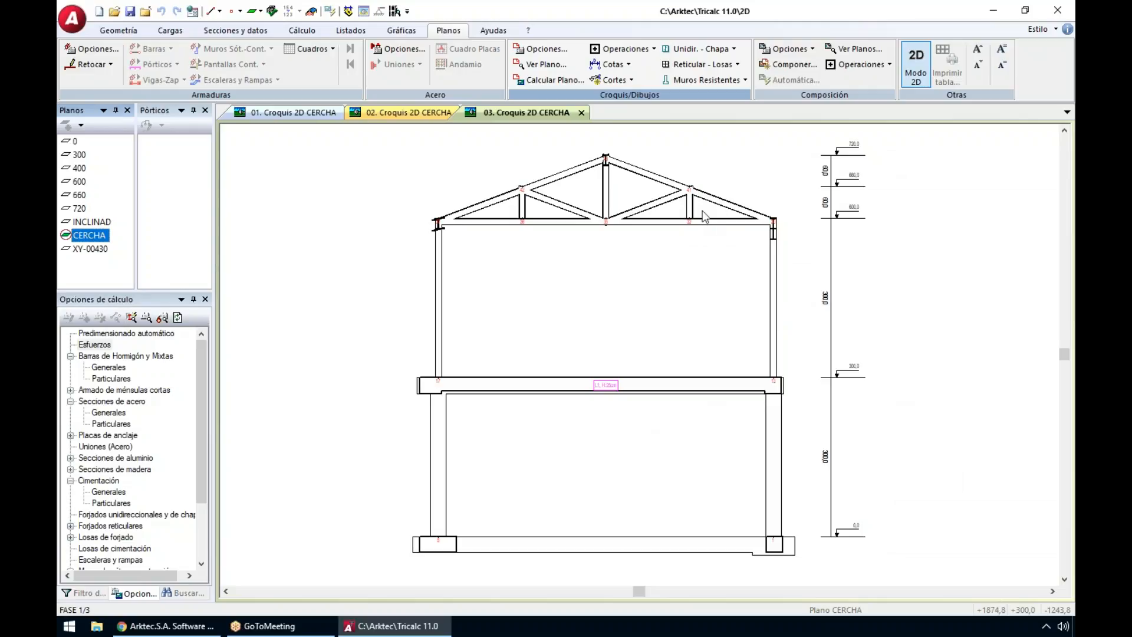
scroll(702, 204, up, 2)
scroll(682, 231, up, 4)
middle_drag(730, 236, 743, 417)
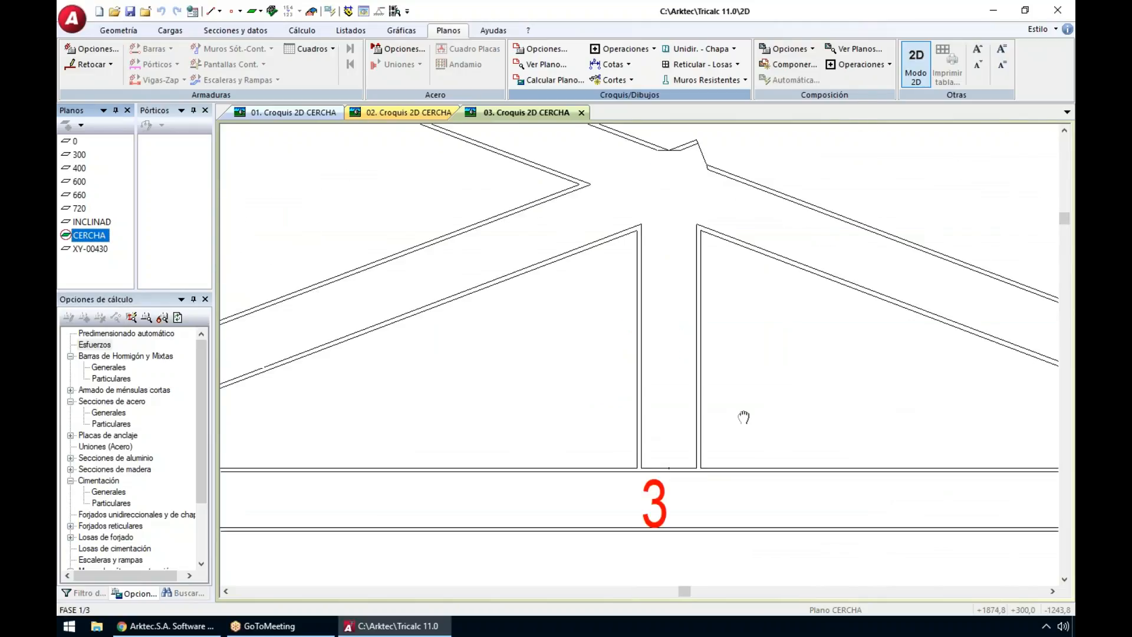
scroll(744, 417, down, 3)
scroll(716, 279, up, 2)
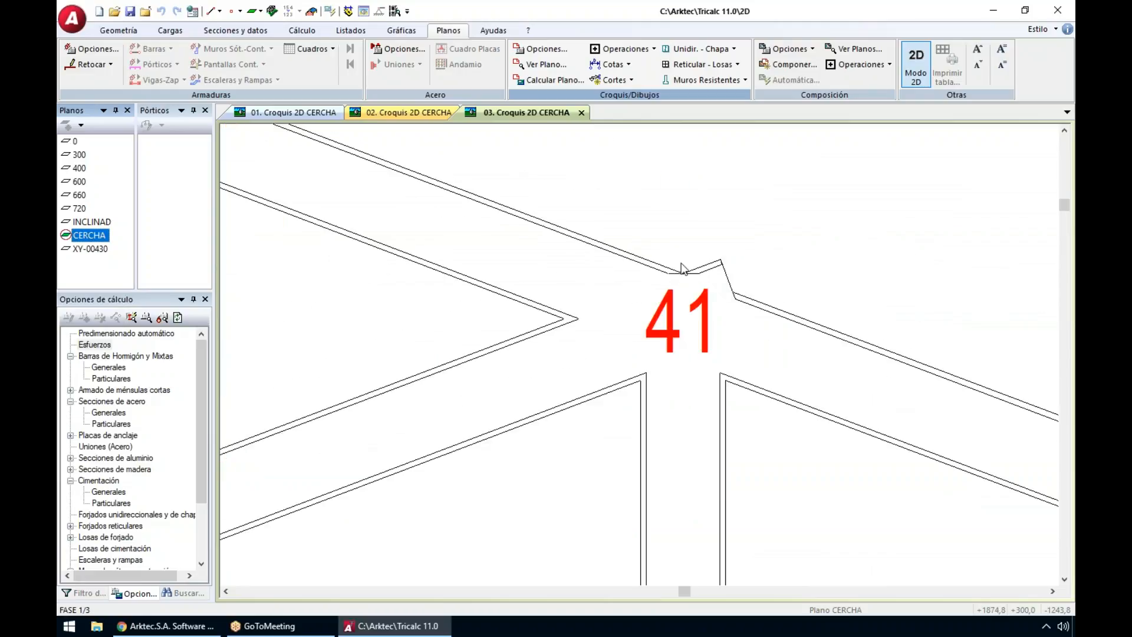
scroll(760, 313, down, 4)
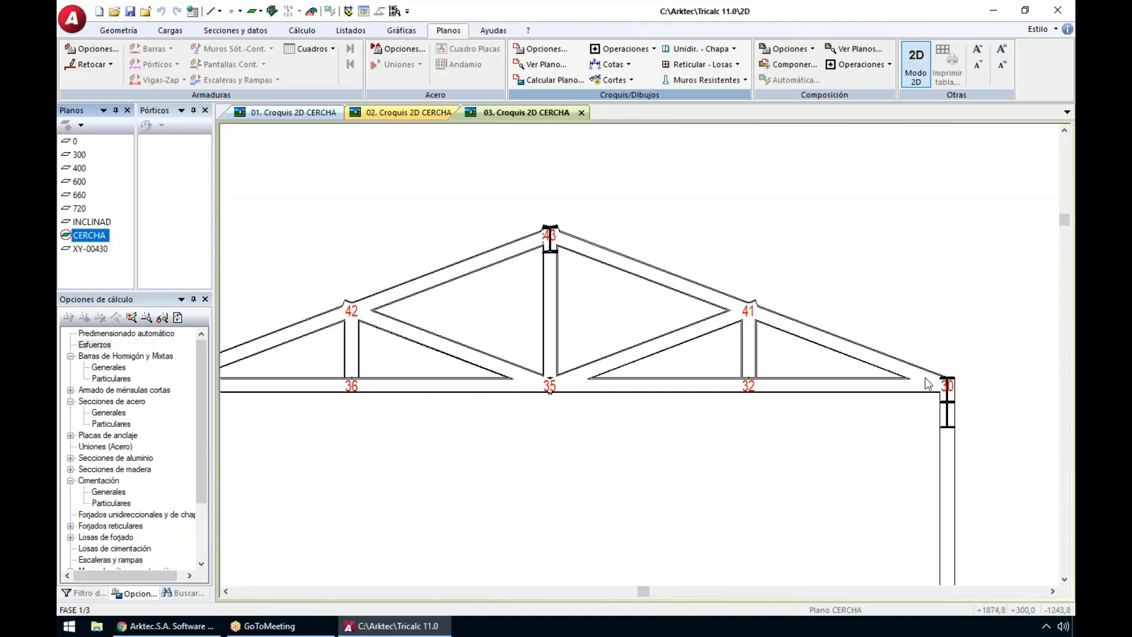
middle_drag(600, 402, 780, 406)
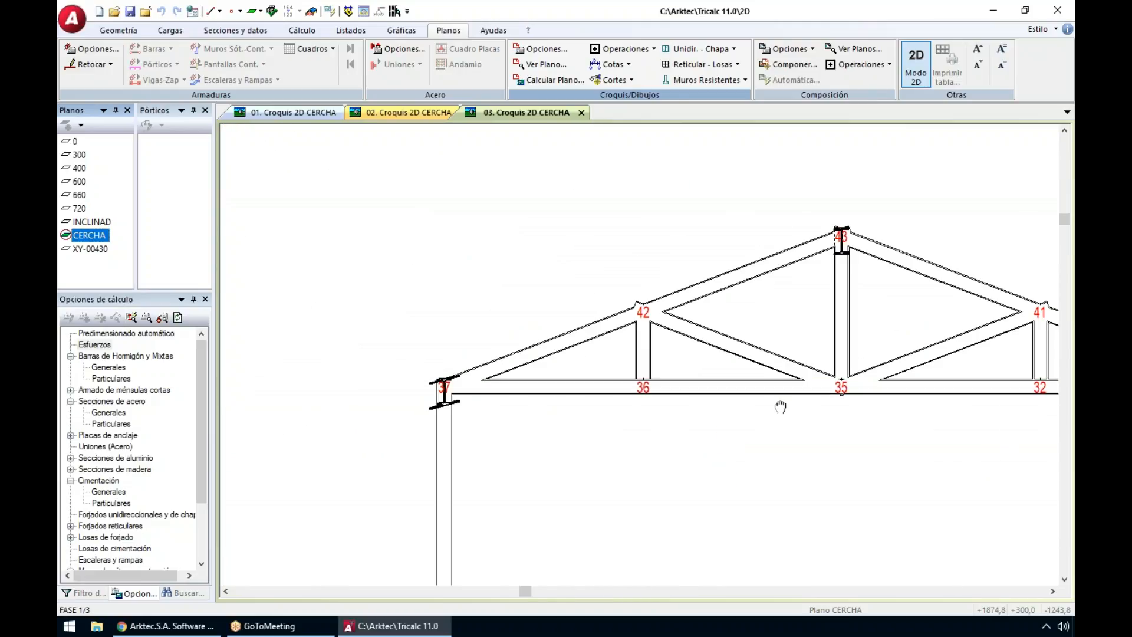
scroll(790, 430, down, 4)
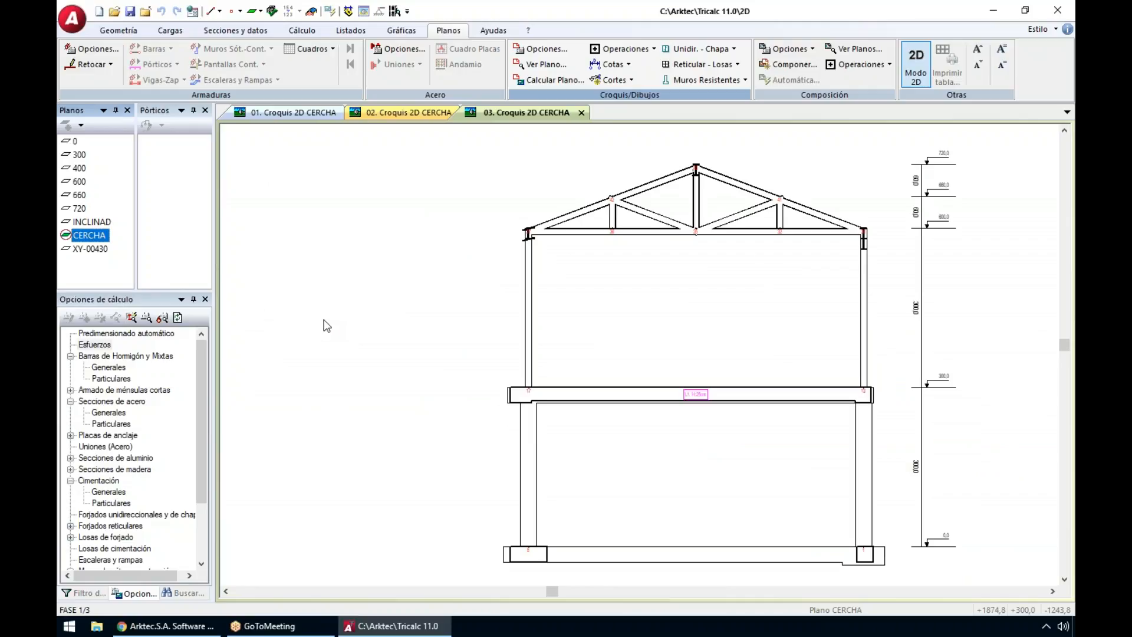
Step: Inspect the slab edge at node 17 and the footing at node 1, and show the whole CERCHA sketch
scroll(526, 395, up, 3)
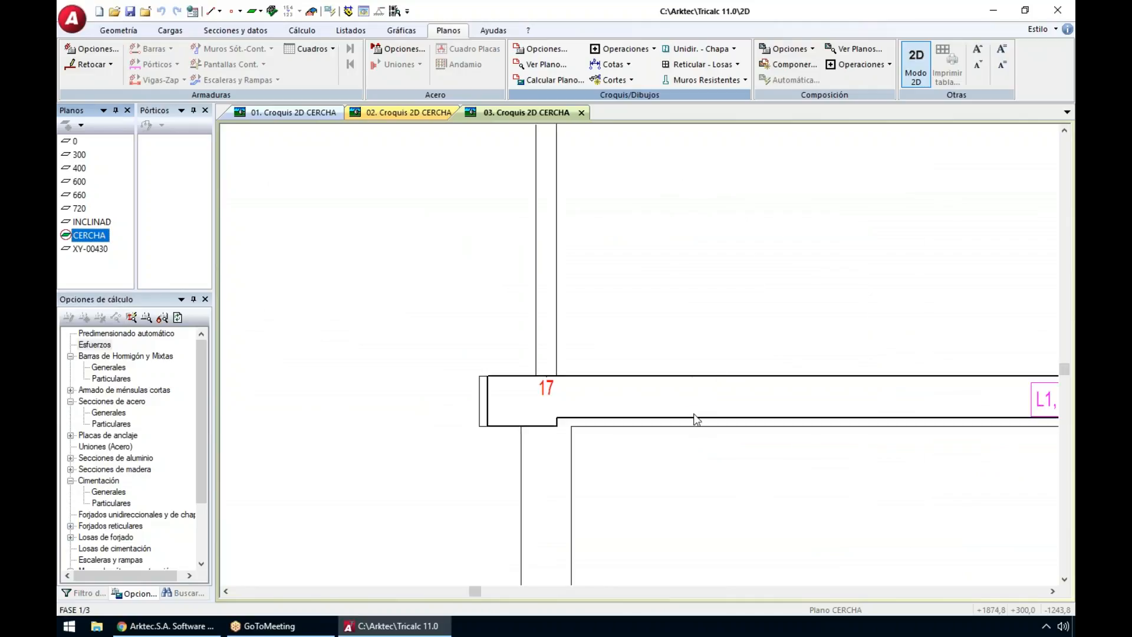
scroll(501, 412, up, 2)
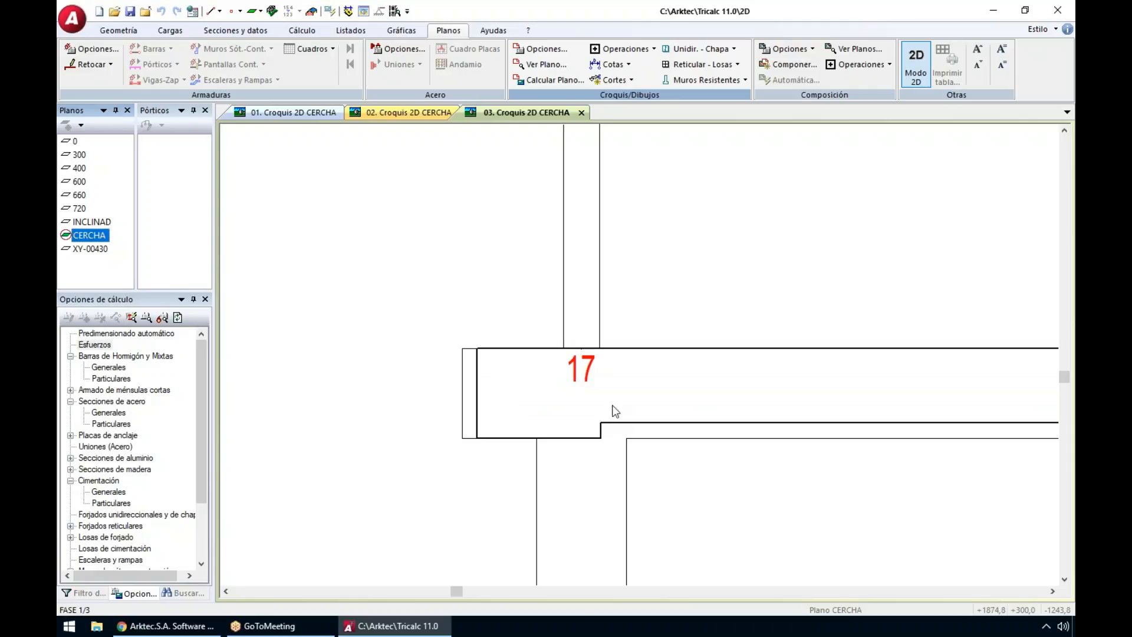
scroll(611, 409, down, 6)
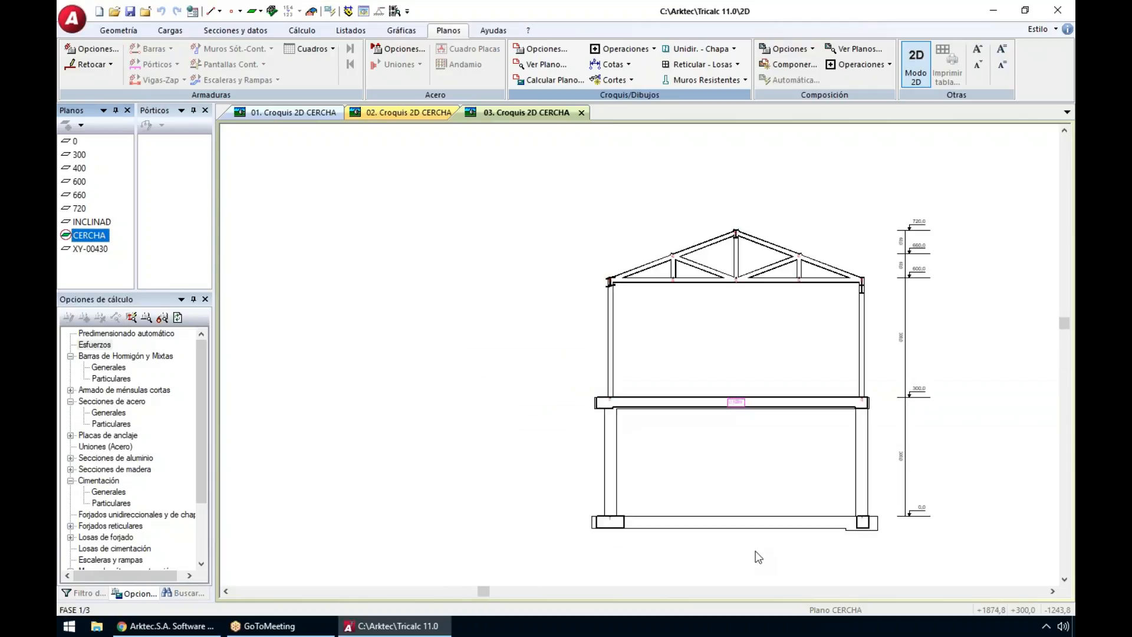
scroll(879, 538, up, 2)
scroll(879, 540, up, 2)
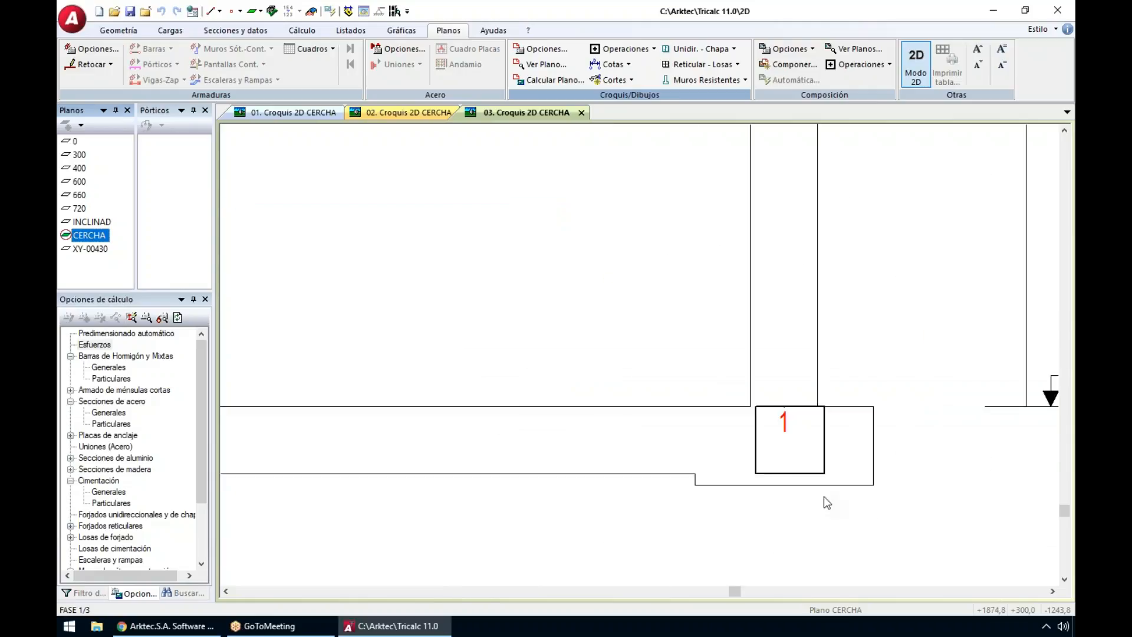
middle_click(618, 431)
middle_click(618, 431)
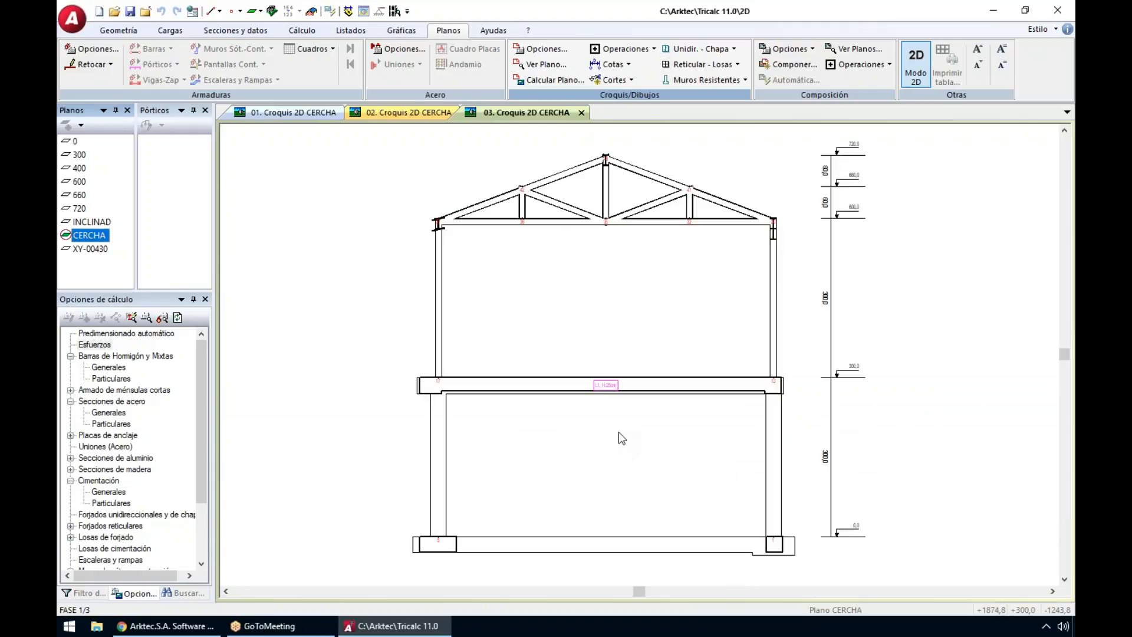
Step: Show the sketch of the XY-00430 plane and examine wall section CA-02 with its footing and vertical reinforcement labels
click(90, 248)
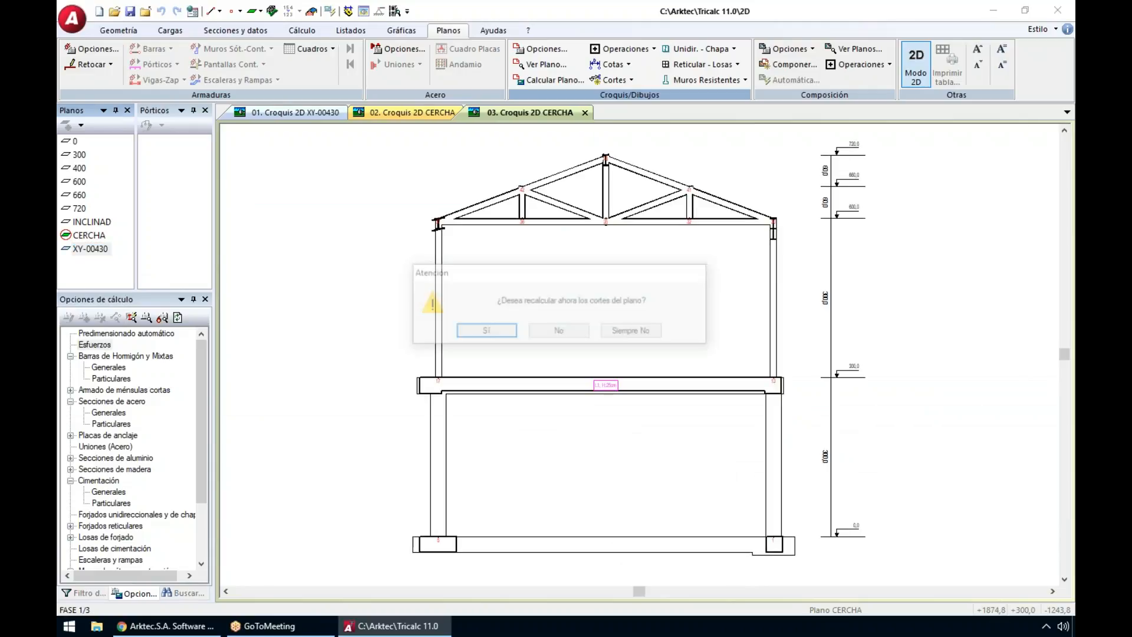
click(90, 248)
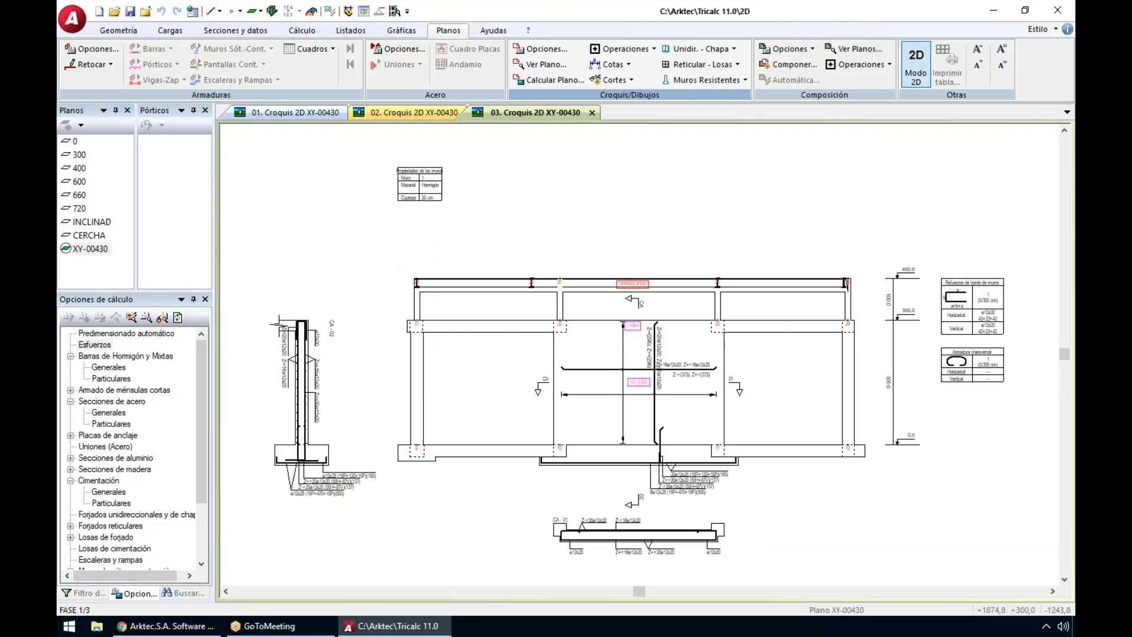
scroll(236, 461, up, 3)
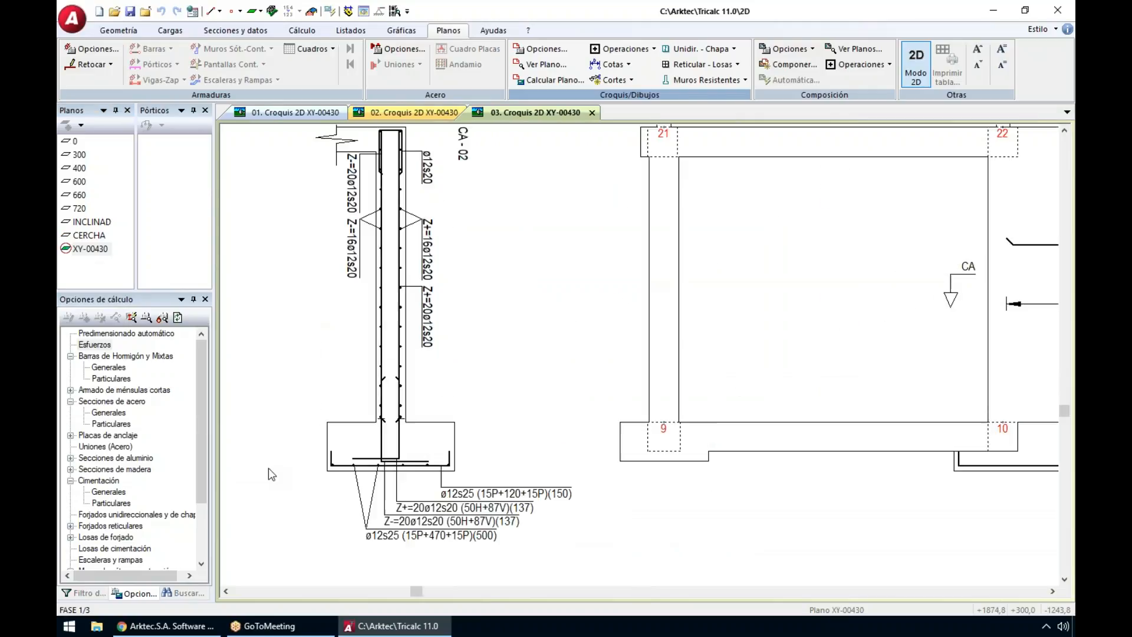
scroll(317, 462, up, 1)
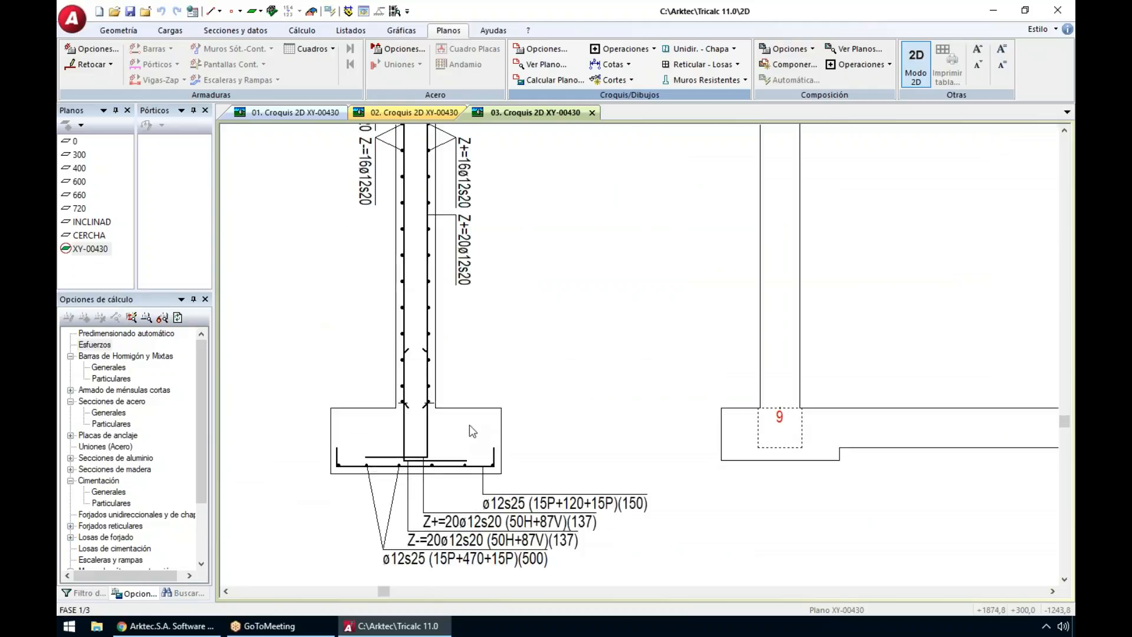
middle_drag(500, 242, 582, 442)
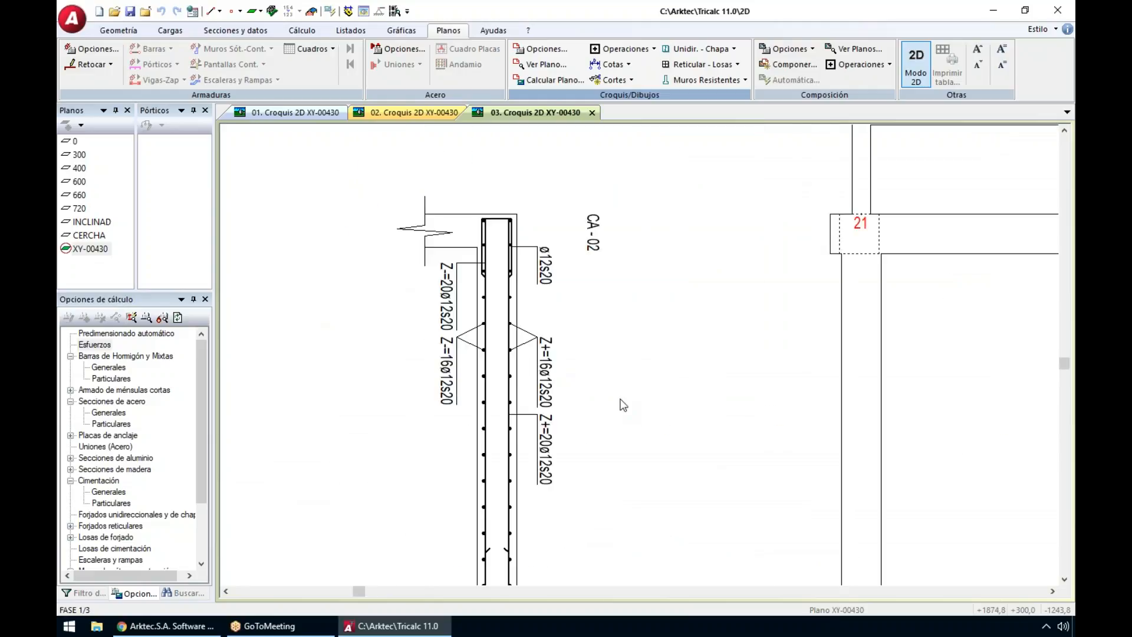
scroll(631, 399, down, 5)
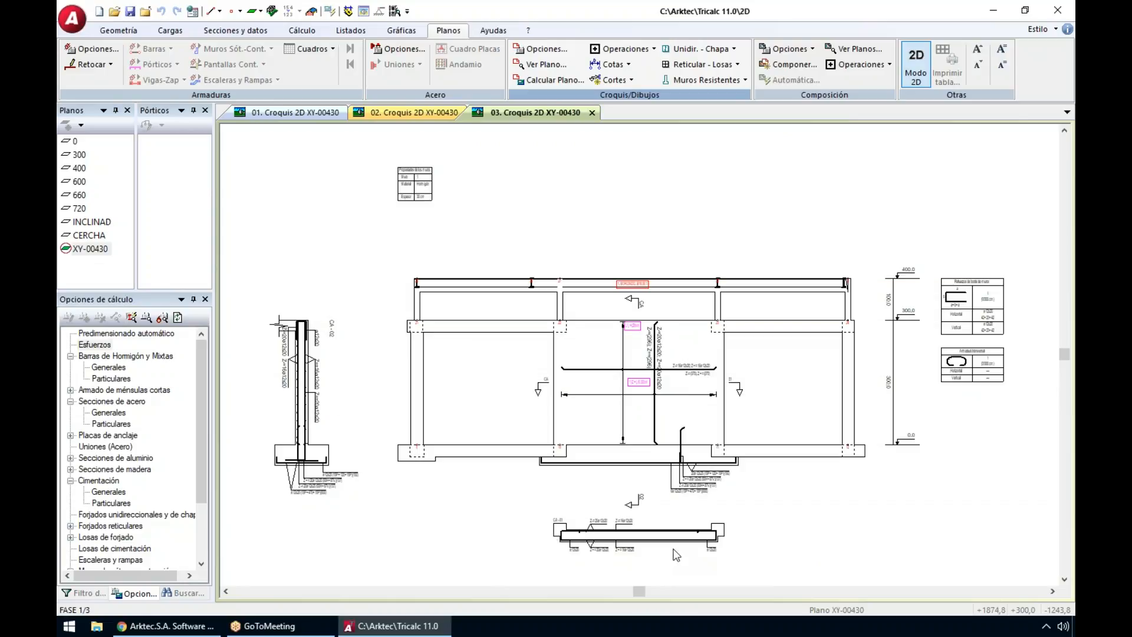
Step: Leave 2D mode and display the frame reinforcement drawings at level 300, going from frame 1 through frame 4 to frame A
right_click(537, 310)
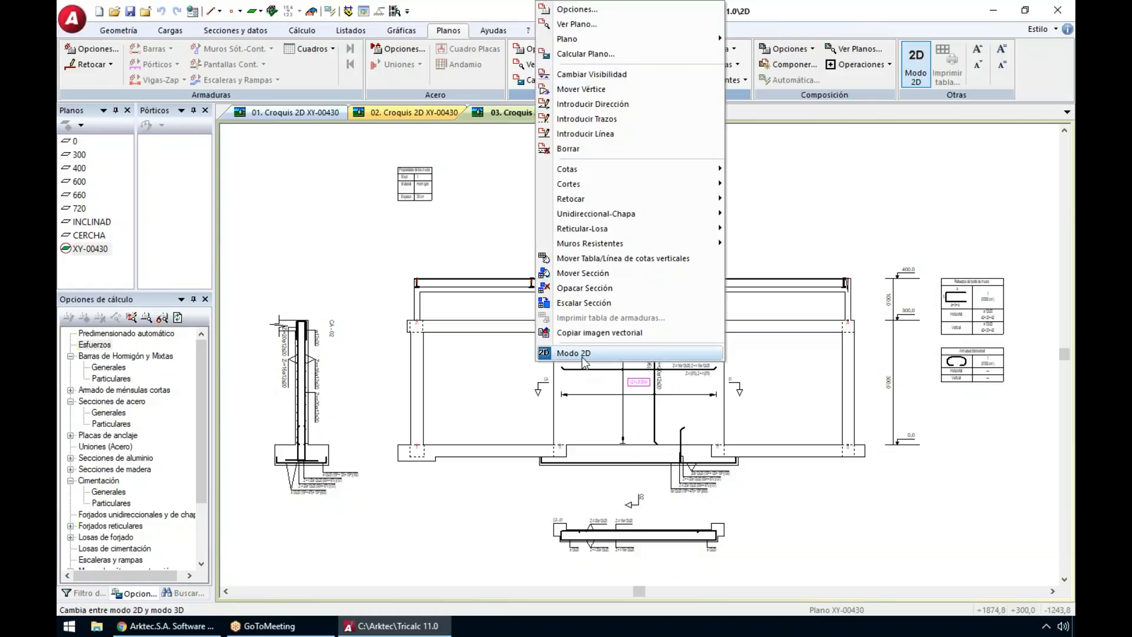
click(583, 355)
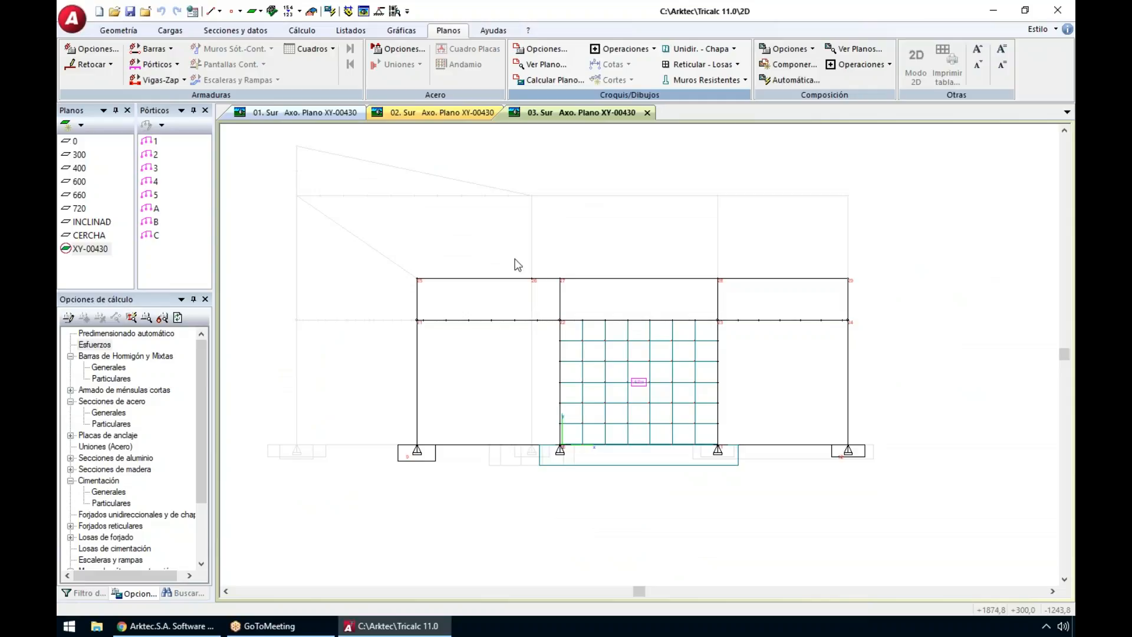
click(156, 65)
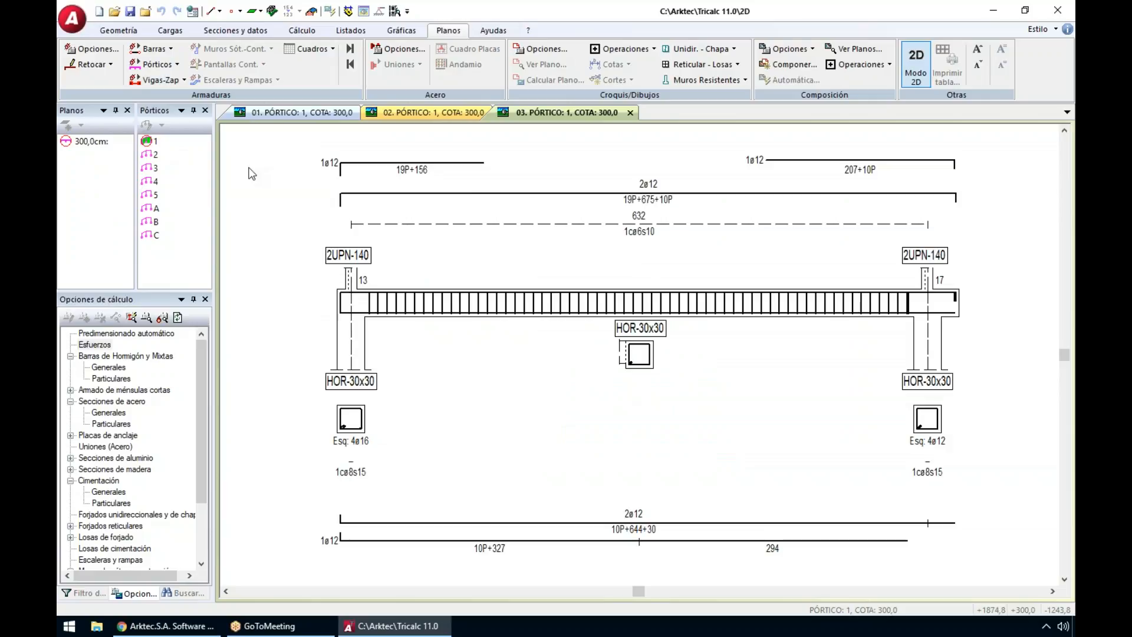
key(Down)
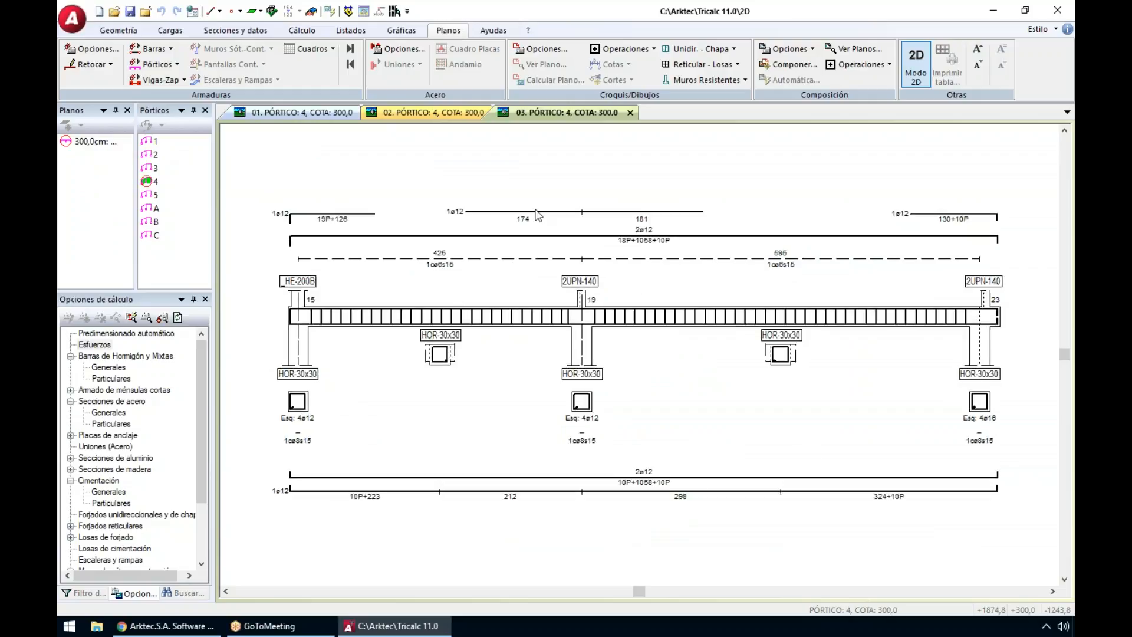
key(Down)
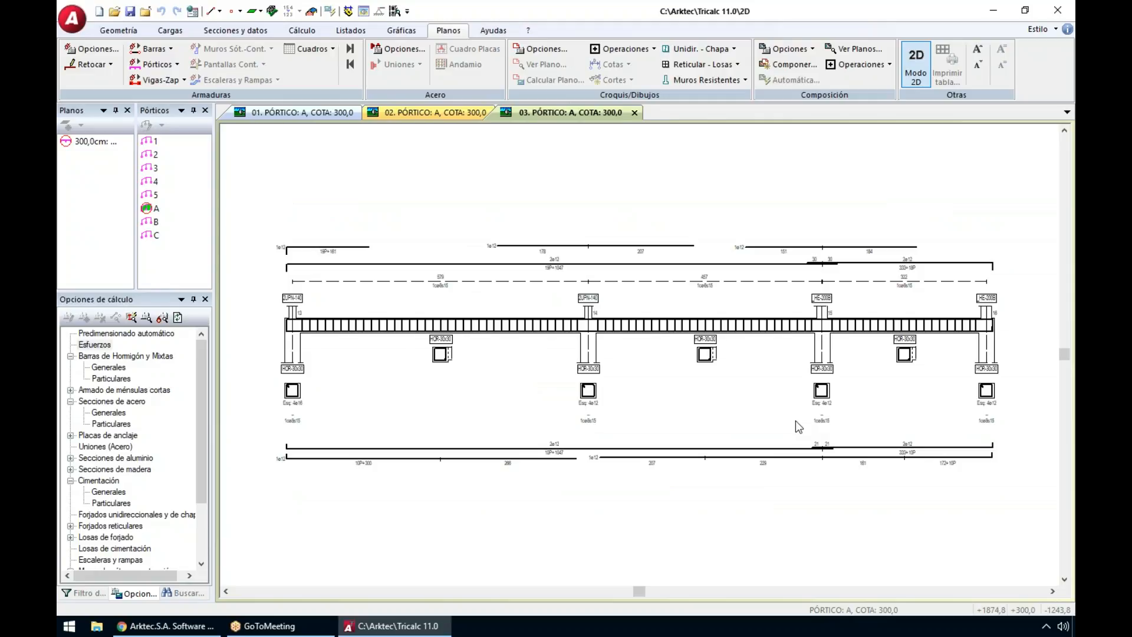
click(156, 208)
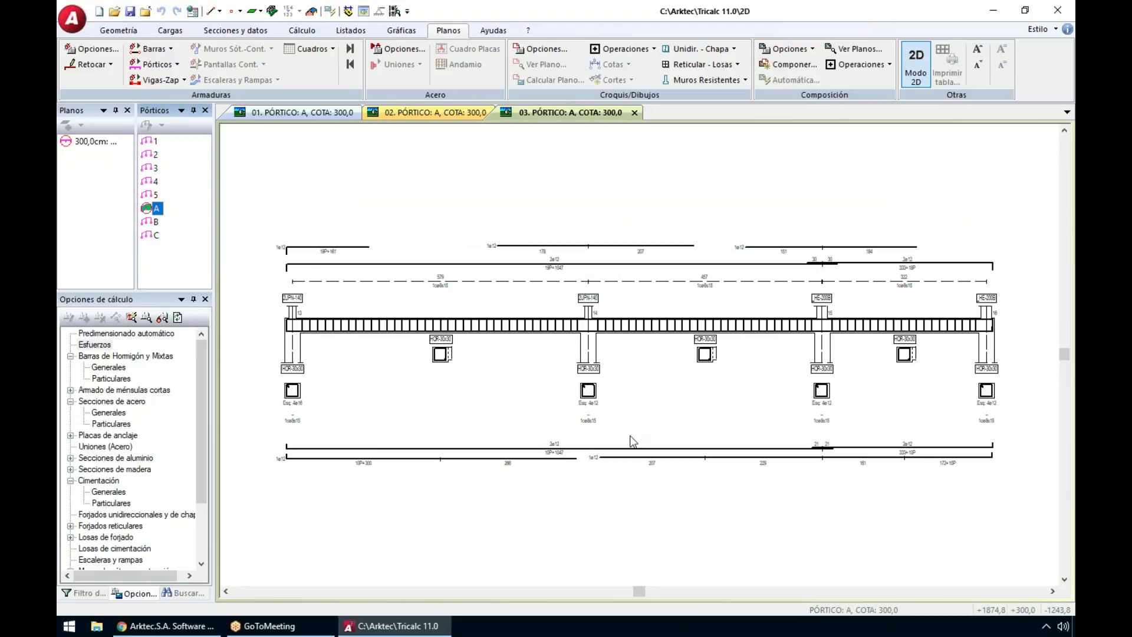
drag(179, 242, 128, 124)
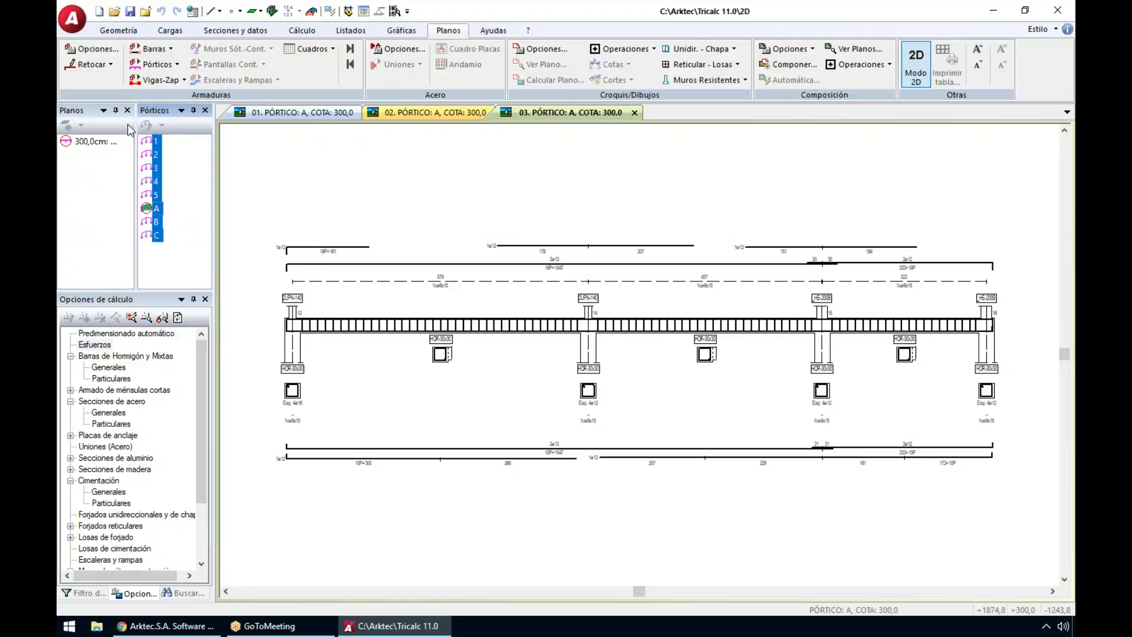
click(118, 30)
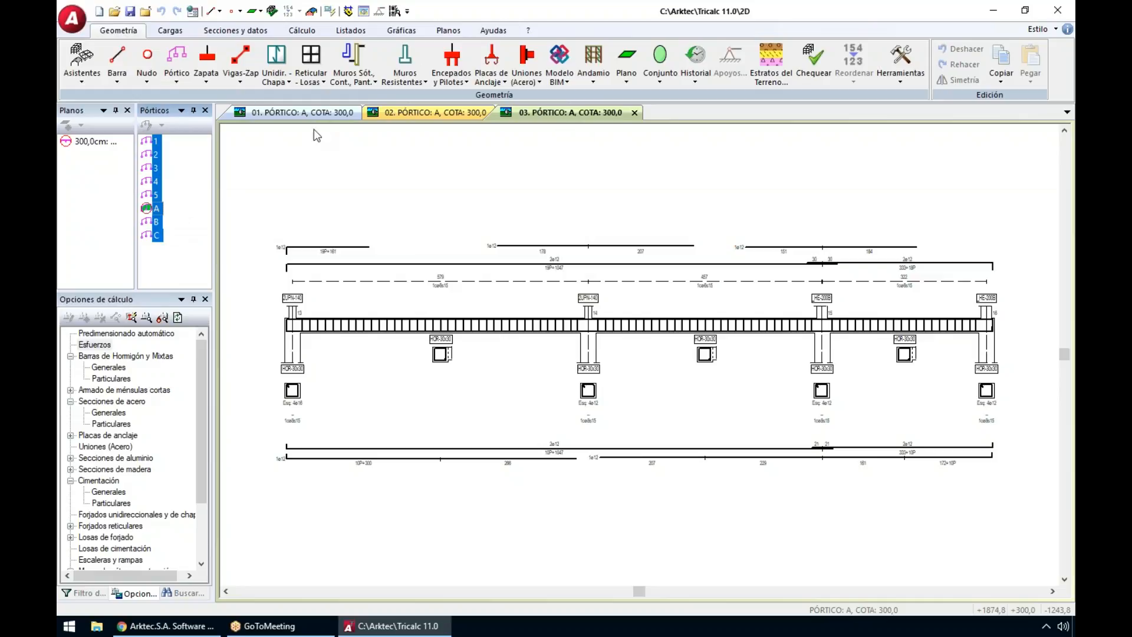
click(172, 79)
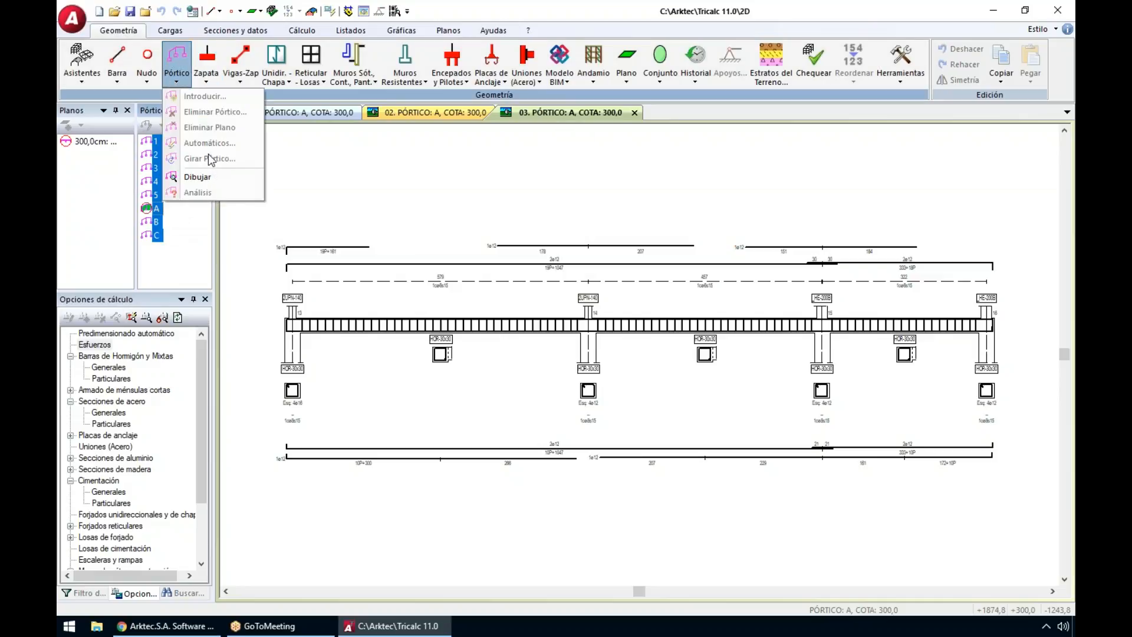
click(378, 180)
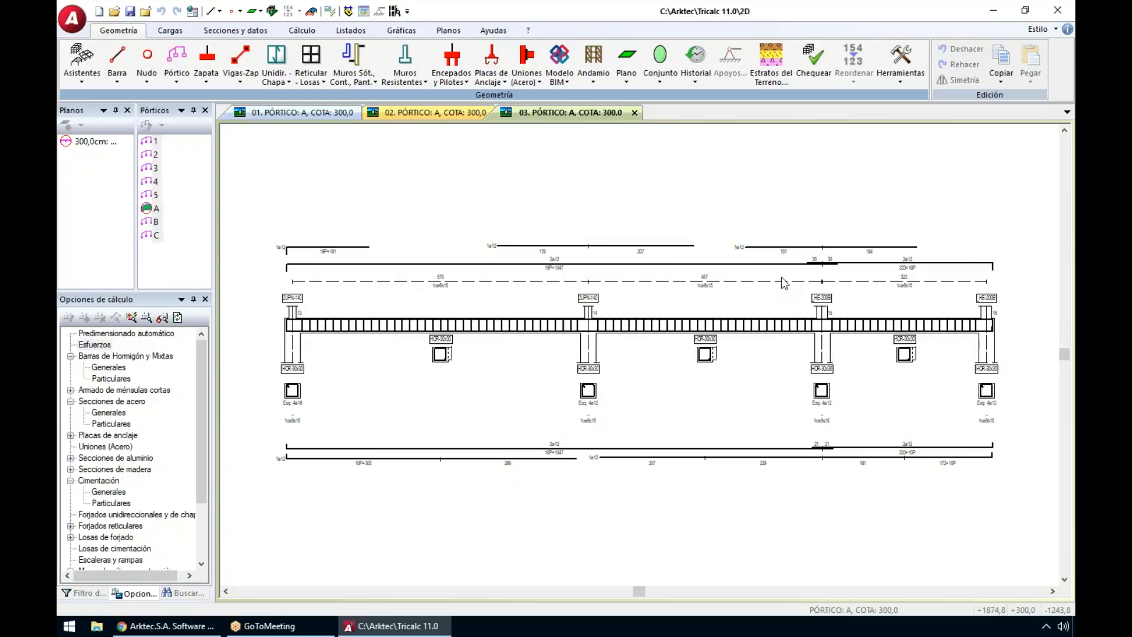
Step: Inspect frame A's upper bars at the interior columns and set the maximum reinforcement bar length to 700 cm
scroll(838, 268, up, 4)
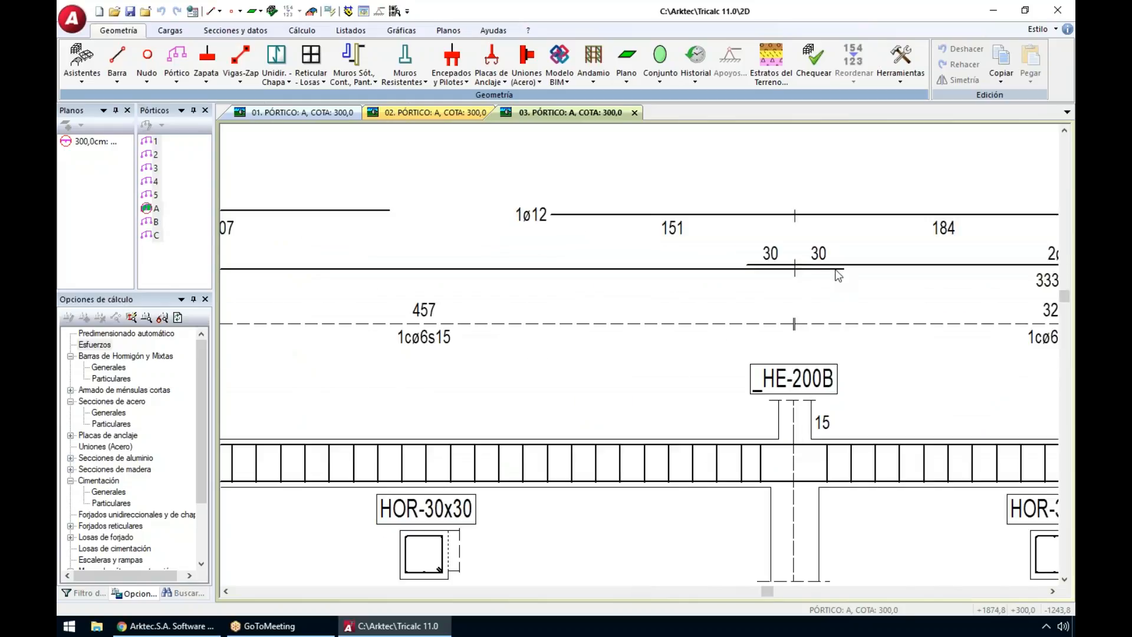
scroll(838, 275, down, 5)
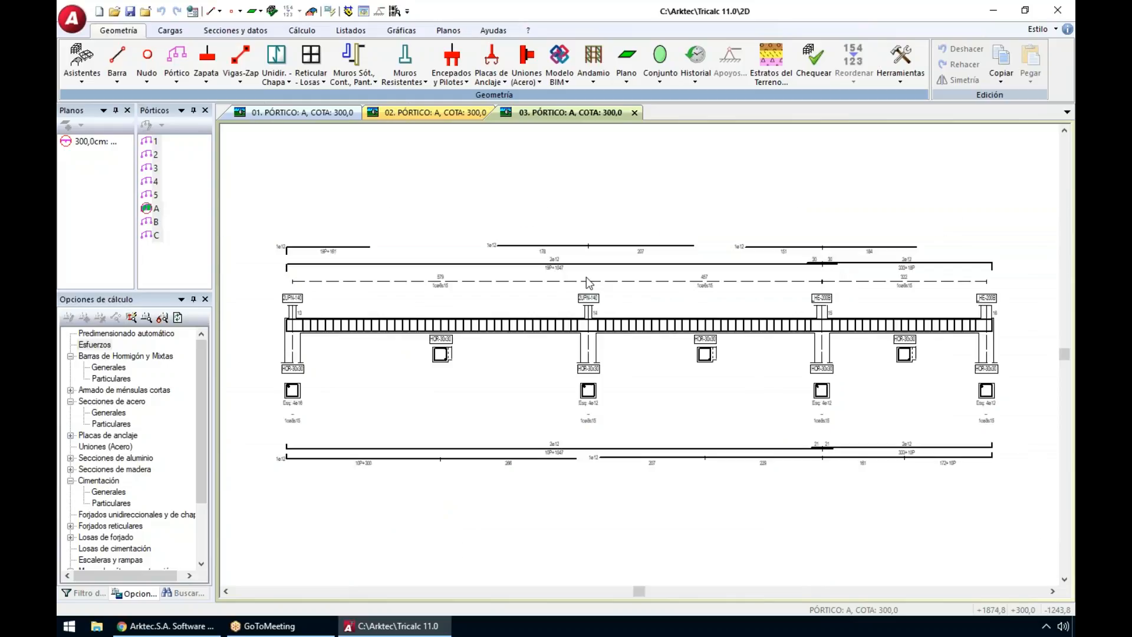
scroll(560, 274, up, 5)
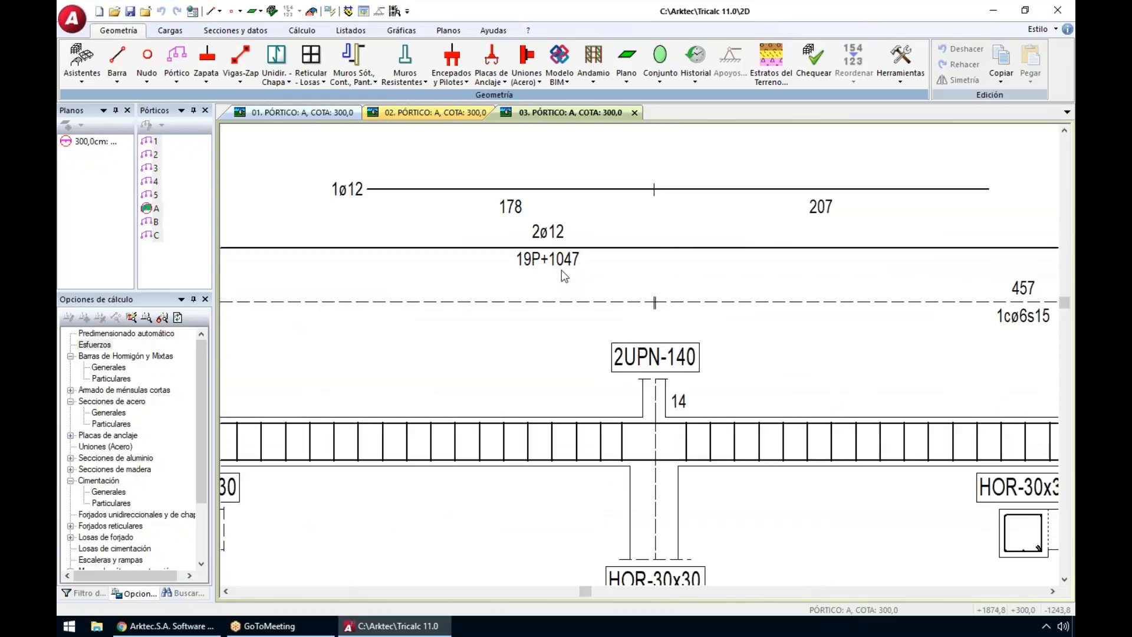
scroll(557, 271, down, 5)
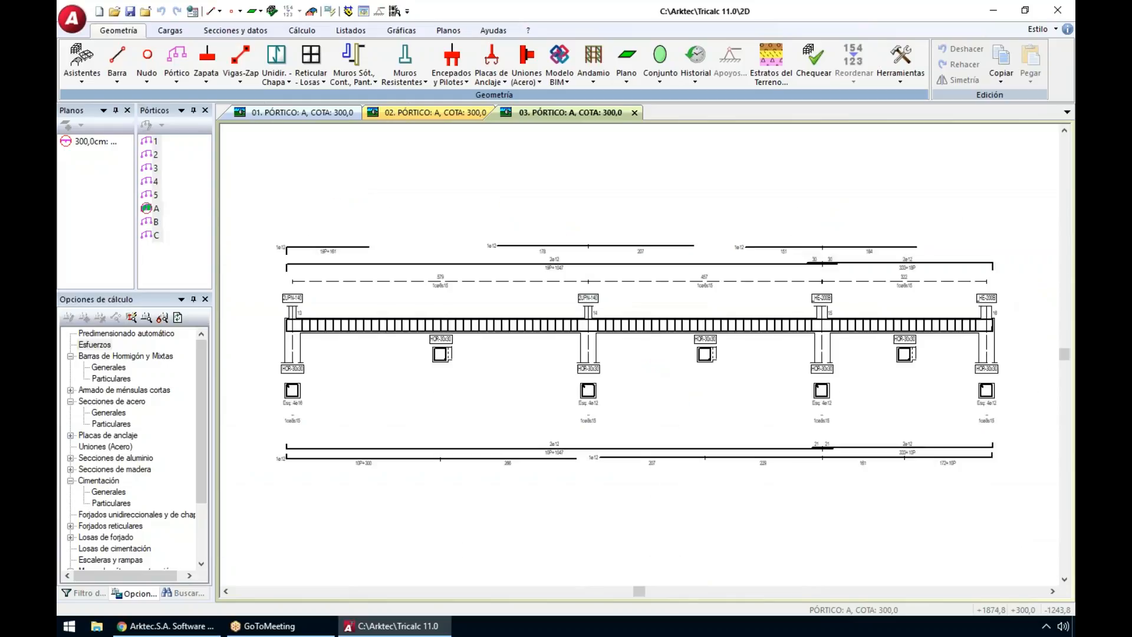
click(448, 30)
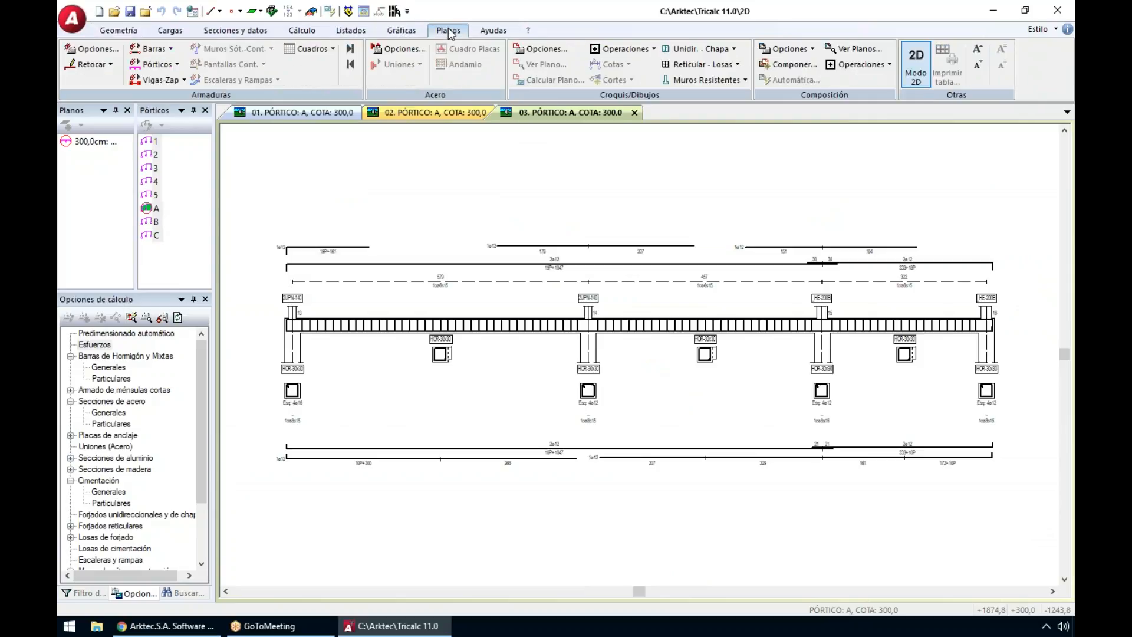
click(97, 51)
click(484, 148)
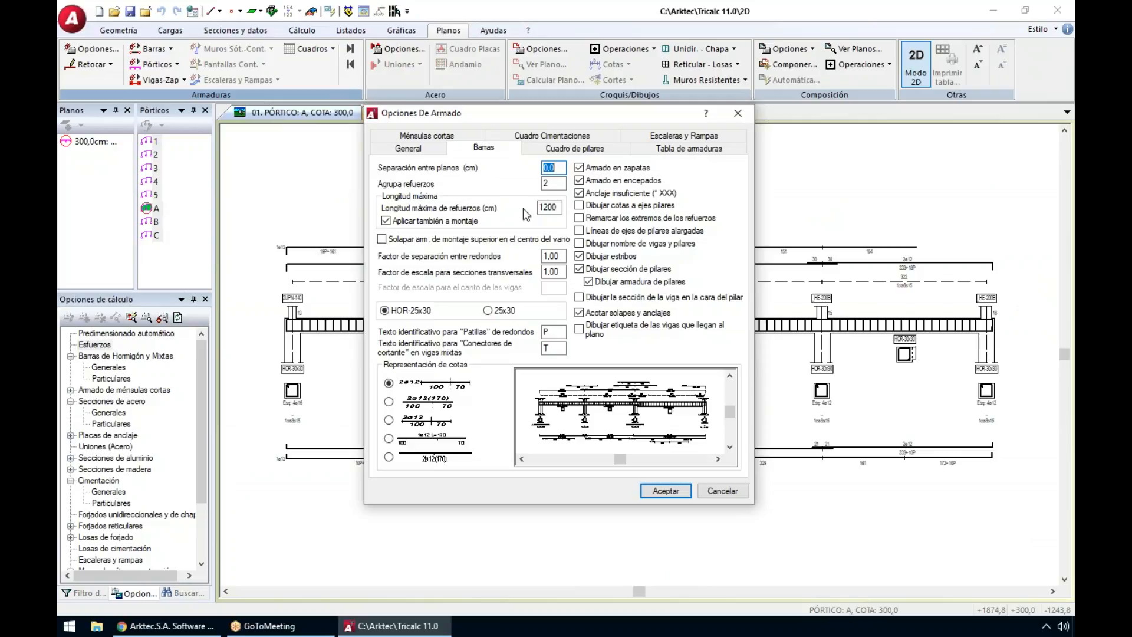
double_click(558, 208)
text(7)
click(665, 490)
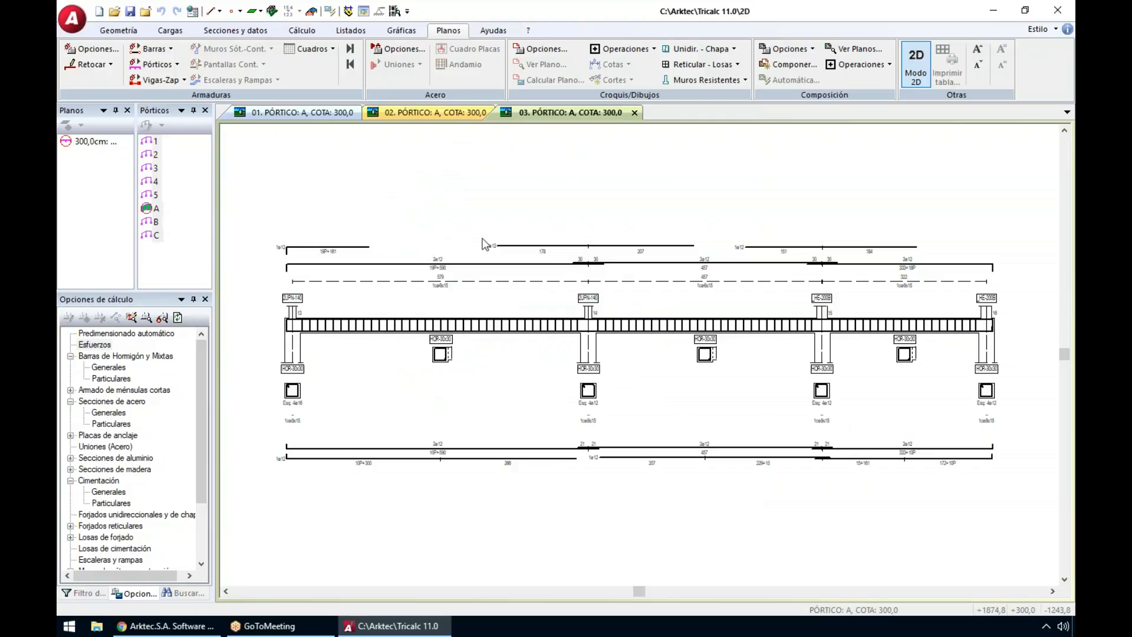
Step: Define a cut point for the upper beam reinforcement at -100 cm from the column axis at node 15
click(95, 66)
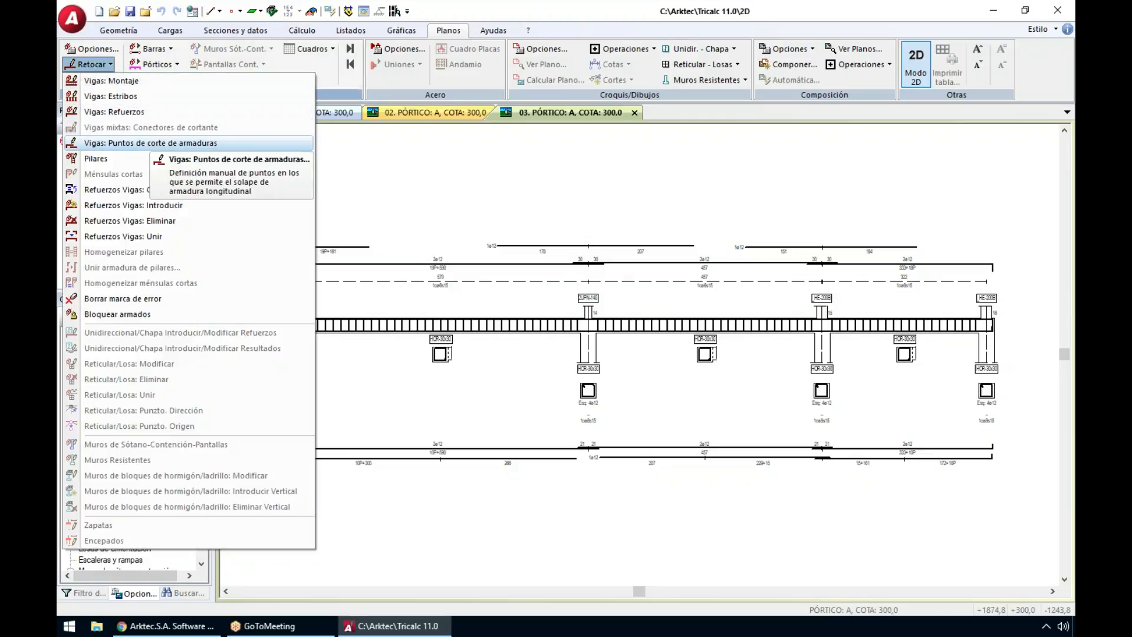
click(151, 144)
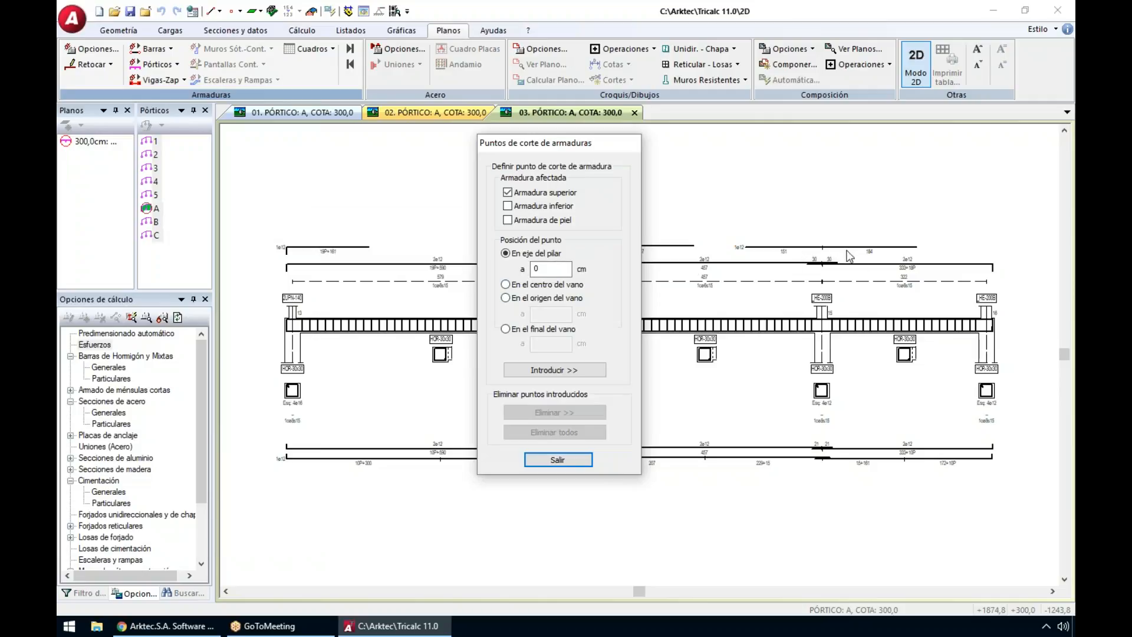
double_click(536, 268)
click(538, 207)
click(517, 220)
click(522, 208)
click(567, 371)
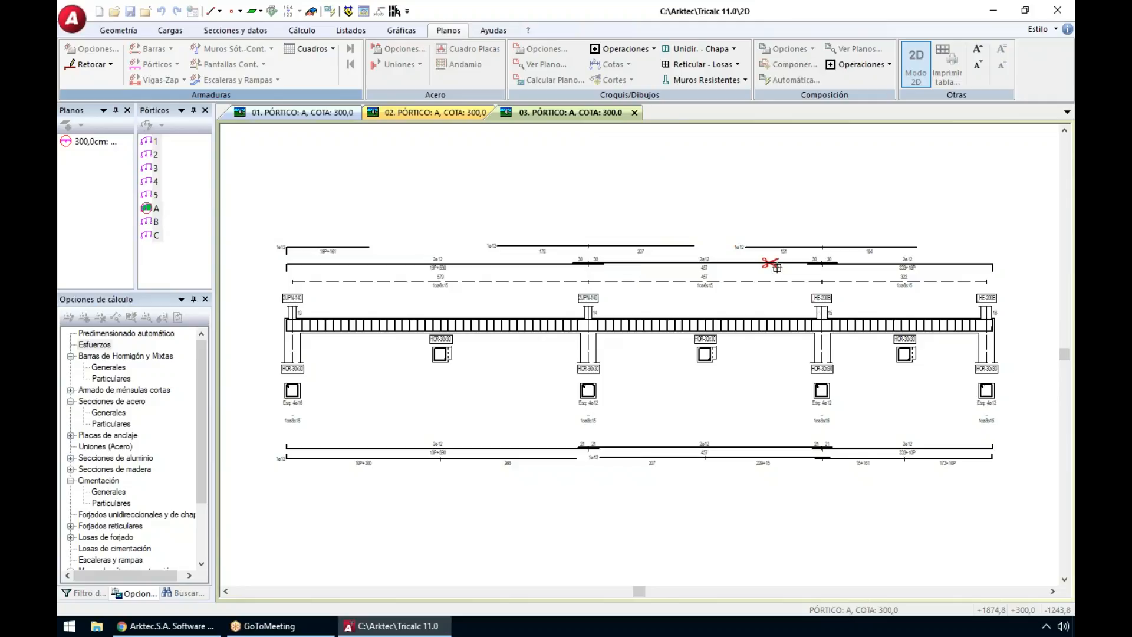
right_click(788, 304)
Step: Add a second upper reinforcement cut point at 100 cm from the column axis at node 15
click(537, 269)
key(BackSpace)
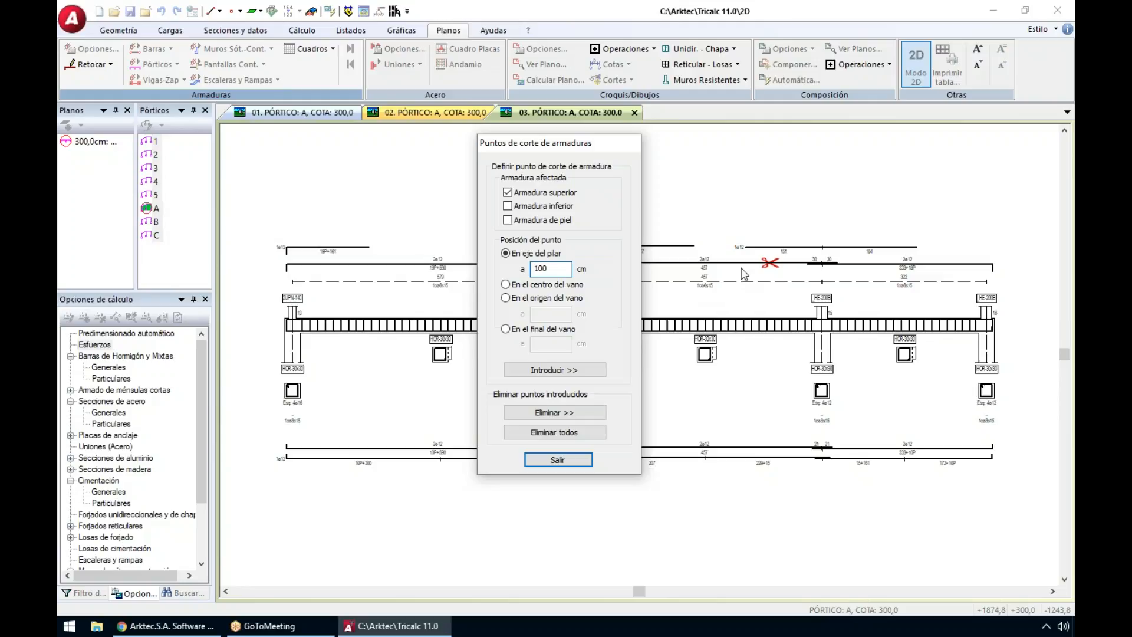
click(554, 369)
click(823, 312)
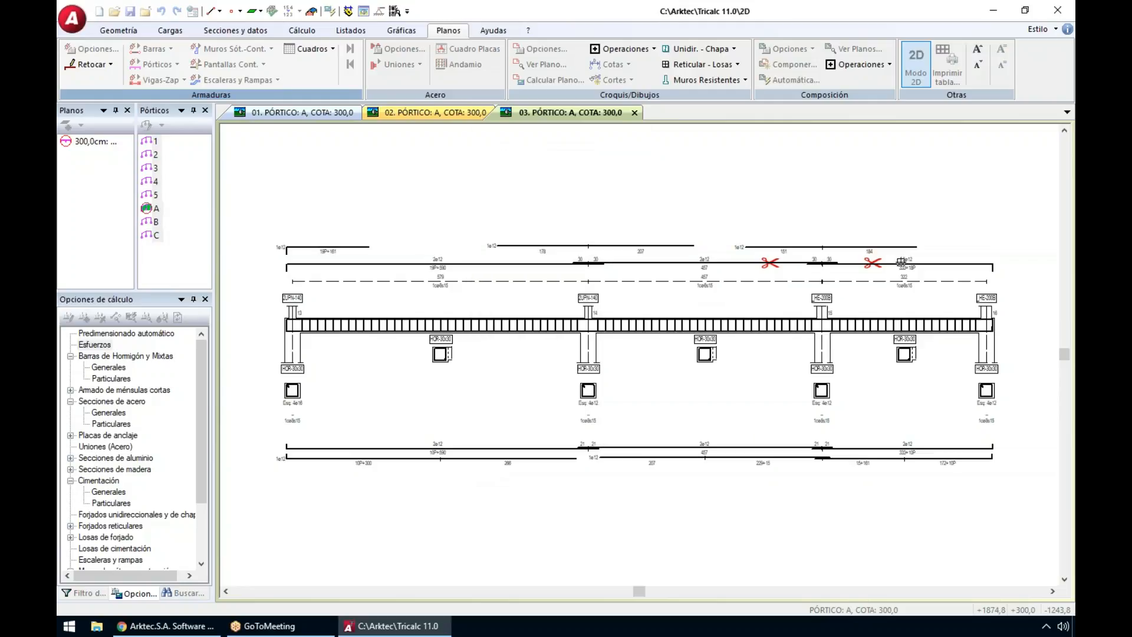
right_click(878, 183)
key(Return)
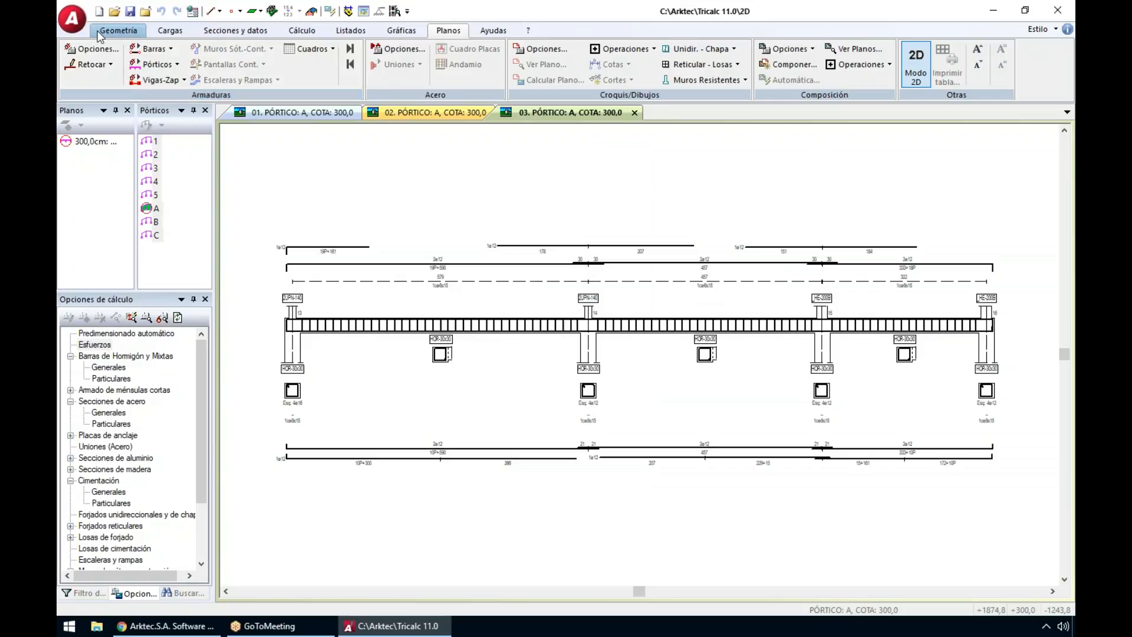
Step: Set the maximum reinforcement bar length to 300 cm so the drawing applies the defined cut points
click(88, 50)
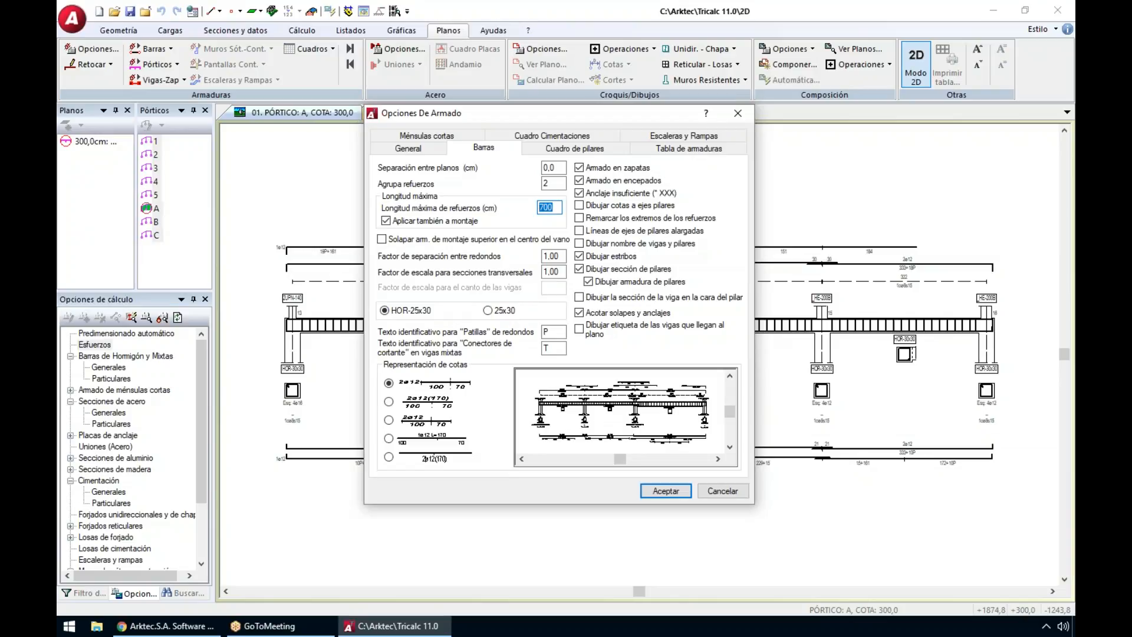
text(300)
key(Return)
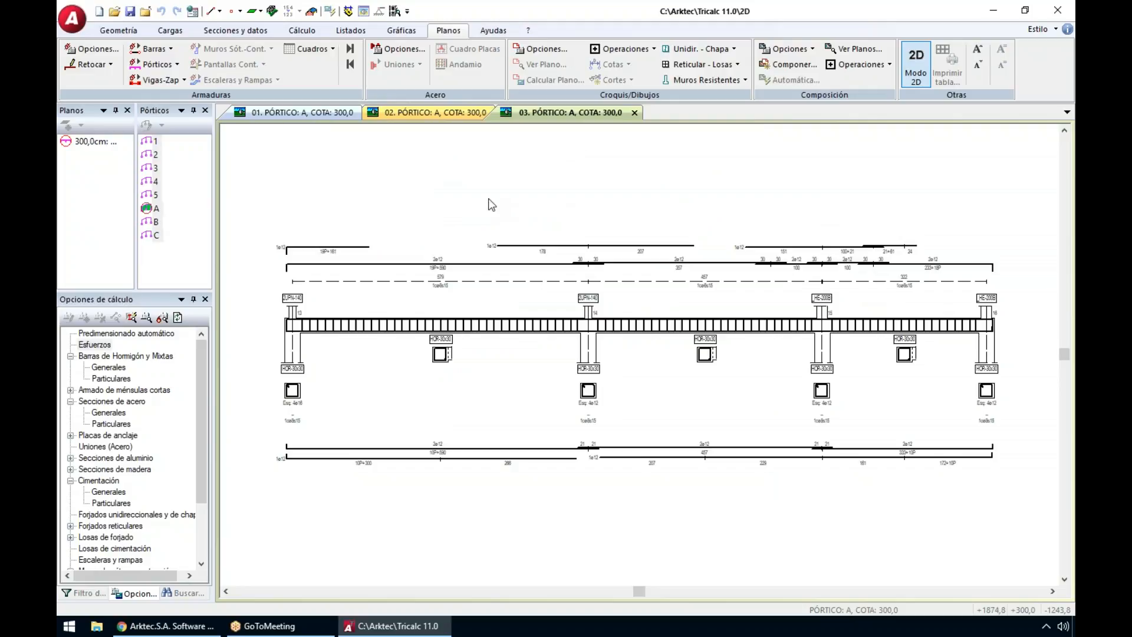
Step: Set the lower mounting bars of beam 267, frame A's first span, to 8 mm diameter and review the reinforcement check
click(93, 65)
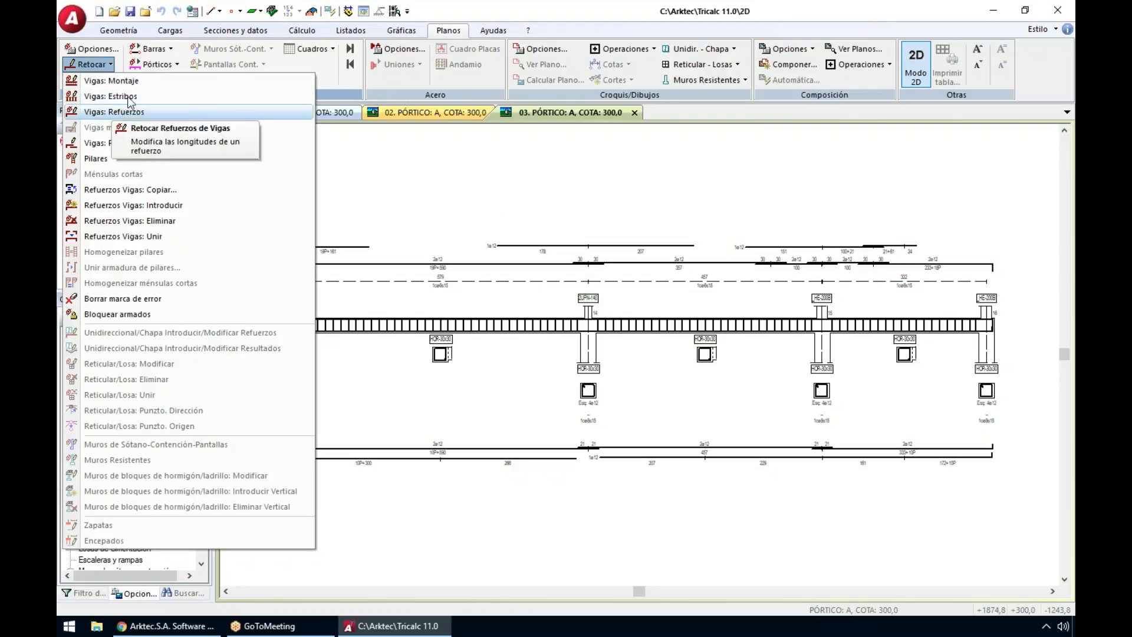
click(112, 80)
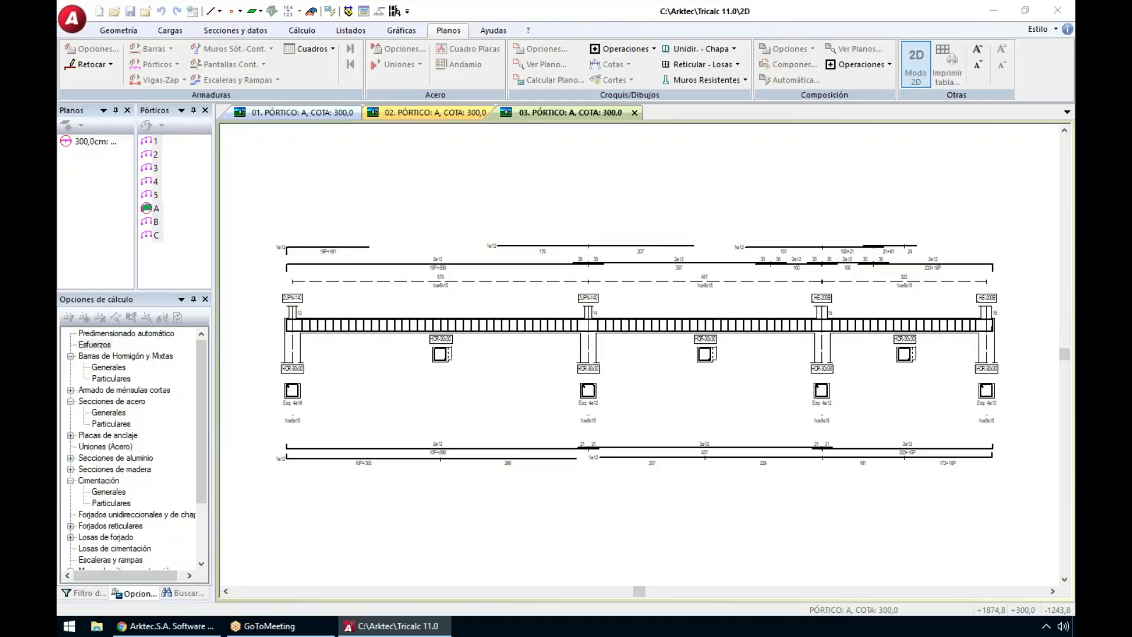
click(352, 264)
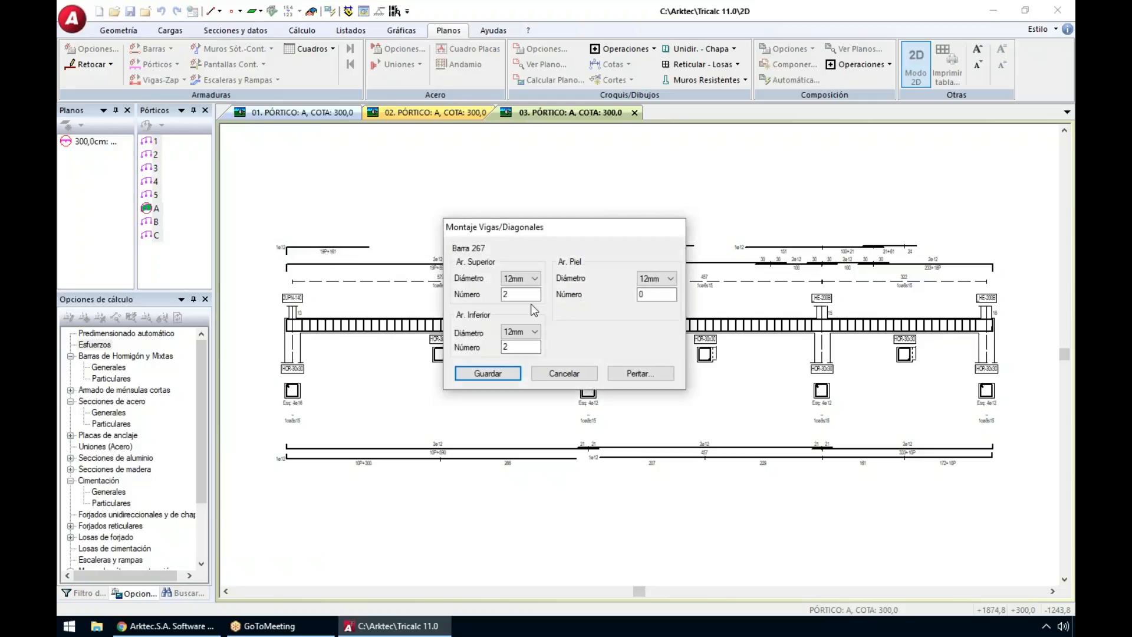
click(521, 333)
click(527, 372)
click(507, 347)
click(625, 370)
click(522, 327)
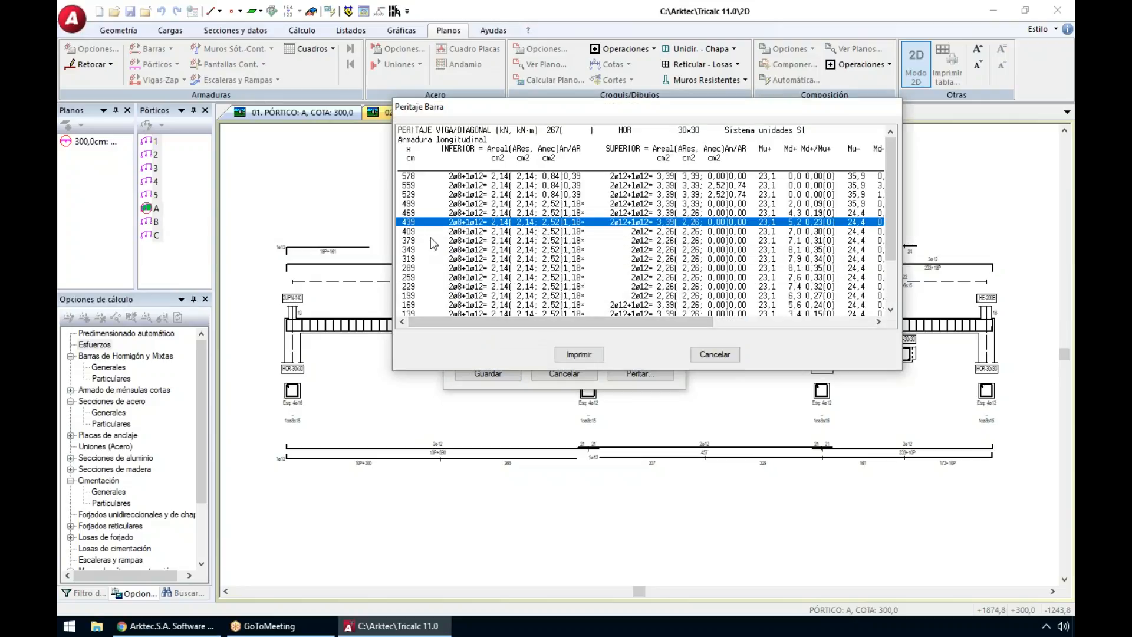
key(Up)
key(Up)
click(522, 252)
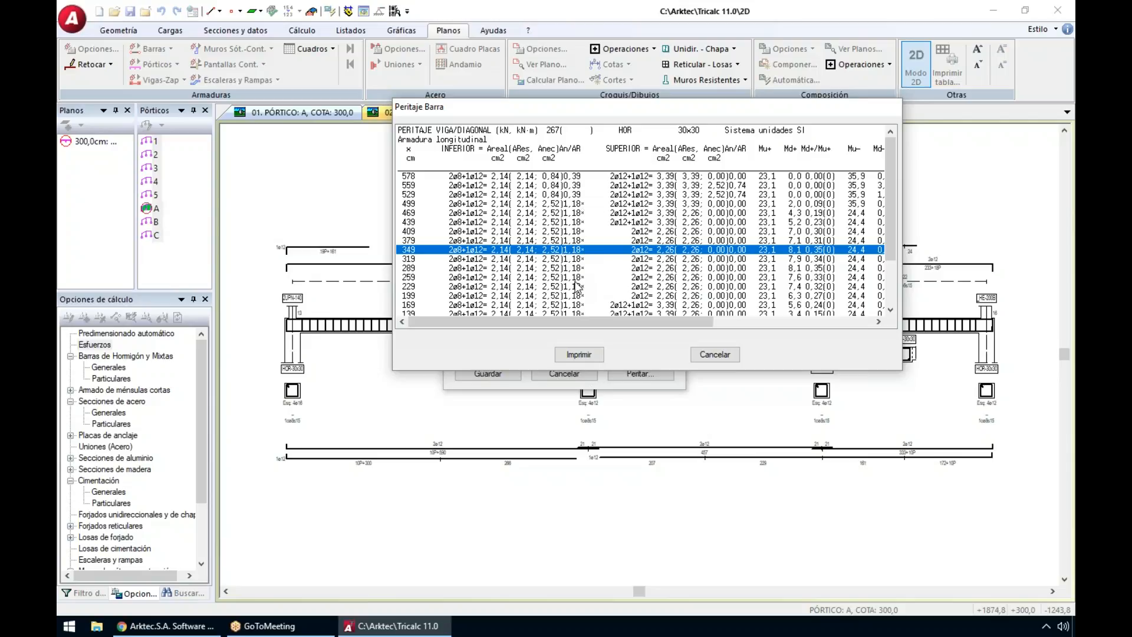
click(707, 354)
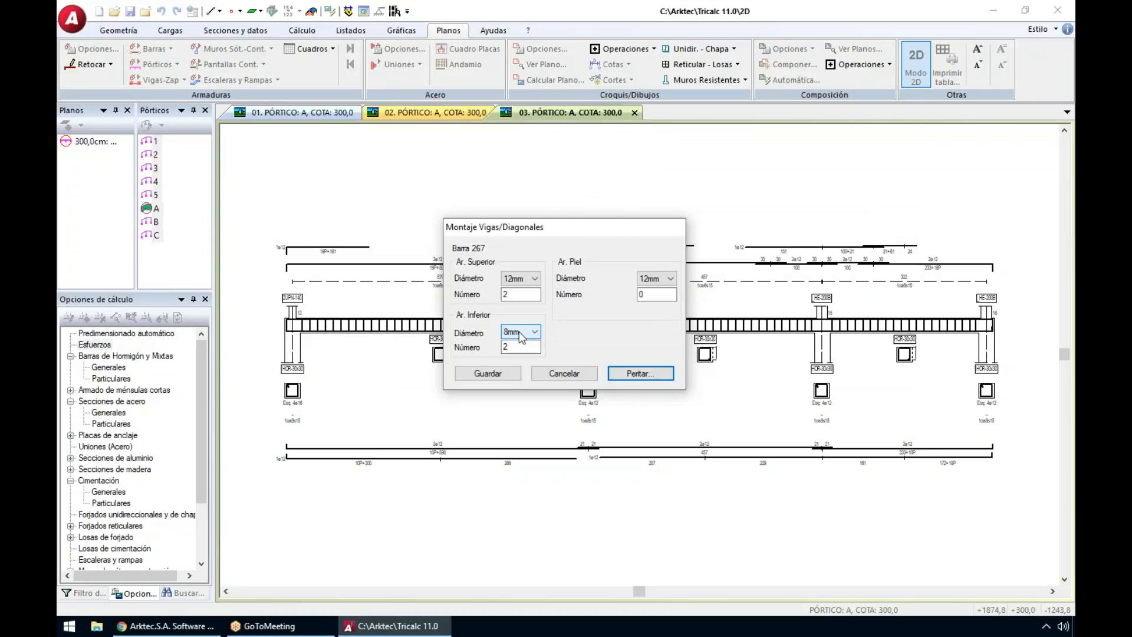
Step: Set beam 267's lower mounting reinforcement to 3 bars of 8 mm, recheck the beam and save the change
click(519, 332)
click(521, 373)
double_click(527, 347)
text(3)
click(639, 373)
key(Return)
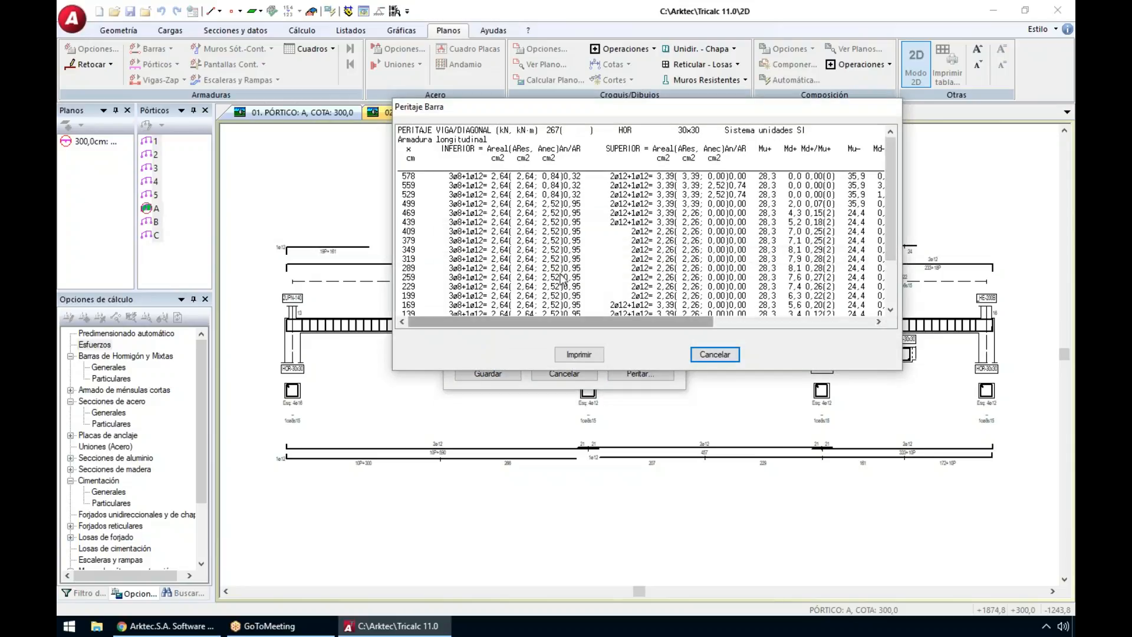
click(570, 259)
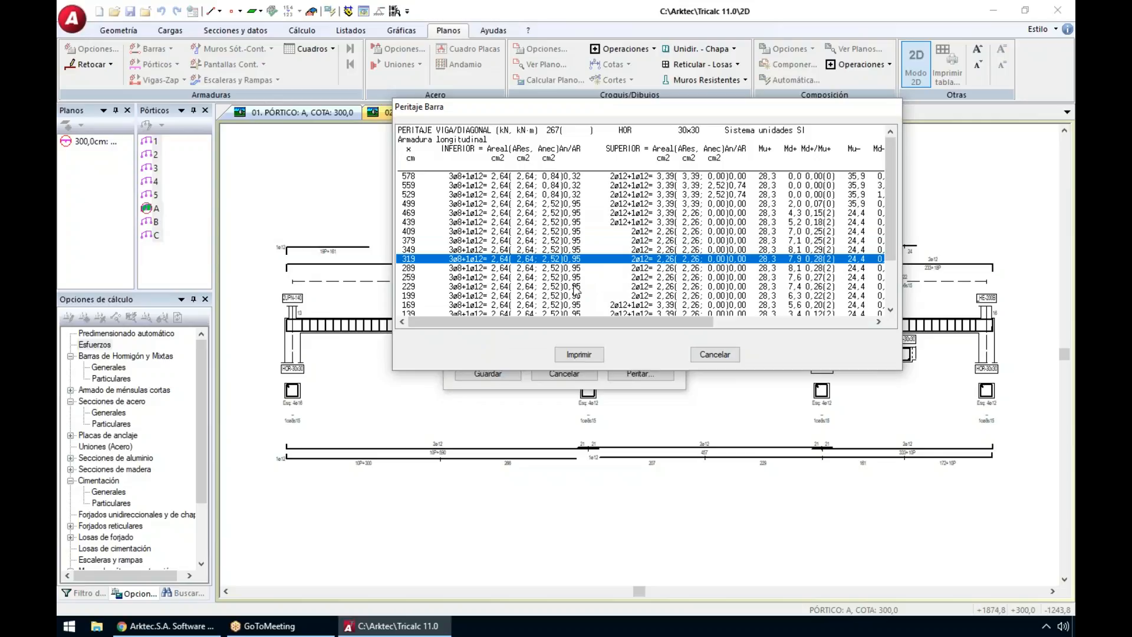
click(714, 354)
click(487, 374)
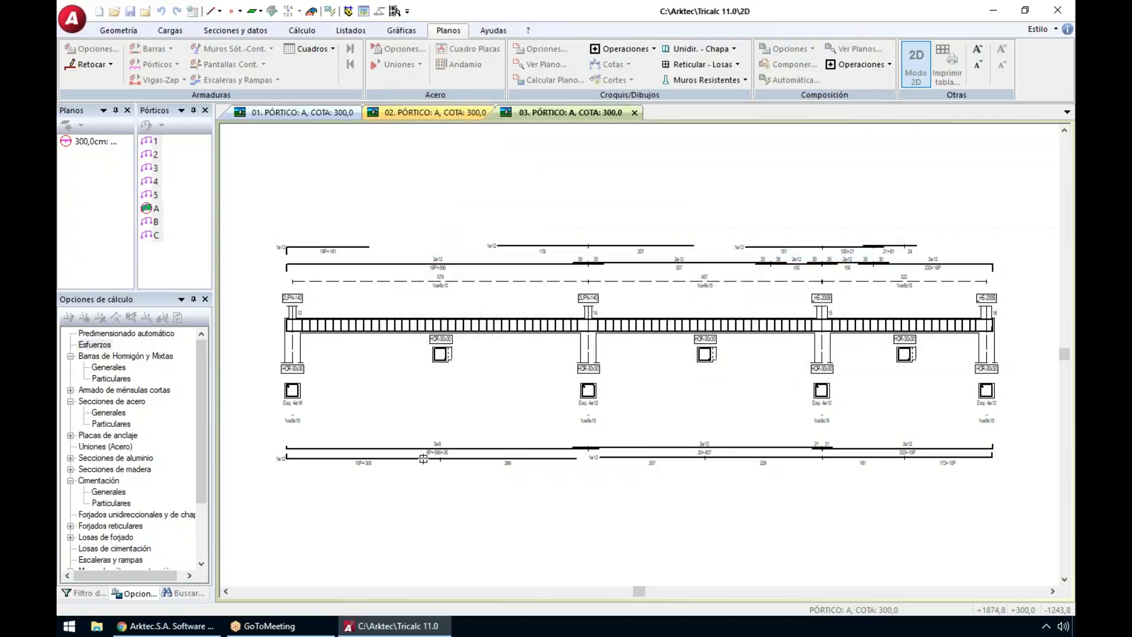
Step: Examine the lower bar labels of frame A's first span and the bar overlap at the column at node 14
scroll(423, 458, up, 3)
scroll(506, 436, down, 3)
scroll(825, 449, up, 1)
scroll(517, 462, up, 2)
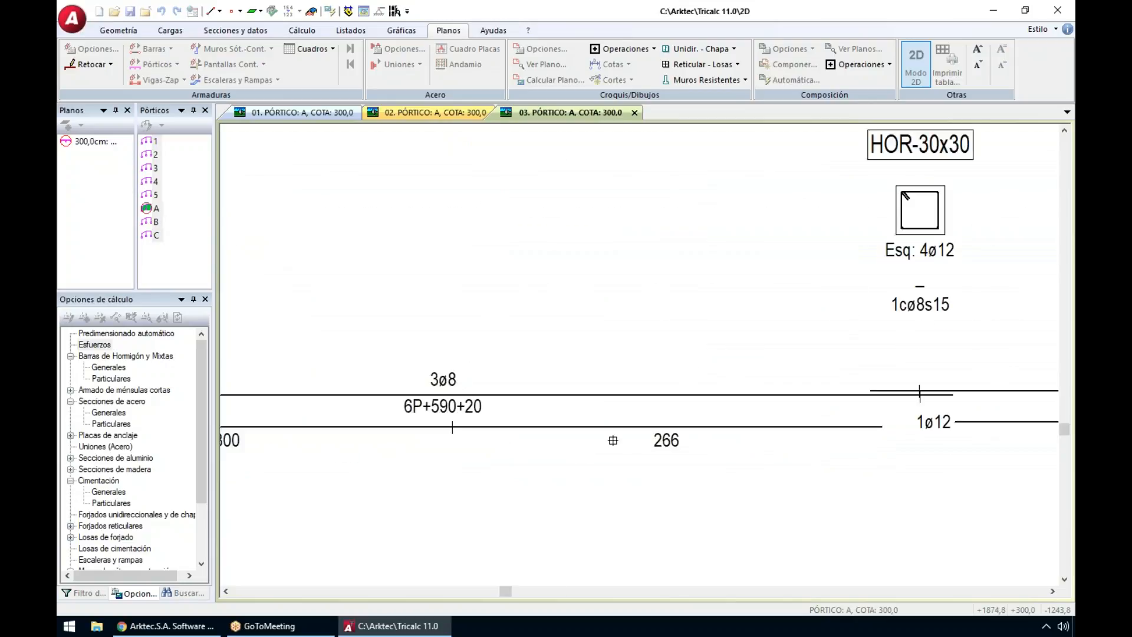
scroll(873, 467, down, 3)
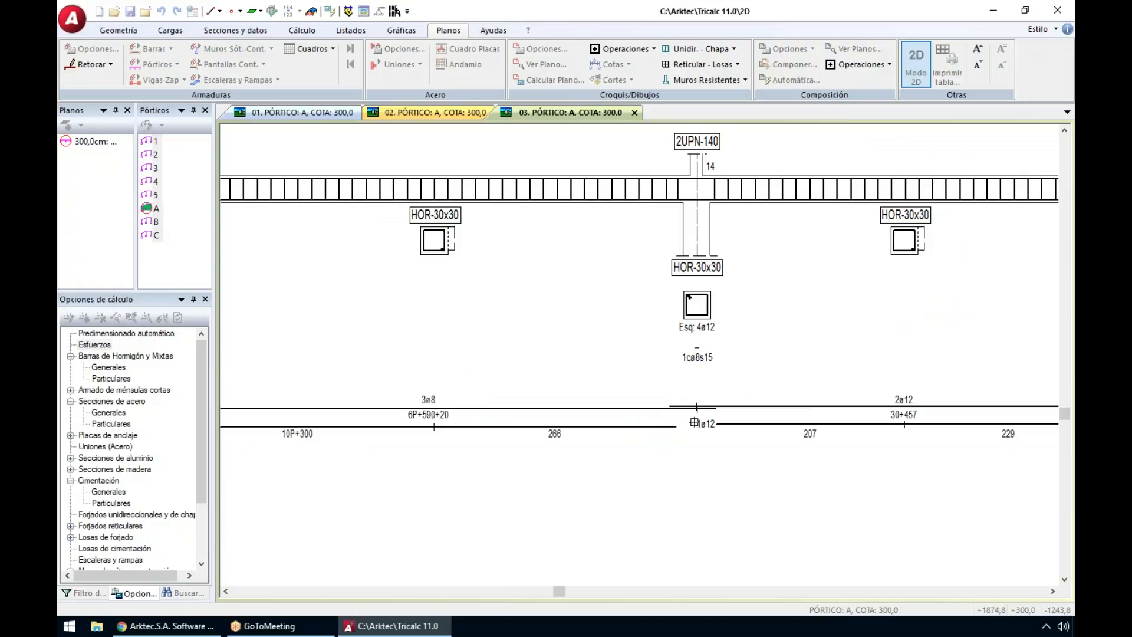
scroll(694, 420, up, 2)
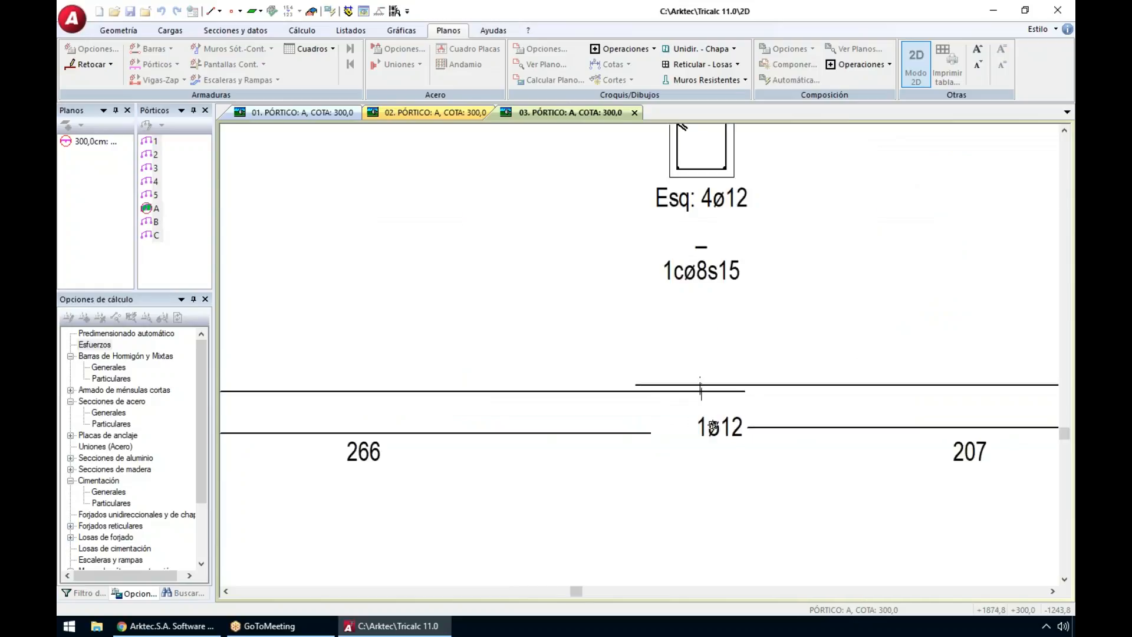
scroll(713, 425, down, 3)
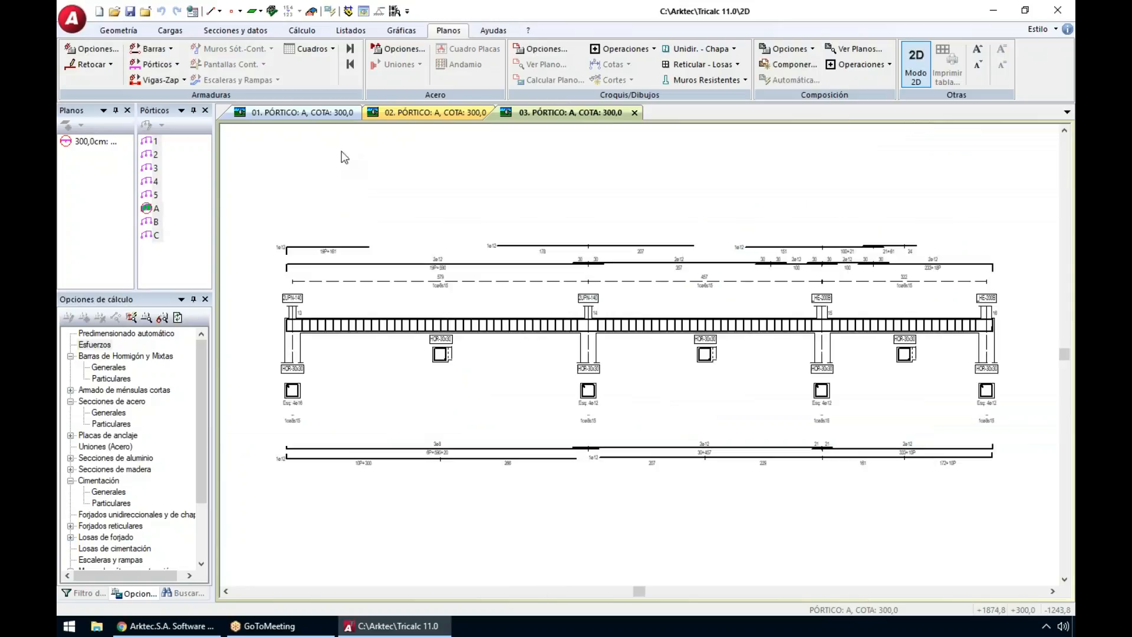
Step: Draw the column schedule in complete mode for the whole structure, with heights in vertical and a section scale factor of 3,0
click(311, 49)
click(322, 65)
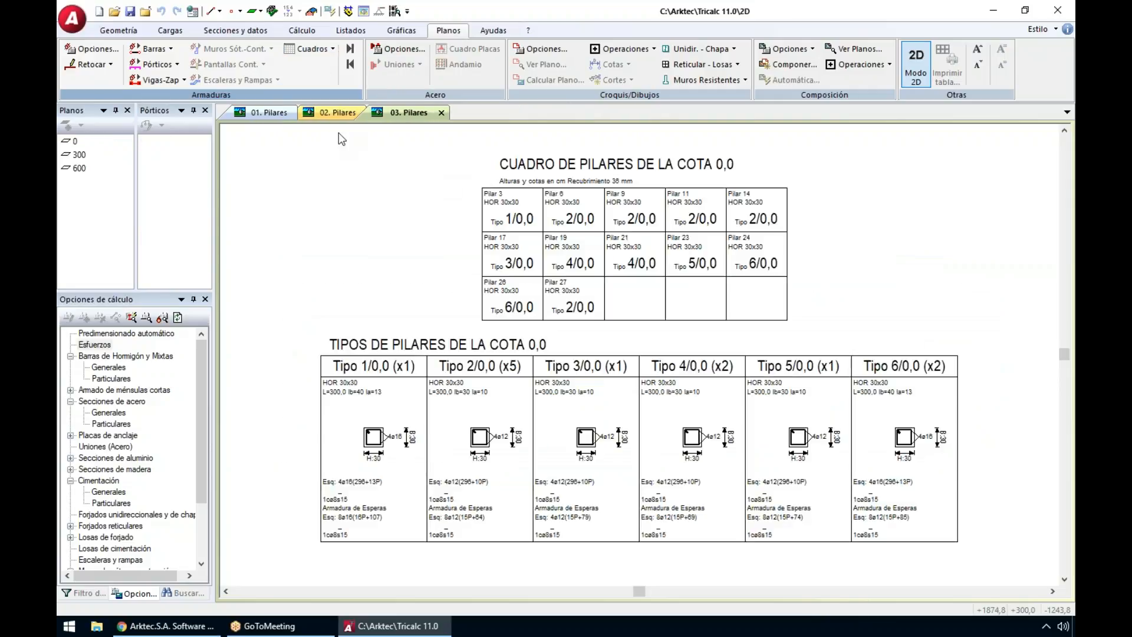
click(89, 48)
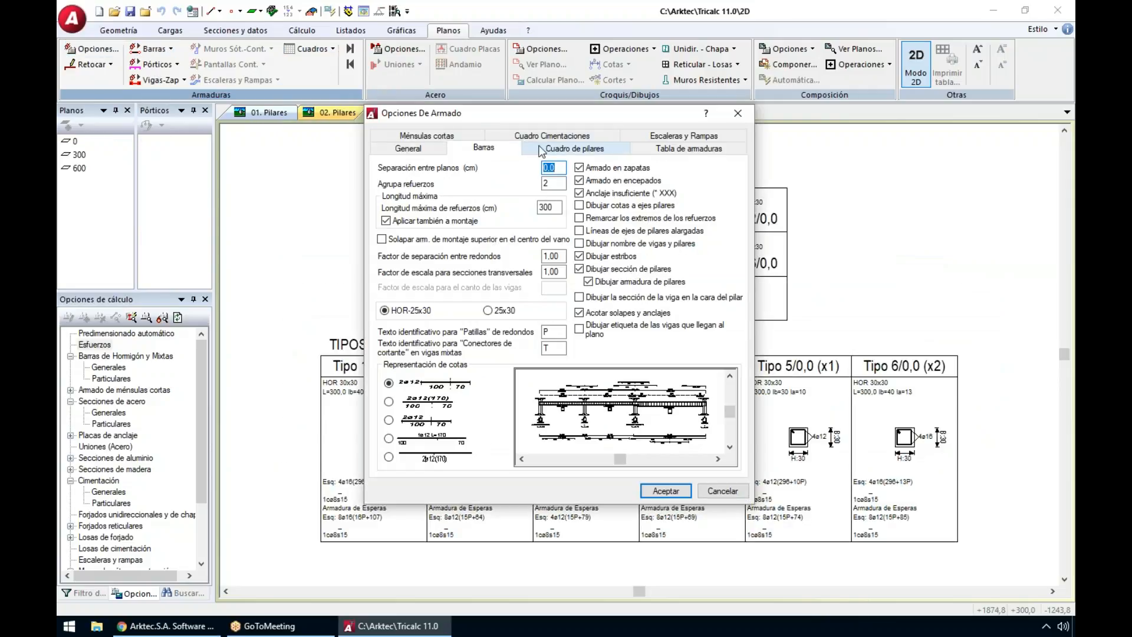
click(571, 148)
click(564, 239)
click(427, 251)
double_click(521, 317)
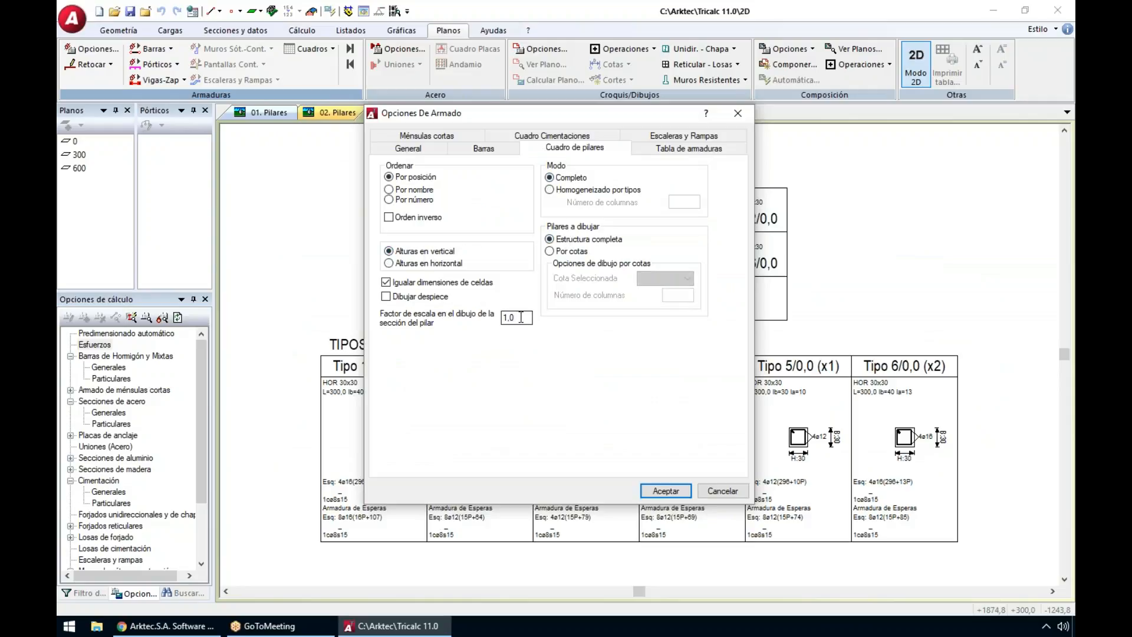
key(Return)
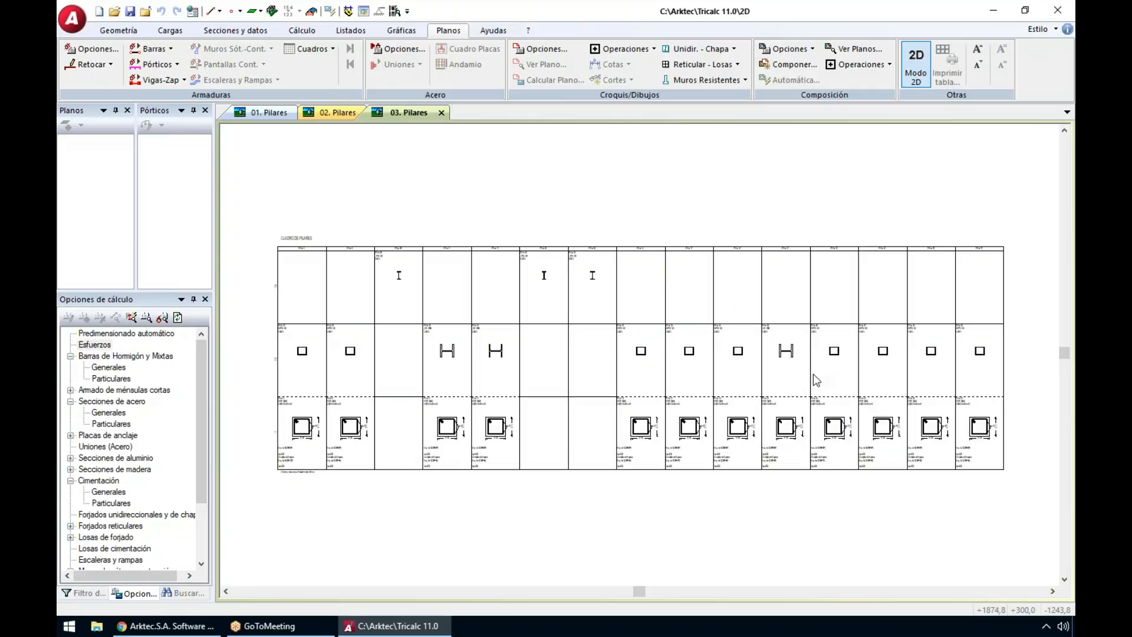
Step: Enable the bar breakdown drawing (Dibujar despiece) in the column schedule and inspect the detailed reinforcement of the concrete columns
click(98, 53)
click(427, 296)
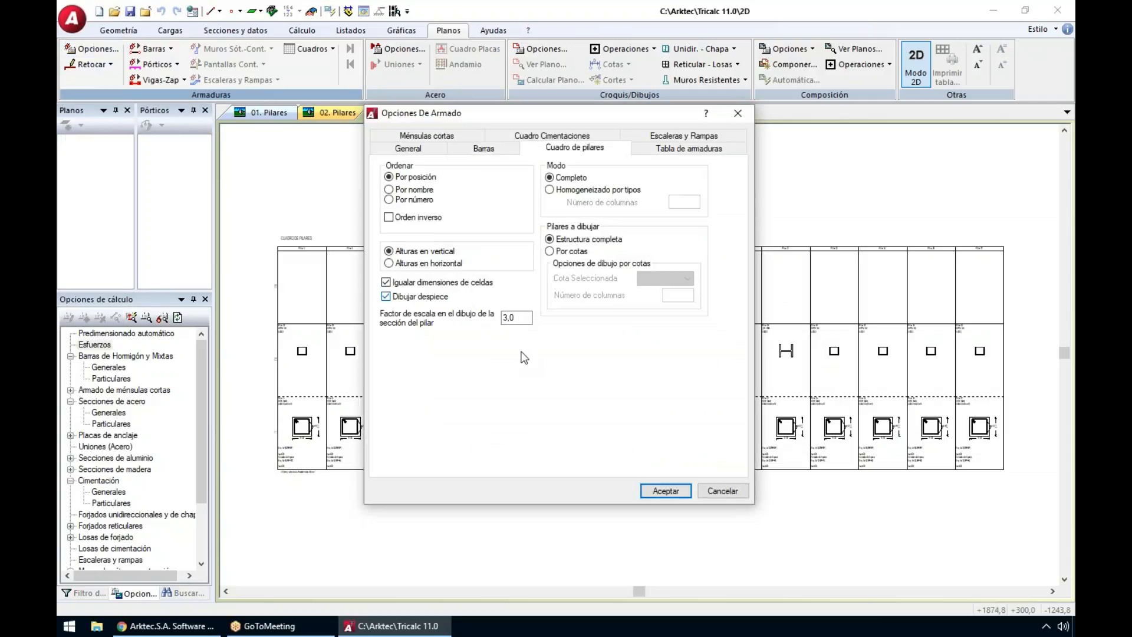
click(666, 490)
scroll(821, 429, up, 6)
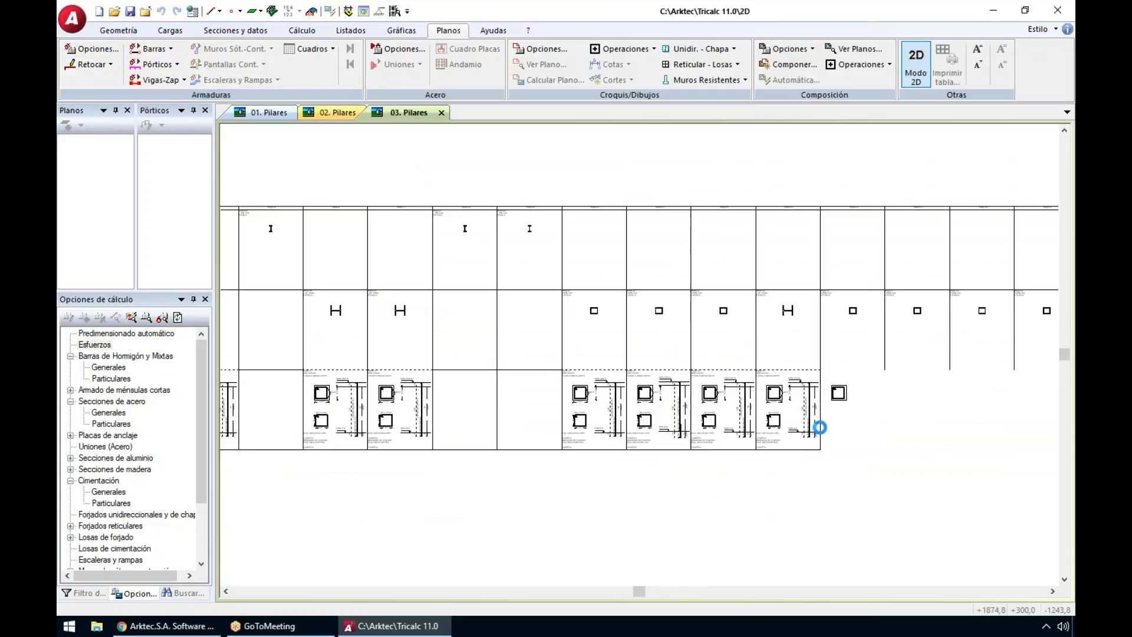
scroll(843, 434, up, 1)
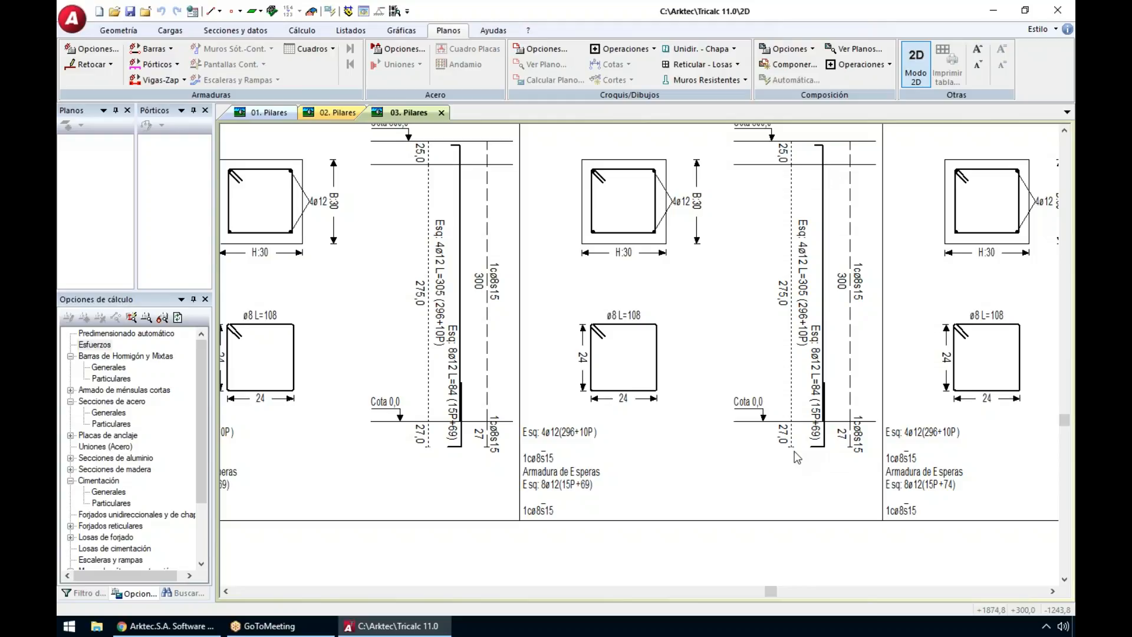
Step: Inspect column 19's mounting reinforcement settings with the Pilares retouch command and leave them as they are
click(90, 64)
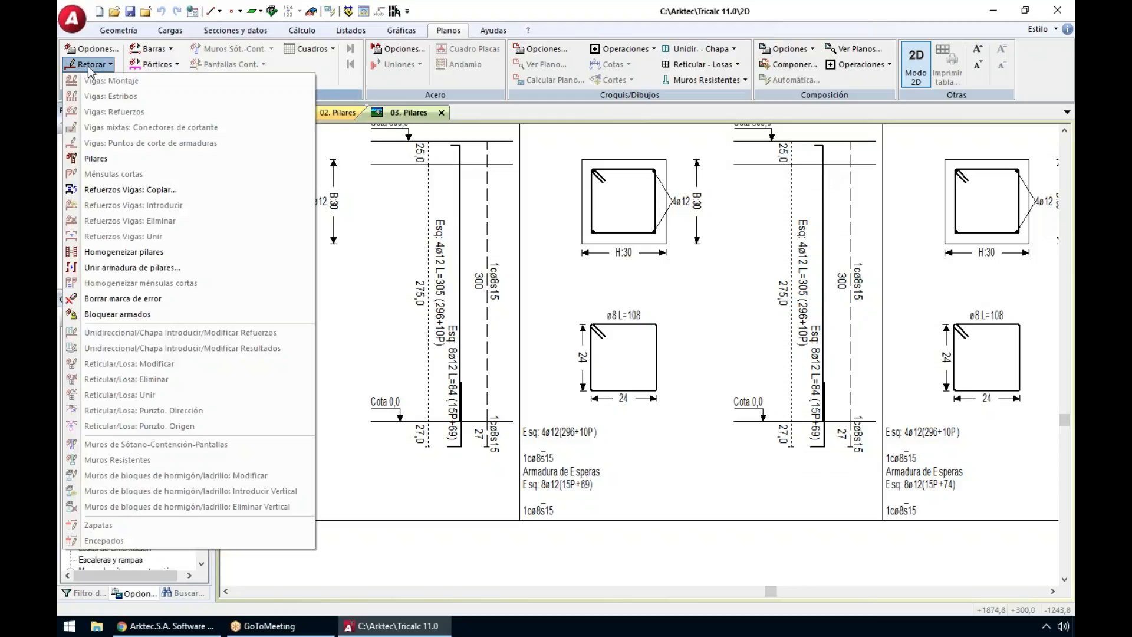
click(94, 158)
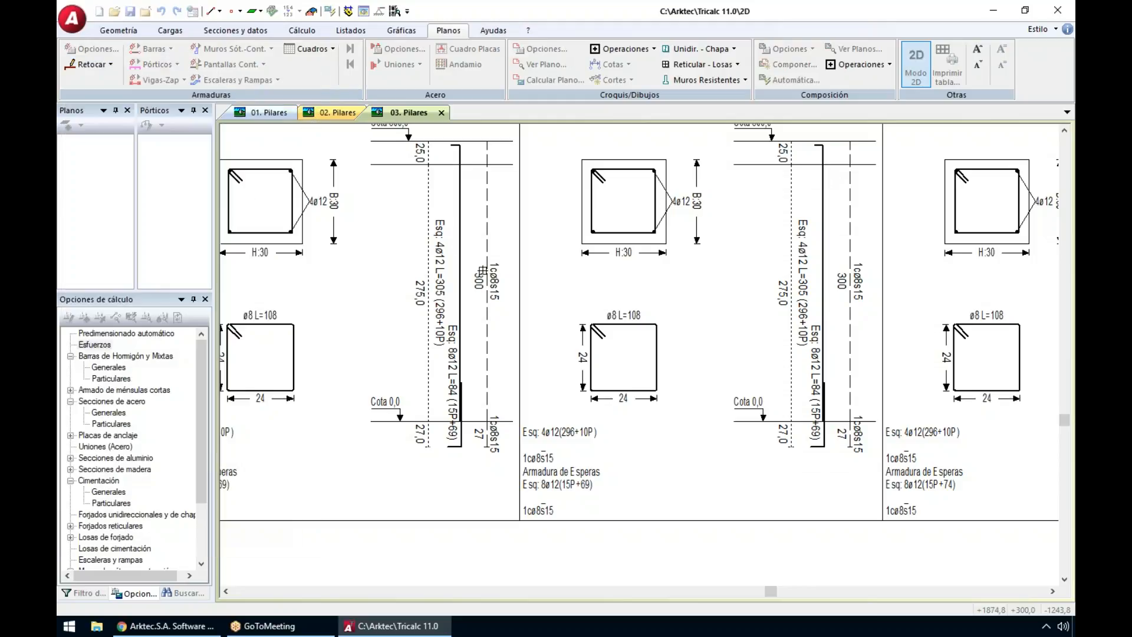
click(359, 241)
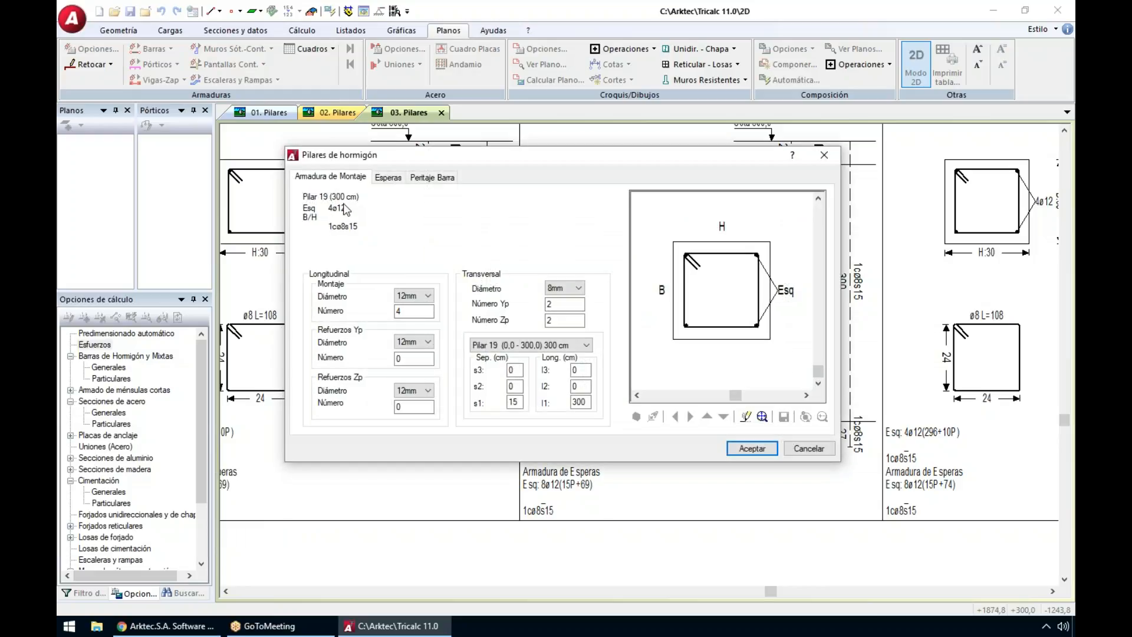
key(Escape)
Step: Look over the options for joining column reinforcement, selecting the join to starter bars (Unir a esperas)
click(94, 65)
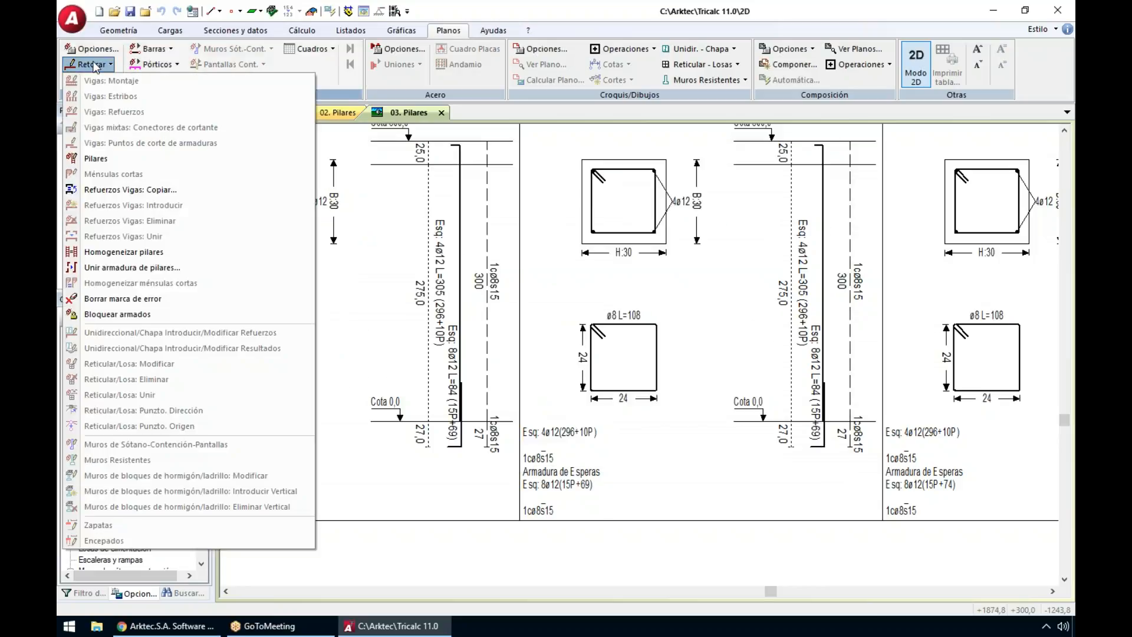
click(176, 268)
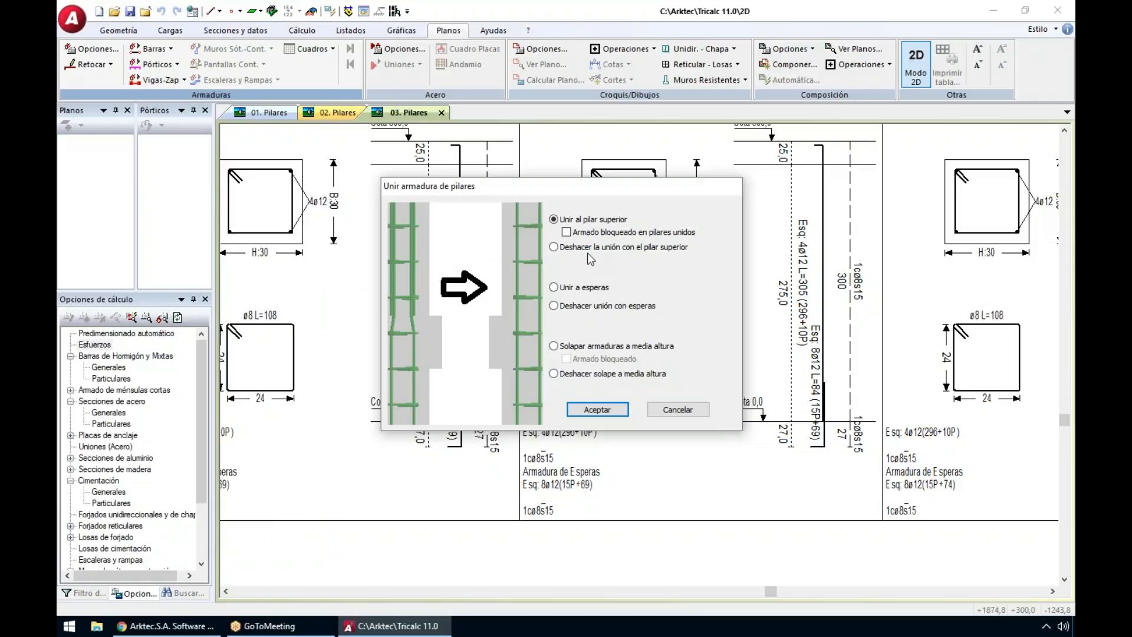
click(585, 289)
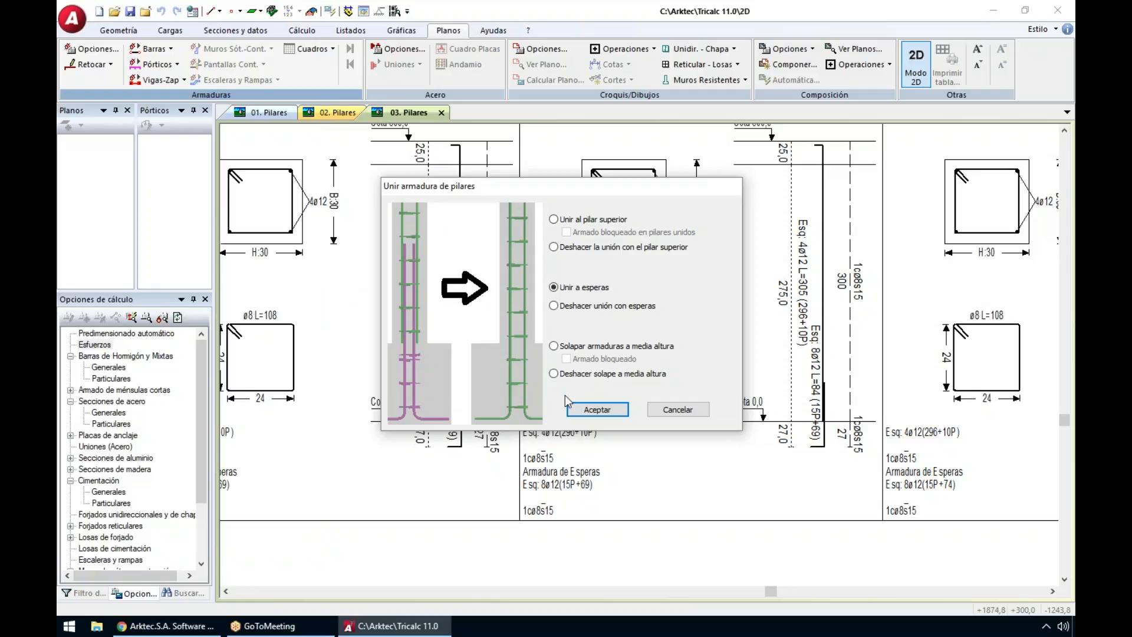
click(597, 409)
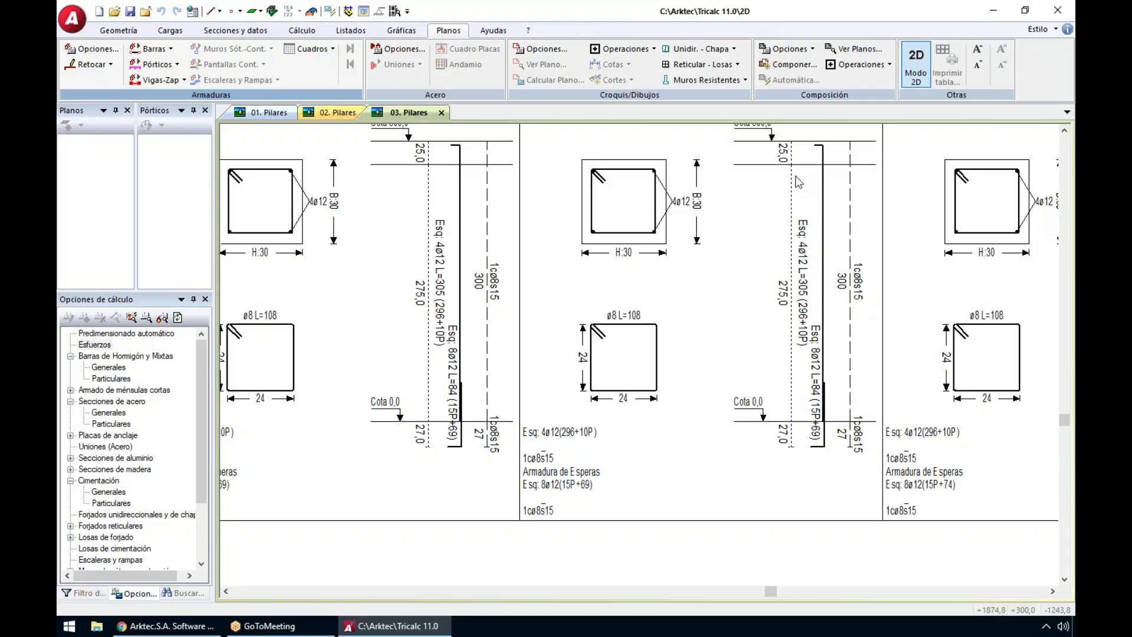
Step: Try column 21 with 10 mm mounting bars and 2 Yp reinforcement bars of 12 mm, and review its bar check
scroll(619, 412, down, 2)
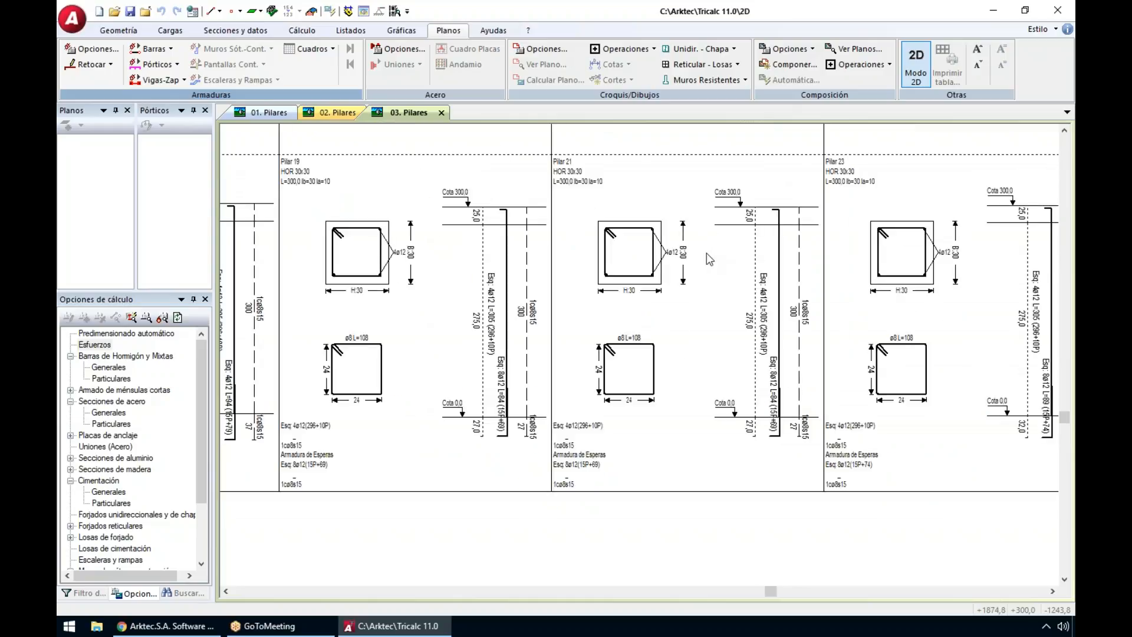
scroll(648, 231, up, 3)
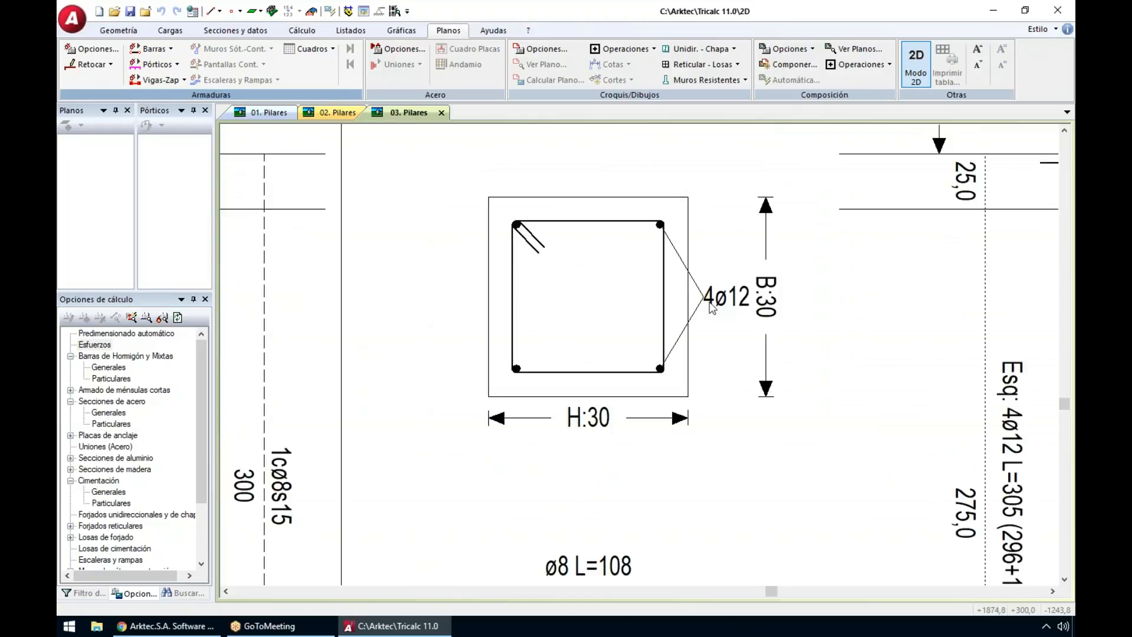
scroll(710, 306, down, 3)
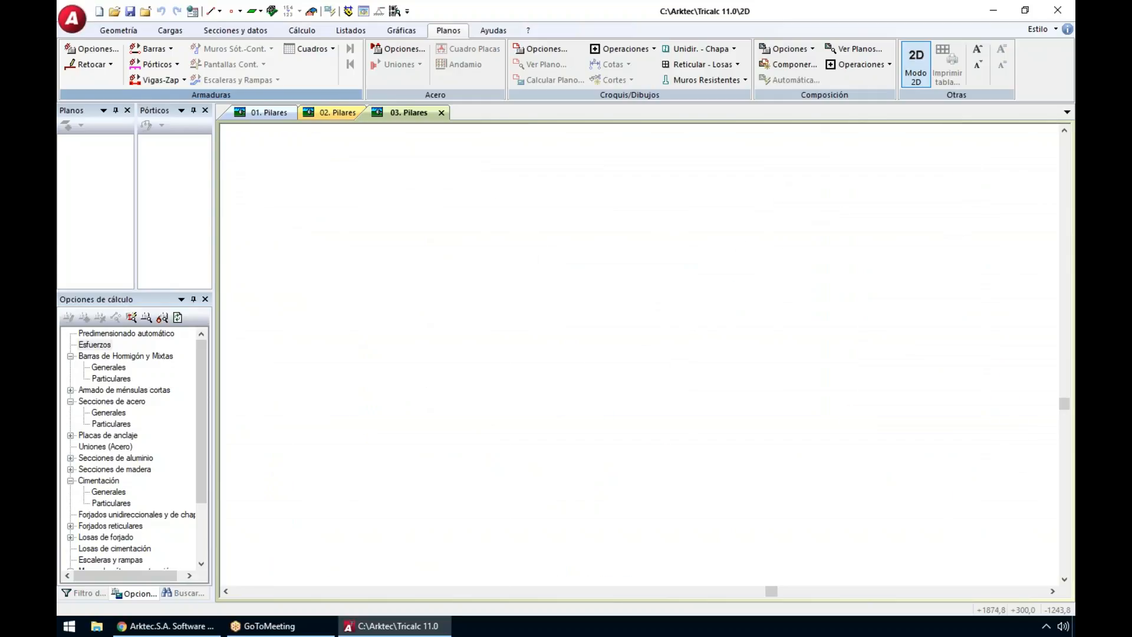
click(88, 64)
click(96, 158)
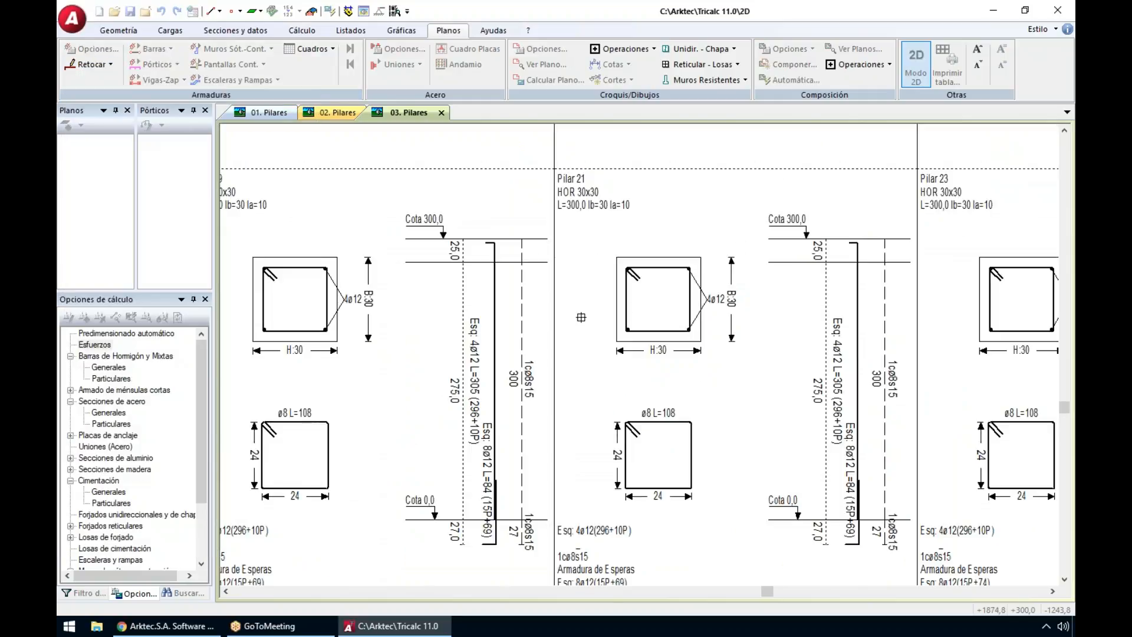
click(652, 303)
click(408, 312)
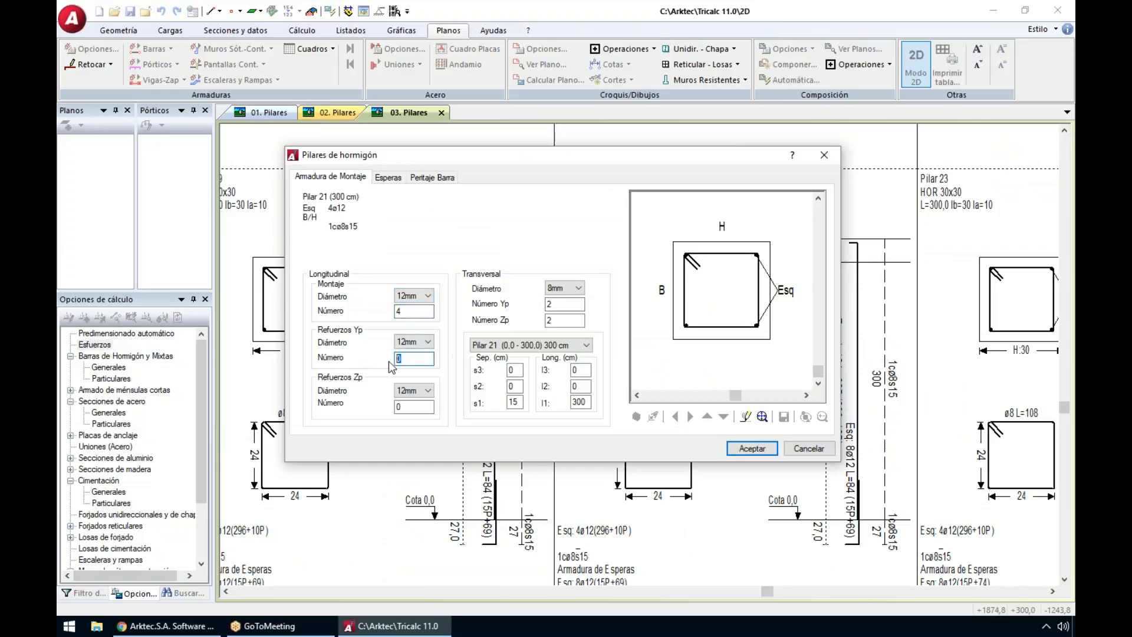
text(2)
scroll(687, 286, up, 1)
scroll(706, 270, down, 2)
click(419, 295)
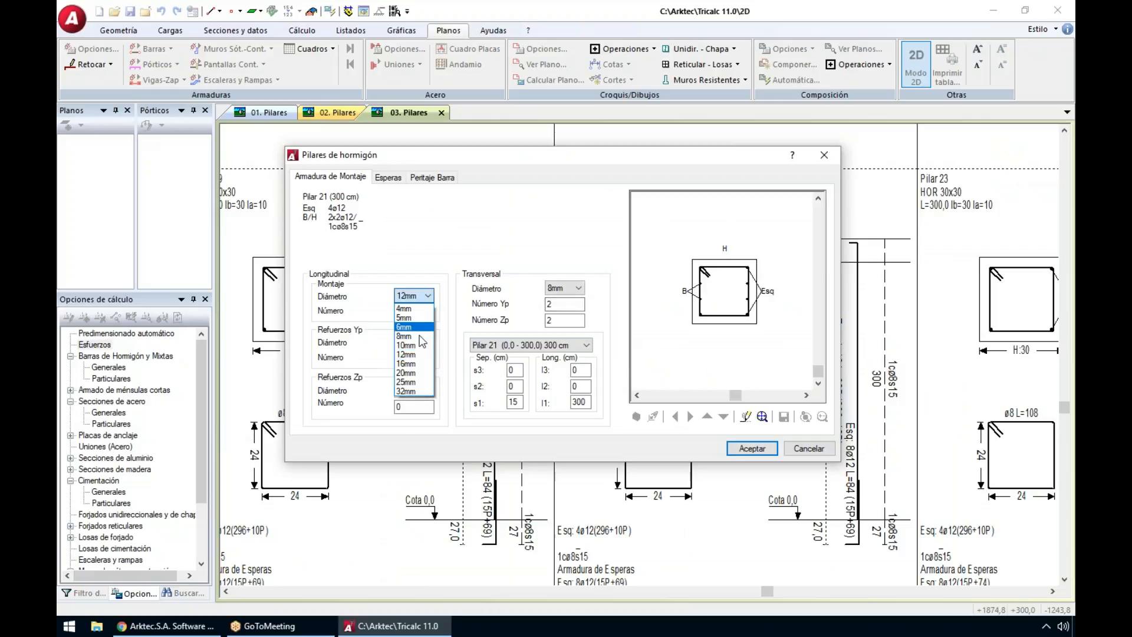
click(418, 345)
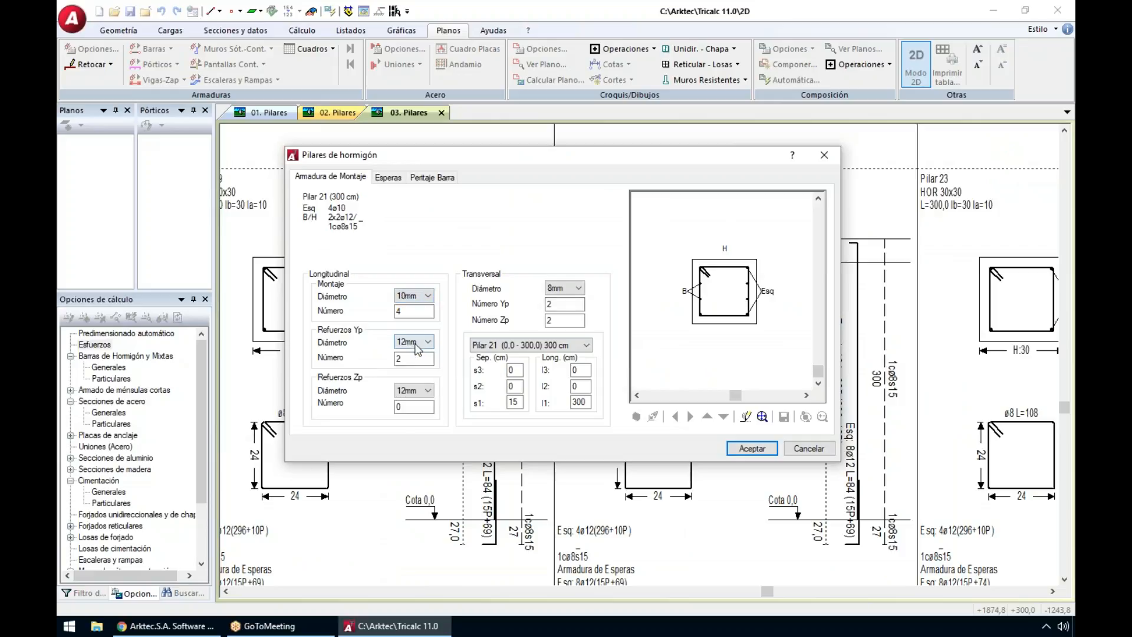
click(432, 179)
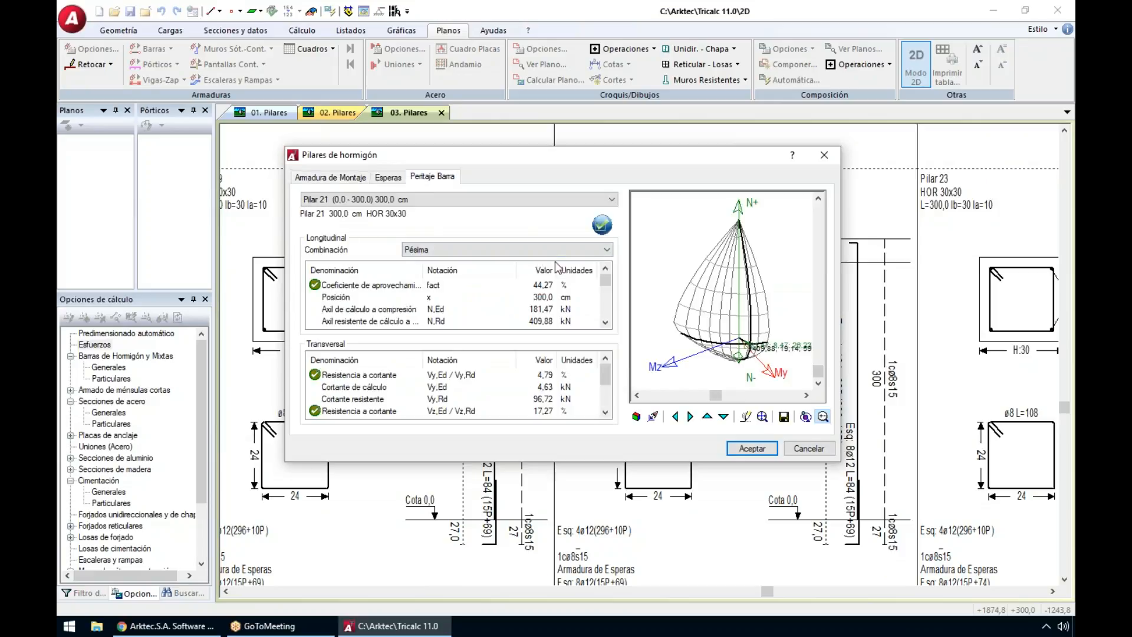
Step: Try column 21 with 8 mm mounting bars and 0 Yp reinforcement bars, and recheck the bar
click(346, 180)
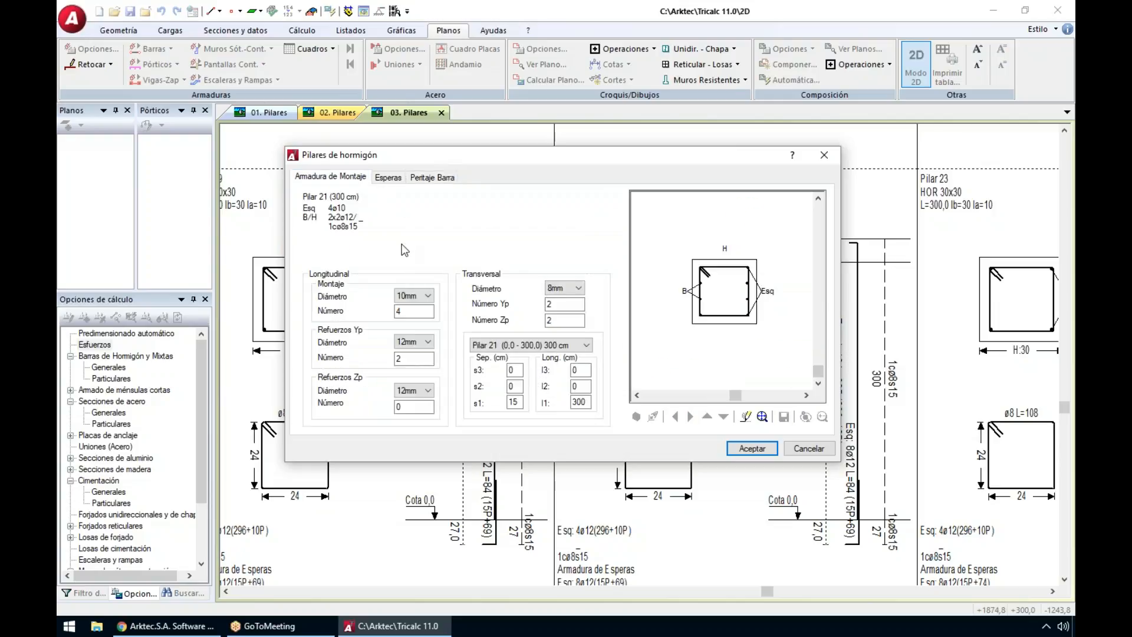
click(419, 297)
click(414, 340)
double_click(413, 357)
text(0)
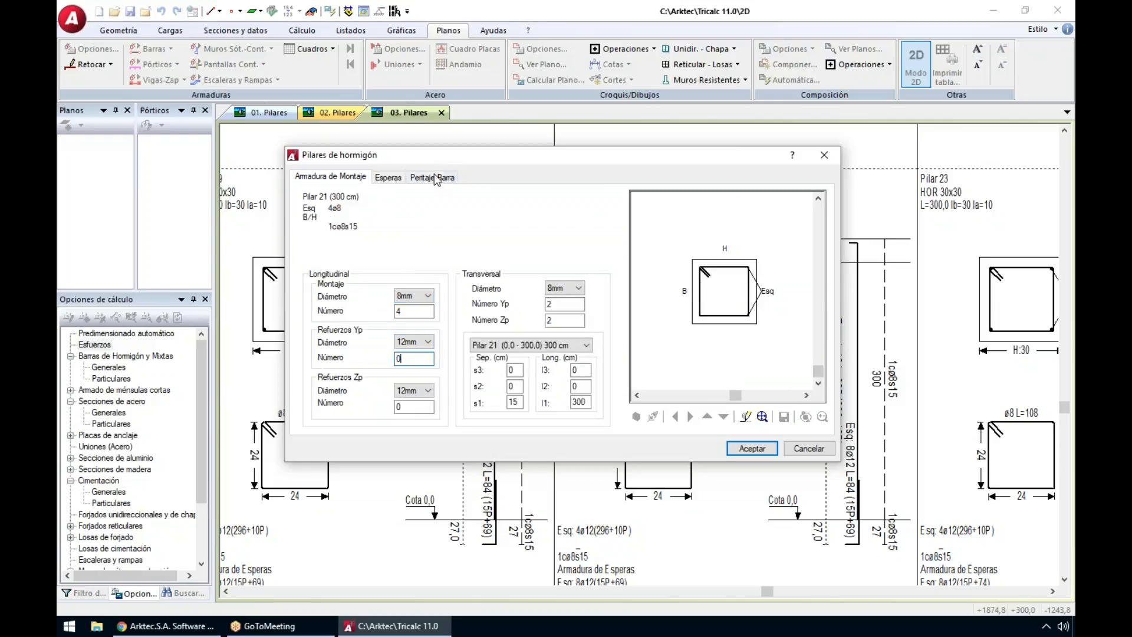
click(435, 177)
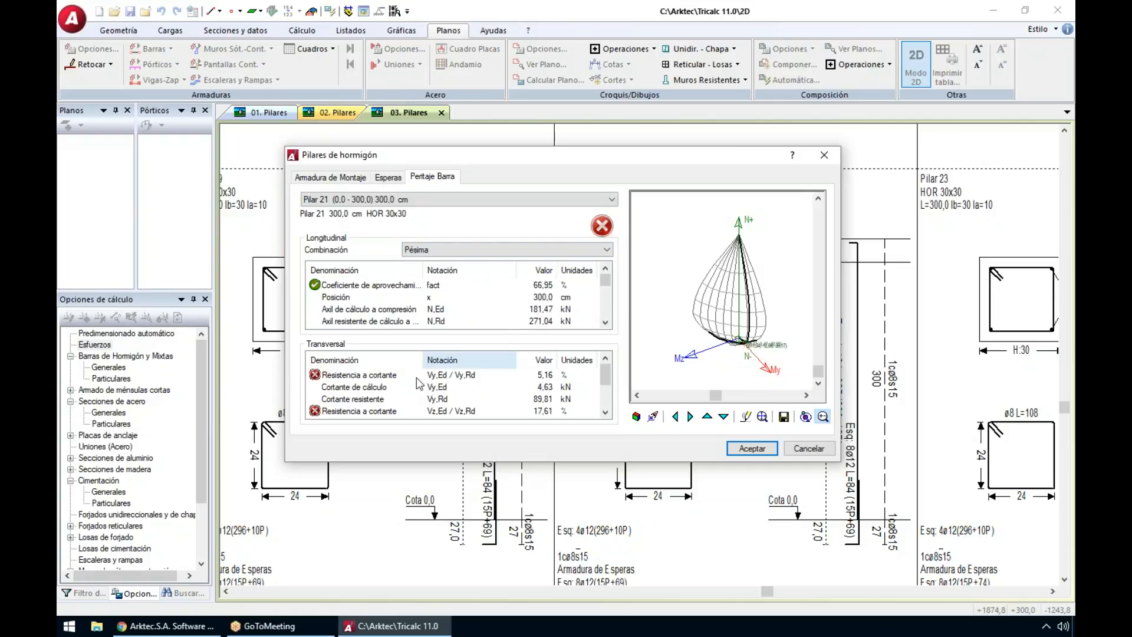
Step: Examine column 21's shear resistance rows and its 3D interaction diagram, and discard the reinforcement edits
click(386, 379)
click(458, 399)
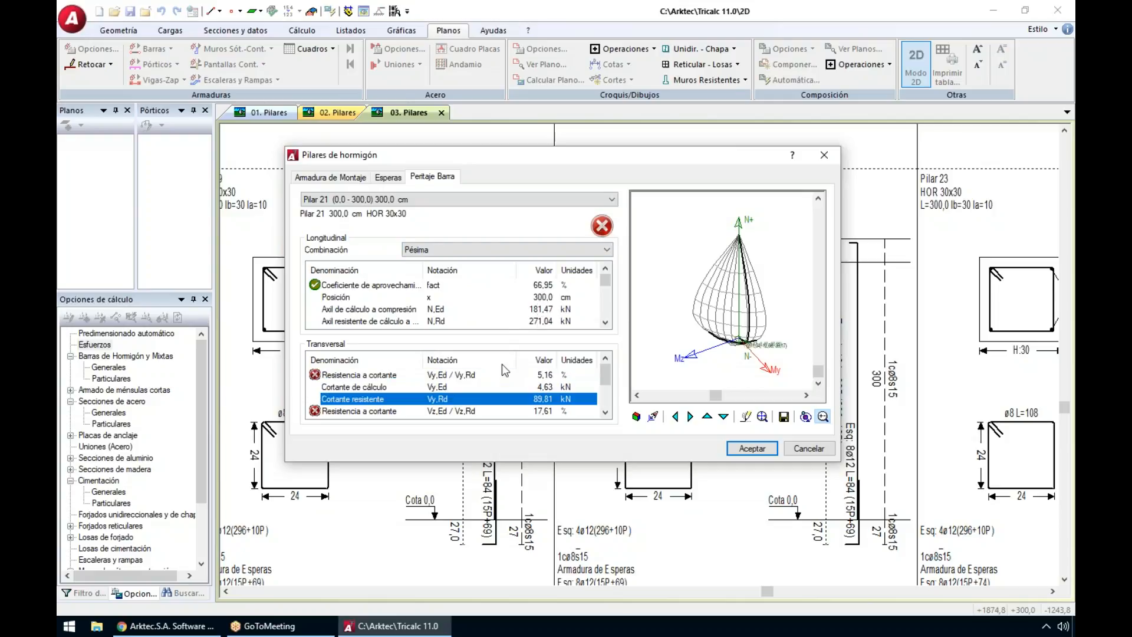
drag(740, 337, 745, 228)
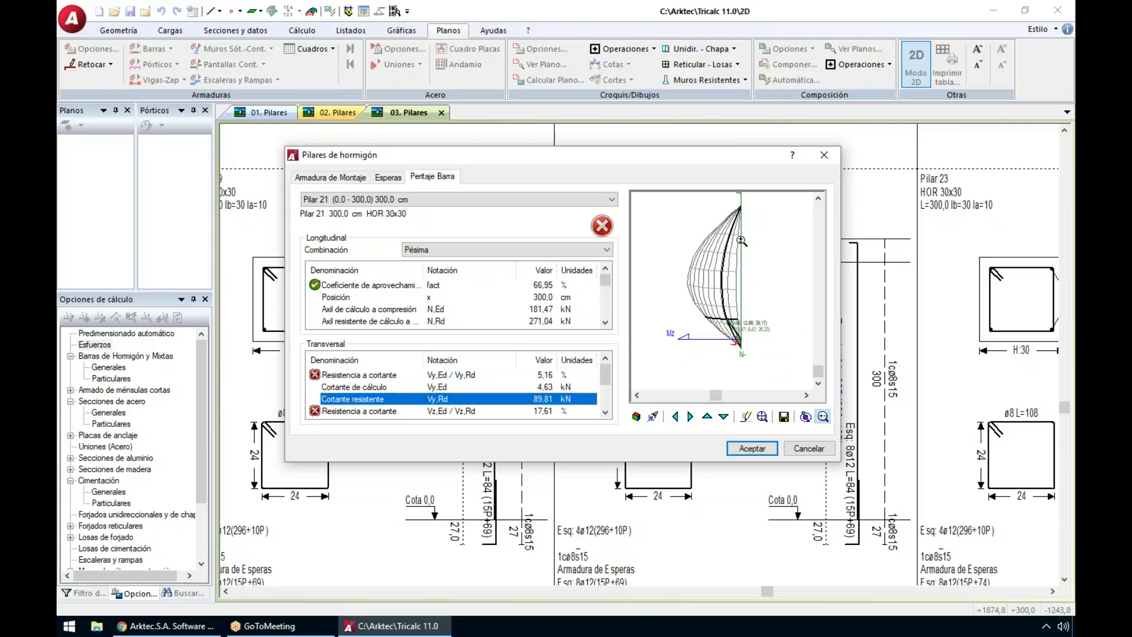
middle_drag(746, 296, 747, 310)
scroll(747, 310, down, 4)
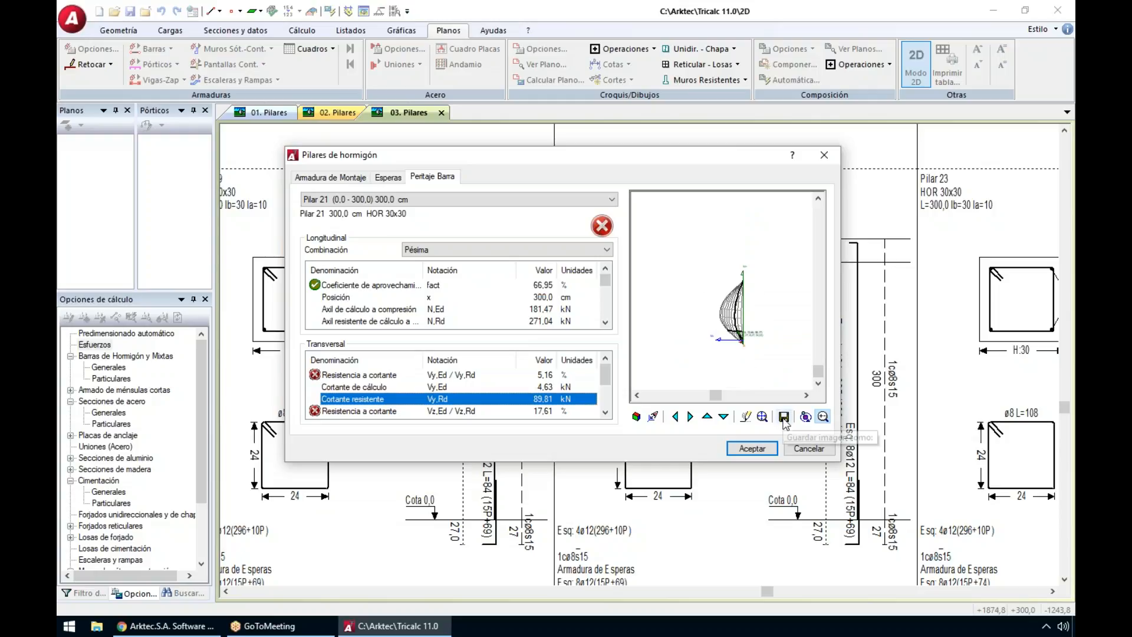
click(806, 449)
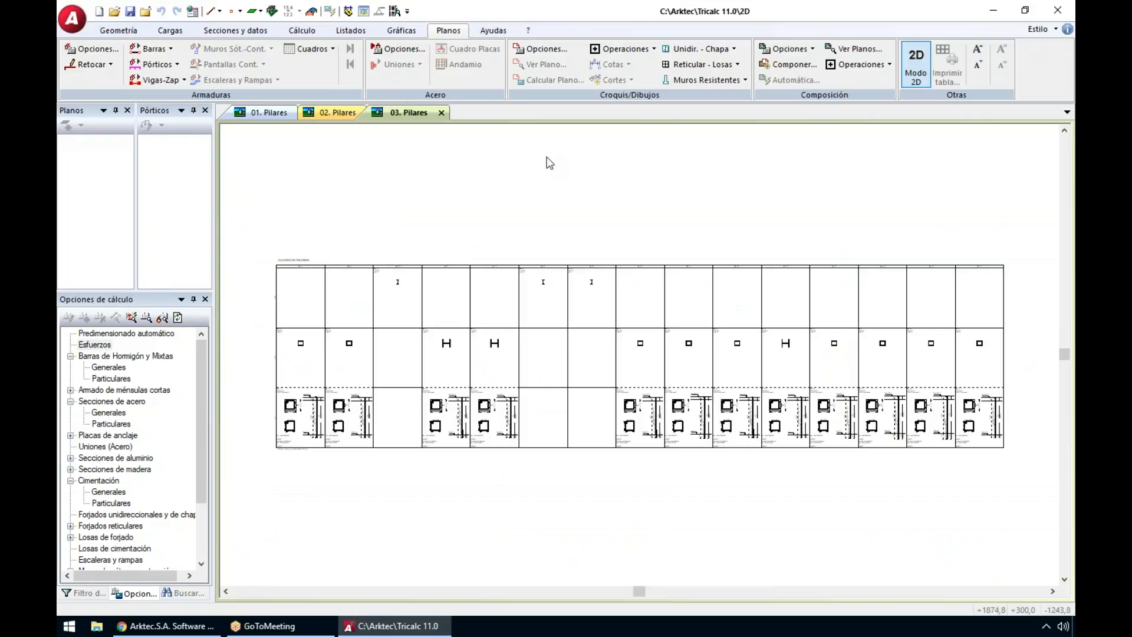
Step: Leave the column schedule for the structure's geometry view and look over the available view tools and help resources
right_click(557, 189)
click(583, 332)
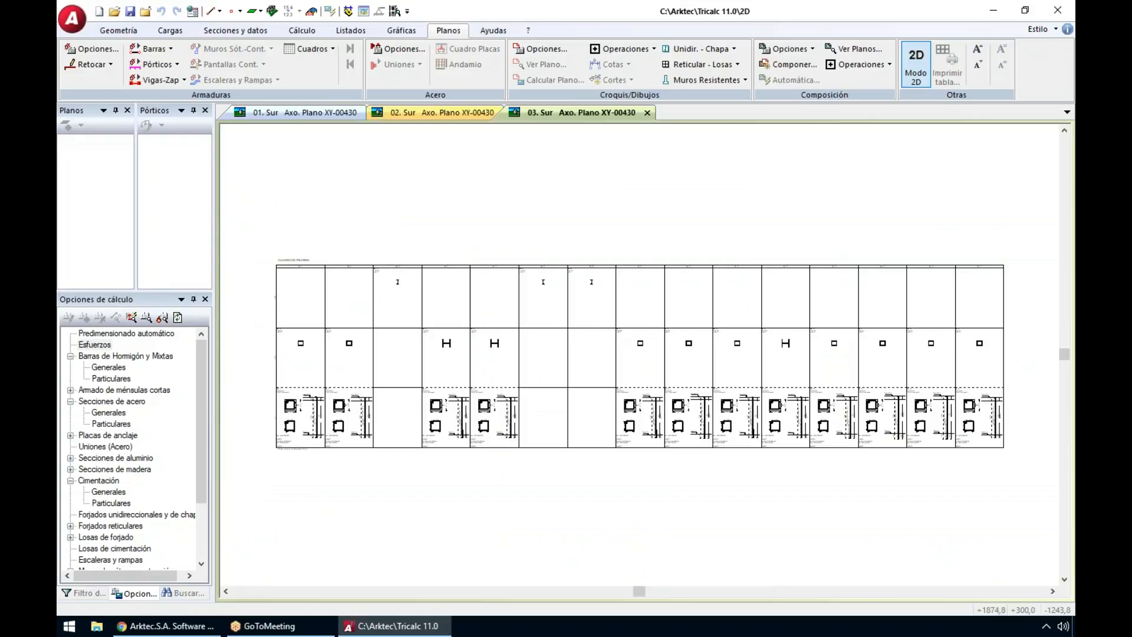
click(495, 35)
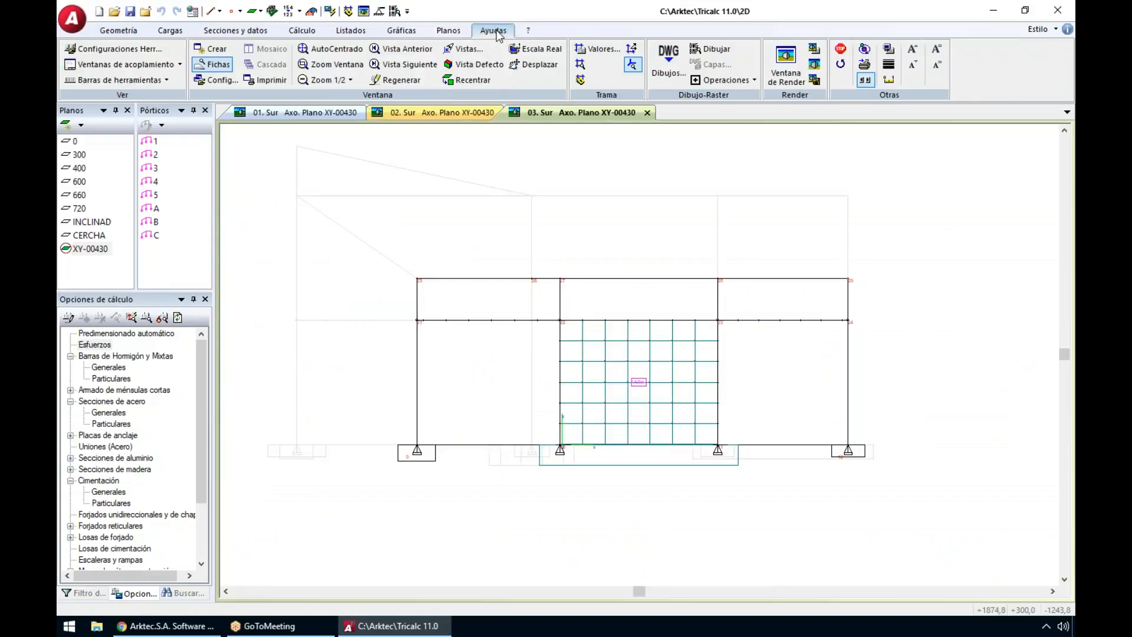
click(527, 32)
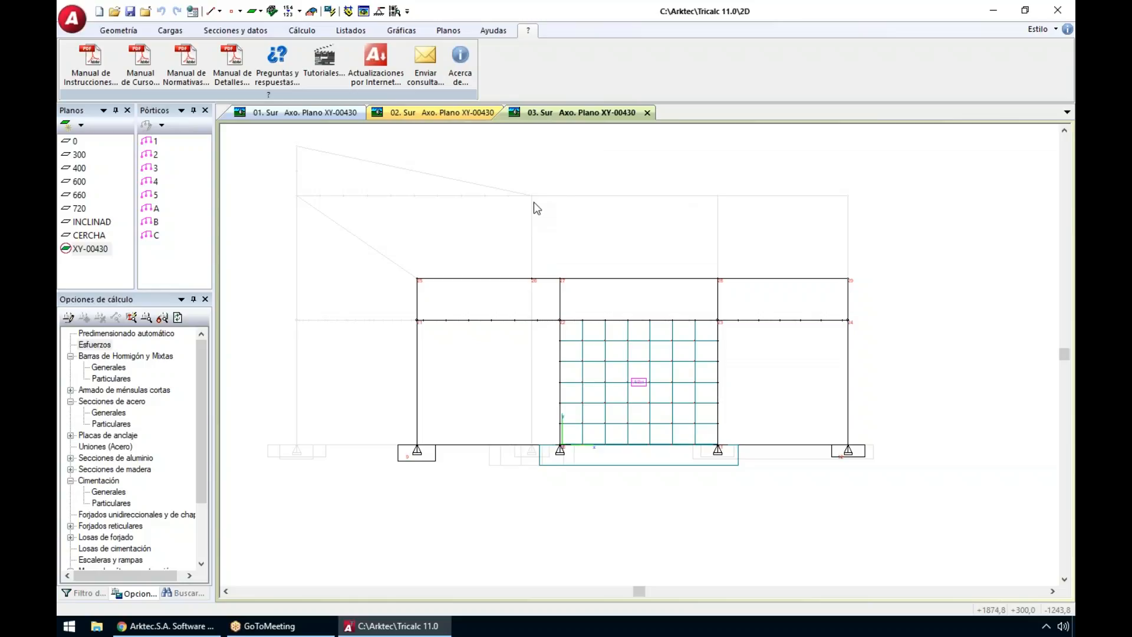
click(106, 33)
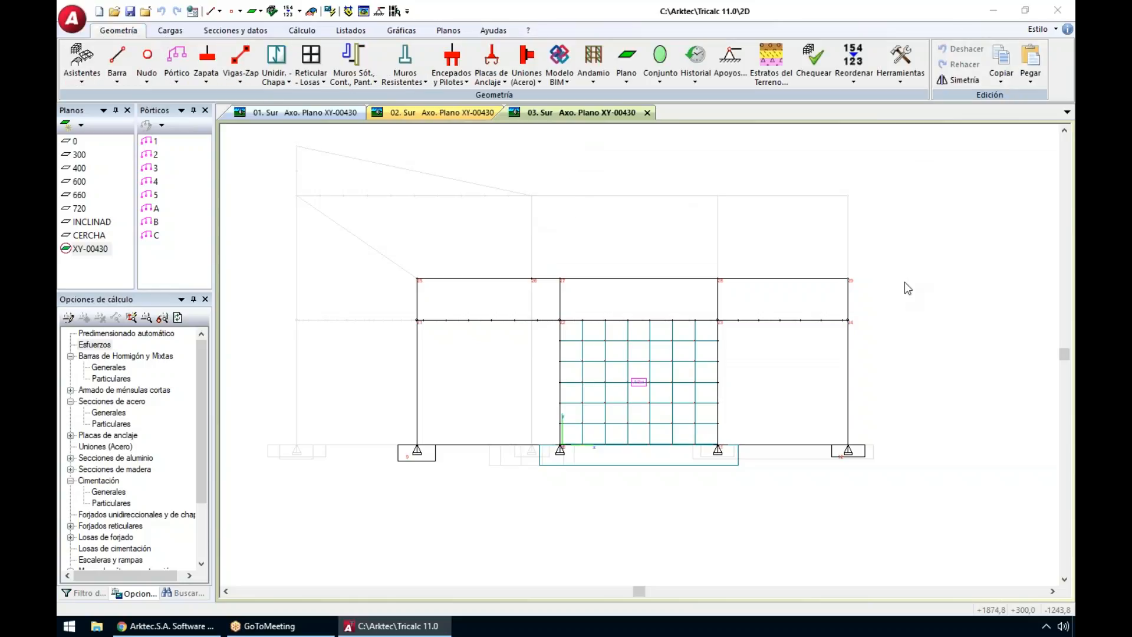
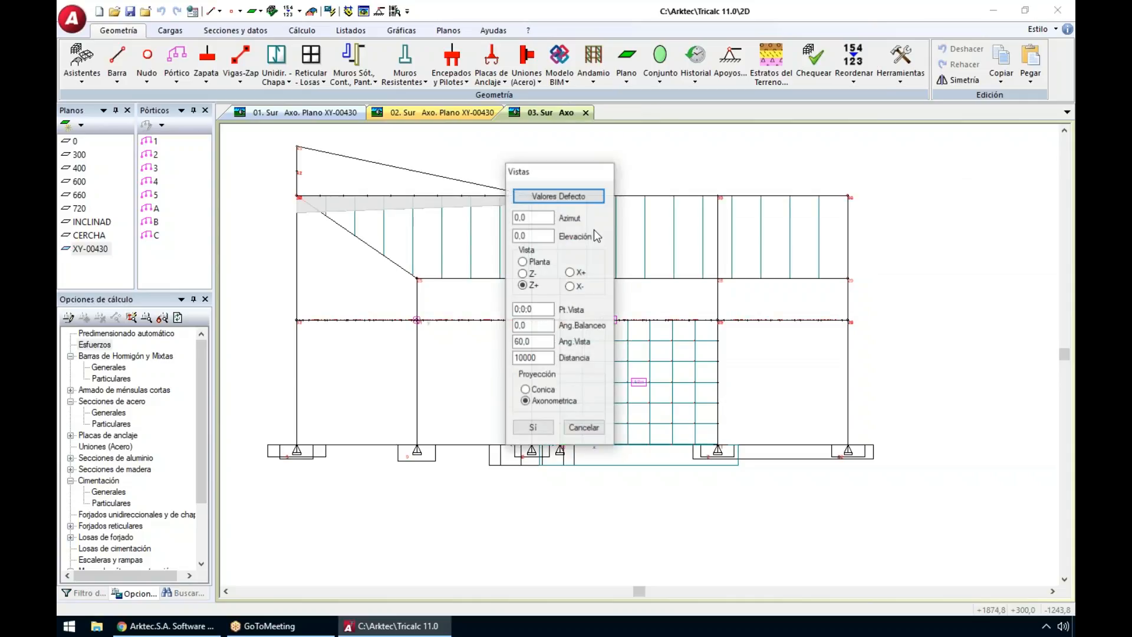
Step: Display the whole structure in axonometric projection using the default view values
click(558, 195)
click(535, 430)
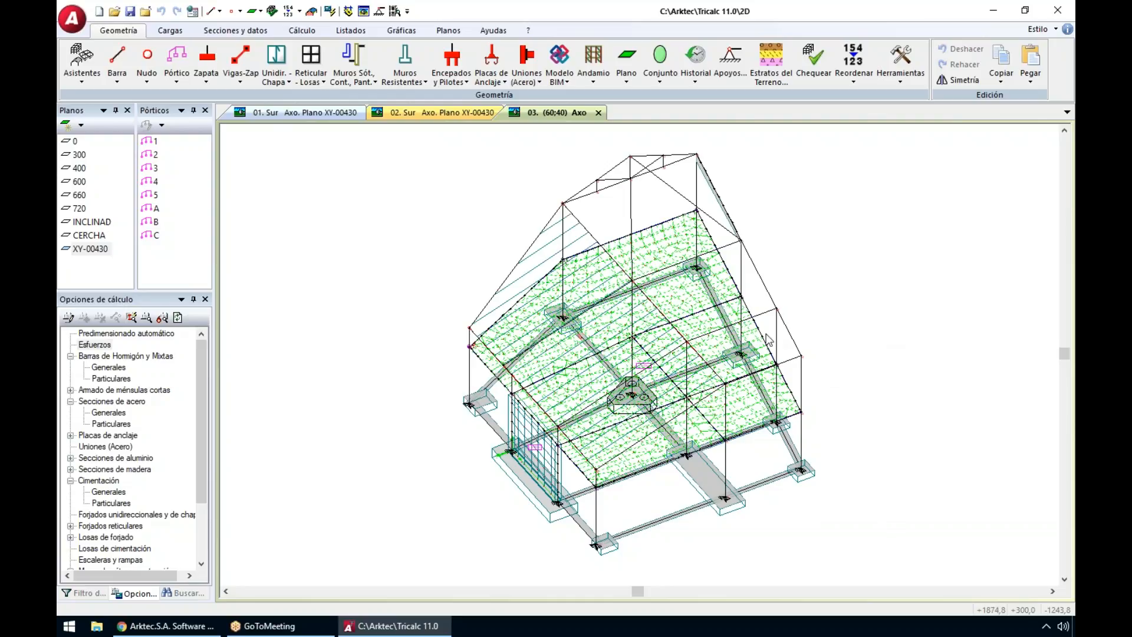
Step: Look at the bar profile definition without changing it, and view the roof truss around nodes 36 and 42 in rendered mode
click(224, 28)
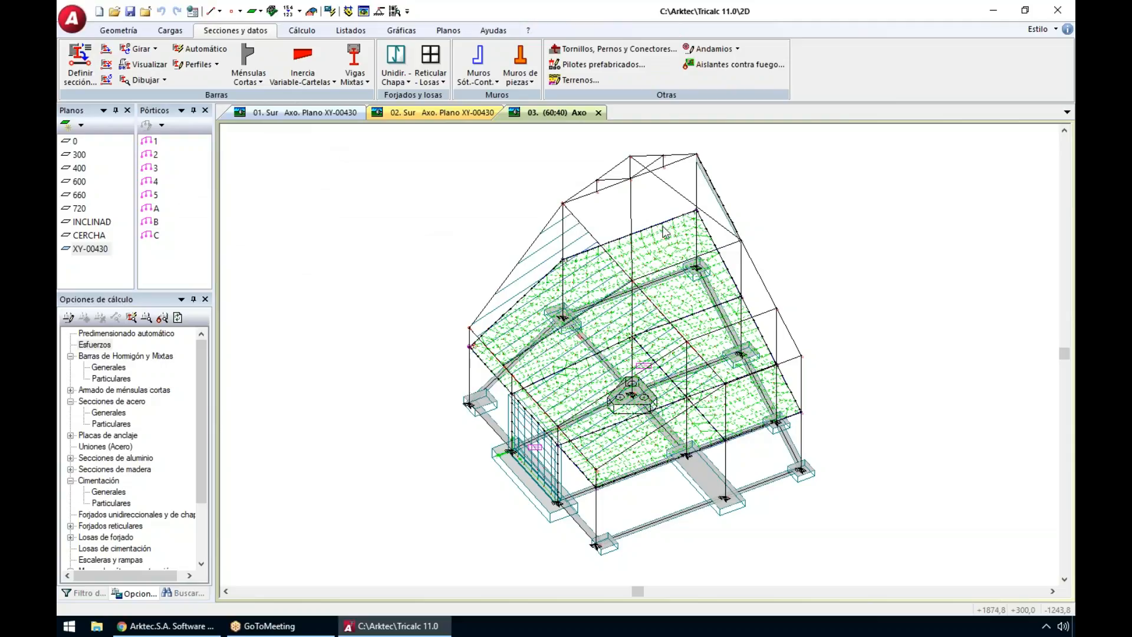
click(81, 69)
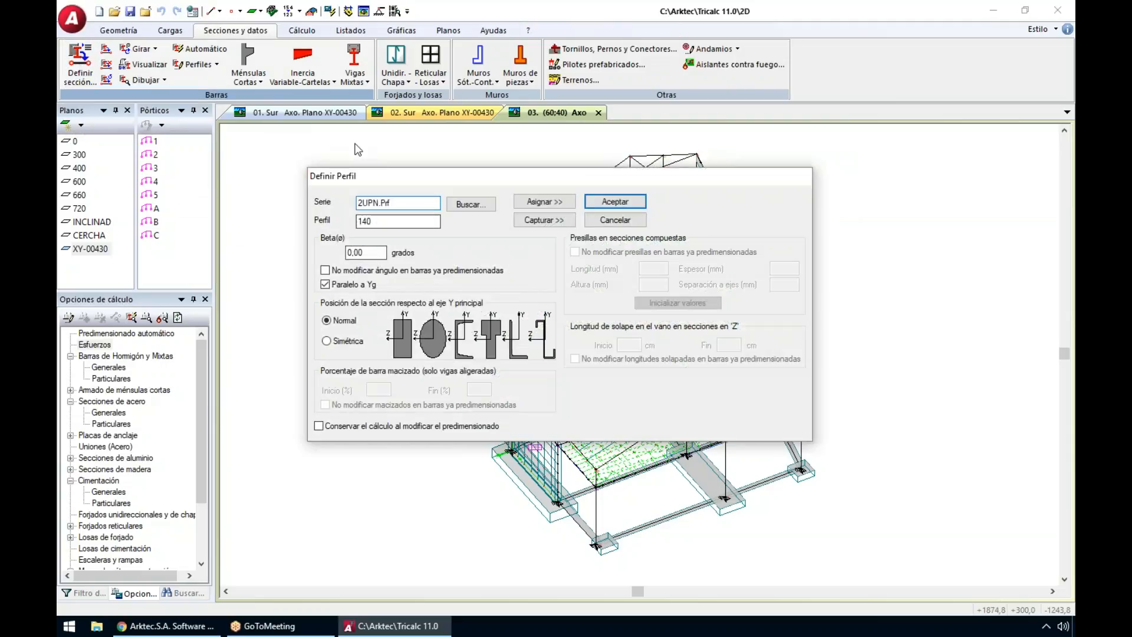
click(614, 219)
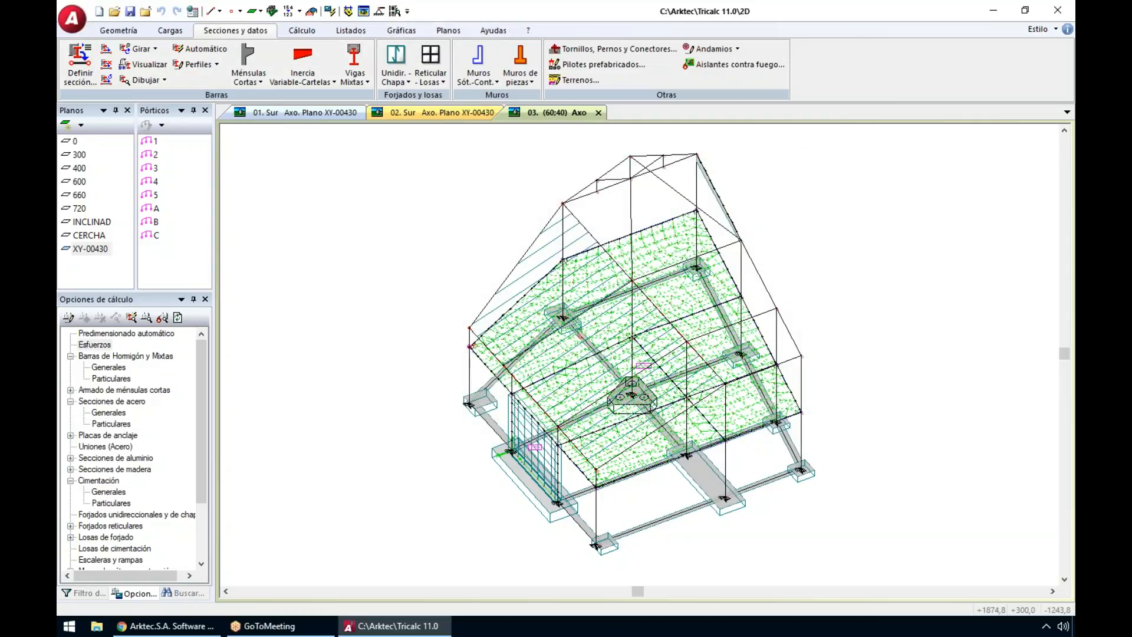
key(Escape)
scroll(586, 306, up, 5)
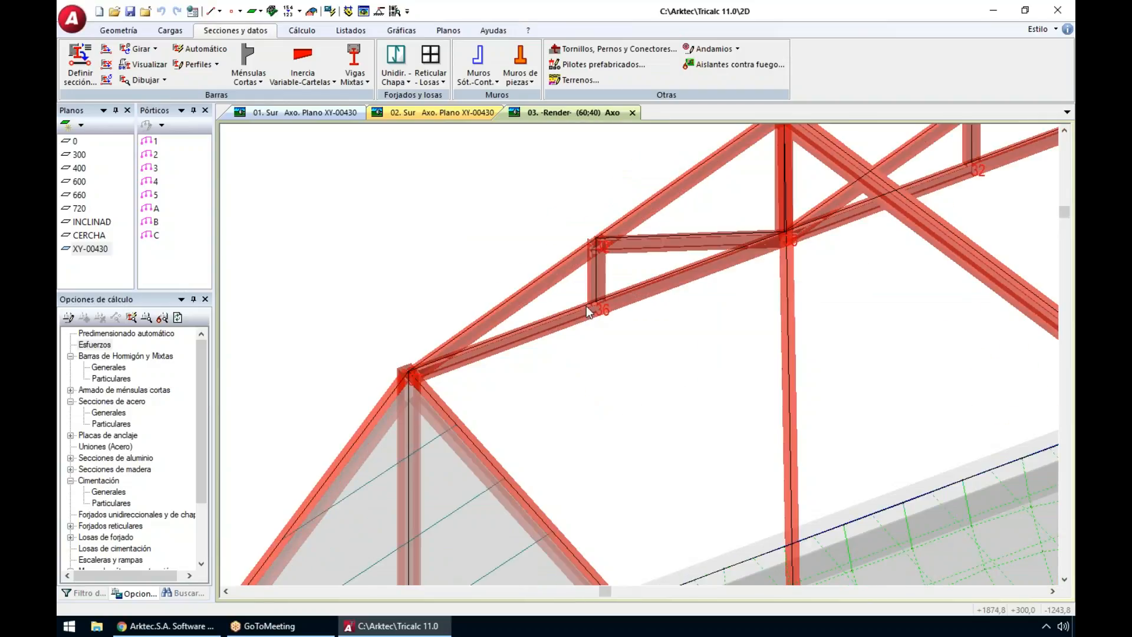
scroll(586, 306, up, 4)
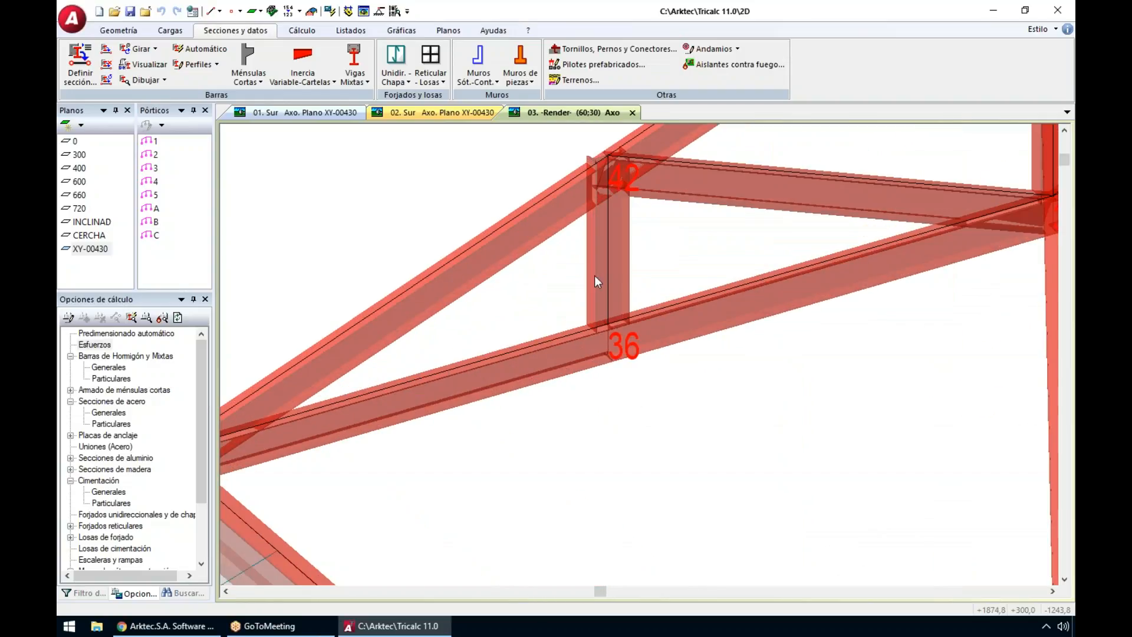
Step: Look over the section rotation options for the truss bars: given angle, parallel to Yg and symmetry about Yp
click(140, 51)
click(604, 386)
click(607, 351)
click(156, 51)
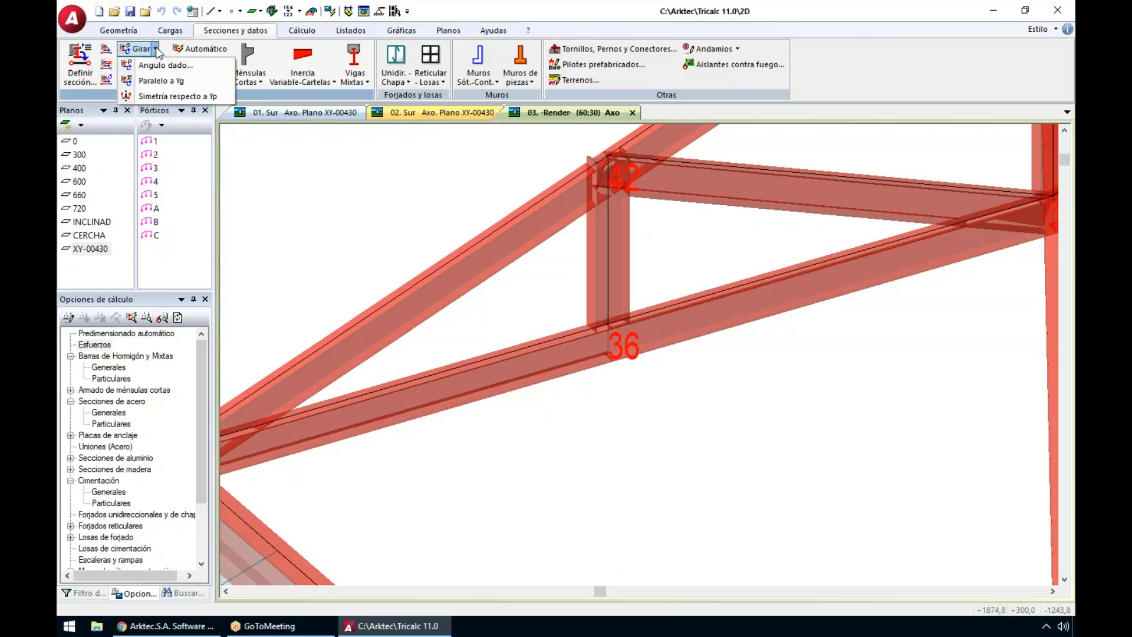
click(156, 51)
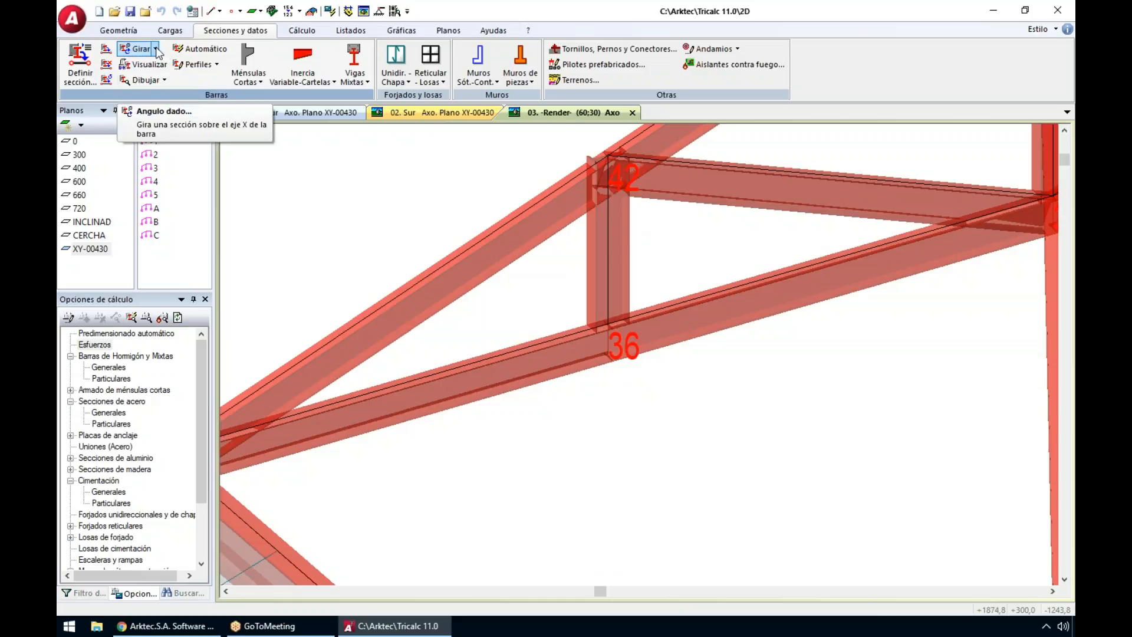
click(157, 50)
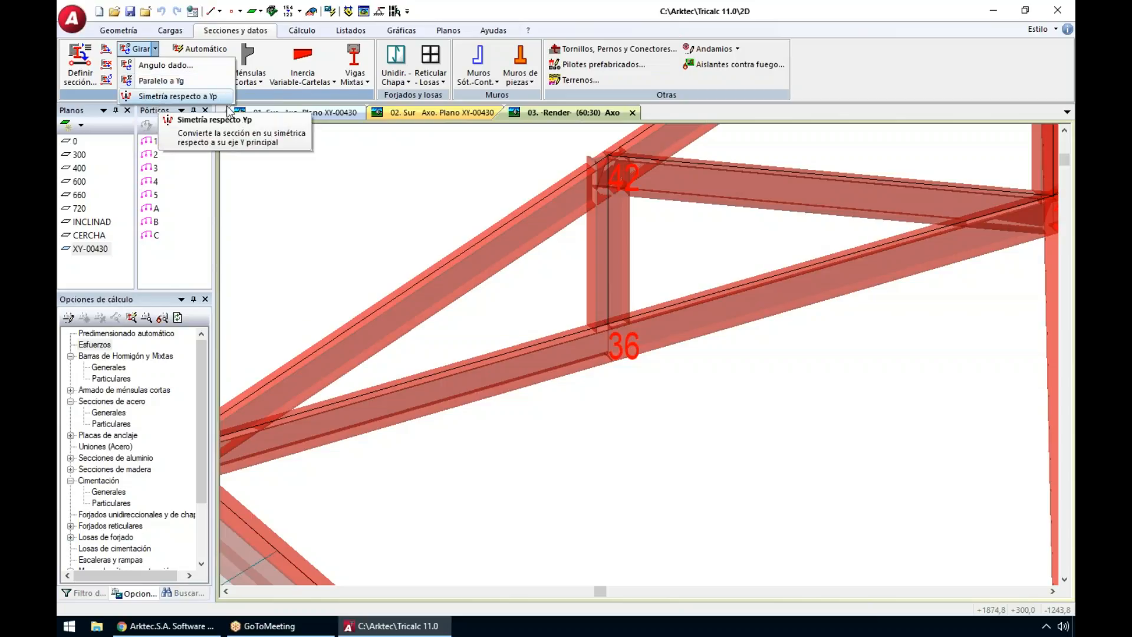
click(159, 97)
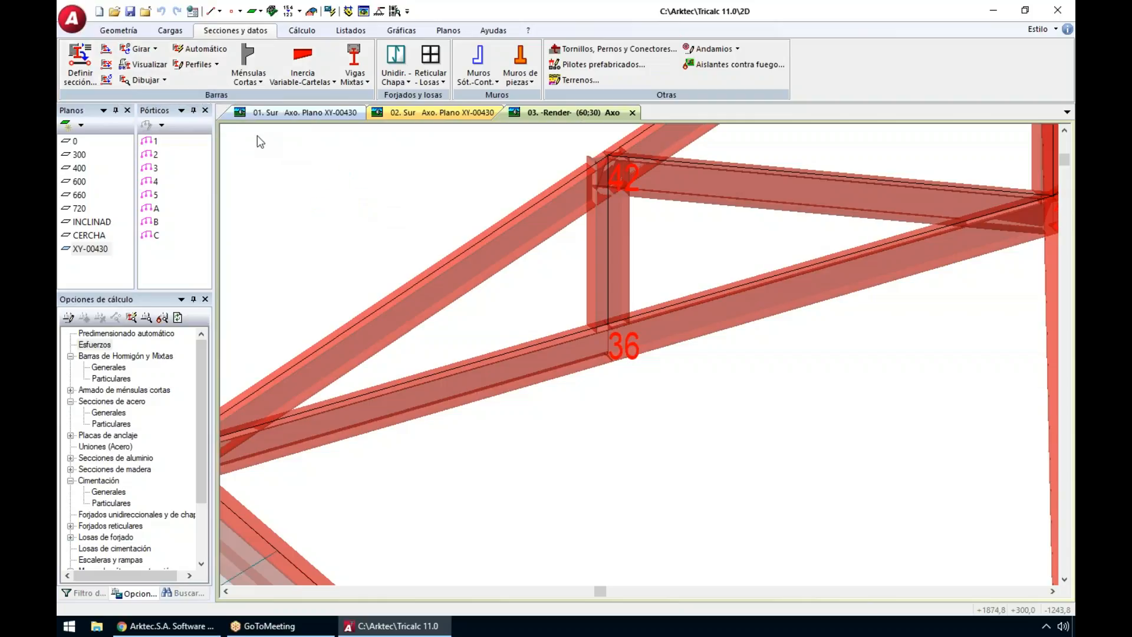
click(116, 31)
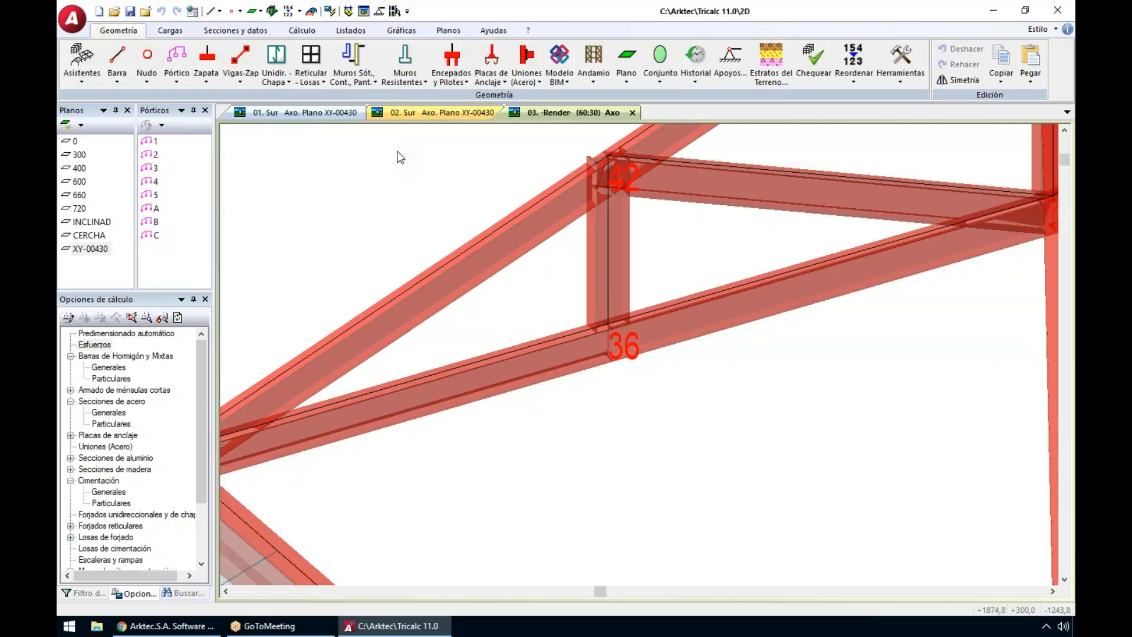
click(115, 68)
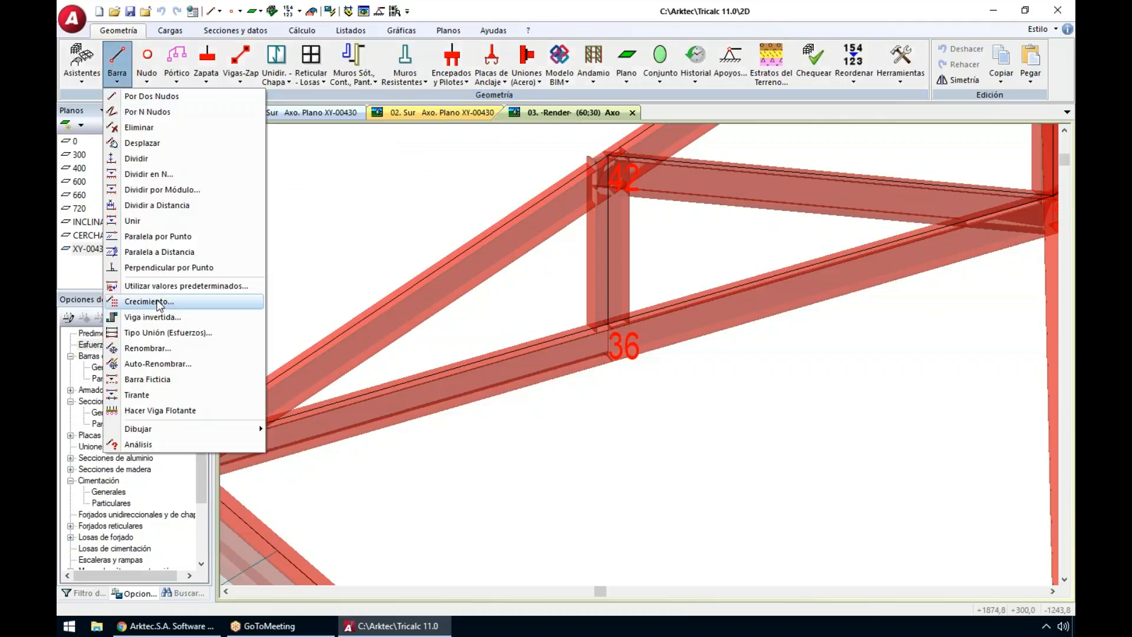
right_click(157, 305)
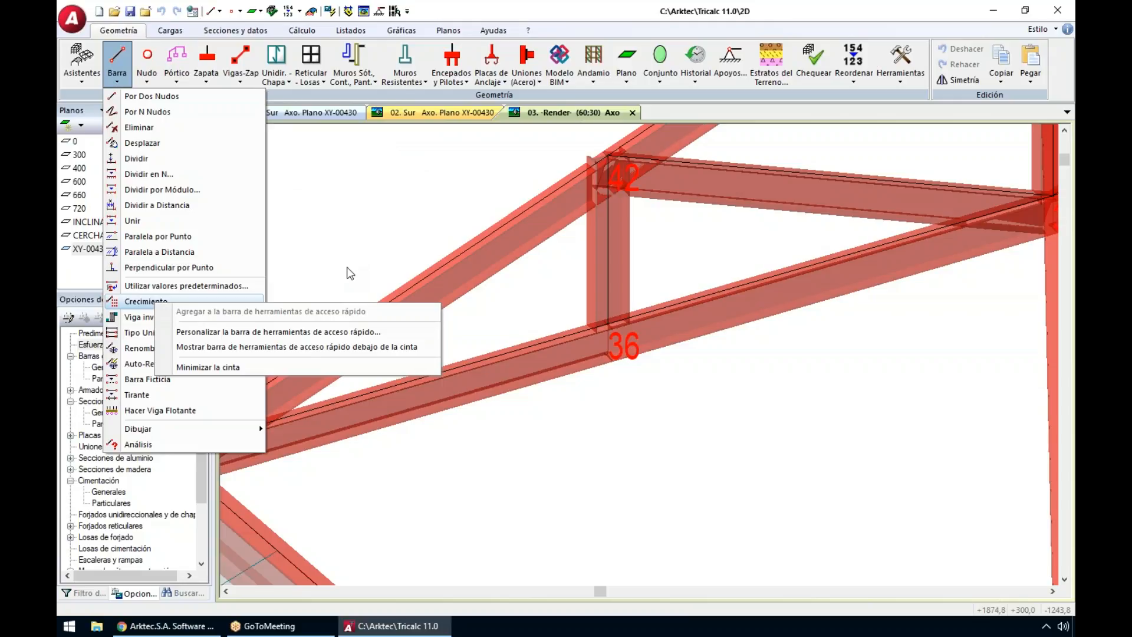
key(Escape)
key(Escape)
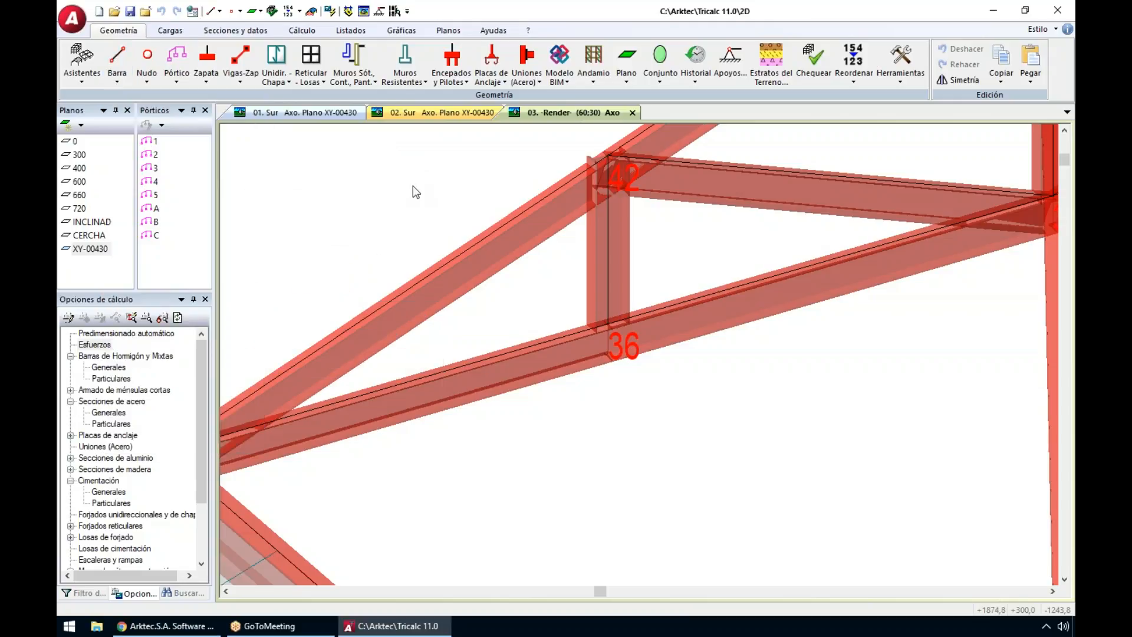
Step: Add the footings' Crecimiento command and the whole Zapata command group to the quick access toolbar
click(207, 74)
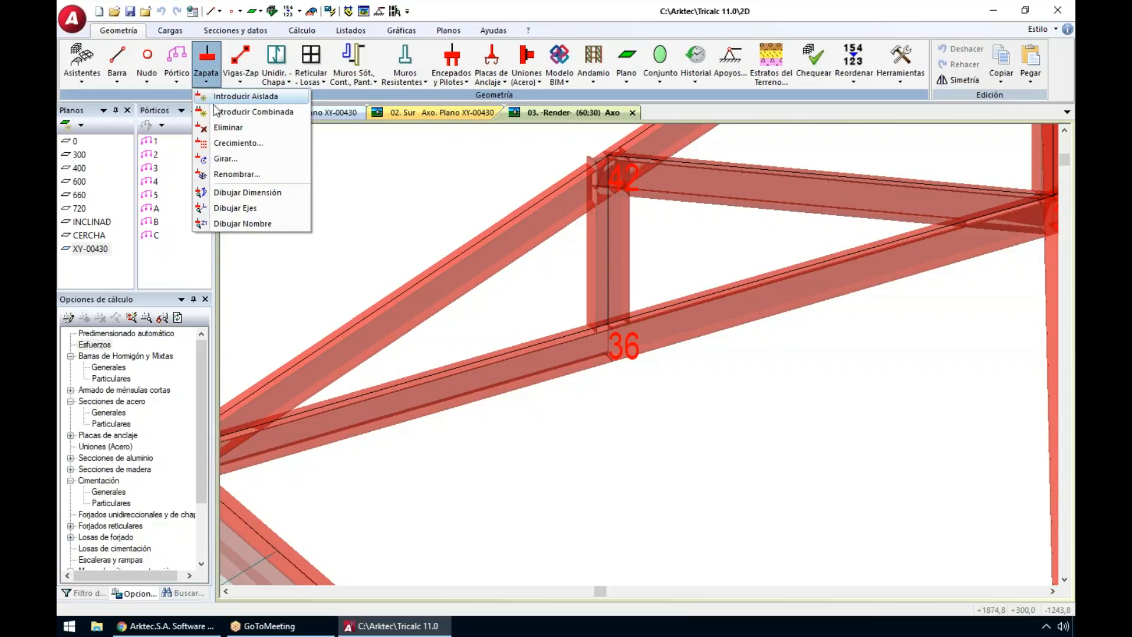
right_click(239, 144)
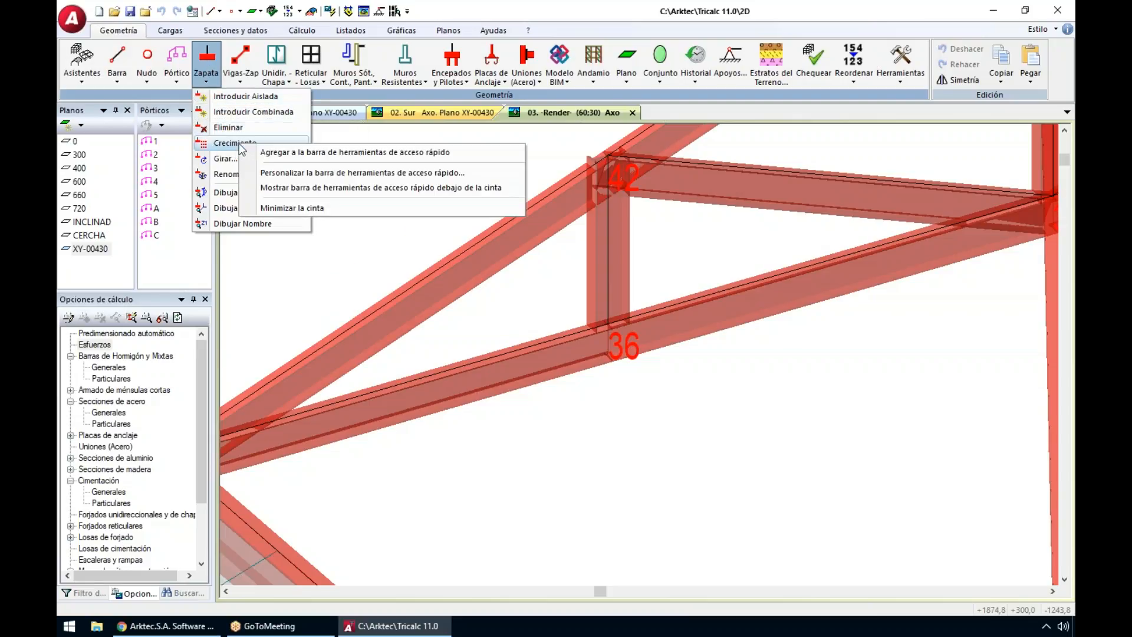
click(296, 154)
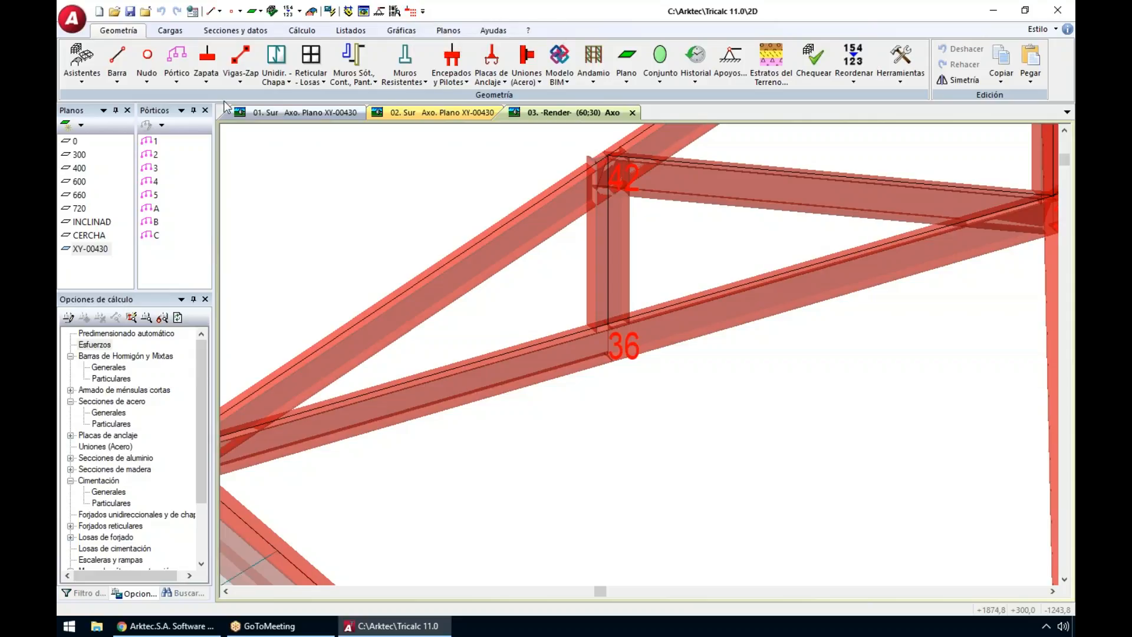
right_click(209, 62)
click(230, 63)
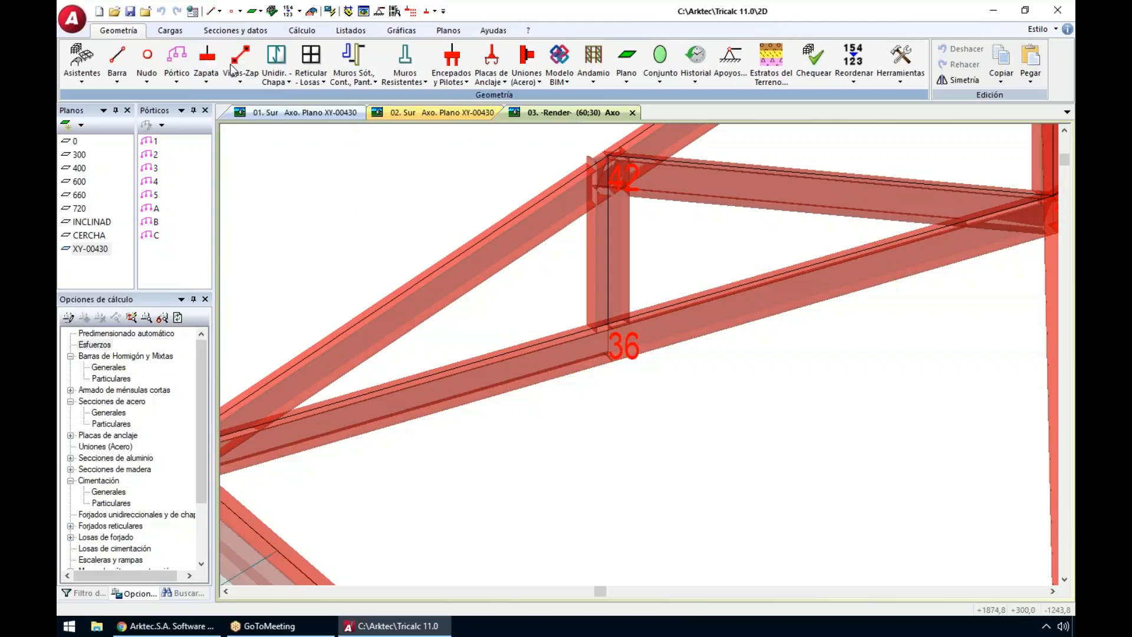
Step: Check the Zapata group's commands in the quick access toolbar while working in the geometry and loads command sets
click(434, 12)
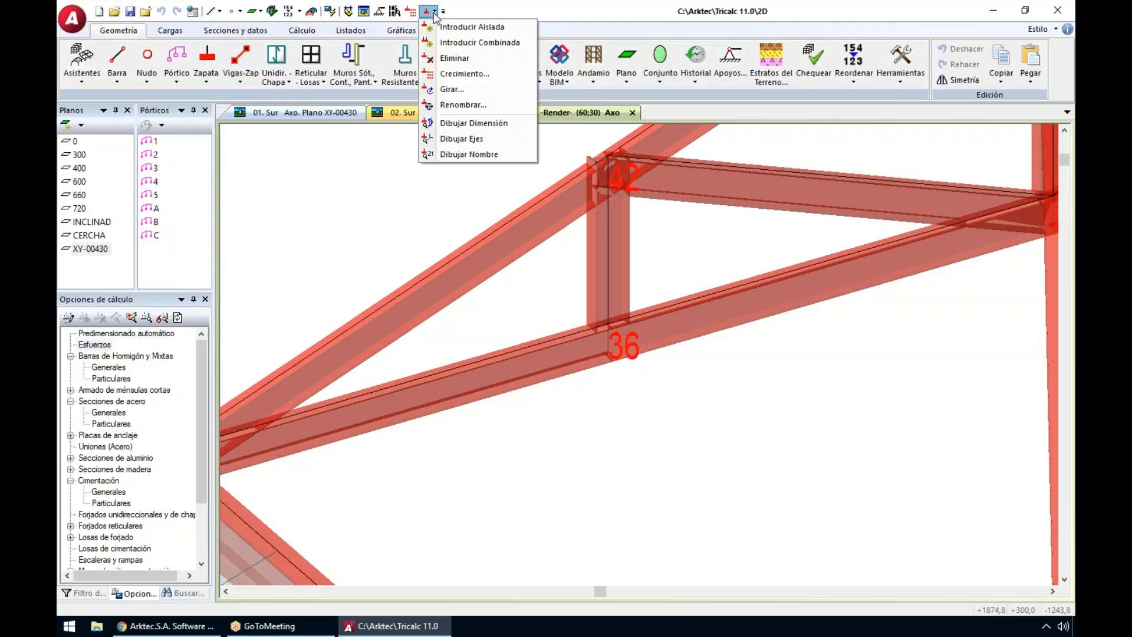
click(380, 223)
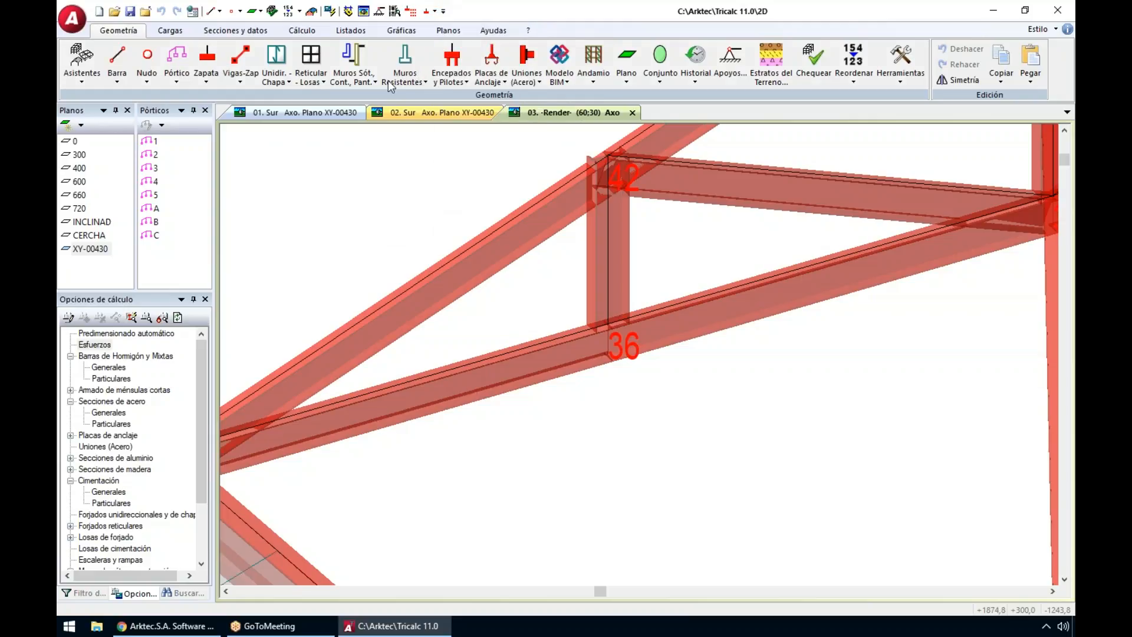
click(170, 31)
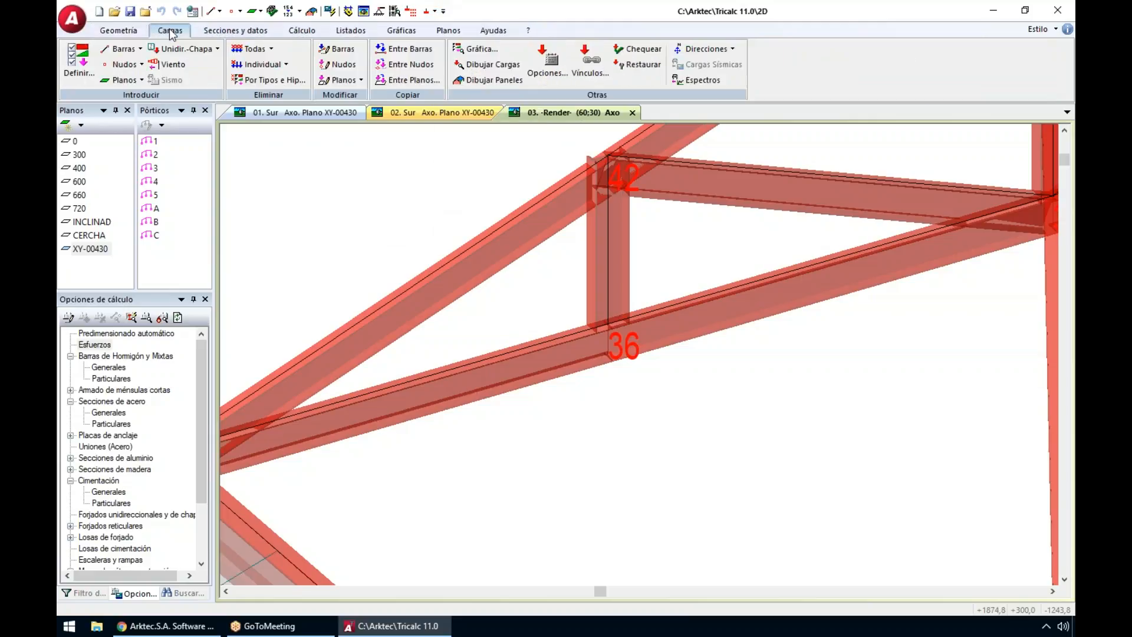
click(434, 12)
click(466, 27)
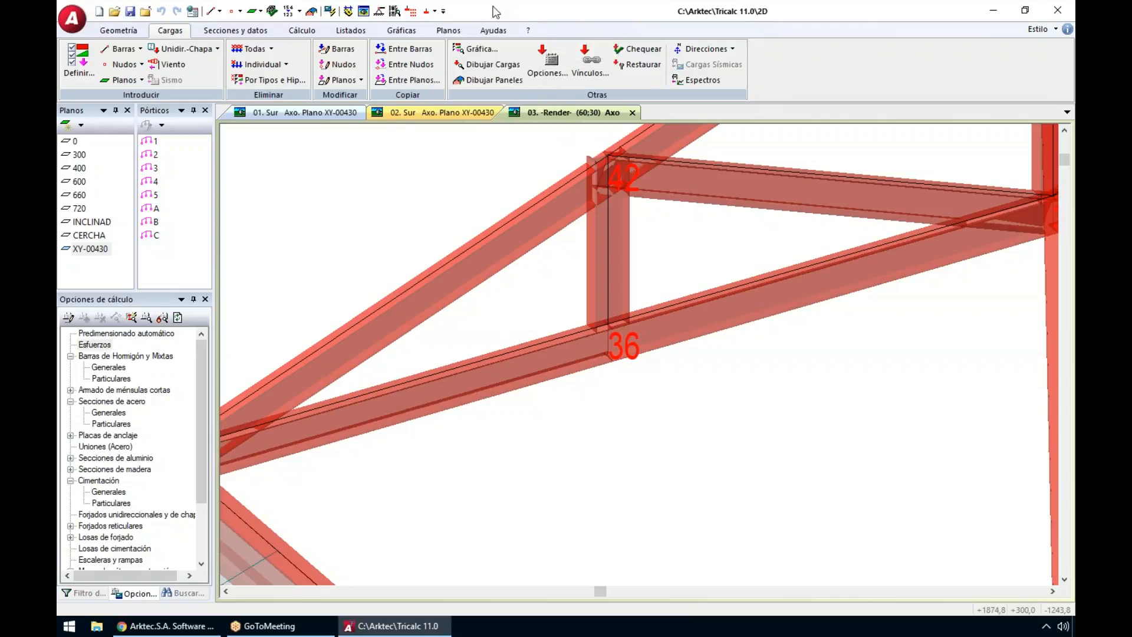
Step: Remove the Zapata group and the footings' Crecimiento command from the quick access toolbar
right_click(427, 13)
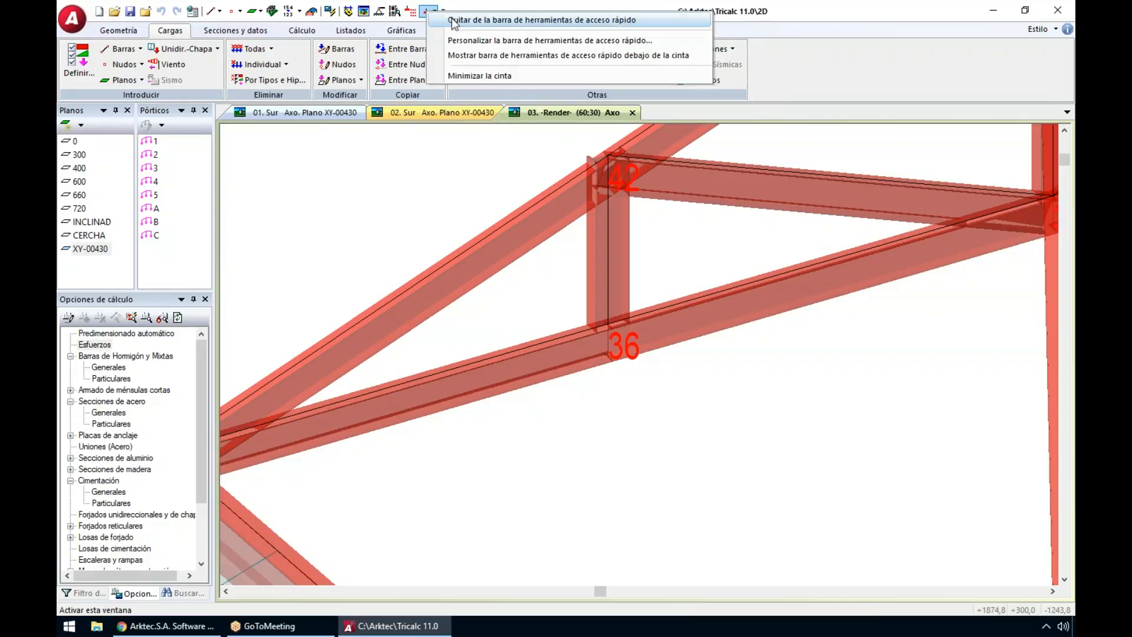
click(451, 19)
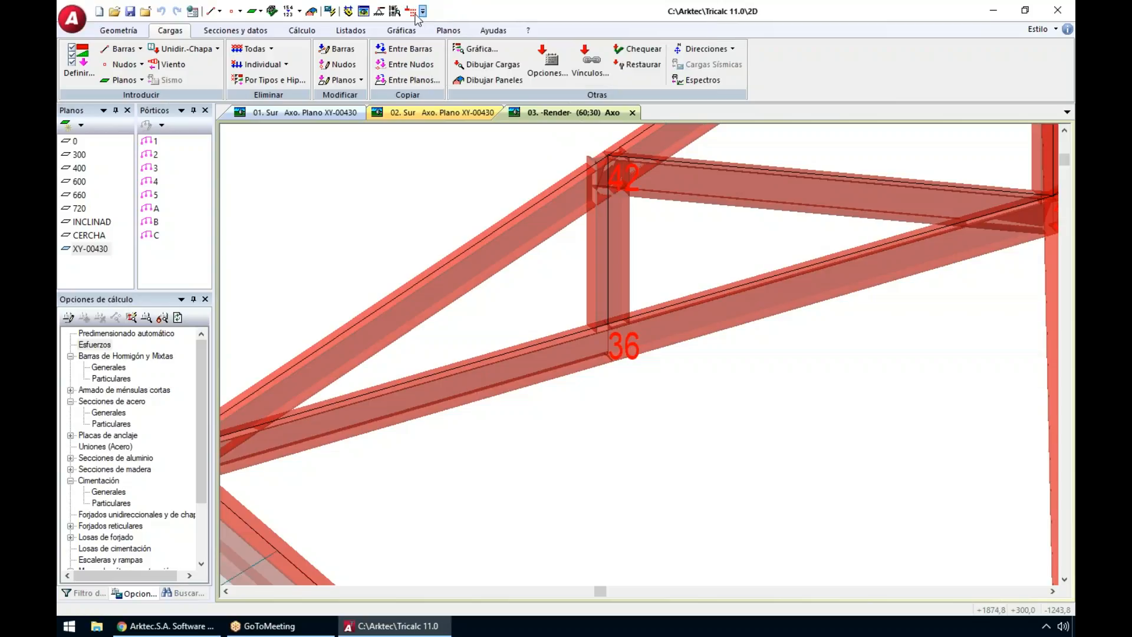
right_click(412, 13)
click(441, 22)
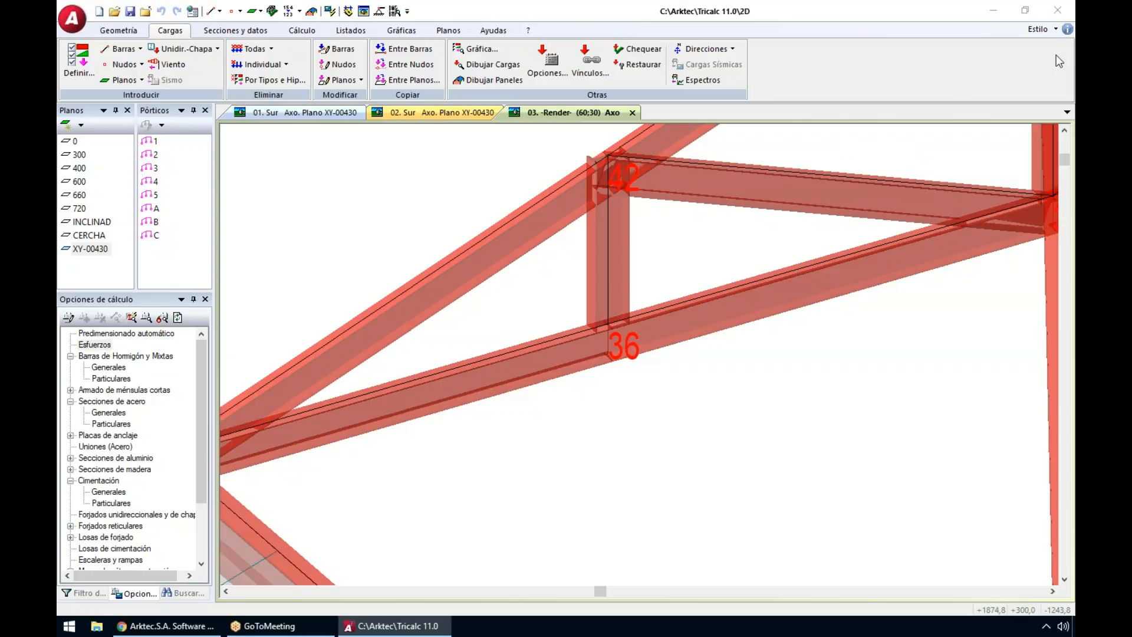
Step: Fit the whole structure in view and make plane 300 the active work plane
click(949, 72)
key(Home)
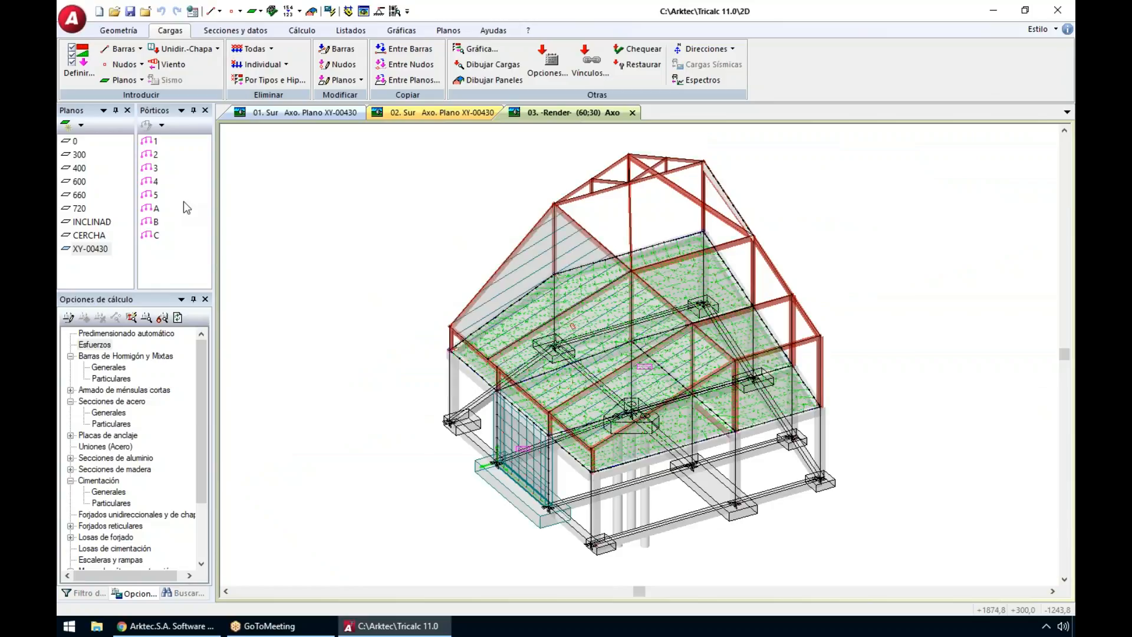
click(79, 155)
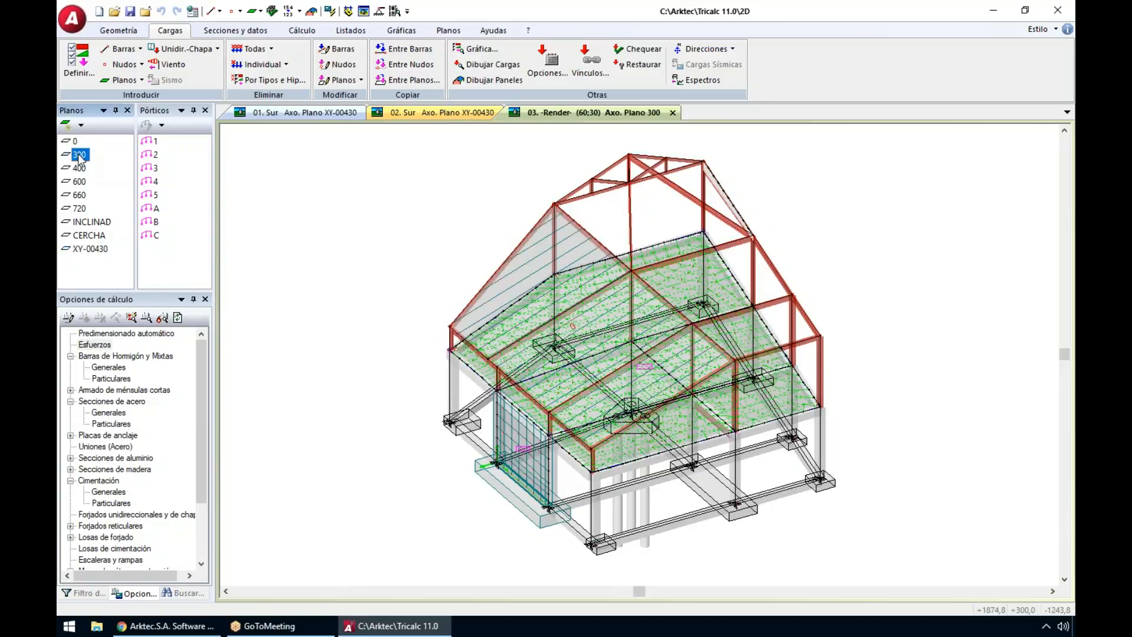
double_click(79, 156)
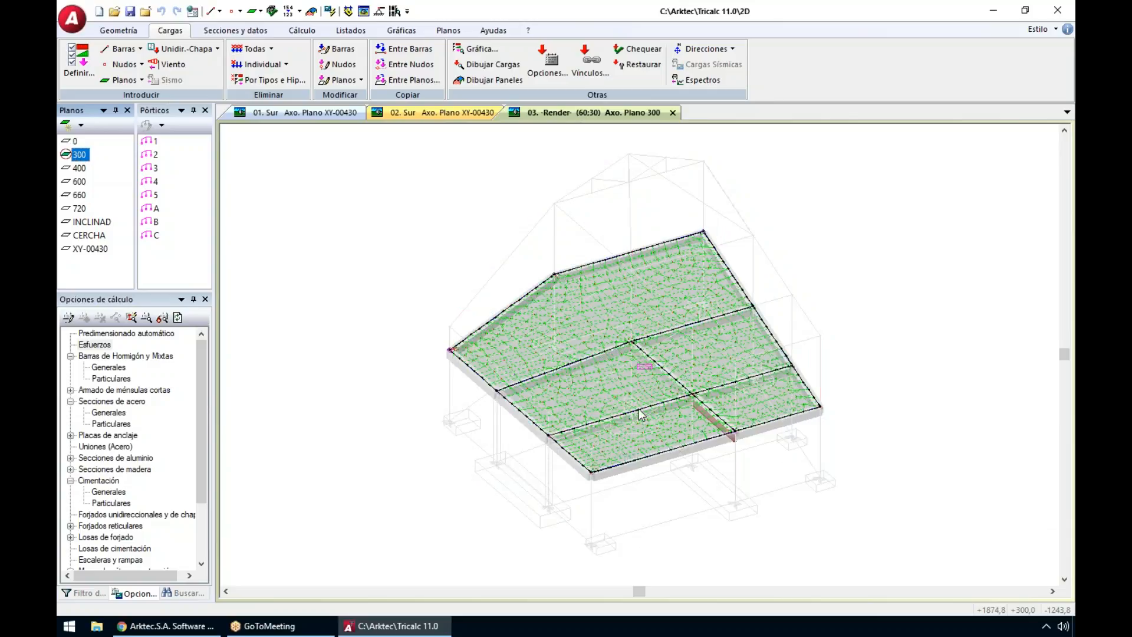
Step: Define a temperature load on planes with T+ 30 ºC and T- 10 ºC
click(123, 84)
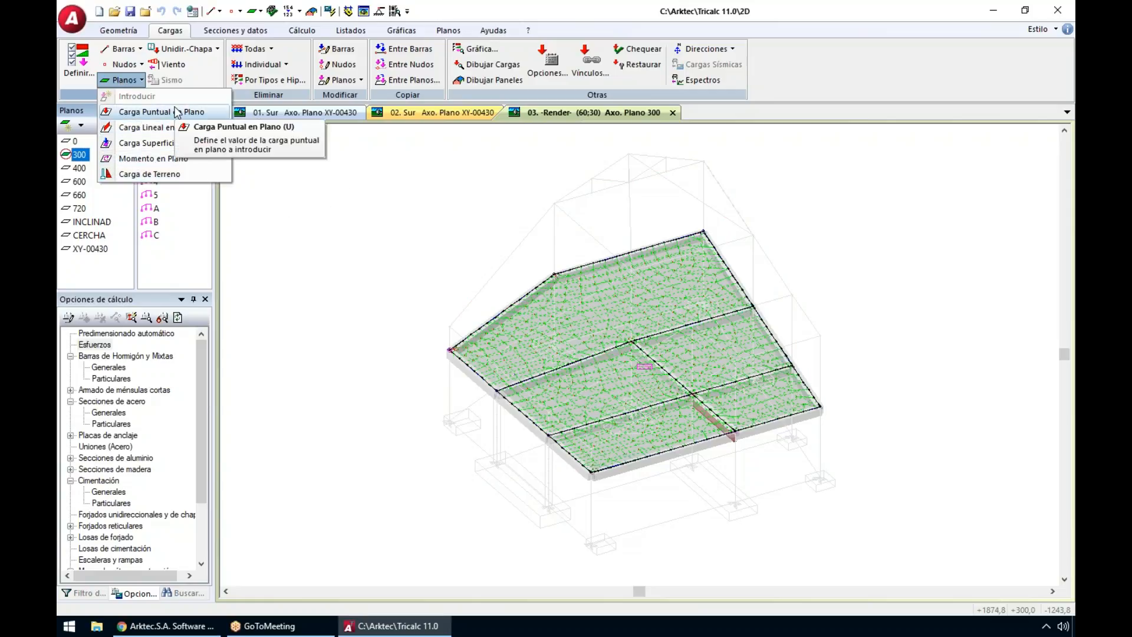
click(79, 71)
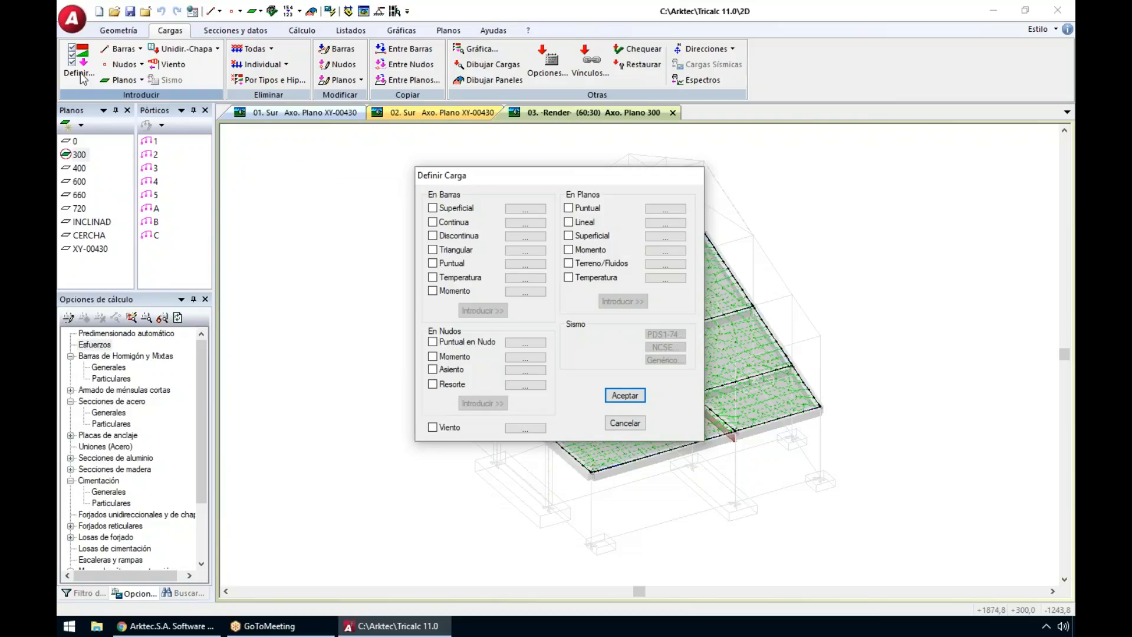
click(591, 277)
click(658, 279)
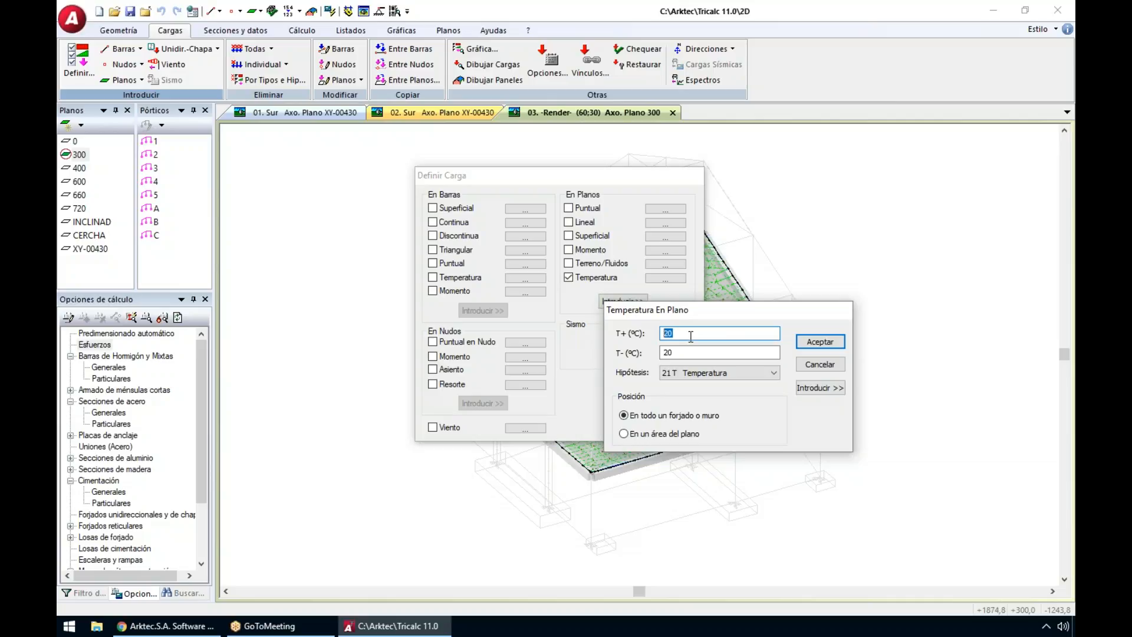
text(30)
key(Tab)
text(30)
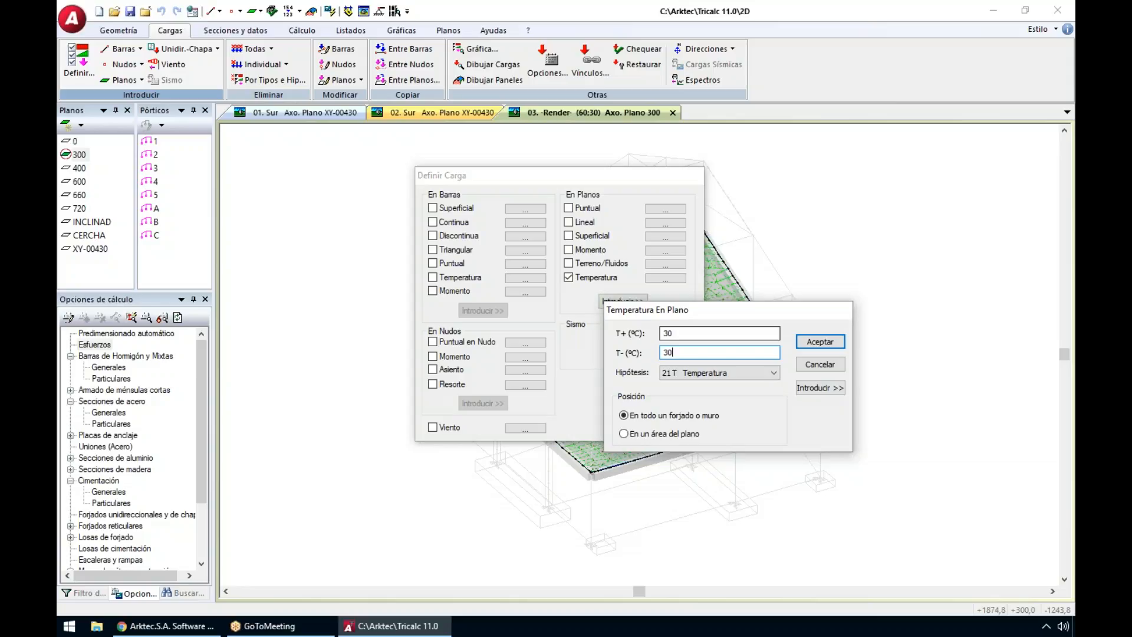
double_click(699, 331)
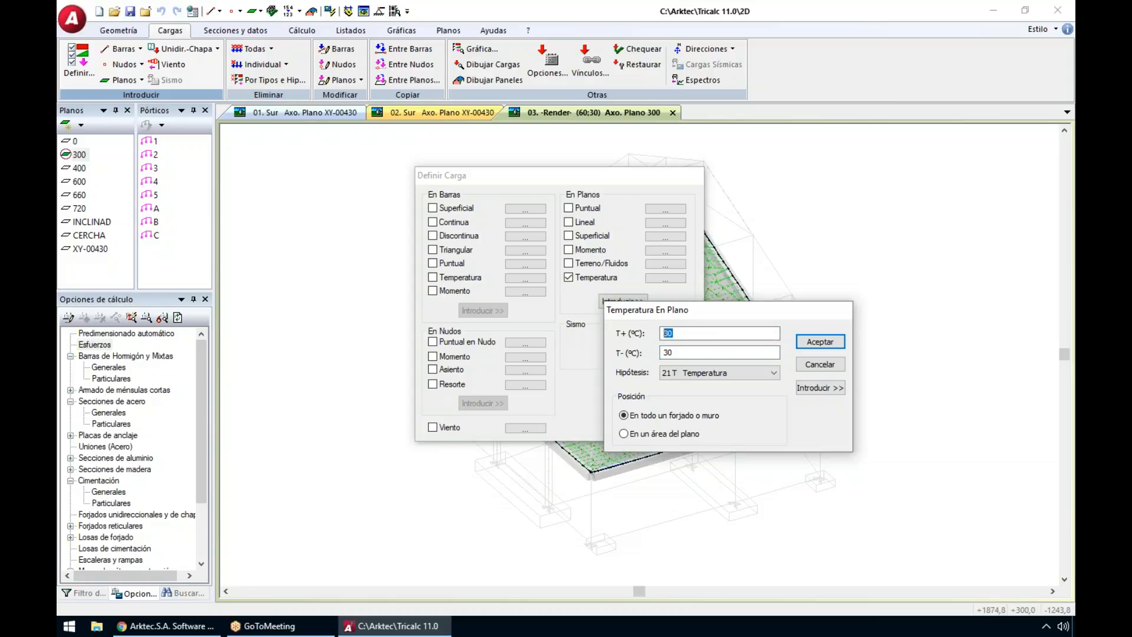
double_click(695, 351)
text(10)
Step: Apply the temperature load to a whole slab or wall and start placing it, accepting the loss of existing results
click(633, 434)
click(634, 416)
click(640, 436)
click(654, 415)
click(822, 388)
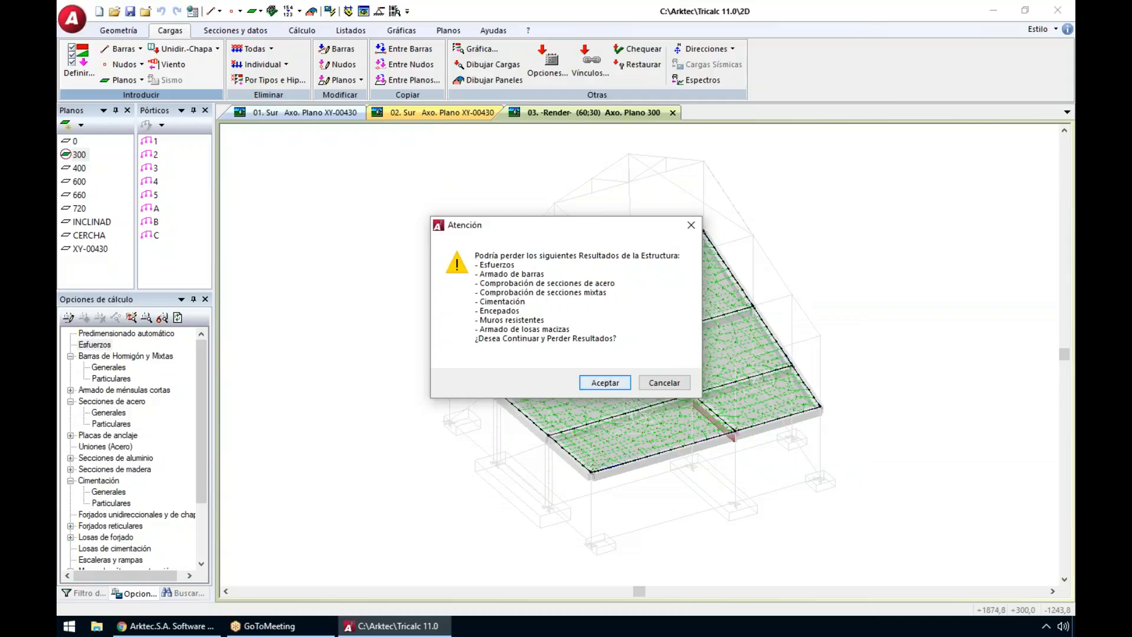
click(604, 383)
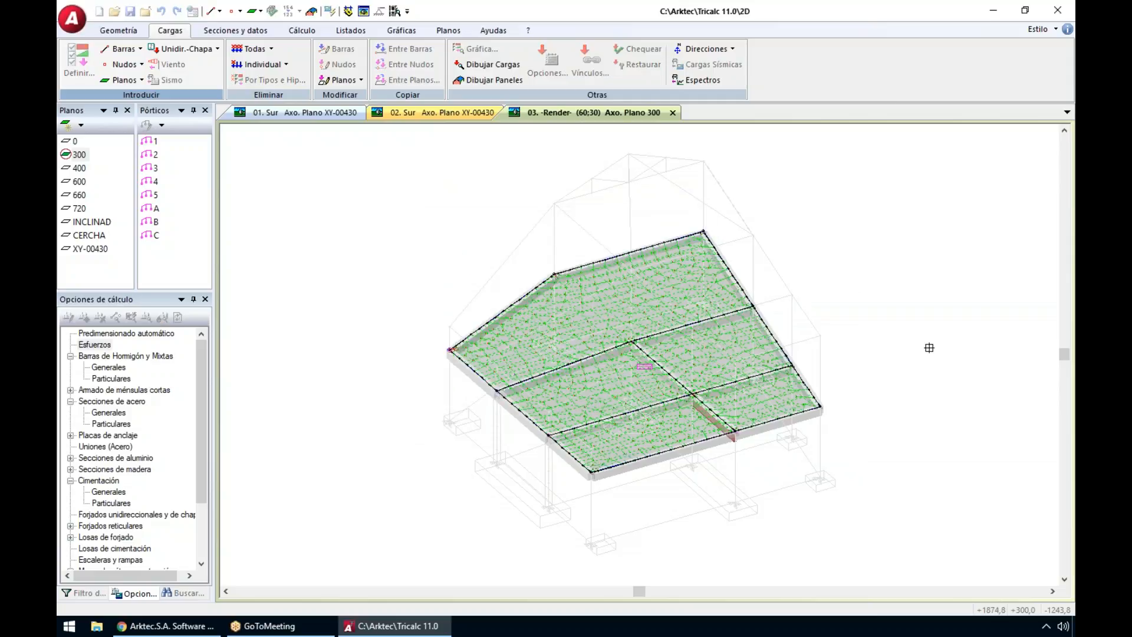
Step: In the Esfuerzos calculation options, set the in-plane rigidity of horizontal slabs to No considerar and accept
click(93, 345)
double_click(93, 346)
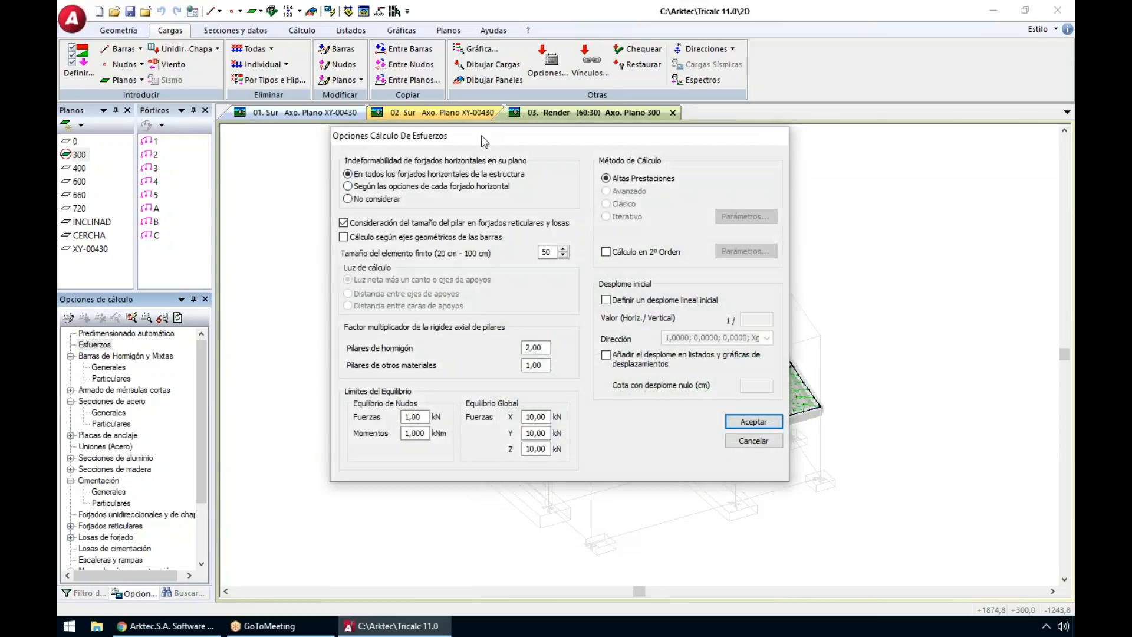
drag(444, 143, 246, 211)
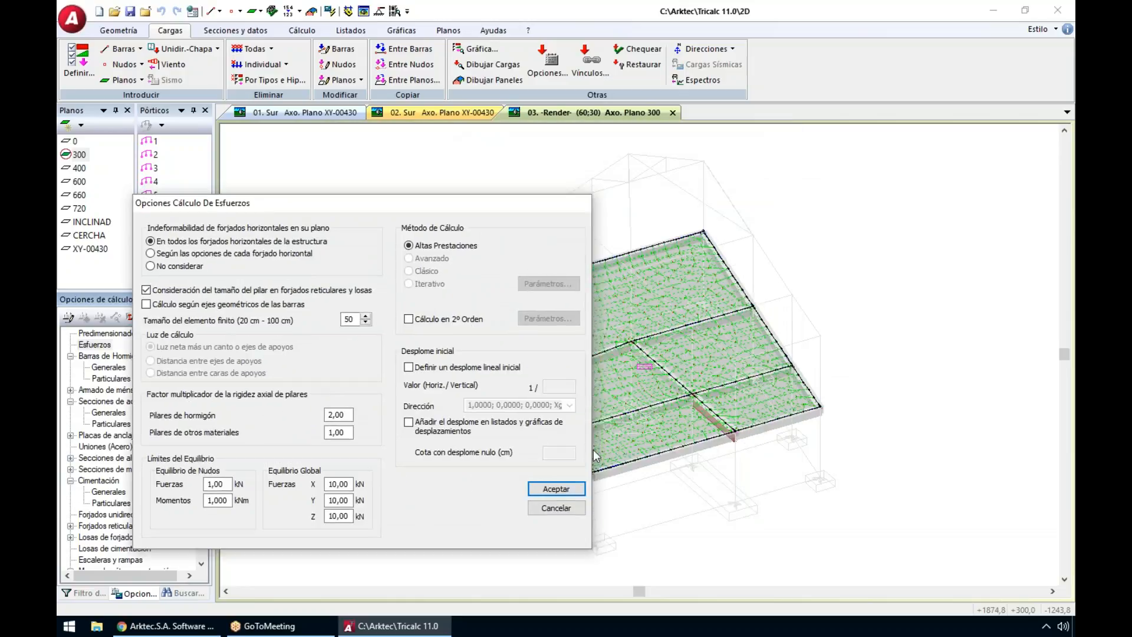
click(180, 267)
key(Return)
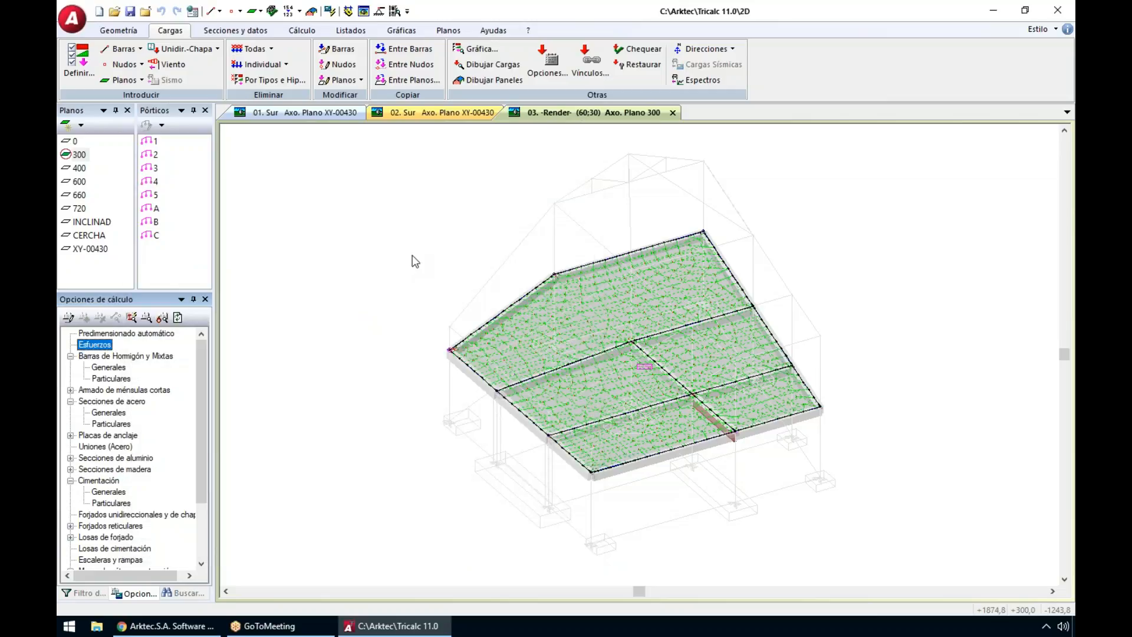
Step: Make CERCHA the active work plane and show it in the Este elevation view
click(90, 236)
click(89, 238)
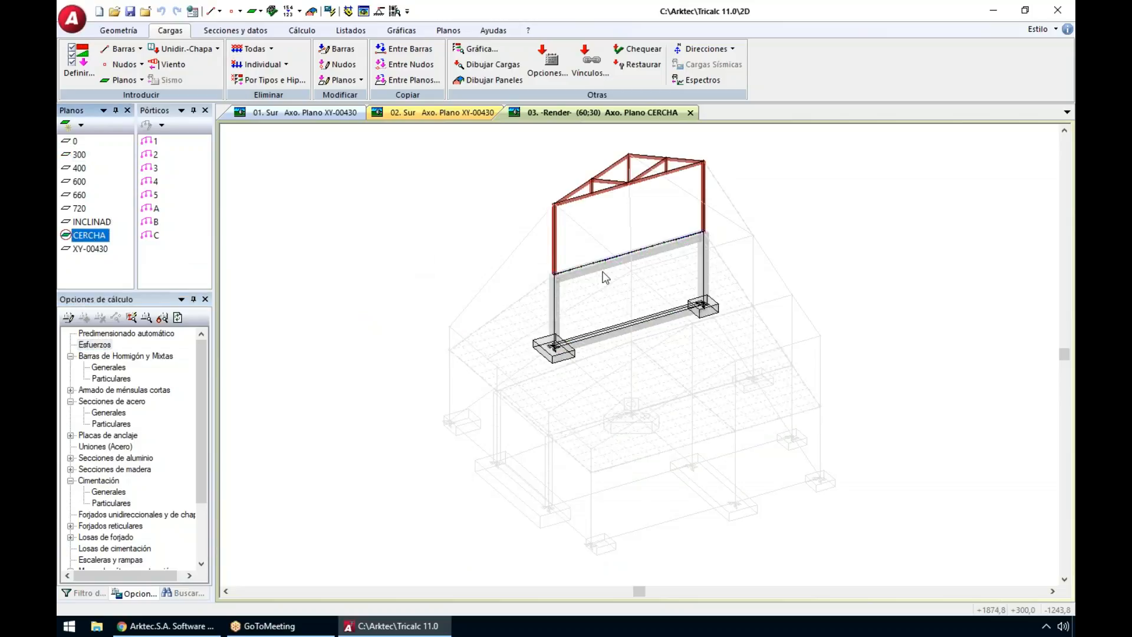
key(F5)
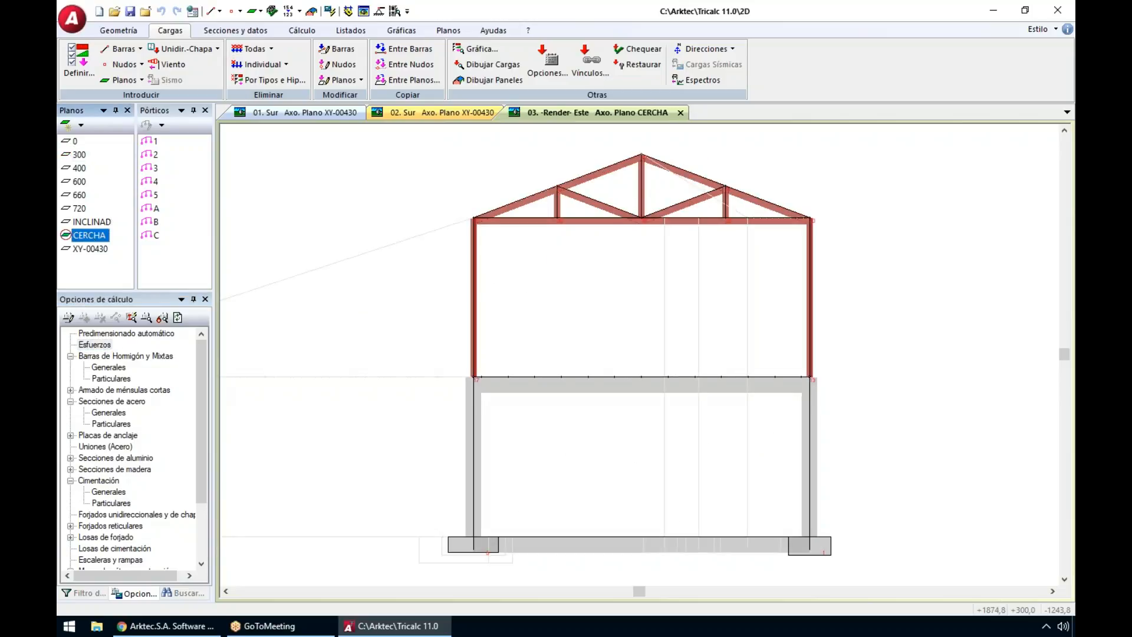
scroll(603, 272, down, 2)
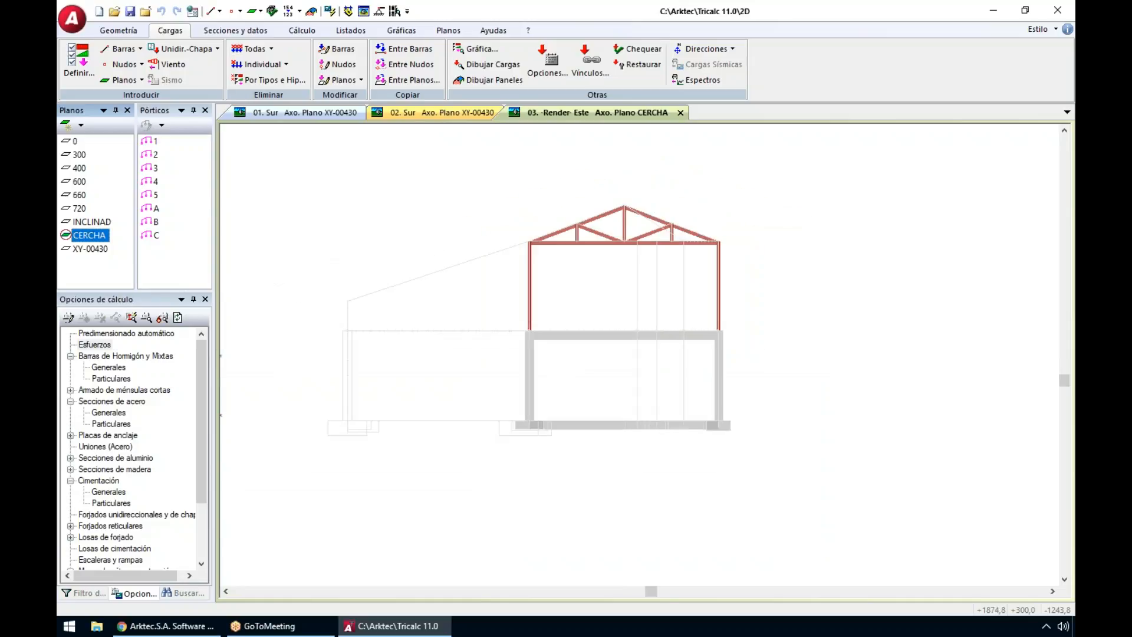
Step: Start choosing a new default background drawing and browse the MidePlan 13.1 and MidePlan 13.0 folders for DWG files
click(492, 30)
click(653, 69)
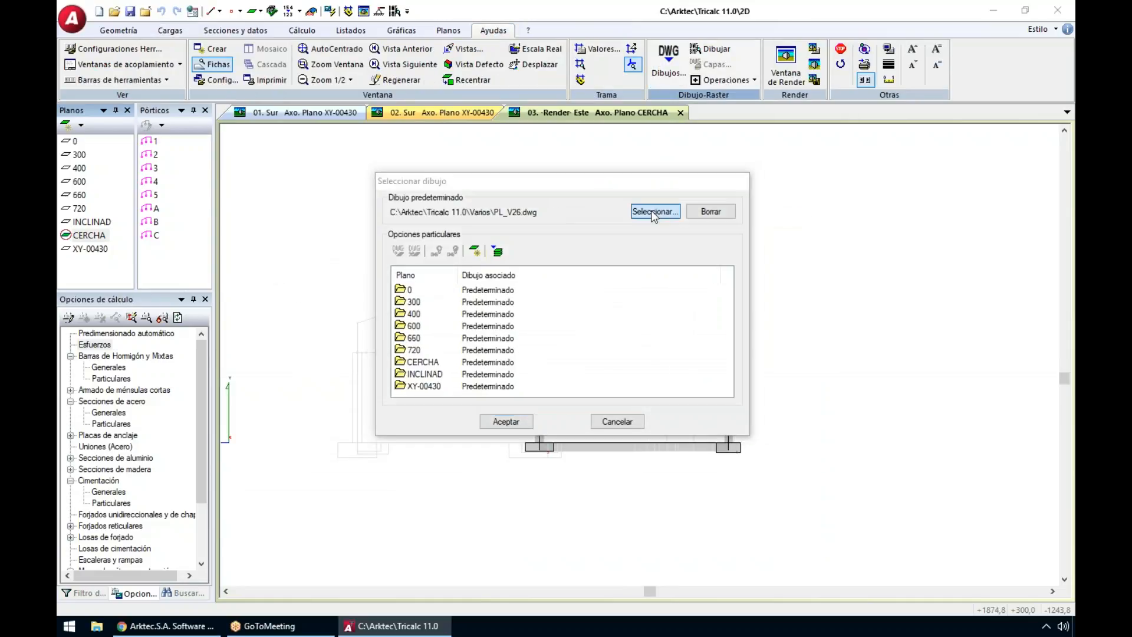
click(653, 212)
click(649, 188)
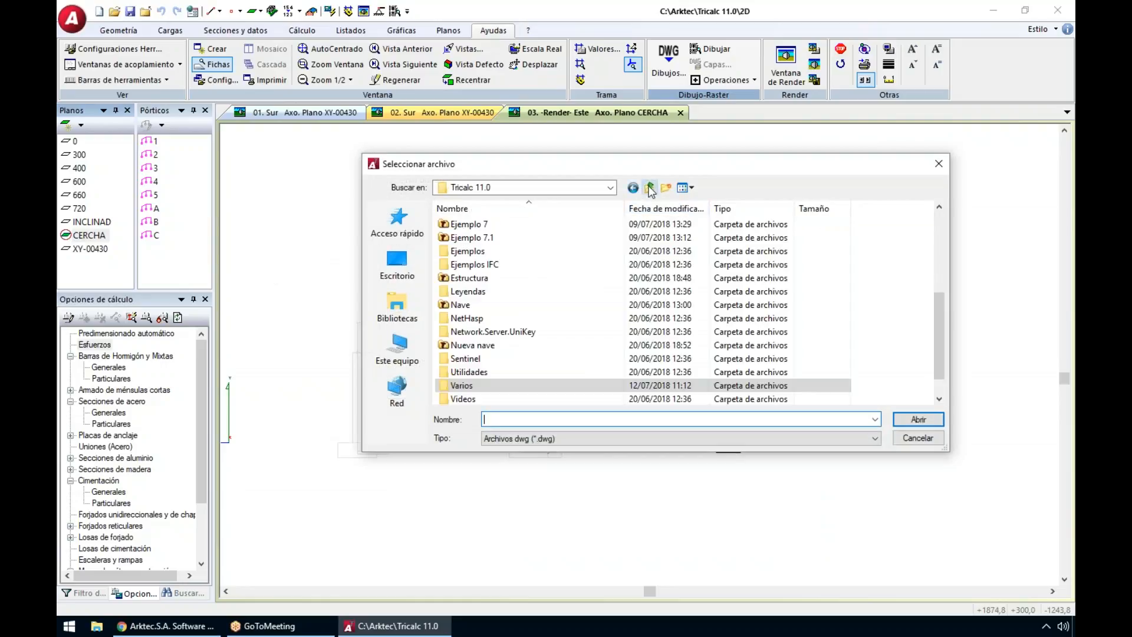
click(650, 187)
double_click(519, 292)
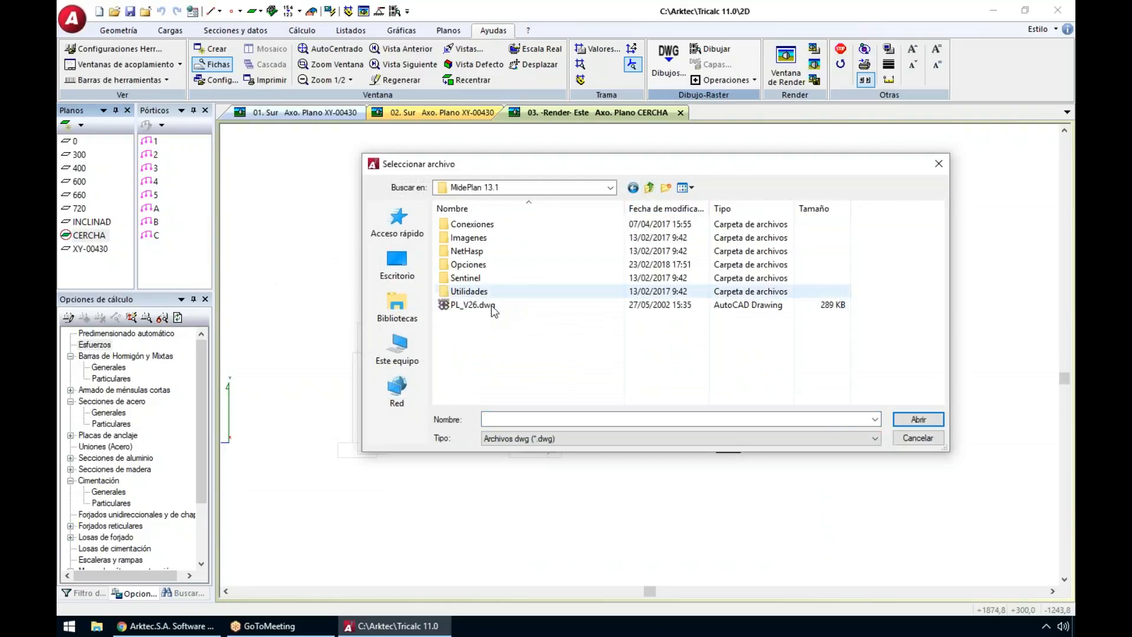
click(649, 188)
double_click(519, 285)
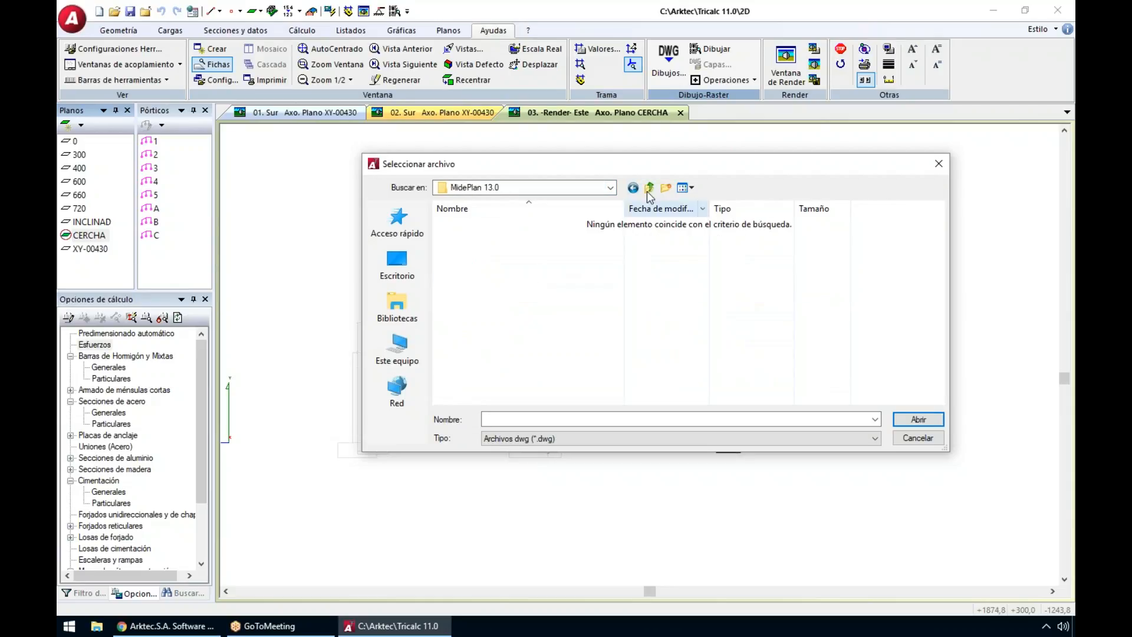
Step: Filter for DXF files and load one from a MidePlan folder as the default drawing, in metres with polygons created and moved to the origin
click(572, 451)
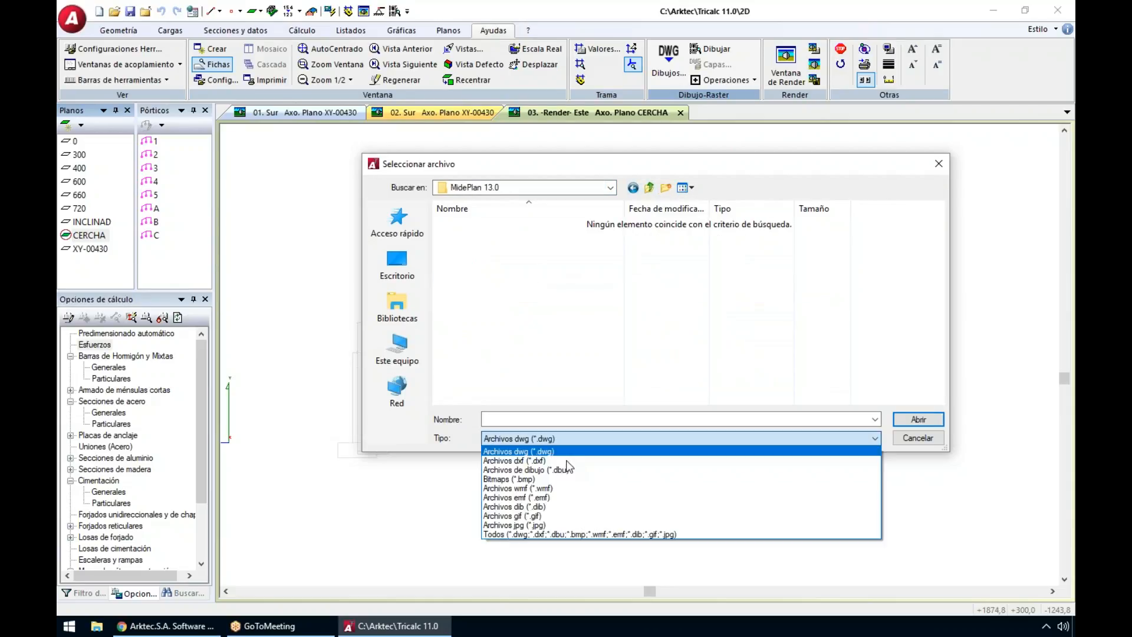
click(572, 461)
click(579, 440)
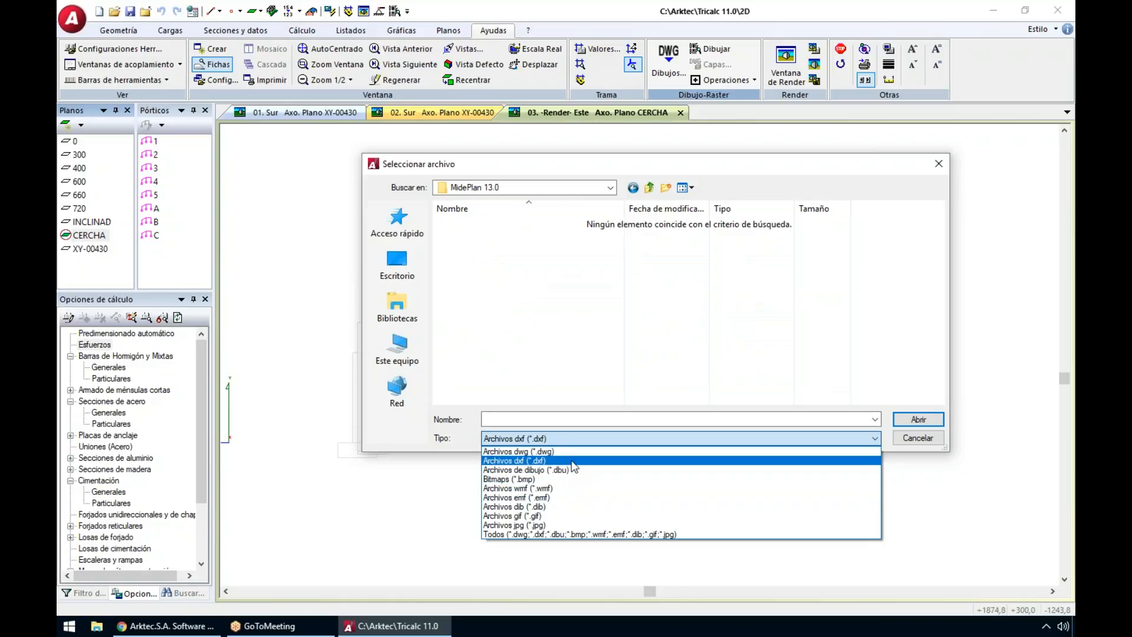
click(531, 460)
click(650, 188)
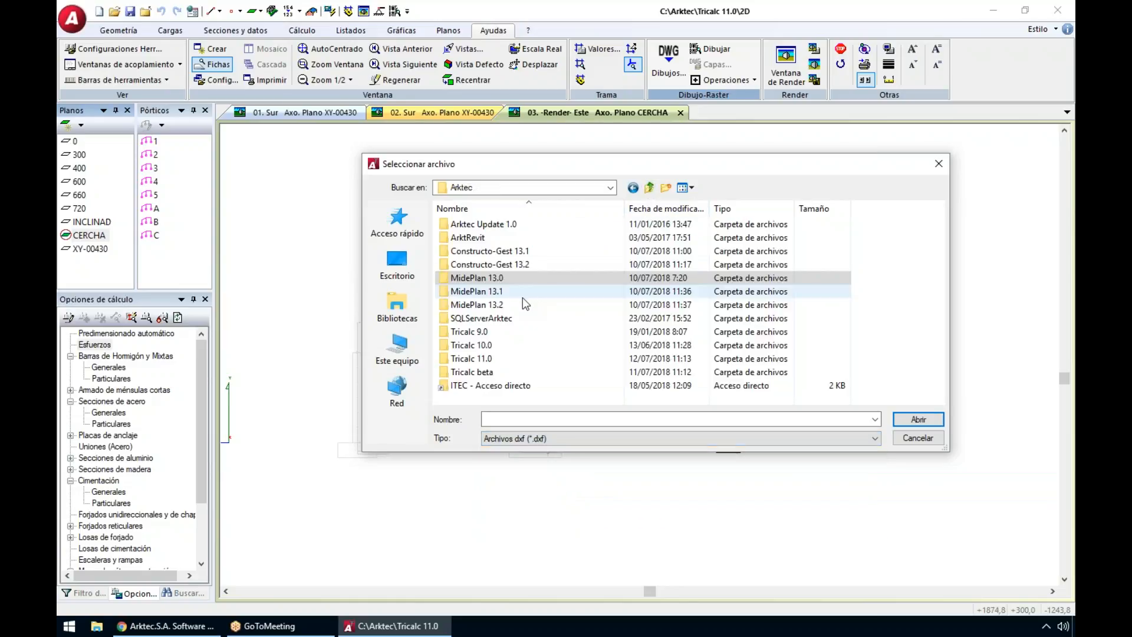
double_click(512, 302)
click(485, 305)
double_click(485, 306)
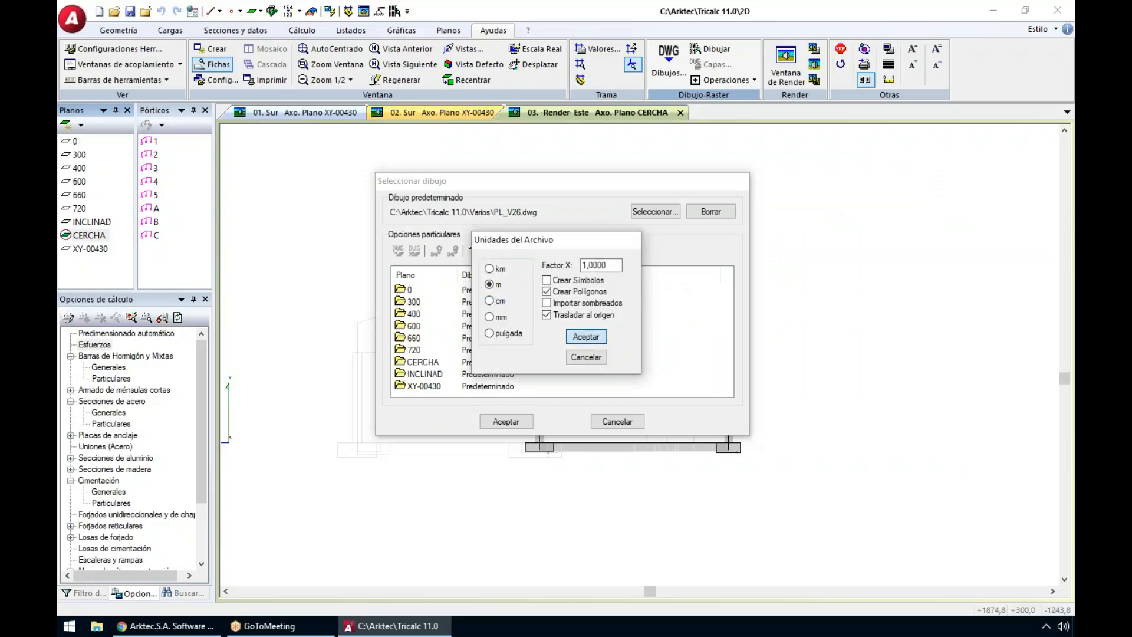
click(586, 336)
click(506, 420)
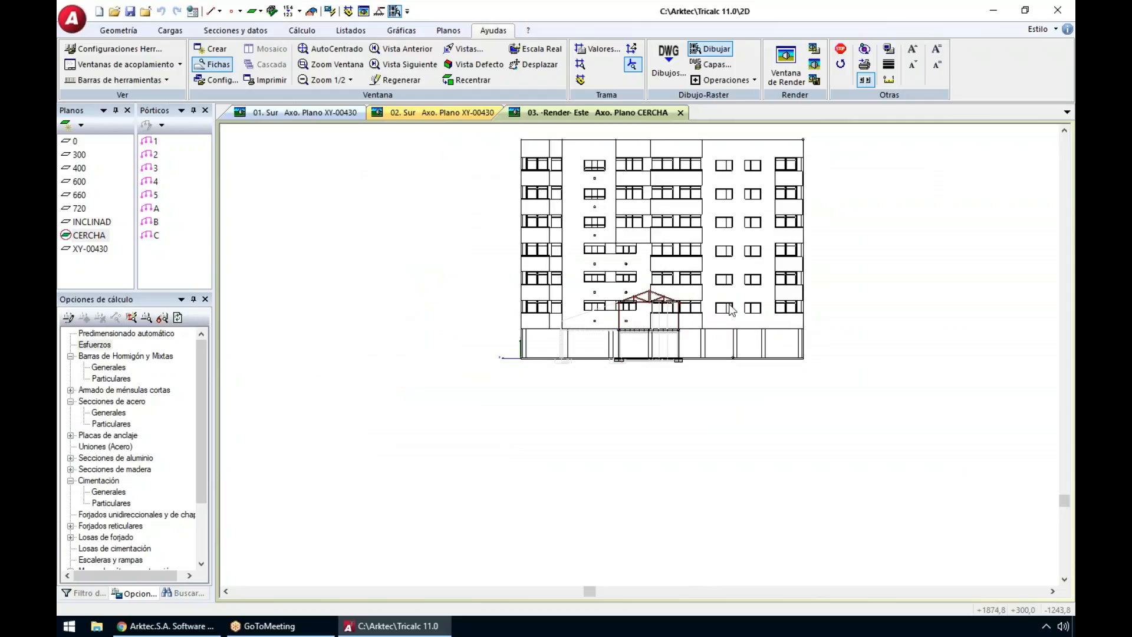
scroll(789, 317, up, 4)
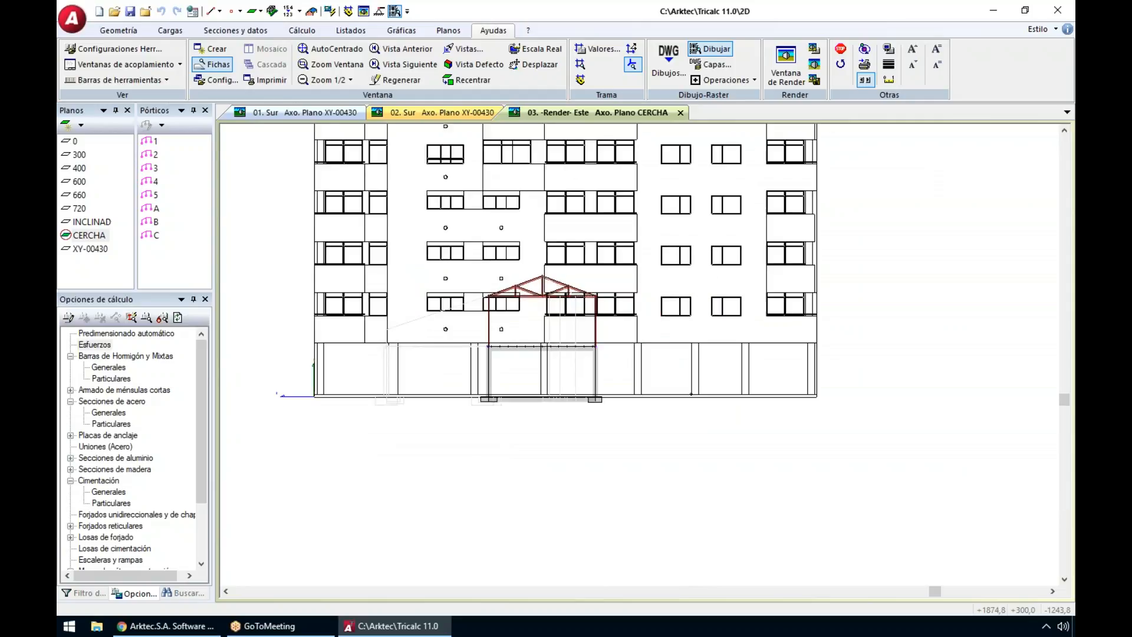
scroll(789, 317, up, 3)
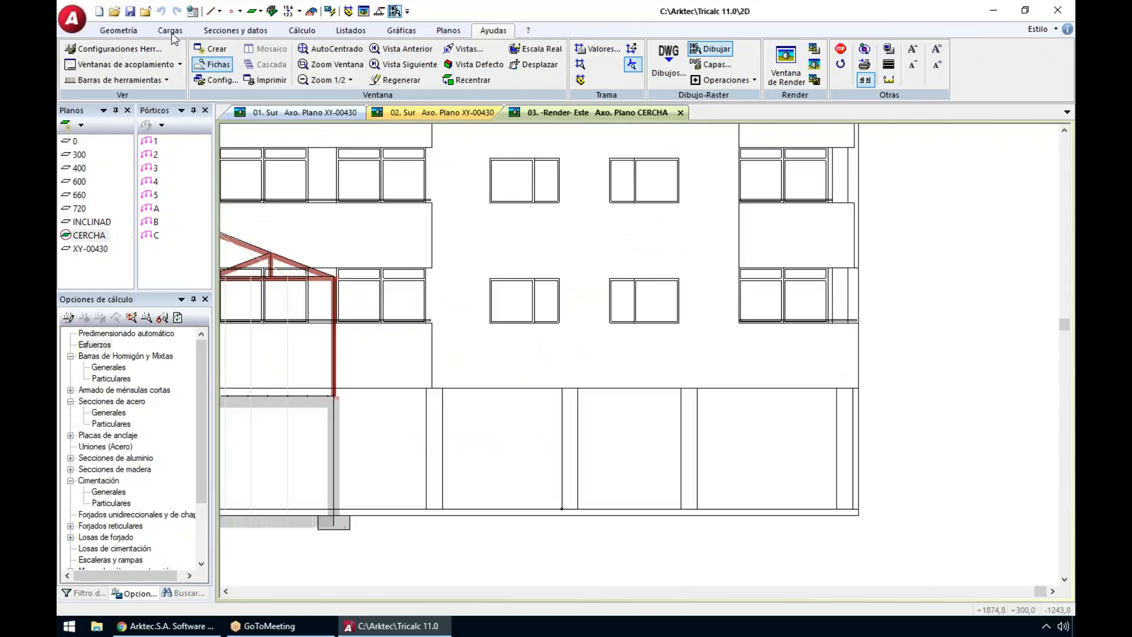
click(116, 29)
click(117, 75)
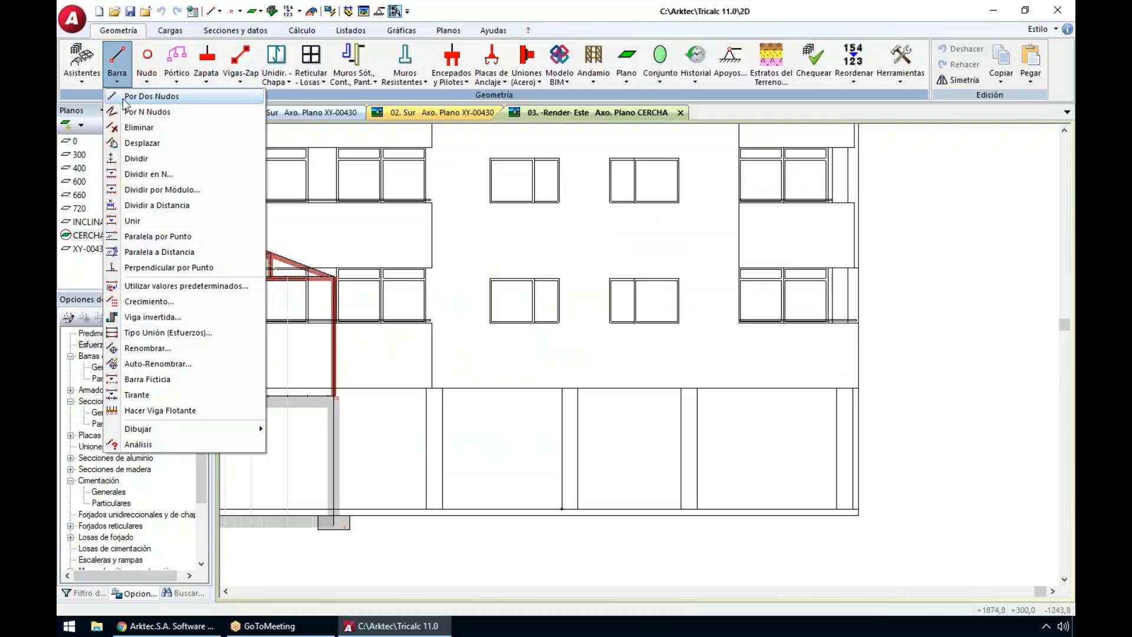
click(181, 109)
click(606, 389)
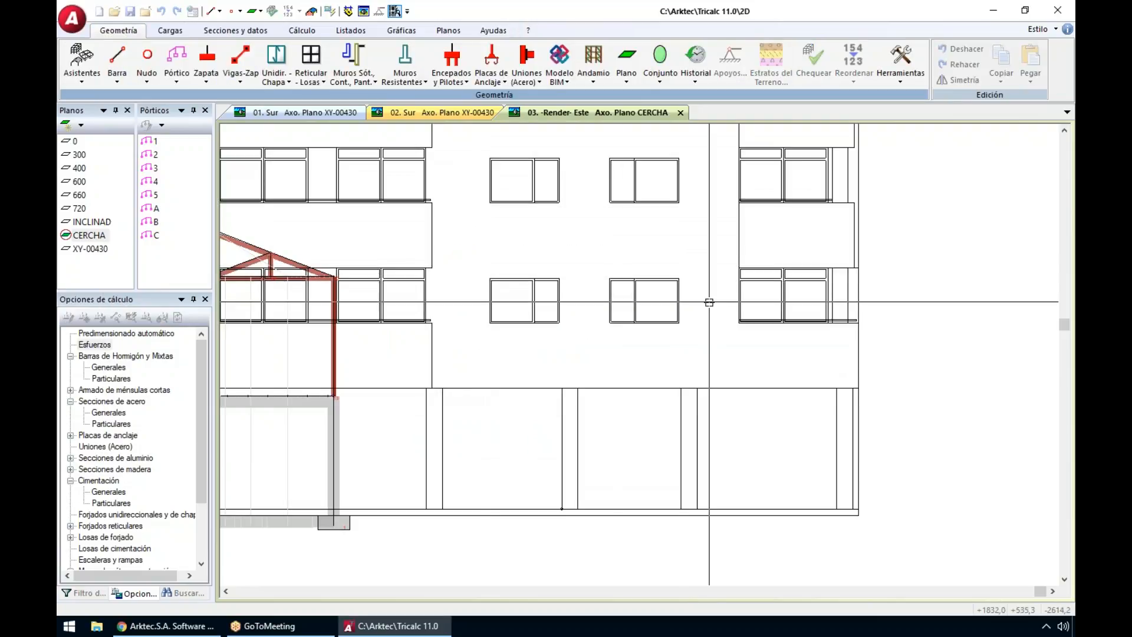
key(Escape)
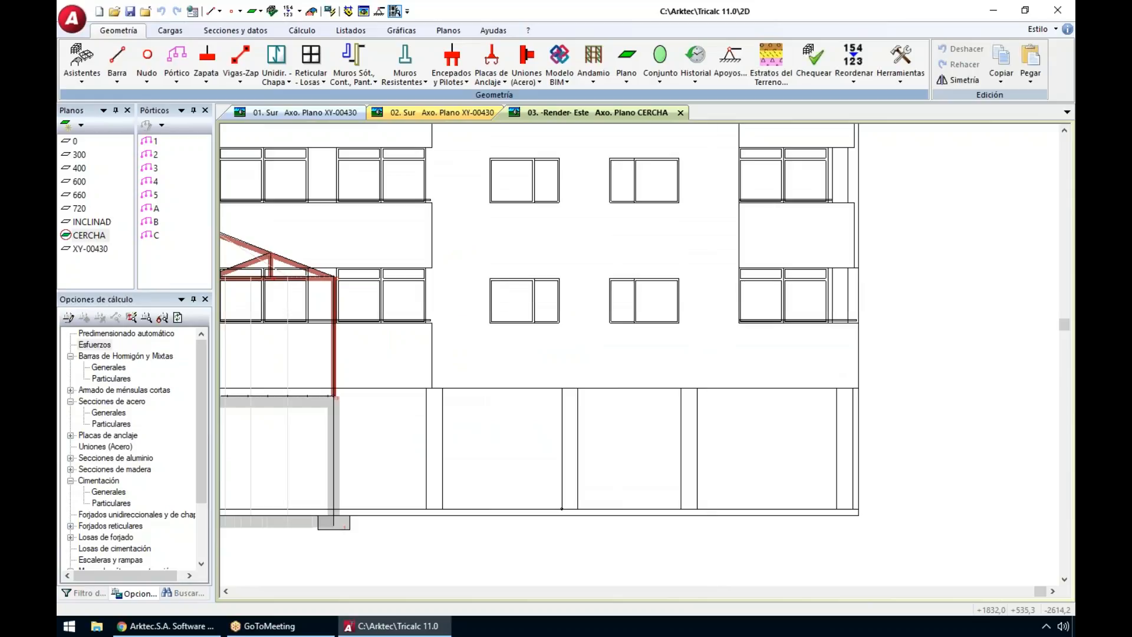
Step: Switch to a 3D view, deactivate the CERCHA work plane and fit the whole structure in view
middle_drag(661, 373, 707, 383)
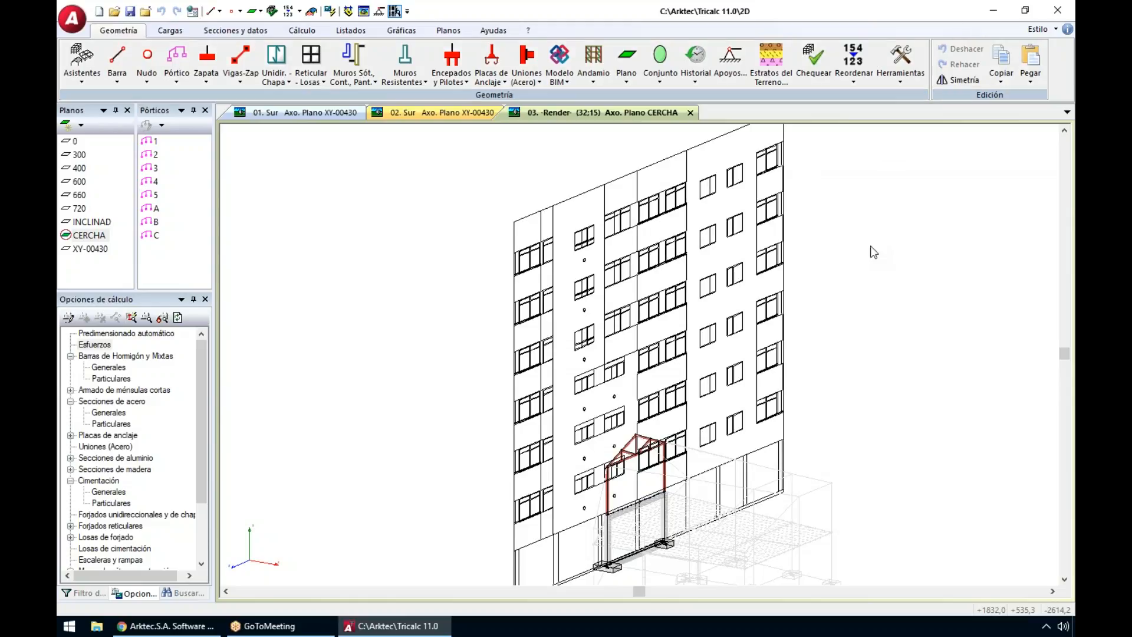
key(Escape)
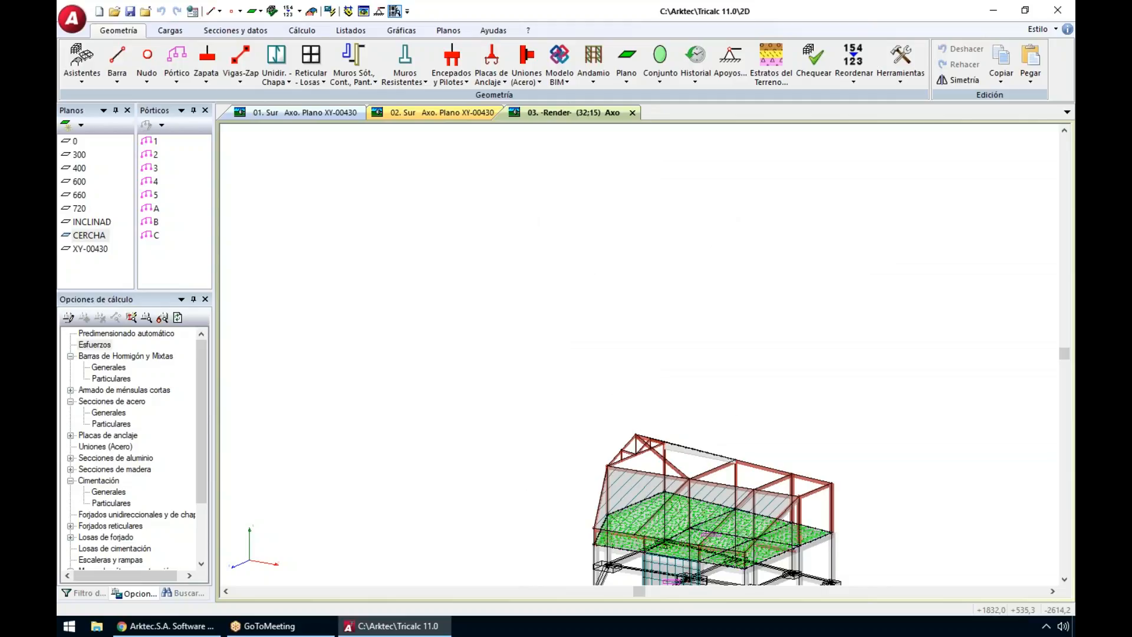
key(Home)
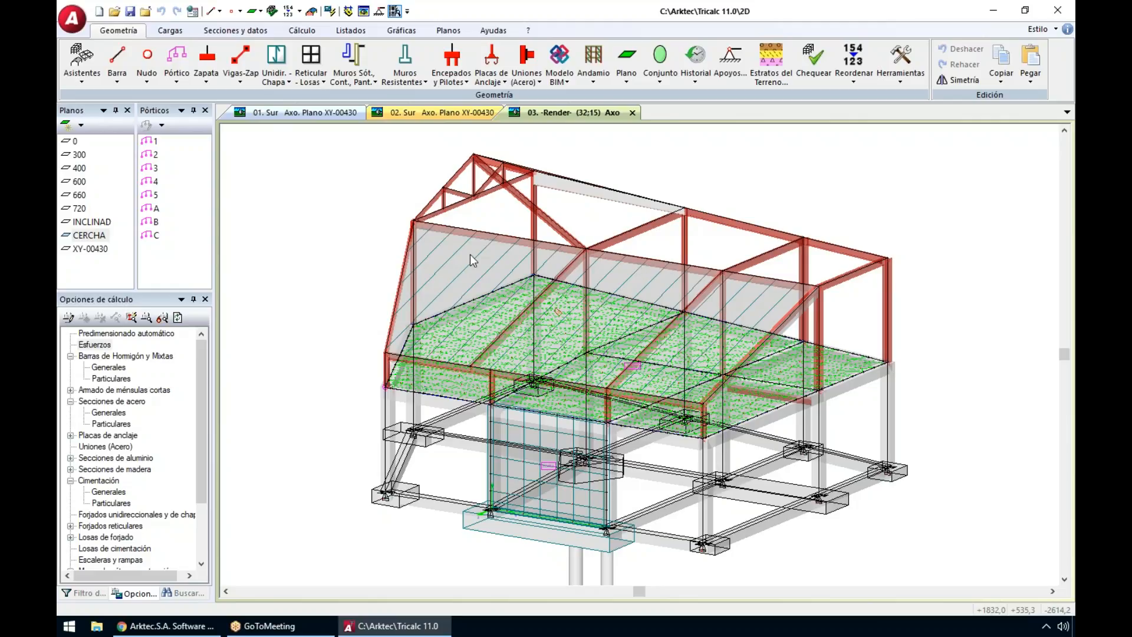
Step: Create a new structure named NAVE 1 with node coordinates precise to the millimetre
click(71, 20)
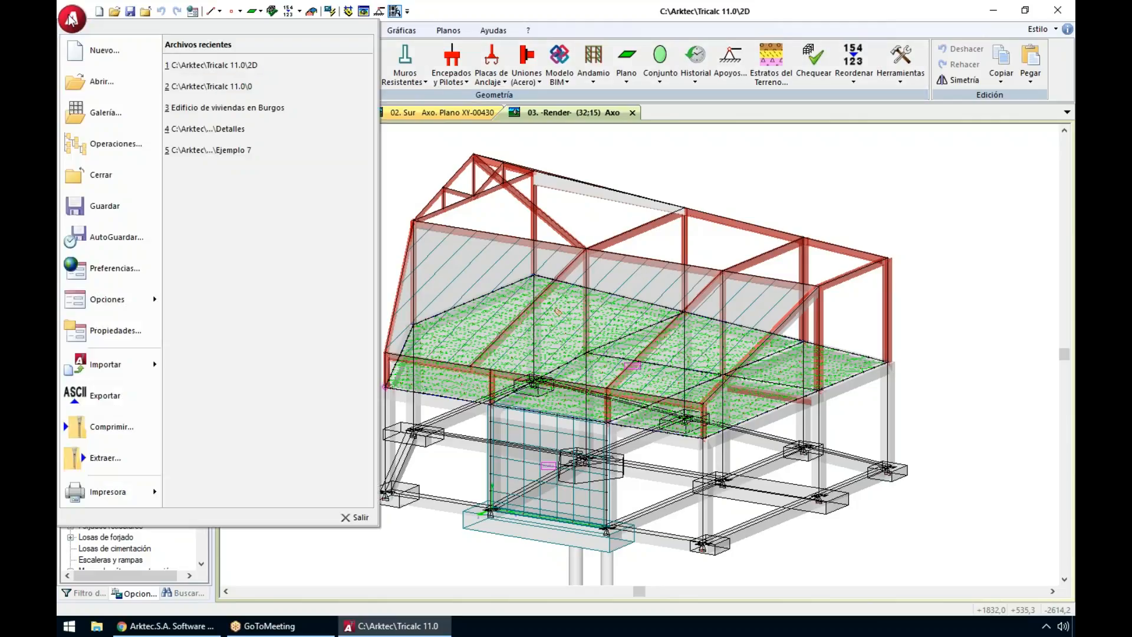
click(107, 52)
text(NAVE 1)
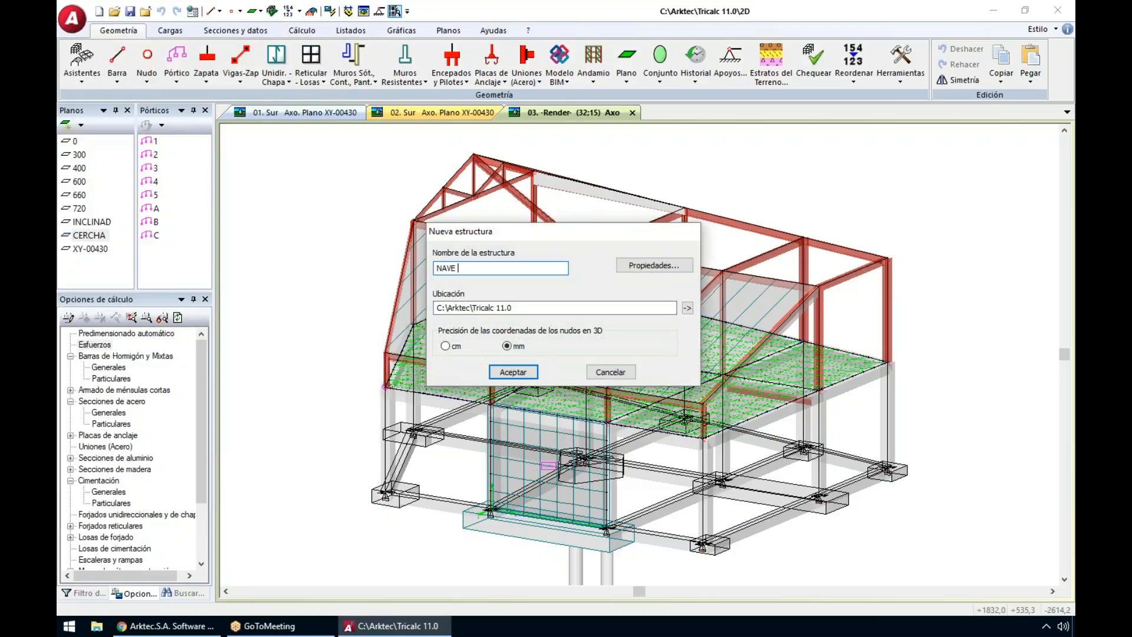
key(Return)
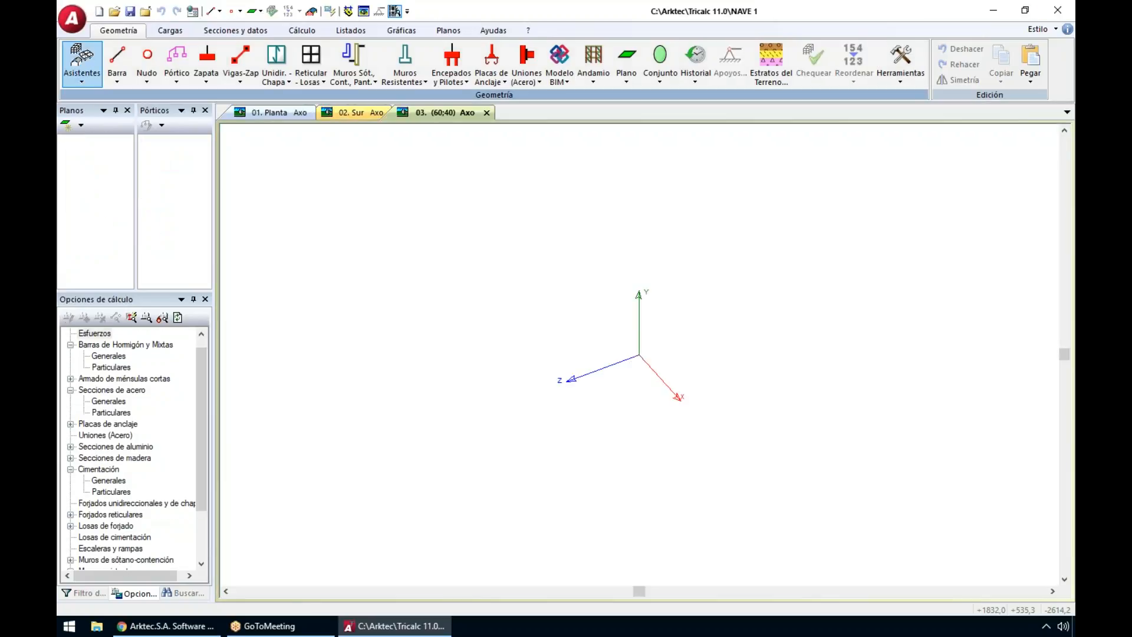
Step: Start the Nave assistant for an industrial building with a gabled roof and set the number of frames to 7
click(82, 73)
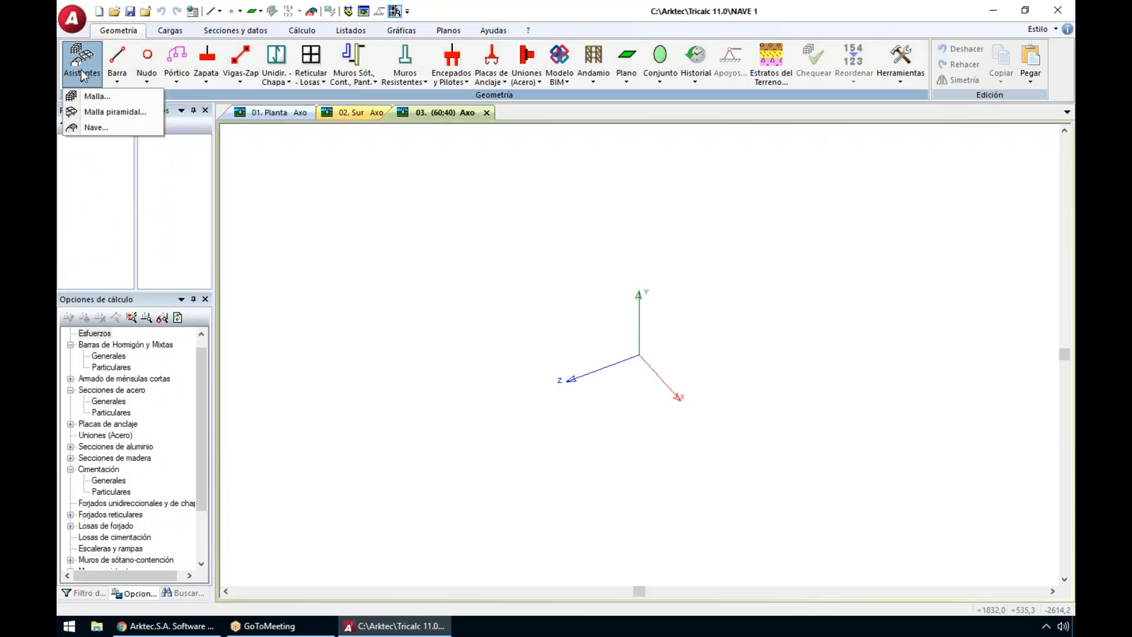
click(95, 127)
click(551, 299)
click(586, 210)
click(500, 488)
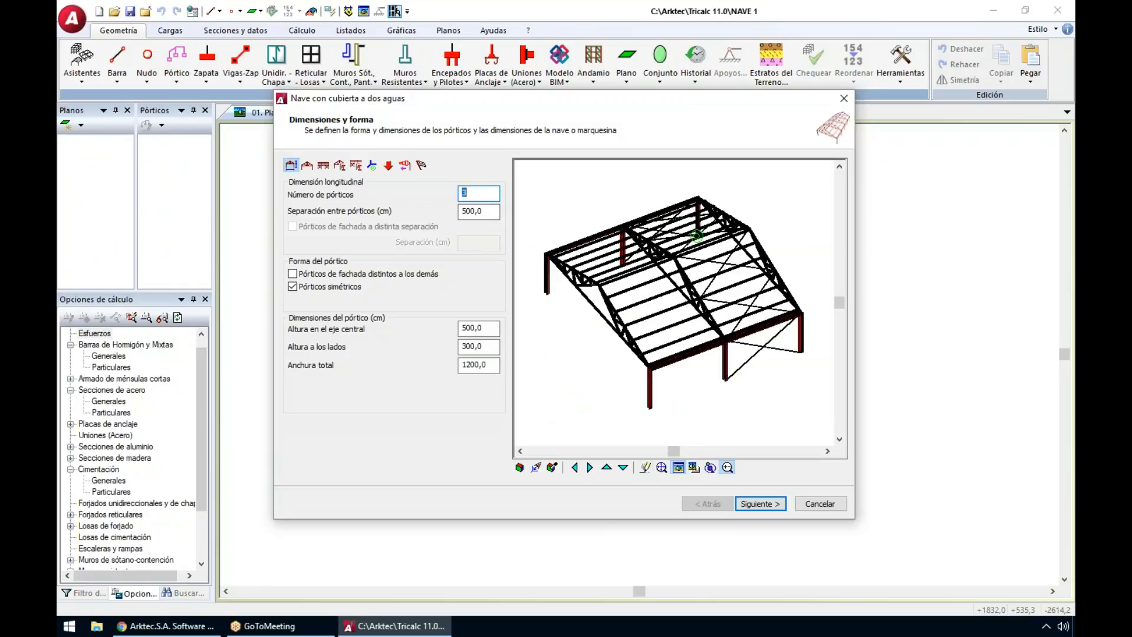
text(7)
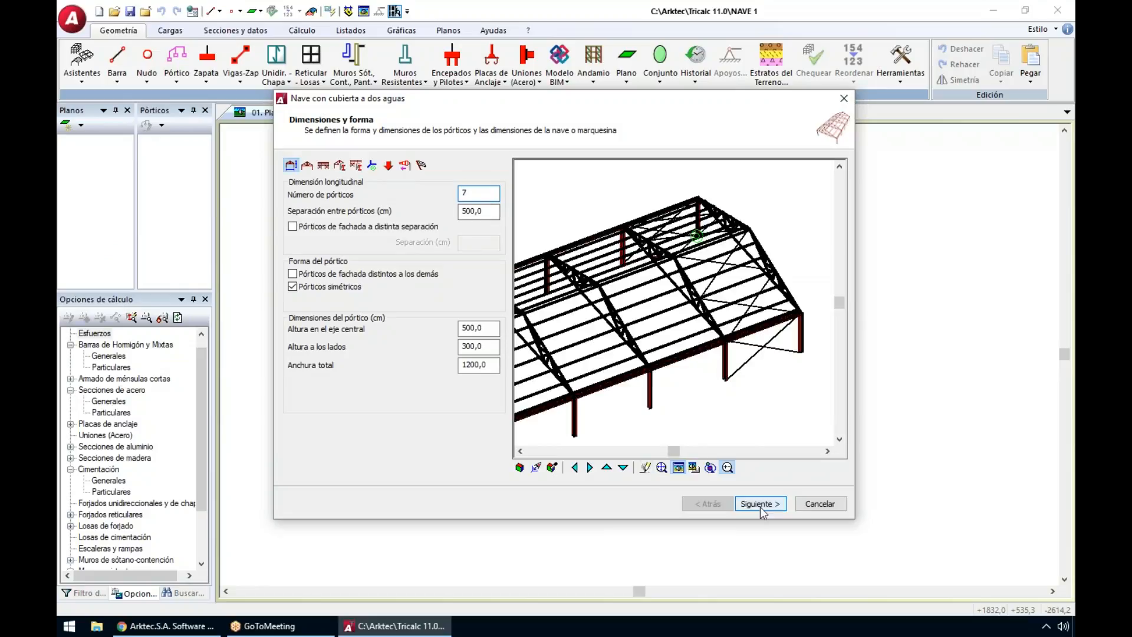
click(760, 504)
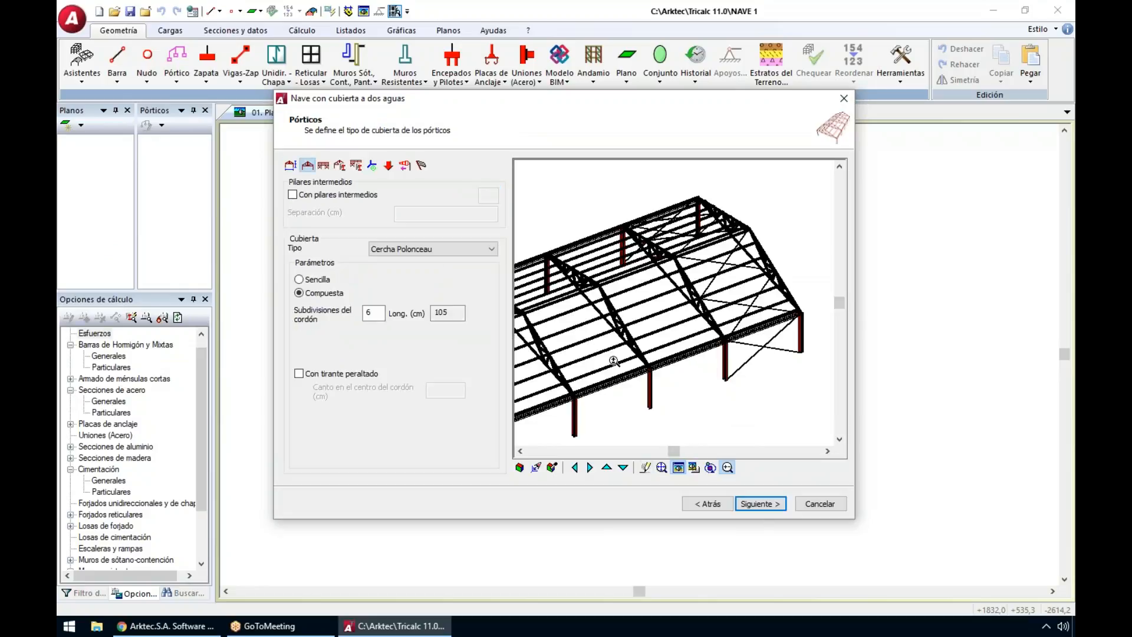
Step: Set the frames' roof type to Cercha inglesa with the whole building fitted in the preview, and accept the frame settings
click(661, 466)
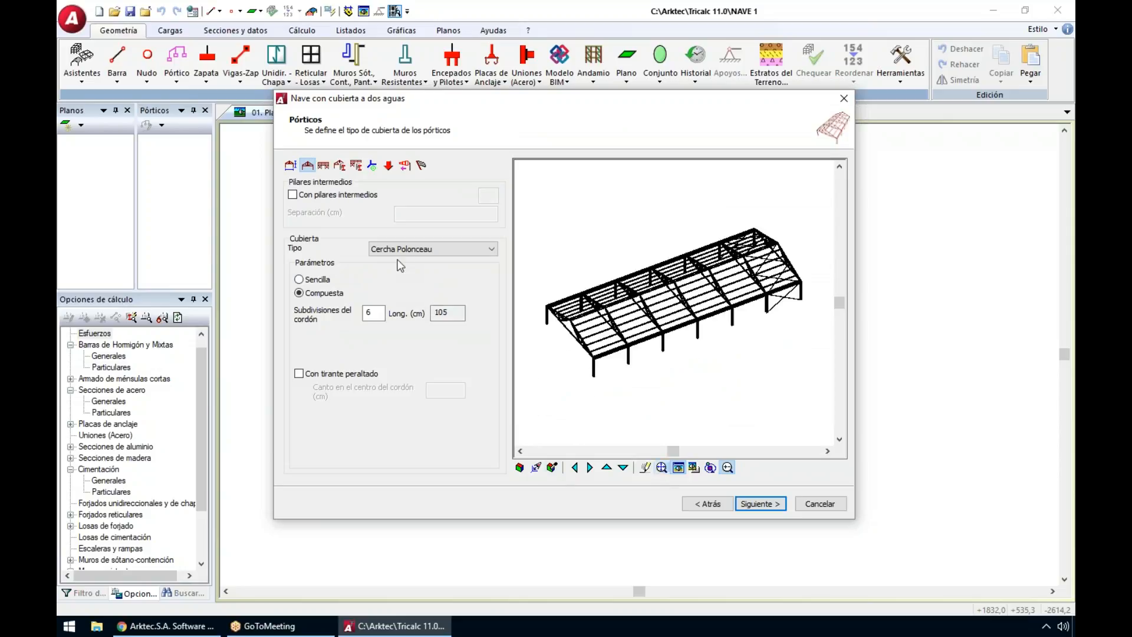
click(413, 249)
click(412, 281)
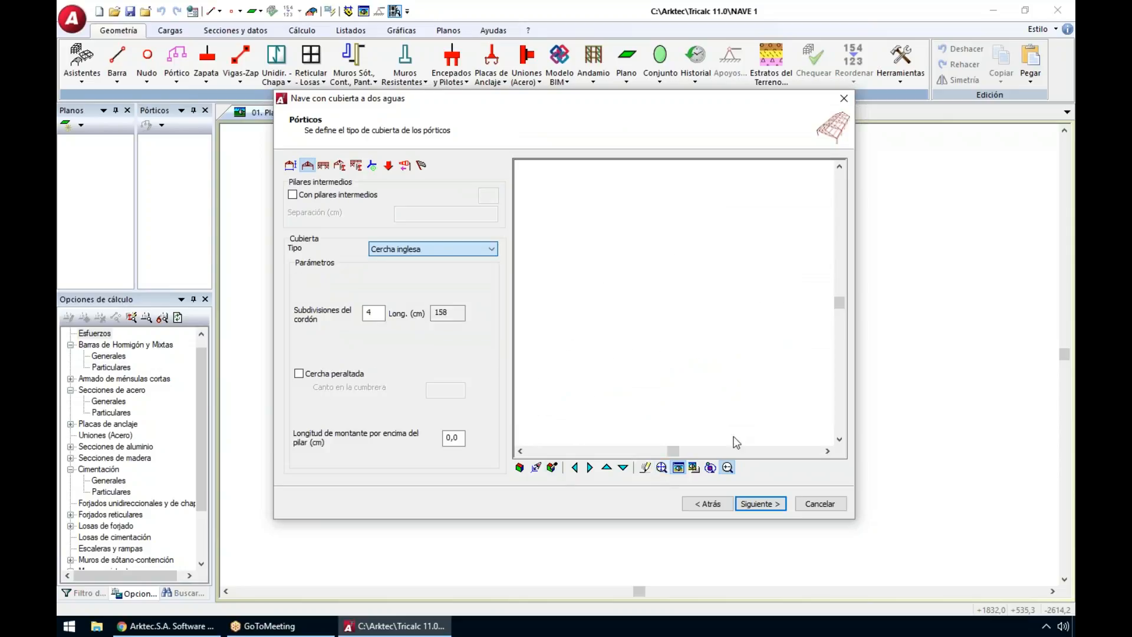
click(777, 505)
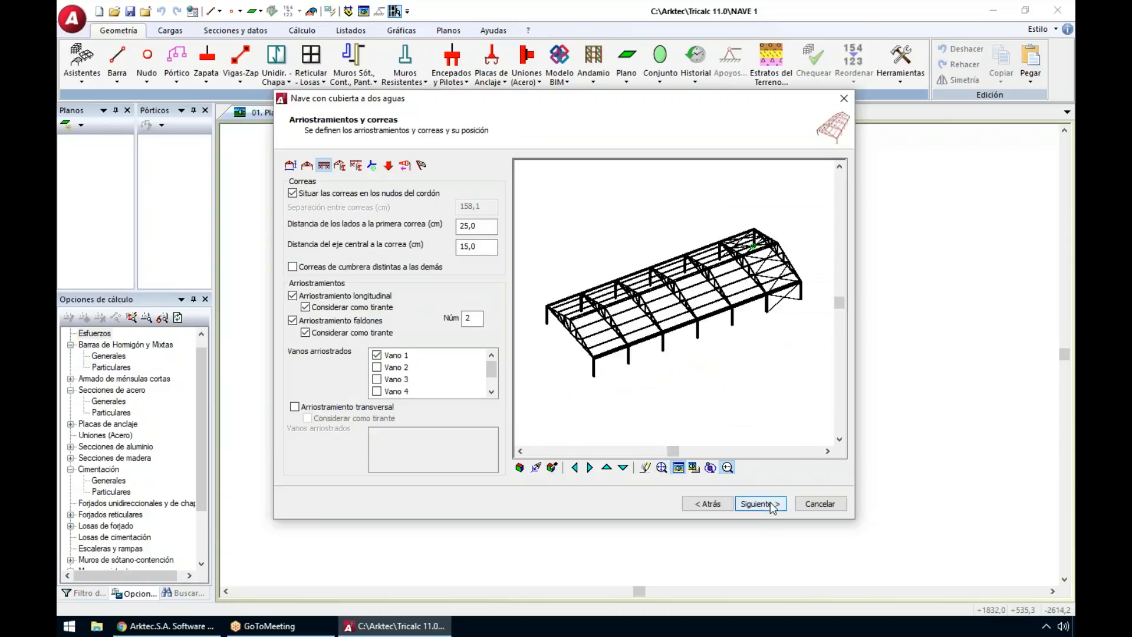
Step: Keep the default purlins, bracing and member sections, and advance the assistant to the building's position settings
click(770, 504)
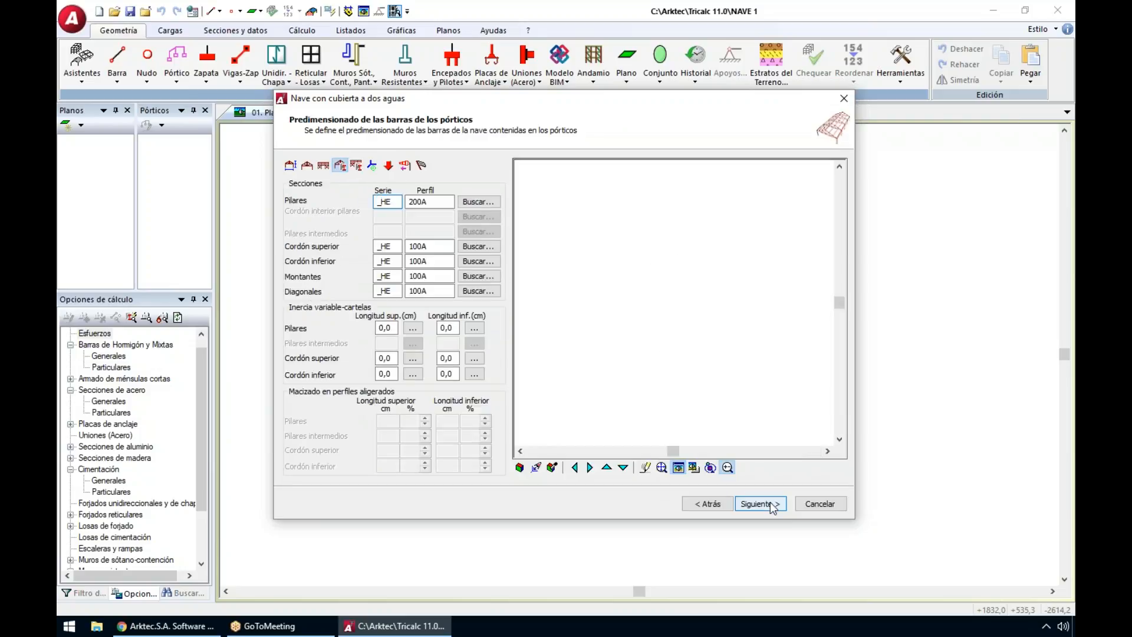
click(770, 502)
click(770, 502)
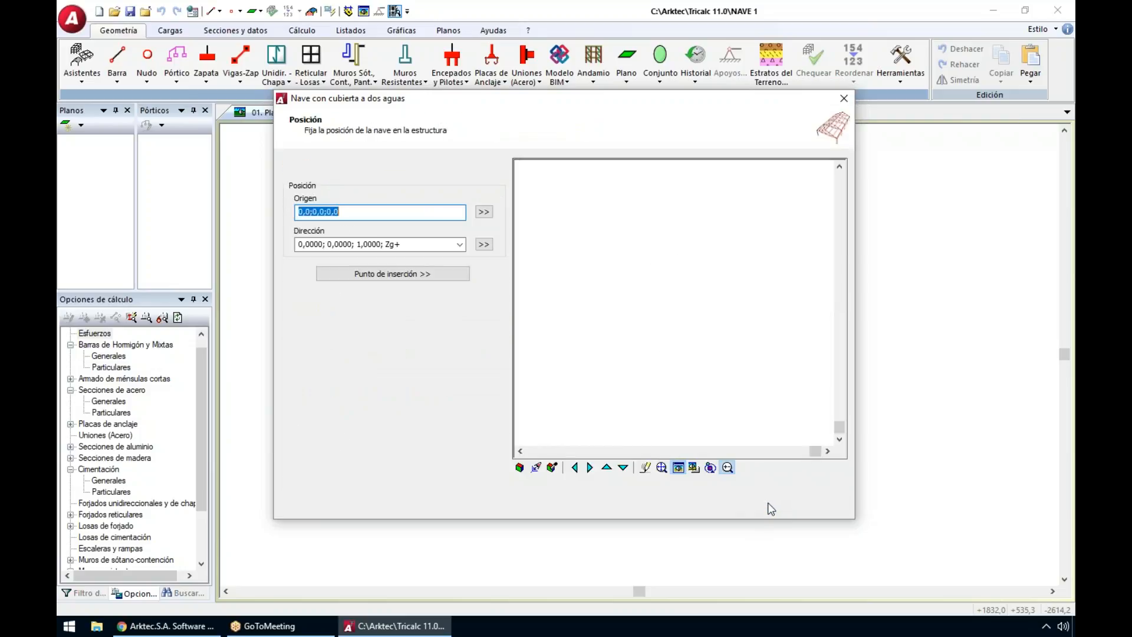
Step: Accept the default position, cladding loads and wind load settings, and create the industrial building with footings, grouped bars and execution phases
click(768, 504)
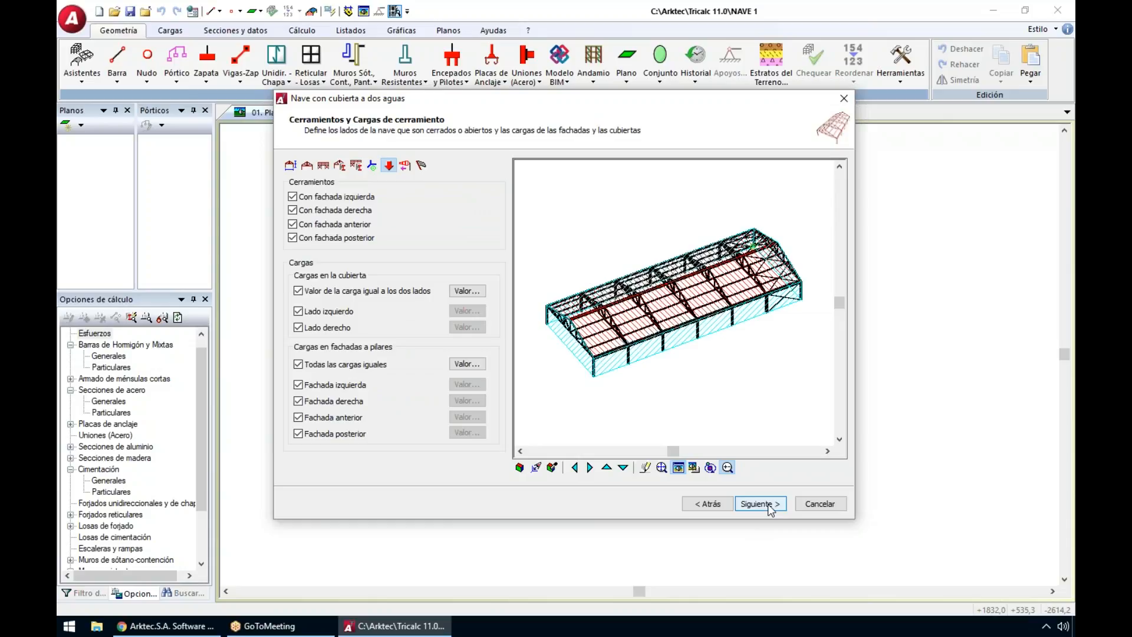
click(768, 505)
click(768, 504)
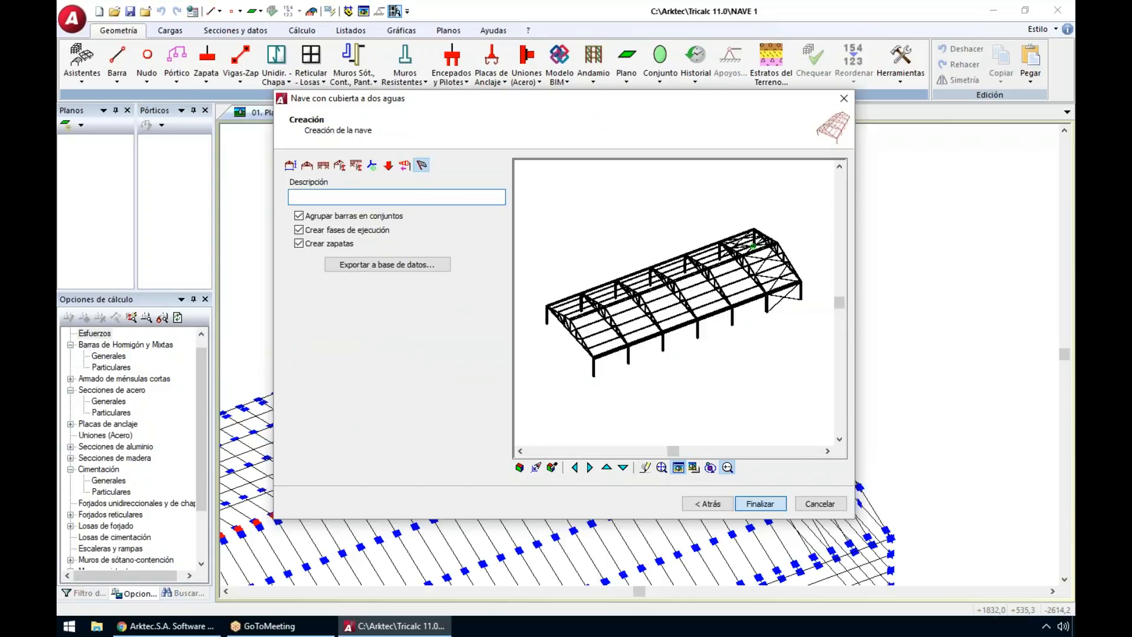
click(768, 504)
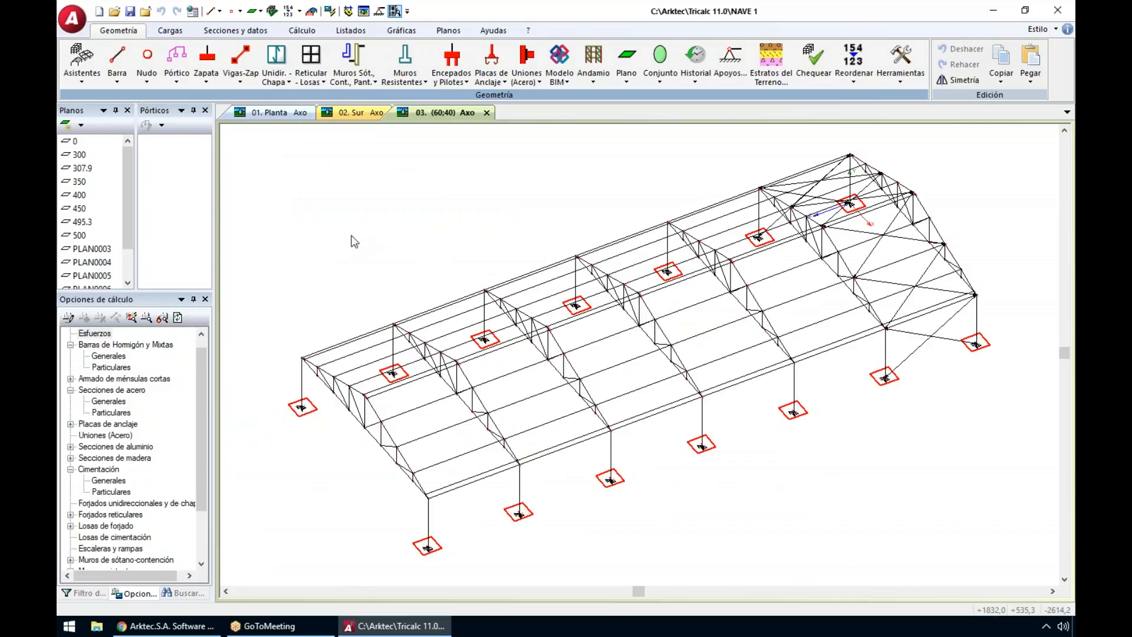
click(117, 71)
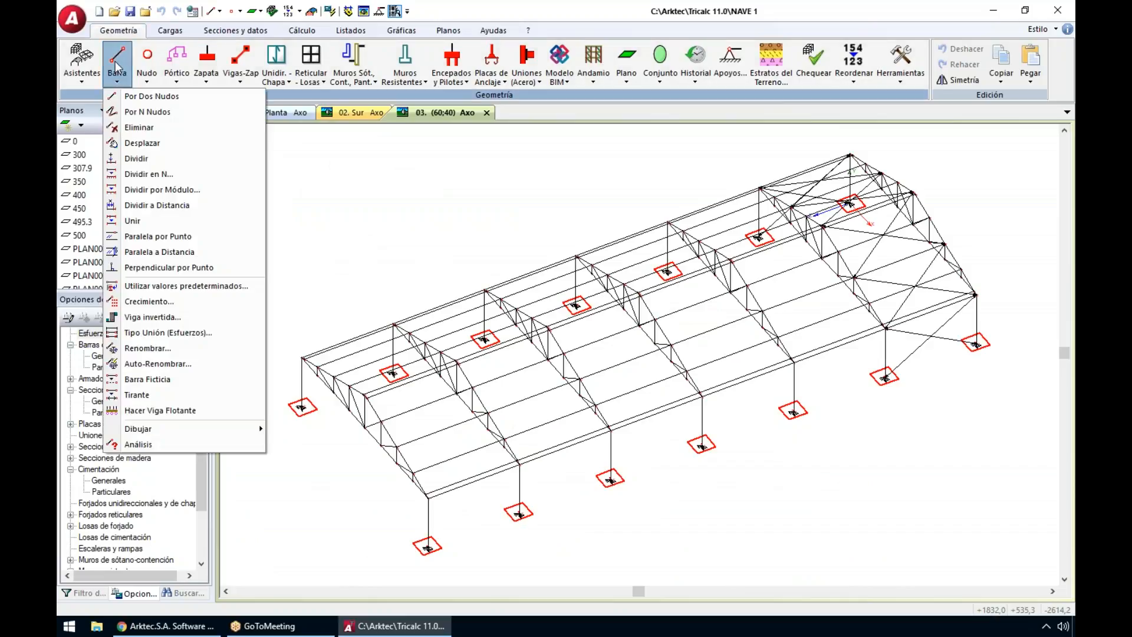
click(137, 98)
key(Escape)
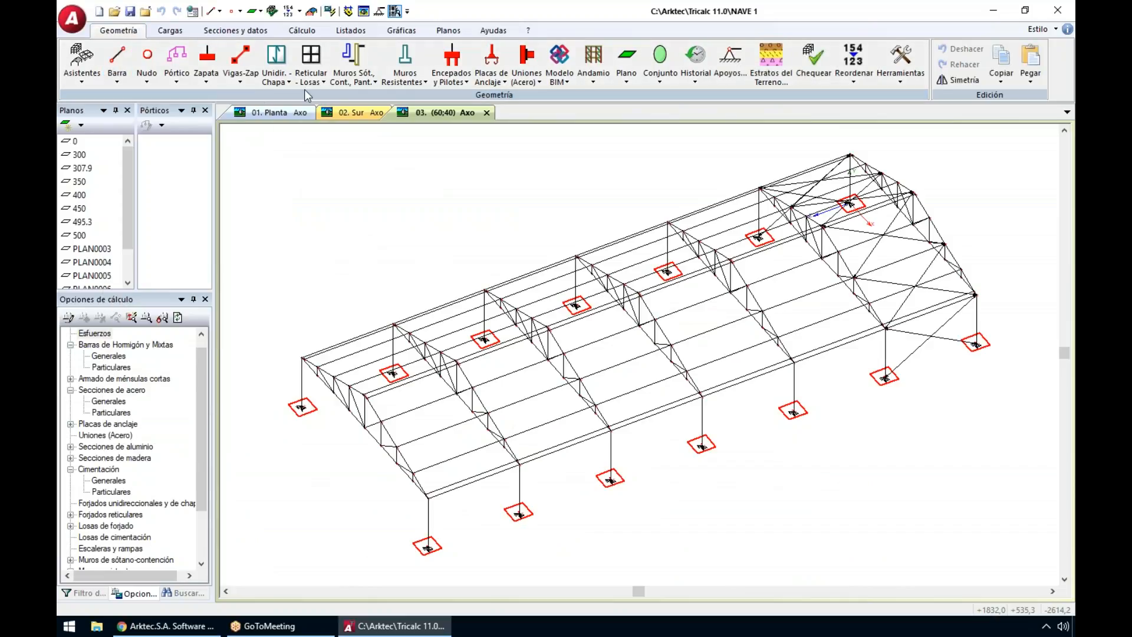
Step: Insert a one-way slab with series BORONDO.TR5 in the roof's first bay, from the eave to the fourth purlin, and view the structure rendered
click(277, 74)
click(284, 99)
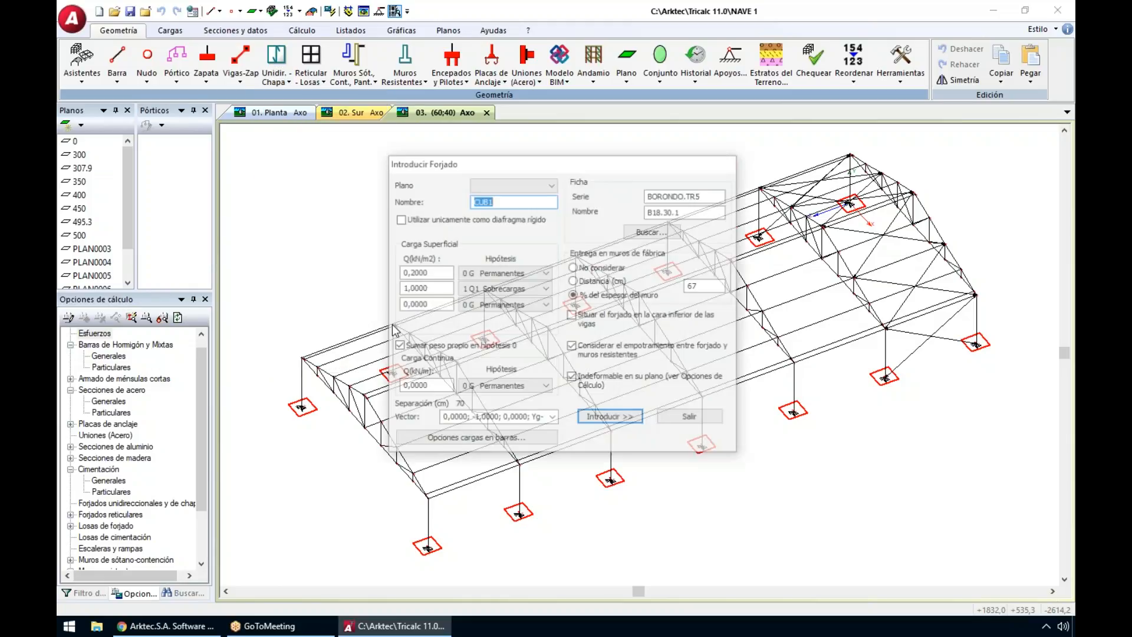
click(611, 417)
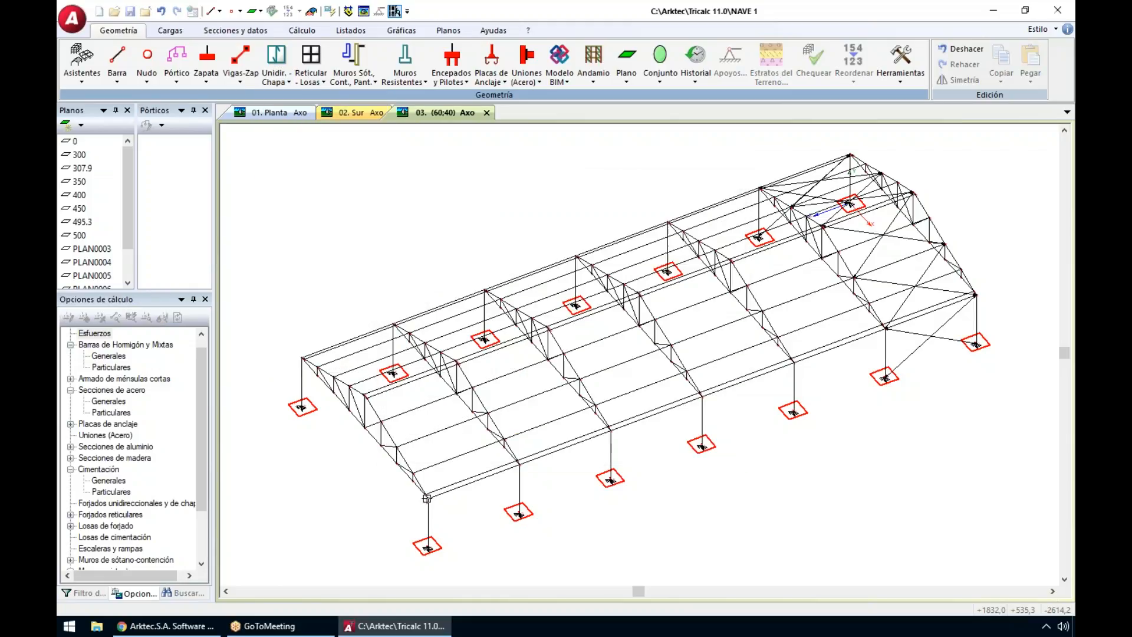
click(510, 467)
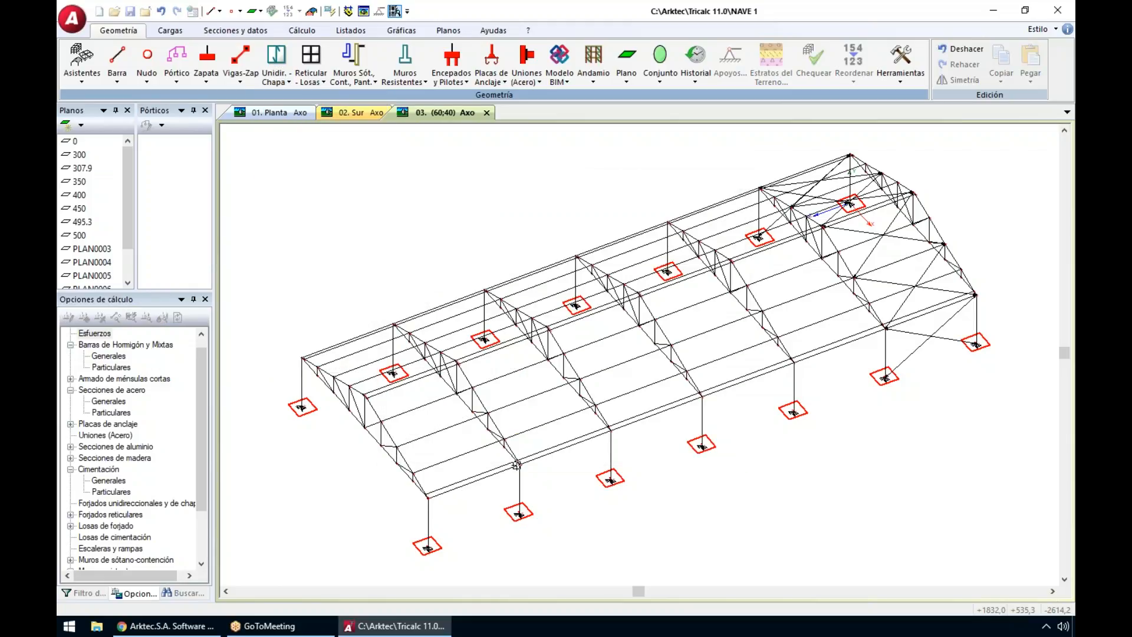
click(474, 387)
click(382, 421)
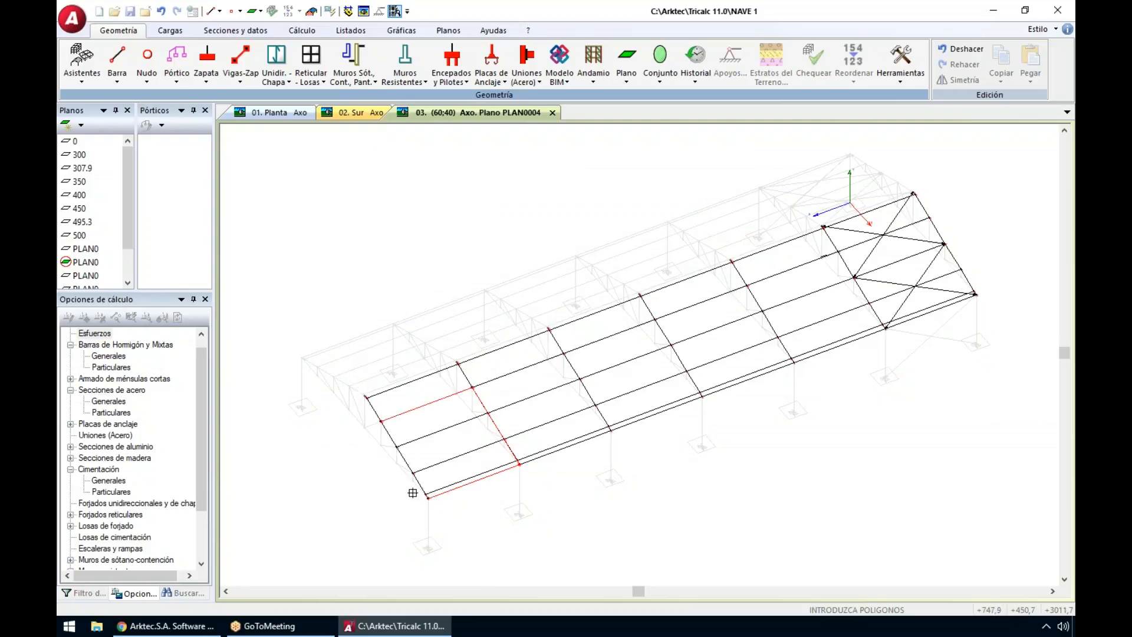
click(429, 497)
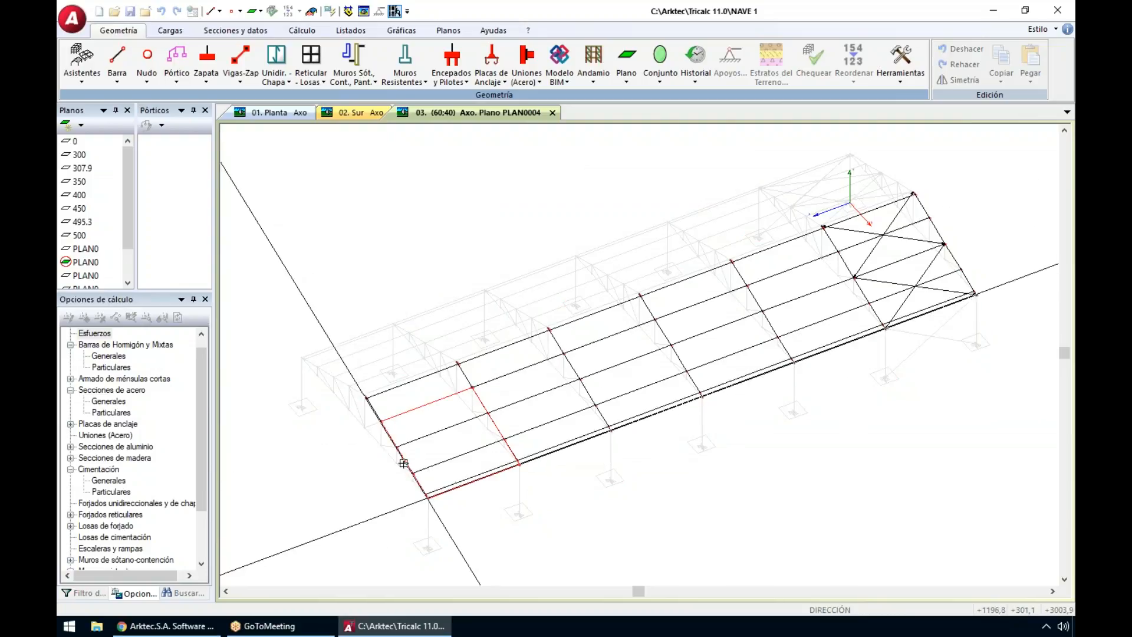
click(397, 447)
click(596, 348)
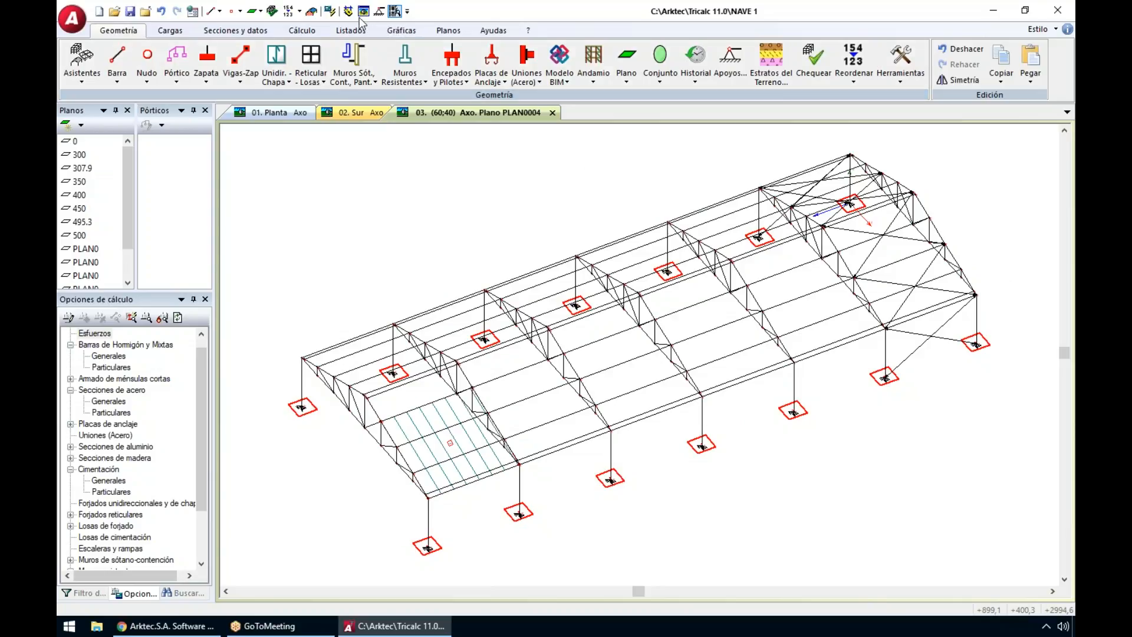
mouse_move(533, 524)
middle_down()
mouse_move(510, 539)
mouse_move(576, 465)
middle_up()
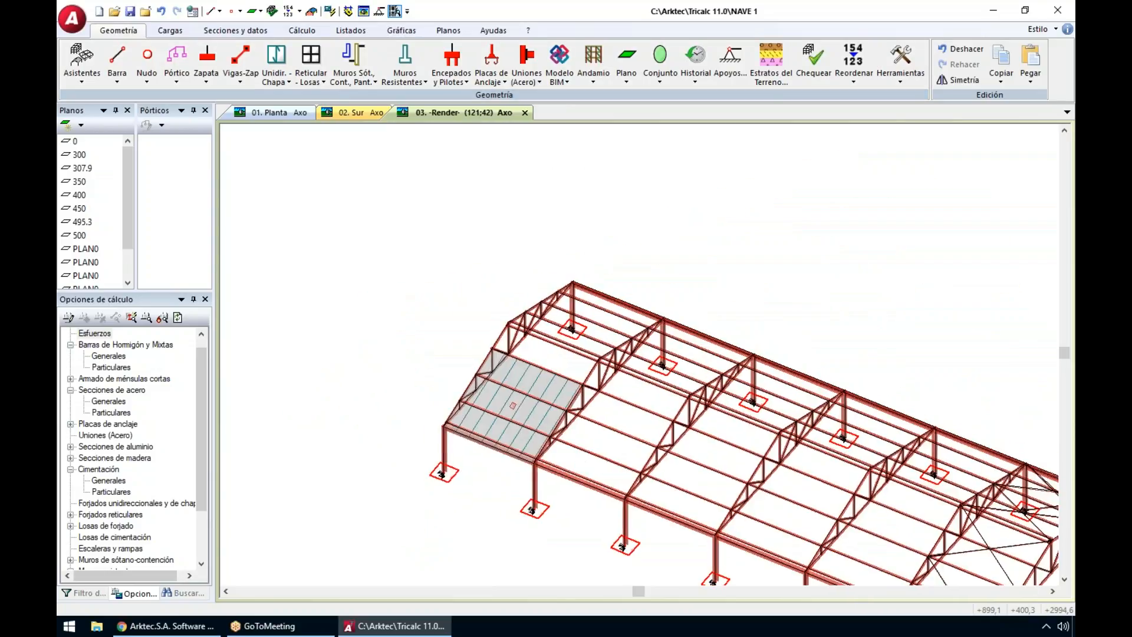
key(Home)
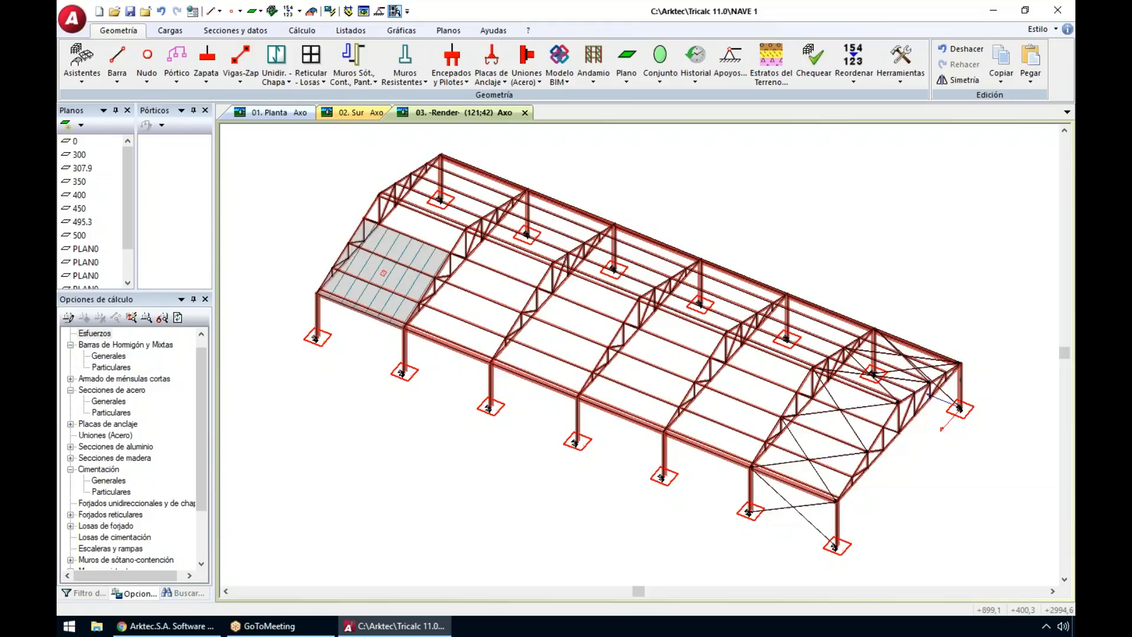
Step: Reopen the Nave assistant for the gabled-roof building and enable wind panel creation with all four wind directions active
mouse_move(557, 334)
click(84, 76)
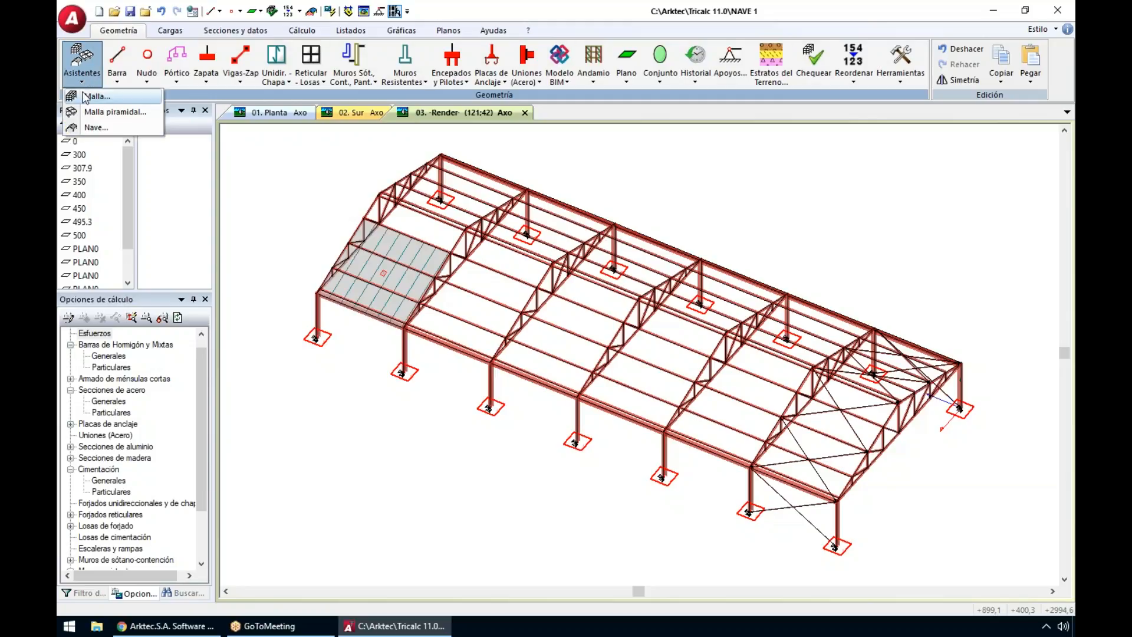
click(98, 127)
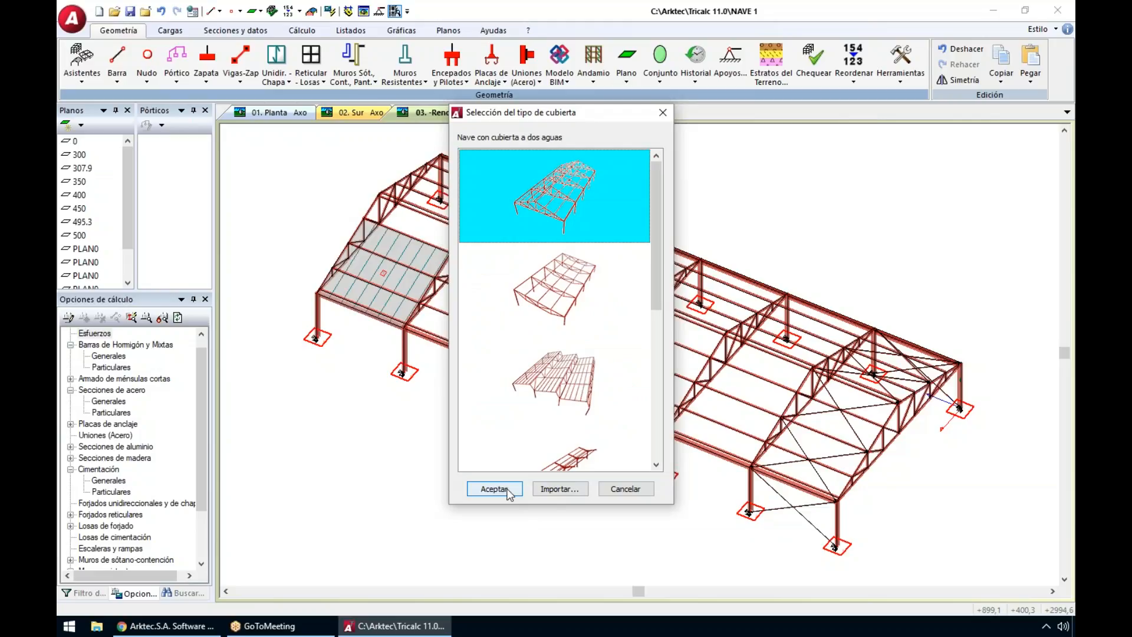
click(494, 488)
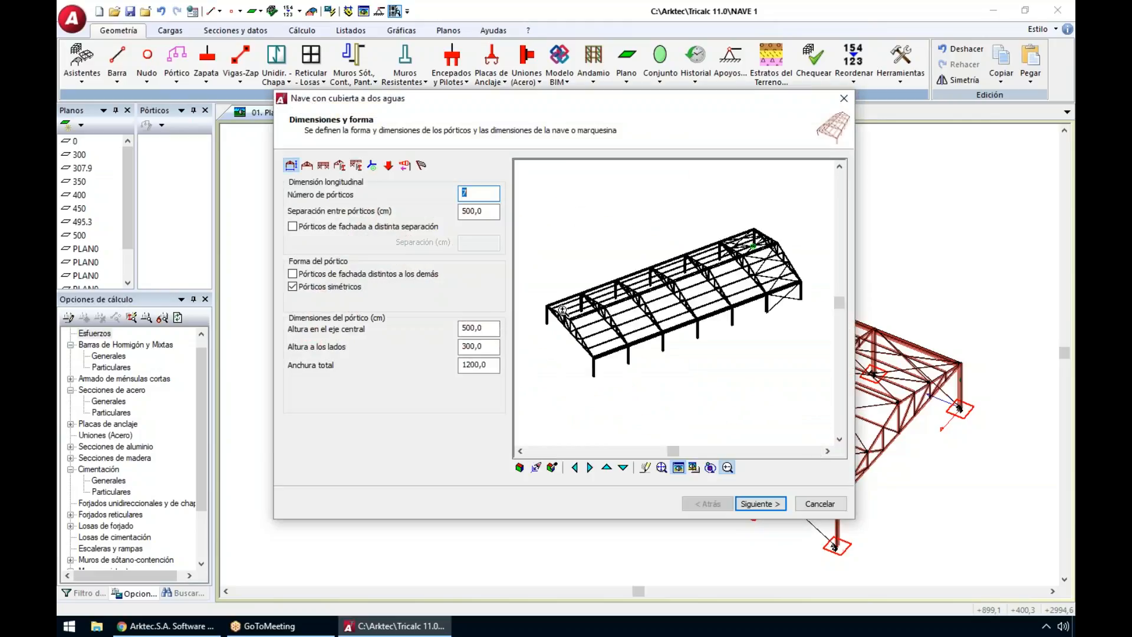
click(404, 165)
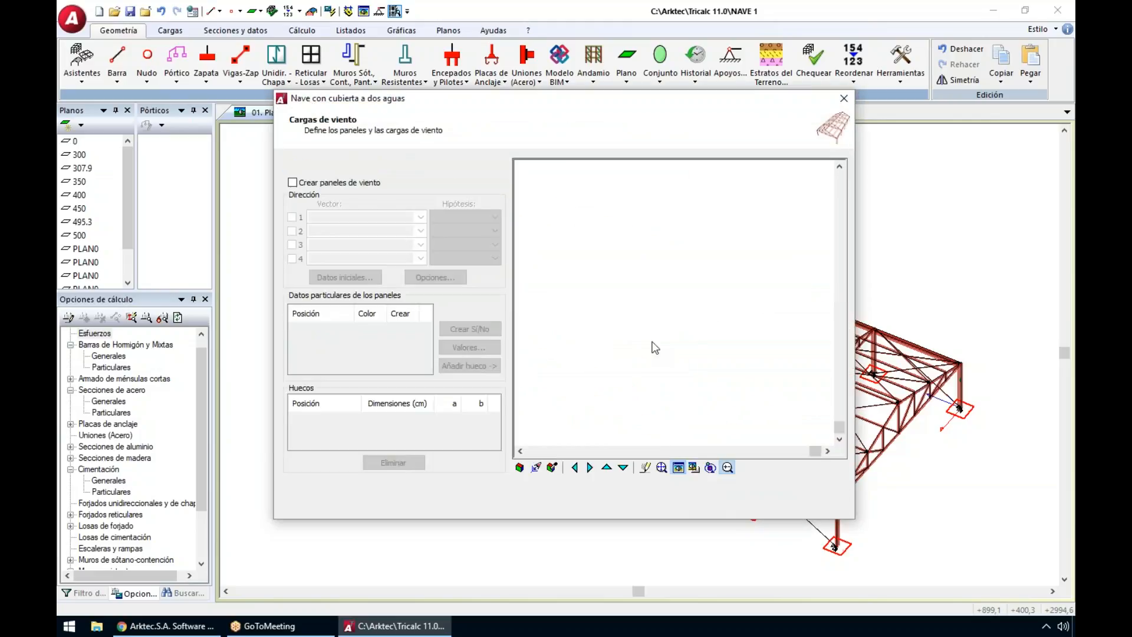
click(293, 182)
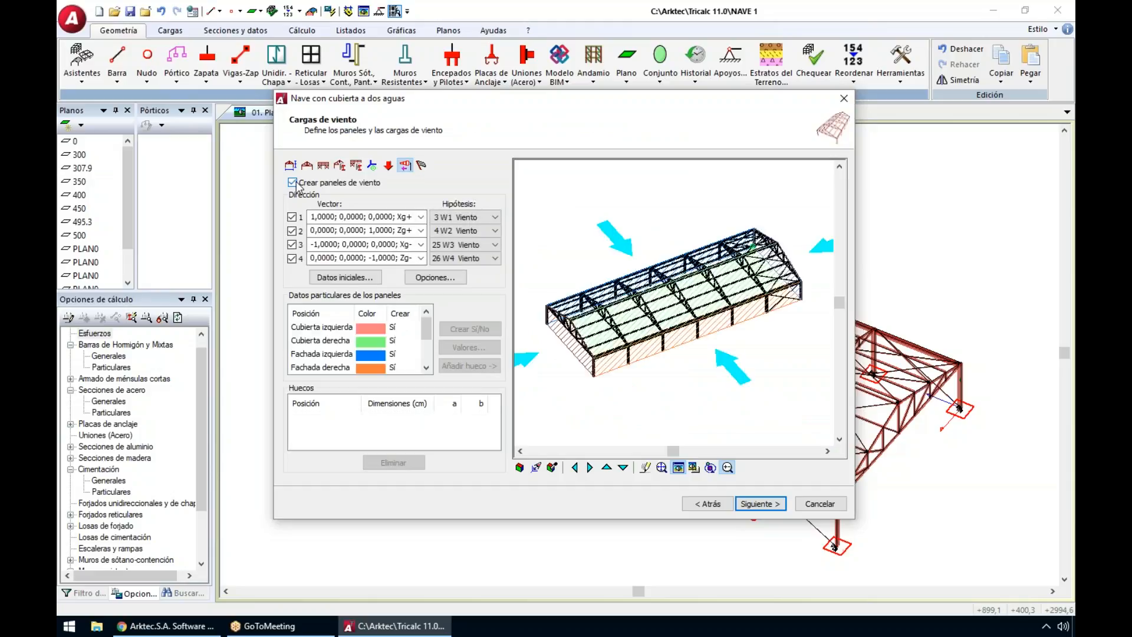
click(292, 217)
click(293, 218)
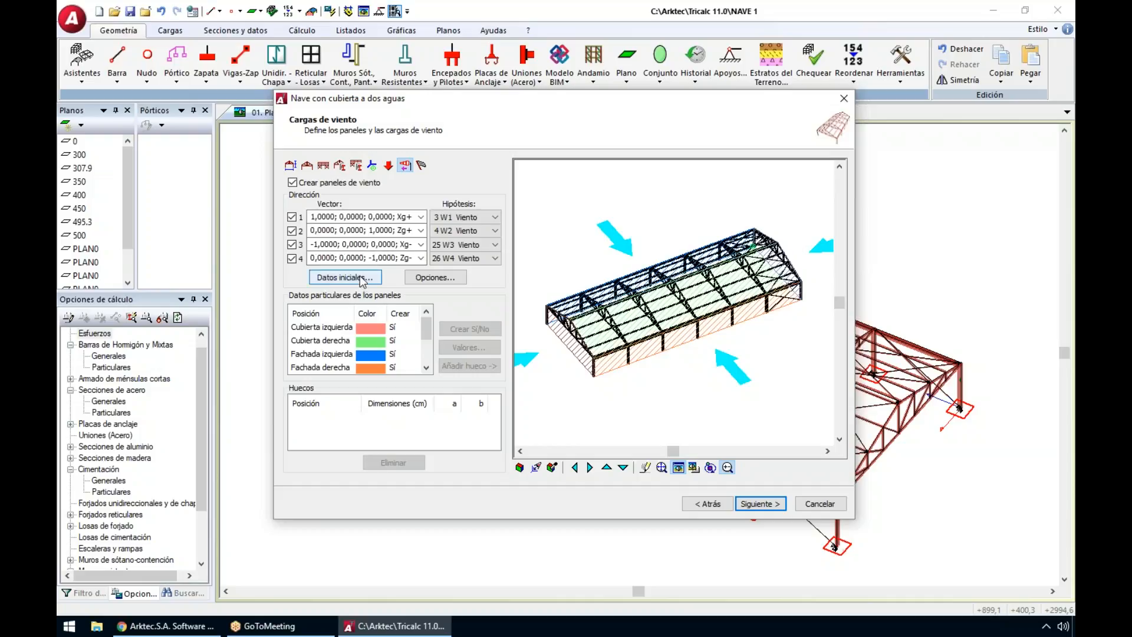
Step: Set the wind coefficients to follow CTE table D.3 for vertical walls and D.6 for the roof, both with subpanels per the standard
click(360, 281)
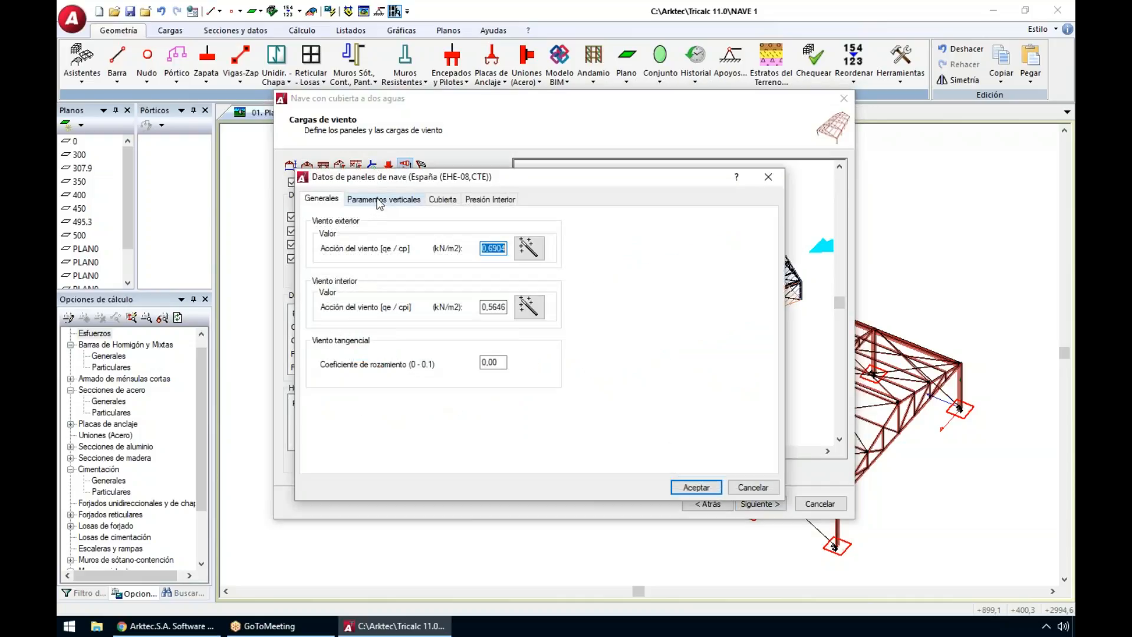
click(379, 200)
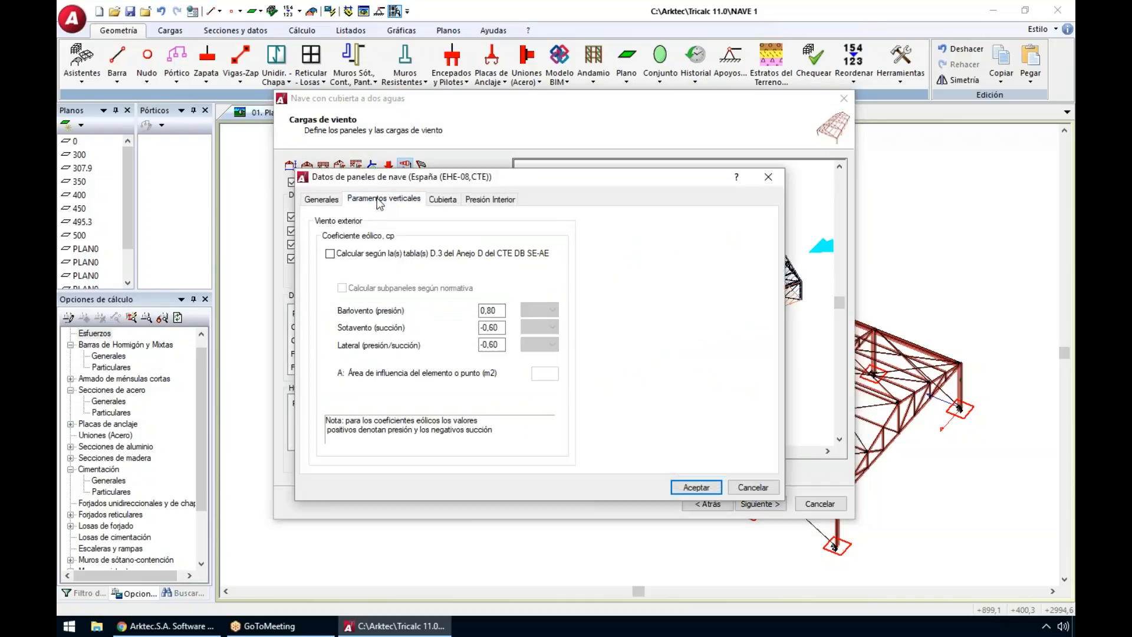
click(331, 254)
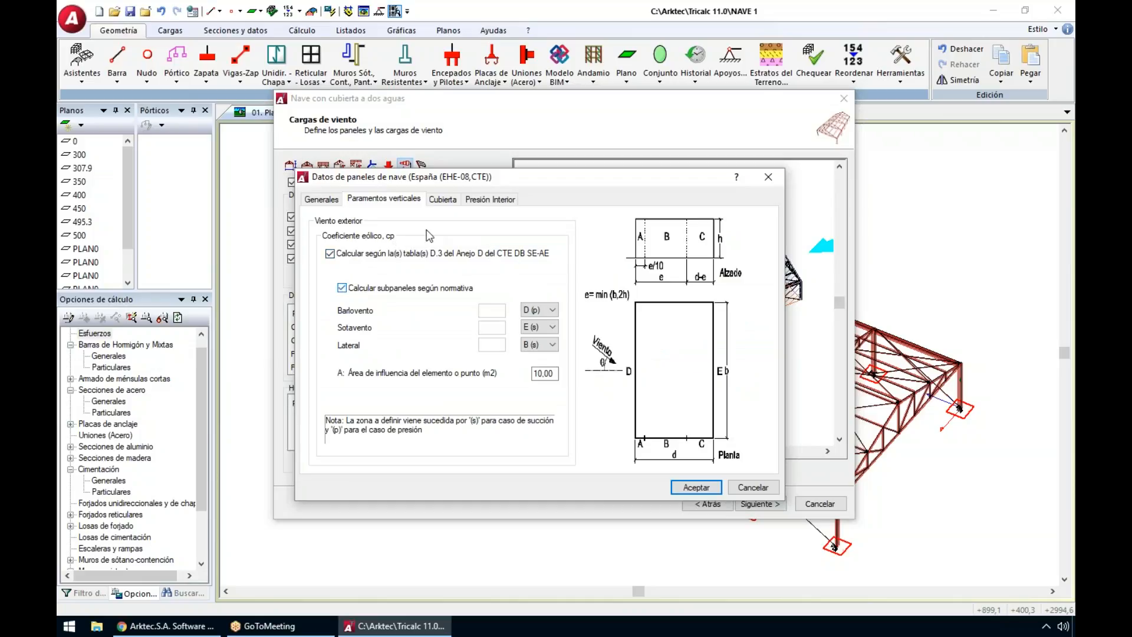
click(443, 199)
click(338, 271)
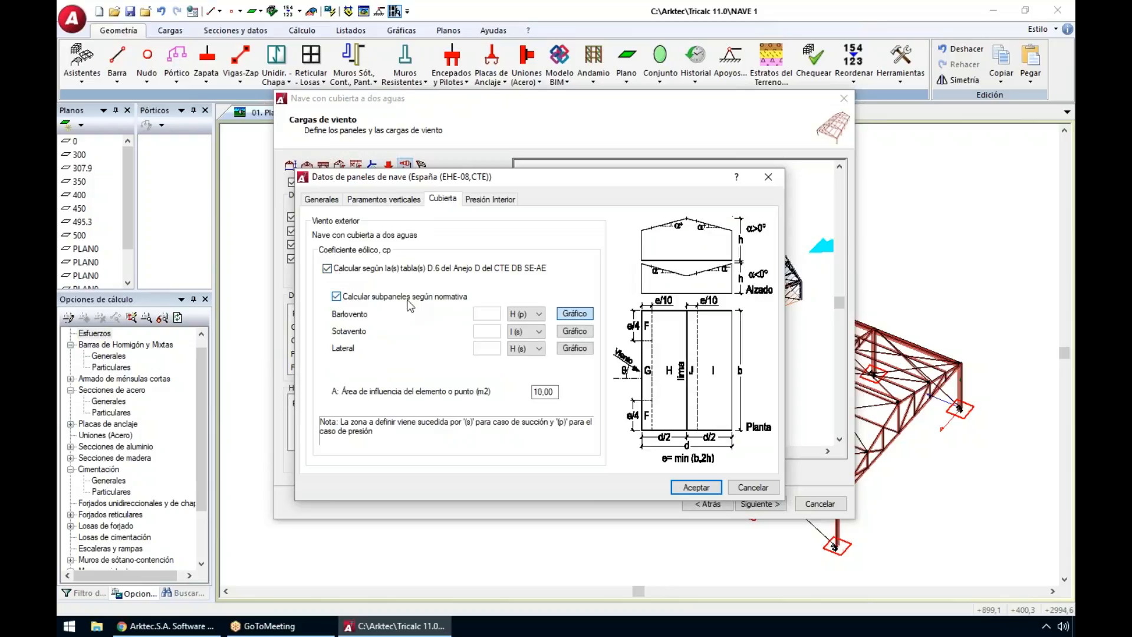
click(693, 484)
Step: Create the building with its wind panels, replacing the current structure, and inspect the pressure zones on its walls and roof
click(756, 504)
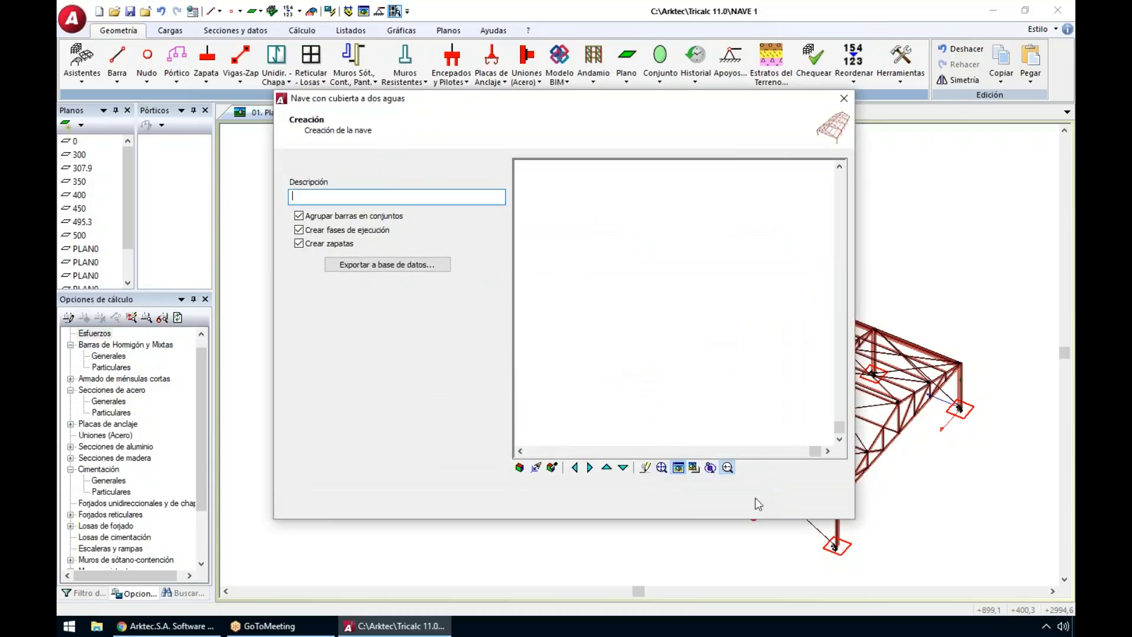
click(760, 503)
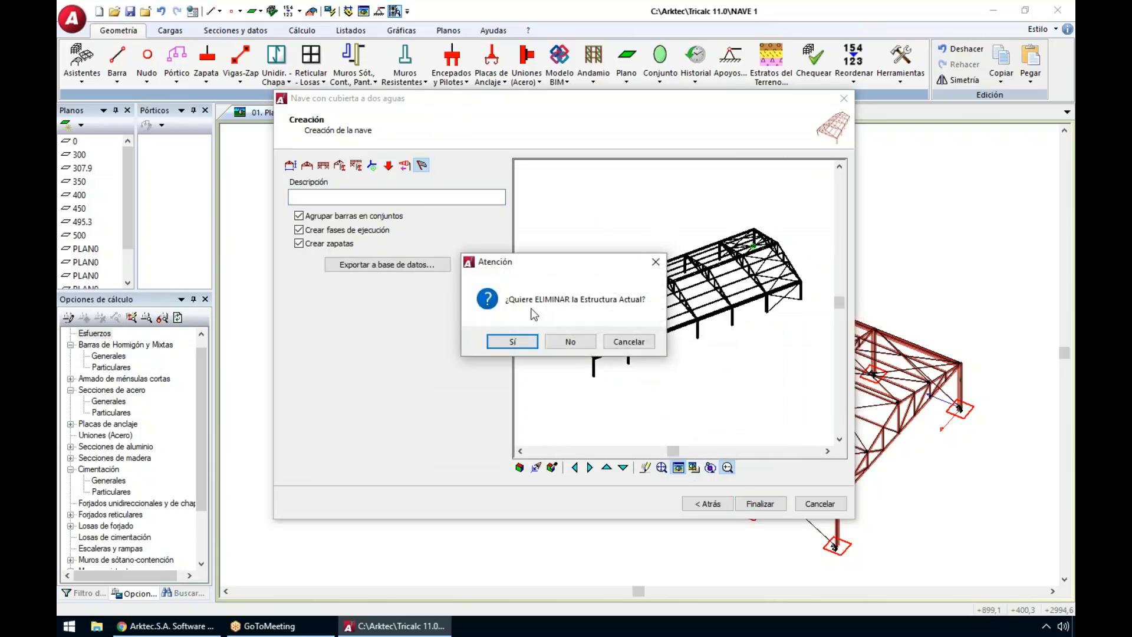
click(511, 341)
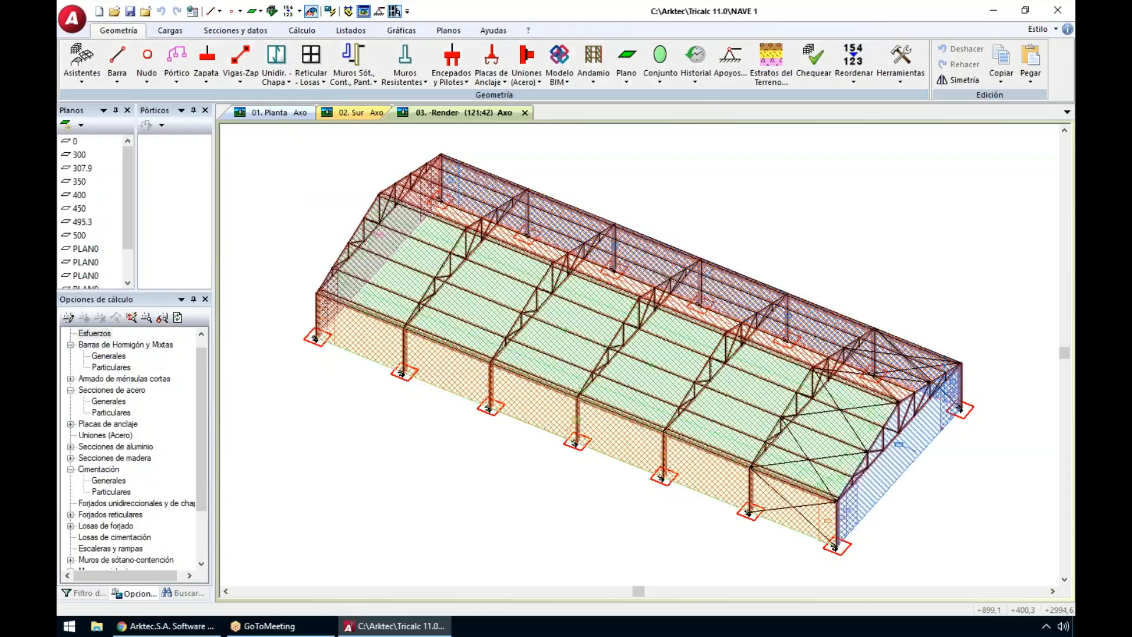
middle_drag(355, 345, 389, 352)
scroll(389, 352, up, 1)
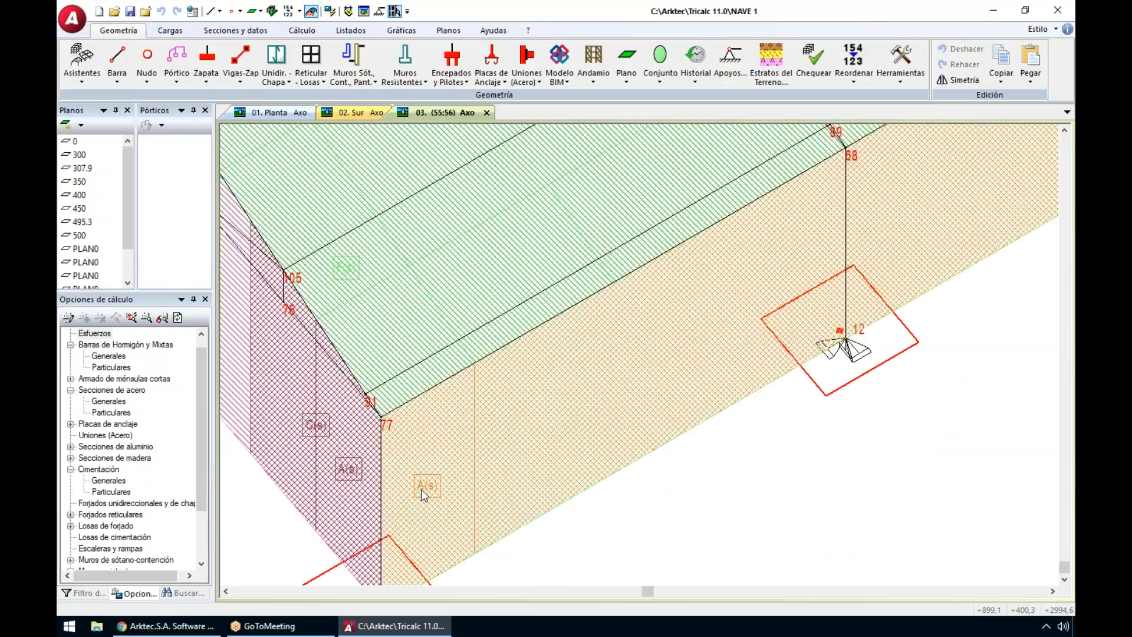
scroll(421, 489, up, 1)
scroll(498, 470, down, 1)
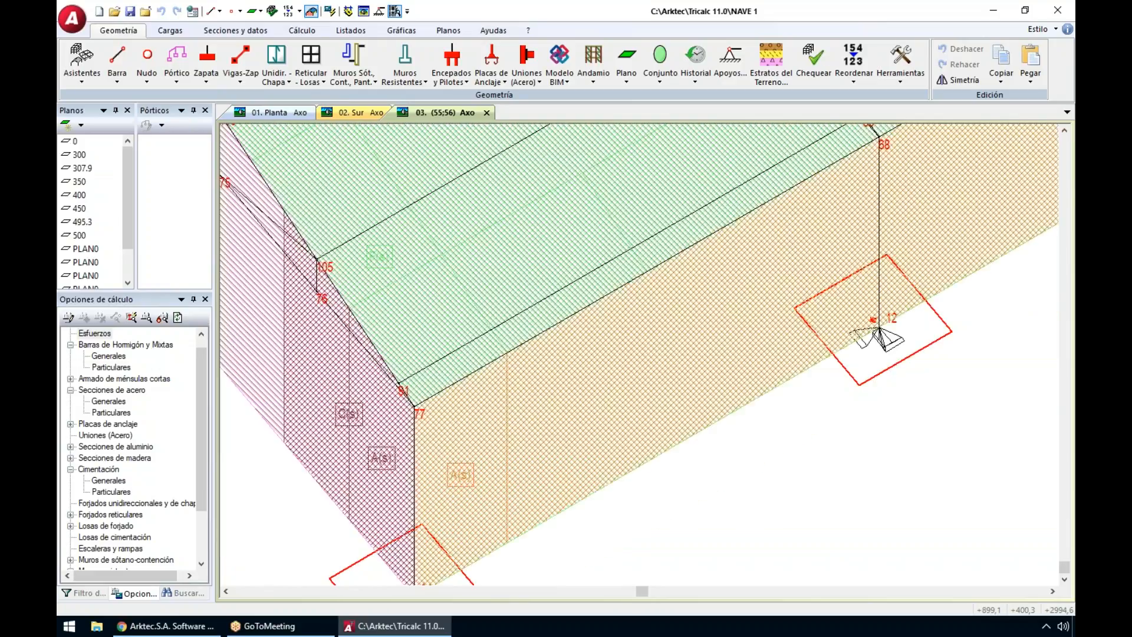
scroll(507, 536, down, 5)
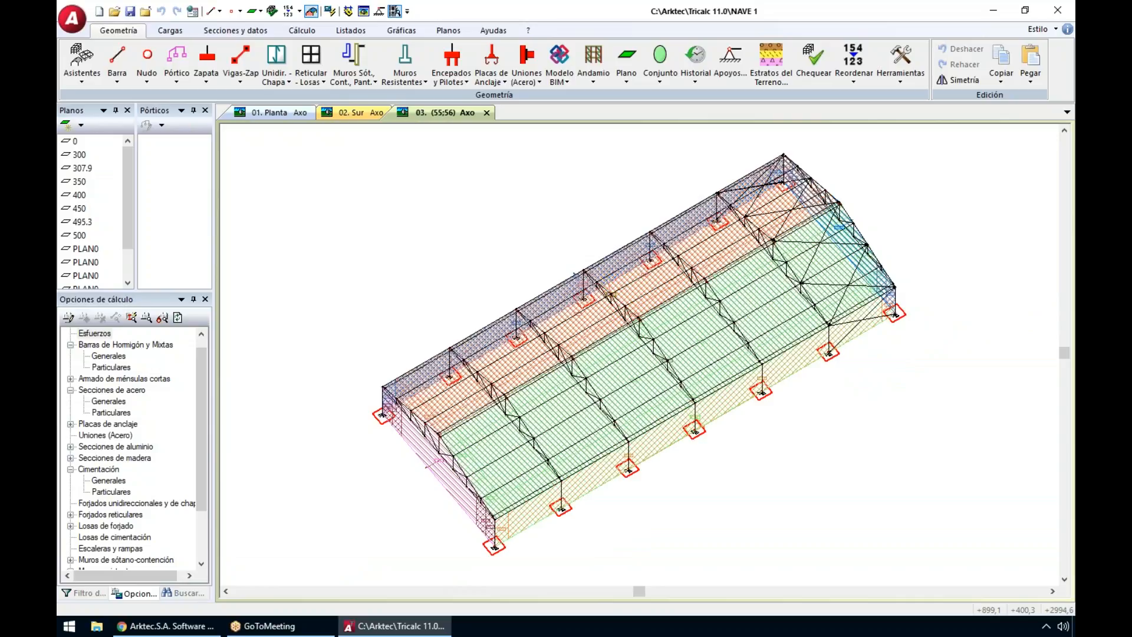
middle_drag(536, 471, 545, 429)
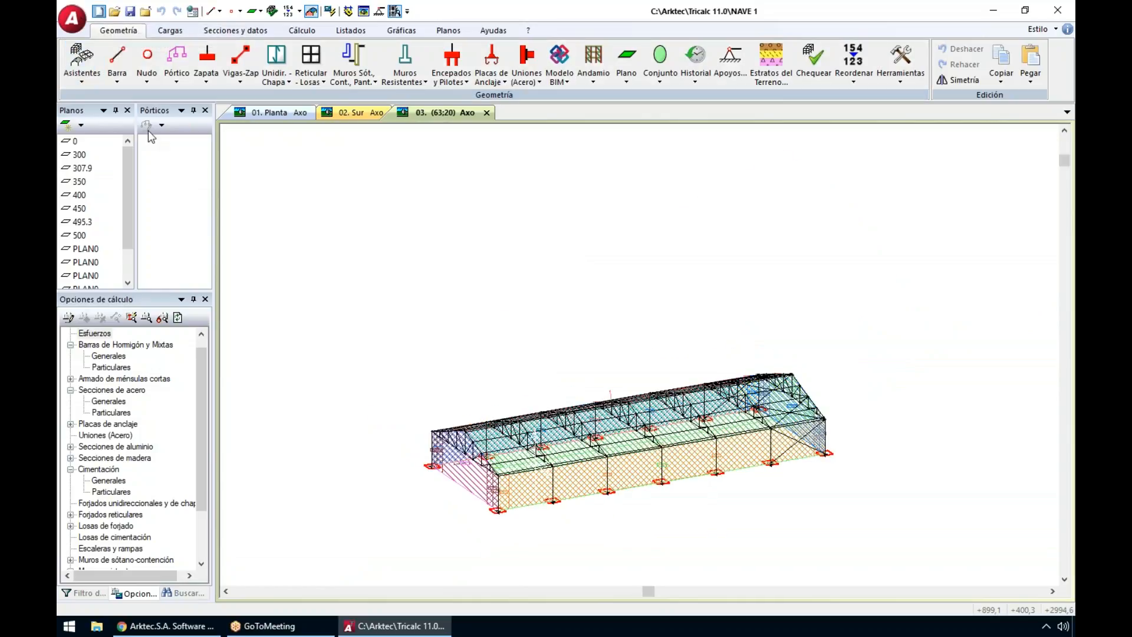
Step: Create a new structure named PLANTAS with node coordinates precise to the millimetre
click(98, 12)
text(PLANTAS)
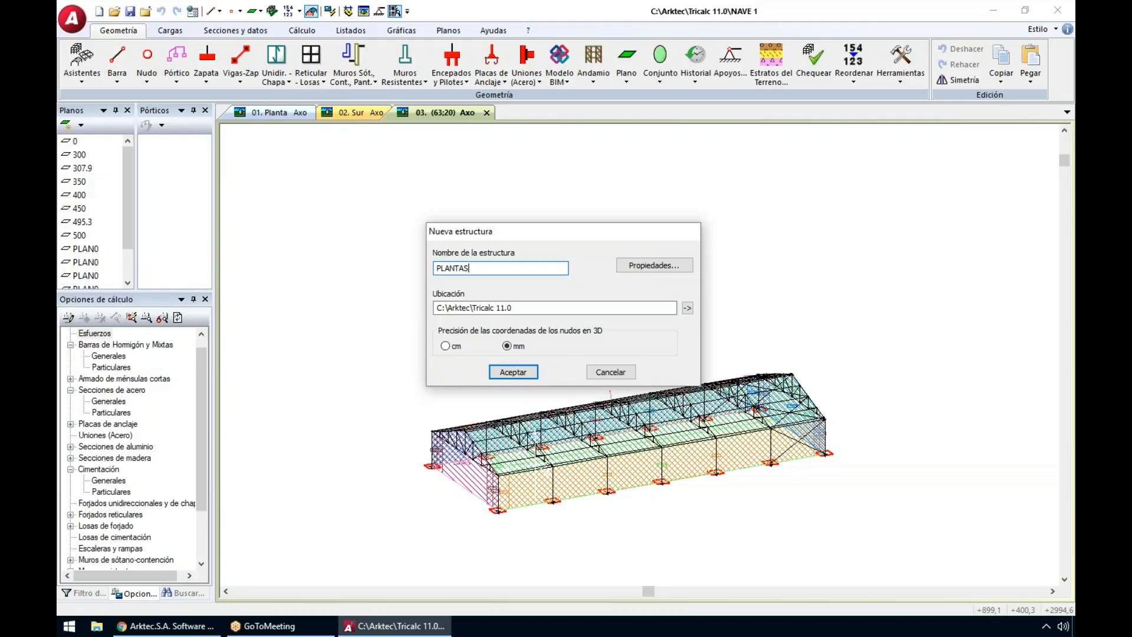
key(Return)
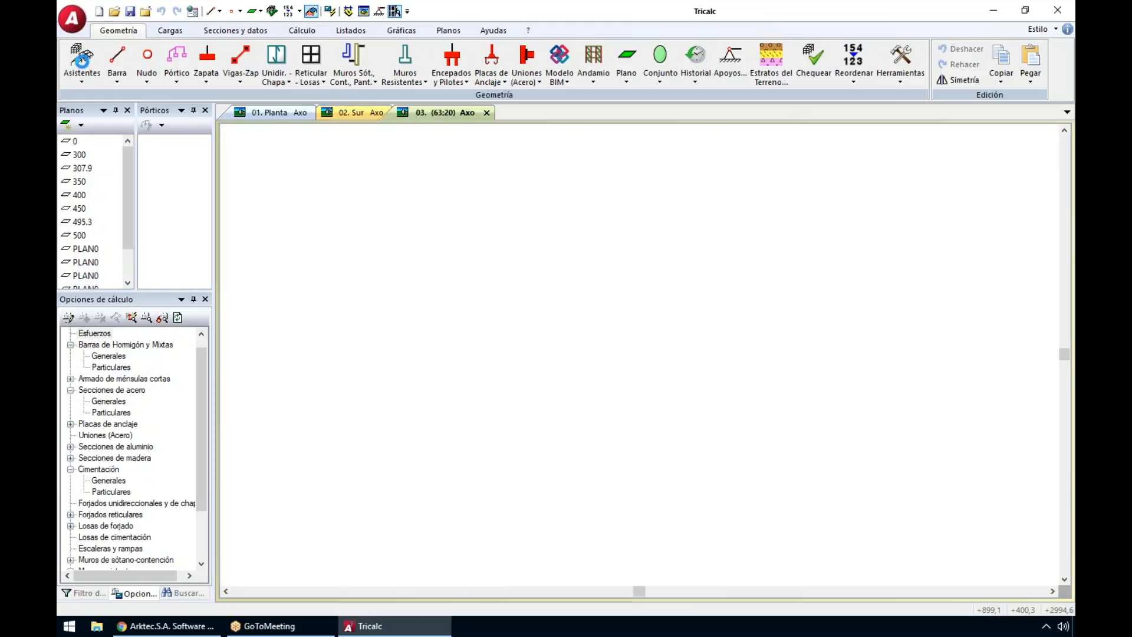
Step: Generate a geometric mesh with an additional 300 cm spacing along the Y axis, keeping the default X and Z spacings
click(81, 66)
click(95, 97)
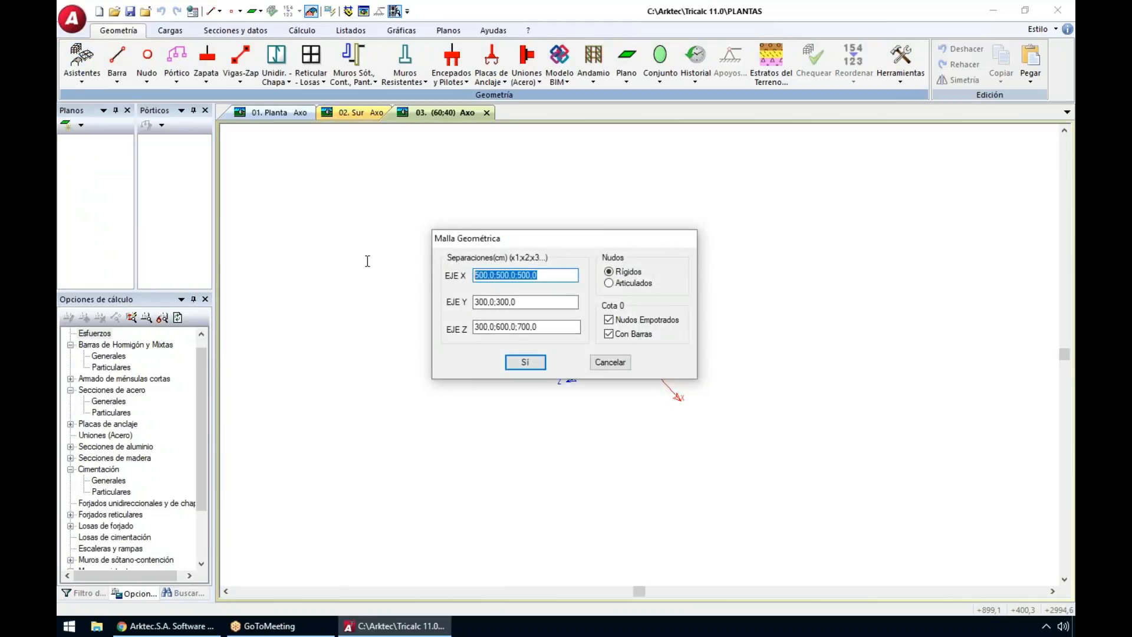
click(576, 303)
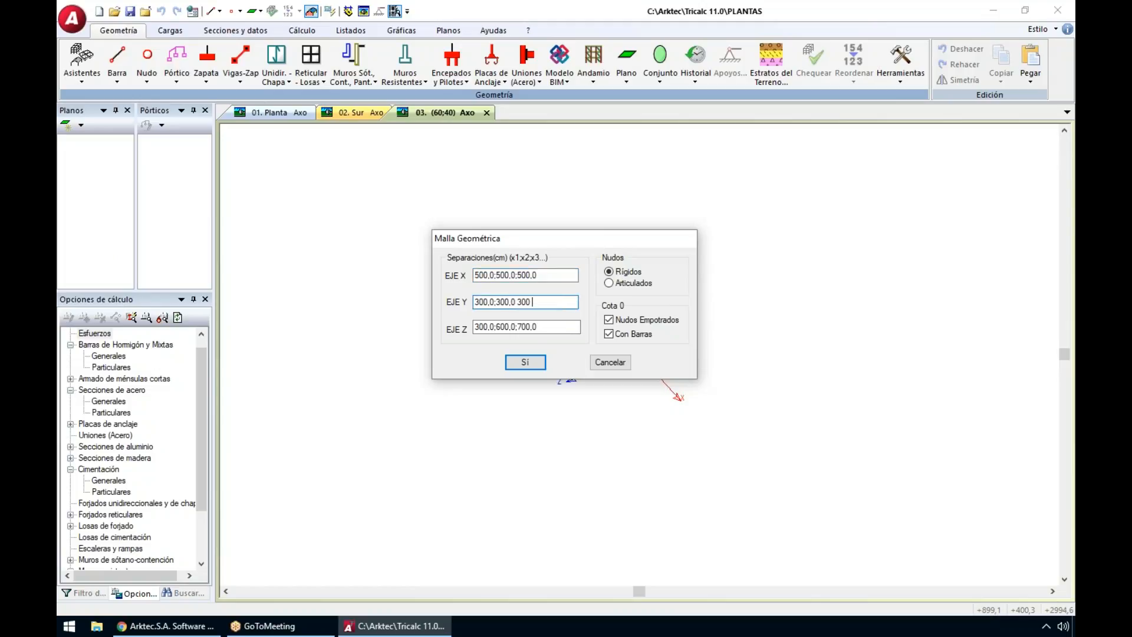
key(Return)
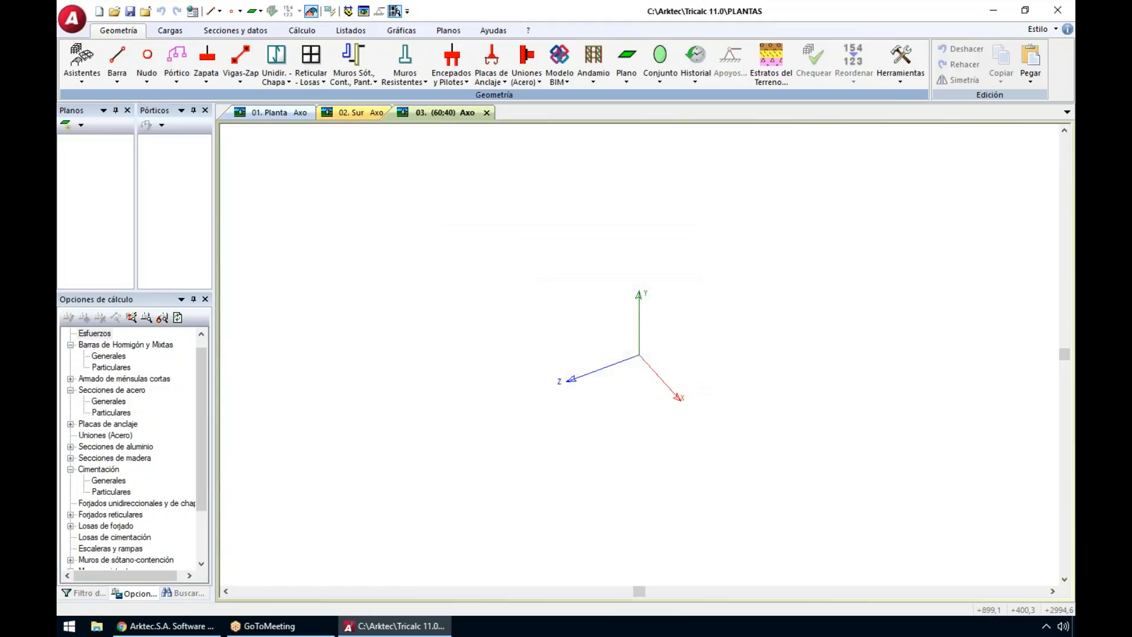
Step: Add a one-way B18.30.1 slab over the whole outline of plane 1200, spanning parallel to the Z axis, and calculate its bar loads
mouse_move(687, 350)
middle_down()
mouse_move(670, 352)
mouse_move(677, 344)
middle_up()
middle_click(677, 344)
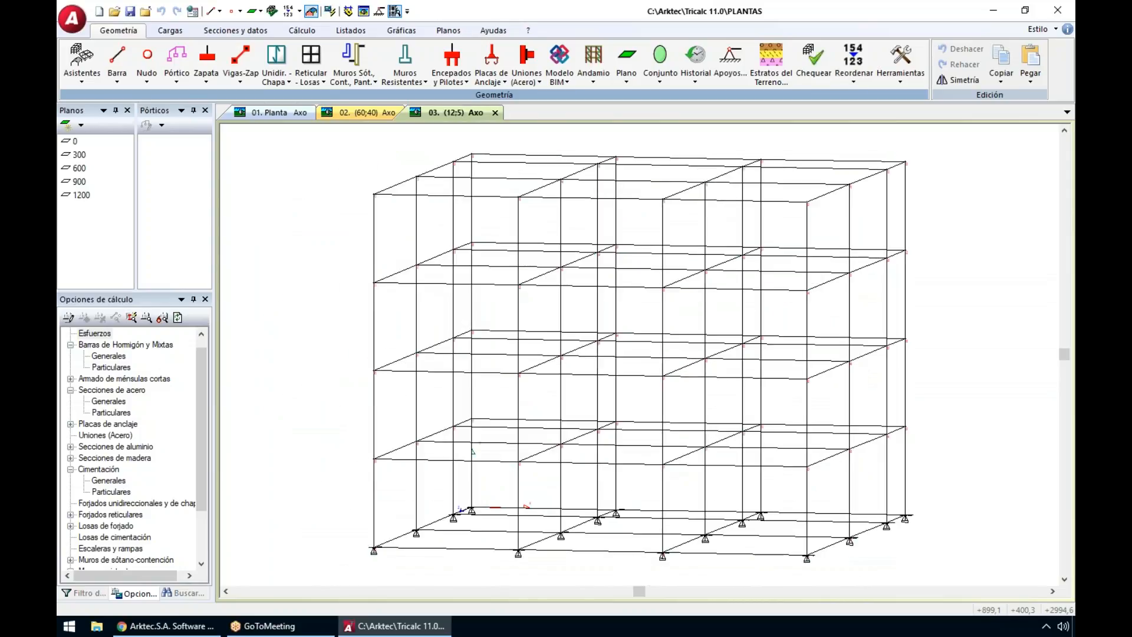
click(284, 79)
click(292, 95)
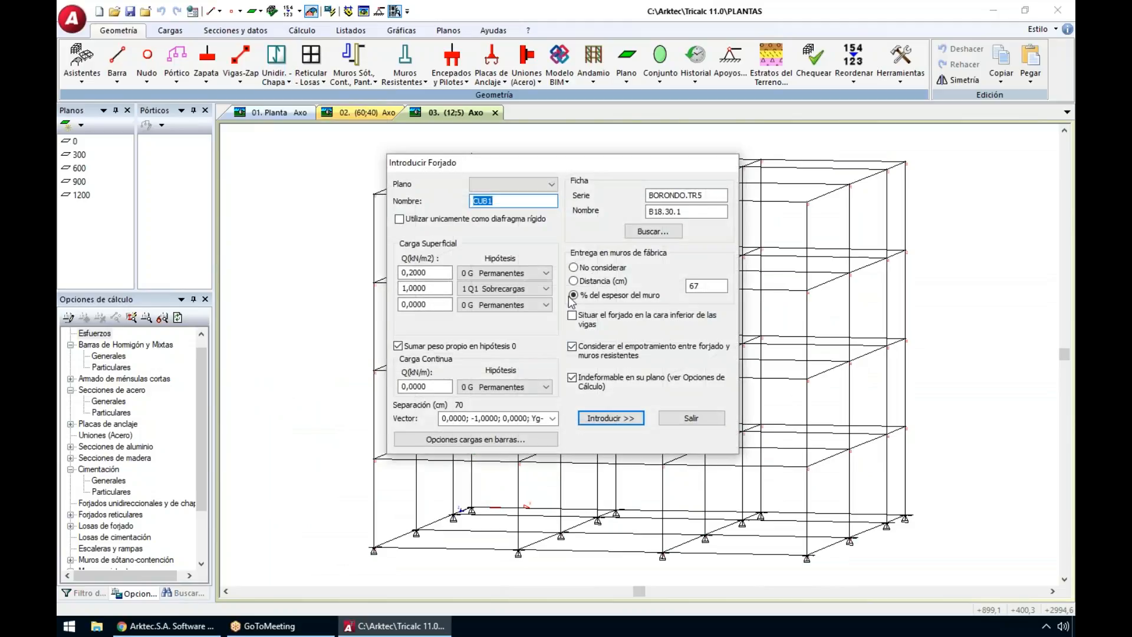
text(2)
click(611, 417)
click(374, 194)
click(472, 155)
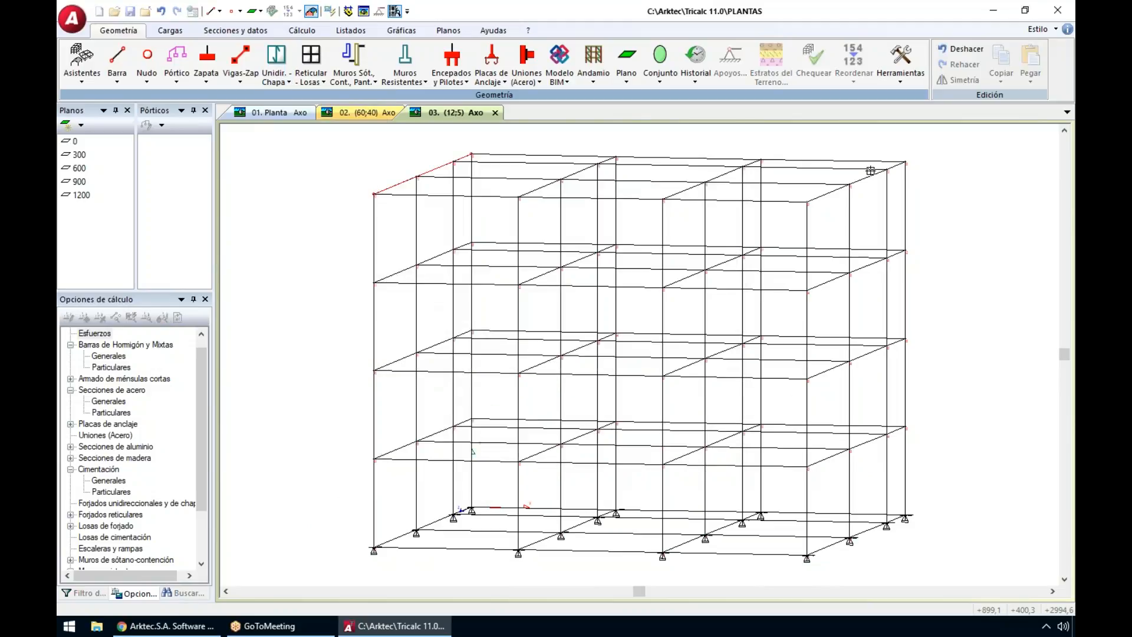
click(905, 164)
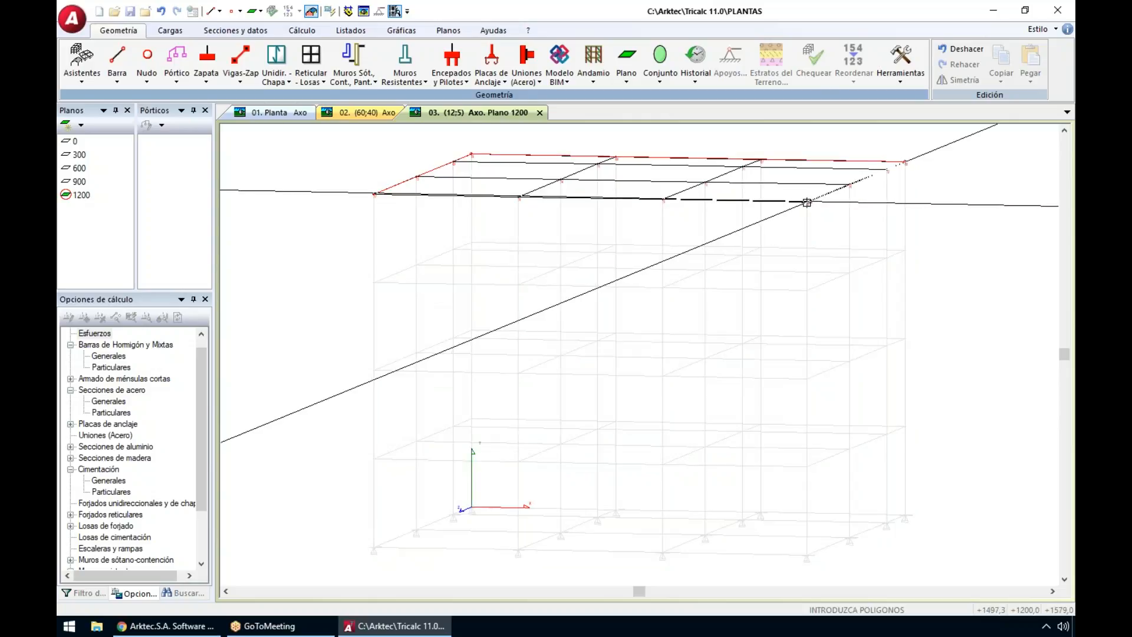
click(807, 202)
click(373, 194)
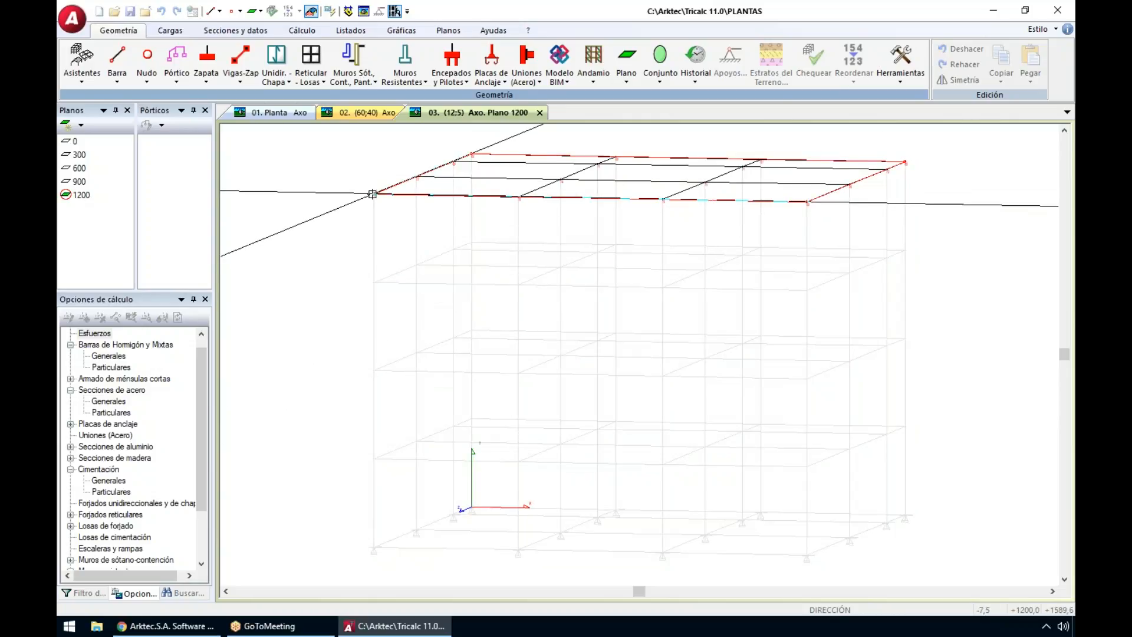
click(420, 175)
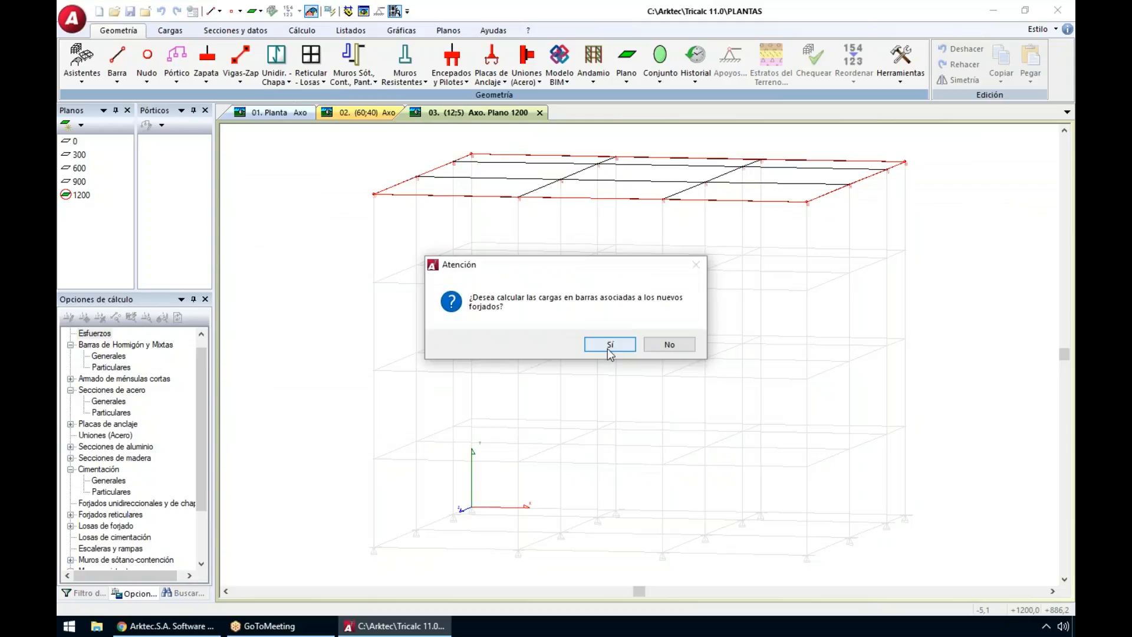
click(610, 345)
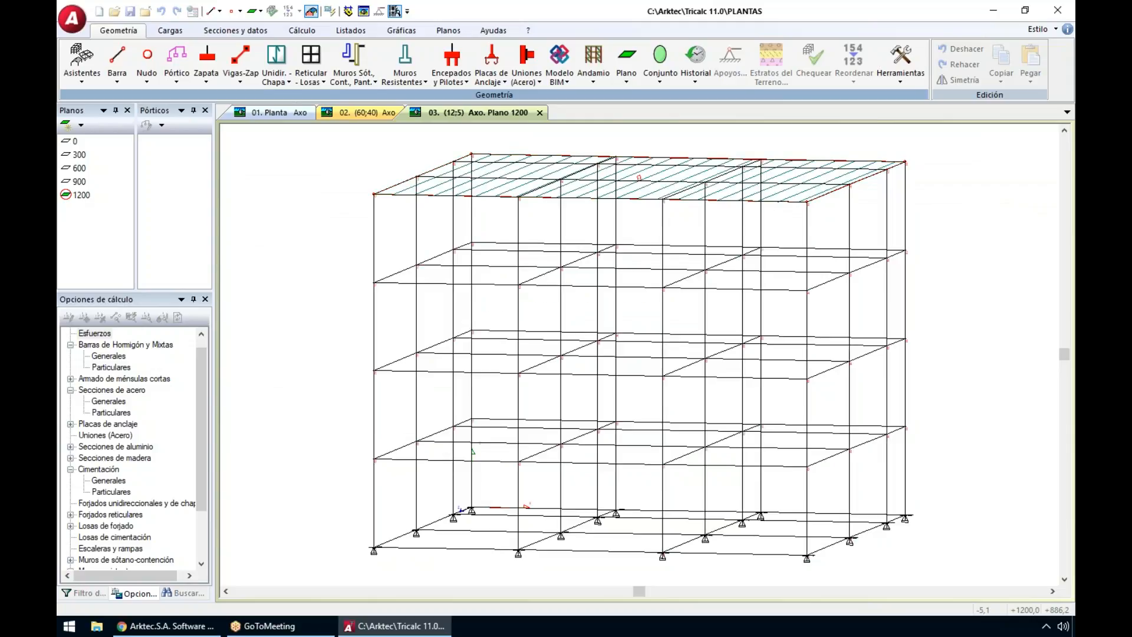
Step: Copy the roof slab down to planes 900, 600 and 300, calculating the associated bar loads for each copy
click(502, 170)
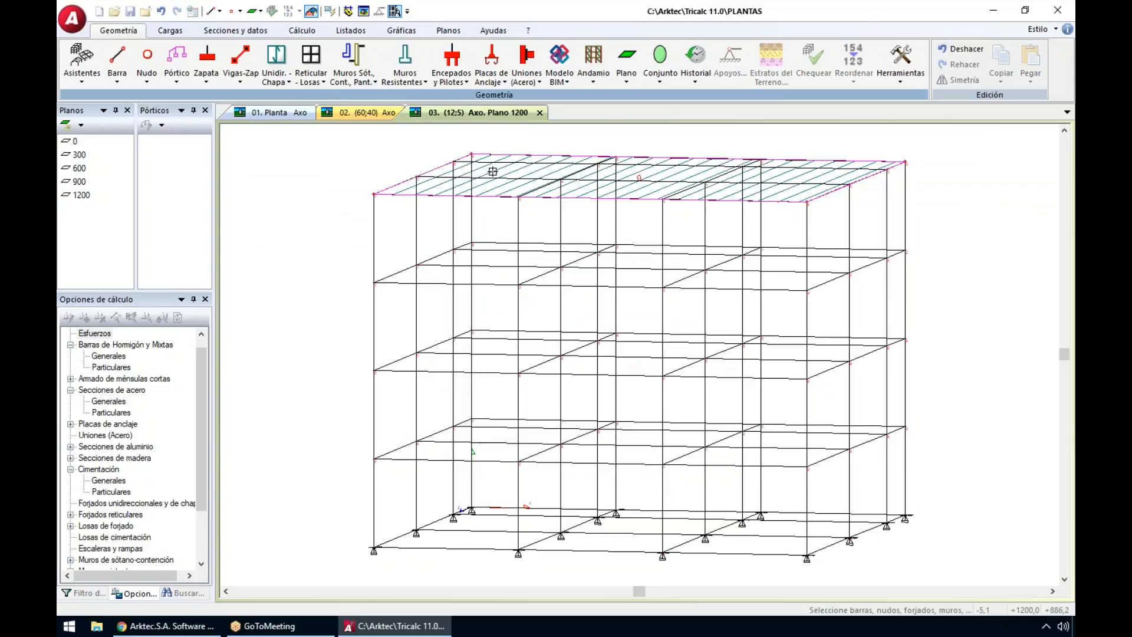
click(374, 193)
click(374, 283)
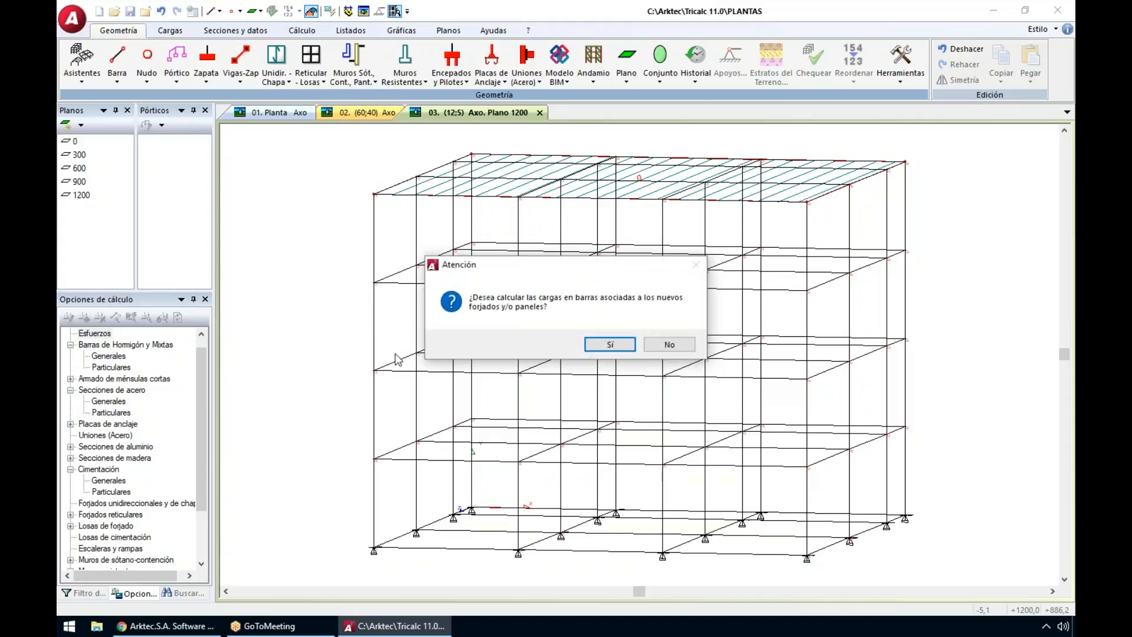
key(Return)
click(373, 372)
key(Return)
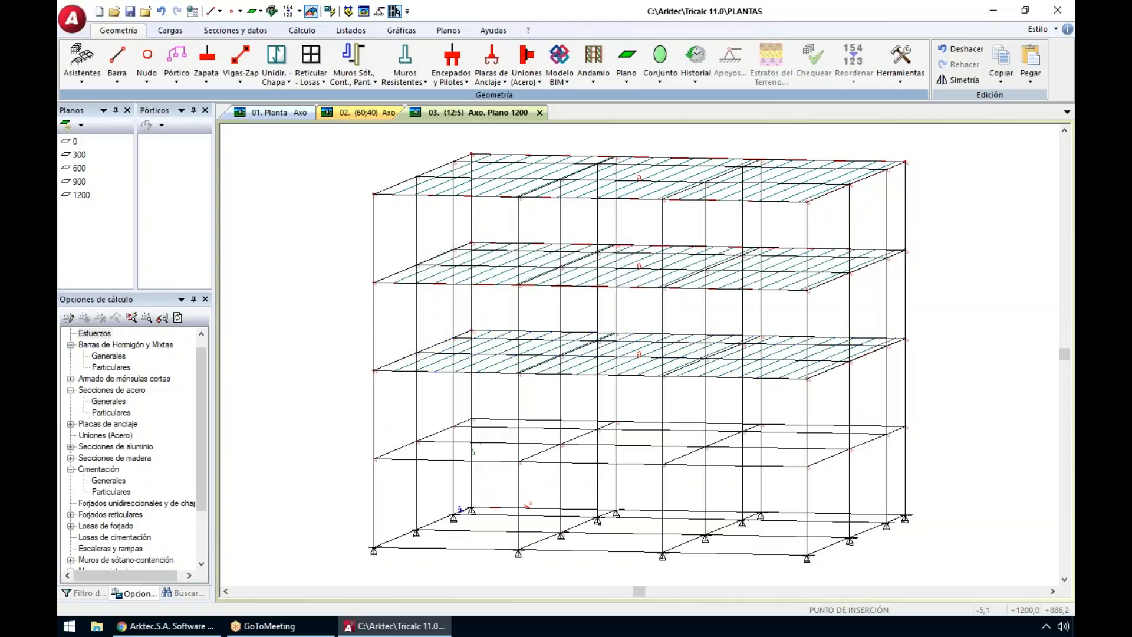
click(364, 460)
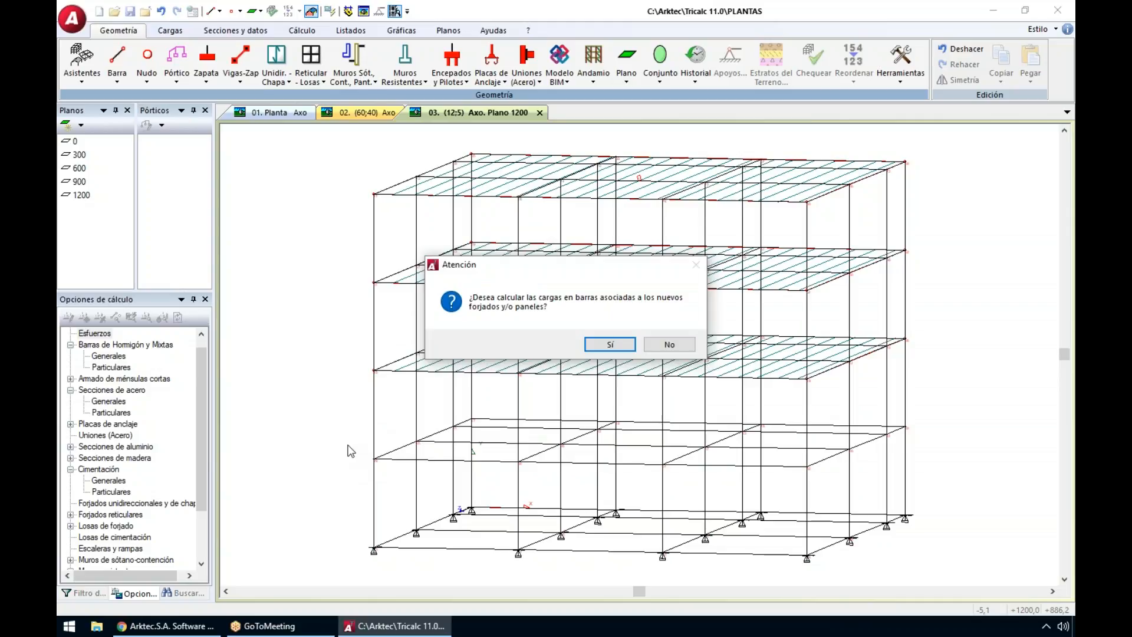
key(Return)
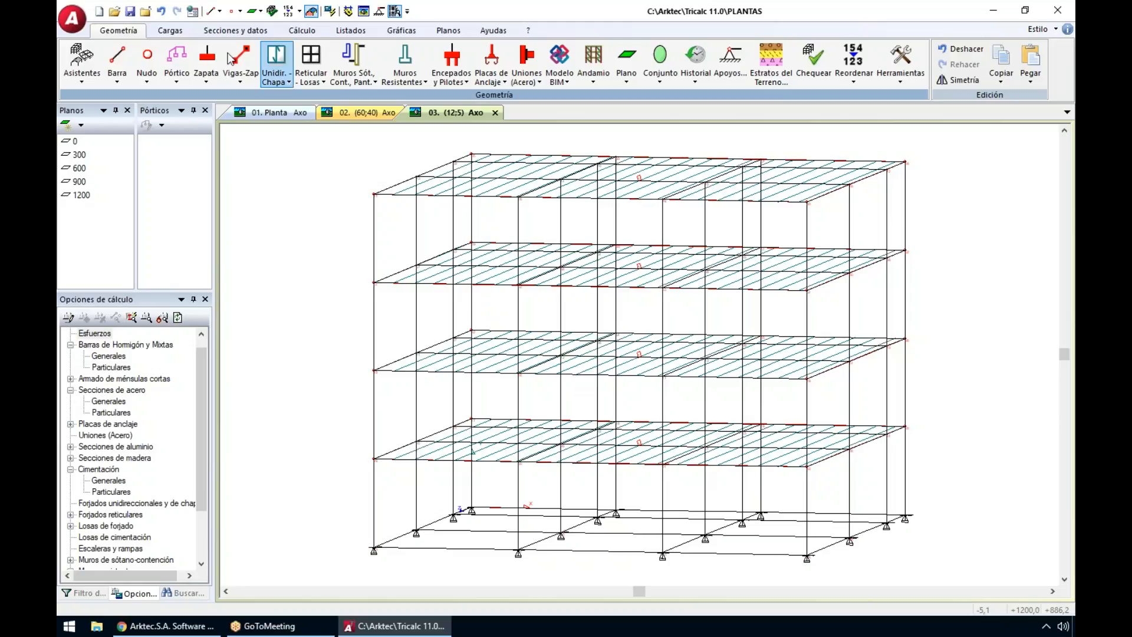
Step: Set up a wind load acting by floors (Plantas) in all four directions, Xg+, Zg+, Xg- and Zg-
click(169, 31)
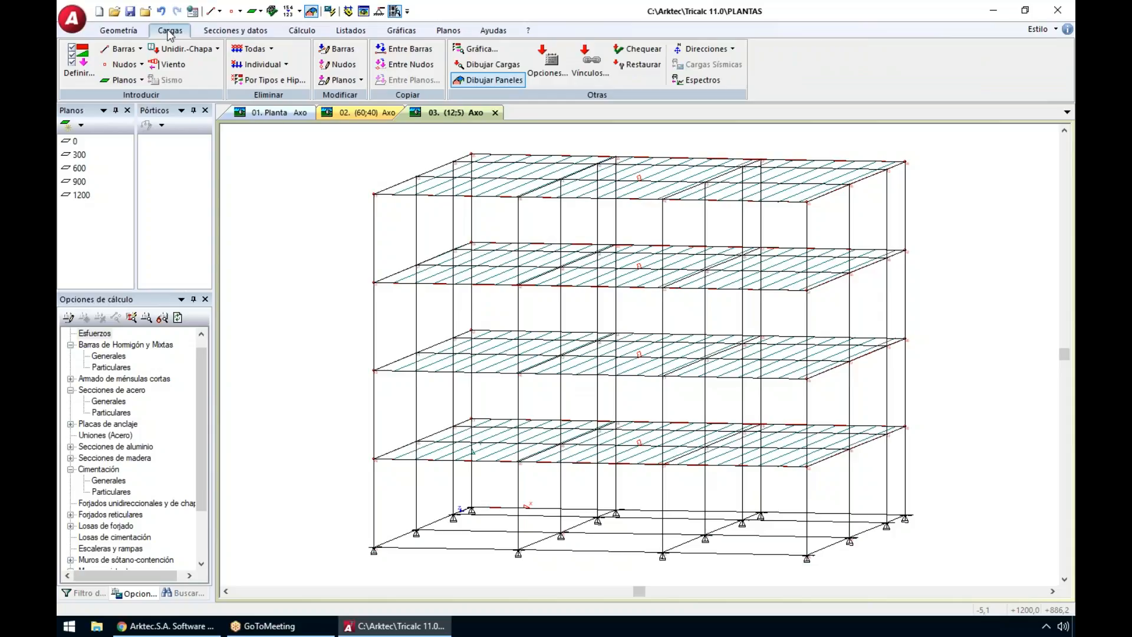
click(170, 64)
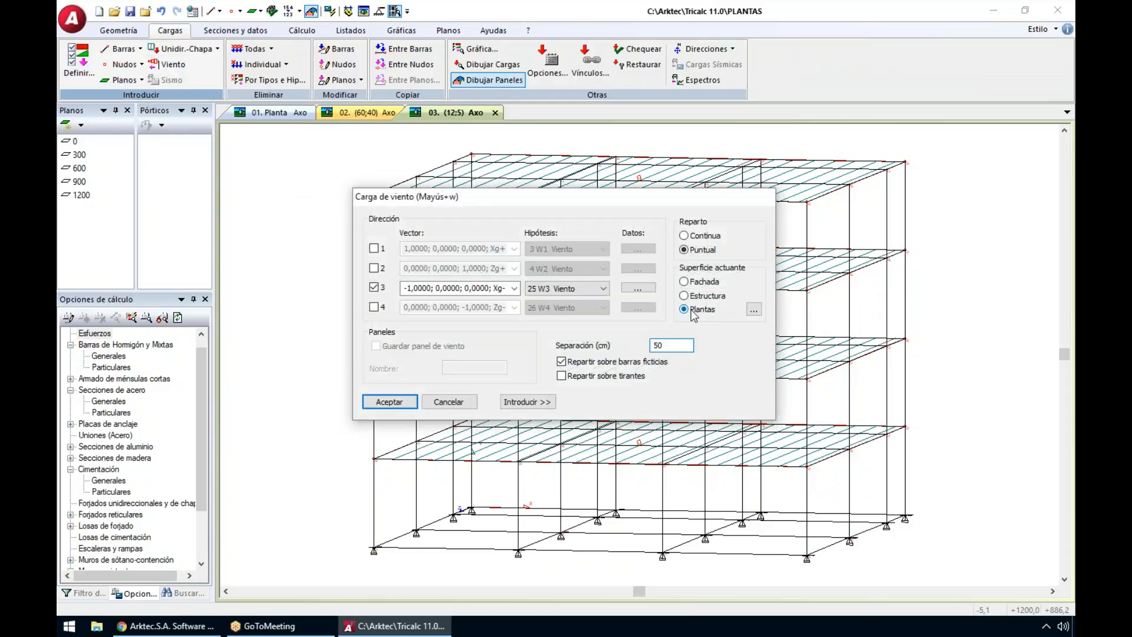
click(373, 268)
click(373, 248)
click(373, 307)
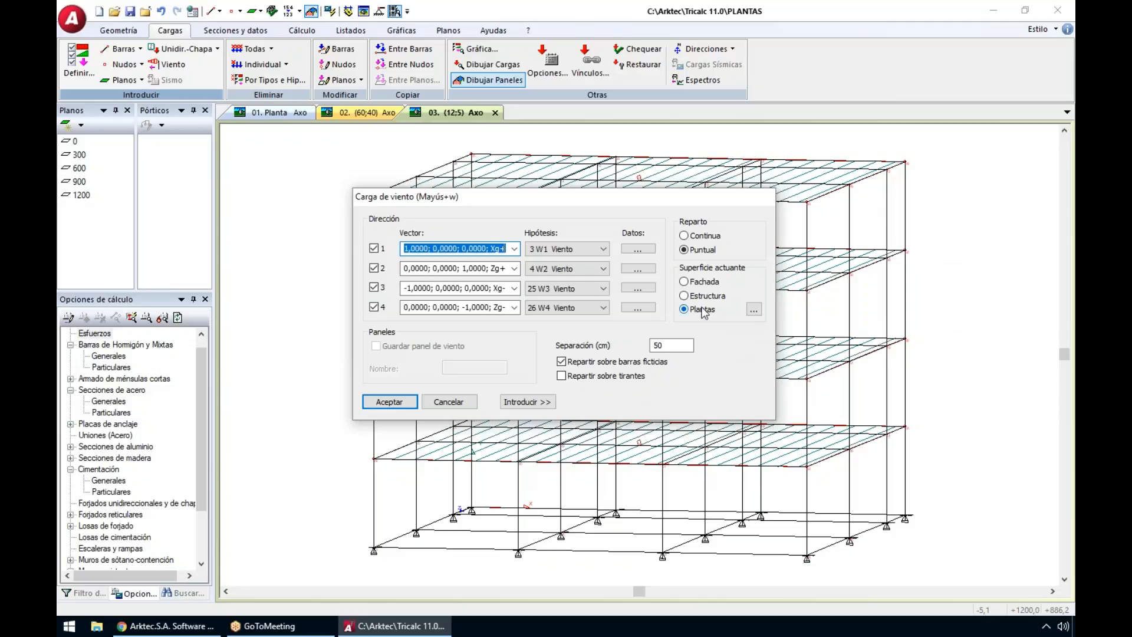
Step: Apply the simplified wind by floors with a ground level of 0 cm, 100 cm parapets and no accidental eccentricity
click(754, 310)
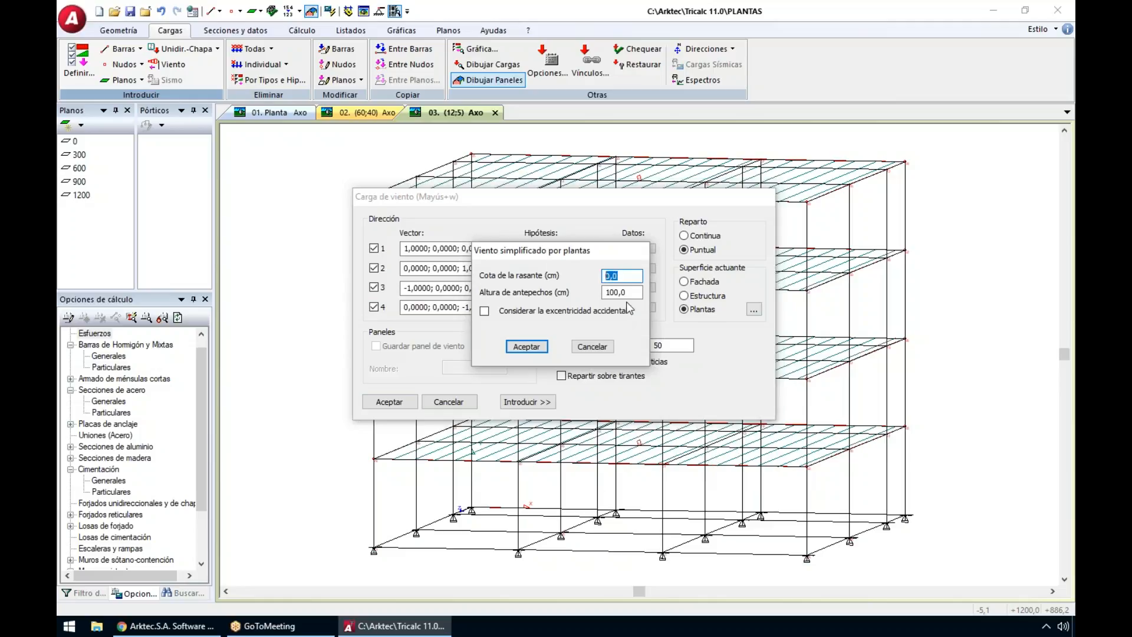
drag(631, 291, 564, 287)
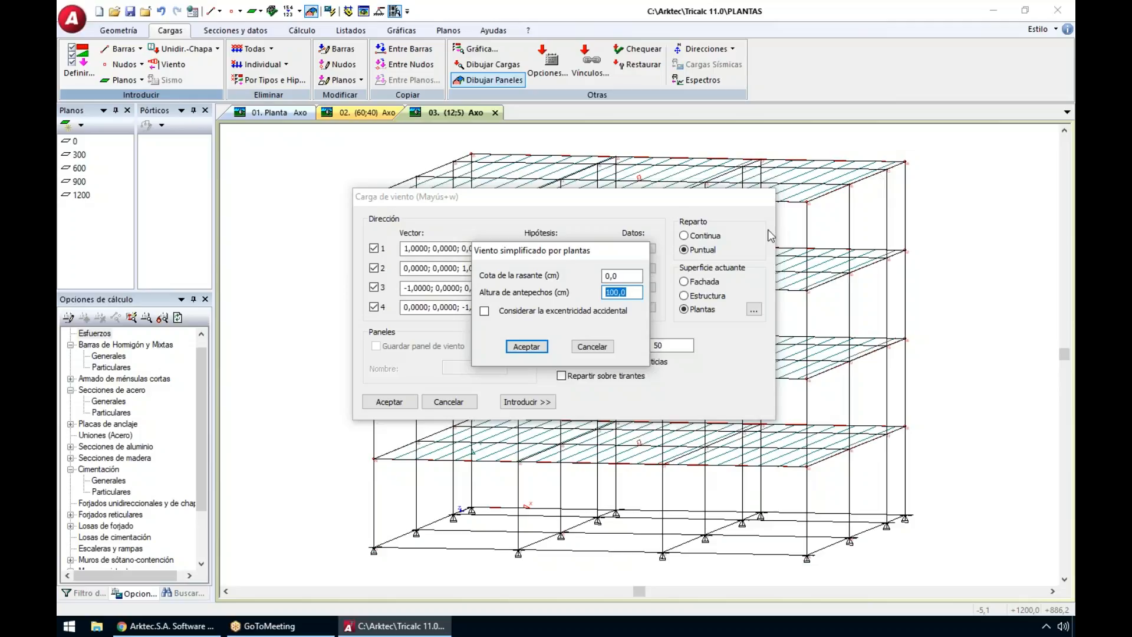
click(519, 349)
click(526, 402)
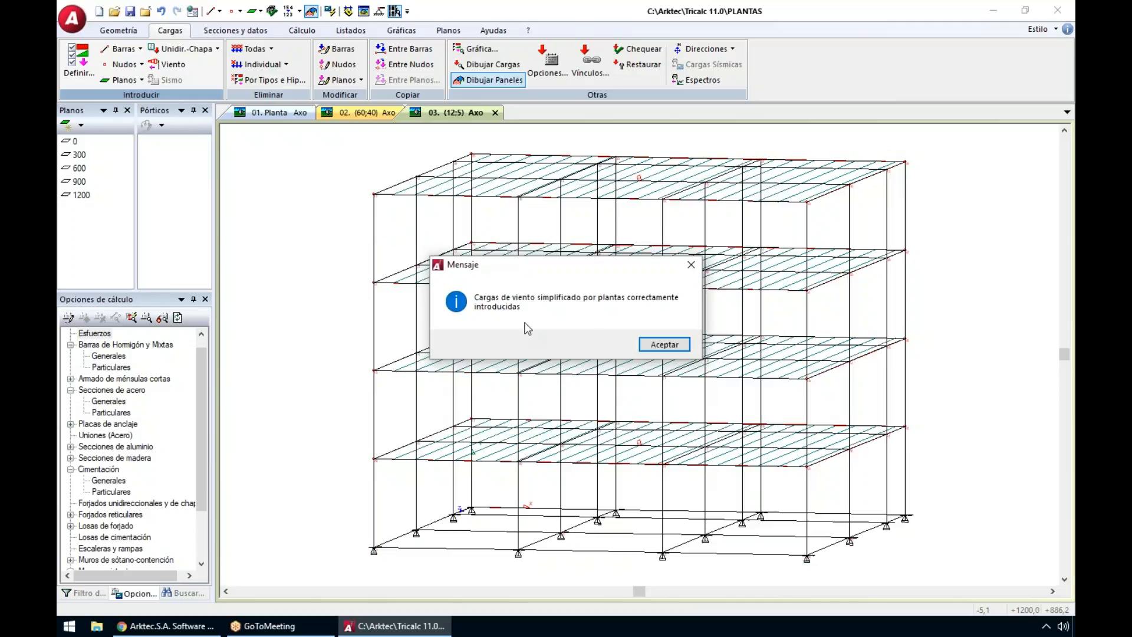
click(670, 346)
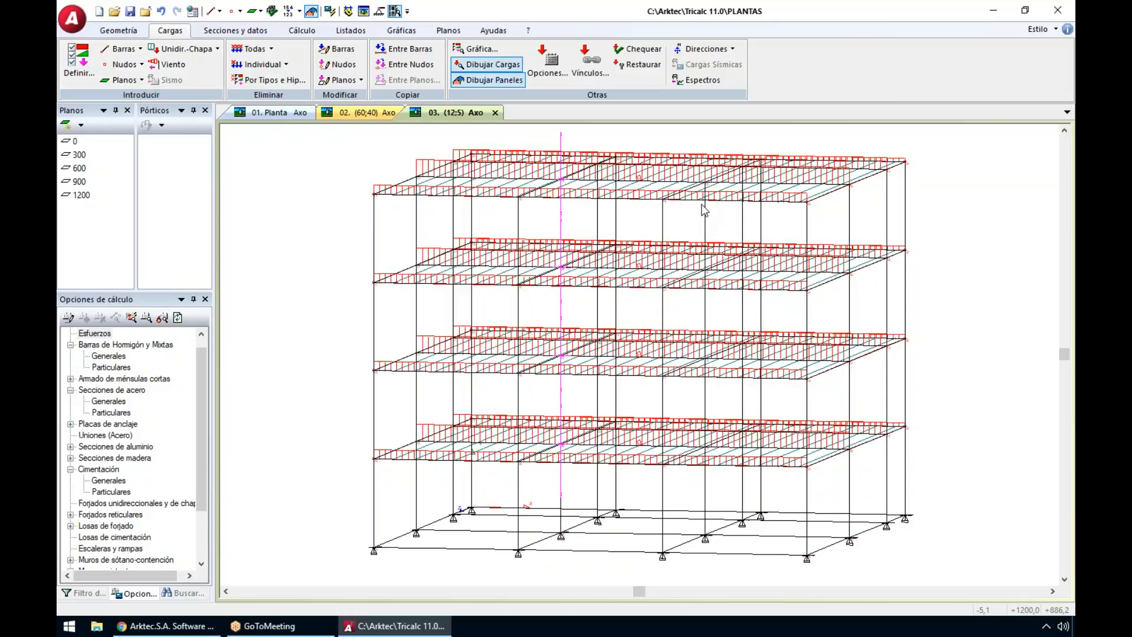
Step: Inspect the wind loads drawn on the building's floors, both close up and on the whole structure
scroll(598, 167, up, 4)
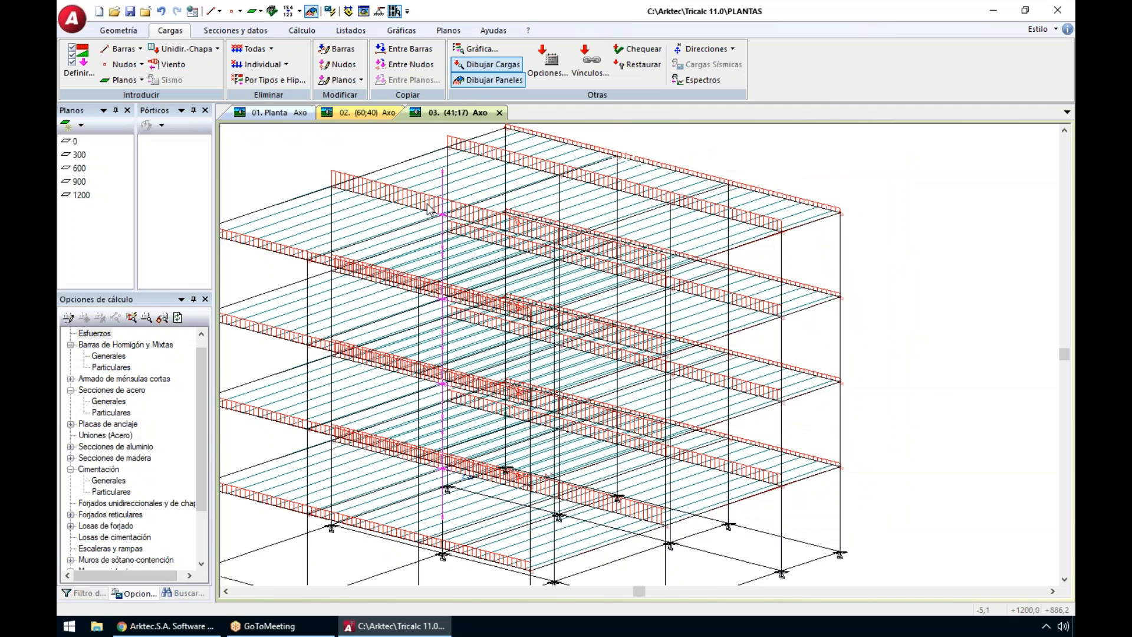
scroll(436, 212, up, 4)
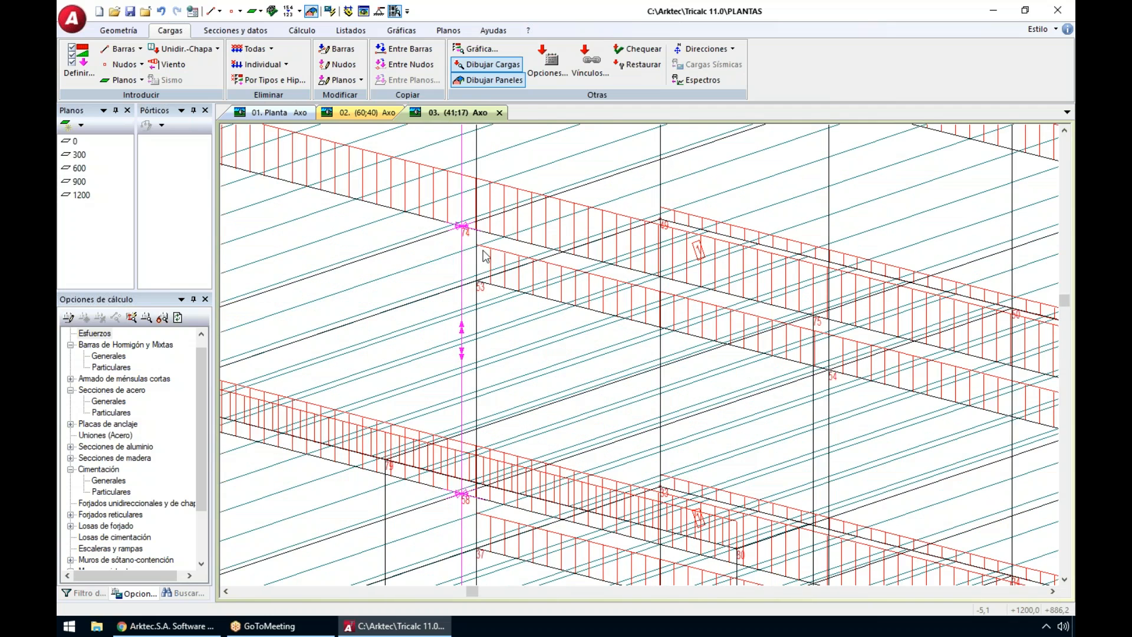
scroll(560, 267, down, 5)
middle_drag(560, 267, 613, 288)
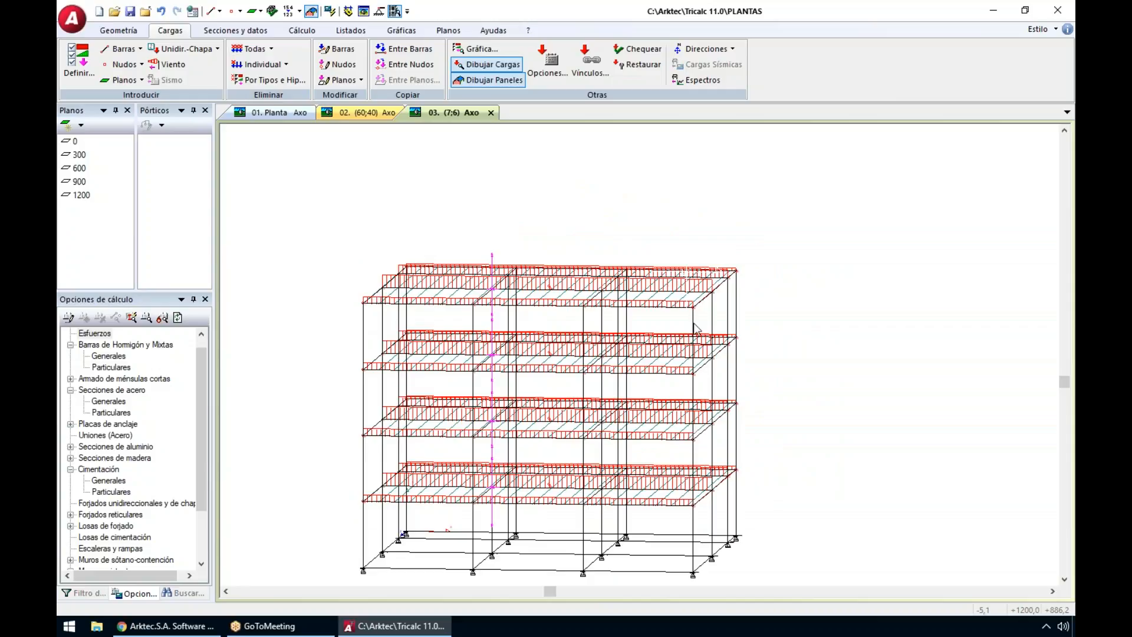
scroll(607, 290, down, 1)
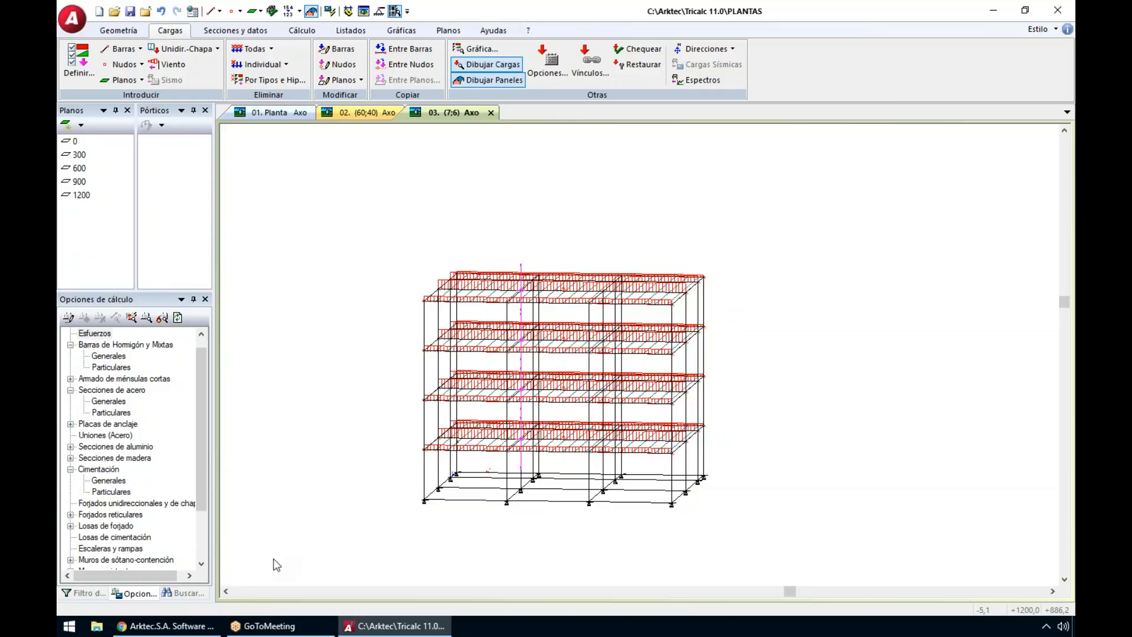
Step: Switch to Chrome, dismiss the Arktec Week announcement and open Arktec's contact and information form
click(171, 626)
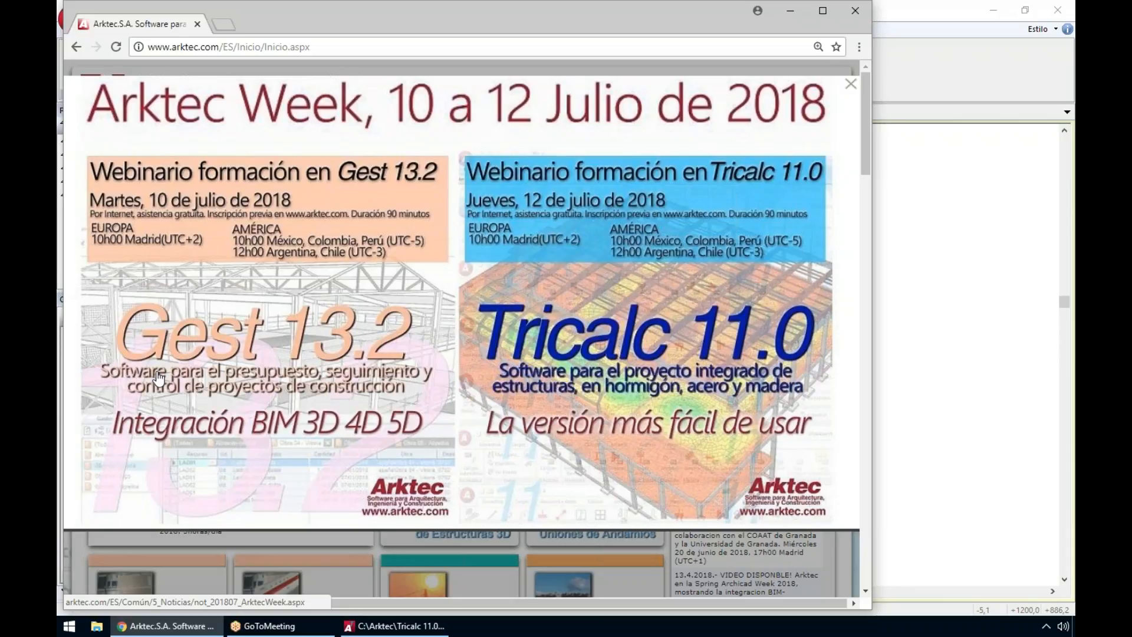
click(851, 85)
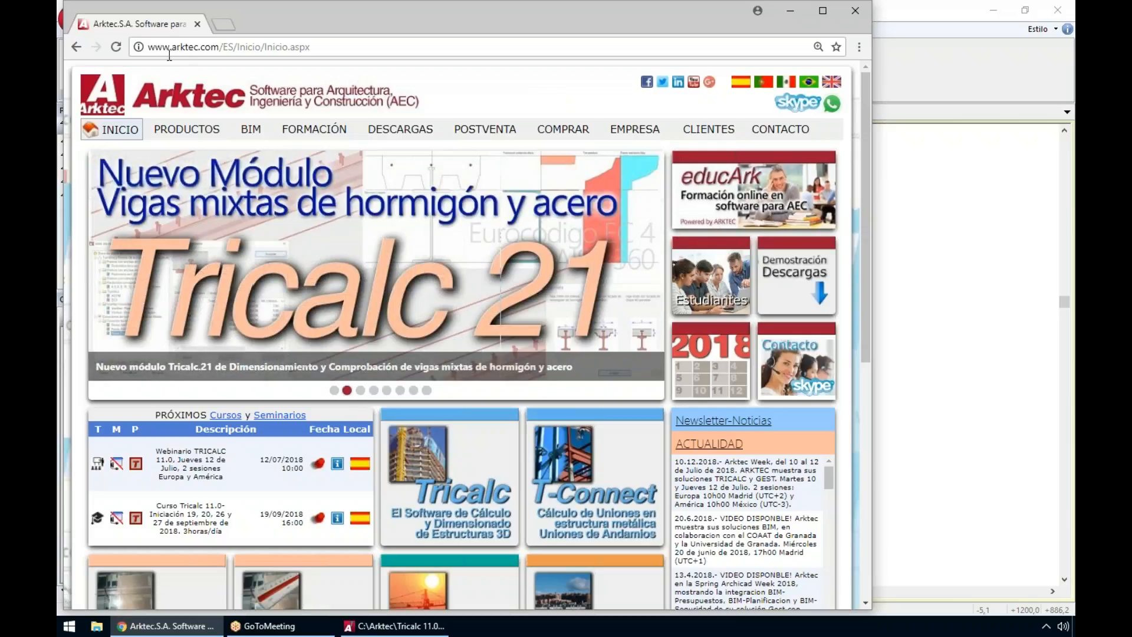
click(774, 131)
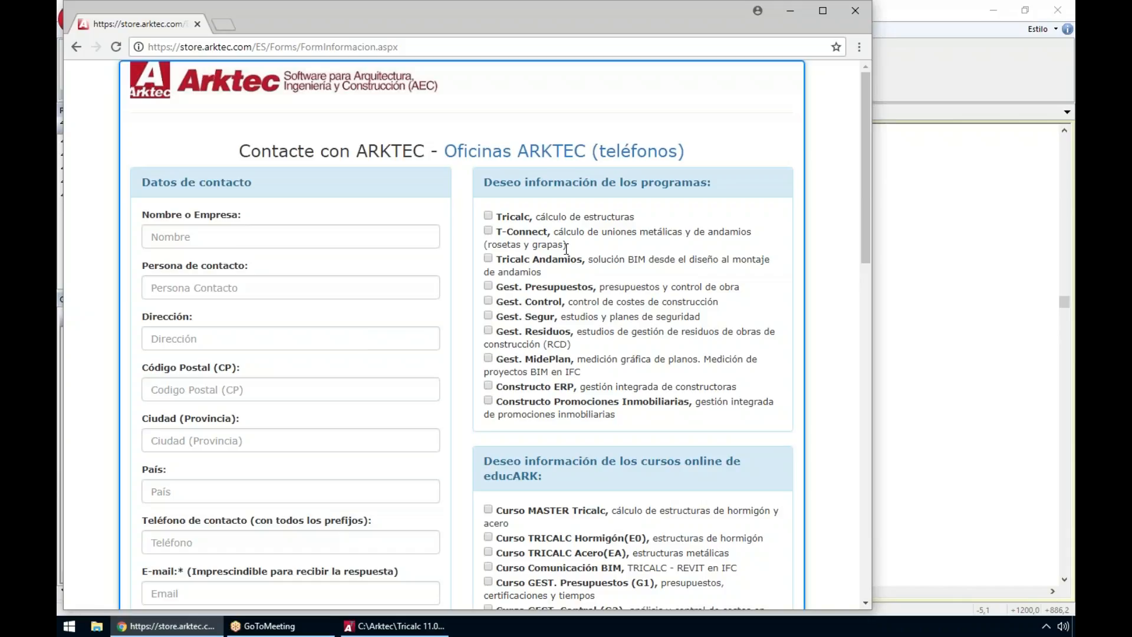
click(878, 13)
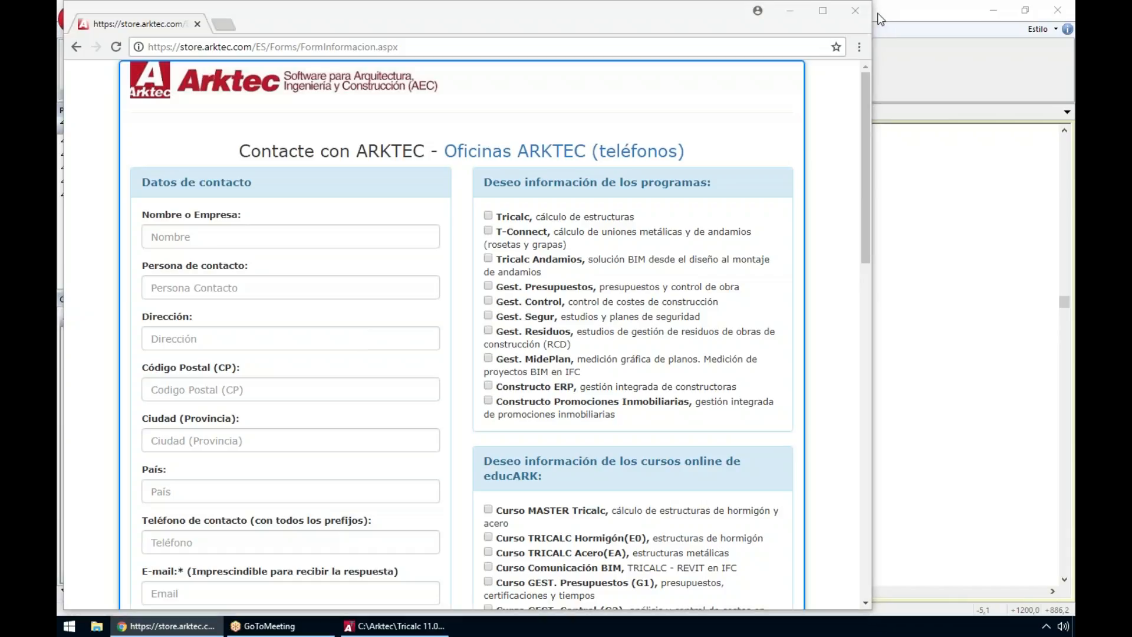